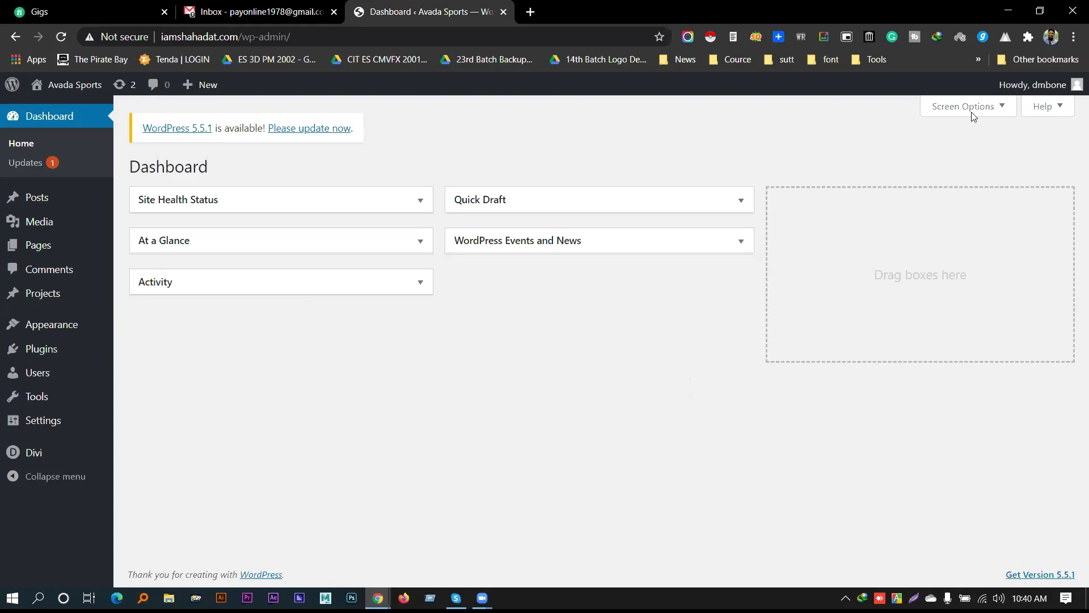
Minimize both Chrome windows and Skype, then refresh the desktop from its context menu
{"action": "left_click", "coordinate": [997, 10]}
{"action": "left_click", "coordinate": [1004, 10]}
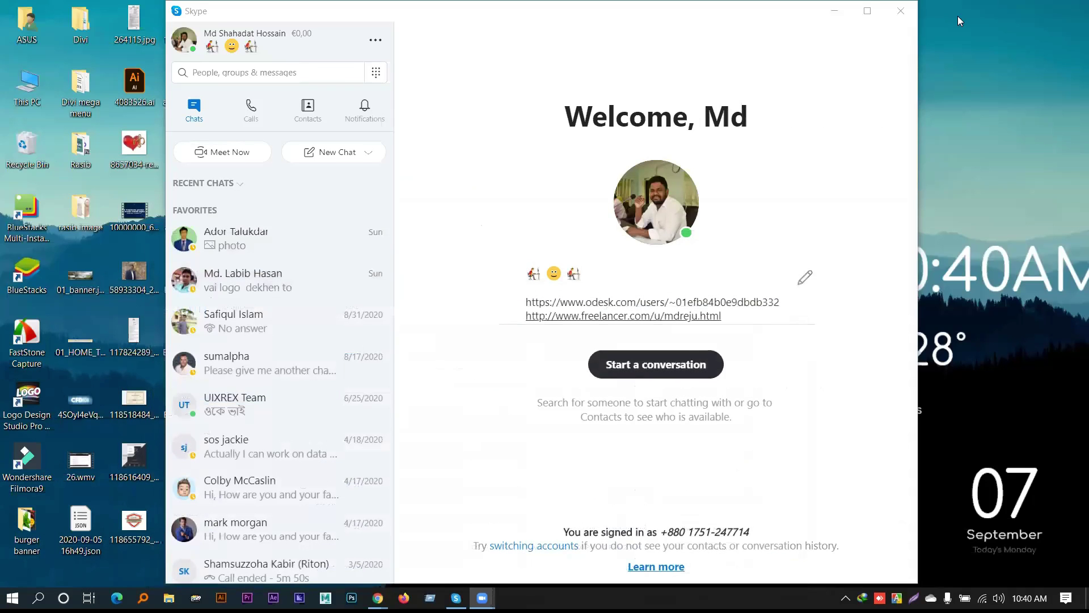
{"action": "left_click", "coordinate": [833, 14]}
{"action": "right_click", "coordinate": [737, 130]}
{"action": "left_click", "coordinate": [760, 171]}
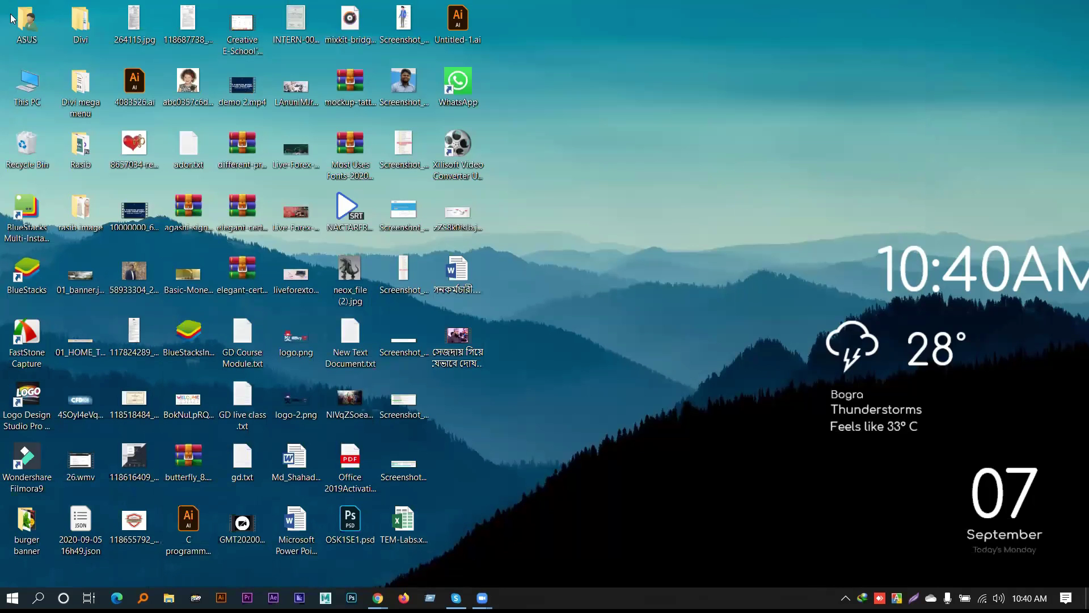
Open the Divi folder, select the Layouts-1 and -2 zips and folders, and refresh the listing
{"action": "double_click", "coordinate": [80, 22]}
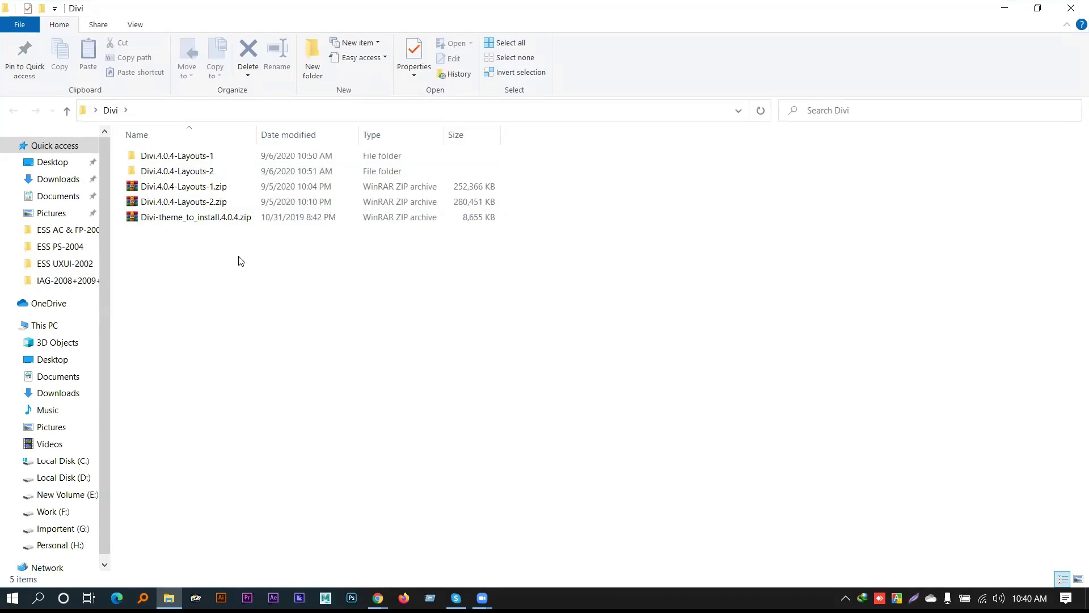
{"action": "right_click", "coordinate": [239, 258]}
{"action": "mouse_move", "coordinate": [297, 310]}
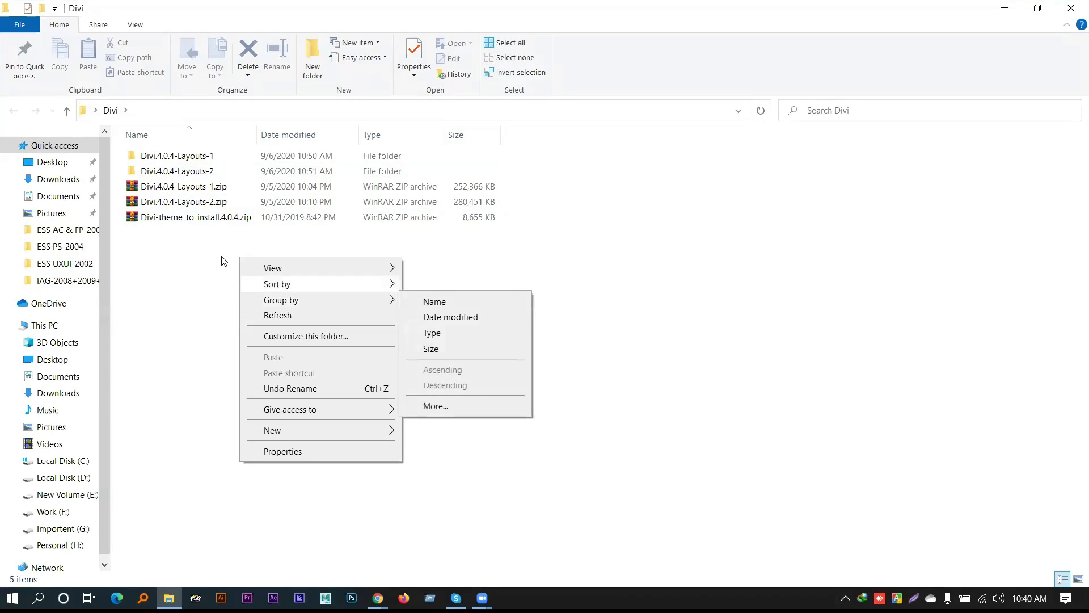
{"action": "left_click", "coordinate": [204, 190]}
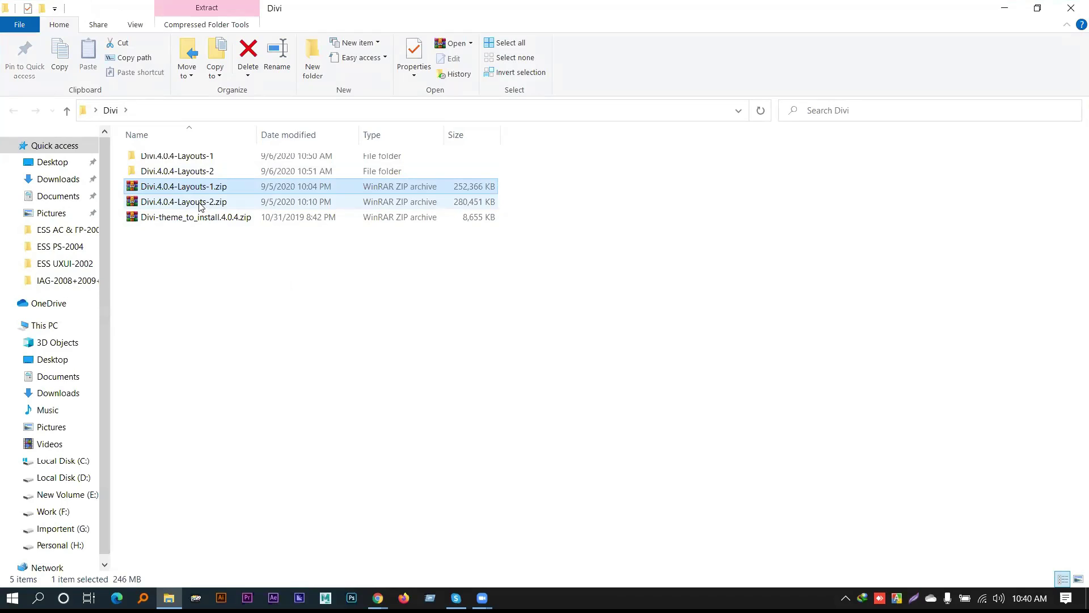
{"action": "left_click", "coordinate": [199, 203]}
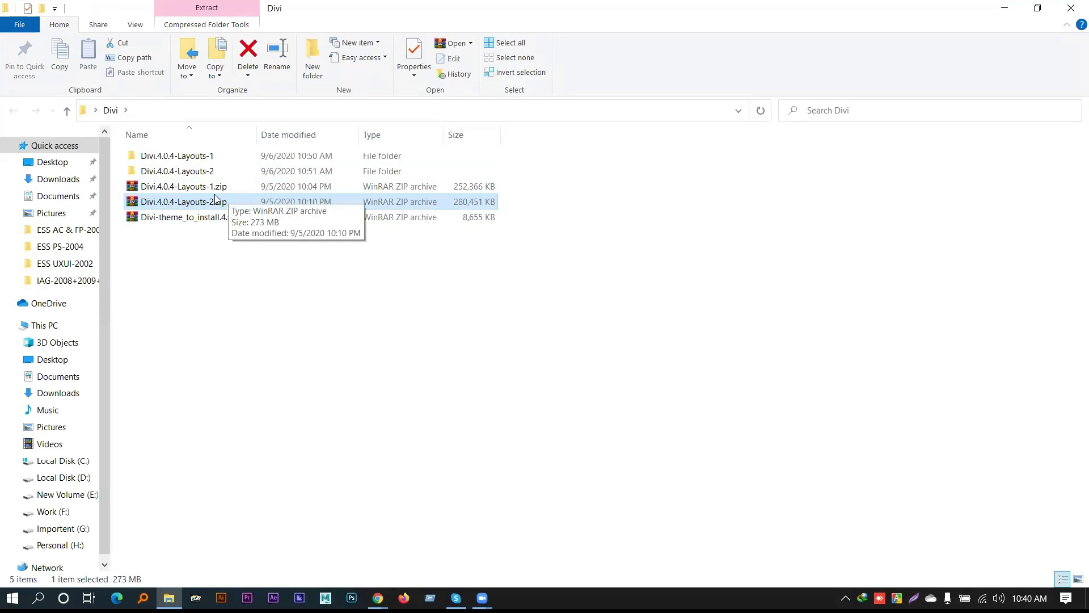
{"action": "left_click", "coordinate": [185, 161]}
{"action": "left_click", "coordinate": [189, 169]}
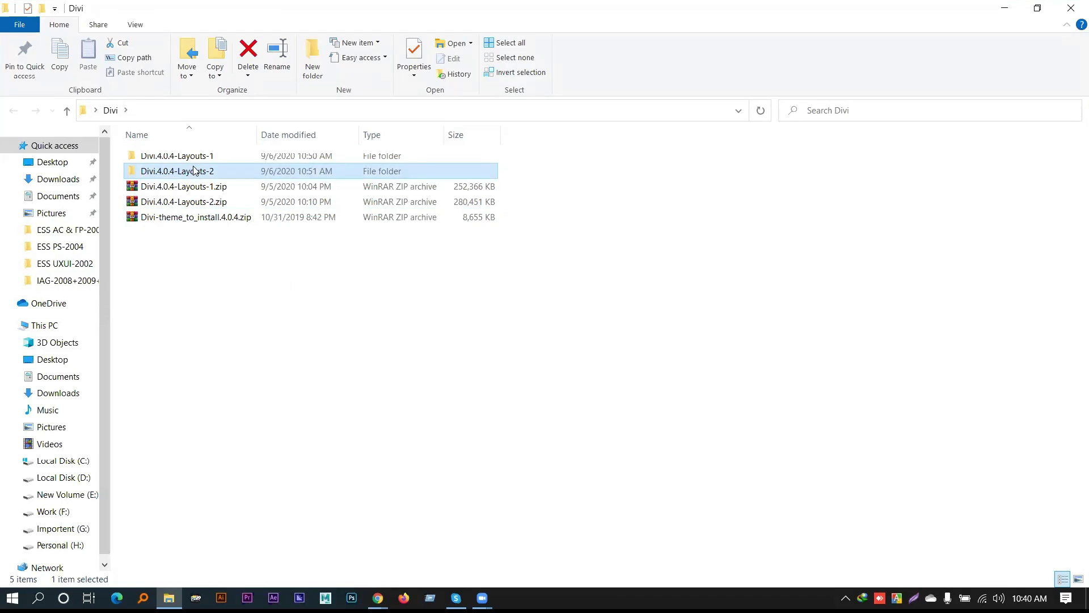
{"action": "right_click", "coordinate": [244, 306]}
{"action": "left_click", "coordinate": [273, 359]}
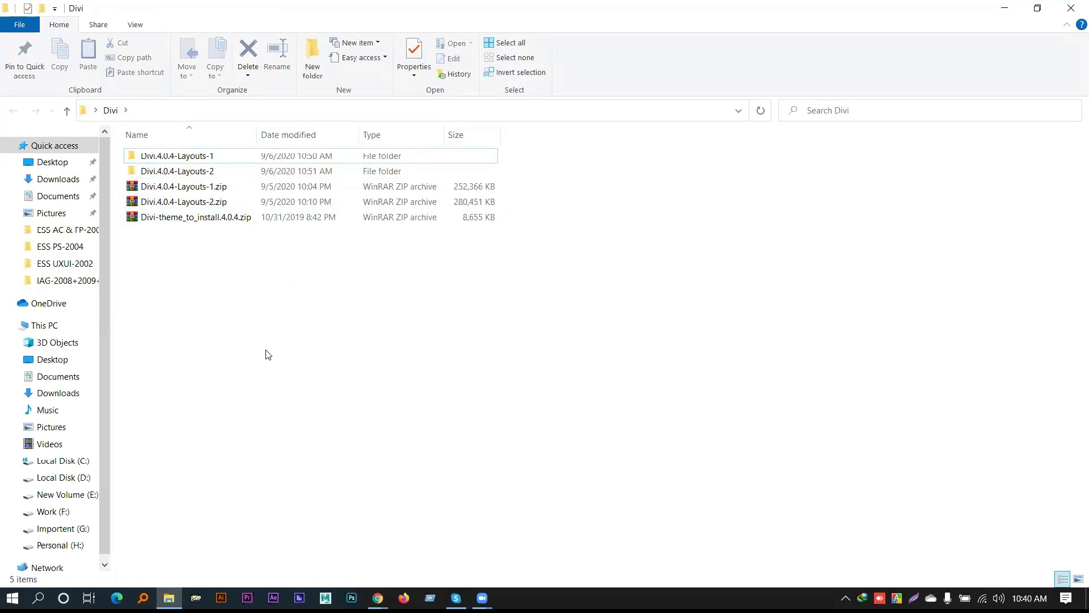
Browse the contents of the Divi.4.0.4-Layouts-1 and Divi.4.0.4-Layouts-2 folders
{"action": "double_click", "coordinate": [183, 155]}
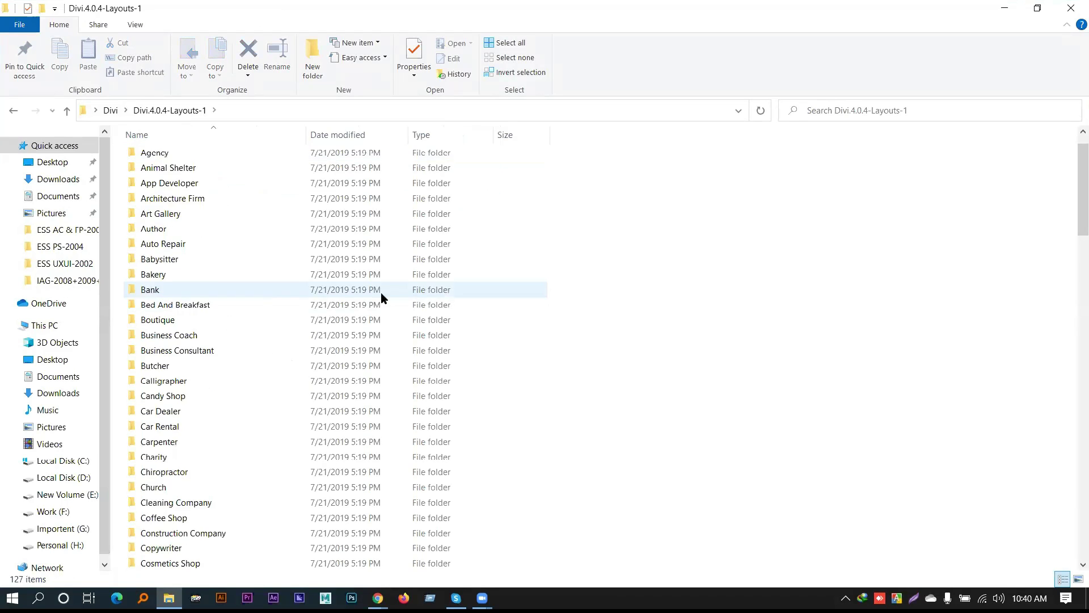
{"action": "scroll", "coordinate": [381, 295], "scroll_direction": "down", "scroll_amount": 10}
{"action": "scroll", "coordinate": [491, 342], "scroll_direction": "up", "scroll_amount": 5}
{"action": "left_click", "coordinate": [66, 110]}
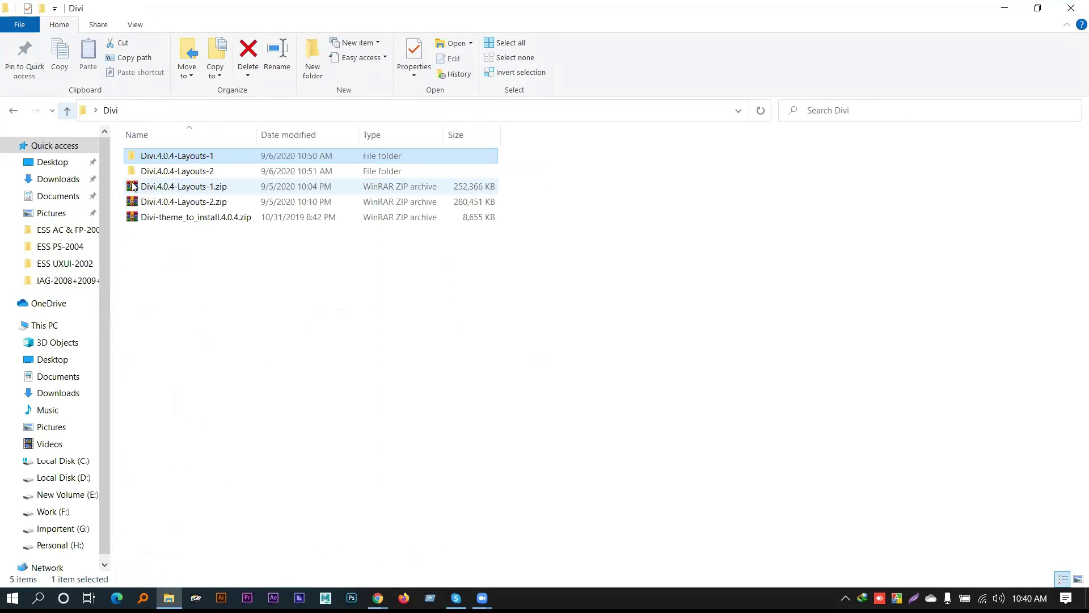
{"action": "double_click", "coordinate": [148, 171]}
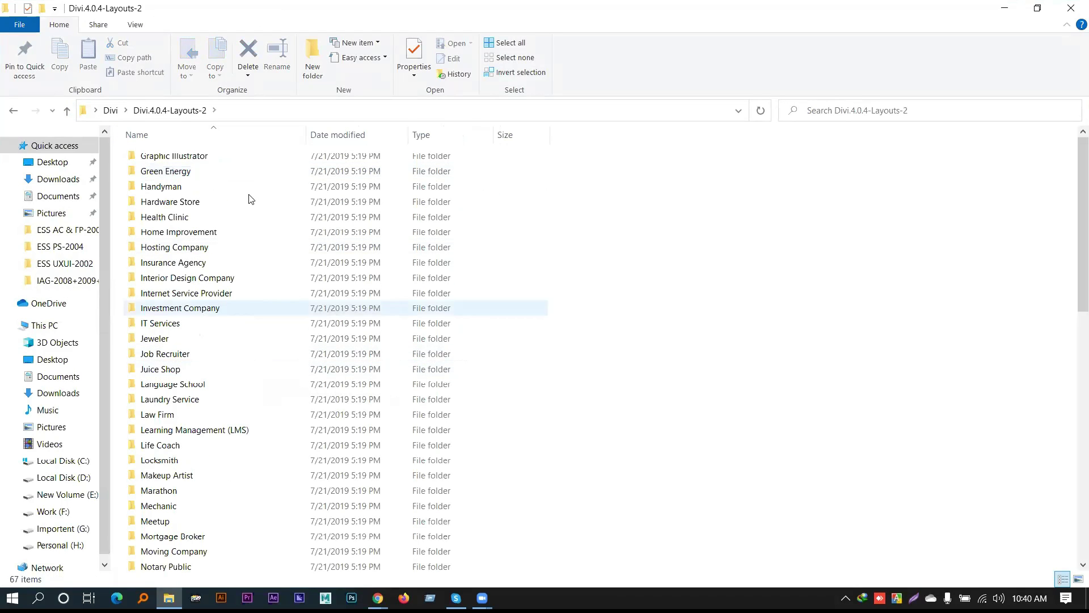
{"action": "left_click", "coordinate": [67, 110]}
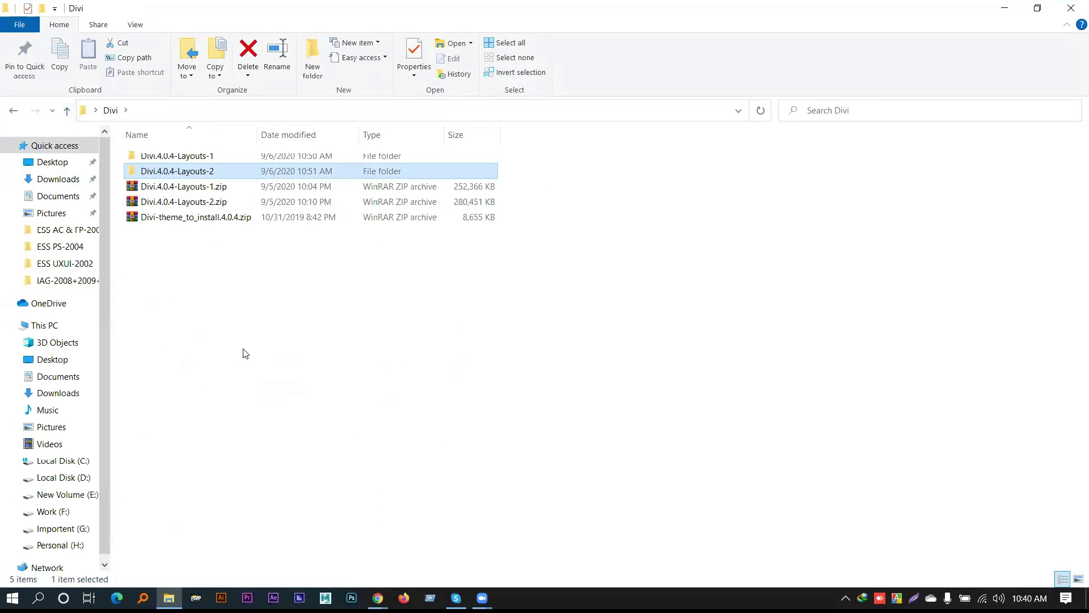
Select both extracted layout folders together and bring Chrome back up from the taskbar
{"action": "right_click", "coordinate": [241, 332]}
{"action": "left_click", "coordinate": [200, 319]}
{"action": "right_click", "coordinate": [199, 283]}
{"action": "left_click", "coordinate": [193, 312]}
{"action": "left_click_drag", "start_coordinate": [117, 154], "coordinate": [149, 176]}
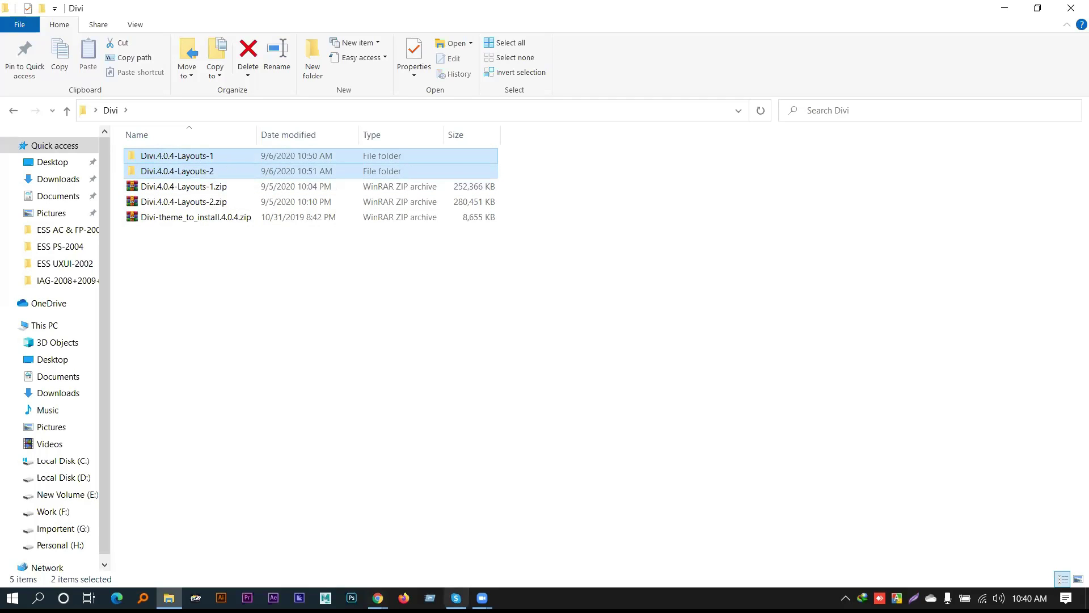
{"action": "mouse_move", "coordinate": [378, 598]}
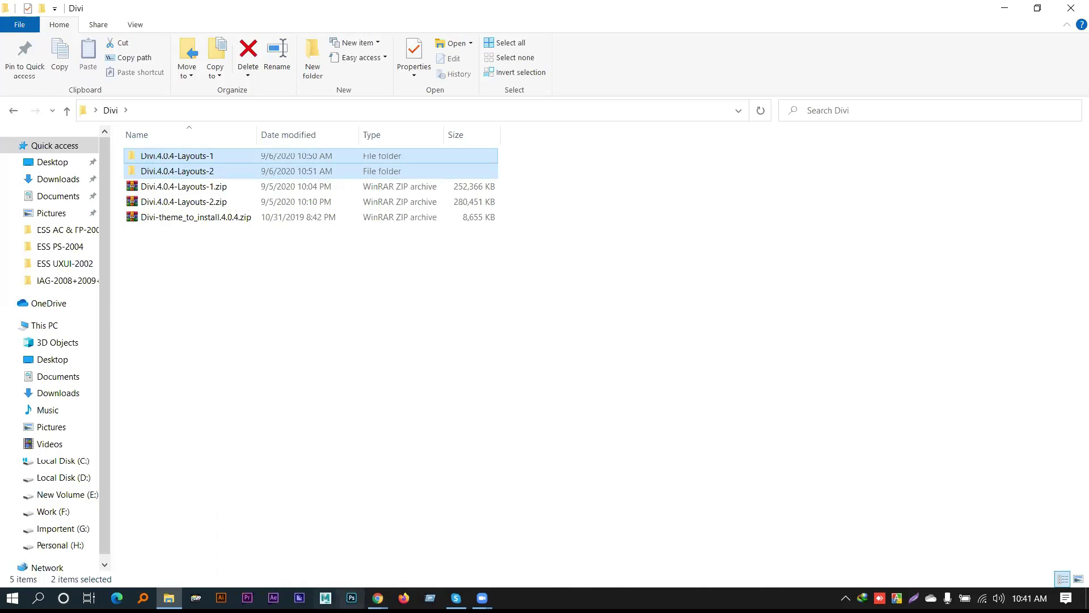
{"action": "left_click", "coordinate": [377, 597]}
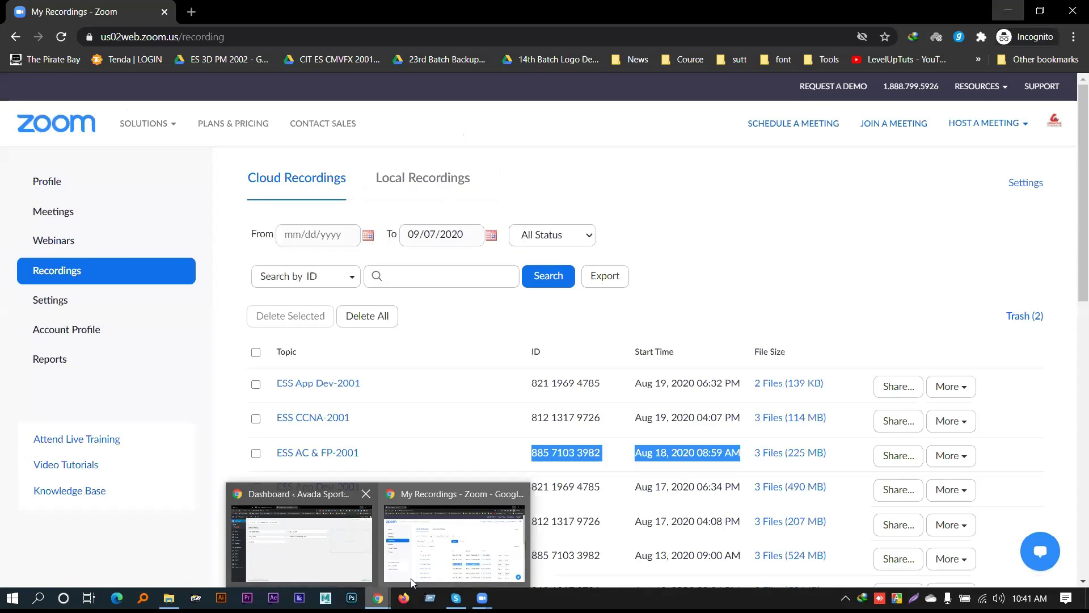
Switch Chrome to the Dashboard ‹ Avada Sports window
{"action": "left_click", "coordinate": [364, 550]}
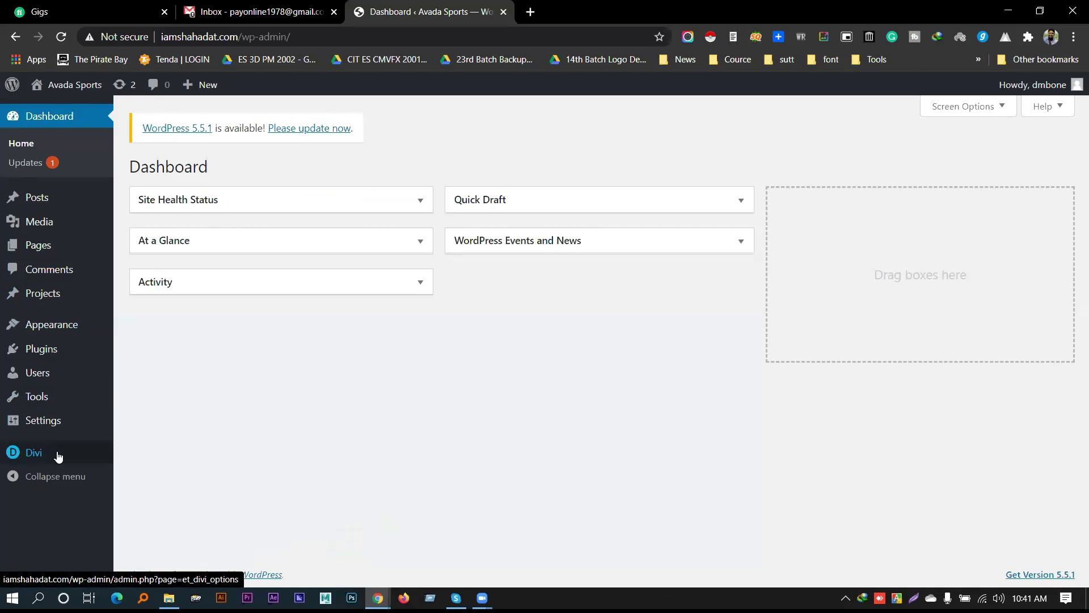
{"action": "mouse_move", "coordinate": [59, 458]}
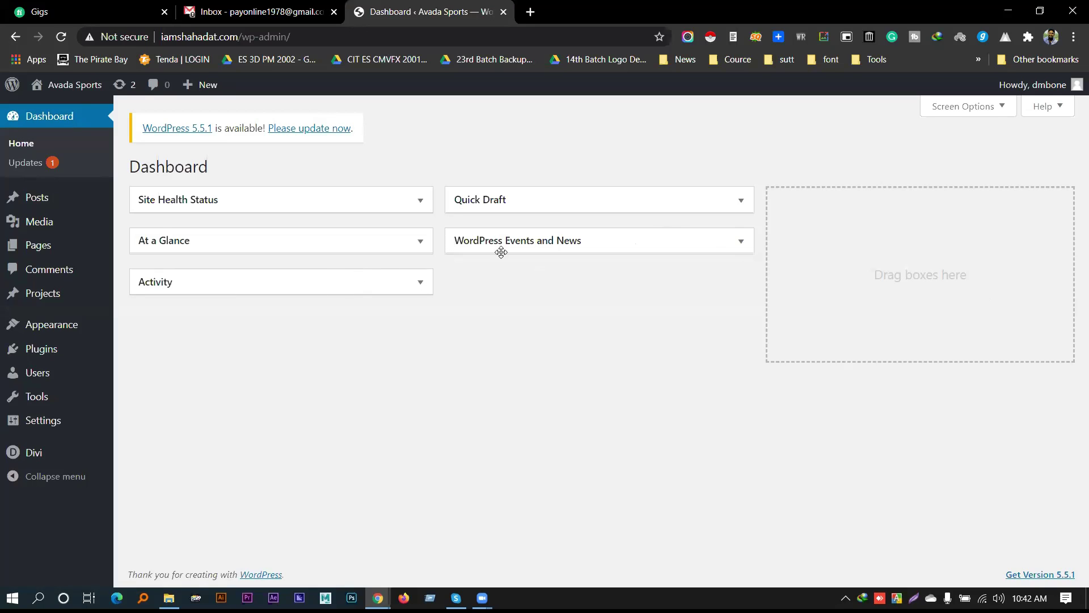
Drag WordPress Events and News, then Quick Draft, into the left column under Activity
{"action": "left_click_drag", "start_coordinate": [503, 240], "coordinate": [261, 325]}
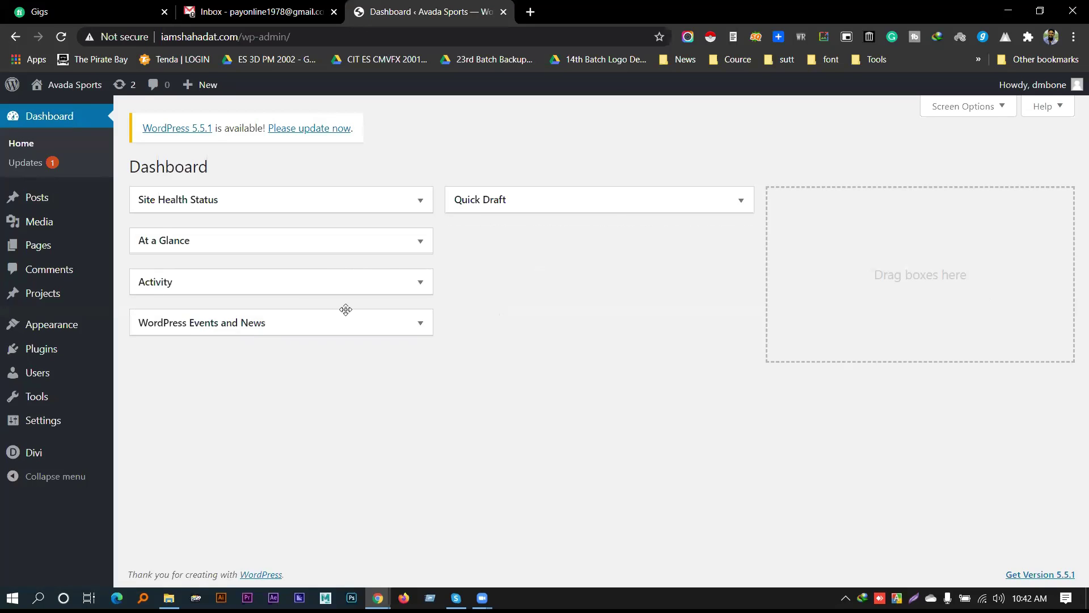
{"action": "left_click_drag", "start_coordinate": [474, 204], "coordinate": [193, 372]}
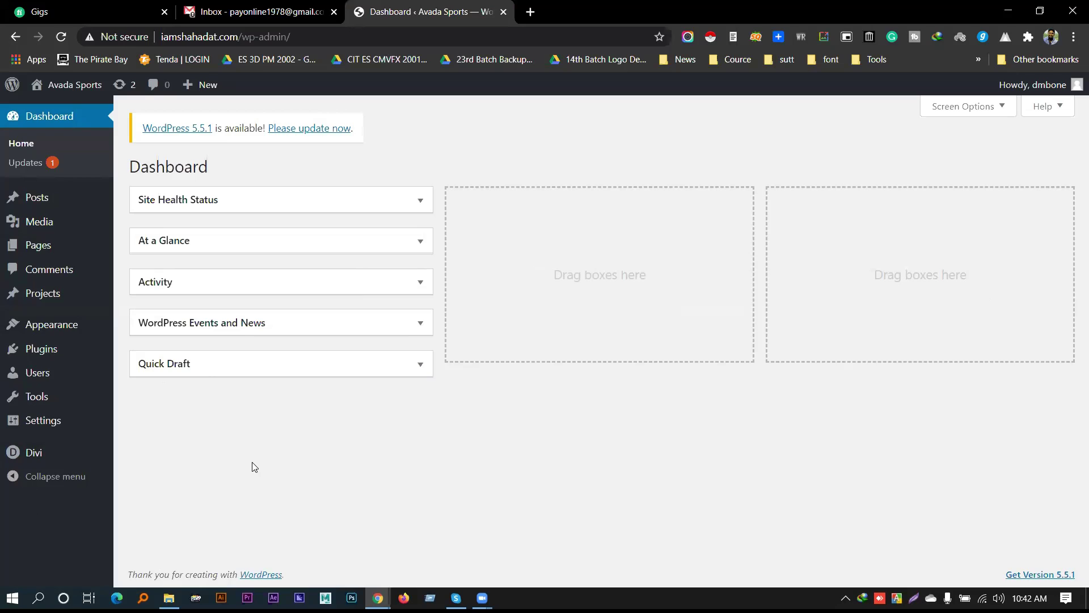
{"action": "mouse_move", "coordinate": [41, 458]}
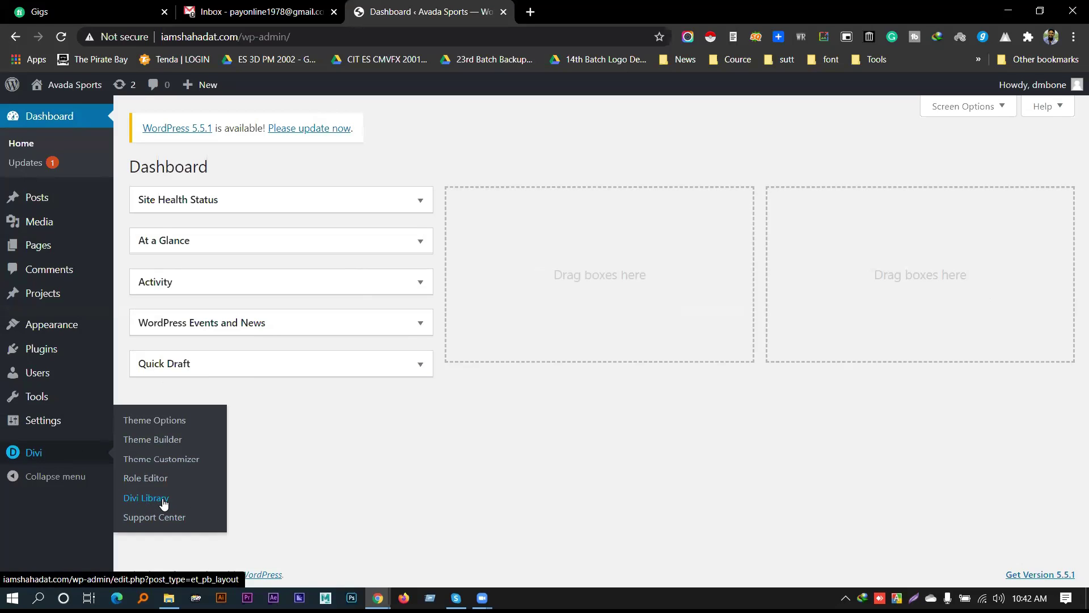
In Divi > Divi Library, open Import & Export on the Import tab and choose a file
{"action": "left_click", "coordinate": [162, 503]}
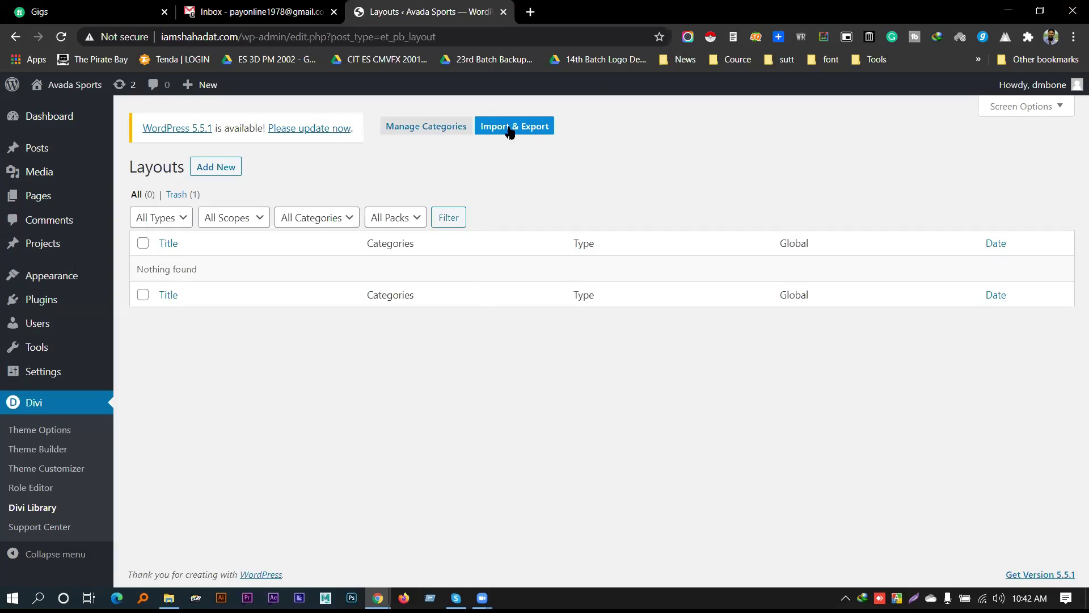
{"action": "left_click", "coordinate": [537, 132]}
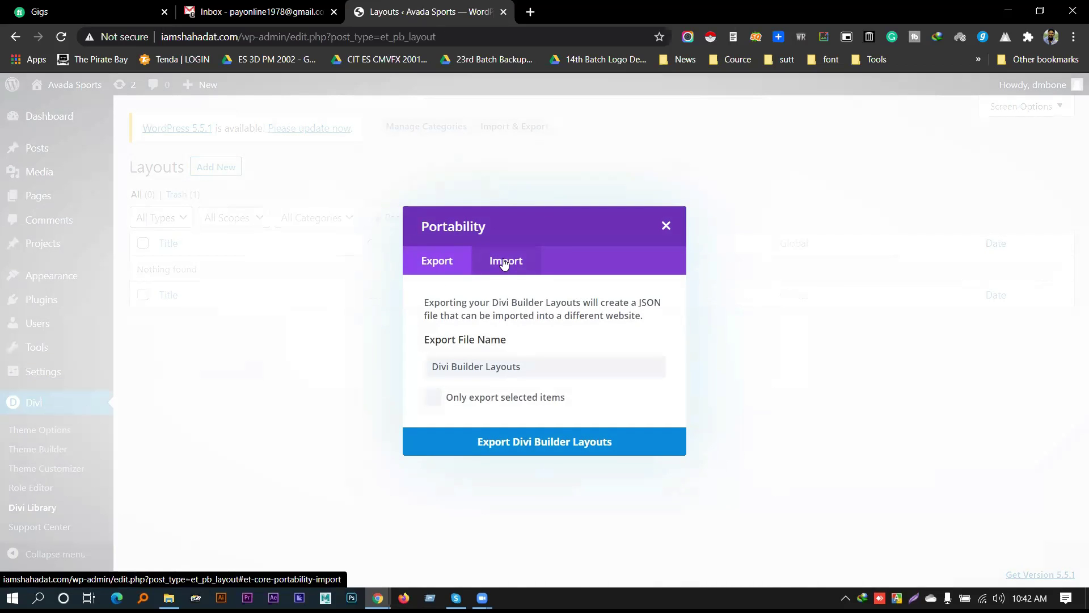
{"action": "left_click", "coordinate": [504, 263]}
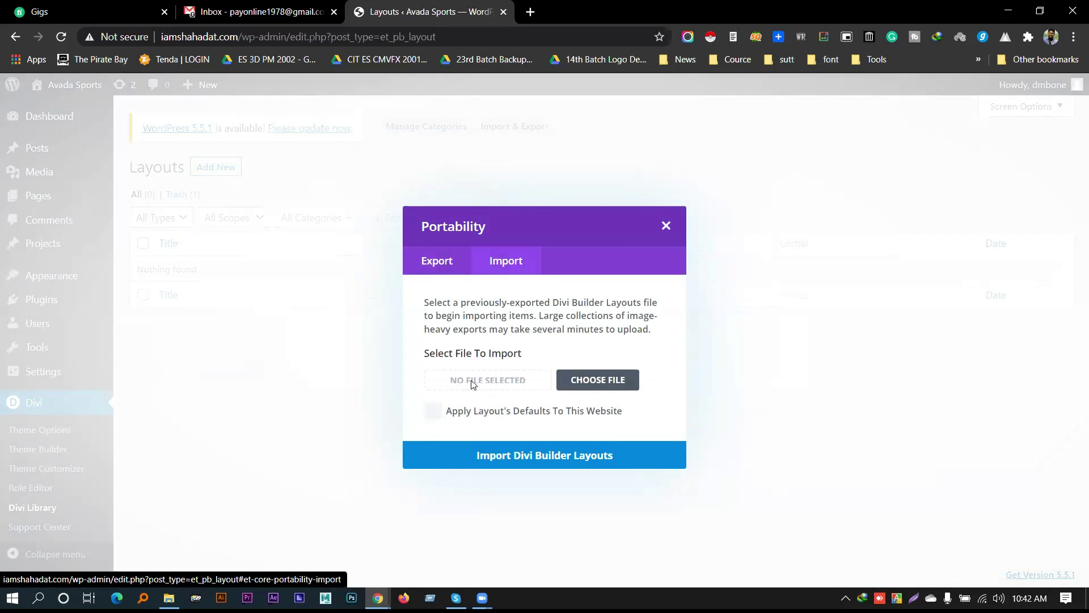
{"action": "left_click", "coordinate": [598, 381]}
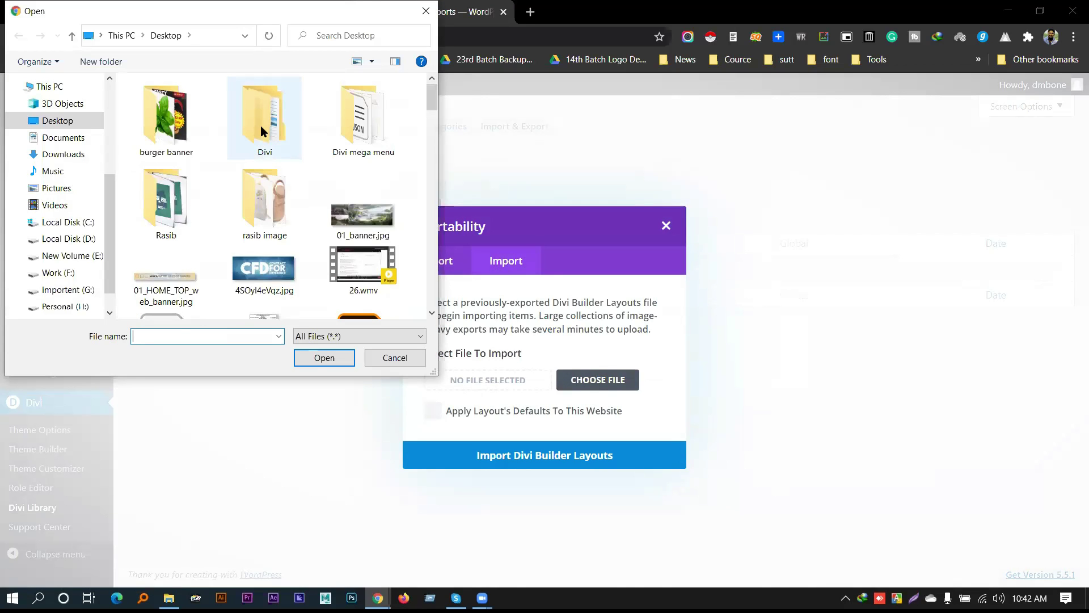
Pick restaurant-home-page.json from Divi.4.0.4-Layouts-1 > Restaurant as the file to import
{"action": "double_click", "coordinate": [262, 130]}
{"action": "left_click", "coordinate": [208, 105]}
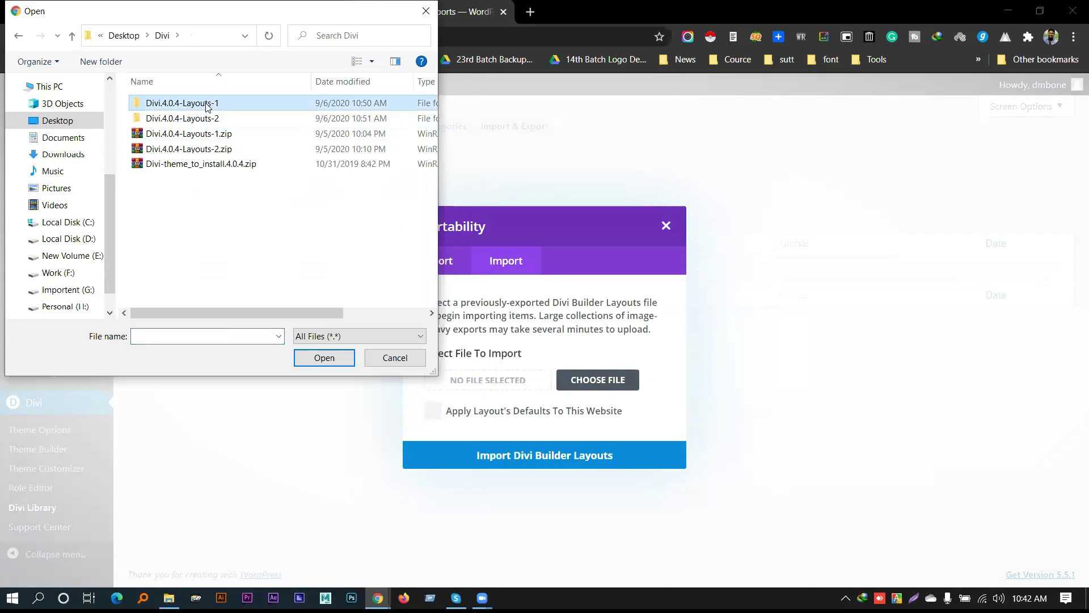
{"action": "double_click", "coordinate": [207, 106]}
{"action": "scroll", "coordinate": [219, 175], "scroll_direction": "down", "scroll_amount": 12}
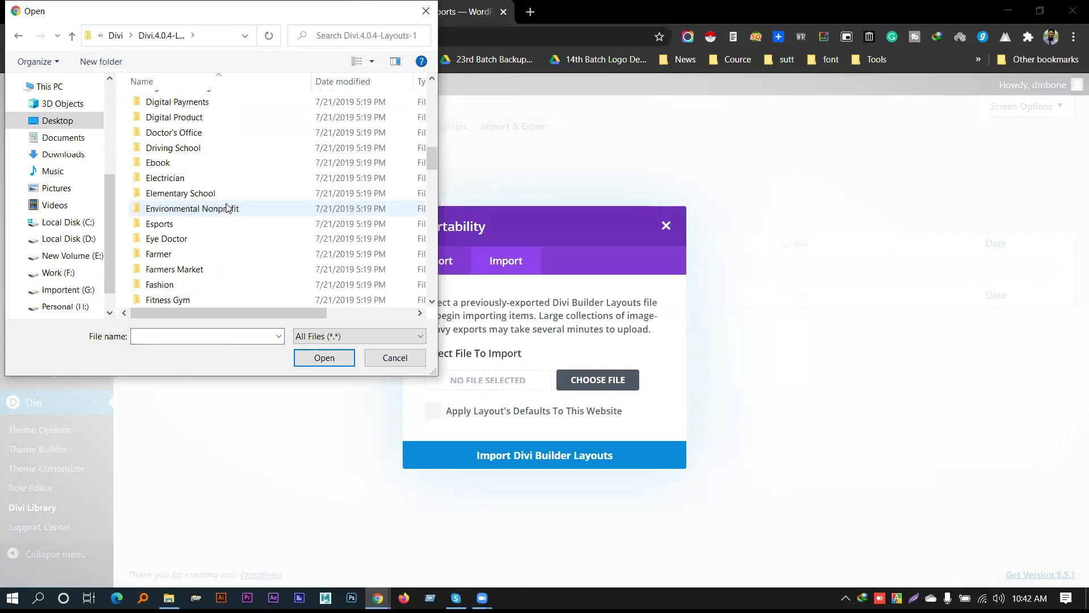
{"action": "scroll", "coordinate": [227, 210], "scroll_direction": "down", "scroll_amount": 5}
{"action": "scroll", "coordinate": [227, 221], "scroll_direction": "down", "scroll_amount": 10}
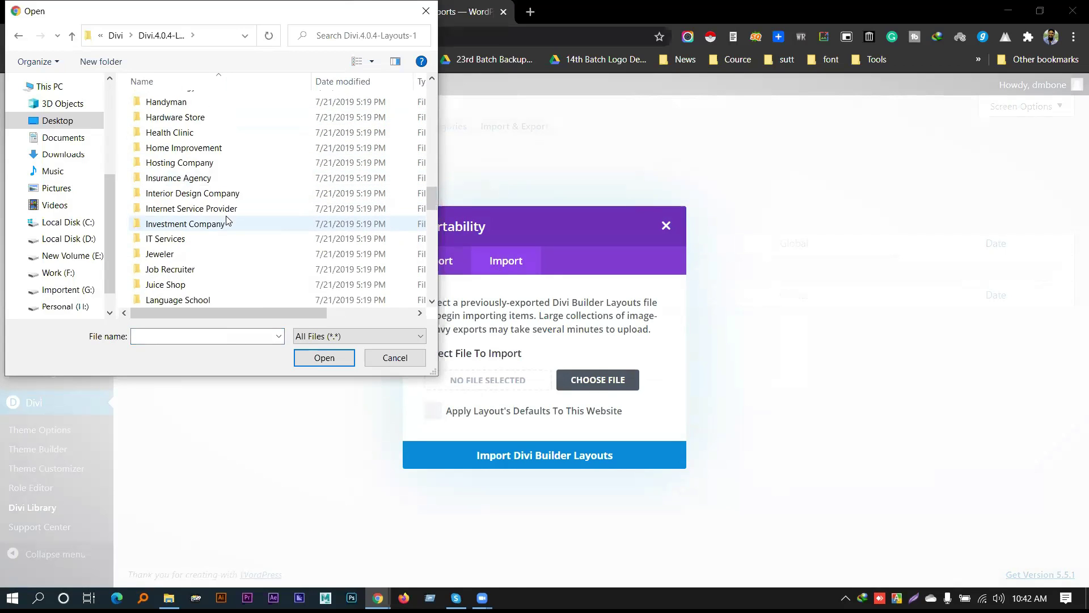
{"action": "scroll", "coordinate": [227, 224], "scroll_direction": "down", "scroll_amount": 9}
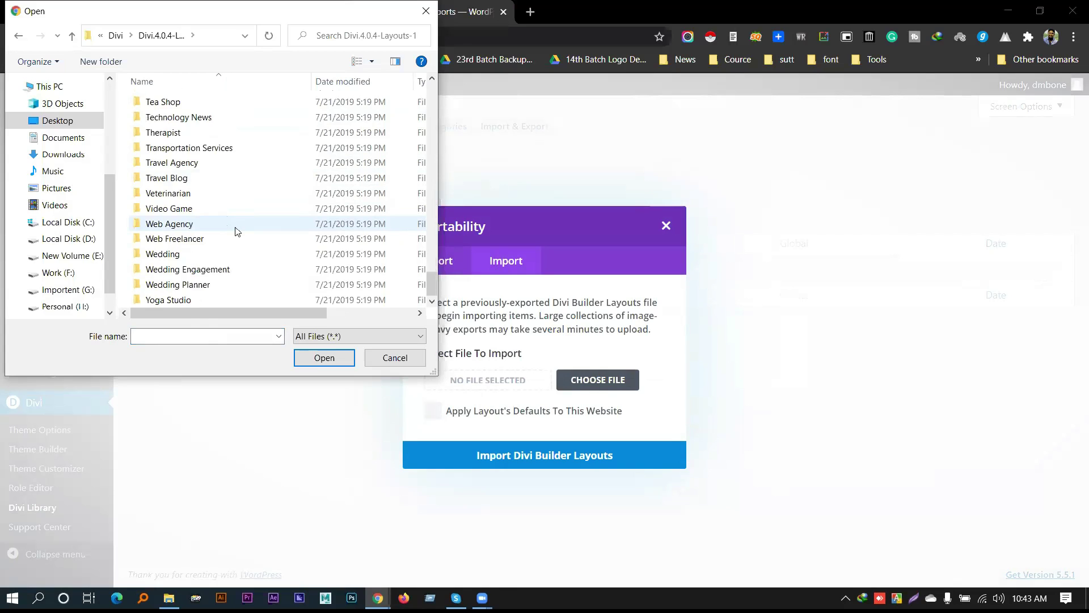
{"action": "scroll", "coordinate": [230, 233], "scroll_direction": "up", "scroll_amount": 1}
{"action": "scroll", "coordinate": [227, 231], "scroll_direction": "up", "scroll_amount": 3}
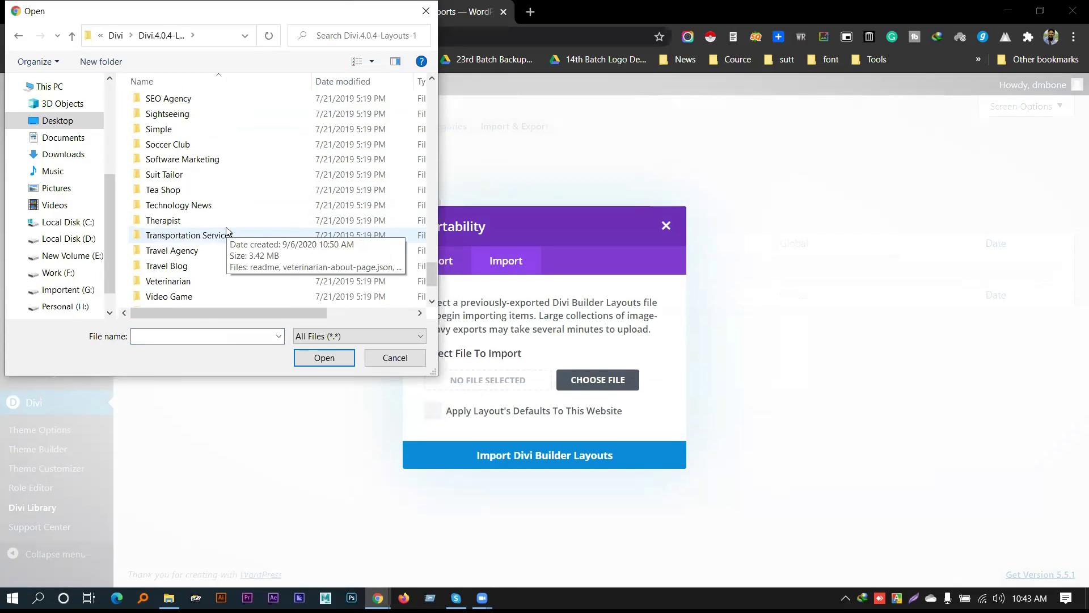
{"action": "scroll", "coordinate": [225, 231], "scroll_direction": "up", "scroll_amount": 1}
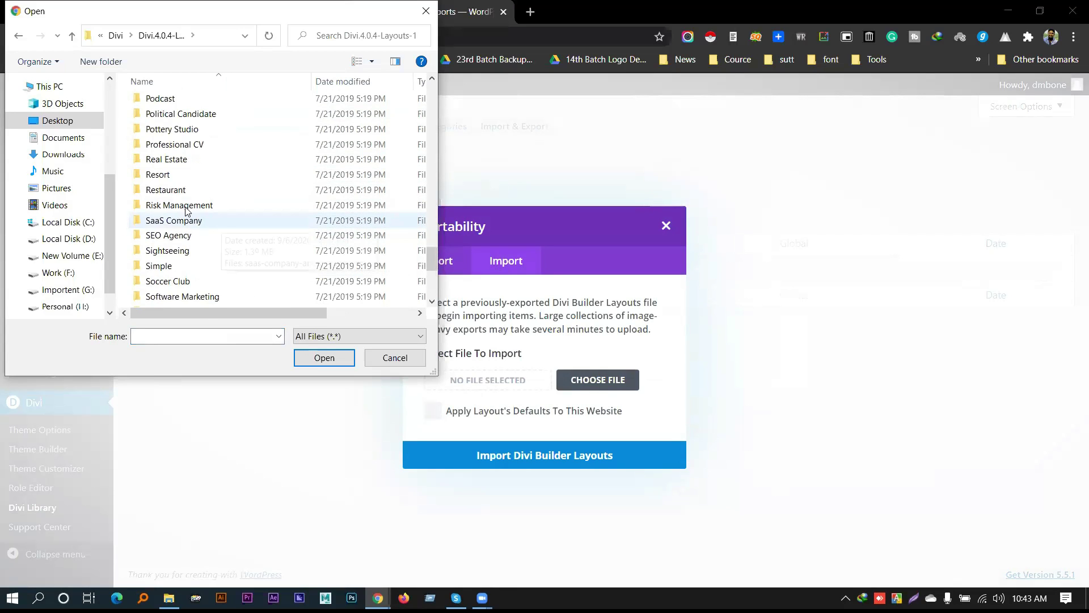
{"action": "double_click", "coordinate": [170, 191]}
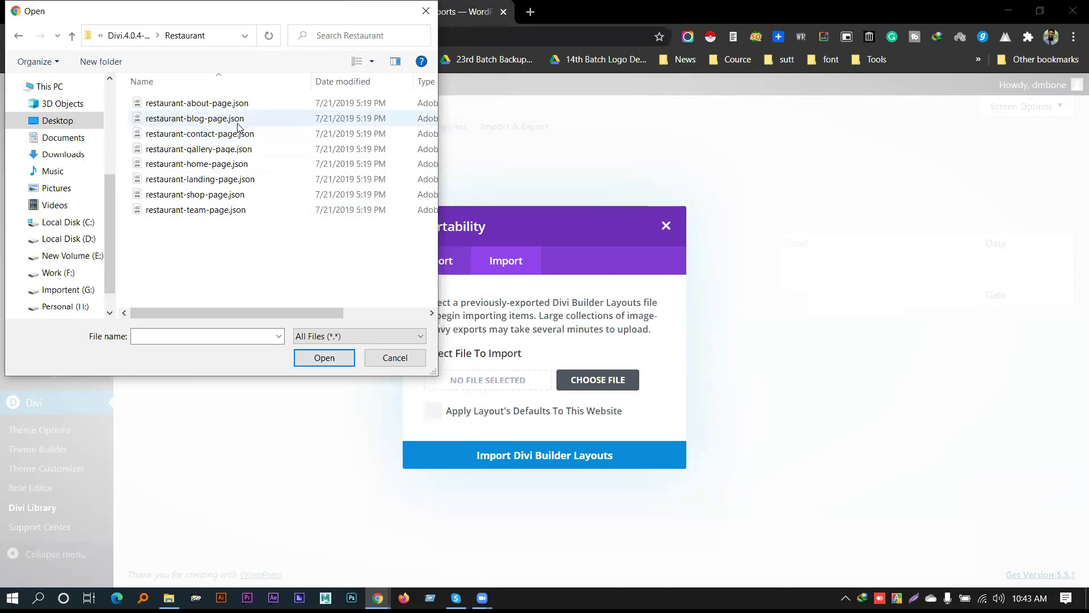
{"action": "left_click", "coordinate": [230, 164]}
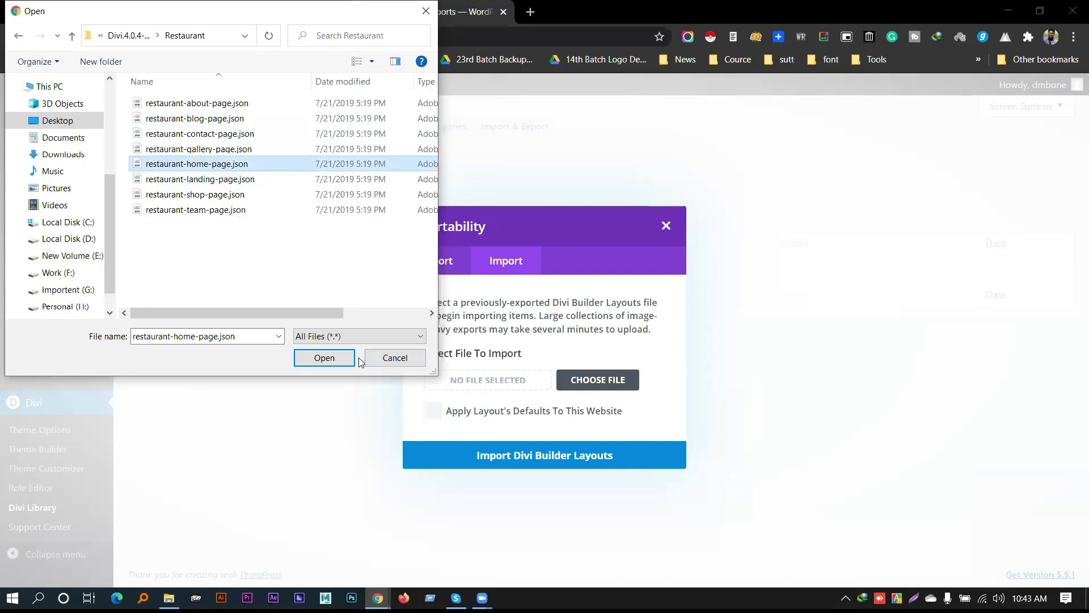
{"action": "left_click", "coordinate": [324, 357]}
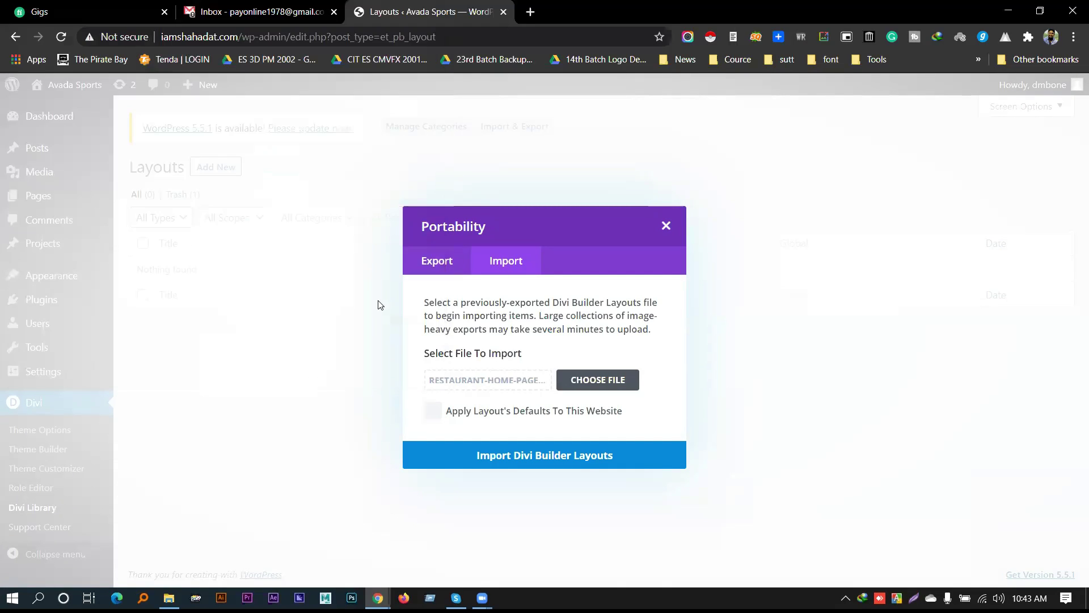
Try importing restaurant-home-page.json, which Divi rejects, then reopen the file picker
{"action": "left_click", "coordinate": [518, 457]}
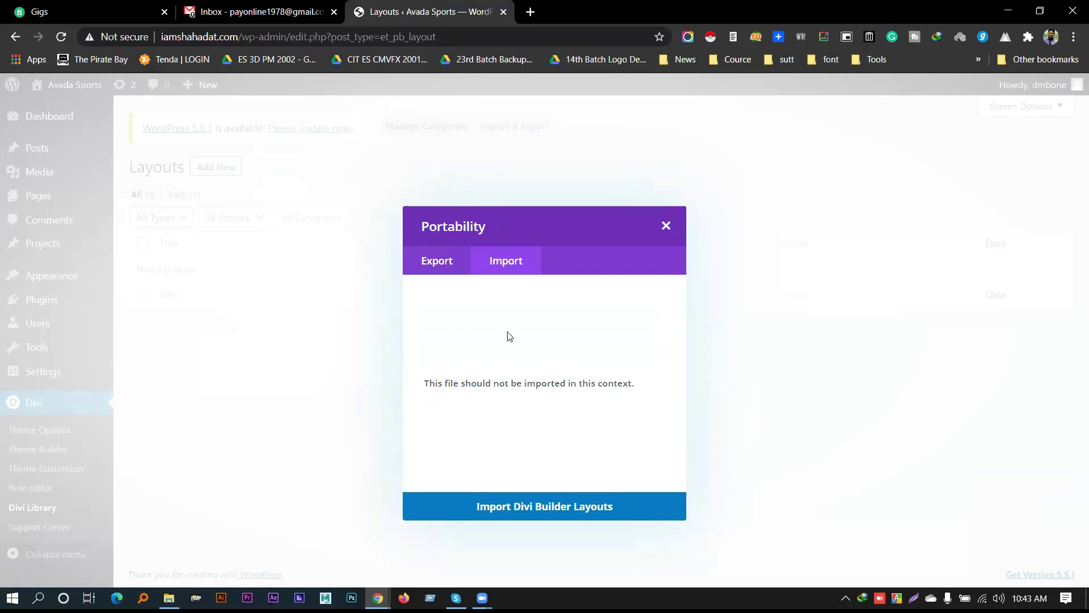
{"action": "left_click", "coordinate": [584, 384]}
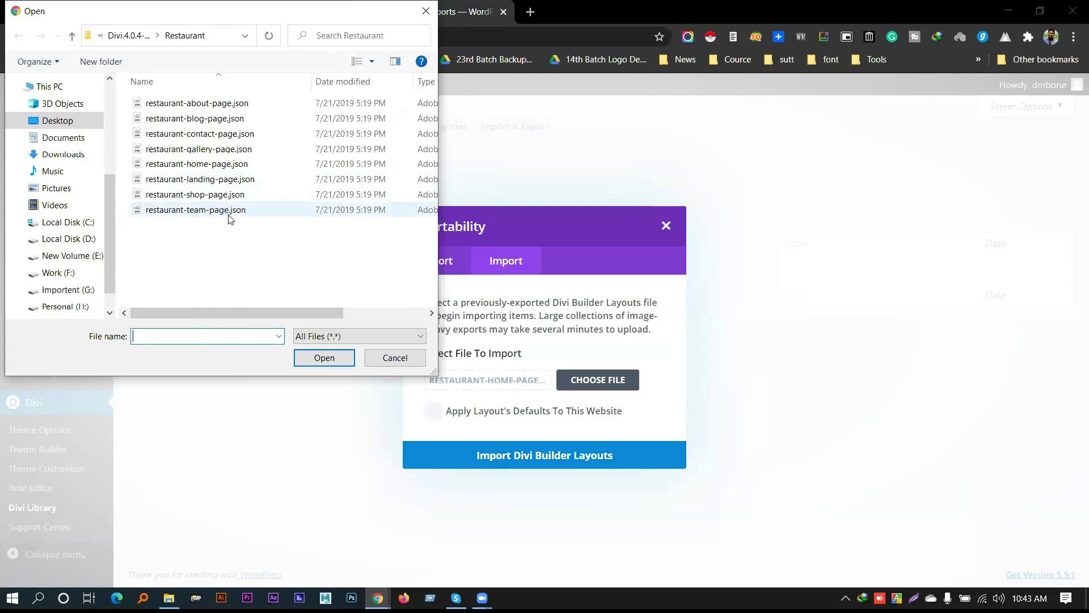
Pick painting-service-home-page.json from the Painting Service folder and import it
{"action": "left_click", "coordinate": [129, 35]}
{"action": "scroll", "coordinate": [224, 233], "scroll_direction": "down", "scroll_amount": 1}
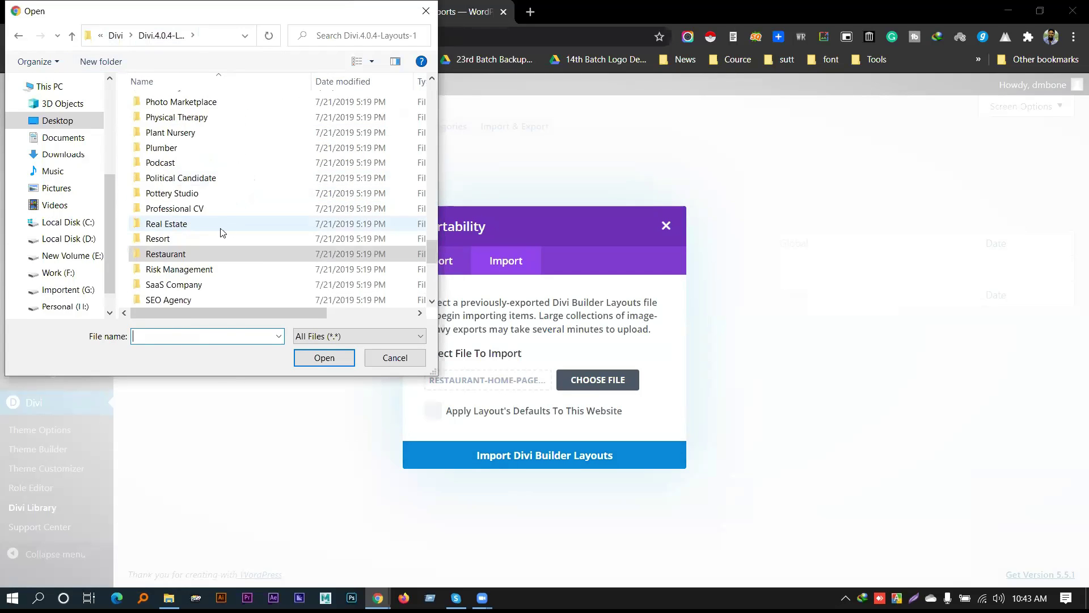
{"action": "scroll", "coordinate": [216, 241], "scroll_direction": "up", "scroll_amount": 3}
{"action": "scroll", "coordinate": [207, 255], "scroll_direction": "down", "scroll_amount": 1}
{"action": "scroll", "coordinate": [204, 239], "scroll_direction": "up", "scroll_amount": 2}
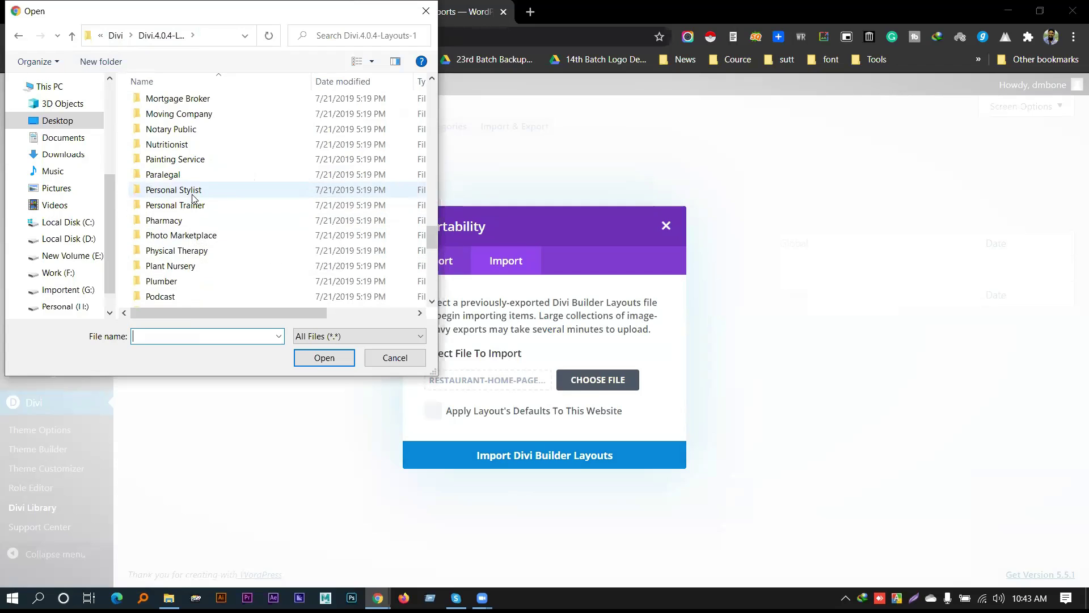
{"action": "double_click", "coordinate": [181, 206]}
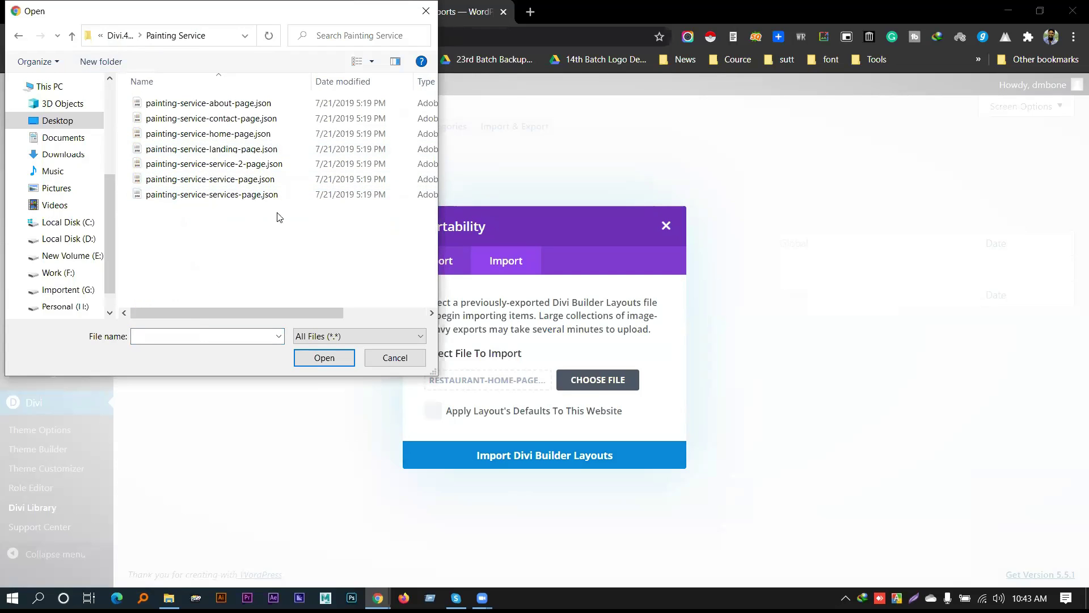
{"action": "left_click", "coordinate": [239, 139]}
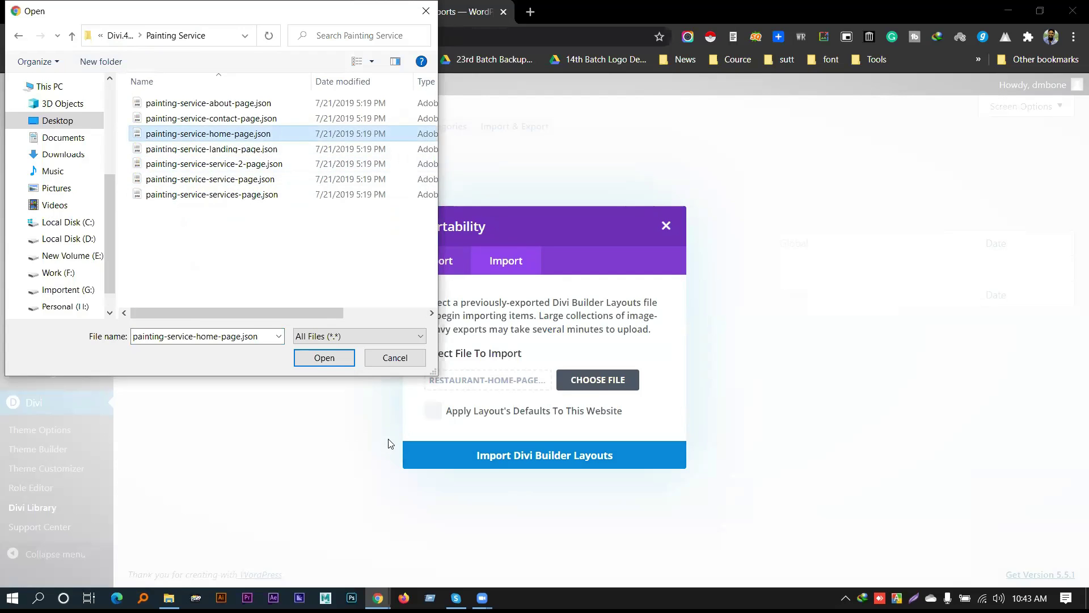
{"action": "left_click", "coordinate": [327, 363]}
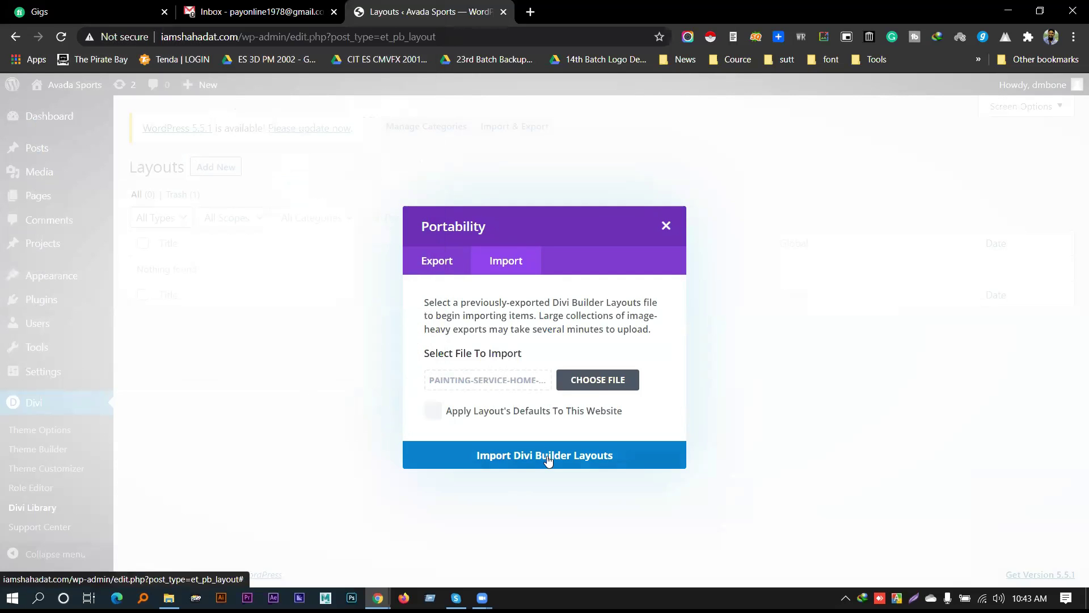
{"action": "left_click", "coordinate": [558, 455]}
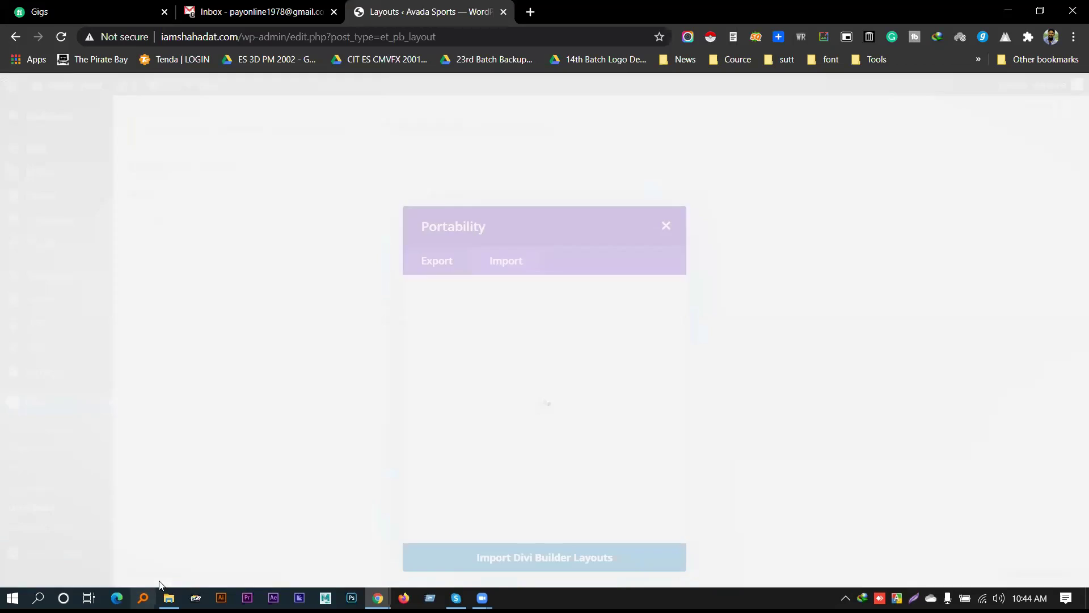
In File Explorer, open Divi.4.0.4-Layouts-1 > Accountant, go back to Divi, and reopen it
{"action": "left_click", "coordinate": [169, 598]}
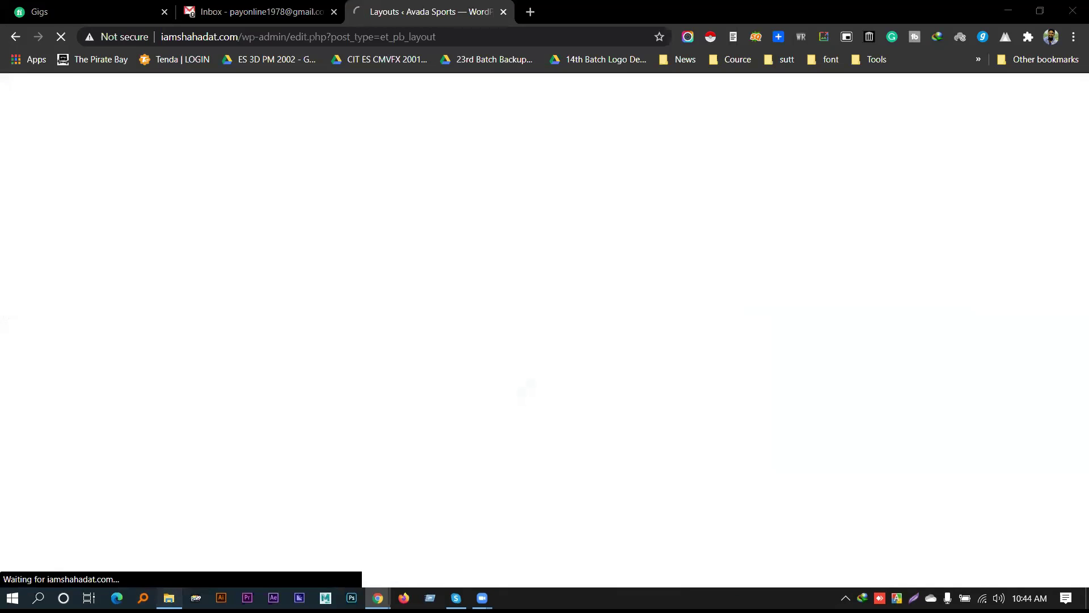
{"action": "double_click", "coordinate": [200, 156]}
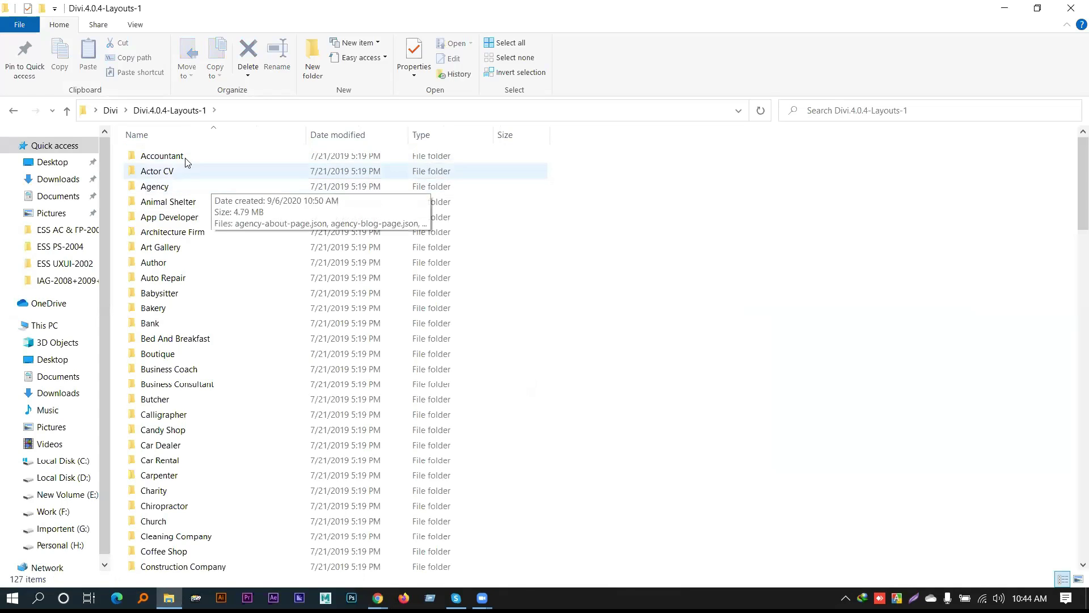
{"action": "double_click", "coordinate": [195, 156]}
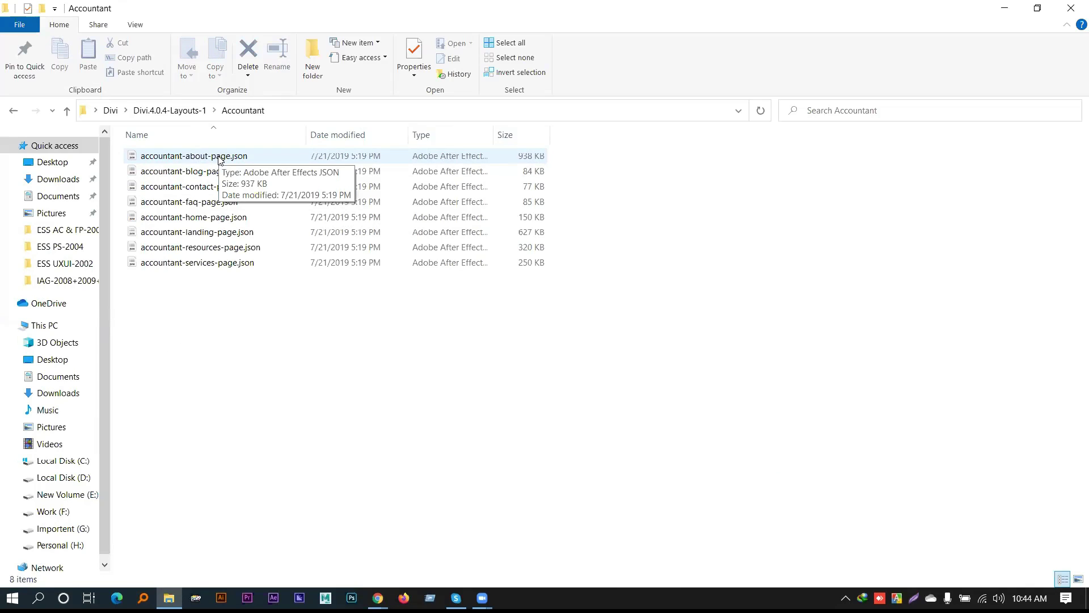
{"action": "left_click", "coordinate": [169, 111]}
{"action": "left_click", "coordinate": [110, 111]}
{"action": "left_click", "coordinate": [182, 191]}
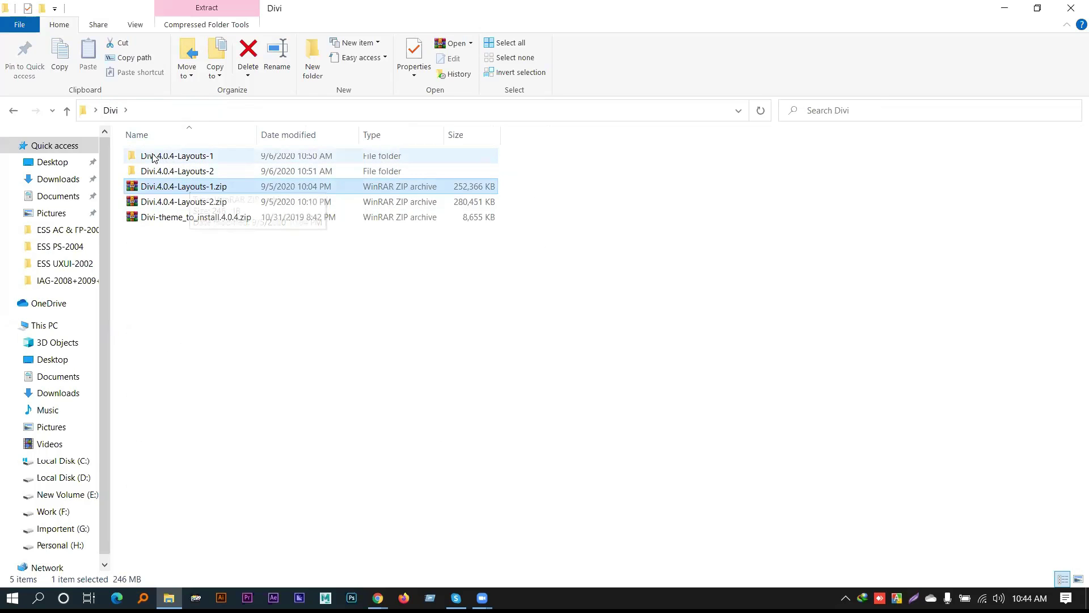
{"action": "left_click", "coordinate": [173, 160]}
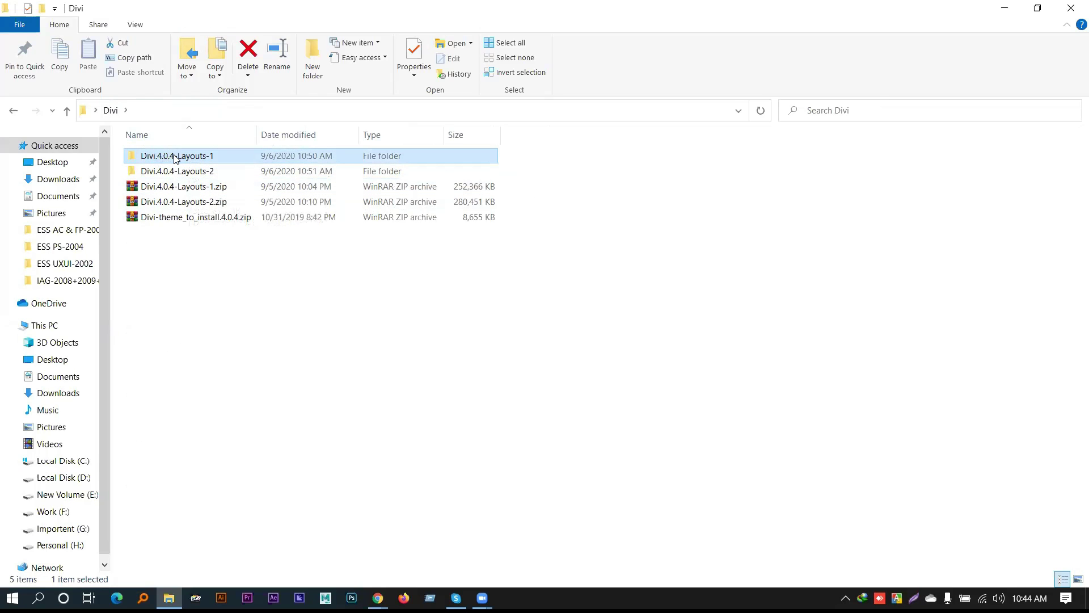
{"action": "double_click", "coordinate": [174, 156]}
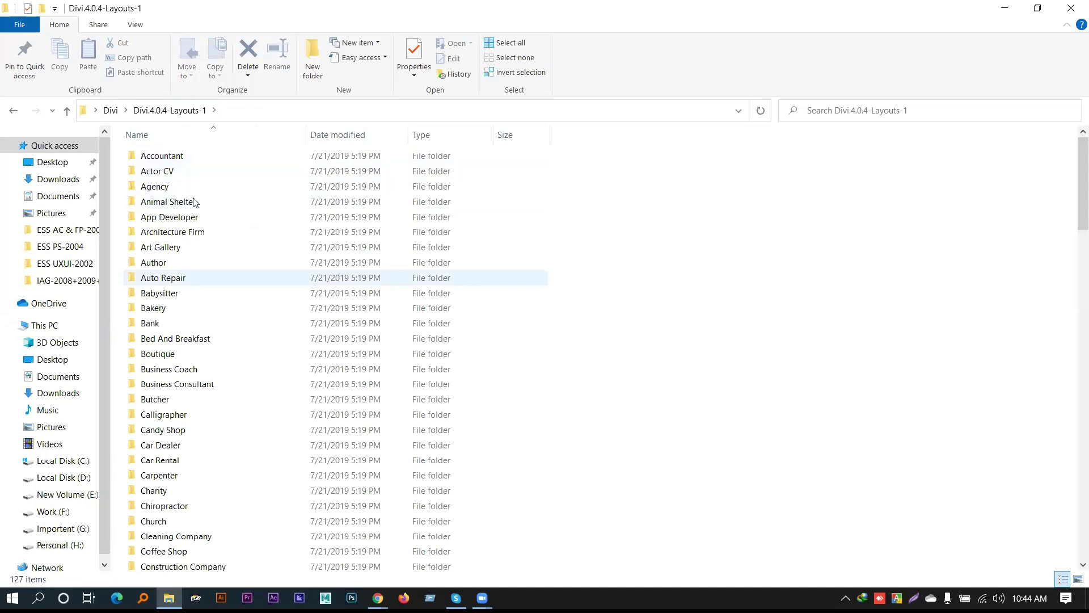
{"action": "double_click", "coordinate": [186, 163]}
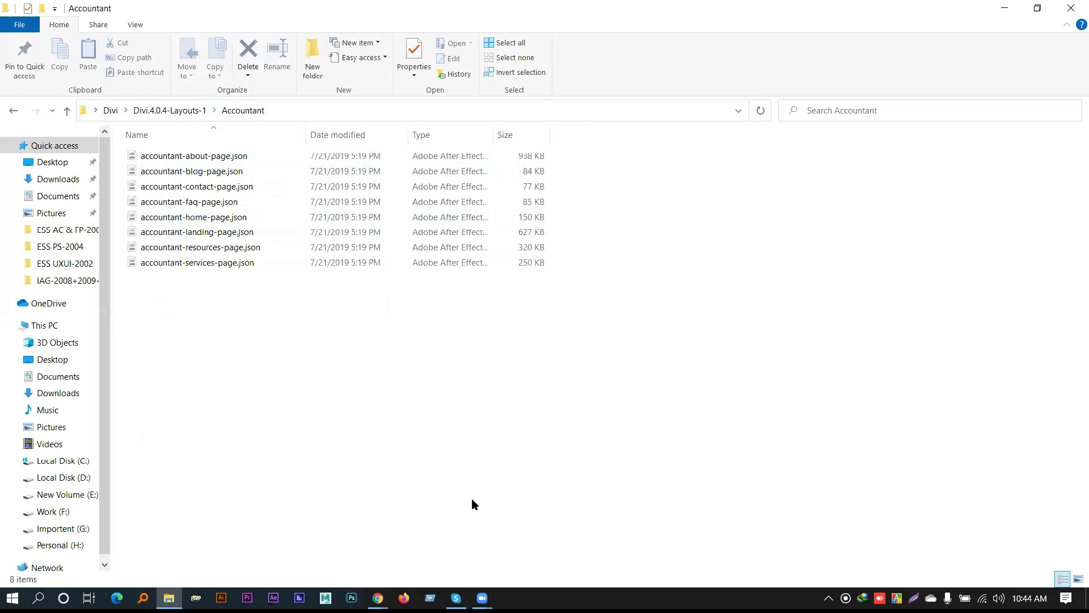
Return to the Layouts ‹ Avada Sports page listing Painting Service Home Page under Services
{"action": "mouse_move", "coordinate": [378, 598]}
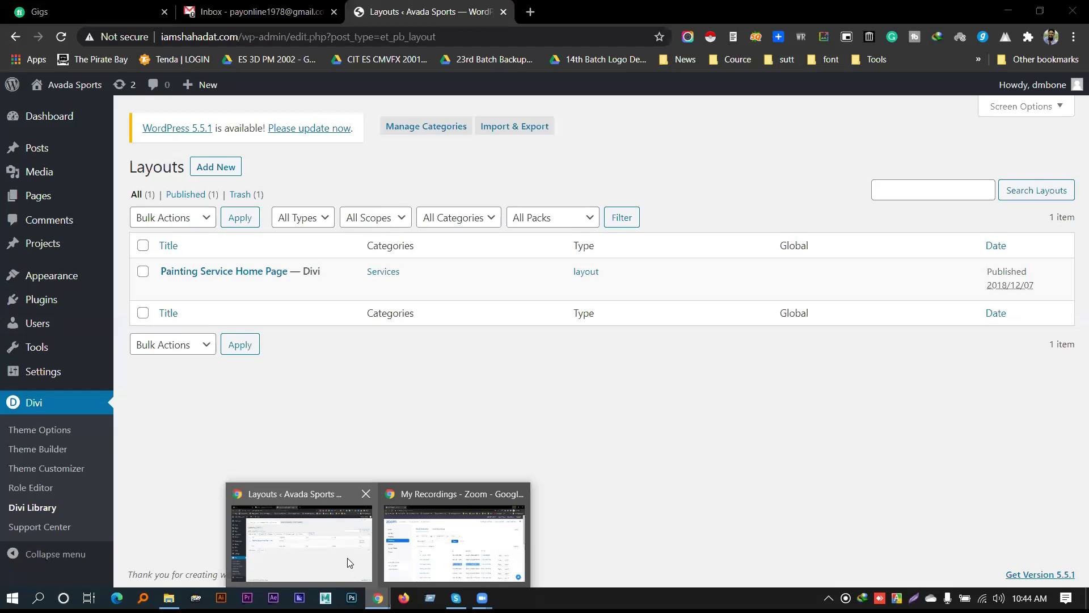
{"action": "left_click", "coordinate": [347, 558]}
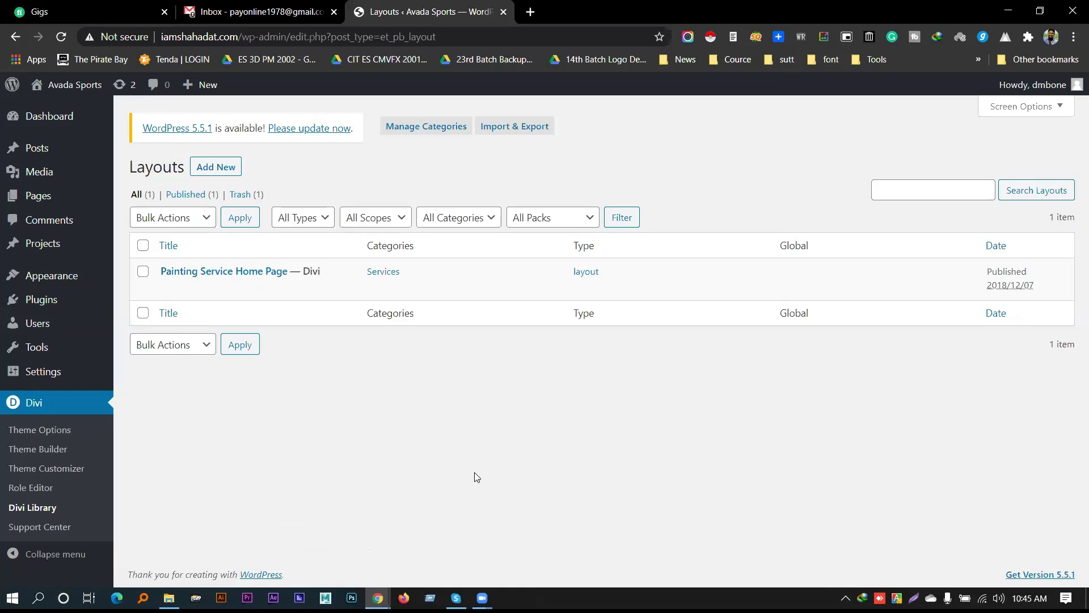
{"action": "mouse_move", "coordinate": [189, 296]}
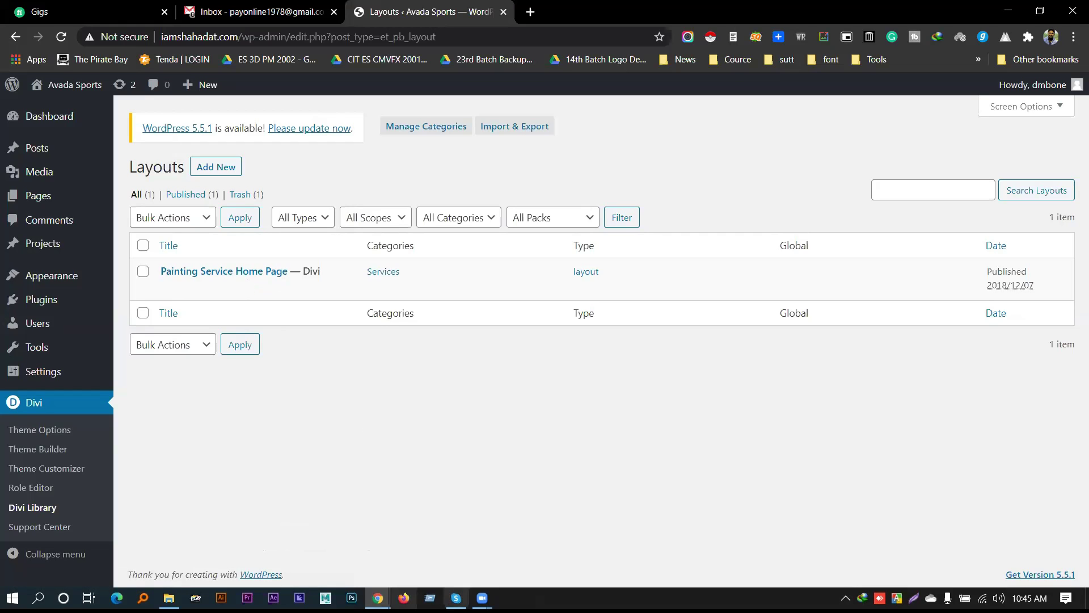
Open All Pages in a new tab and open the Home page in Divi Builder
{"action": "mouse_move", "coordinate": [39, 198]}
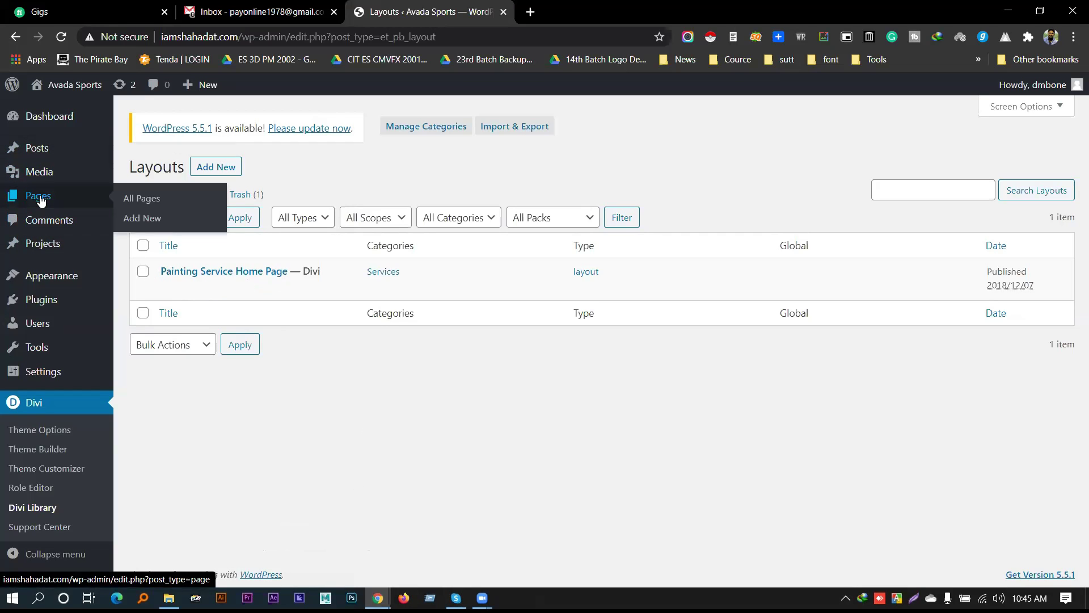
{"action": "middle_click", "coordinate": [148, 200]}
{"action": "left_click", "coordinate": [583, 13]}
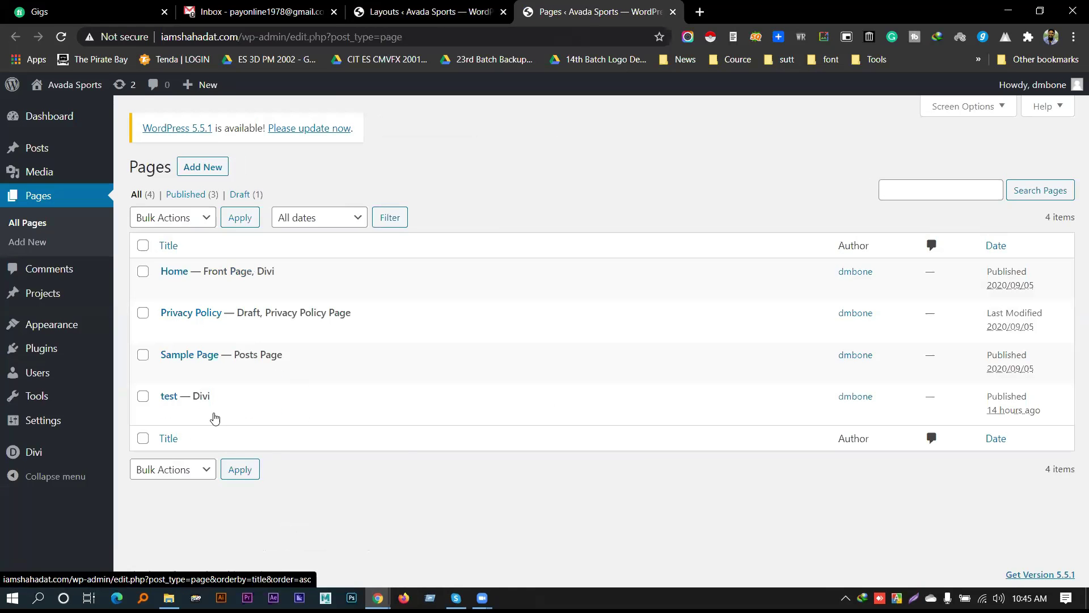
{"action": "left_click", "coordinate": [168, 290]}
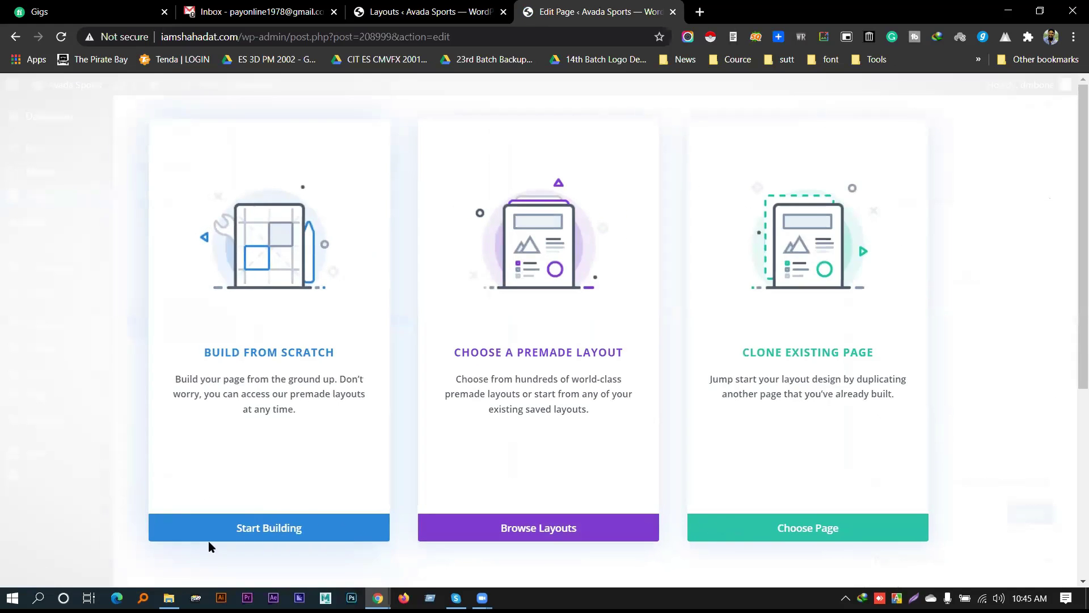
Start the Home page from scratch, dismiss the Insert Row dialog, and switch to the front-end builder
{"action": "left_click", "coordinate": [219, 536]}
{"action": "scroll", "coordinate": [572, 411], "scroll_direction": "down", "scroll_amount": 3}
{"action": "scroll", "coordinate": [637, 399], "scroll_direction": "up", "scroll_amount": 3}
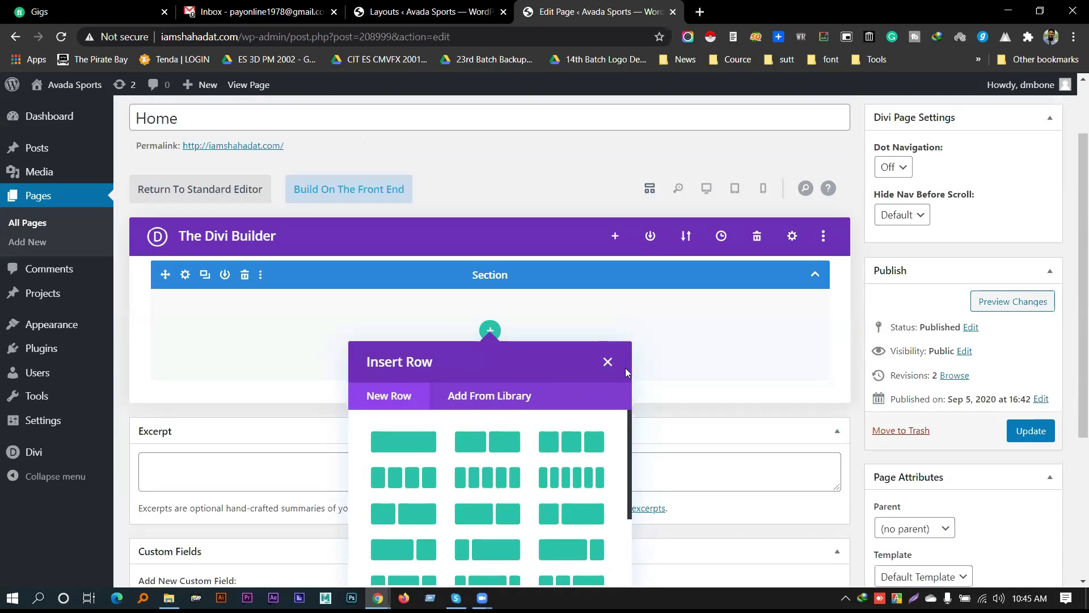
{"action": "left_click", "coordinate": [608, 361]}
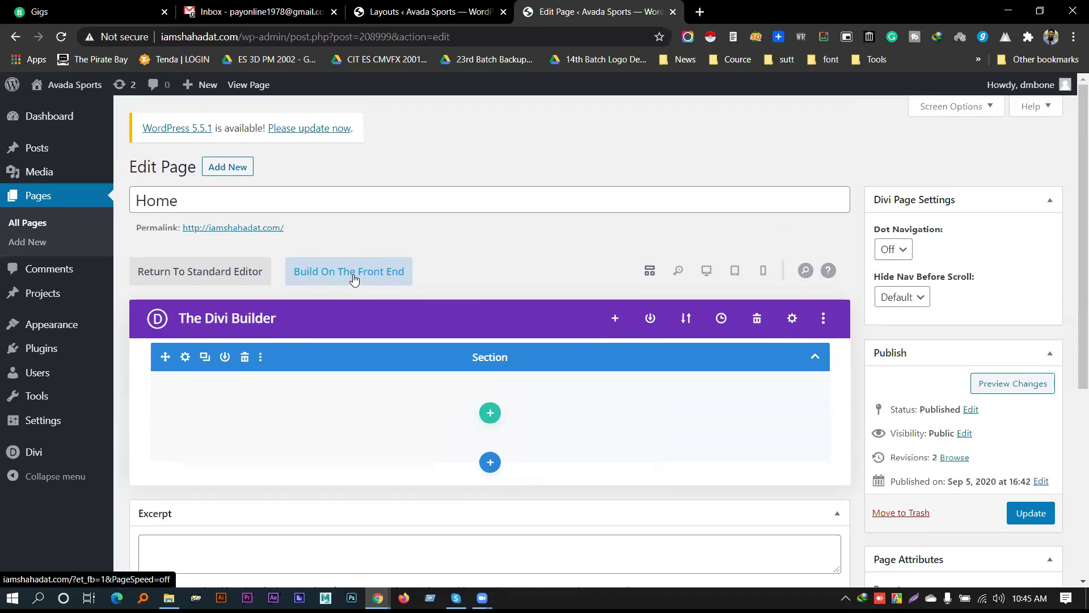
{"action": "left_click", "coordinate": [355, 278]}
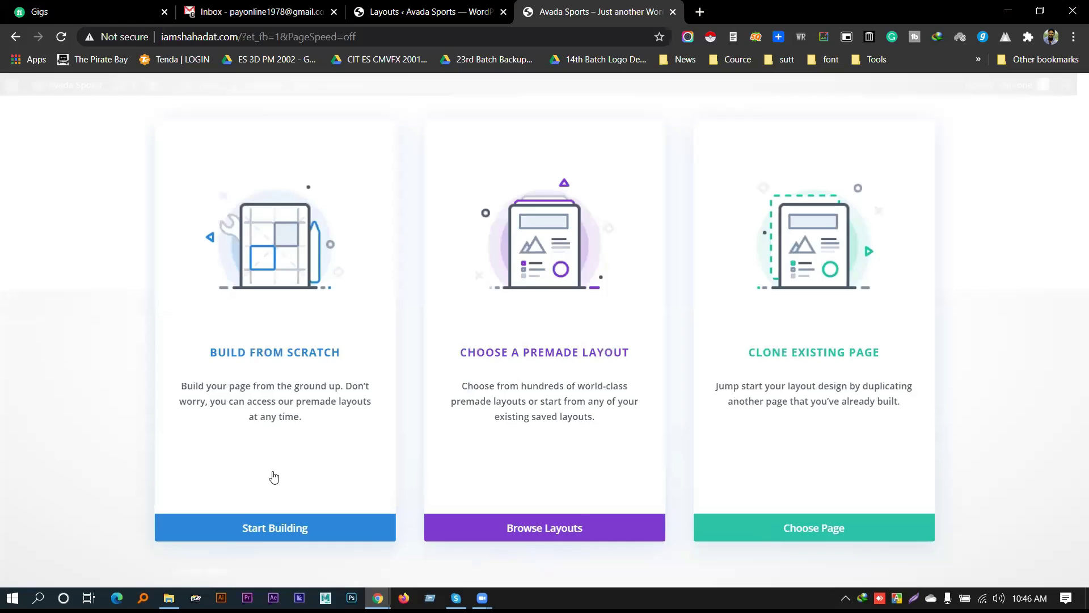
Build from scratch in the Visual Builder, dismissing the row and new-section insertion options
{"action": "left_click", "coordinate": [269, 527]}
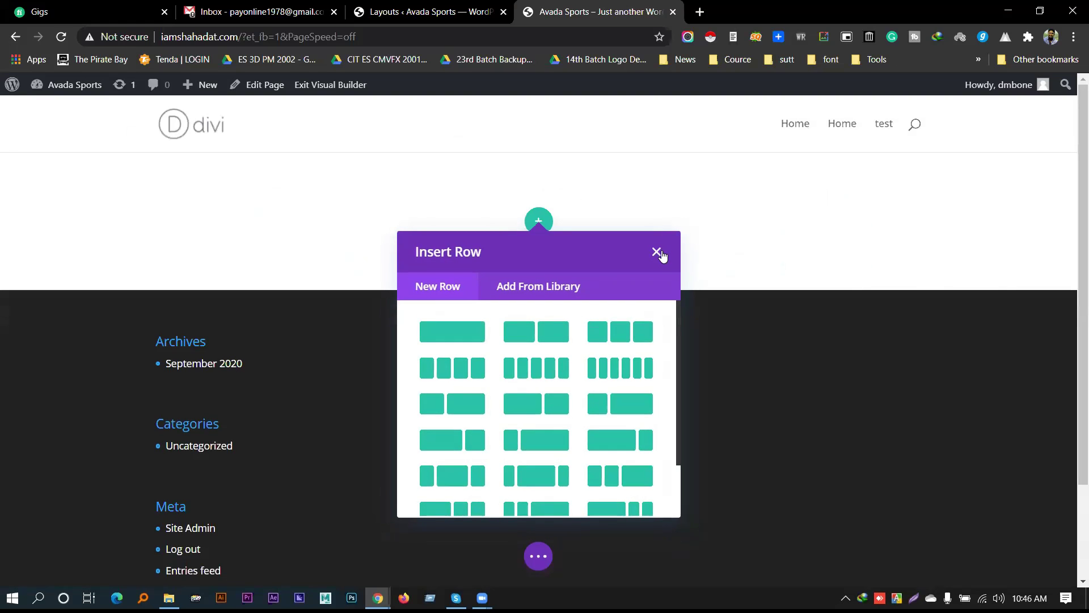
{"action": "left_click", "coordinate": [659, 254]}
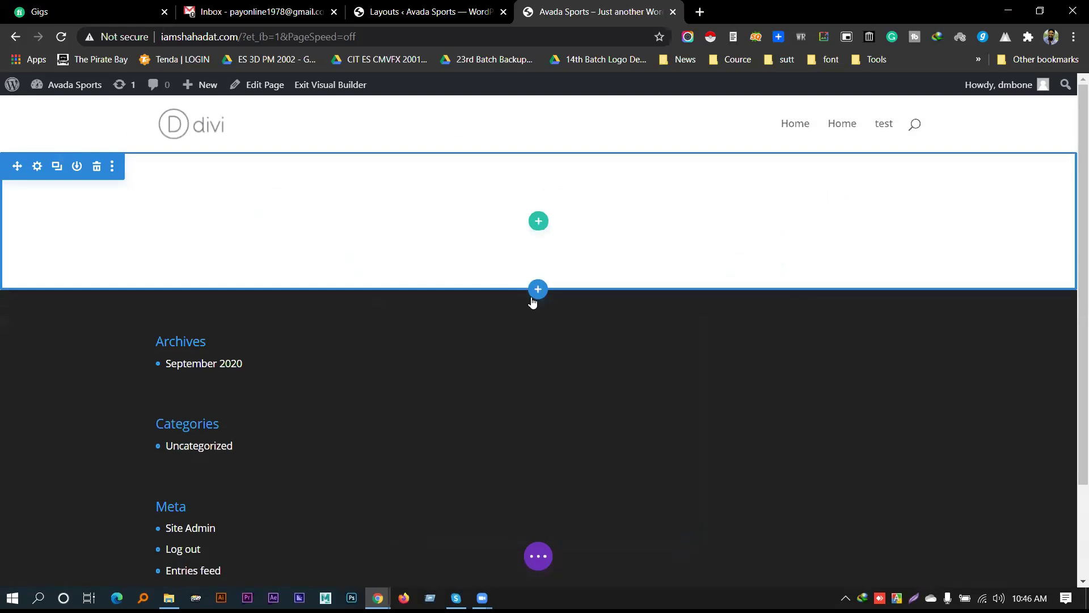
{"action": "scroll", "coordinate": [475, 503], "scroll_direction": "down", "scroll_amount": 3}
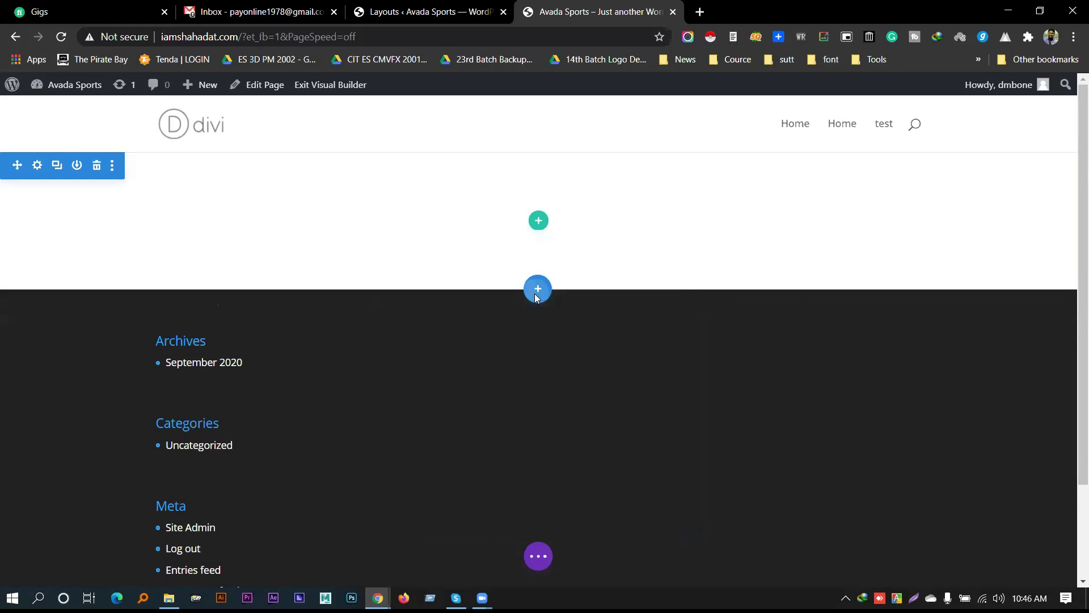
{"action": "left_click", "coordinate": [535, 292]}
{"action": "left_click", "coordinate": [656, 320]}
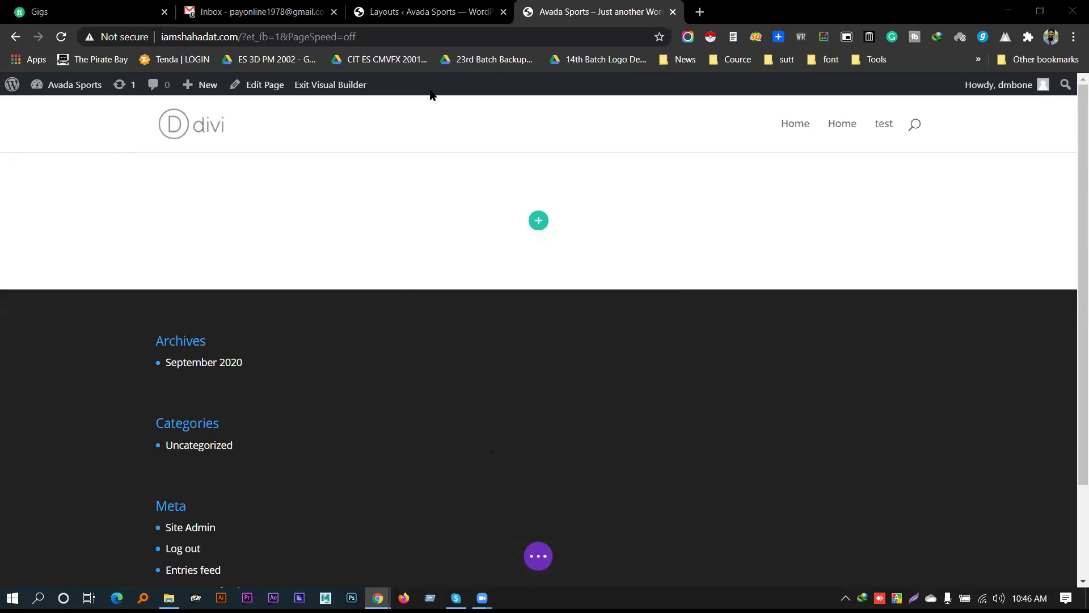
Filter Add From Library rows to Services, find none, and expand the page-wide builder bar
{"action": "mouse_move", "coordinate": [513, 229]}
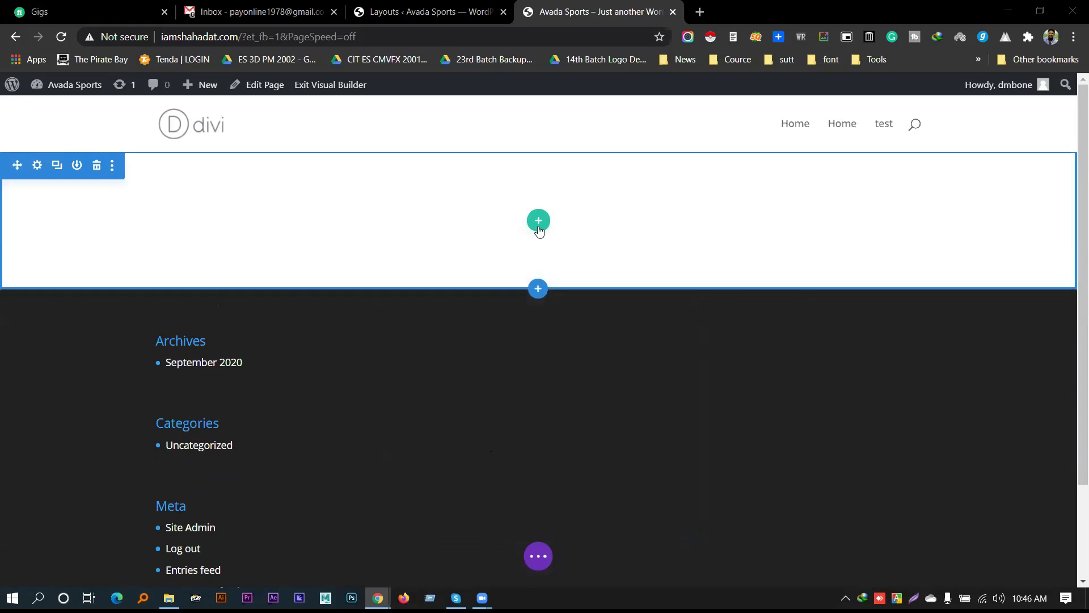
{"action": "left_click", "coordinate": [539, 227]}
{"action": "left_click", "coordinate": [525, 292]}
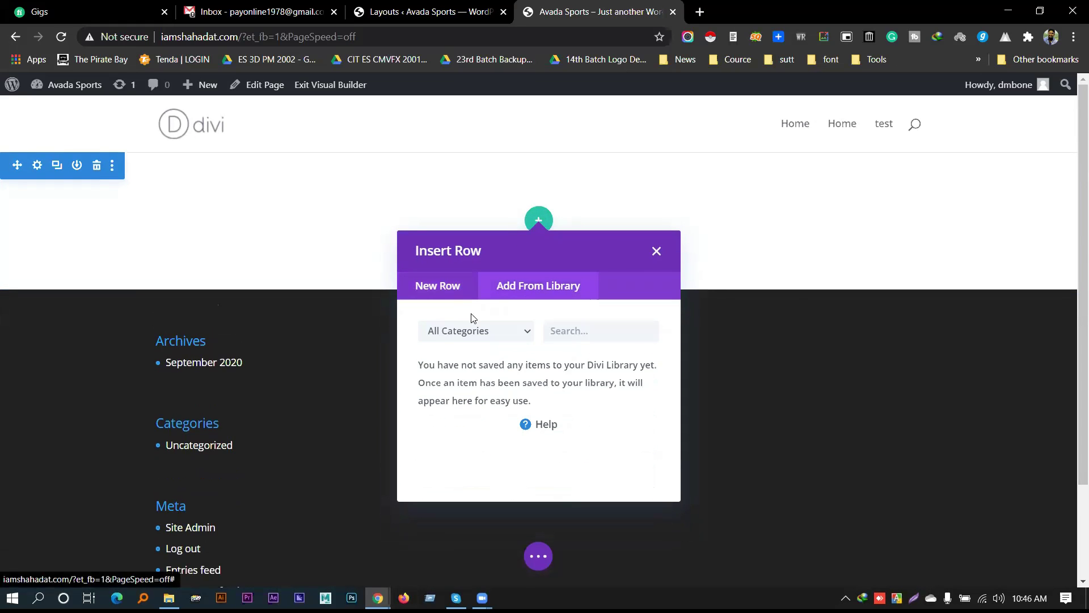
{"action": "left_click", "coordinate": [481, 327]}
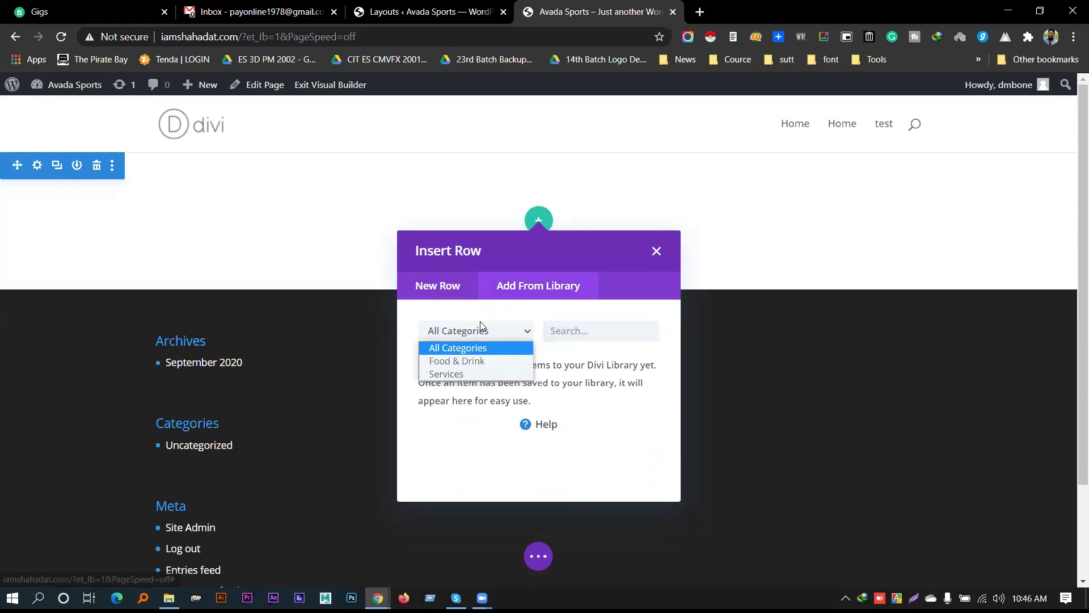
{"action": "left_click", "coordinate": [475, 375]}
{"action": "left_click", "coordinate": [598, 337]}
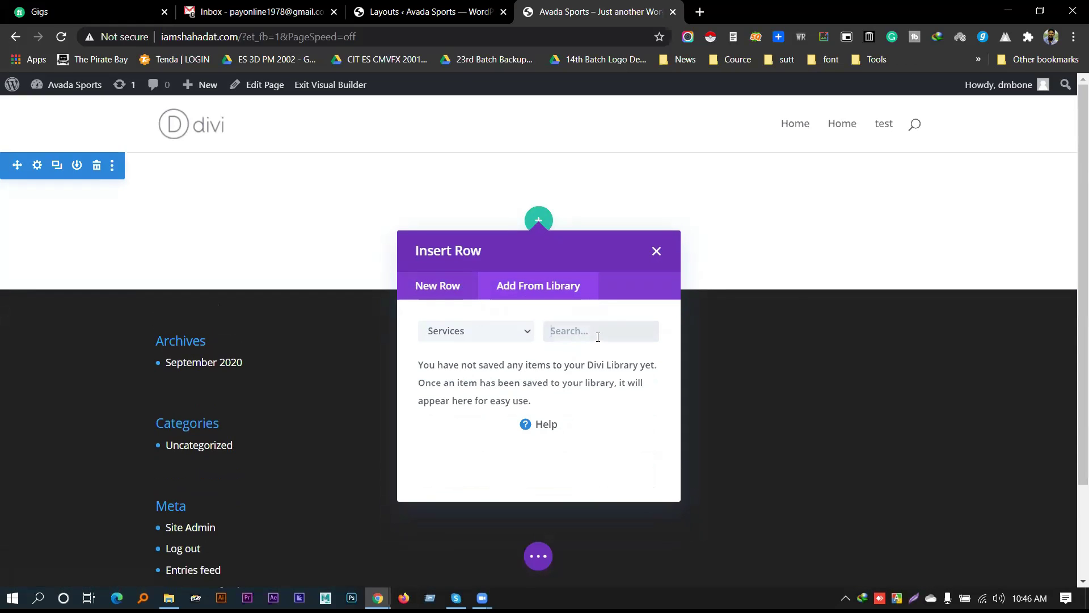
{"action": "left_click", "coordinate": [467, 332]}
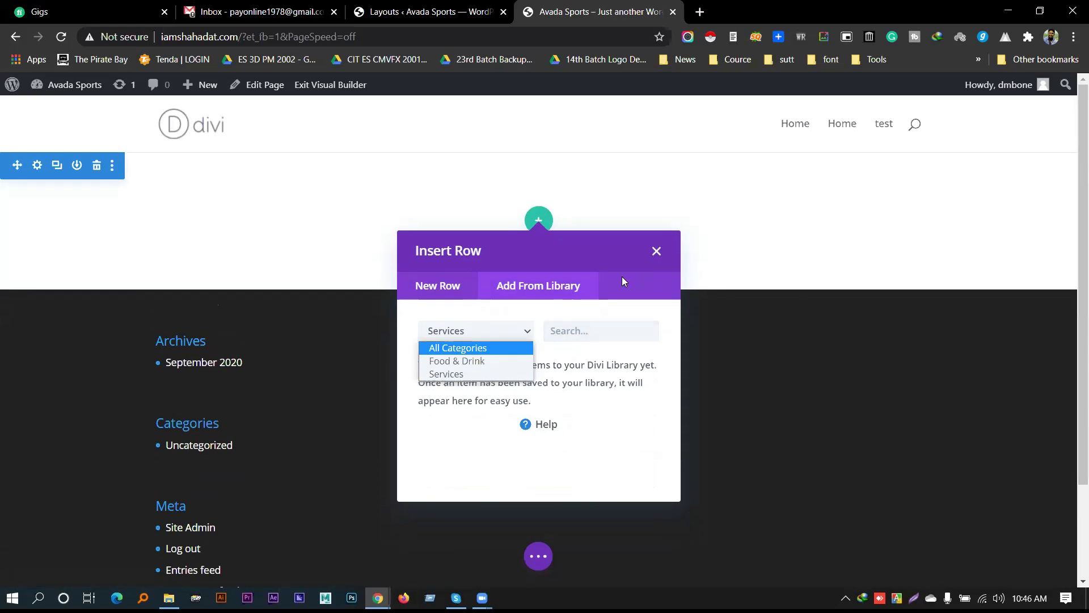
{"action": "left_click", "coordinate": [658, 251]}
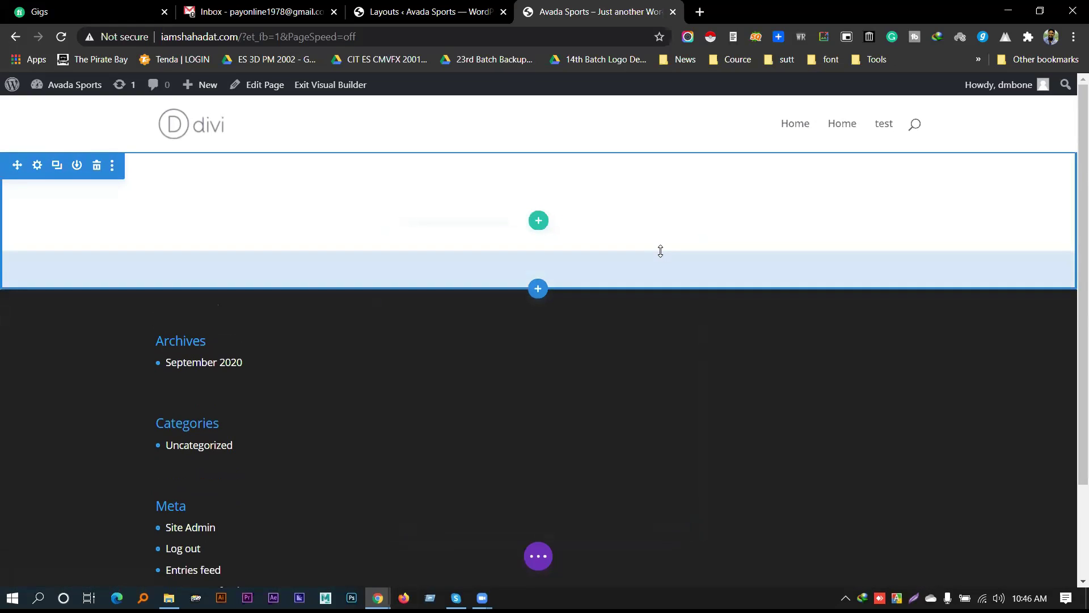
{"action": "left_click", "coordinate": [539, 560]}
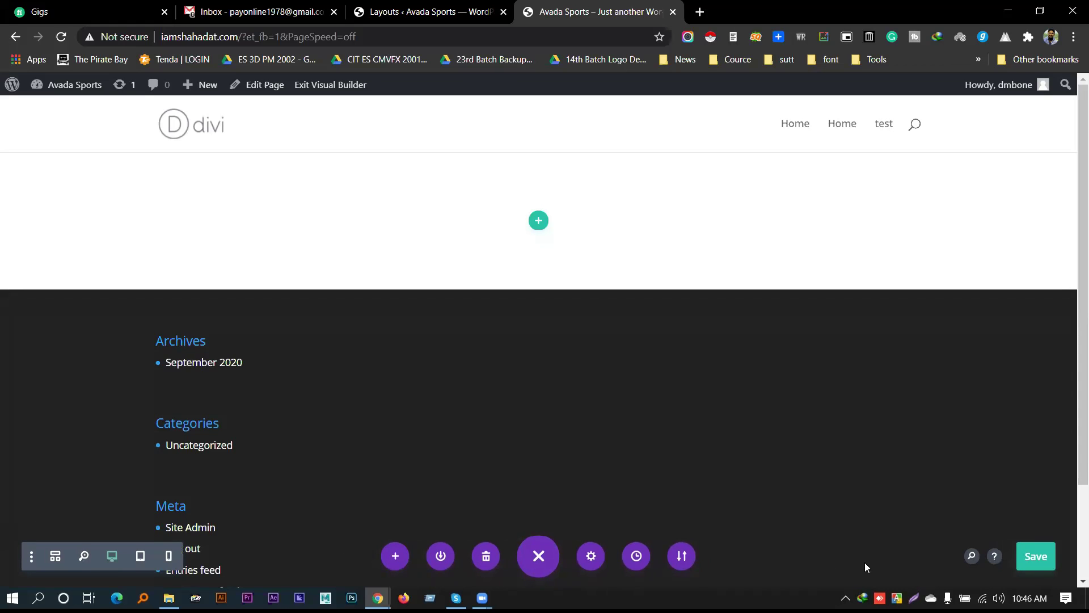
Open the Load From Library window of premade page layouts and check the layout pack count
{"action": "left_click", "coordinate": [396, 558]}
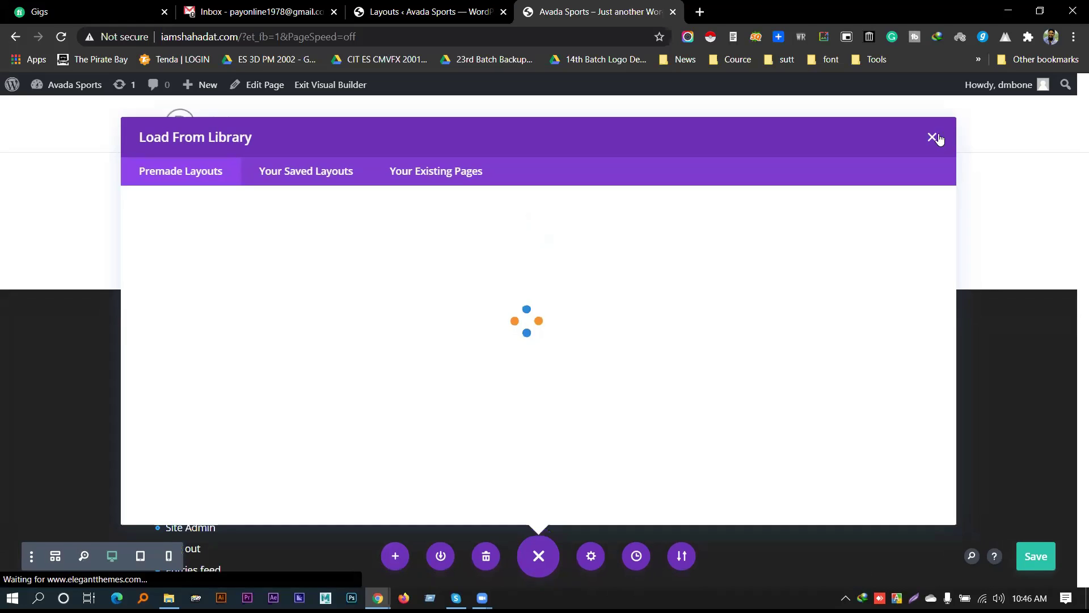
{"action": "left_click", "coordinate": [933, 138]}
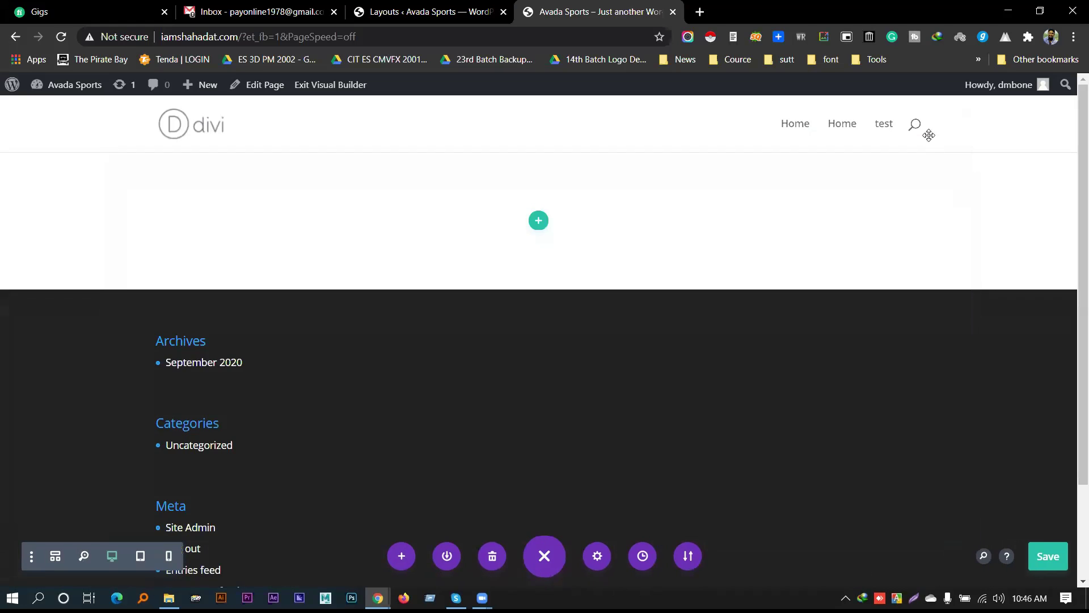
{"action": "left_click", "coordinate": [404, 555]}
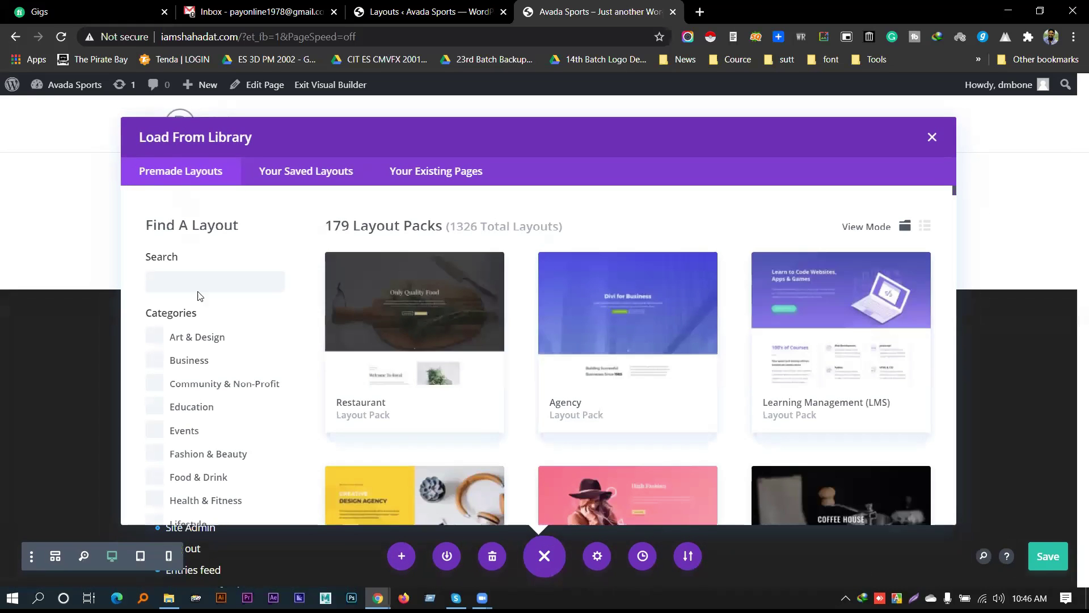
{"action": "left_click_drag", "start_coordinate": [326, 226], "coordinate": [556, 224]}
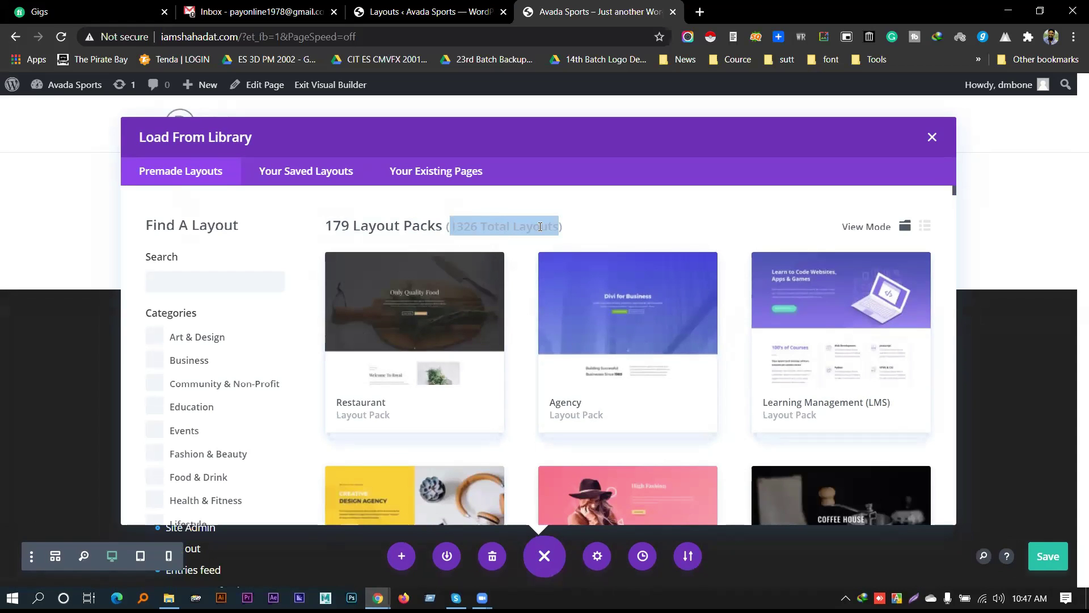
{"action": "left_click_drag", "start_coordinate": [559, 226], "coordinate": [450, 227]}
{"action": "scroll", "coordinate": [532, 317], "scroll_direction": "down", "scroll_amount": 10}
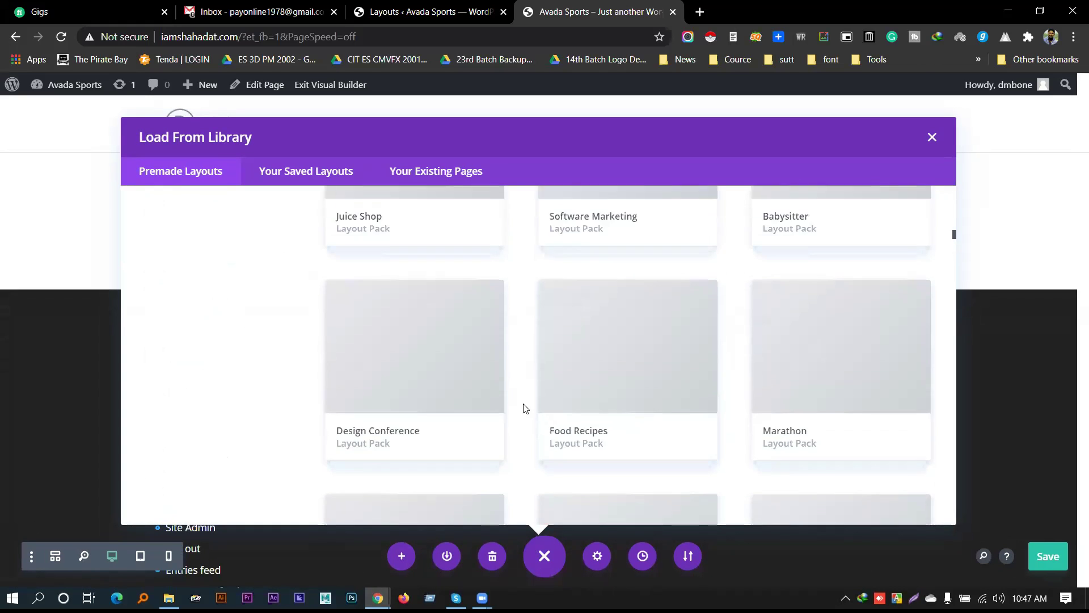
{"action": "scroll", "coordinate": [519, 397], "scroll_direction": "up", "scroll_amount": 10}
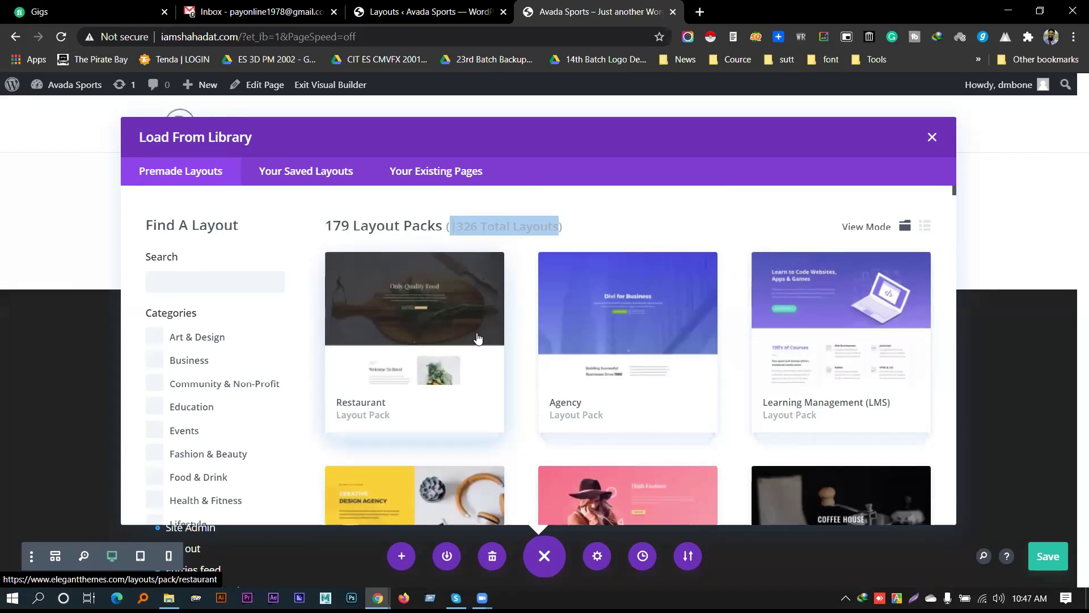
{"action": "scroll", "coordinate": [438, 314], "scroll_direction": "down", "scroll_amount": 3}
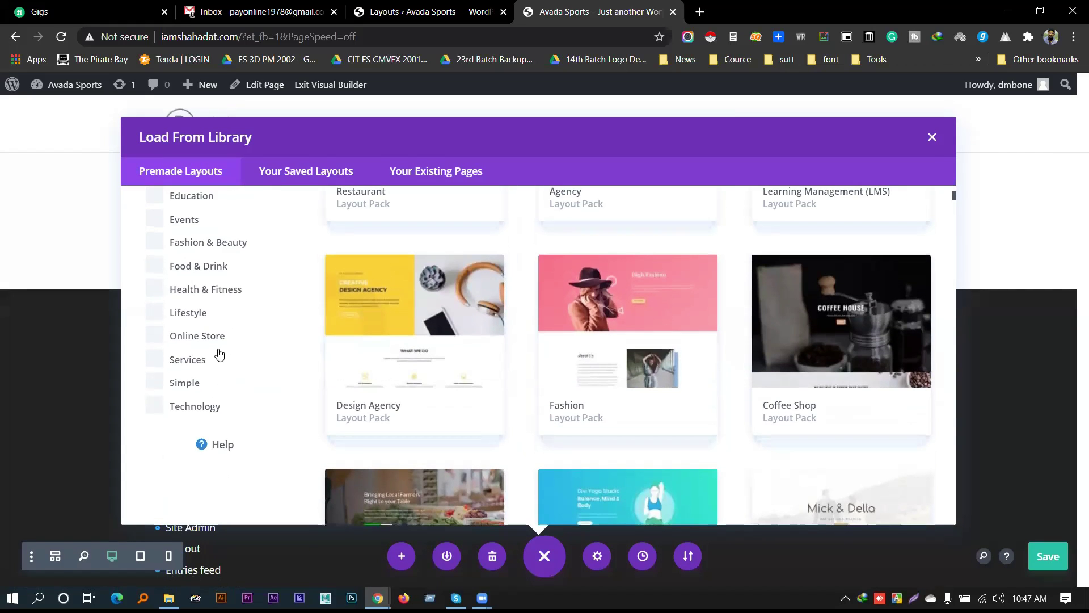
Filter to Services, open the Painting Service pack, and view its live demo
{"action": "left_click", "coordinate": [186, 362]}
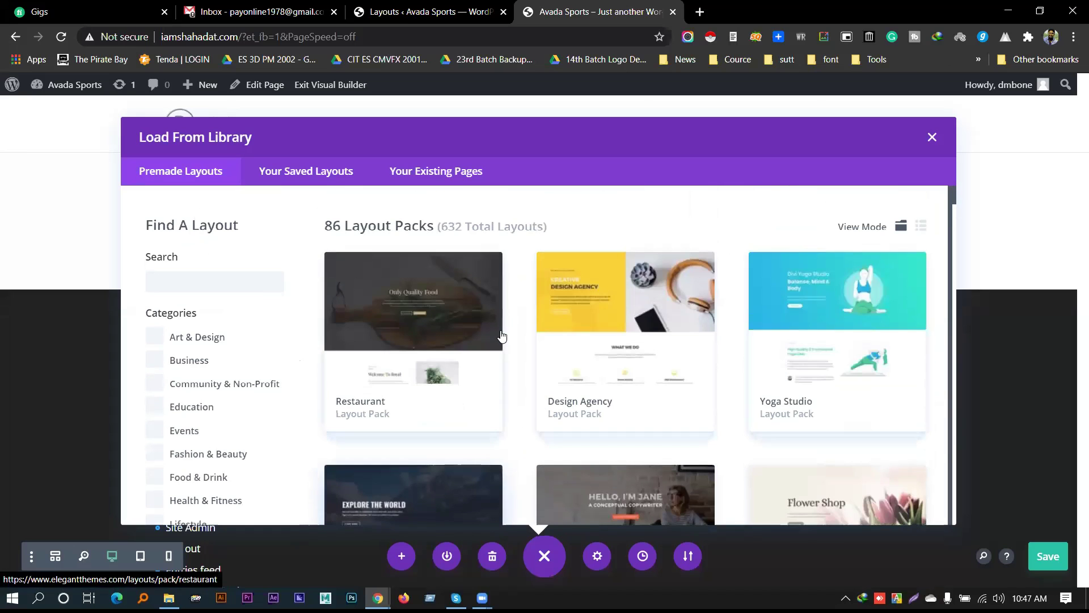
{"action": "scroll", "coordinate": [515, 333], "scroll_direction": "down", "scroll_amount": 5}
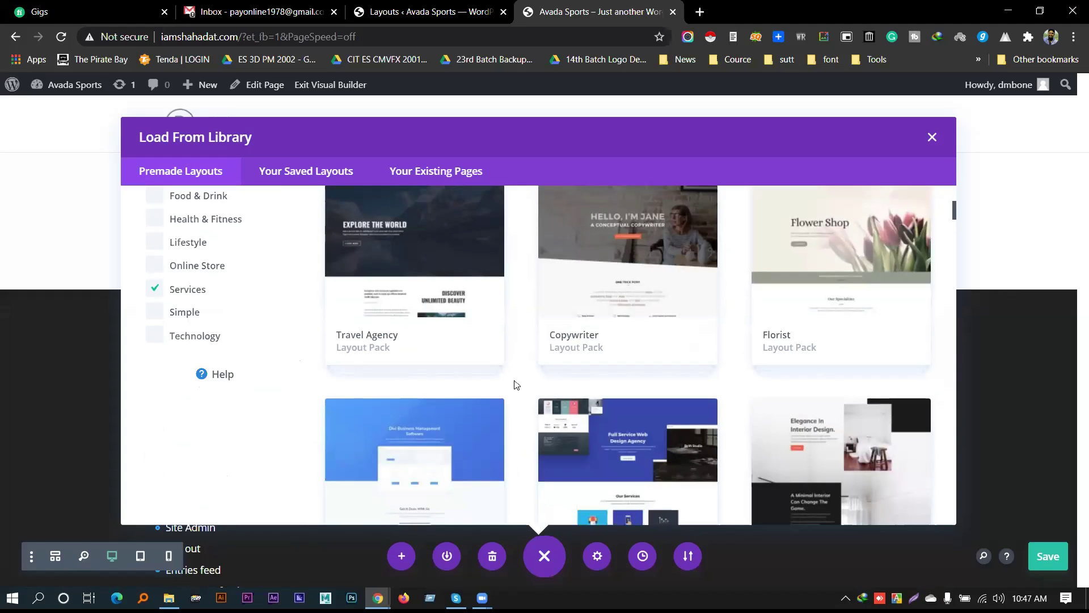
{"action": "scroll", "coordinate": [517, 385], "scroll_direction": "down", "scroll_amount": 3}
{"action": "scroll", "coordinate": [517, 385], "scroll_direction": "down", "scroll_amount": 4}
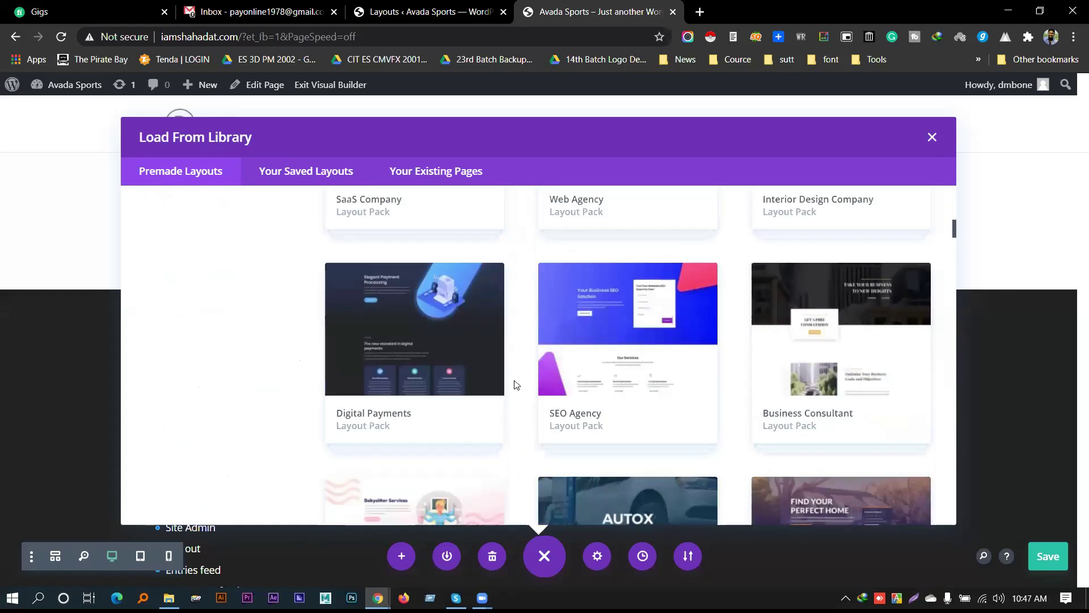
{"action": "scroll", "coordinate": [516, 385], "scroll_direction": "down", "scroll_amount": 5}
{"action": "scroll", "coordinate": [519, 388], "scroll_direction": "down", "scroll_amount": 2}
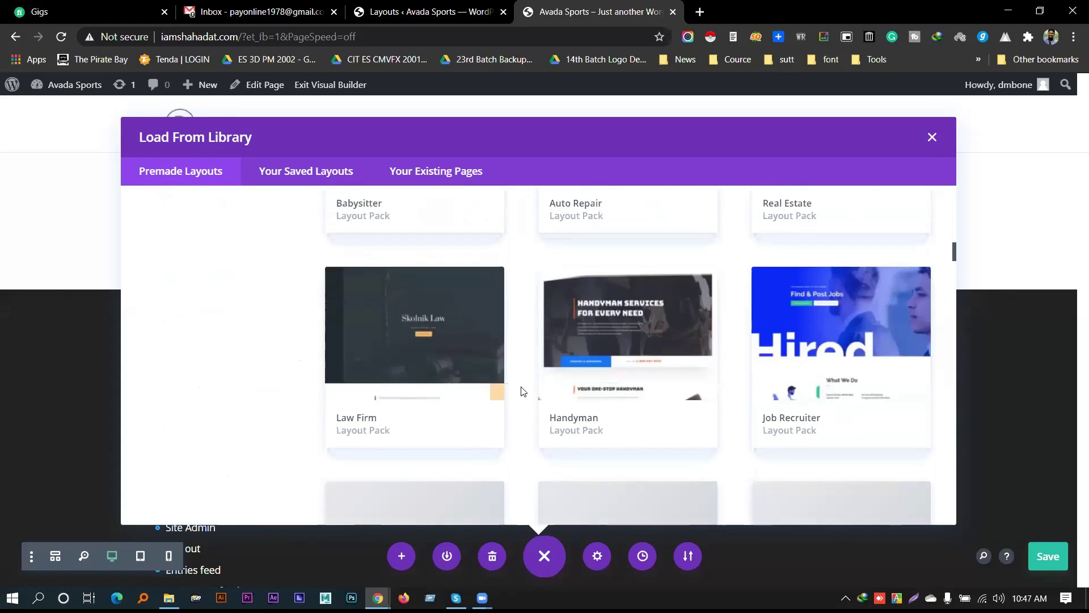
{"action": "scroll", "coordinate": [522, 392], "scroll_direction": "down", "scroll_amount": 10}
{"action": "scroll", "coordinate": [522, 397], "scroll_direction": "down", "scroll_amount": 11}
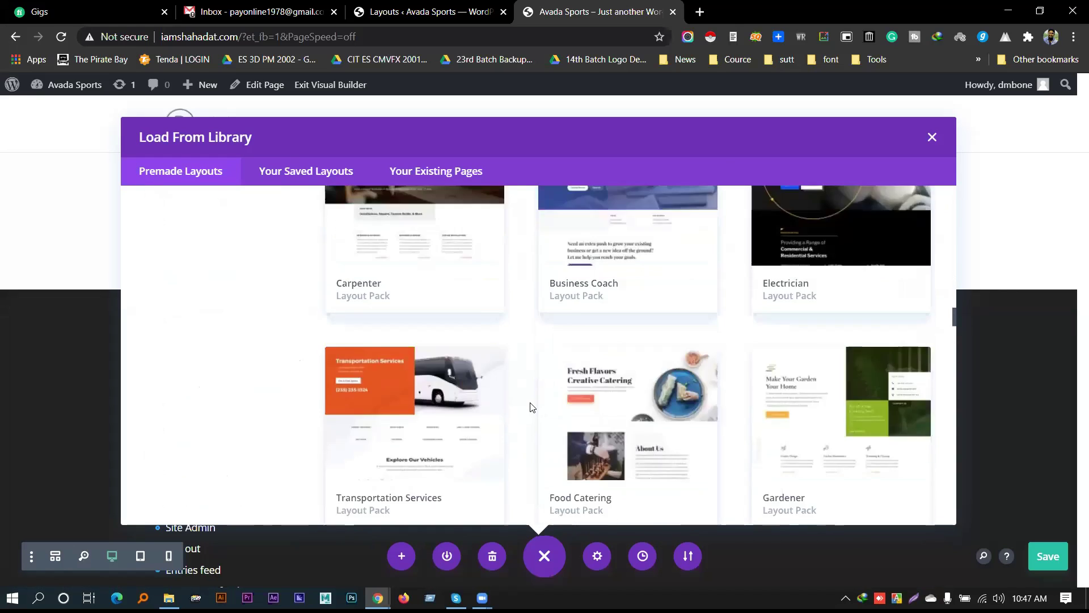
{"action": "scroll", "coordinate": [531, 406], "scroll_direction": "down", "scroll_amount": 5}
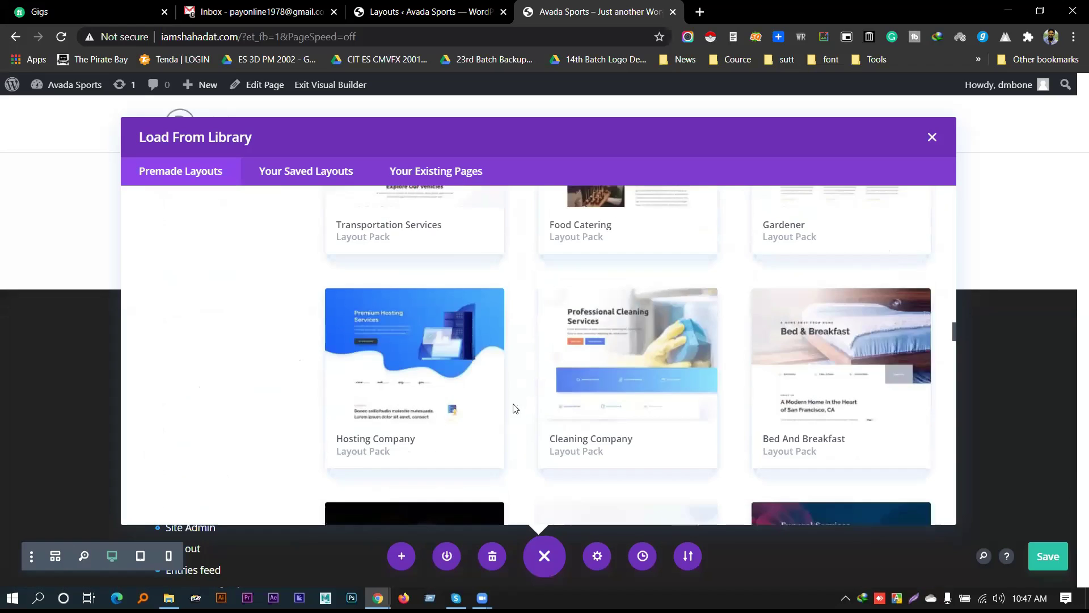
{"action": "scroll", "coordinate": [515, 408], "scroll_direction": "up", "scroll_amount": 11}
{"action": "scroll", "coordinate": [510, 401], "scroll_direction": "down", "scroll_amount": 10}
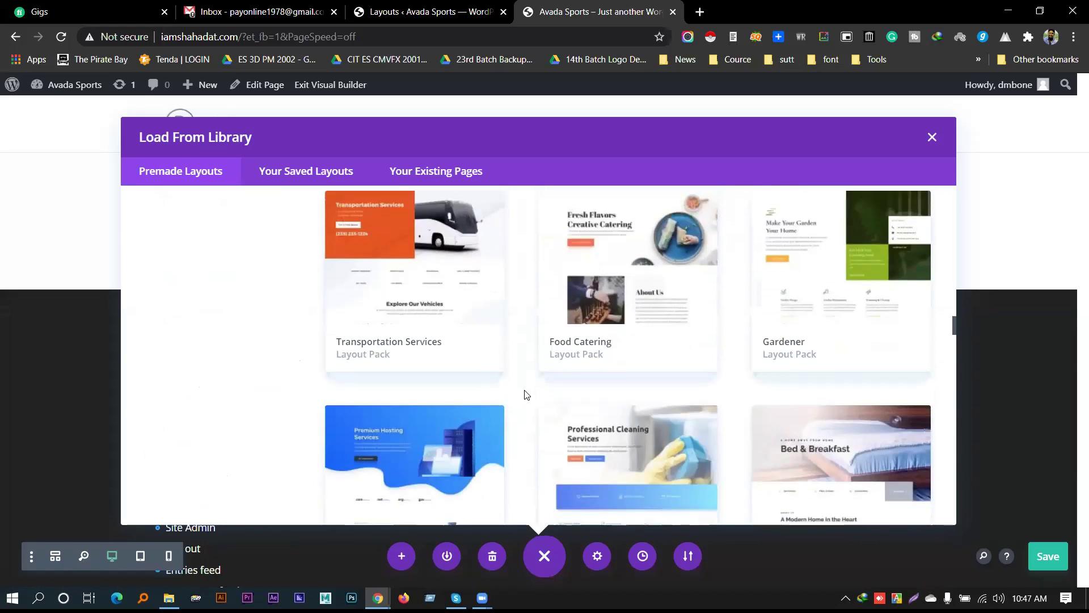
{"action": "scroll", "coordinate": [526, 394], "scroll_direction": "down", "scroll_amount": 20}
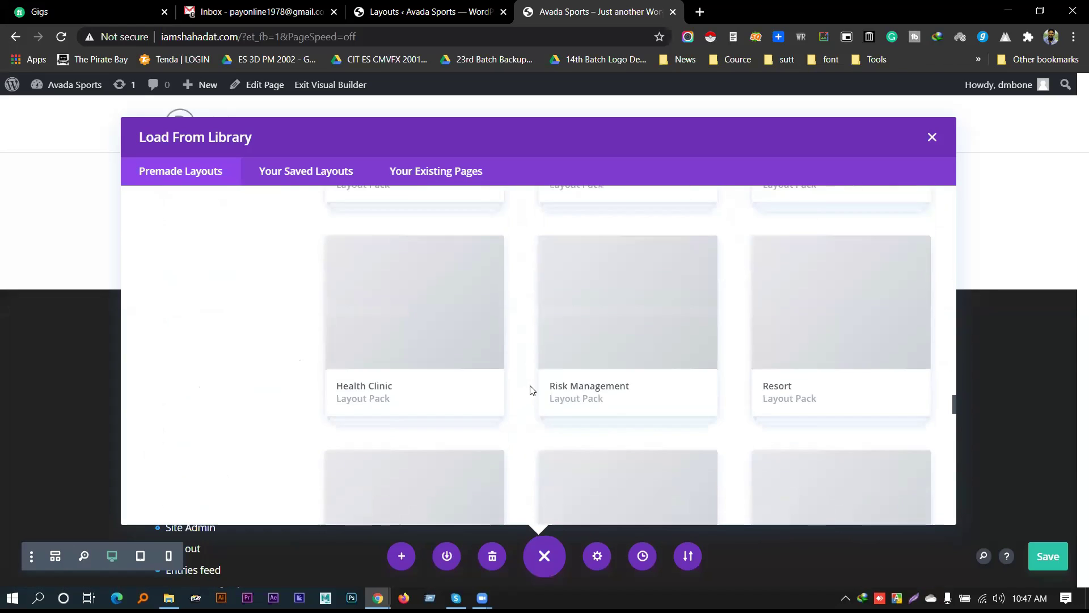
{"action": "scroll", "coordinate": [532, 390], "scroll_direction": "up", "scroll_amount": 5}
{"action": "scroll", "coordinate": [542, 363], "scroll_direction": "up", "scroll_amount": 1}
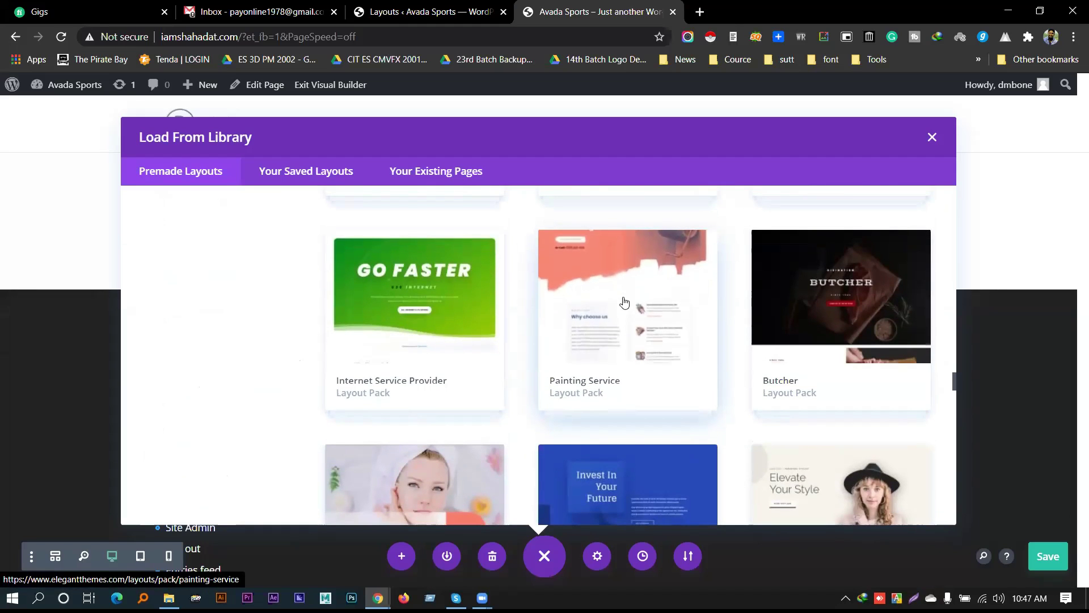
{"action": "left_click", "coordinate": [624, 302]}
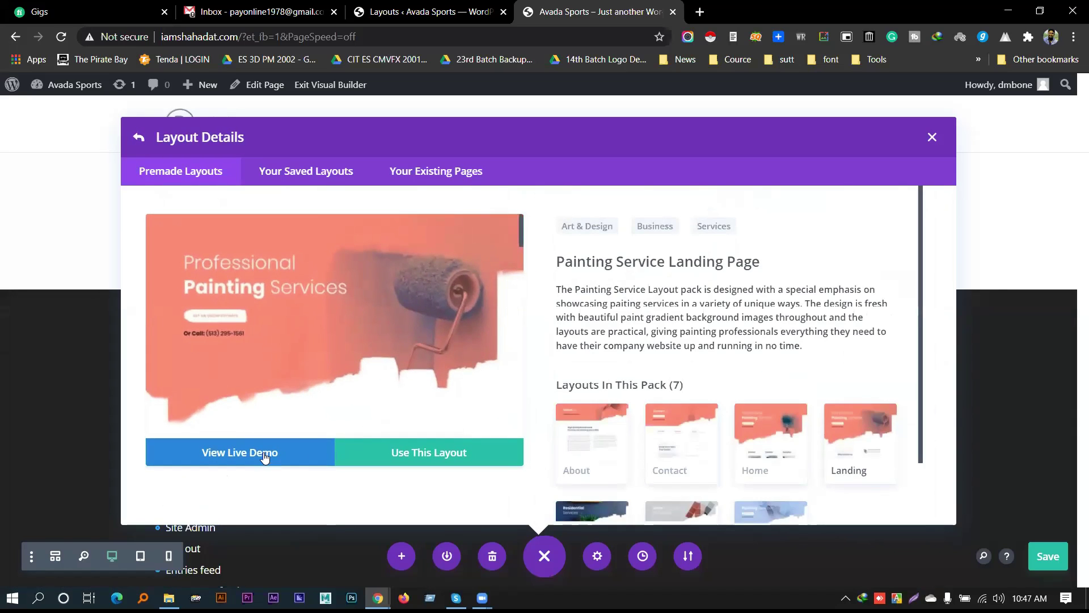
{"action": "left_click", "coordinate": [264, 457]}
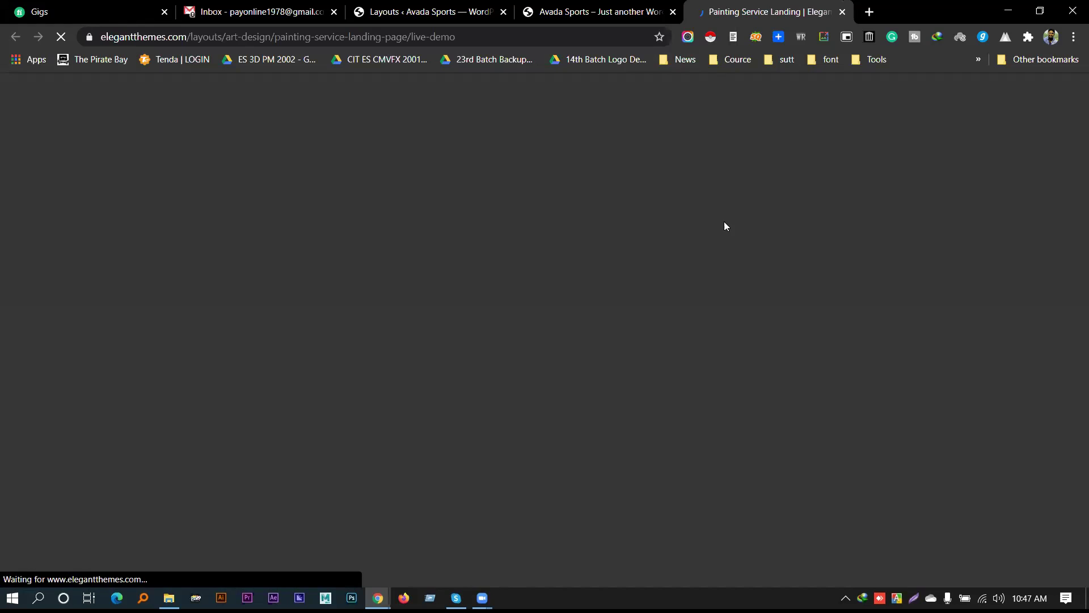
Scroll through the Painting Service demo page and advance the testimonial slider
{"action": "scroll", "coordinate": [762, 278], "scroll_direction": "down", "scroll_amount": 12}
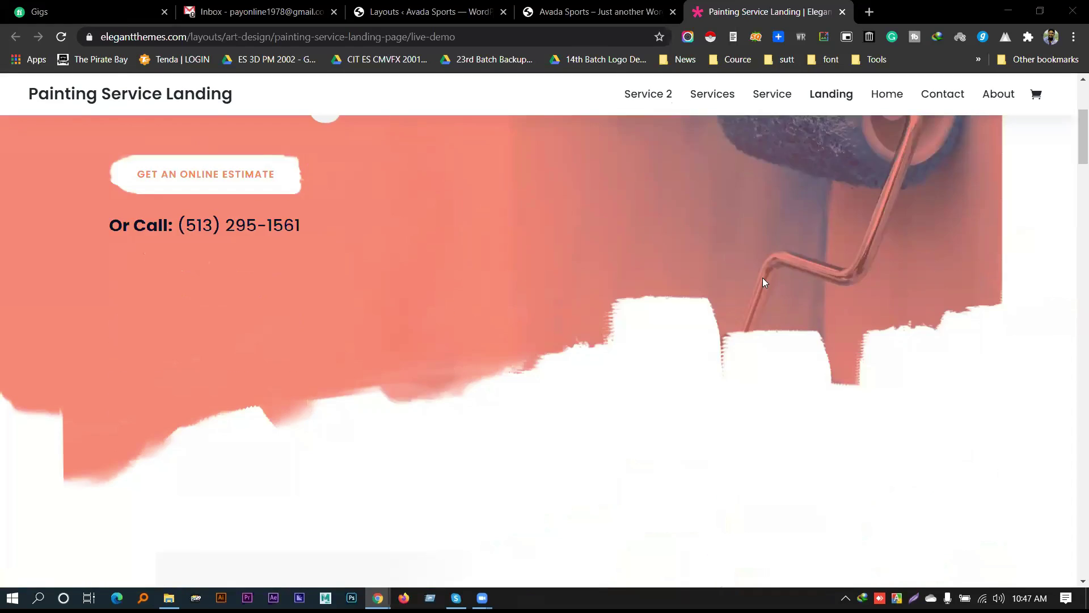
{"action": "scroll", "coordinate": [590, 289], "scroll_direction": "down", "scroll_amount": 15}
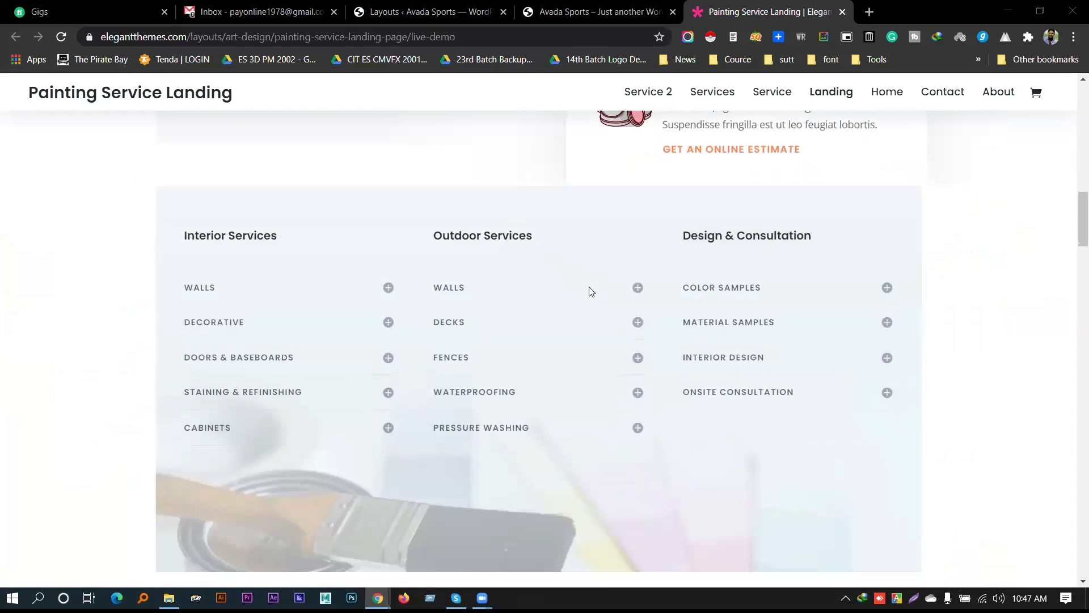
{"action": "scroll", "coordinate": [577, 310], "scroll_direction": "down", "scroll_amount": 2}
{"action": "scroll", "coordinate": [573, 318], "scroll_direction": "up", "scroll_amount": 8}
{"action": "scroll", "coordinate": [561, 311], "scroll_direction": "down", "scroll_amount": 11}
{"action": "scroll", "coordinate": [569, 317], "scroll_direction": "down", "scroll_amount": 15}
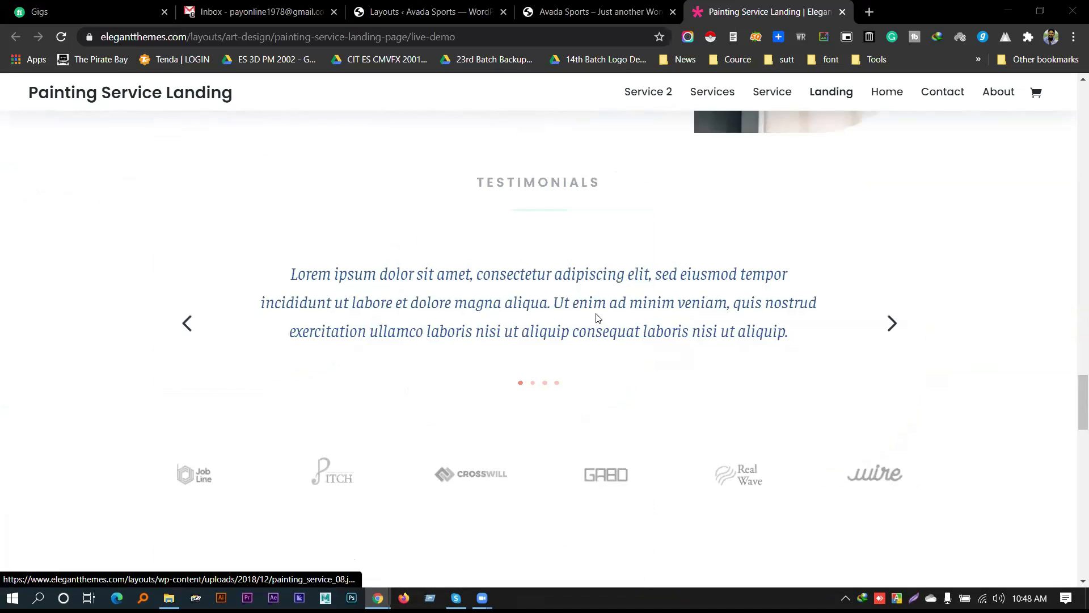
{"action": "scroll", "coordinate": [826, 263], "scroll_direction": "up", "scroll_amount": 3}
{"action": "scroll", "coordinate": [889, 195], "scroll_direction": "up", "scroll_amount": 1}
{"action": "left_click", "coordinate": [893, 250]}
{"action": "scroll", "coordinate": [661, 287], "scroll_direction": "down", "scroll_amount": 6}
{"action": "scroll", "coordinate": [573, 306], "scroll_direction": "down", "scroll_amount": 15}
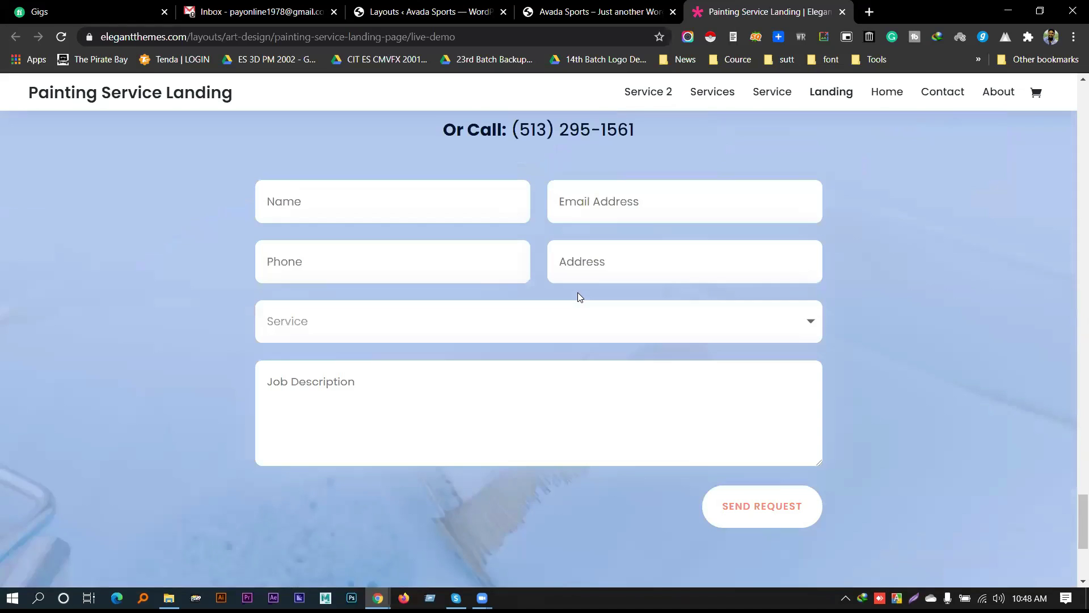
{"action": "scroll", "coordinate": [588, 379], "scroll_direction": "up", "scroll_amount": 15}
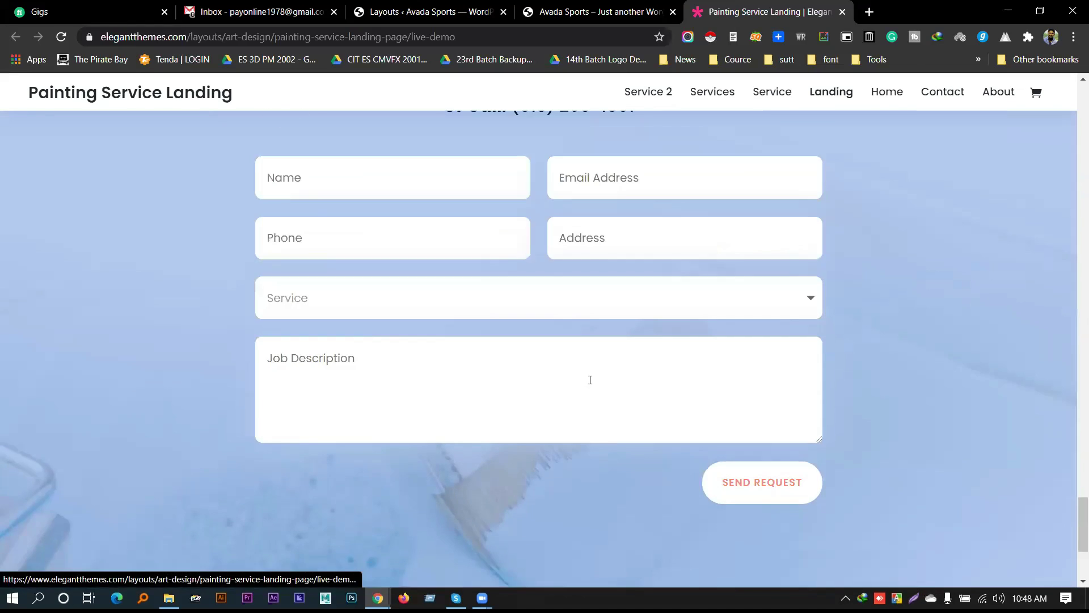
{"action": "scroll", "coordinate": [598, 377], "scroll_direction": "up", "scroll_amount": 12}
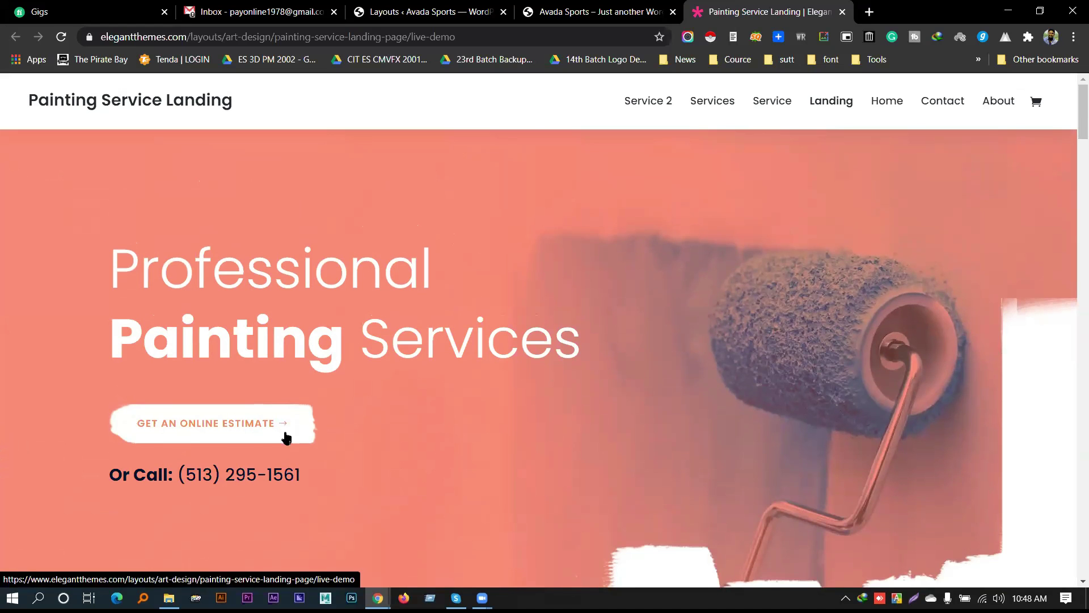
Highlight the demo's phone number and Professional Painting Services heading, then return to the Layouts tab
{"action": "left_click_drag", "start_coordinate": [178, 473], "coordinate": [341, 456]}
{"action": "left_click", "coordinate": [424, 325]}
{"action": "triple_click", "coordinate": [425, 325]}
{"action": "left_click", "coordinate": [716, 337]}
{"action": "scroll", "coordinate": [716, 337], "scroll_direction": "down", "scroll_amount": 10}
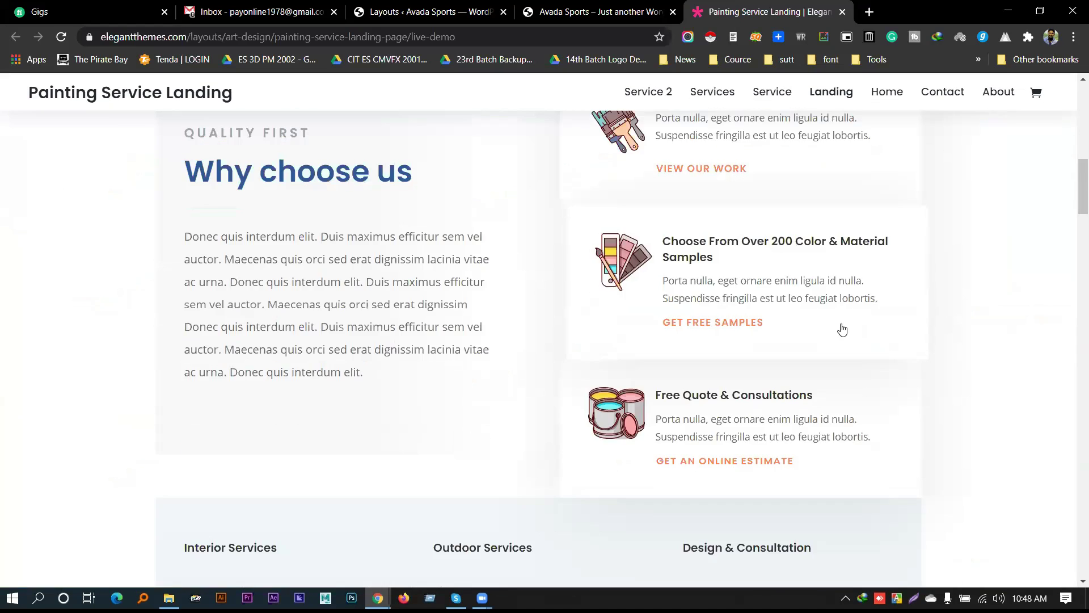
{"action": "scroll", "coordinate": [630, 330], "scroll_direction": "up", "scroll_amount": 10}
{"action": "left_click", "coordinate": [425, 12]}
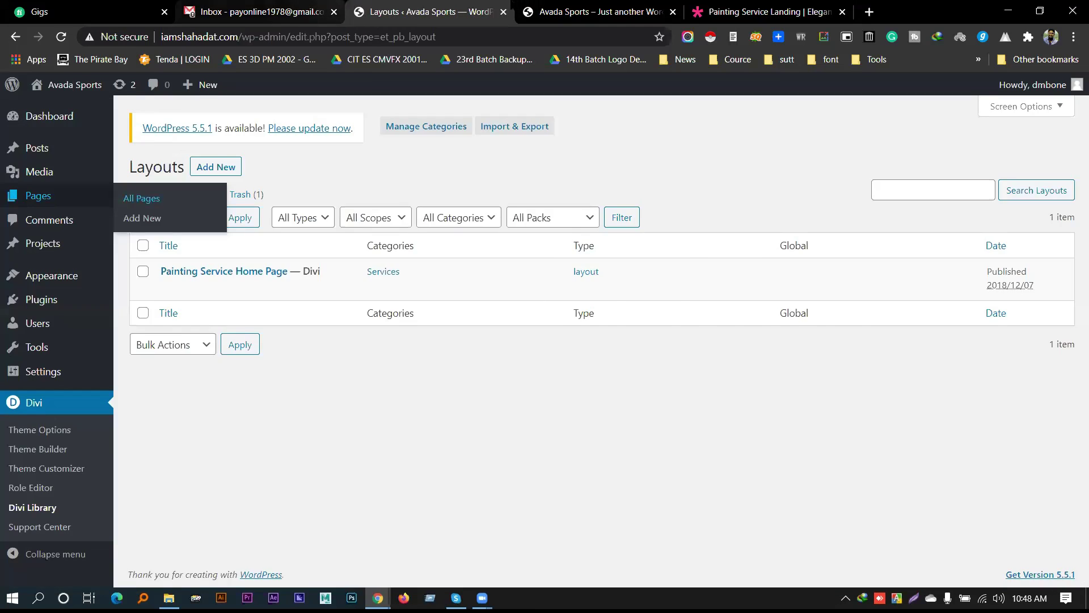
Back in the builder, load the Painting Service Home Page layout from Your Saved Layouts
{"action": "left_click", "coordinate": [545, 12]}
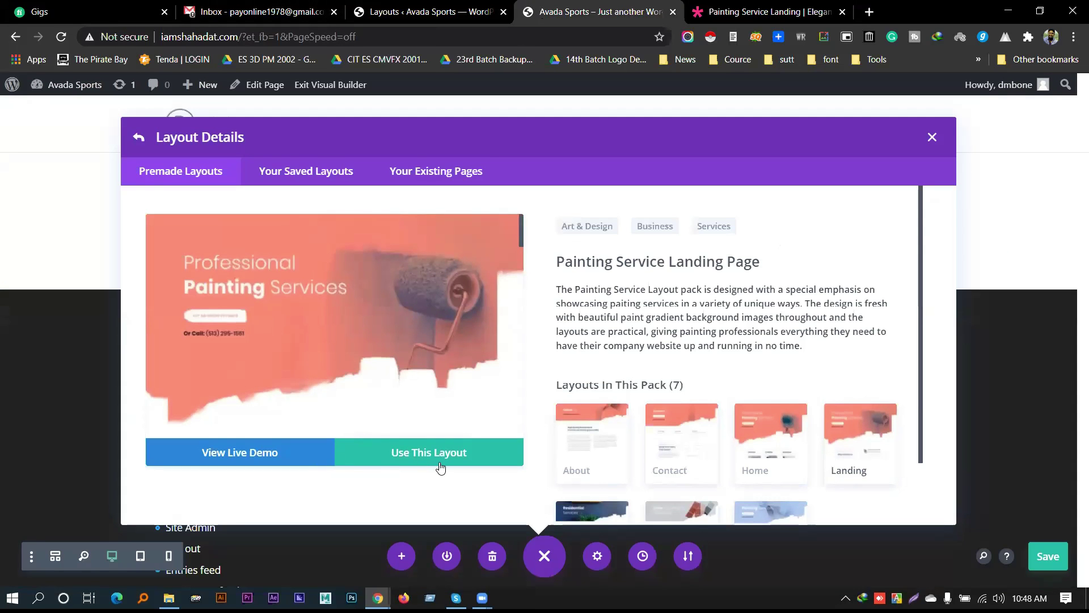
{"action": "left_click", "coordinate": [418, 458]}
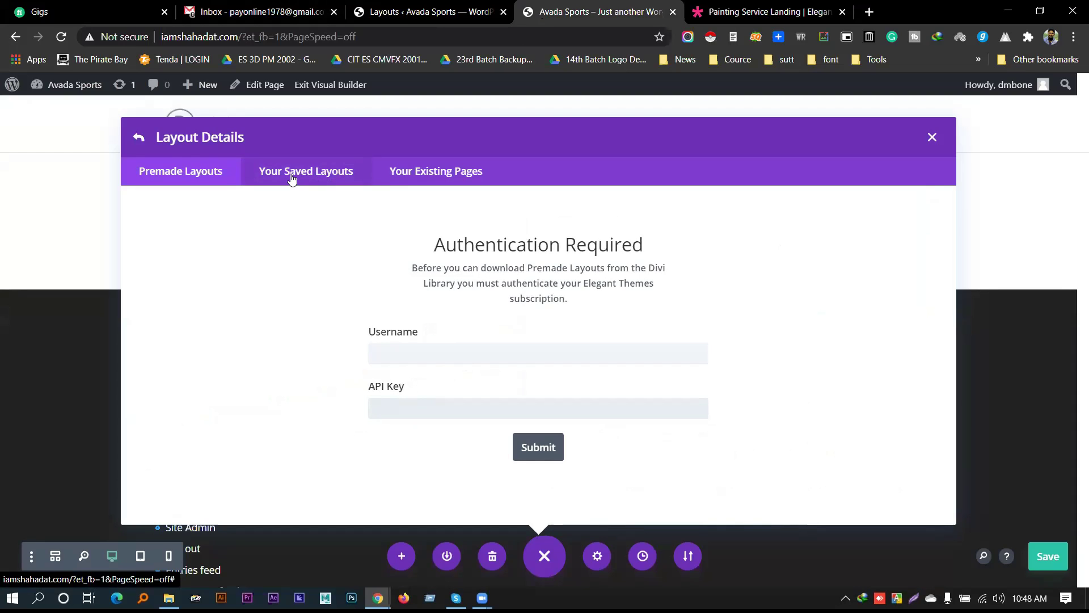
{"action": "left_click", "coordinate": [313, 176]}
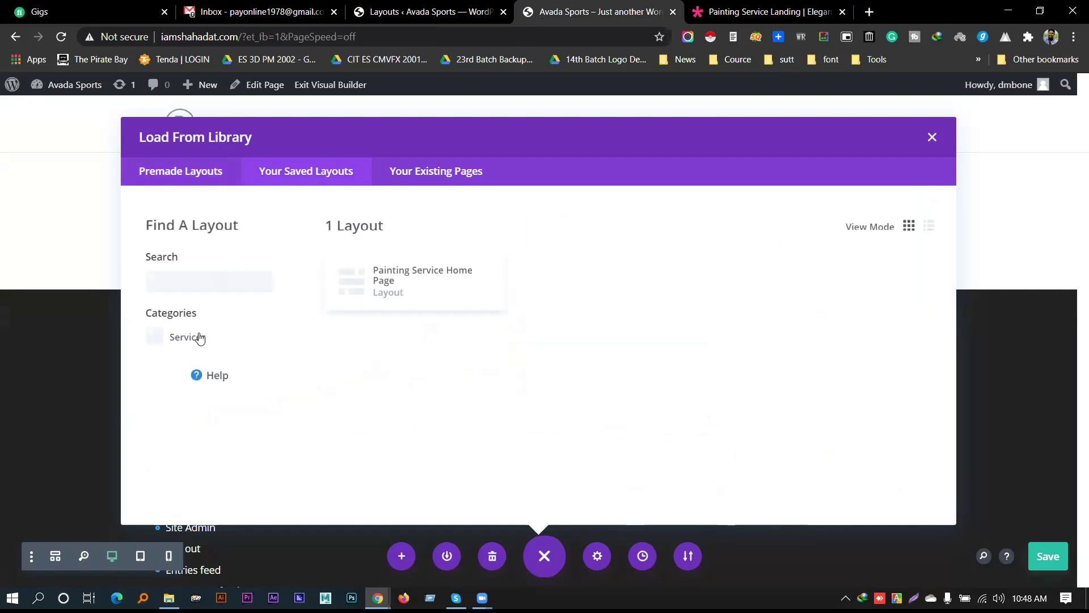
{"action": "left_click", "coordinate": [404, 278]}
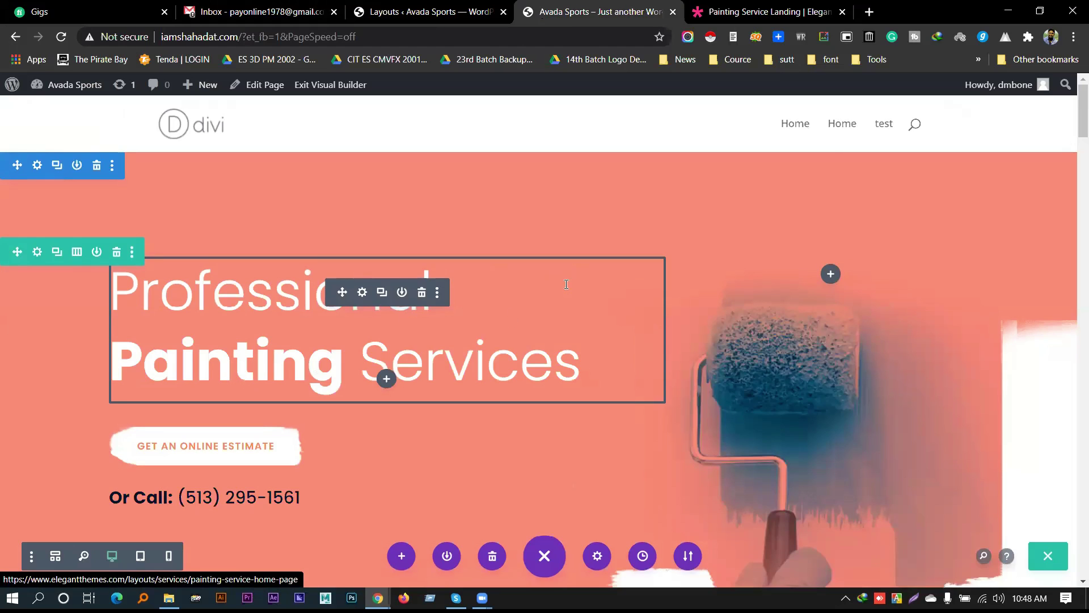
Scroll the imported Painting Service layout down to the quote form and back up to the hero
{"action": "scroll", "coordinate": [566, 284], "scroll_direction": "down", "scroll_amount": 15}
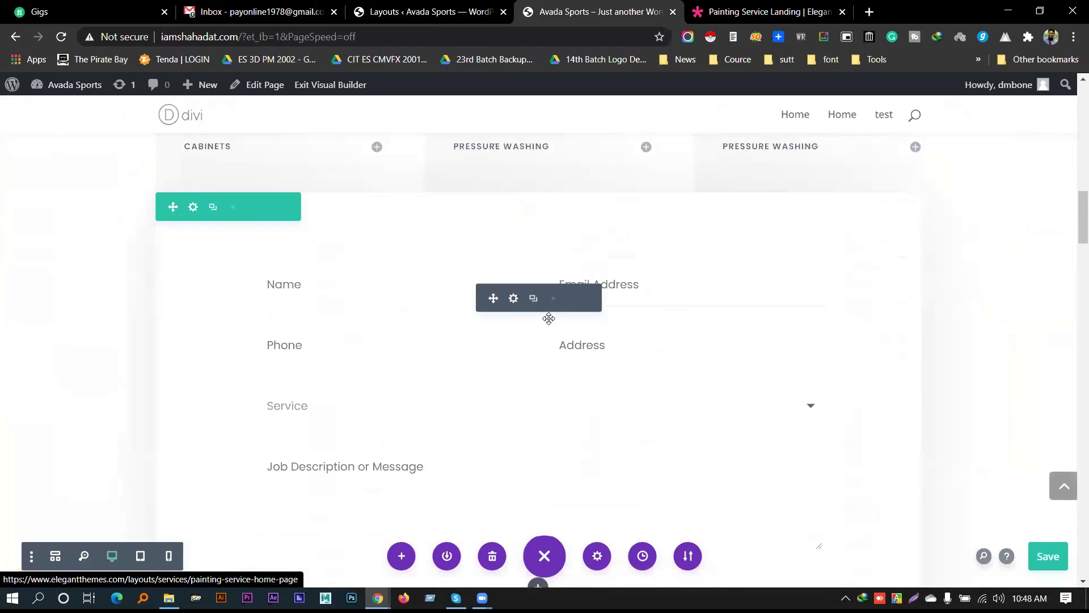
{"action": "scroll", "coordinate": [549, 318], "scroll_direction": "down", "scroll_amount": 12}
{"action": "scroll", "coordinate": [543, 311], "scroll_direction": "down", "scroll_amount": 12}
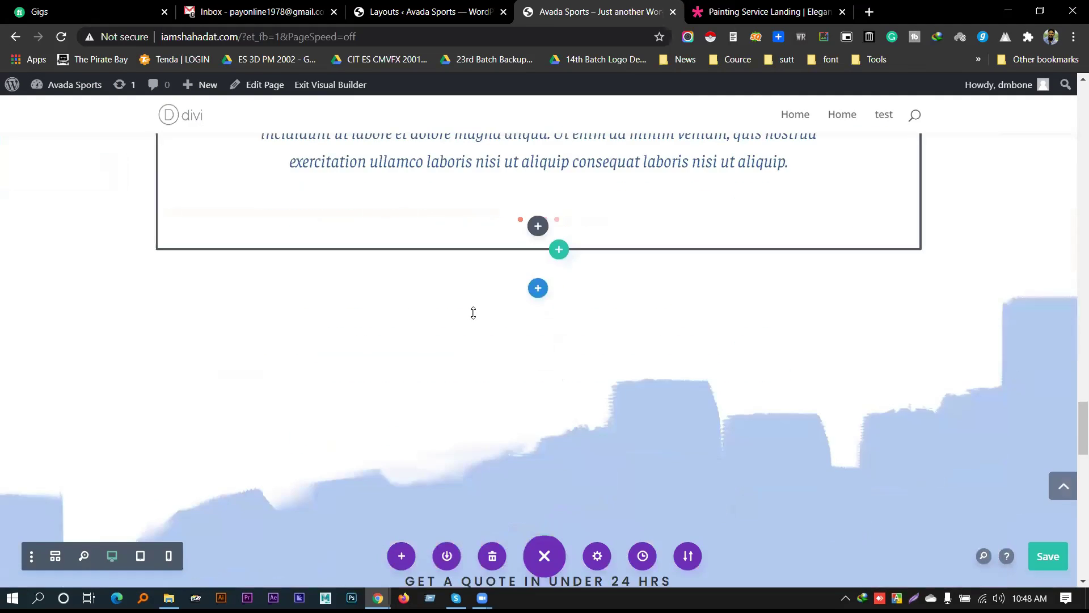
{"action": "scroll", "coordinate": [473, 313], "scroll_direction": "down", "scroll_amount": 12}
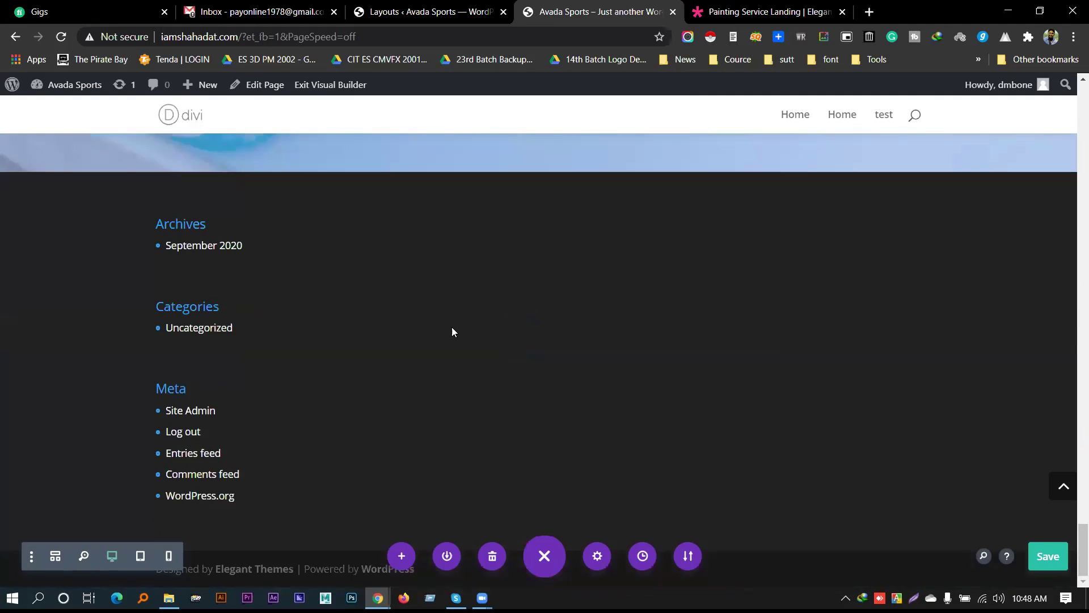
{"action": "scroll", "coordinate": [452, 332], "scroll_direction": "up", "scroll_amount": 12}
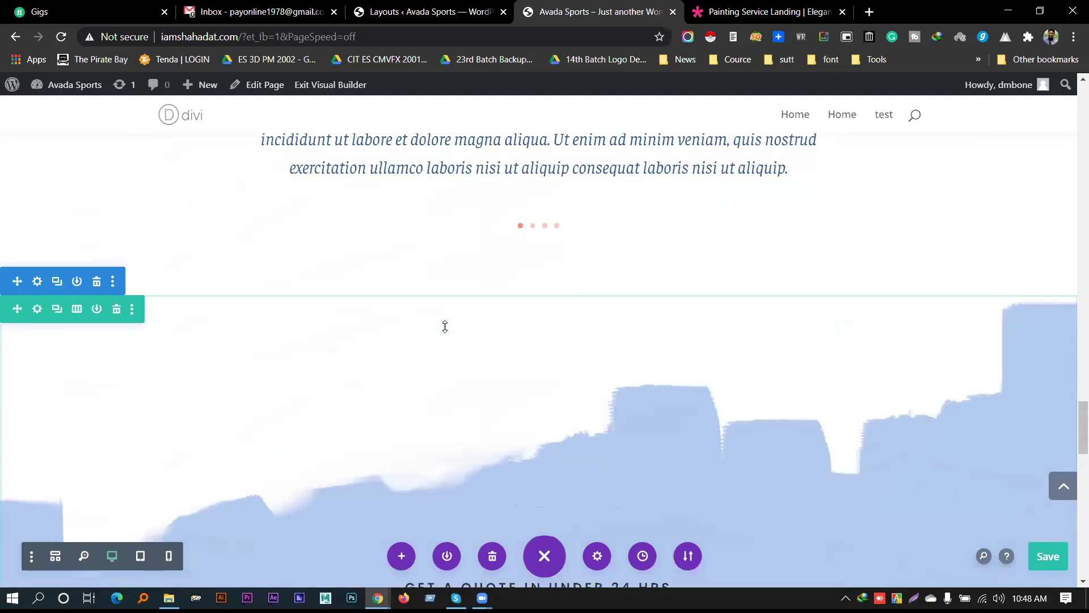
{"action": "scroll", "coordinate": [445, 327], "scroll_direction": "up", "scroll_amount": 15}
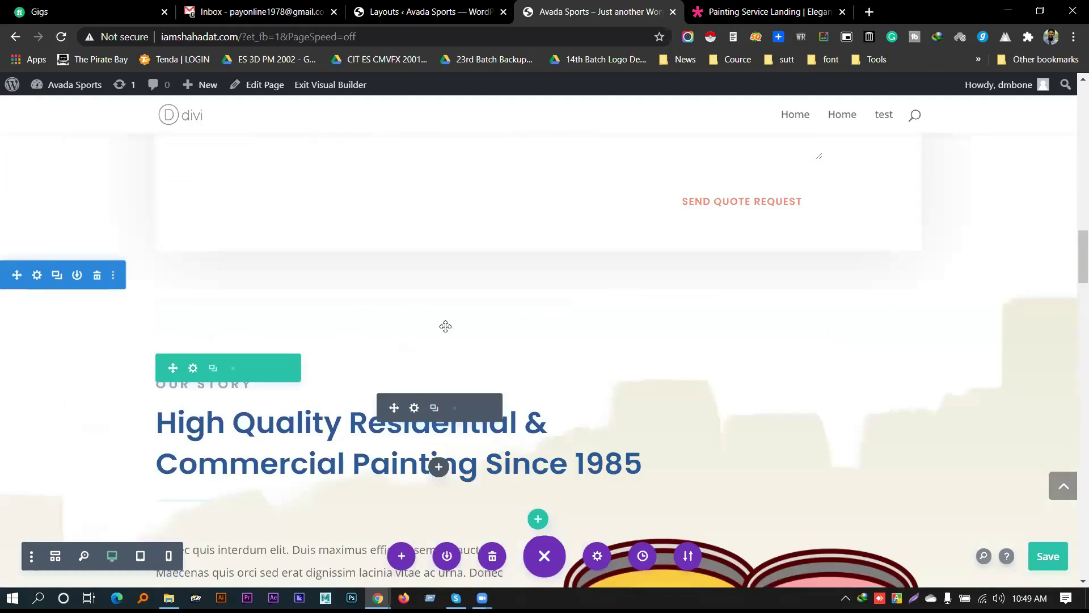
{"action": "scroll", "coordinate": [446, 327], "scroll_direction": "up", "scroll_amount": 10}
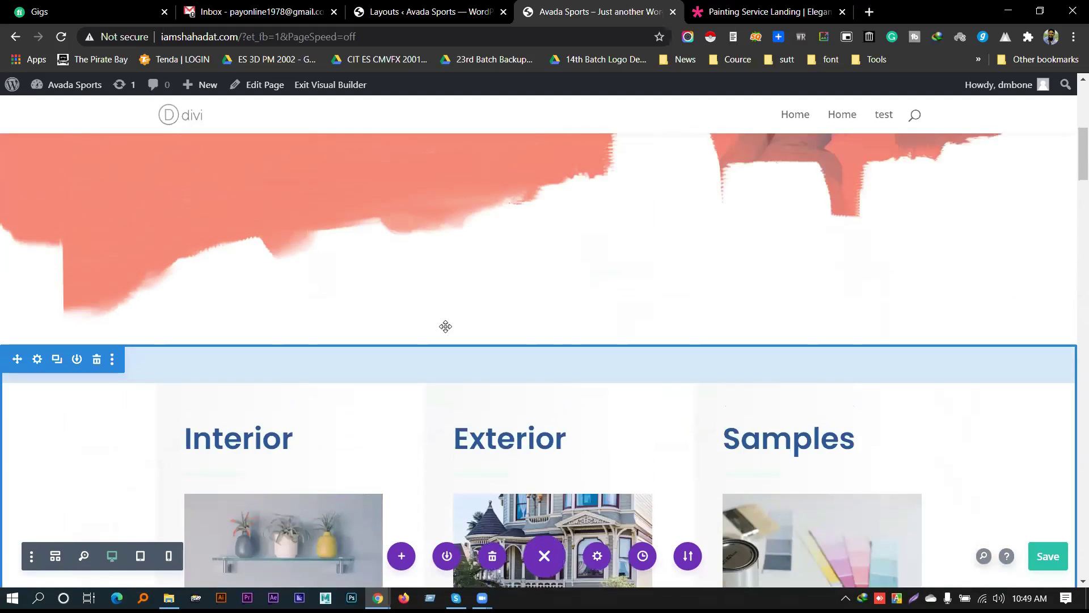
{"action": "scroll", "coordinate": [445, 327], "scroll_direction": "up", "scroll_amount": 10}
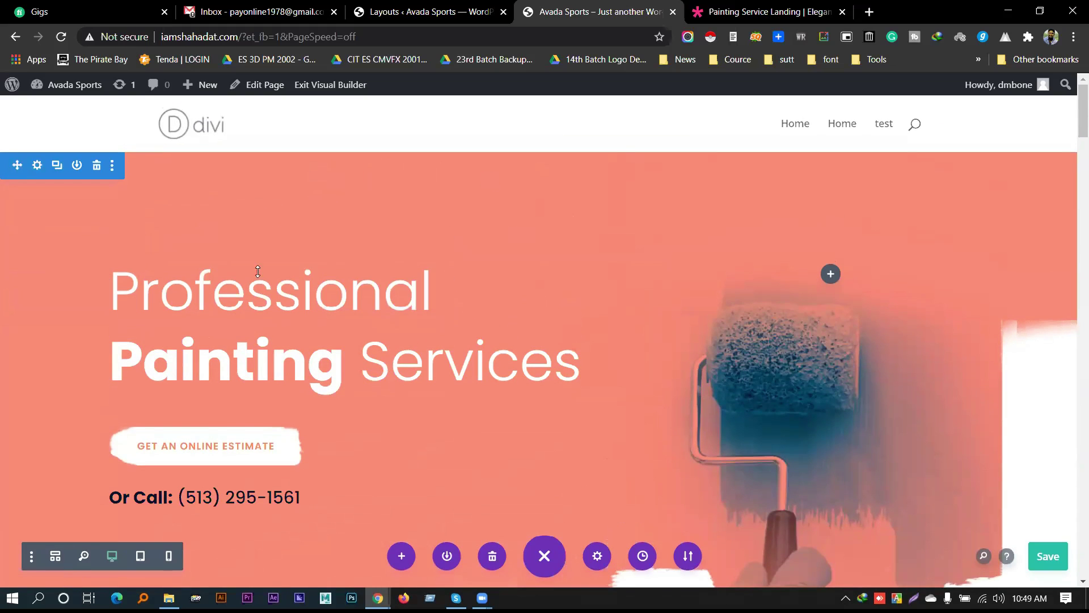
Review the Get An Online Estimate button's Design tab: Alignment, Text and Button options
{"action": "mouse_move", "coordinate": [224, 447]}
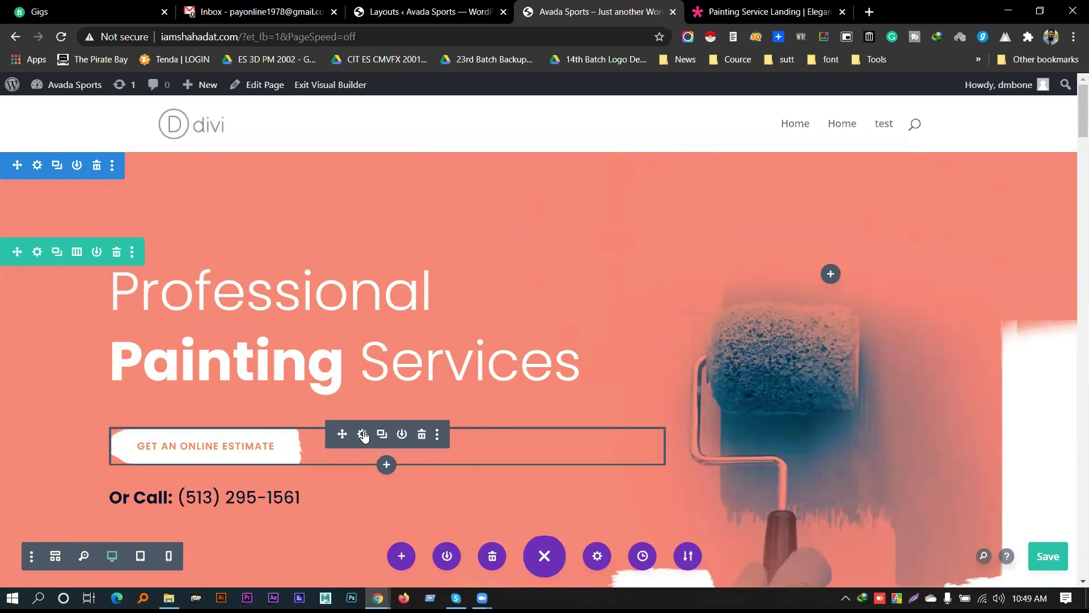
{"action": "left_click", "coordinate": [363, 434]}
{"action": "left_click_drag", "start_coordinate": [132, 126], "coordinate": [643, 122]}
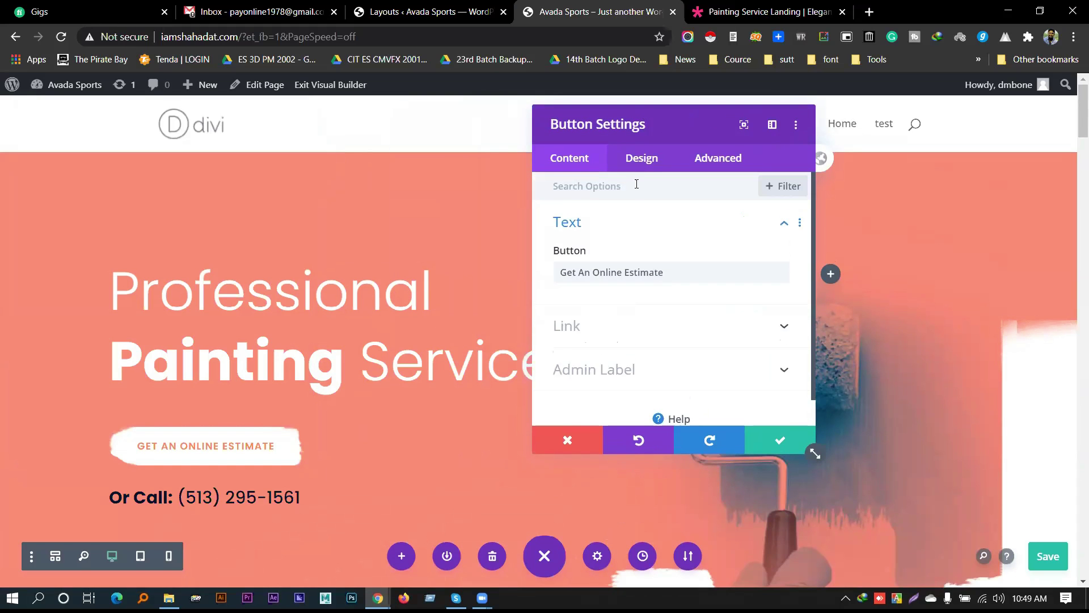
{"action": "left_click", "coordinate": [642, 159]}
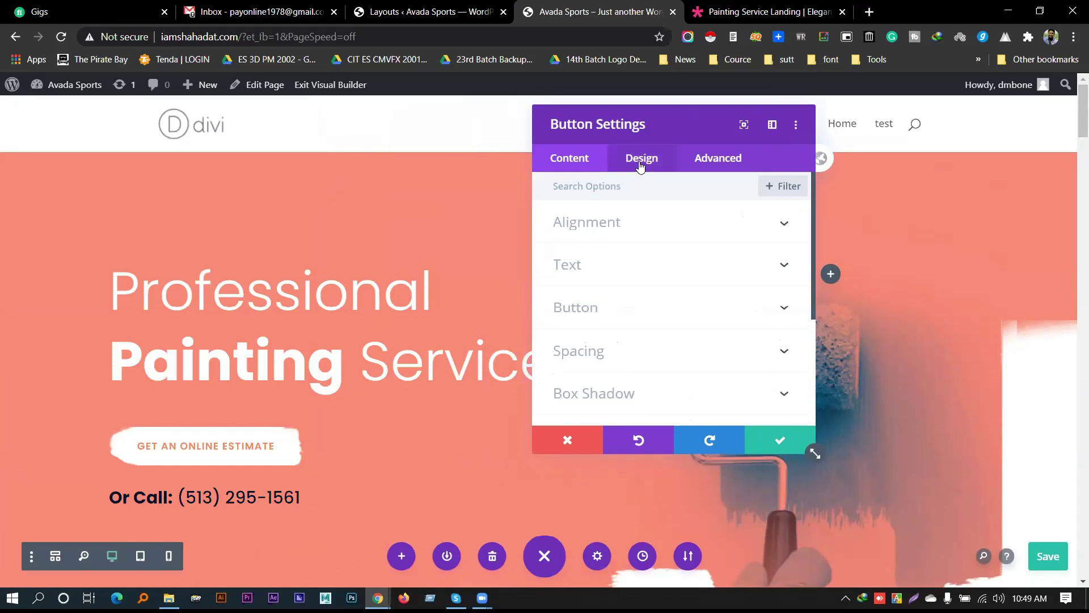
{"action": "left_click", "coordinate": [640, 234]}
{"action": "scroll", "coordinate": [630, 248], "scroll_direction": "down", "scroll_amount": 3}
{"action": "left_click", "coordinate": [610, 200]}
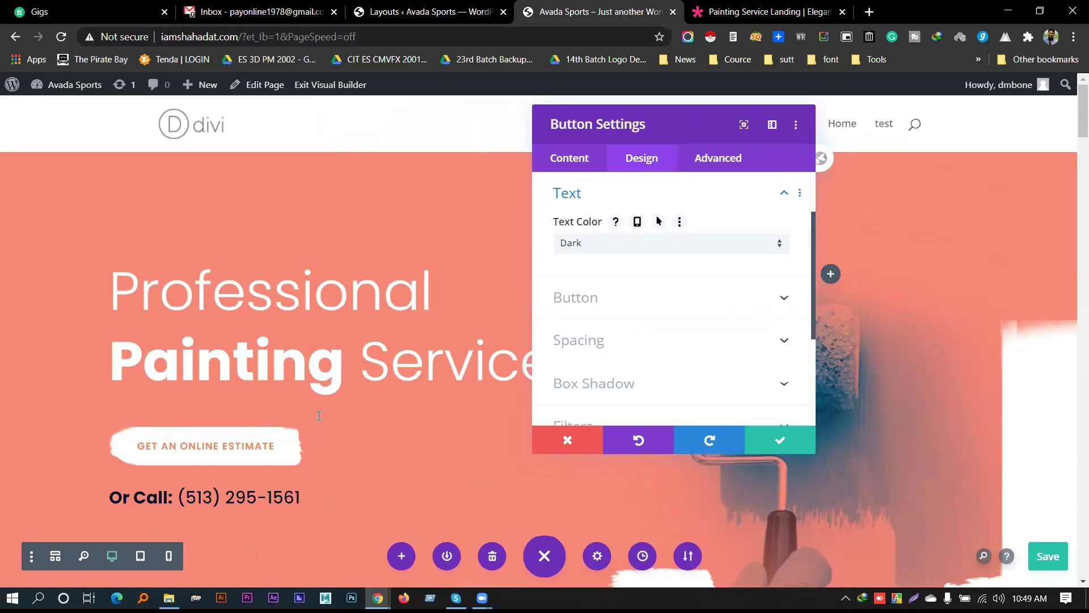
{"action": "left_click", "coordinate": [604, 313]}
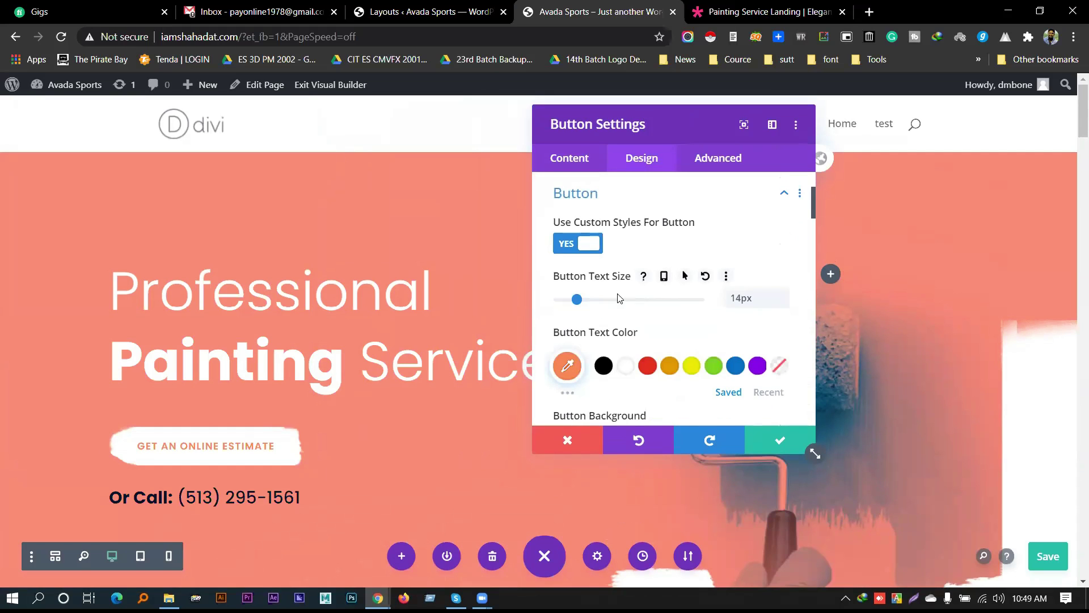
{"action": "scroll", "coordinate": [722, 297], "scroll_direction": "down", "scroll_amount": 1}
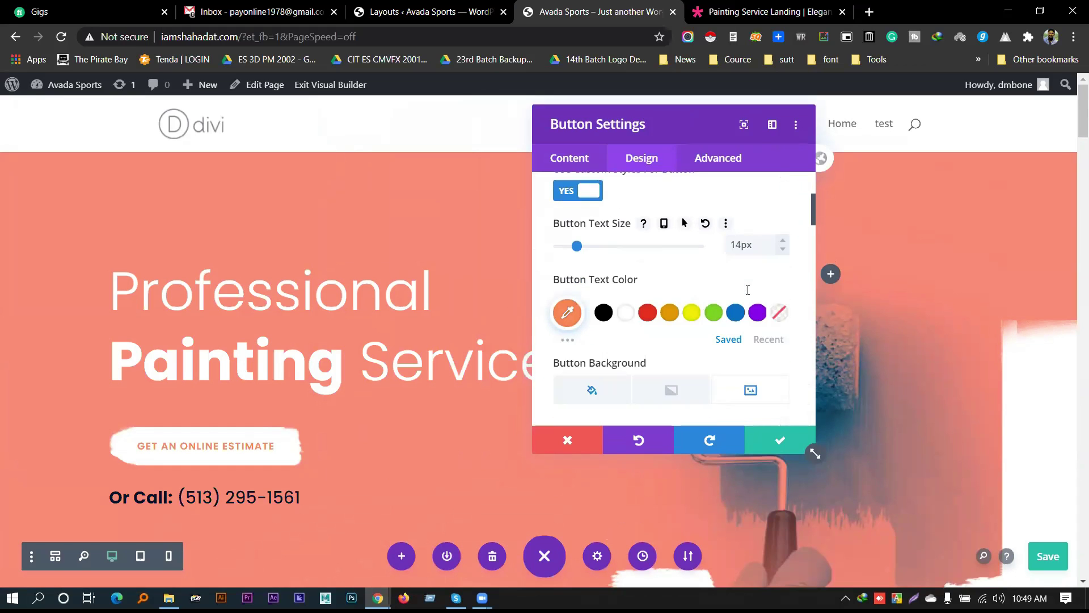
{"action": "scroll", "coordinate": [652, 306], "scroll_direction": "down", "scroll_amount": 1}
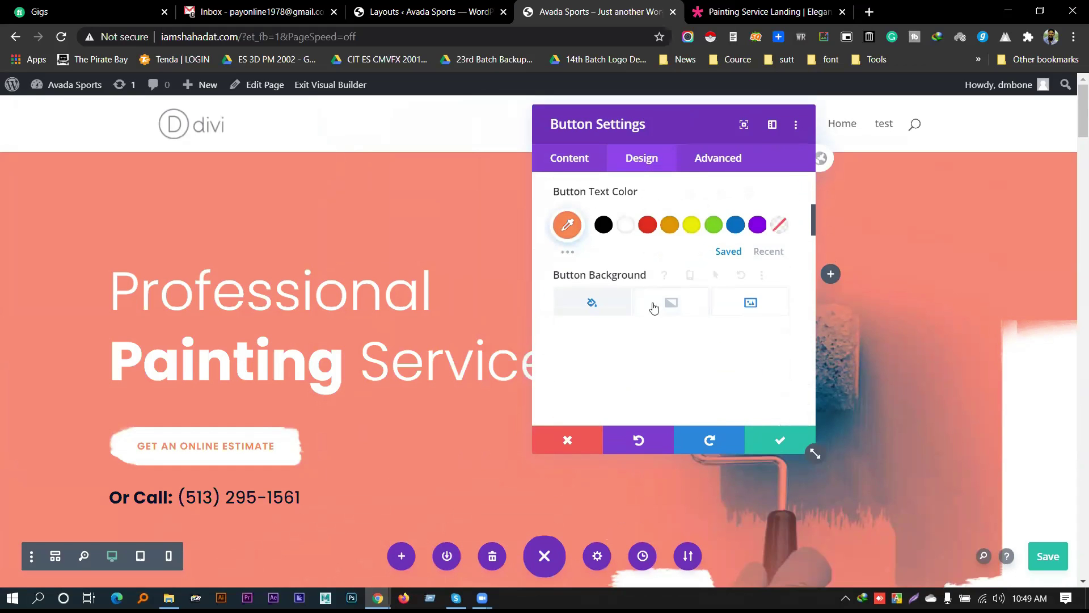
{"action": "scroll", "coordinate": [649, 338], "scroll_direction": "down", "scroll_amount": 1}
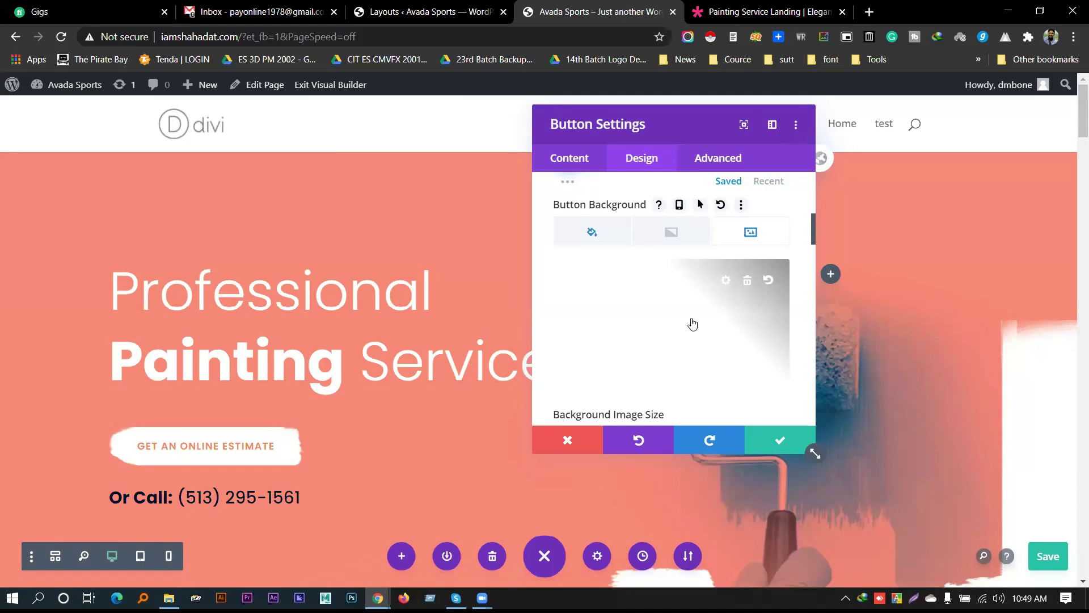
{"action": "scroll", "coordinate": [734, 316], "scroll_direction": "down", "scroll_amount": 1}
{"action": "scroll", "coordinate": [732, 316], "scroll_direction": "down", "scroll_amount": 1}
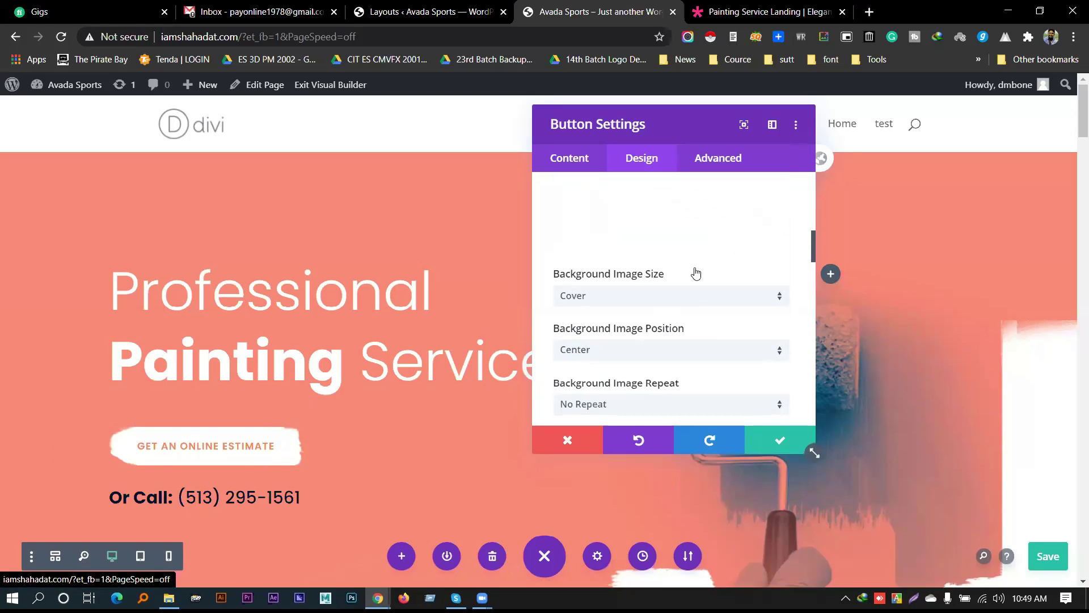
{"action": "scroll", "coordinate": [696, 307], "scroll_direction": "up", "scroll_amount": 3}
{"action": "scroll", "coordinate": [698, 292], "scroll_direction": "down", "scroll_amount": 1}
{"action": "scroll", "coordinate": [709, 278], "scroll_direction": "down", "scroll_amount": 3}
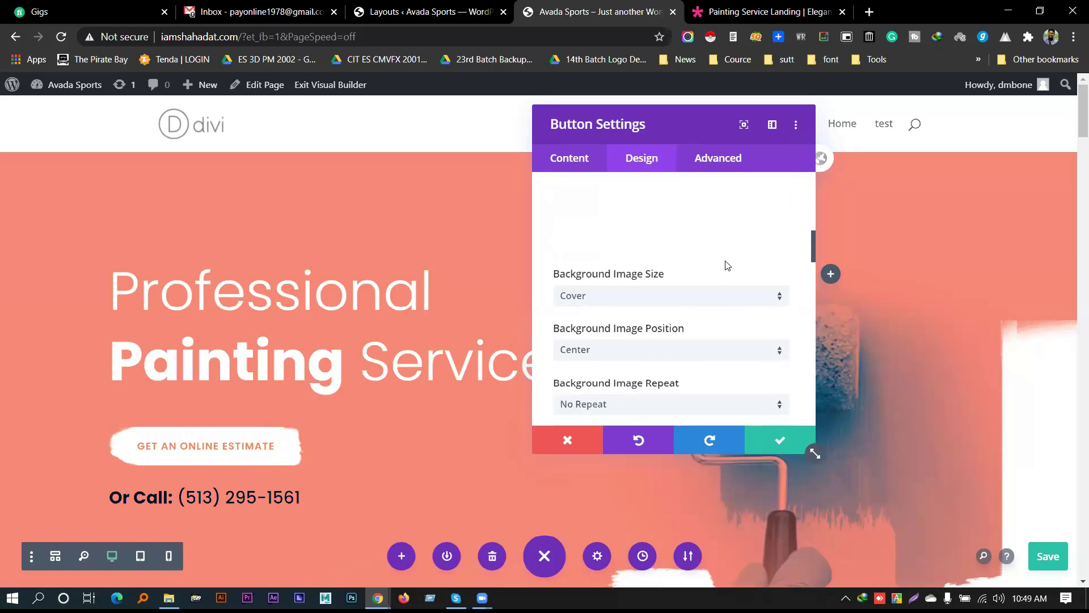
{"action": "scroll", "coordinate": [681, 284], "scroll_direction": "down", "scroll_amount": 4}
{"action": "scroll", "coordinate": [659, 300], "scroll_direction": "down", "scroll_amount": 5}
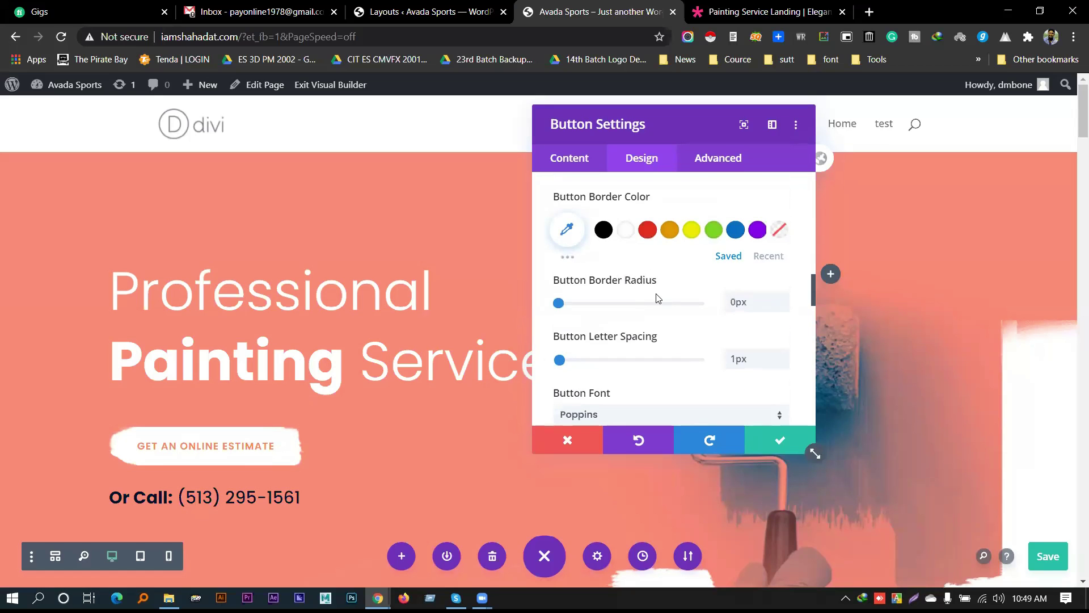
{"action": "scroll", "coordinate": [606, 292], "scroll_direction": "up", "scroll_amount": 1}
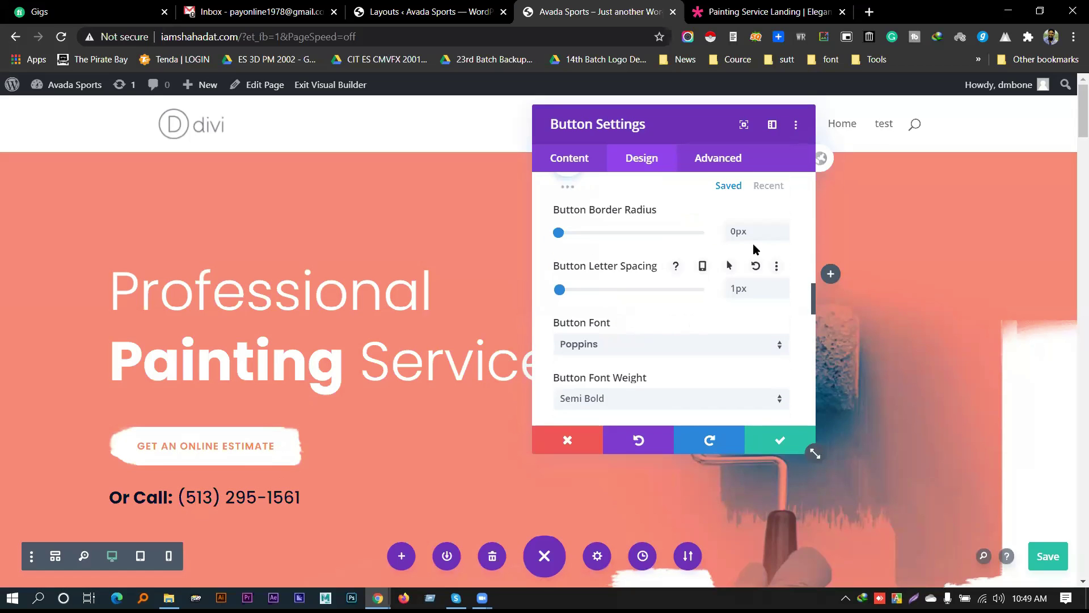
{"action": "scroll", "coordinate": [708, 285], "scroll_direction": "down", "scroll_amount": 4}
{"action": "scroll", "coordinate": [680, 292], "scroll_direction": "down", "scroll_amount": 3}
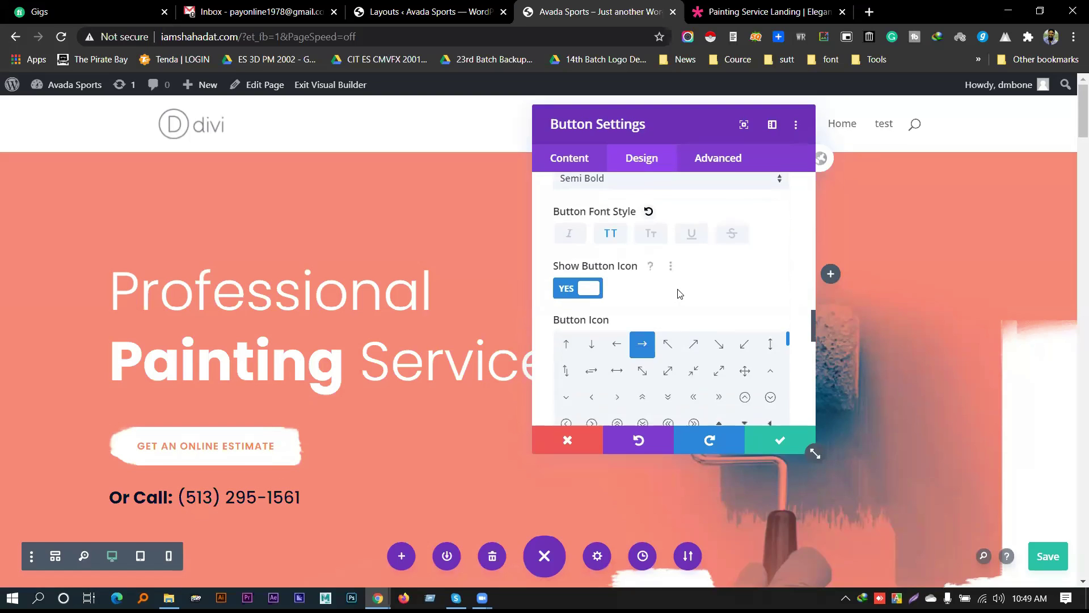
Save the page with Ctrl+S, check the Spacing options, and close the button settings
{"action": "key", "text": "ctrl+s"}
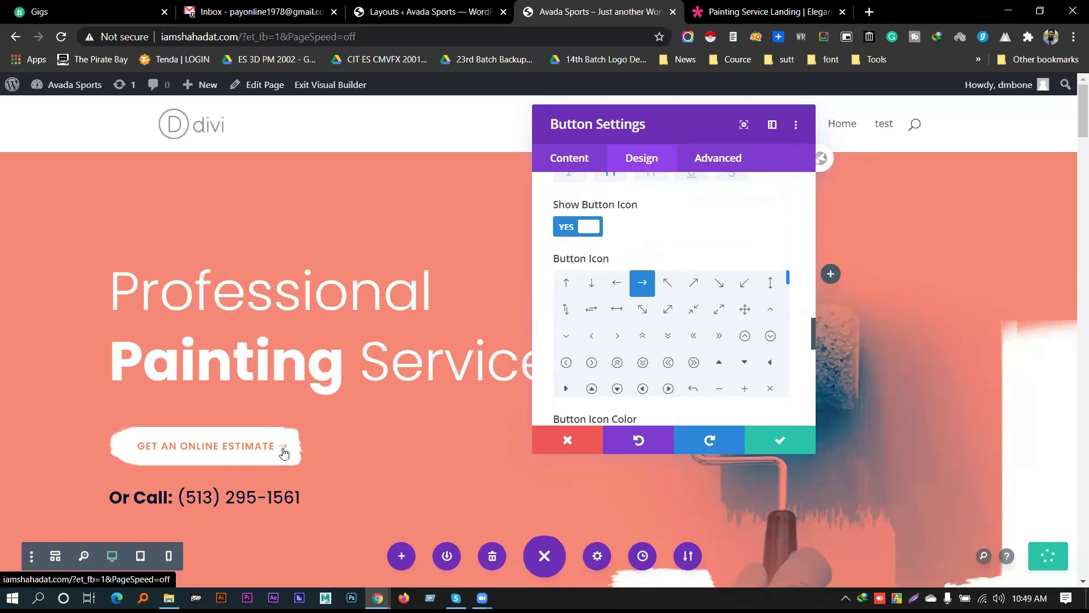
{"action": "scroll", "coordinate": [641, 349], "scroll_direction": "down", "scroll_amount": 3}
{"action": "scroll", "coordinate": [643, 345], "scroll_direction": "down", "scroll_amount": 10}
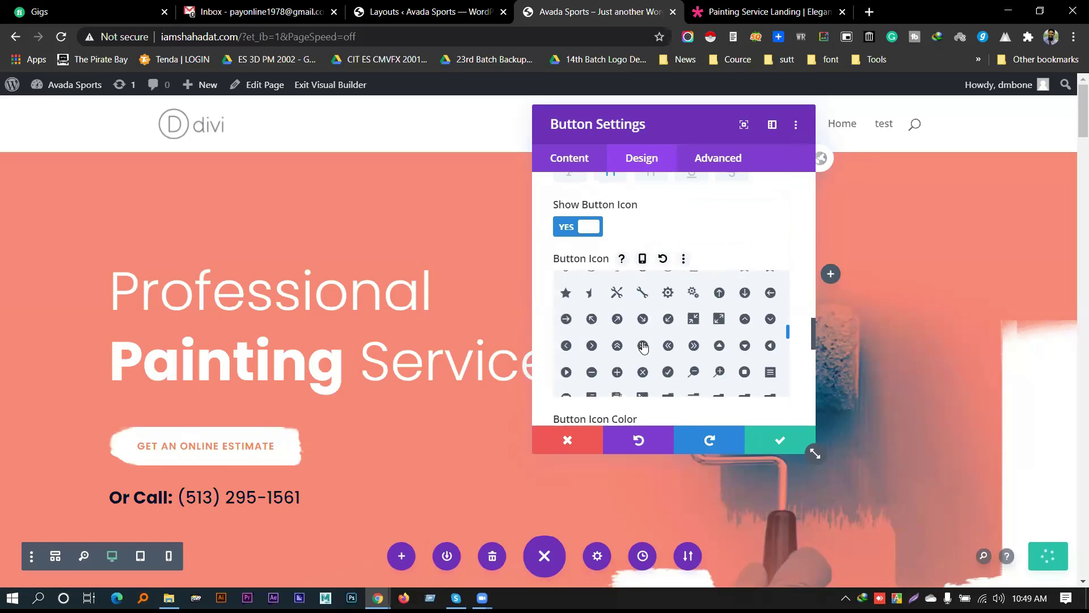
{"action": "scroll", "coordinate": [802, 340], "scroll_direction": "down", "scroll_amount": 8}
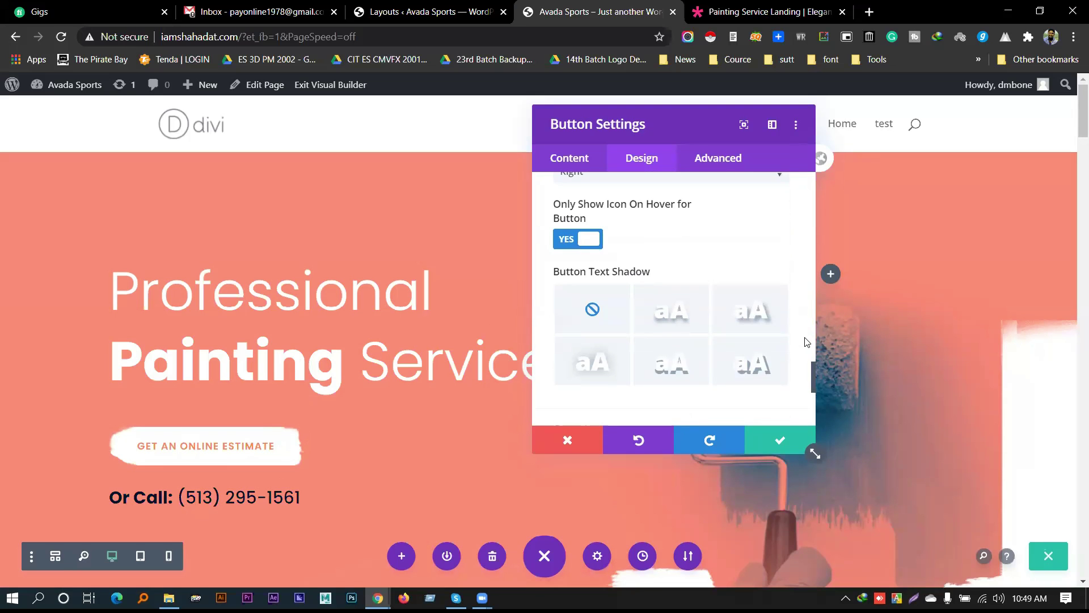
{"action": "left_click", "coordinate": [639, 228]}
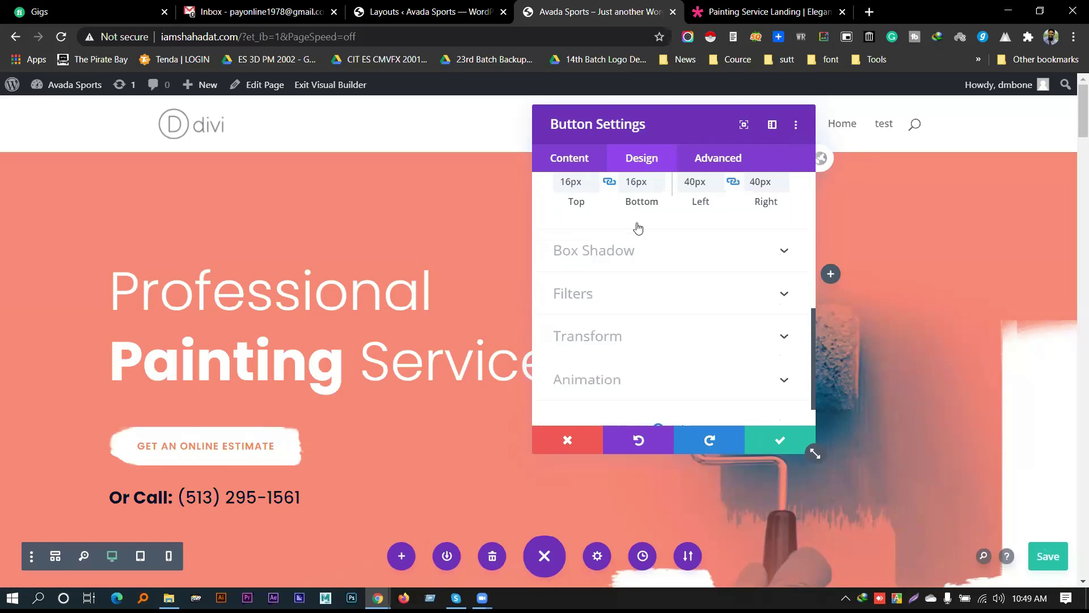
{"action": "scroll", "coordinate": [653, 324], "scroll_direction": "down", "scroll_amount": 4}
{"action": "left_click", "coordinate": [774, 441]}
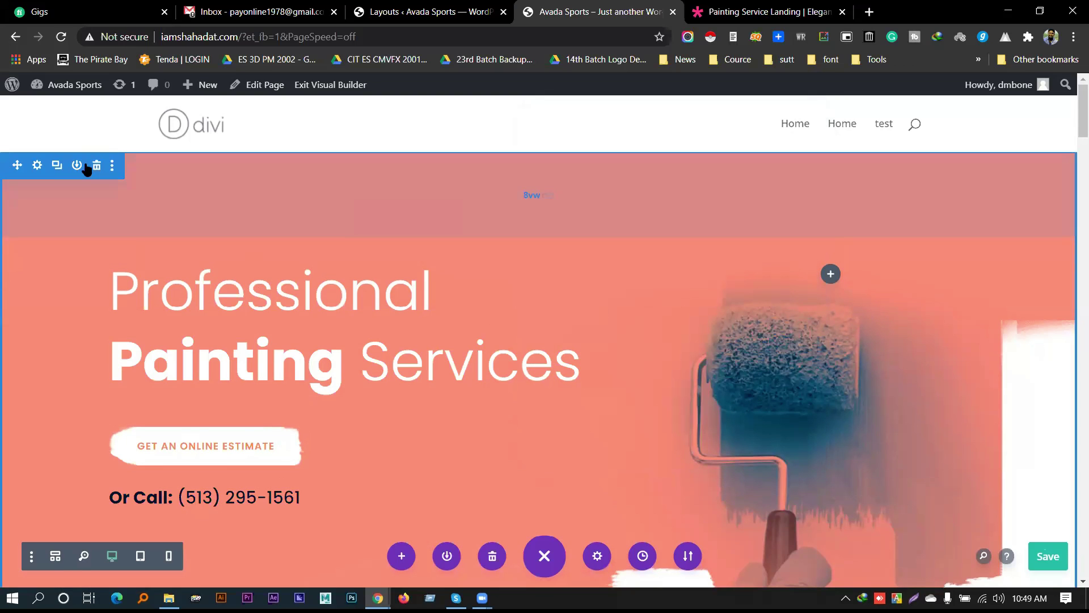
{"action": "scroll", "coordinate": [1044, 374], "scroll_direction": "down", "scroll_amount": 3}
{"action": "scroll", "coordinate": [1044, 374], "scroll_direction": "up", "scroll_amount": 3}
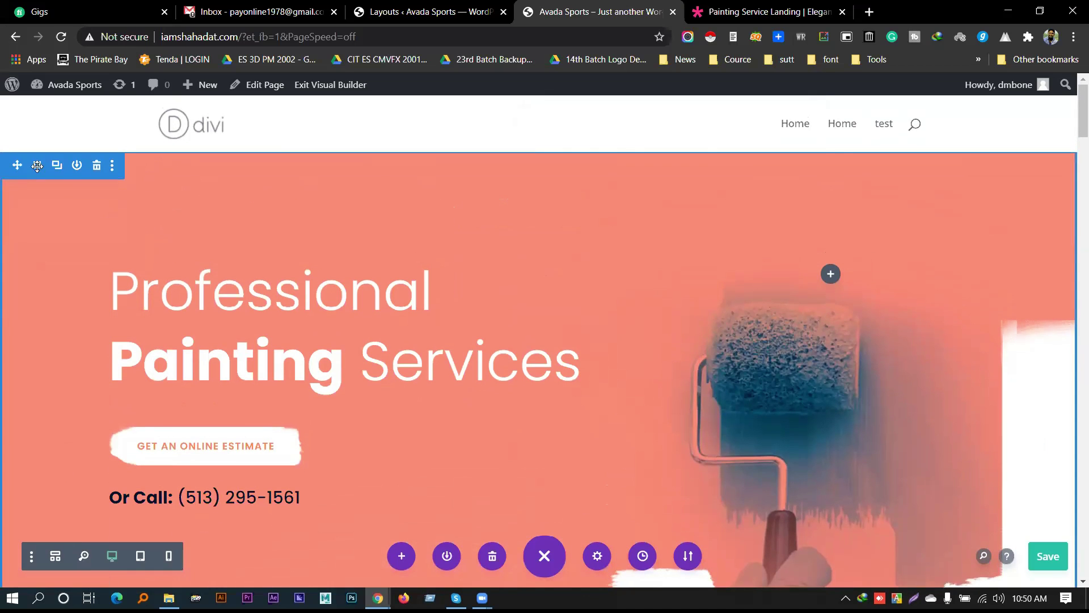
{"action": "left_click", "coordinate": [37, 165]}
{"action": "left_click", "coordinate": [637, 171]}
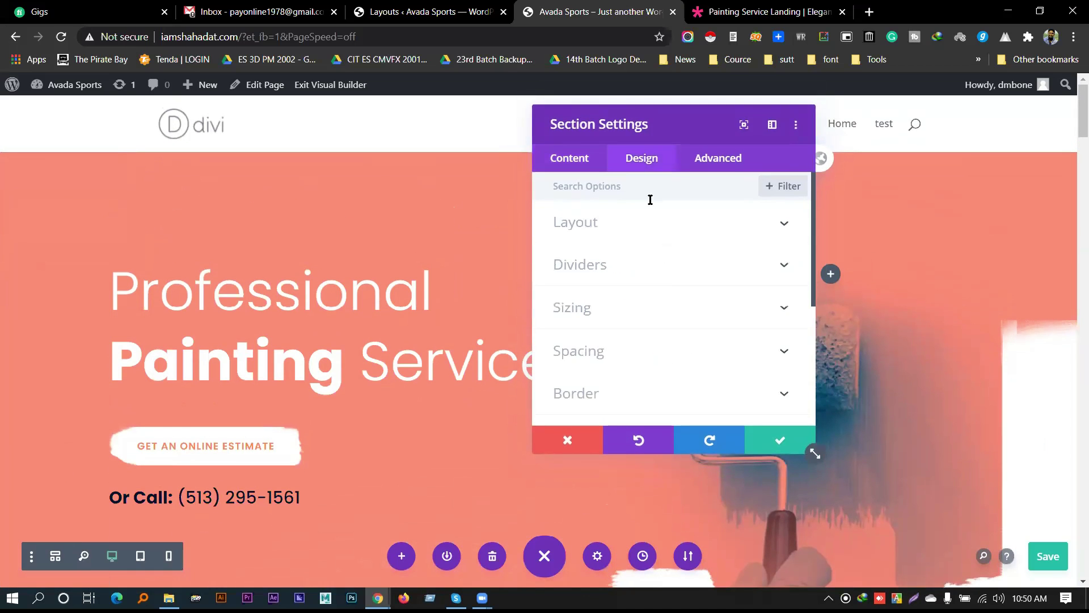
{"action": "left_click", "coordinate": [648, 224]}
{"action": "scroll", "coordinate": [618, 377], "scroll_direction": "down", "scroll_amount": 4}
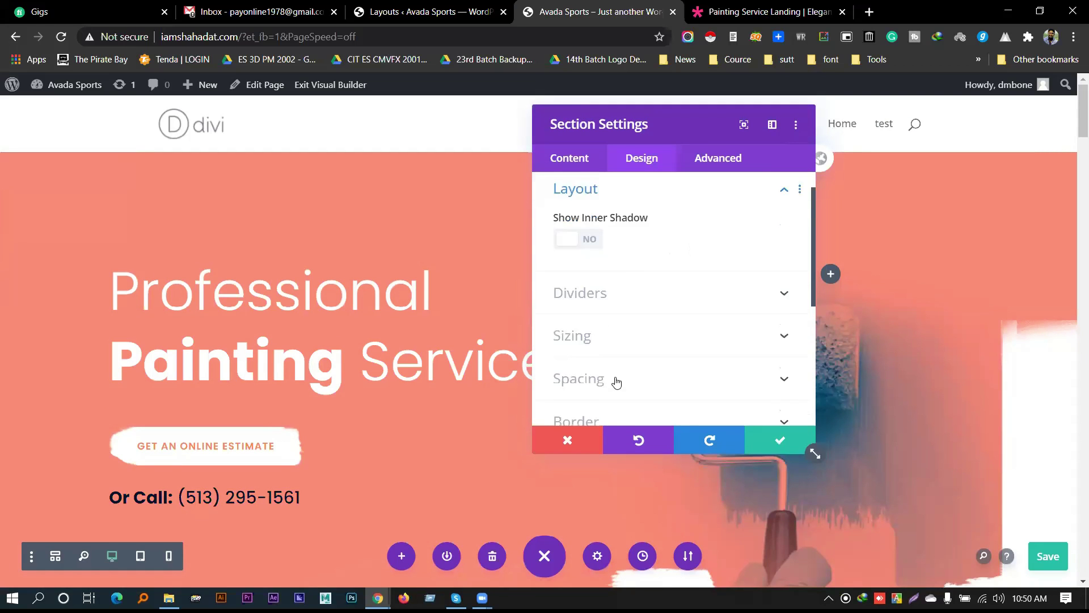
{"action": "left_click", "coordinate": [754, 443]}
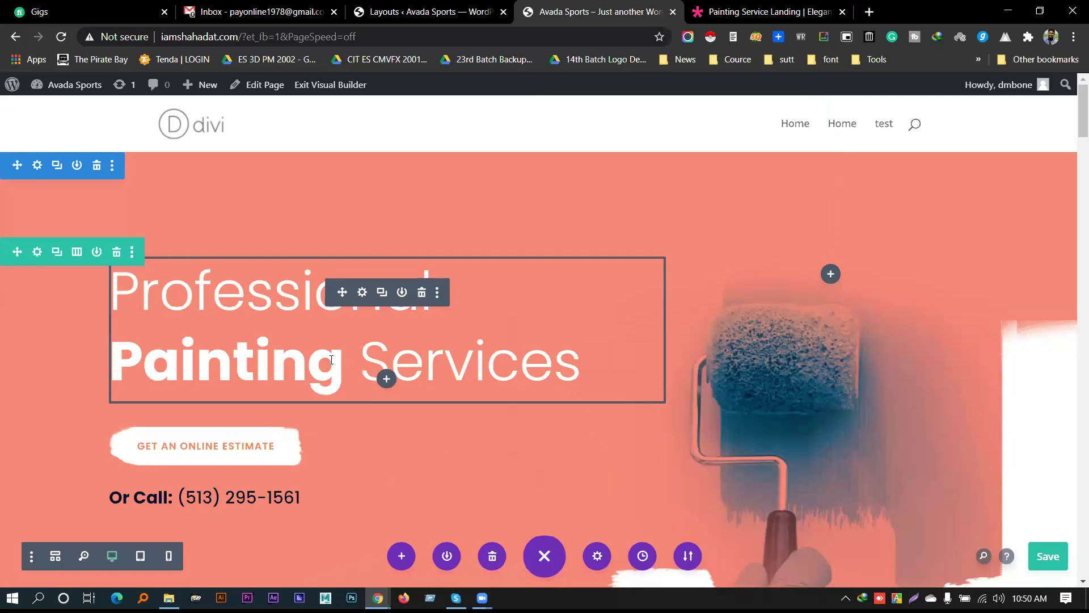
{"action": "left_click", "coordinate": [361, 292]}
Select words in the hero heading text and toggle Bold on 'Services'
{"action": "scroll", "coordinate": [668, 233], "scroll_direction": "down", "scroll_amount": 3}
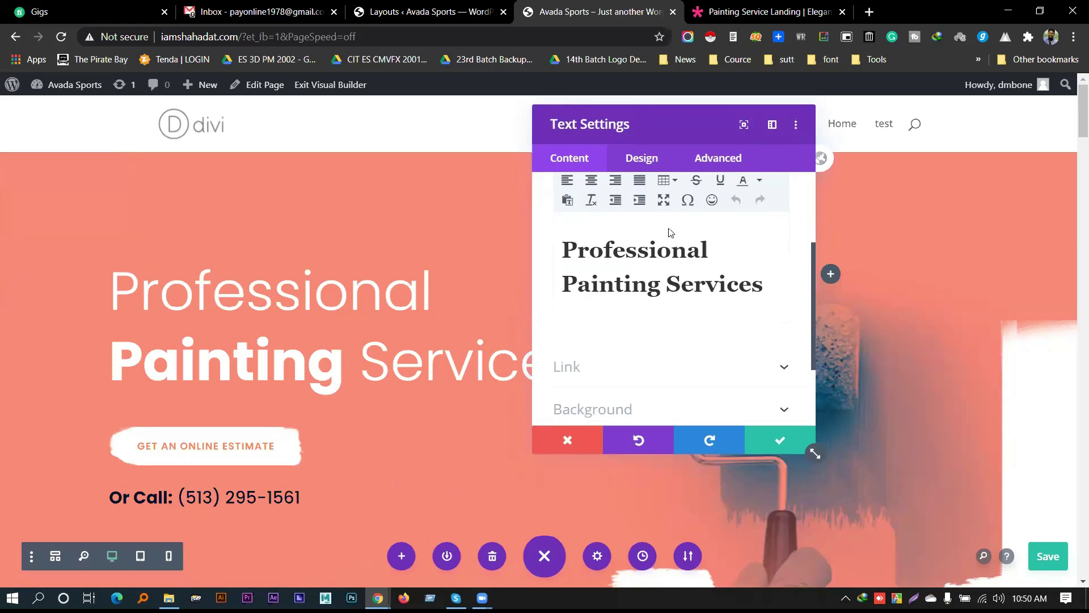
{"action": "scroll", "coordinate": [669, 283], "scroll_direction": "up", "scroll_amount": 2}
{"action": "left_click", "coordinate": [654, 316]}
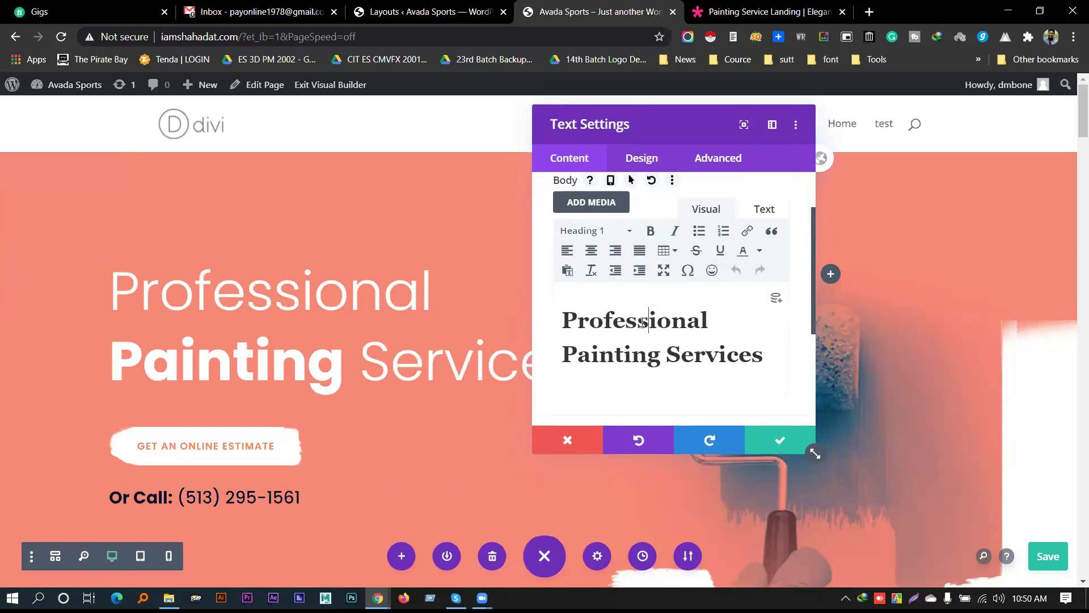
{"action": "triple_click", "coordinate": [641, 322]}
{"action": "left_click", "coordinate": [642, 322]}
{"action": "double_click", "coordinate": [626, 356]}
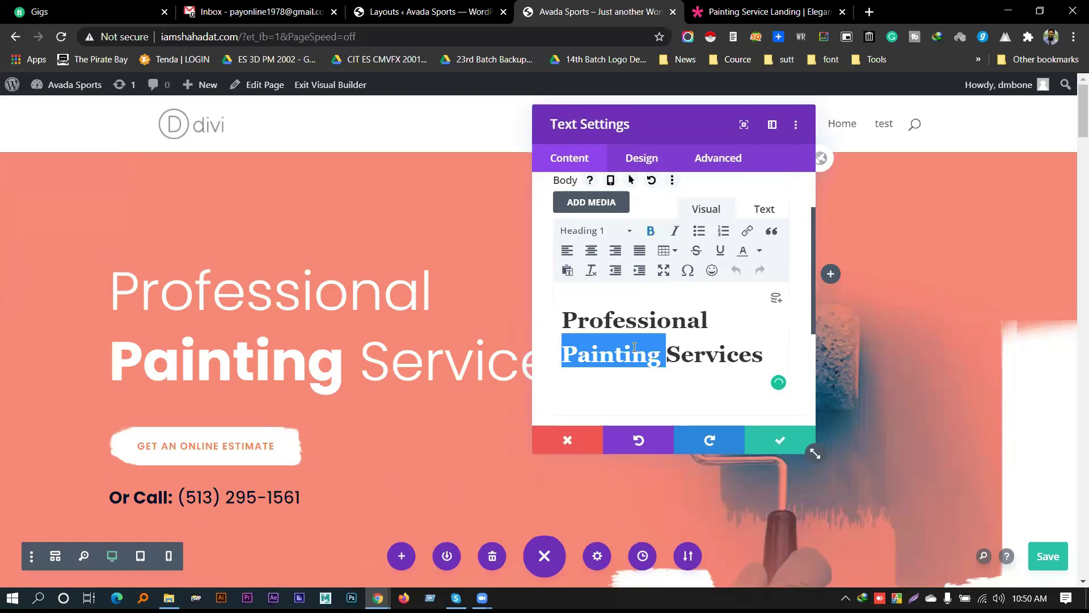
{"action": "left_click", "coordinate": [625, 356]}
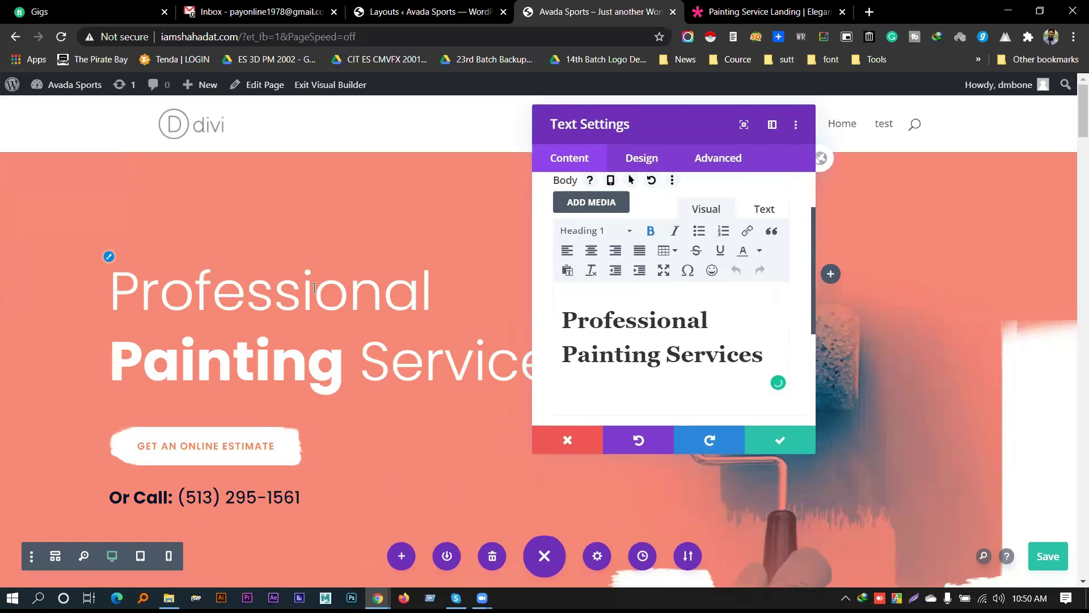
{"action": "left_click", "coordinate": [650, 319]}
{"action": "double_click", "coordinate": [649, 319]}
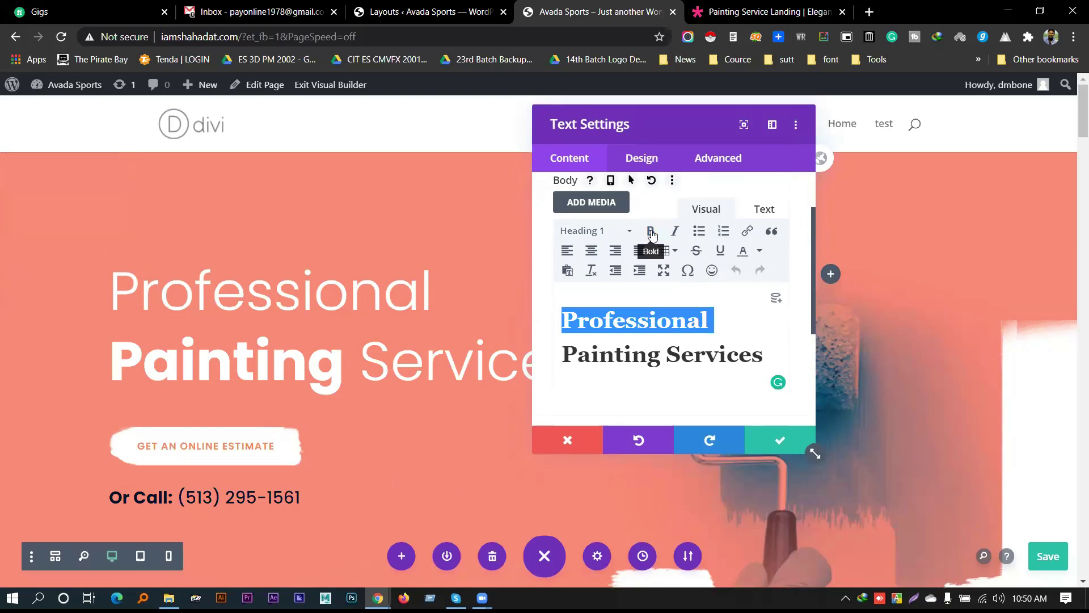
{"action": "double_click", "coordinate": [630, 347]}
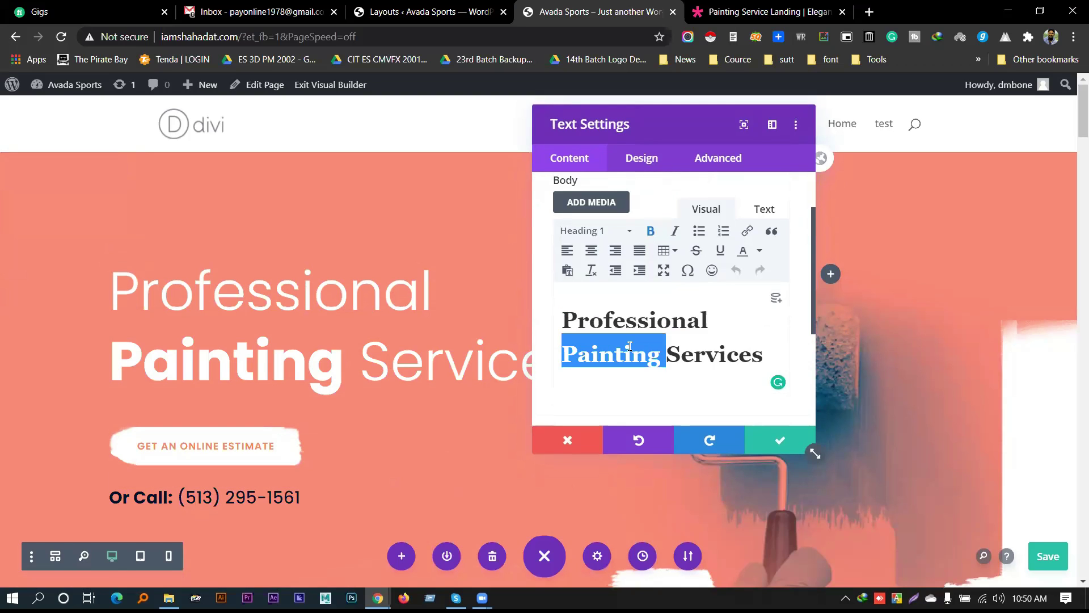
{"action": "double_click", "coordinate": [710, 356]}
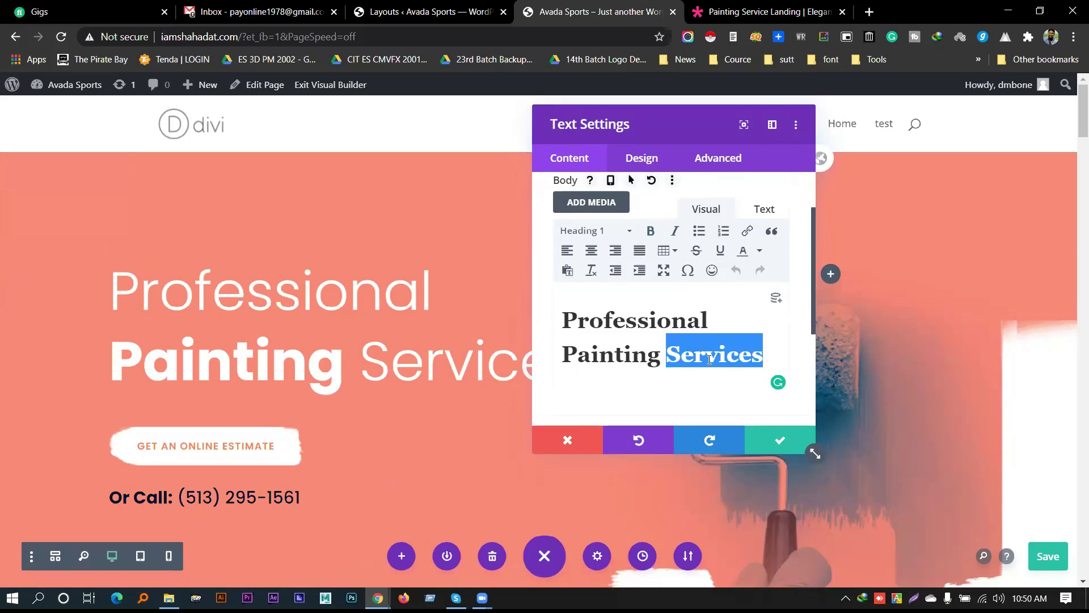
{"action": "left_click", "coordinate": [651, 232]}
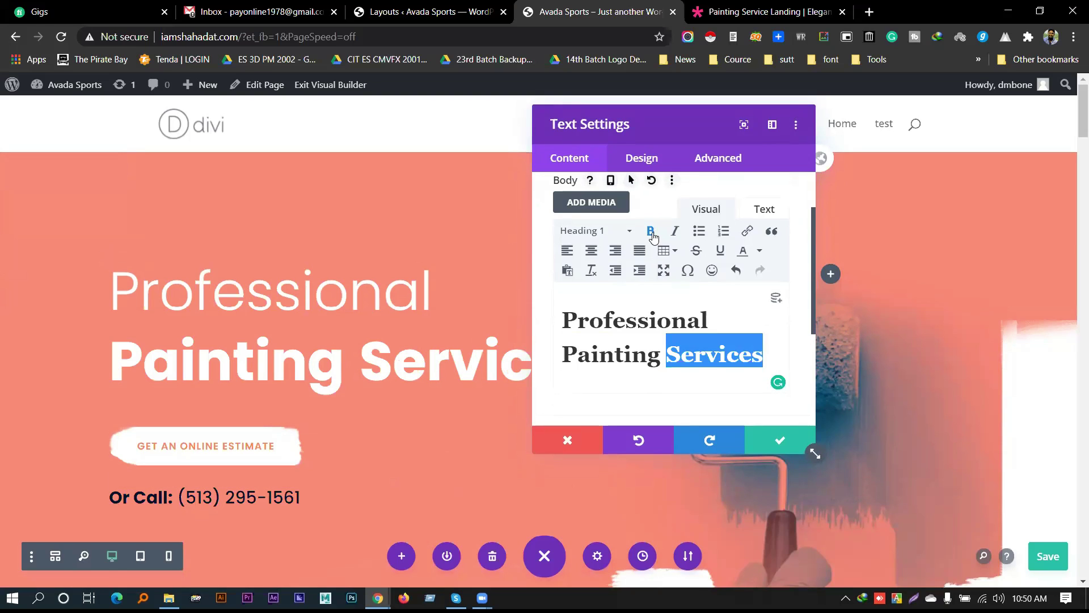
{"action": "left_click", "coordinate": [626, 356]}
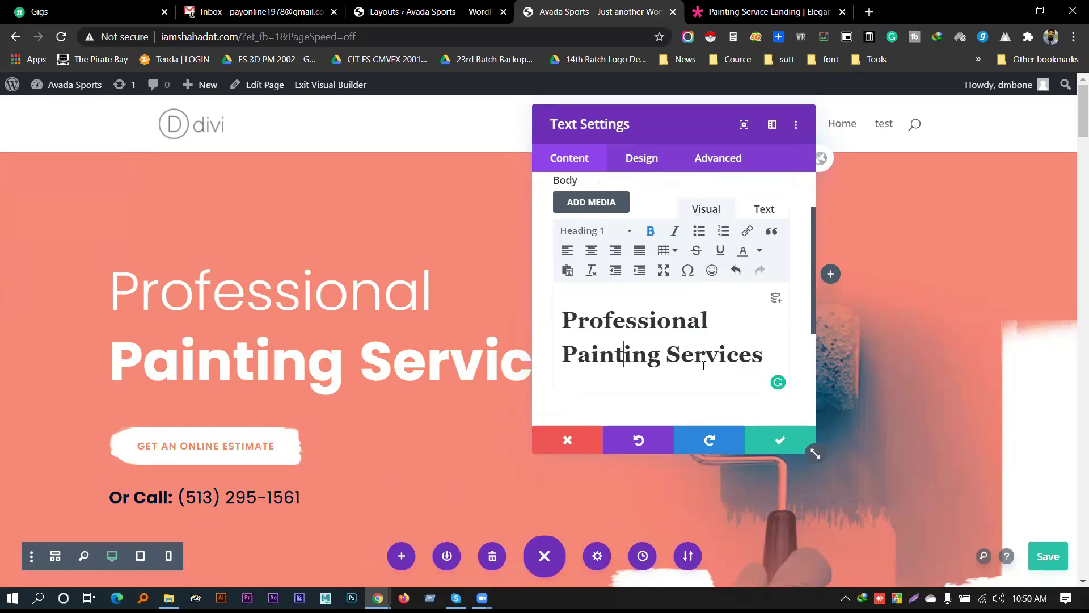
Make 'Painting' and 'Services' light weight and 'Professional' bold
{"action": "double_click", "coordinate": [614, 354]}
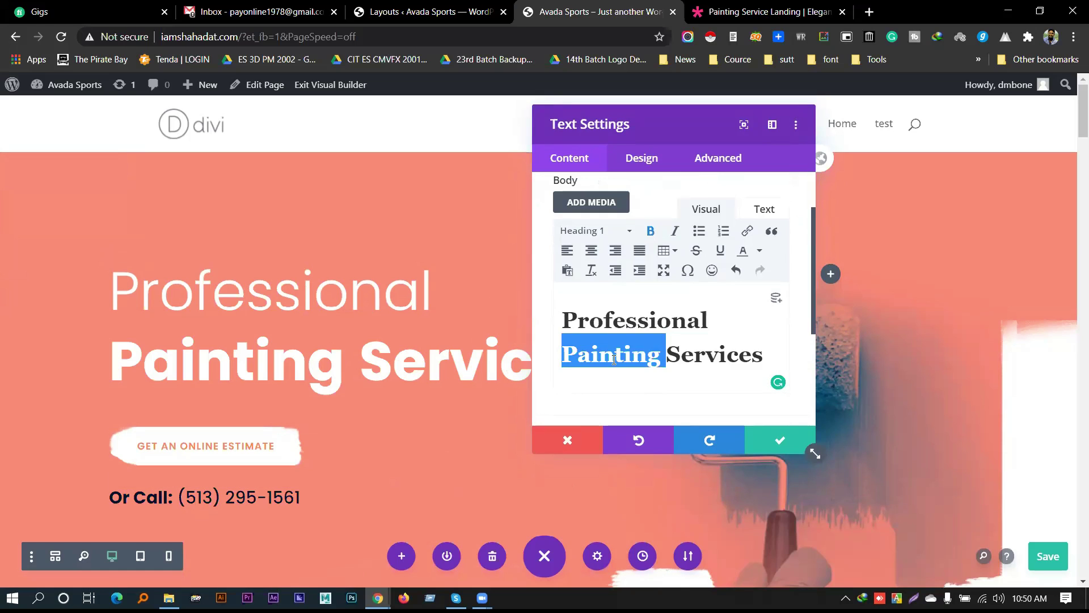
{"action": "left_click", "coordinate": [651, 232]}
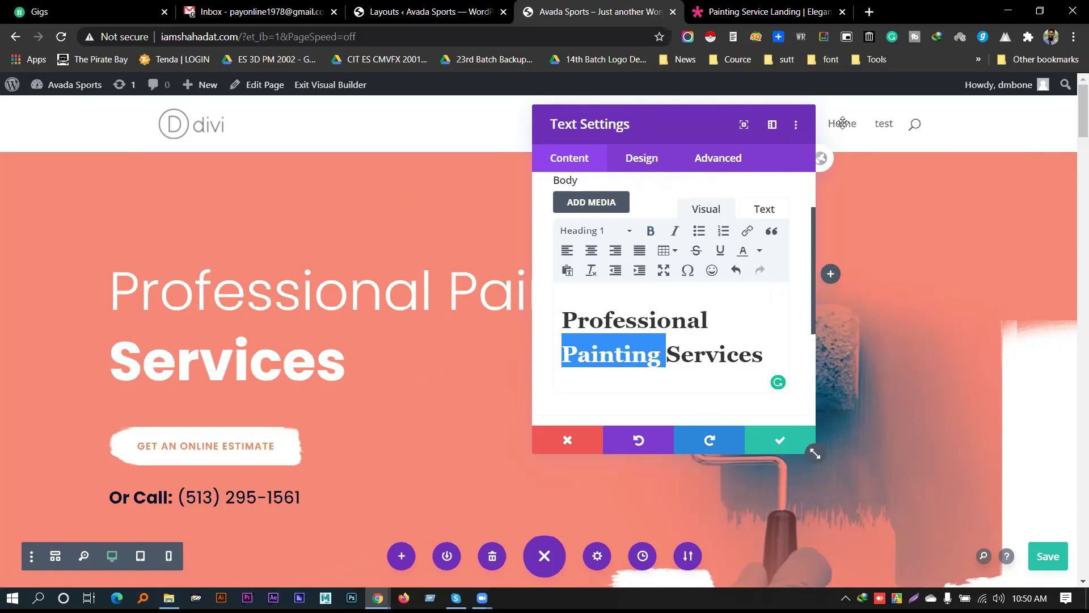
{"action": "left_click_drag", "start_coordinate": [842, 123], "coordinate": [843, 127]}
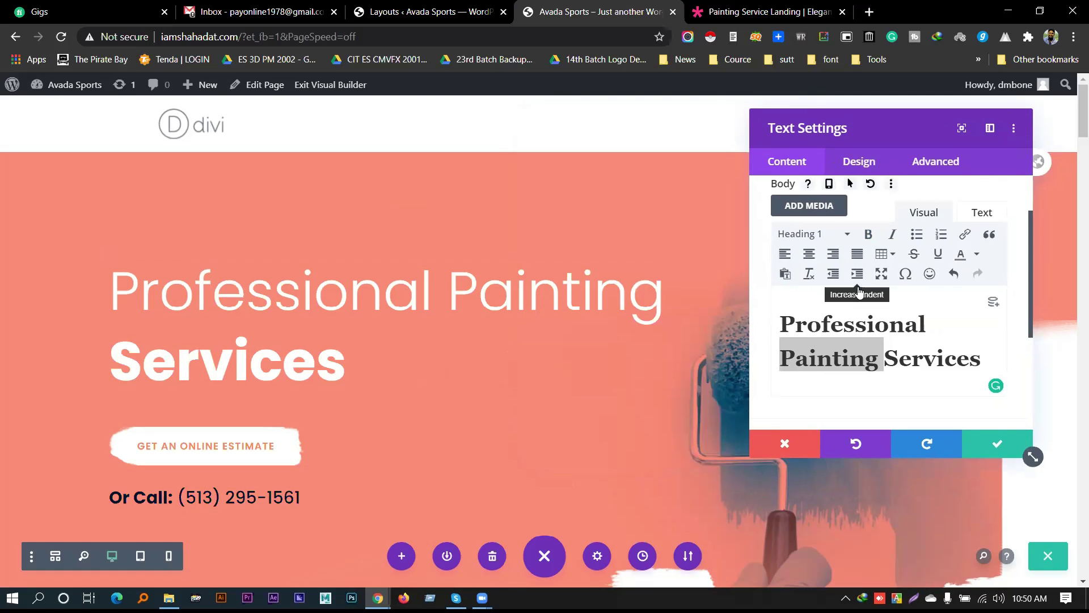
{"action": "double_click", "coordinate": [932, 358]}
{"action": "left_click", "coordinate": [868, 234]}
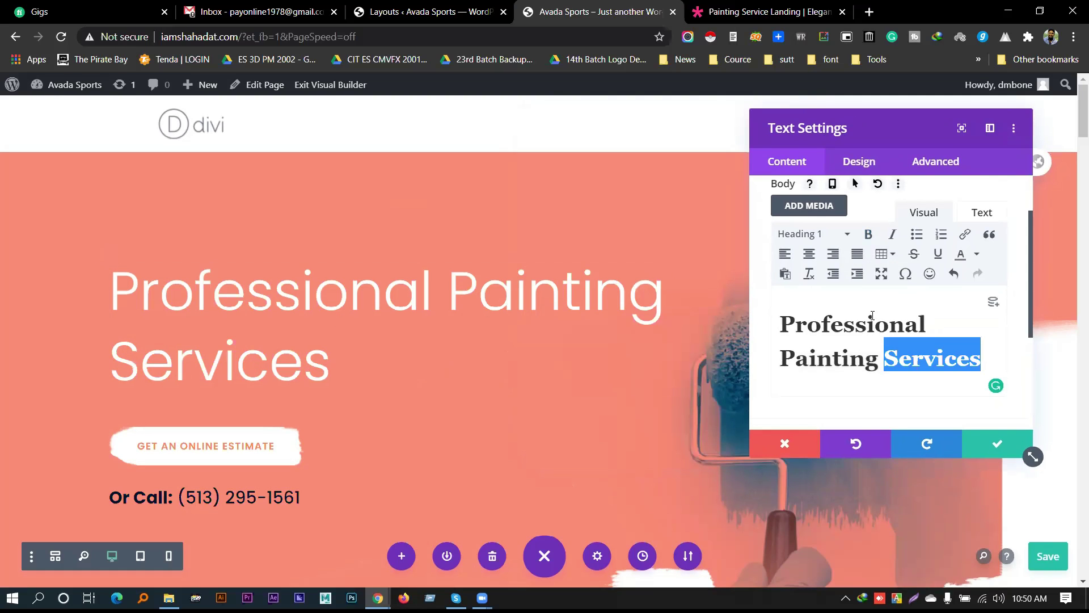
{"action": "double_click", "coordinate": [873, 323]}
{"action": "left_click", "coordinate": [868, 234]}
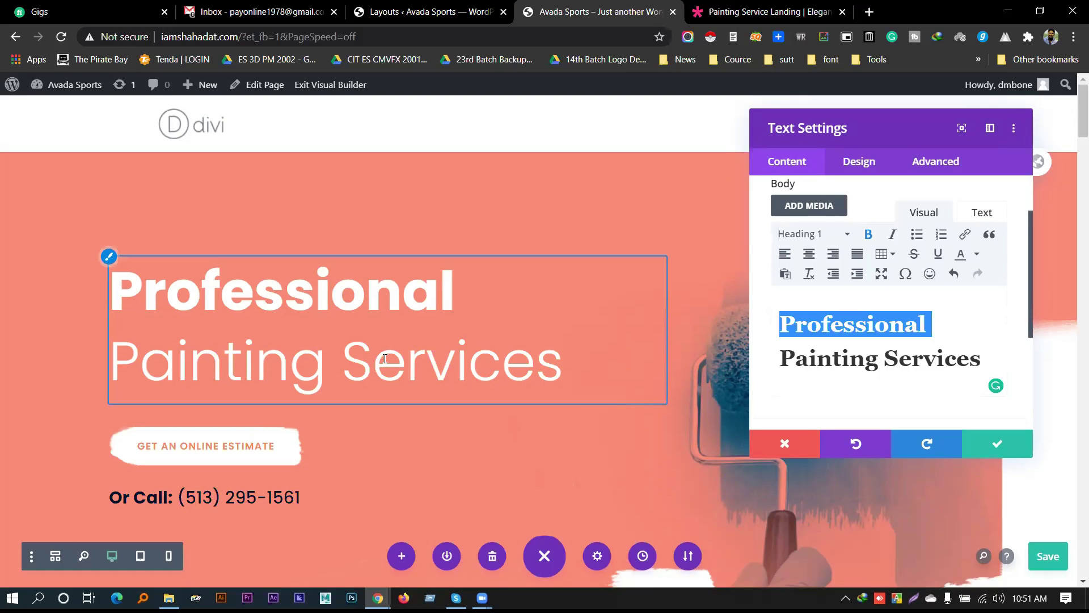
Save the page with Ctrl+S and reposition the Text Settings panel to view the restyled heading
{"action": "key", "text": "ctrl+s"}
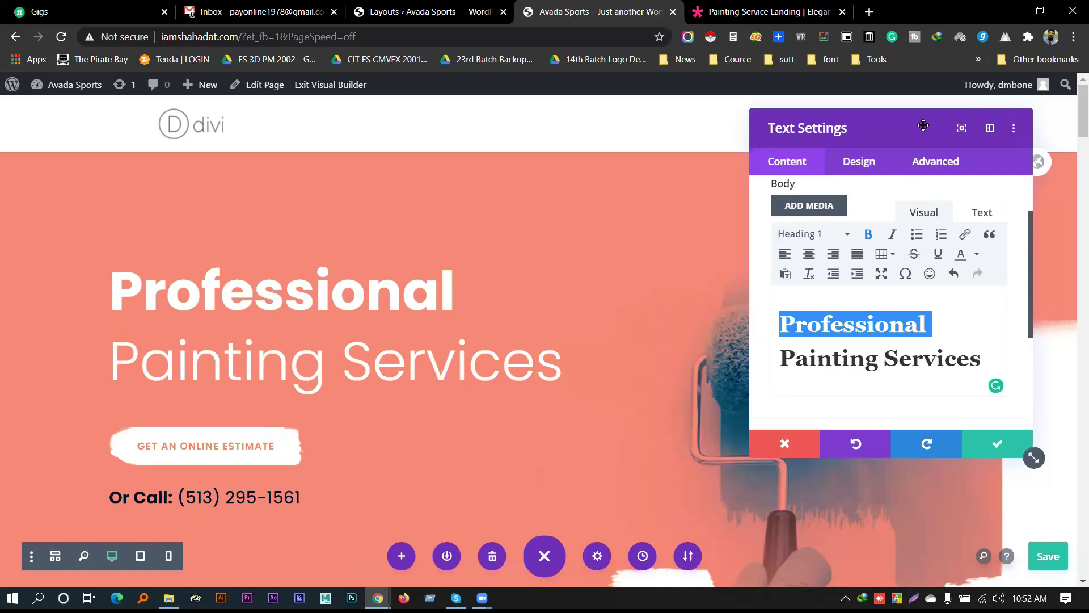
{"action": "left_click_drag", "start_coordinate": [880, 122], "coordinate": [929, 78]}
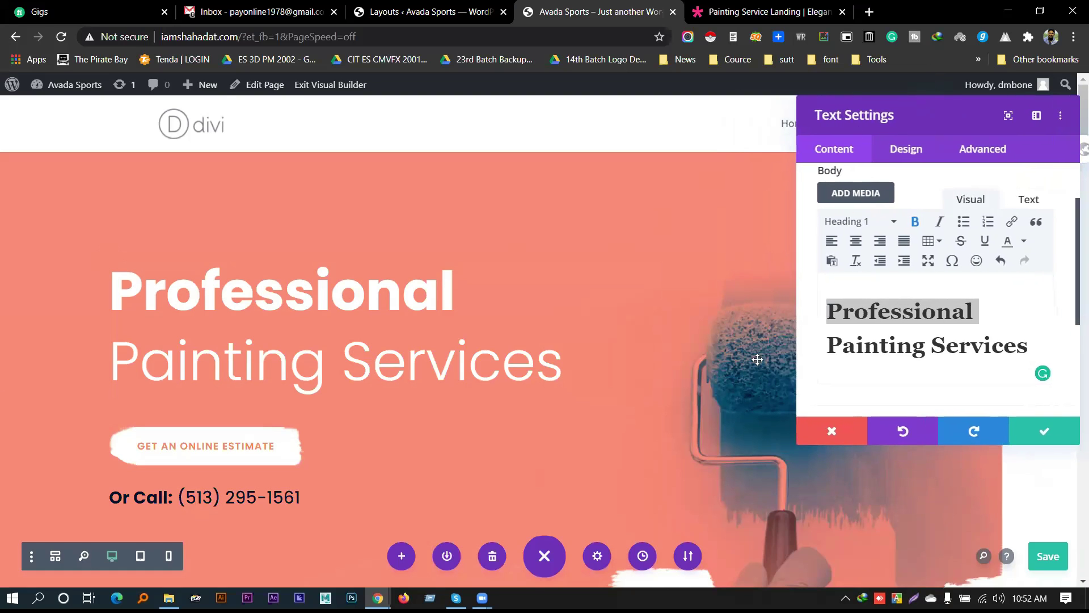
{"action": "scroll", "coordinate": [344, 351], "scroll_direction": "down", "scroll_amount": 5}
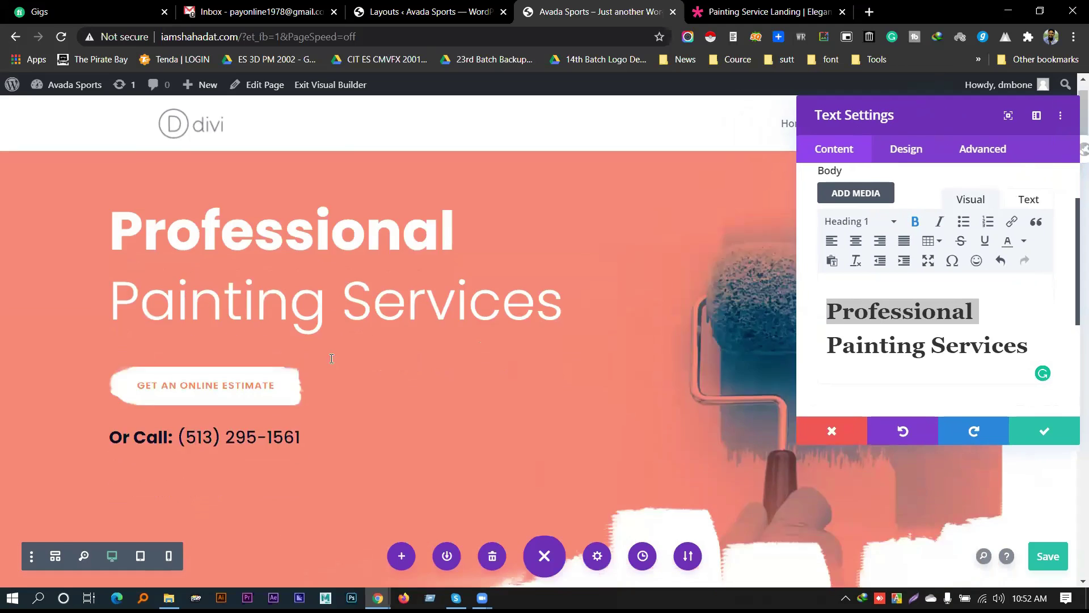
{"action": "scroll", "coordinate": [363, 352], "scroll_direction": "up", "scroll_amount": 5}
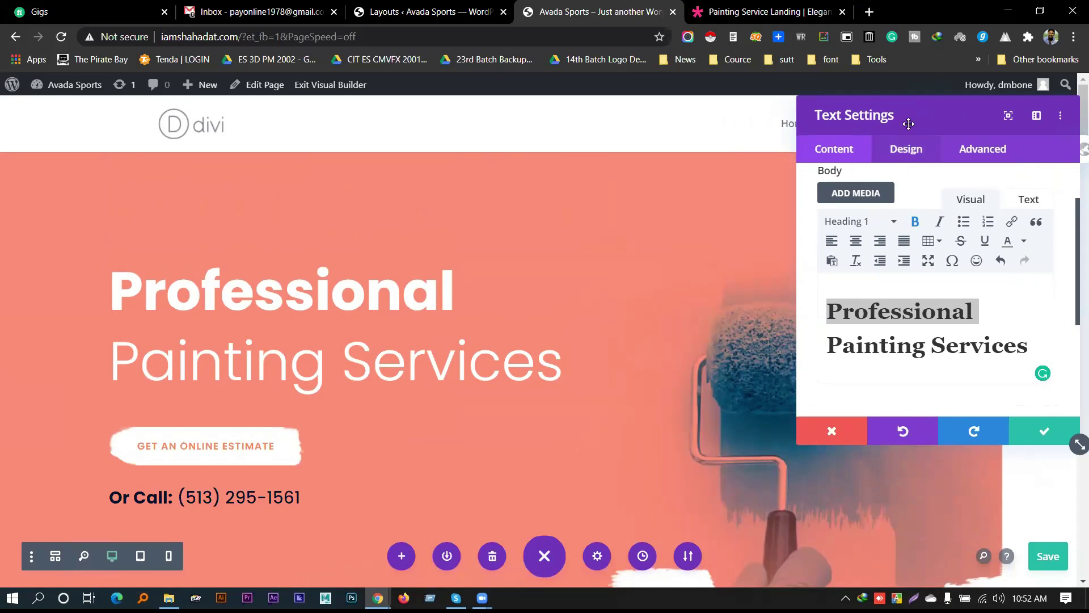
{"action": "left_click_drag", "start_coordinate": [907, 121], "coordinate": [745, 130]}
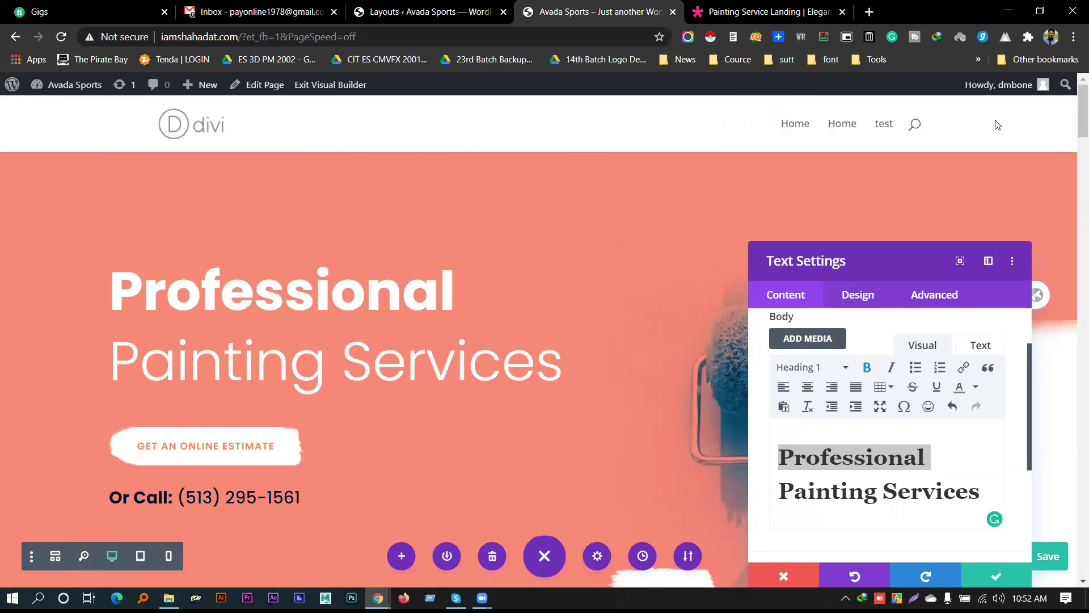
{"action": "scroll", "coordinate": [527, 235], "scroll_direction": "down", "scroll_amount": 5}
{"action": "scroll", "coordinate": [528, 234], "scroll_direction": "up", "scroll_amount": 5}
{"action": "scroll", "coordinate": [536, 205], "scroll_direction": "down", "scroll_amount": 5}
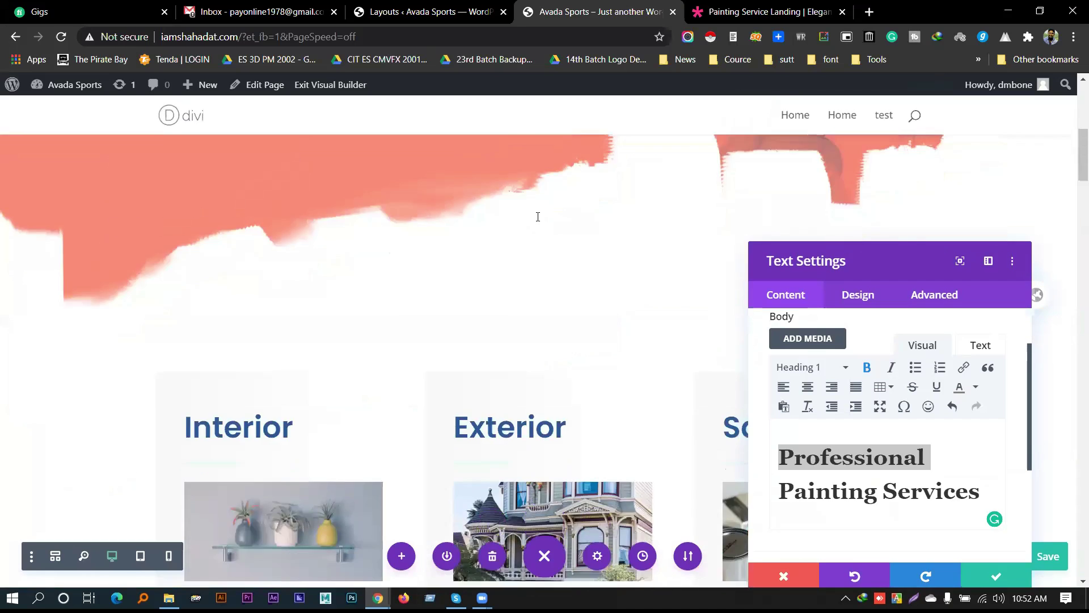
{"action": "scroll", "coordinate": [537, 217], "scroll_direction": "down", "scroll_amount": 20}
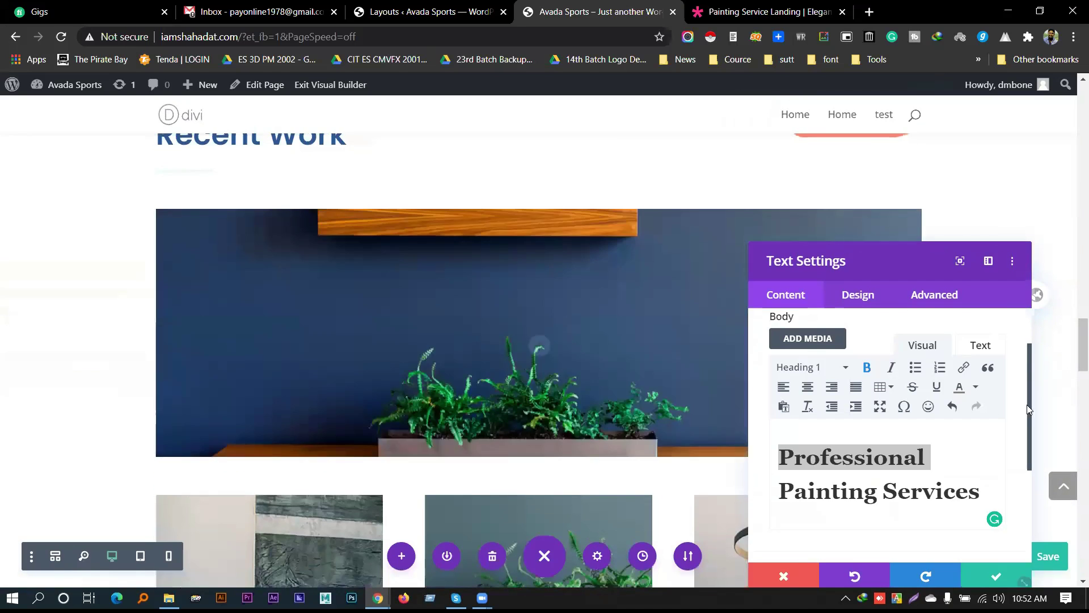
{"action": "left_click_drag", "start_coordinate": [920, 257], "coordinate": [922, 111]}
{"action": "left_click", "coordinate": [1001, 431]}
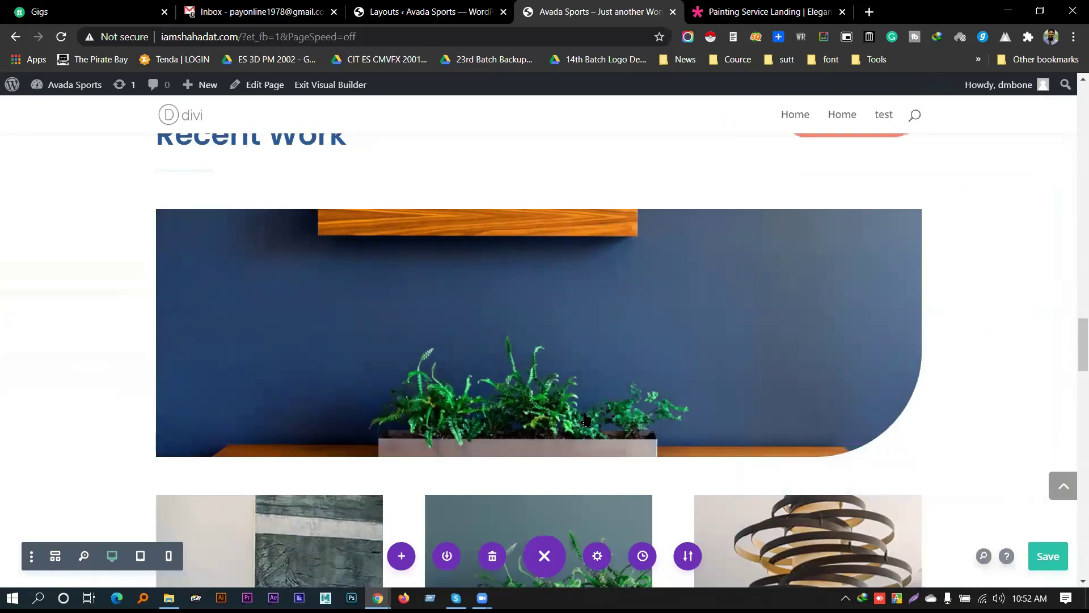
{"action": "scroll", "coordinate": [585, 420], "scroll_direction": "up", "scroll_amount": 20}
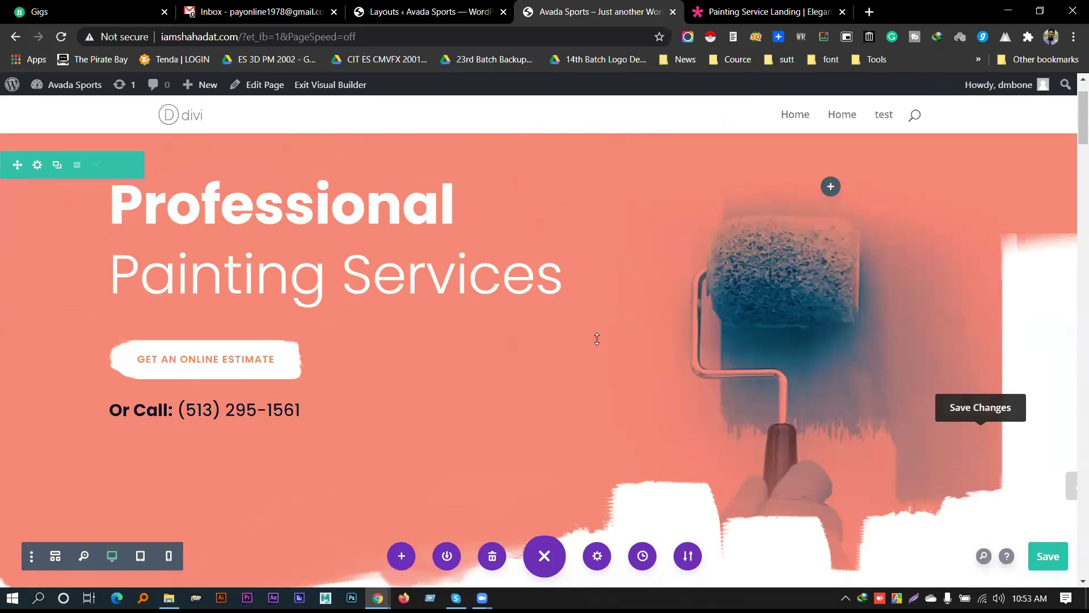
{"action": "scroll", "coordinate": [914, 437], "scroll_direction": "down", "scroll_amount": 5}
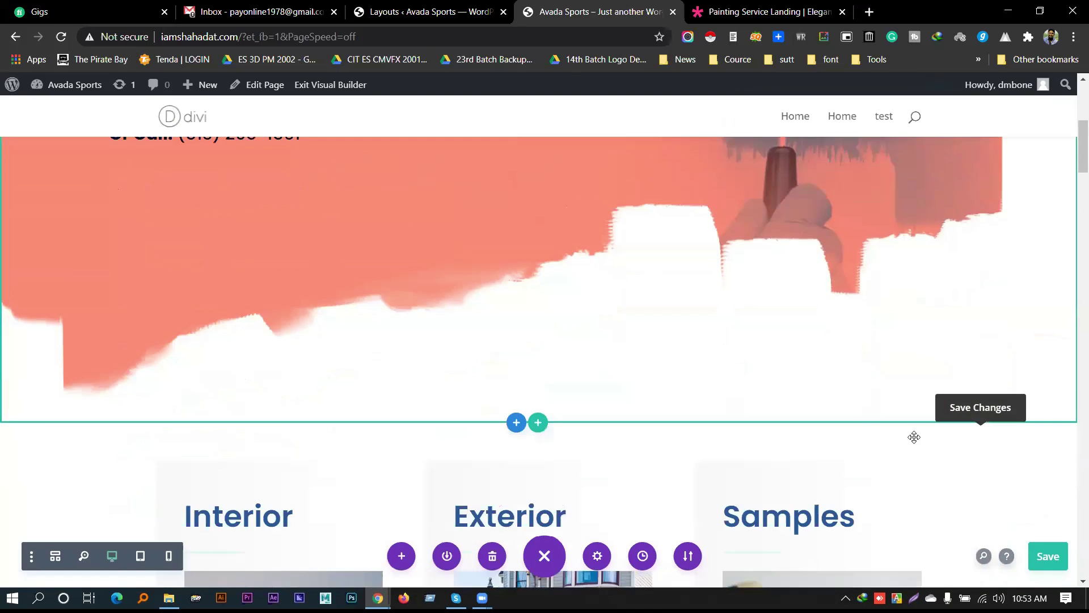
{"action": "scroll", "coordinate": [849, 442], "scroll_direction": "up", "scroll_amount": 6}
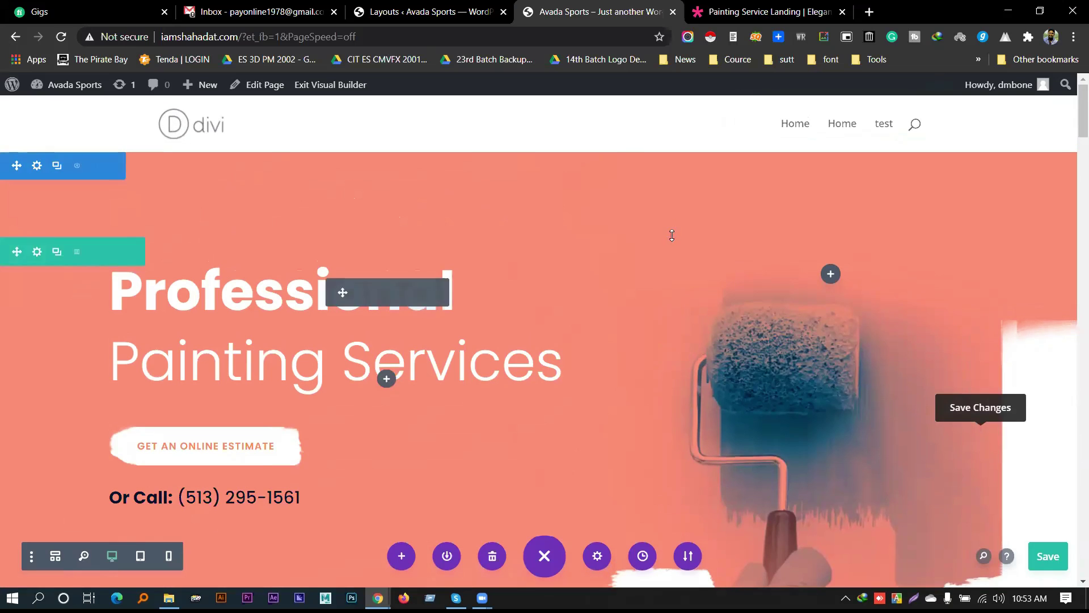
{"action": "left_click", "coordinate": [831, 276]}
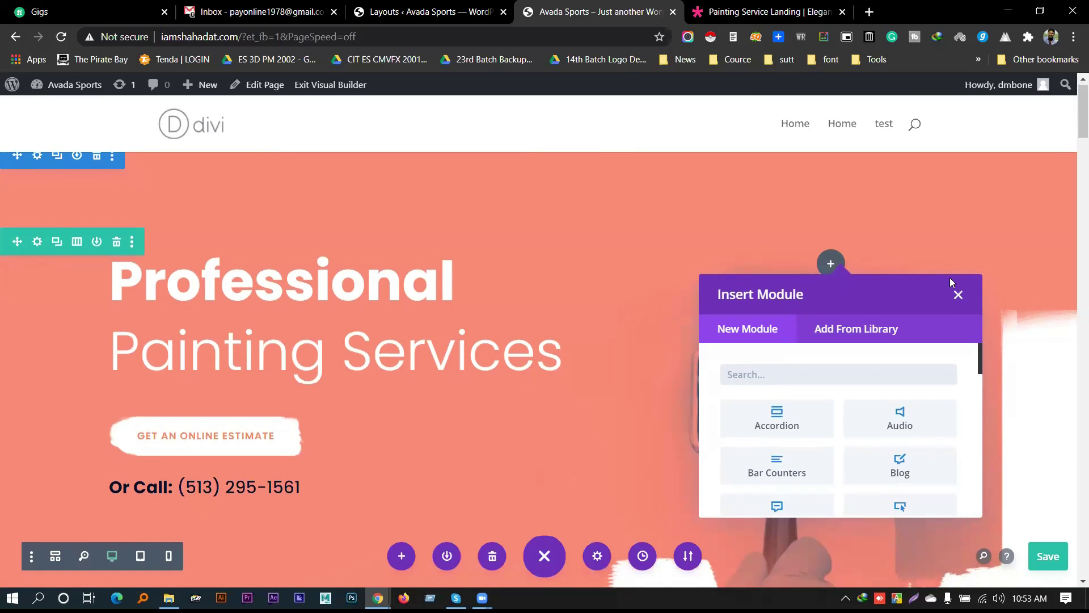
{"action": "left_click", "coordinate": [958, 295]}
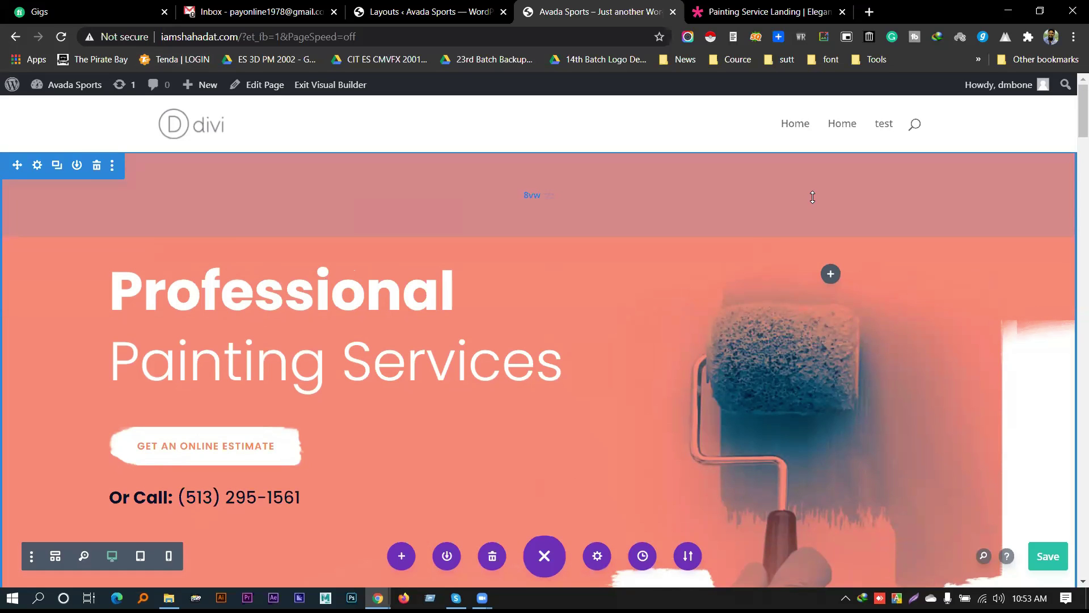
Adjust the hero section's top padding toward 34vw and the hero row's top padding
{"action": "left_click_drag", "start_coordinate": [813, 188], "coordinate": [795, 179]}
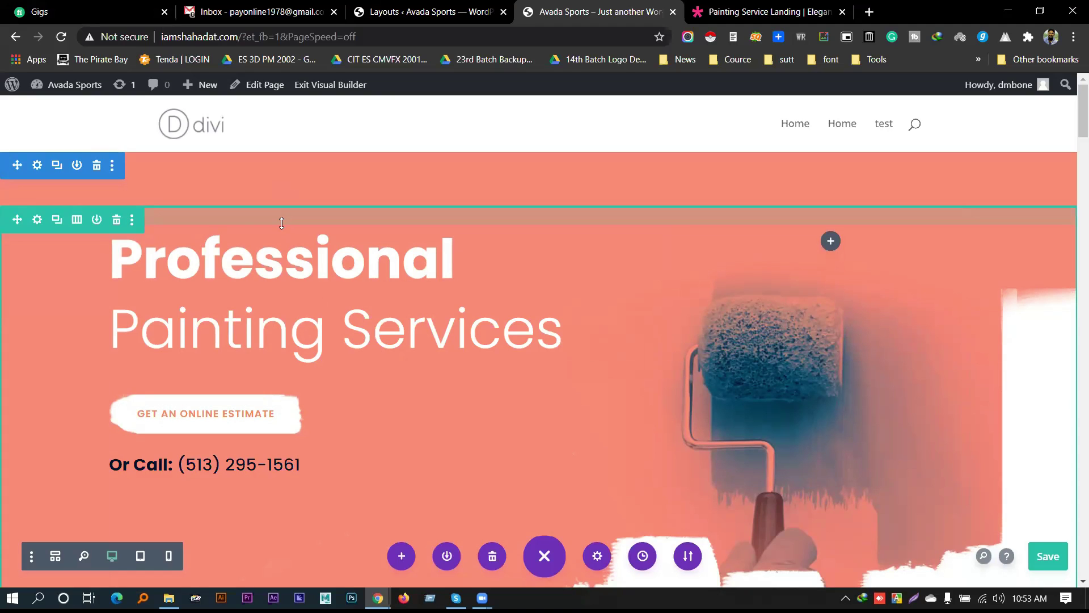
{"action": "left_click_drag", "start_coordinate": [281, 223], "coordinate": [545, 348]}
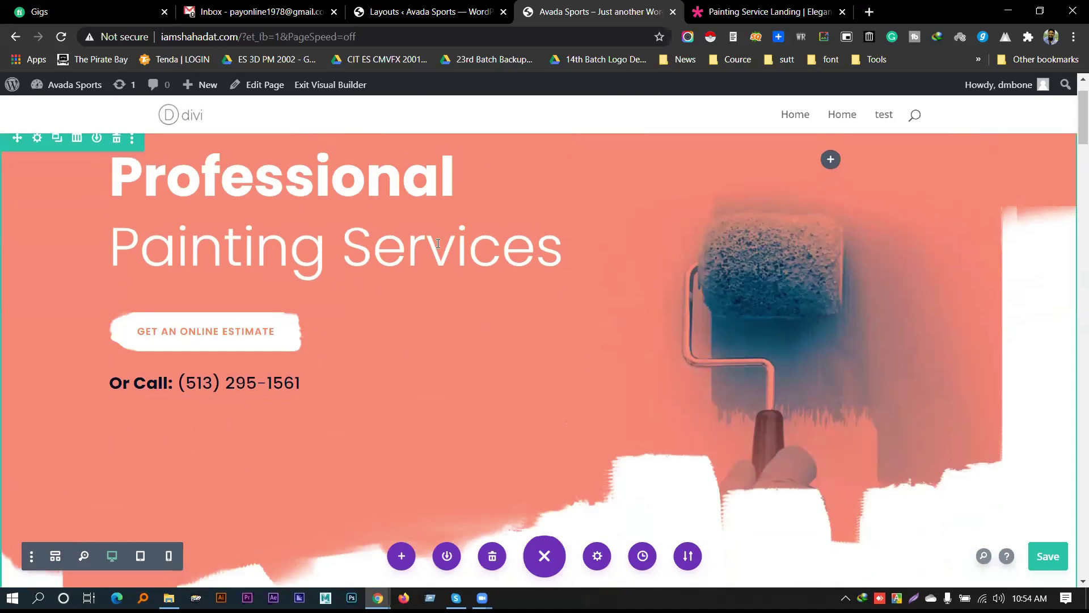
{"action": "scroll", "coordinate": [397, 352], "scroll_direction": "up", "scroll_amount": 2}
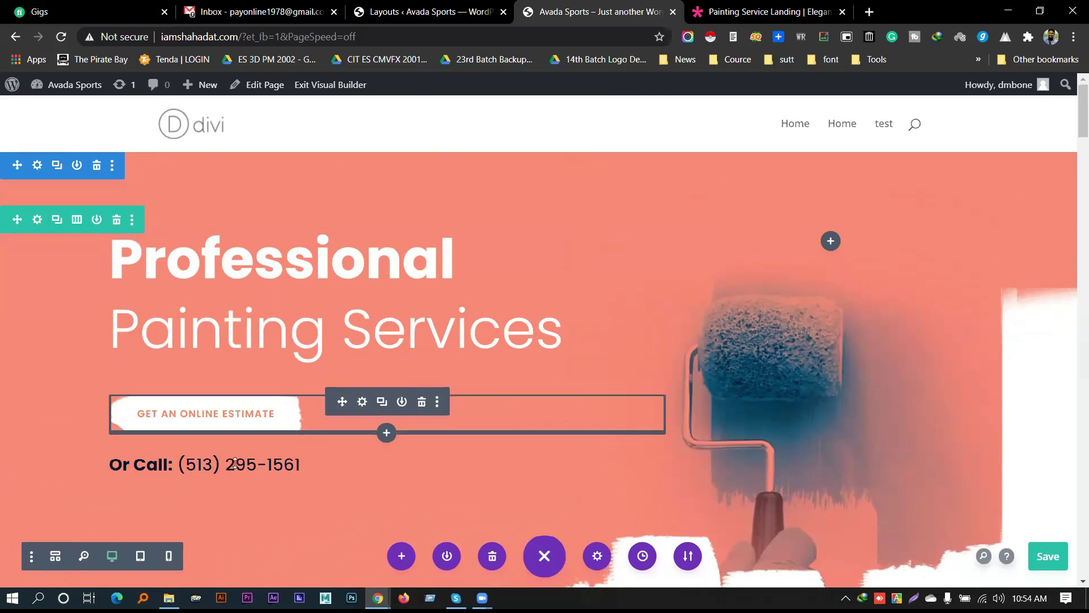
{"action": "scroll", "coordinate": [325, 402], "scroll_direction": "down", "scroll_amount": 20}
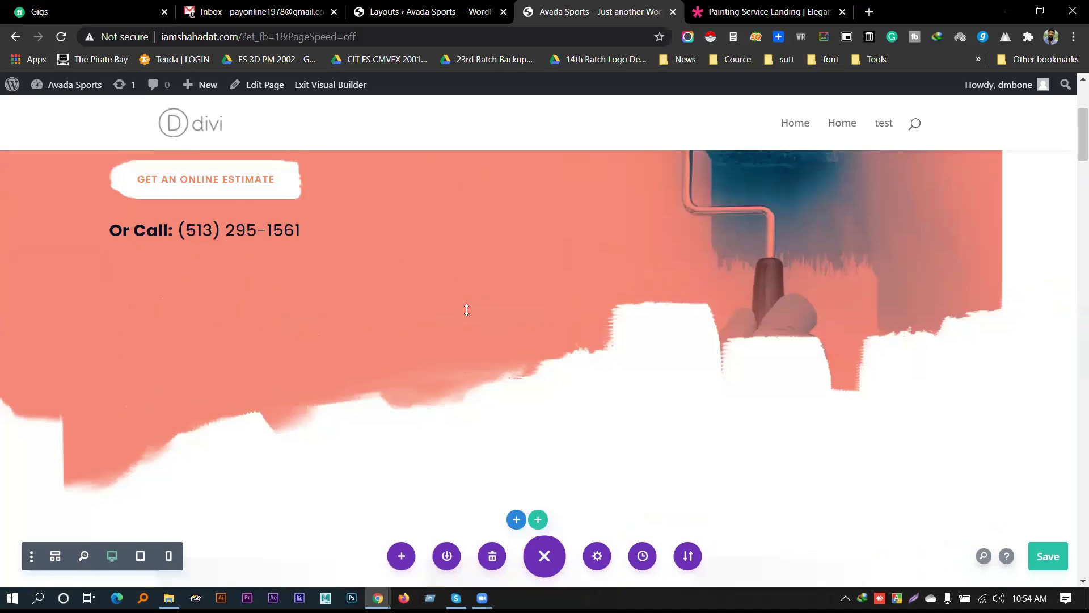
Switch to the Painting Service Landing demo tab and scroll through it
{"action": "key", "text": "ctrl+Tab"}
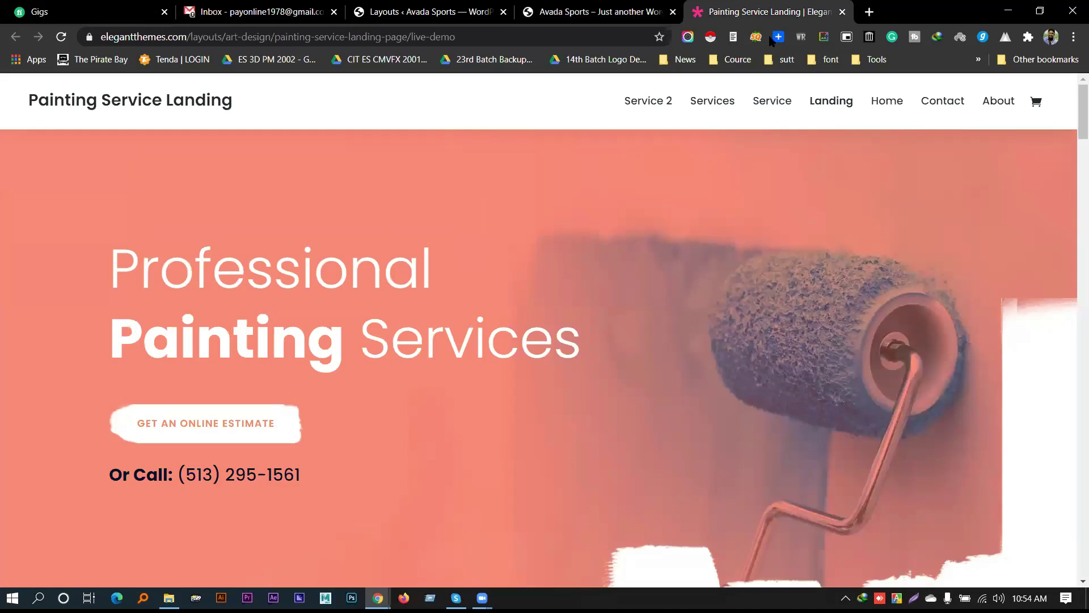
{"action": "scroll", "coordinate": [533, 363], "scroll_direction": "down", "scroll_amount": 15}
{"action": "scroll", "coordinate": [538, 331], "scroll_direction": "down", "scroll_amount": 15}
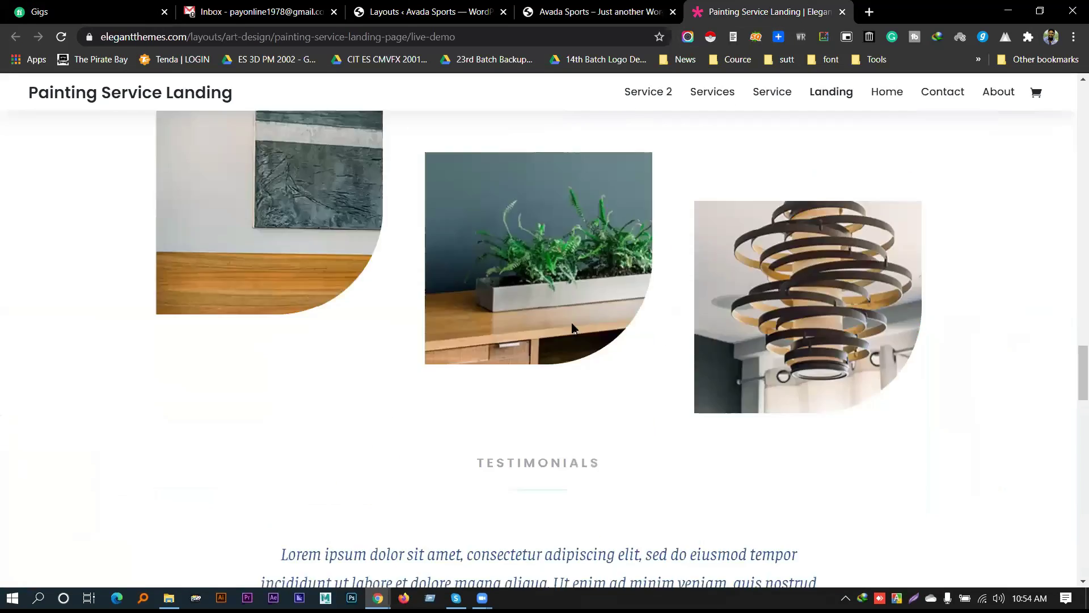
{"action": "scroll", "coordinate": [538, 331], "scroll_direction": "up", "scroll_amount": 10}
Return to the Divi Library layouts list and open its Import & Export window
{"action": "left_click", "coordinate": [488, 7]}
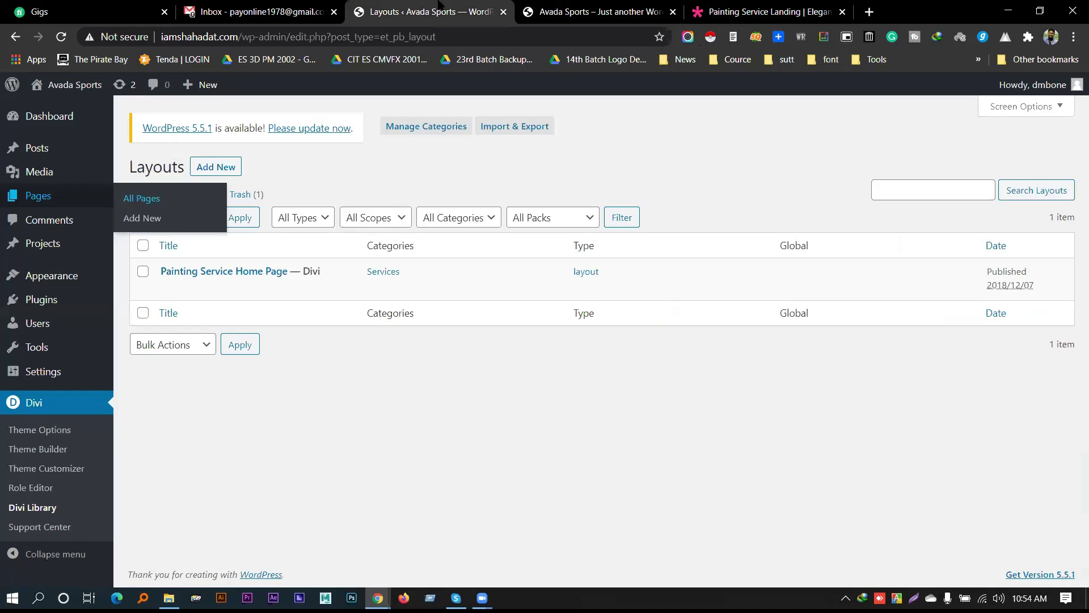
{"action": "left_click", "coordinate": [548, 6]}
{"action": "scroll", "coordinate": [586, 238], "scroll_direction": "up", "scroll_amount": 10}
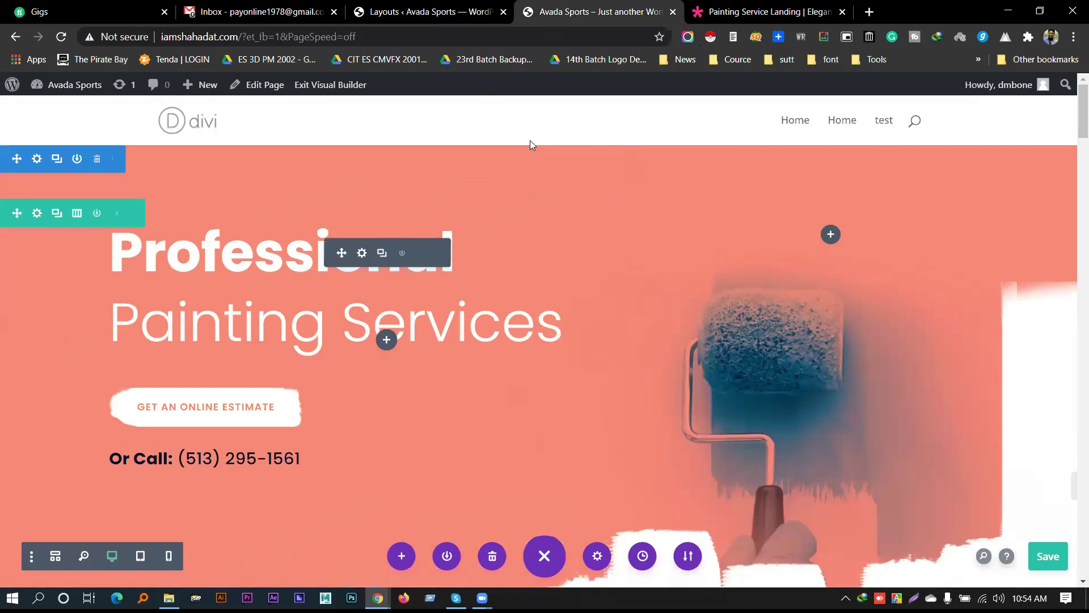
{"action": "left_click", "coordinate": [408, 11]}
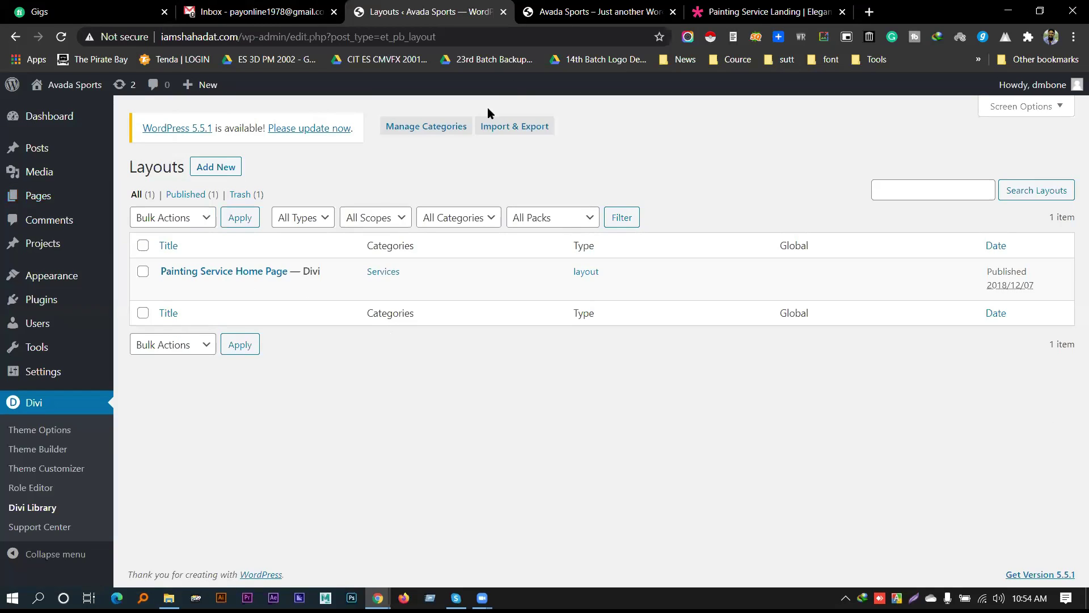
{"action": "left_click", "coordinate": [513, 126]}
Import law-firm-contact-page.json from the Law Firm folder into the Divi Library
{"action": "left_click", "coordinate": [504, 261]}
{"action": "left_click", "coordinate": [608, 379]}
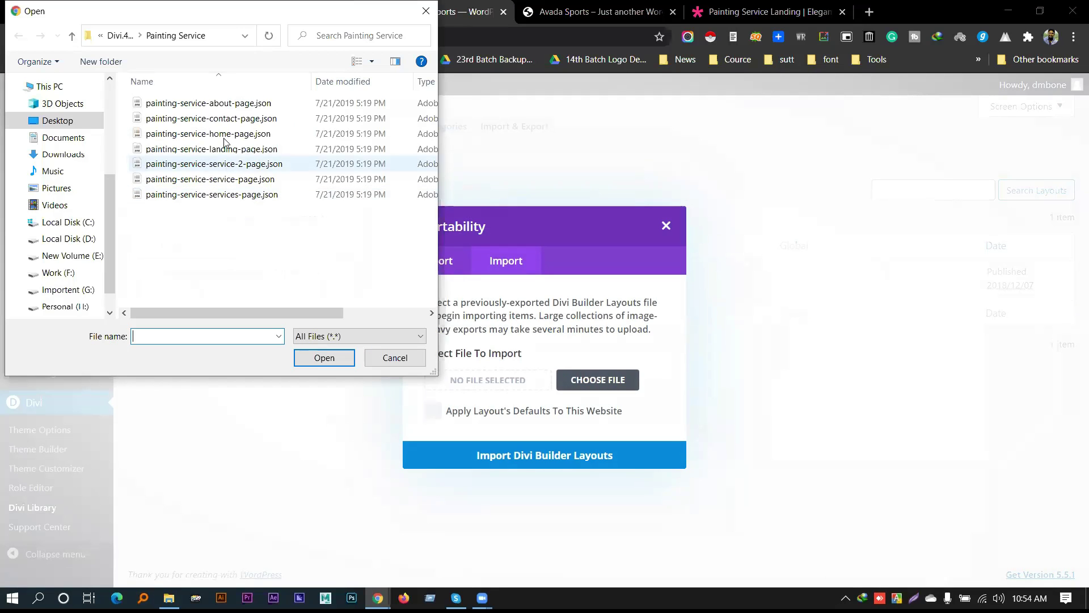
{"action": "left_click", "coordinate": [120, 37]}
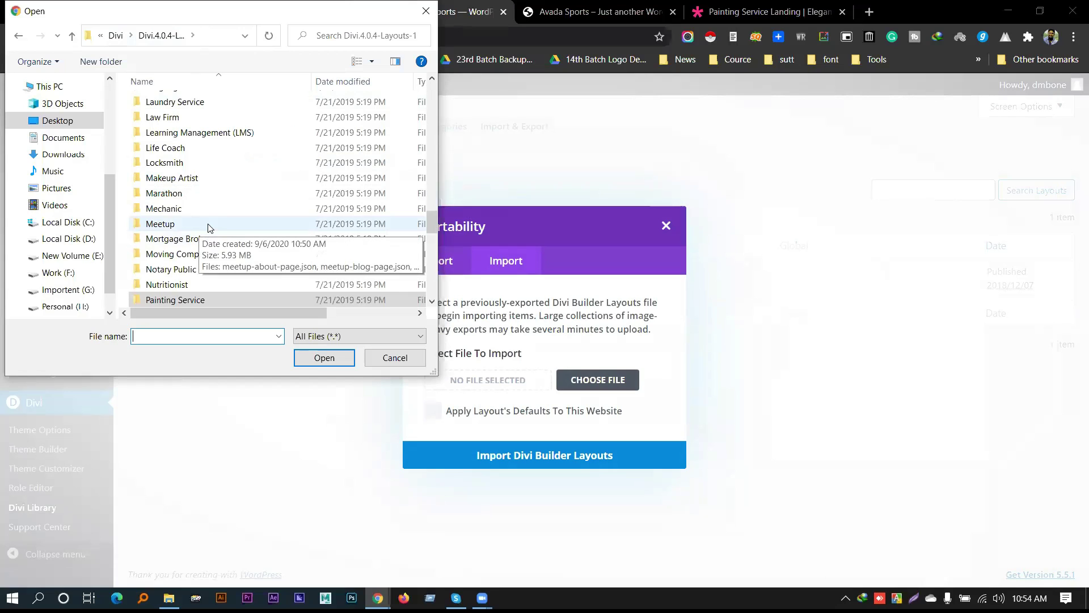
{"action": "scroll", "coordinate": [233, 181], "scroll_direction": "down", "scroll_amount": 1}
{"action": "scroll", "coordinate": [210, 159], "scroll_direction": "up", "scroll_amount": 2}
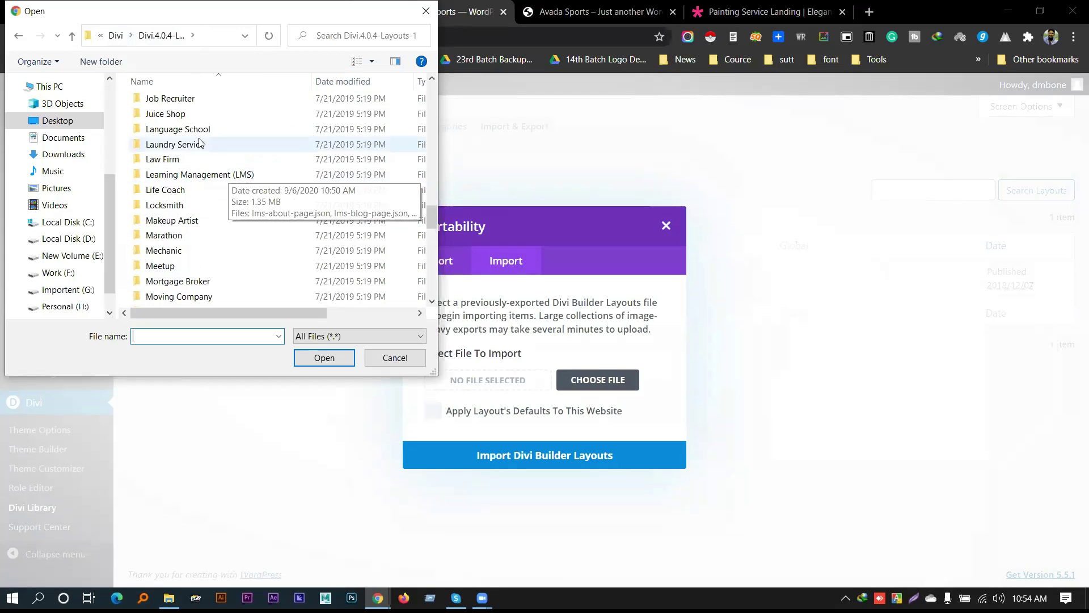
{"action": "double_click", "coordinate": [185, 159]}
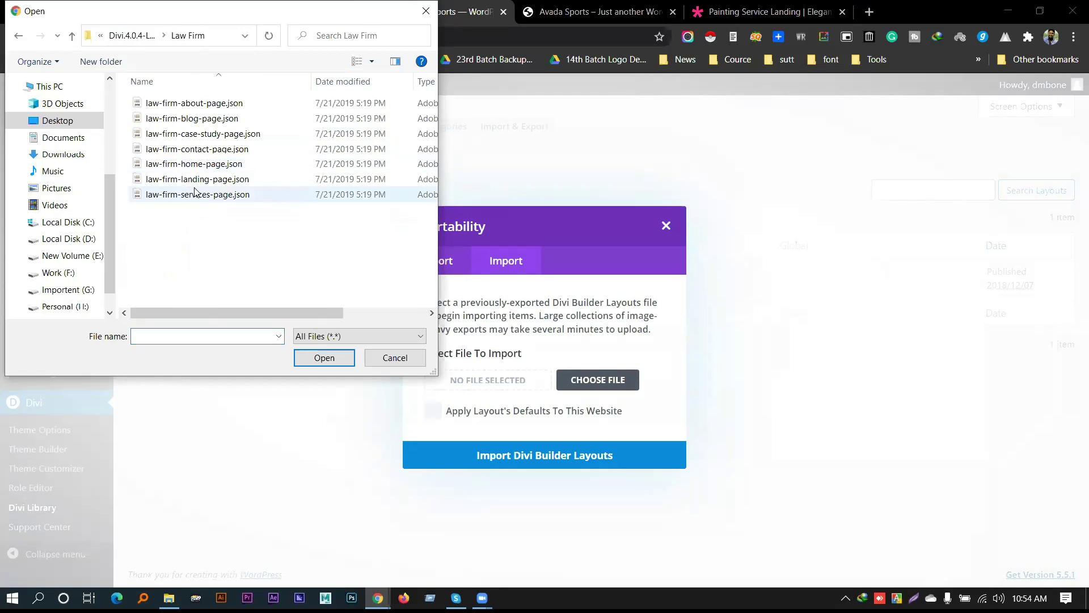
{"action": "left_click", "coordinate": [236, 153]}
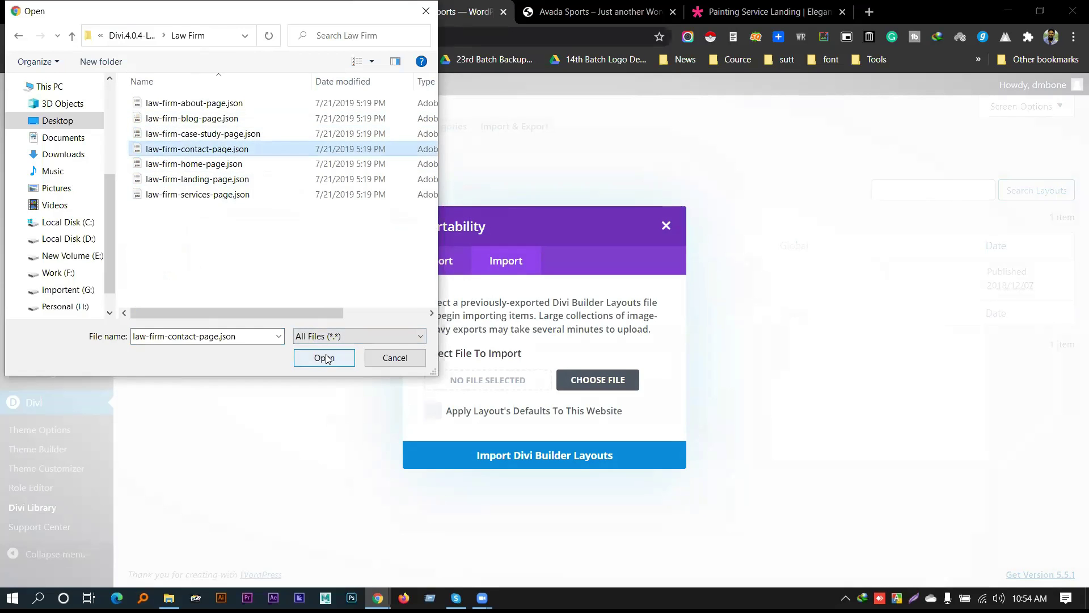
{"action": "left_click", "coordinate": [322, 359]}
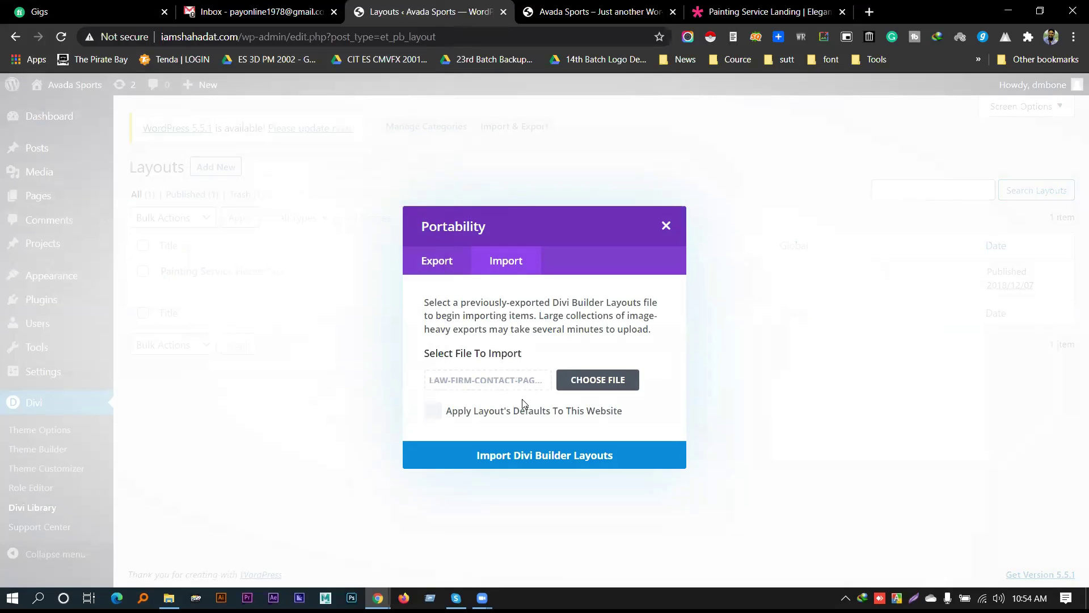
{"action": "left_click", "coordinate": [526, 455]}
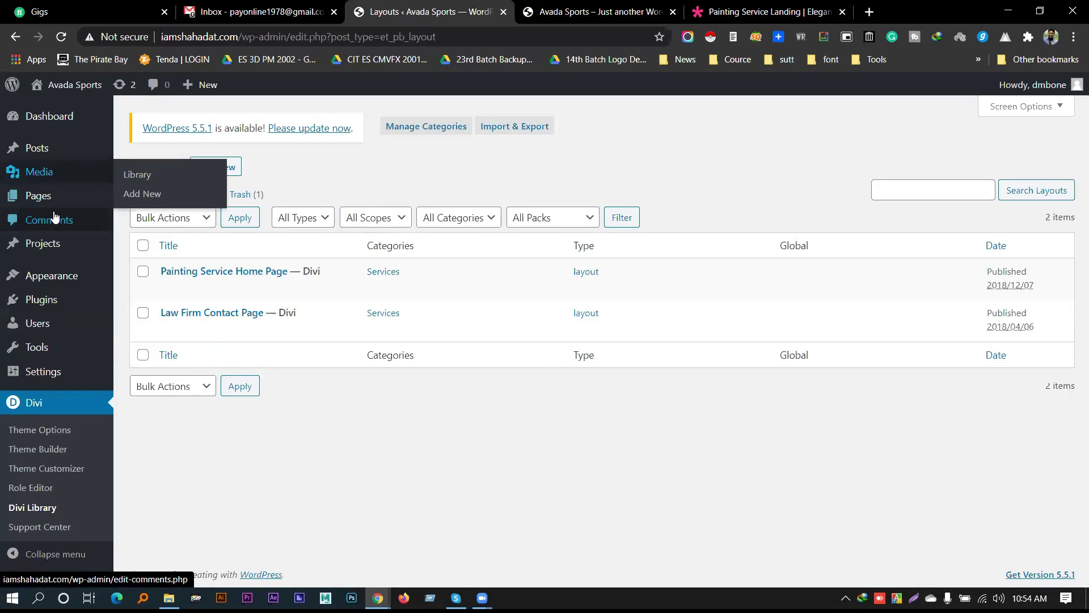
{"action": "mouse_move", "coordinate": [50, 193]}
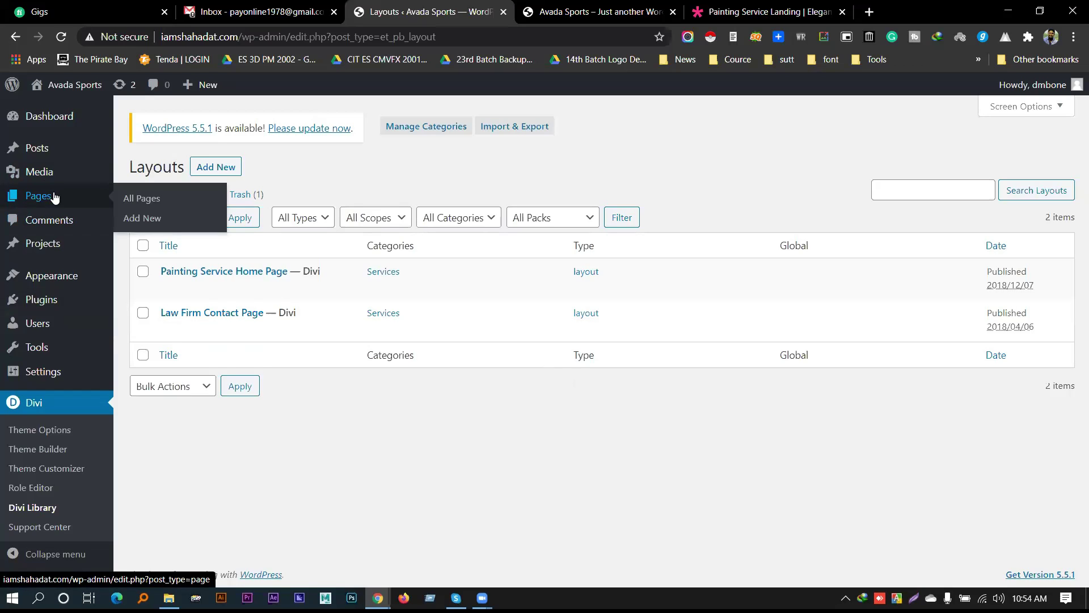
In a new tab, publish a new page titled 'Contact Us' and enable the Divi Builder
{"action": "middle_click", "coordinate": [144, 218]}
{"action": "left_click", "coordinate": [547, 8]}
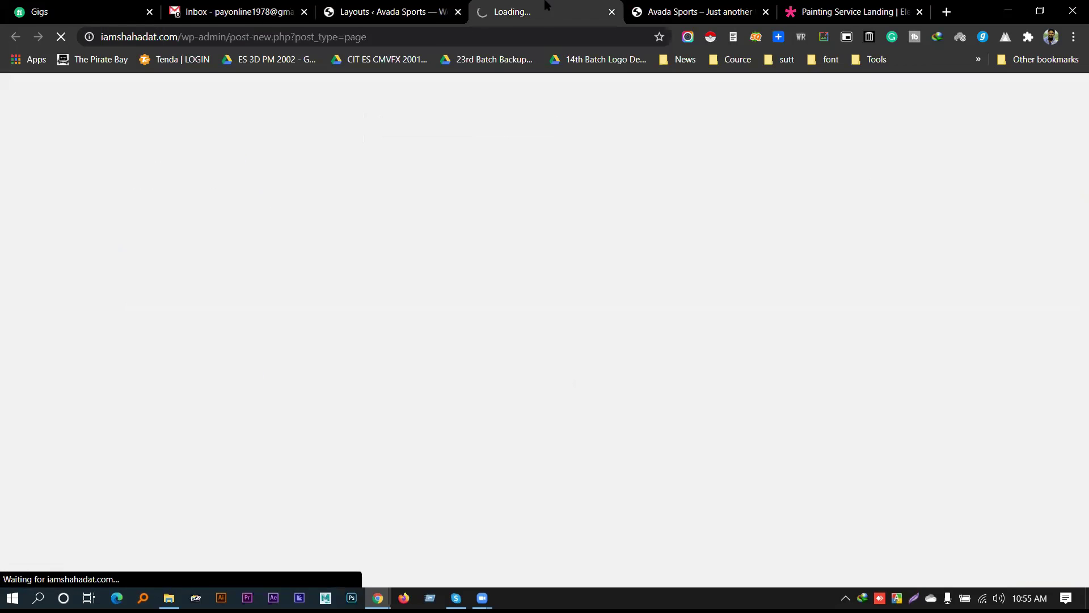
{"action": "left_click", "coordinate": [438, 11]}
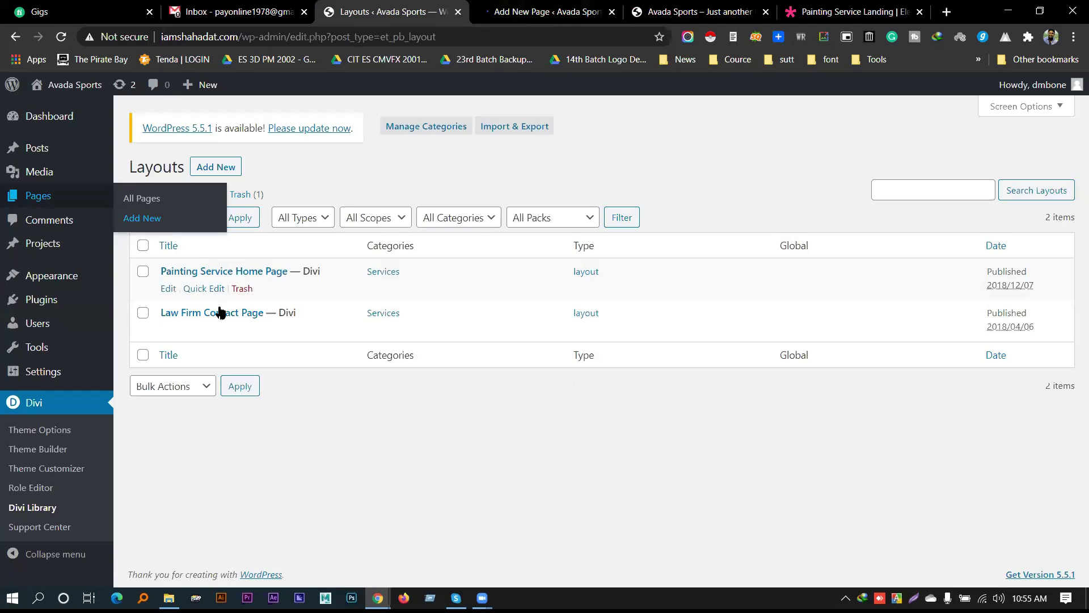
{"action": "left_click", "coordinate": [525, 6]}
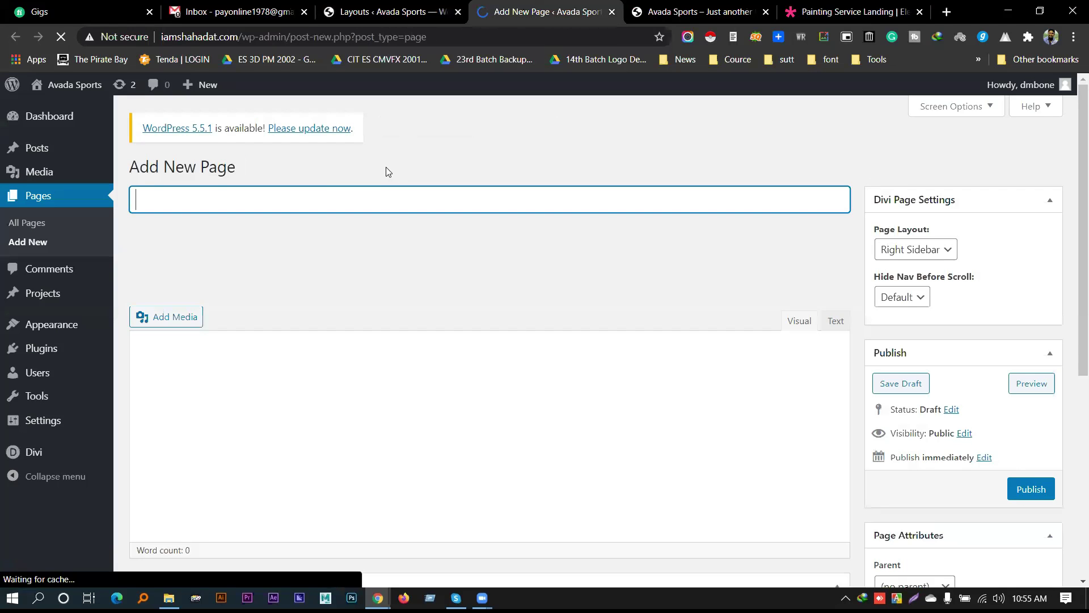
{"action": "type", "text": "Contact Us"}
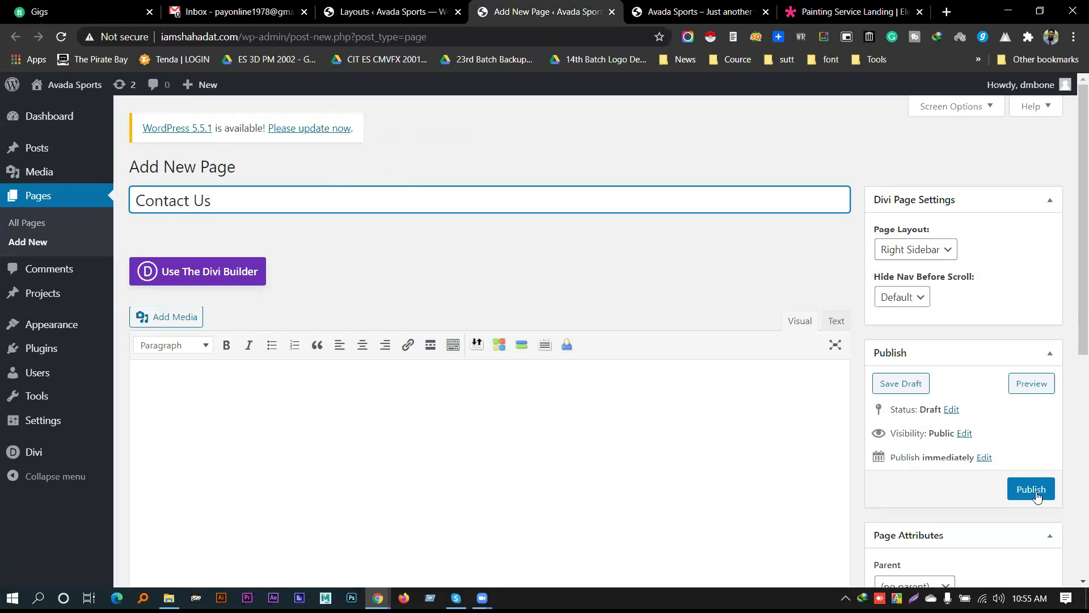
{"action": "left_click", "coordinate": [1036, 495]}
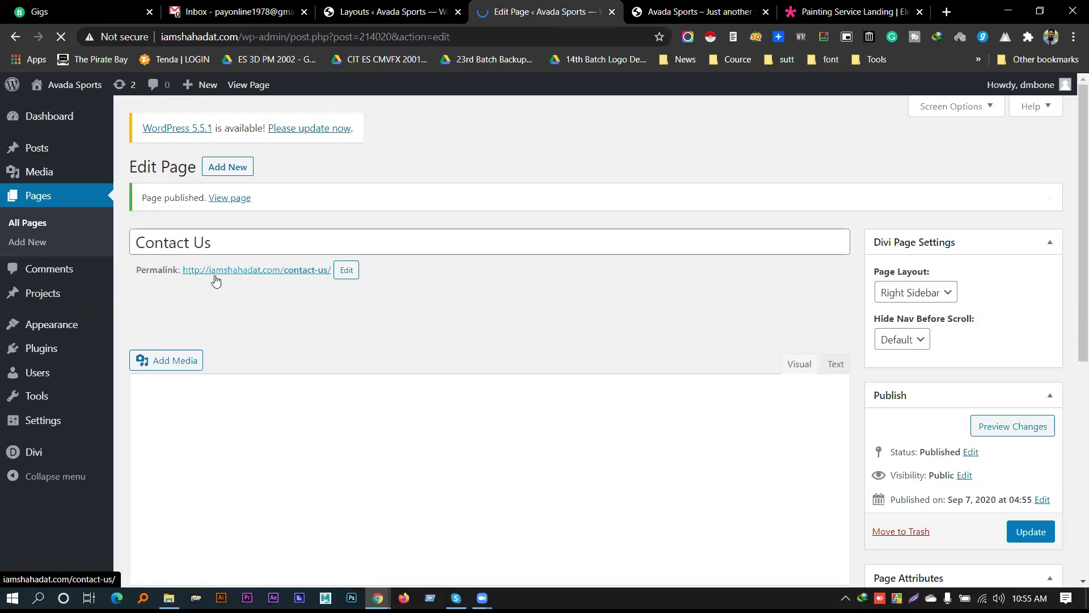
{"action": "left_click", "coordinate": [214, 316]}
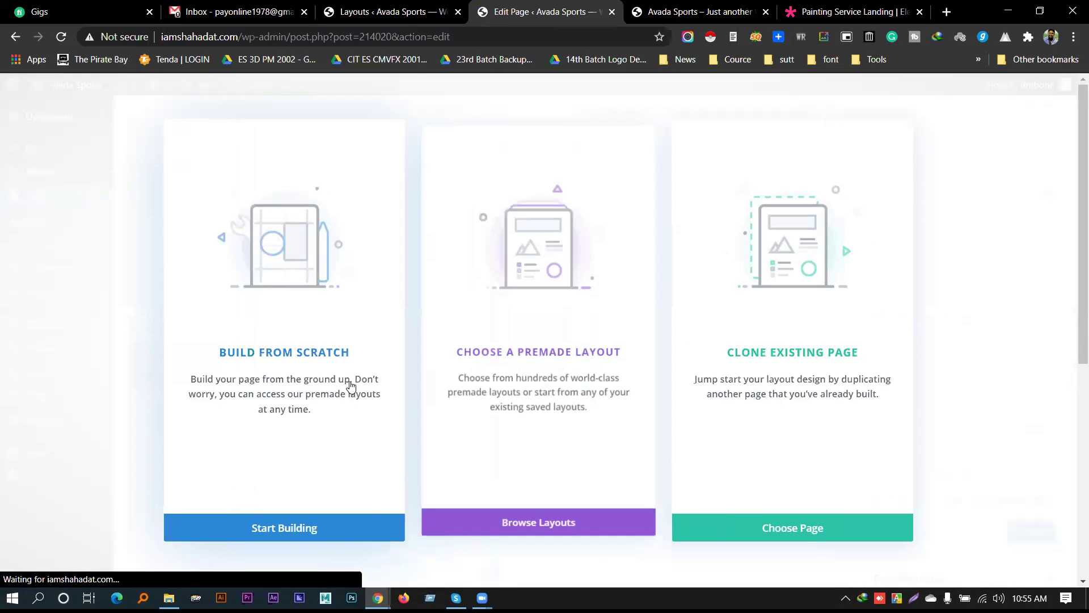
Open Contact Us in the front-end Visual Builder, started from scratch, with no row inserted
{"action": "left_click", "coordinate": [253, 529]}
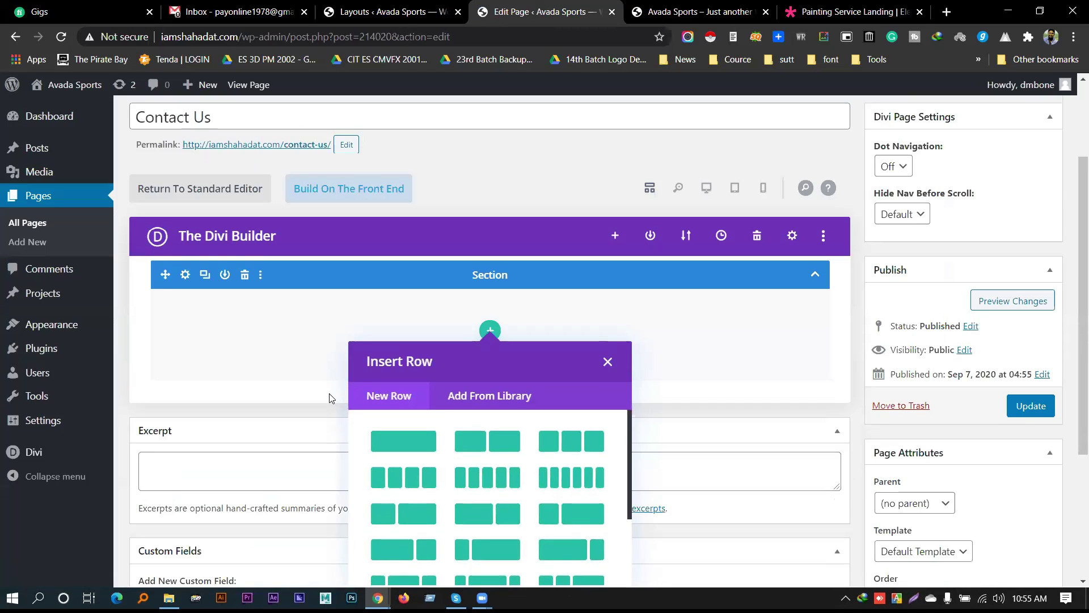
{"action": "left_click", "coordinate": [606, 361]}
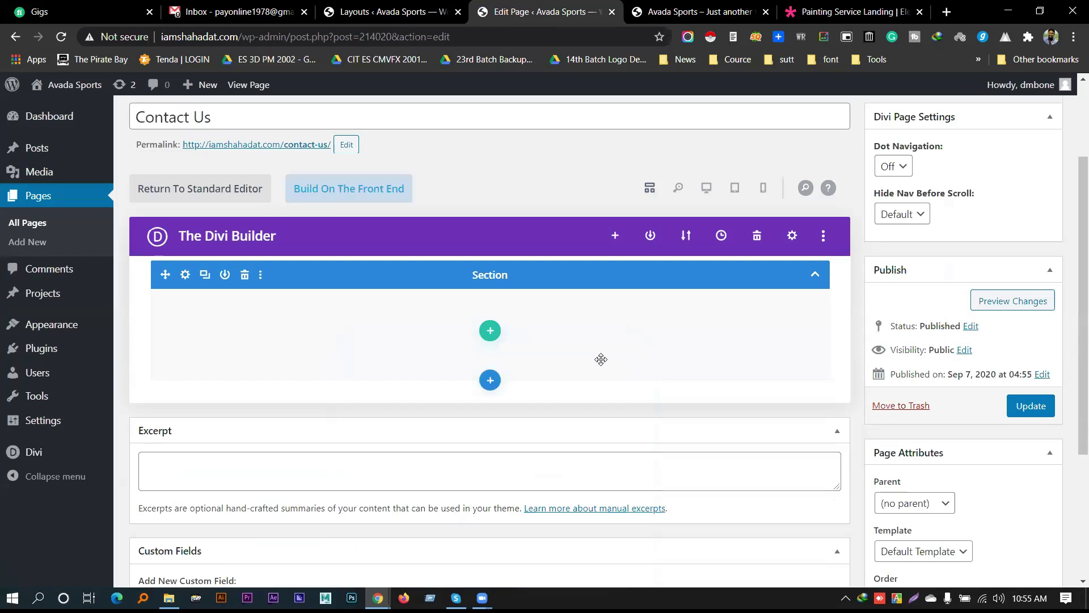
{"action": "left_click", "coordinate": [335, 192]}
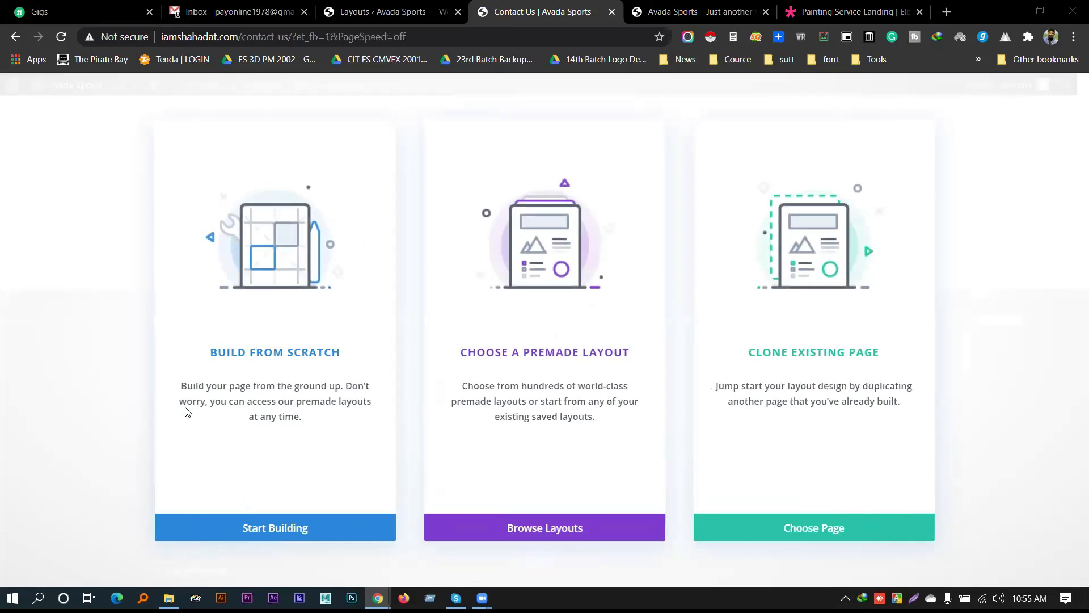
{"action": "left_click", "coordinate": [252, 529]}
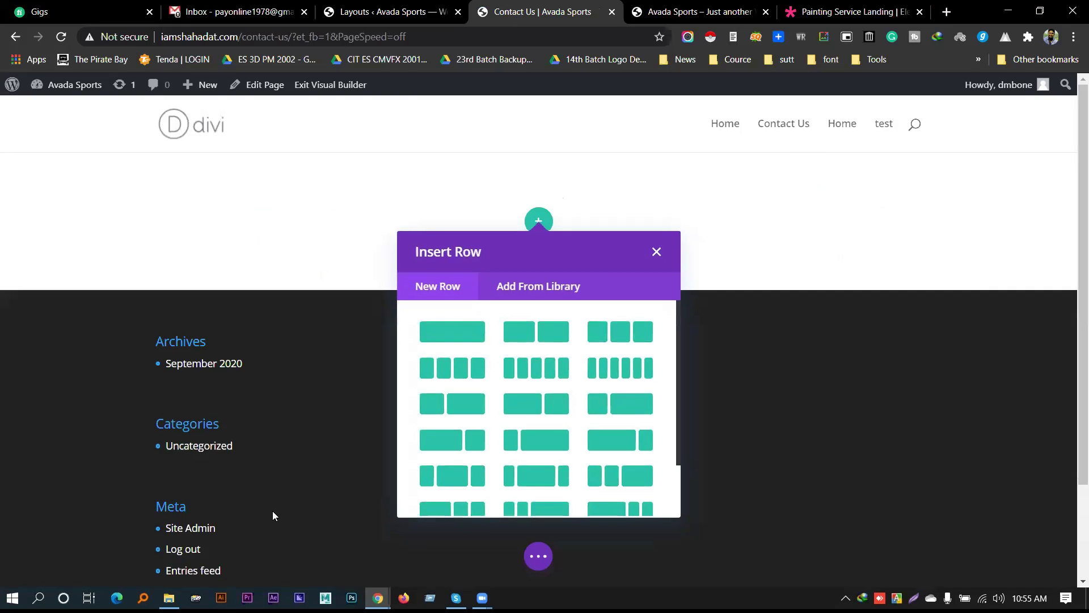
{"action": "left_click", "coordinate": [657, 253]}
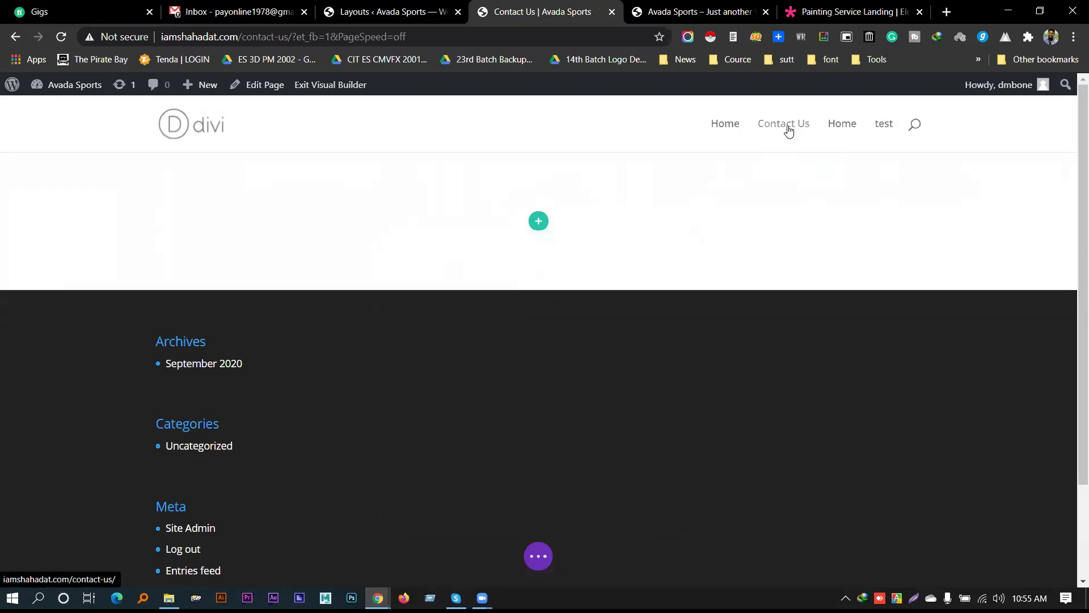
Expand the page-level builder options and open Load From Library
{"action": "mouse_move", "coordinate": [606, 198]}
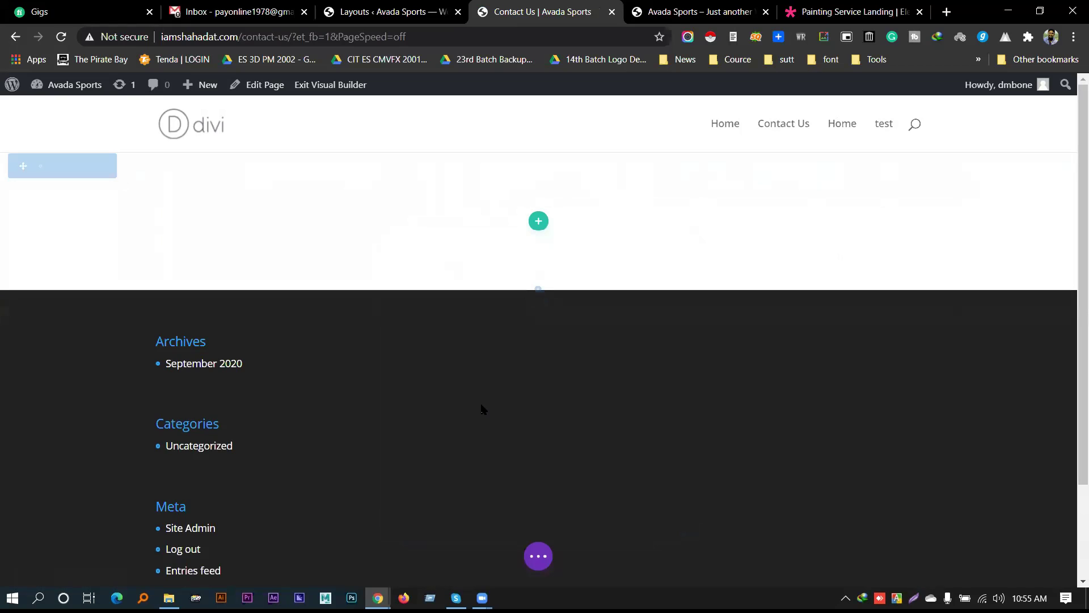
{"action": "left_click", "coordinate": [539, 556]}
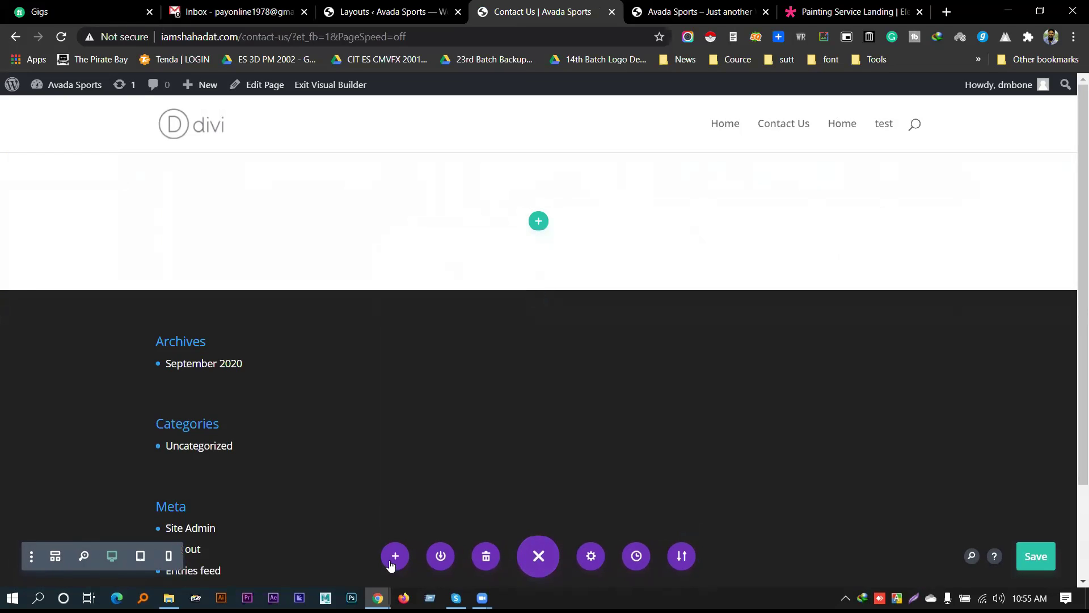
{"action": "left_click", "coordinate": [395, 556]}
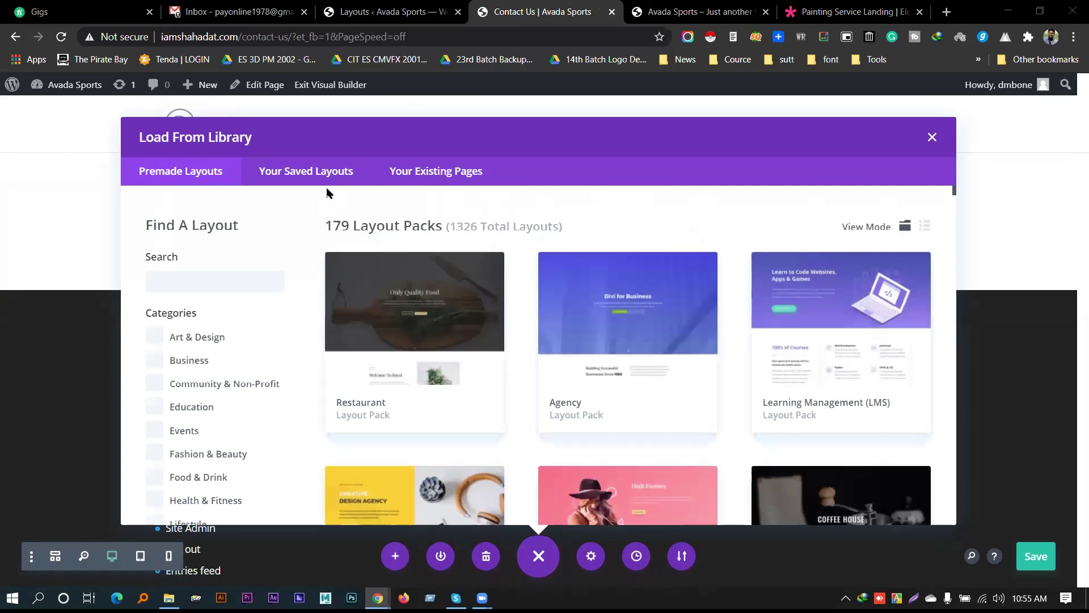
Load the saved Law Firm Contact Page layout from Your Saved Layouts onto Contact Us
{"action": "left_click", "coordinate": [300, 176]}
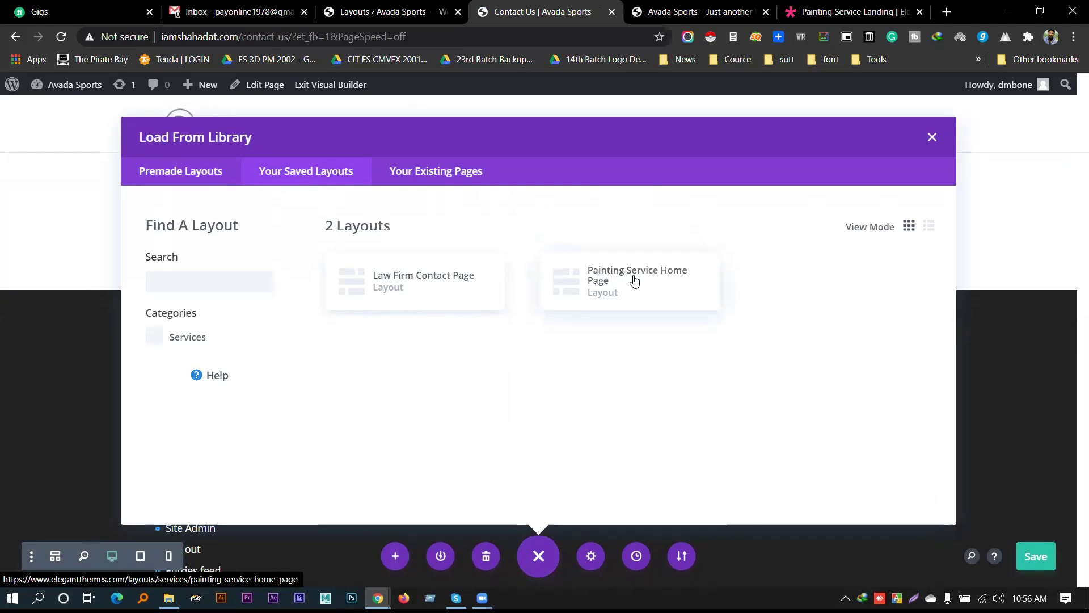
{"action": "left_click", "coordinate": [405, 278]}
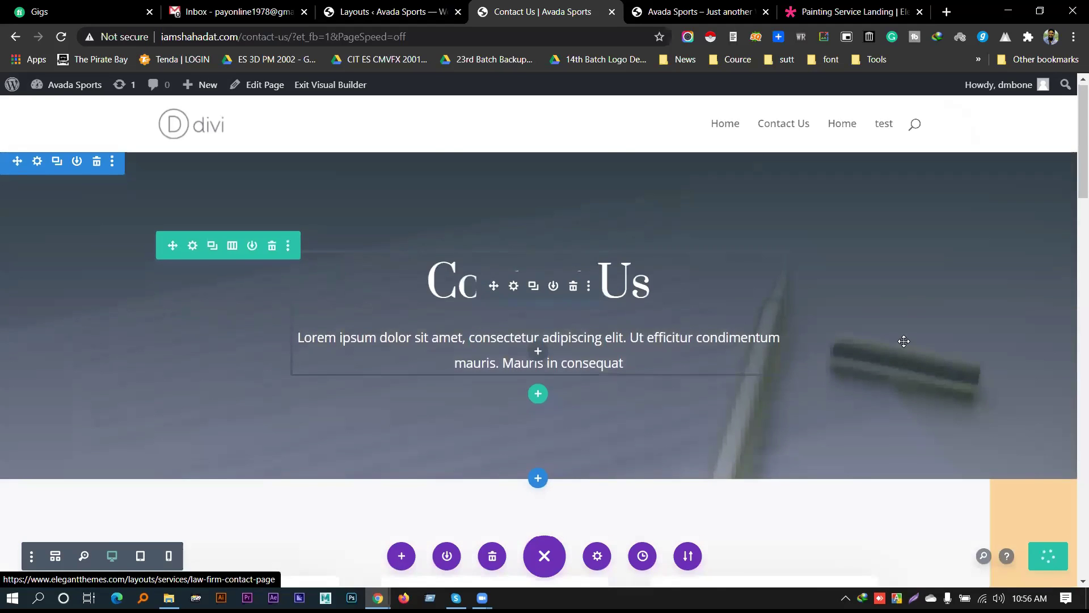
Scroll through the Law Firm layout now loaded on the Contact Us page
{"action": "scroll", "coordinate": [903, 341], "scroll_direction": "down", "scroll_amount": 3}
{"action": "scroll", "coordinate": [888, 328], "scroll_direction": "up", "scroll_amount": 3}
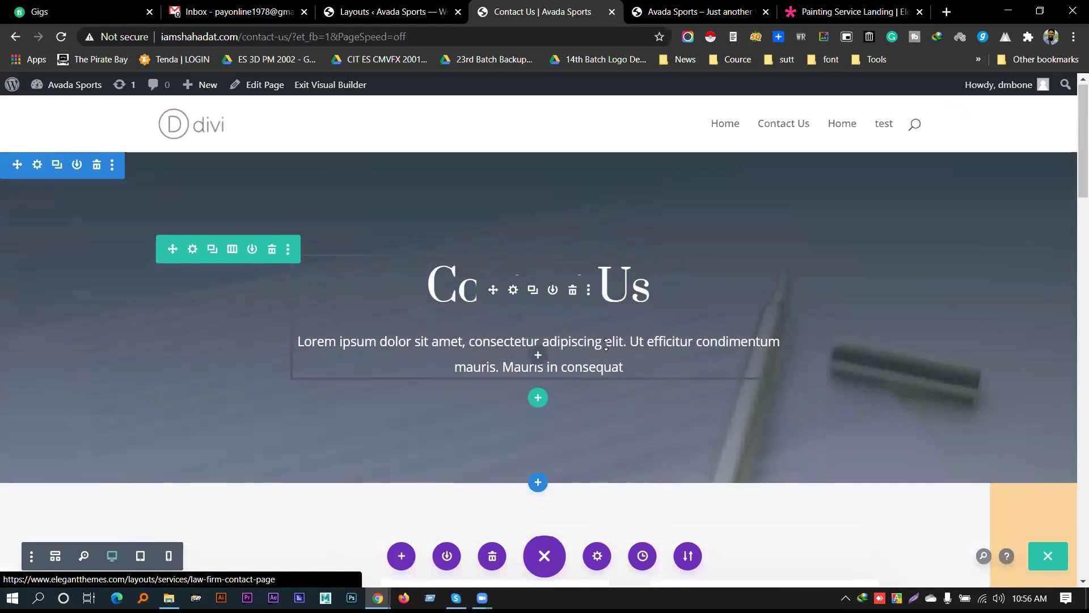
{"action": "scroll", "coordinate": [801, 277], "scroll_direction": "down", "scroll_amount": 6}
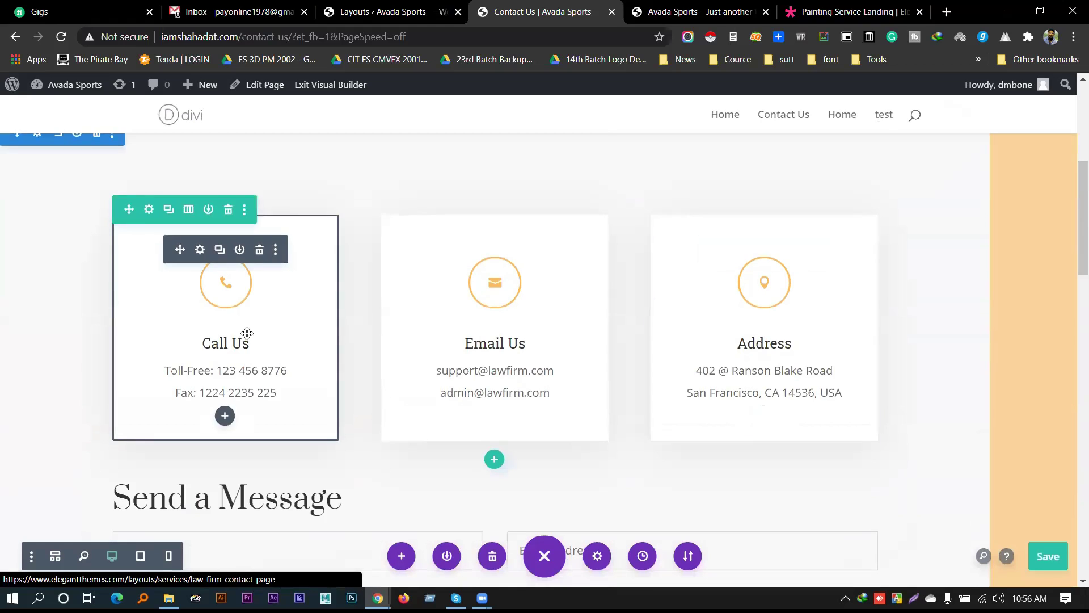
{"action": "scroll", "coordinate": [247, 333], "scroll_direction": "down", "scroll_amount": 10}
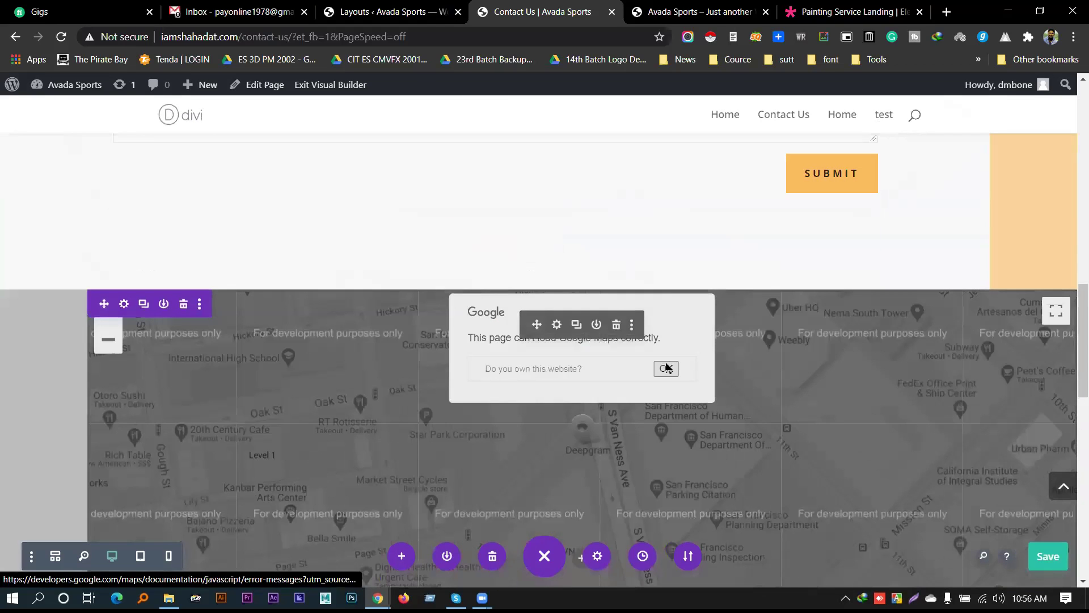
{"action": "scroll", "coordinate": [668, 368], "scroll_direction": "down", "scroll_amount": 3}
{"action": "scroll", "coordinate": [668, 347], "scroll_direction": "up", "scroll_amount": 2}
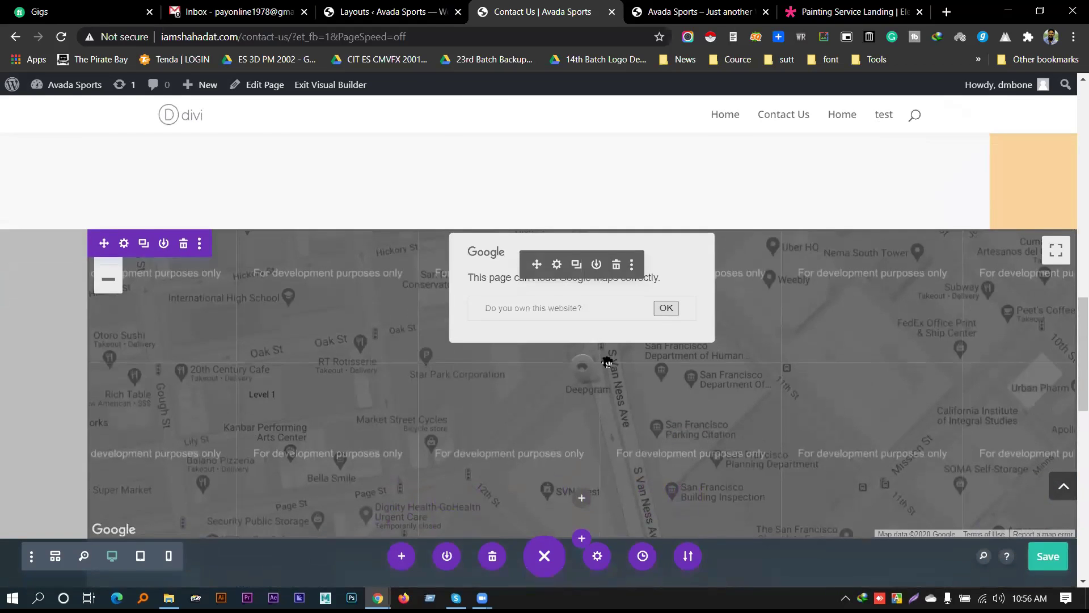
{"action": "scroll", "coordinate": [606, 362], "scroll_direction": "down", "scroll_amount": 12}
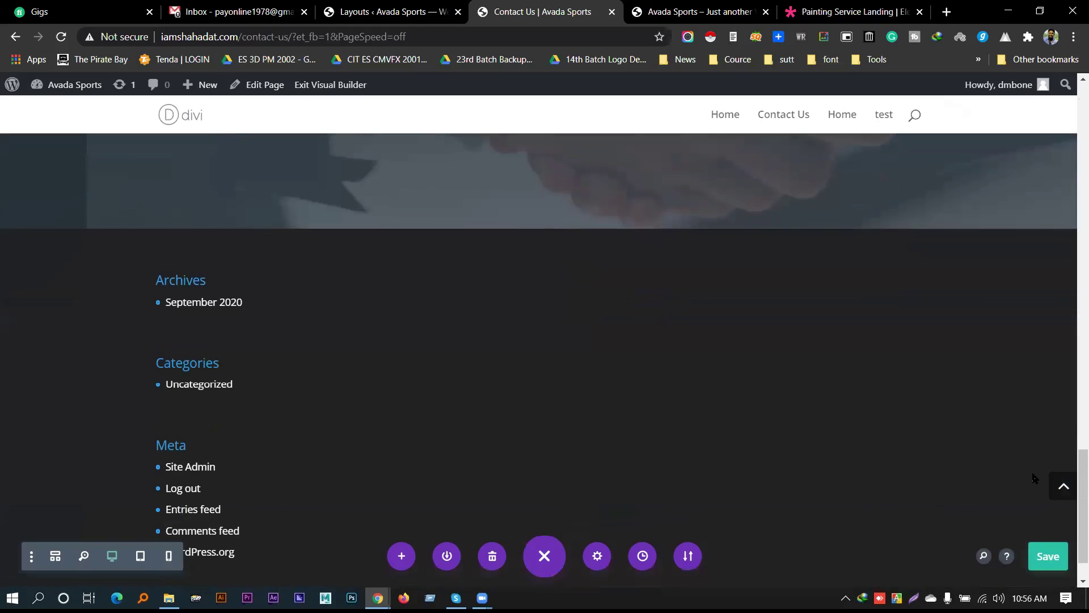
{"action": "scroll", "coordinate": [671, 372], "scroll_direction": "up", "scroll_amount": 8}
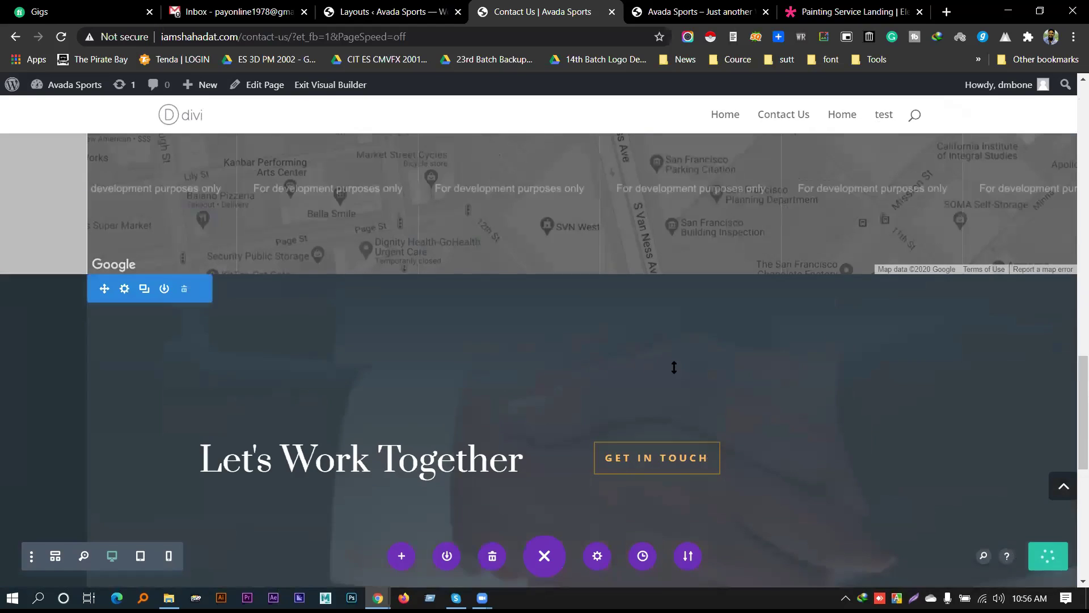
Save the Painting Service page changes in the Divi builder
{"action": "key", "text": "ctrl+Tab"}
{"action": "left_click", "coordinate": [1049, 557]}
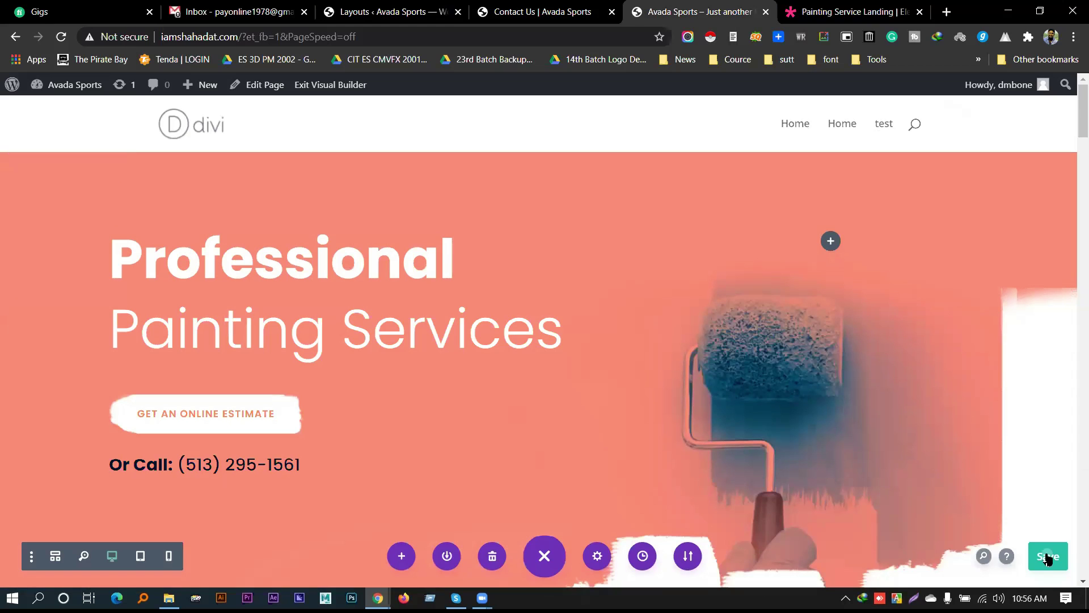
{"action": "left_click", "coordinate": [576, 11]}
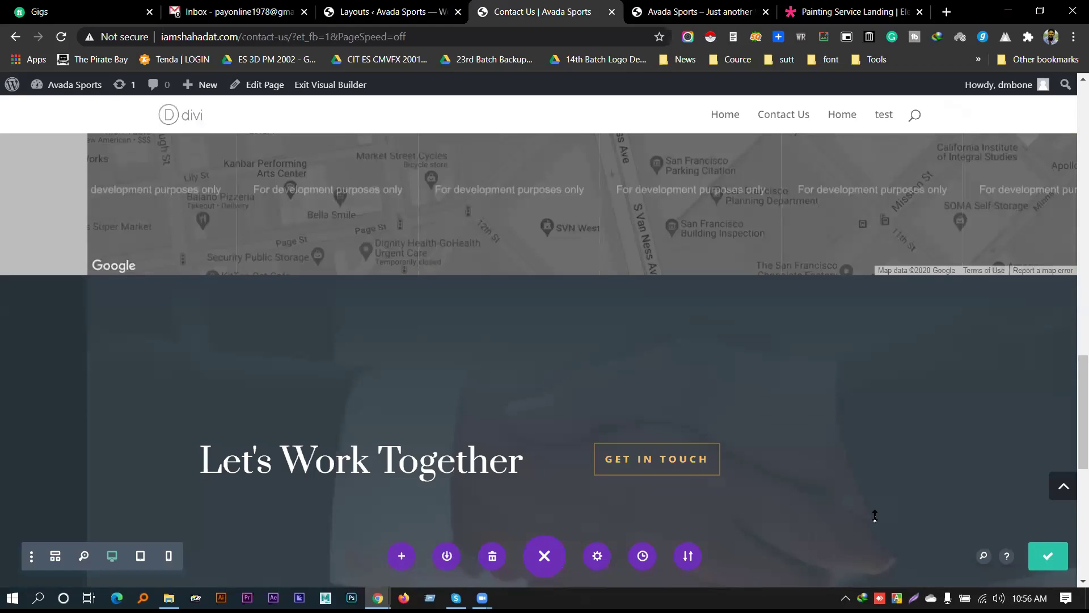
{"action": "key", "text": "ctrl+Tab"}
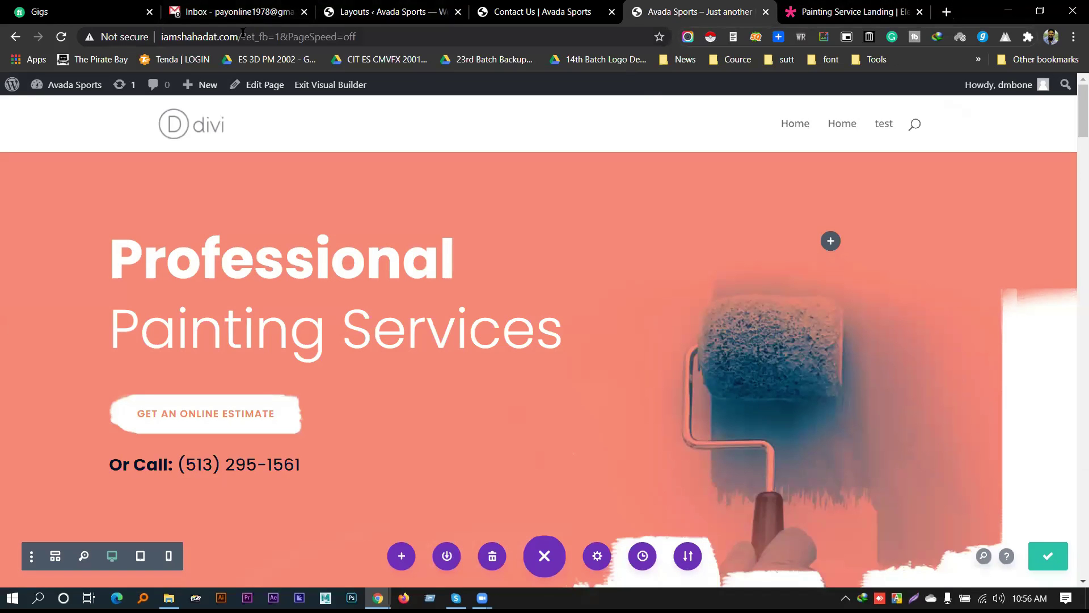
Open the live site's home page in a new tab from the copied URL
{"action": "key", "text": "ctrl+t"}
{"action": "type", "text": "http://iamshahadat.com/"}
{"action": "key", "text": "Return"}
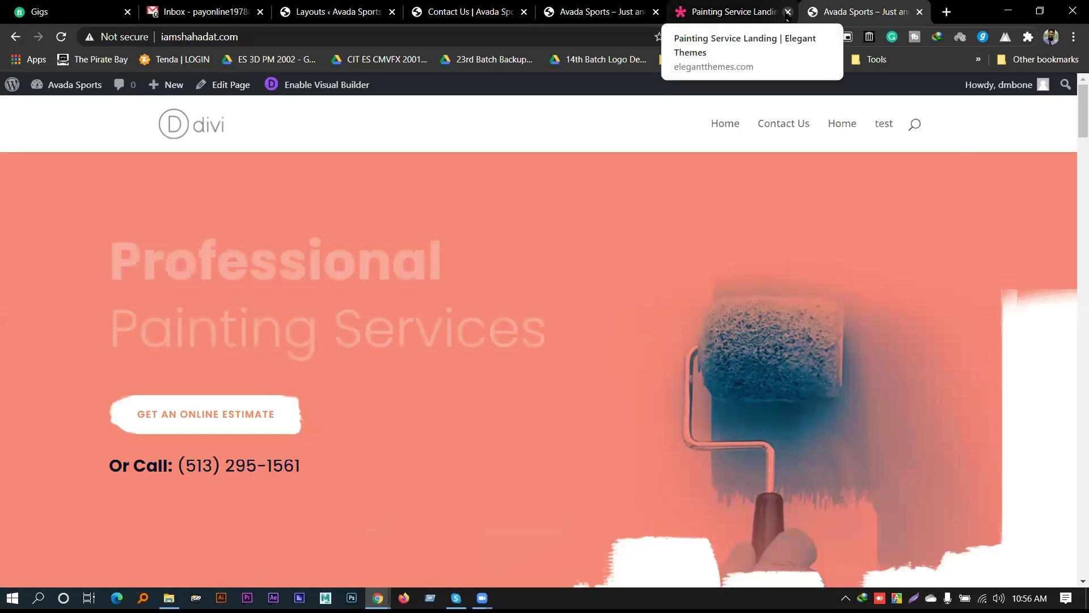
Close the Painting Service demo tab and open the live Contact Us page to scroll through it
{"action": "left_click", "coordinate": [788, 11]}
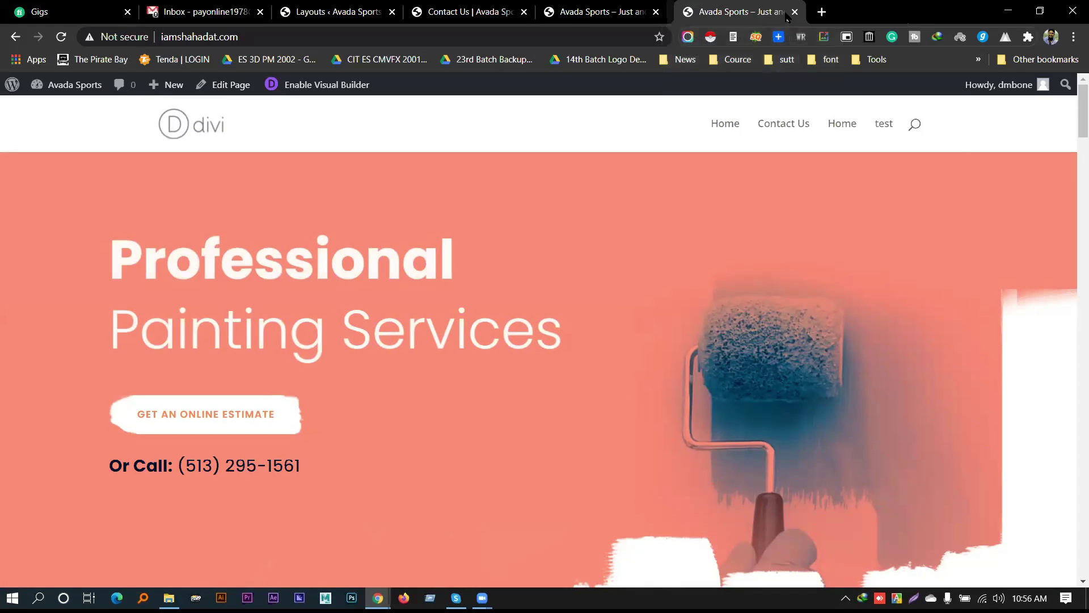
{"action": "scroll", "coordinate": [567, 227], "scroll_direction": "down", "scroll_amount": 15}
{"action": "scroll", "coordinate": [588, 271], "scroll_direction": "up", "scroll_amount": 15}
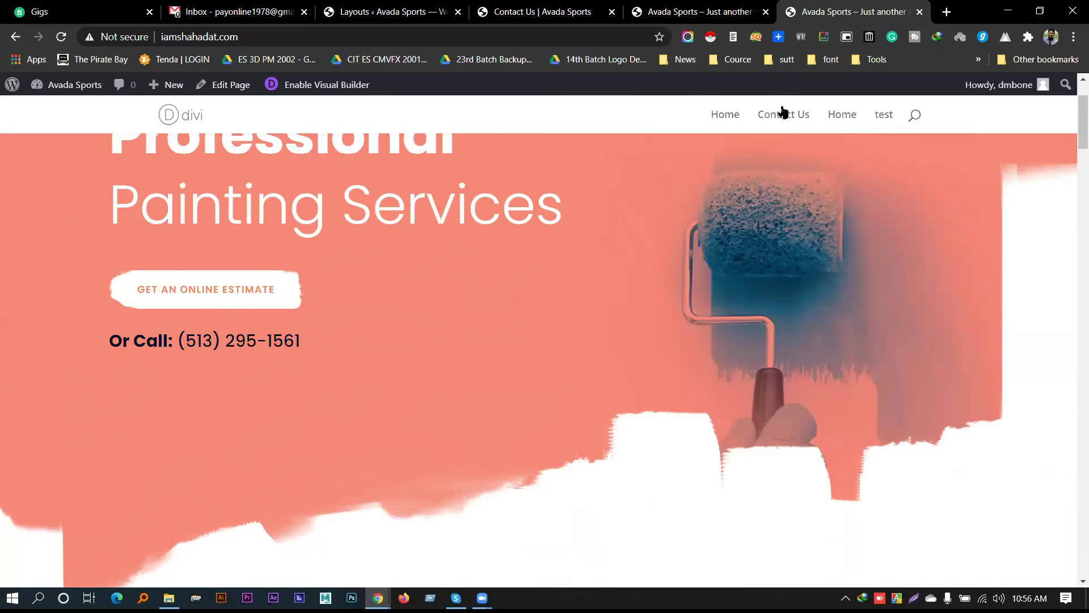
{"action": "left_click", "coordinate": [782, 114]}
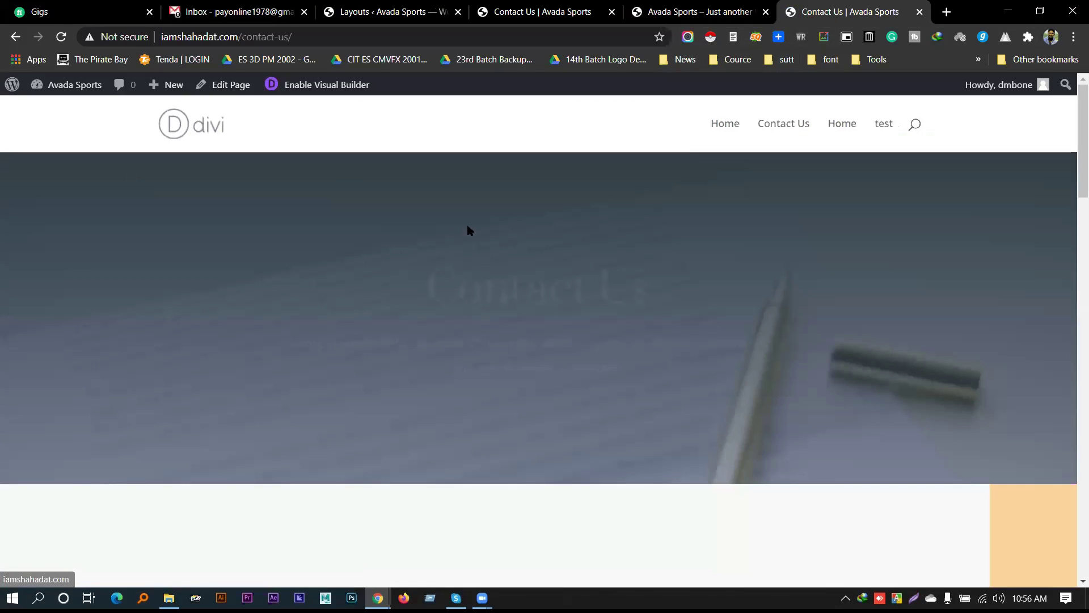
{"action": "scroll", "coordinate": [590, 281], "scroll_direction": "down", "scroll_amount": 3}
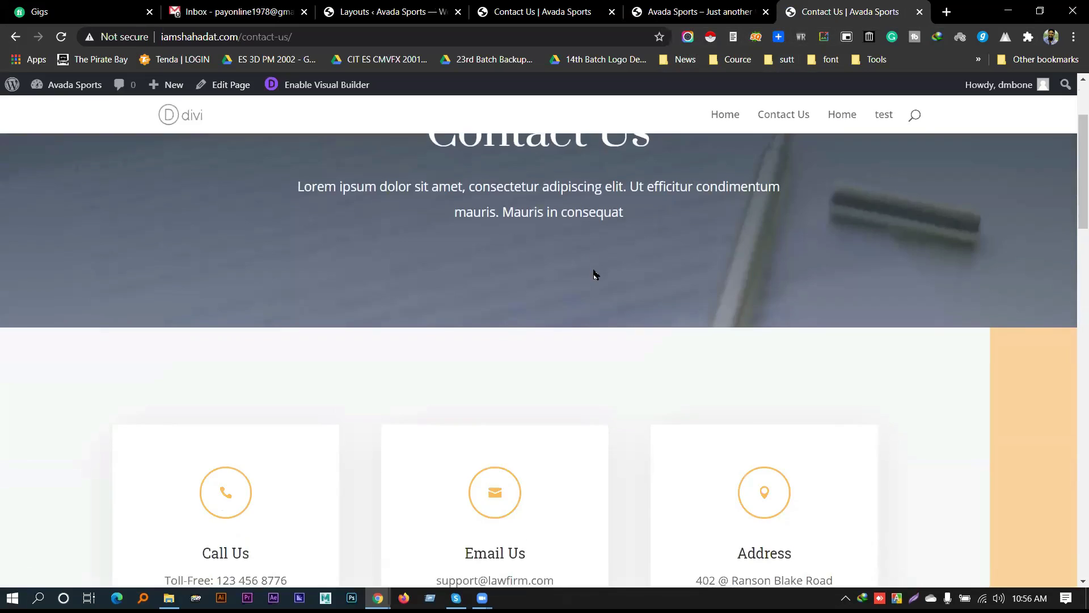
{"action": "scroll", "coordinate": [594, 274], "scroll_direction": "down", "scroll_amount": 8}
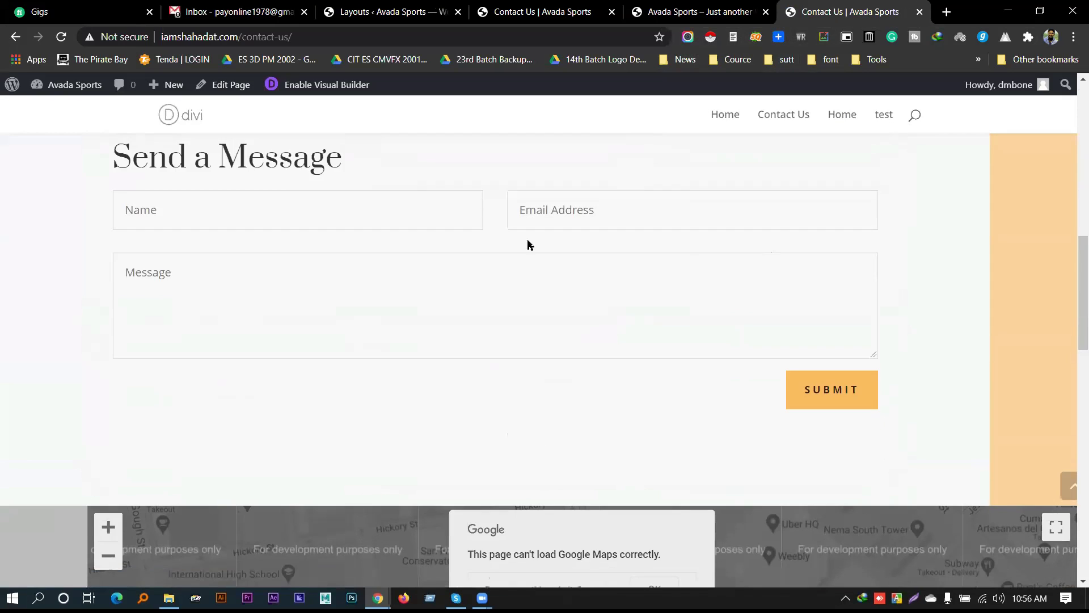
{"action": "scroll", "coordinate": [529, 261], "scroll_direction": "down", "scroll_amount": 10}
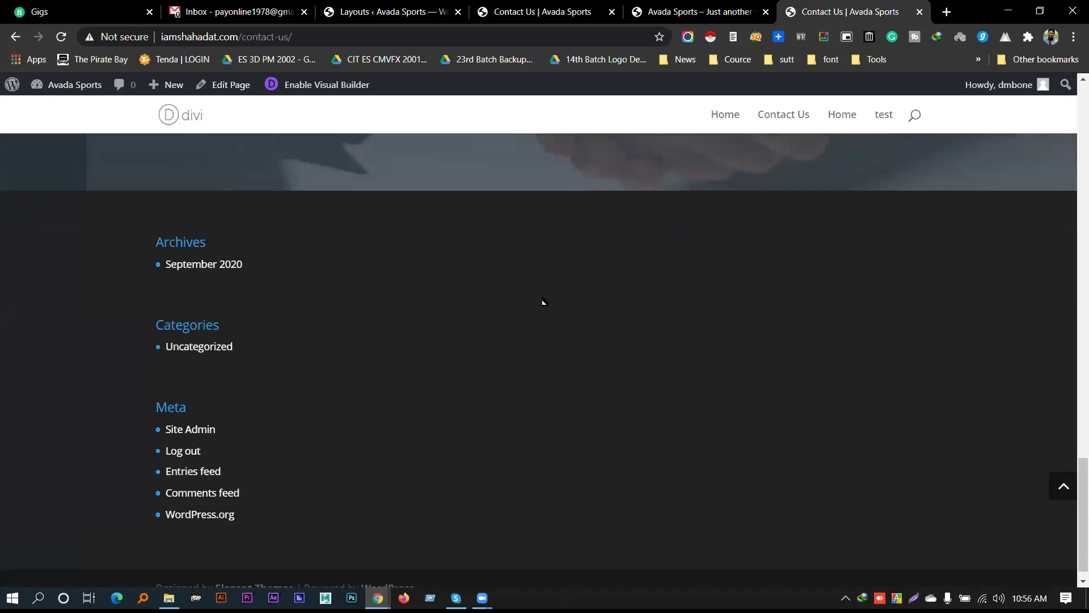
{"action": "scroll", "coordinate": [542, 301], "scroll_direction": "up", "scroll_amount": 15}
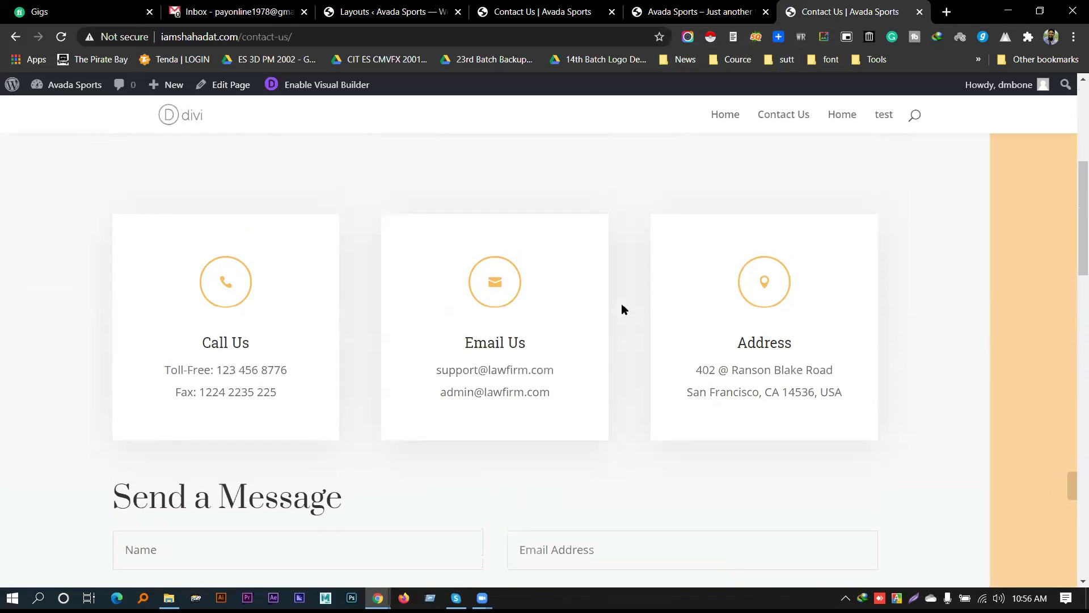
{"action": "scroll", "coordinate": [623, 307], "scroll_direction": "up", "scroll_amount": 6}
Check the Contact Us heading and Call Us details, then return to the Contact Us builder tab
{"action": "left_click_drag", "start_coordinate": [489, 275], "coordinate": [530, 261]}
{"action": "left_click", "coordinate": [562, 274]}
{"action": "scroll", "coordinate": [562, 275], "scroll_direction": "down", "scroll_amount": 6}
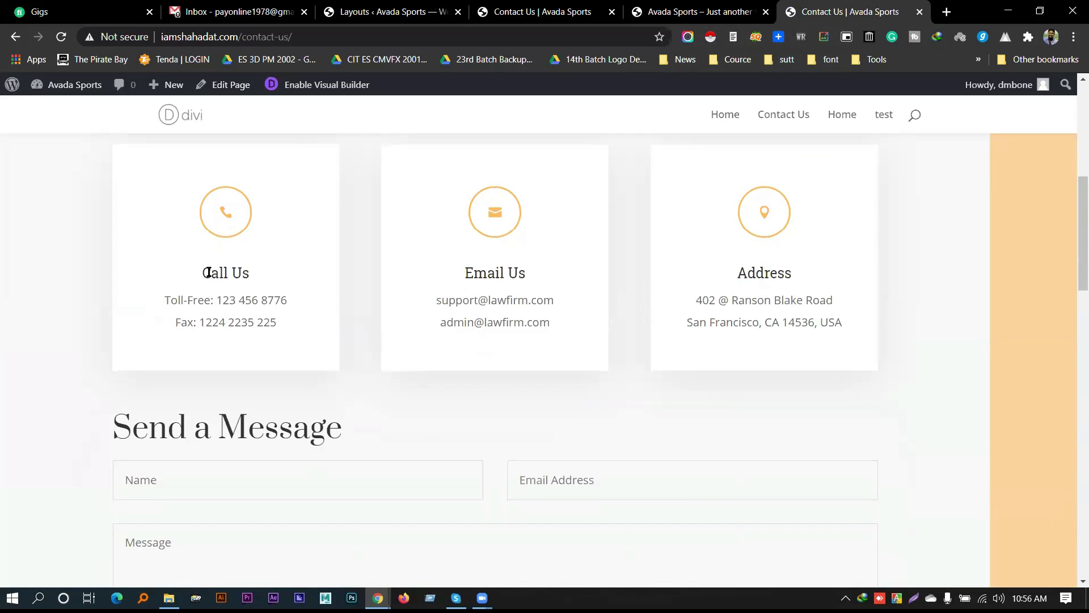
{"action": "left_click_drag", "start_coordinate": [204, 273], "coordinate": [277, 323]}
{"action": "left_click", "coordinate": [479, 282]}
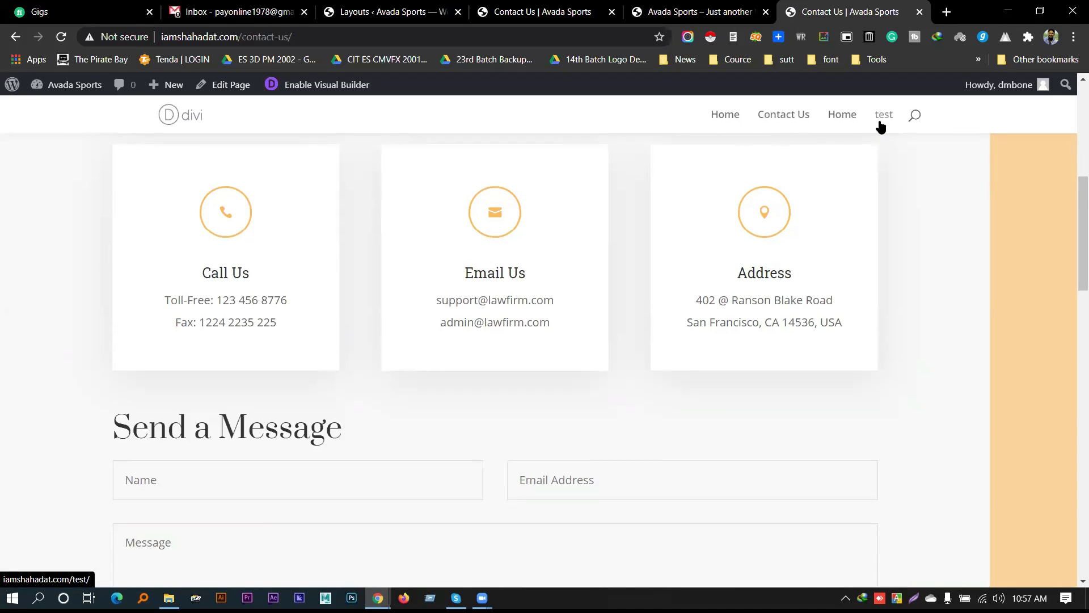
{"action": "scroll", "coordinate": [674, 304], "scroll_direction": "down", "scroll_amount": 16}
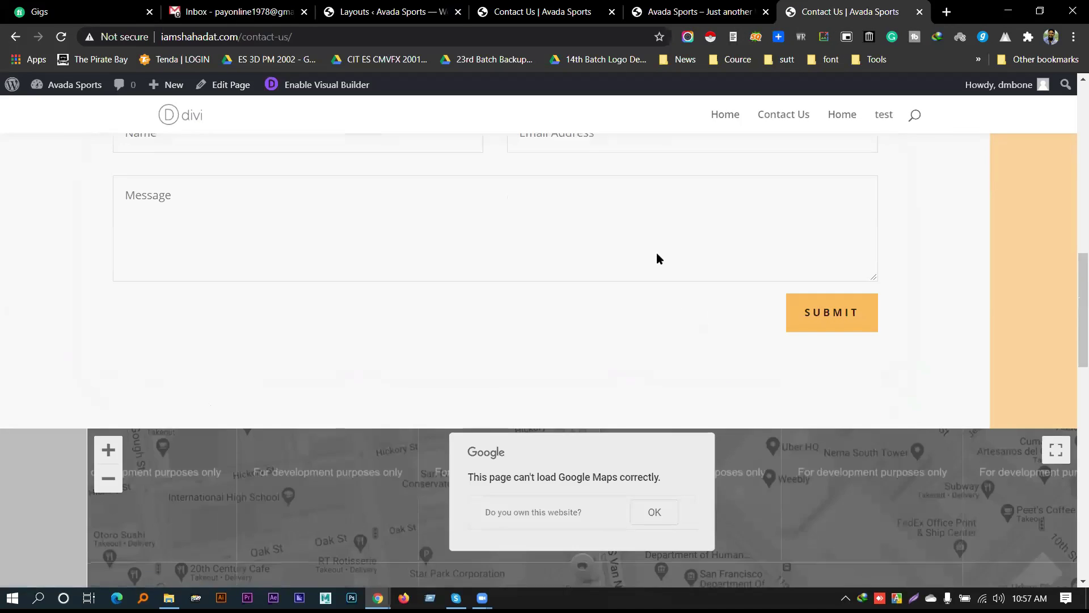
{"action": "scroll", "coordinate": [675, 336], "scroll_direction": "up", "scroll_amount": 6}
{"action": "scroll", "coordinate": [676, 335], "scroll_direction": "up", "scroll_amount": 8}
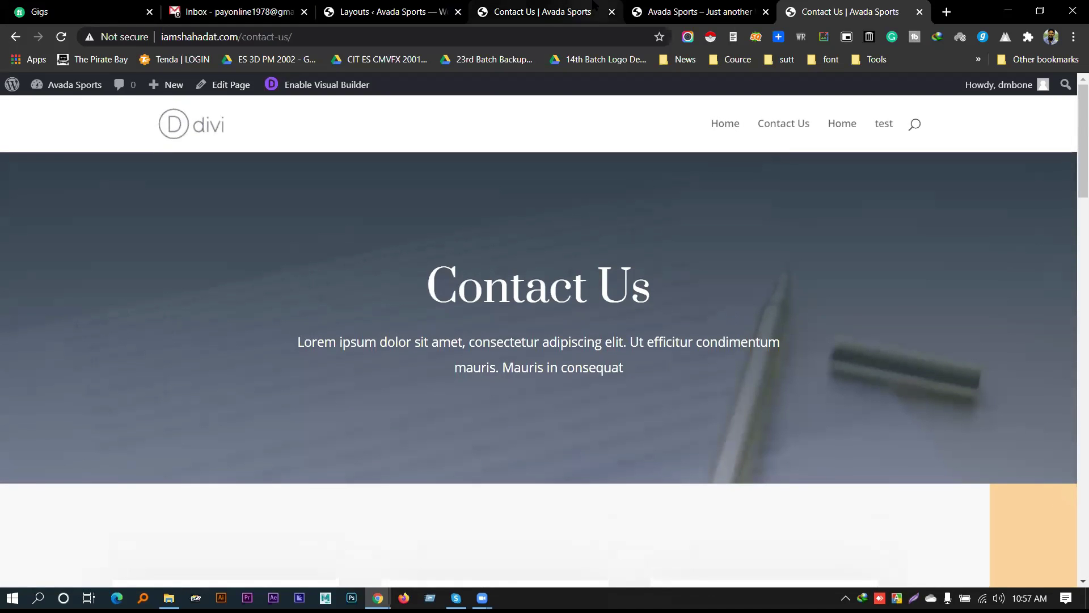
{"action": "left_click", "coordinate": [564, 10]}
{"action": "left_click", "coordinate": [379, 6]}
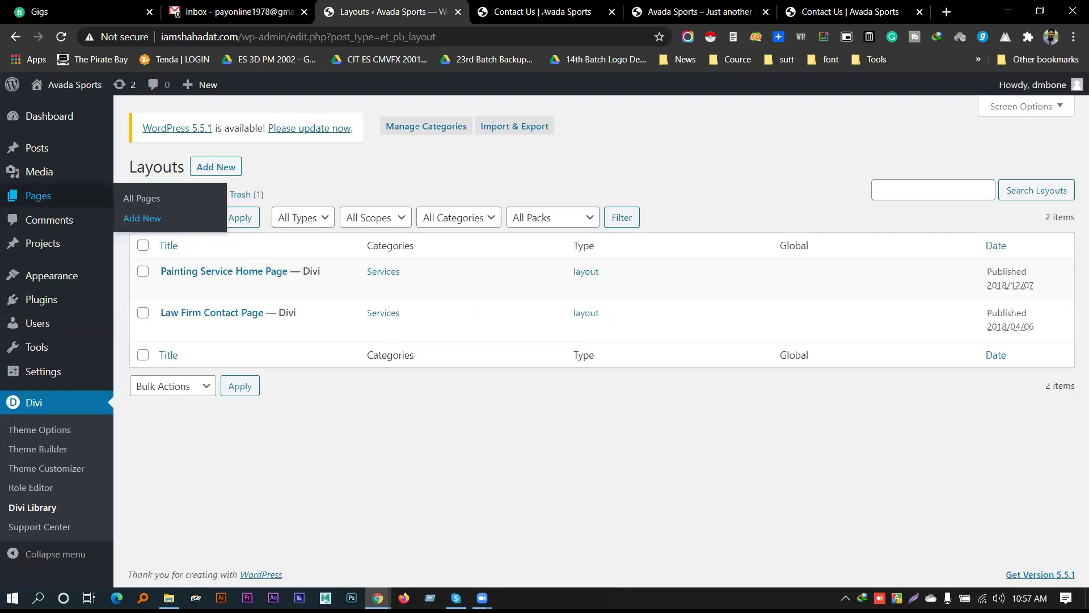
{"action": "left_click", "coordinate": [533, 12]}
Publish a new page titled 'About US' and switch it to the Divi Builder
{"action": "mouse_move", "coordinate": [206, 95]}
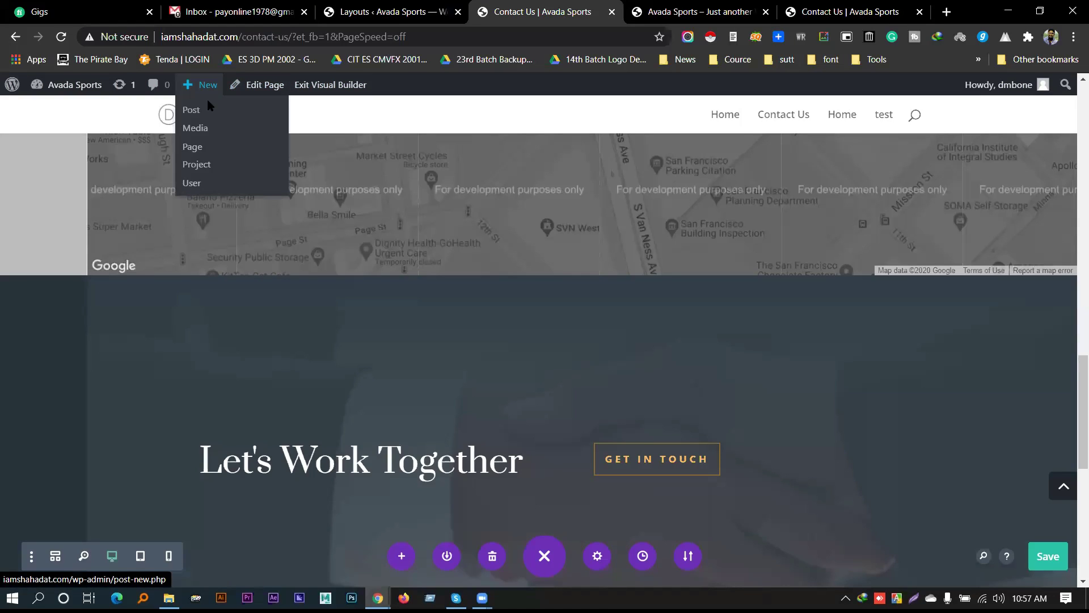
{"action": "left_click", "coordinate": [206, 150]}
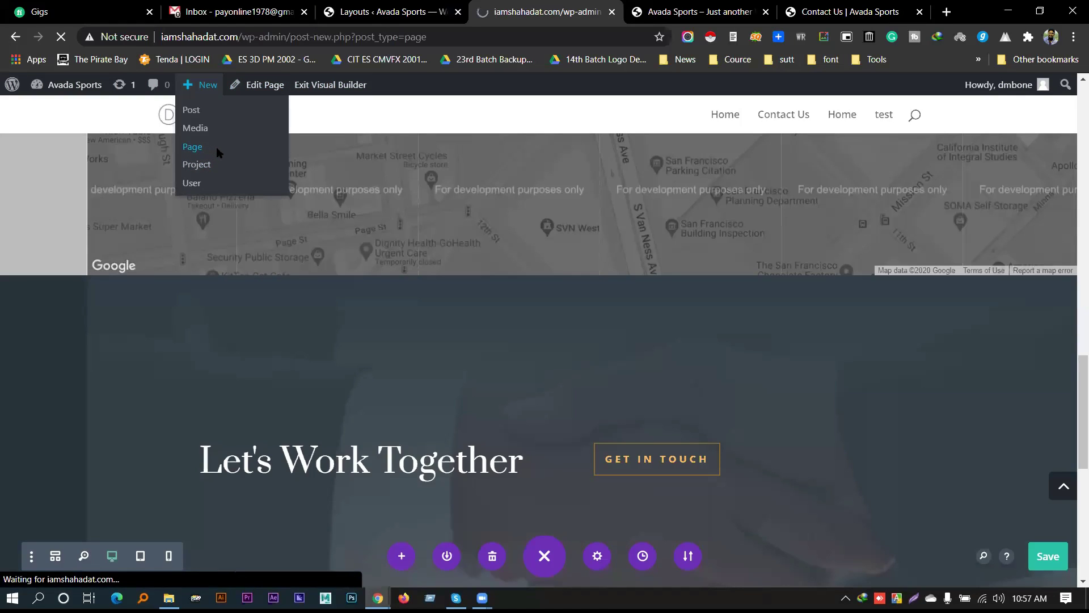
{"action": "type", "text": "About US"}
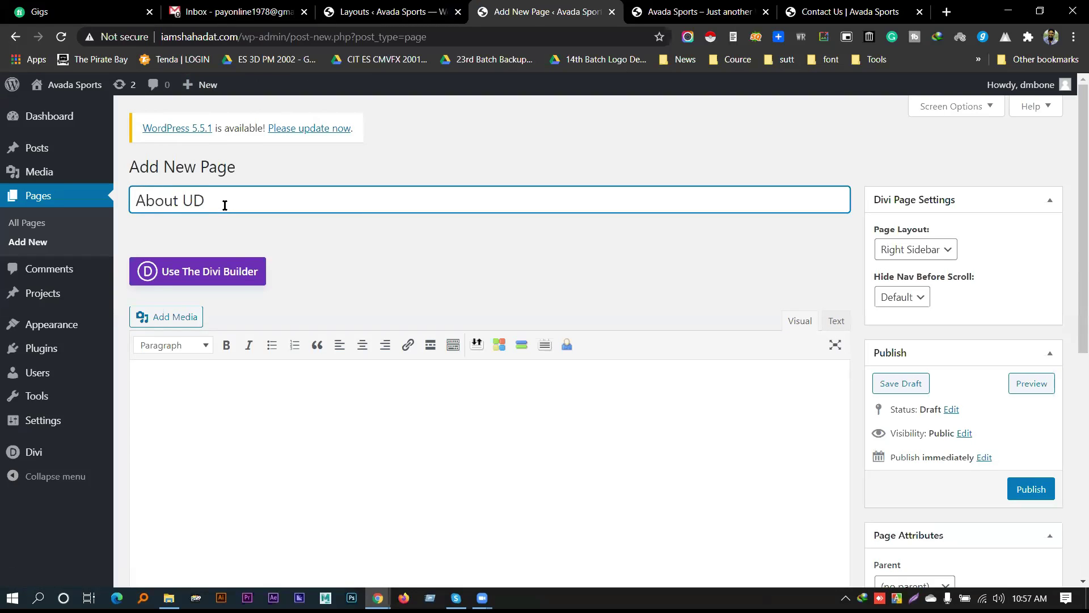
{"action": "left_click", "coordinate": [1030, 491]}
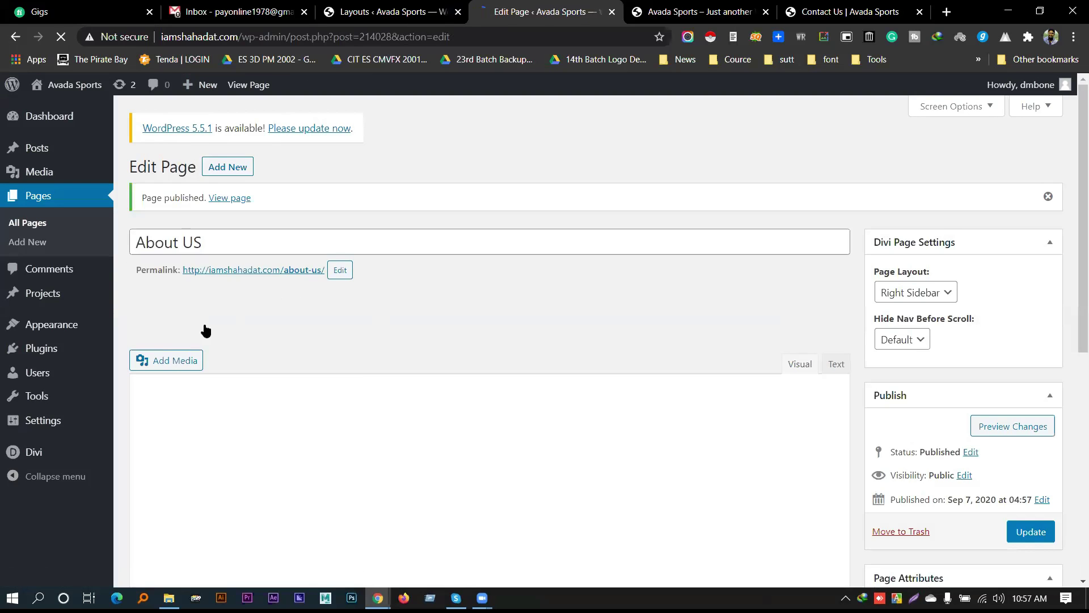
{"action": "left_click", "coordinate": [216, 320]}
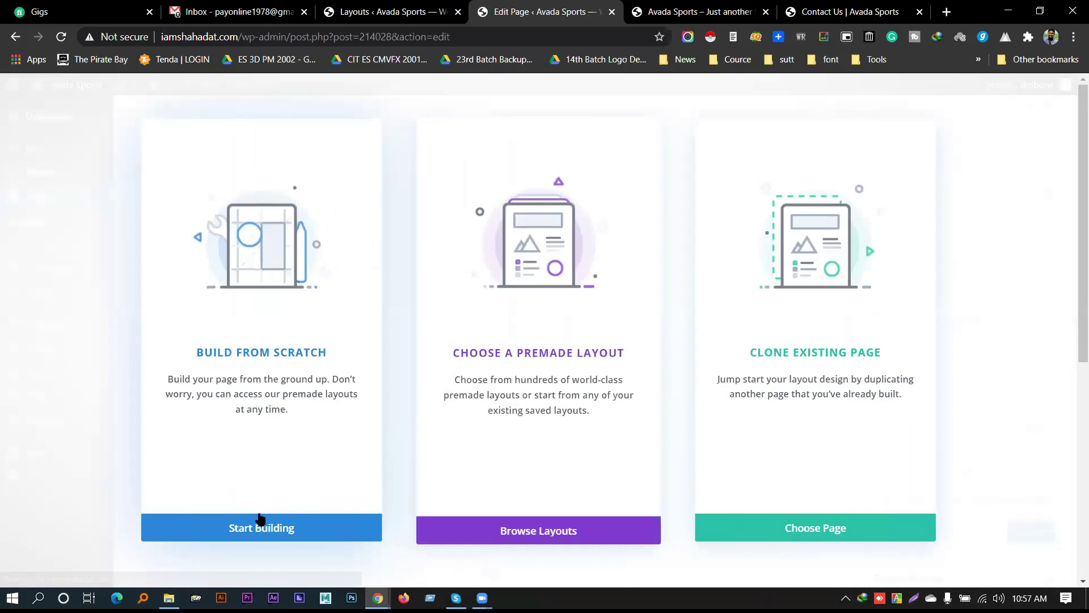
Open About US in the front-end builder from scratch and expand the page-wide builder actions
{"action": "left_click", "coordinate": [258, 525]}
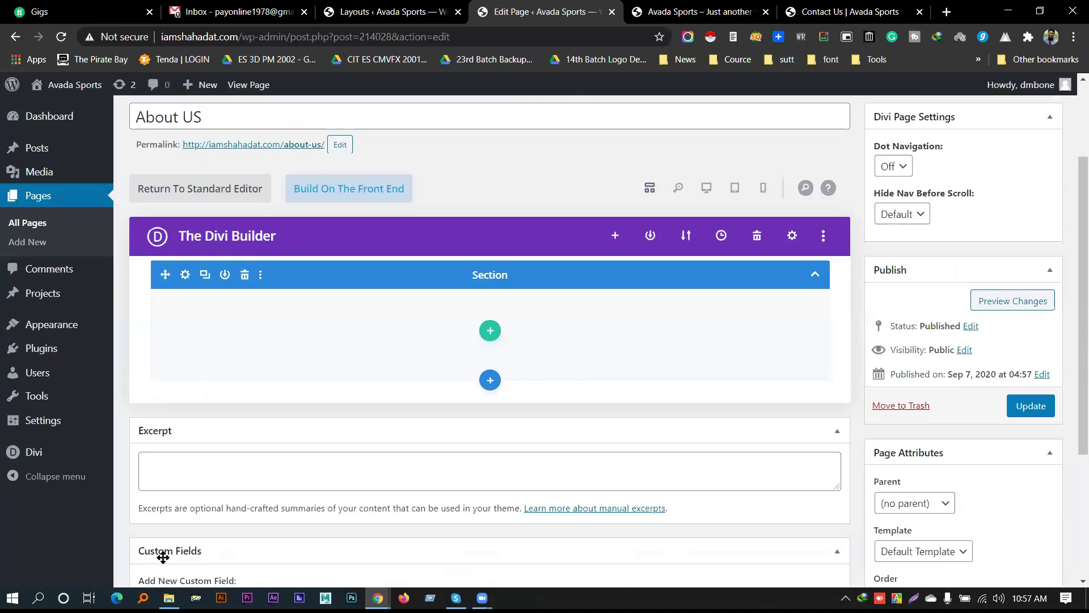
{"action": "left_click", "coordinate": [359, 189]}
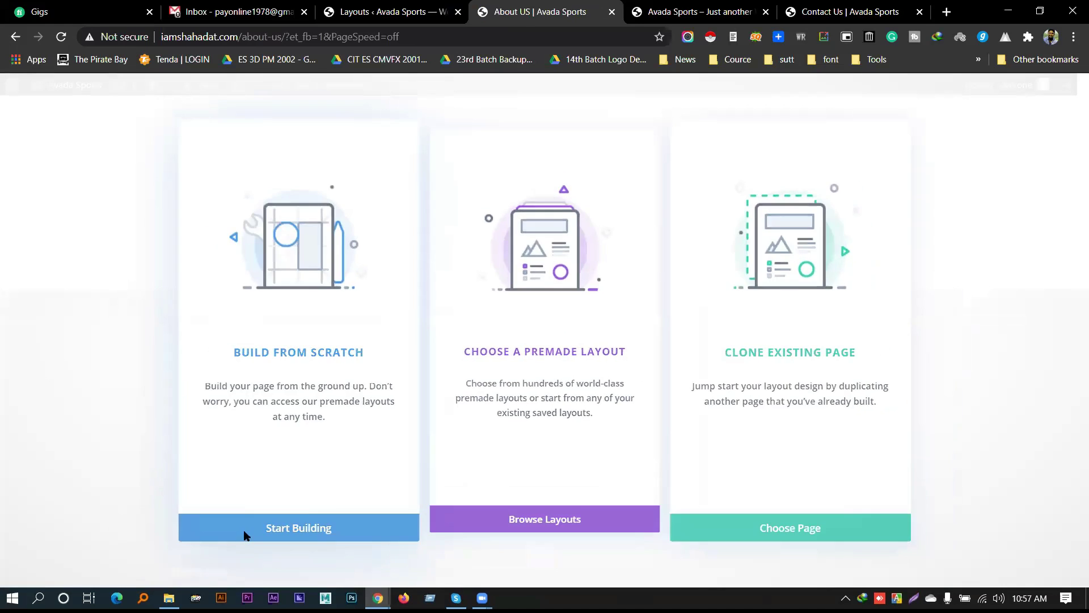
{"action": "left_click", "coordinate": [245, 536]}
{"action": "left_click", "coordinate": [657, 252]}
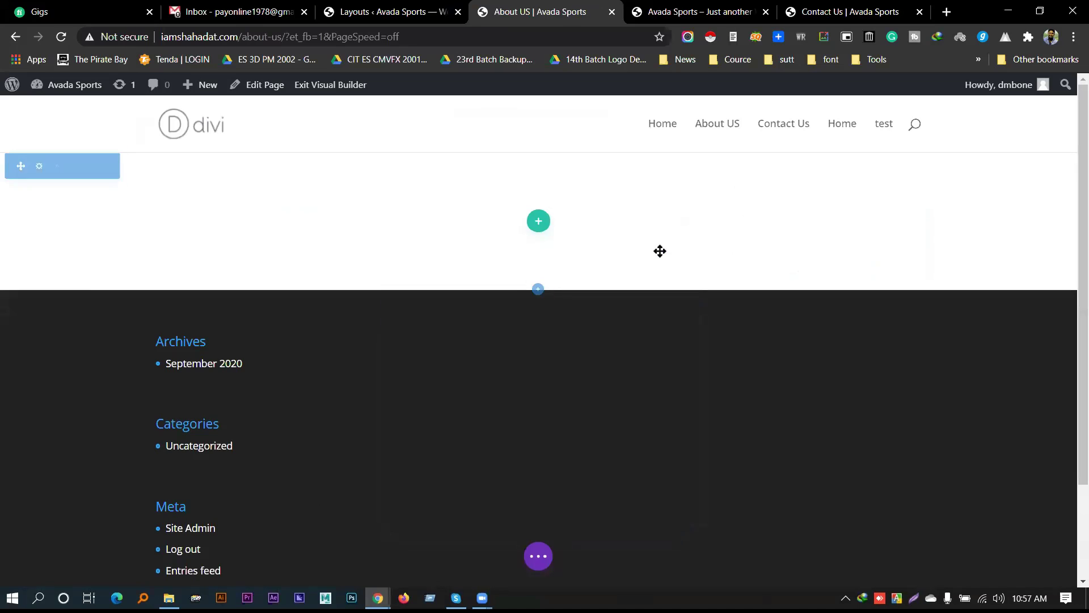
{"action": "scroll", "coordinate": [528, 509], "scroll_direction": "down", "scroll_amount": 3}
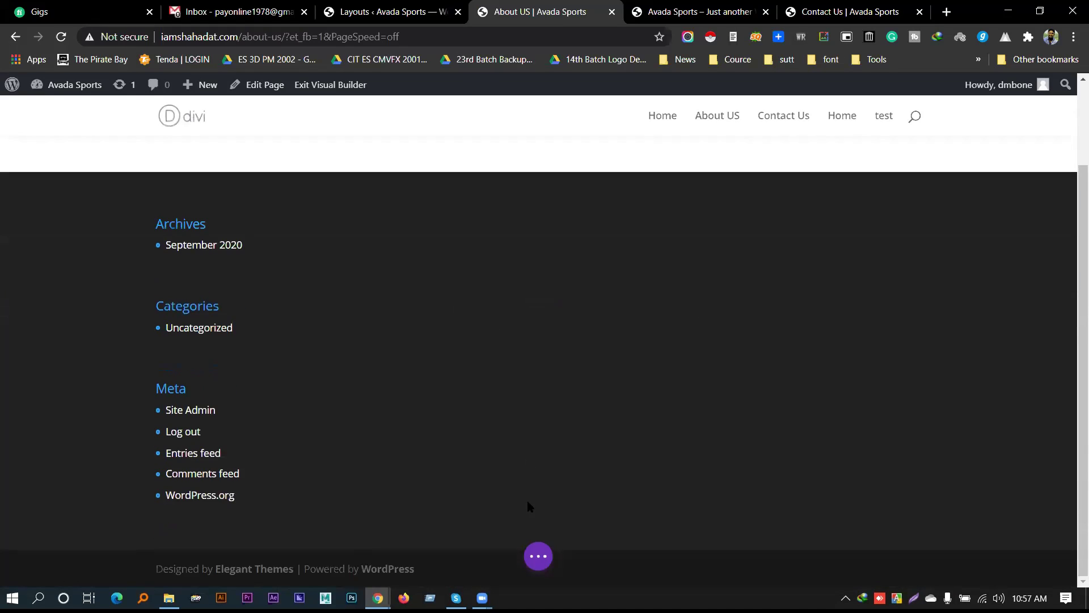
{"action": "scroll", "coordinate": [536, 554], "scroll_direction": "up", "scroll_amount": 3}
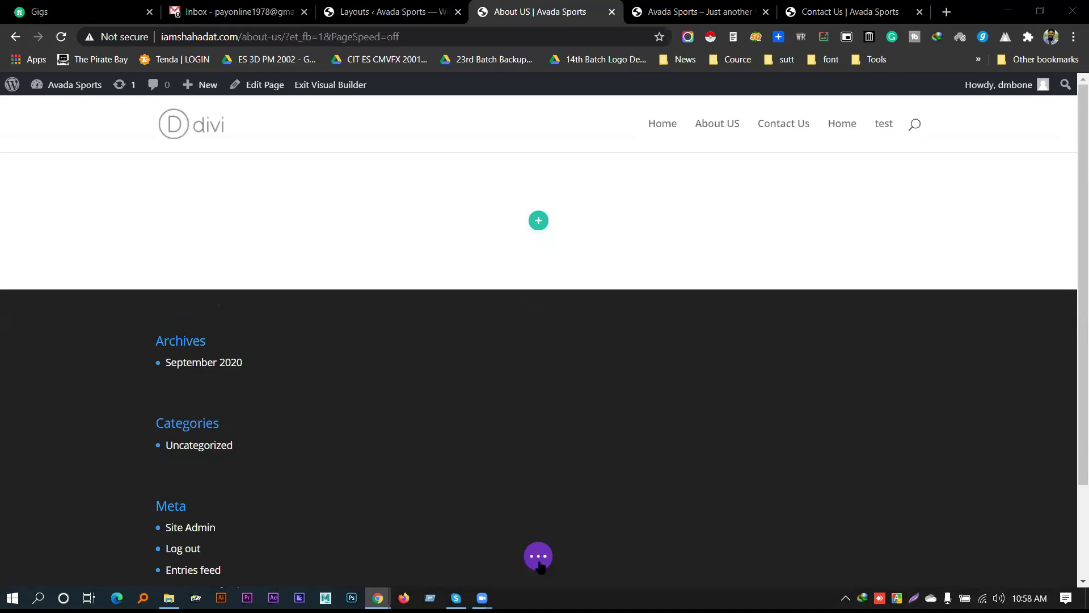
{"action": "left_click", "coordinate": [538, 559]}
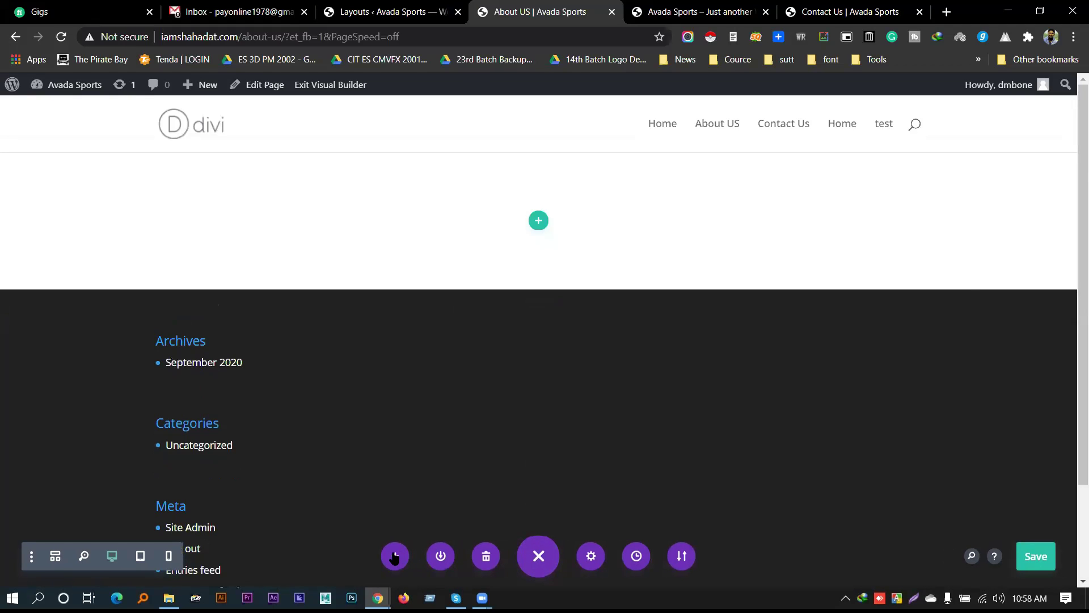
Open Load From Library and search the premade layouts for 'about us'
{"action": "left_click", "coordinate": [395, 556]}
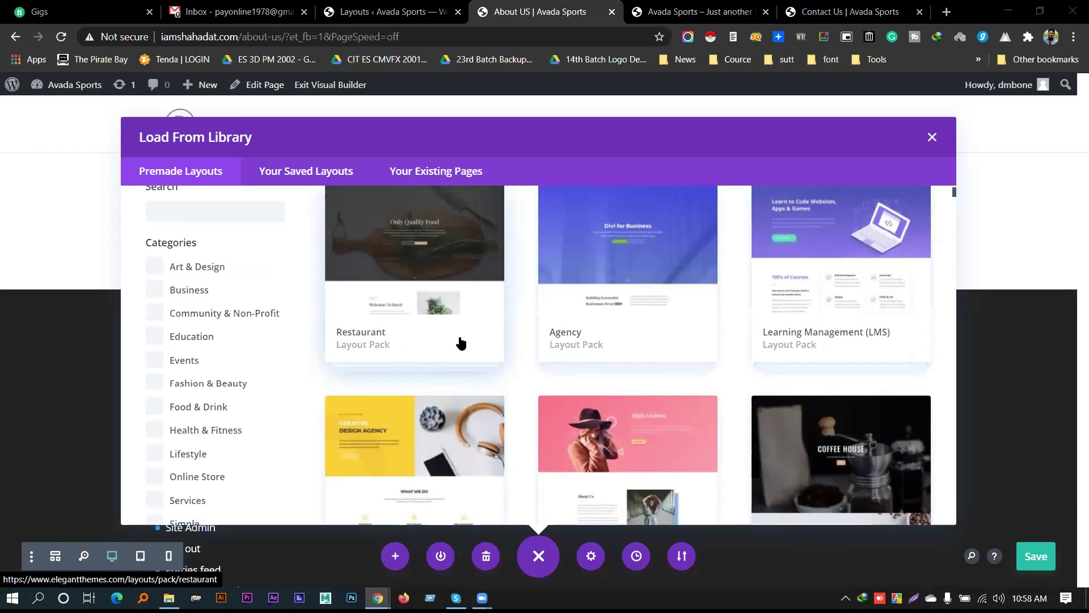
{"action": "scroll", "coordinate": [460, 340], "scroll_direction": "up", "scroll_amount": 2}
{"action": "scroll", "coordinate": [458, 335], "scroll_direction": "down", "scroll_amount": 5}
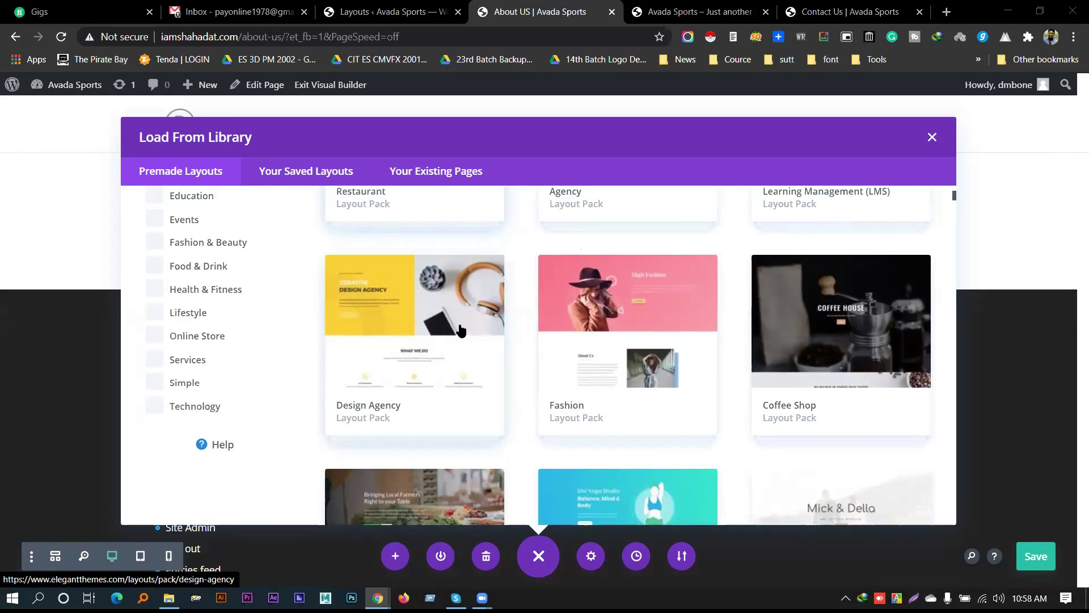
{"action": "scroll", "coordinate": [233, 267], "scroll_direction": "up", "scroll_amount": 5}
{"action": "left_click", "coordinate": [192, 283]}
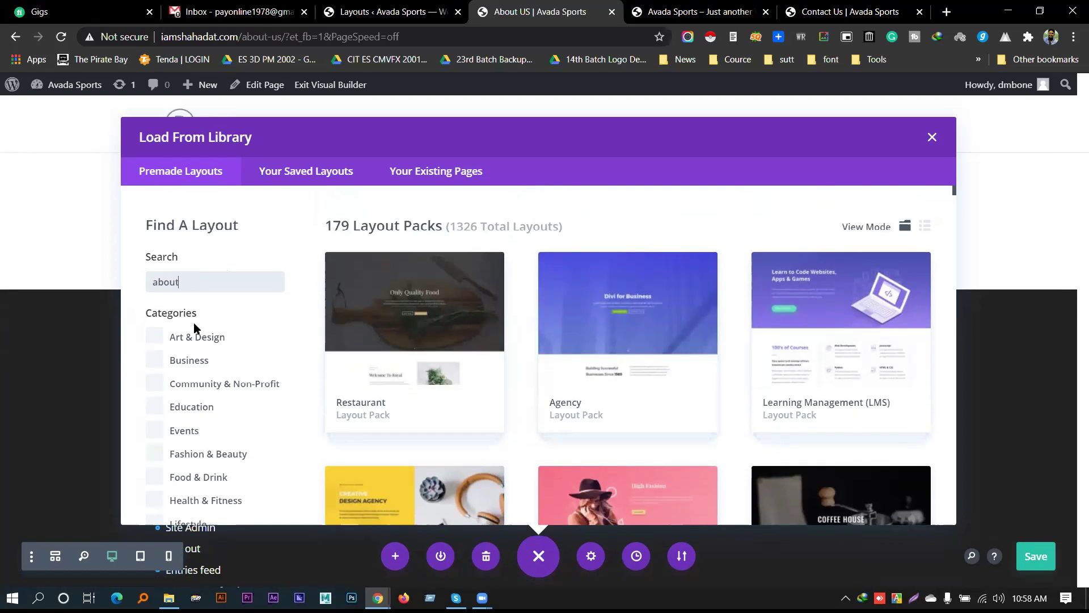
{"action": "type", "text": "about us"}
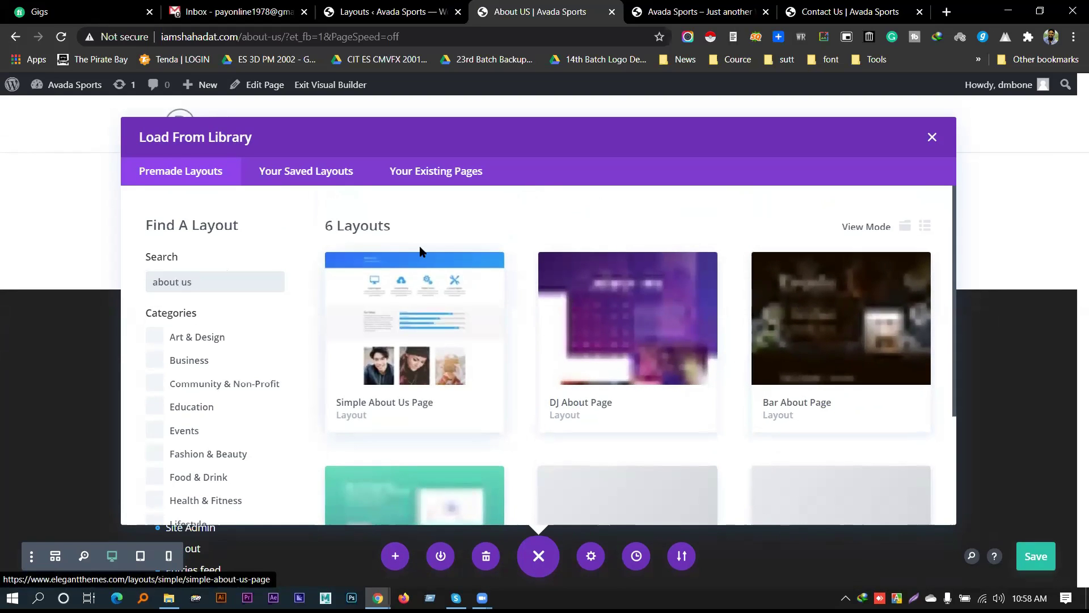
{"action": "scroll", "coordinate": [641, 327], "scroll_direction": "down", "scroll_amount": 1}
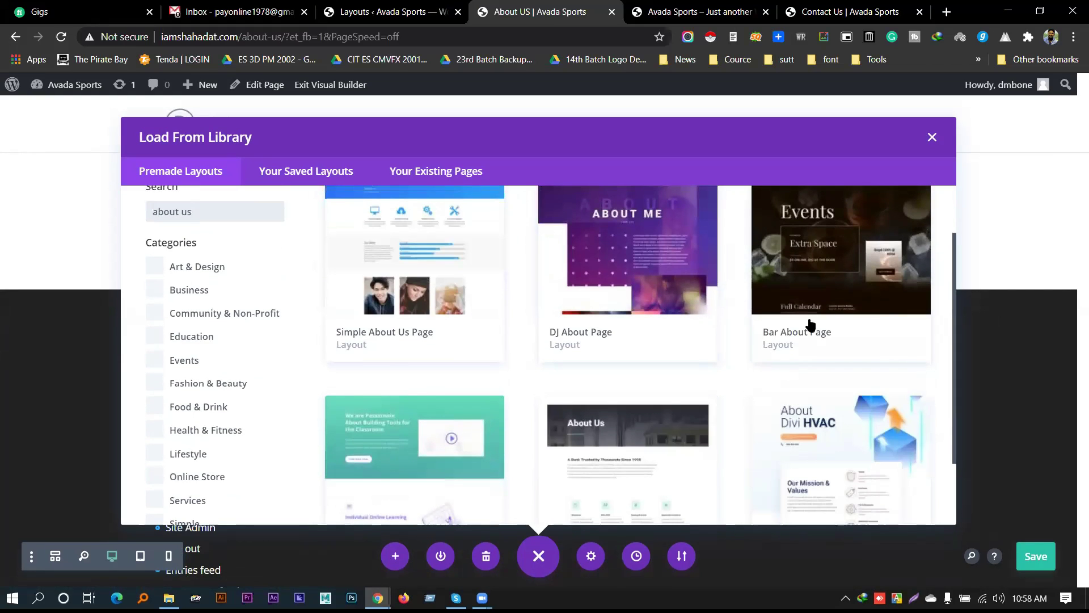
{"action": "scroll", "coordinate": [817, 318], "scroll_direction": "down", "scroll_amount": 1}
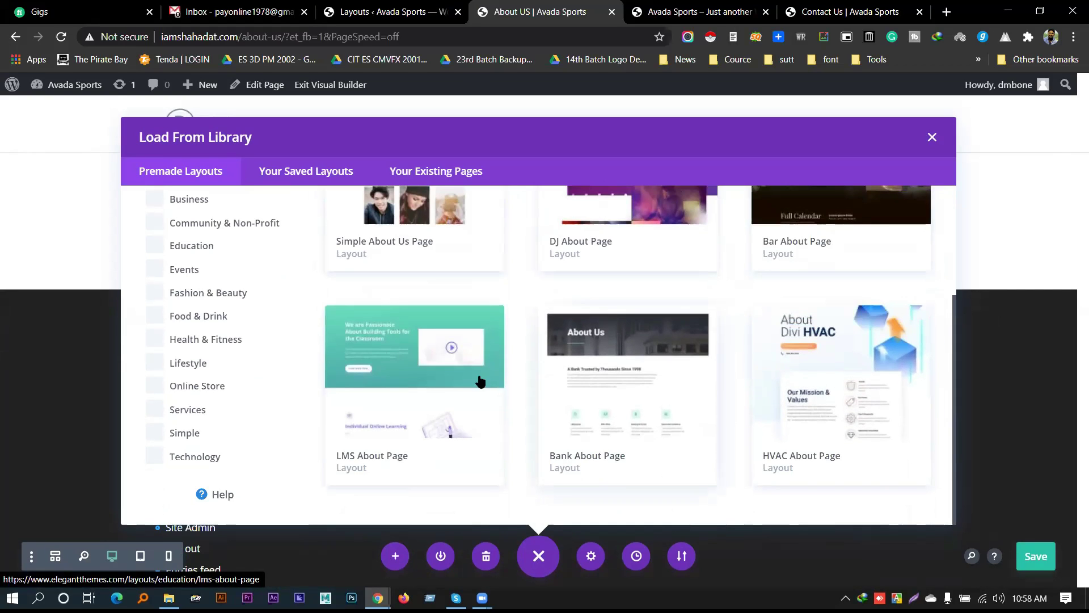
{"action": "scroll", "coordinate": [458, 370], "scroll_direction": "up", "scroll_amount": 2}
Select the 'about us' search text and switch to the Divi Library layouts list
{"action": "triple_click", "coordinate": [182, 283]}
{"action": "scroll", "coordinate": [440, 396], "scroll_direction": "down", "scroll_amount": 1}
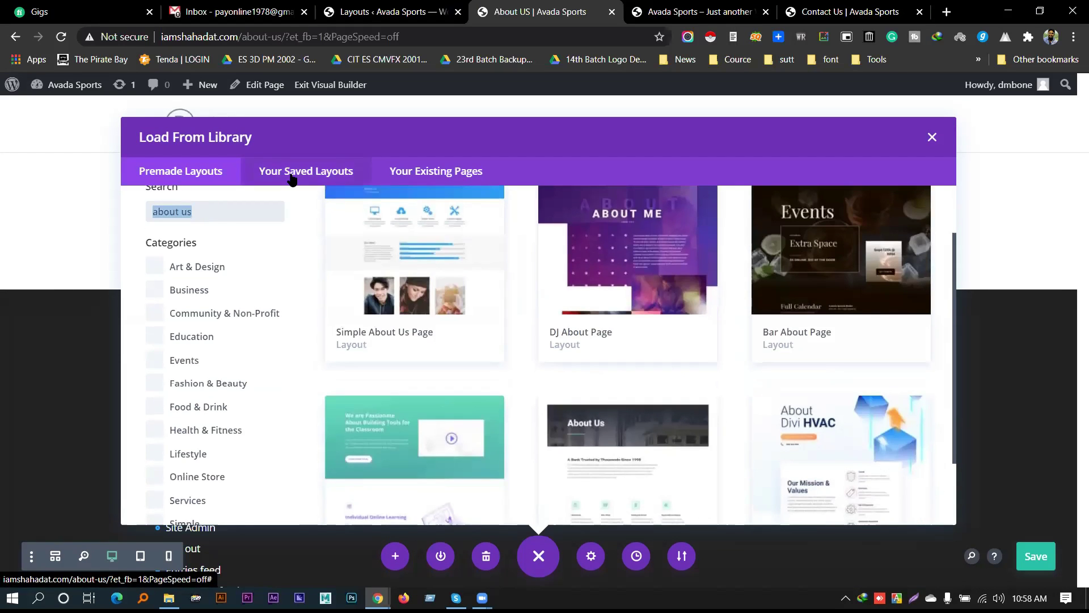
{"action": "left_click", "coordinate": [420, 8]}
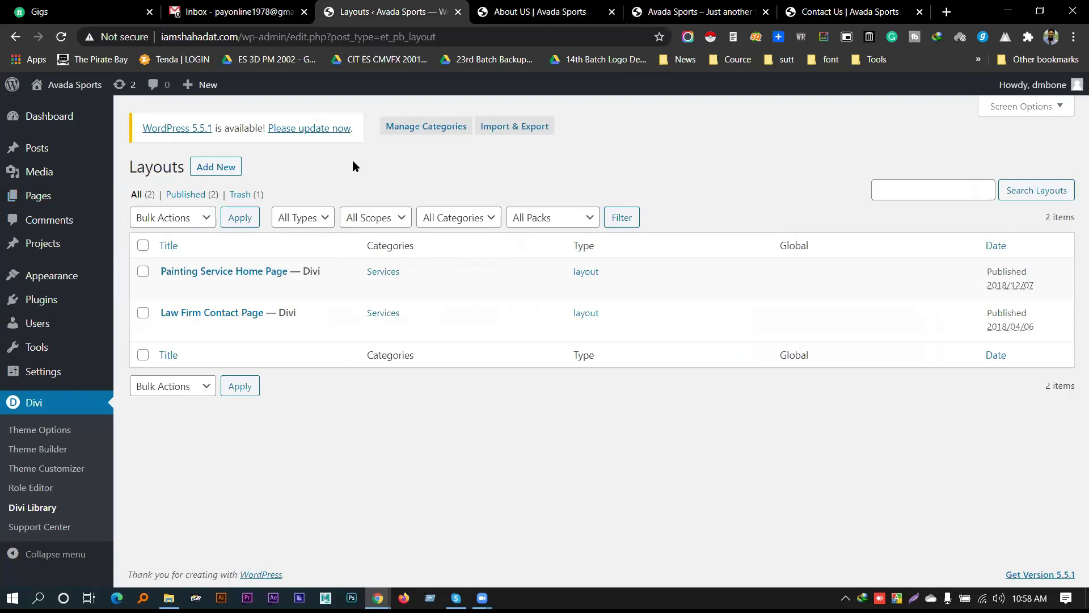
Open the Divi Library's Import & Export window on the Import tab and begin choosing a file
{"action": "left_click", "coordinate": [515, 126]}
{"action": "left_click", "coordinate": [498, 273]}
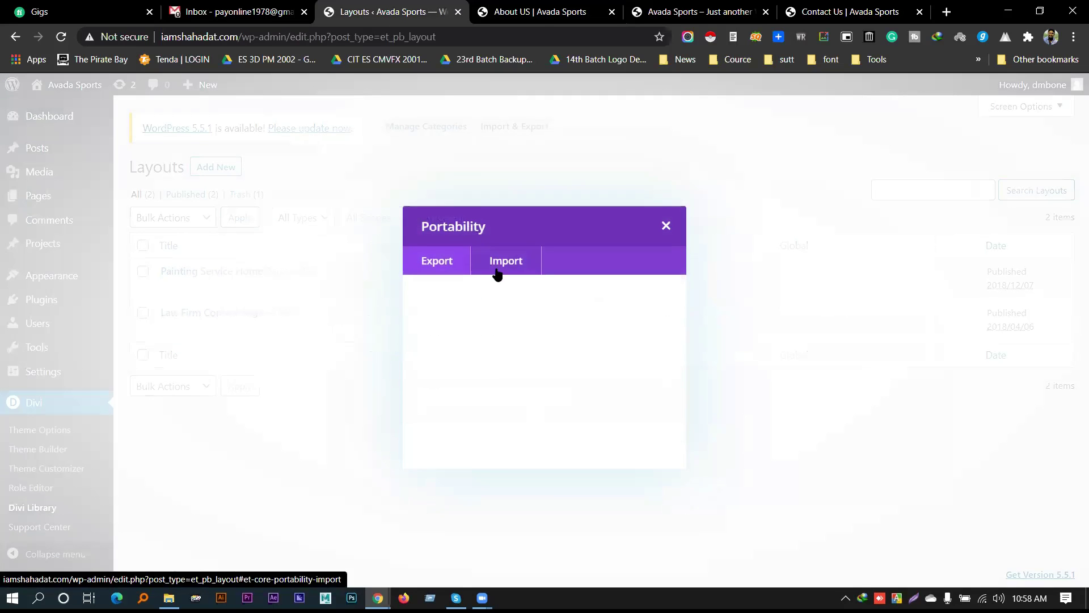
{"action": "left_click", "coordinate": [598, 379]}
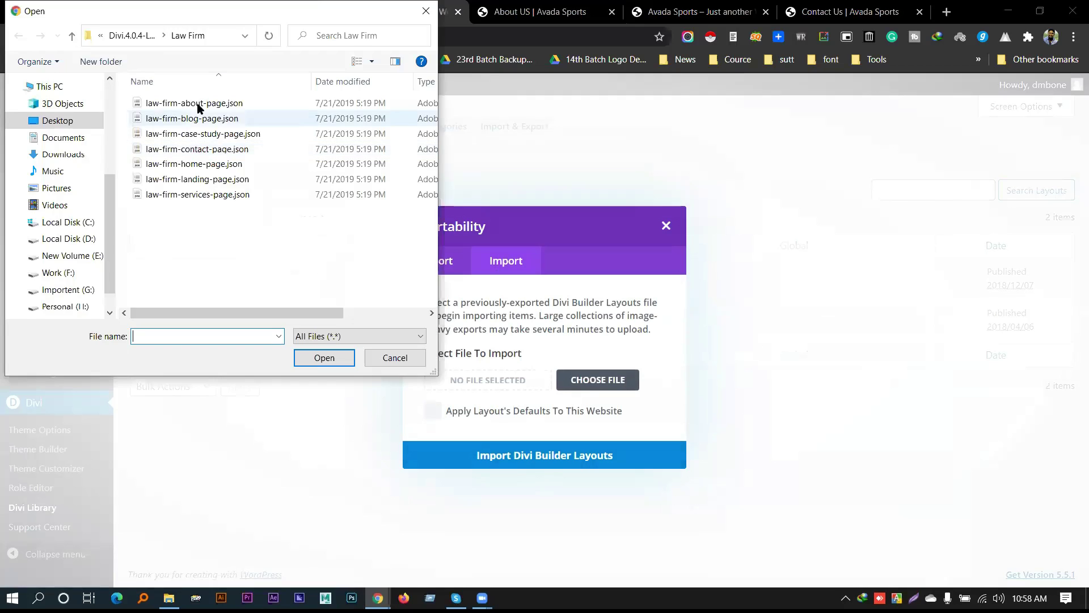
Browse the layout packs, looking inside Internet Service Provider and Jeweler
{"action": "left_click", "coordinate": [151, 36]}
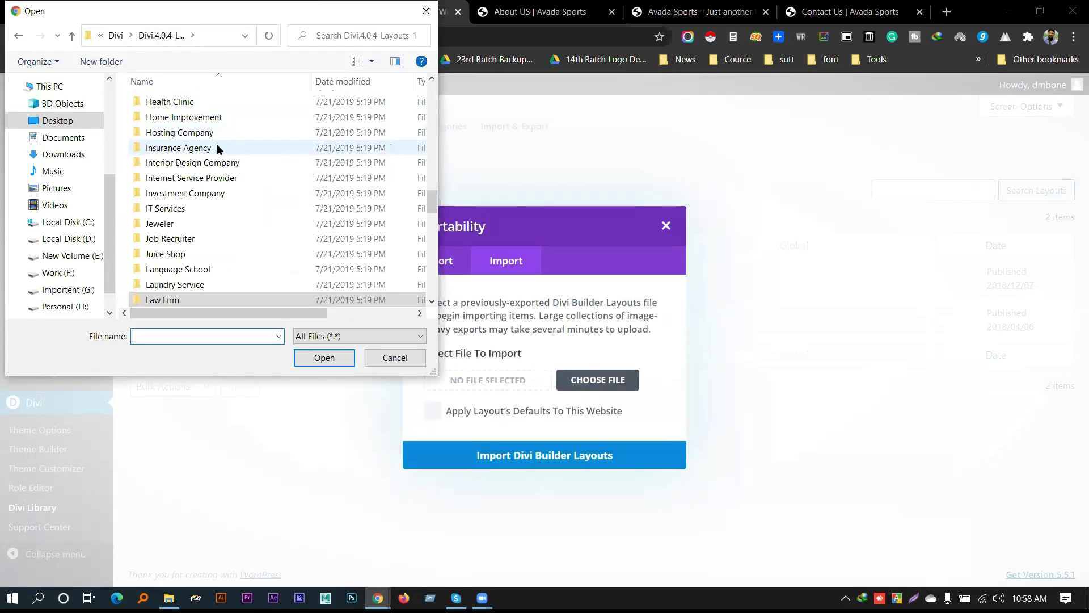
{"action": "left_click", "coordinate": [187, 149]}
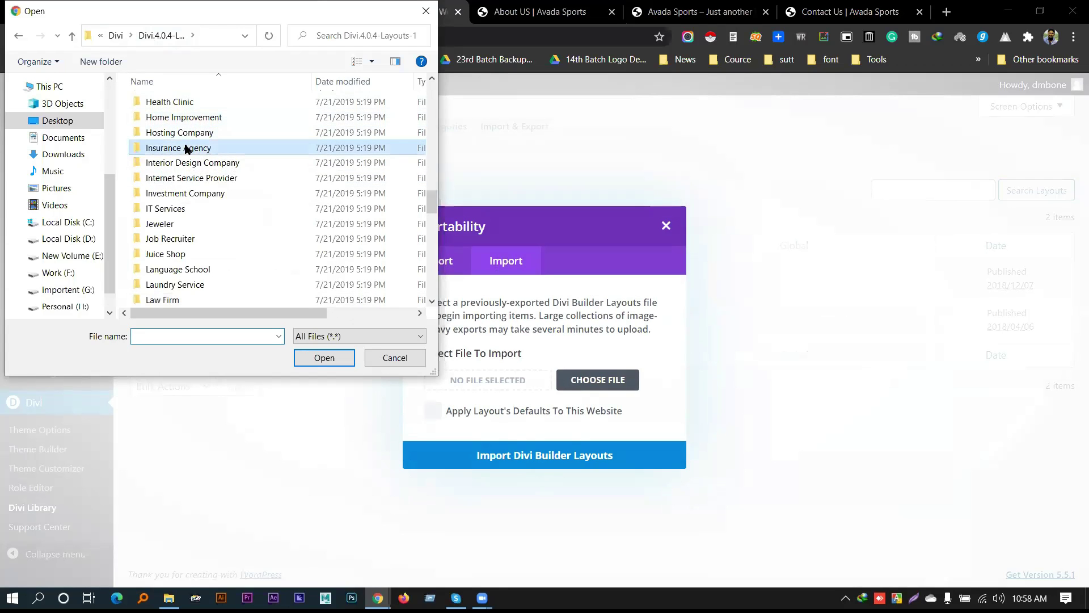
{"action": "left_click", "coordinate": [232, 164]}
{"action": "left_click", "coordinate": [225, 179]}
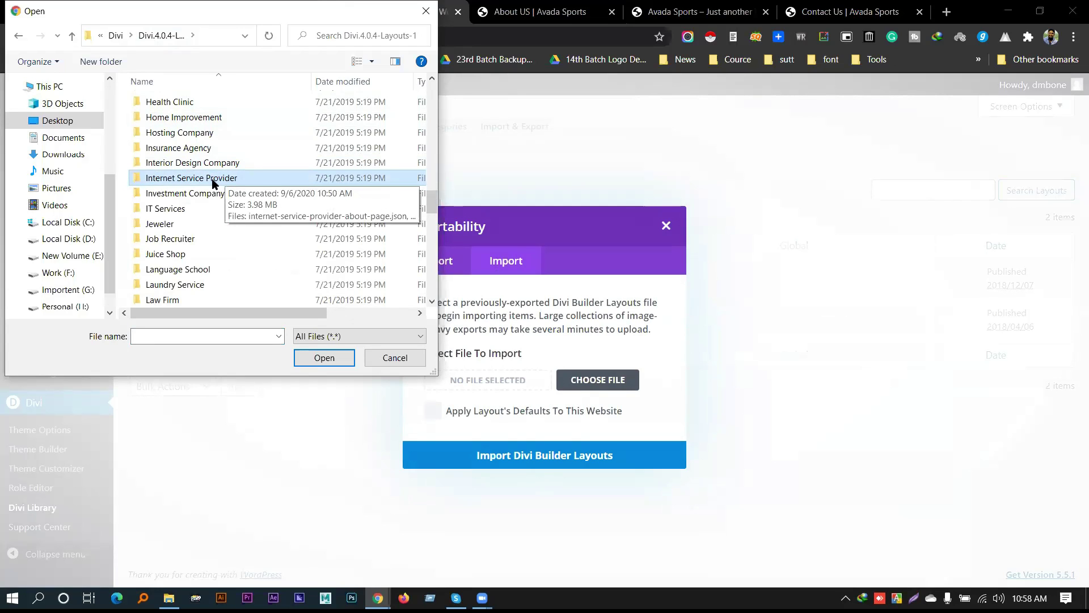
{"action": "double_click", "coordinate": [215, 179]}
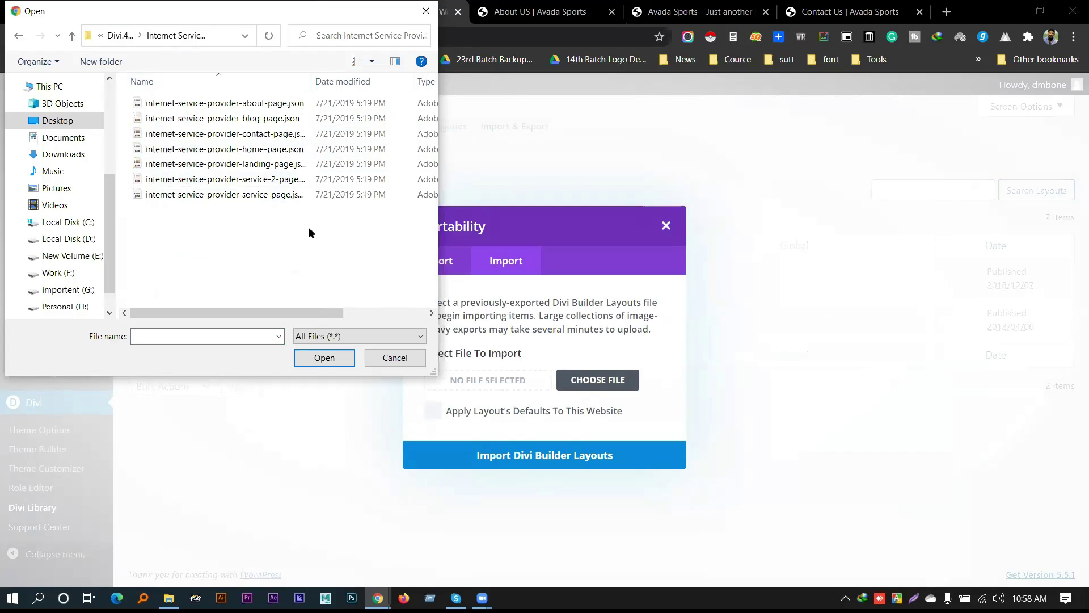
{"action": "left_click", "coordinate": [245, 193]}
{"action": "left_click", "coordinate": [245, 181]}
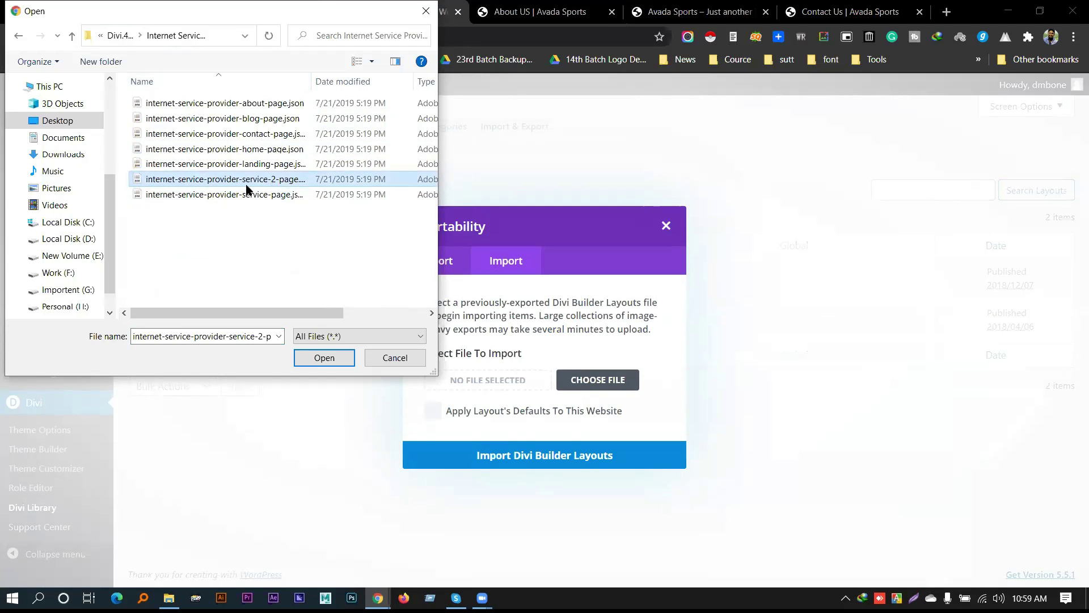
{"action": "left_click", "coordinate": [113, 36]}
{"action": "scroll", "coordinate": [237, 164], "scroll_direction": "down", "scroll_amount": 3}
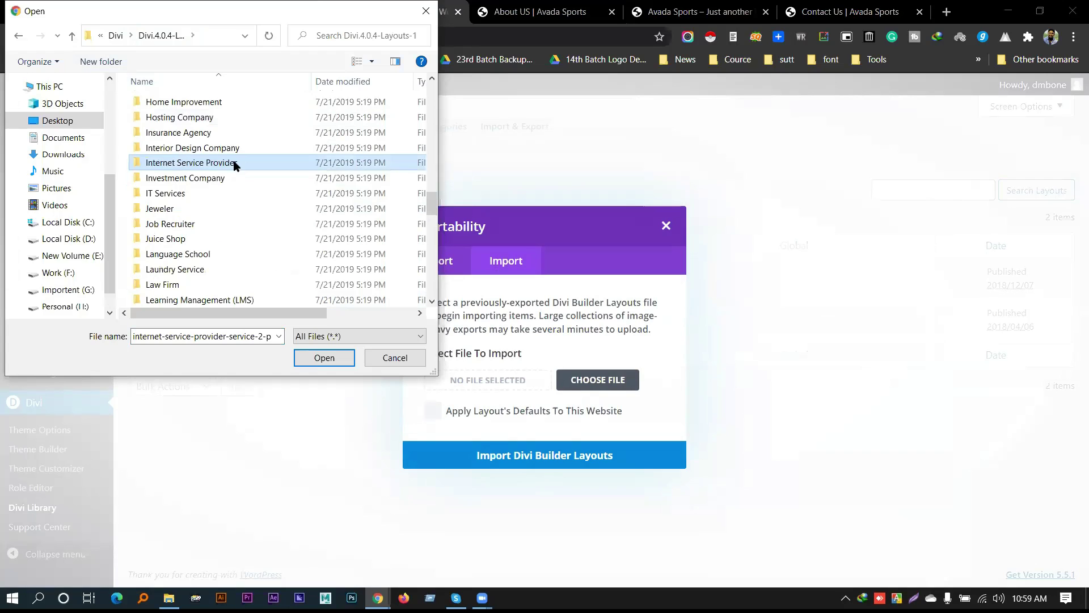
{"action": "left_click", "coordinate": [185, 211]}
{"action": "double_click", "coordinate": [187, 211]}
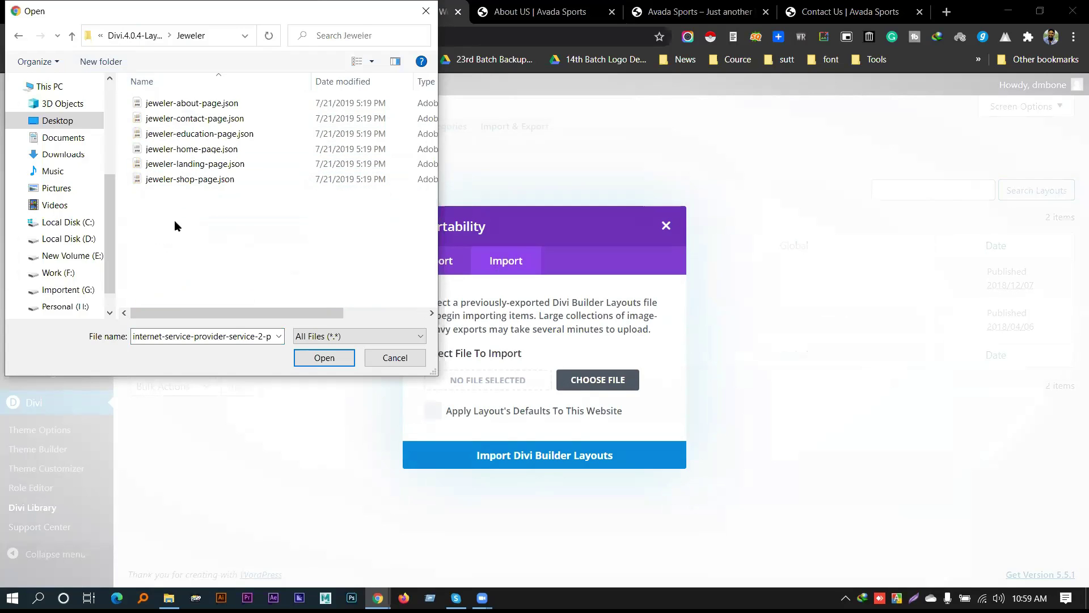
{"action": "left_click", "coordinate": [138, 39]}
Check the Learning Management (LMS) pack, then scroll further down the layout packs list
{"action": "scroll", "coordinate": [217, 195], "scroll_direction": "down", "scroll_amount": 2}
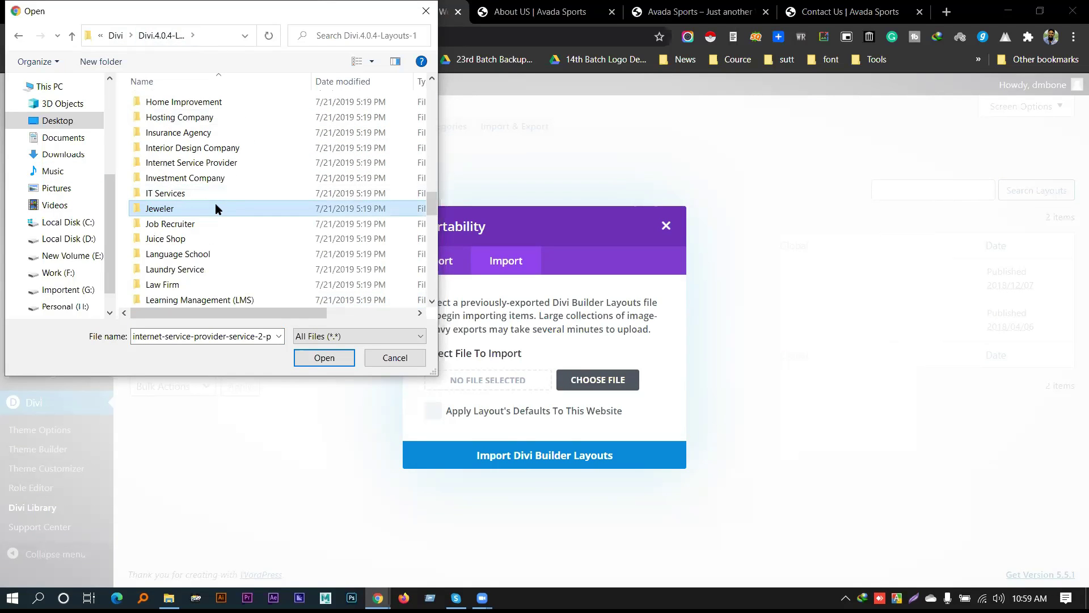
{"action": "scroll", "coordinate": [194, 231], "scroll_direction": "down", "scroll_amount": 1}
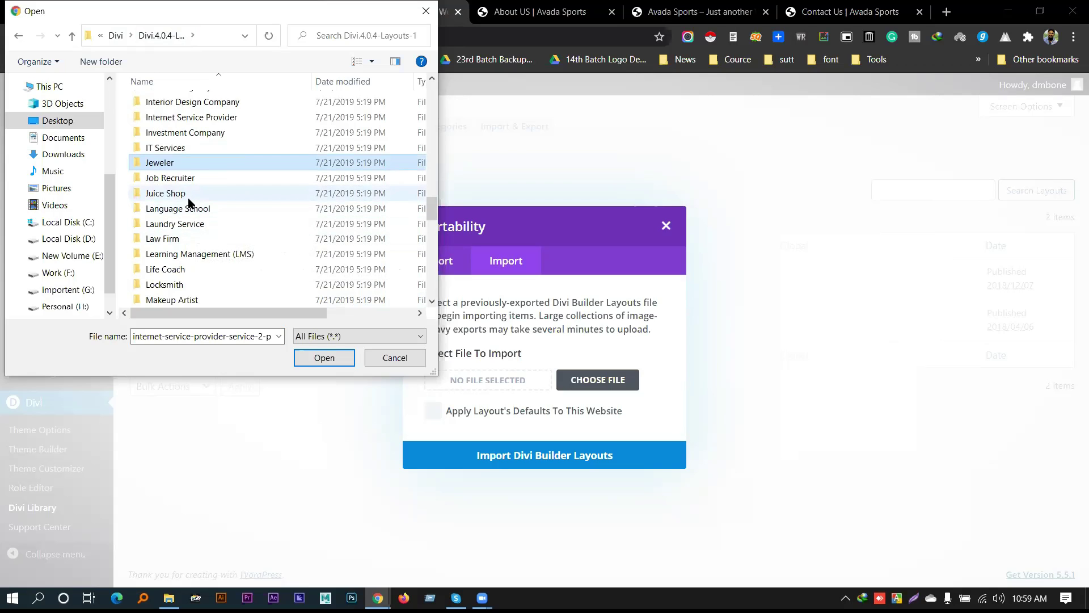
{"action": "scroll", "coordinate": [188, 201], "scroll_direction": "down", "scroll_amount": 1}
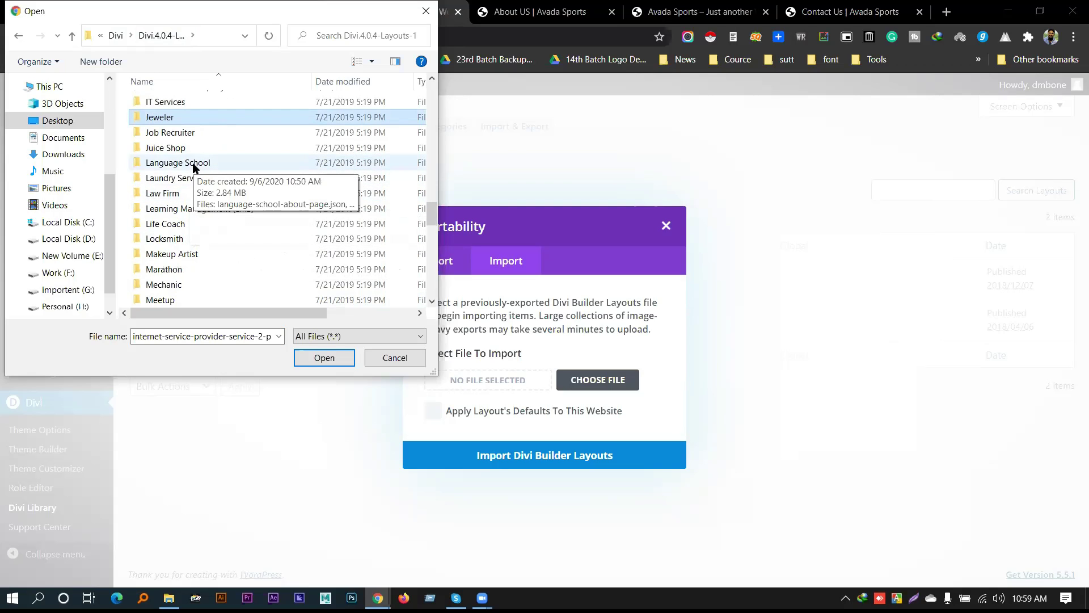
{"action": "scroll", "coordinate": [215, 192], "scroll_direction": "down", "scroll_amount": 1}
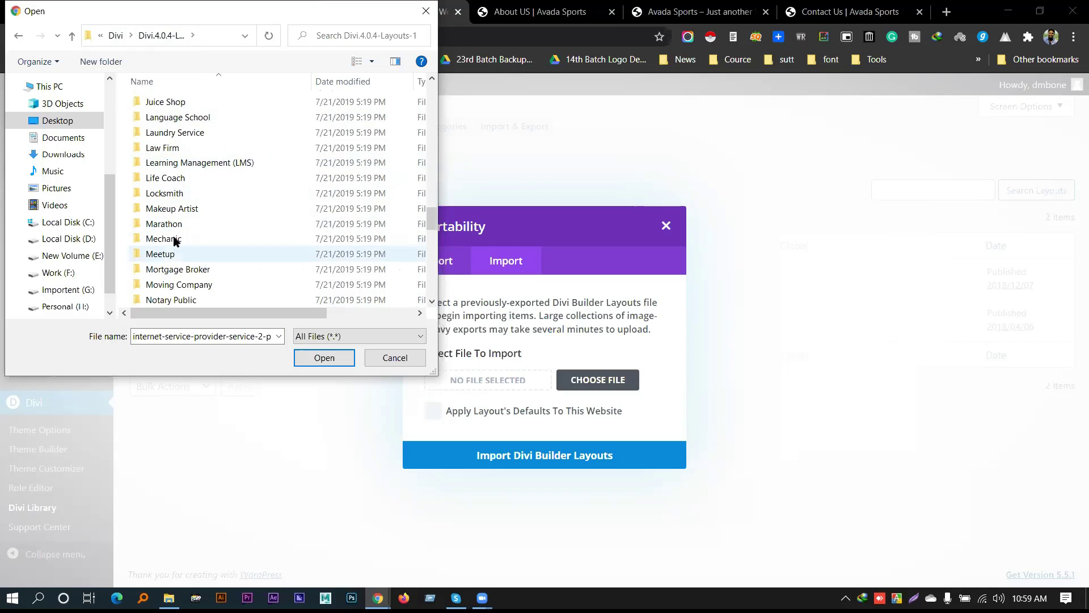
{"action": "double_click", "coordinate": [217, 164]}
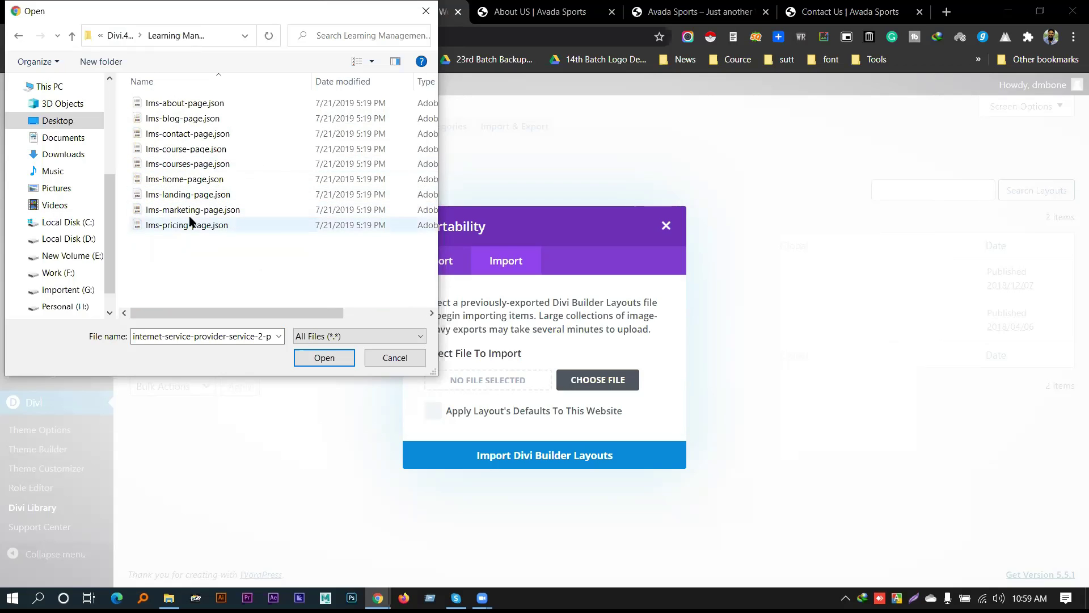
{"action": "left_click", "coordinate": [119, 35]}
{"action": "scroll", "coordinate": [202, 222], "scroll_direction": "down", "scroll_amount": 3}
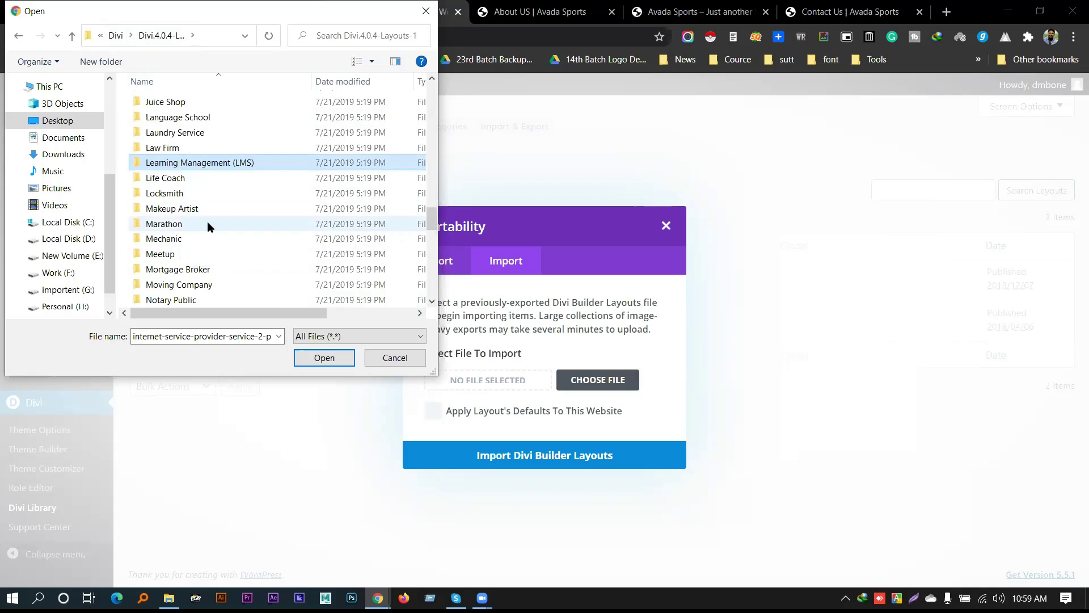
{"action": "scroll", "coordinate": [206, 222], "scroll_direction": "down", "scroll_amount": 2}
{"action": "scroll", "coordinate": [209, 223], "scroll_direction": "down", "scroll_amount": 1}
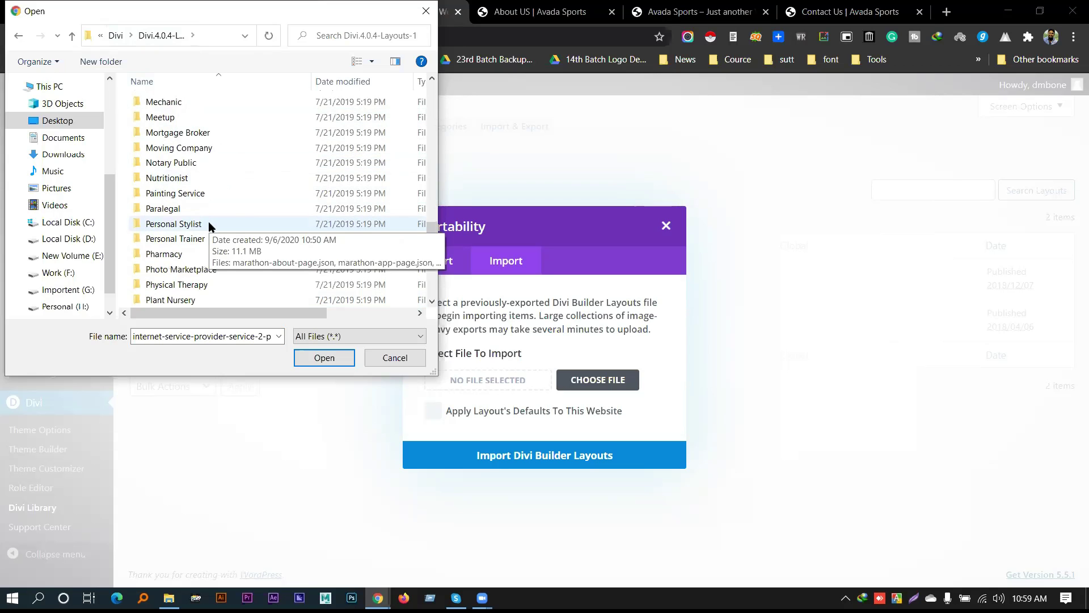
{"action": "scroll", "coordinate": [206, 233], "scroll_direction": "down", "scroll_amount": 1}
{"action": "scroll", "coordinate": [206, 230], "scroll_direction": "down", "scroll_amount": 2}
{"action": "scroll", "coordinate": [205, 231], "scroll_direction": "down", "scroll_amount": 1}
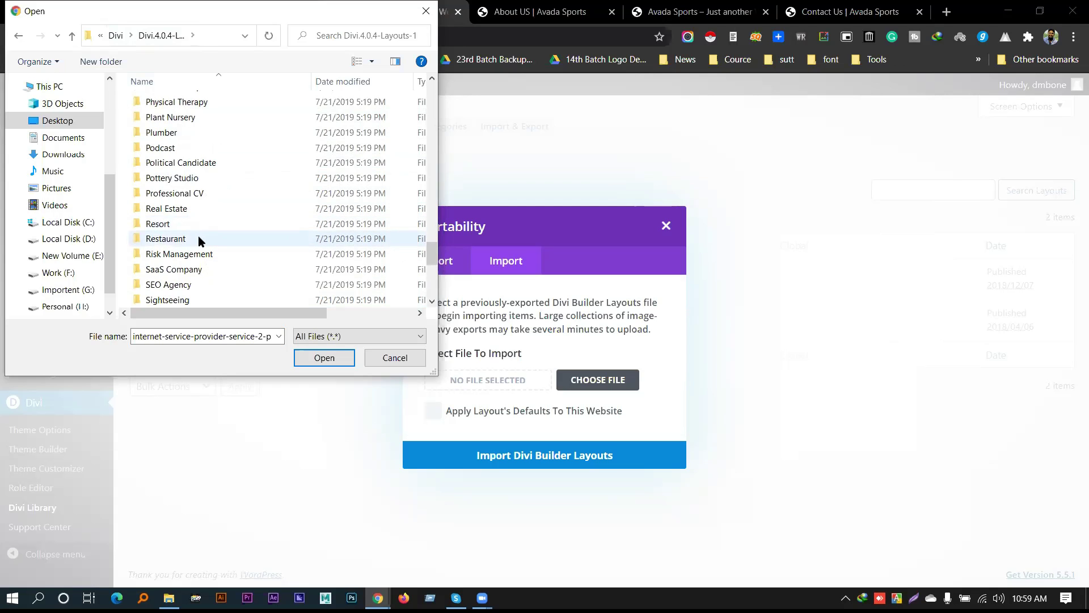
{"action": "scroll", "coordinate": [198, 239], "scroll_direction": "down", "scroll_amount": 1}
{"action": "scroll", "coordinate": [192, 243], "scroll_direction": "down", "scroll_amount": 1}
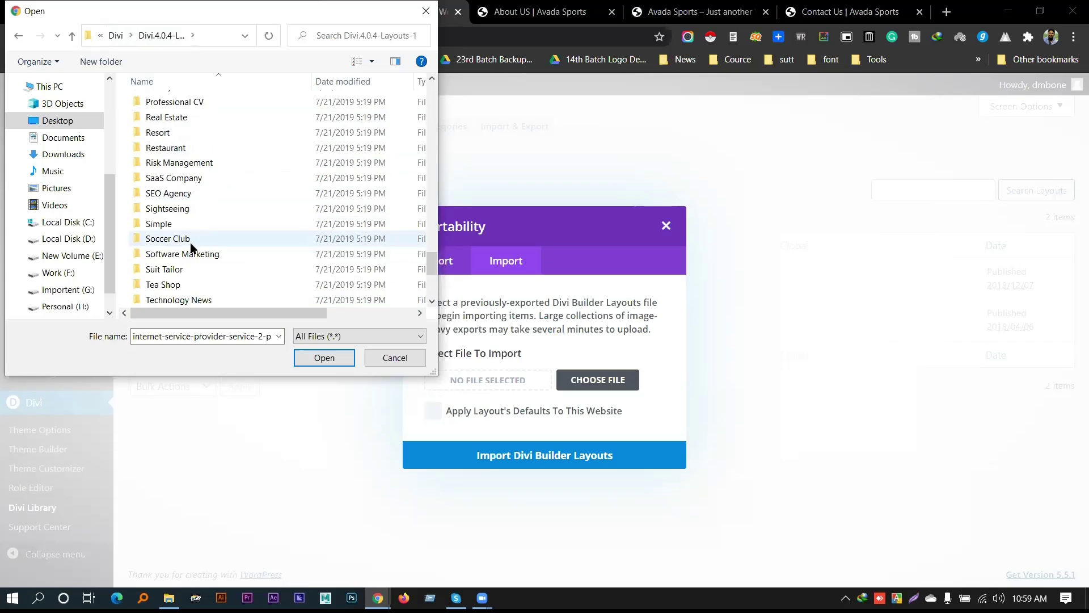
Pick software-marketing-about-page.json from the Software Marketing pack and start importing it
{"action": "double_click", "coordinate": [206, 256]}
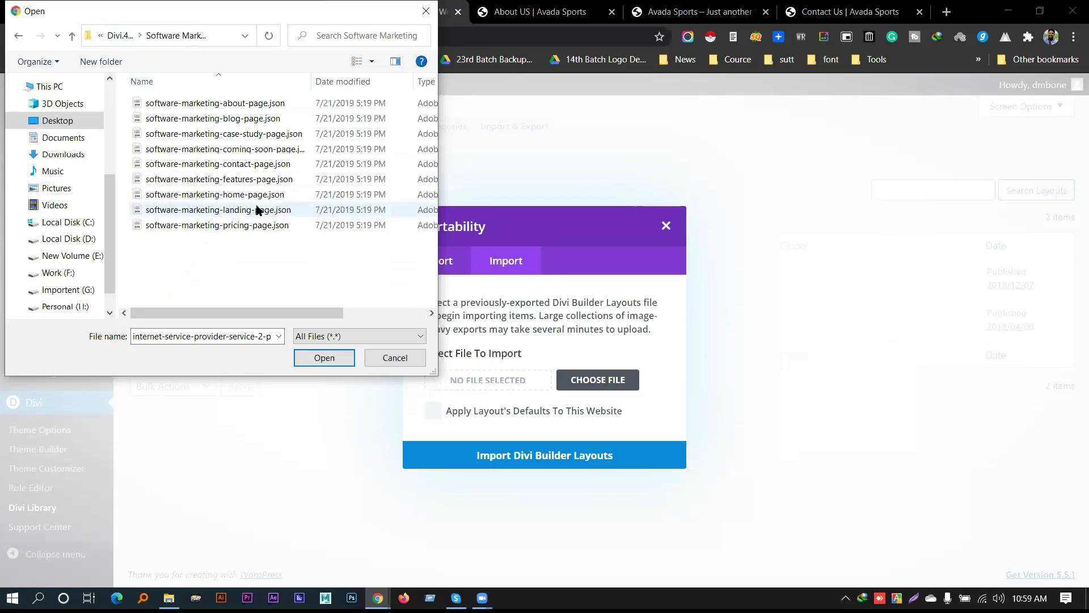
{"action": "left_click", "coordinate": [202, 108]}
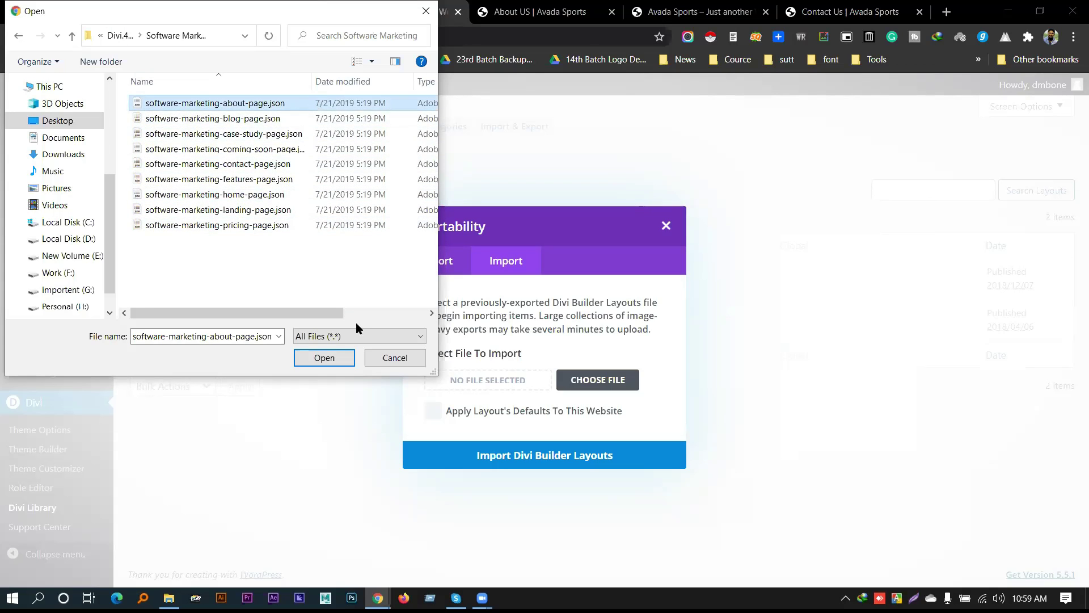
{"action": "left_click", "coordinate": [324, 358]}
{"action": "left_click", "coordinate": [572, 455]}
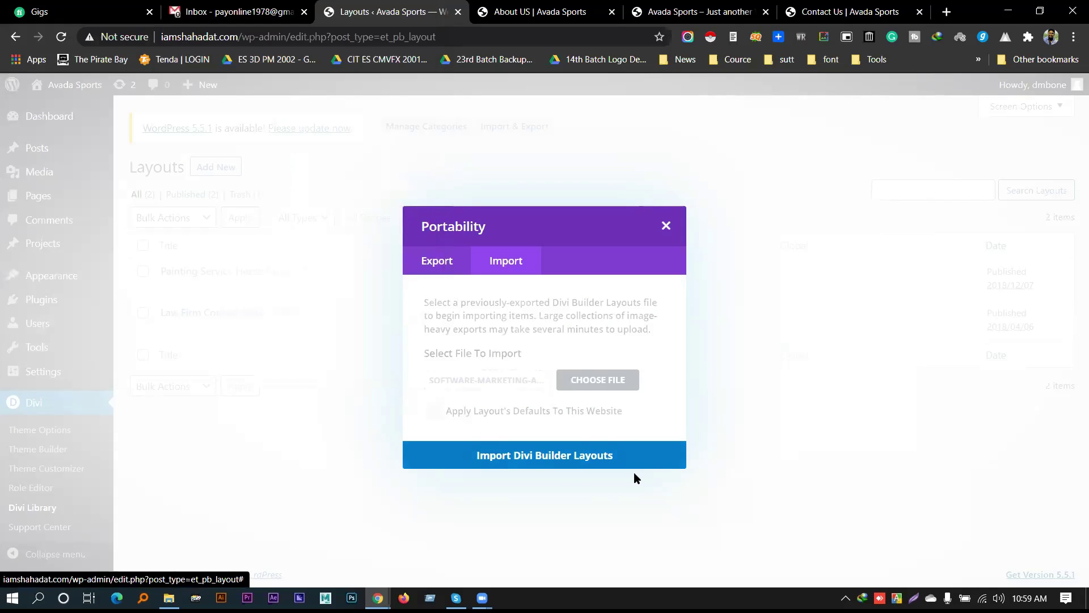
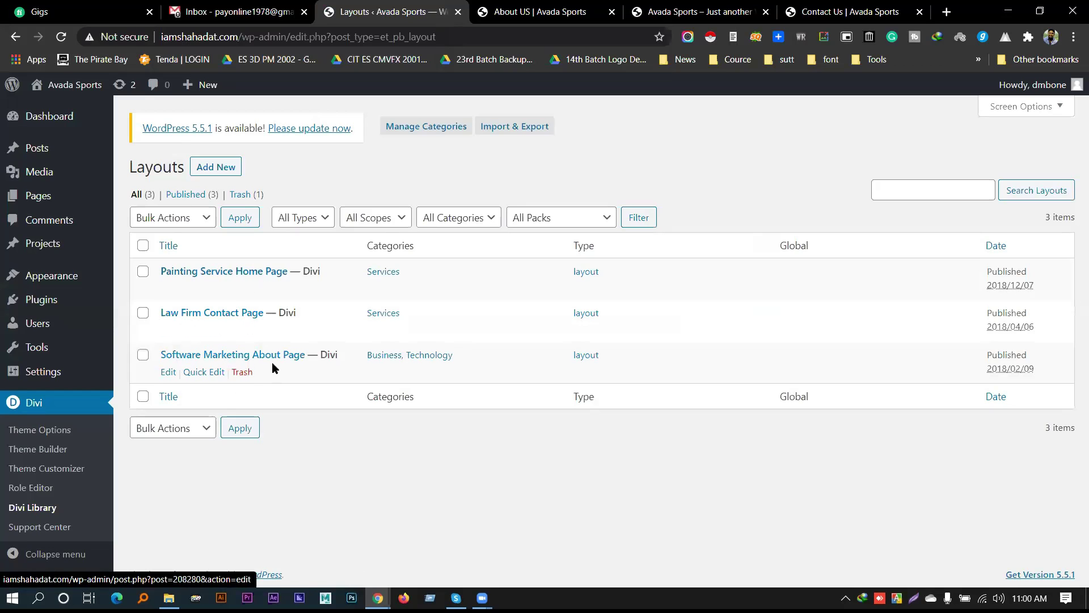
Highlight the Software Marketing About Page and Law Firm Contact Page titles in the Divi Library
{"action": "left_click_drag", "start_coordinate": [307, 357], "coordinate": [179, 356]}
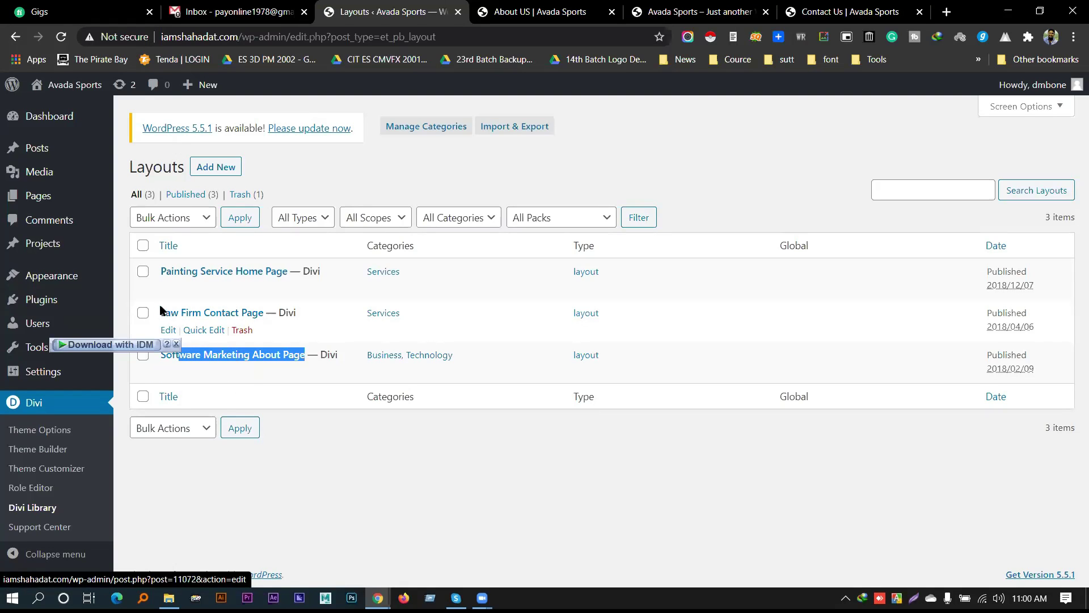
{"action": "left_click_drag", "start_coordinate": [265, 312], "coordinate": [160, 313]}
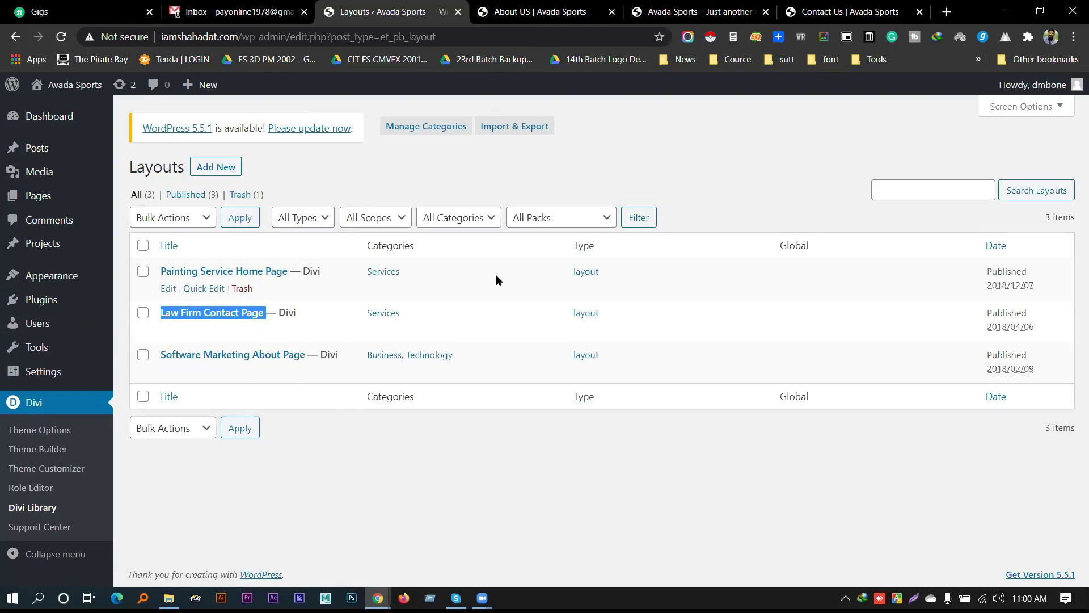
Return to the About US builder and reload it so all saved layouts appear in the library
{"action": "left_click", "coordinate": [596, 6]}
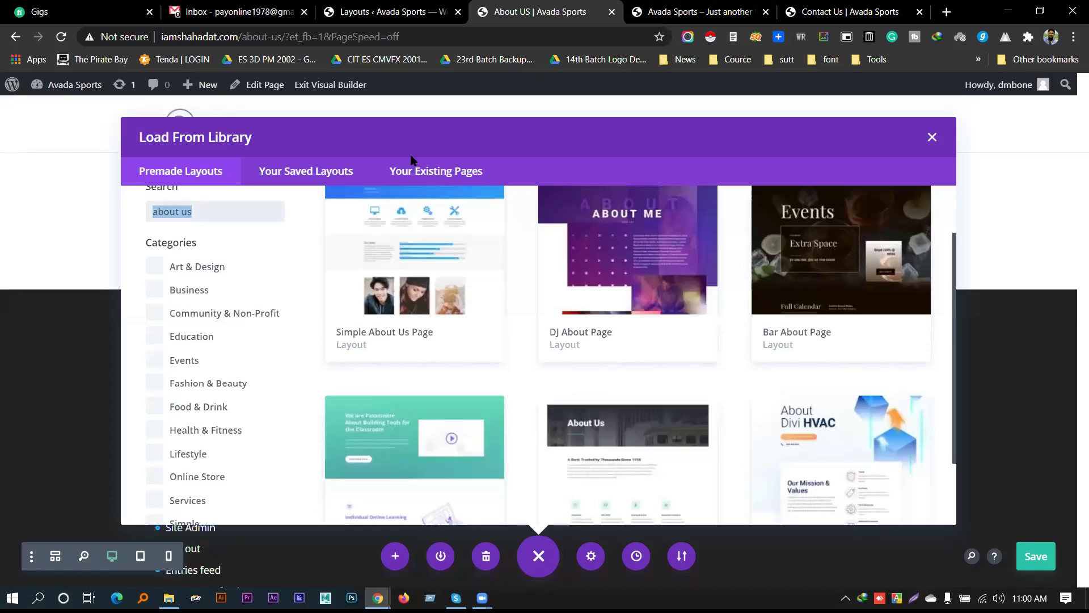
{"action": "left_click", "coordinate": [931, 138]}
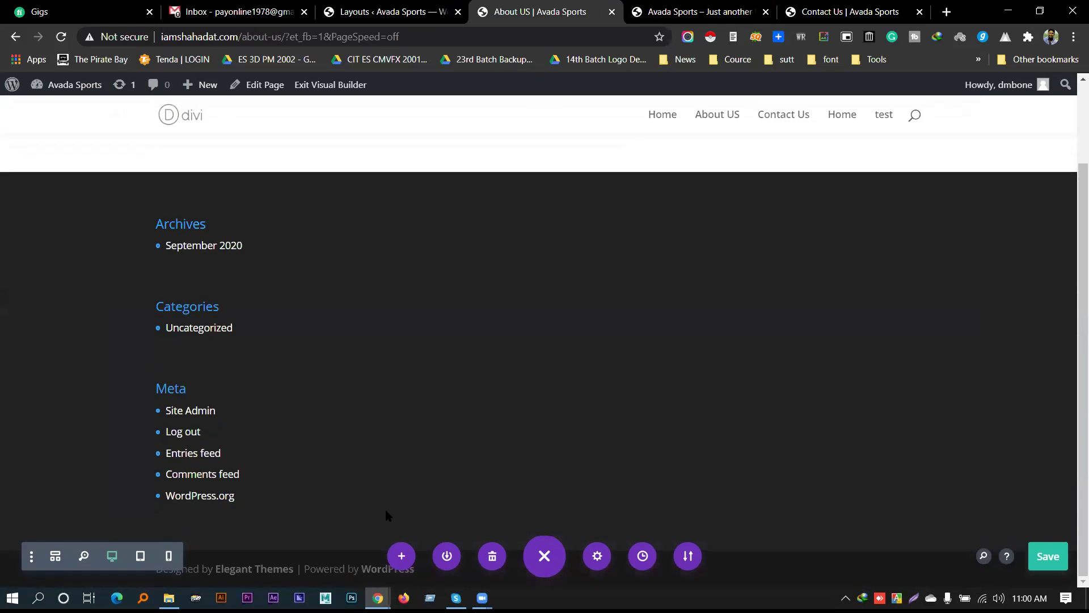
{"action": "left_click", "coordinate": [399, 558]}
{"action": "left_click", "coordinate": [311, 177]}
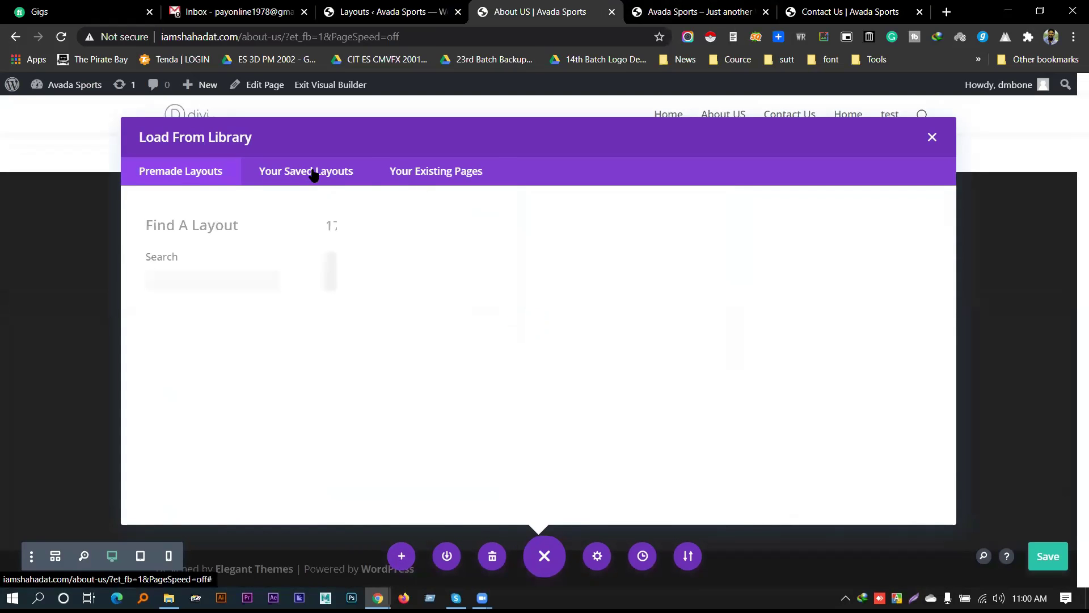
{"action": "key", "text": "Escape"}
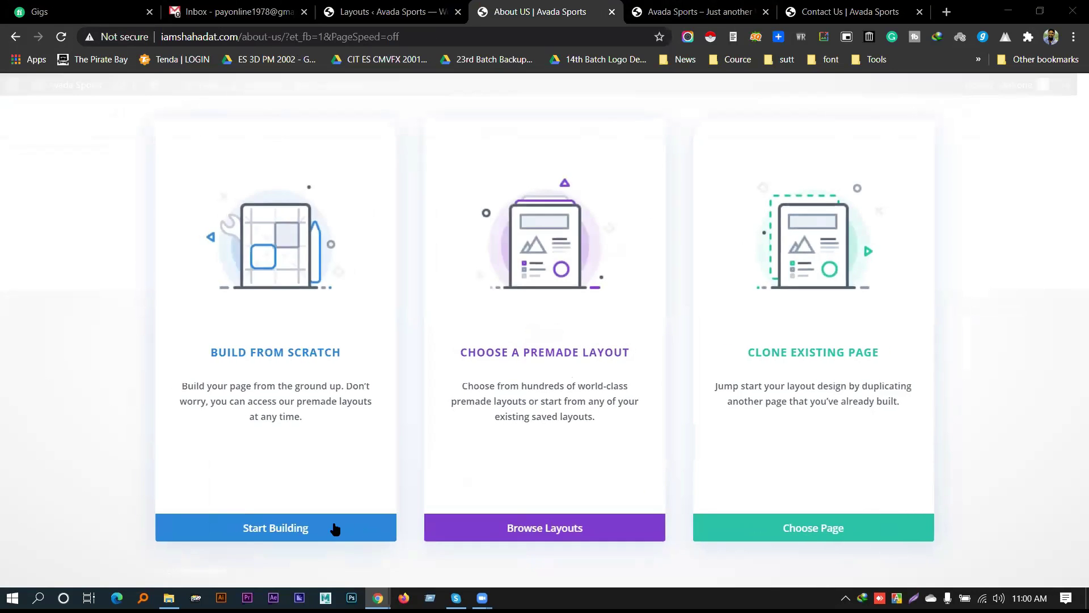
Start building and import the Software Marketing About Page layout from Your Saved Layouts
{"action": "left_click", "coordinate": [336, 526]}
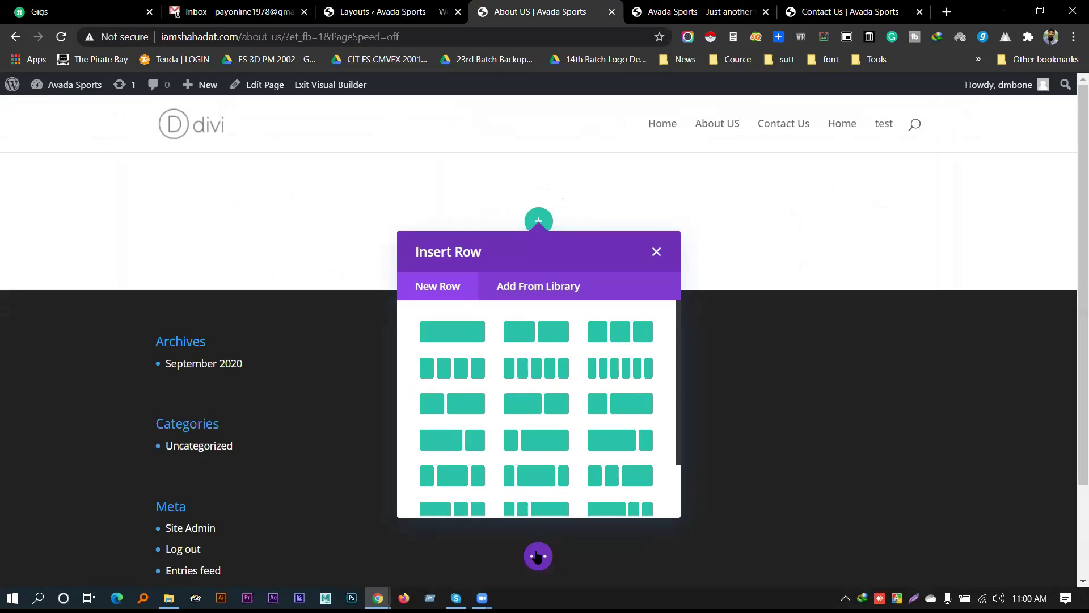
{"action": "left_click", "coordinate": [538, 556]}
{"action": "left_click", "coordinate": [395, 555]}
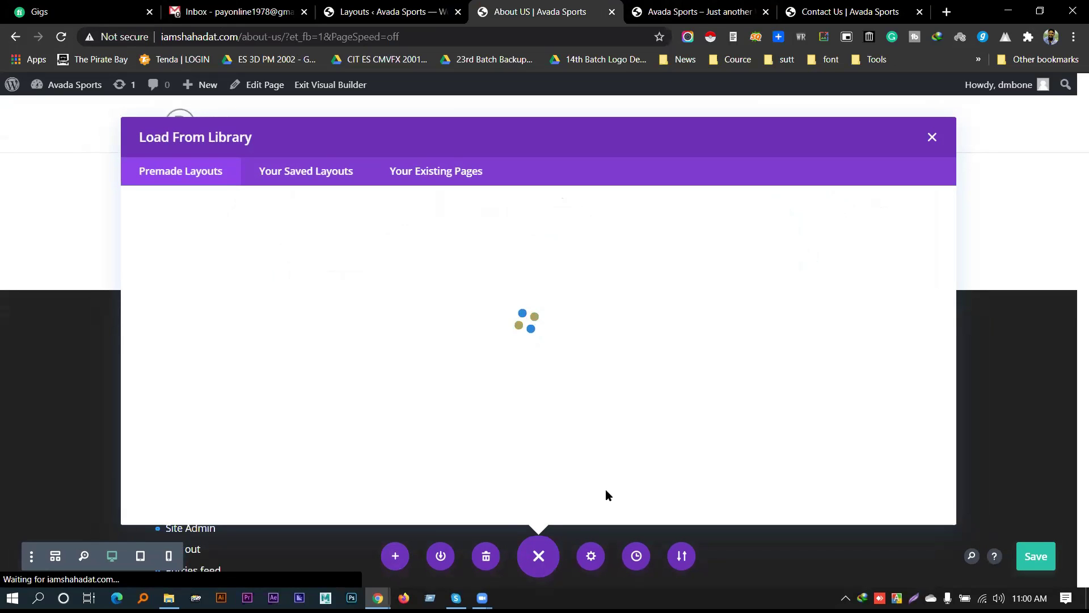
{"action": "left_click", "coordinate": [307, 172]}
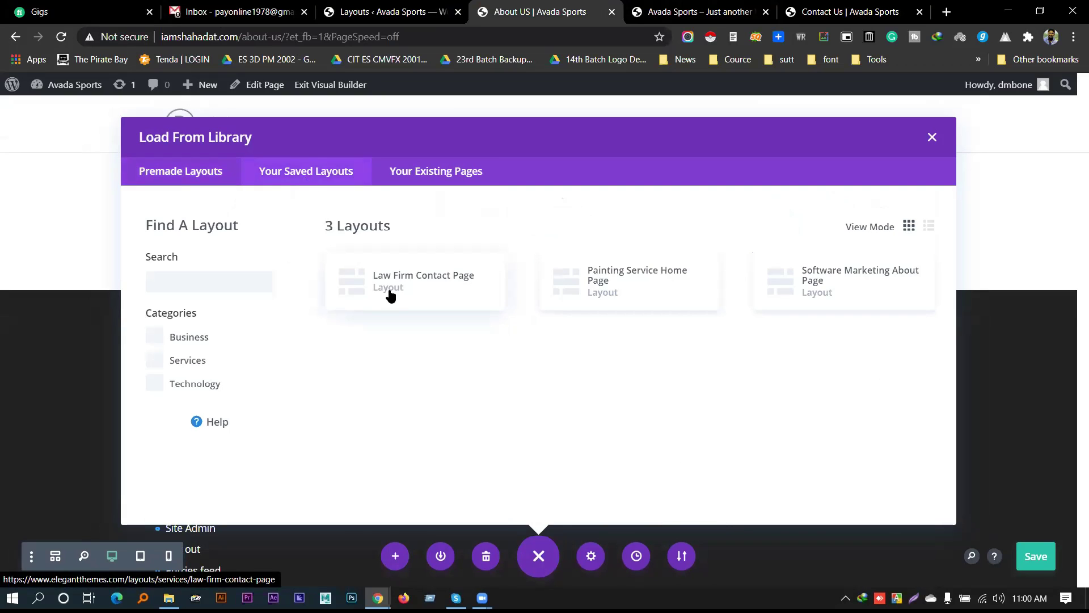
{"action": "left_click", "coordinate": [831, 289]}
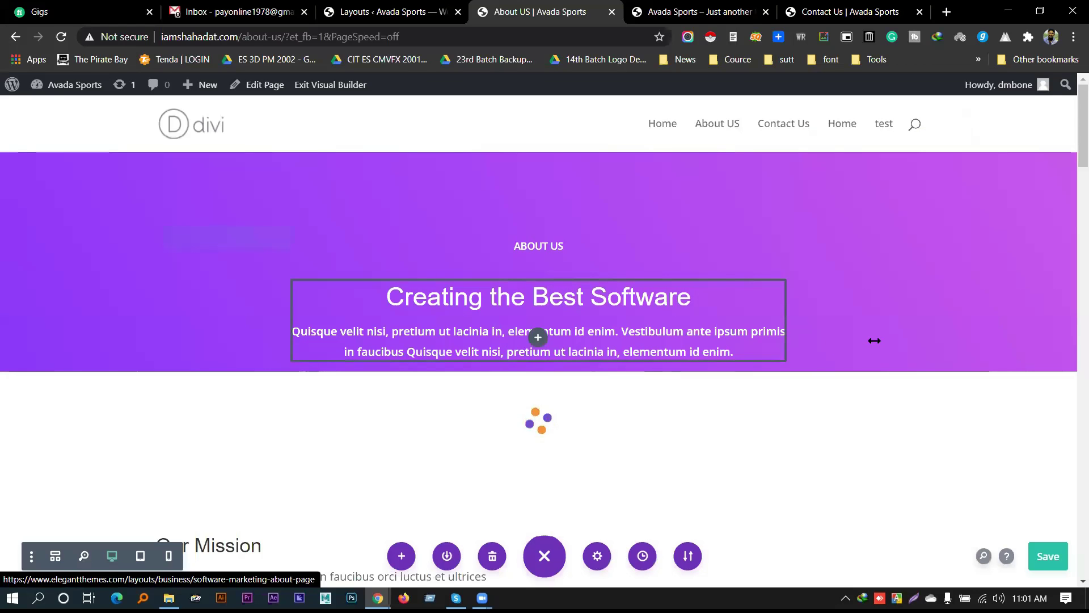
{"action": "scroll", "coordinate": [869, 343], "scroll_direction": "down", "scroll_amount": 5}
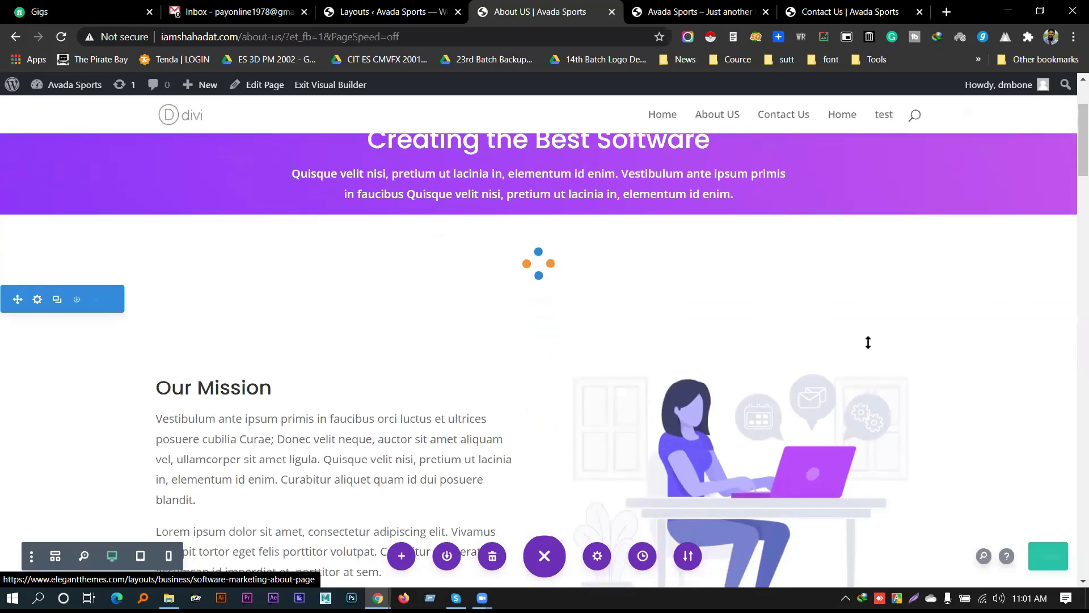
{"action": "scroll", "coordinate": [933, 372], "scroll_direction": "down", "scroll_amount": 8}
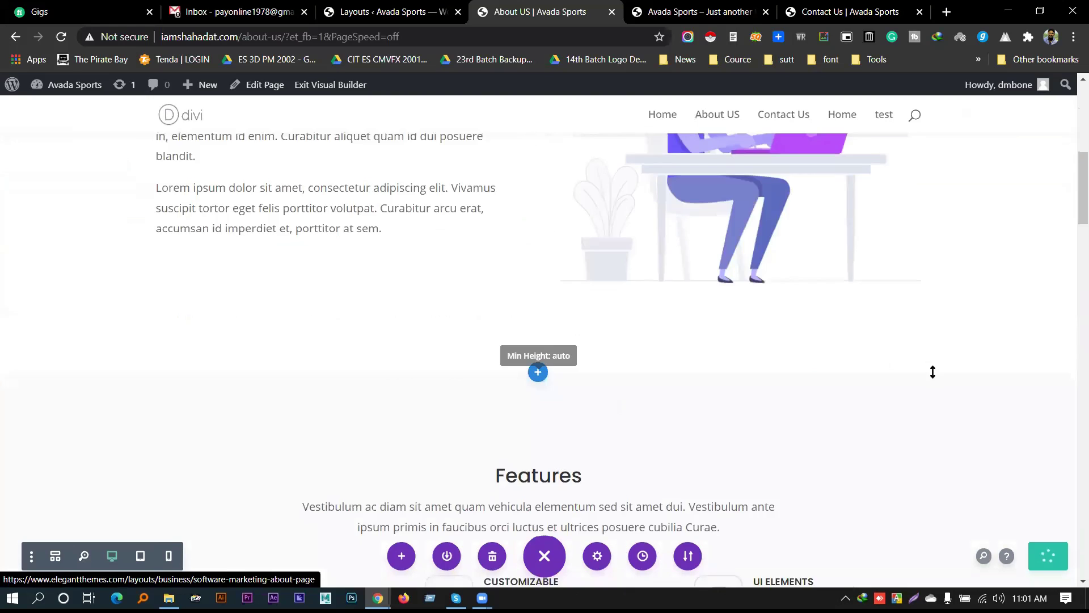
{"action": "scroll", "coordinate": [933, 375], "scroll_direction": "down", "scroll_amount": 12}
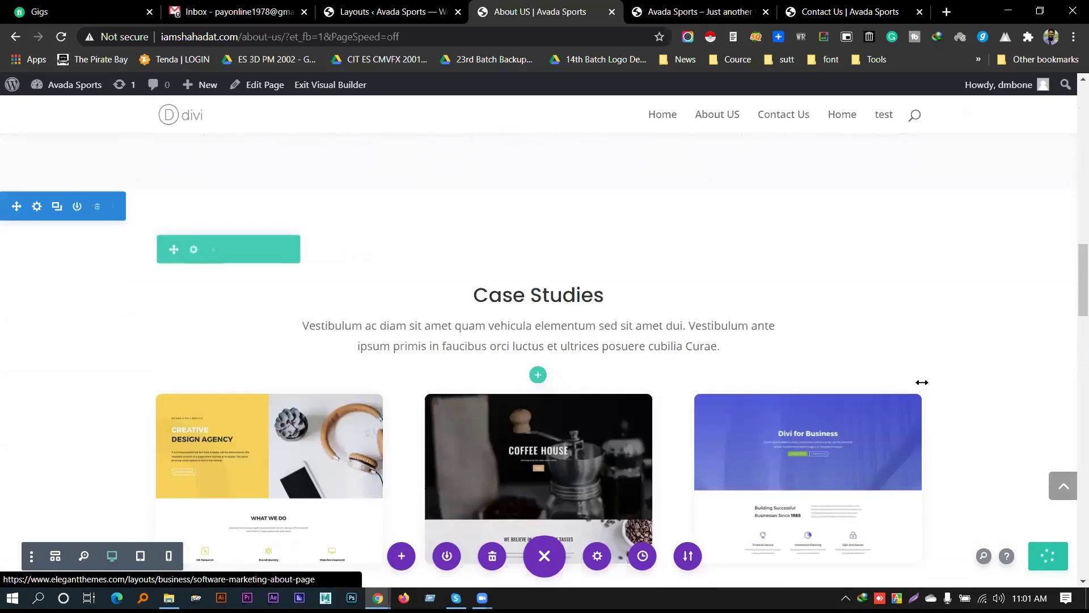
{"action": "scroll", "coordinate": [921, 383], "scroll_direction": "up", "scroll_amount": 3}
{"action": "scroll", "coordinate": [919, 382], "scroll_direction": "up", "scroll_amount": 4}
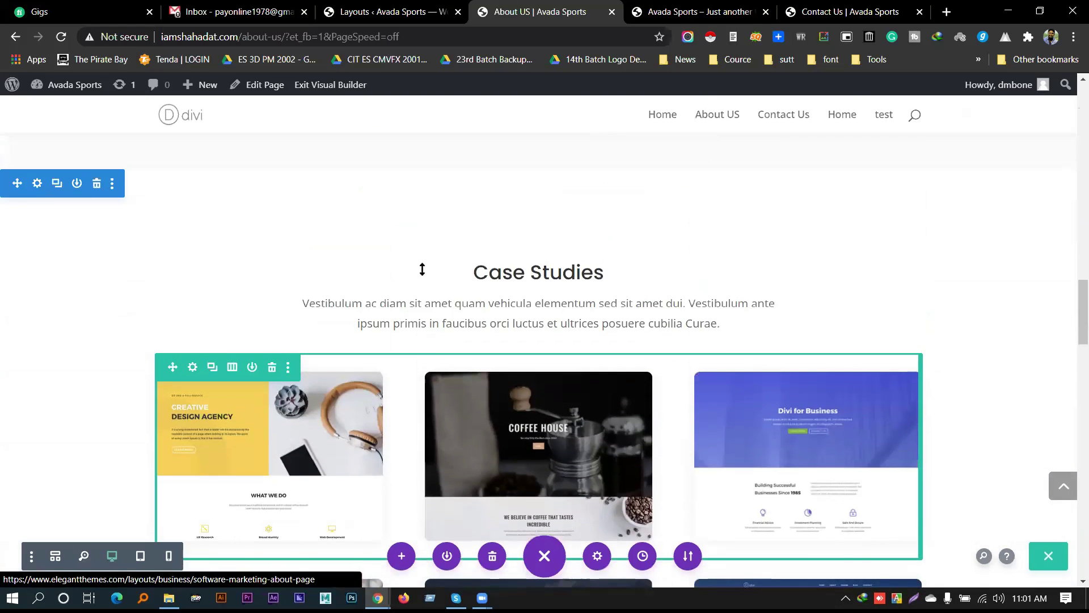
{"action": "scroll", "coordinate": [737, 329], "scroll_direction": "down", "scroll_amount": 2}
{"action": "scroll", "coordinate": [454, 321], "scroll_direction": "down", "scroll_amount": 8}
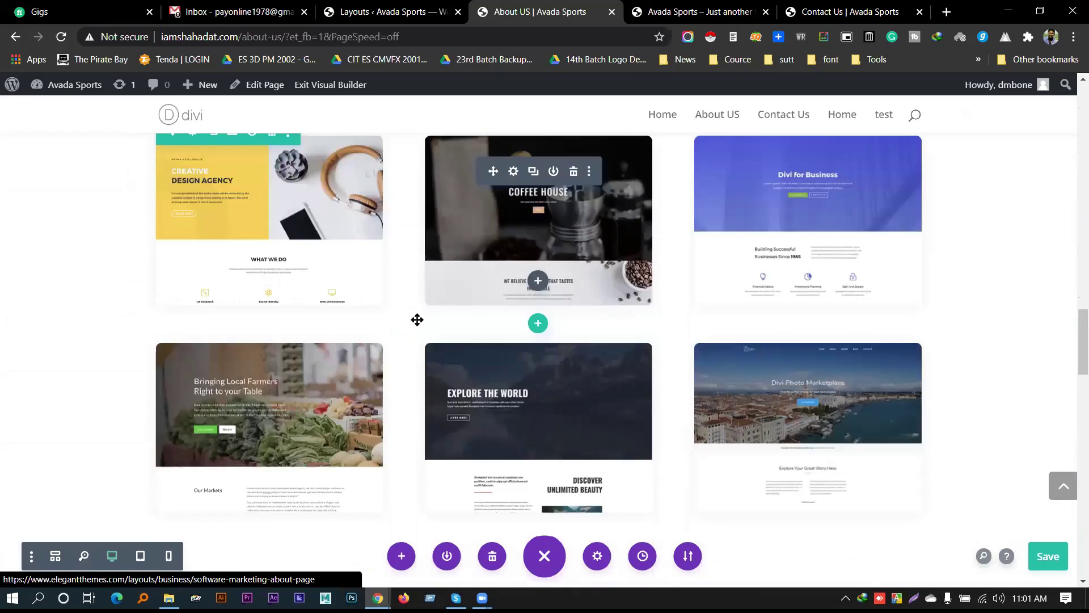
{"action": "scroll", "coordinate": [522, 322], "scroll_direction": "down", "scroll_amount": 4}
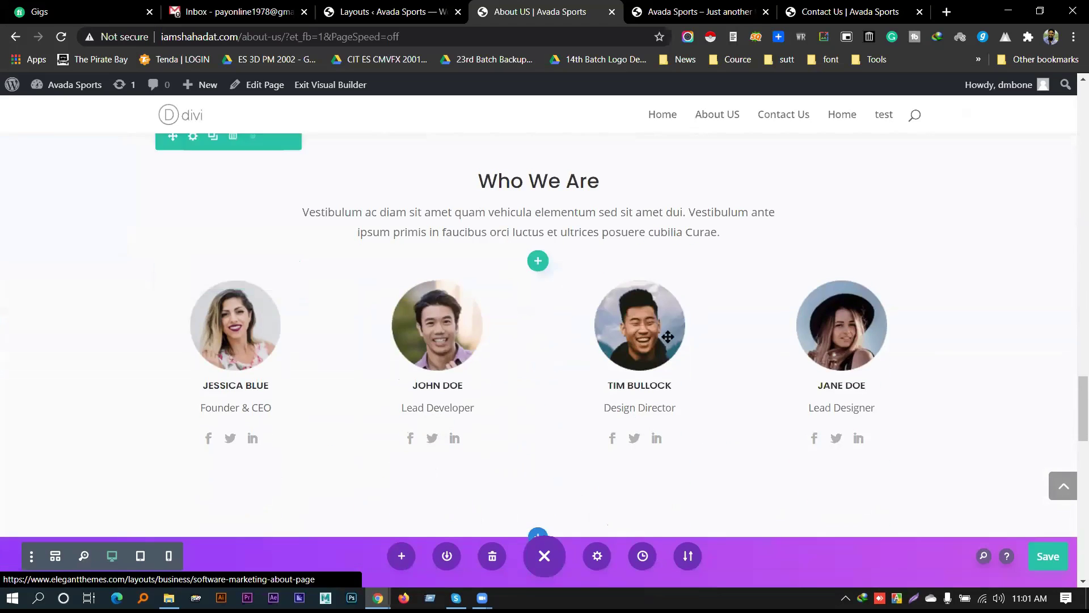
{"action": "scroll", "coordinate": [760, 369], "scroll_direction": "down", "scroll_amount": 1}
{"action": "scroll", "coordinate": [238, 386], "scroll_direction": "down", "scroll_amount": 7}
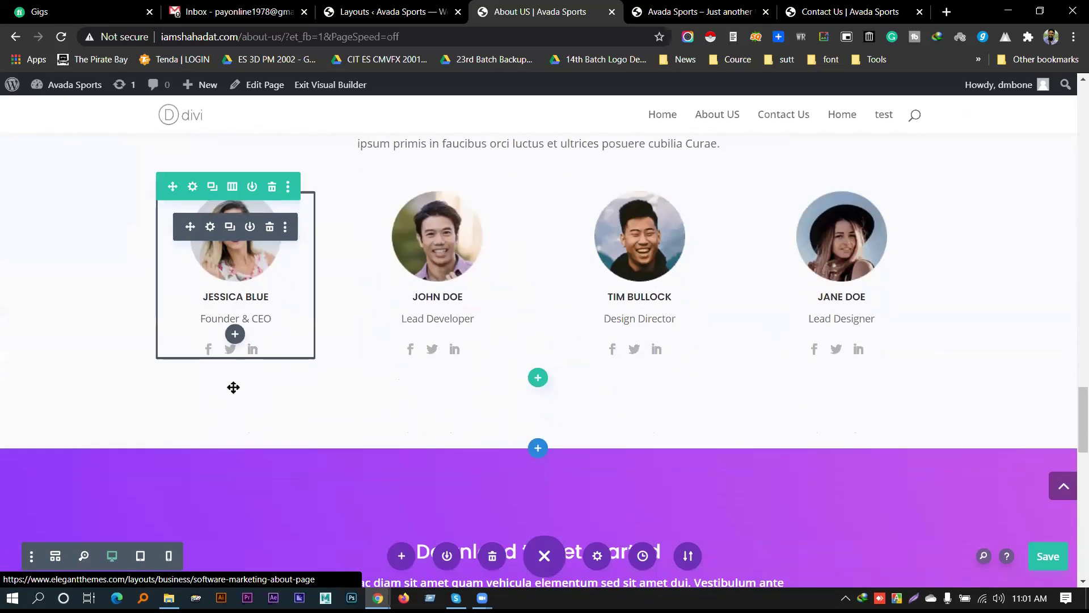
{"action": "scroll", "coordinate": [247, 386], "scroll_direction": "down", "scroll_amount": 8}
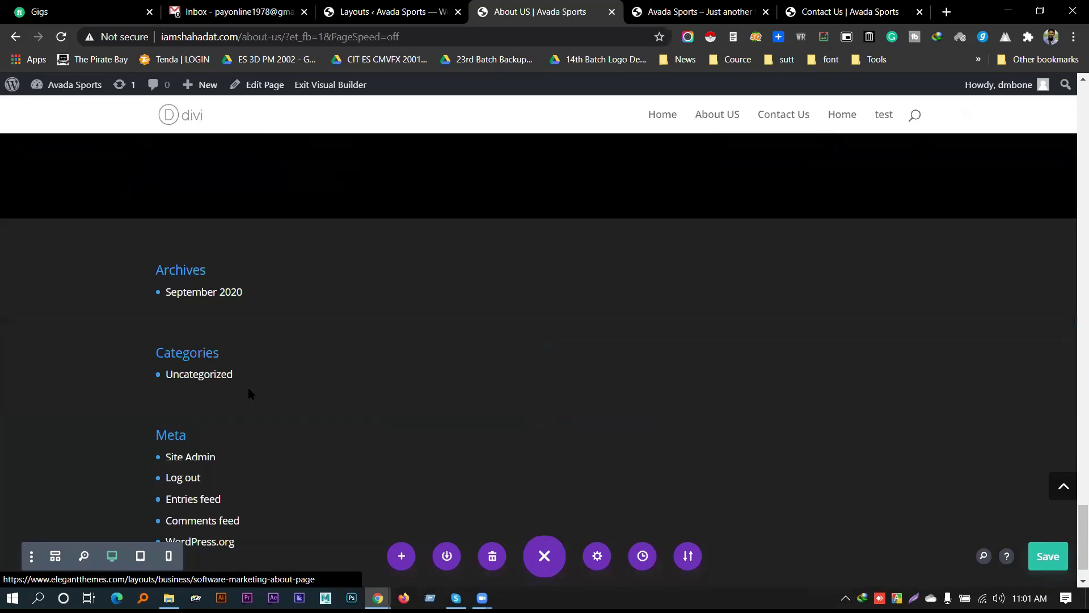
{"action": "scroll", "coordinate": [476, 432], "scroll_direction": "up", "scroll_amount": 14}
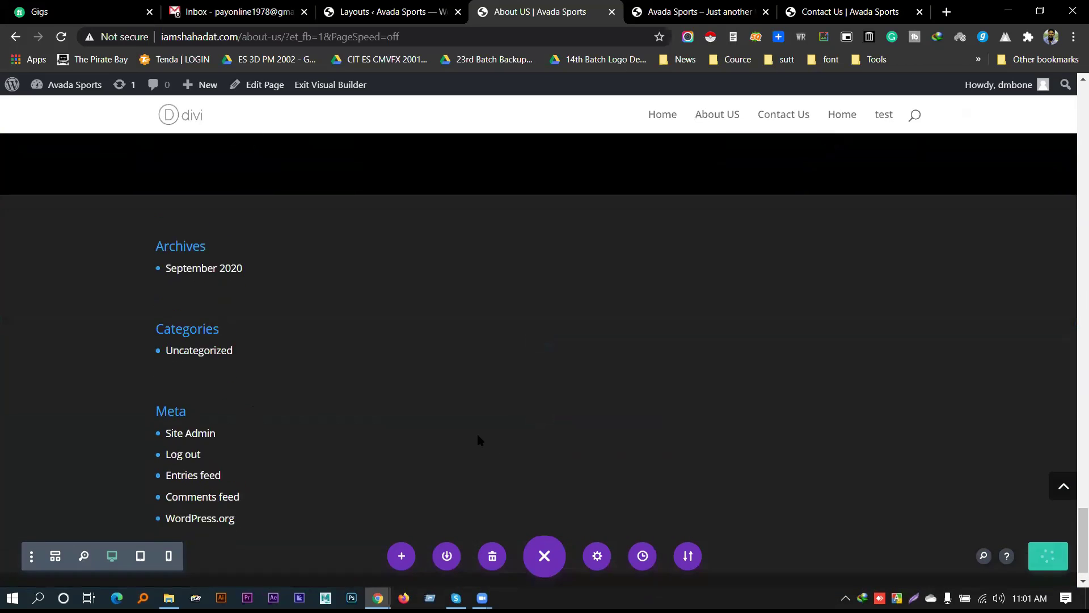
{"action": "scroll", "coordinate": [478, 434], "scroll_direction": "up", "scroll_amount": 1}
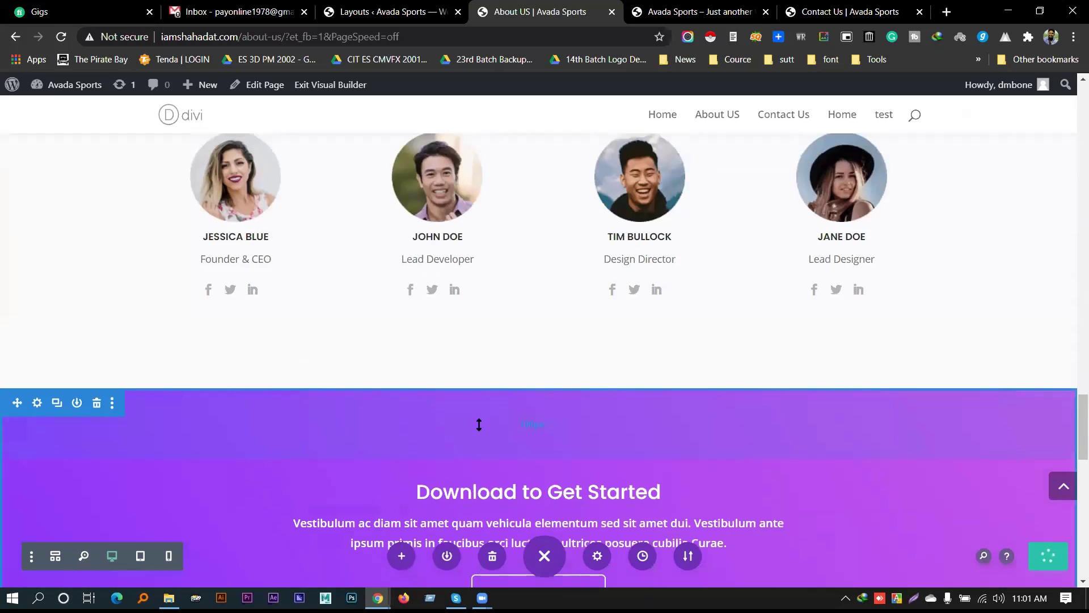
{"action": "scroll", "coordinate": [770, 369], "scroll_direction": "up", "scroll_amount": 5}
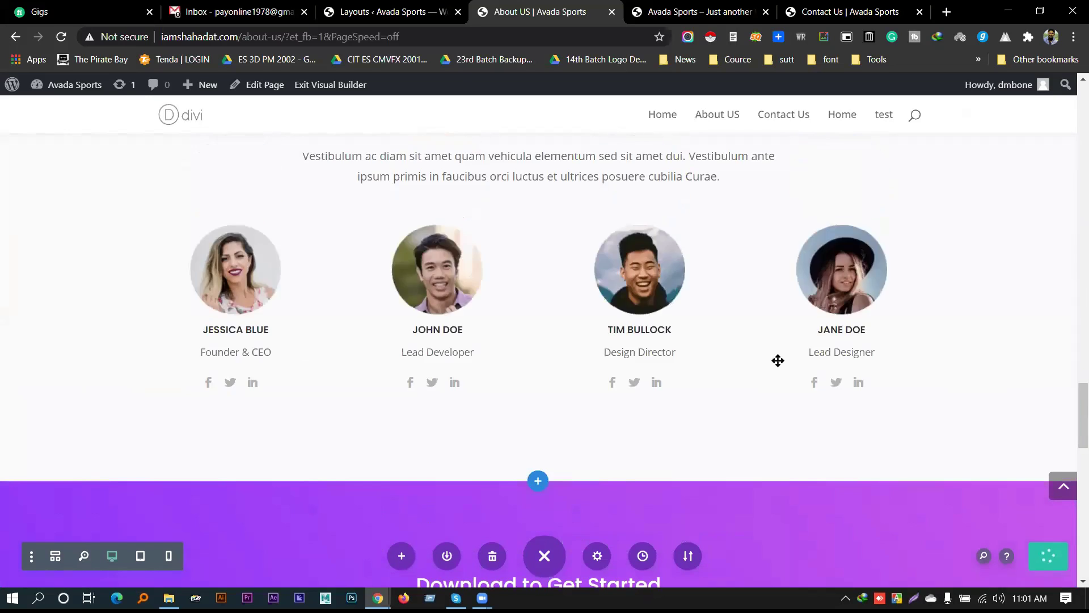
Save the About US page's new layout in the Divi builder
{"action": "left_click", "coordinate": [704, 12]}
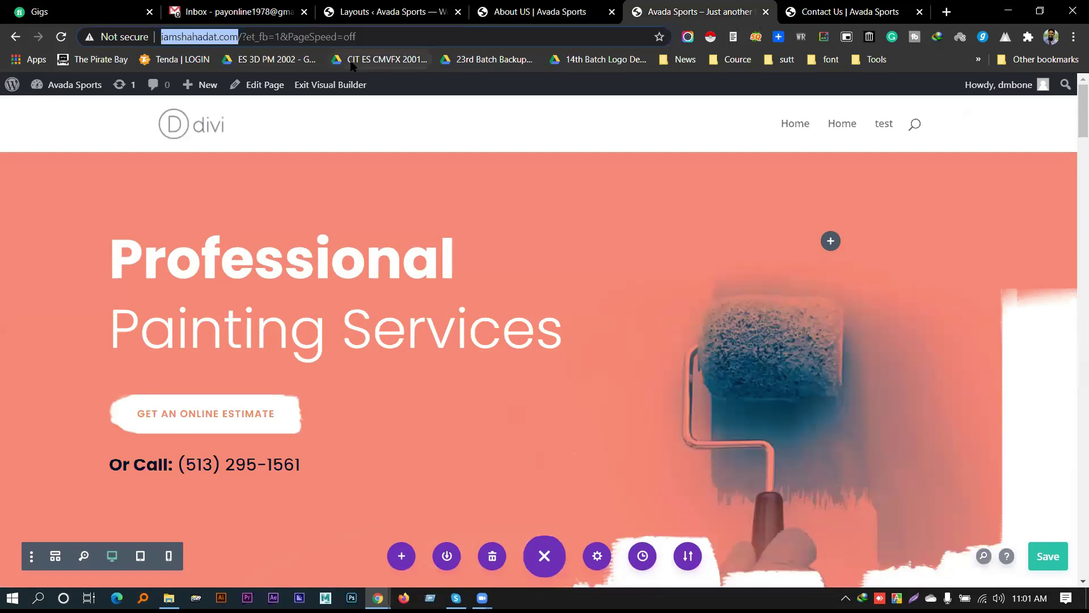
{"action": "key", "text": "ctrl+Tab"}
{"action": "left_click", "coordinate": [184, 122]}
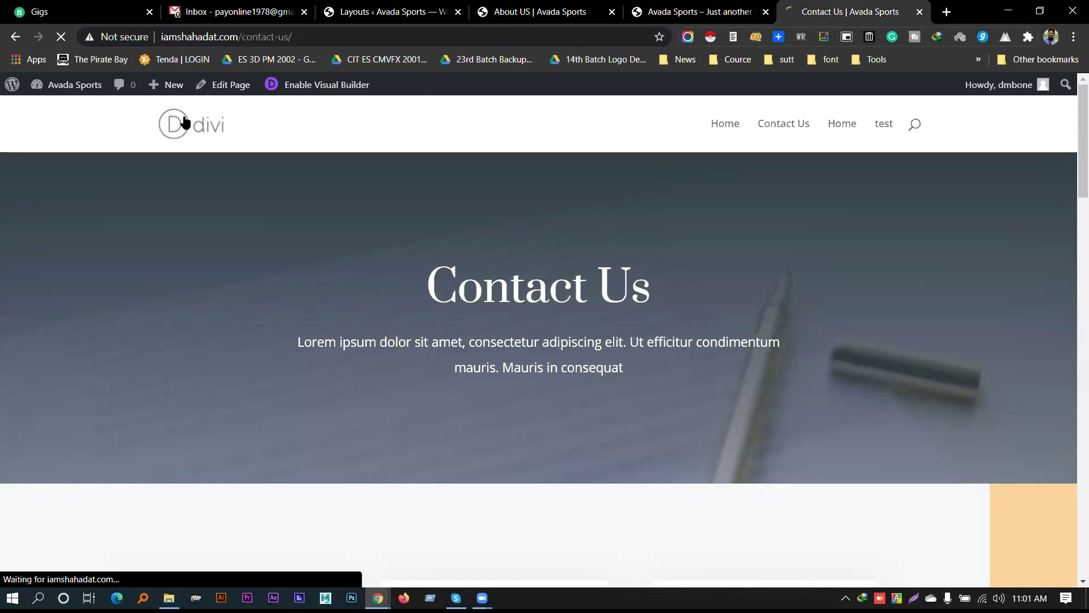
{"action": "key", "text": "ctrl+shift+Tab"}
{"action": "key", "text": "ctrl+shift+Tab"}
{"action": "left_click", "coordinate": [1048, 562]}
Open the About Us page from the live painting home page's menu
{"action": "key", "text": "ctrl+Tab"}
{"action": "key", "text": "ctrl+Tab"}
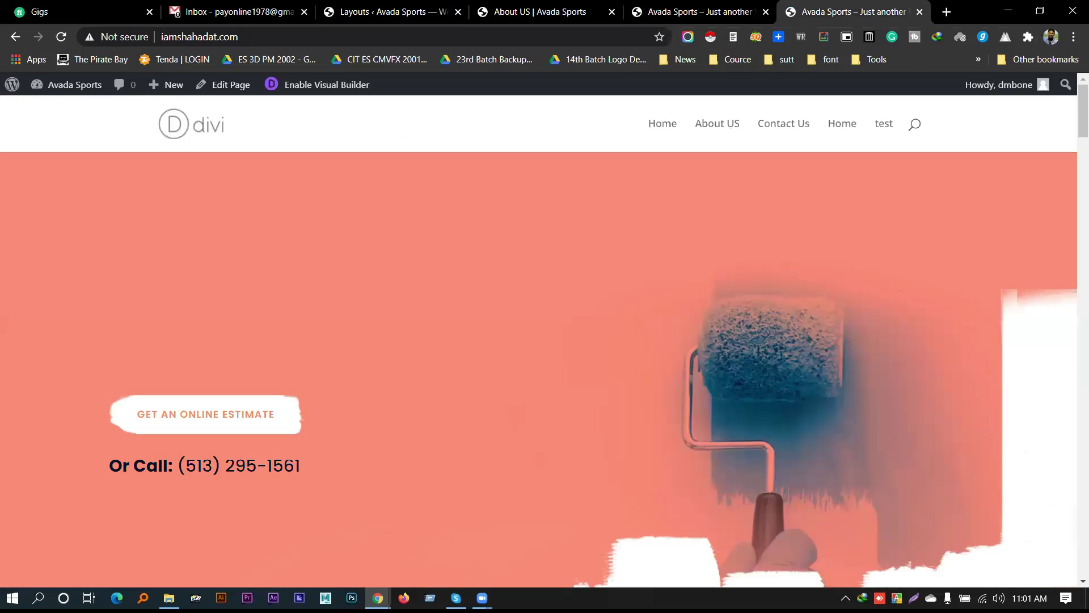
{"action": "scroll", "coordinate": [407, 230], "scroll_direction": "down", "scroll_amount": 12}
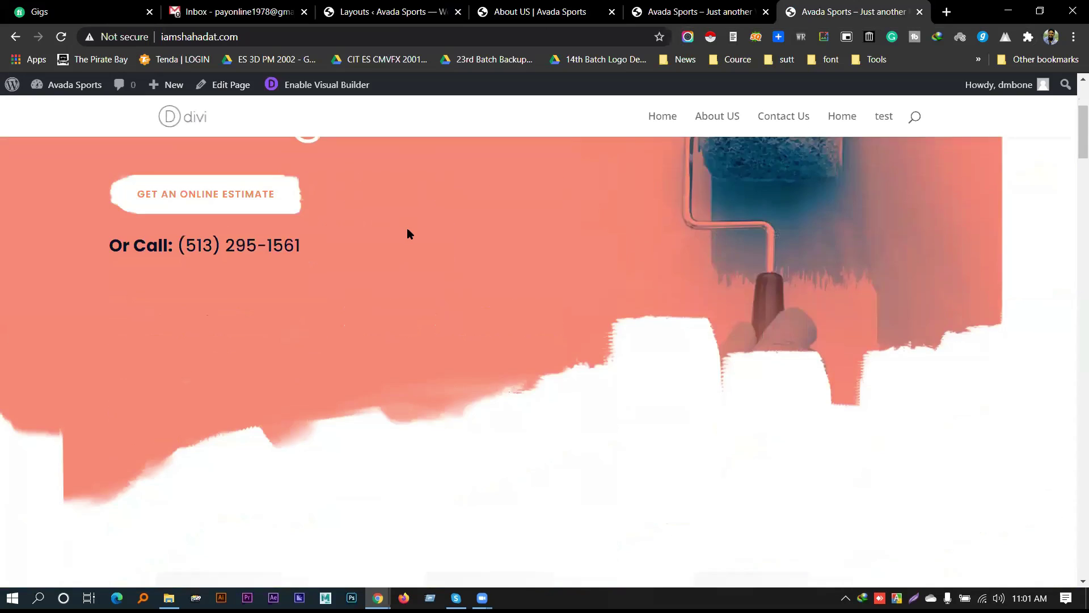
{"action": "left_click", "coordinate": [734, 119]}
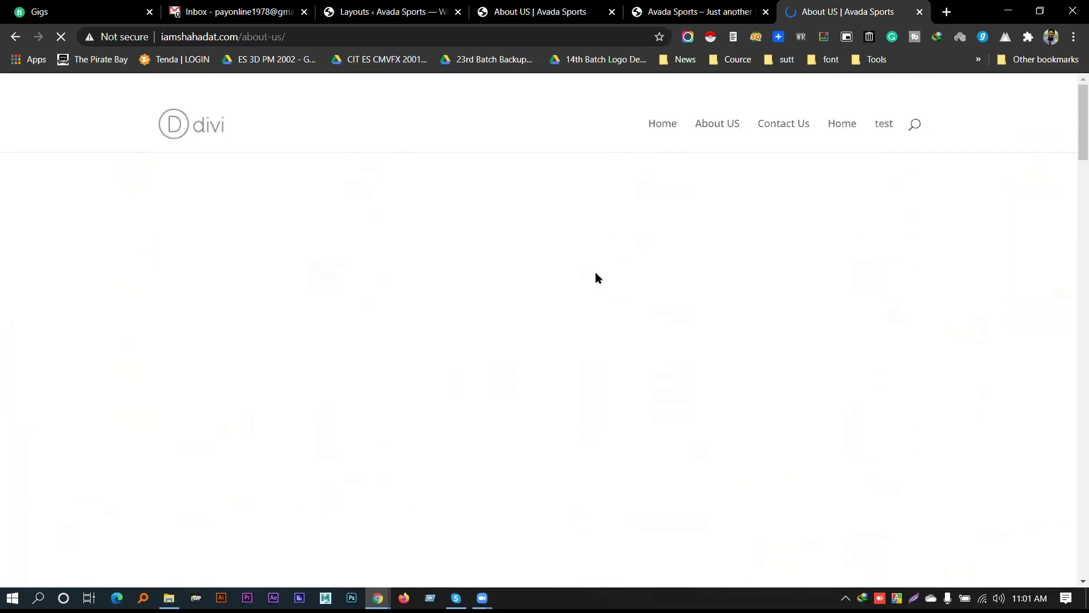
{"action": "scroll", "coordinate": [576, 246], "scroll_direction": "down", "scroll_amount": 6}
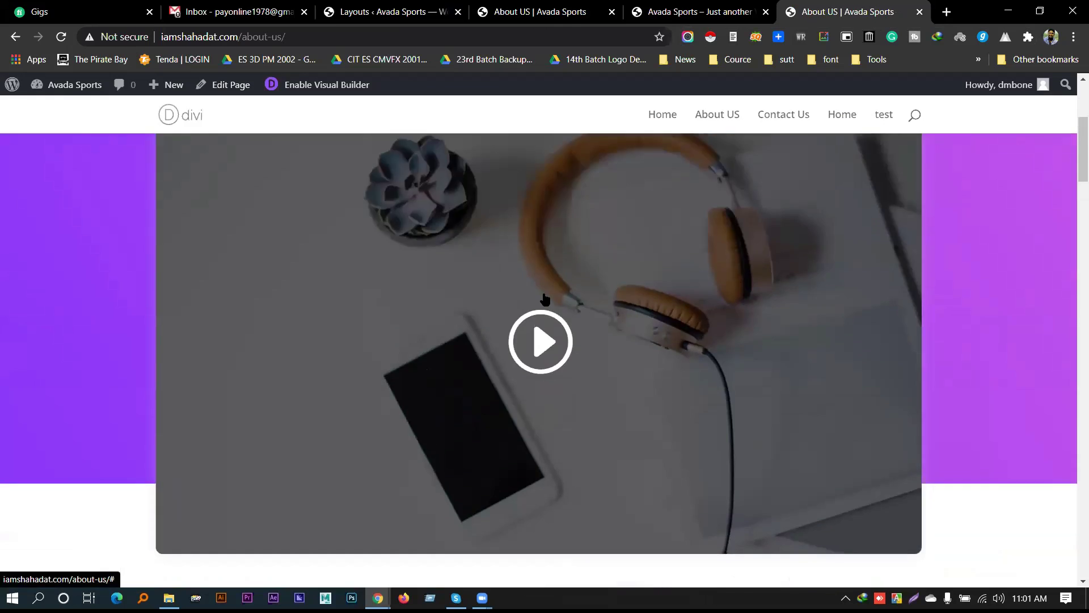
{"action": "scroll", "coordinate": [102, 241], "scroll_direction": "up", "scroll_amount": 4}
{"action": "scroll", "coordinate": [944, 202], "scroll_direction": "down", "scroll_amount": 5}
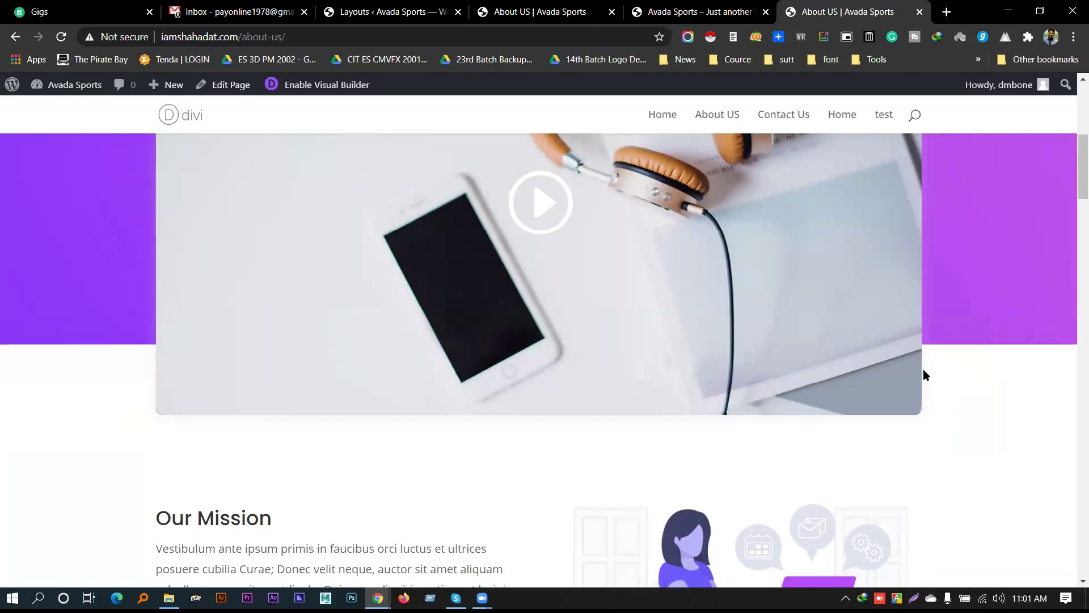
{"action": "scroll", "coordinate": [924, 351], "scroll_direction": "up", "scroll_amount": 4}
{"action": "scroll", "coordinate": [173, 193], "scroll_direction": "down", "scroll_amount": 4}
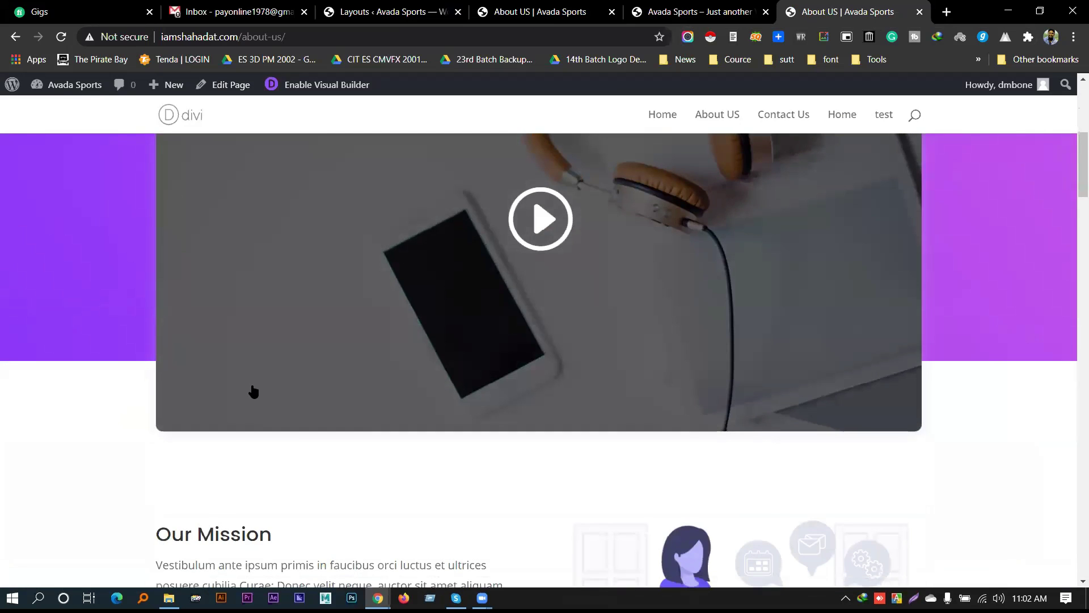
{"action": "scroll", "coordinate": [336, 365], "scroll_direction": "down", "scroll_amount": 3}
{"action": "scroll", "coordinate": [535, 336], "scroll_direction": "up", "scroll_amount": 8}
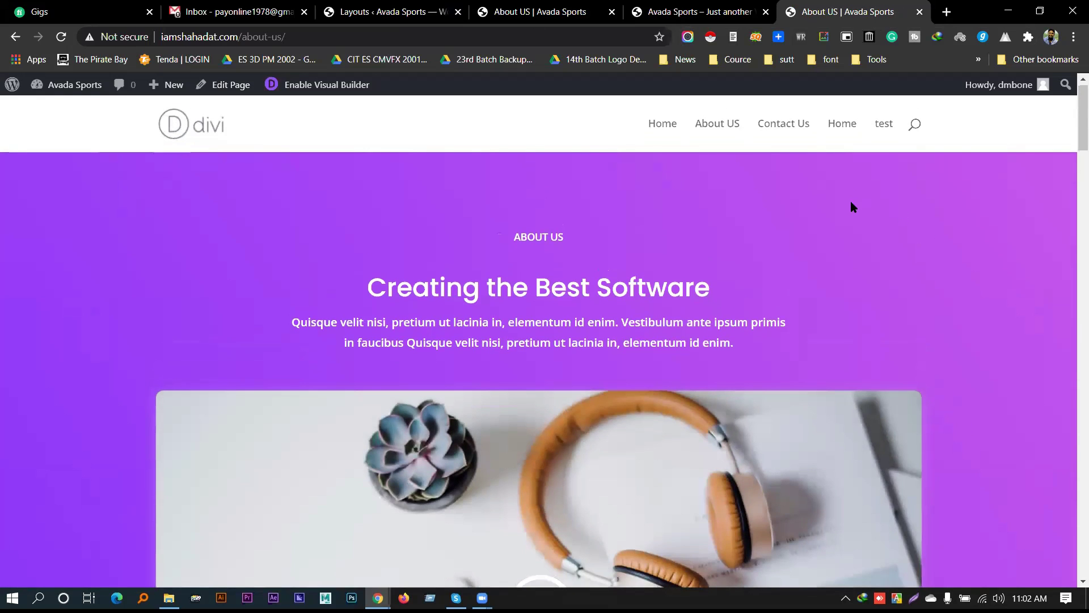
{"action": "scroll", "coordinate": [851, 204], "scroll_direction": "down", "scroll_amount": 10}
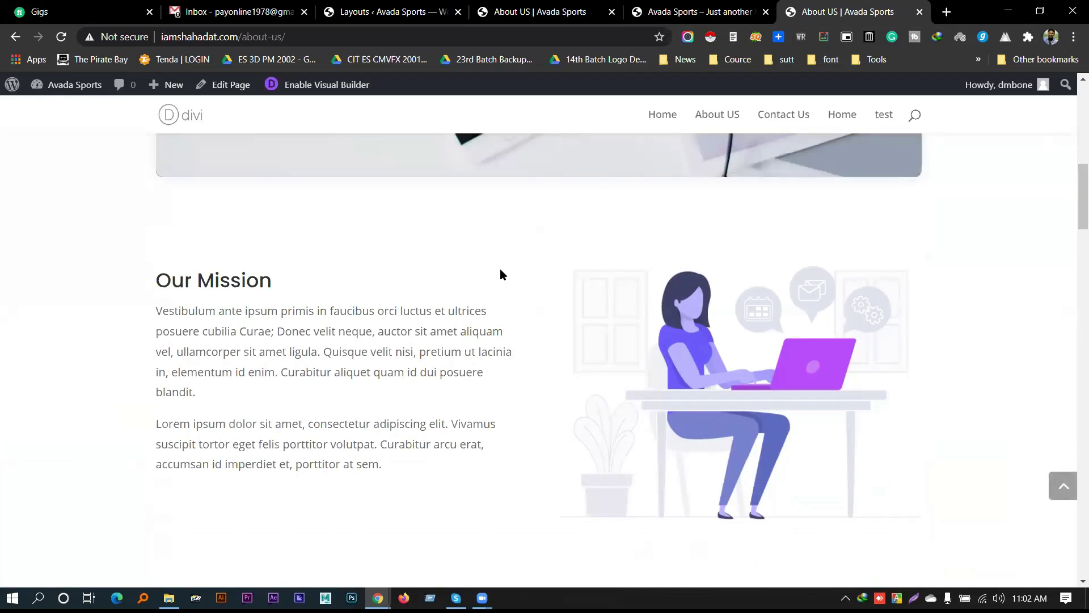
{"action": "scroll", "coordinate": [298, 289], "scroll_direction": "up", "scroll_amount": 6}
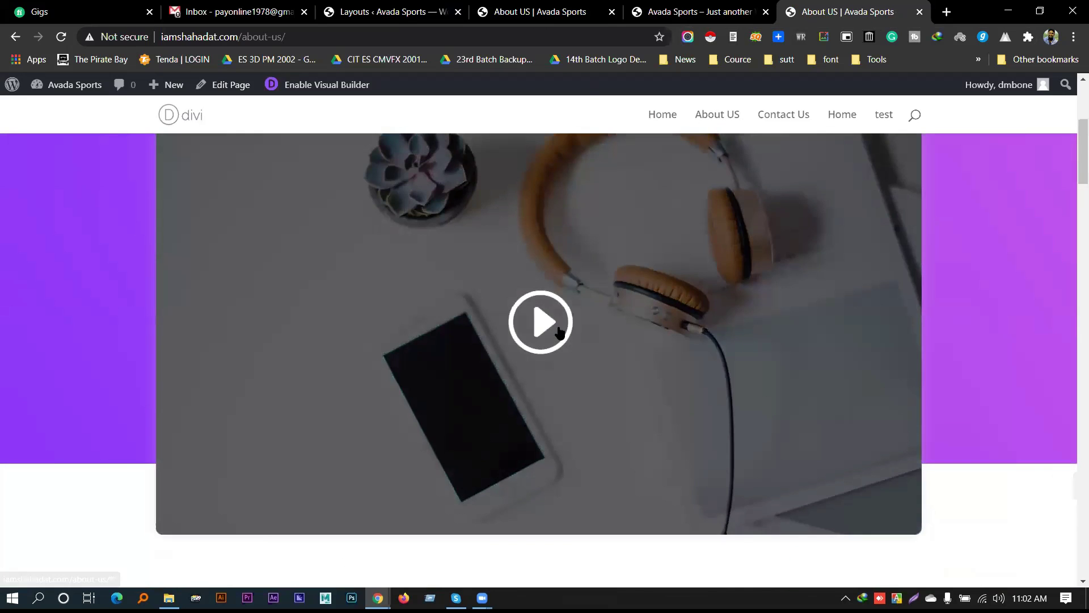
{"action": "left_click", "coordinate": [549, 323]}
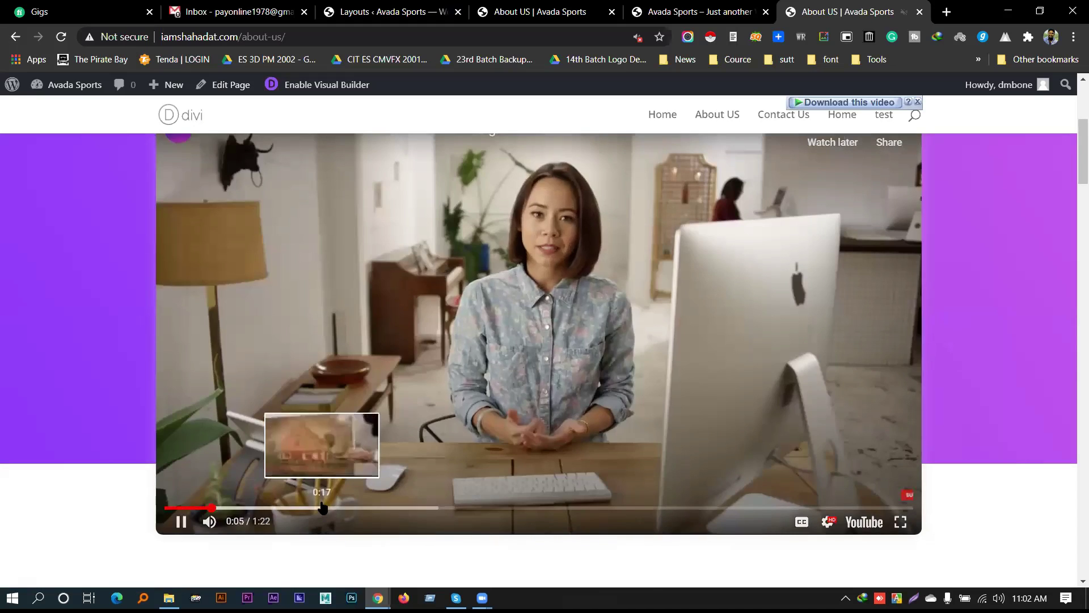
{"action": "left_click", "coordinate": [322, 507]}
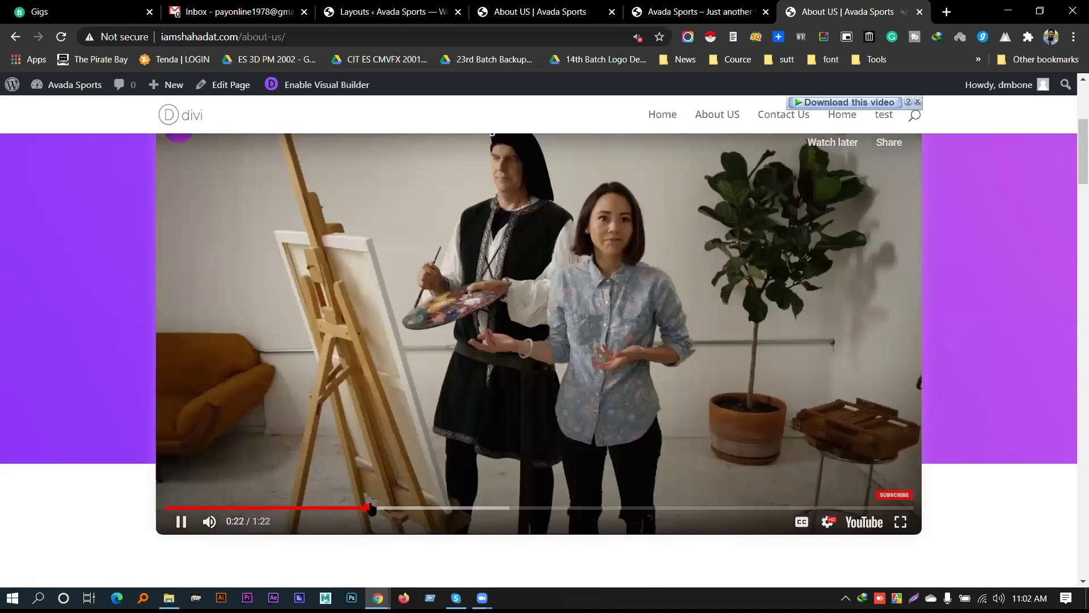
{"action": "left_click", "coordinate": [170, 517]}
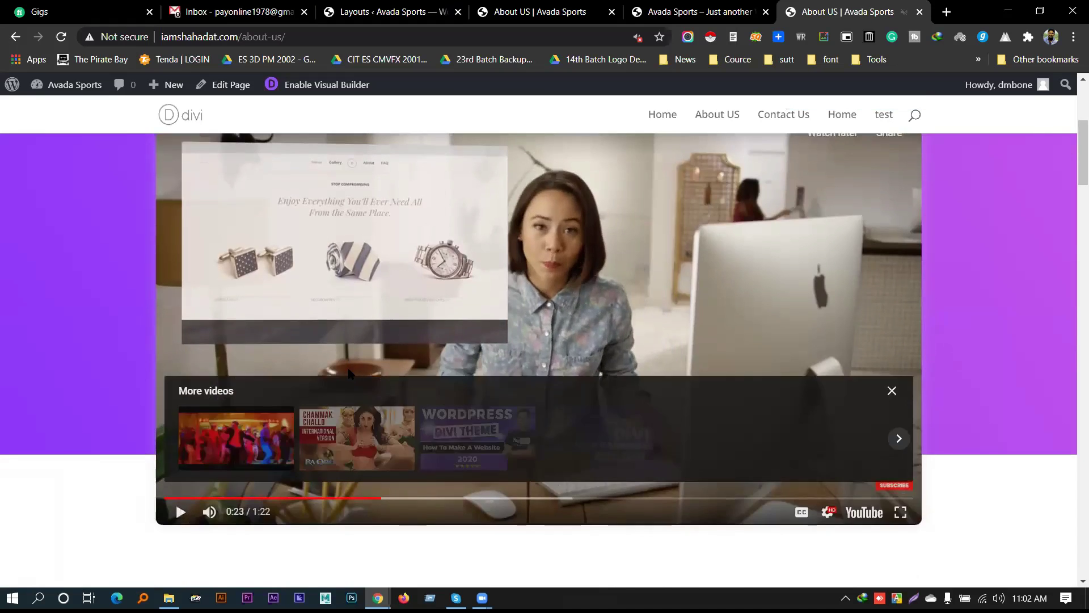
{"action": "scroll", "coordinate": [484, 318], "scroll_direction": "down", "scroll_amount": 7}
{"action": "left_click_drag", "start_coordinate": [155, 219], "coordinate": [404, 418]}
{"action": "left_click", "coordinate": [481, 386]}
{"action": "scroll", "coordinate": [821, 264], "scroll_direction": "down", "scroll_amount": 1}
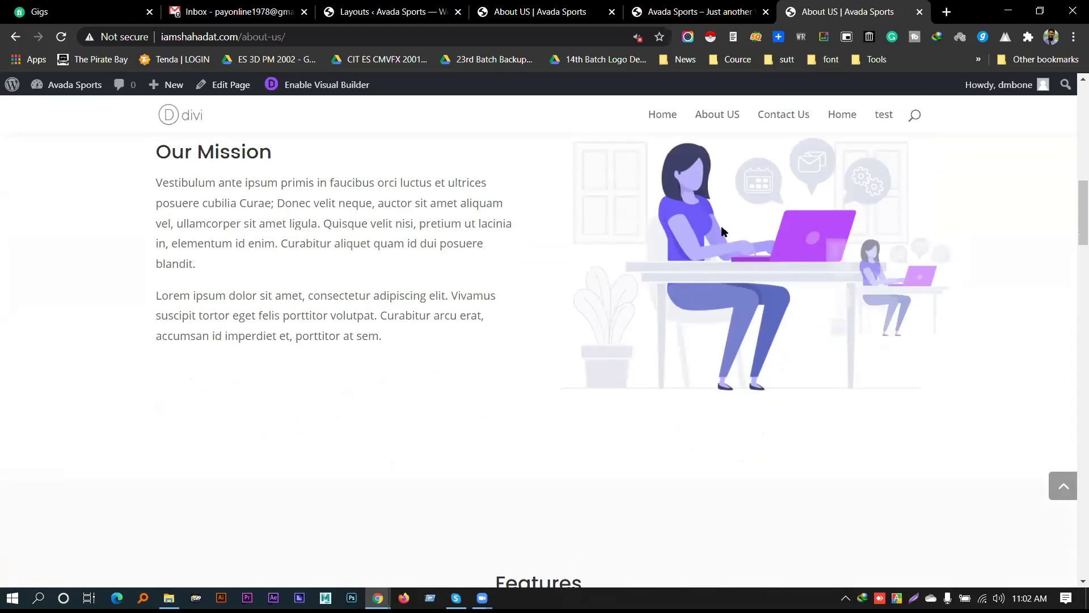
{"action": "scroll", "coordinate": [748, 274], "scroll_direction": "down", "scroll_amount": 1}
{"action": "scroll", "coordinate": [749, 271], "scroll_direction": "down", "scroll_amount": 7}
{"action": "scroll", "coordinate": [554, 231], "scroll_direction": "up", "scroll_amount": 2}
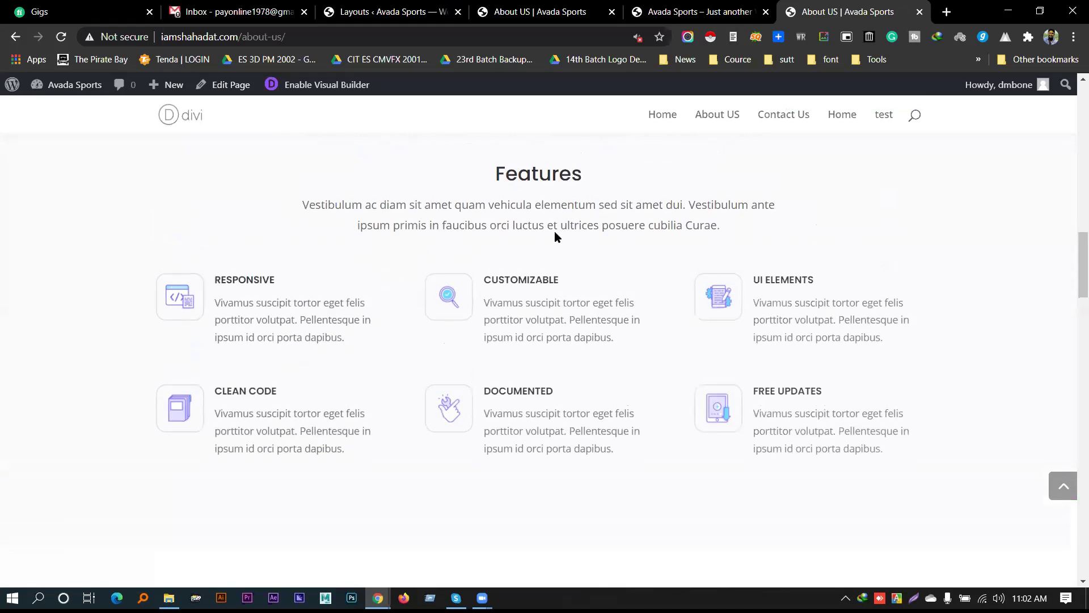
{"action": "scroll", "coordinate": [493, 281], "scroll_direction": "down", "scroll_amount": 10}
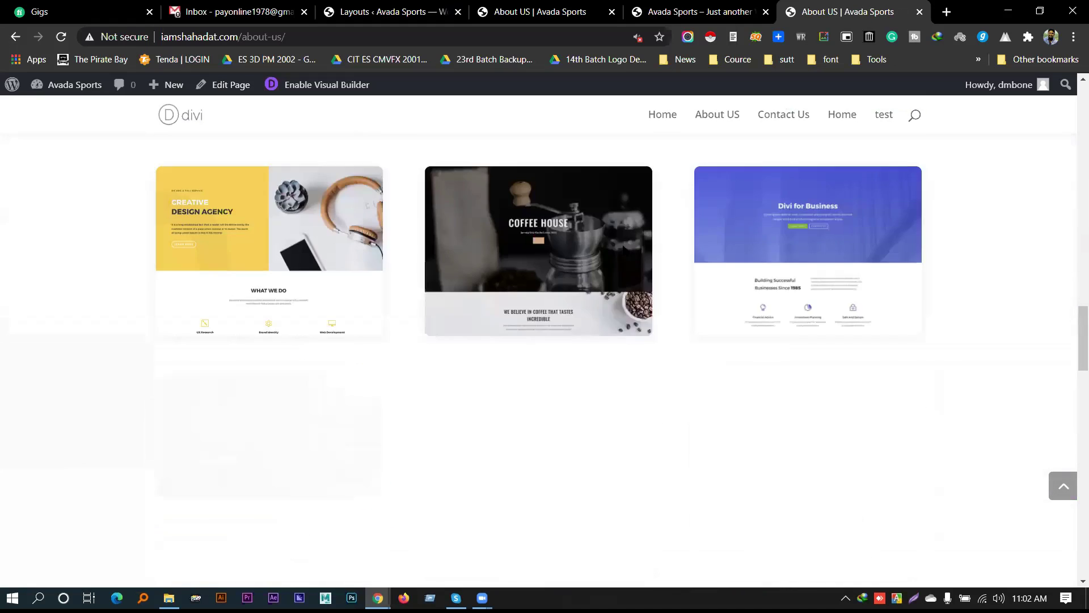
{"action": "scroll", "coordinate": [816, 258], "scroll_direction": "down", "scroll_amount": 2}
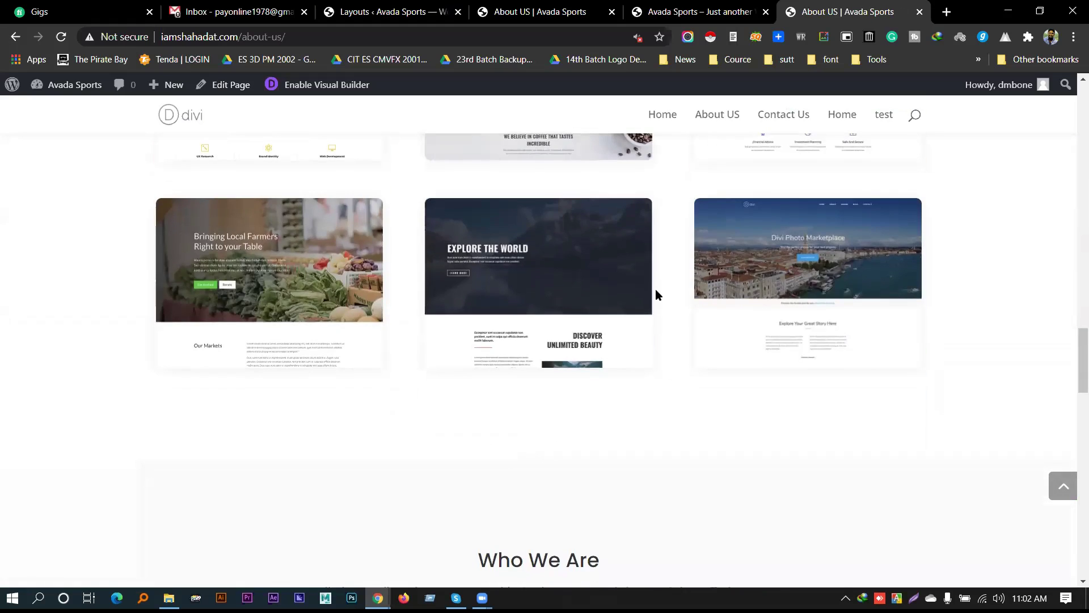
{"action": "scroll", "coordinate": [476, 327], "scroll_direction": "down", "scroll_amount": 5}
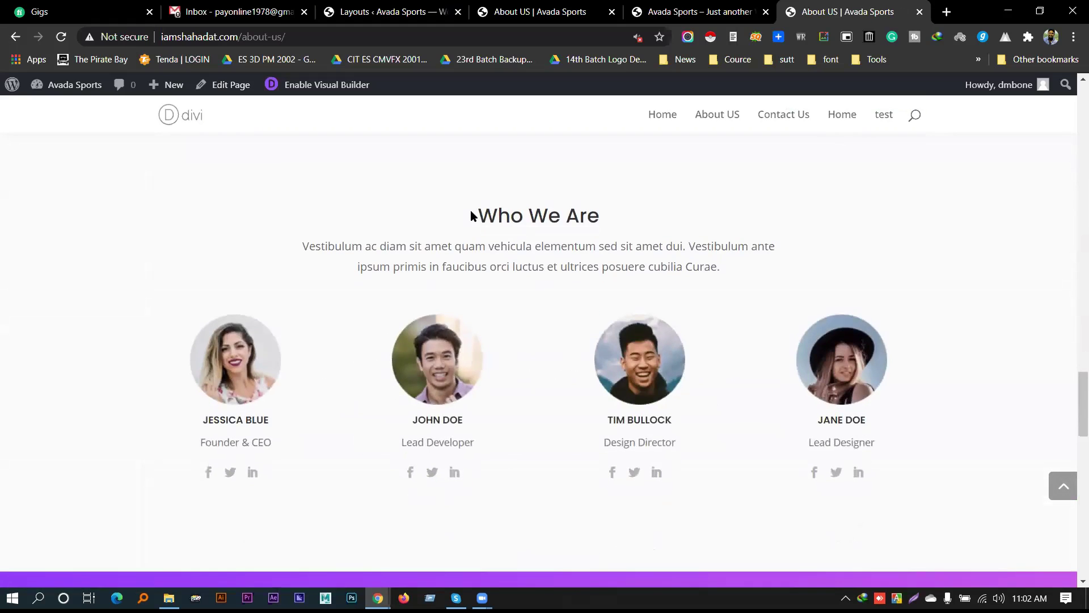
{"action": "left_click_drag", "start_coordinate": [473, 214], "coordinate": [643, 232]}
{"action": "scroll", "coordinate": [812, 396], "scroll_direction": "down", "scroll_amount": 2}
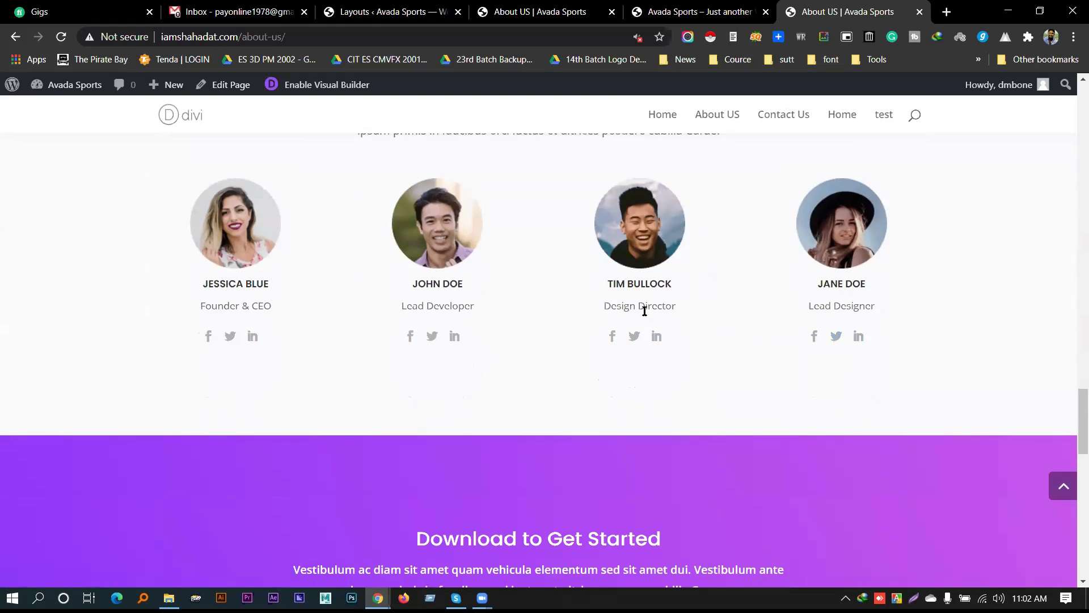
{"action": "left_click_drag", "start_coordinate": [636, 295], "coordinate": [595, 288]}
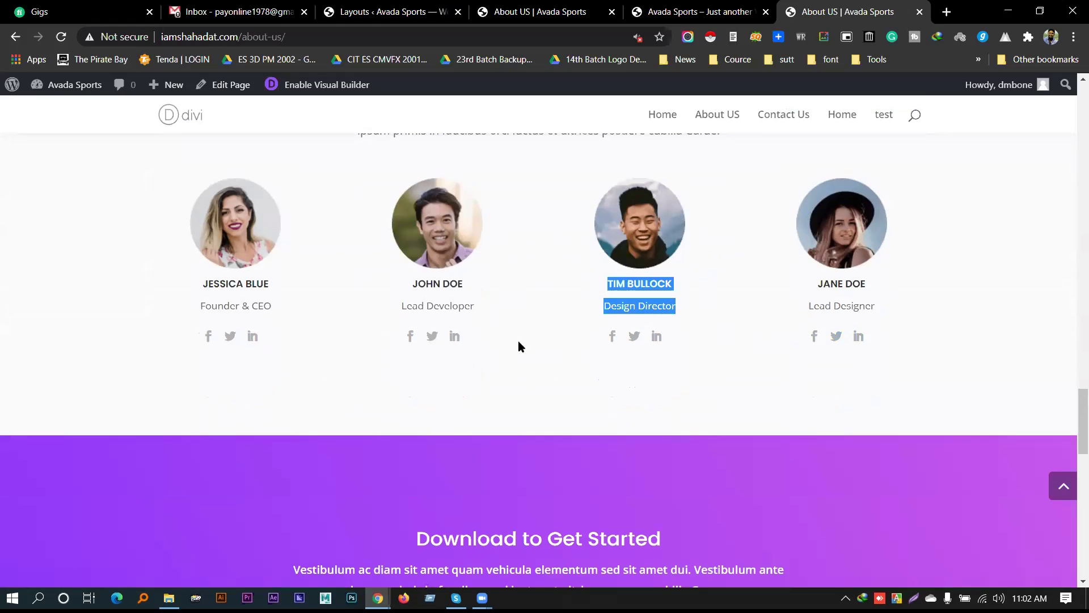
{"action": "scroll", "coordinate": [518, 343], "scroll_direction": "down", "scroll_amount": 14}
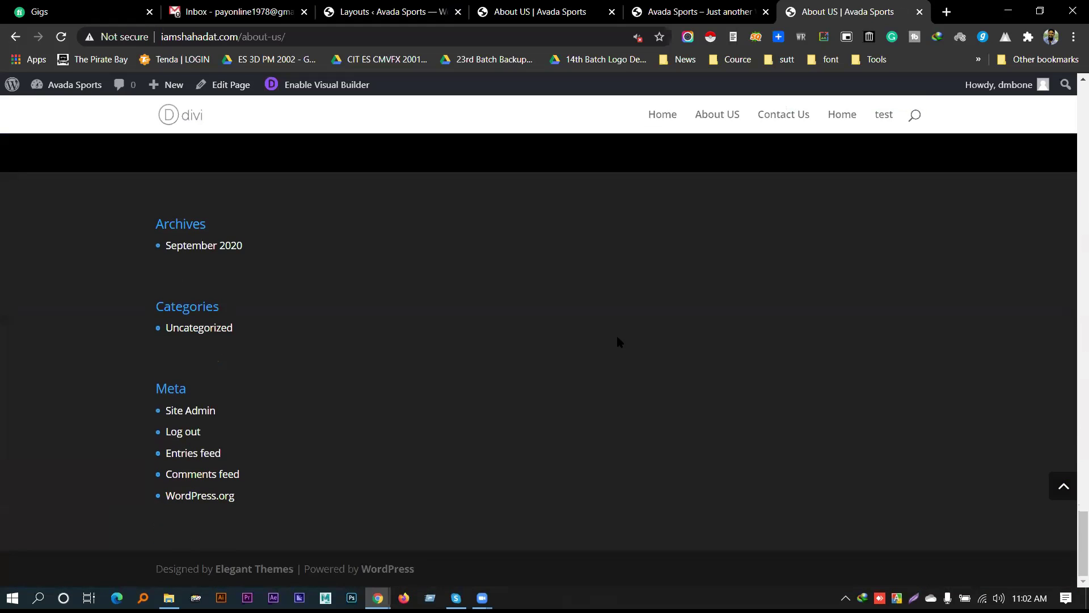
{"action": "left_click", "coordinate": [1065, 491]}
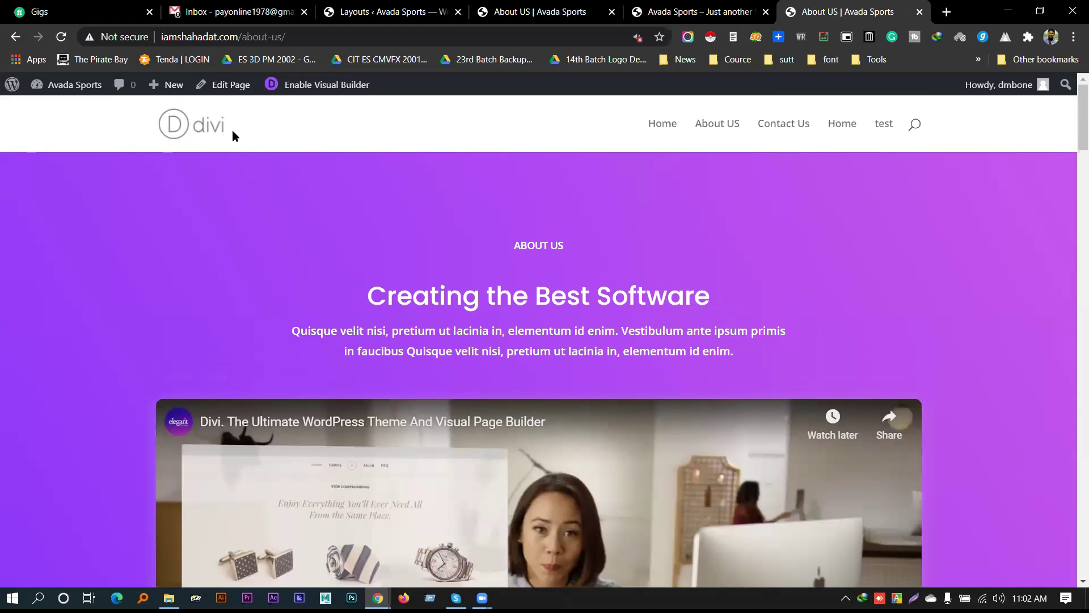
{"action": "left_click", "coordinate": [221, 134]}
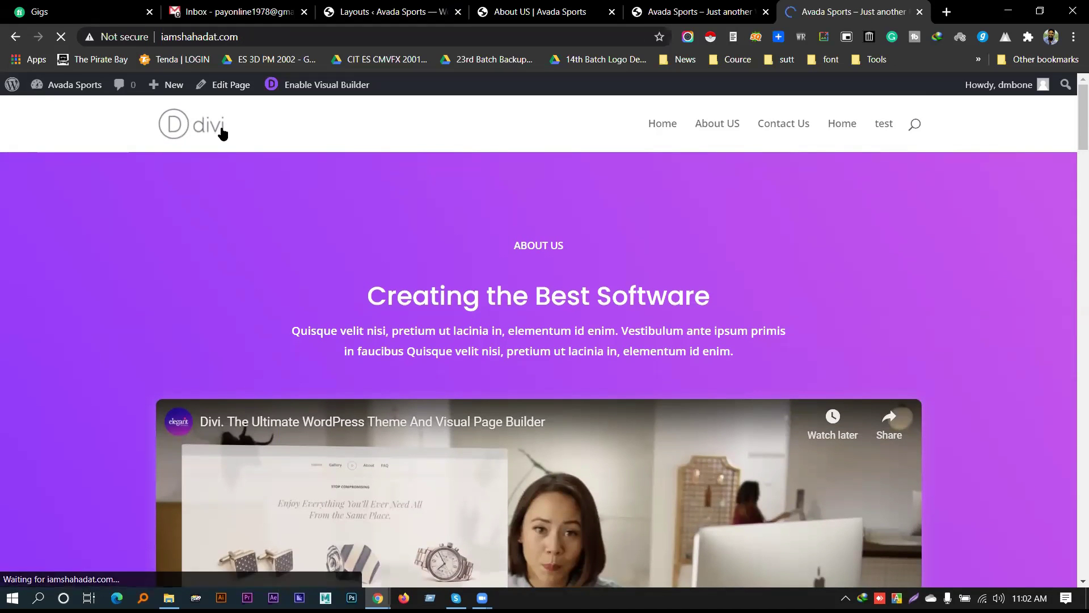
Scroll through the live home page's plant photo banner and row of project images
{"action": "scroll", "coordinate": [642, 448], "scroll_direction": "down", "scroll_amount": 10}
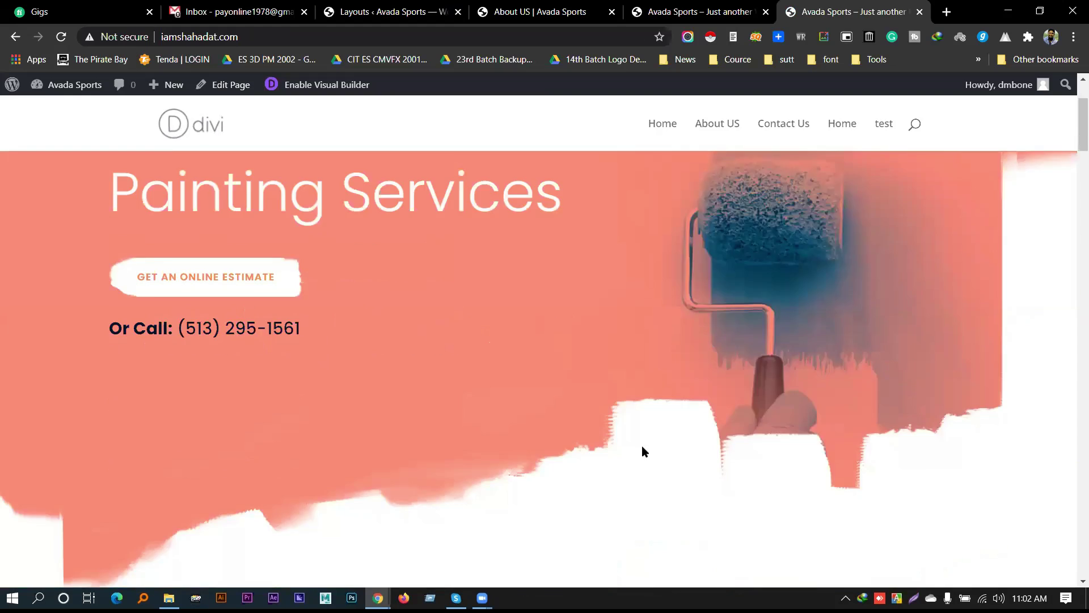
{"action": "scroll", "coordinate": [748, 348], "scroll_direction": "up", "scroll_amount": 4}
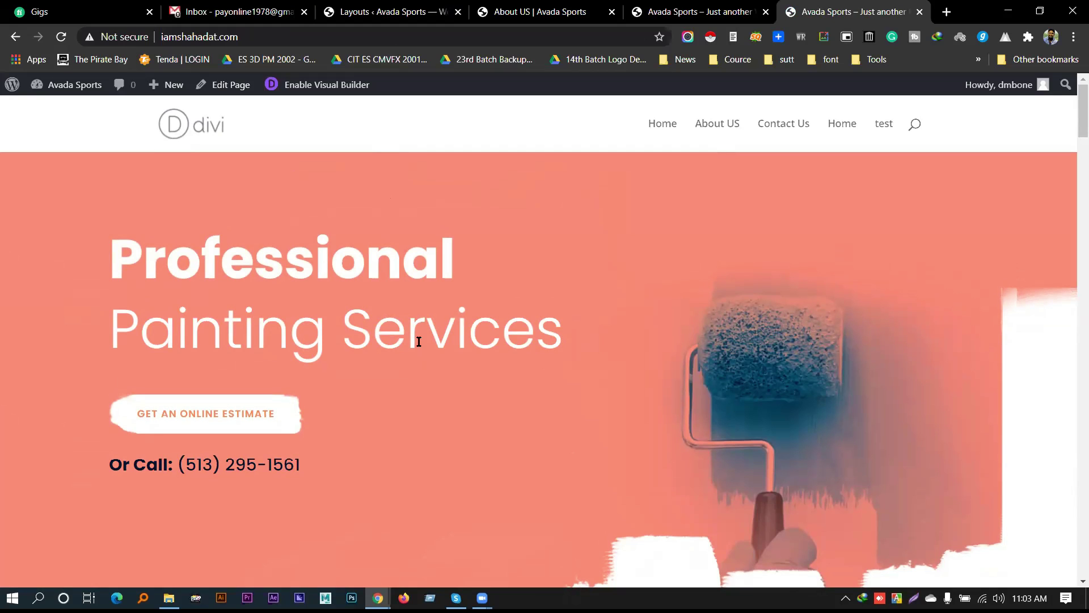
{"action": "scroll", "coordinate": [301, 287], "scroll_direction": "down", "scroll_amount": 20}
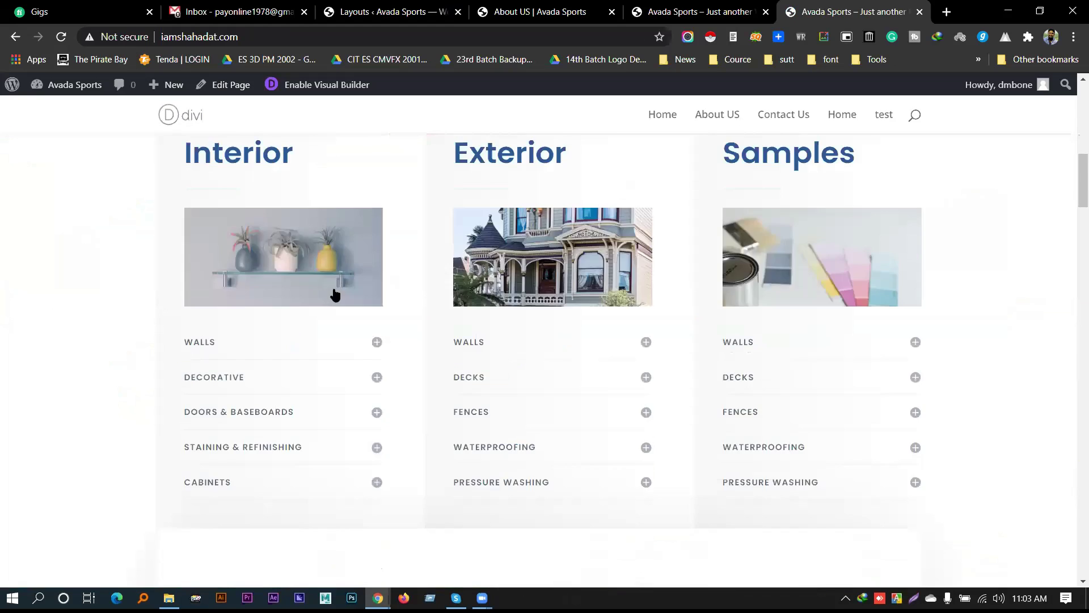
{"action": "scroll", "coordinate": [491, 475], "scroll_direction": "up", "scroll_amount": 20}
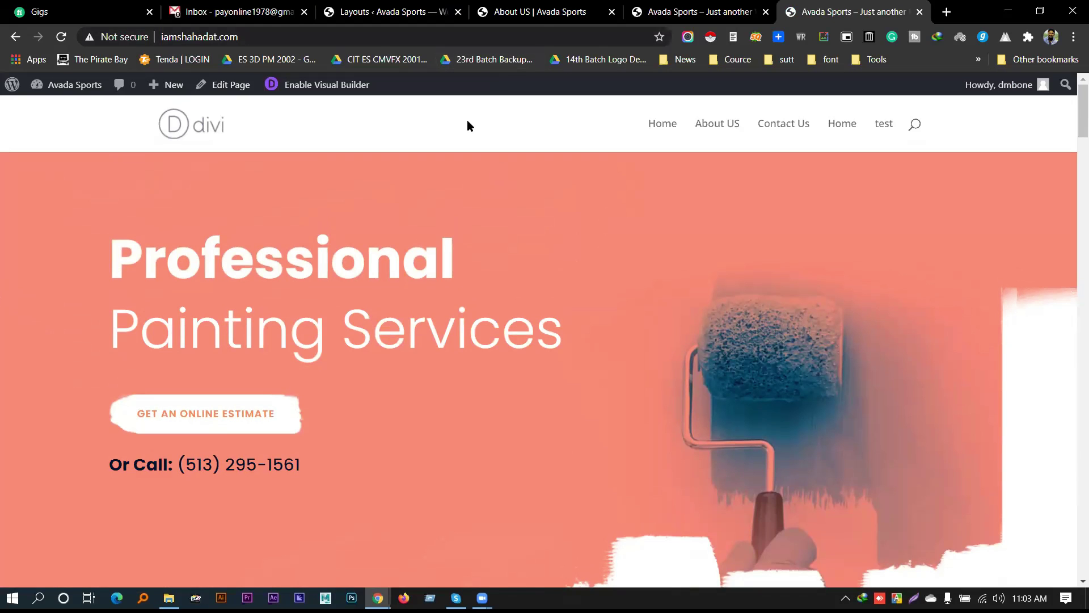
{"action": "scroll", "coordinate": [549, 253], "scroll_direction": "down", "scroll_amount": 15}
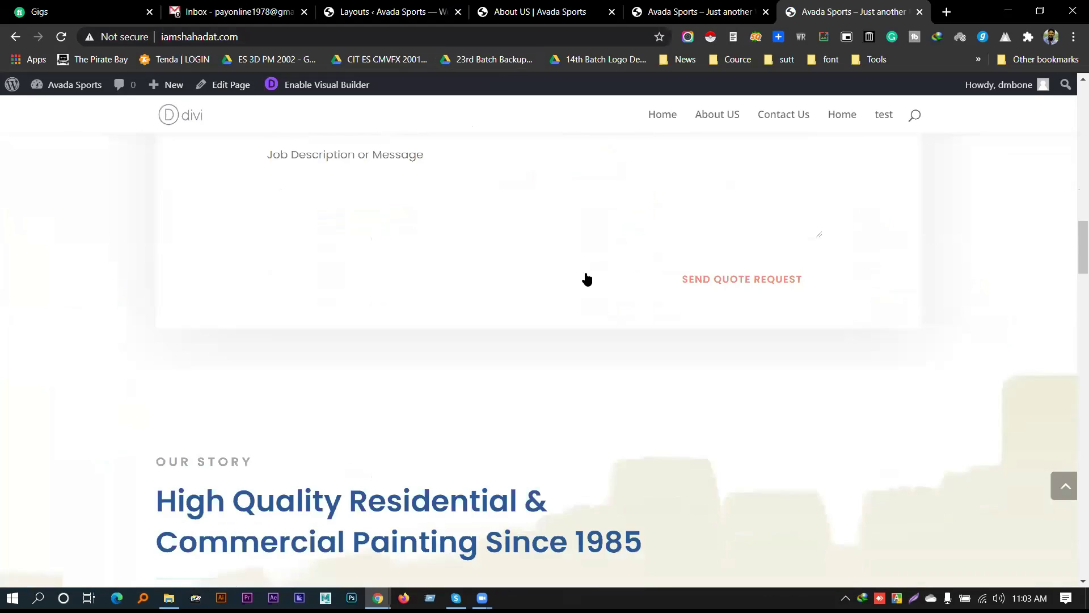
{"action": "scroll", "coordinate": [587, 278], "scroll_direction": "down", "scroll_amount": 20}
{"action": "scroll", "coordinate": [574, 295], "scroll_direction": "down", "scroll_amount": 15}
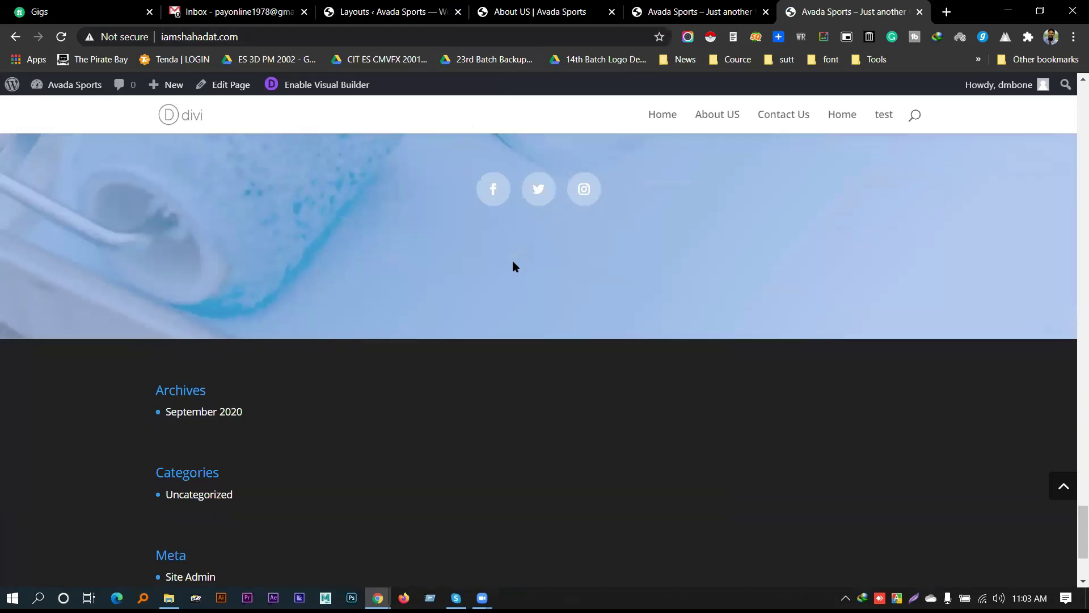
{"action": "scroll", "coordinate": [403, 267], "scroll_direction": "up", "scroll_amount": 6}
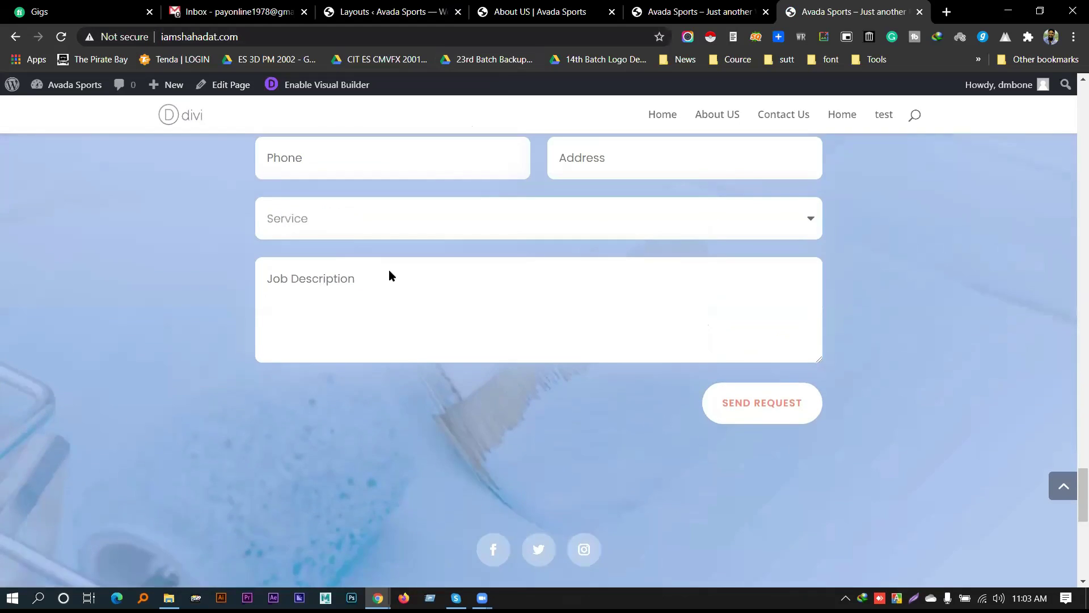
{"action": "scroll", "coordinate": [389, 271], "scroll_direction": "up", "scroll_amount": 4}
Highlight the Or Call phone number and the heading words on the live page
{"action": "left_click_drag", "start_coordinate": [504, 224], "coordinate": [659, 221]}
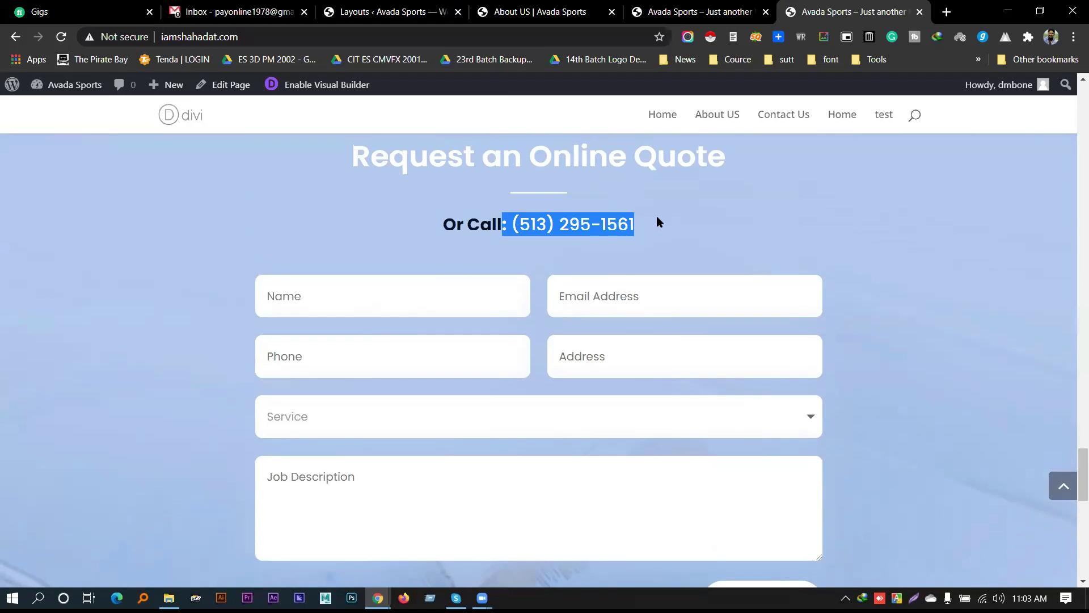
{"action": "left_click", "coordinate": [553, 224]}
{"action": "left_click_drag", "start_coordinate": [555, 225], "coordinate": [514, 225]}
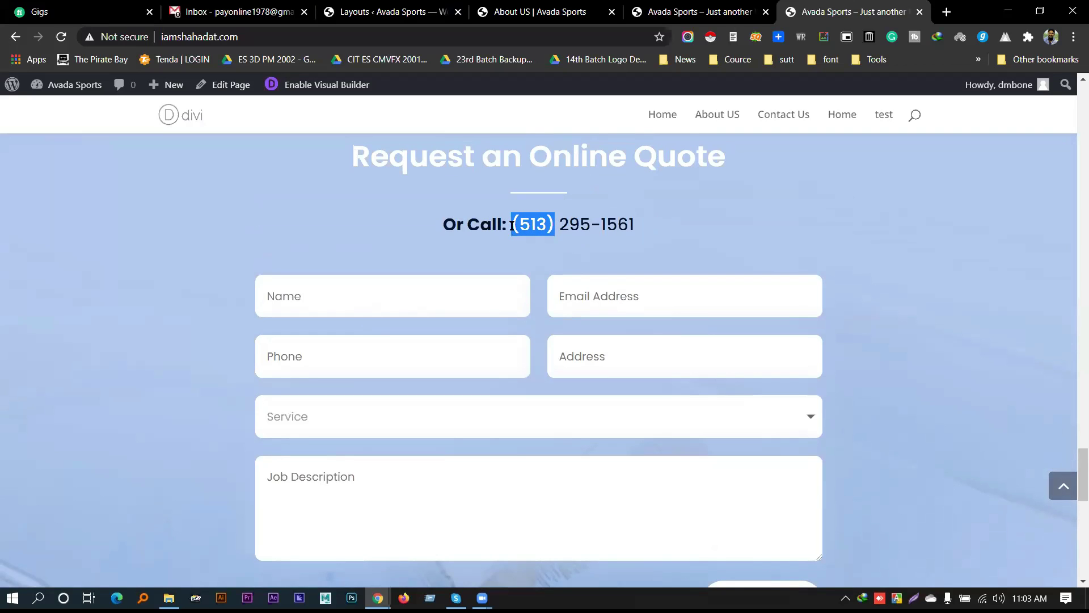
{"action": "left_click_drag", "start_coordinate": [499, 160], "coordinate": [604, 170]}
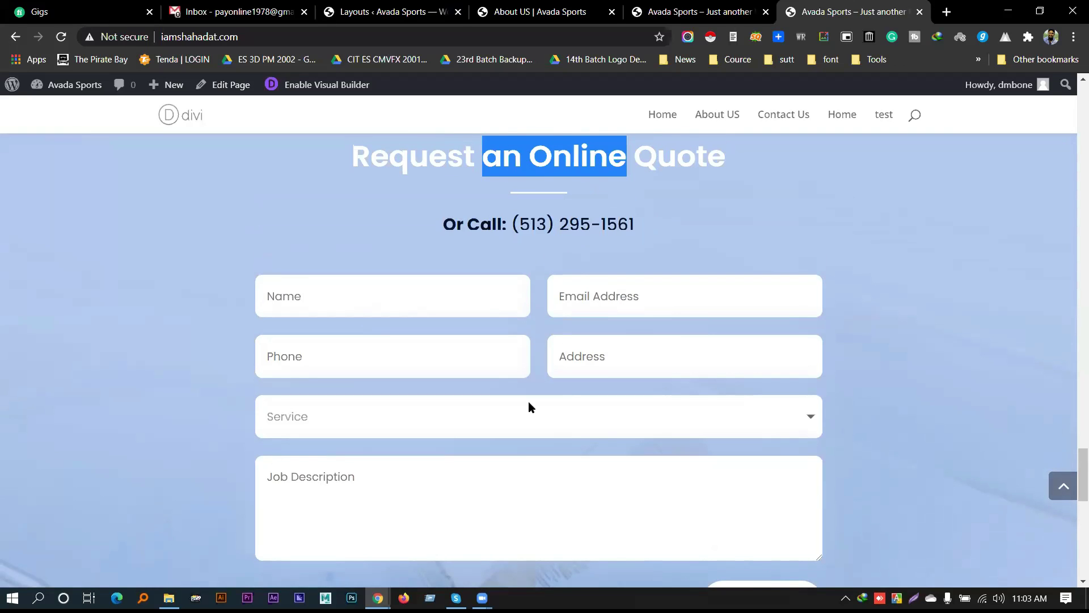
{"action": "scroll", "coordinate": [519, 404], "scroll_direction": "down", "scroll_amount": 5}
{"action": "scroll", "coordinate": [522, 400], "scroll_direction": "up", "scroll_amount": 10}
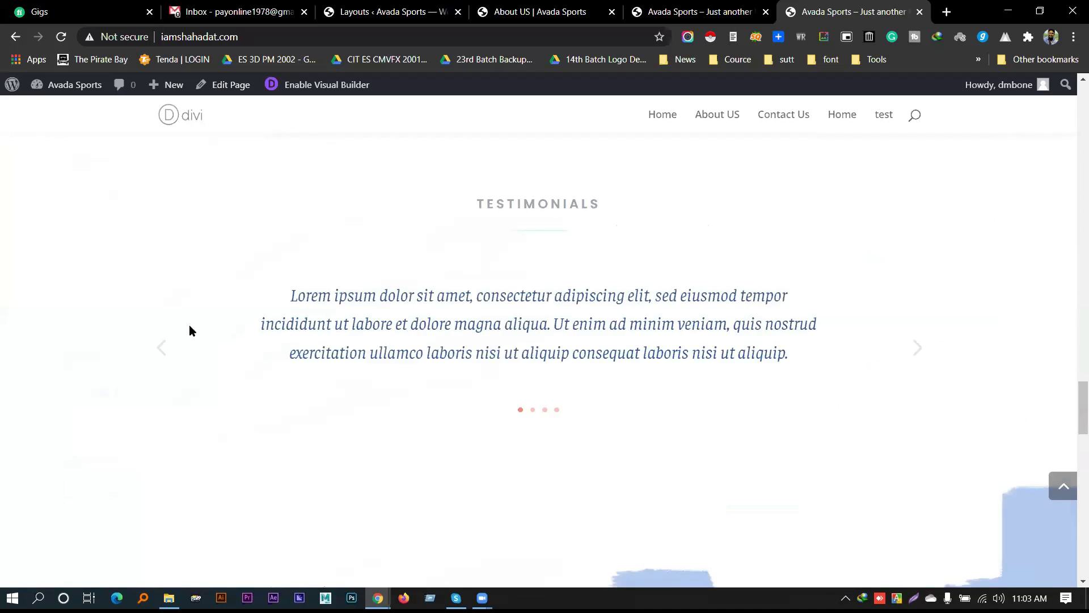
{"action": "scroll", "coordinate": [190, 330], "scroll_direction": "up", "scroll_amount": 8}
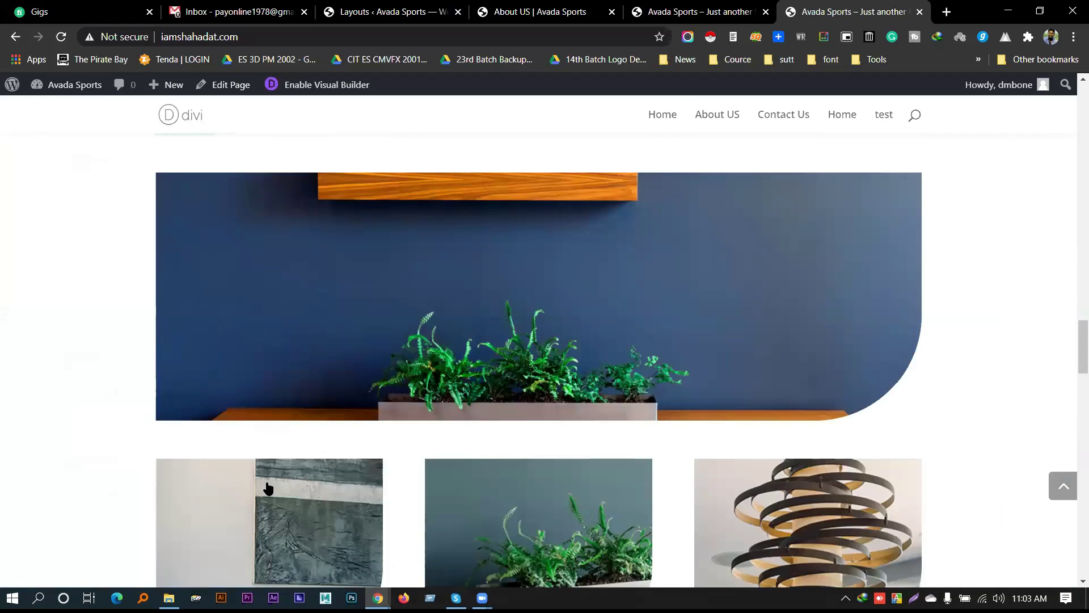
{"action": "scroll", "coordinate": [464, 498], "scroll_direction": "up", "scroll_amount": 1}
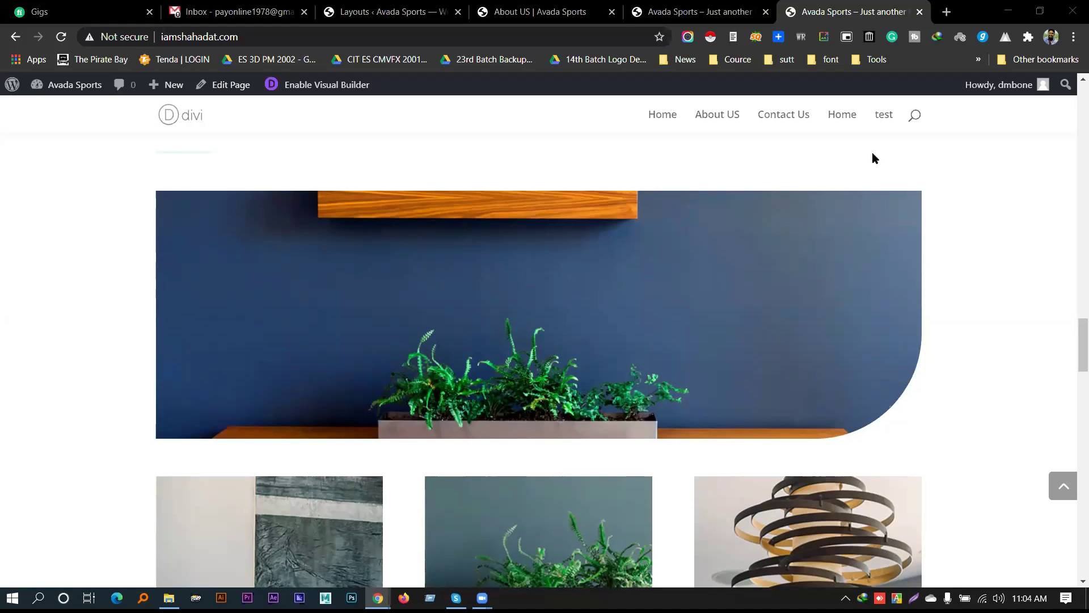
{"action": "left_click", "coordinate": [539, 12]}
Back in the About US builder, open the Load From Library premade layouts dialog
{"action": "left_click", "coordinate": [398, 11]}
{"action": "left_click", "coordinate": [534, 10]}
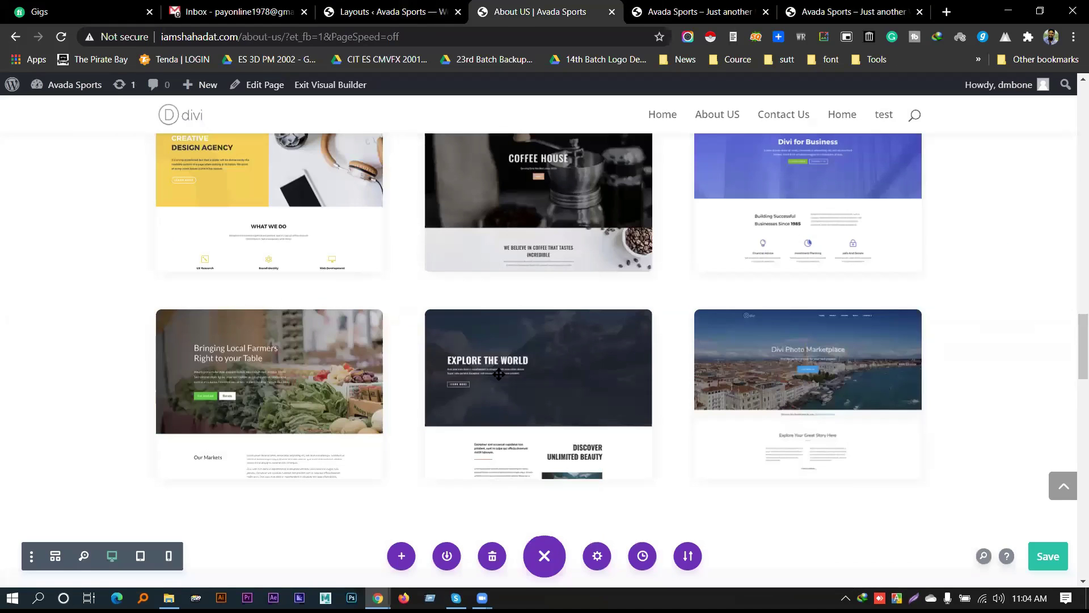
{"action": "scroll", "coordinate": [492, 371], "scroll_direction": "down", "scroll_amount": 3}
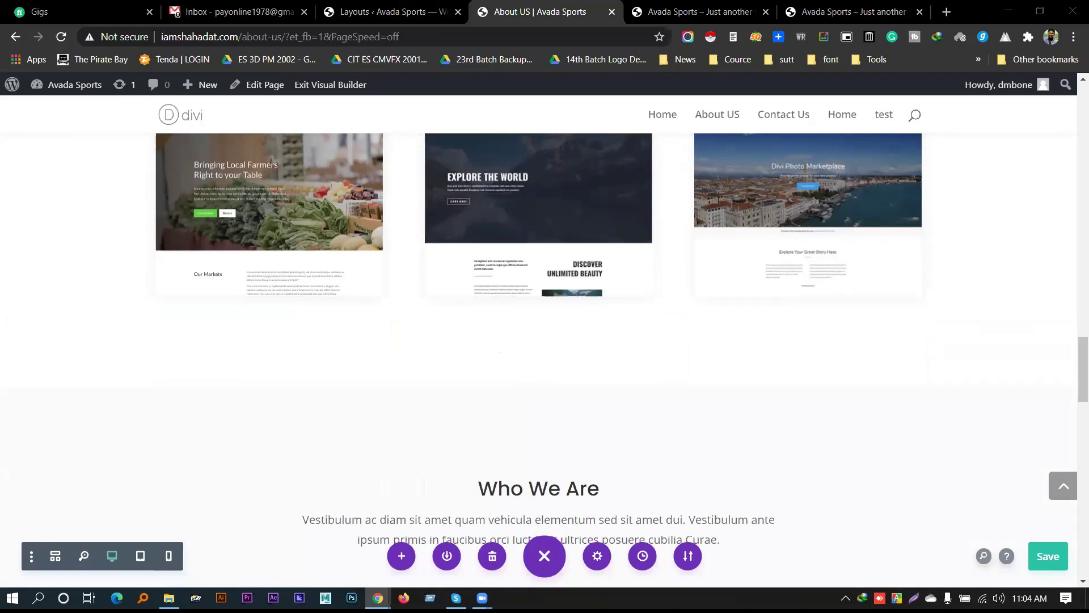
{"action": "left_click", "coordinate": [402, 557]}
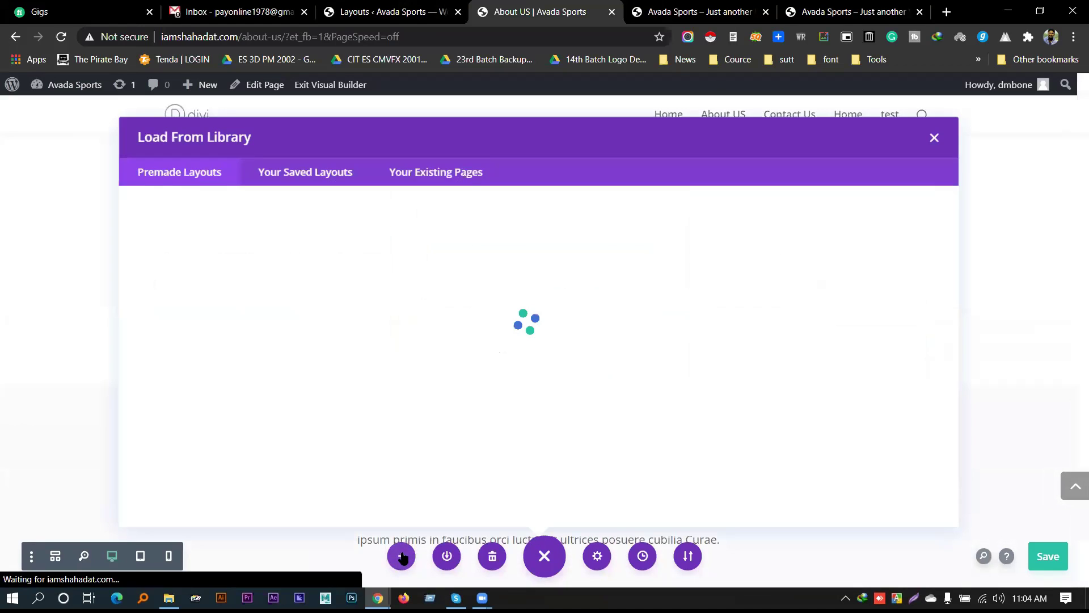
Go up from the Accountant folder to Divi.4.0.4-Layouts-1, then return to the browser's library
{"action": "left_click", "coordinate": [164, 597]}
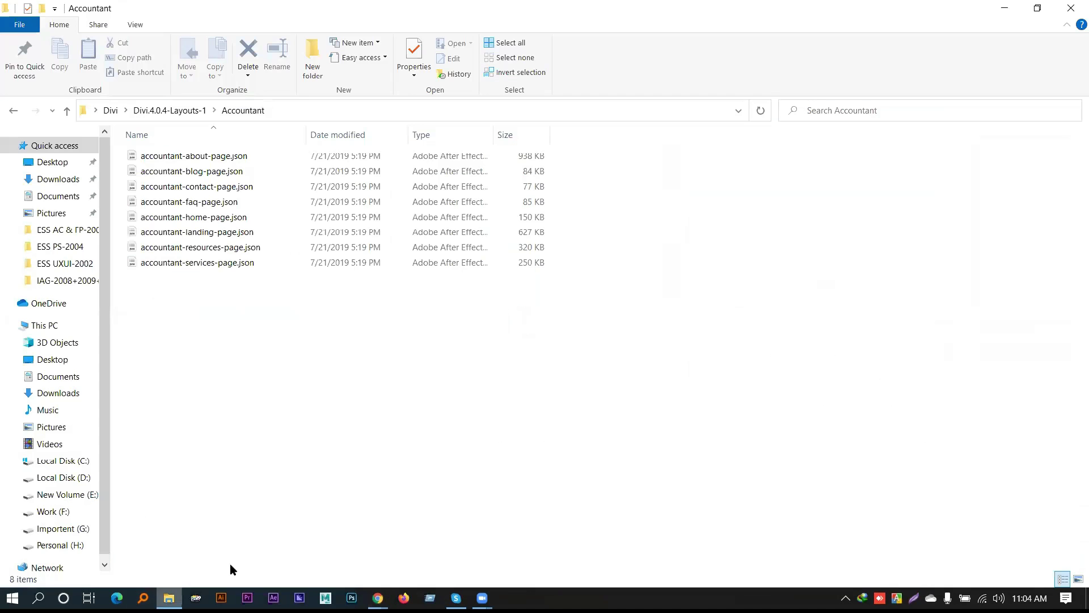
{"action": "left_click", "coordinate": [162, 111]}
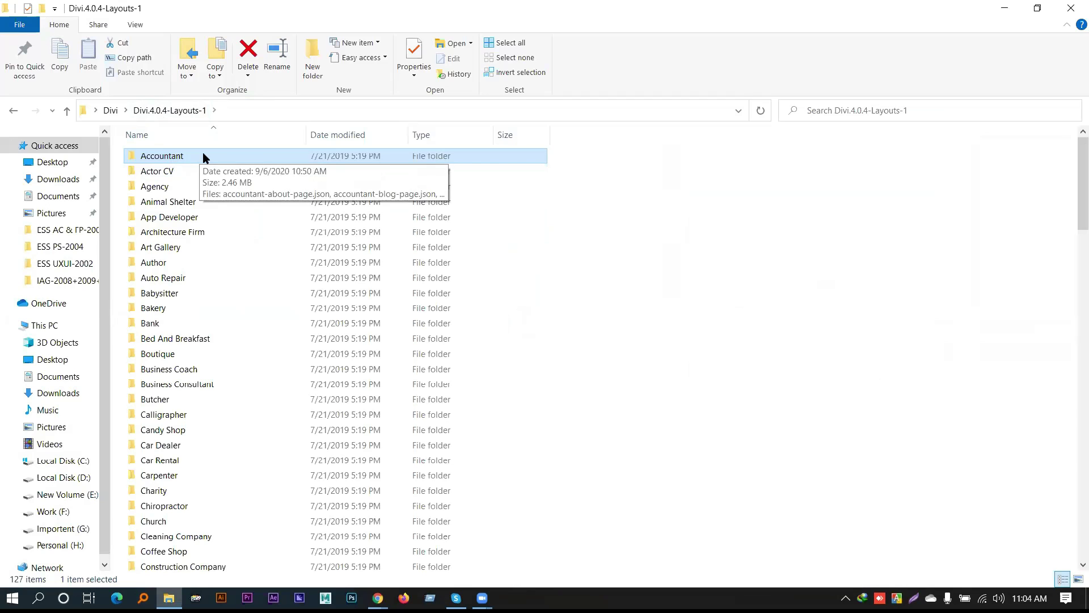
{"action": "left_click", "coordinate": [378, 598]}
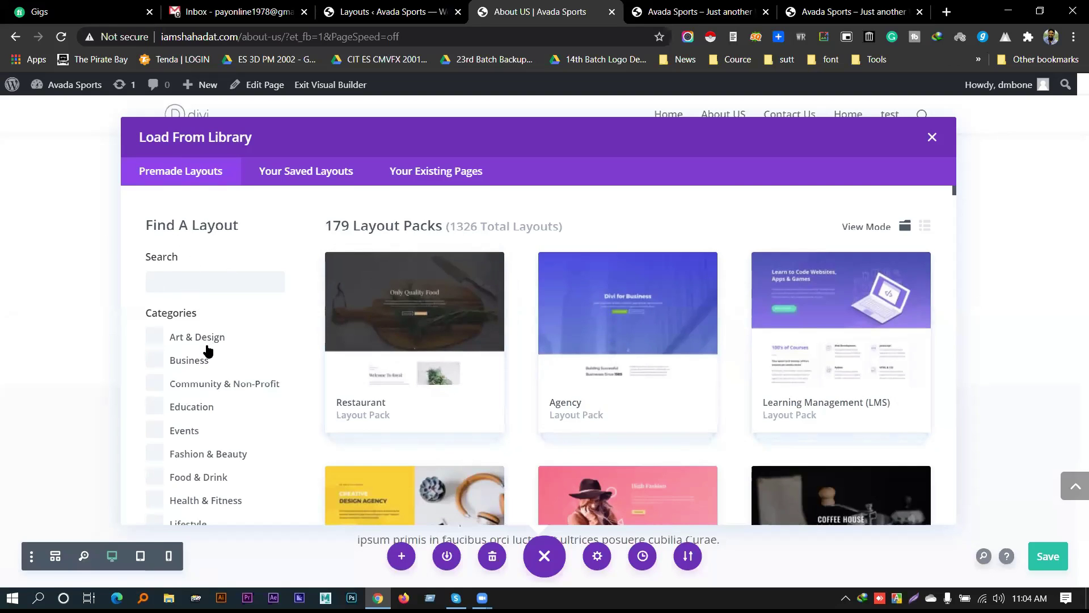
Try searching the premade layouts by entering 'a' in the library Search box
{"action": "scroll", "coordinate": [208, 345], "scroll_direction": "down", "scroll_amount": 1}
{"action": "scroll", "coordinate": [202, 240], "scroll_direction": "up", "scroll_amount": 1}
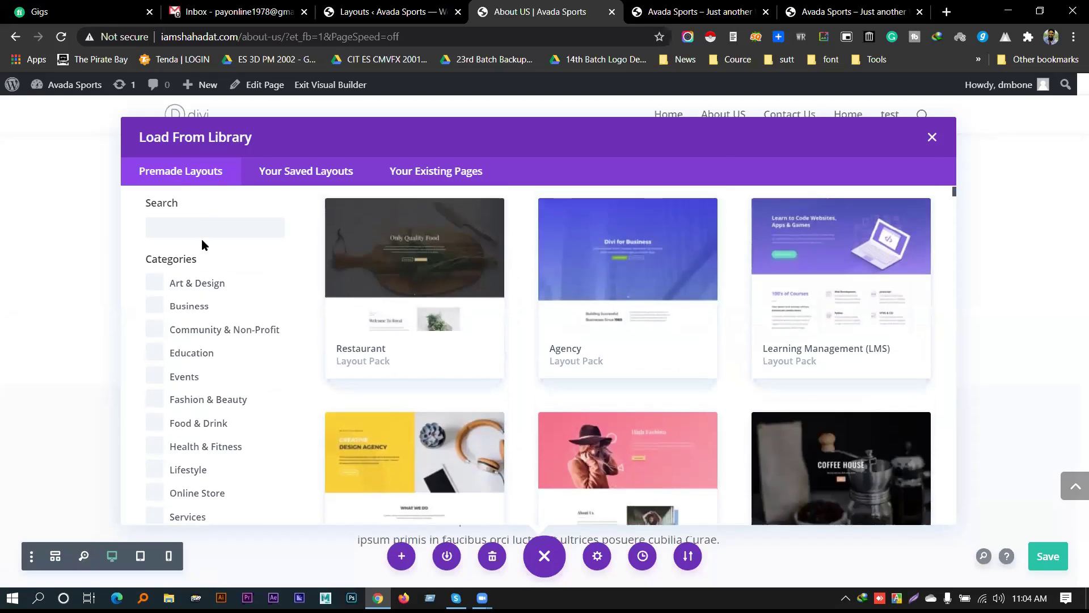
{"action": "left_click", "coordinate": [195, 278]}
{"action": "type", "text": "a"}
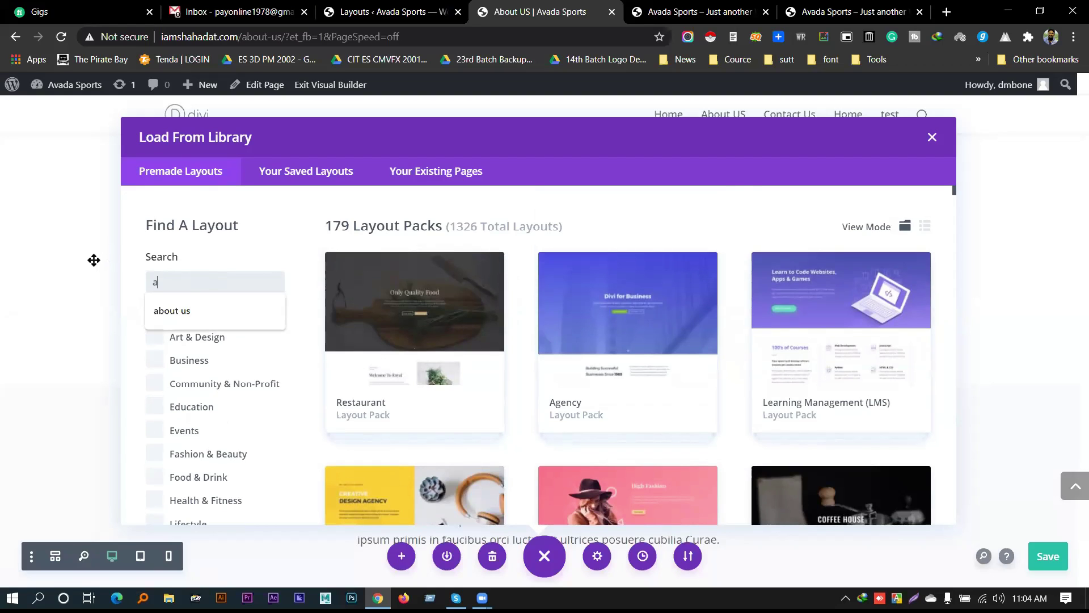
{"action": "left_click", "coordinate": [191, 284]}
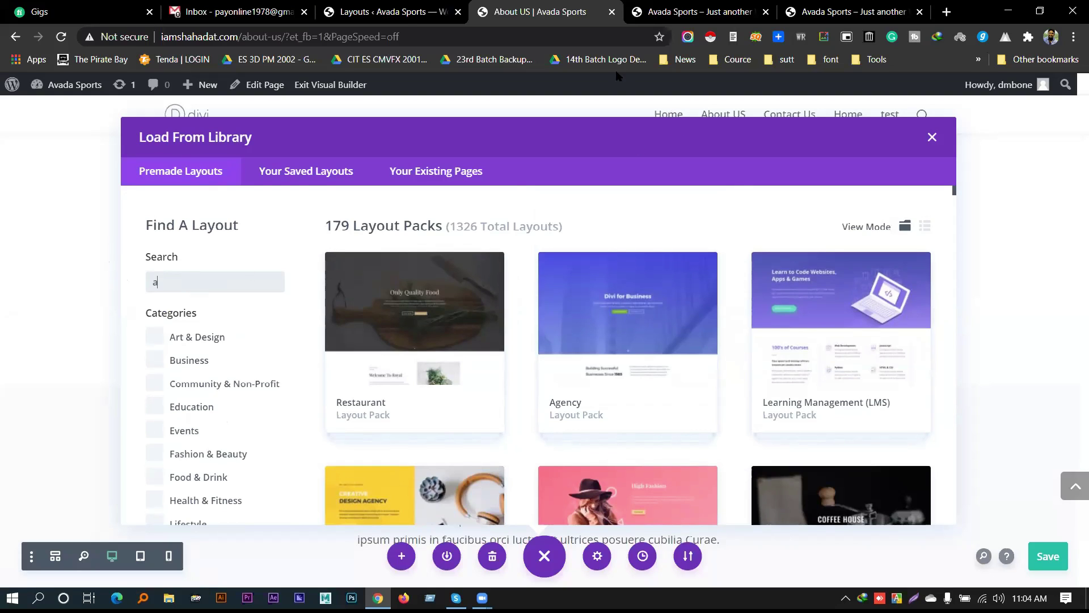
{"action": "left_click", "coordinate": [531, 40]}
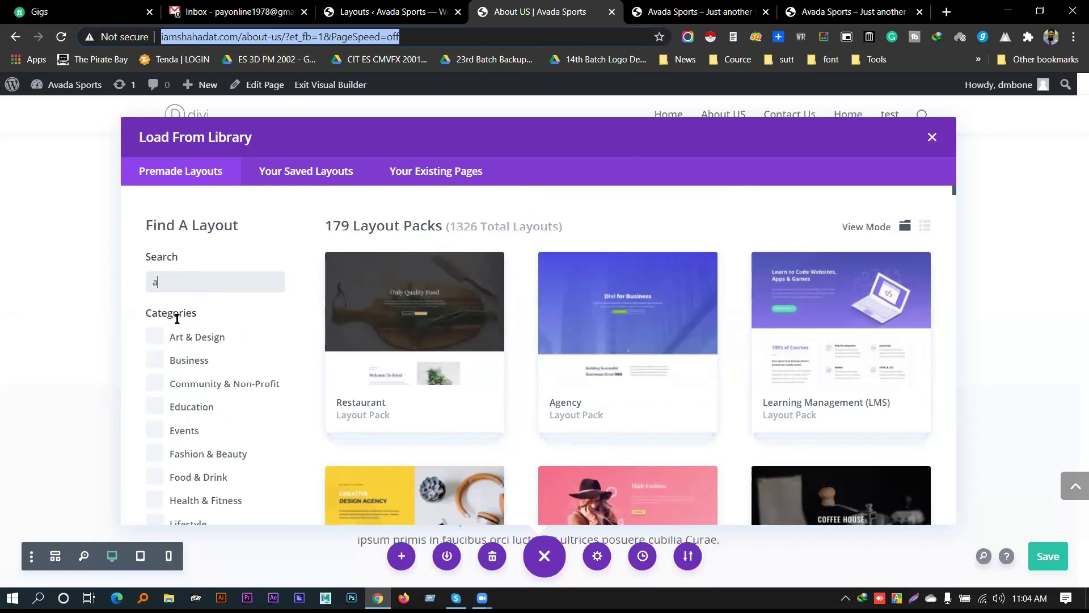
{"action": "left_click", "coordinate": [185, 286]}
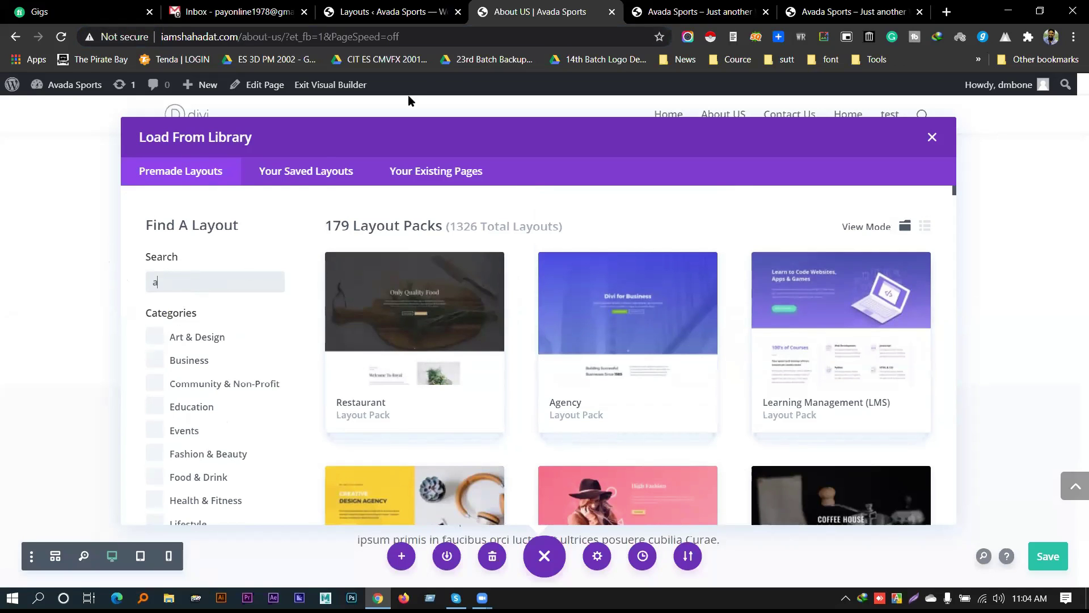
Close and reopen the layout library, then close the About US tab for Divi Library
{"action": "left_click", "coordinate": [932, 137]}
{"action": "scroll", "coordinate": [397, 499], "scroll_direction": "down", "scroll_amount": 3}
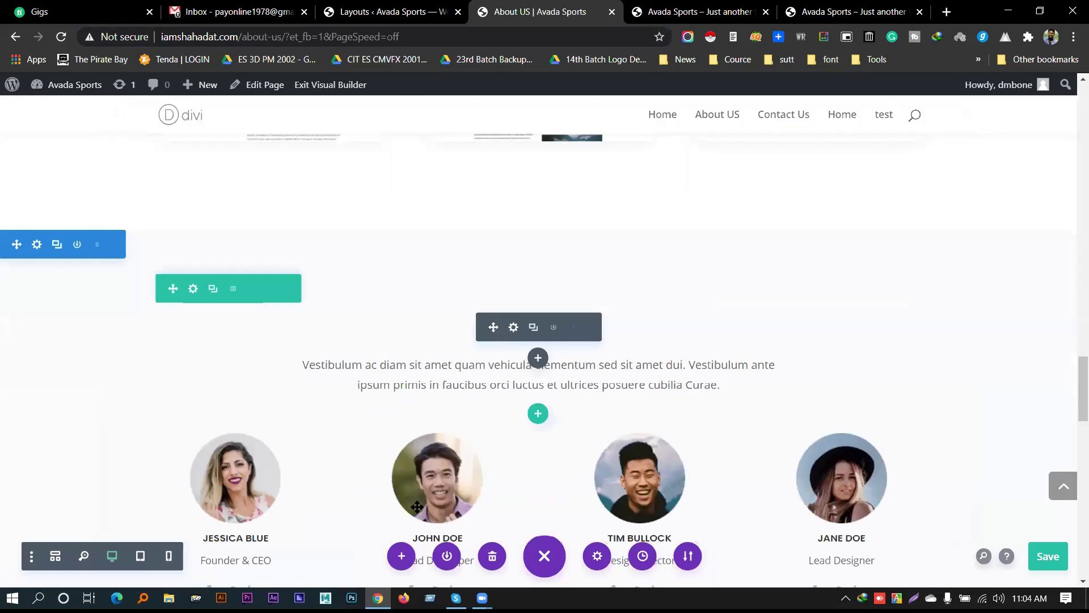
{"action": "left_click", "coordinate": [401, 556]}
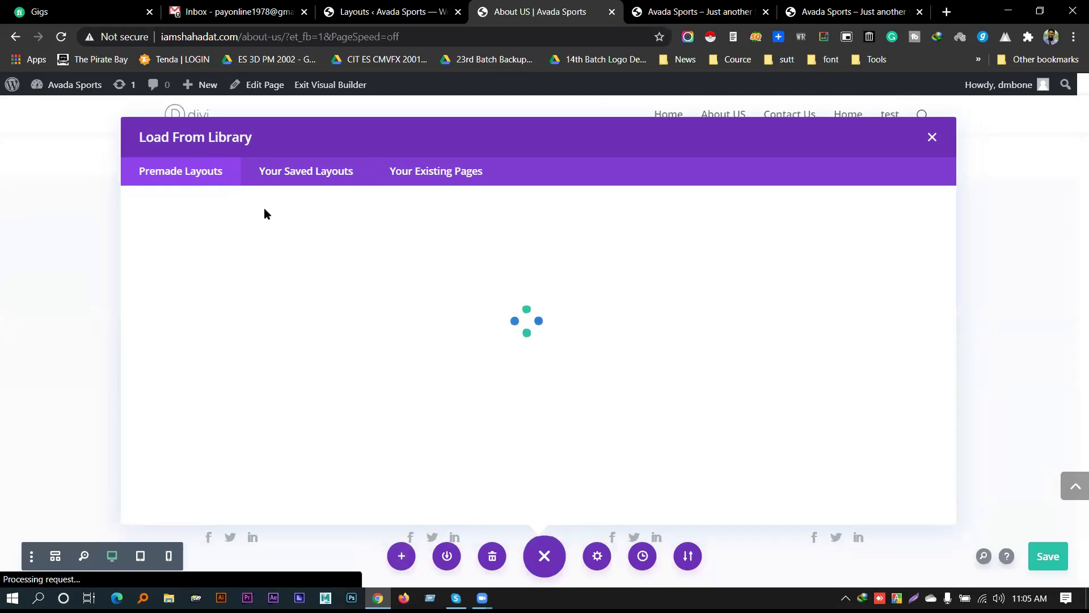
{"action": "left_click", "coordinate": [218, 285]}
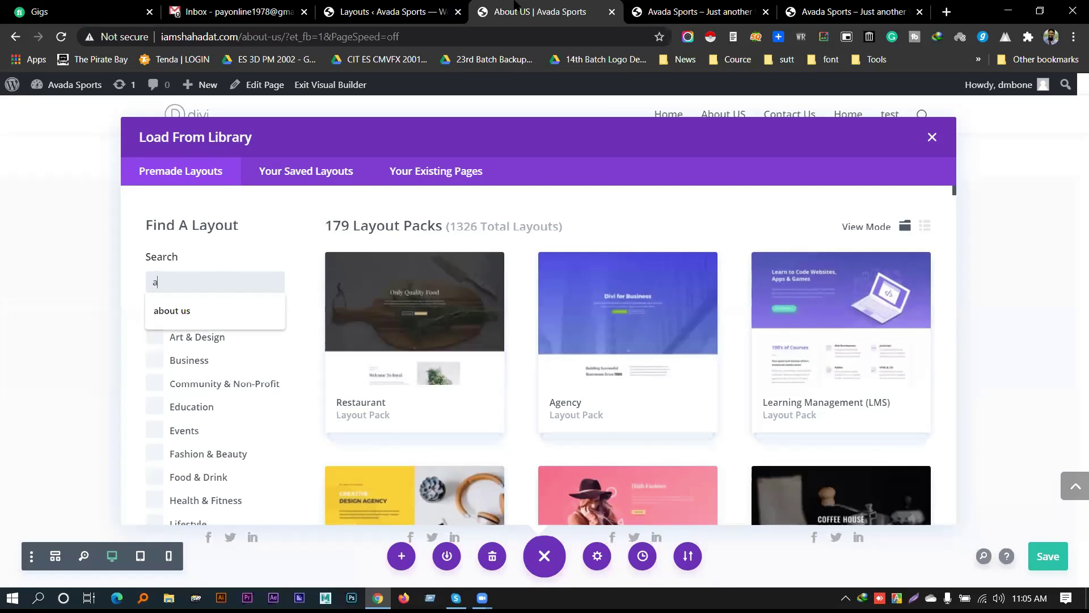
{"action": "key", "text": "ctrl+w"}
{"action": "key", "text": "ctrl+shift+Tab"}
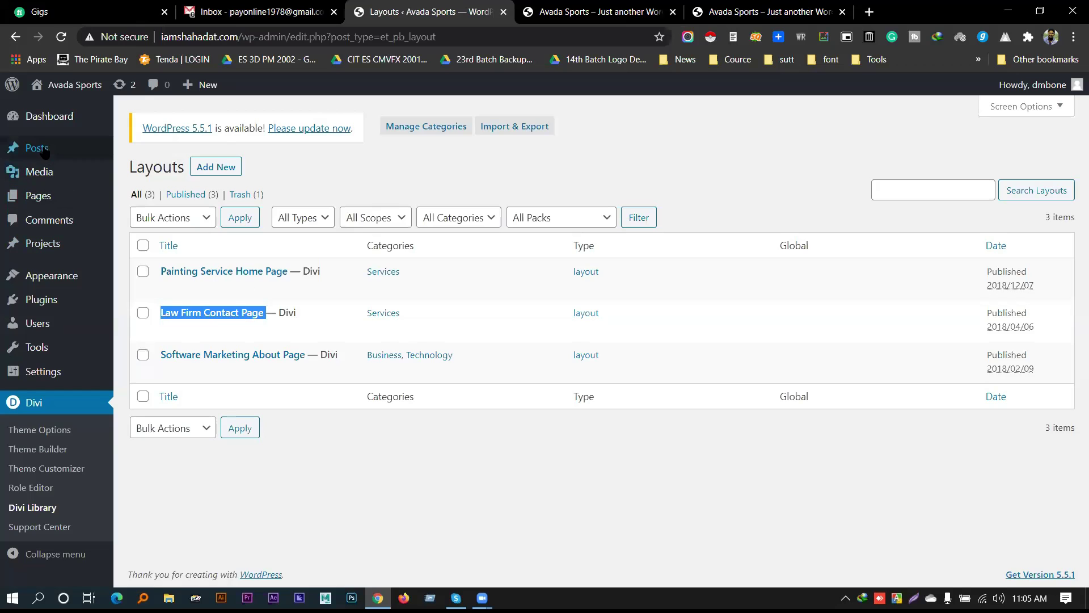
Add a new page in a new tab and title it 'demo'
{"action": "mouse_move", "coordinate": [51, 196]}
{"action": "middle_click", "coordinate": [141, 218]}
{"action": "left_click", "coordinate": [499, 11]}
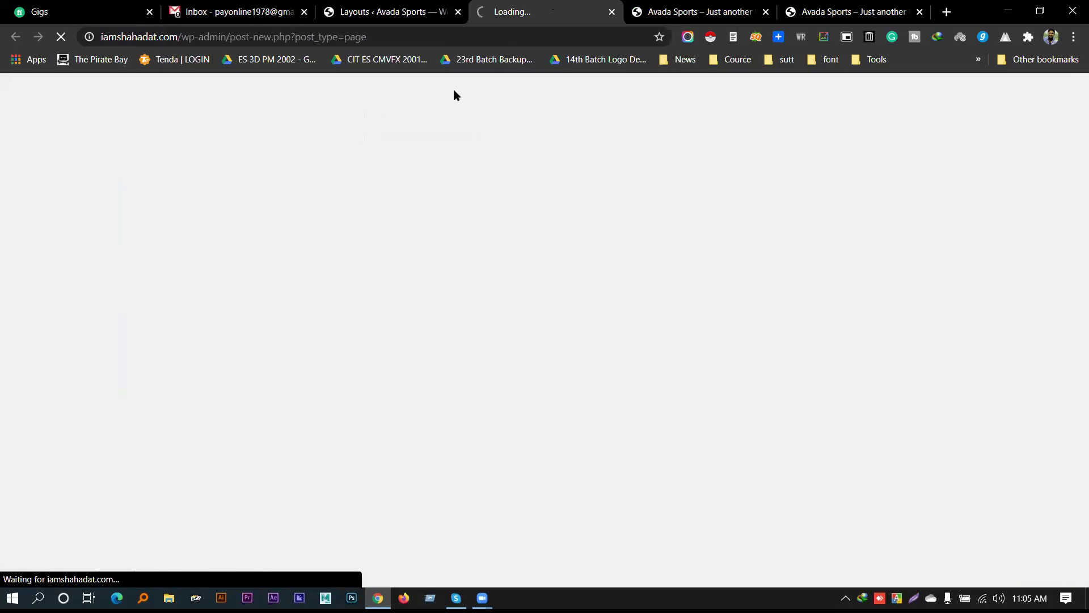
{"action": "type", "text": "sdsdcccv"}
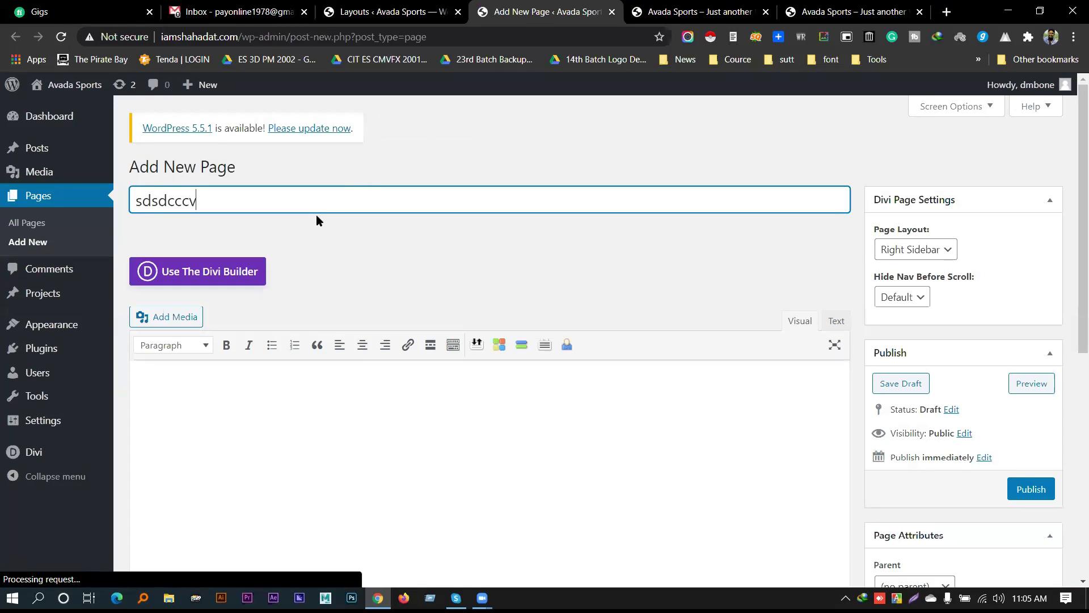
{"action": "key", "text": "ctrl+a"}
{"action": "key", "text": "BackSpace"}
{"action": "type", "text": "demo"}
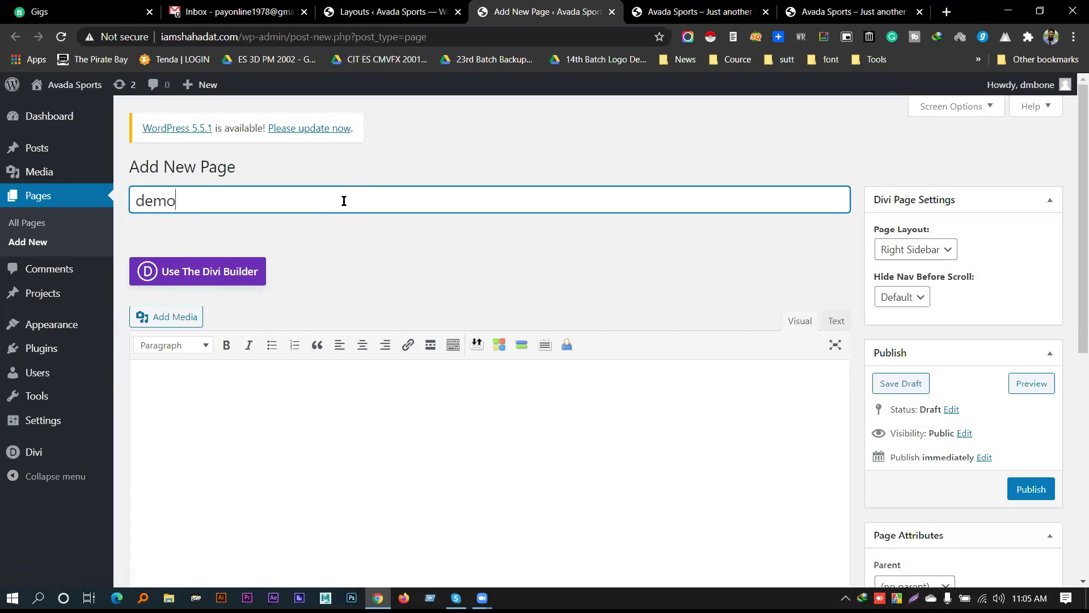
Switch the demo page to the Divi Builder and load it in the front-end builder
{"action": "left_click", "coordinate": [236, 276]}
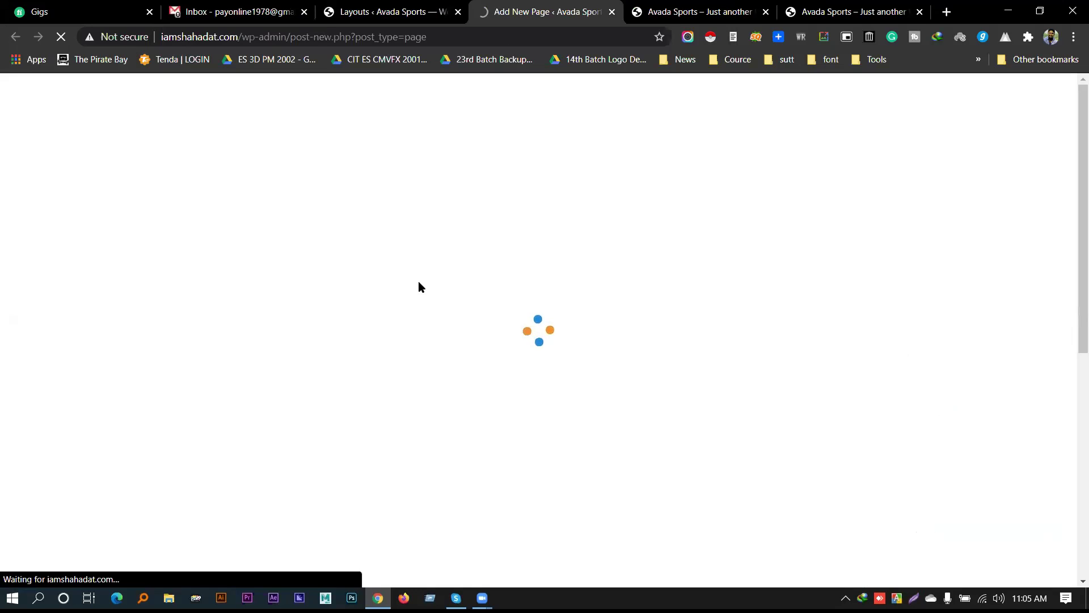
{"action": "scroll", "coordinate": [424, 238], "scroll_direction": "down", "scroll_amount": 3}
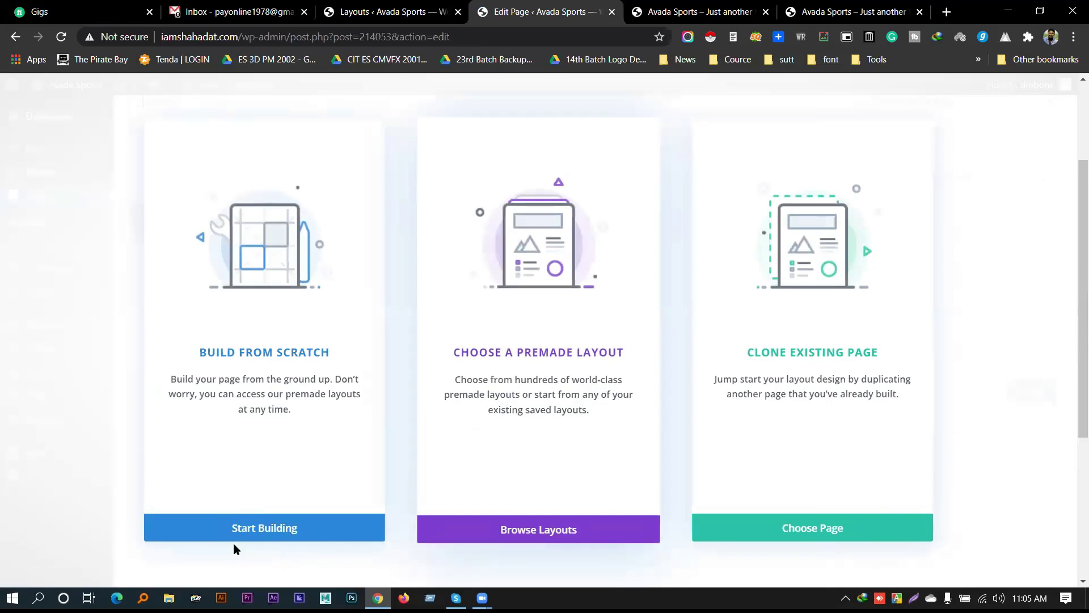
{"action": "left_click", "coordinate": [228, 537]}
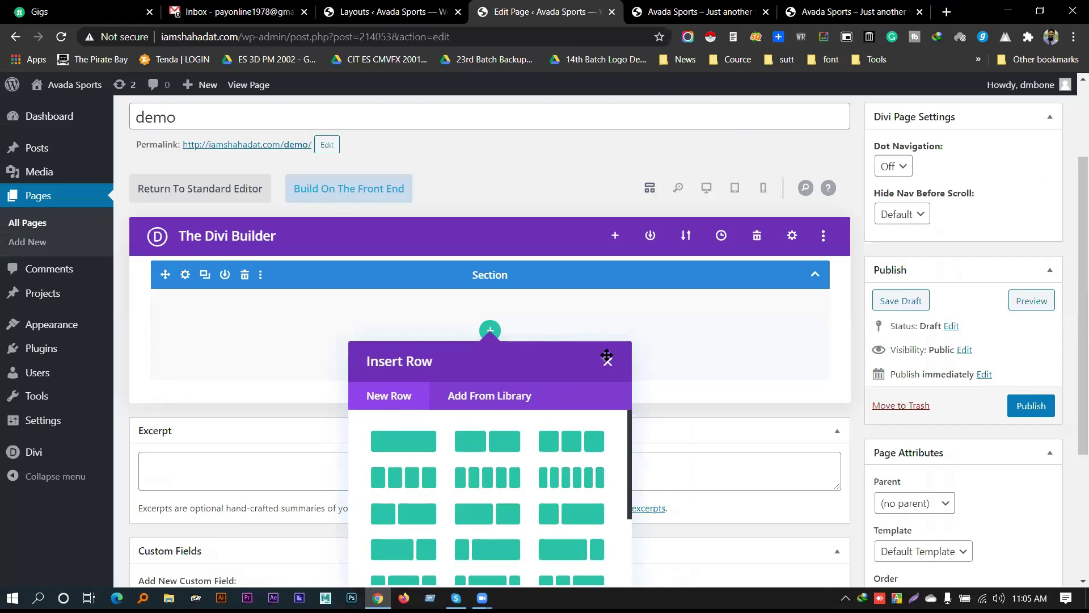
{"action": "left_click", "coordinate": [608, 360]}
{"action": "left_click", "coordinate": [377, 189]}
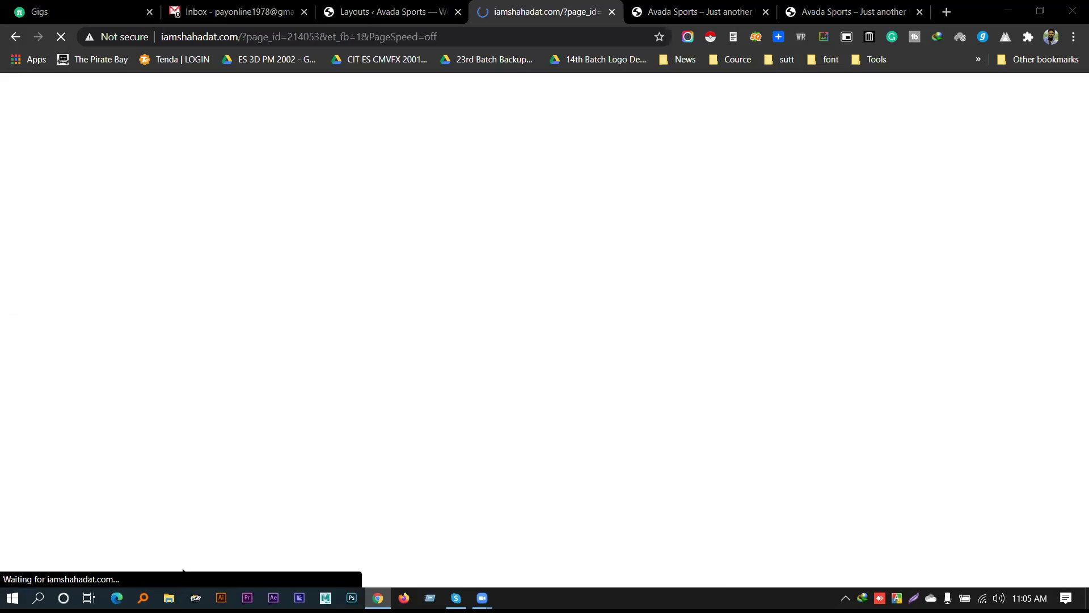
{"action": "left_click", "coordinate": [168, 597]}
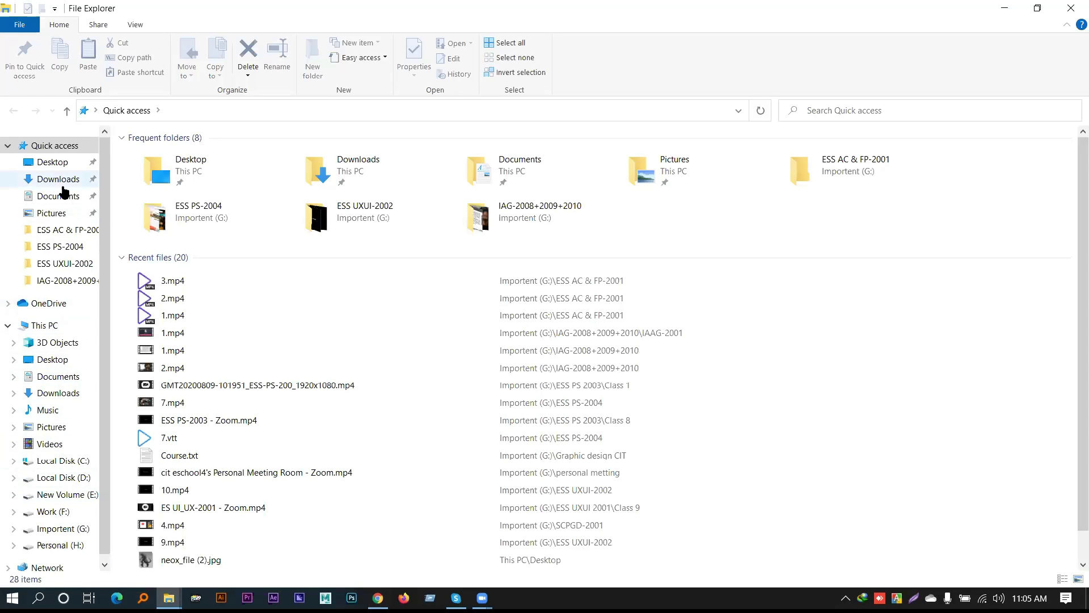
Open Desktop > Divi > Divi.4.0.4-Layouts-1 and select the Accountant folder
{"action": "left_click", "coordinate": [52, 162]}
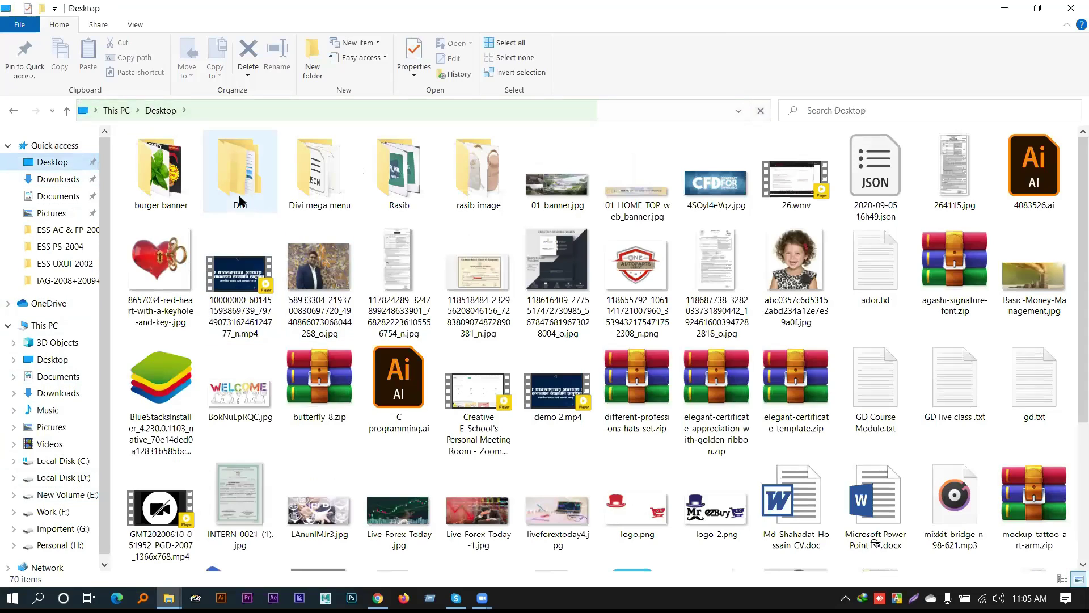
{"action": "double_click", "coordinate": [239, 188]}
{"action": "double_click", "coordinate": [190, 156]}
{"action": "left_click", "coordinate": [156, 155]}
Copy the Accountant folder name and start building the demo page in the browser
{"action": "left_click", "coordinate": [158, 152]}
{"action": "key", "text": "Return"}
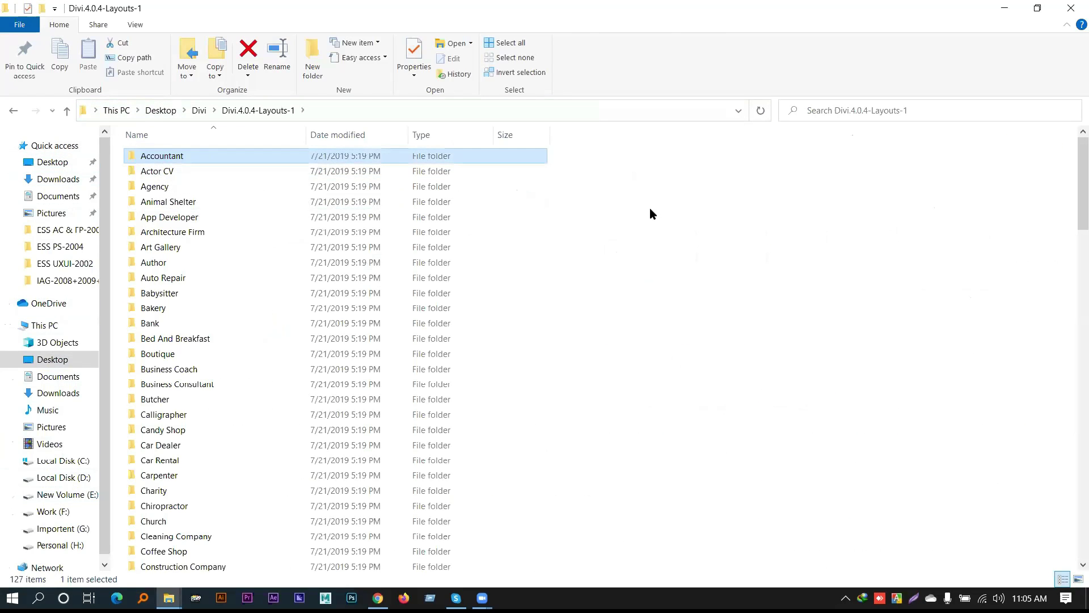
{"action": "key", "text": "alt+Tab"}
{"action": "key", "text": "alt+Tab"}
{"action": "key", "text": "alt+Tab"}
{"action": "key", "text": "Tab"}
{"action": "left_click", "coordinate": [299, 530]}
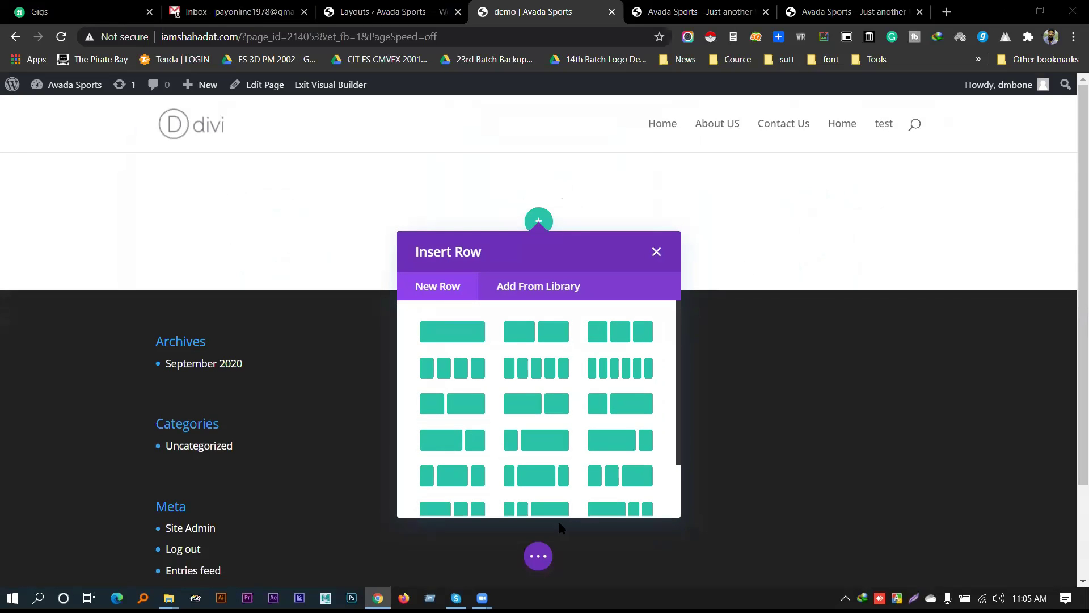
Search the premade layout library for Accountant and scroll through its layout cards
{"action": "left_click", "coordinate": [559, 520]}
{"action": "left_click", "coordinate": [394, 556]}
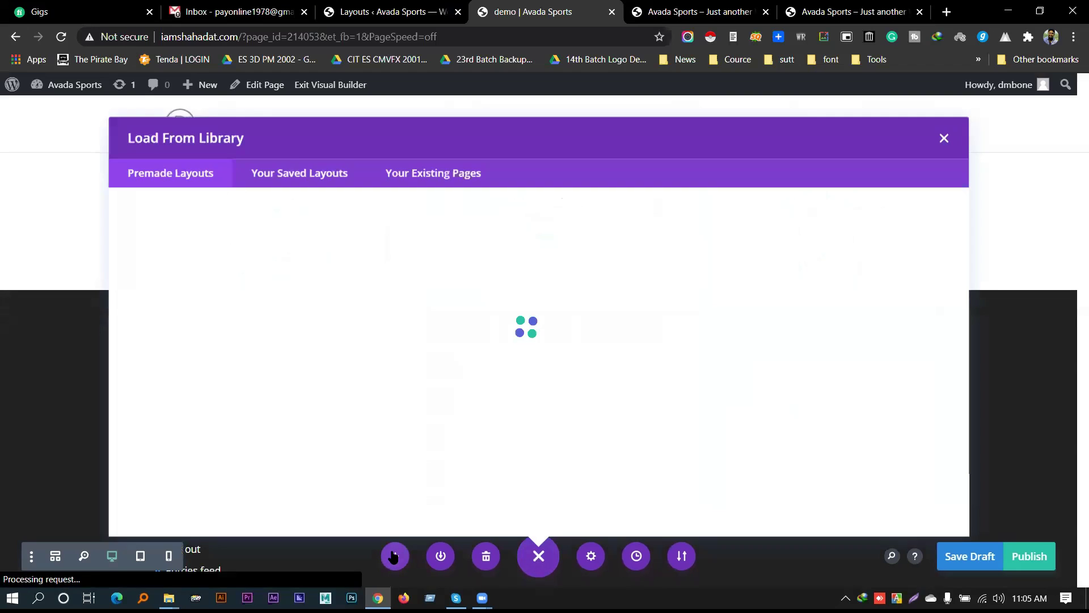
{"action": "left_click", "coordinate": [201, 282]}
{"action": "left_click", "coordinate": [201, 314]}
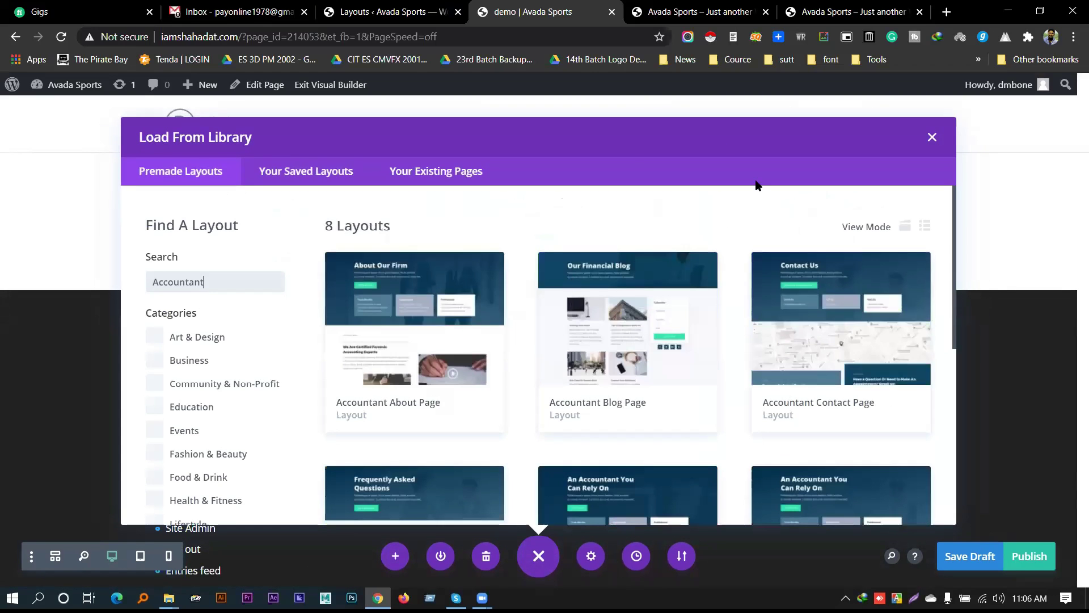
{"action": "scroll", "coordinate": [523, 300], "scroll_direction": "down", "scroll_amount": 5}
{"action": "scroll", "coordinate": [528, 313], "scroll_direction": "up", "scroll_amount": 5}
{"action": "scroll", "coordinate": [500, 343], "scroll_direction": "down", "scroll_amount": 5}
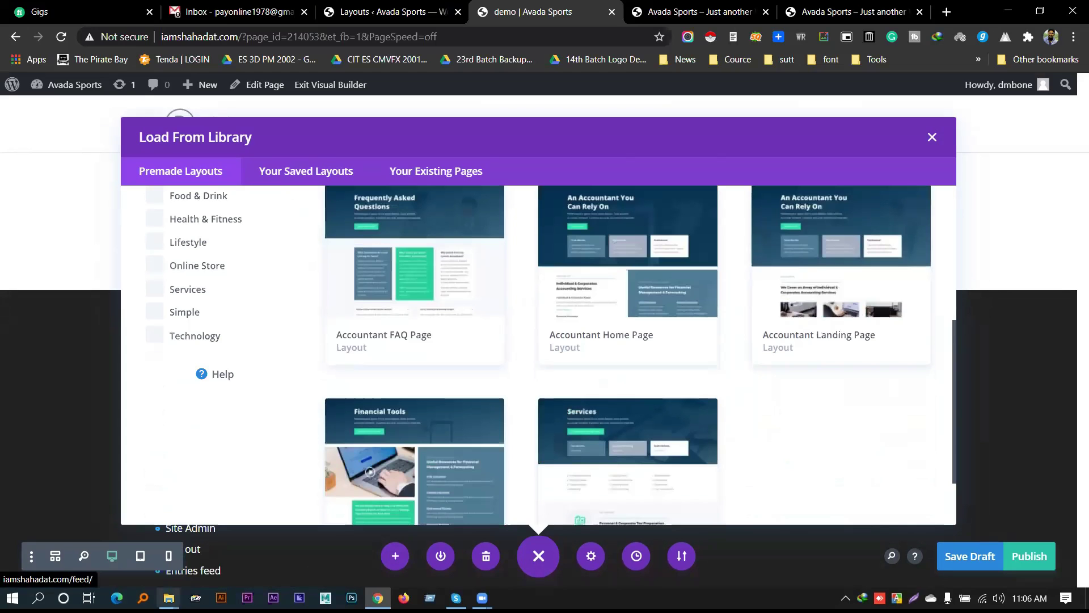
Open the Accountant layouts folder and select all eight JSON layout files
{"action": "mouse_move", "coordinate": [169, 598]}
{"action": "left_click", "coordinate": [250, 535]}
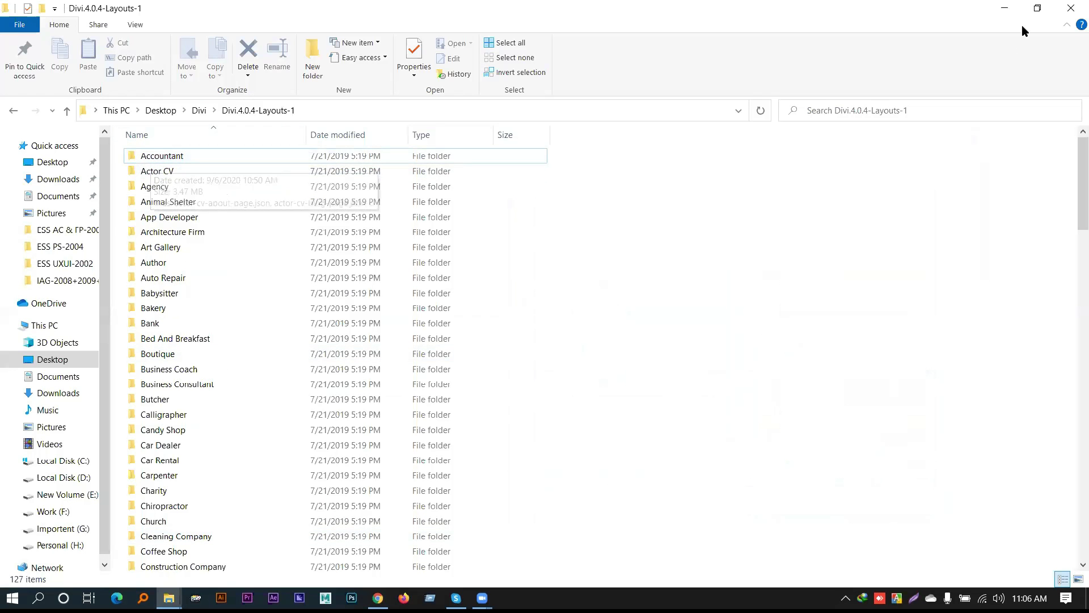
{"action": "left_click", "coordinate": [1005, 8]}
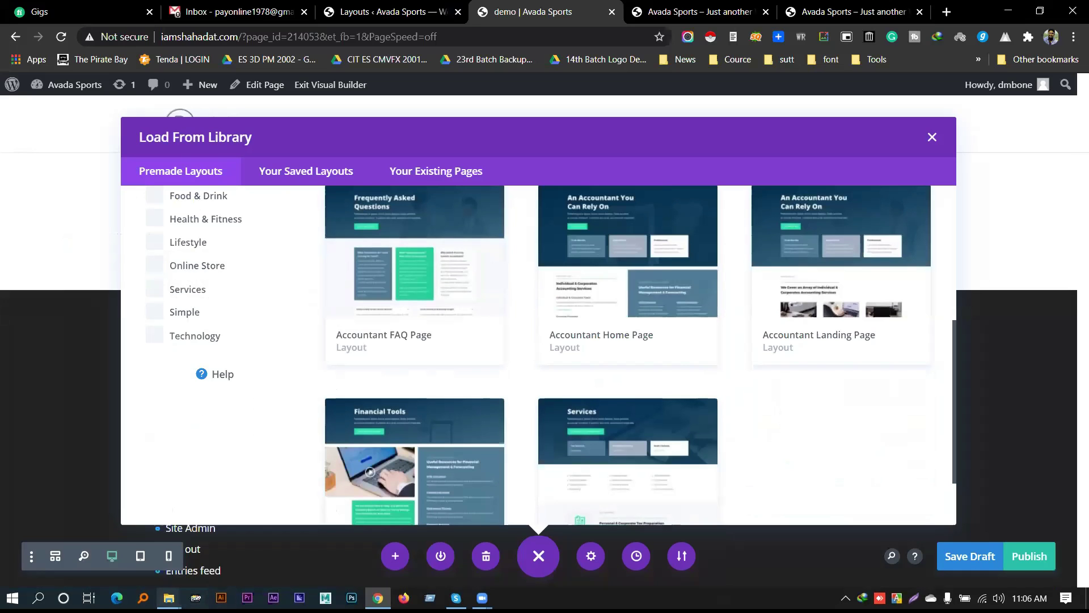
{"action": "mouse_move", "coordinate": [168, 598]}
{"action": "left_click", "coordinate": [240, 528]}
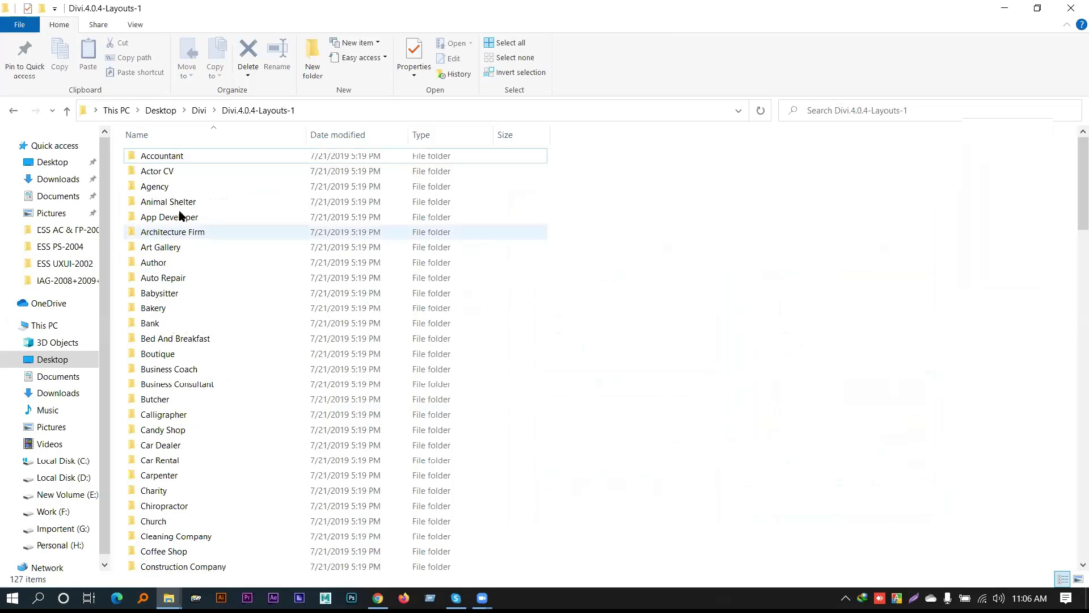
{"action": "double_click", "coordinate": [246, 155]}
{"action": "left_click_drag", "start_coordinate": [309, 334], "coordinate": [245, 245]}
{"action": "key", "text": "ctrl+a"}
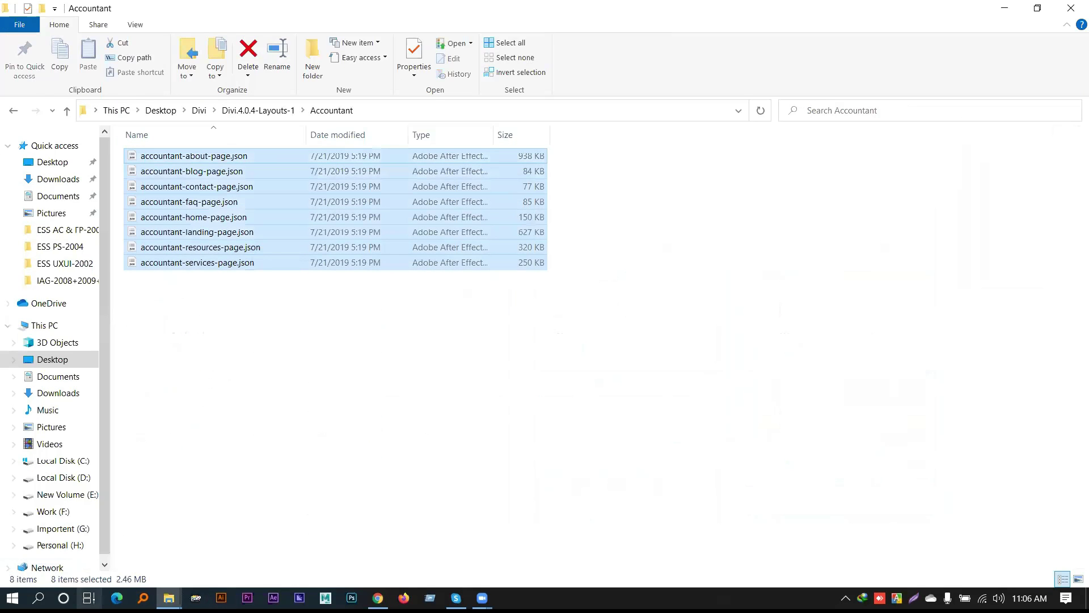
{"action": "left_click", "coordinate": [1005, 8]}
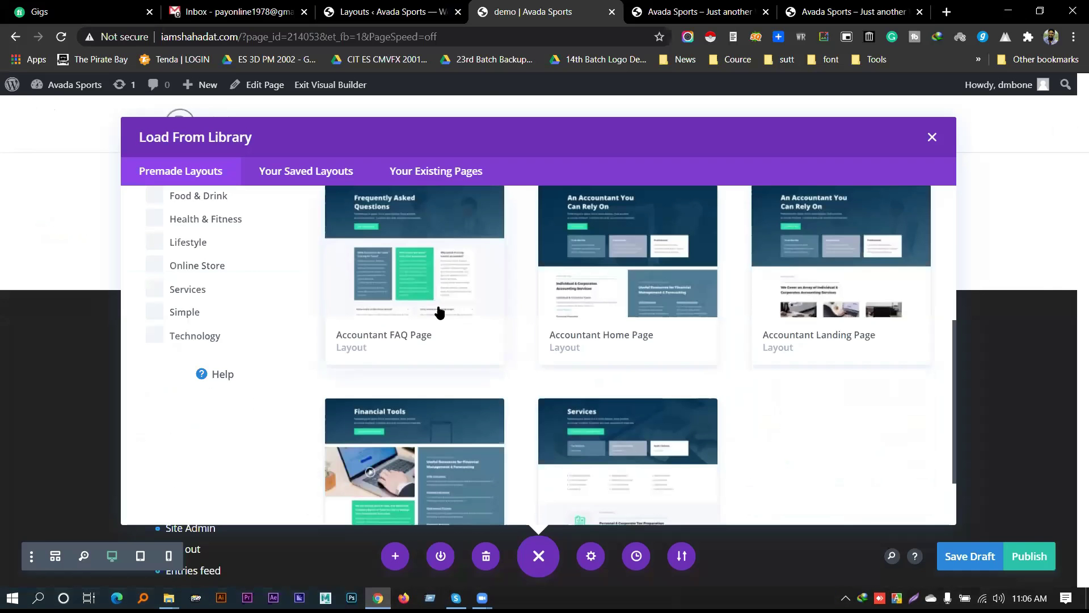
Open the Accountant Home Page layout's live demo in a new browser tab
{"action": "scroll", "coordinate": [888, 297], "scroll_direction": "up", "scroll_amount": 5}
{"action": "scroll", "coordinate": [888, 297], "scroll_direction": "down", "scroll_amount": 5}
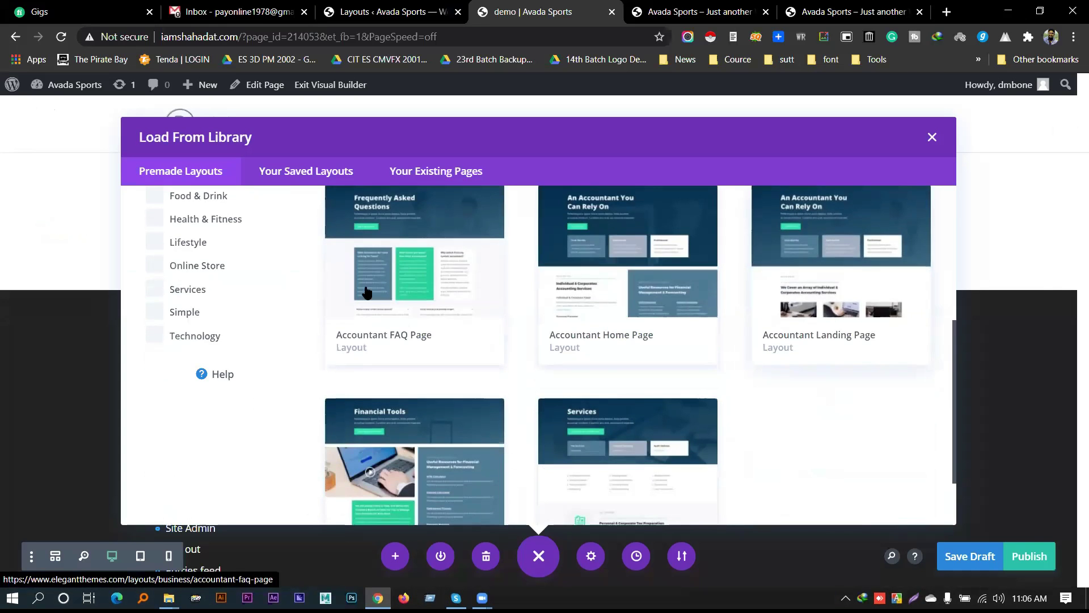
{"action": "scroll", "coordinate": [434, 351], "scroll_direction": "down", "scroll_amount": 2}
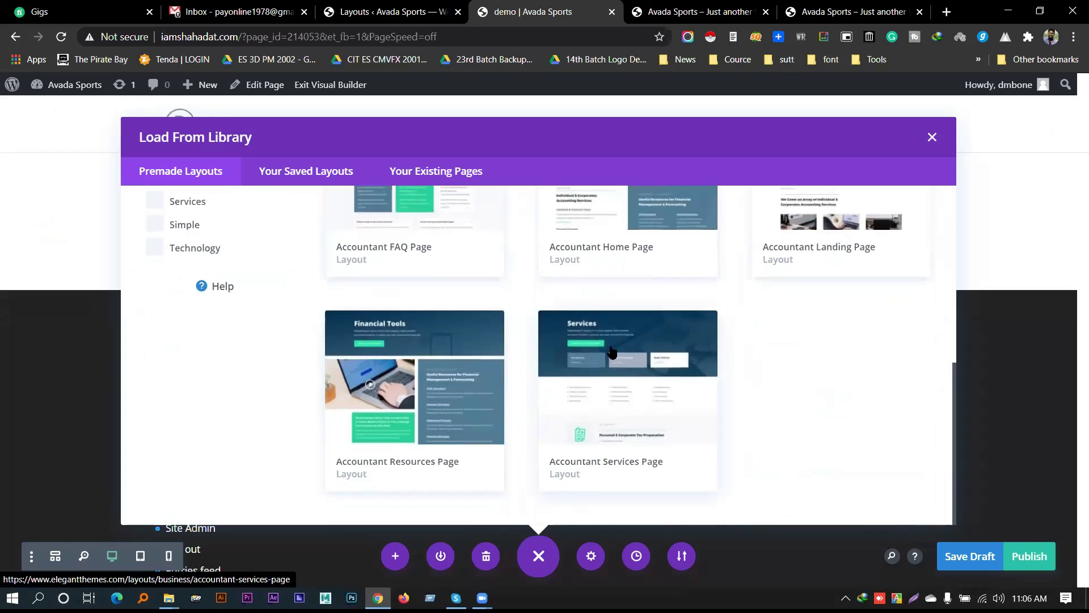
{"action": "scroll", "coordinate": [626, 258], "scroll_direction": "up", "scroll_amount": 1}
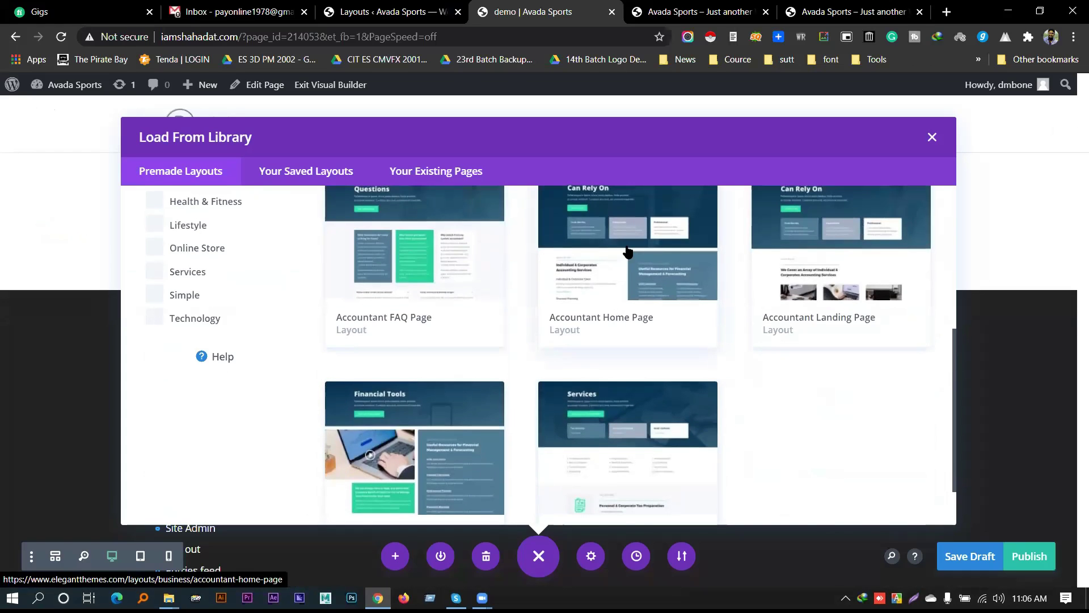
{"action": "left_click", "coordinate": [626, 255]}
{"action": "left_click", "coordinate": [201, 454]}
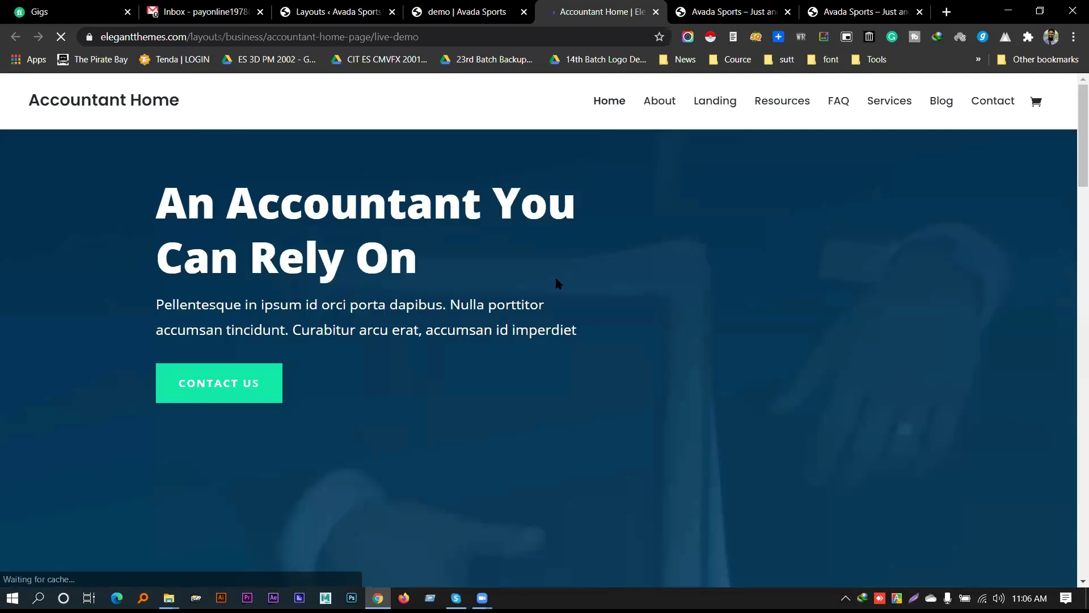
Scroll through the Accountant Home demo page down to its footer
{"action": "scroll", "coordinate": [584, 292], "scroll_direction": "down", "scroll_amount": 15}
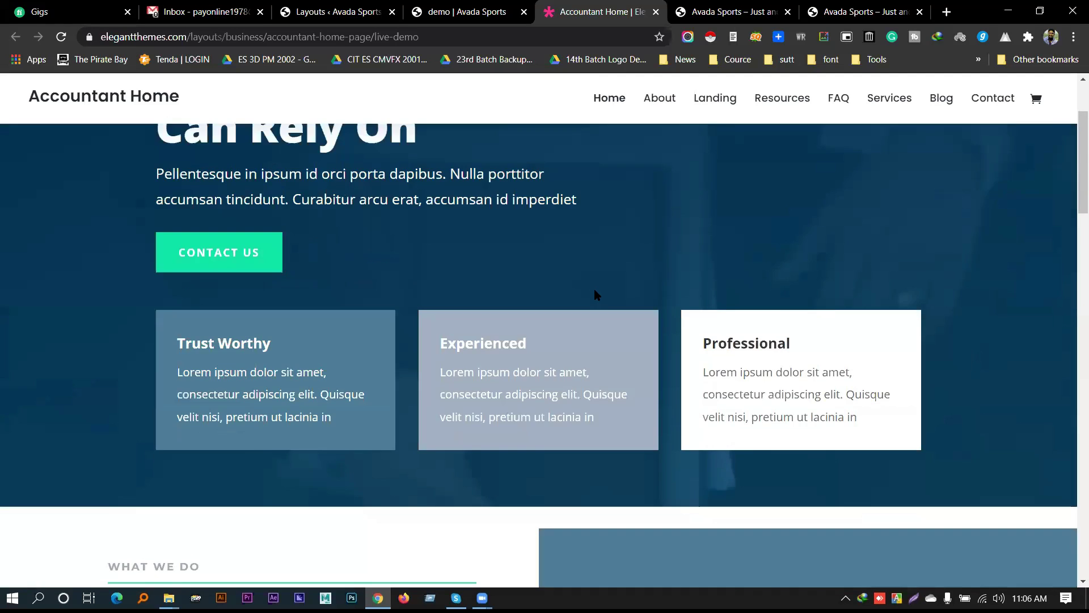
{"action": "scroll", "coordinate": [594, 296], "scroll_direction": "down", "scroll_amount": 15}
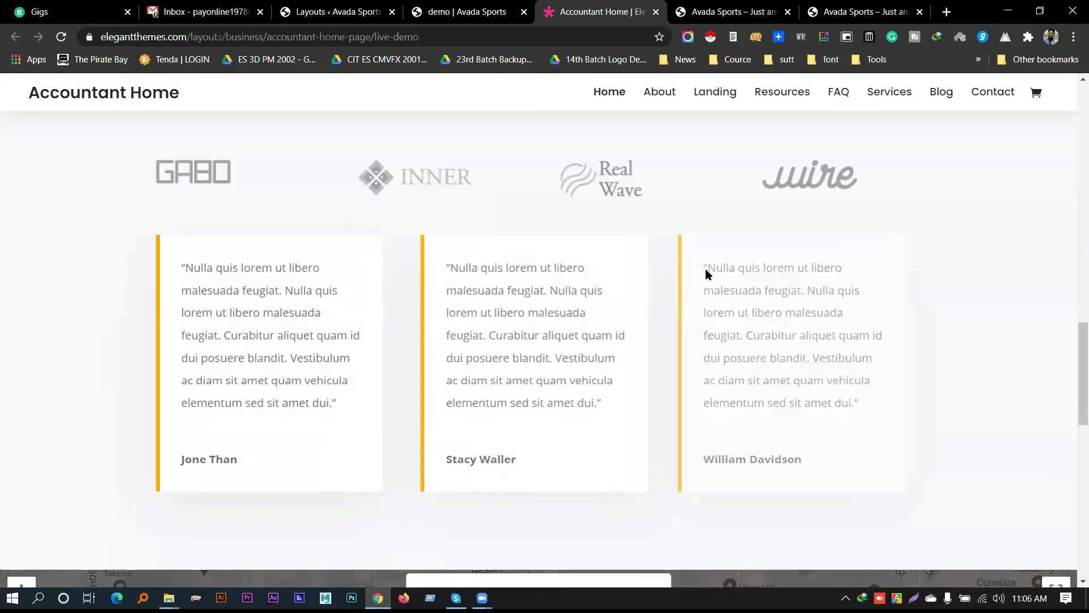
{"action": "scroll", "coordinate": [808, 292], "scroll_direction": "down", "scroll_amount": 3}
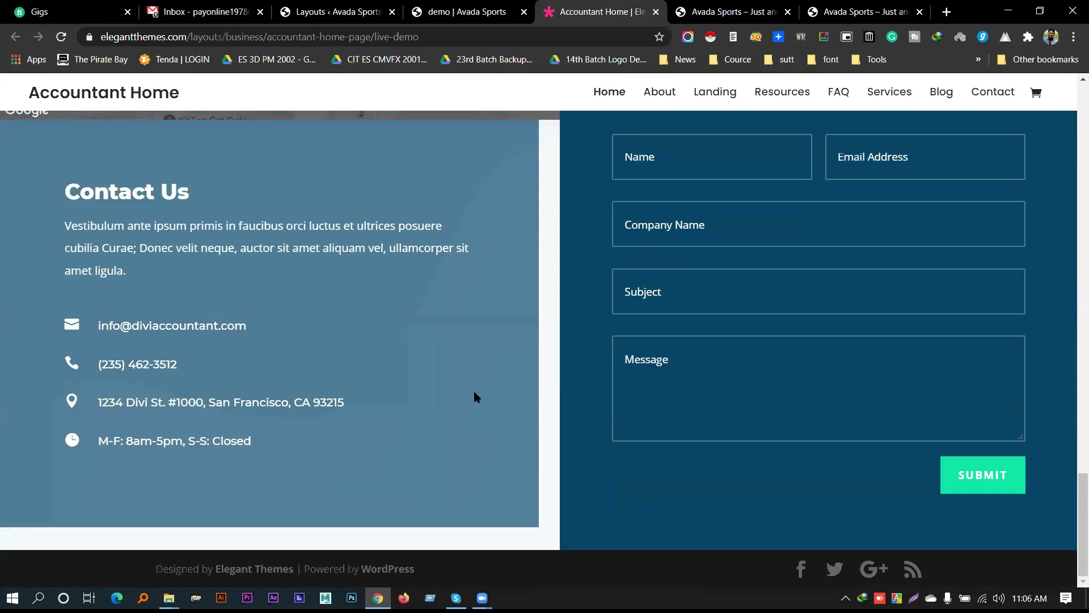
{"action": "scroll", "coordinate": [564, 417], "scroll_direction": "up", "scroll_amount": 15}
{"action": "key", "text": "ctrl+w"}
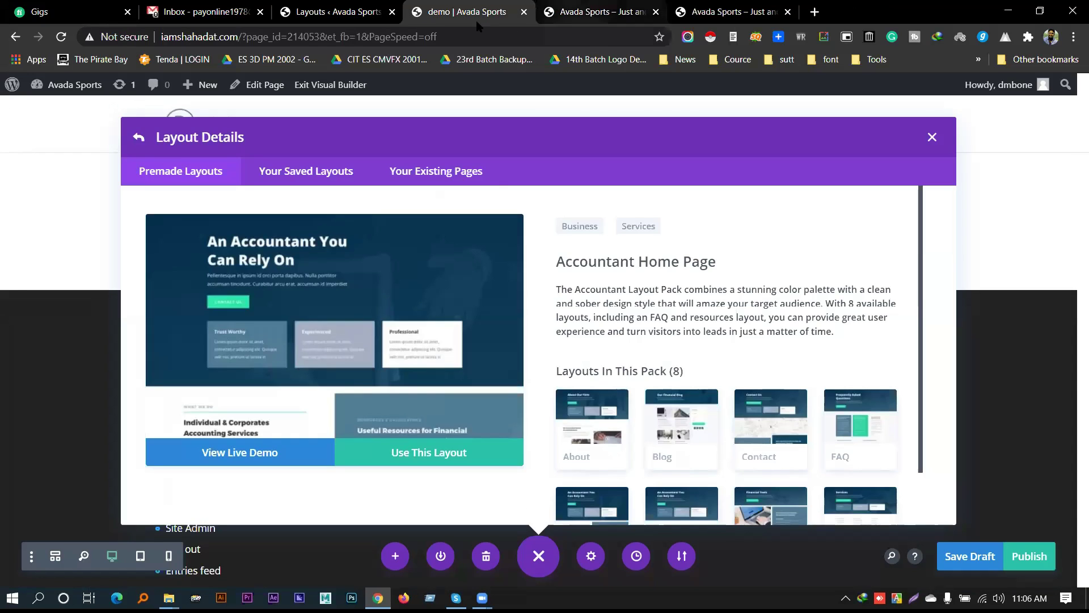
{"action": "scroll", "coordinate": [745, 309], "scroll_direction": "down", "scroll_amount": 1}
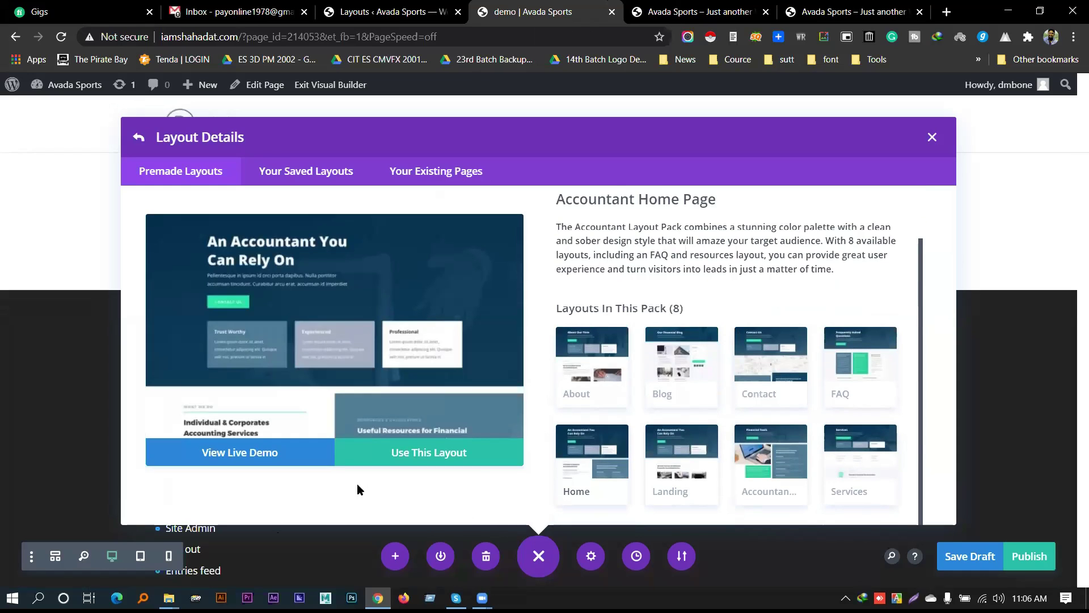
{"action": "scroll", "coordinate": [681, 335], "scroll_direction": "up", "scroll_amount": 1}
{"action": "scroll", "coordinate": [817, 346], "scroll_direction": "down", "scroll_amount": 1}
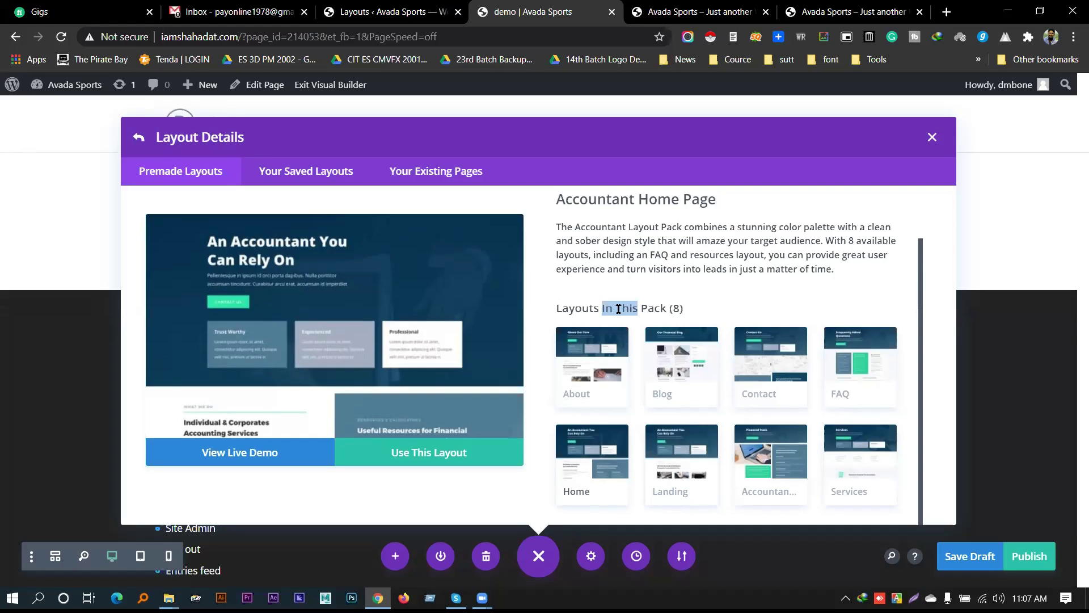
{"action": "mouse_move", "coordinate": [168, 597]}
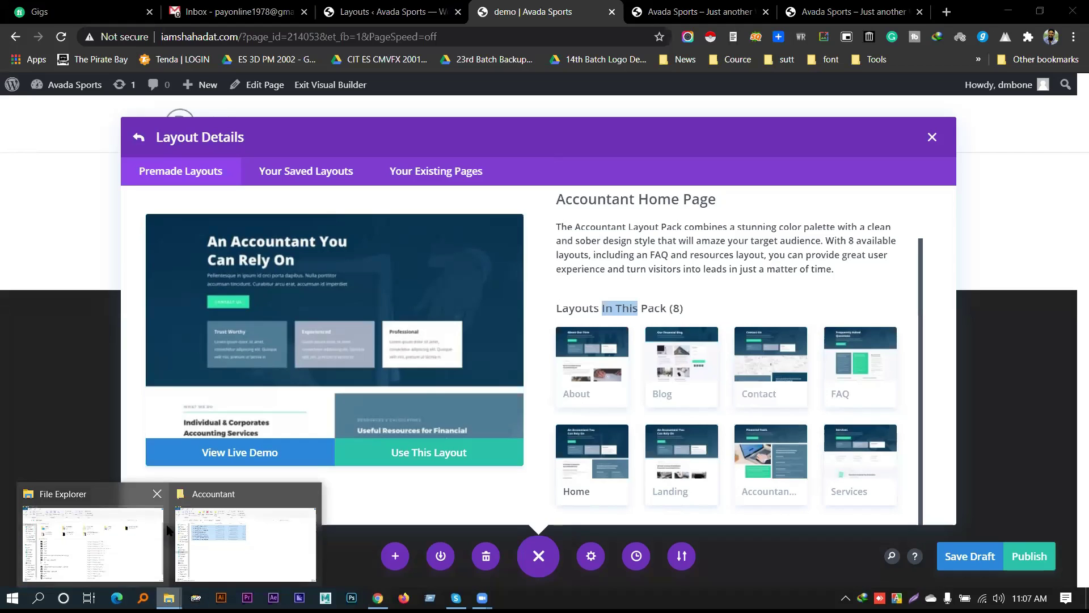
Close the extra Explorer window and go up from Accountant to the Divi.4.0.4-Layouts-1 folder list
{"action": "left_click", "coordinate": [157, 494]}
{"action": "left_click", "coordinate": [170, 564]}
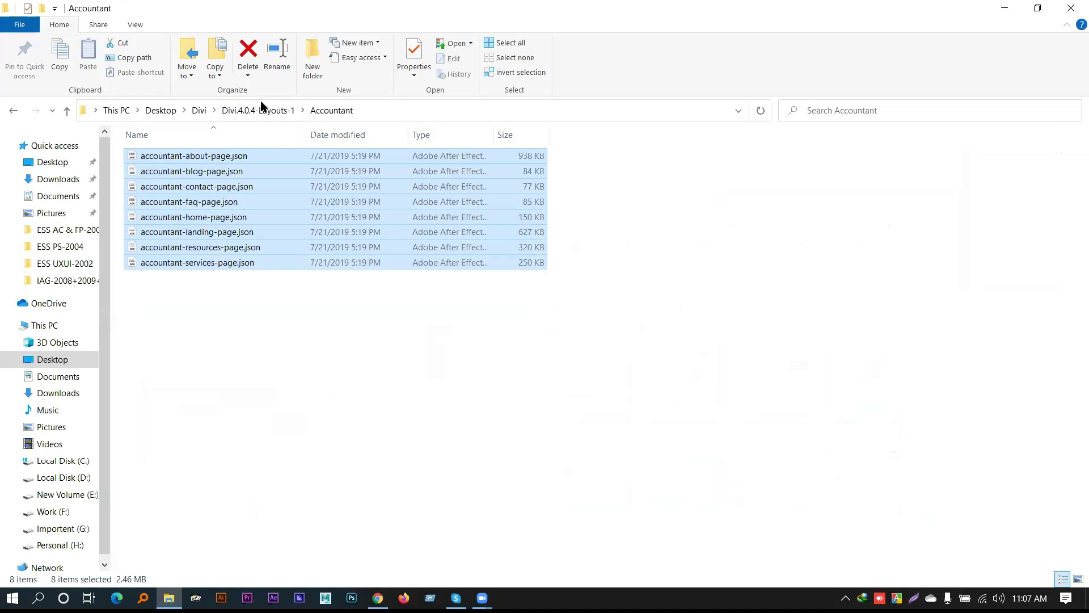
{"action": "left_click", "coordinate": [258, 110]}
{"action": "left_click", "coordinate": [168, 186]}
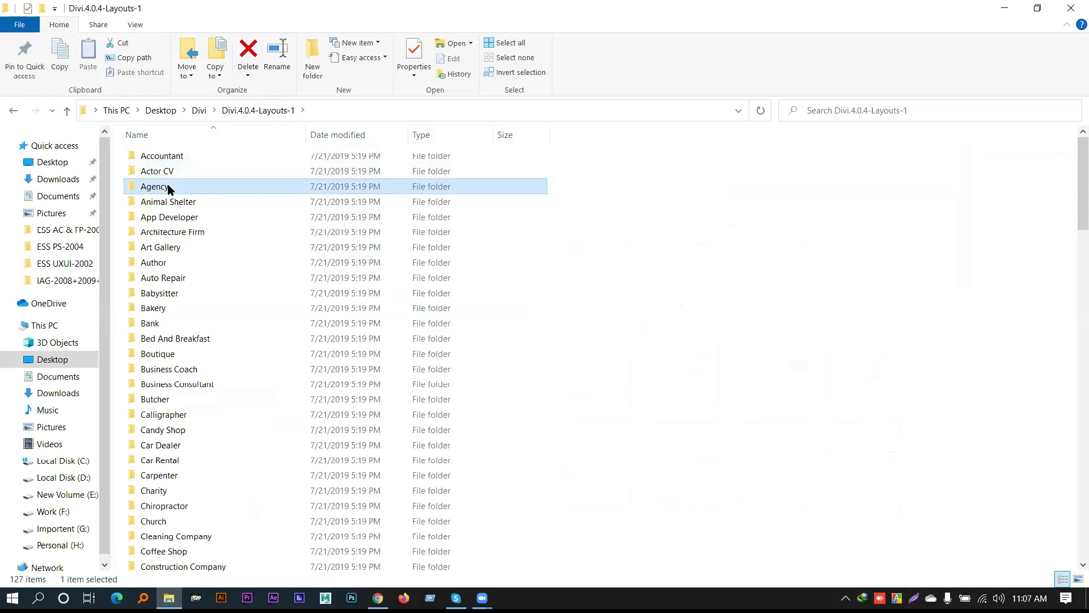
{"action": "left_click", "coordinate": [158, 191]}
{"action": "left_click", "coordinate": [748, 359]}
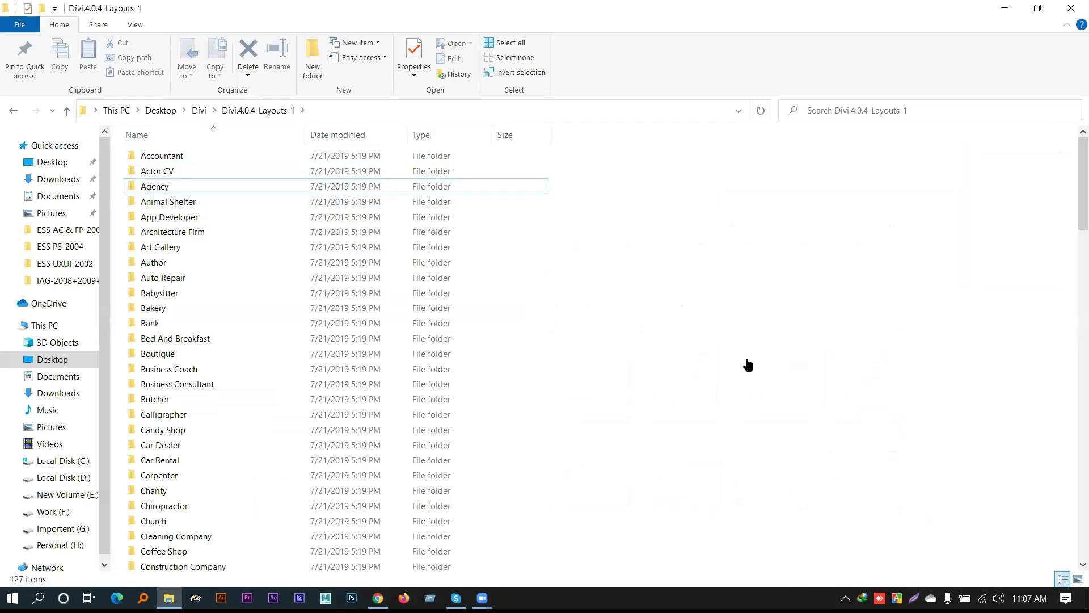
{"action": "key", "text": "alt+Tab"}
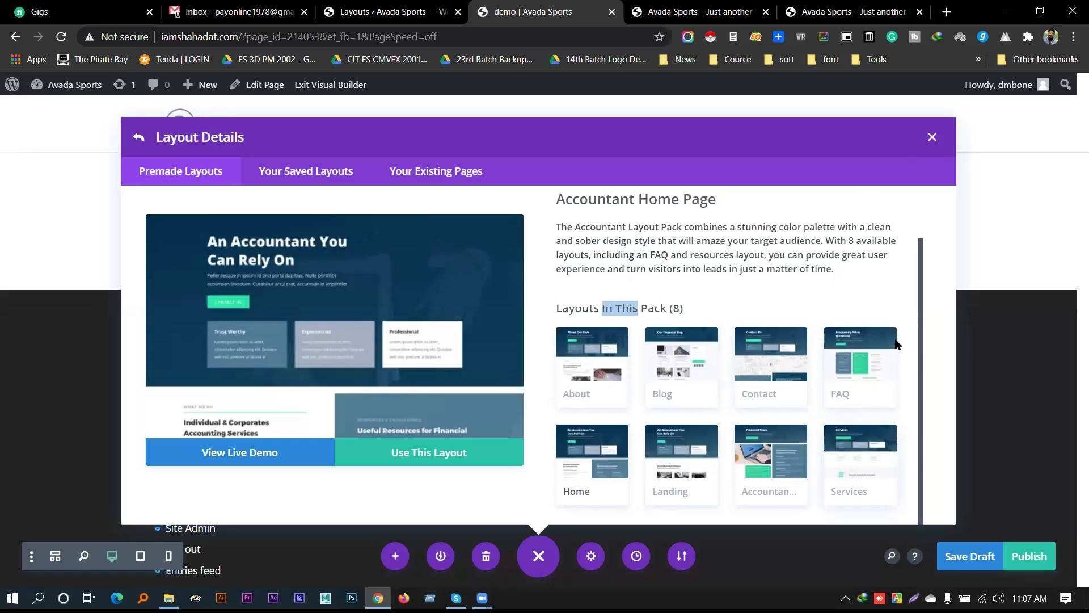
Leave the layout details and search the library for 'Agency'
{"action": "left_click", "coordinate": [932, 138]}
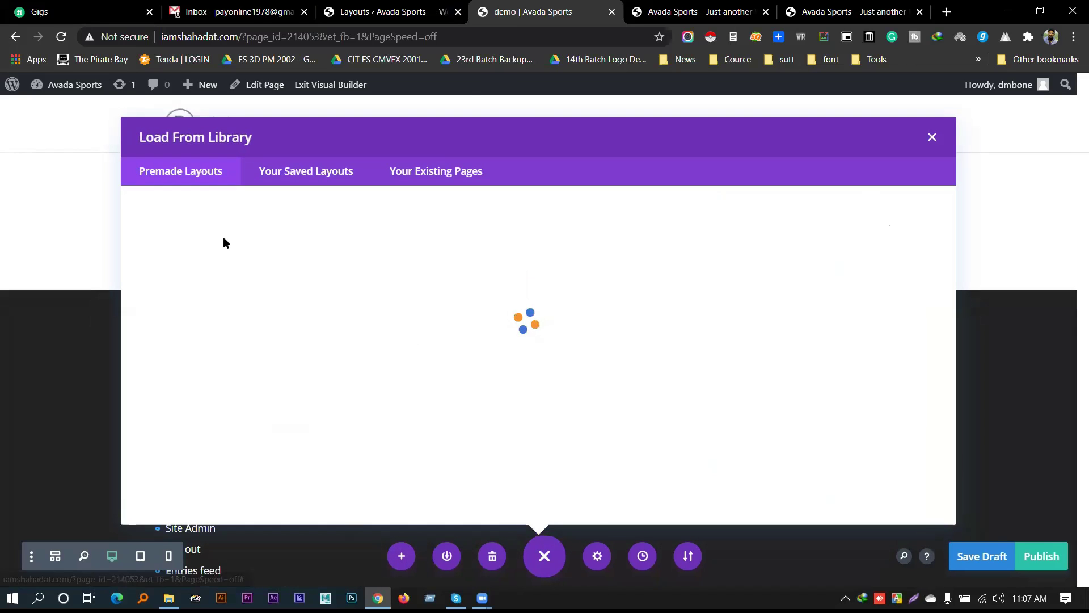
{"action": "left_click", "coordinate": [206, 281]}
{"action": "type", "text": "Agency"}
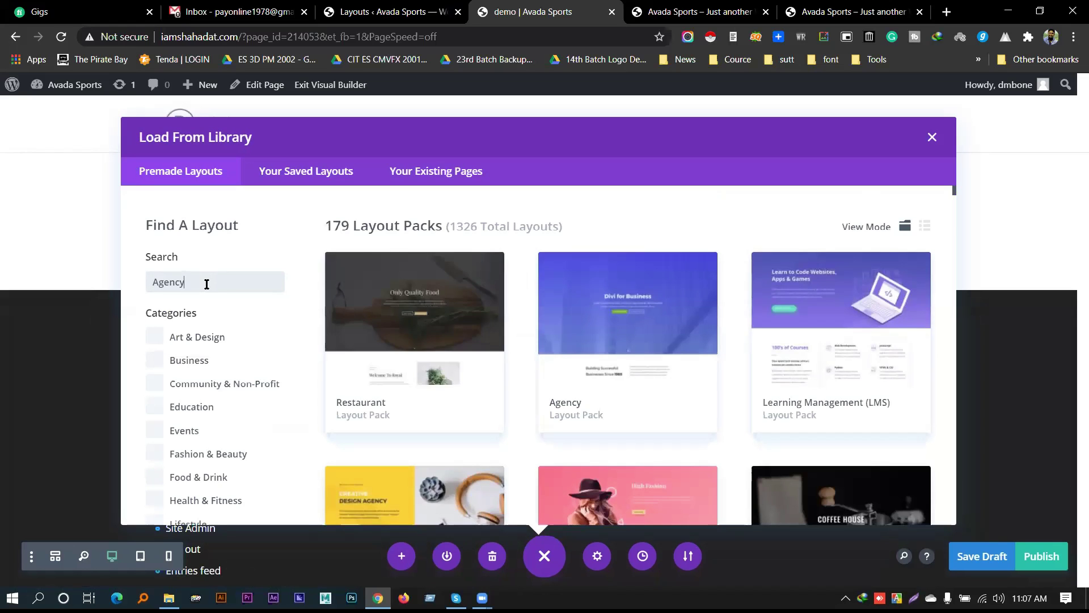
Browse the Design Agency premade layouts, then switch to the downloaded layouts folder
{"action": "scroll", "coordinate": [580, 352], "scroll_direction": "down", "scroll_amount": 6}
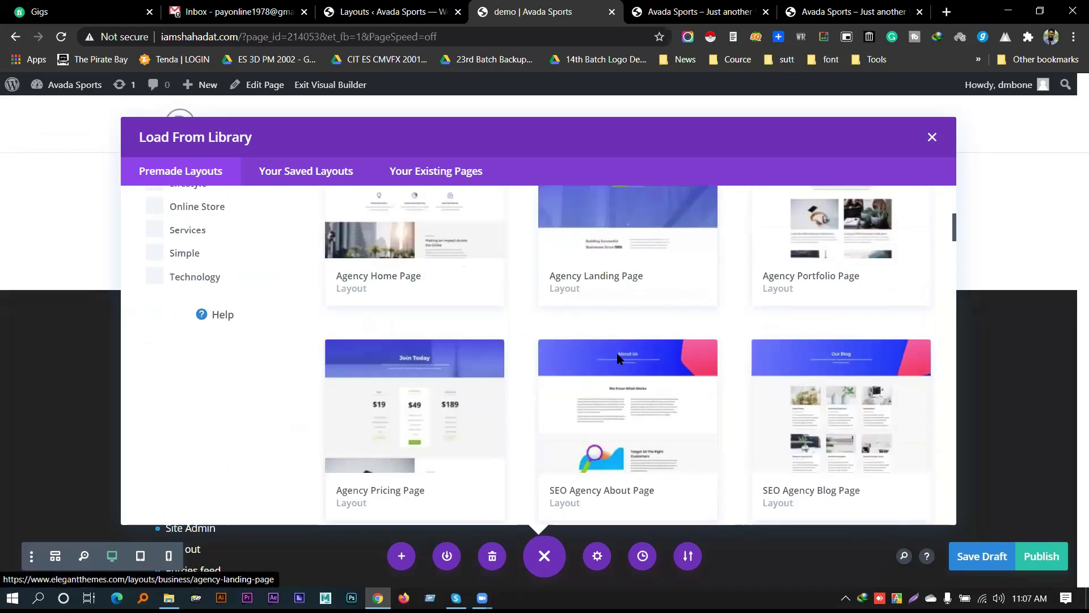
{"action": "scroll", "coordinate": [618, 357], "scroll_direction": "down", "scroll_amount": 10}
{"action": "scroll", "coordinate": [552, 328], "scroll_direction": "up", "scroll_amount": 8}
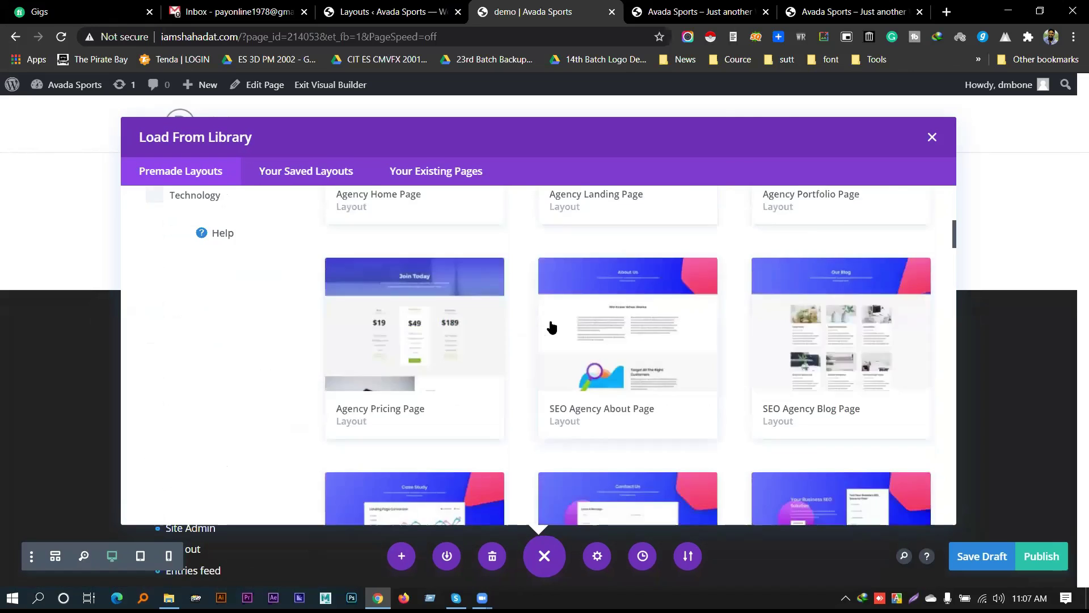
{"action": "scroll", "coordinate": [552, 328], "scroll_direction": "up", "scroll_amount": 10}
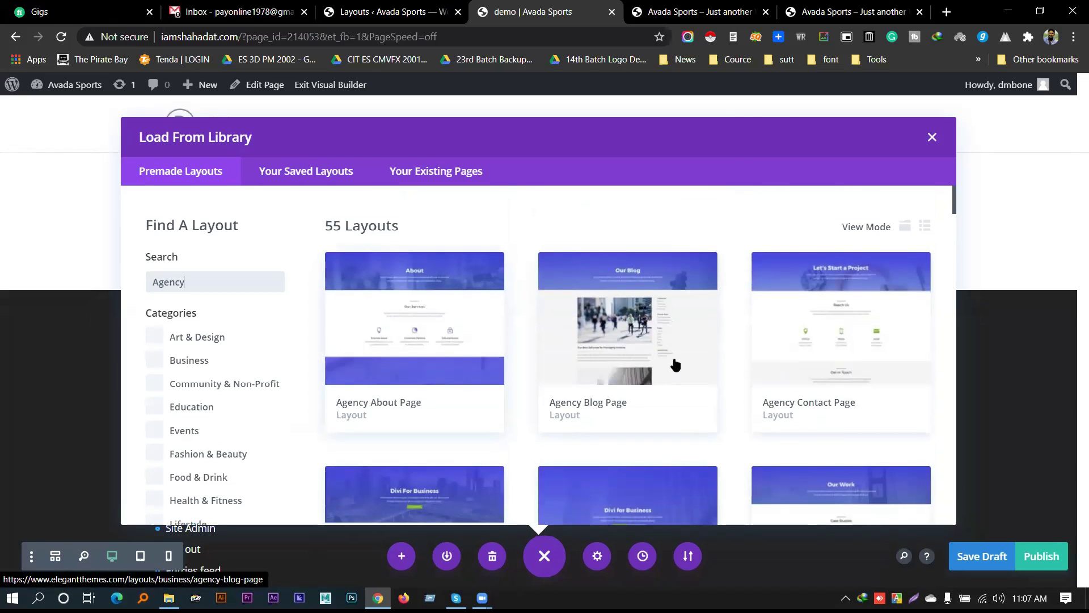
{"action": "scroll", "coordinate": [675, 365], "scroll_direction": "down", "scroll_amount": 10}
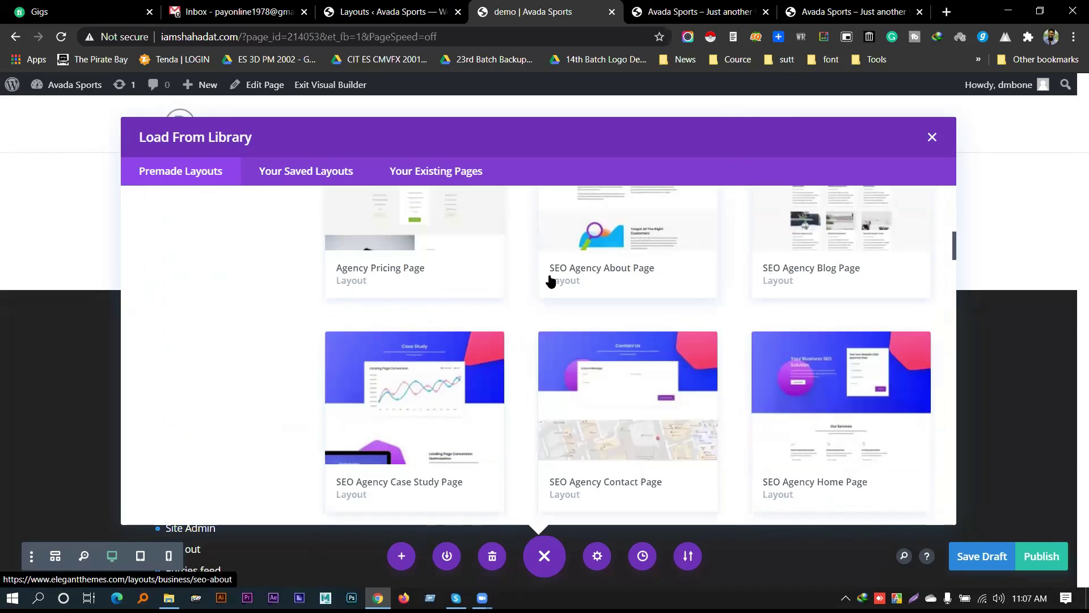
{"action": "scroll", "coordinate": [612, 281], "scroll_direction": "down", "scroll_amount": 3}
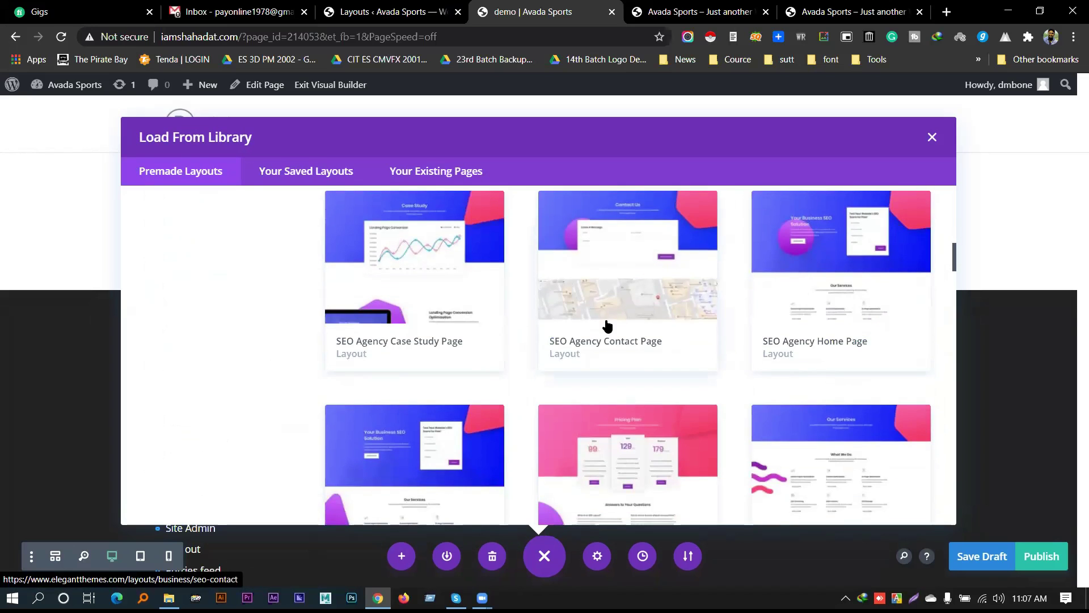
{"action": "scroll", "coordinate": [658, 358], "scroll_direction": "down", "scroll_amount": 4}
{"action": "scroll", "coordinate": [688, 340], "scroll_direction": "down", "scroll_amount": 10}
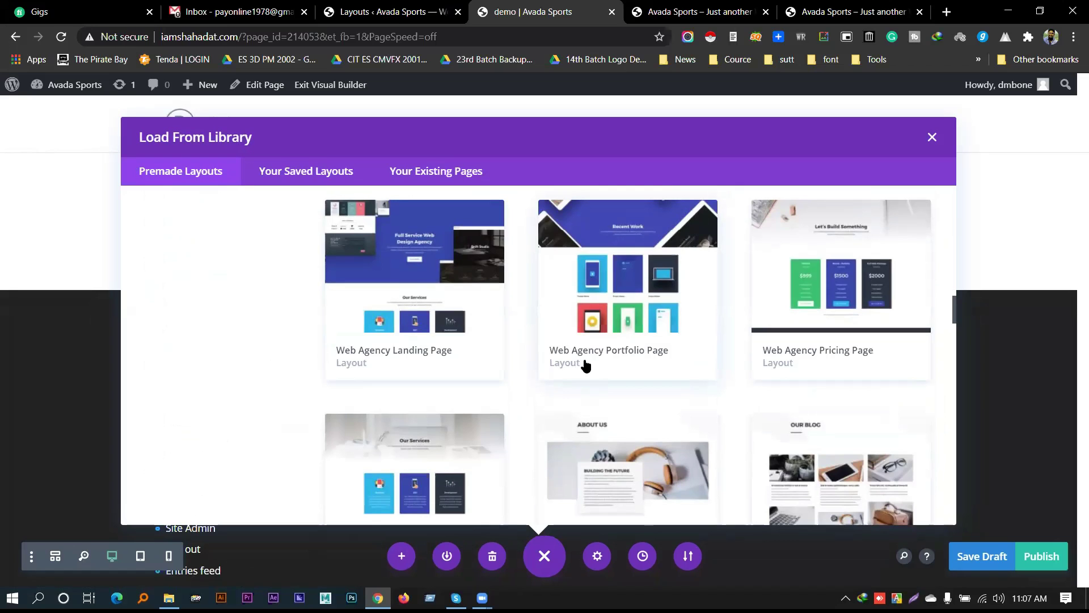
{"action": "scroll", "coordinate": [702, 352], "scroll_direction": "down", "scroll_amount": 8}
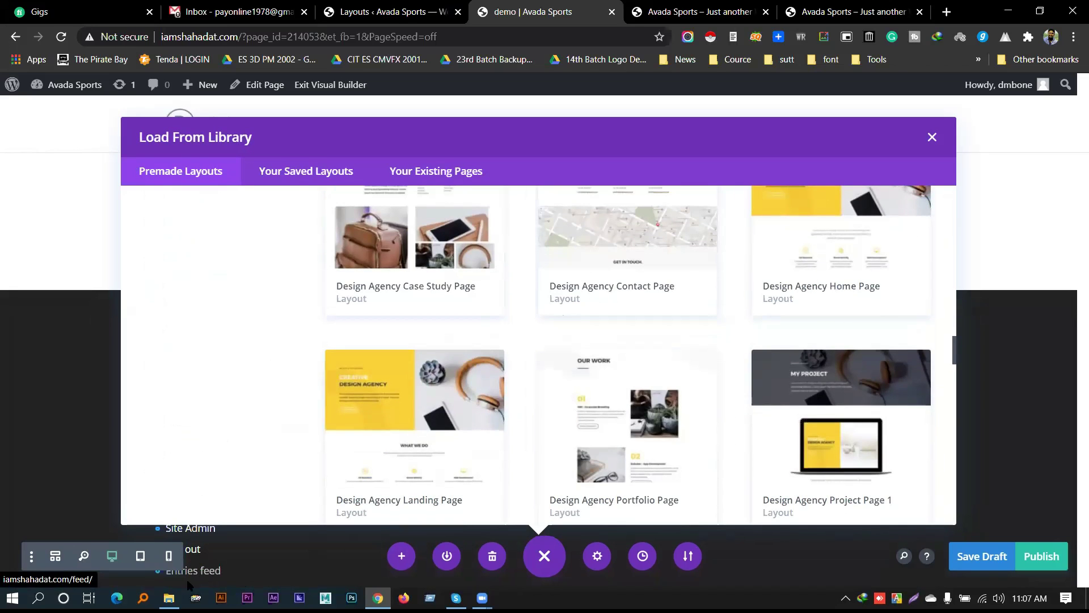
{"action": "left_click", "coordinate": [169, 597]}
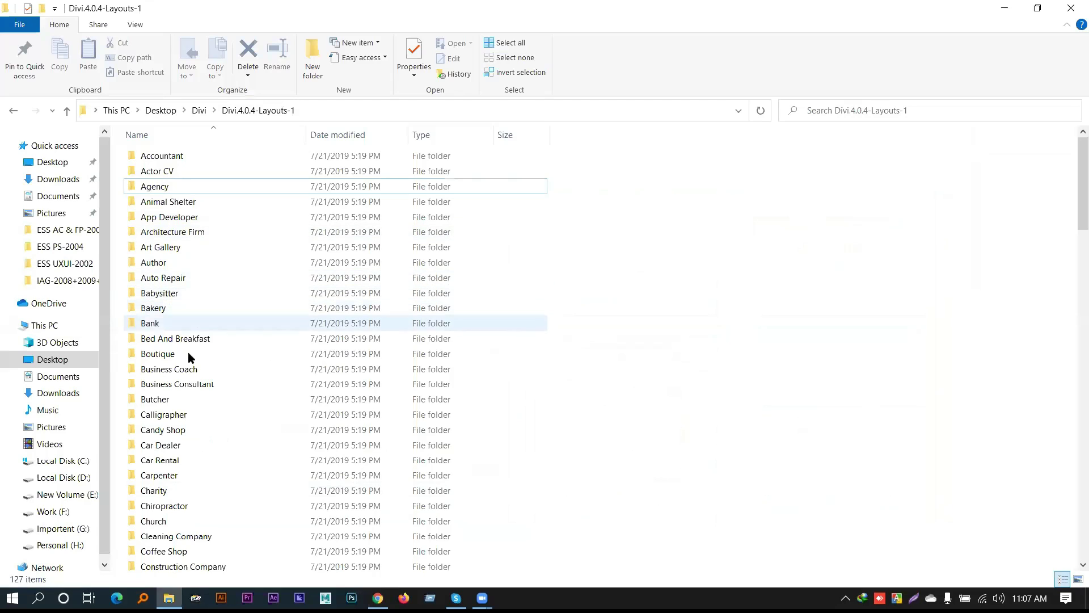
Select the Design Agency folder in Divi.4.0.4-Layouts-1 and return to the layout library
{"action": "scroll", "coordinate": [182, 389], "scroll_direction": "down", "scroll_amount": 3}
{"action": "scroll", "coordinate": [183, 420], "scroll_direction": "down", "scroll_amount": 2}
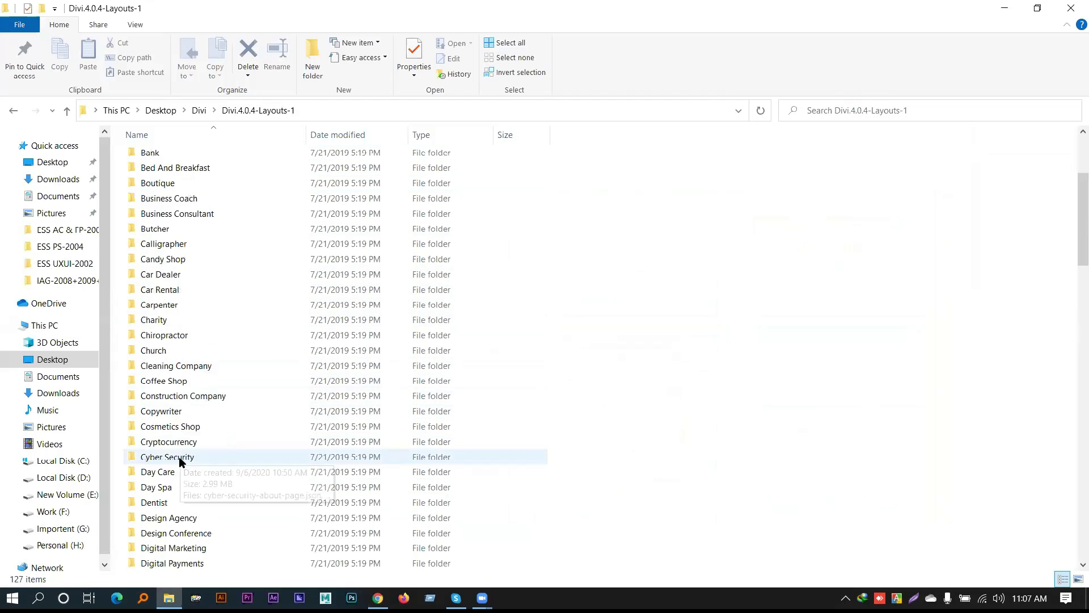
{"action": "left_click", "coordinate": [174, 503]}
{"action": "left_click", "coordinate": [175, 490]}
{"action": "left_click", "coordinate": [171, 477]}
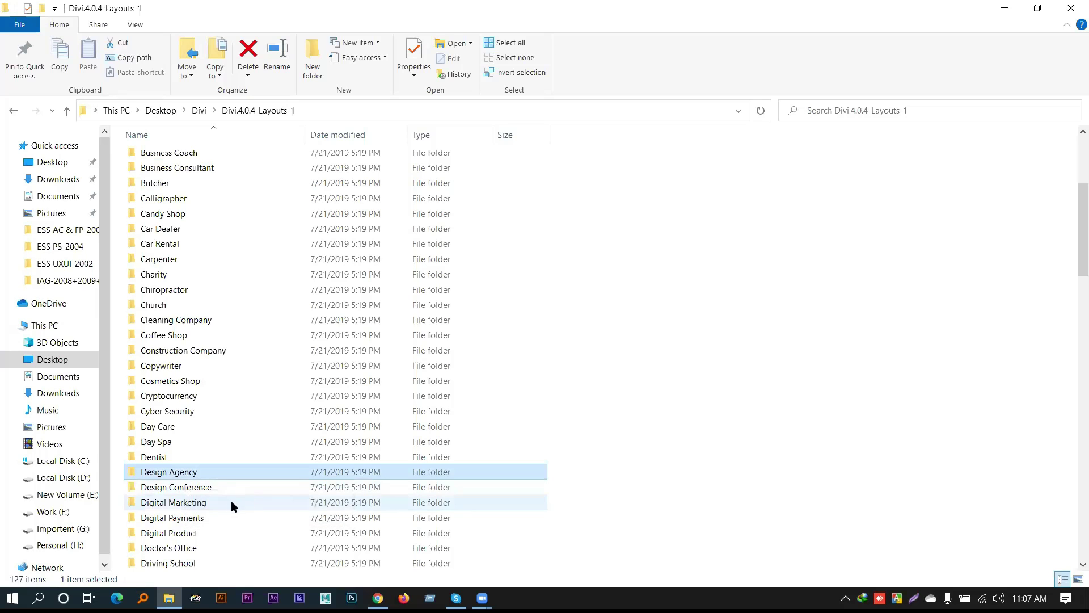
{"action": "mouse_move", "coordinate": [378, 597]}
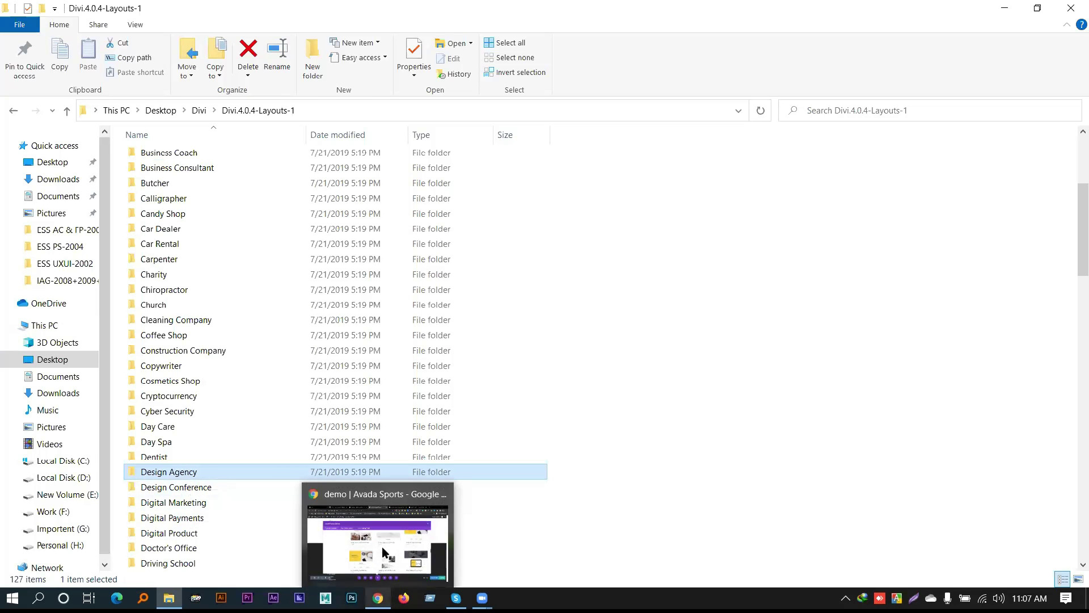
{"action": "left_click", "coordinate": [382, 547]}
{"action": "scroll", "coordinate": [526, 320], "scroll_direction": "down", "scroll_amount": 10}
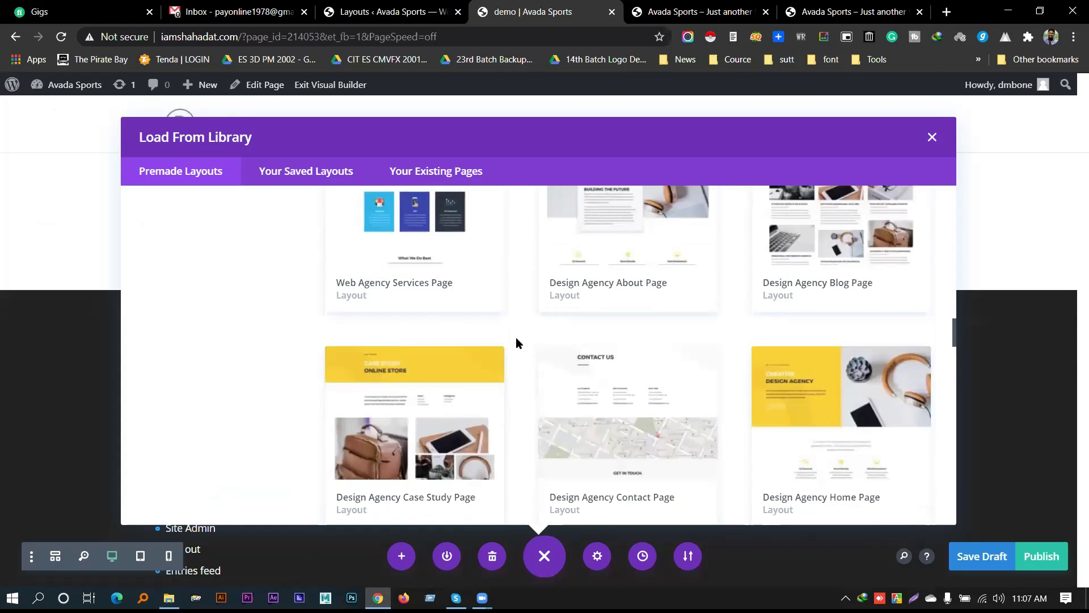
Browse Premade Layouts, Your Existing Pages and Your Saved Layouts, then close the library
{"action": "scroll", "coordinate": [715, 374], "scroll_direction": "down", "scroll_amount": 2}
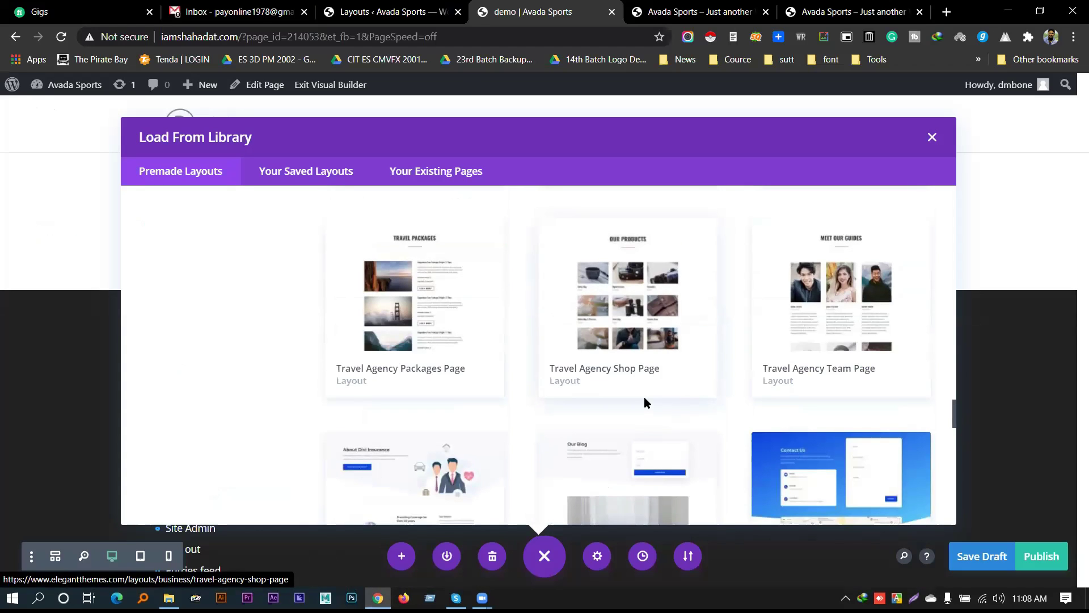
{"action": "scroll", "coordinate": [653, 406], "scroll_direction": "down", "scroll_amount": 5}
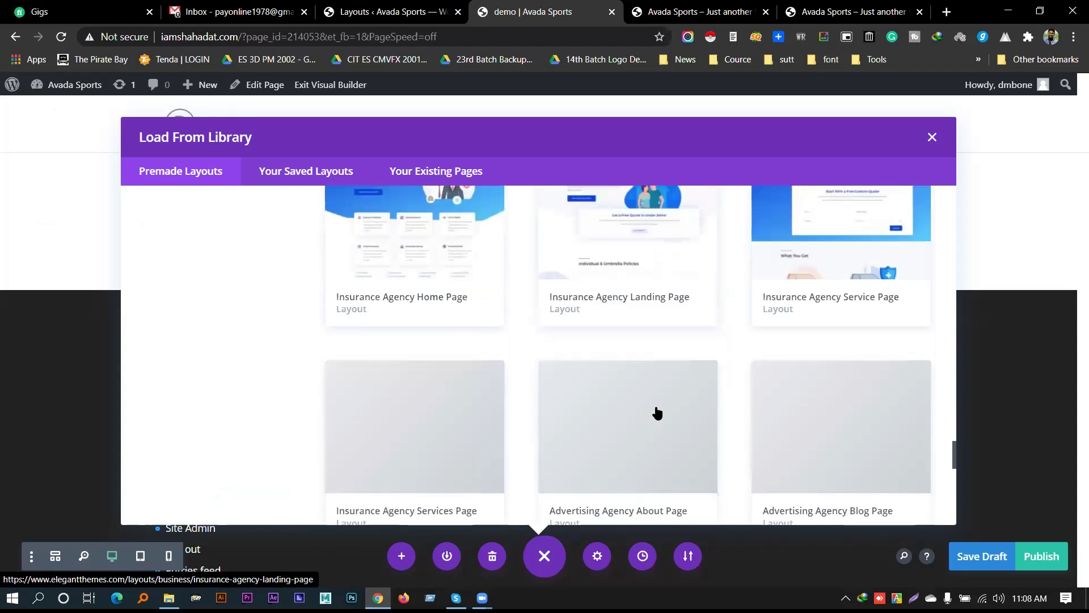
{"action": "scroll", "coordinate": [661, 414], "scroll_direction": "up", "scroll_amount": 12}
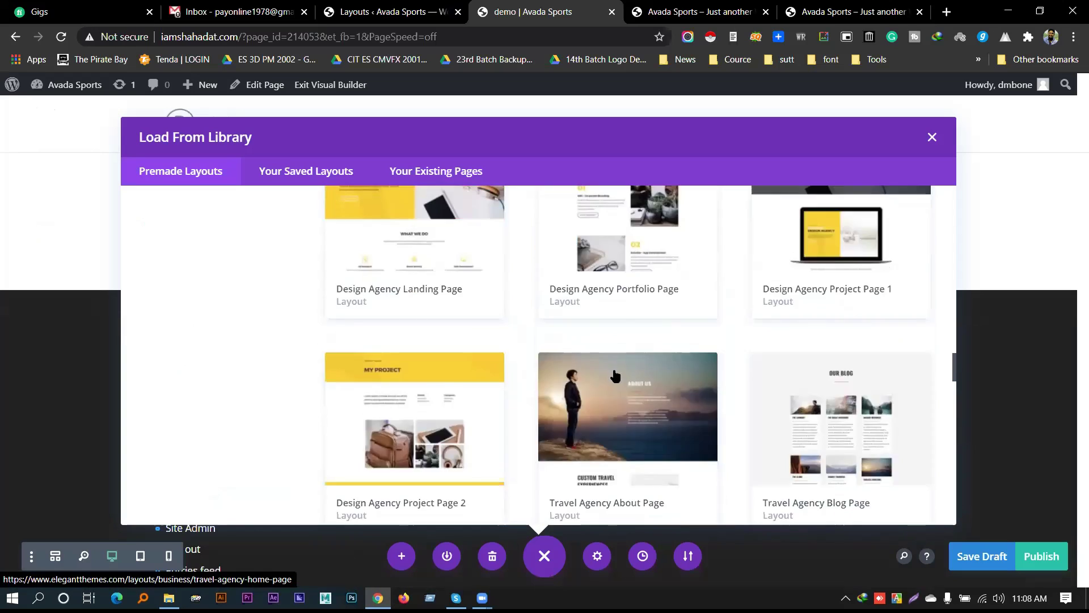
{"action": "left_click", "coordinate": [441, 176]}
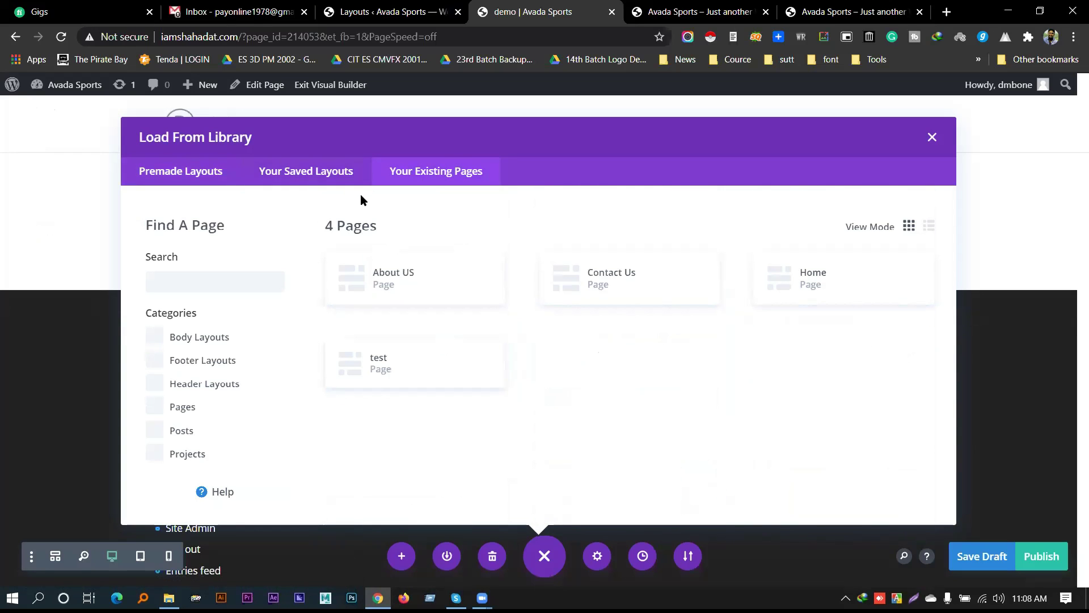
{"action": "left_click", "coordinate": [343, 181]}
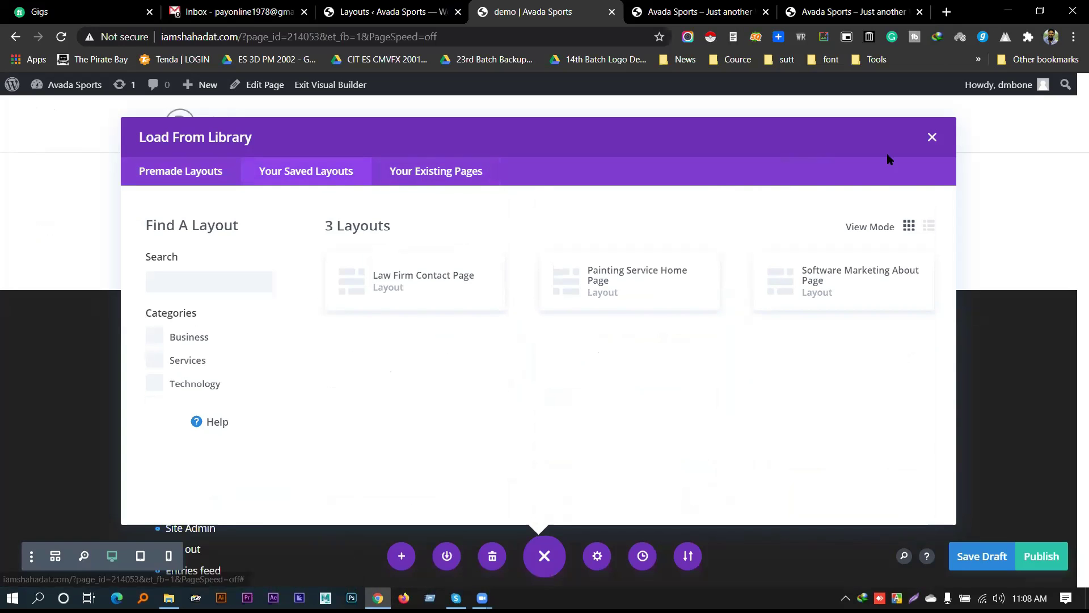
{"action": "left_click", "coordinate": [932, 137]}
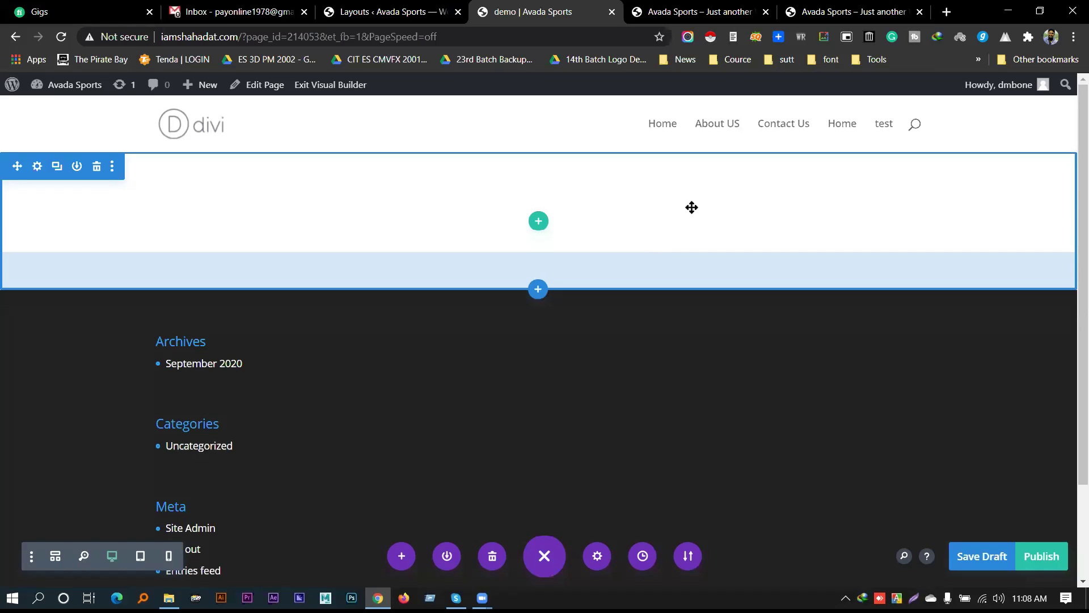
Review the Painting Services page by scrolling through it
{"action": "left_click", "coordinate": [712, 7]}
{"action": "scroll", "coordinate": [363, 298], "scroll_direction": "down", "scroll_amount": 15}
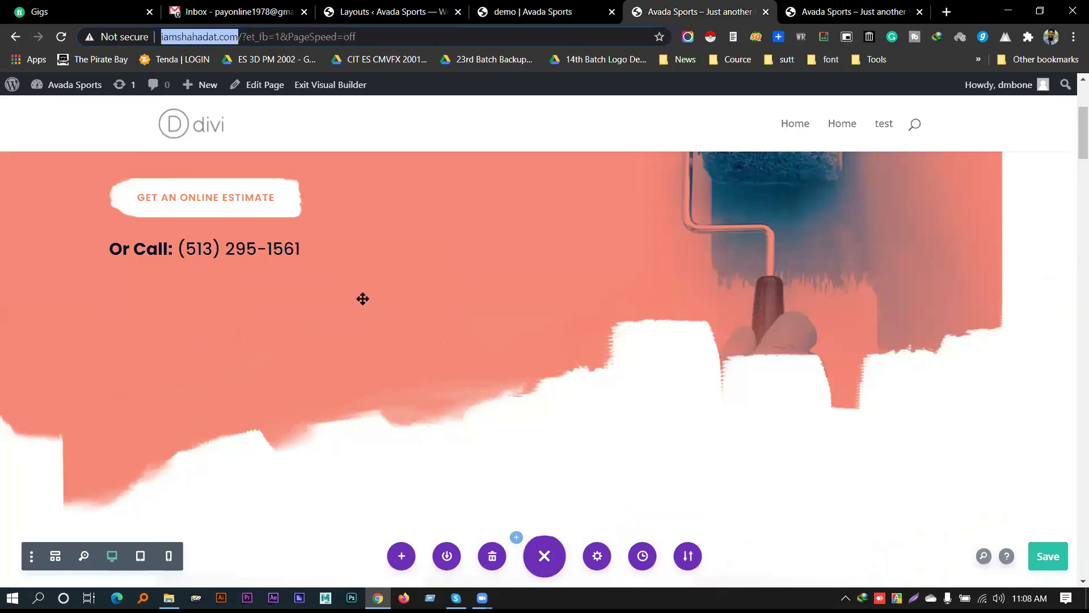
{"action": "scroll", "coordinate": [363, 297], "scroll_direction": "up", "scroll_amount": 4}
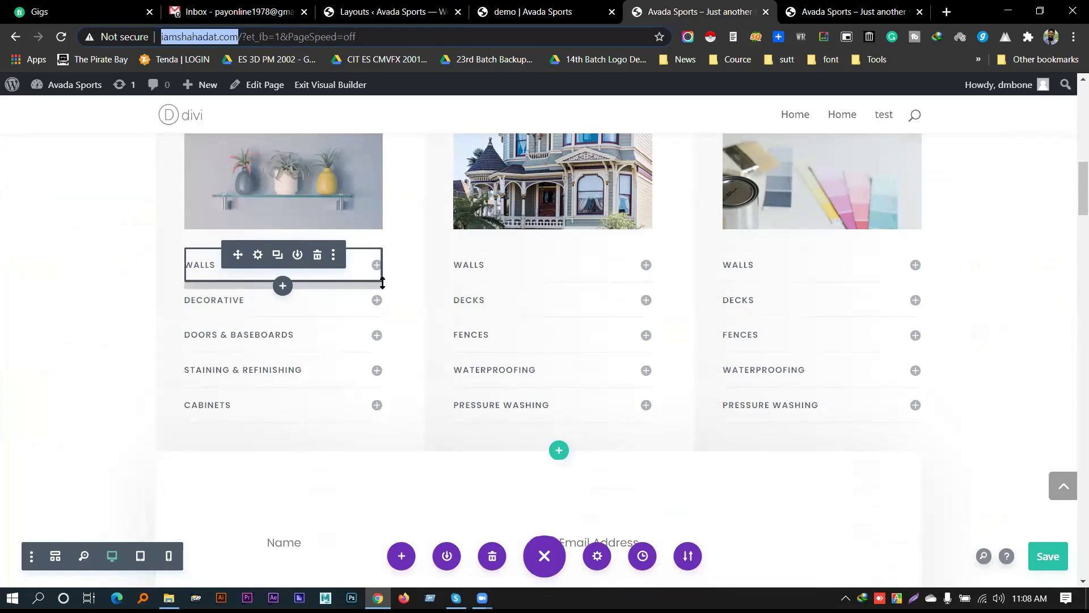
{"action": "scroll", "coordinate": [426, 274], "scroll_direction": "up", "scroll_amount": 10}
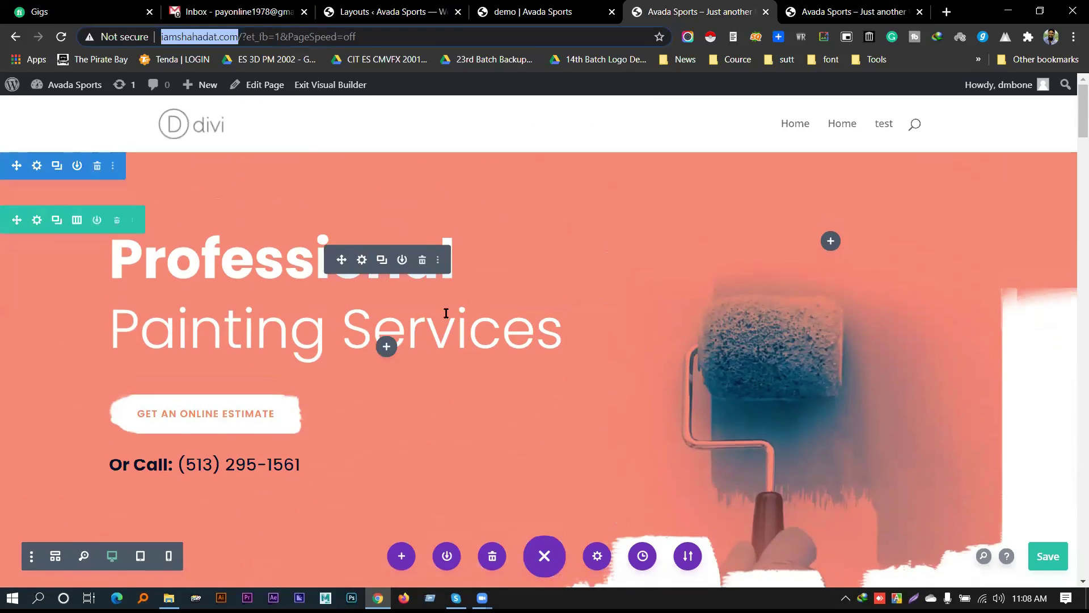
{"action": "scroll", "coordinate": [437, 301], "scroll_direction": "down", "scroll_amount": 6}
{"action": "scroll", "coordinate": [450, 335], "scroll_direction": "down", "scroll_amount": 15}
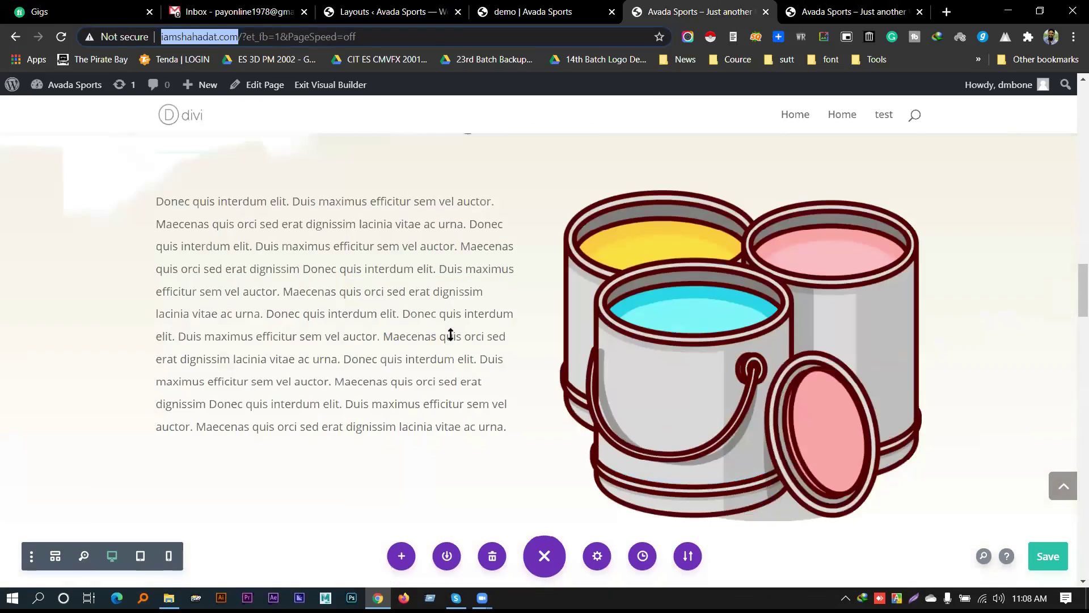
{"action": "scroll", "coordinate": [447, 343], "scroll_direction": "down", "scroll_amount": 15}
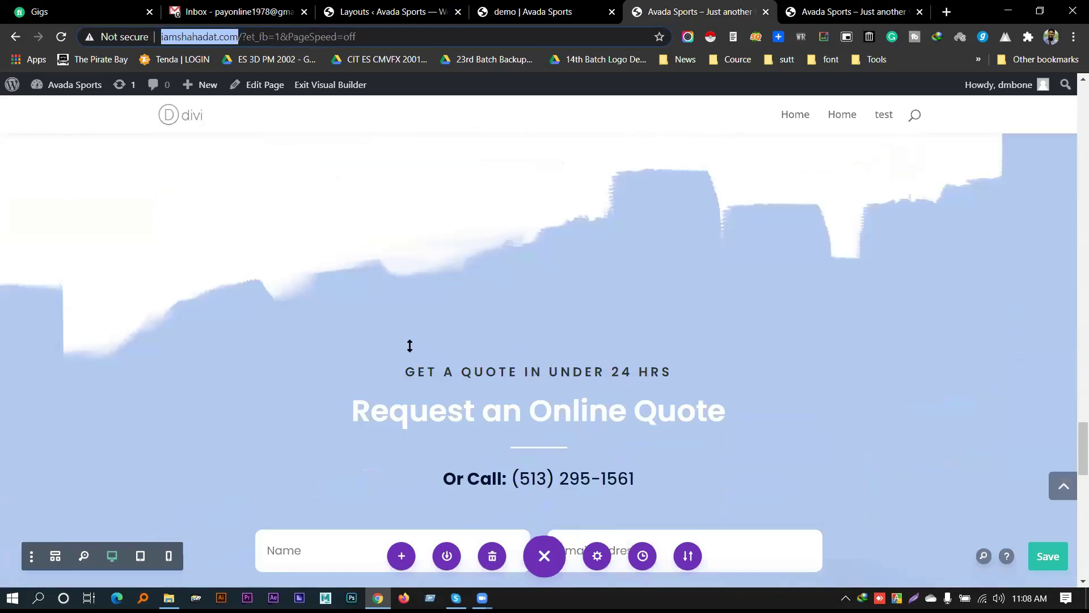
{"action": "scroll", "coordinate": [420, 344], "scroll_direction": "down", "scroll_amount": 4}
{"action": "scroll", "coordinate": [421, 343], "scroll_direction": "up", "scroll_amount": 15}
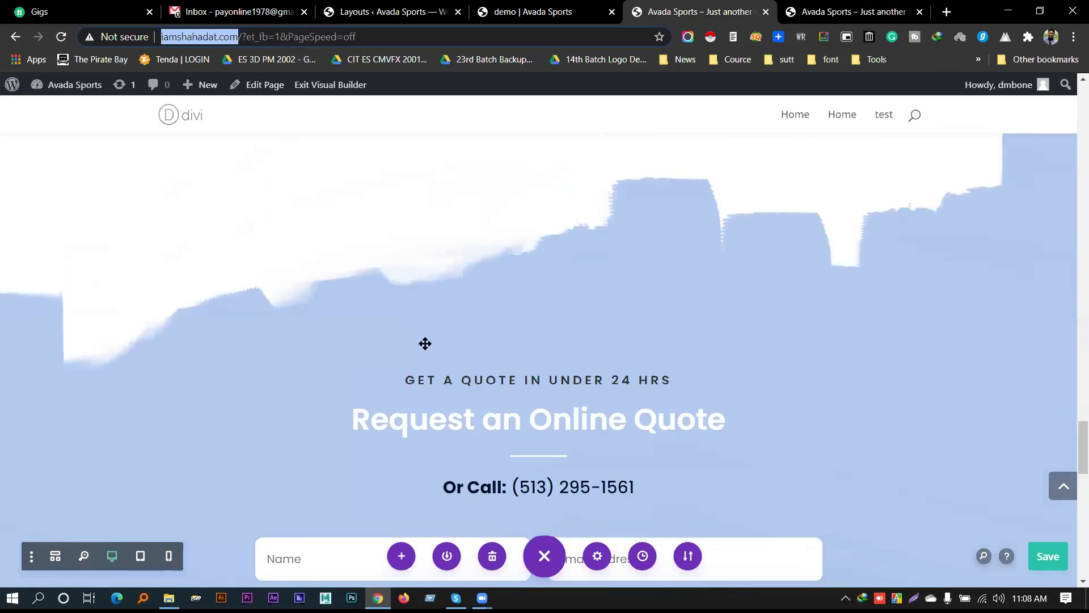
{"action": "scroll", "coordinate": [432, 343], "scroll_direction": "up", "scroll_amount": 15}
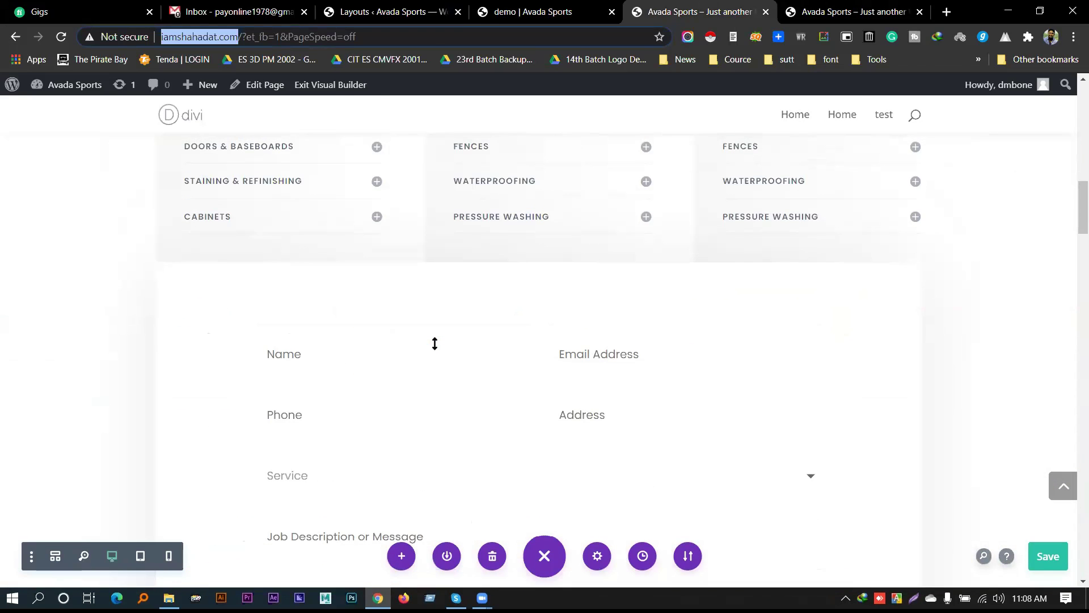
{"action": "scroll", "coordinate": [435, 343], "scroll_direction": "up", "scroll_amount": 10}
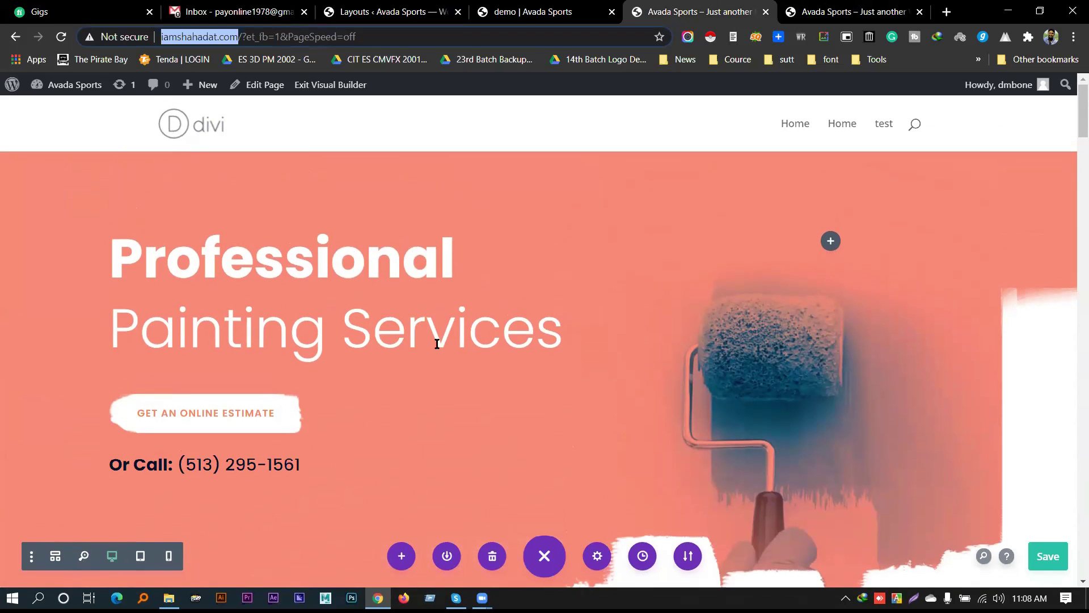
Close the visual builder and demo builder tabs and go to the Gmail inbox
{"action": "left_click", "coordinate": [125, 119]}
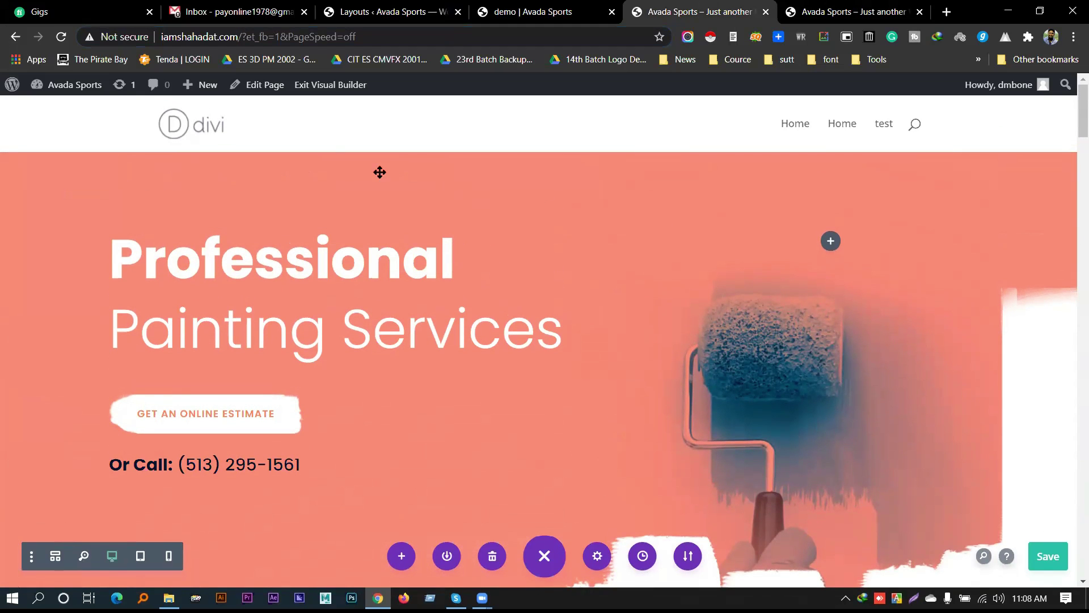
{"action": "key", "text": "ctrl+w"}
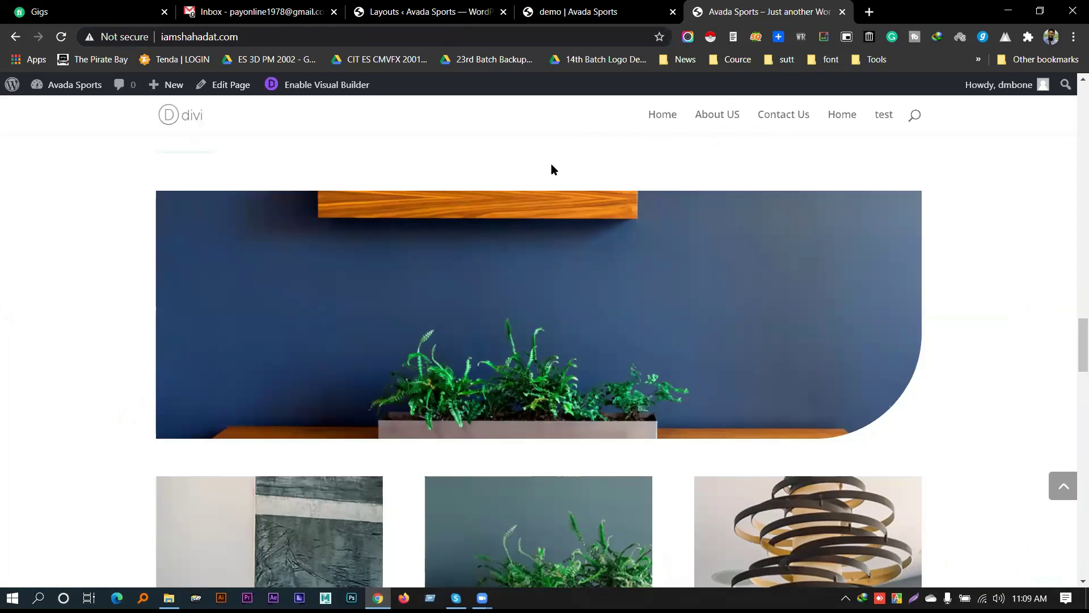
{"action": "scroll", "coordinate": [551, 169], "scroll_direction": "up", "scroll_amount": 20}
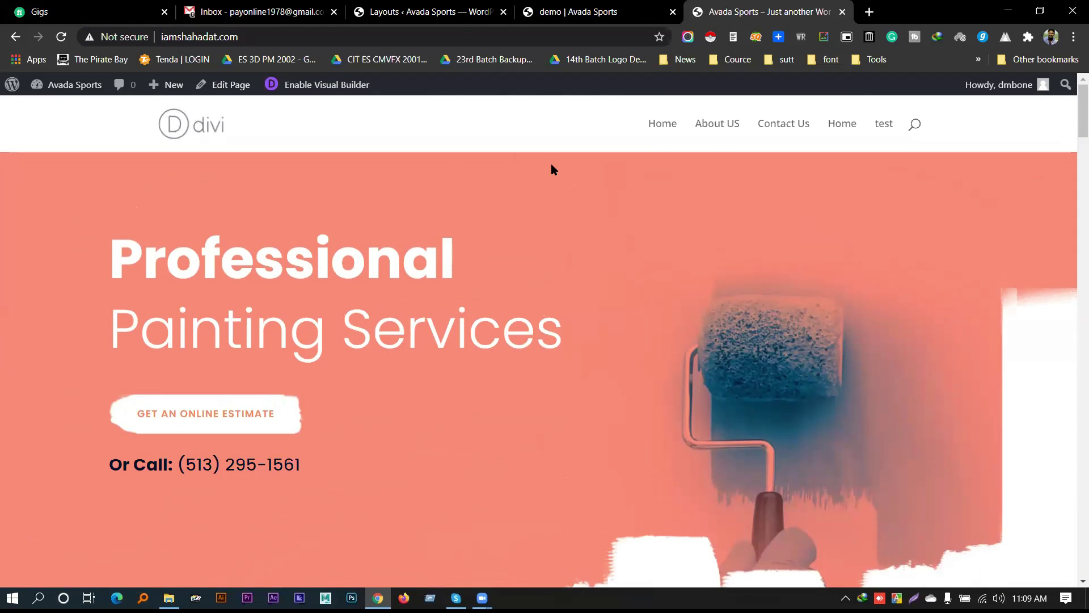
{"action": "left_click", "coordinate": [549, 13]}
{"action": "middle_click", "coordinate": [542, 8]}
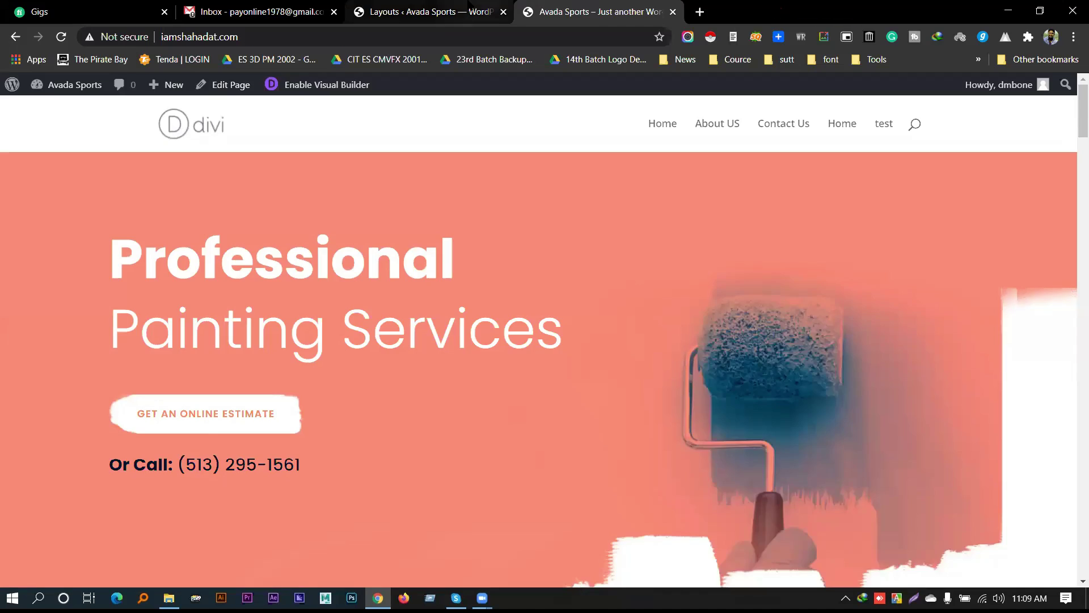
{"action": "key", "text": "ctrl+shift+Tab"}
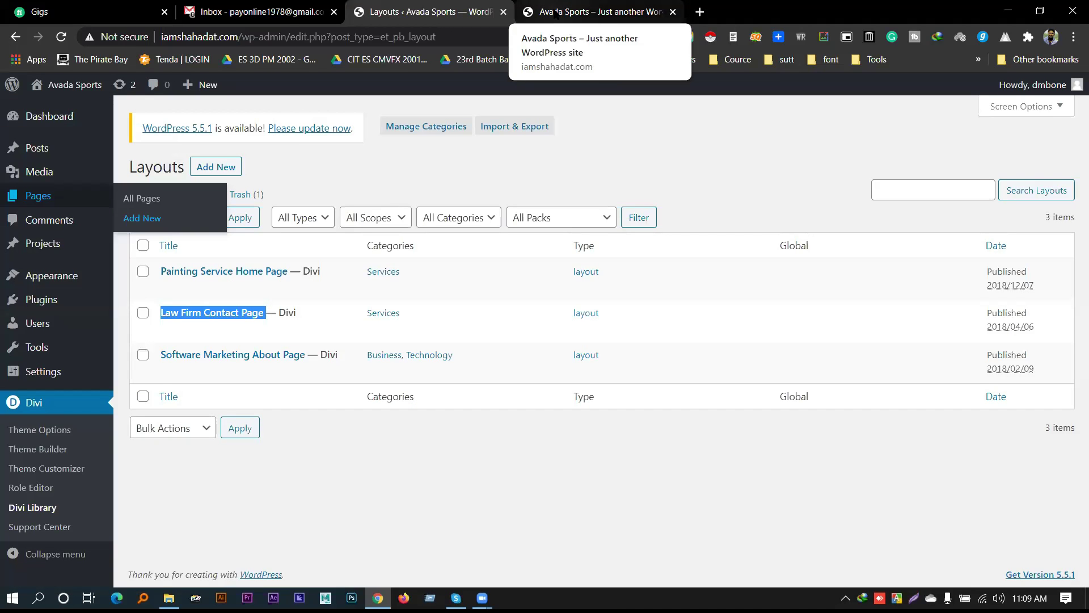
{"action": "left_click", "coordinate": [261, 11]}
Open Google Drive and go into the divi thme folder
{"action": "left_click", "coordinate": [1031, 96]}
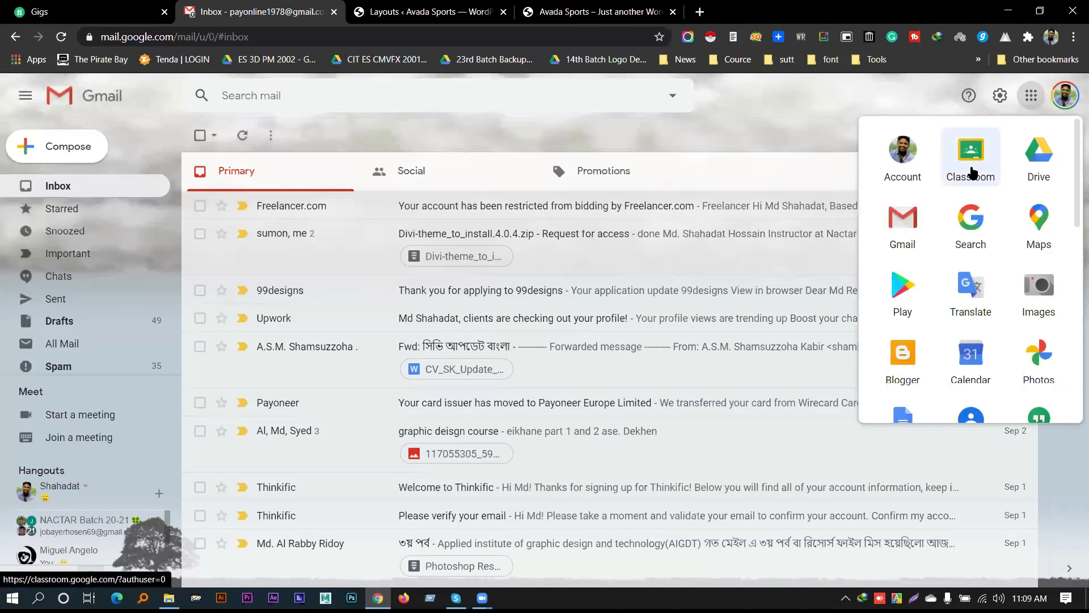
{"action": "left_click", "coordinate": [1031, 149]}
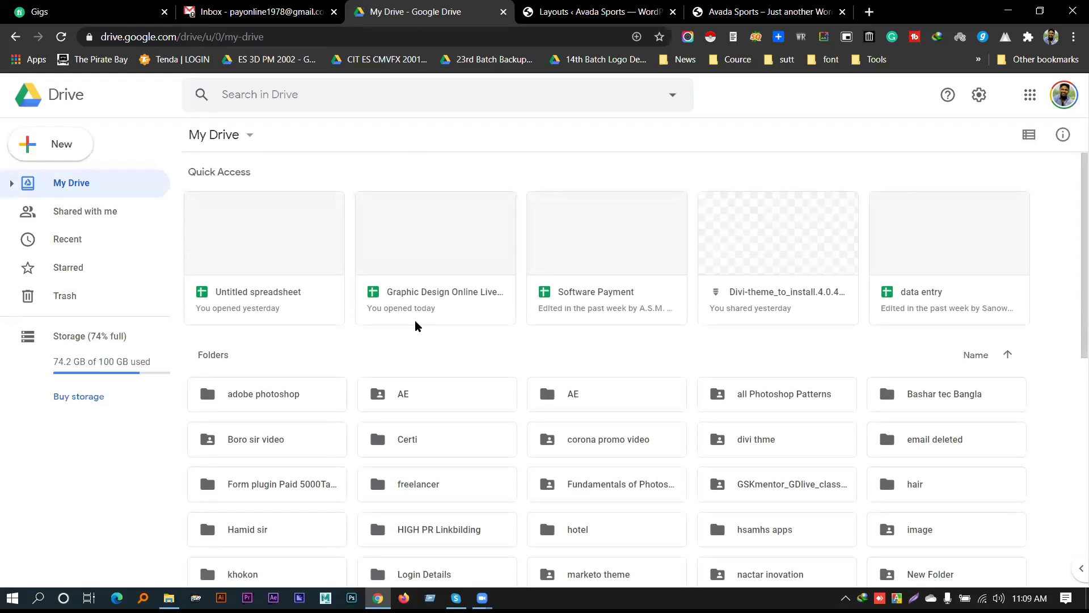
{"action": "scroll", "coordinate": [366, 401], "scroll_direction": "down", "scroll_amount": 4}
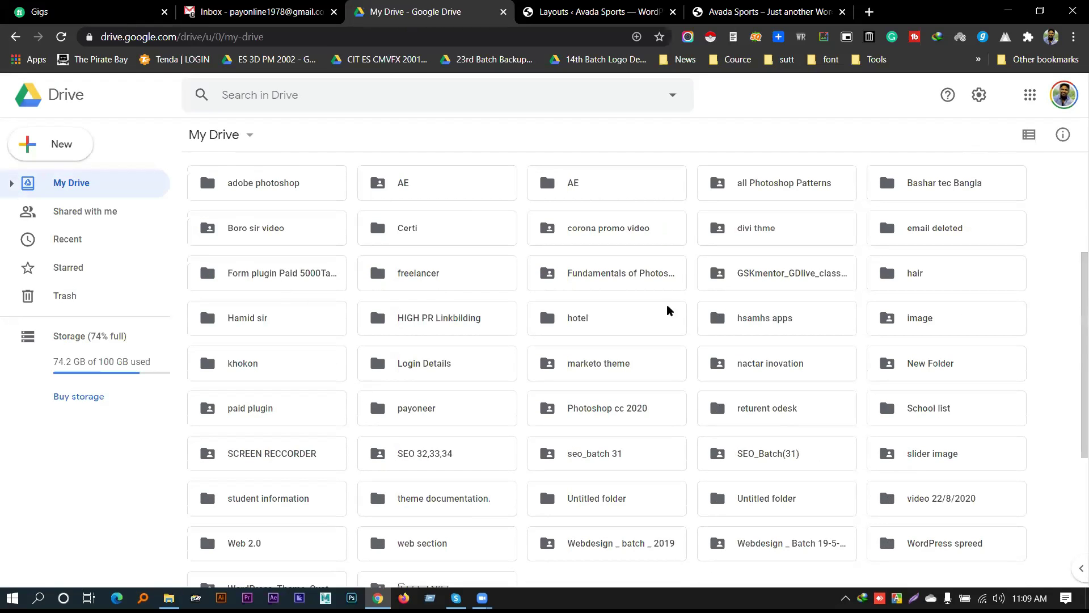
{"action": "double_click", "coordinate": [754, 233]}
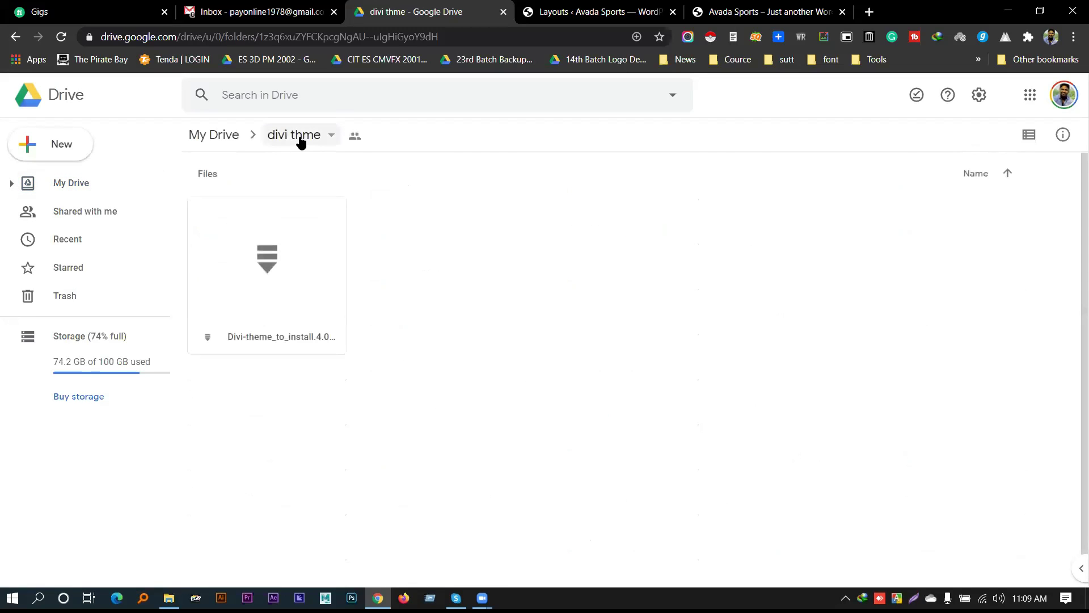
Upload Divi.4.0.4-Layouts-1.zip and Divi.4.0.4-Layouts-2.zip from the desktop Divi folder
{"action": "right_click", "coordinate": [567, 309]}
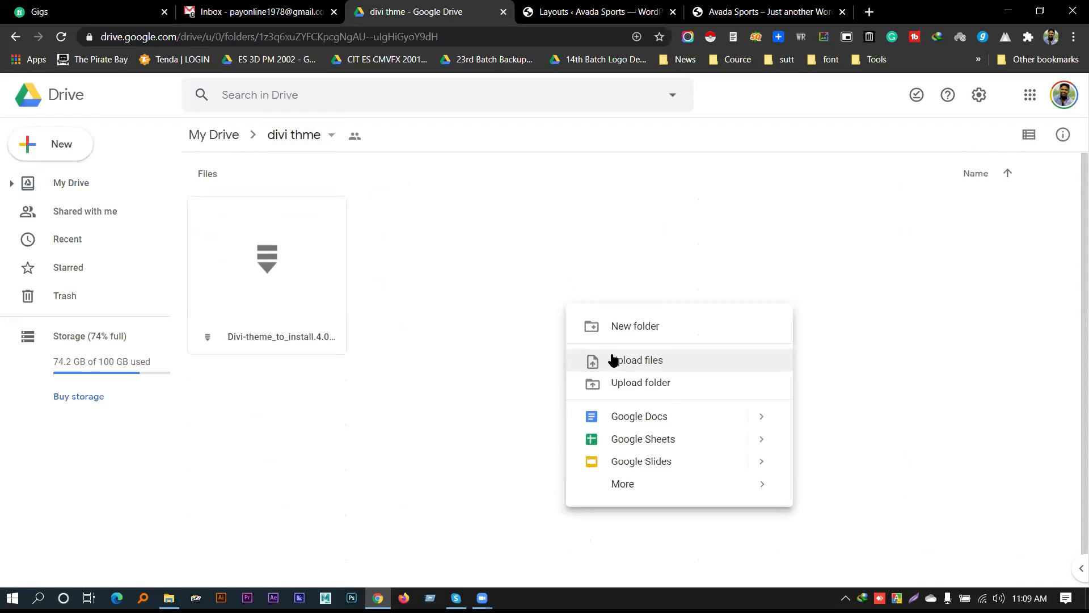
{"action": "left_click", "coordinate": [644, 357]}
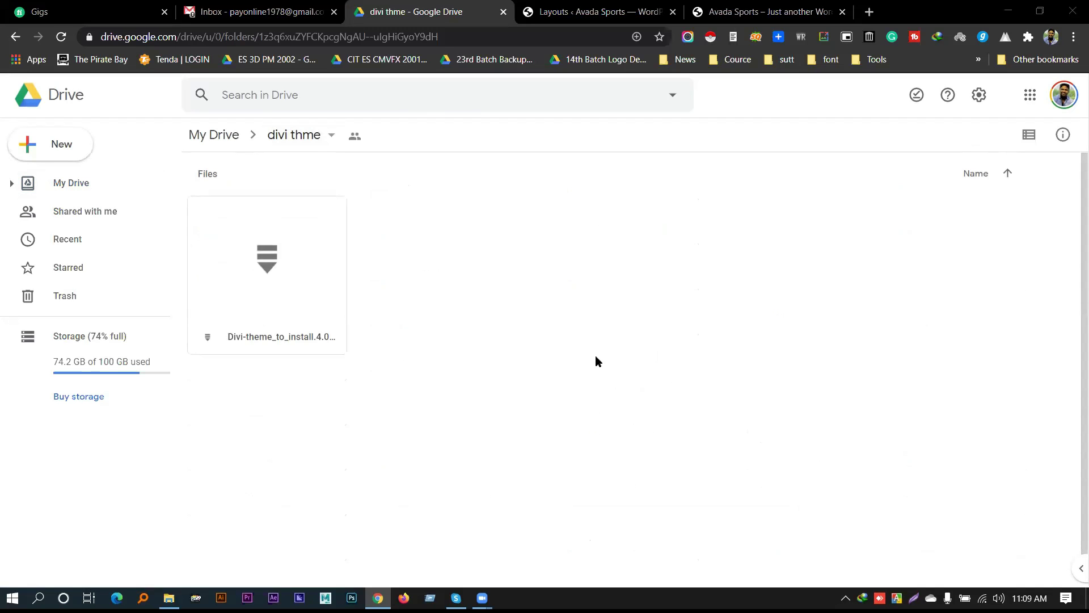
{"action": "left_click", "coordinate": [59, 121]}
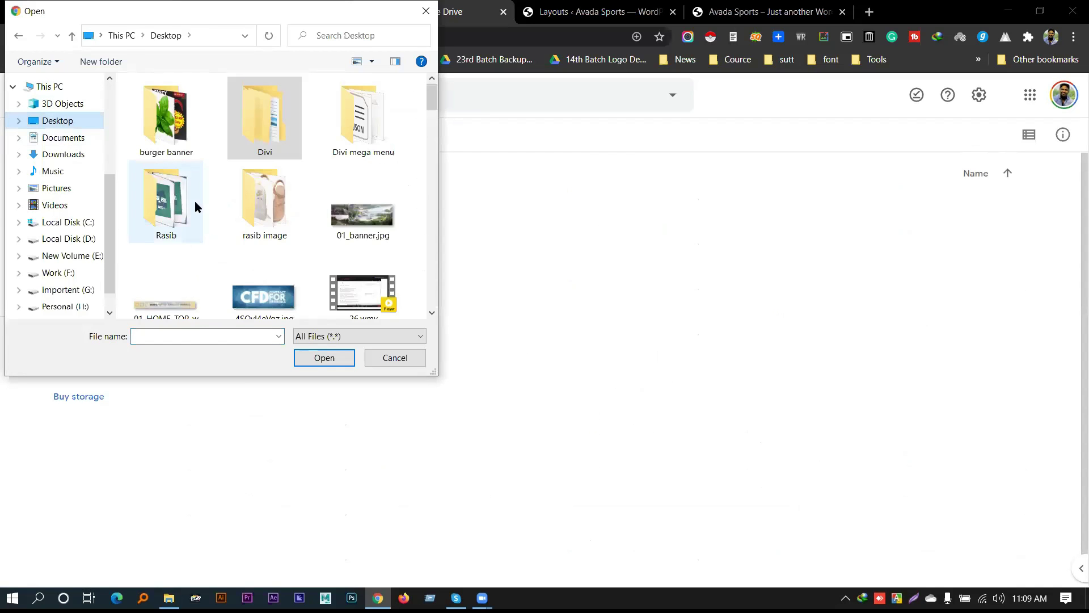
{"action": "double_click", "coordinate": [257, 132]}
{"action": "left_click_drag", "start_coordinate": [124, 131], "coordinate": [191, 153]}
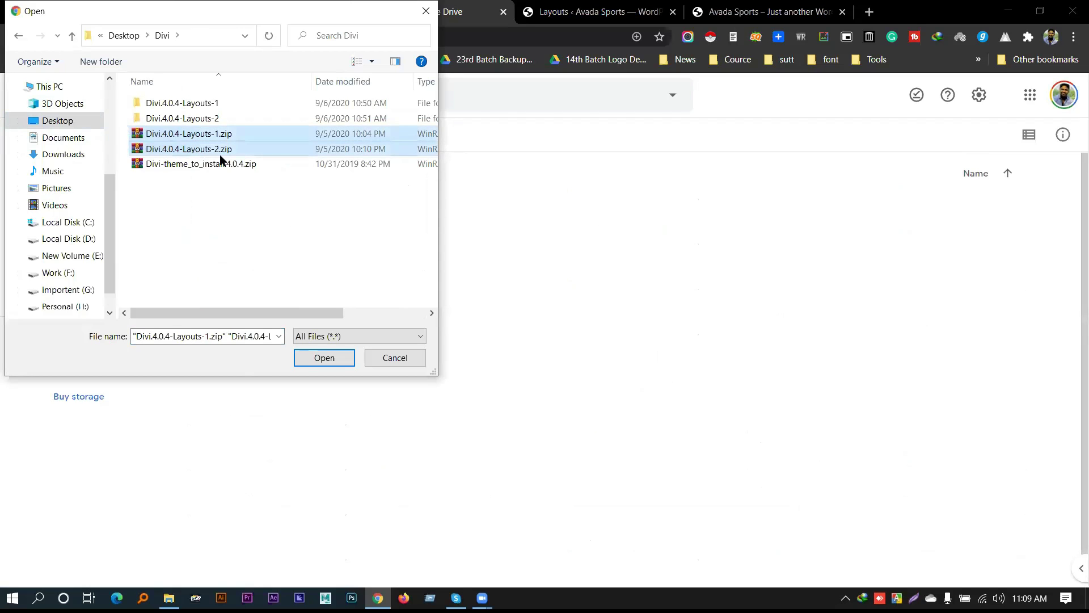
{"action": "left_click", "coordinate": [324, 358]}
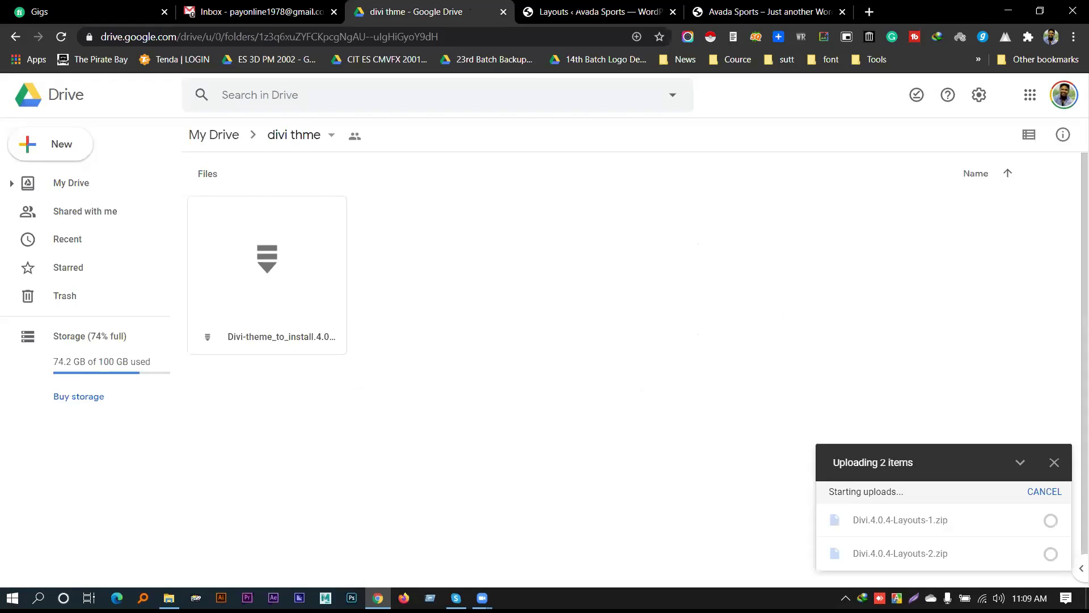
Open the divi thme folder's sharing settings and look over its link access
{"action": "left_click", "coordinate": [590, 12]}
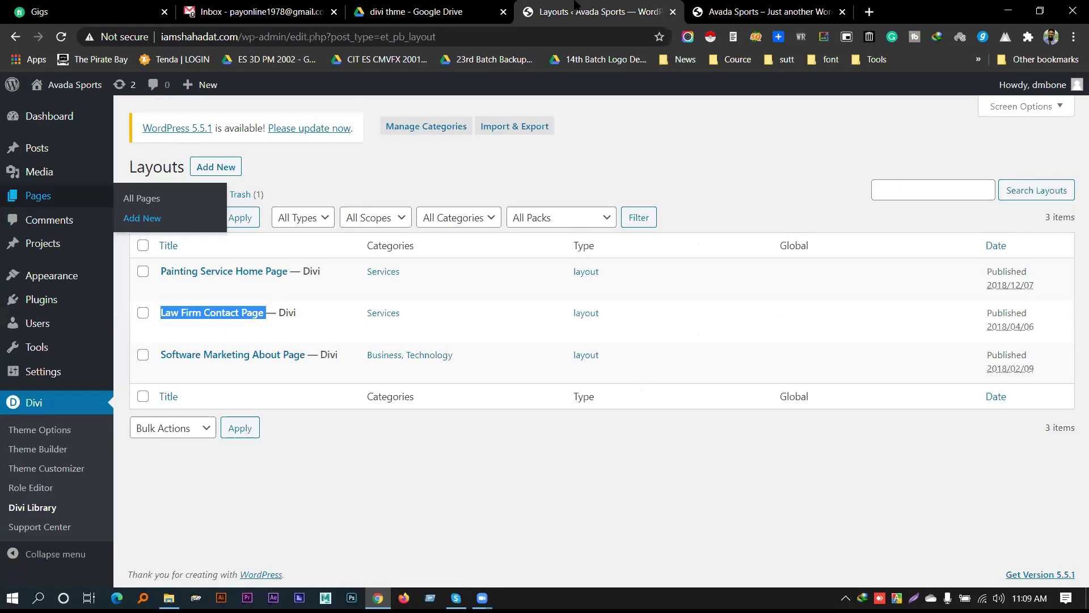
{"action": "left_click", "coordinate": [457, 10]}
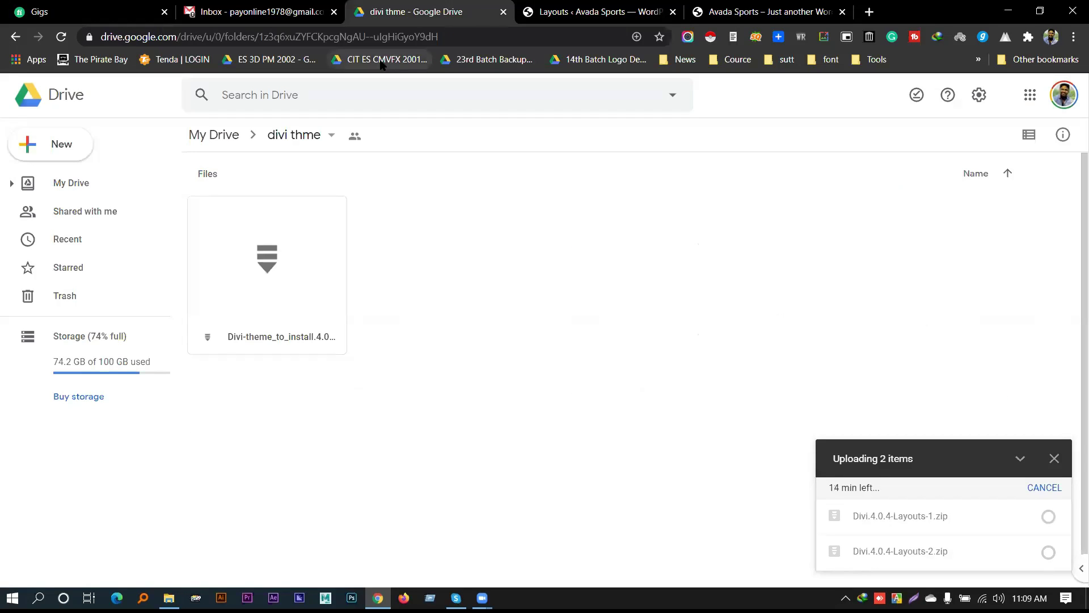
{"action": "left_click", "coordinate": [332, 136]}
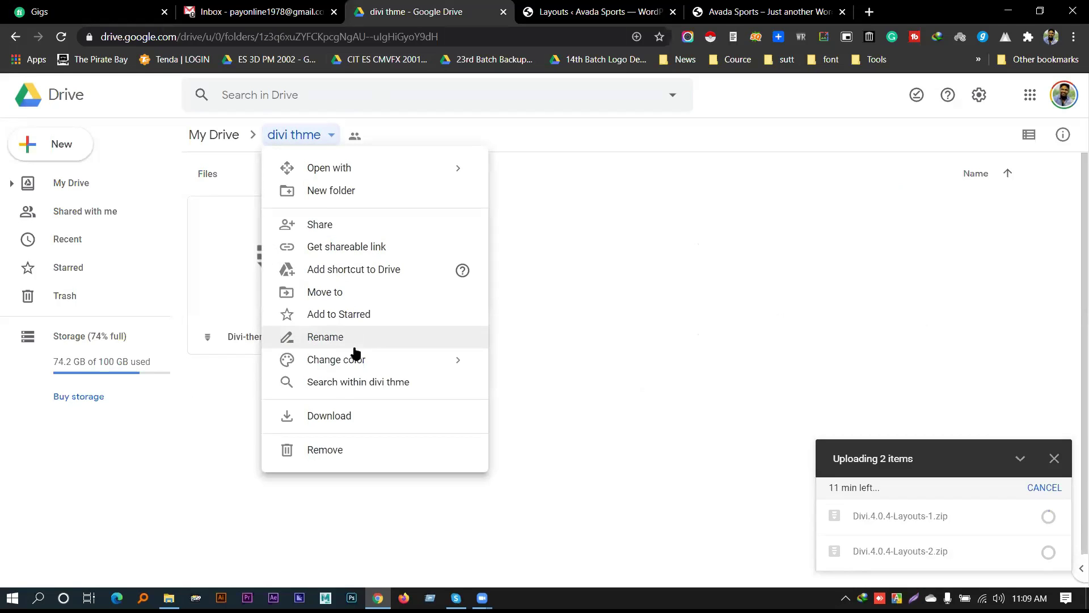
{"action": "left_click", "coordinate": [332, 222]}
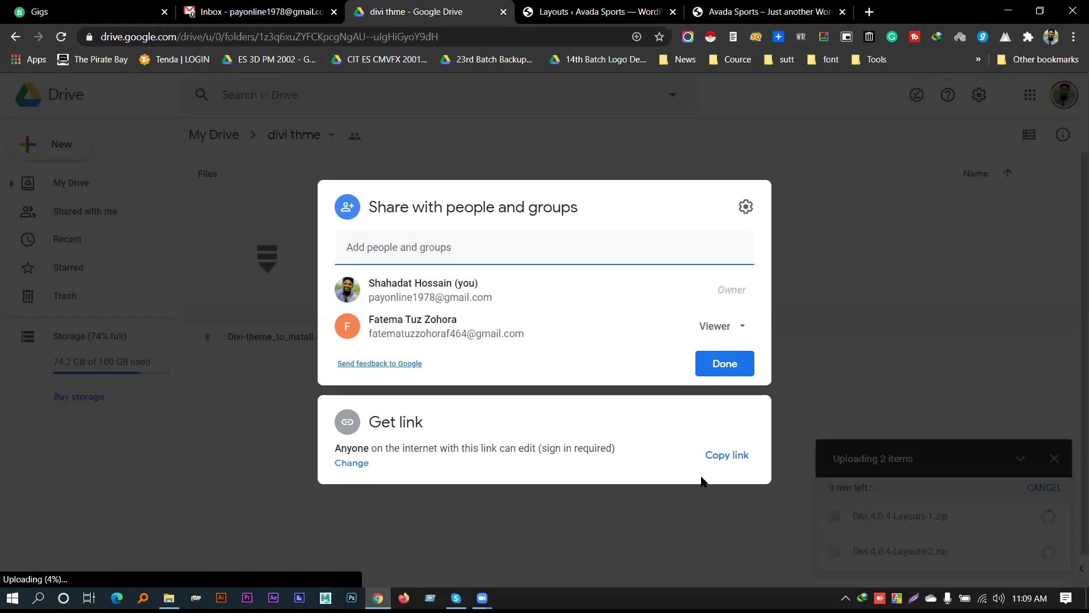
{"action": "left_click", "coordinate": [351, 463]}
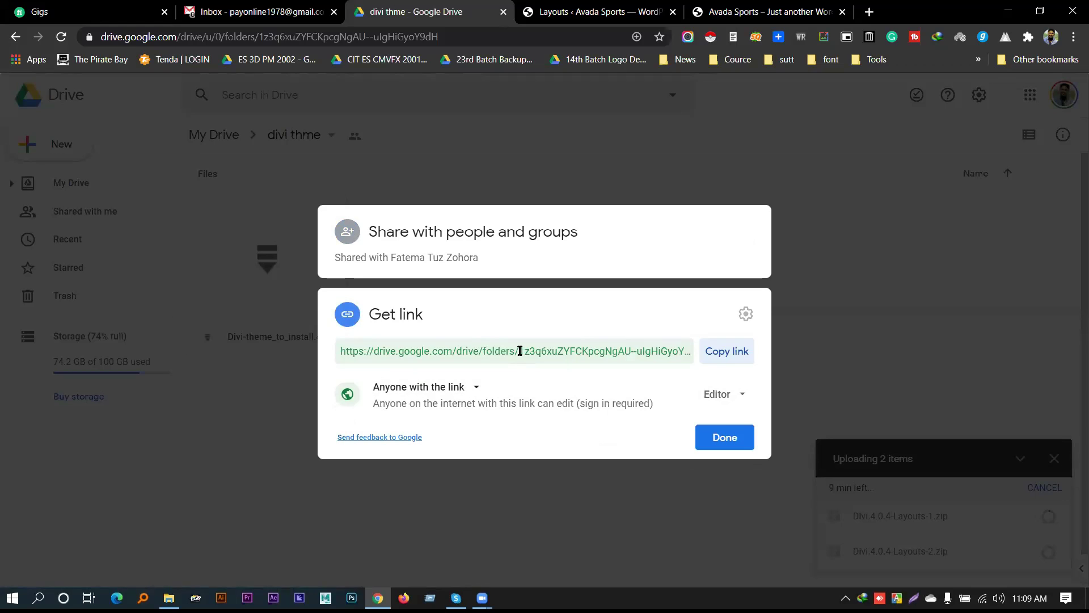
{"action": "left_click", "coordinate": [519, 351]}
{"action": "left_click_drag", "start_coordinate": [519, 351], "coordinate": [708, 353]}
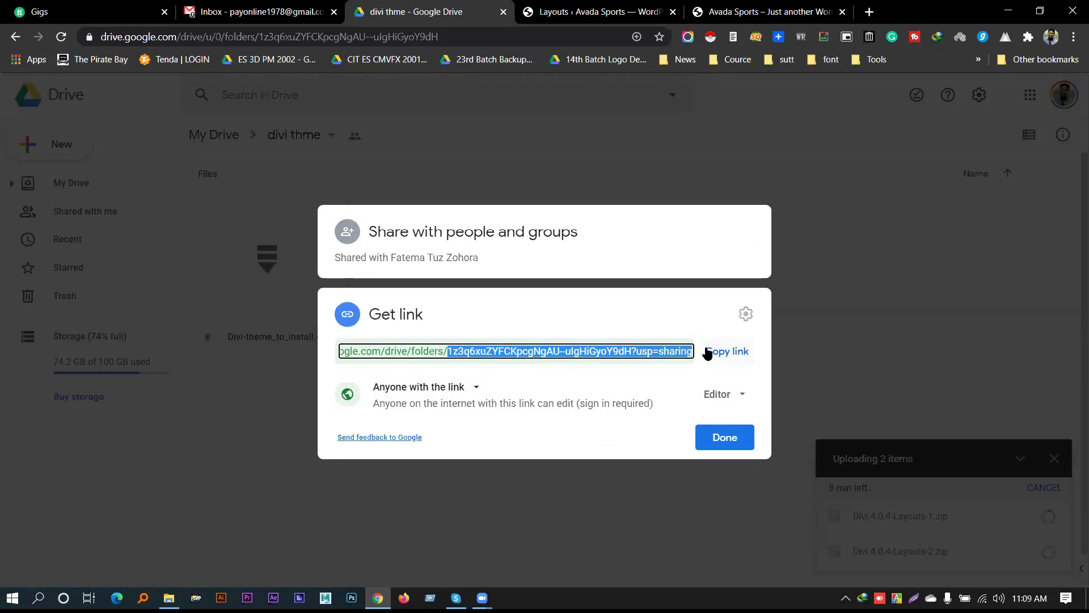
{"action": "left_click", "coordinate": [682, 433]}
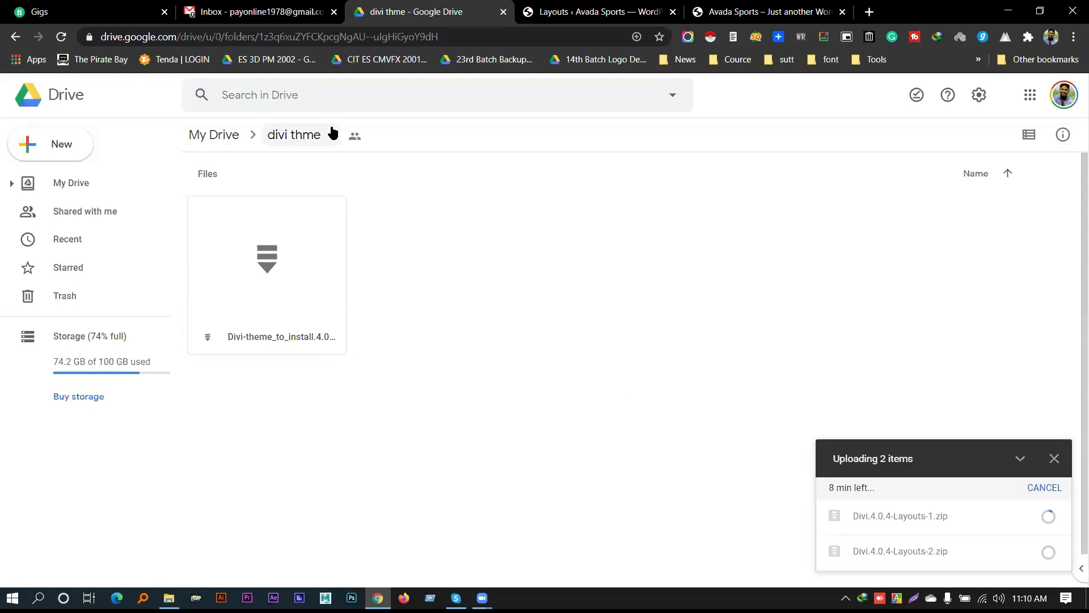
Set the folder link to Viewer access for anyone with it and copy the link
{"action": "left_click", "coordinate": [333, 137]}
{"action": "left_click", "coordinate": [348, 223]}
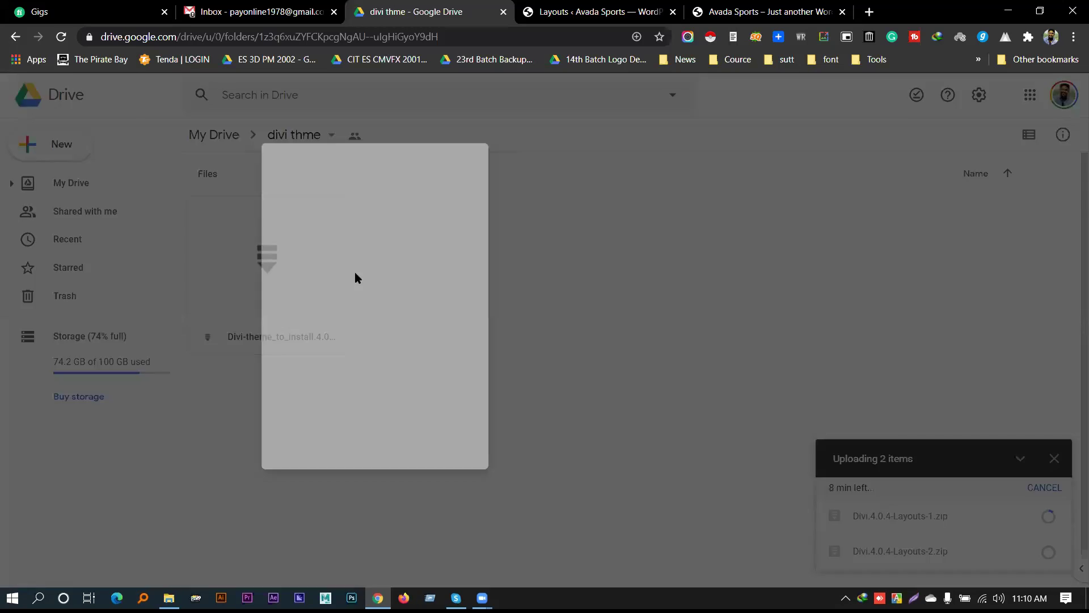
{"action": "left_click", "coordinate": [732, 460]}
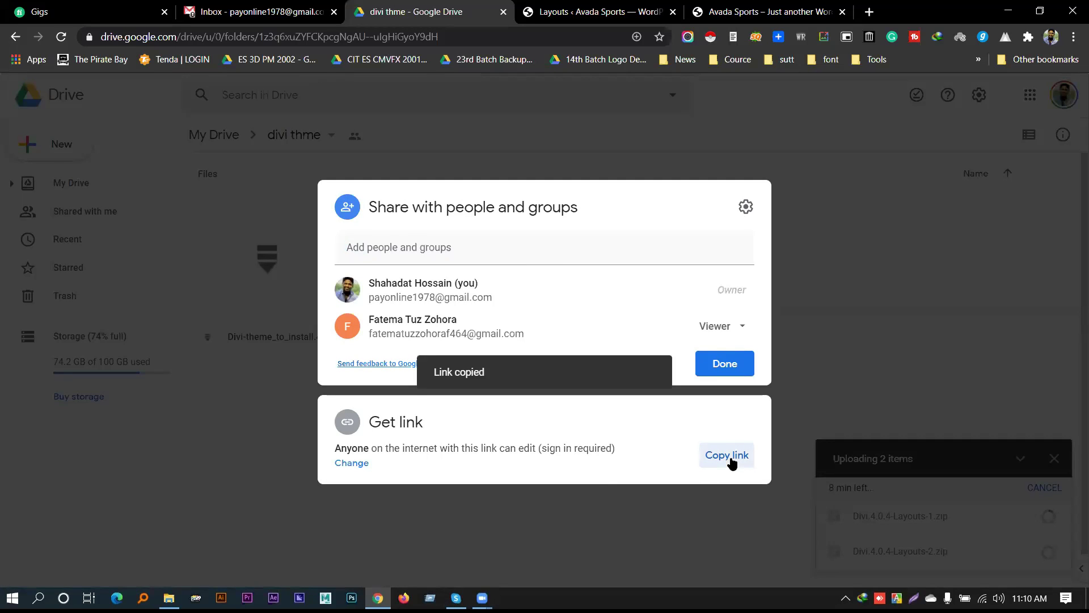
{"action": "left_click", "coordinate": [342, 463]}
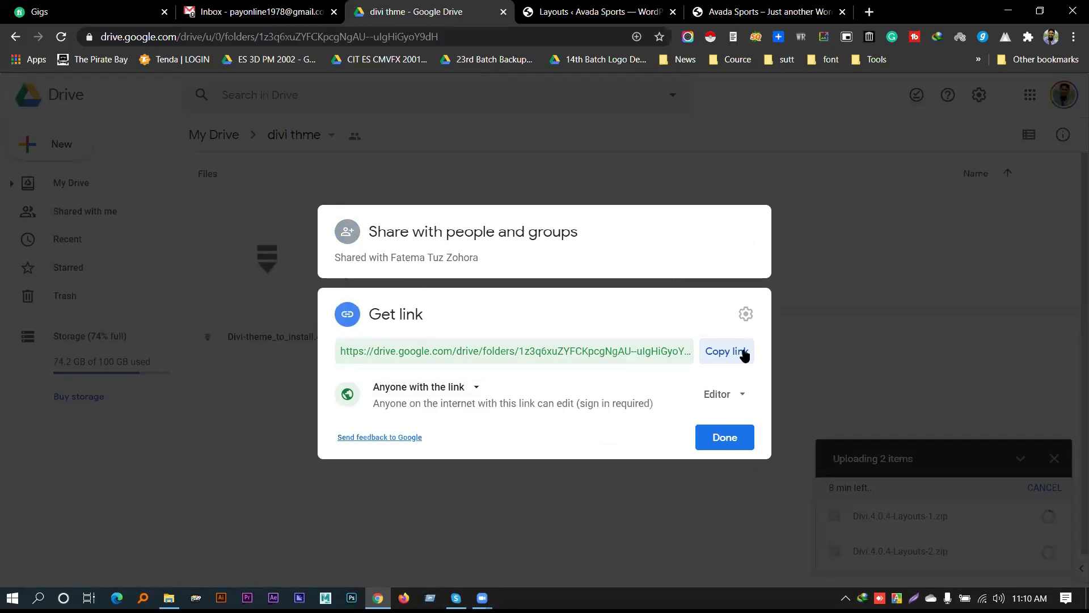
{"action": "left_click", "coordinate": [730, 408]}
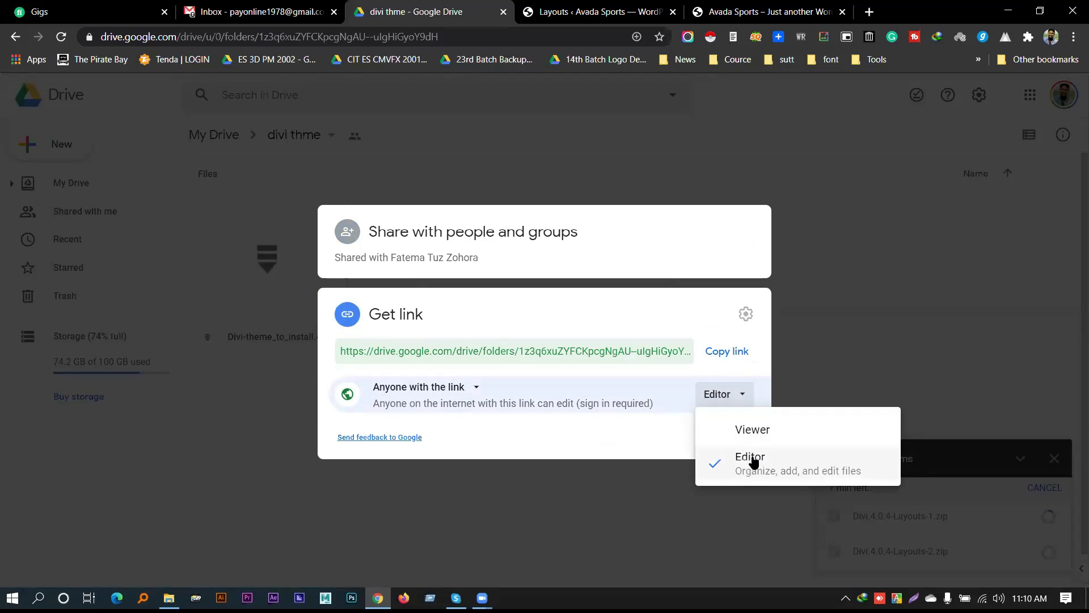
{"action": "left_click", "coordinate": [743, 430]}
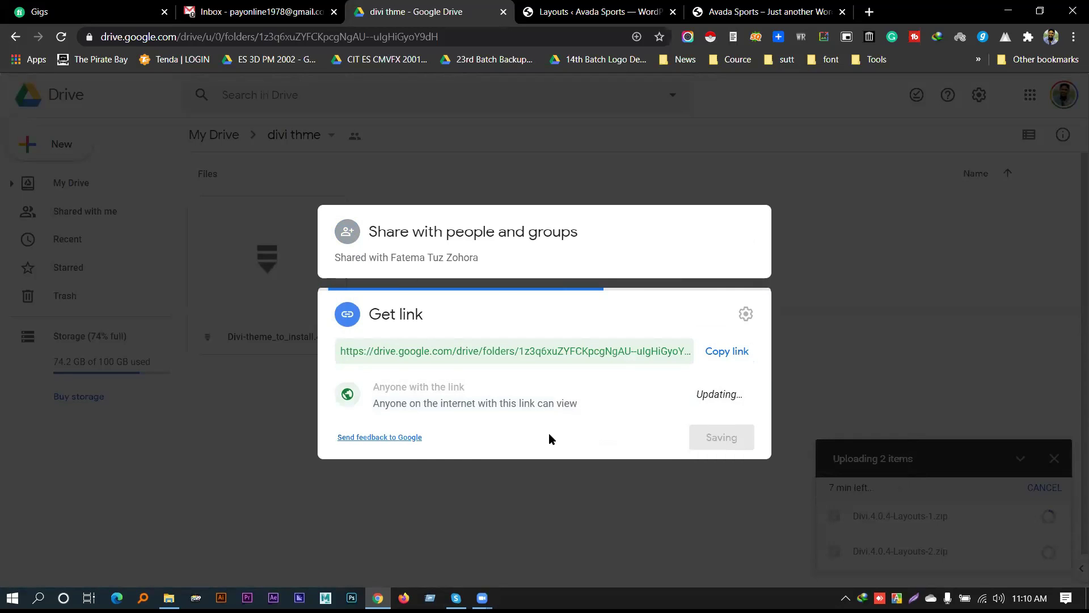
{"action": "left_click", "coordinate": [714, 358]}
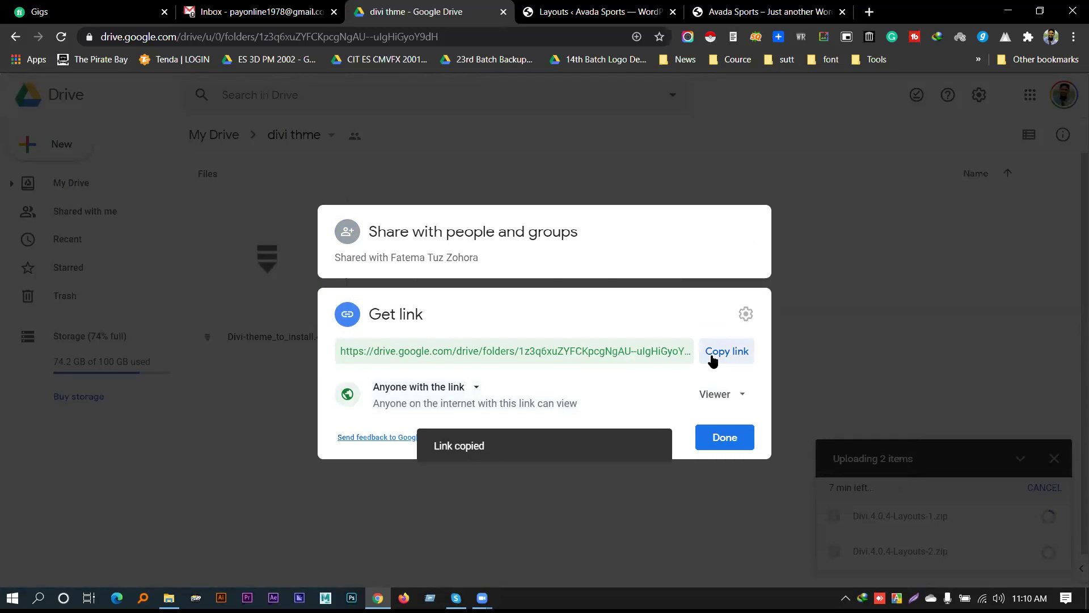
{"action": "left_click", "coordinate": [716, 358]}
{"action": "left_click", "coordinate": [724, 440]}
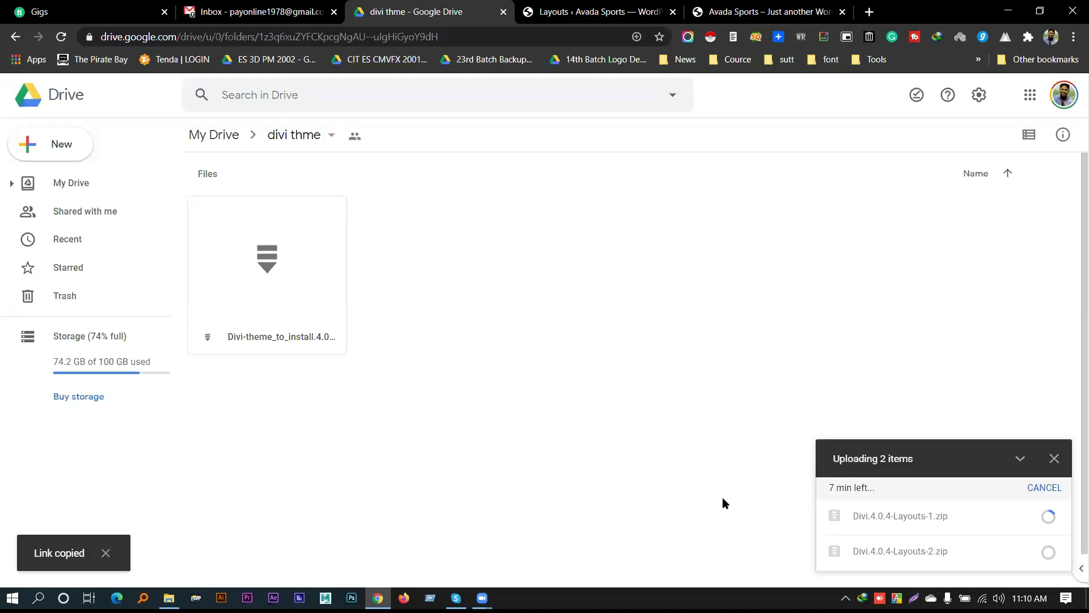
{"action": "key", "text": "ctrl+Tab"}
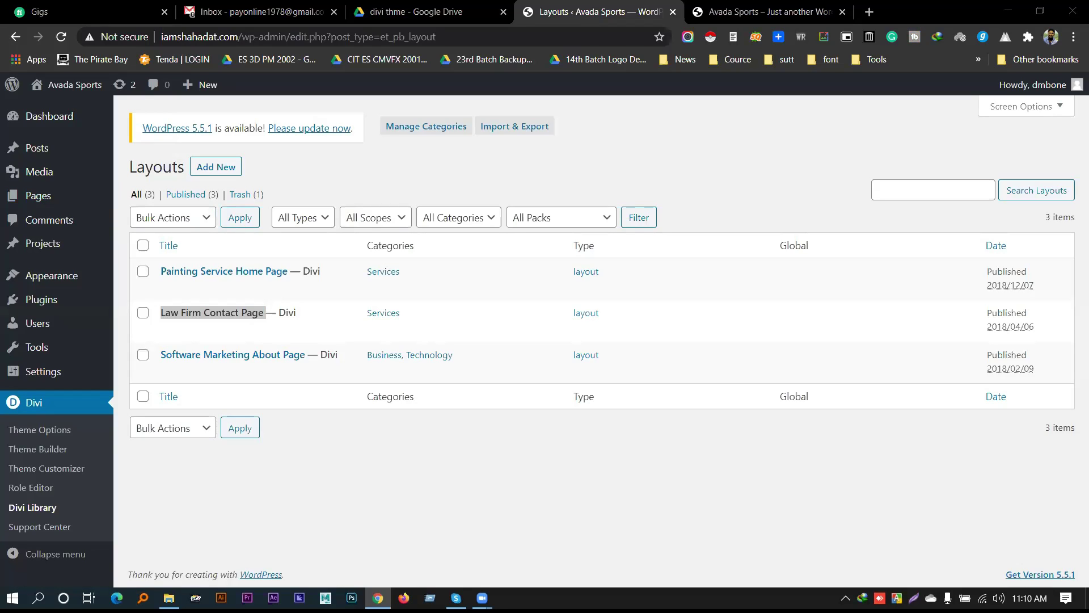
Reopen and then close a duplicate Drive tab, returning to the running upload
{"action": "key", "text": "ctrl+shift+t"}
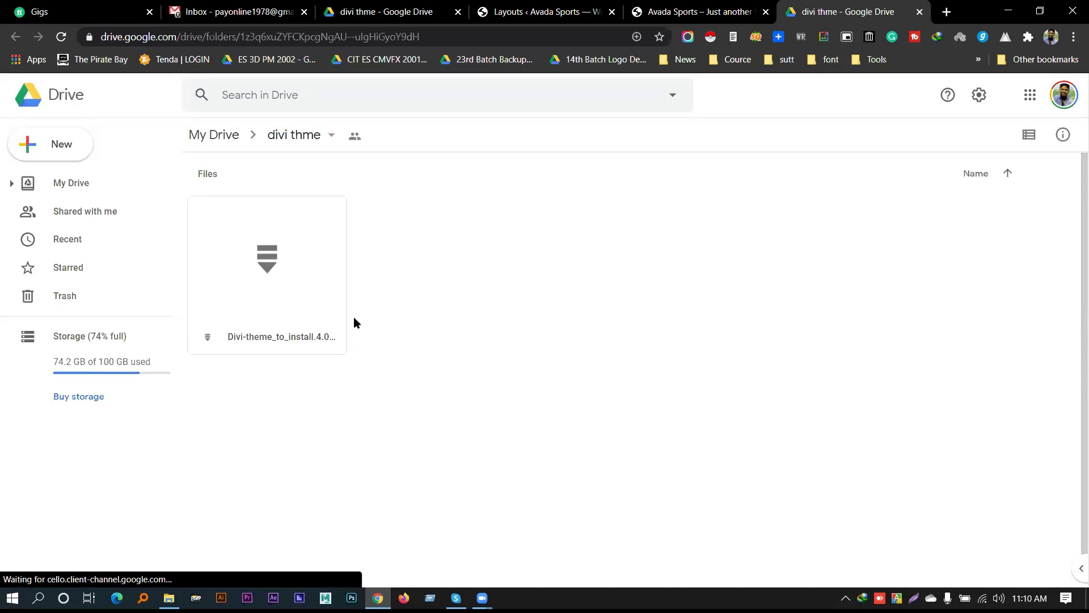
{"action": "key", "text": "ctrl+w"}
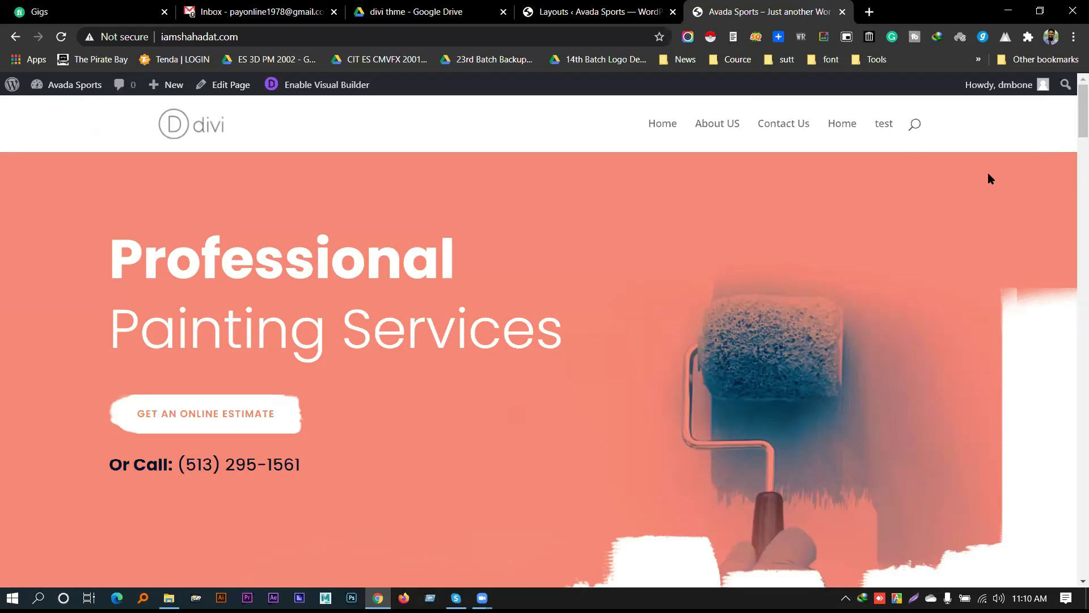
{"action": "key", "text": "ctrl+shift+Tab"}
{"action": "key", "text": "ctrl+shift+Tab"}
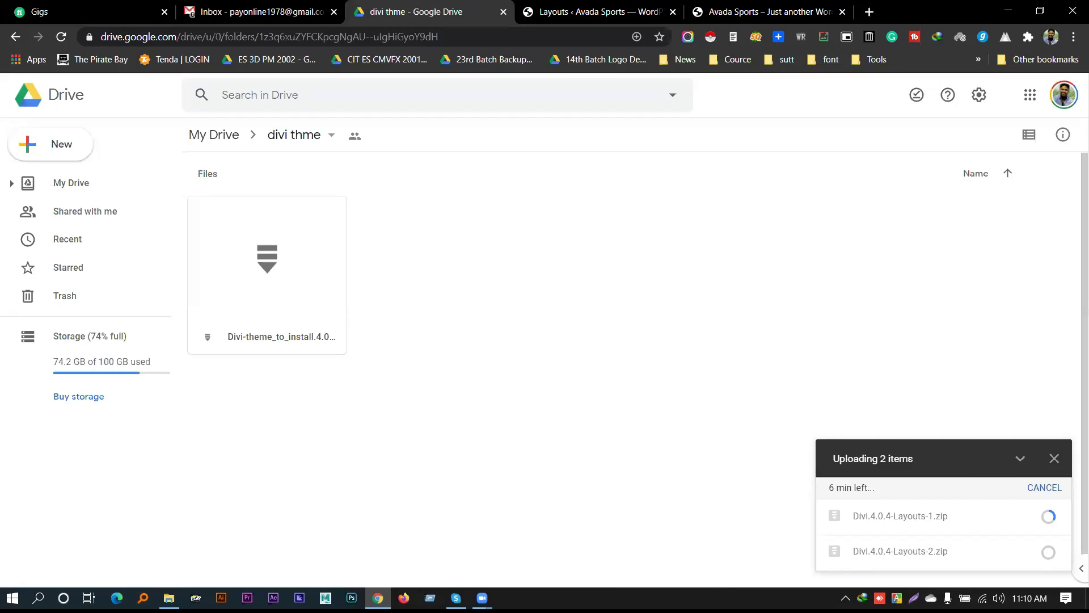
Close the WordPress Layouts tab, leaving the painting-services home page showing
{"action": "left_click", "coordinate": [653, 11]}
{"action": "left_click", "coordinate": [737, 11]}
{"action": "left_click", "coordinate": [658, 13]}
{"action": "left_click", "coordinate": [673, 13]}
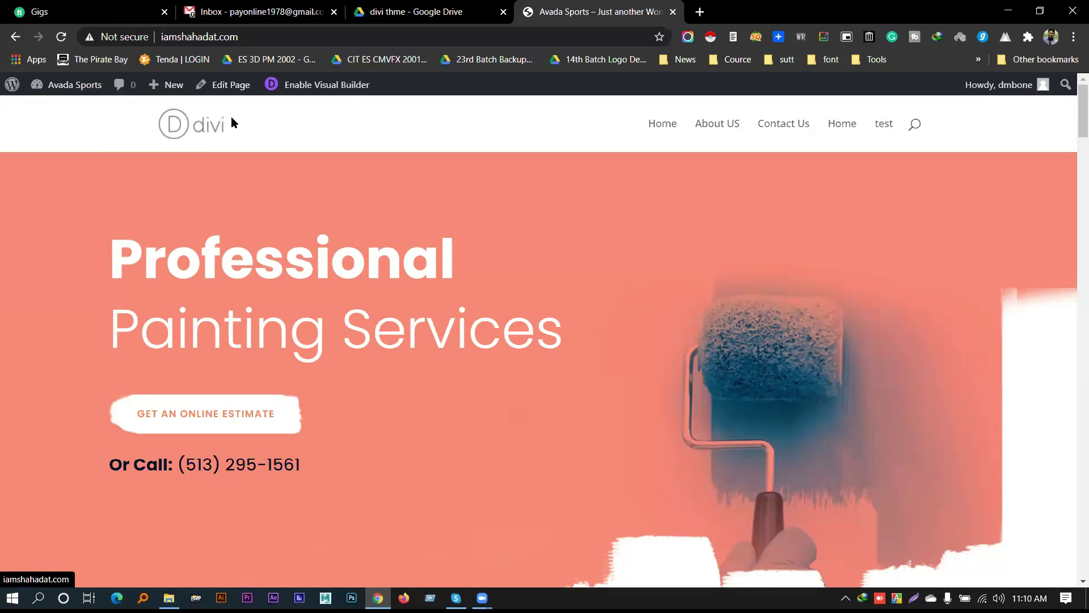
Go from the front page to the admin Dashboard through the admin bar's site menu
{"action": "mouse_move", "coordinate": [67, 84]}
{"action": "left_click", "coordinate": [54, 110]}
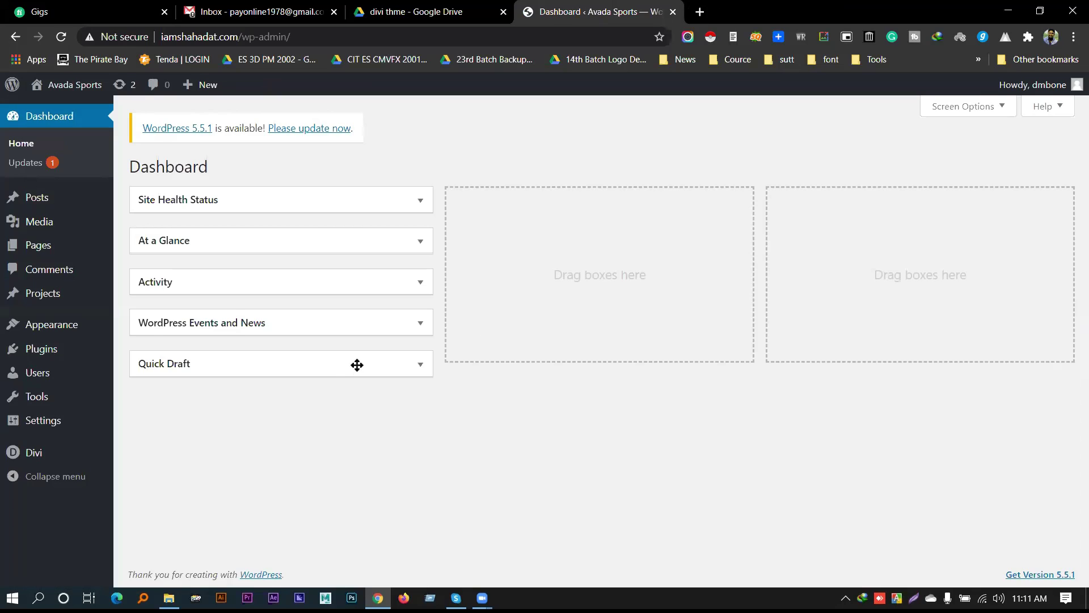
Open Divi Theme Options, then the Divi Theme Customizer previewing the painting home page
{"action": "mouse_move", "coordinate": [48, 457]}
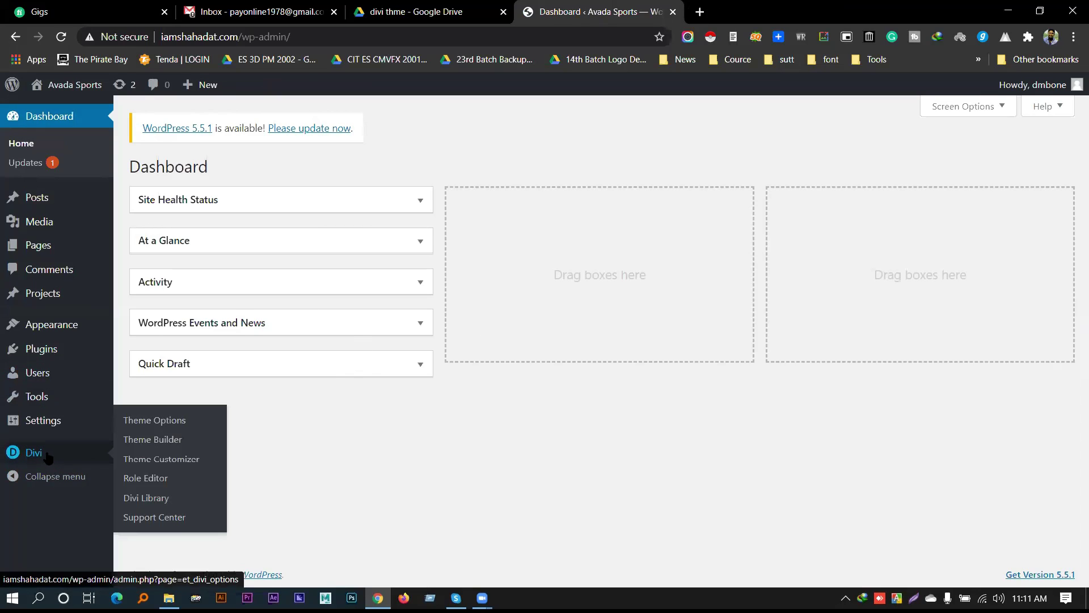
{"action": "left_click", "coordinate": [140, 431]}
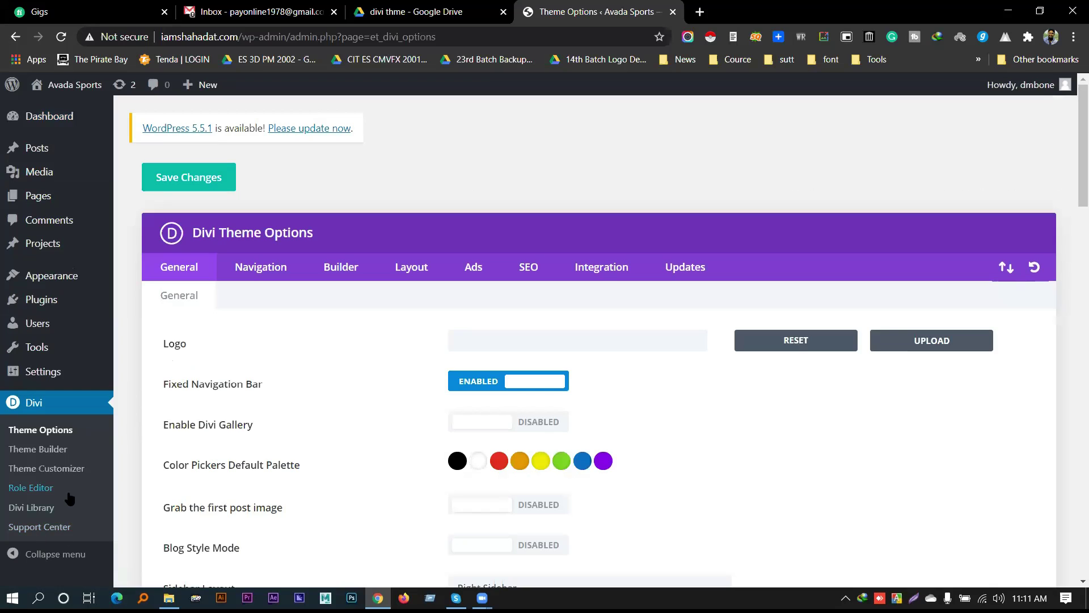
{"action": "left_click", "coordinate": [55, 476]}
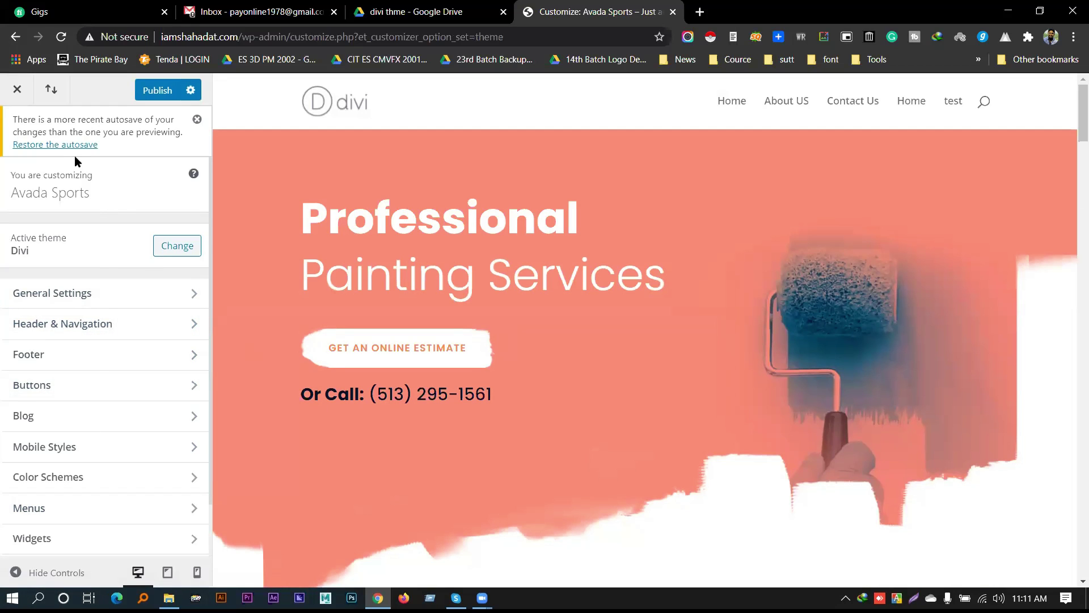
Dismiss the autosave notice and change the Site Identity title to 'Painting Services'
{"action": "left_click", "coordinate": [197, 119]}
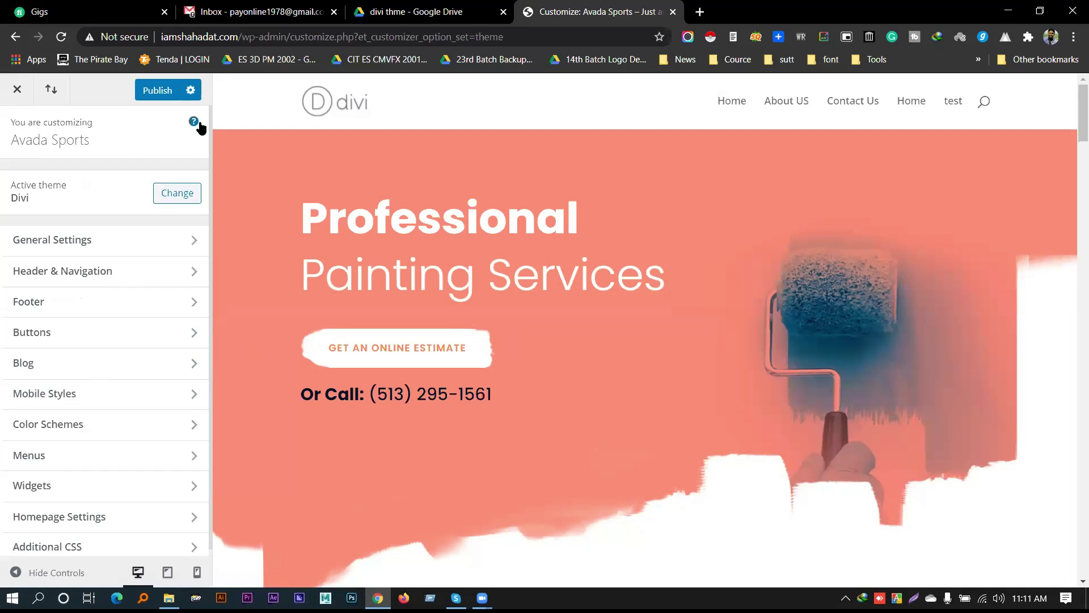
{"action": "left_click", "coordinate": [88, 241]}
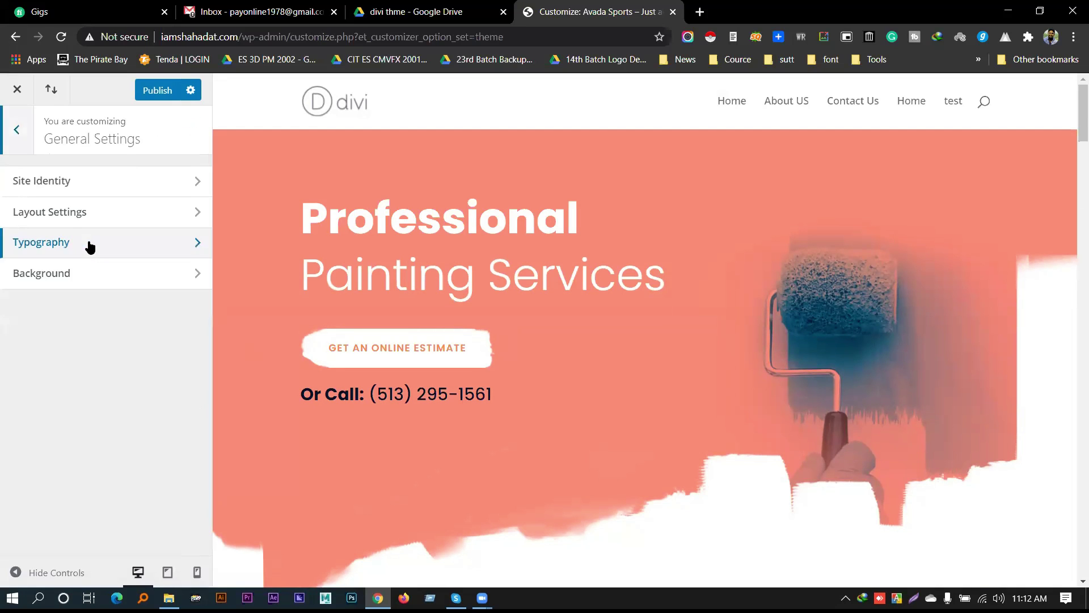
{"action": "left_click", "coordinate": [79, 192]}
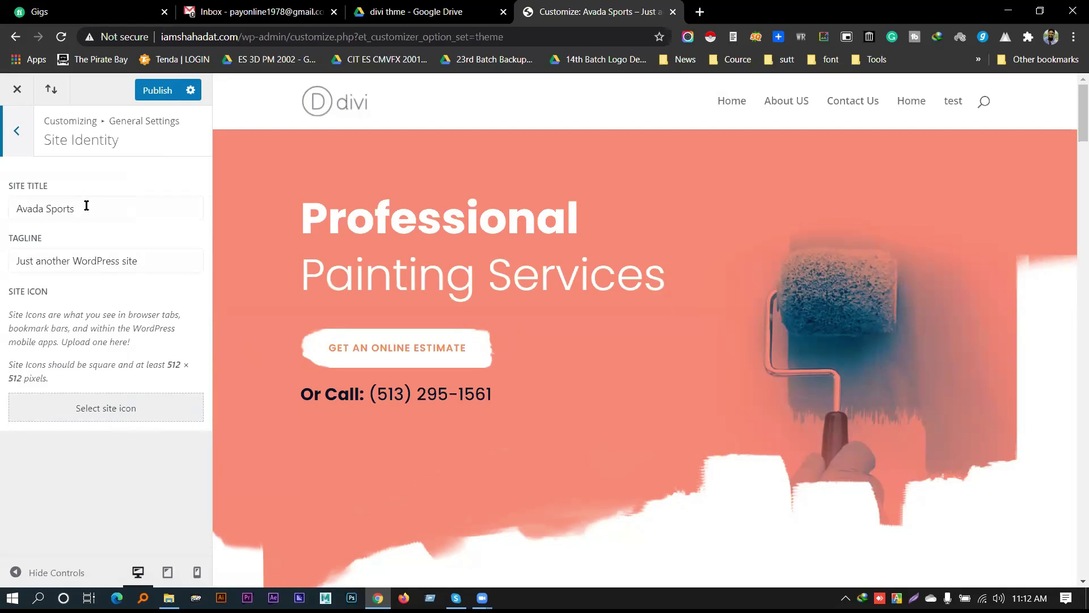
{"action": "left_click_drag", "start_coordinate": [88, 207], "coordinate": [2, 199]}
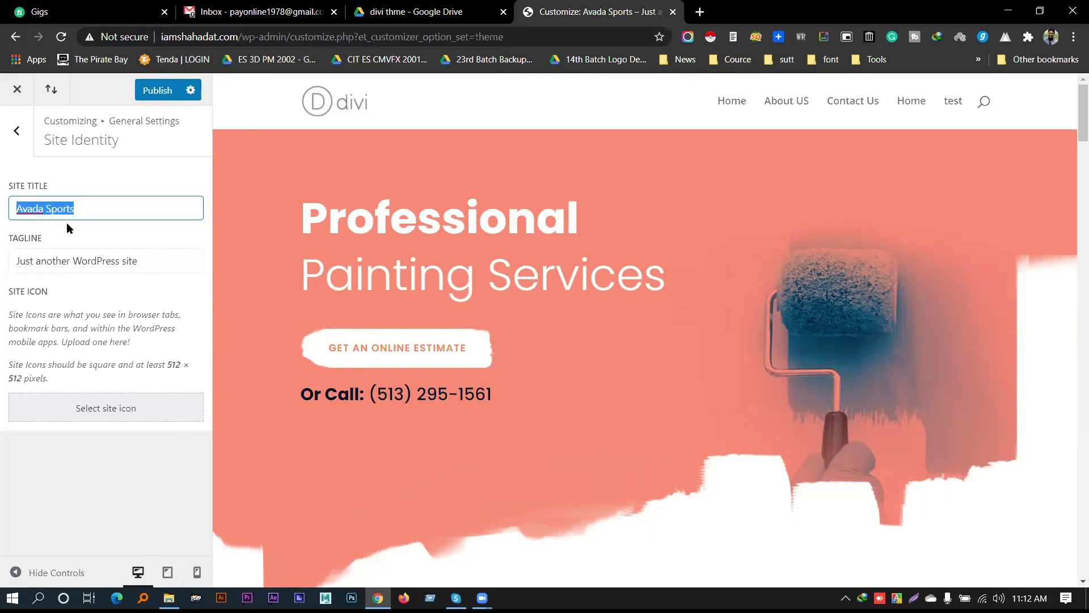
{"action": "type", "text": "Painting Services"}
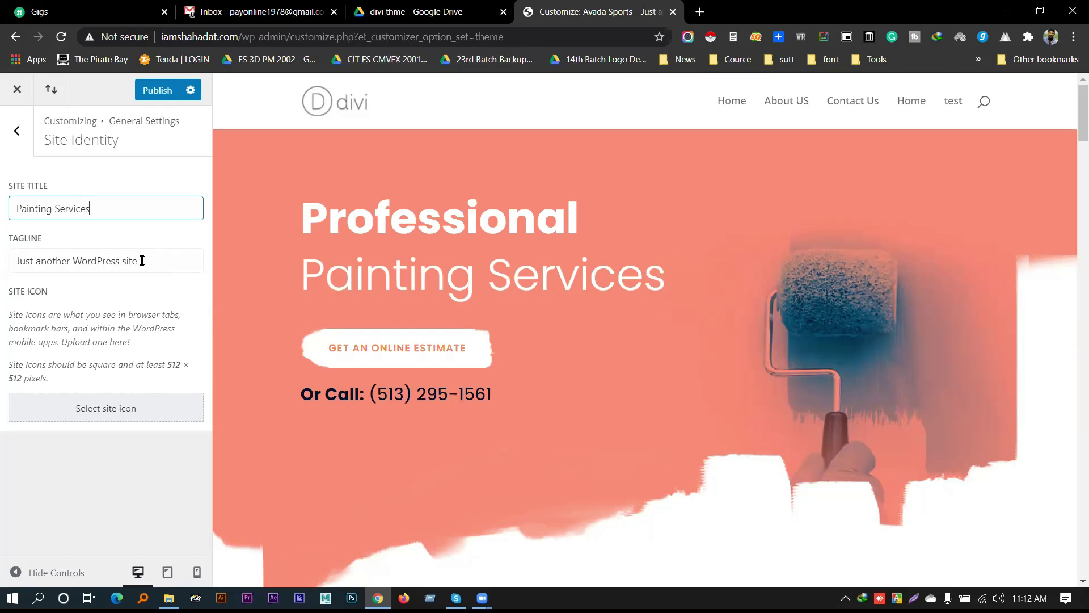
Delete the tagline and point out the site icon's 512 × 512 size requirement
{"action": "left_click_drag", "start_coordinate": [158, 261], "coordinate": [2, 265]}
{"action": "key", "text": "BackSpace"}
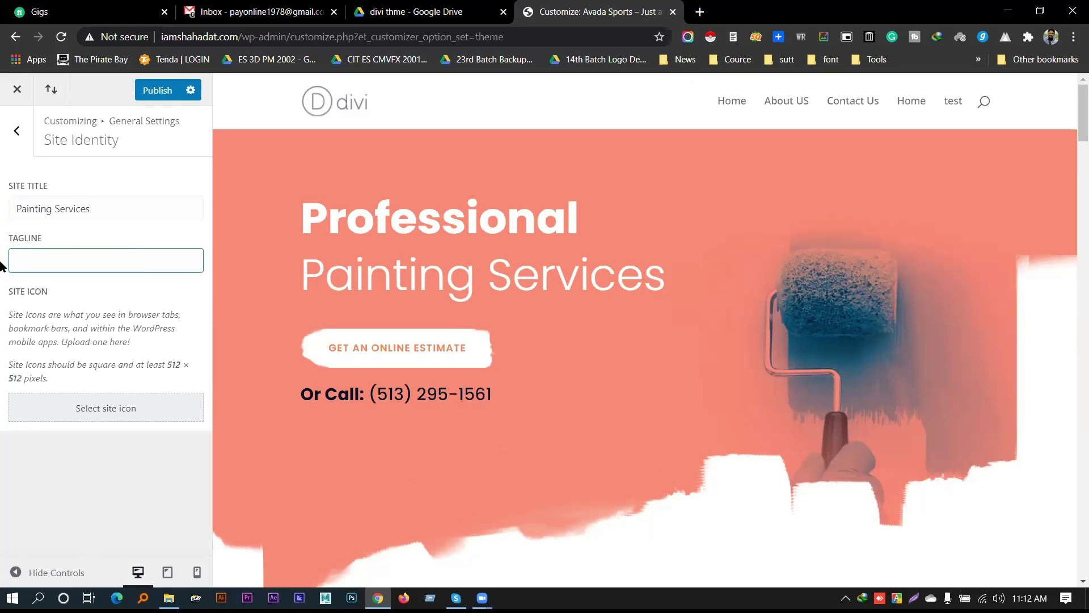
{"action": "left_click_drag", "start_coordinate": [5, 291], "coordinate": [55, 295]}
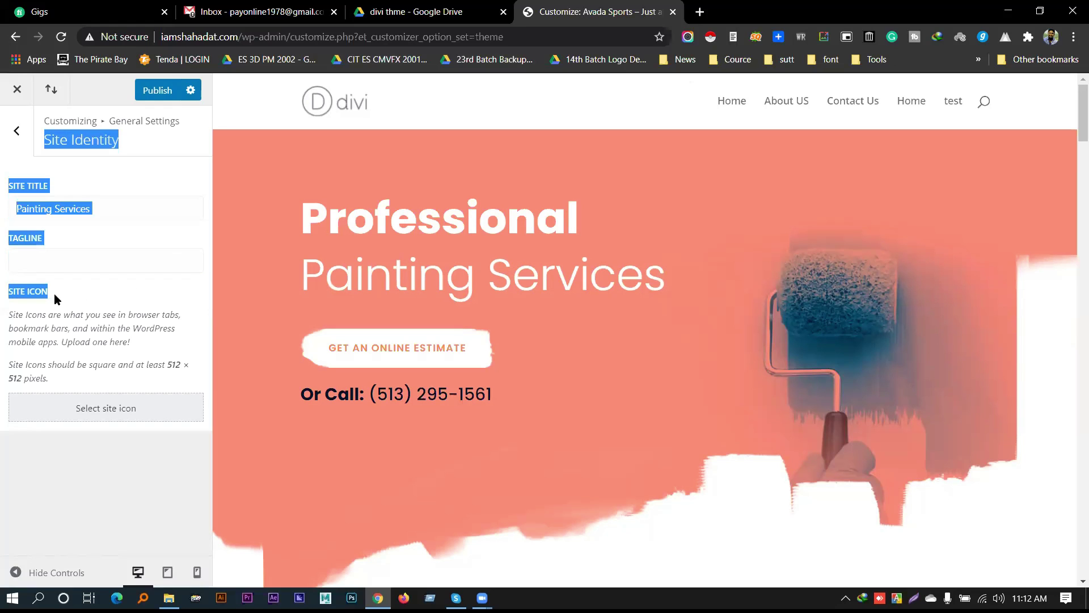
{"action": "triple_click", "coordinate": [52, 318]}
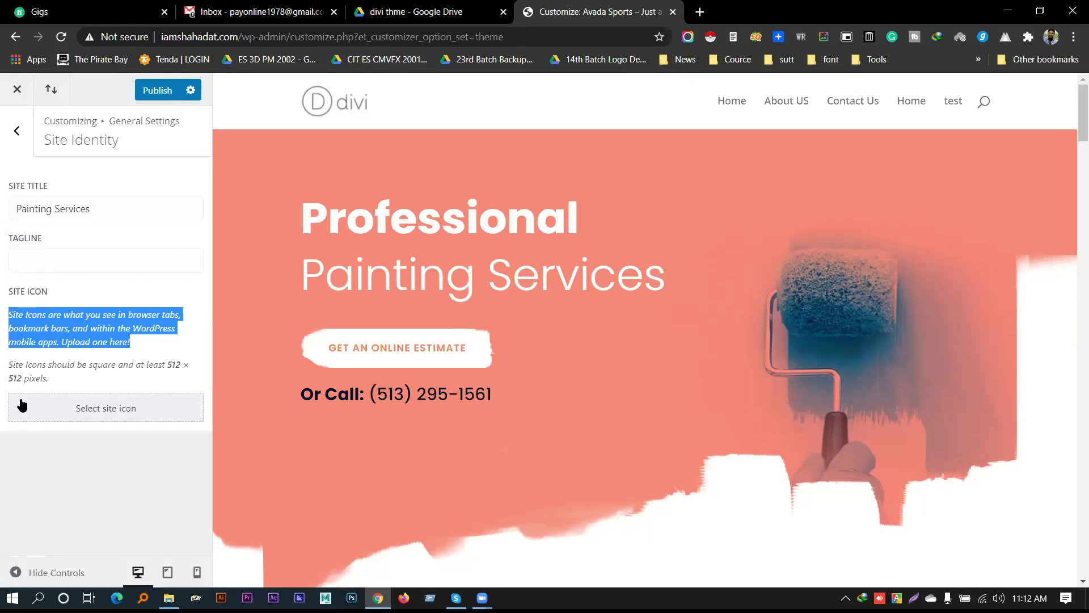
{"action": "left_click", "coordinate": [75, 527]}
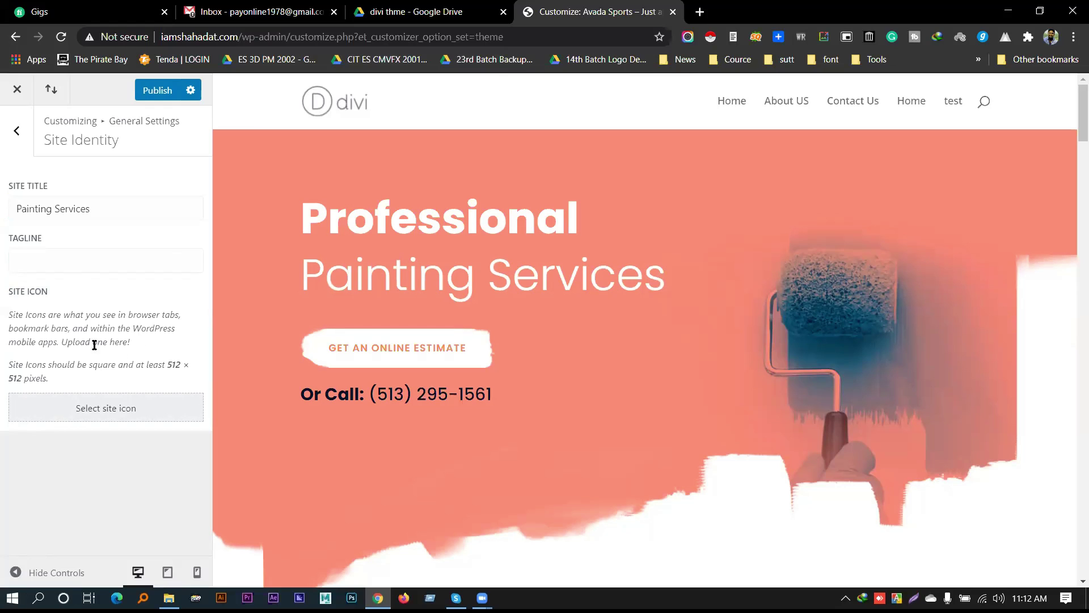
{"action": "left_click_drag", "start_coordinate": [173, 362], "coordinate": [27, 366]}
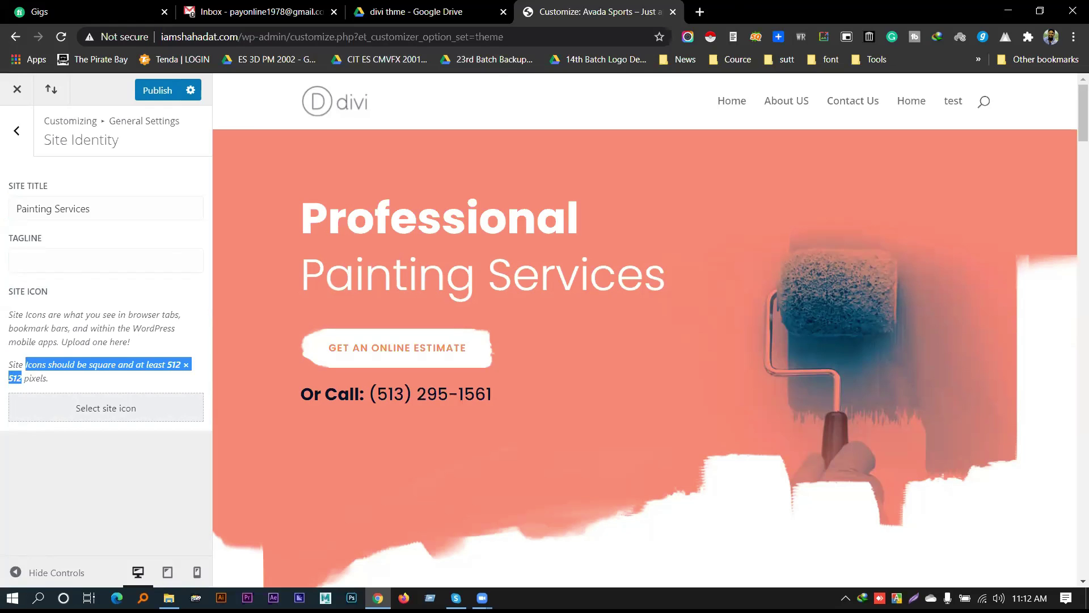
Set the magnifying-glass image from the Media Library as the site icon
{"action": "left_click", "coordinate": [139, 414]}
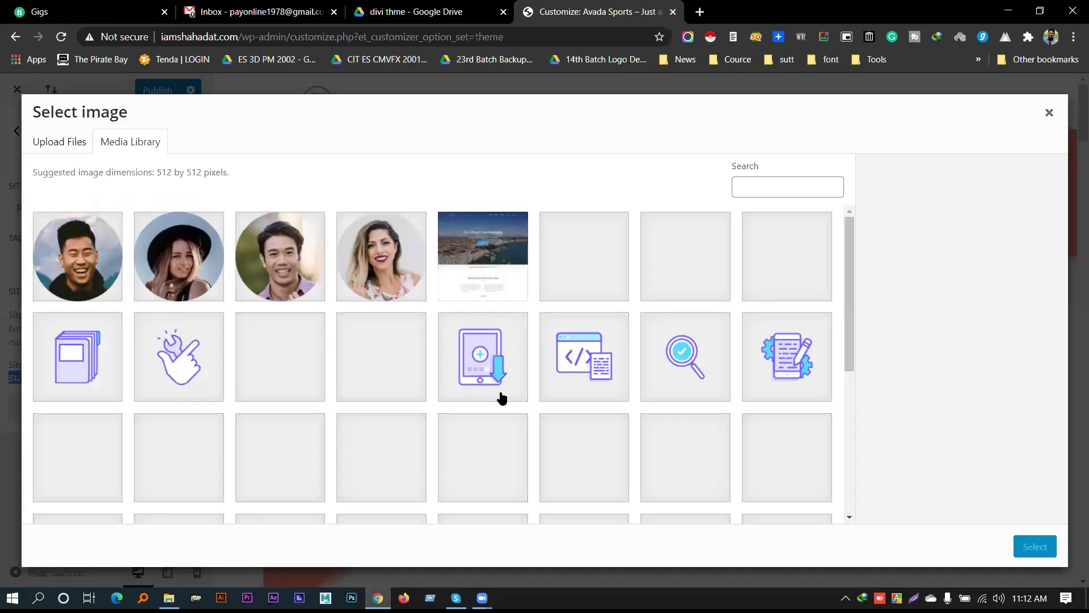
{"action": "left_click", "coordinate": [695, 370]}
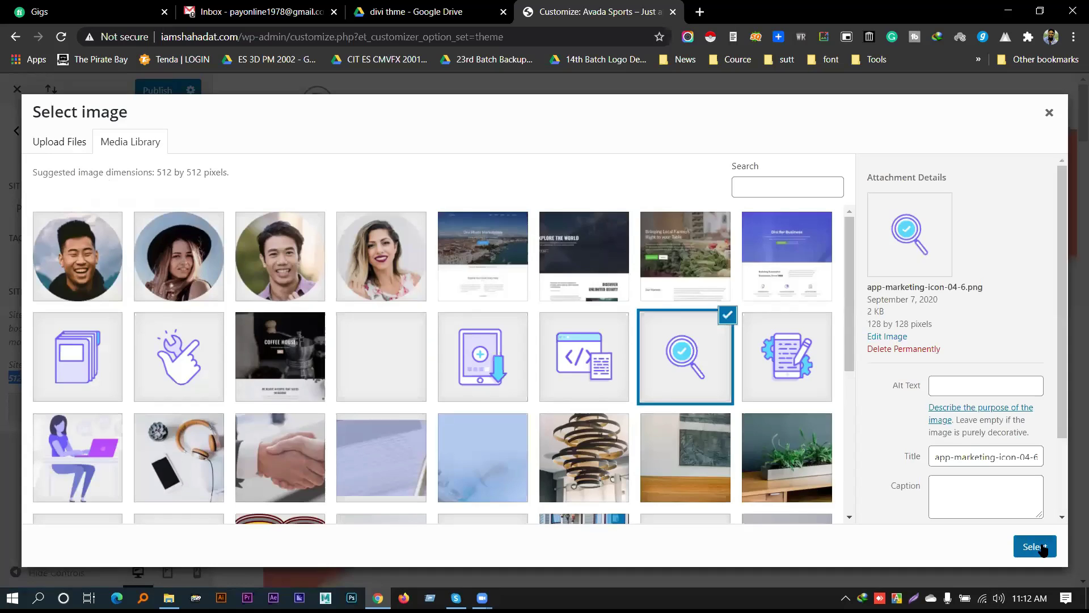
{"action": "left_click", "coordinate": [1035, 547]}
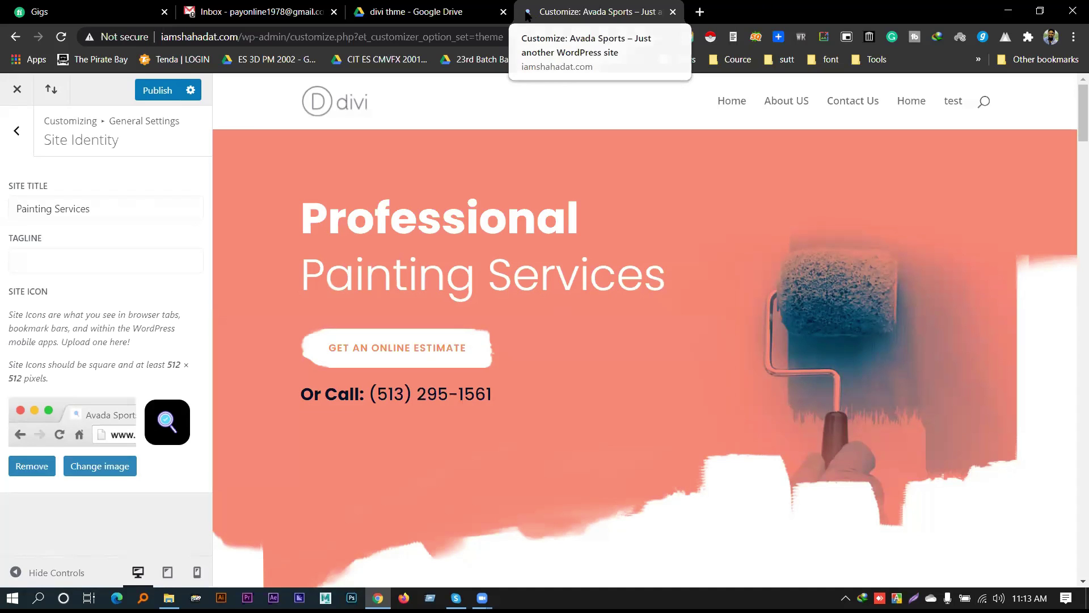
Launch the system screen magnifier through a 'magi' search
{"action": "key", "text": "super"}
{"action": "type", "text": "magi"}
{"action": "key", "text": "Return"}
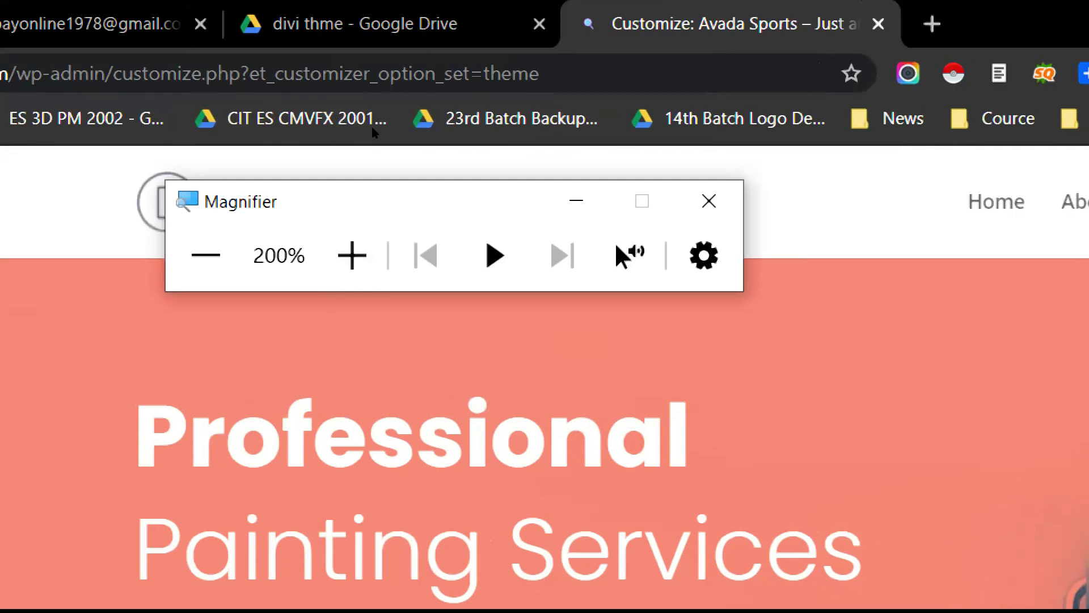
{"action": "left_click", "coordinate": [206, 255]}
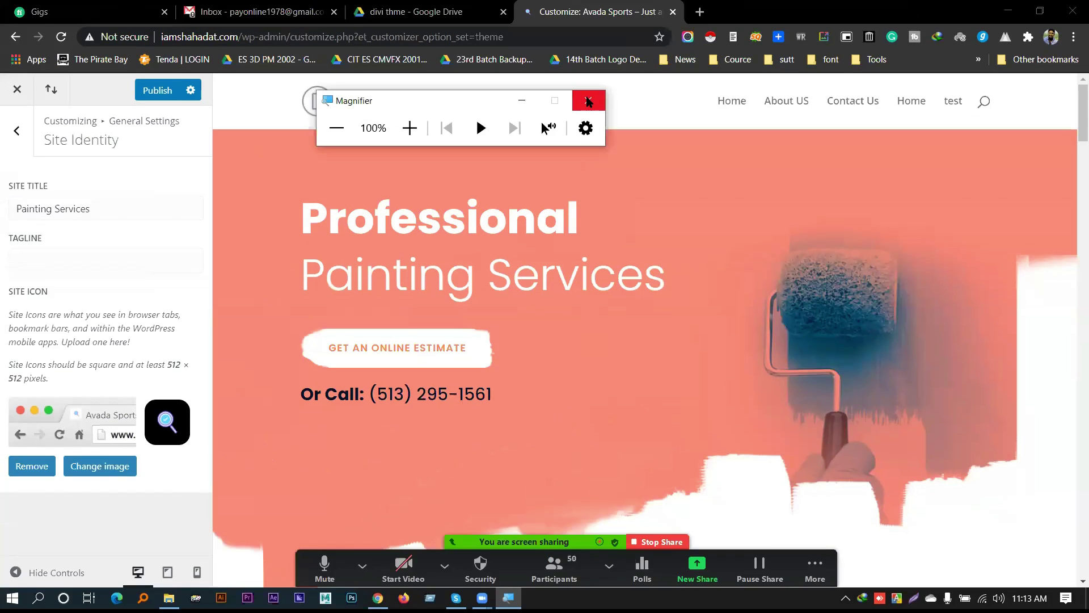
{"action": "left_click", "coordinate": [588, 101]}
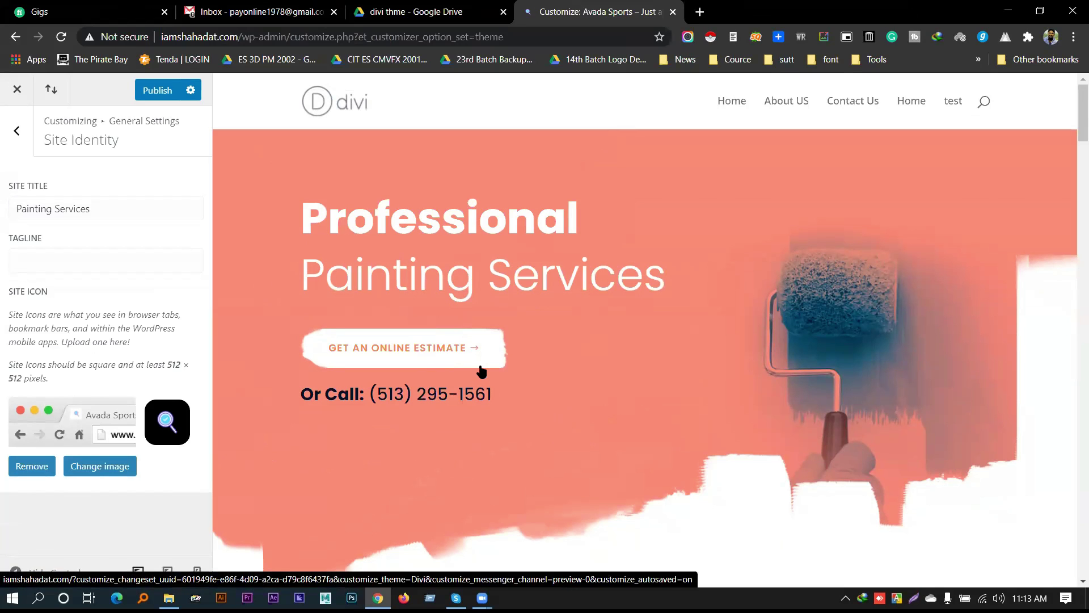
{"action": "scroll", "coordinate": [481, 370], "scroll_direction": "down", "scroll_amount": 7}
{"action": "scroll", "coordinate": [481, 370], "scroll_direction": "up", "scroll_amount": 7}
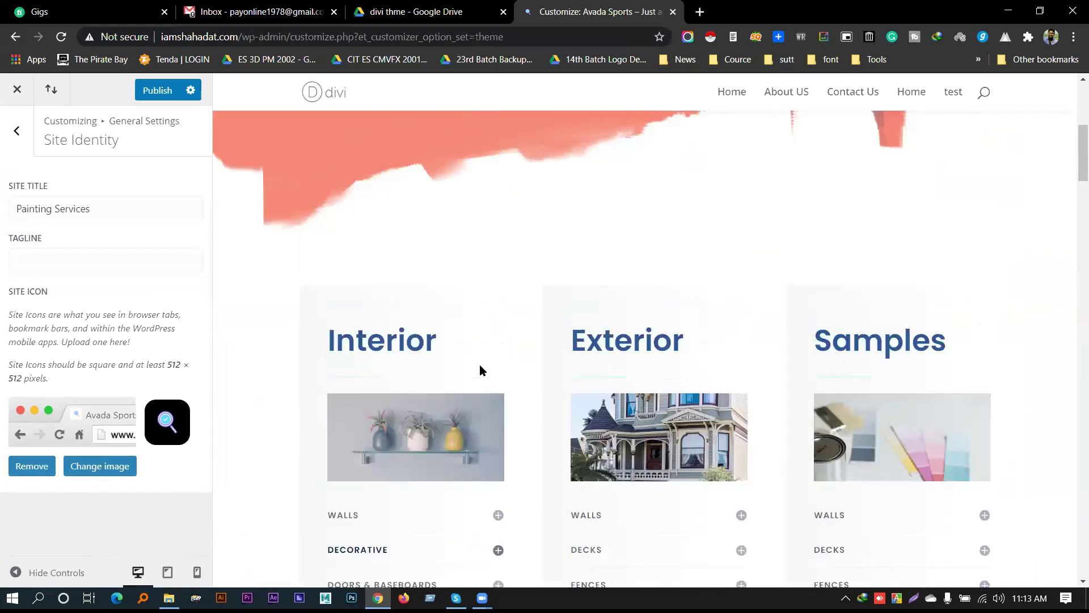
{"action": "scroll", "coordinate": [481, 370], "scroll_direction": "down", "scroll_amount": 15}
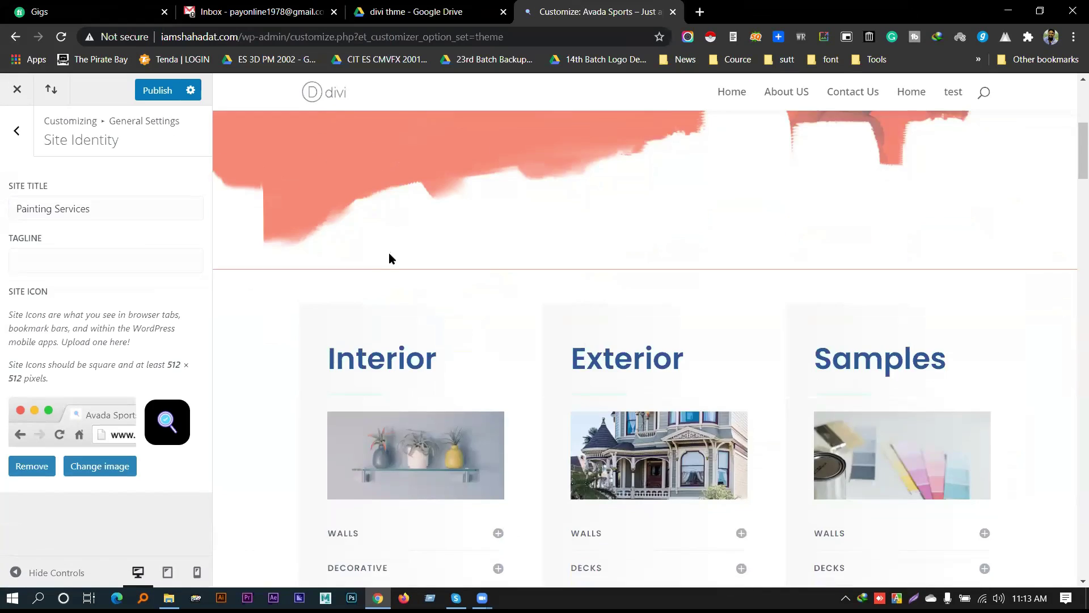
{"action": "scroll", "coordinate": [401, 272], "scroll_direction": "down", "scroll_amount": 5}
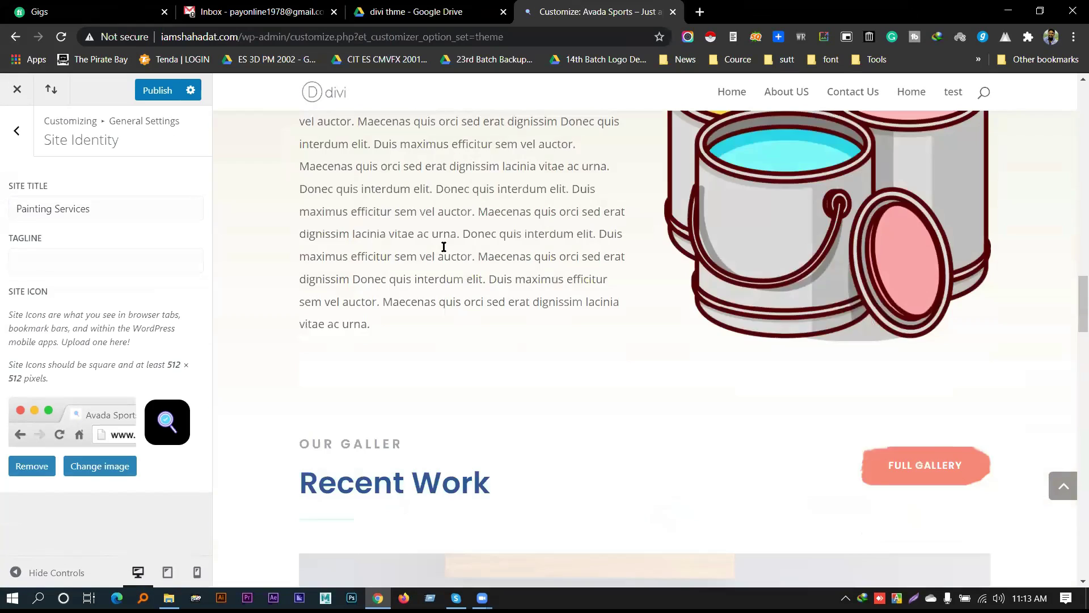
{"action": "scroll", "coordinate": [441, 244], "scroll_direction": "up", "scroll_amount": 10}
{"action": "scroll", "coordinate": [442, 246], "scroll_direction": "up", "scroll_amount": 7}
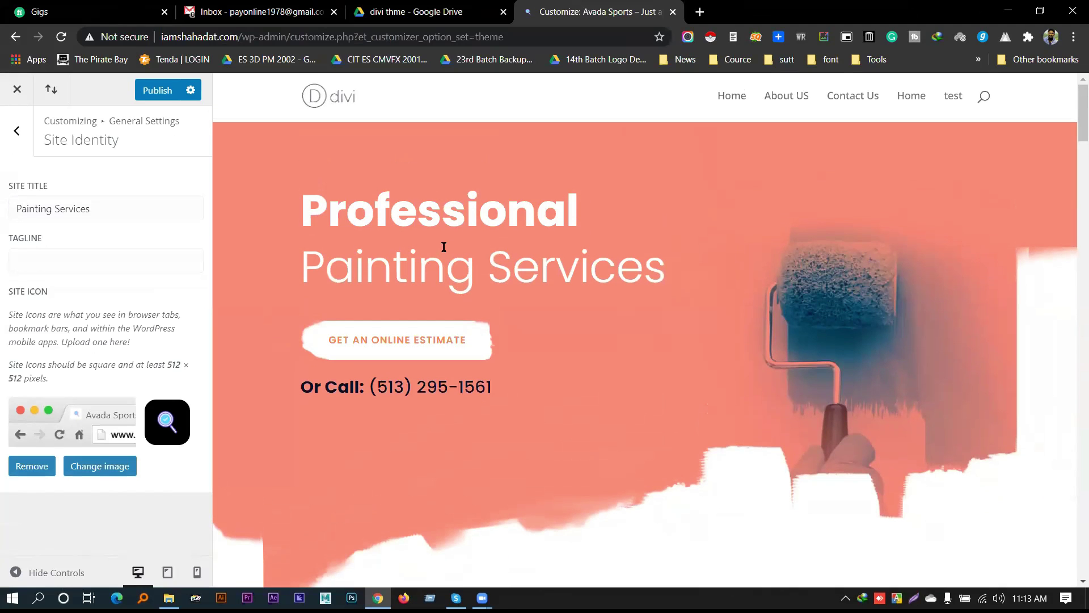
{"action": "left_click", "coordinate": [417, 10]}
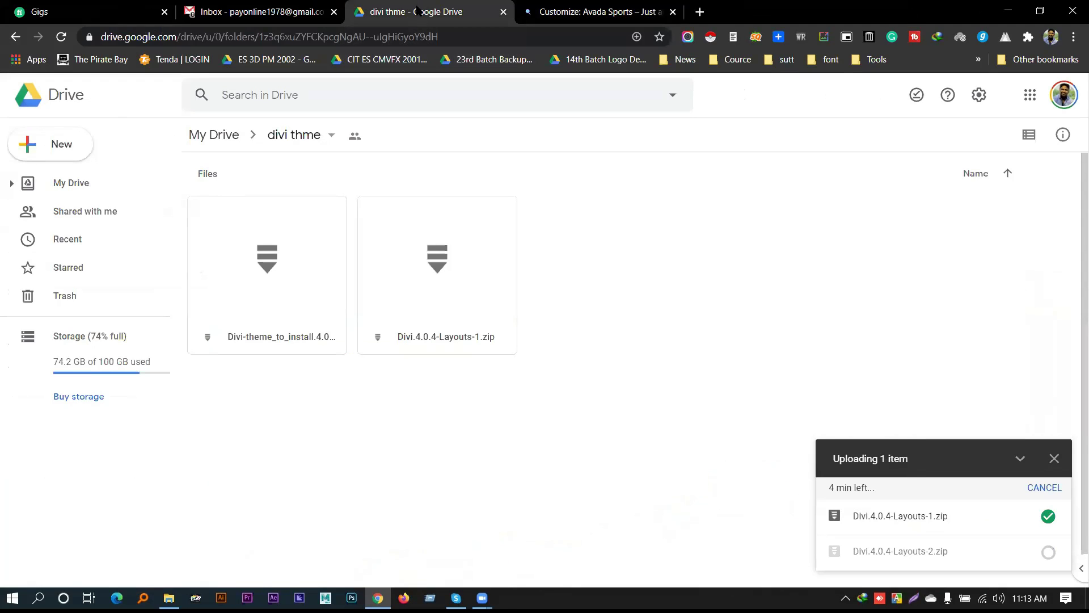
{"action": "mouse_move", "coordinate": [929, 568]}
{"action": "left_click", "coordinate": [550, 6]}
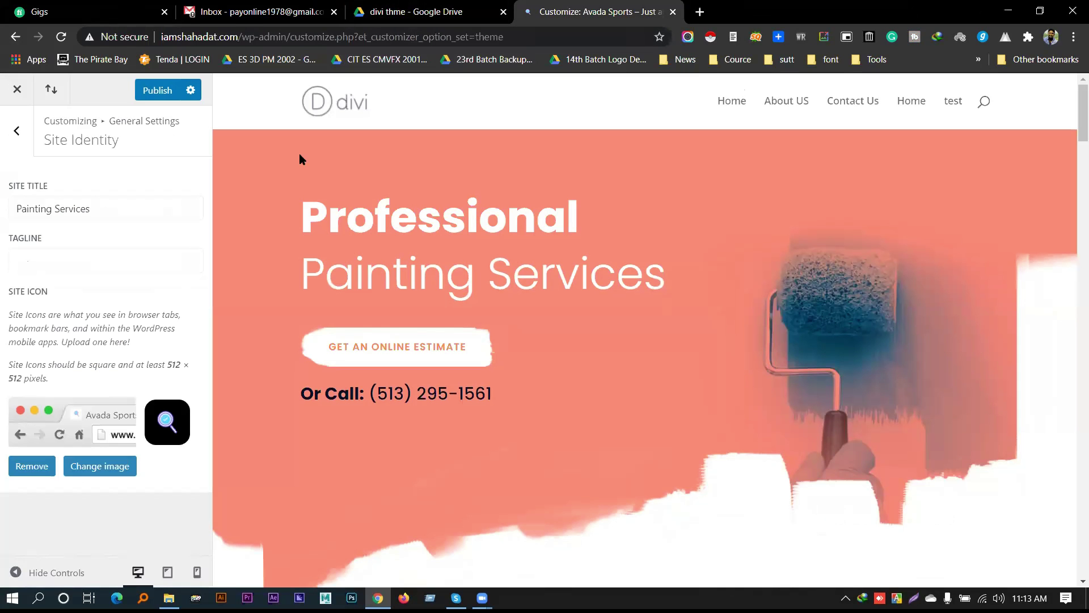
Open Layout Settings and turn on Enable Boxed Layout
{"action": "left_click", "coordinate": [16, 141]}
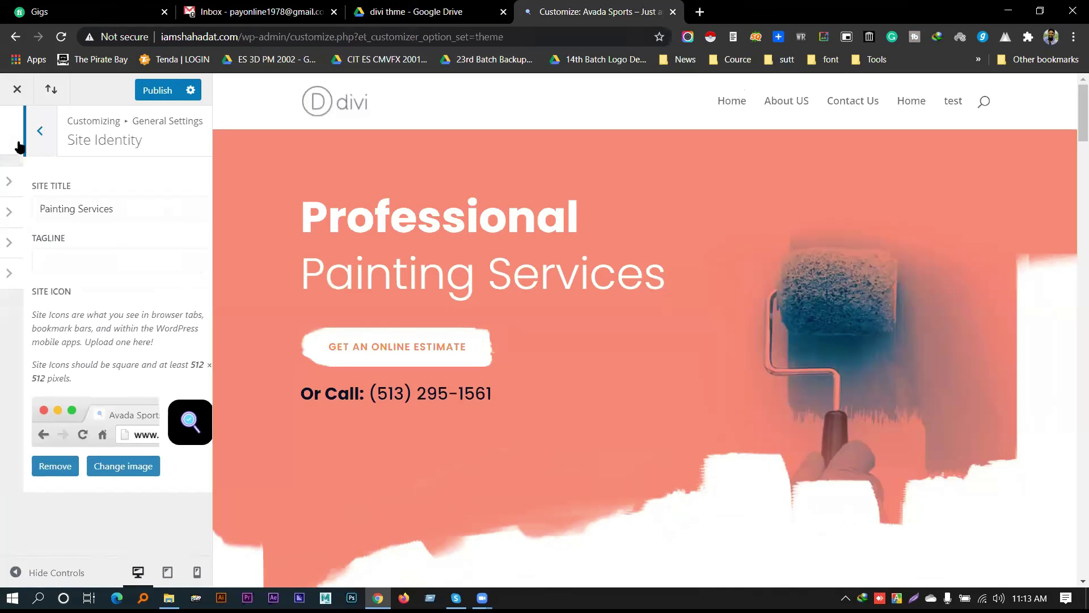
{"action": "left_click", "coordinate": [80, 221]}
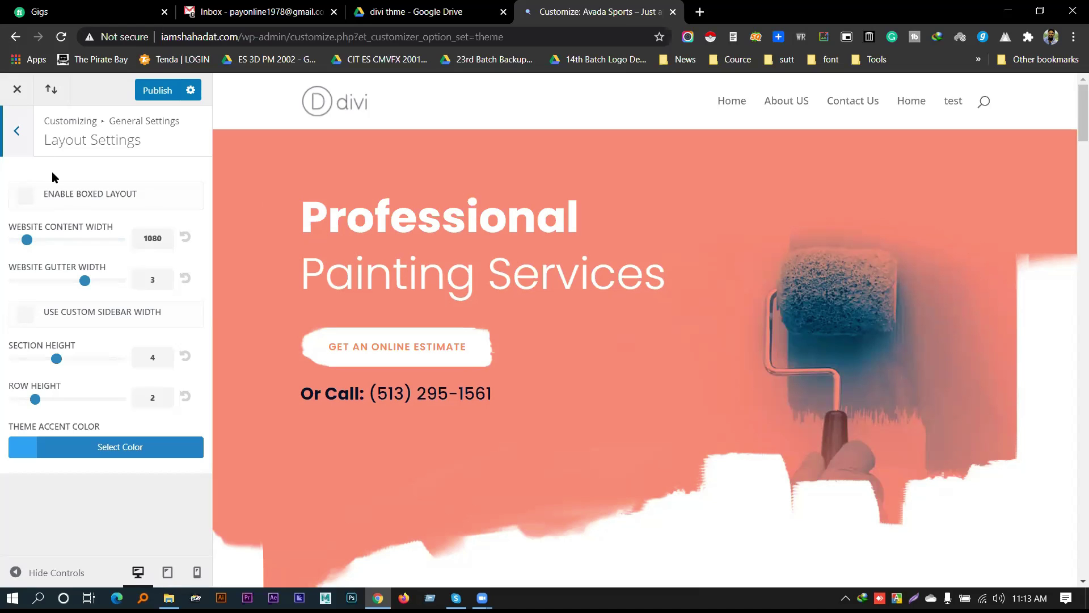
{"action": "left_click", "coordinate": [26, 195]}
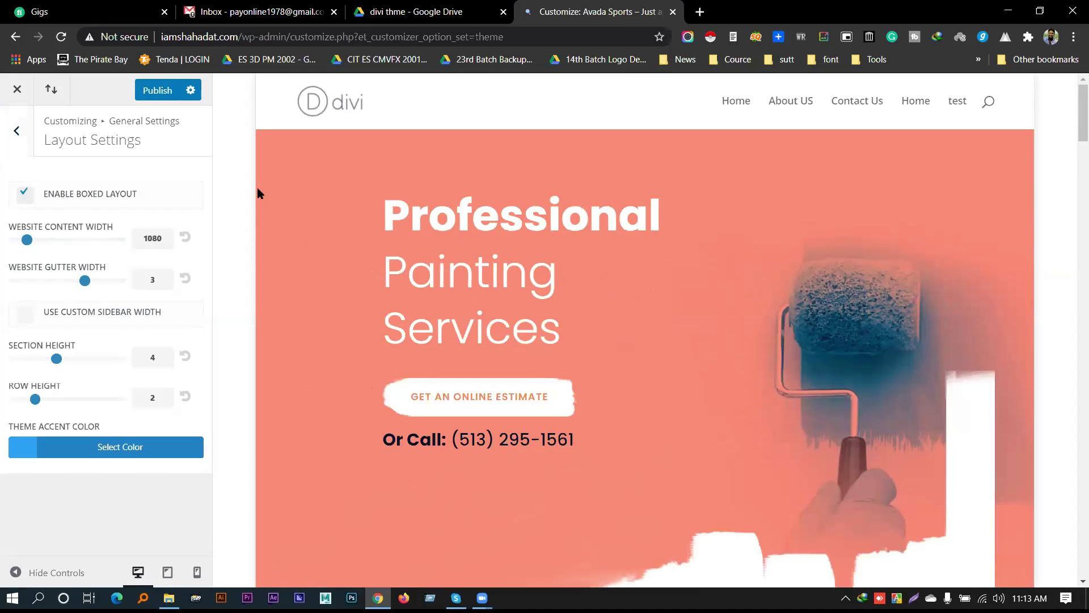
Scroll through the boxed preview, then untick Enable Boxed Layout for full width
{"action": "scroll", "coordinate": [249, 191], "scroll_direction": "down", "scroll_amount": 4}
{"action": "scroll", "coordinate": [1047, 205], "scroll_direction": "down", "scroll_amount": 3}
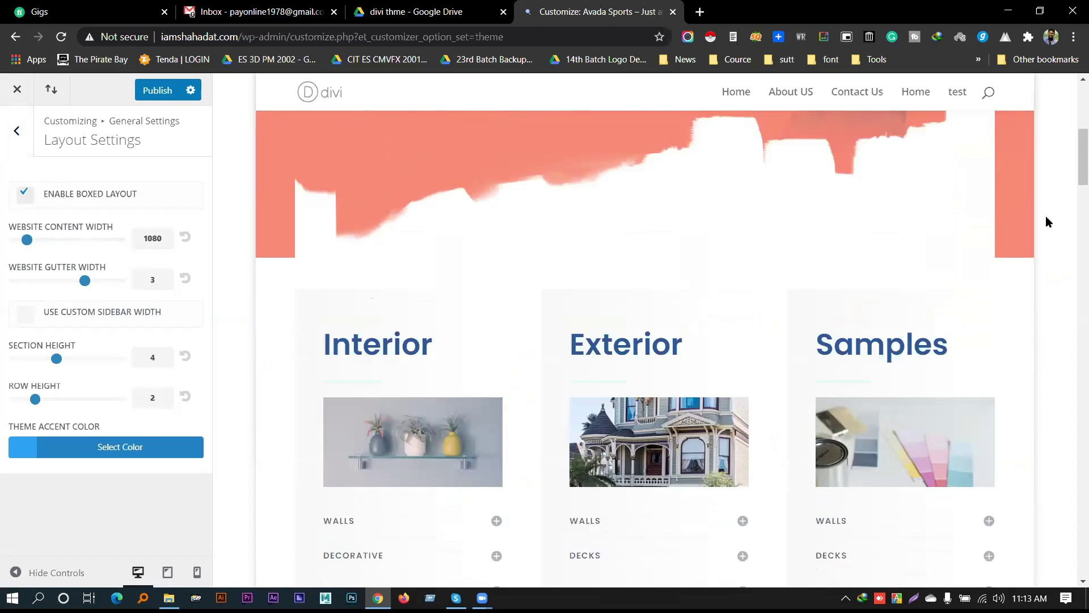
{"action": "scroll", "coordinate": [1045, 227], "scroll_direction": "up", "scroll_amount": 6}
{"action": "scroll", "coordinate": [1042, 203], "scroll_direction": "down", "scroll_amount": 15}
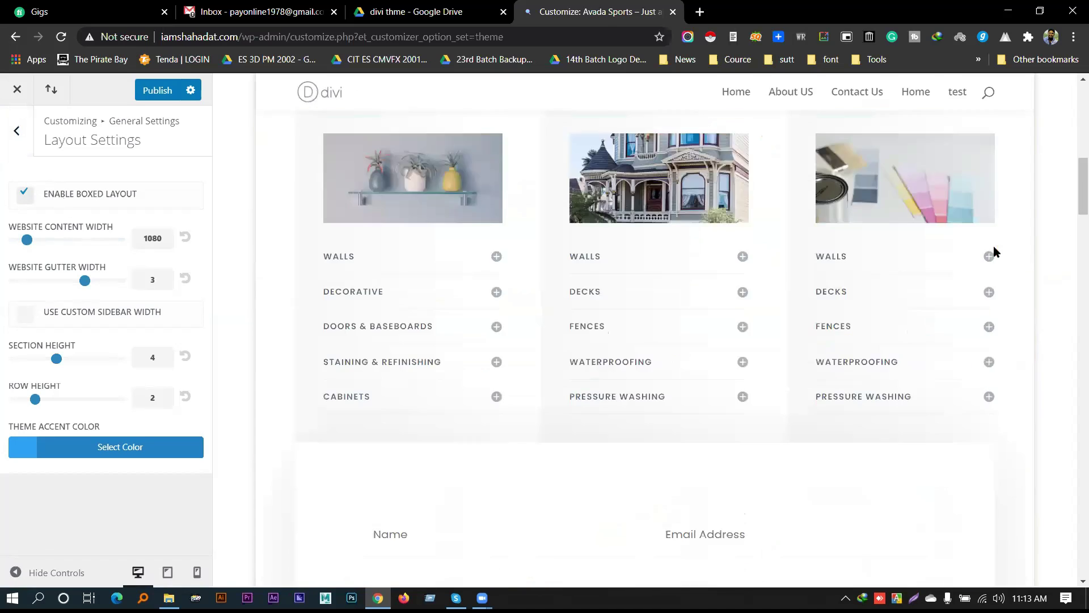
{"action": "scroll", "coordinate": [1044, 244], "scroll_direction": "down", "scroll_amount": 5}
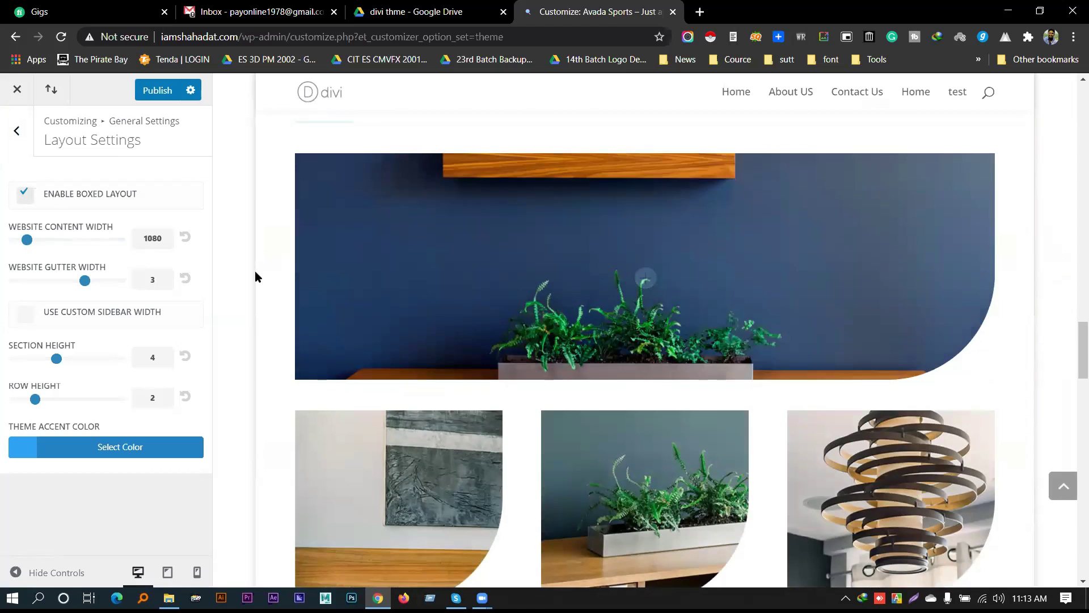
{"action": "scroll", "coordinate": [401, 311], "scroll_direction": "down", "scroll_amount": 5}
{"action": "scroll", "coordinate": [404, 310], "scroll_direction": "down", "scroll_amount": 5}
{"action": "scroll", "coordinate": [443, 334], "scroll_direction": "up", "scroll_amount": 15}
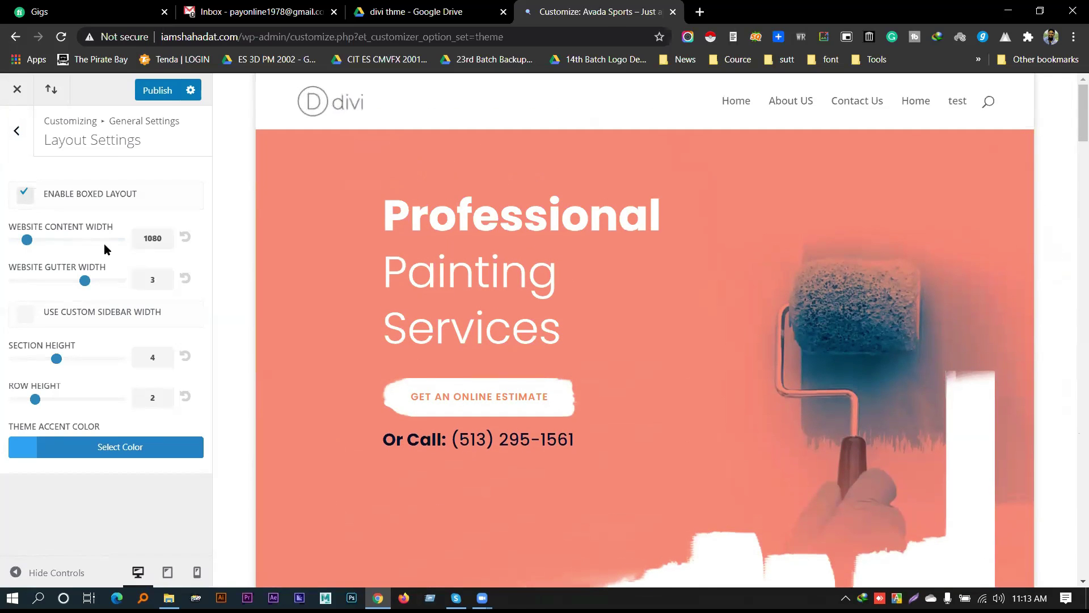
{"action": "left_click", "coordinate": [73, 198]}
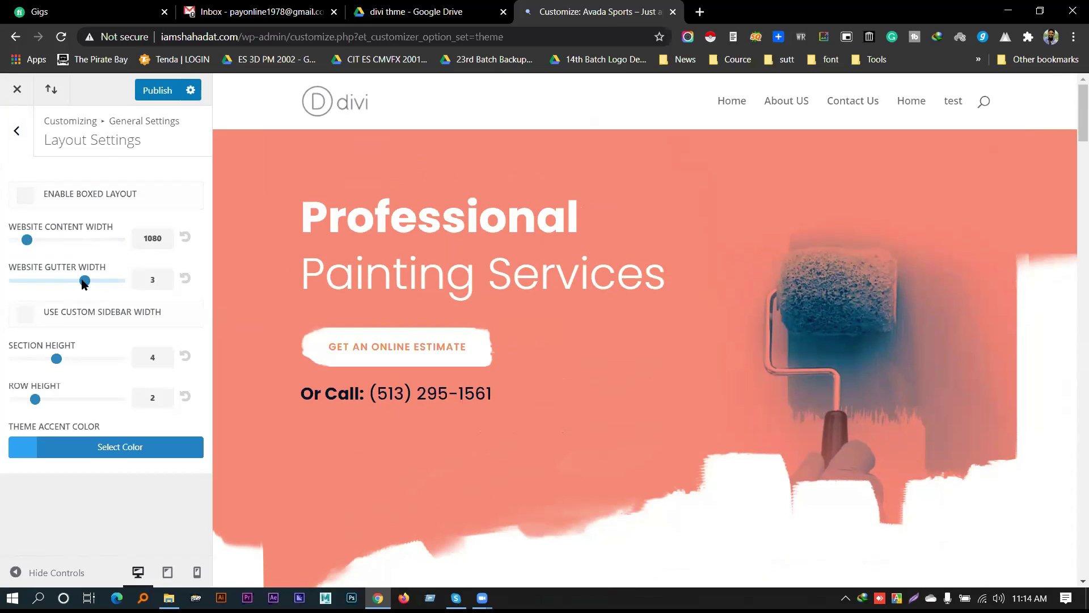
Try website gutter widths 1 and 4, settling on 3
{"action": "left_click_drag", "start_coordinate": [63, 282], "coordinate": [4, 286]}
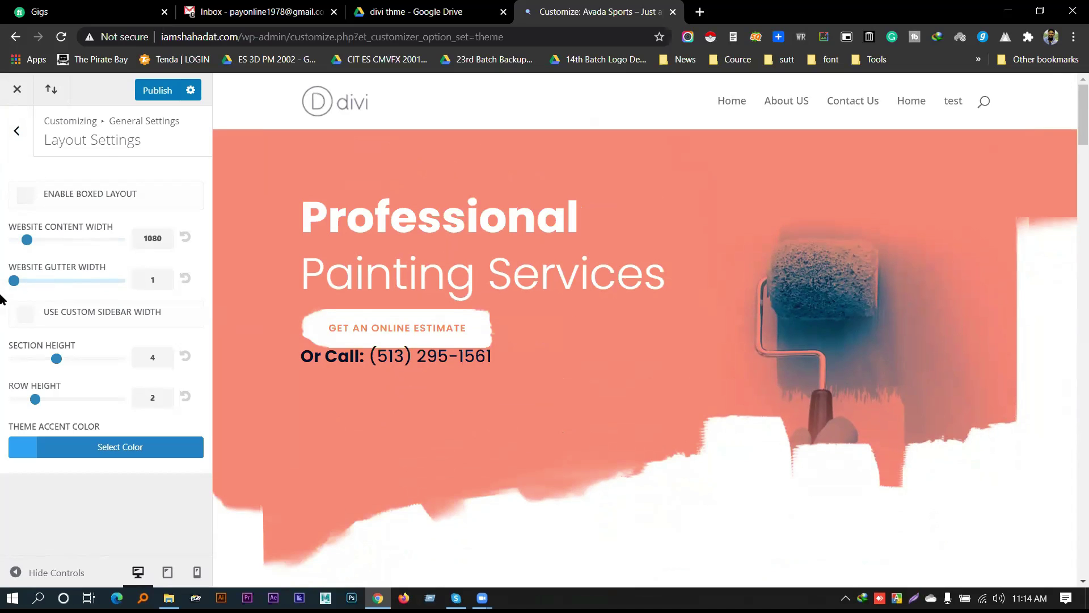
{"action": "left_click_drag", "start_coordinate": [71, 294], "coordinate": [183, 293]}
{"action": "left_click_drag", "start_coordinate": [61, 295], "coordinate": [73, 295]}
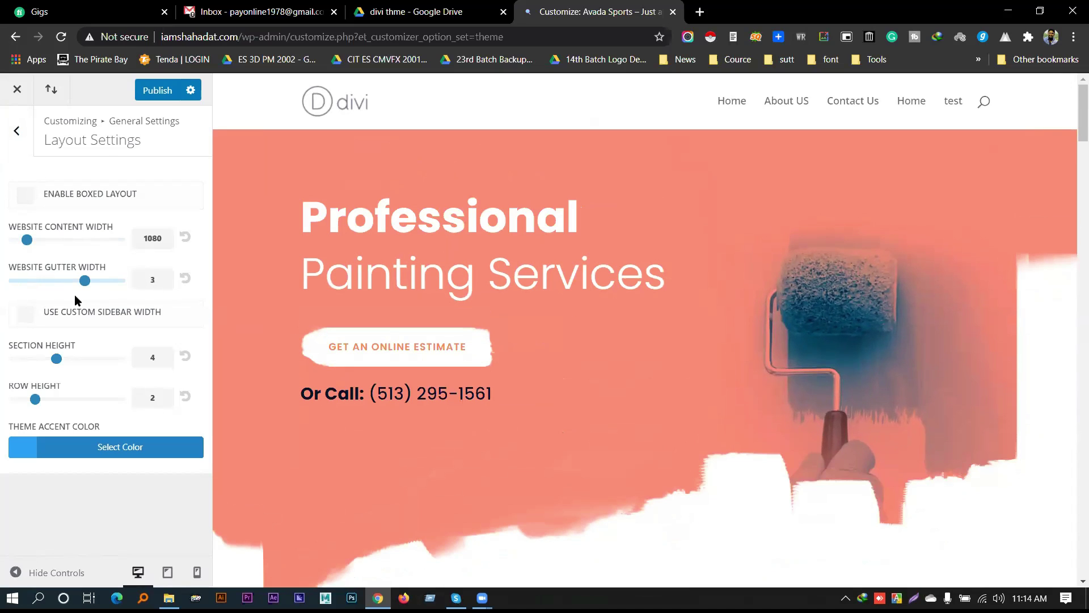
Trial a custom sidebar width of 24, then reset it and turn it off
{"action": "left_click", "coordinate": [101, 319]}
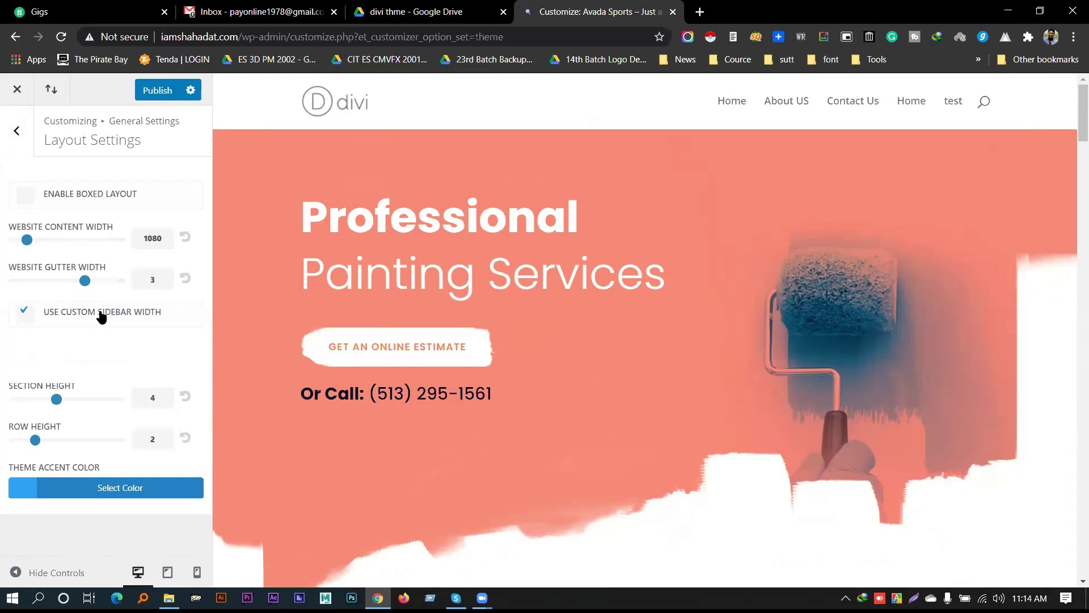
{"action": "scroll", "coordinate": [990, 341], "scroll_direction": "down", "scroll_amount": 6}
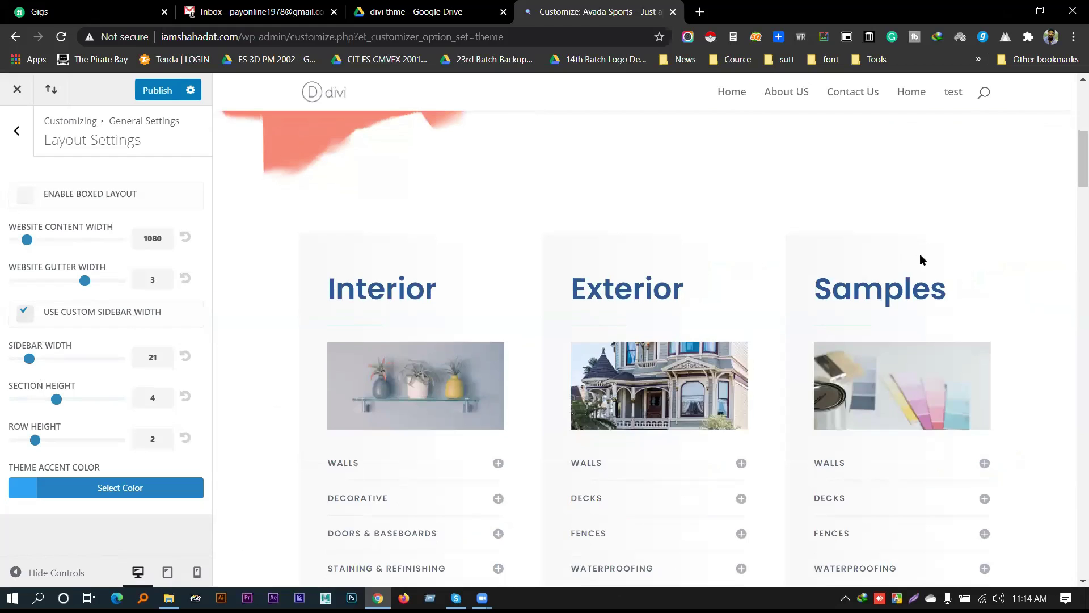
{"action": "scroll", "coordinate": [923, 260], "scroll_direction": "up", "scroll_amount": 3}
{"action": "left_click_drag", "start_coordinate": [33, 361], "coordinate": [64, 367]}
{"action": "left_click", "coordinate": [185, 355]}
{"action": "left_click", "coordinate": [23, 312]}
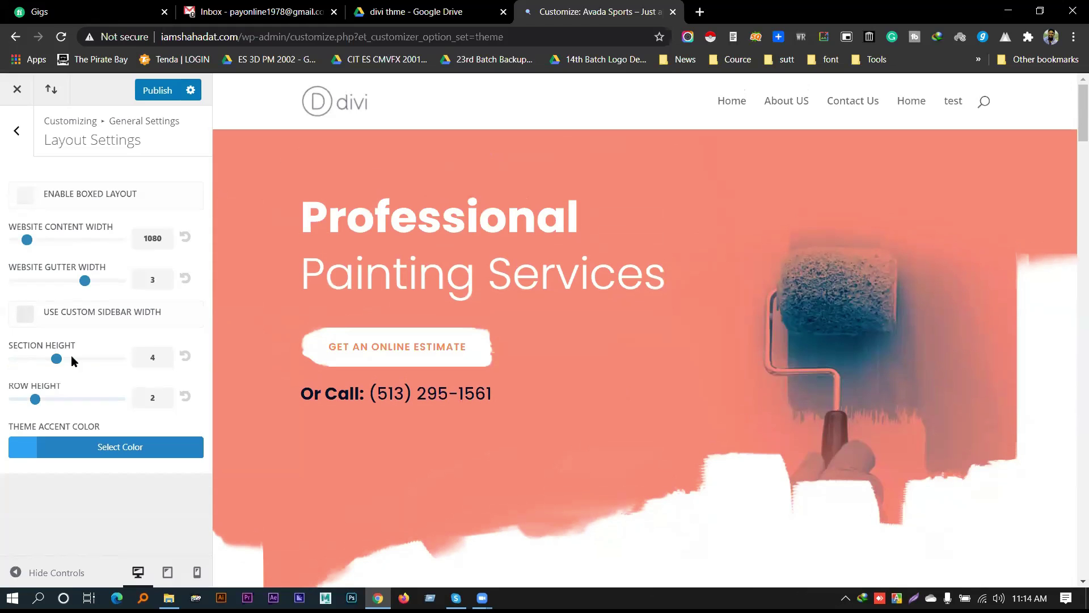
Try a section height of 2, then open the site's home page in a new tab
{"action": "left_click_drag", "start_coordinate": [57, 359], "coordinate": [59, 366]}
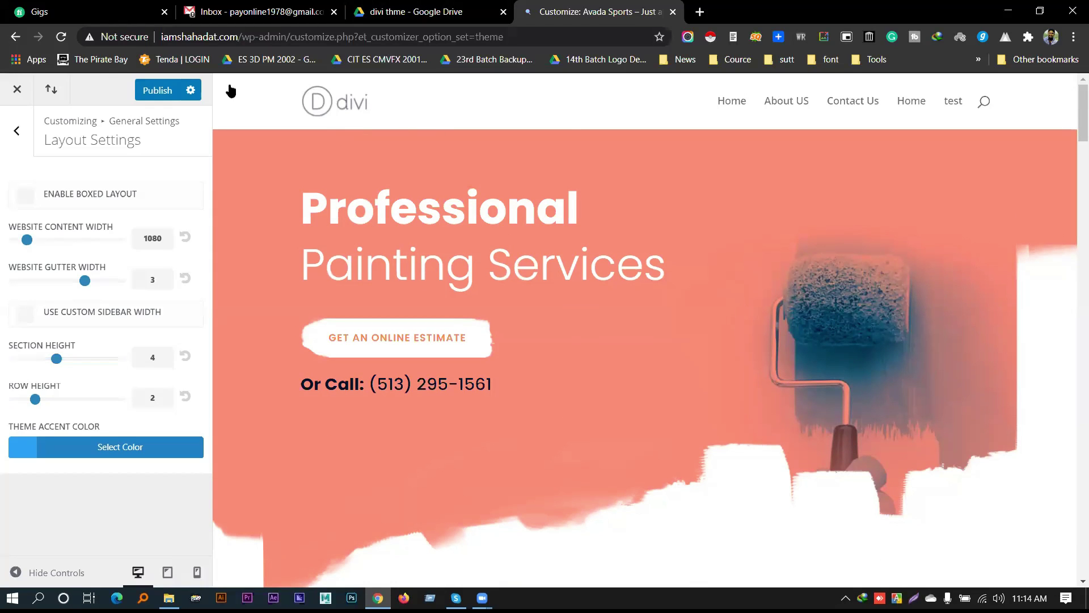
{"action": "middle_click", "coordinate": [316, 103]}
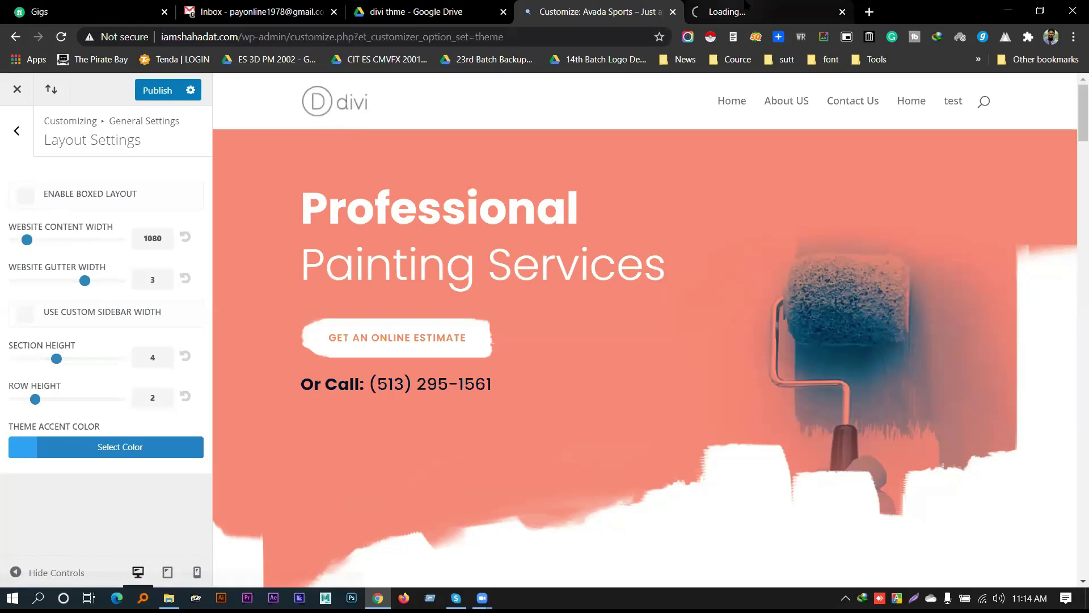
{"action": "left_click", "coordinate": [747, 7]}
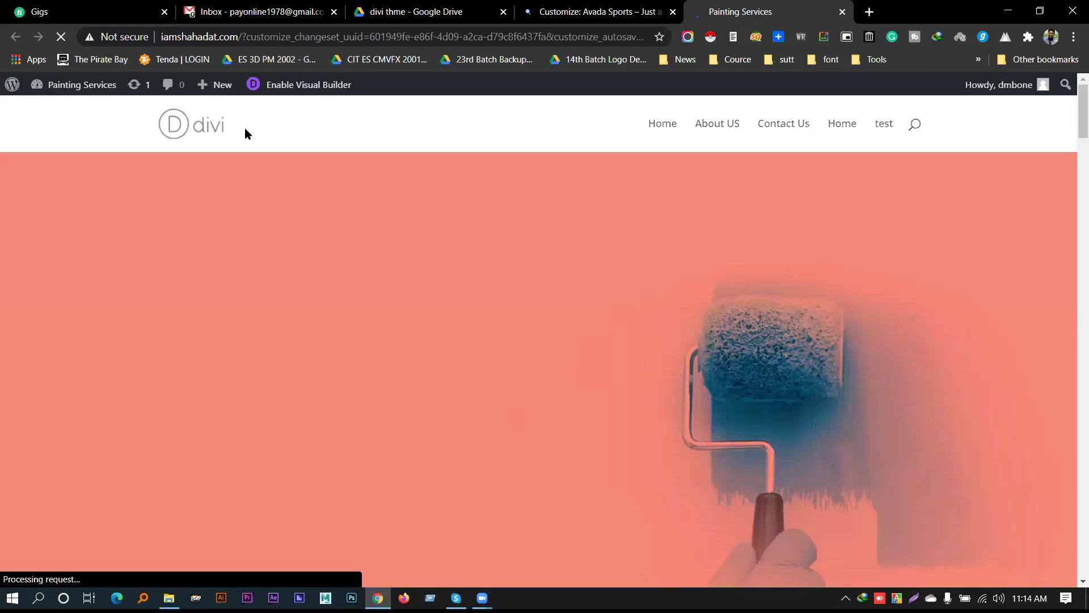
Enable the Visual Builder on the painting home page and scroll down to its footer
{"action": "left_click", "coordinate": [318, 85]}
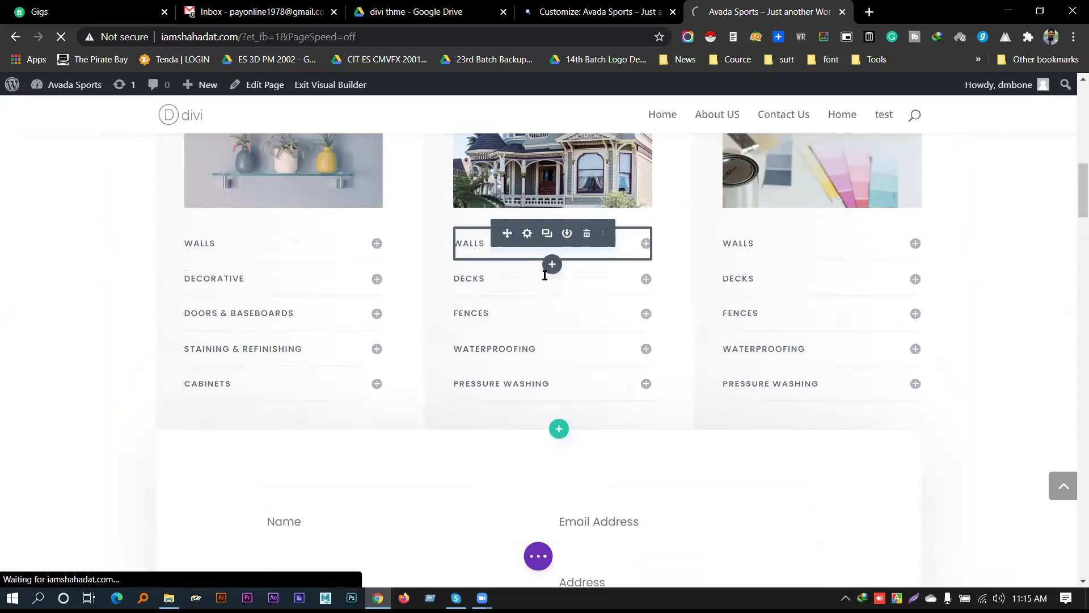
{"action": "scroll", "coordinate": [545, 275], "scroll_direction": "down", "scroll_amount": 15}
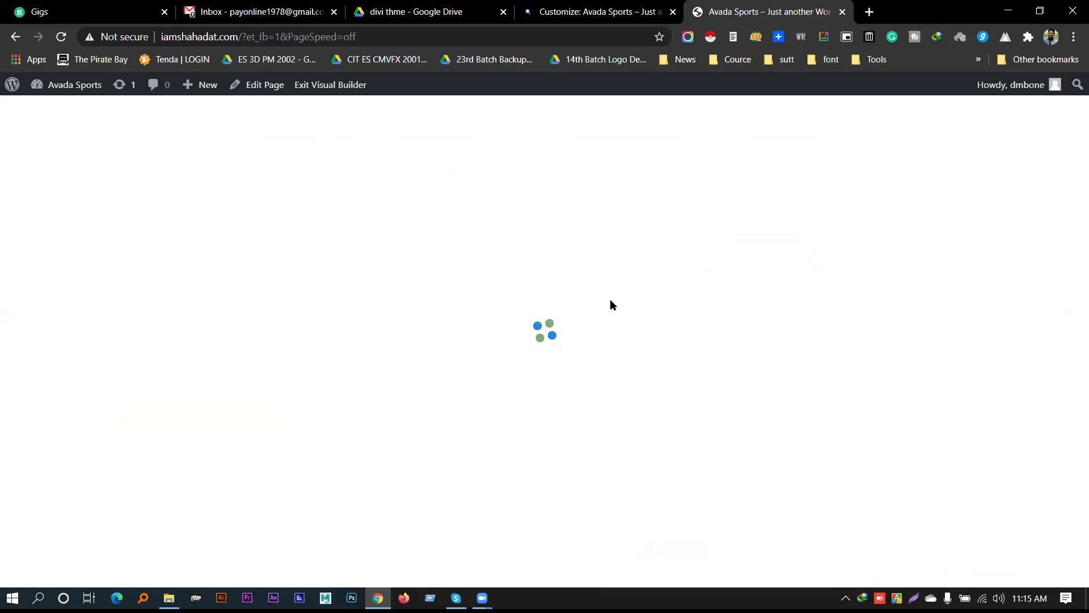
{"action": "scroll", "coordinate": [386, 275], "scroll_direction": "down", "scroll_amount": 15}
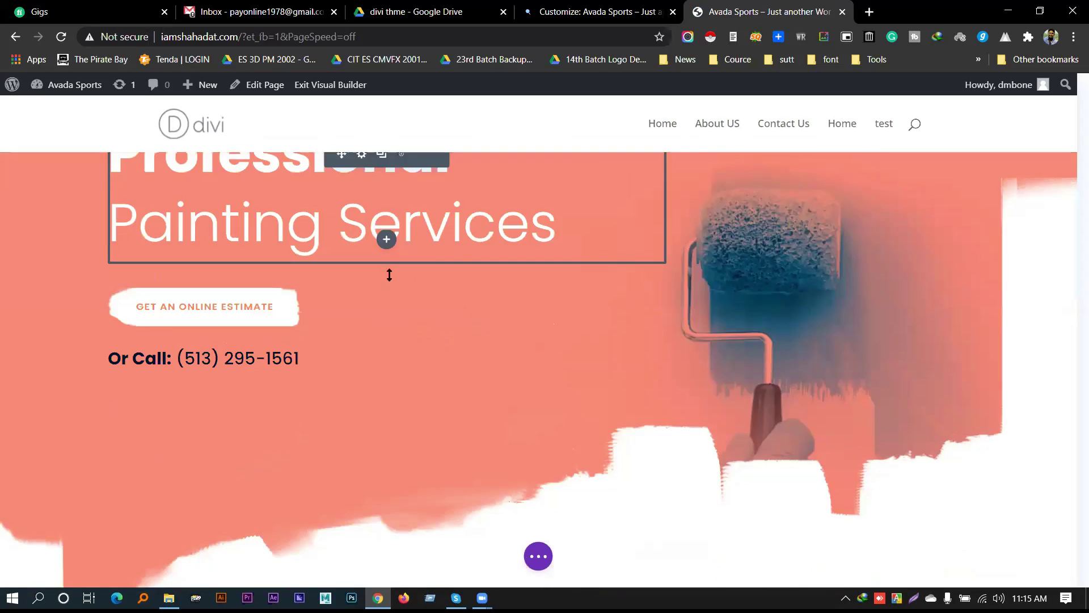
{"action": "scroll", "coordinate": [480, 302], "scroll_direction": "down", "scroll_amount": 15}
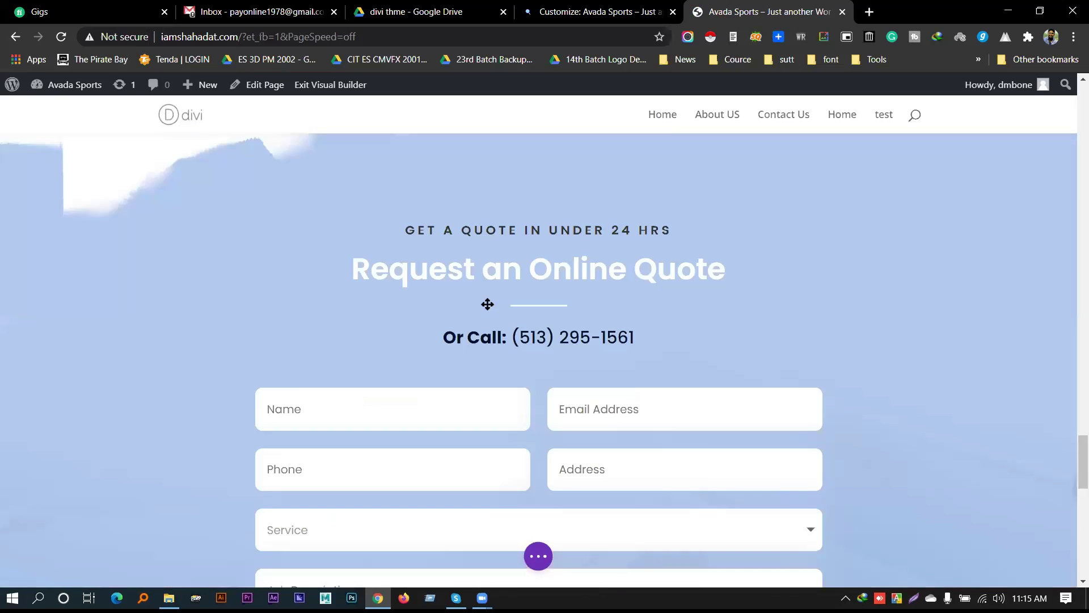
{"action": "scroll", "coordinate": [484, 304], "scroll_direction": "up", "scroll_amount": 2}
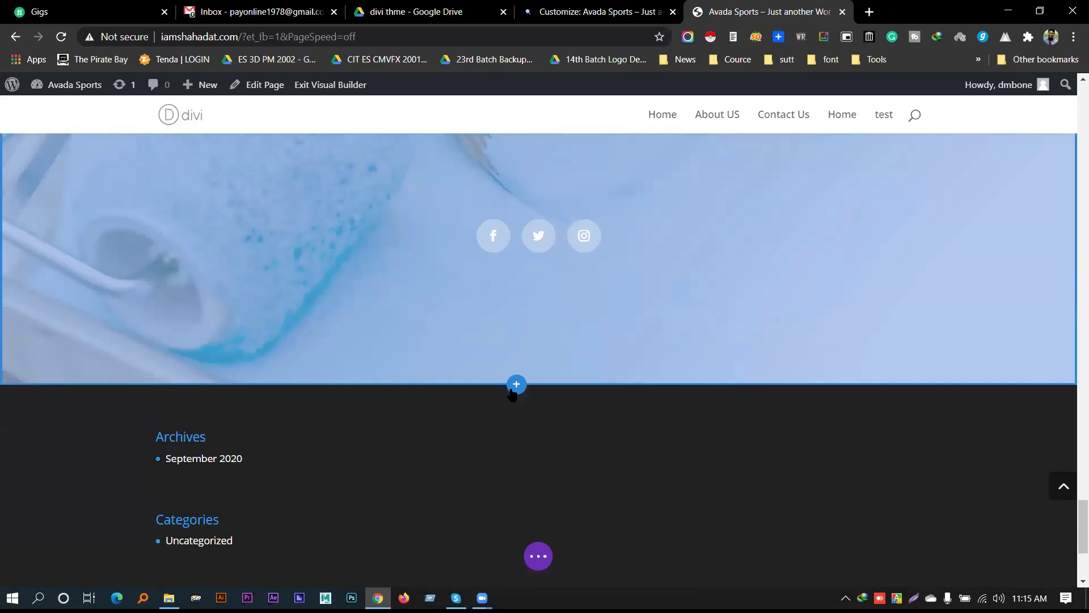
Insert an empty Regular section above the footer without adding a row
{"action": "left_click", "coordinate": [516, 383]}
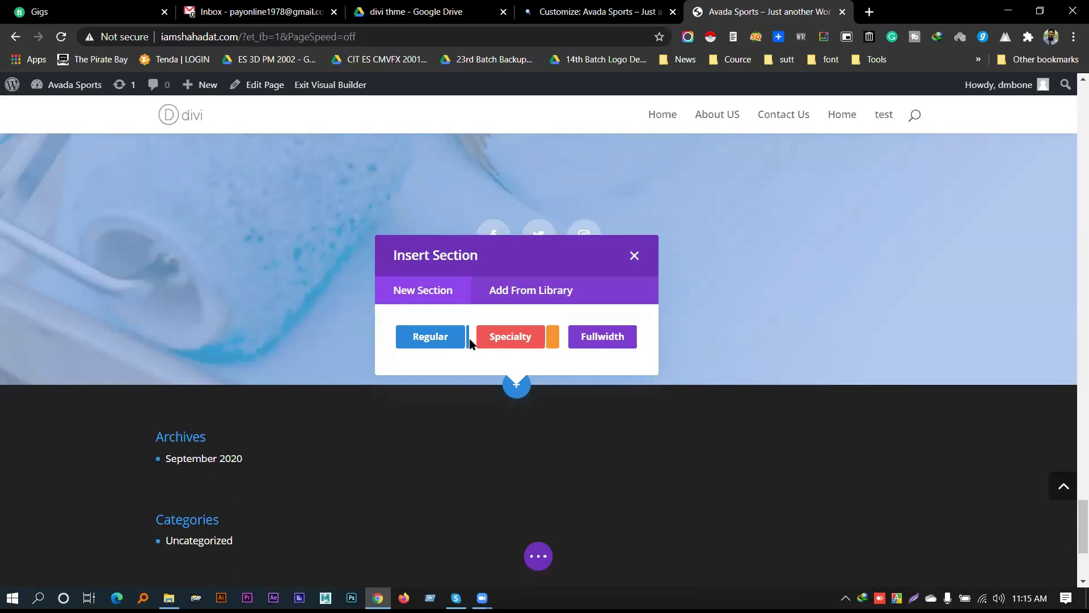
{"action": "left_click", "coordinate": [443, 339]}
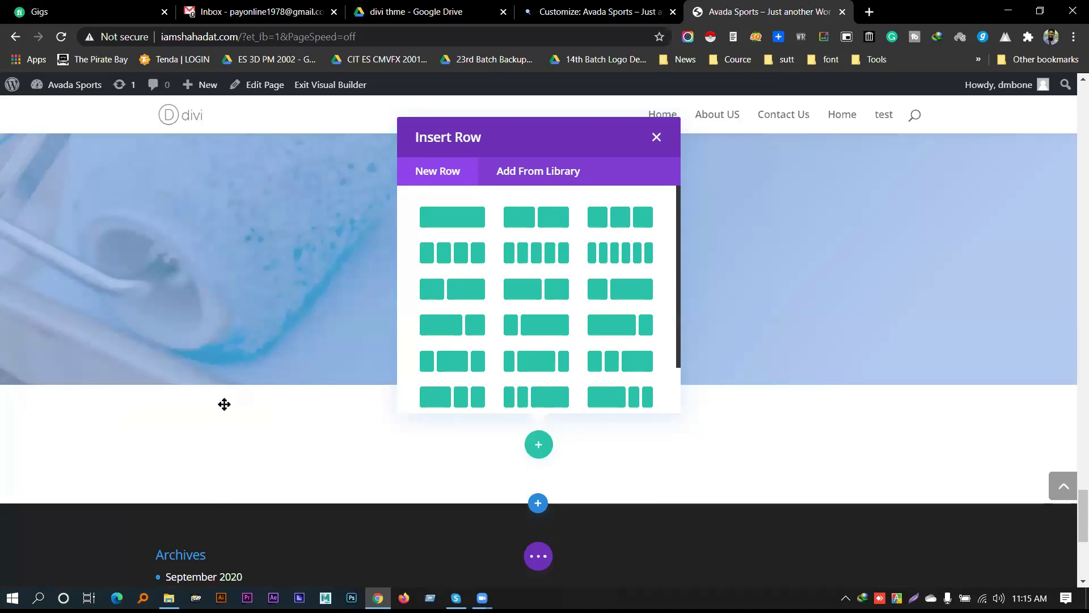
{"action": "left_click", "coordinate": [657, 137]}
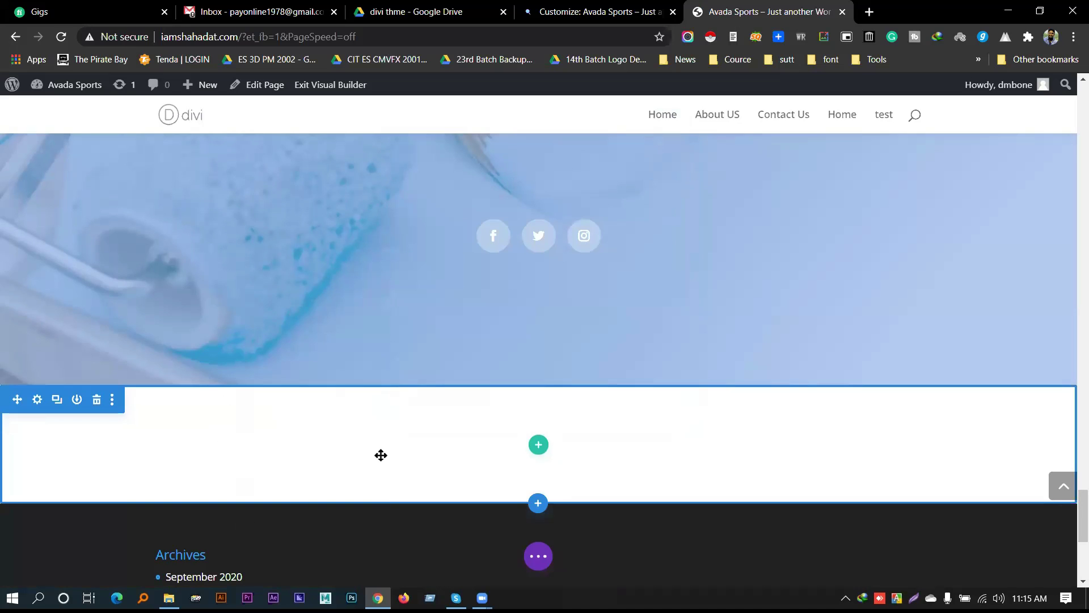
{"action": "scroll", "coordinate": [401, 420], "scroll_direction": "down", "scroll_amount": 2}
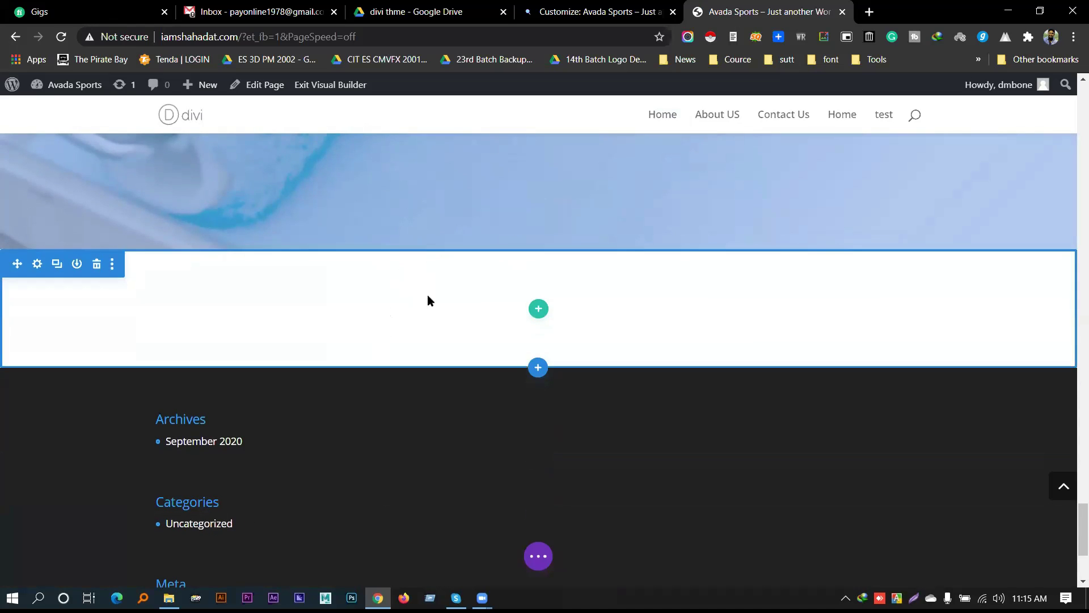
{"action": "left_click", "coordinate": [593, 11]}
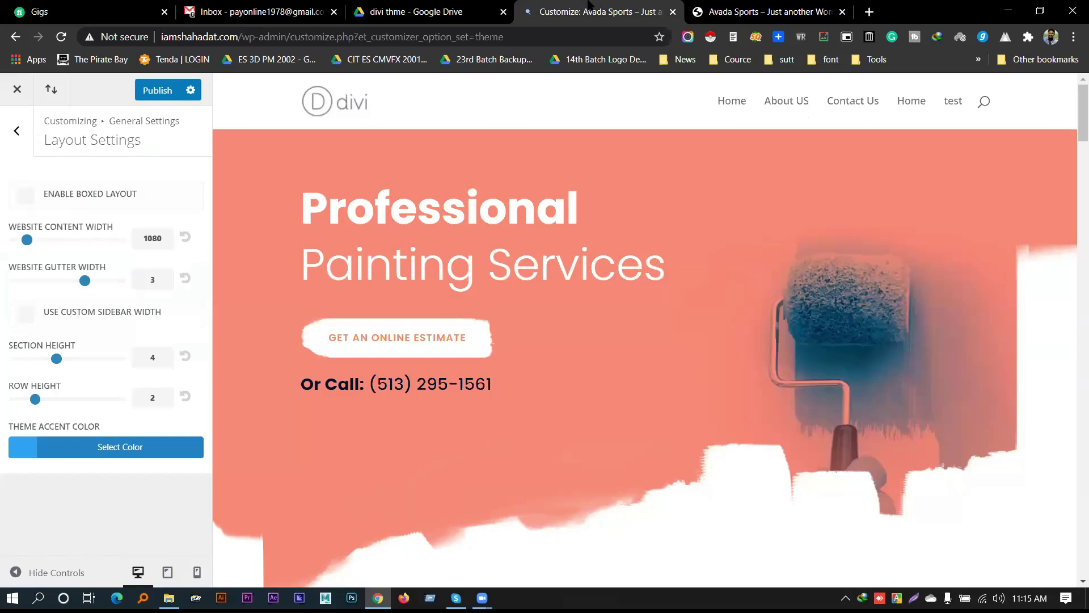
Glance back at the visual builder page, then return to the Customizer
{"action": "left_click", "coordinate": [185, 361]}
{"action": "left_click", "coordinate": [760, 12]}
{"action": "mouse_move", "coordinate": [472, 357]}
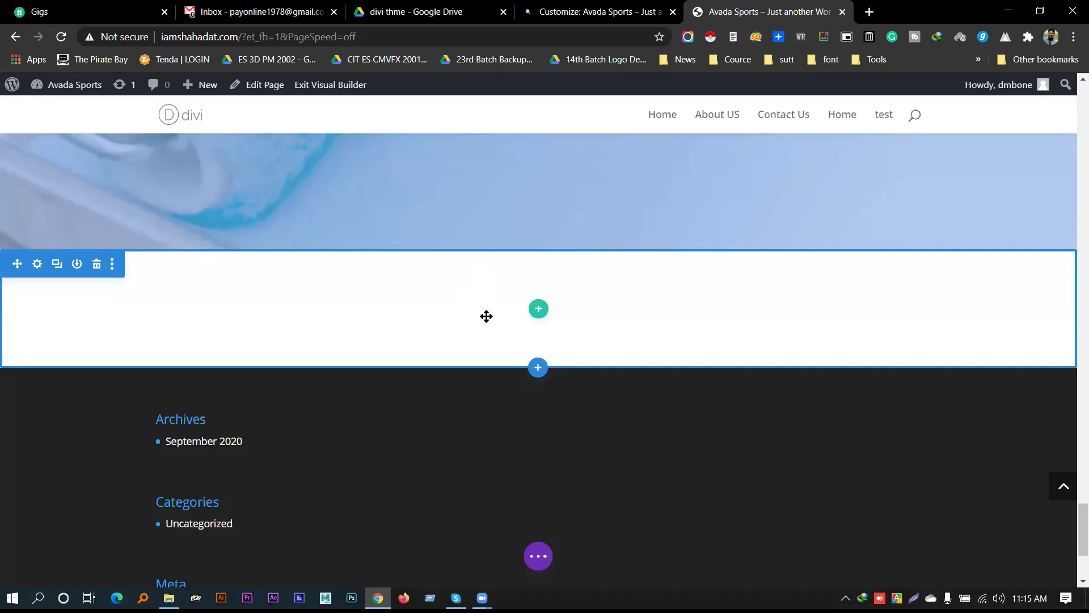
{"action": "left_click", "coordinate": [546, 6]}
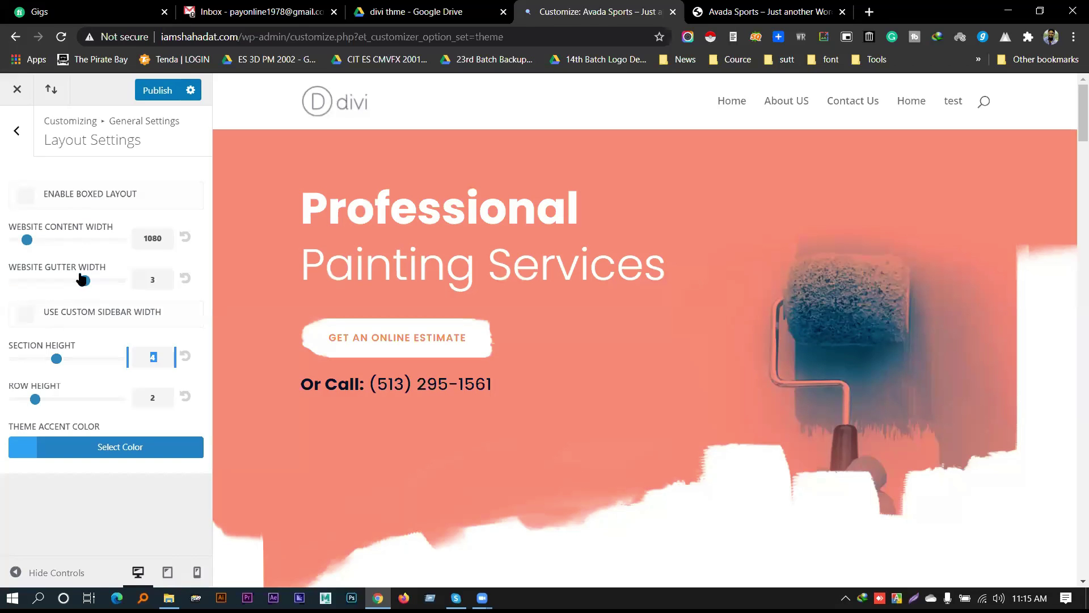
View the theme accent colour #2ea3f2 in its picker, then return to General Settings
{"action": "left_click", "coordinate": [116, 449]}
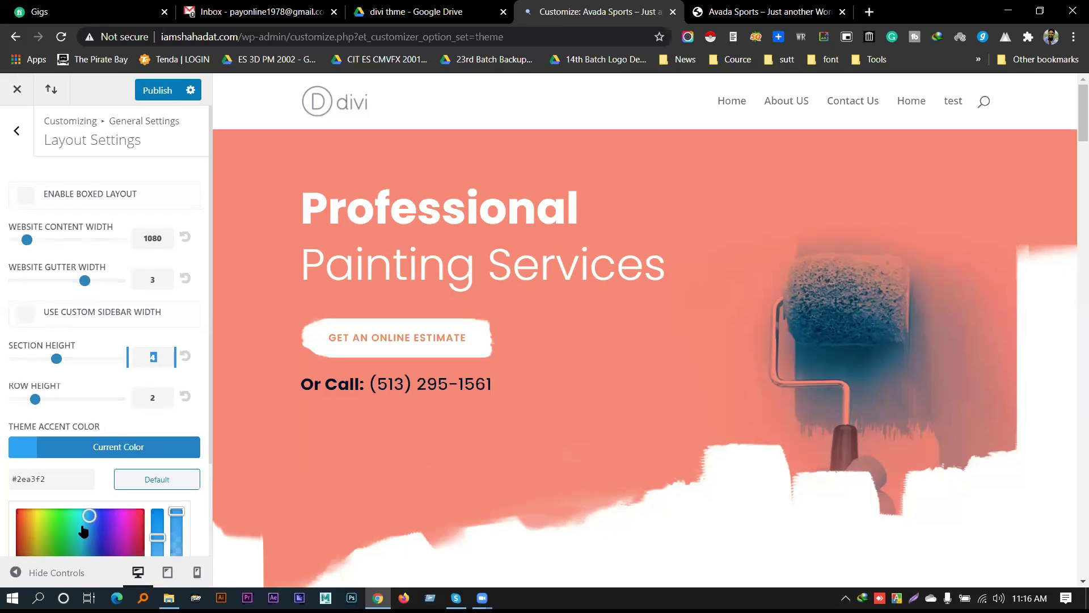
{"action": "left_click", "coordinate": [90, 423]}
{"action": "scroll", "coordinate": [51, 357], "scroll_direction": "down", "scroll_amount": 2}
{"action": "scroll", "coordinate": [46, 284], "scroll_direction": "up", "scroll_amount": 3}
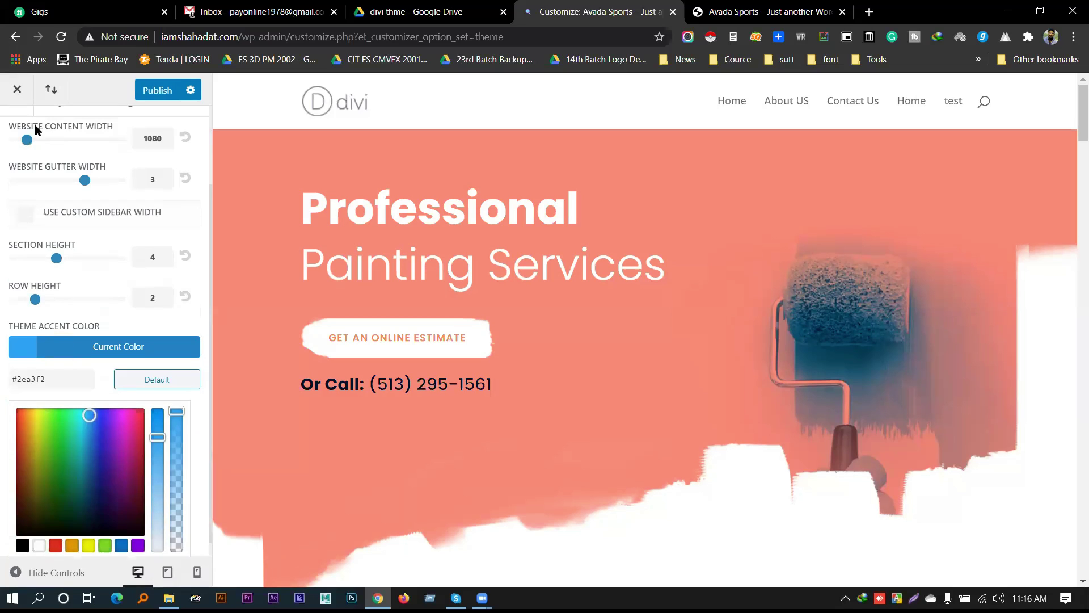
{"action": "left_click", "coordinate": [17, 129]}
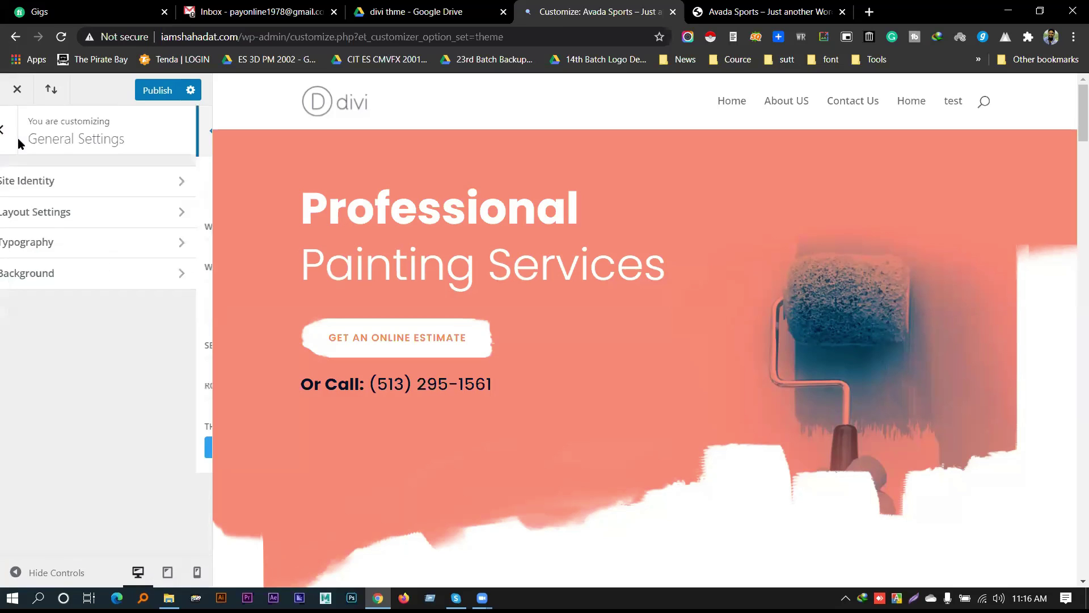
In Typography, try other values, then restore body text size 14 and body line height 1.7
{"action": "left_click", "coordinate": [78, 244]}
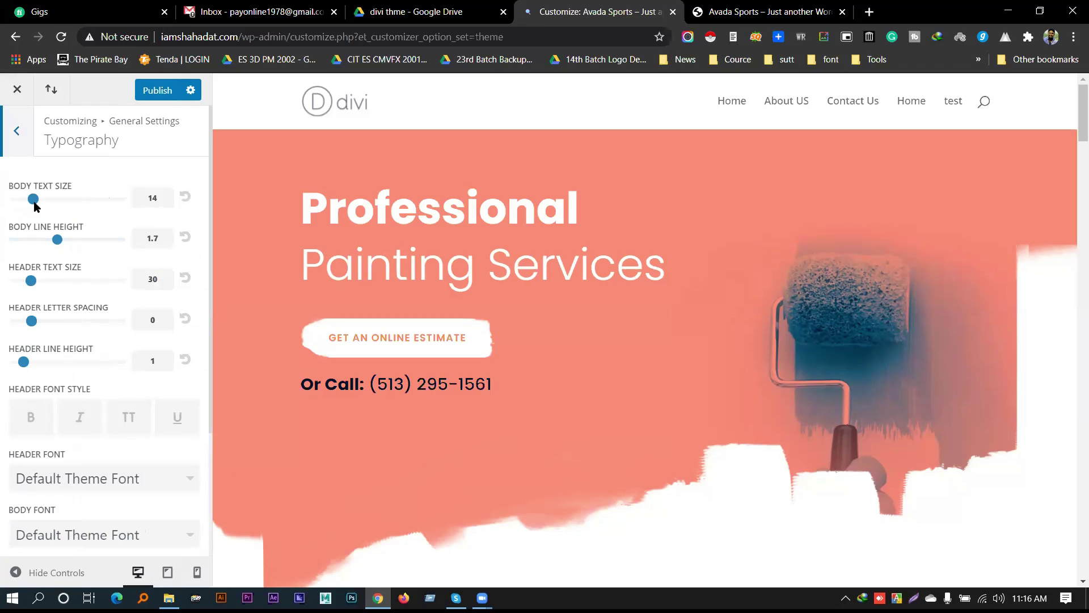
{"action": "scroll", "coordinate": [767, 244], "scroll_direction": "down", "scroll_amount": 10}
{"action": "scroll", "coordinate": [747, 243], "scroll_direction": "down", "scroll_amount": 3}
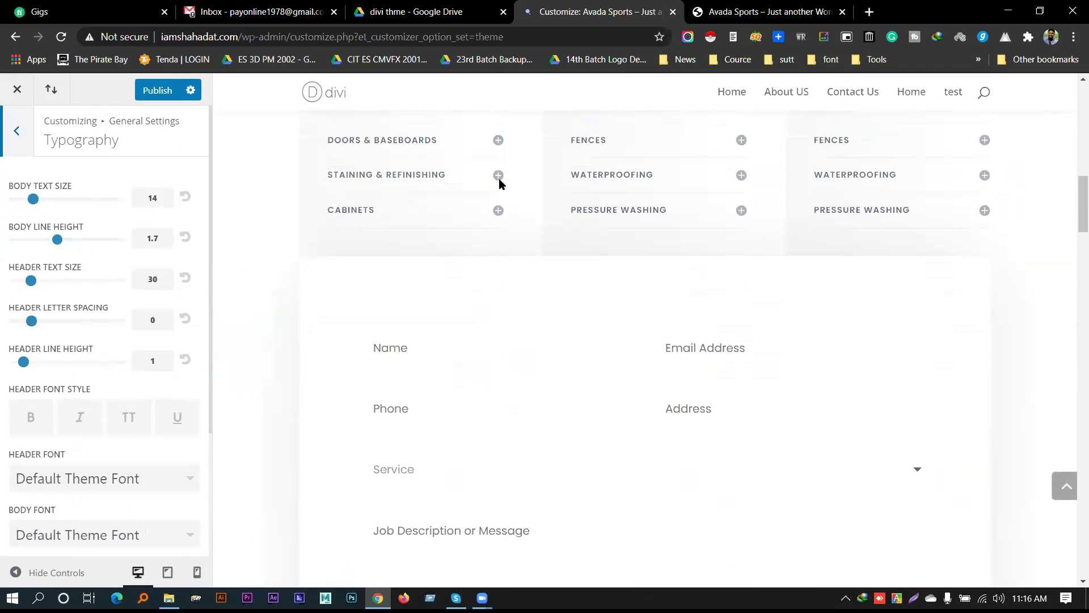
{"action": "left_click_drag", "start_coordinate": [33, 200], "coordinate": [30, 199]}
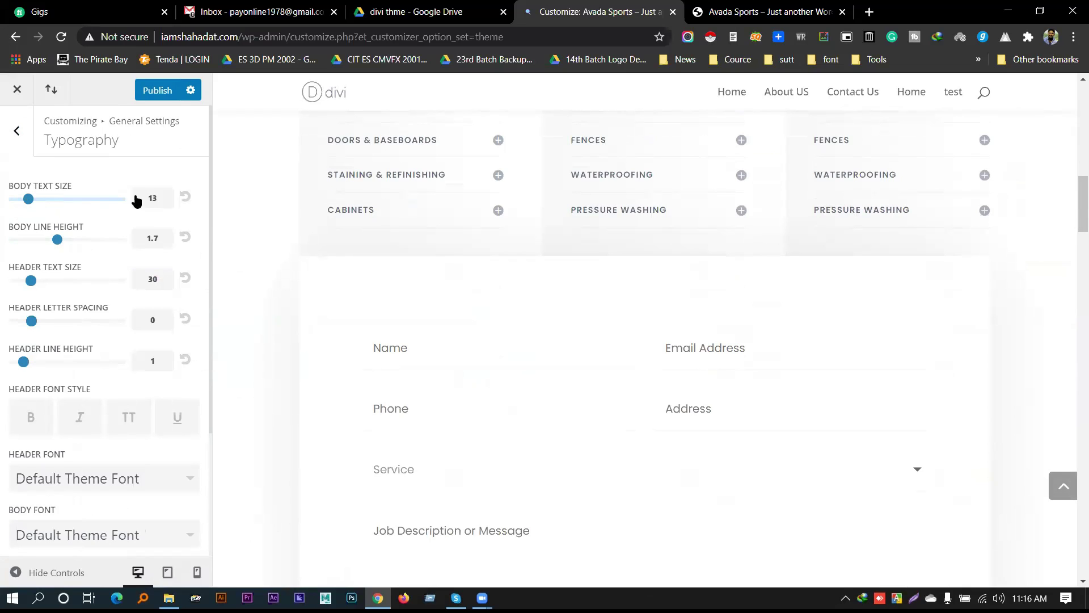
{"action": "left_click", "coordinate": [185, 197]}
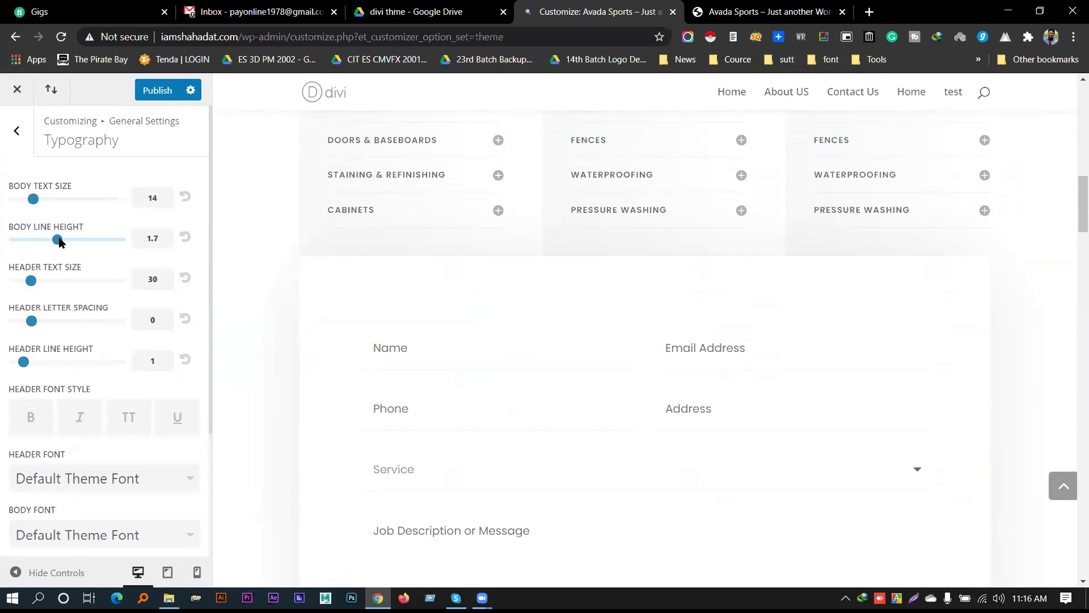
{"action": "scroll", "coordinate": [553, 314], "scroll_direction": "down", "scroll_amount": 12}
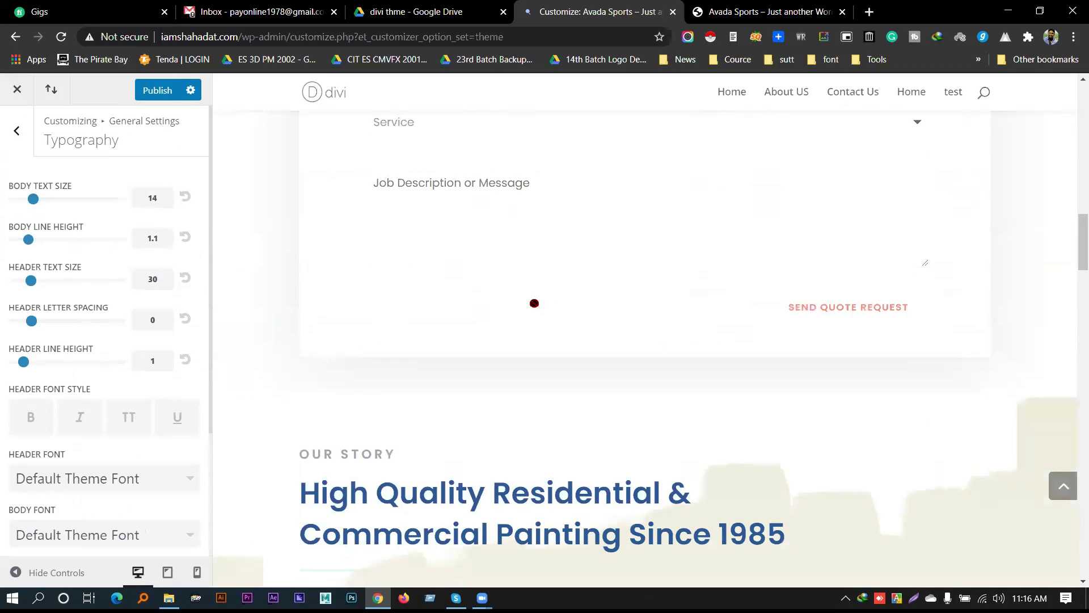
{"action": "left_click", "coordinate": [63, 240]}
{"action": "left_click", "coordinate": [182, 241]}
Keep header text size at 30, adjust header letter spacing, and lower header line height to 1.1
{"action": "left_click_drag", "start_coordinate": [31, 280], "coordinate": [58, 280]}
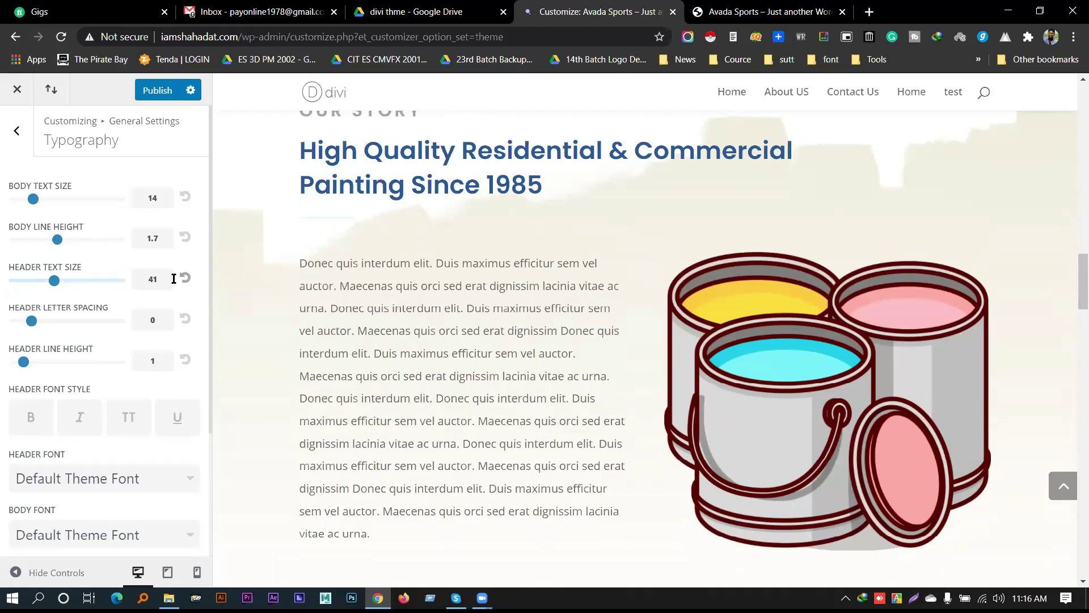
{"action": "left_click", "coordinate": [31, 281]}
{"action": "mouse_move", "coordinate": [31, 321]}
{"action": "left_mouse_down"}
{"action": "mouse_move", "coordinate": [141, 319]}
{"action": "mouse_move", "coordinate": [33, 321]}
{"action": "left_mouse_up"}
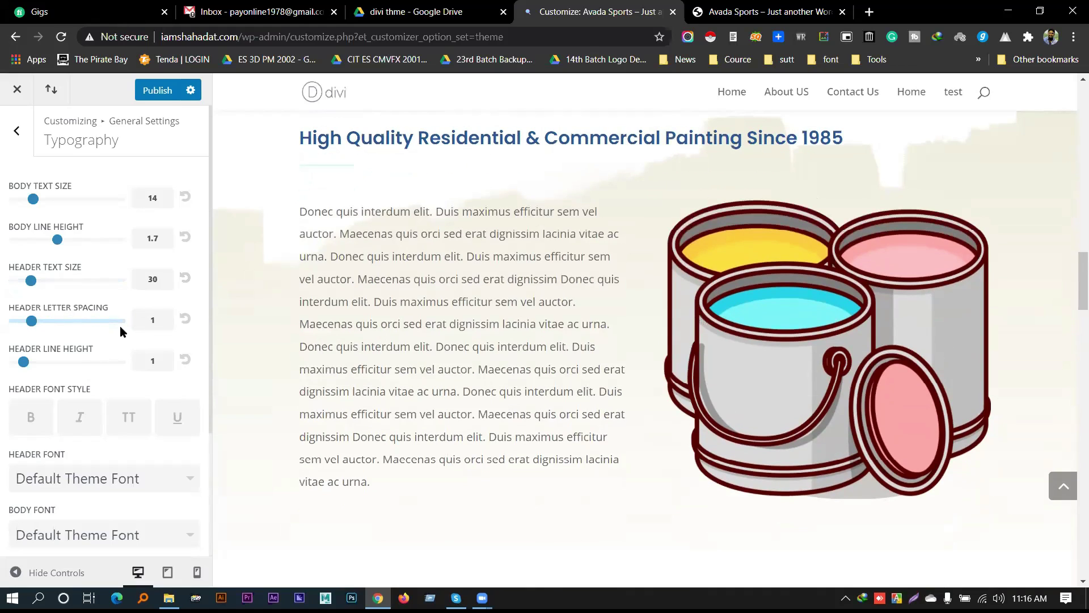
{"action": "scroll", "coordinate": [84, 271], "scroll_direction": "down", "scroll_amount": 2}
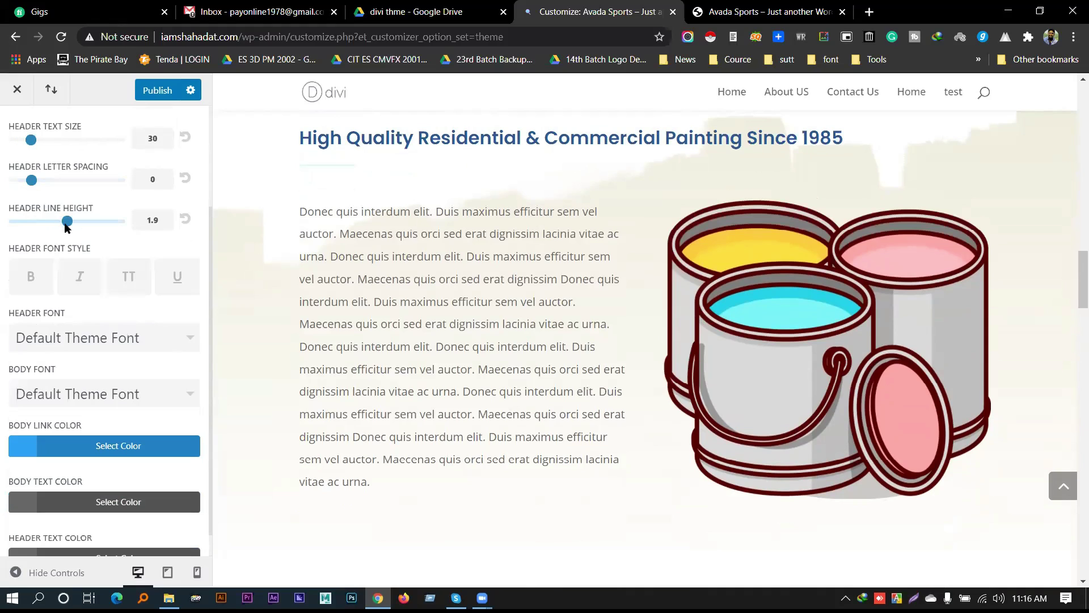
{"action": "left_click_drag", "start_coordinate": [33, 223], "coordinate": [25, 224]}
Reset header line height to 1 and leave only the uppercase (TT) header font style on
{"action": "left_click", "coordinate": [183, 221]}
{"action": "left_click", "coordinate": [19, 274]}
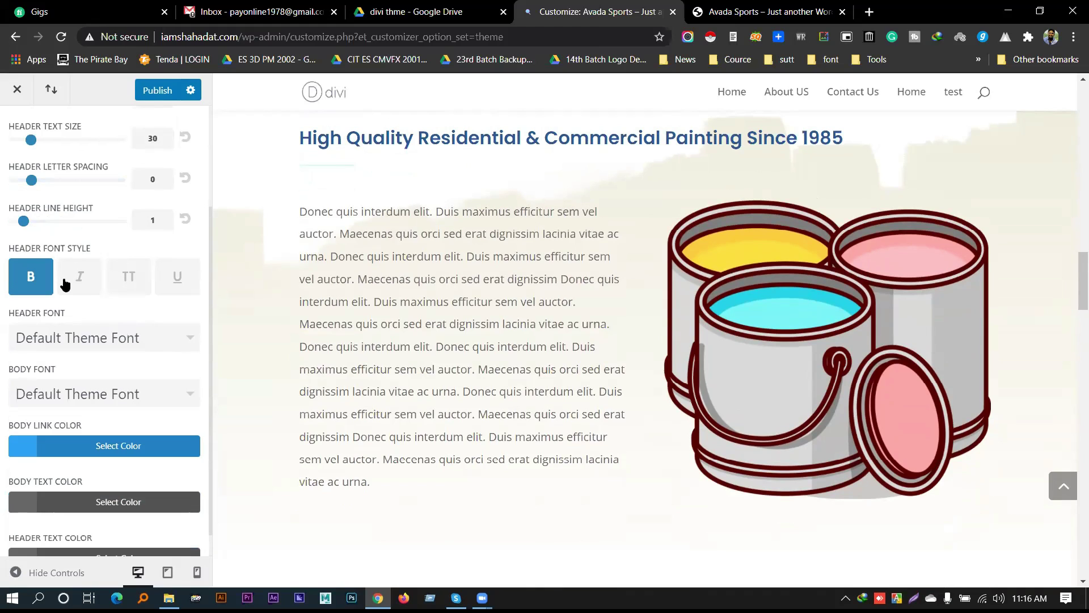
{"action": "left_click", "coordinate": [77, 277]}
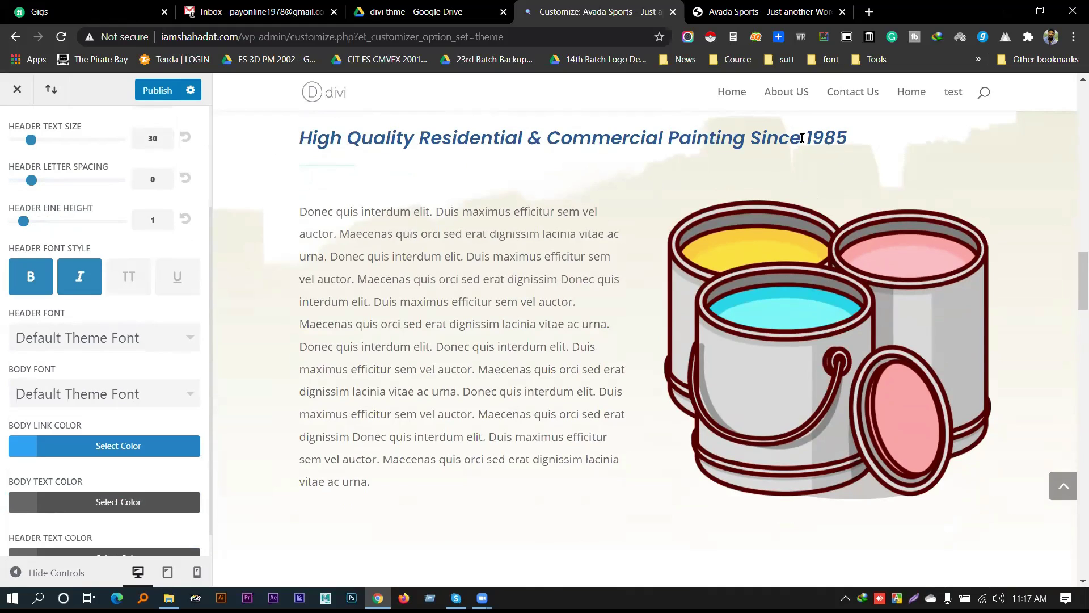
{"action": "left_click", "coordinate": [122, 277]}
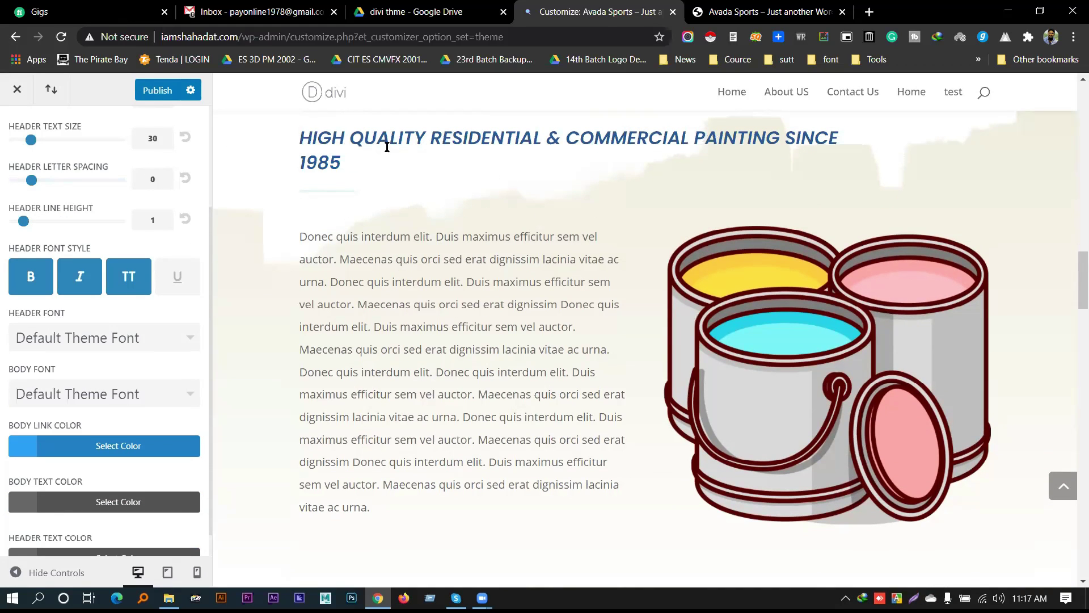
{"action": "left_click", "coordinate": [183, 276]}
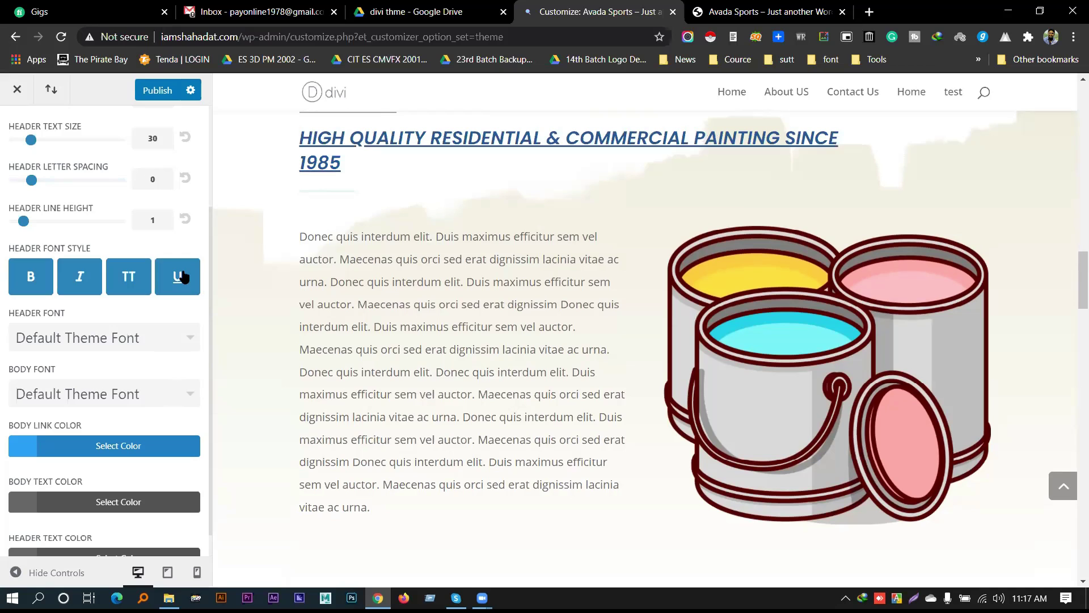
{"action": "left_click", "coordinate": [183, 277]}
{"action": "left_click", "coordinate": [145, 278]}
{"action": "left_click", "coordinate": [62, 280]}
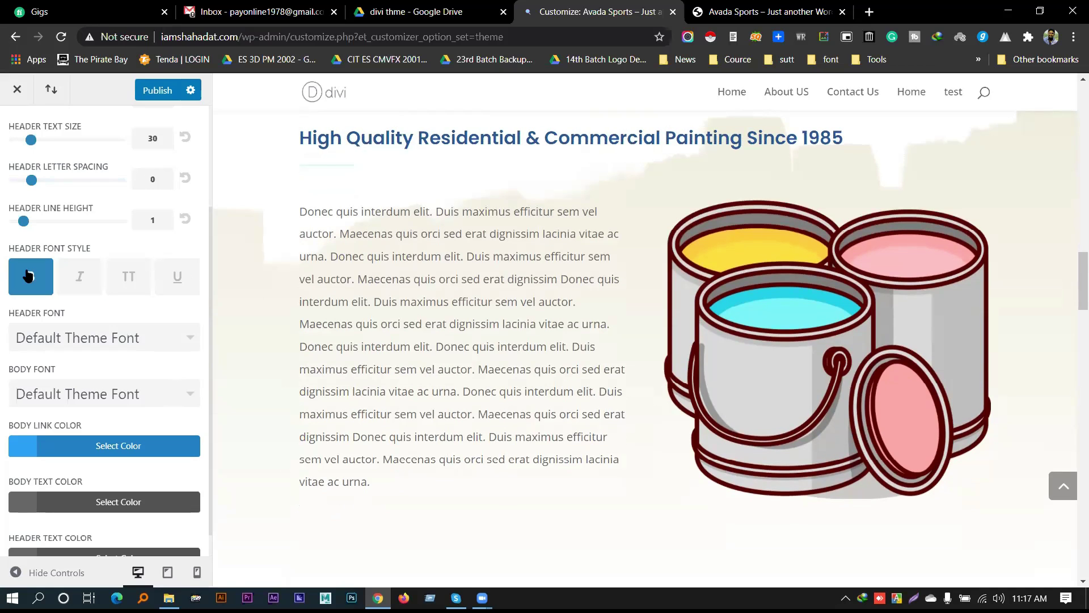
{"action": "left_click", "coordinate": [52, 280]}
{"action": "left_click", "coordinate": [122, 276]}
{"action": "scroll", "coordinate": [114, 290], "scroll_direction": "down", "scroll_amount": 1}
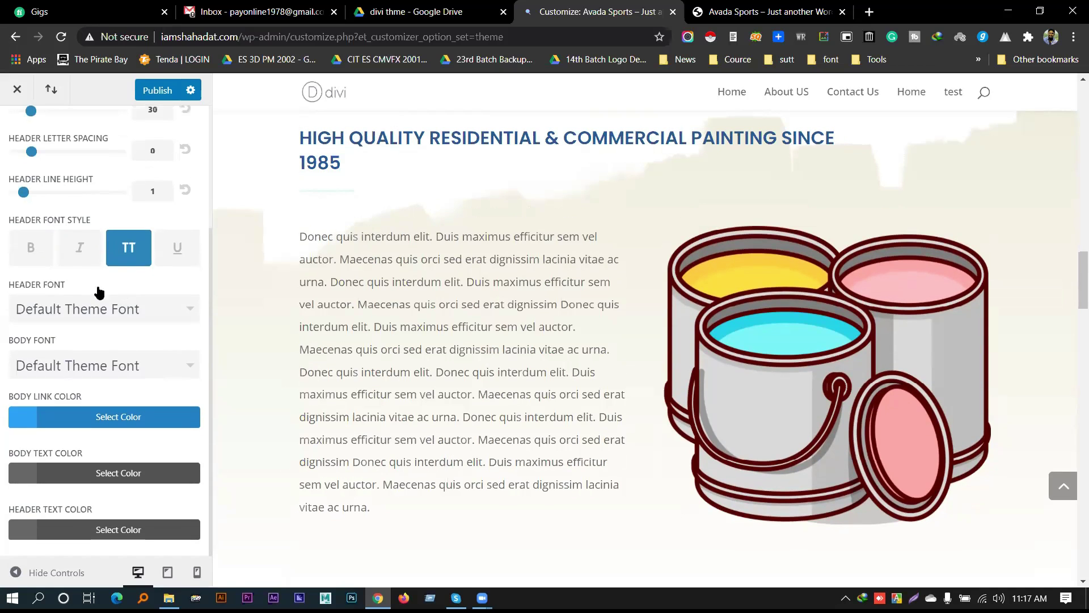
Try Alike Angular and then Antic as the header font
{"action": "left_click", "coordinate": [141, 312]}
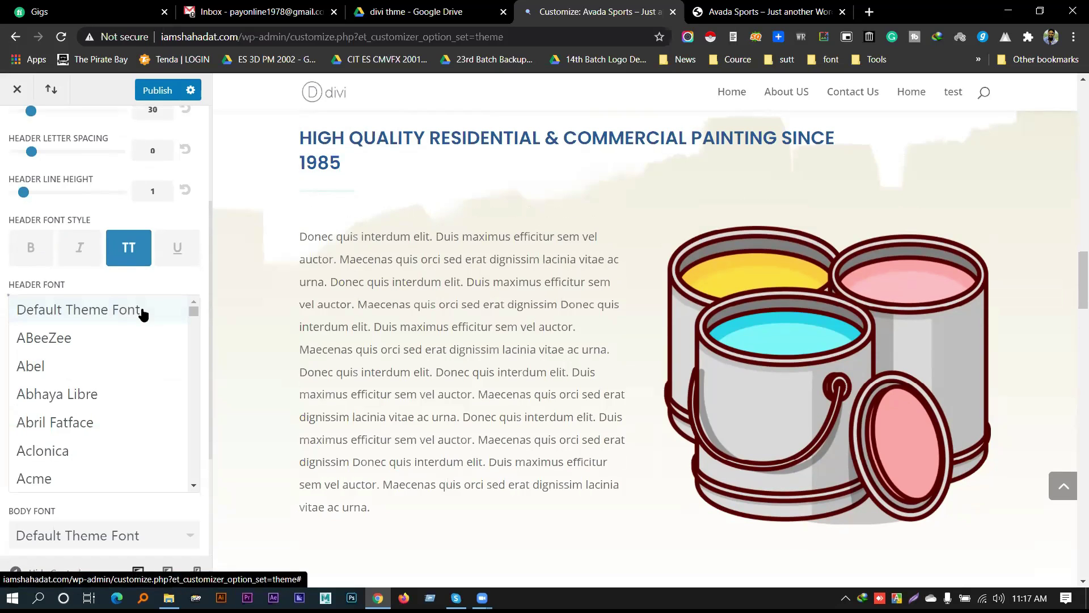
{"action": "scroll", "coordinate": [129, 355], "scroll_direction": "down", "scroll_amount": 1}
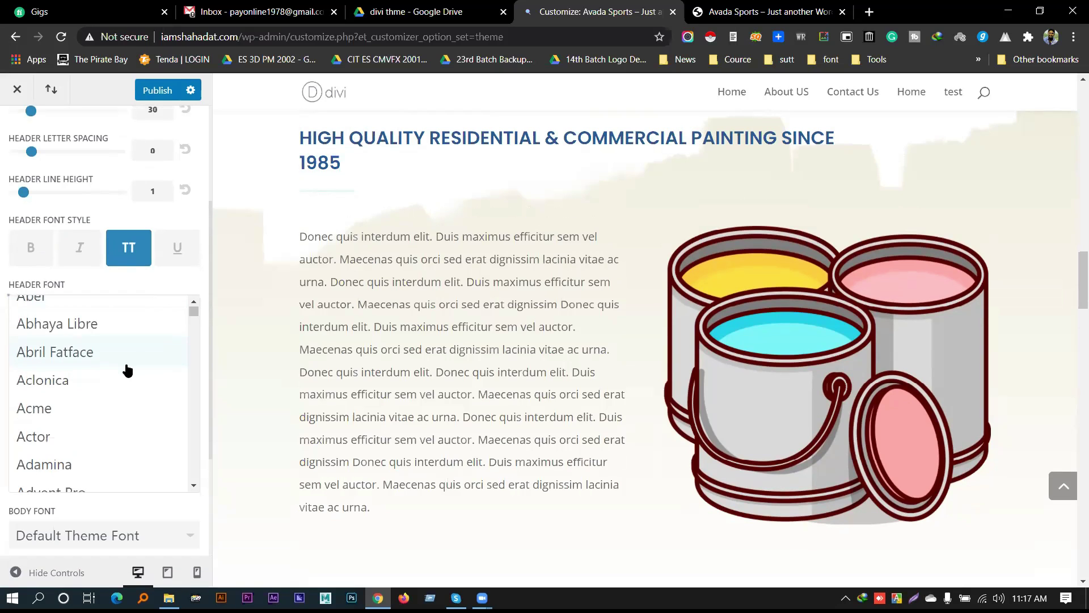
{"action": "scroll", "coordinate": [73, 448], "scroll_direction": "down", "scroll_amount": 7}
{"action": "left_click", "coordinate": [55, 398]}
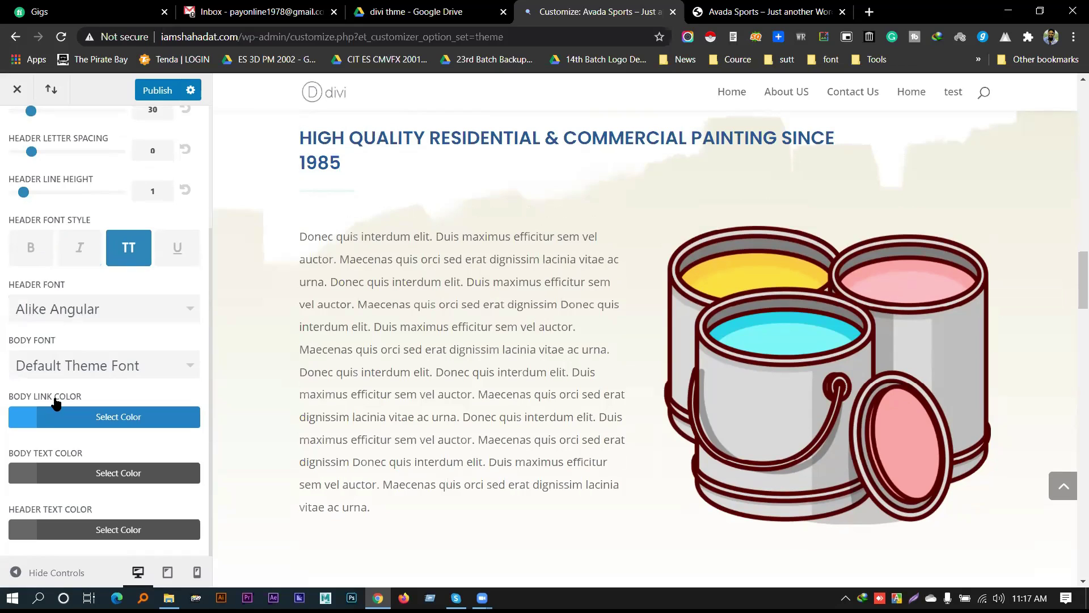
{"action": "left_click", "coordinate": [102, 316]}
{"action": "scroll", "coordinate": [83, 448], "scroll_direction": "down", "scroll_amount": 7}
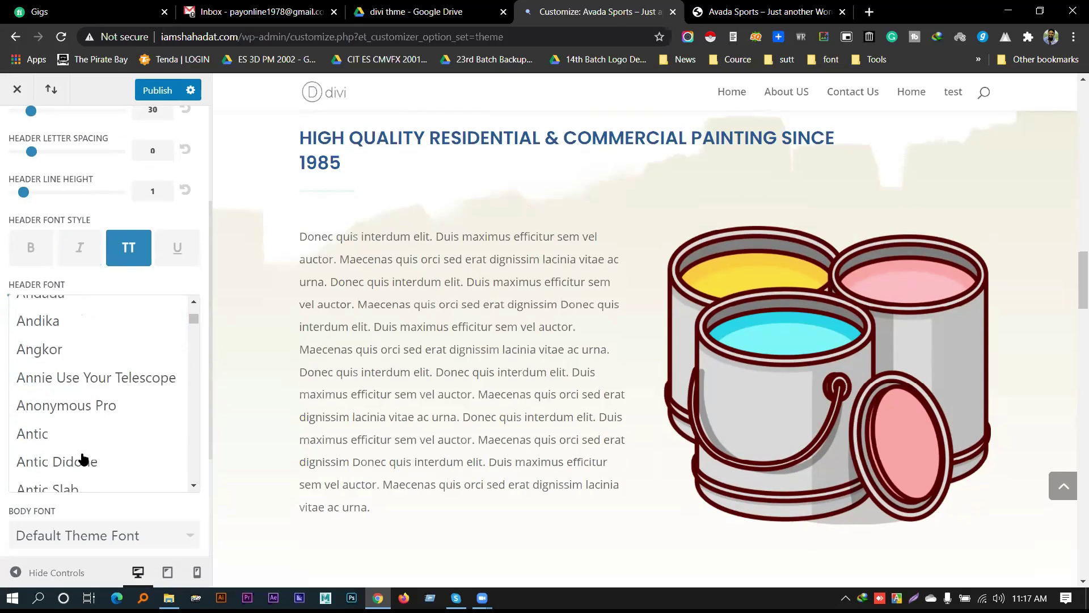
{"action": "left_click", "coordinate": [66, 420]}
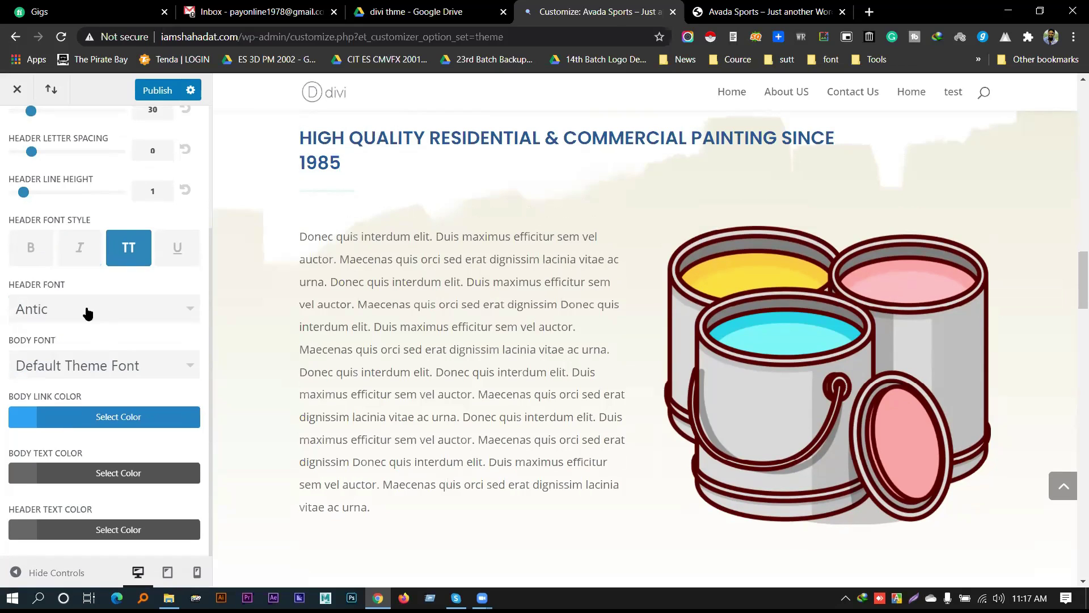
Try Aguafina Script as the body font
{"action": "left_click", "coordinate": [119, 371]}
{"action": "scroll", "coordinate": [119, 371], "scroll_direction": "down", "scroll_amount": 5}
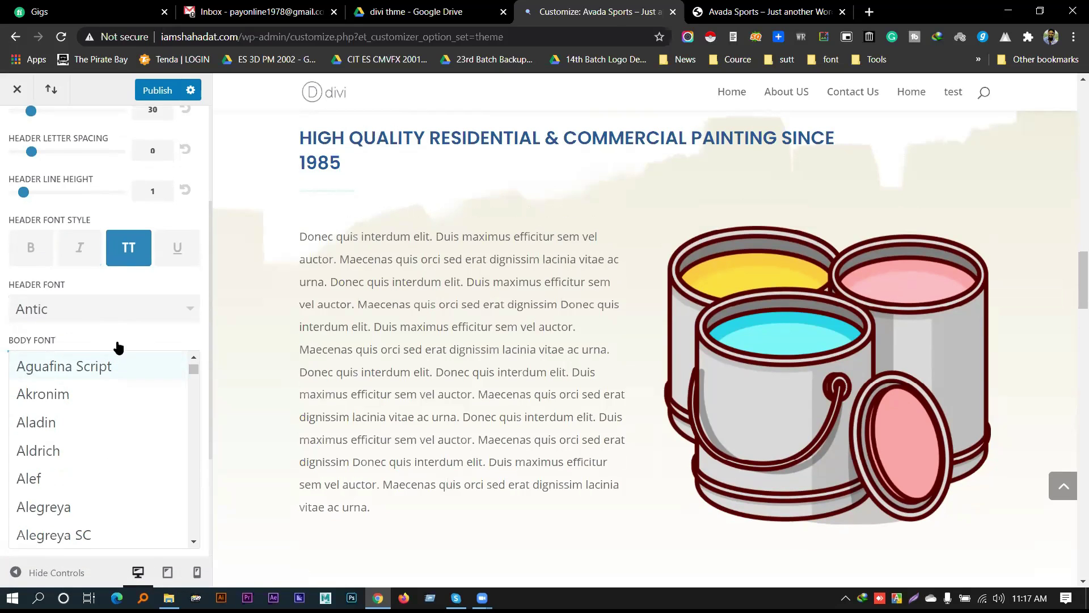
{"action": "scroll", "coordinate": [118, 346], "scroll_direction": "up", "scroll_amount": 2}
{"action": "scroll", "coordinate": [113, 351], "scroll_direction": "down", "scroll_amount": 4}
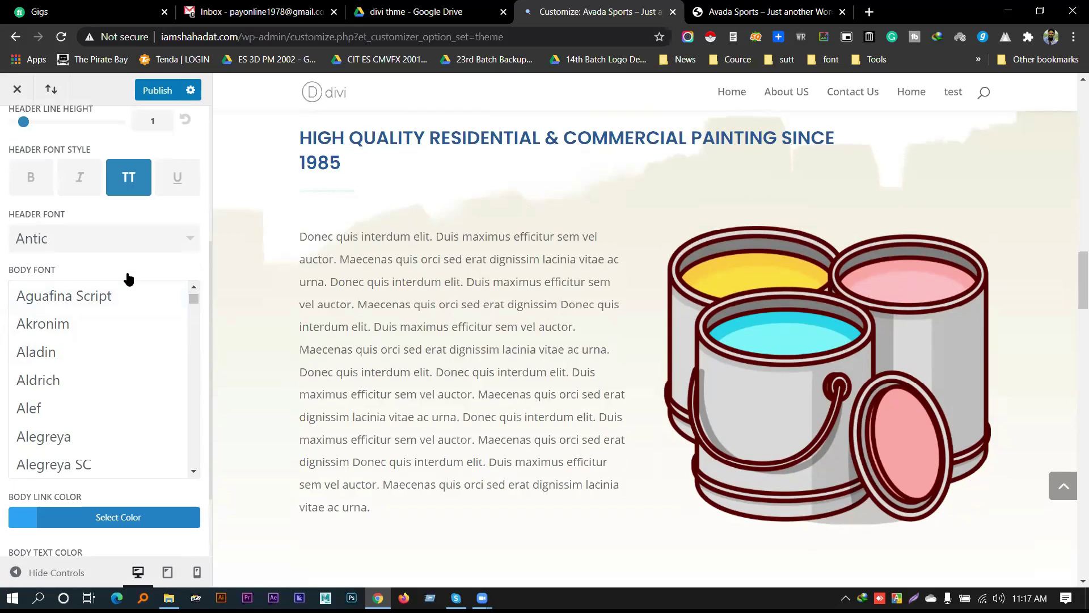
{"action": "left_click", "coordinate": [82, 301]}
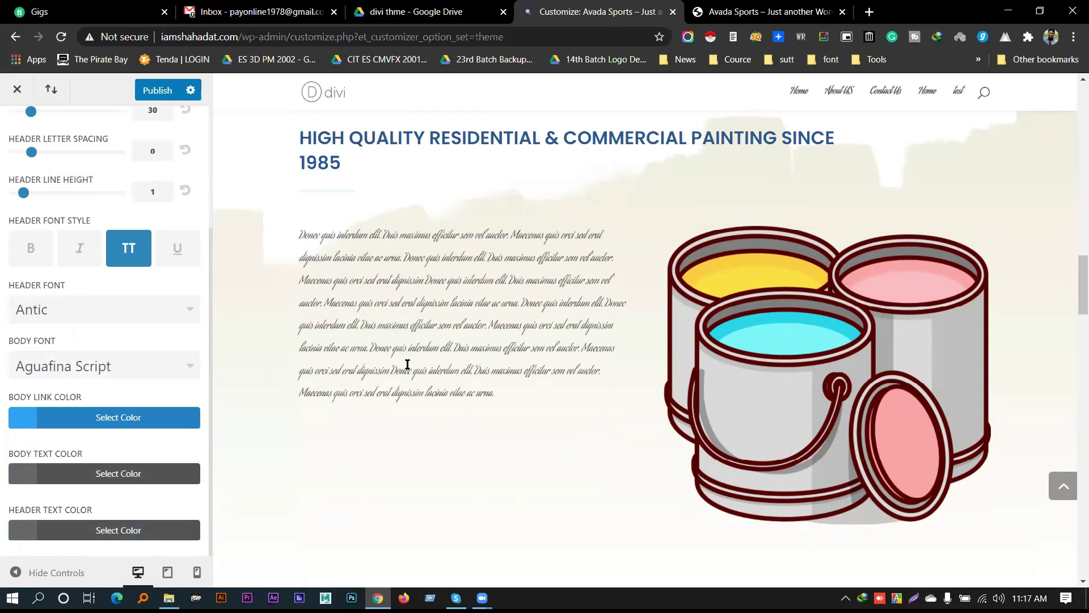
Set the header font to Denk One after trying Bilbo
{"action": "left_click", "coordinate": [96, 307]}
{"action": "scroll", "coordinate": [114, 425], "scroll_direction": "down", "scroll_amount": 15}
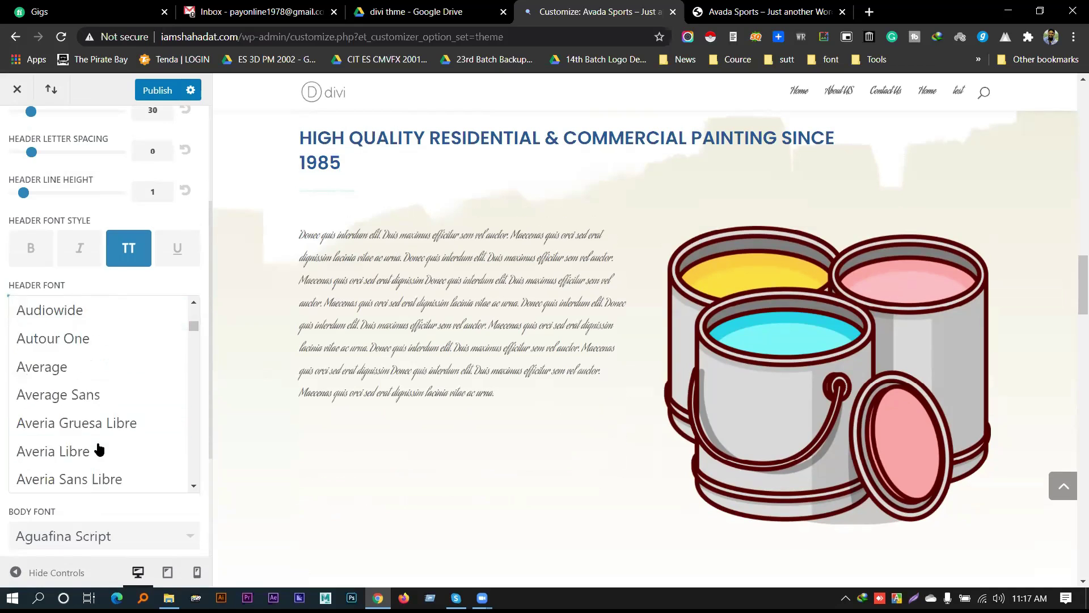
{"action": "left_click", "coordinate": [48, 409]}
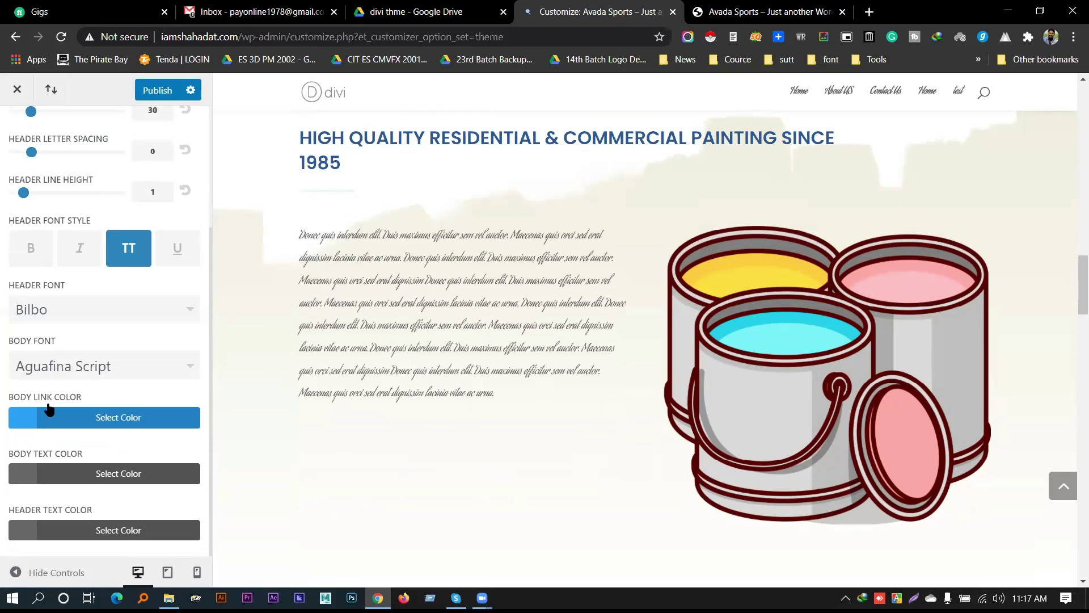
{"action": "left_click", "coordinate": [62, 306]}
{"action": "scroll", "coordinate": [79, 386], "scroll_direction": "down", "scroll_amount": 12}
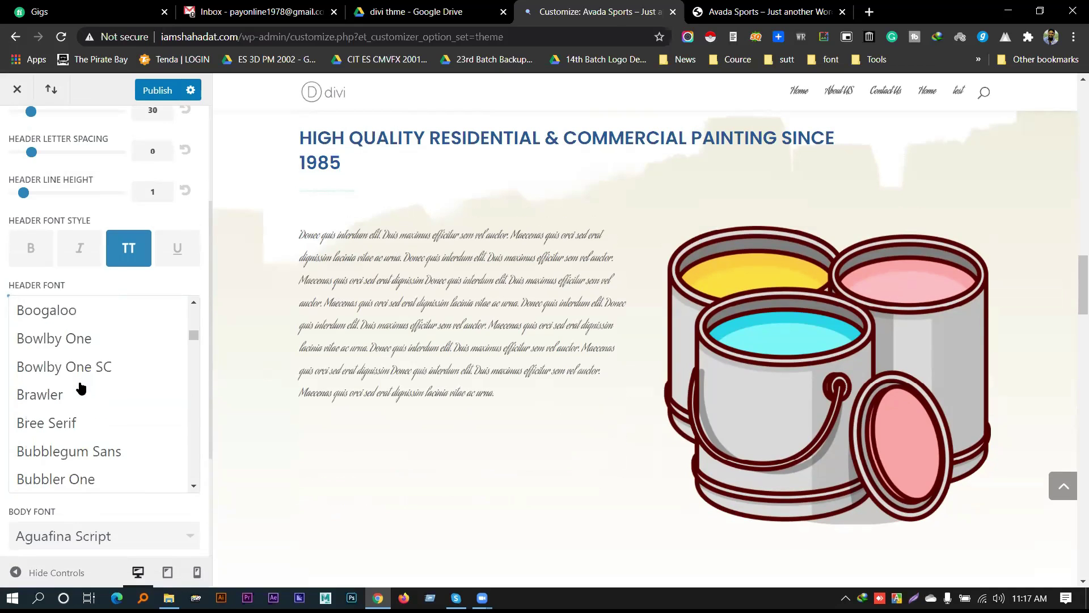
{"action": "scroll", "coordinate": [84, 392], "scroll_direction": "down", "scroll_amount": 15}
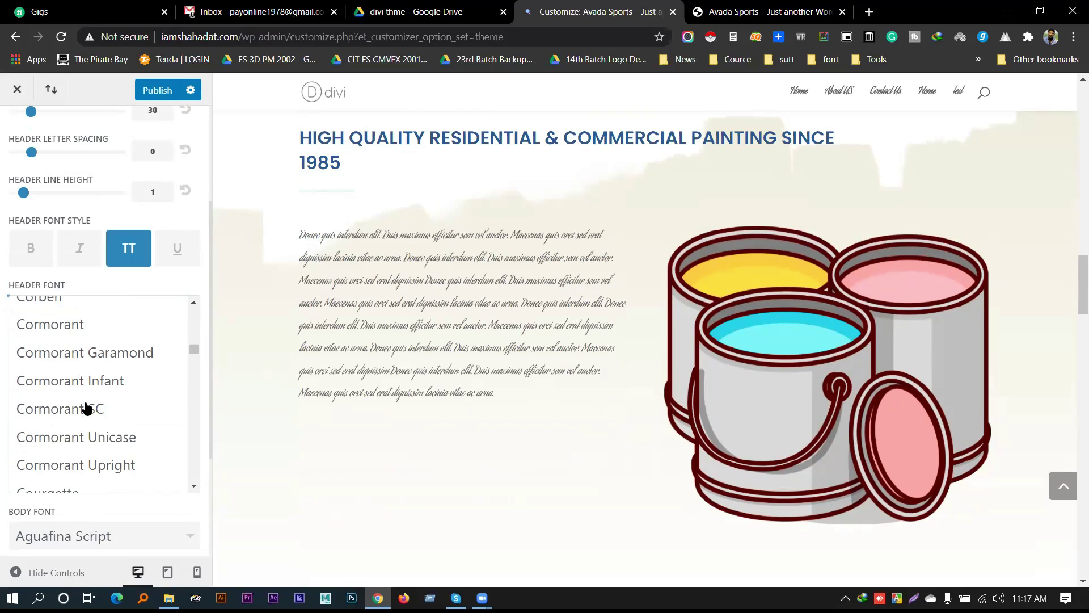
{"action": "scroll", "coordinate": [67, 442], "scroll_direction": "down", "scroll_amount": 5}
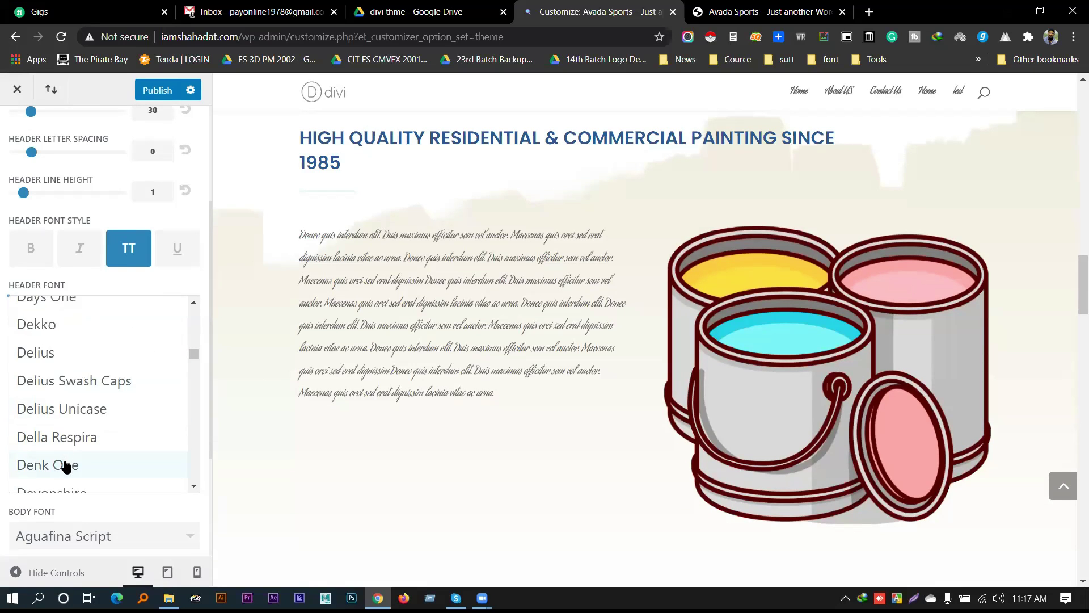
{"action": "left_click", "coordinate": [67, 466]}
{"action": "scroll", "coordinate": [162, 381], "scroll_direction": "up", "scroll_amount": 2}
{"action": "scroll", "coordinate": [166, 410], "scroll_direction": "down", "scroll_amount": 2}
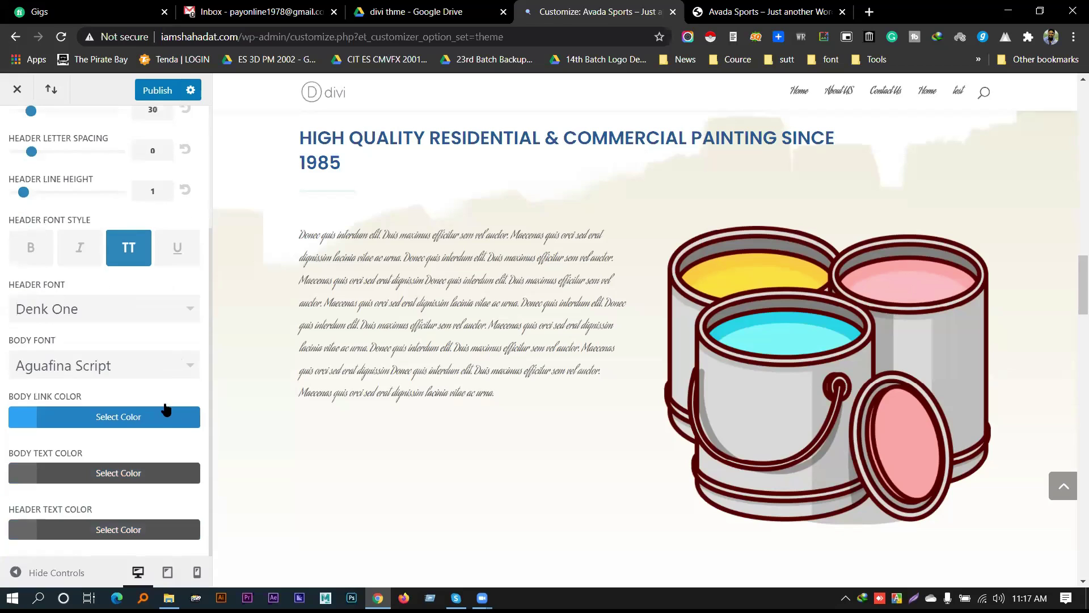
Set the body font to Aladin after trying Akronim and Aguafina Script
{"action": "left_click", "coordinate": [171, 371]}
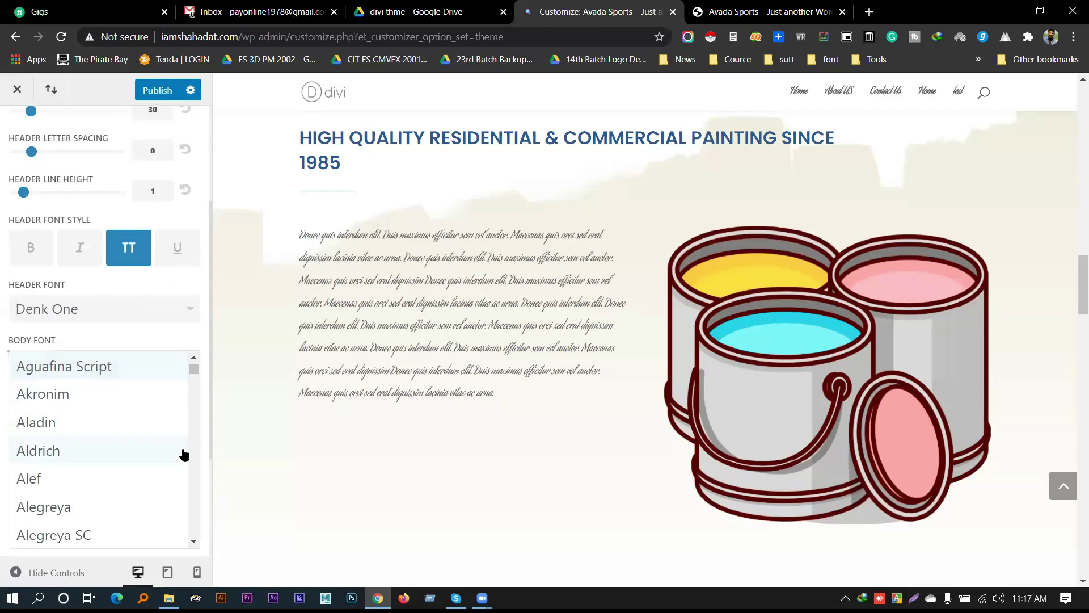
{"action": "left_click", "coordinate": [136, 367]}
{"action": "left_click", "coordinate": [136, 369]}
{"action": "left_click", "coordinate": [104, 402]}
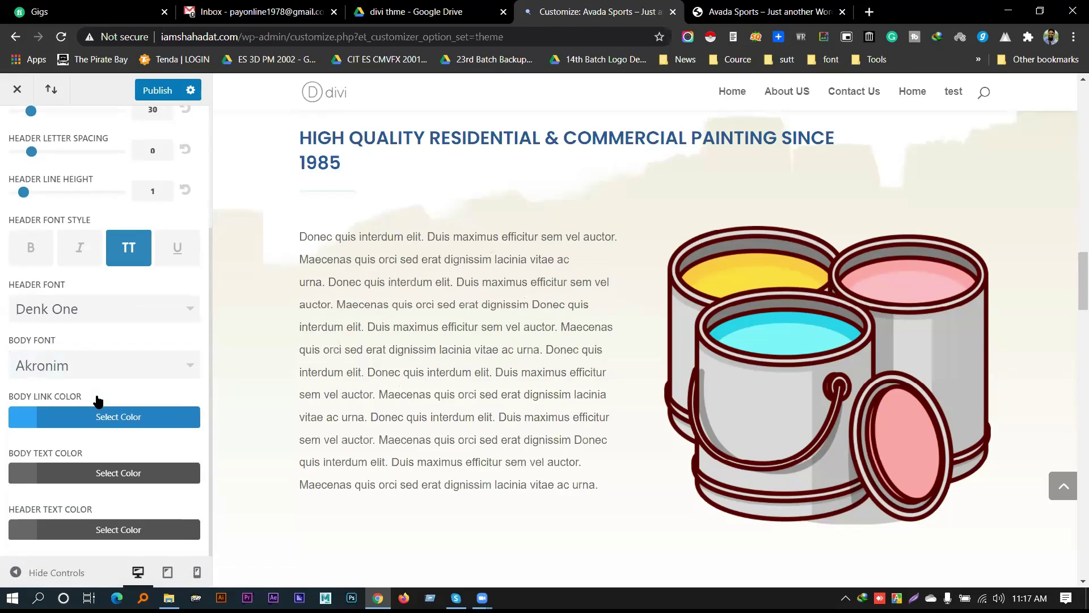
{"action": "left_click", "coordinate": [106, 367]}
{"action": "left_click", "coordinate": [91, 368]}
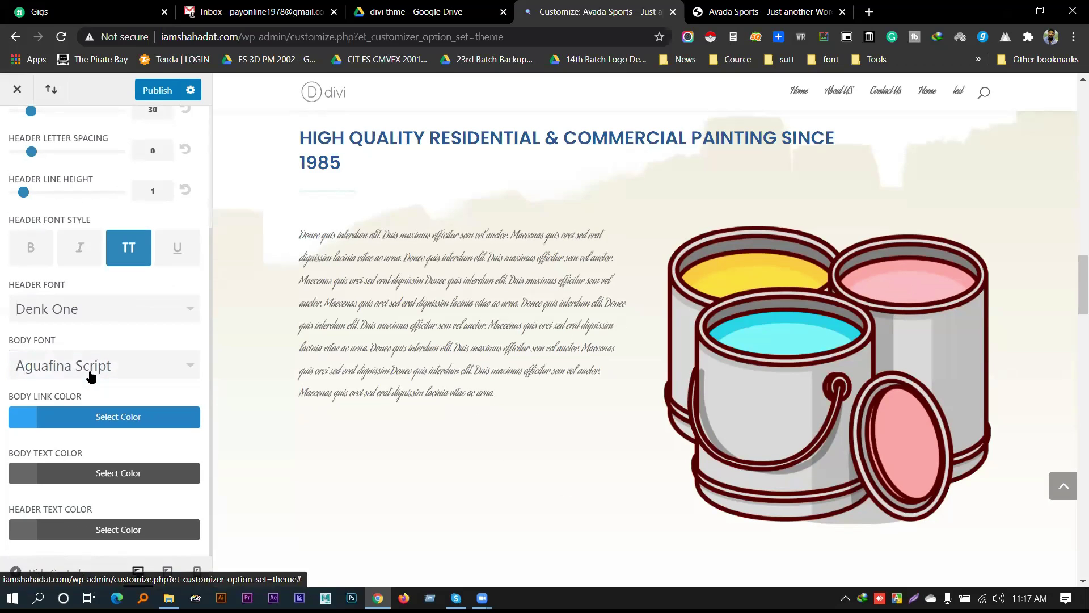
{"action": "left_click", "coordinate": [93, 361]}
{"action": "left_click", "coordinate": [73, 426]}
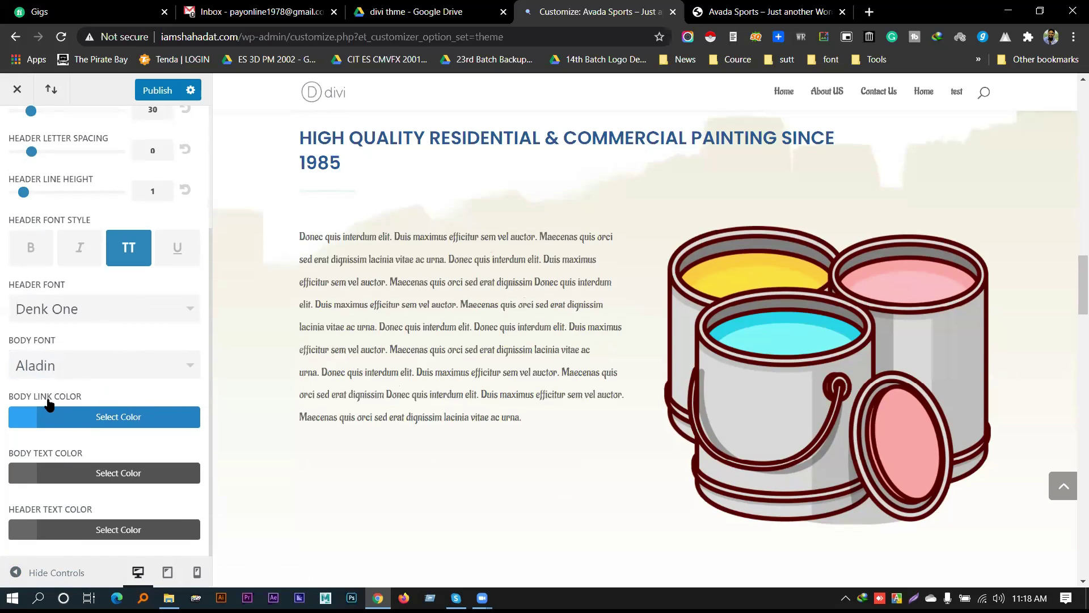
{"action": "scroll", "coordinate": [518, 301], "scroll_direction": "up", "scroll_amount": 15}
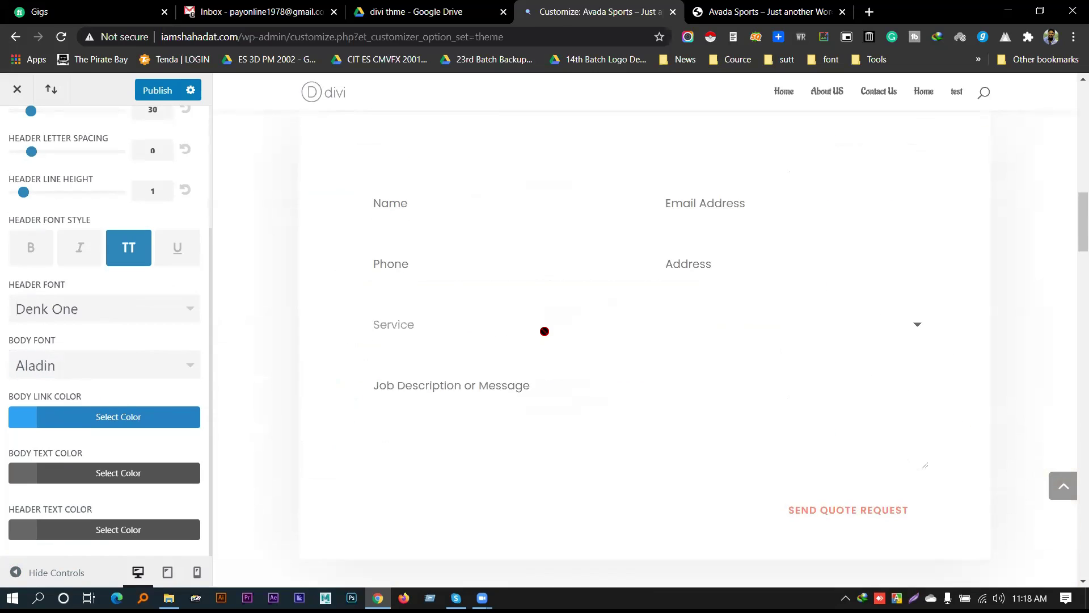
{"action": "scroll", "coordinate": [454, 301], "scroll_direction": "down", "scroll_amount": 4}
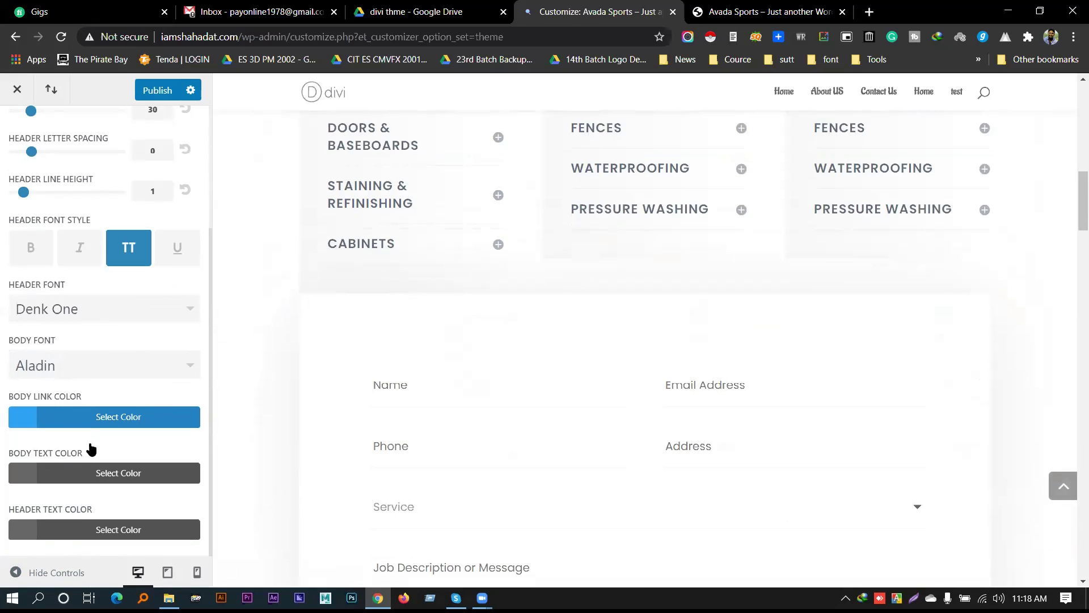
{"action": "scroll", "coordinate": [494, 293], "scroll_direction": "up", "scroll_amount": 3}
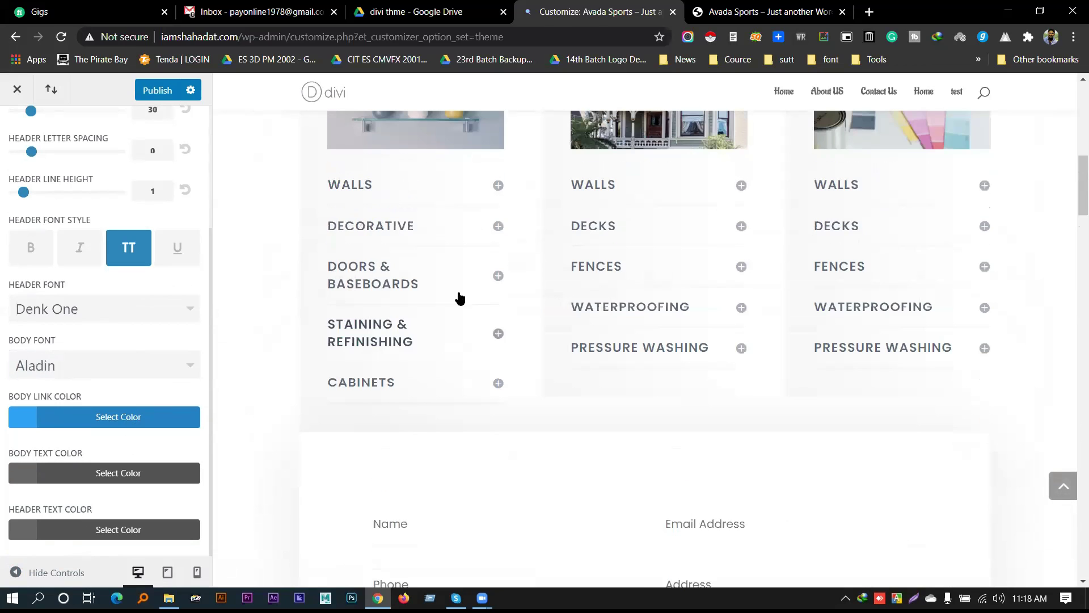
Make the body text colour black
{"action": "left_click", "coordinate": [109, 471]}
{"action": "scroll", "coordinate": [166, 445], "scroll_direction": "down", "scroll_amount": 1}
{"action": "scroll", "coordinate": [165, 446], "scroll_direction": "down", "scroll_amount": 2}
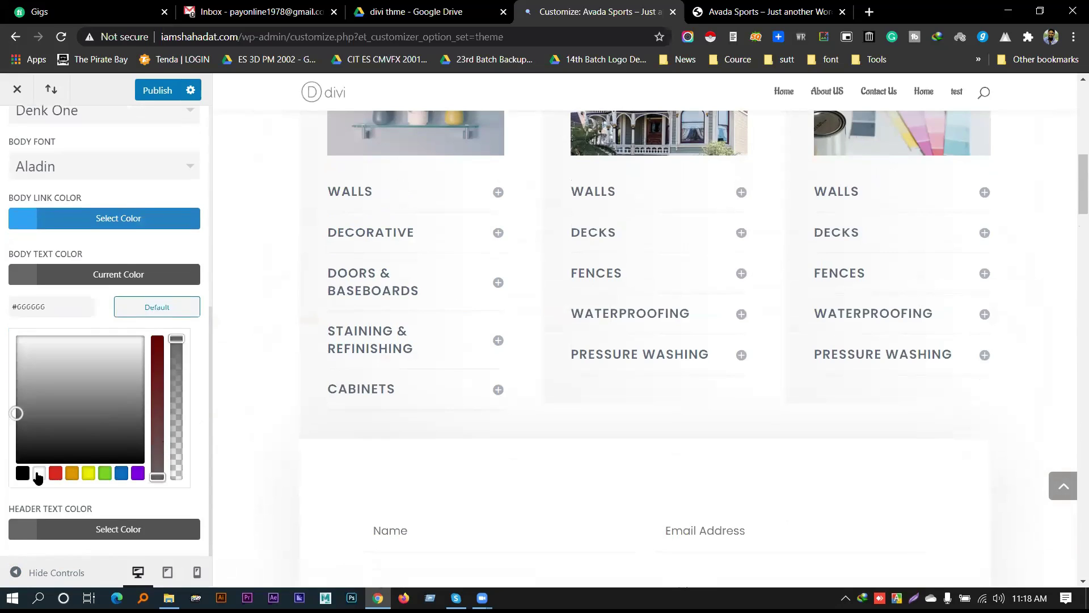
{"action": "left_click", "coordinate": [22, 474]}
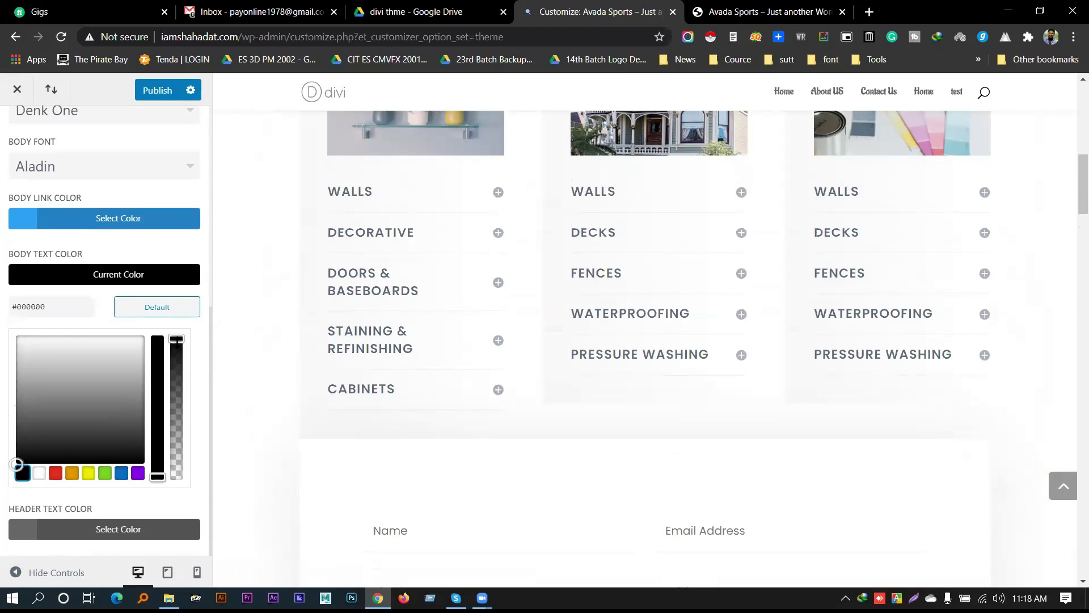
{"action": "left_click", "coordinate": [100, 282]}
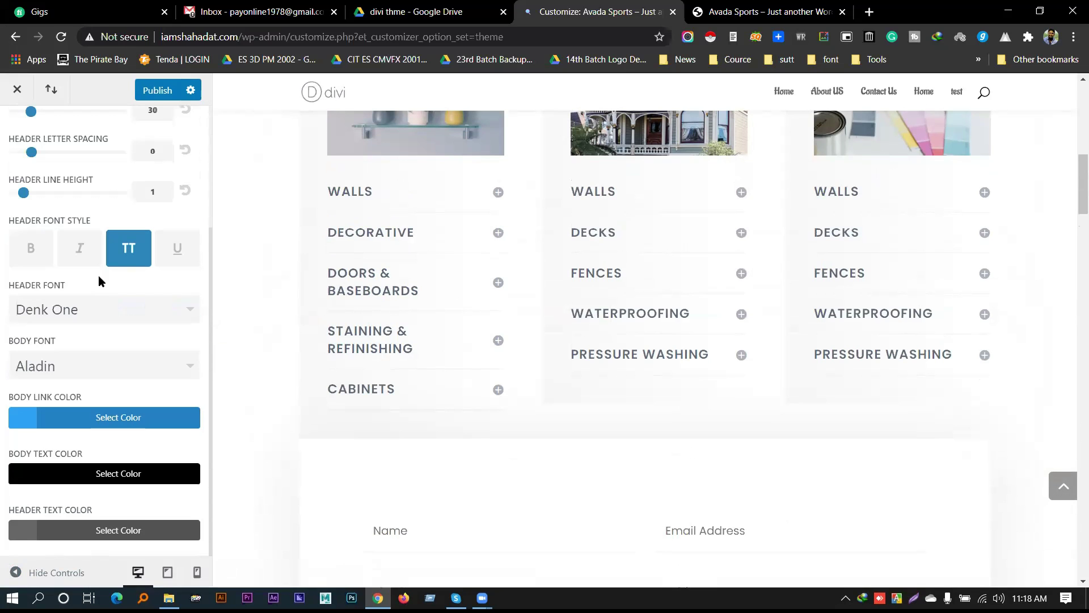
{"action": "scroll", "coordinate": [421, 299], "scroll_direction": "up", "scroll_amount": 4}
{"action": "scroll", "coordinate": [437, 302], "scroll_direction": "down", "scroll_amount": 15}
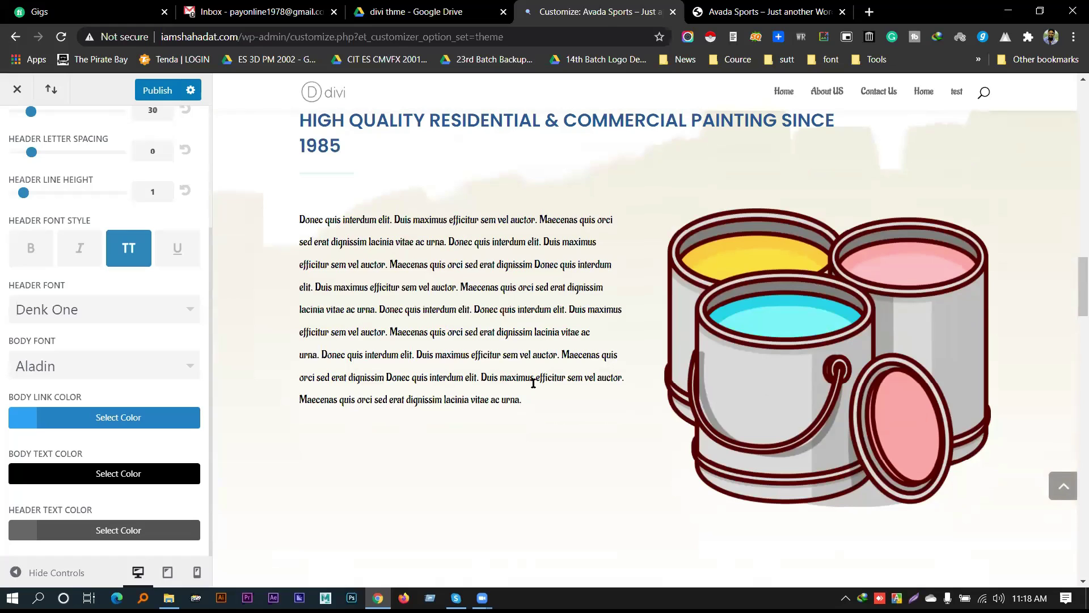
Open the header text colour picker and look over the Typography colour settings
{"action": "left_click", "coordinate": [90, 527]}
{"action": "scroll", "coordinate": [110, 429], "scroll_direction": "down", "scroll_amount": 4}
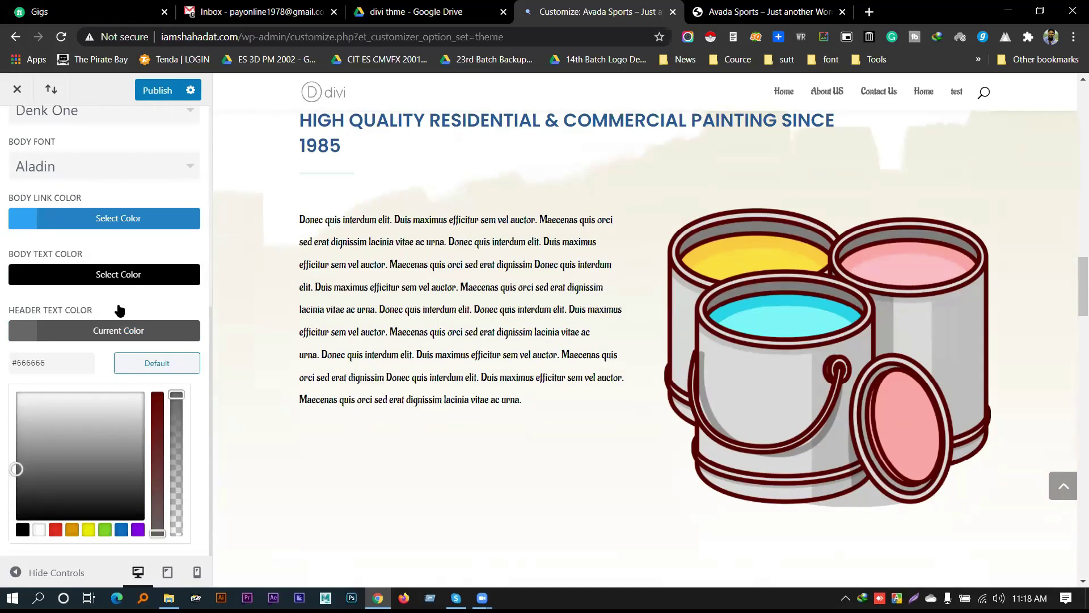
{"action": "scroll", "coordinate": [102, 324], "scroll_direction": "up", "scroll_amount": 4}
{"action": "scroll", "coordinate": [108, 434], "scroll_direction": "down", "scroll_amount": 4}
{"action": "scroll", "coordinate": [111, 340], "scroll_direction": "up", "scroll_amount": 5}
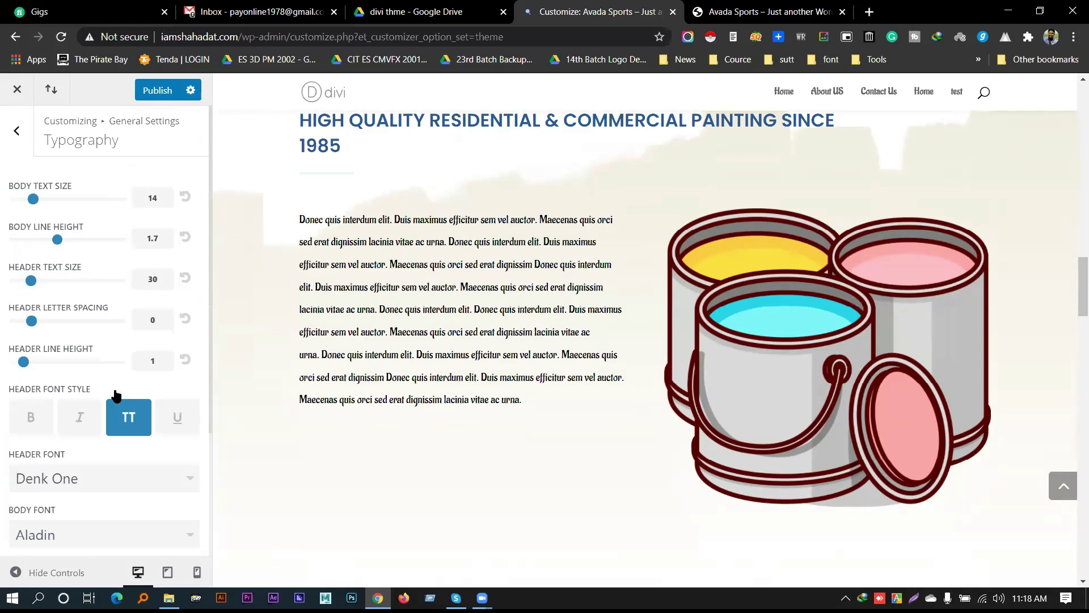
{"action": "scroll", "coordinate": [587, 335], "scroll_direction": "up", "scroll_amount": 15}
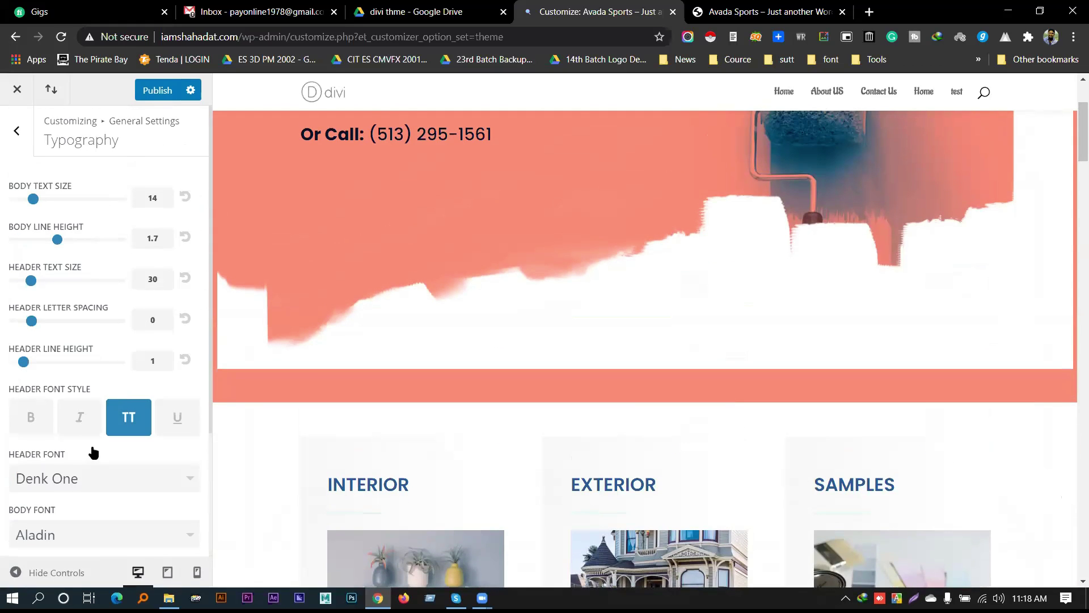
{"action": "scroll", "coordinate": [92, 453], "scroll_direction": "down", "scroll_amount": 3}
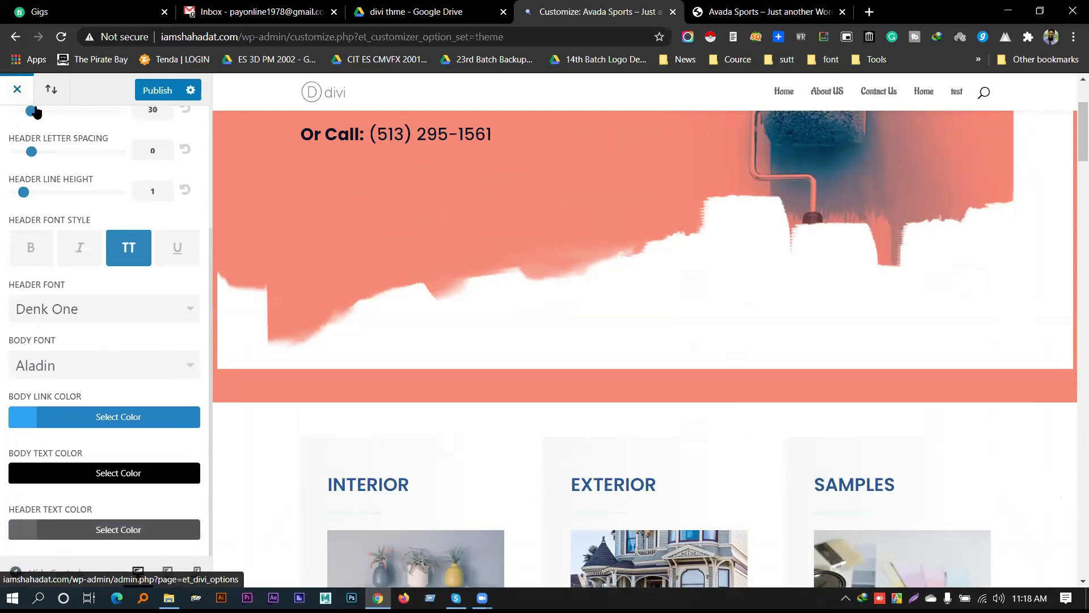
{"action": "scroll", "coordinate": [96, 195], "scroll_direction": "up", "scroll_amount": 3}
Set the site background colour to red in the Background settings
{"action": "left_click", "coordinate": [7, 130]}
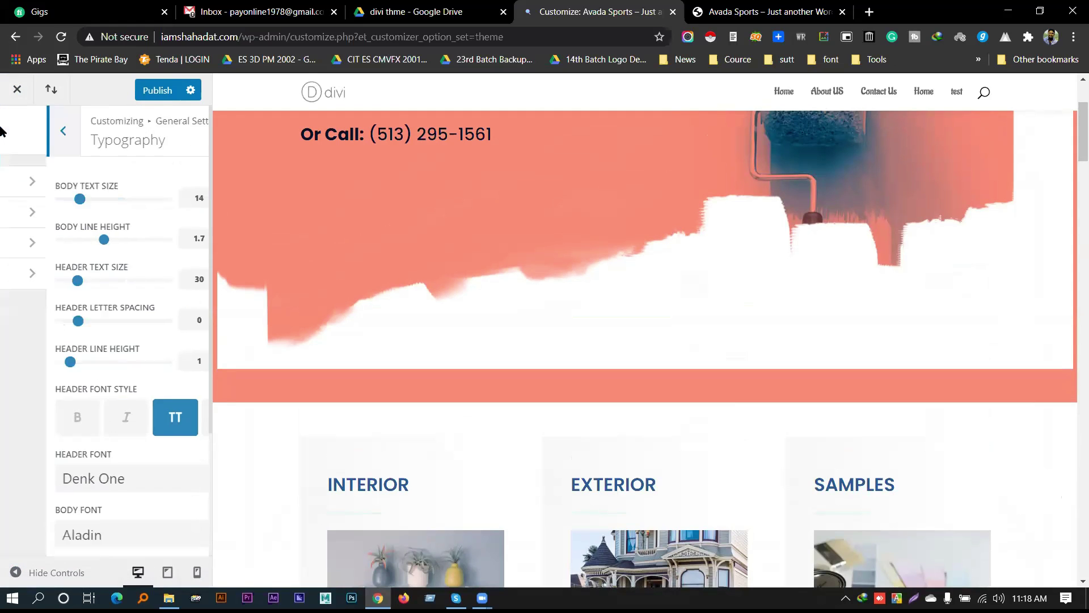
{"action": "left_click", "coordinate": [76, 276]}
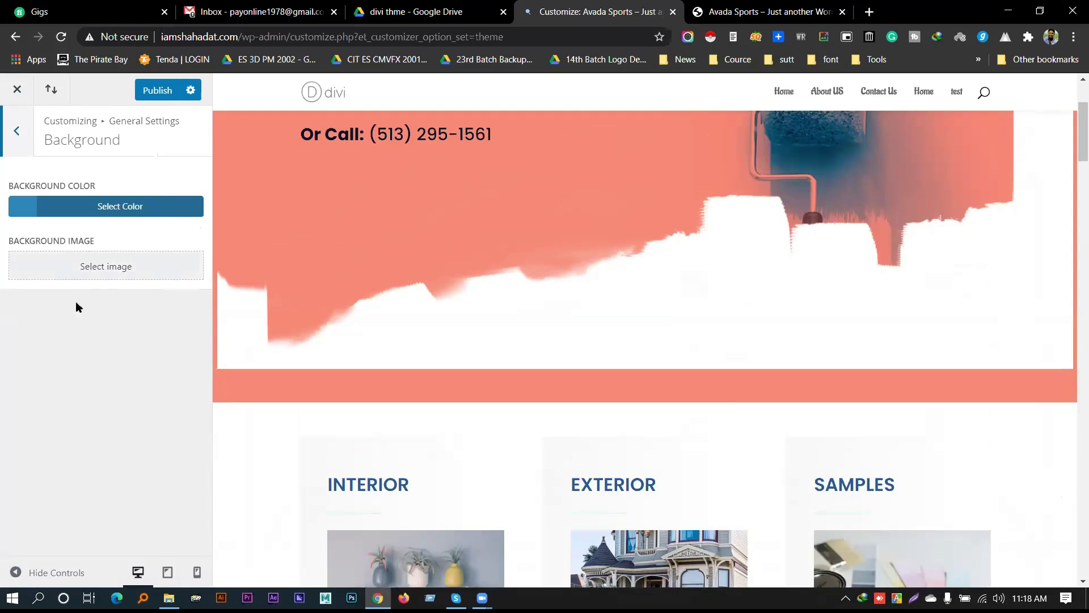
{"action": "scroll", "coordinate": [383, 375], "scroll_direction": "down", "scroll_amount": 15}
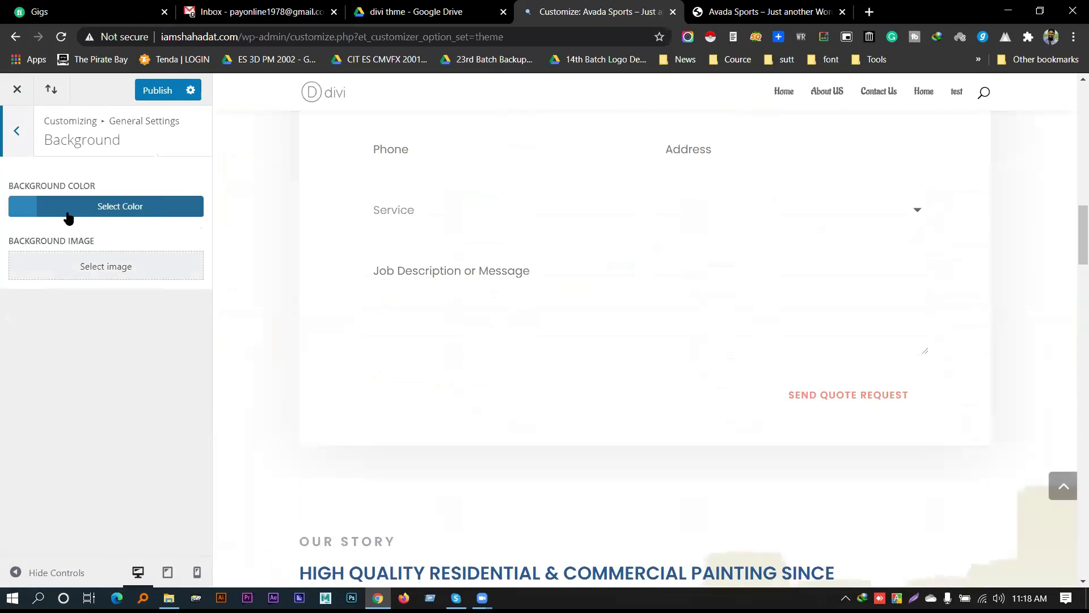
{"action": "left_click", "coordinate": [84, 211]}
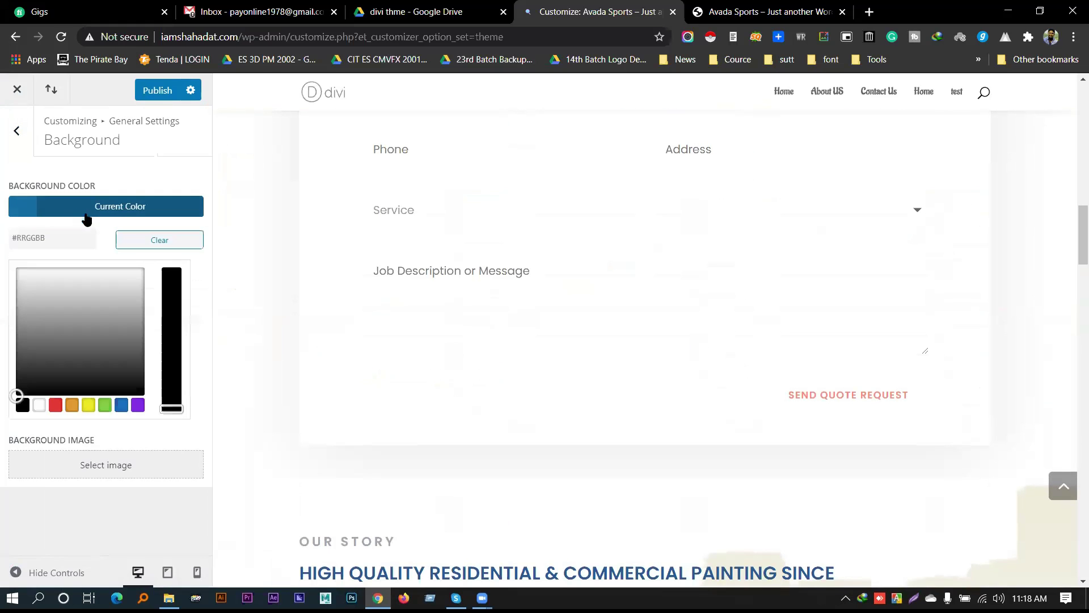
{"action": "left_click", "coordinate": [55, 406]}
{"action": "scroll", "coordinate": [287, 396], "scroll_direction": "up", "scroll_amount": 15}
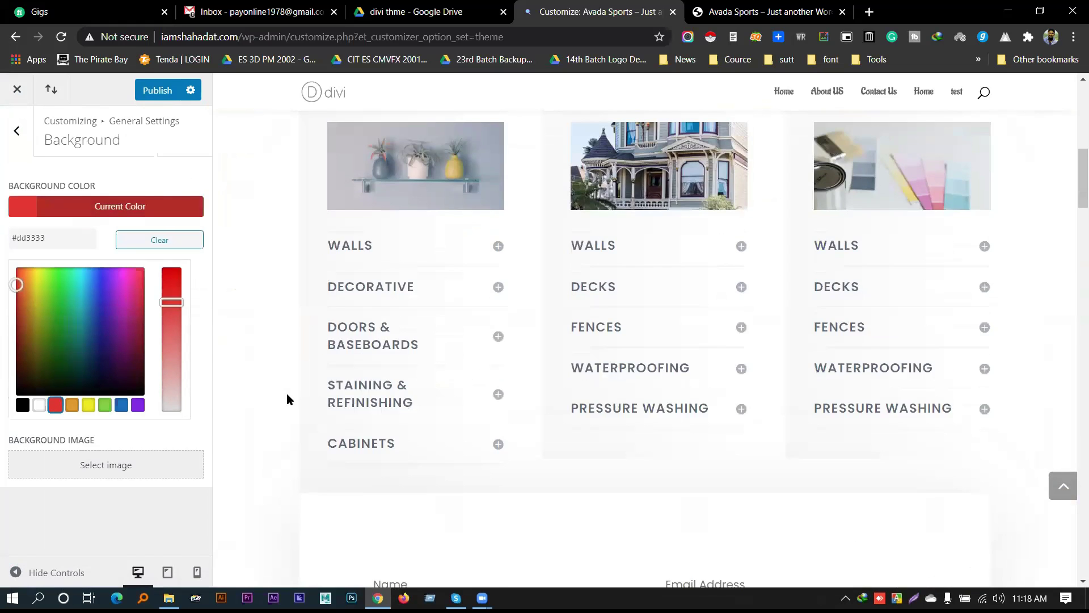
{"action": "scroll", "coordinate": [340, 326], "scroll_direction": "down", "scroll_amount": 2}
{"action": "scroll", "coordinate": [356, 307], "scroll_direction": "up", "scroll_amount": 2}
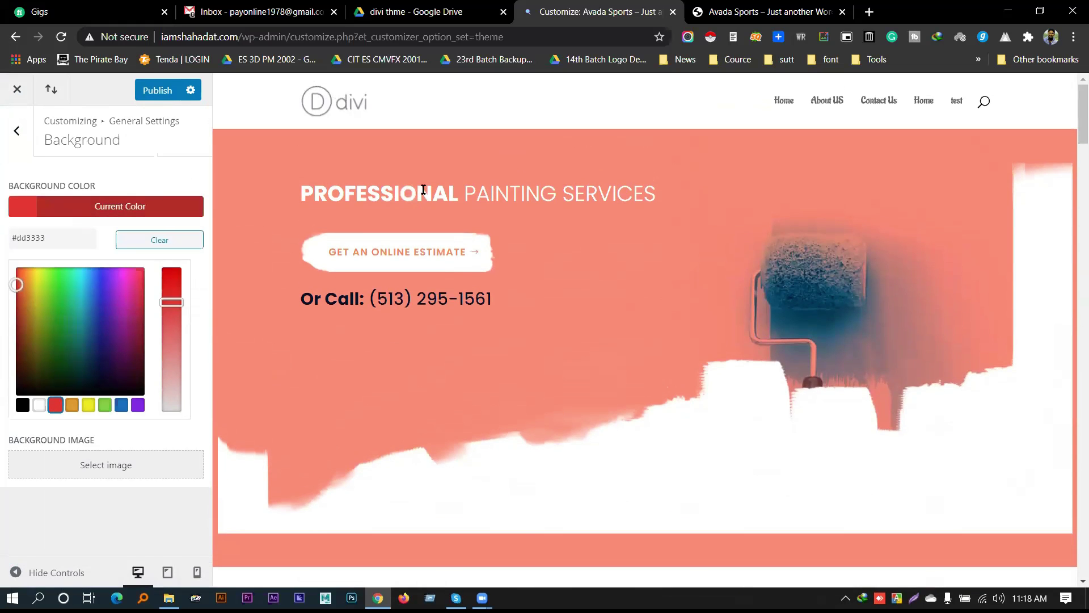
{"action": "scroll", "coordinate": [496, 130], "scroll_direction": "up", "scroll_amount": 1}
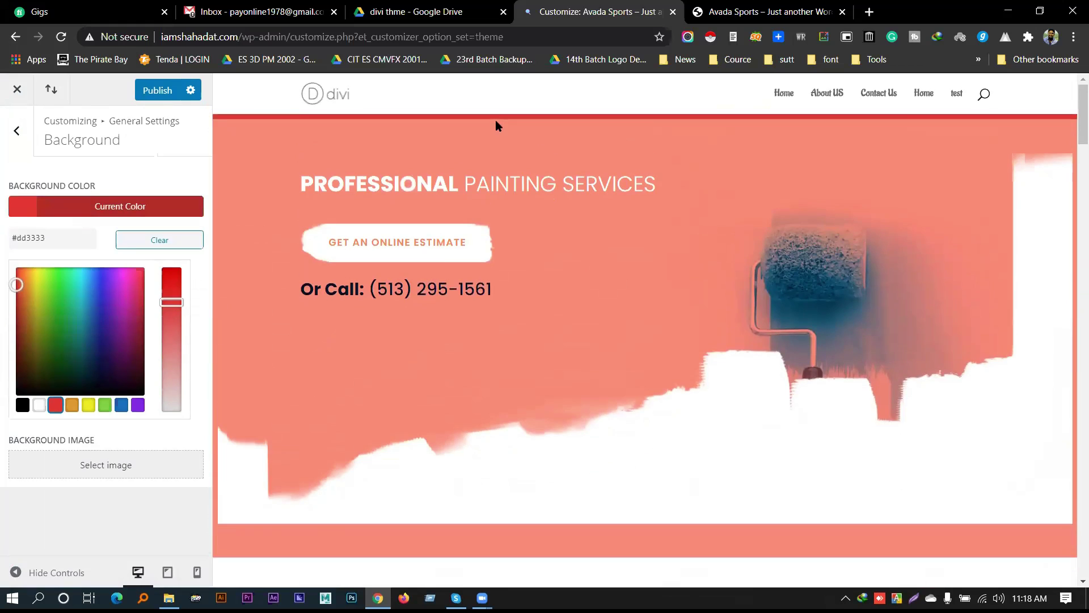
{"action": "scroll", "coordinate": [526, 137], "scroll_direction": "down", "scroll_amount": 3}
{"action": "scroll", "coordinate": [238, 203], "scroll_direction": "up", "scroll_amount": 3}
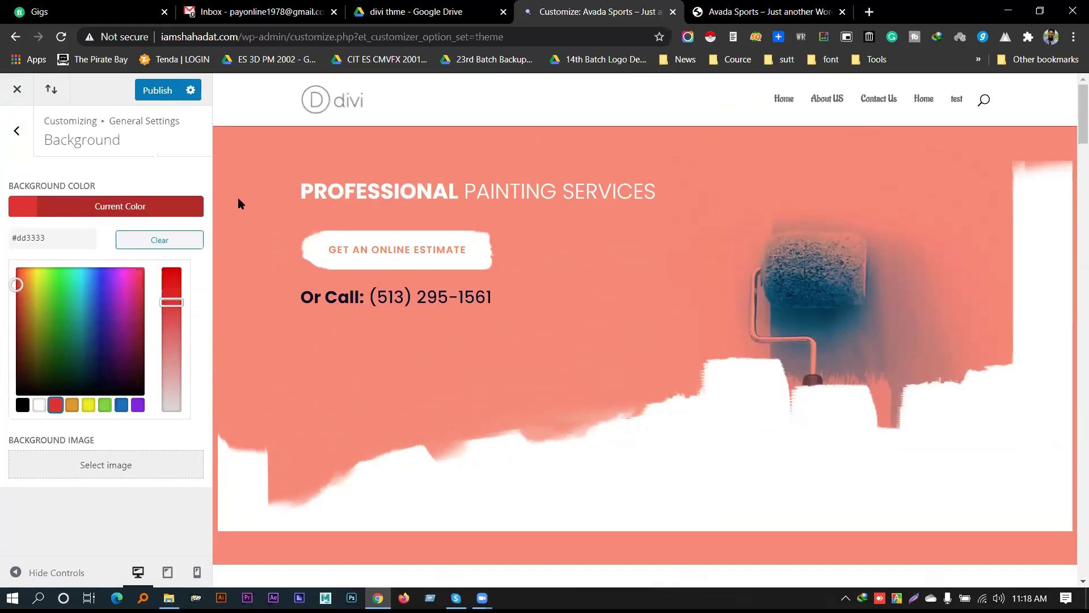
Enable the boxed layout in Layout Settings
{"action": "left_click", "coordinate": [16, 131]}
{"action": "left_click", "coordinate": [88, 184]}
{"action": "left_click", "coordinate": [17, 132]}
{"action": "left_click", "coordinate": [23, 214]}
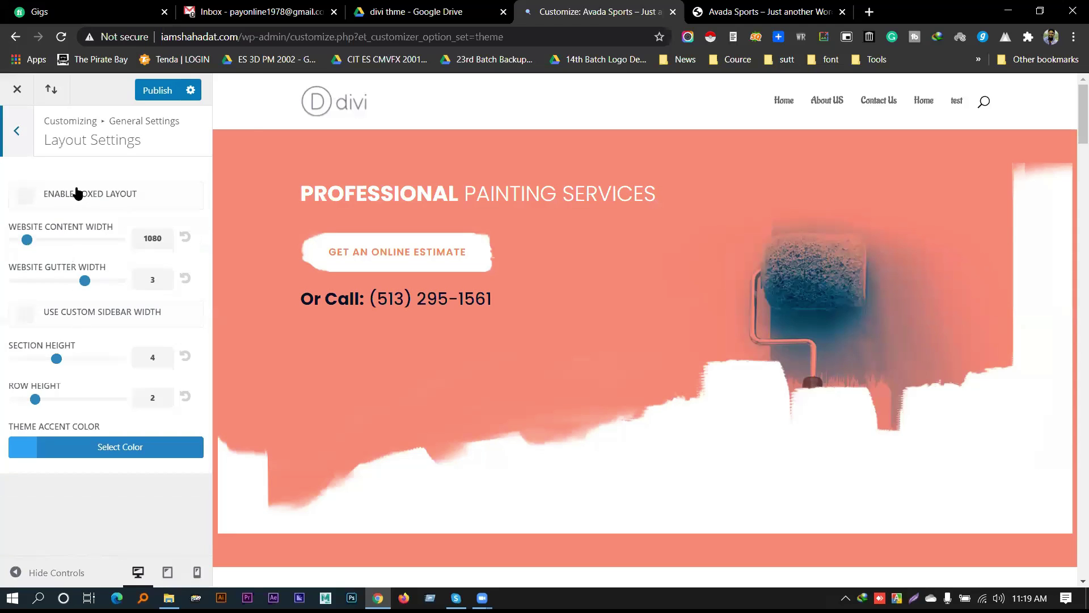
{"action": "left_click", "coordinate": [75, 193]}
{"action": "scroll", "coordinate": [287, 315], "scroll_direction": "down", "scroll_amount": 20}
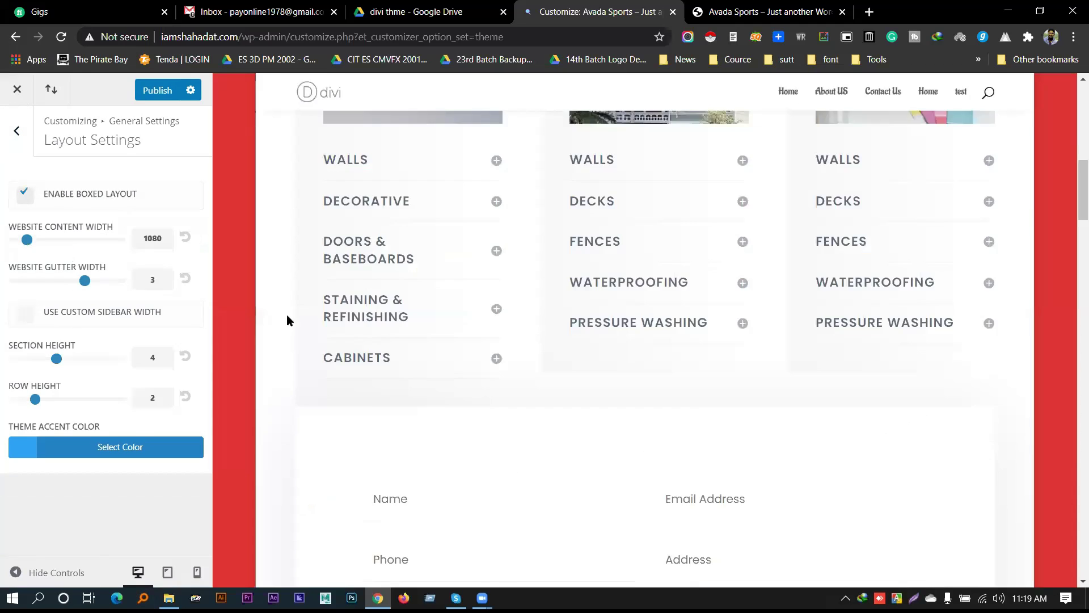
{"action": "scroll", "coordinate": [242, 310], "scroll_direction": "down", "scroll_amount": 8}
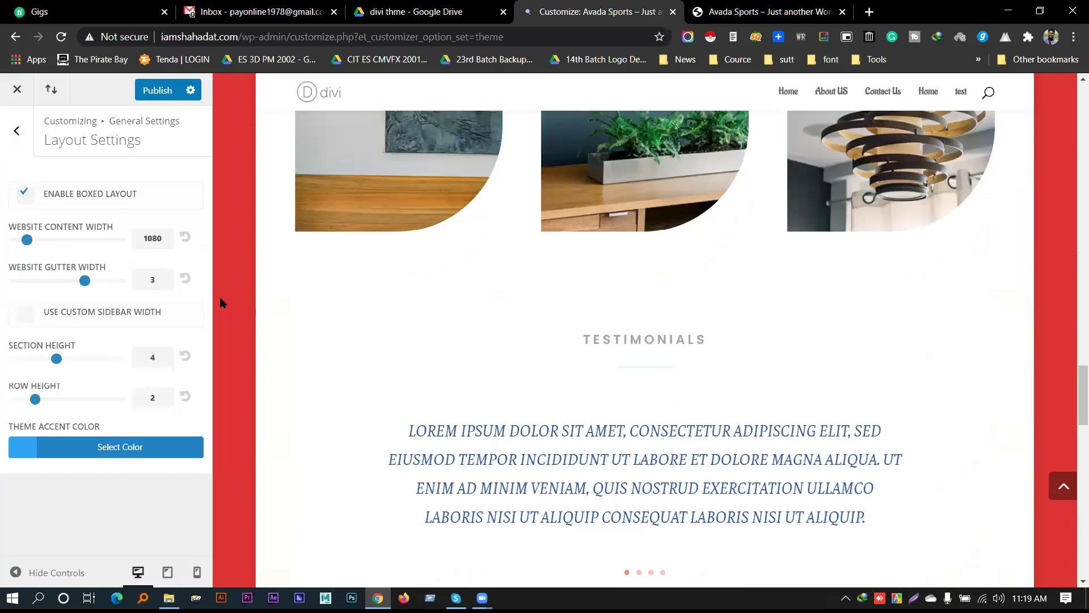
Change the site background colour to purple #8224e3 after trying blue
{"action": "left_click", "coordinate": [16, 130]}
{"action": "left_click", "coordinate": [100, 275]}
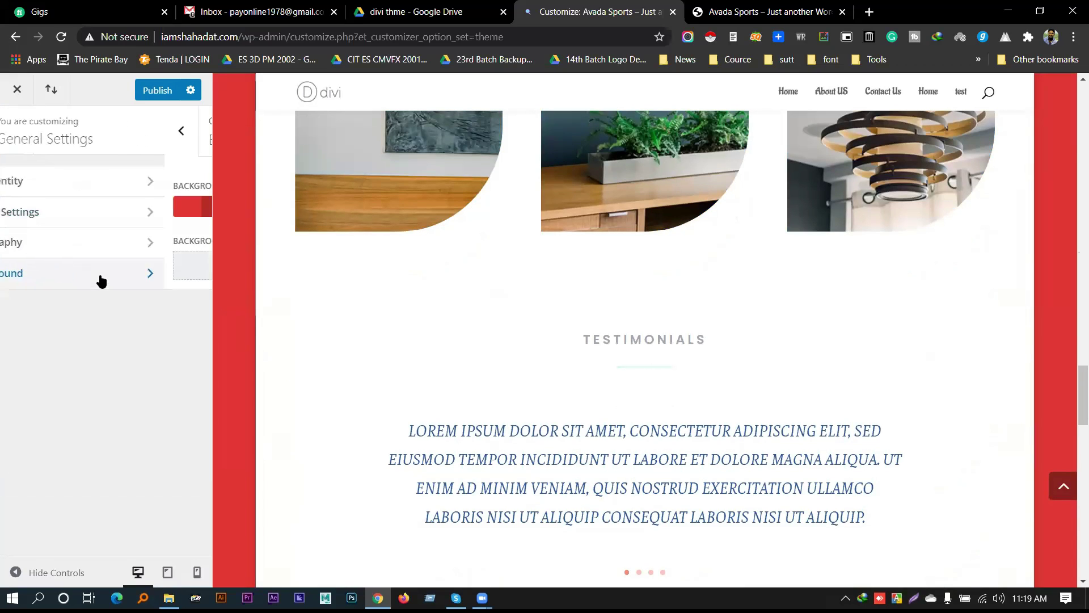
{"action": "left_click", "coordinate": [114, 206]}
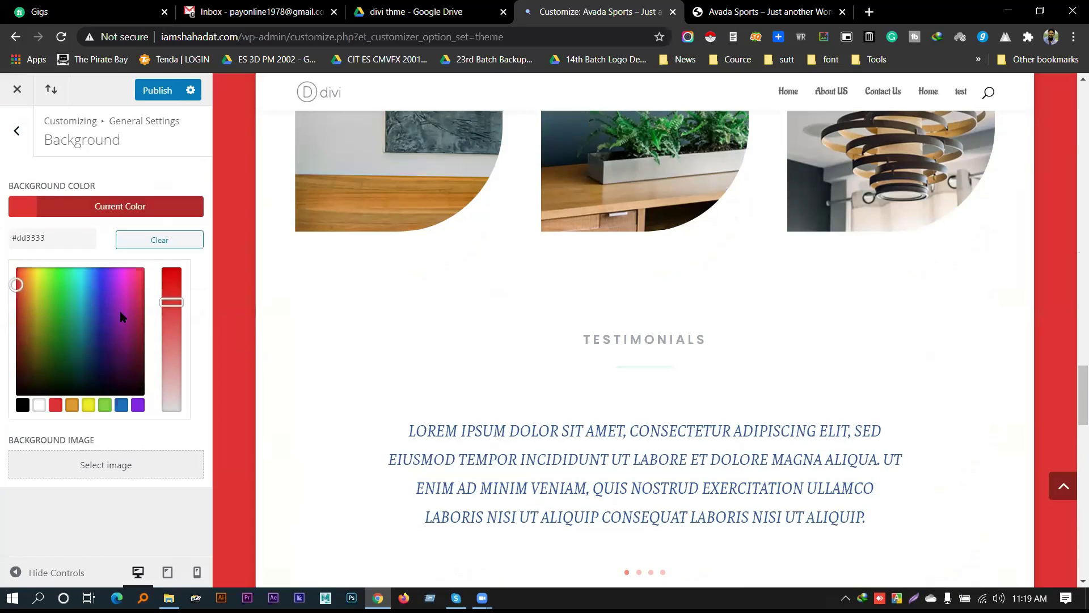
{"action": "left_click", "coordinate": [126, 404]}
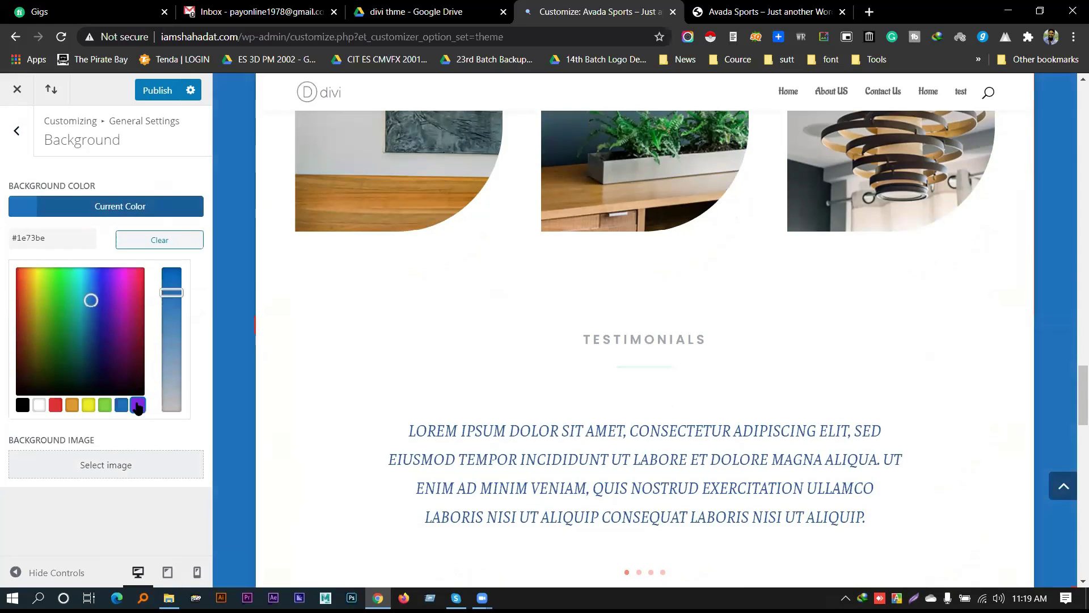
{"action": "left_click", "coordinate": [136, 405]}
{"action": "left_click", "coordinate": [17, 131]}
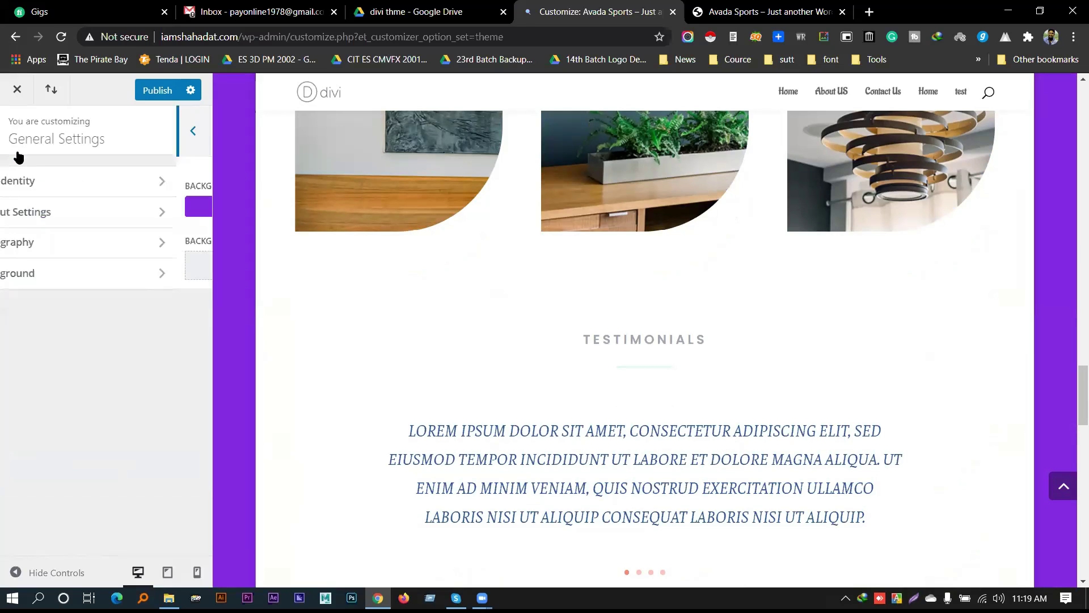
Enable vertical navigation under Header & Navigation > Header Format
{"action": "left_click", "coordinate": [17, 130]}
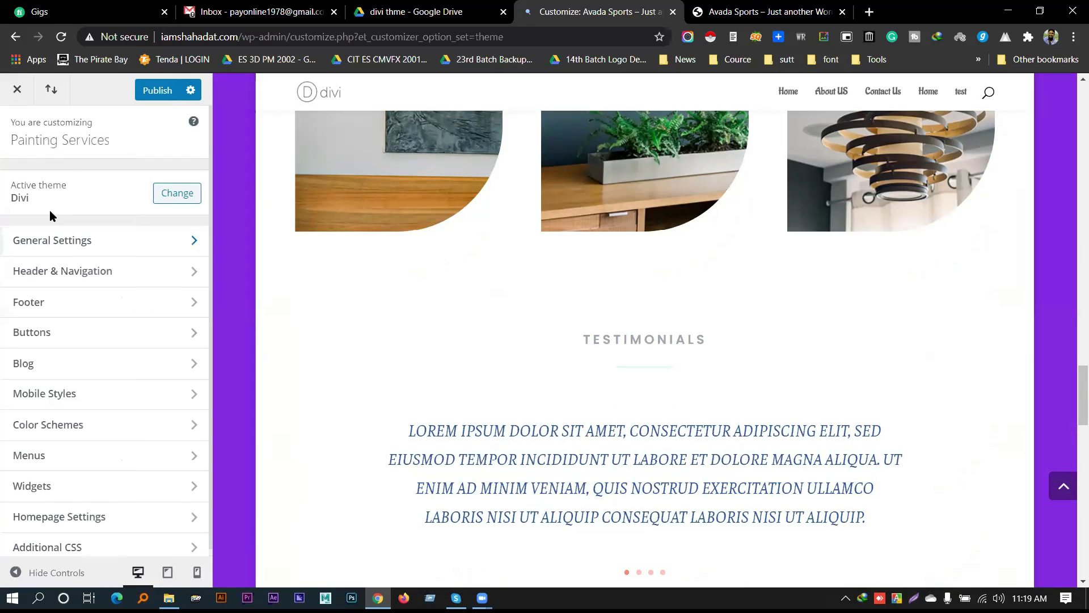
{"action": "left_click", "coordinate": [105, 277]}
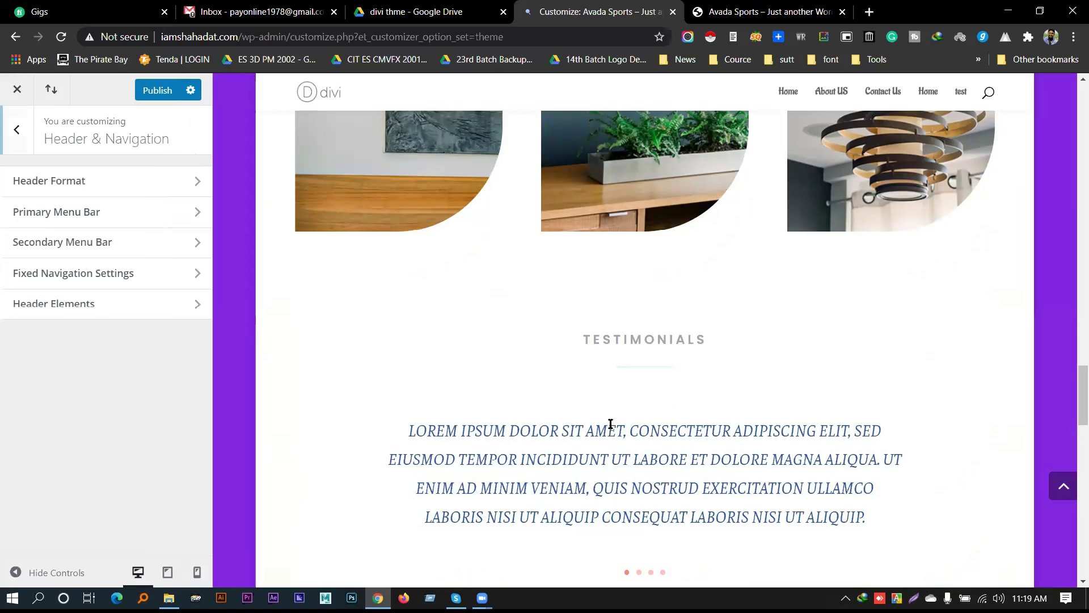
{"action": "scroll", "coordinate": [608, 420], "scroll_direction": "up", "scroll_amount": 15}
{"action": "scroll", "coordinate": [672, 357], "scroll_direction": "up", "scroll_amount": 2}
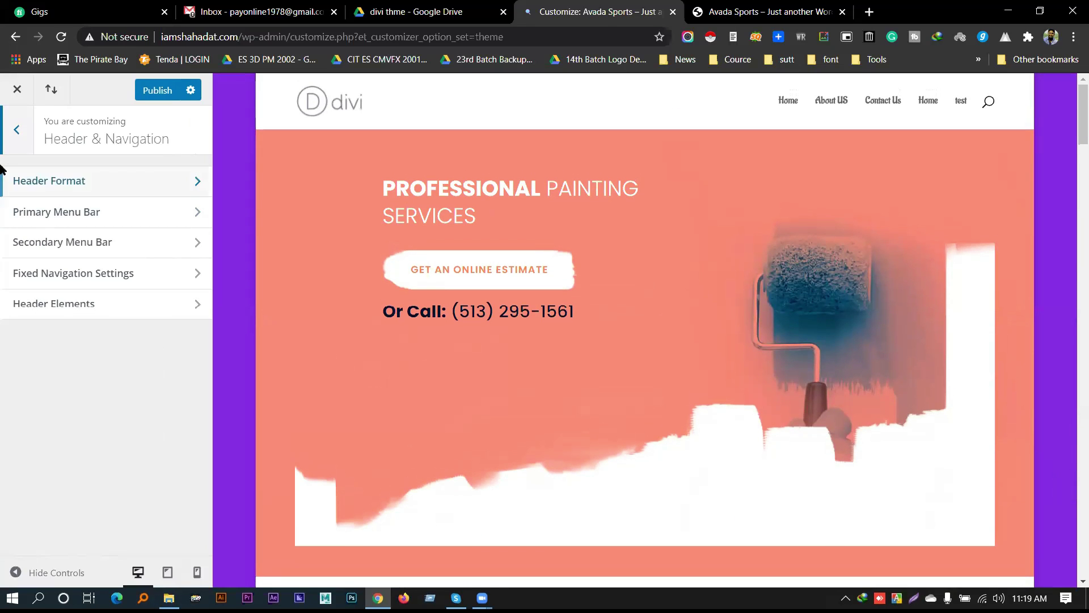
{"action": "left_click", "coordinate": [39, 179]}
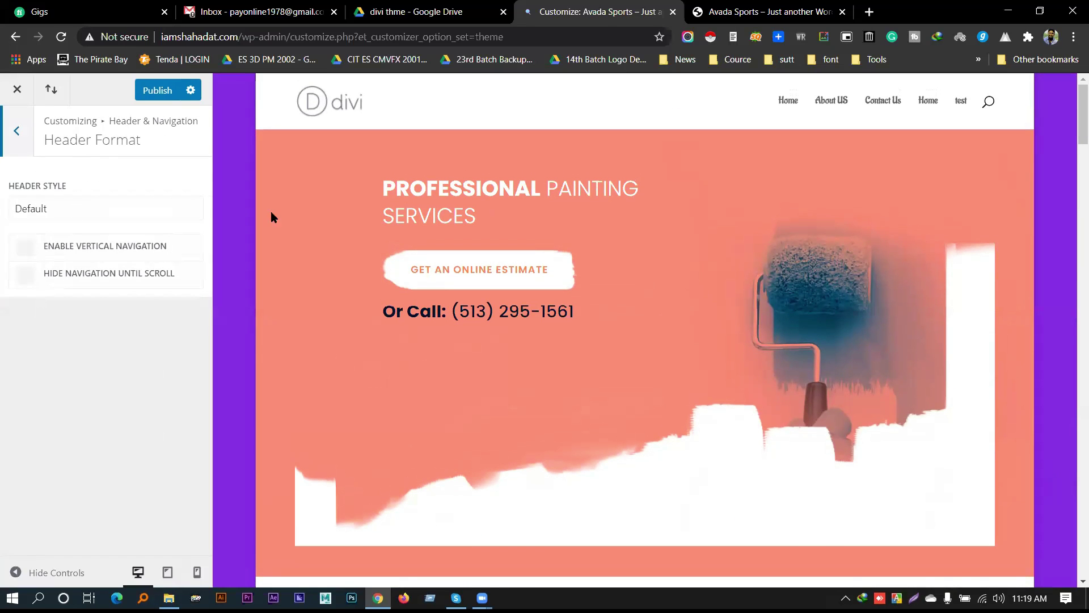
{"action": "left_click", "coordinate": [102, 253]}
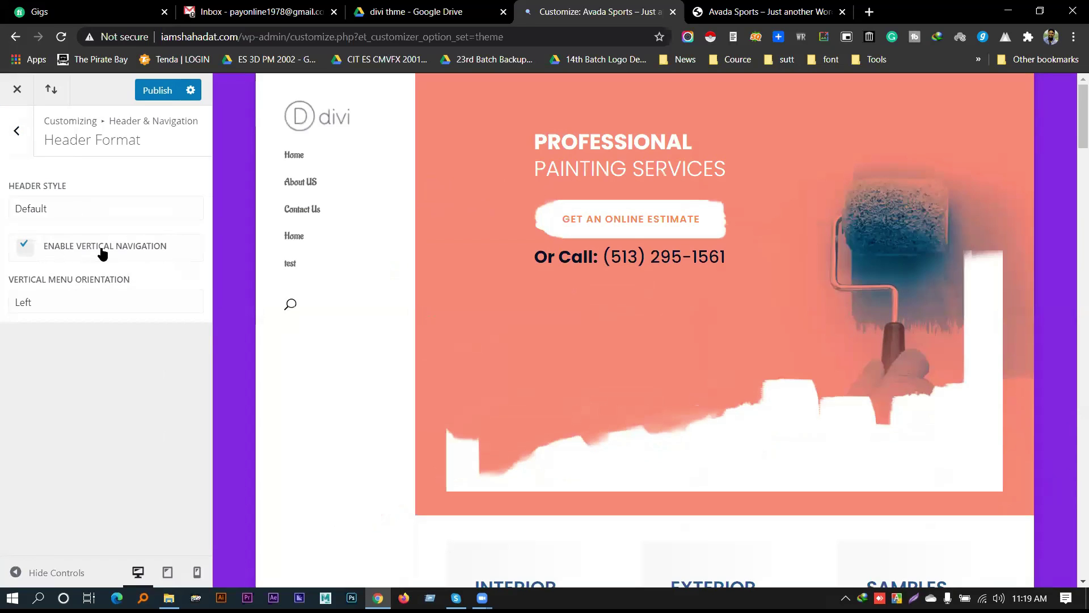
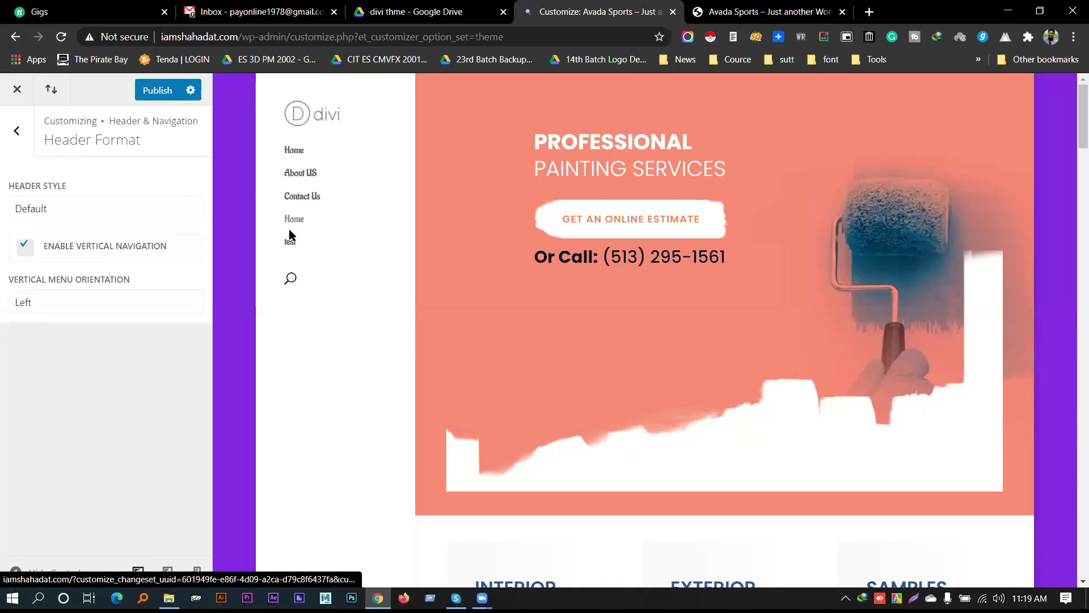
Set the vertical menu orientation to Right
{"action": "left_click", "coordinate": [100, 299]}
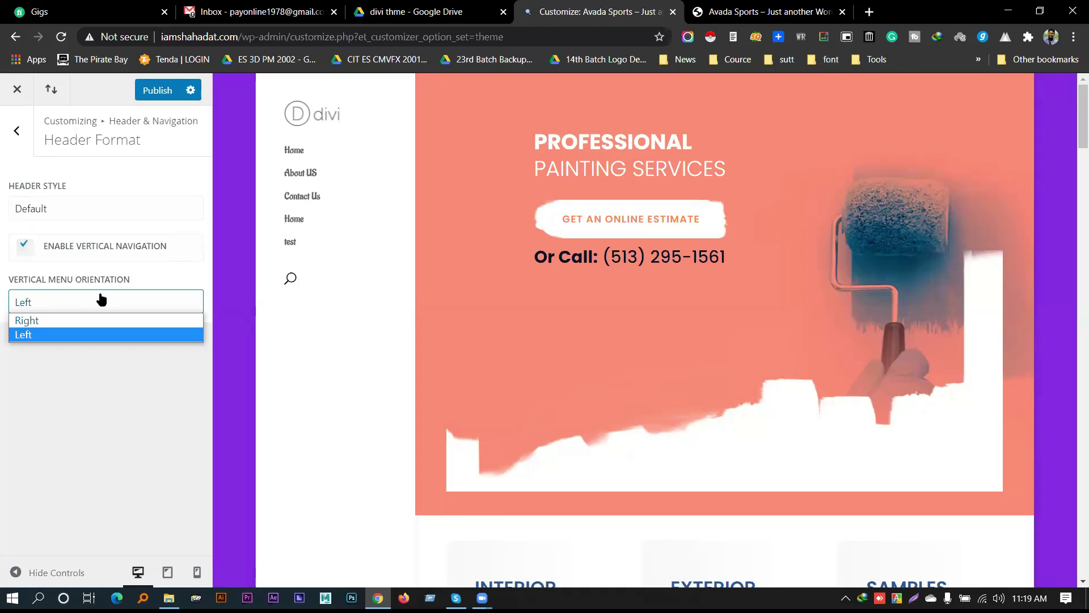
{"action": "left_click", "coordinate": [80, 319]}
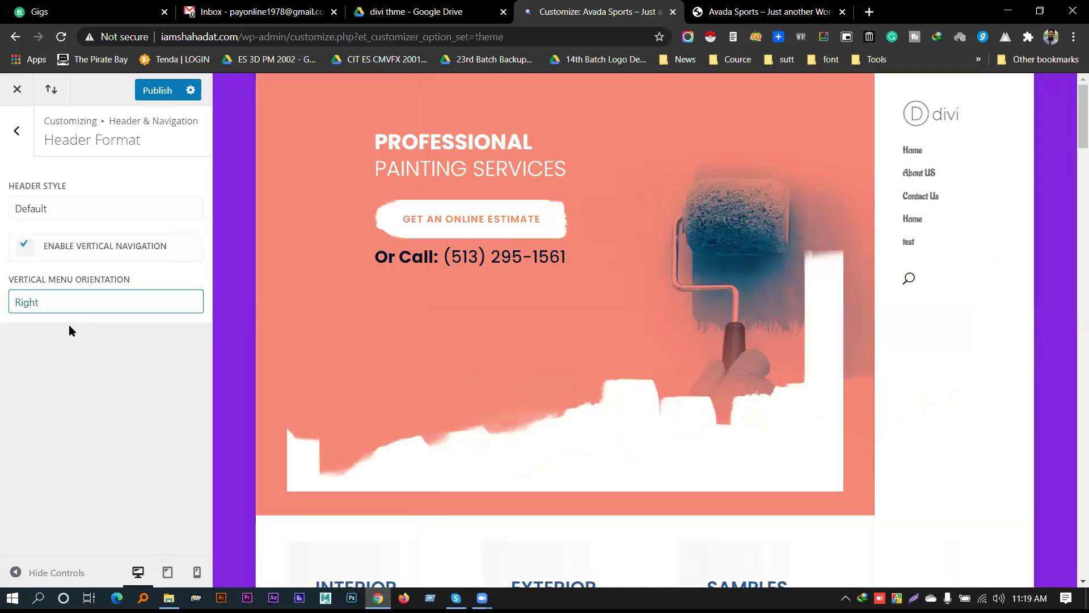
{"action": "left_click", "coordinate": [16, 131]}
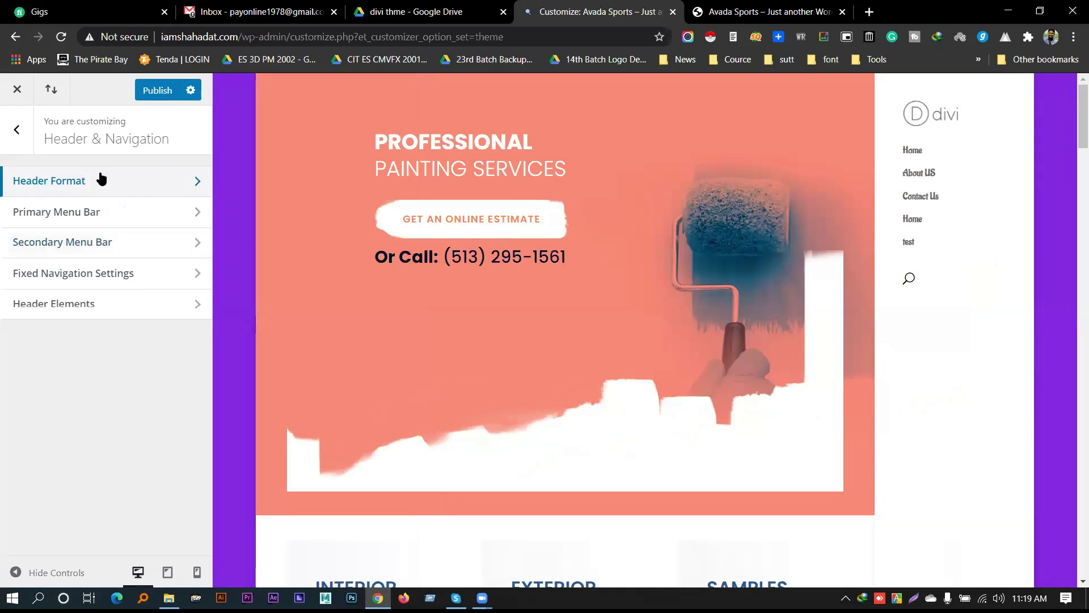
Disable vertical navigation so the site uses a horizontal top header
{"action": "left_click", "coordinate": [106, 183]}
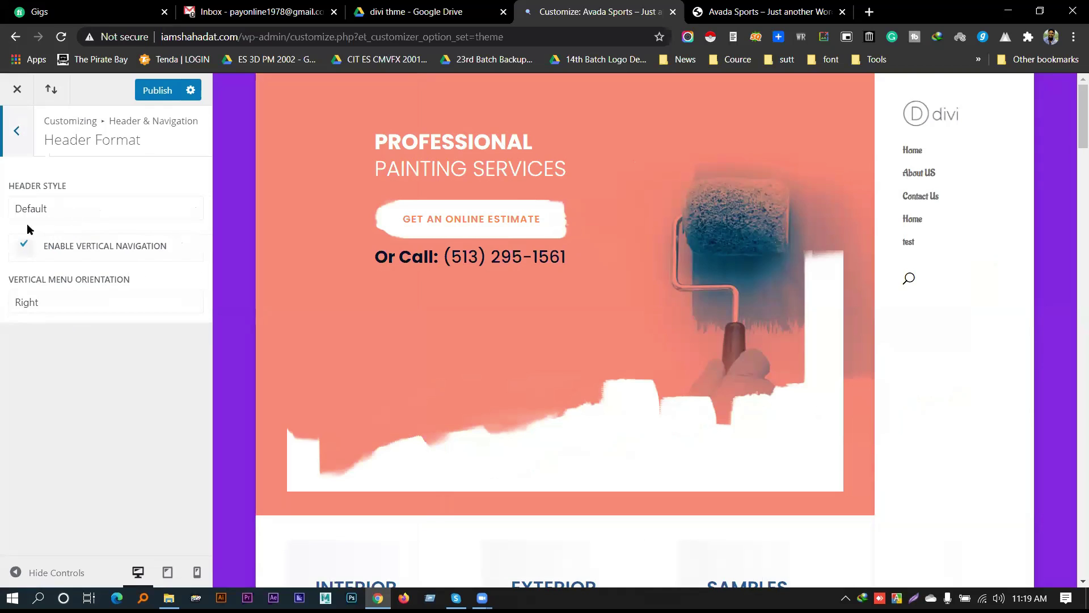
{"action": "left_click", "coordinate": [23, 246]}
{"action": "left_click", "coordinate": [16, 133]}
{"action": "left_click", "coordinate": [55, 212]}
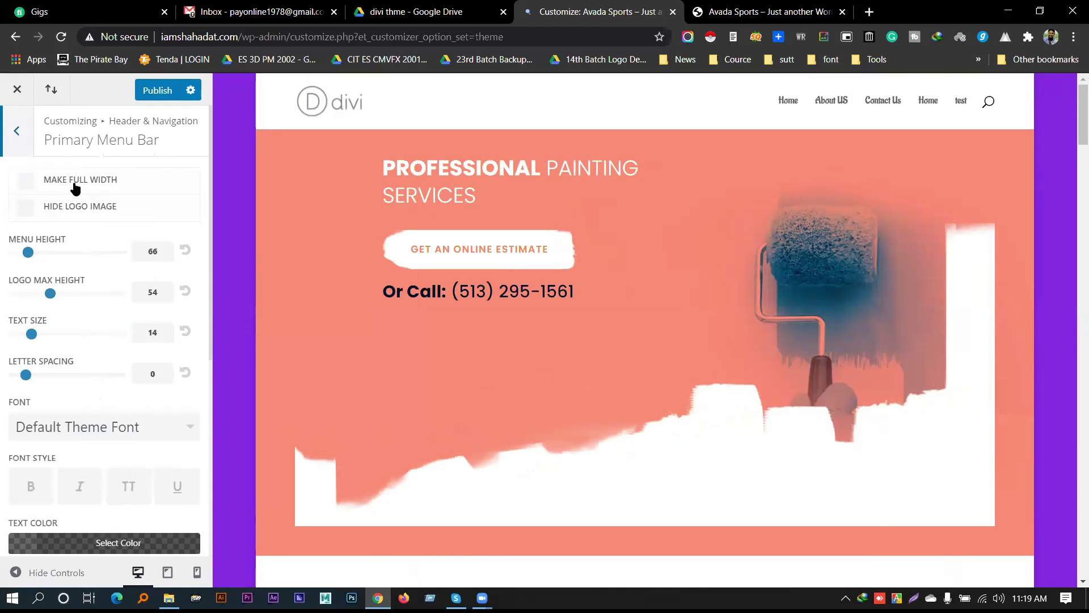
Enable Make Full Width for the primary menu bar
{"action": "left_click", "coordinate": [75, 185]}
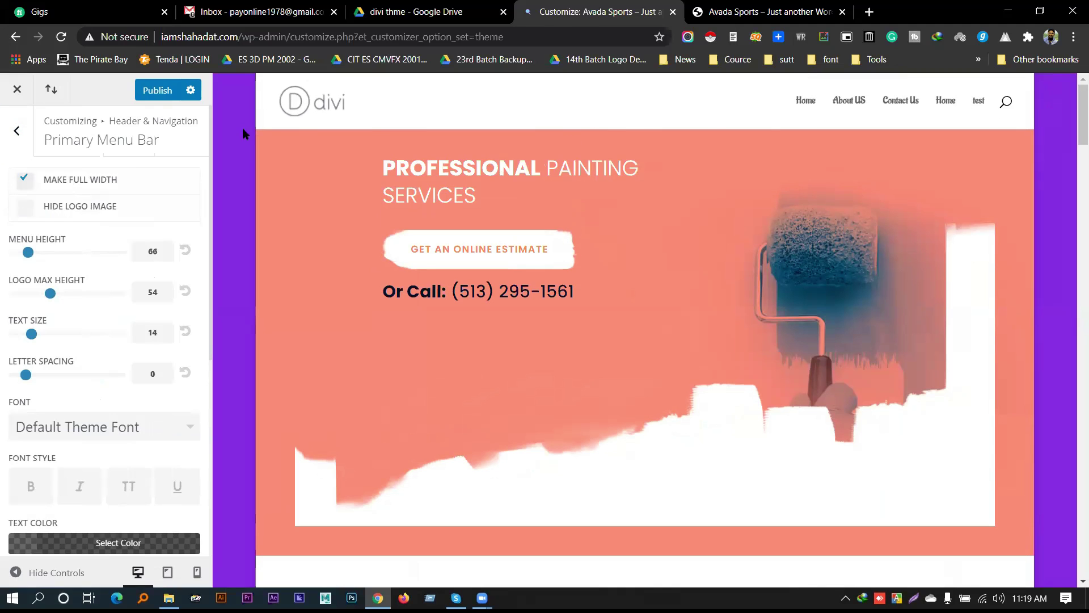
{"action": "left_click", "coordinate": [54, 185]}
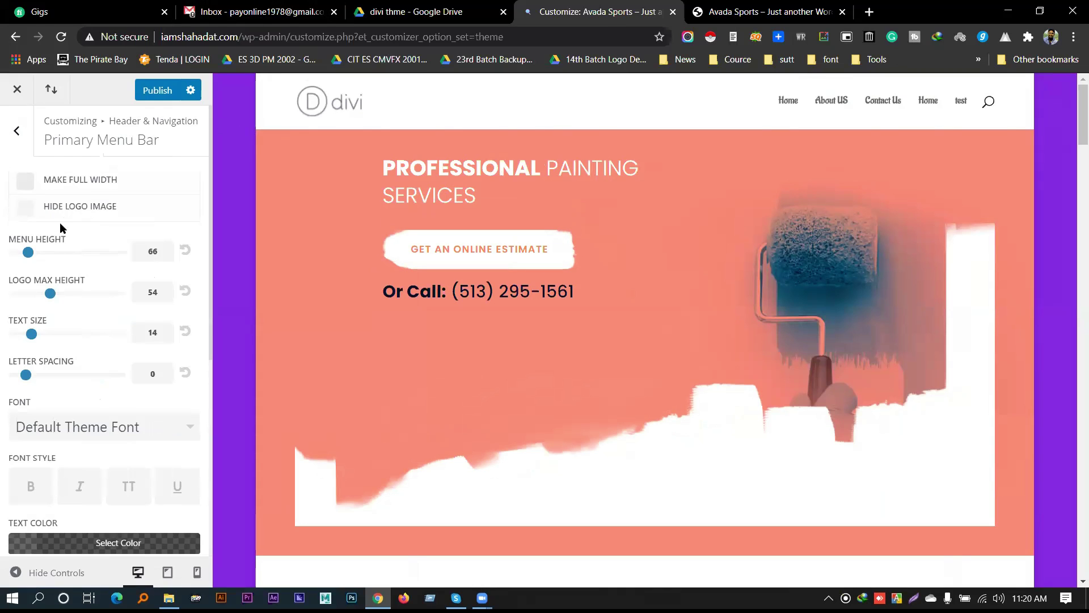
{"action": "left_click", "coordinate": [66, 188]}
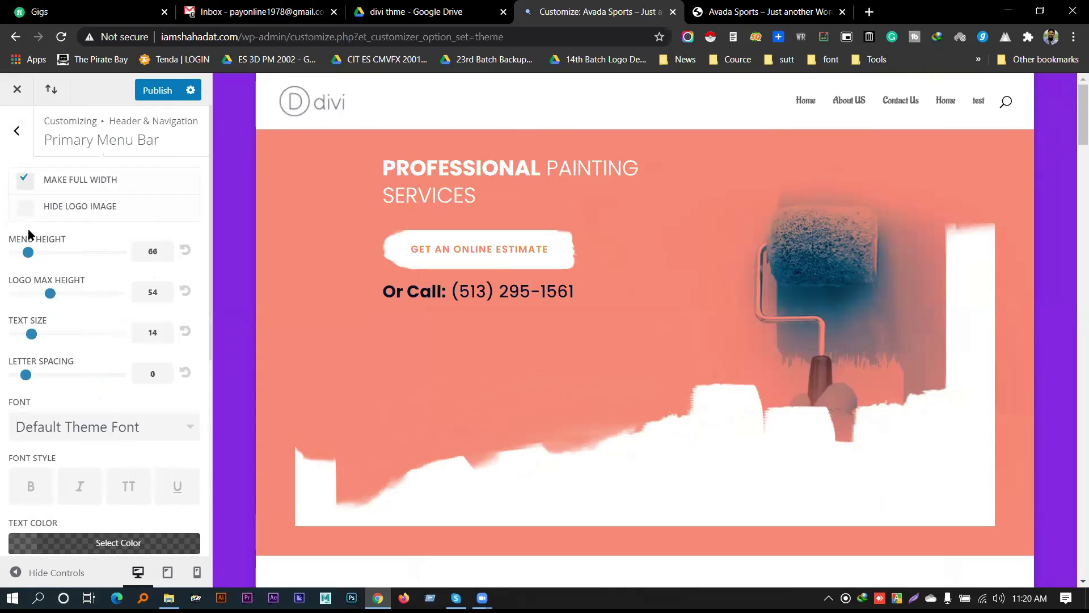
Test Hide Logo Image in the preview, then uncheck it so the Divi logo shows again
{"action": "left_click", "coordinate": [76, 209]}
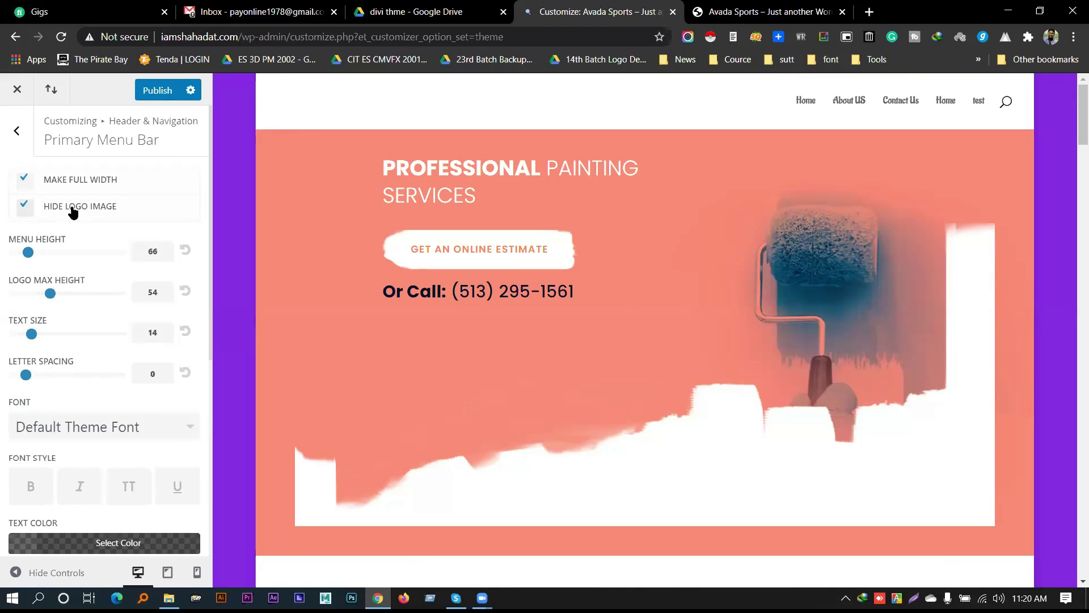
{"action": "scroll", "coordinate": [274, 201], "scroll_direction": "down", "scroll_amount": 8}
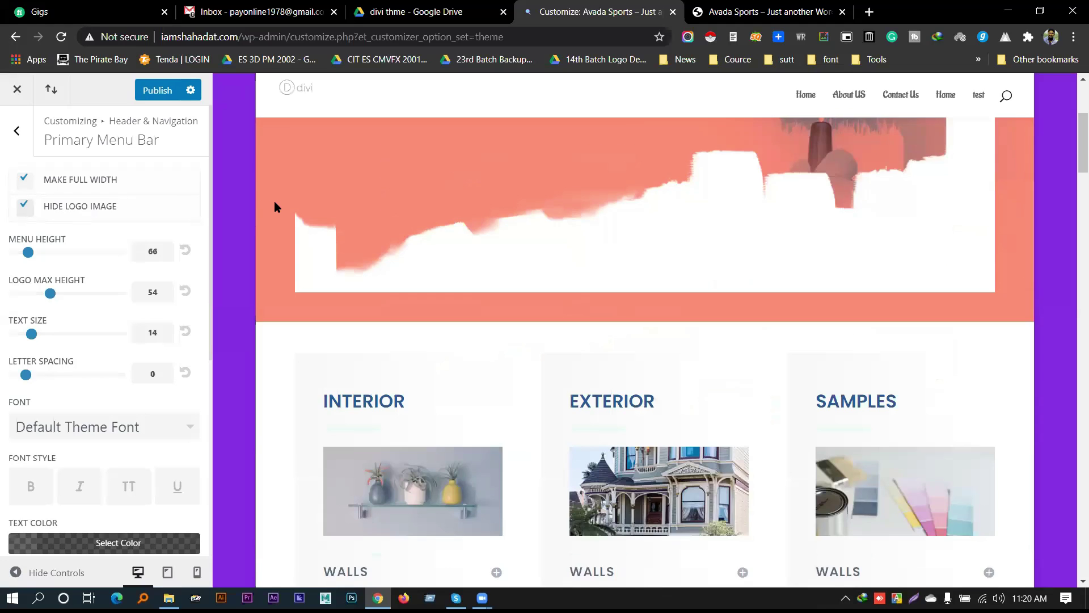
{"action": "scroll", "coordinate": [275, 202], "scroll_direction": "down", "scroll_amount": 5}
{"action": "scroll", "coordinate": [277, 204], "scroll_direction": "down", "scroll_amount": 4}
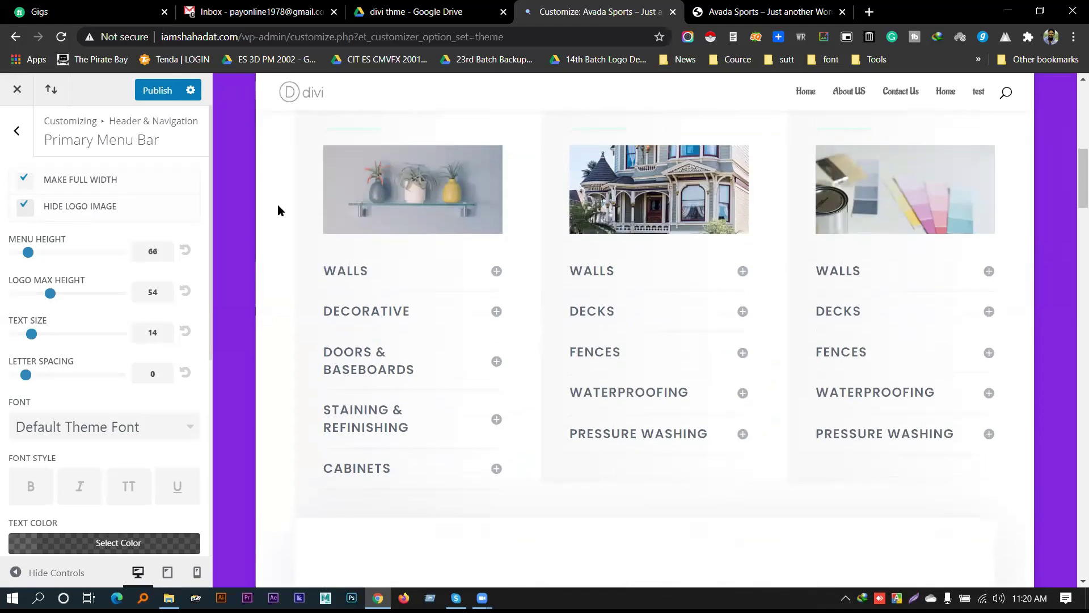
{"action": "scroll", "coordinate": [277, 205], "scroll_direction": "up", "scroll_amount": 8}
{"action": "scroll", "coordinate": [279, 207], "scroll_direction": "up", "scroll_amount": 2}
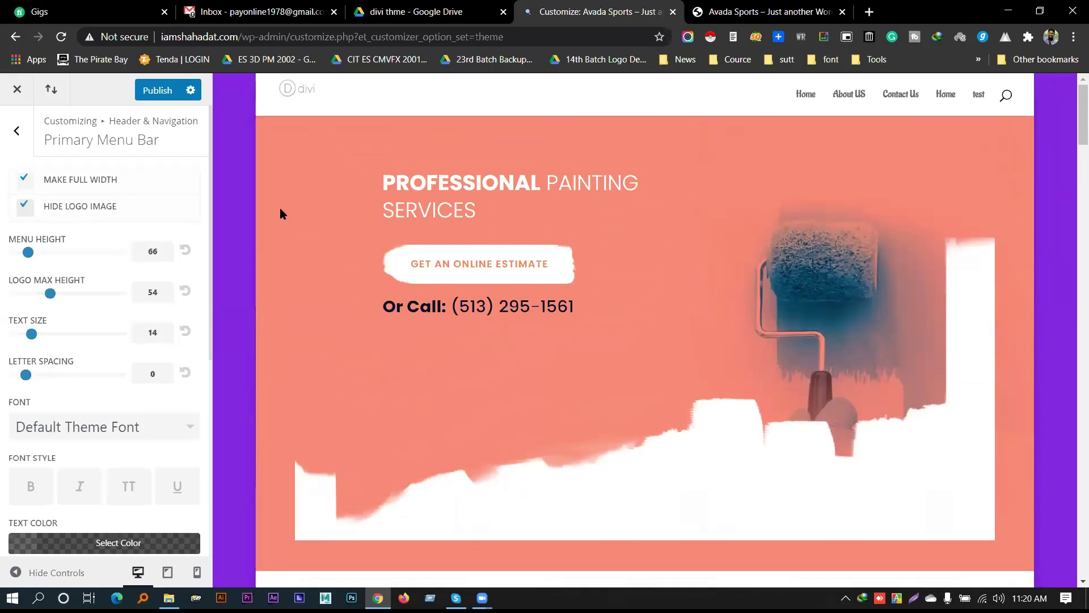
{"action": "scroll", "coordinate": [280, 208], "scroll_direction": "down", "scroll_amount": 1}
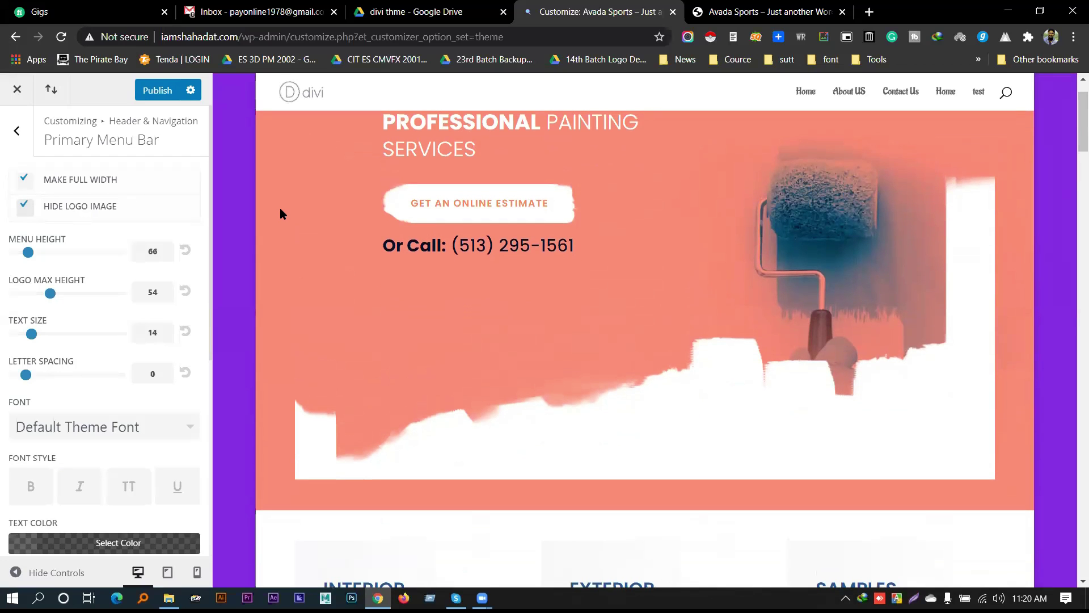
{"action": "scroll", "coordinate": [281, 208], "scroll_direction": "up", "scroll_amount": 1}
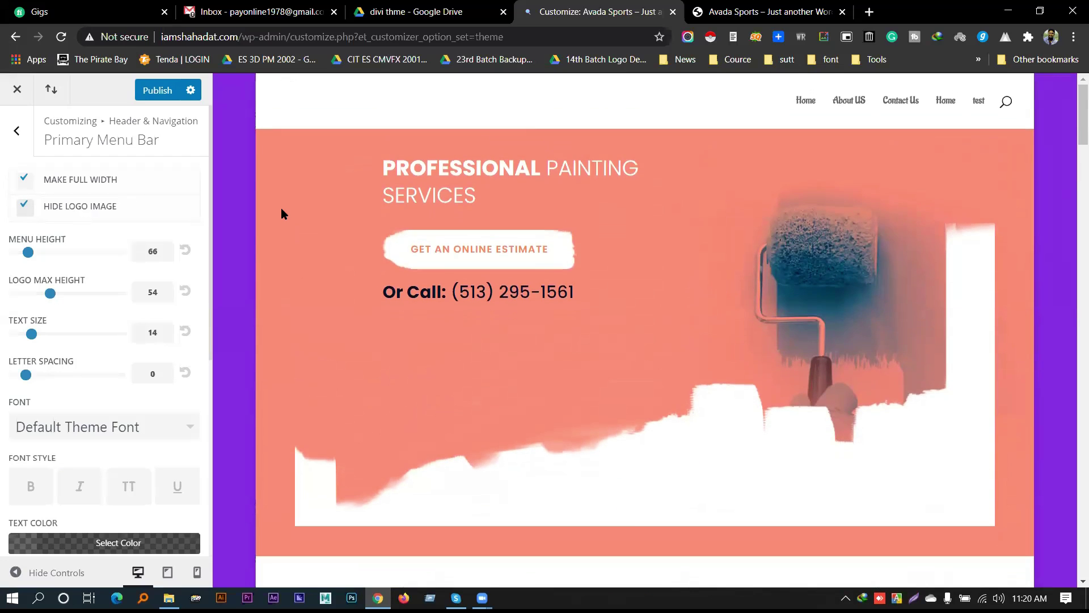
{"action": "left_click_drag", "start_coordinate": [427, 293], "coordinate": [536, 298]}
{"action": "left_click", "coordinate": [538, 292]}
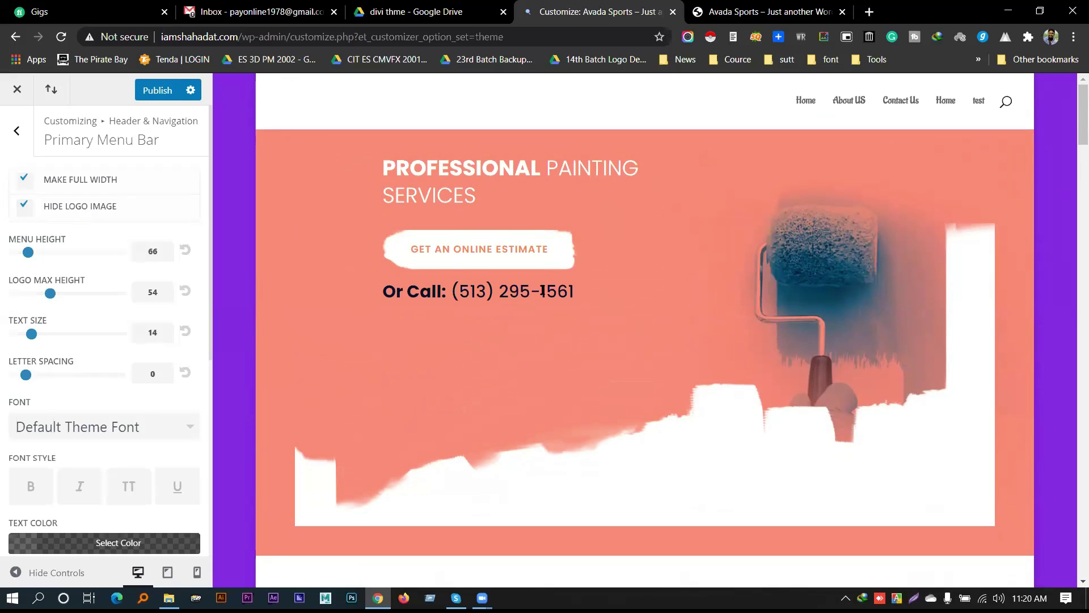
{"action": "left_click_drag", "start_coordinate": [532, 291], "coordinate": [539, 293]}
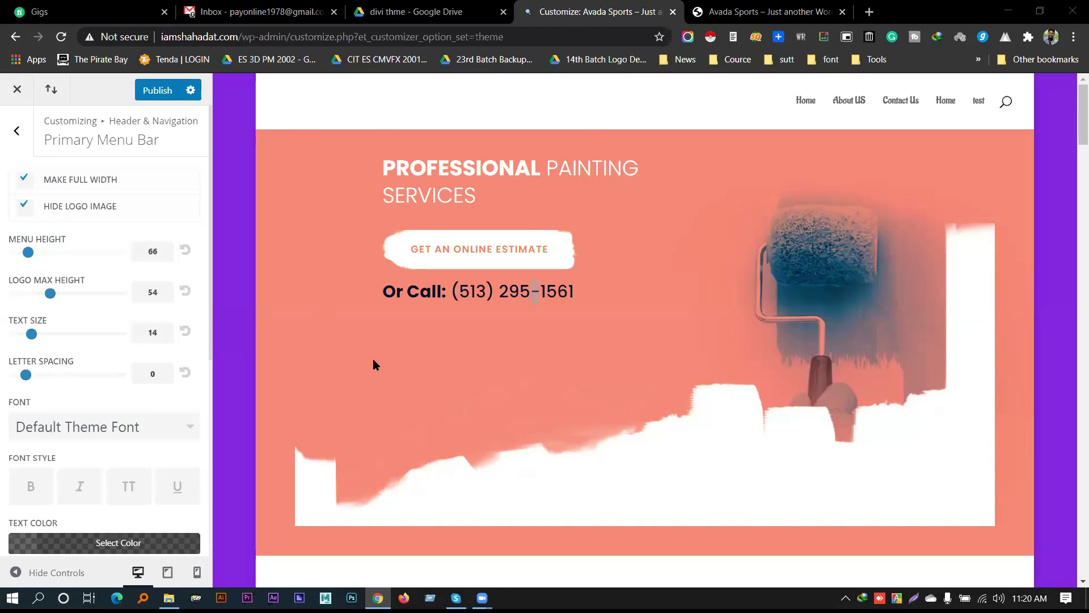
{"action": "scroll", "coordinate": [373, 359], "scroll_direction": "down", "scroll_amount": 5}
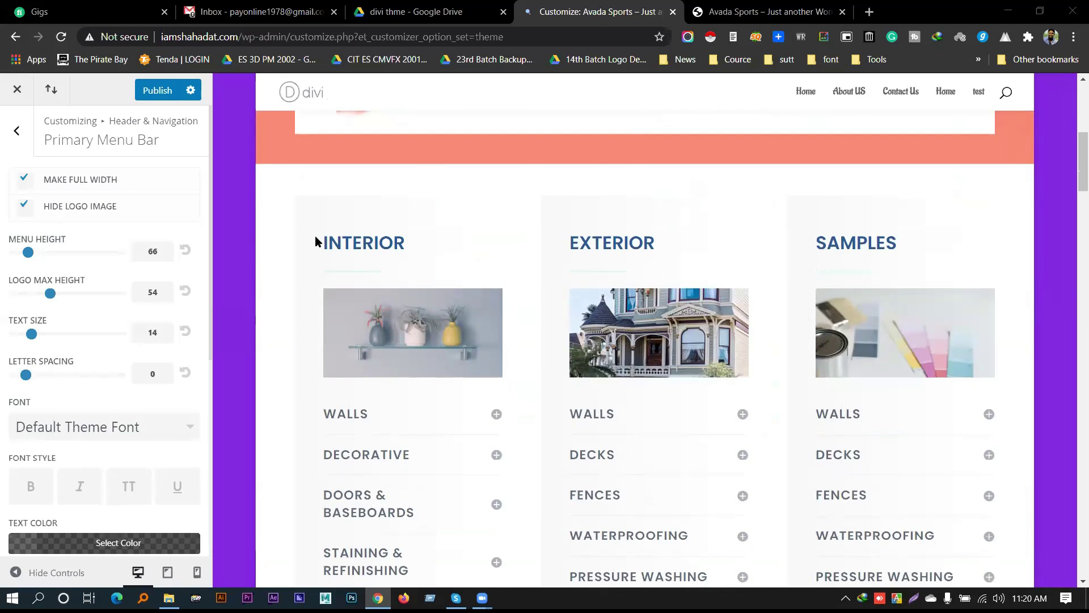
{"action": "scroll", "coordinate": [373, 318], "scroll_direction": "up", "scroll_amount": 5}
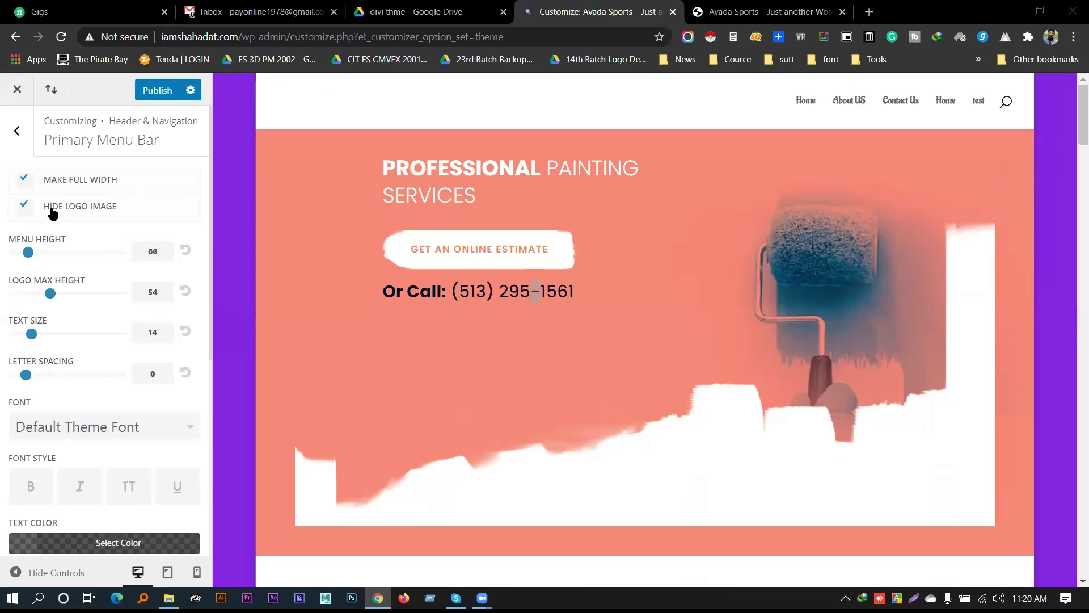
{"action": "left_click", "coordinate": [52, 212]}
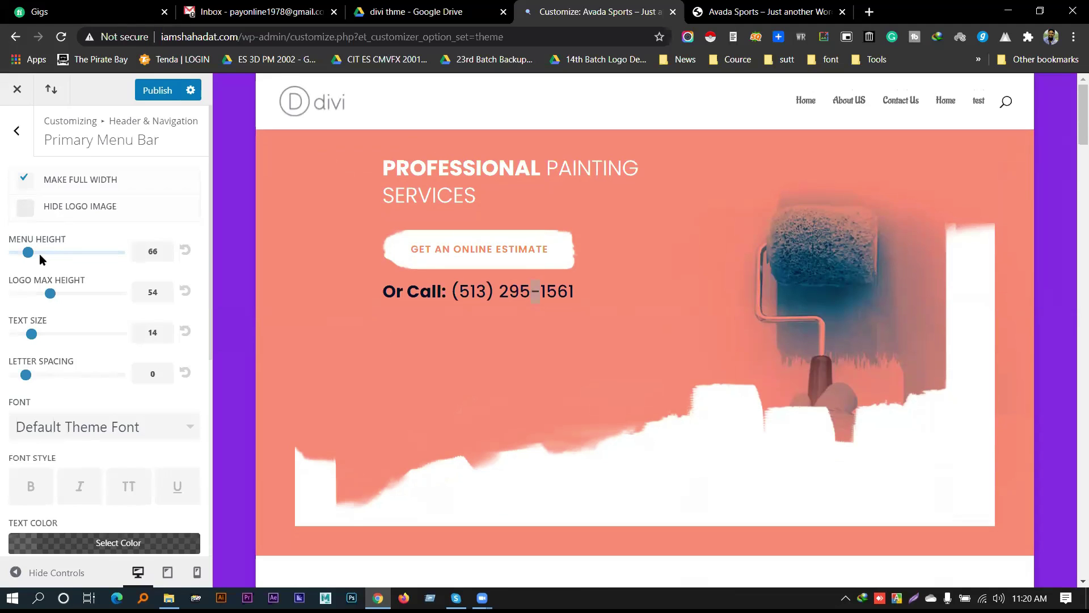
Set the logo max height to 54
{"action": "left_click_drag", "start_coordinate": [30, 254], "coordinate": [25, 263]}
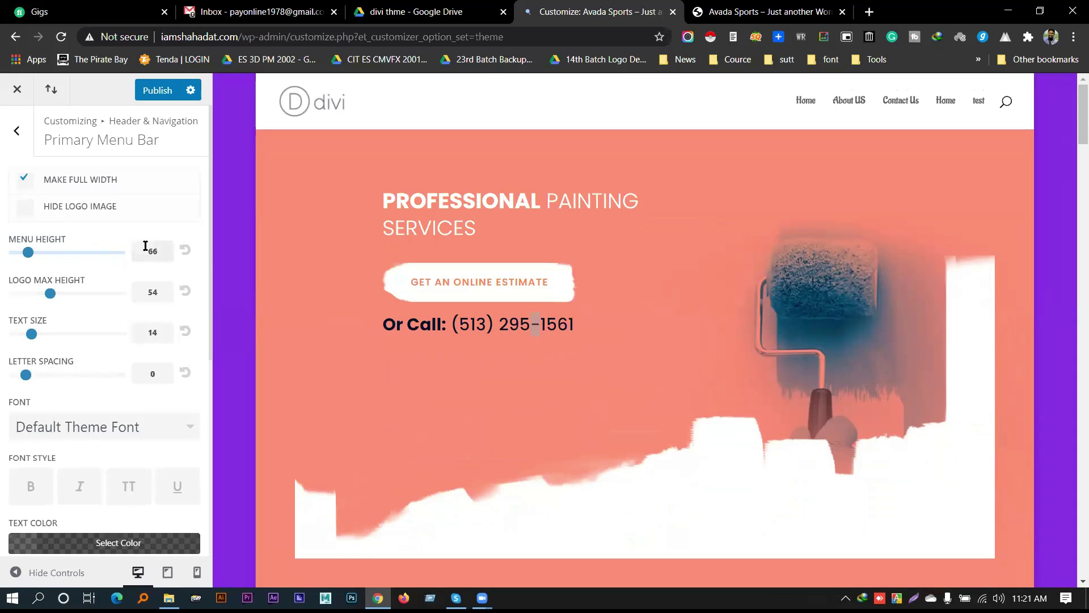
{"action": "left_click_drag", "start_coordinate": [51, 296], "coordinate": [94, 300]}
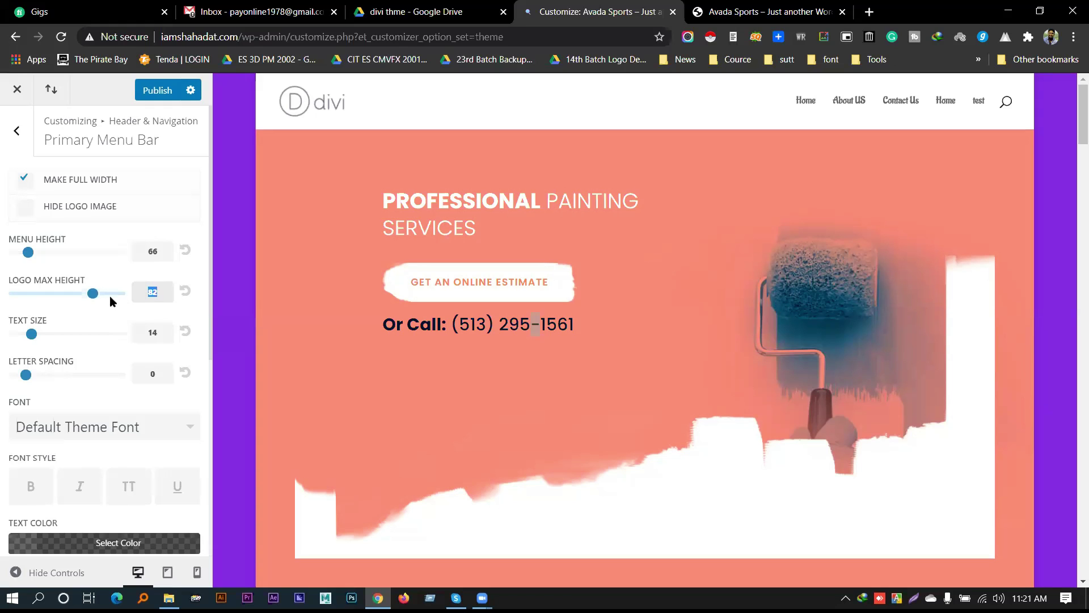
{"action": "type", "text": "54"}
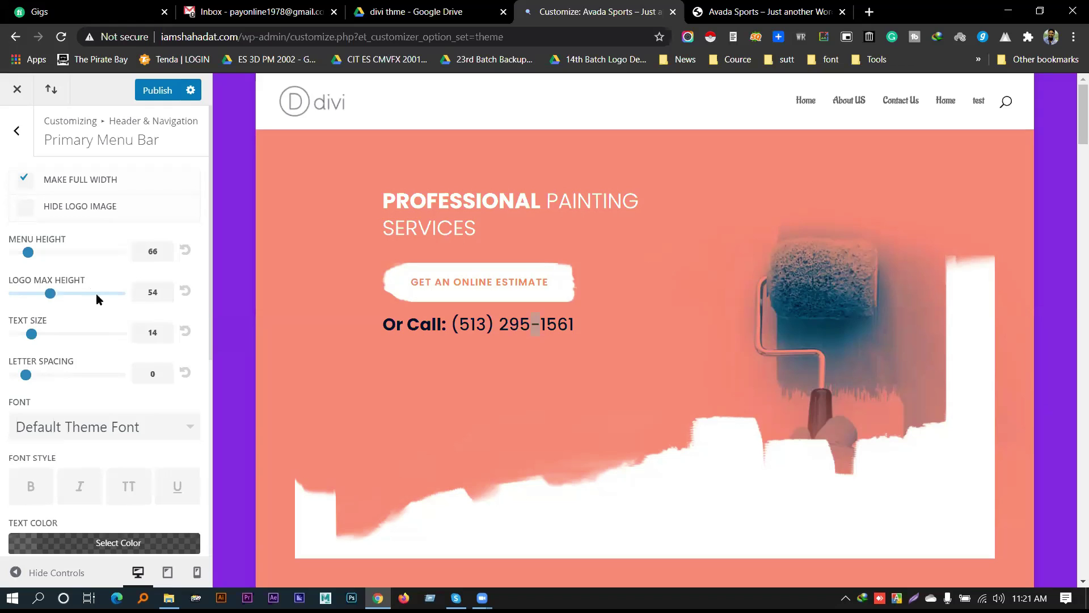
{"action": "scroll", "coordinate": [60, 271], "scroll_direction": "down", "scroll_amount": 2}
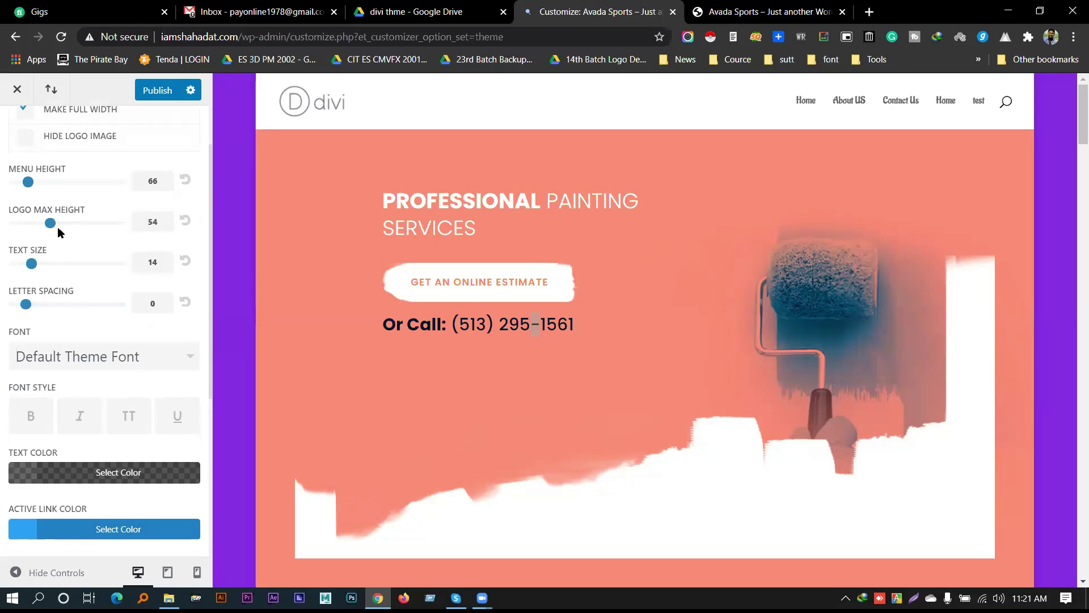
Set the menu text size to 18 and letter spacing to 0
{"action": "left_click_drag", "start_coordinate": [31, 264], "coordinate": [202, 267]}
{"action": "left_click_drag", "start_coordinate": [284, 267], "coordinate": [1073, 261]}
{"action": "left_click_drag", "start_coordinate": [132, 309], "coordinate": [66, 298]}
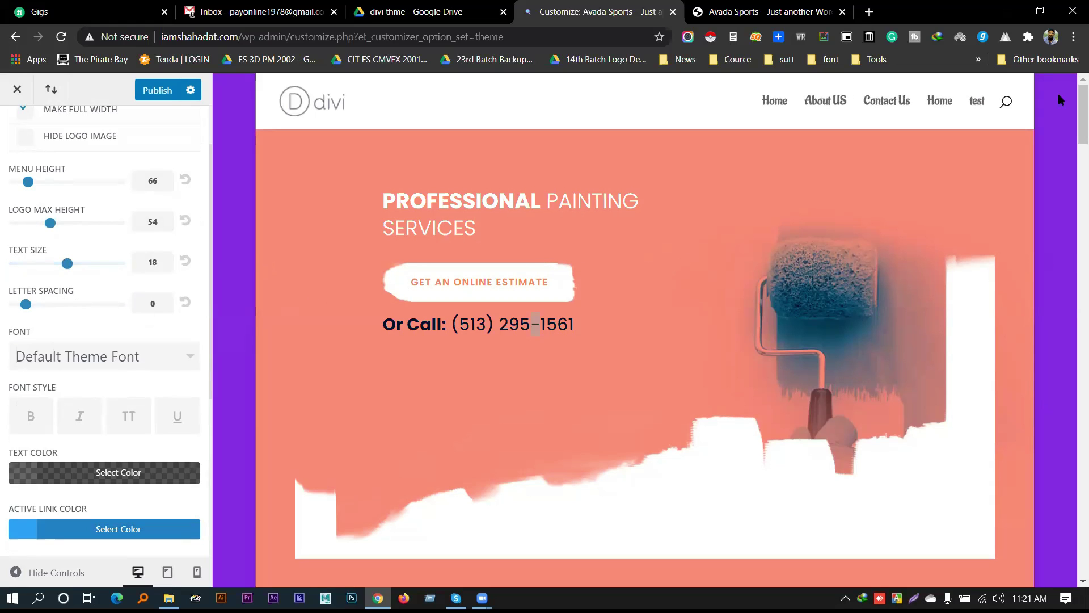
{"action": "left_click_drag", "start_coordinate": [26, 305], "coordinate": [61, 305]}
{"action": "left_click", "coordinate": [186, 302]}
{"action": "scroll", "coordinate": [113, 317], "scroll_direction": "down", "scroll_amount": 2}
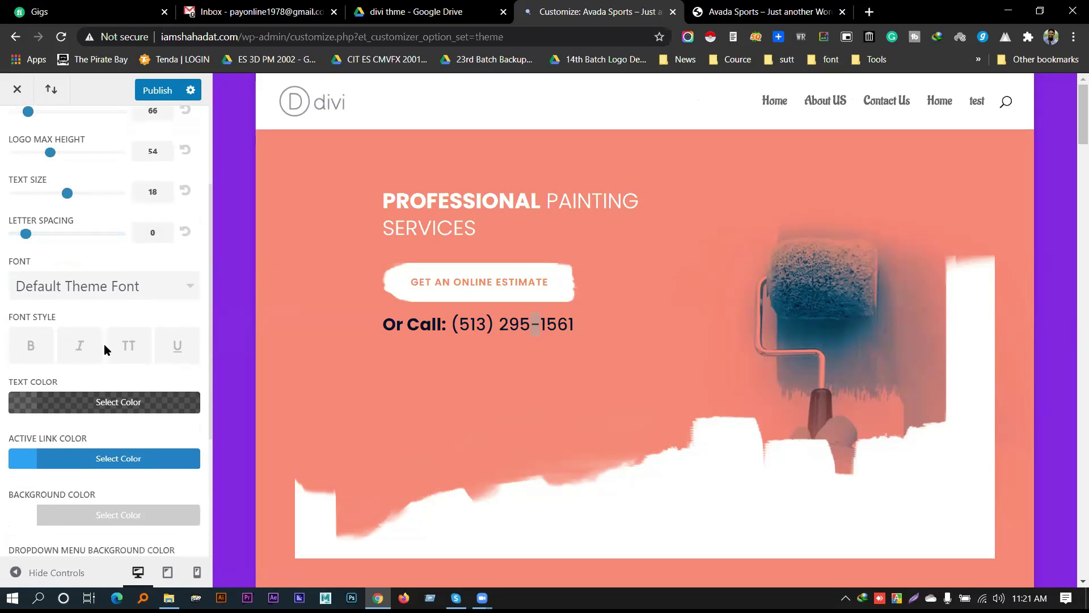
Make the menu links uppercase and set the menu text colour to blue
{"action": "left_click", "coordinate": [130, 349]}
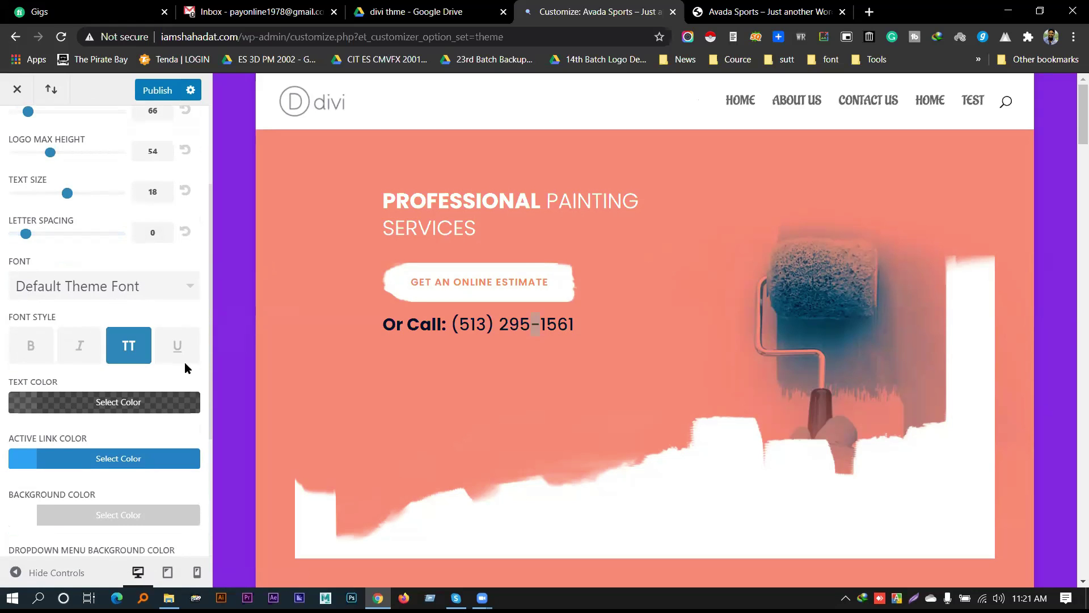
{"action": "scroll", "coordinate": [141, 294], "scroll_direction": "down", "scroll_amount": 2}
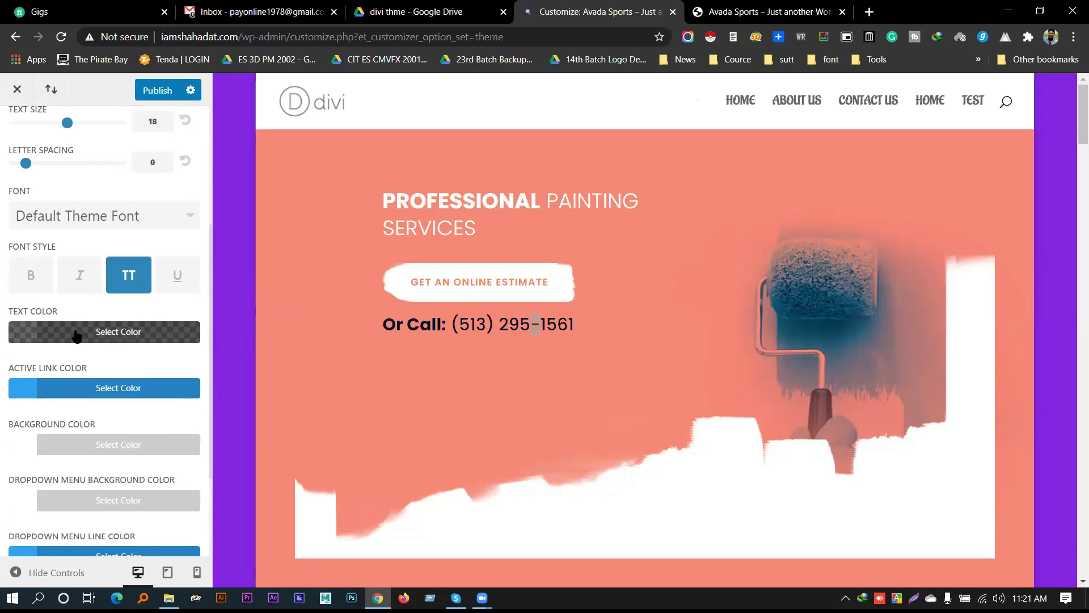
{"action": "left_click", "coordinate": [75, 335]}
{"action": "left_click", "coordinate": [120, 532]}
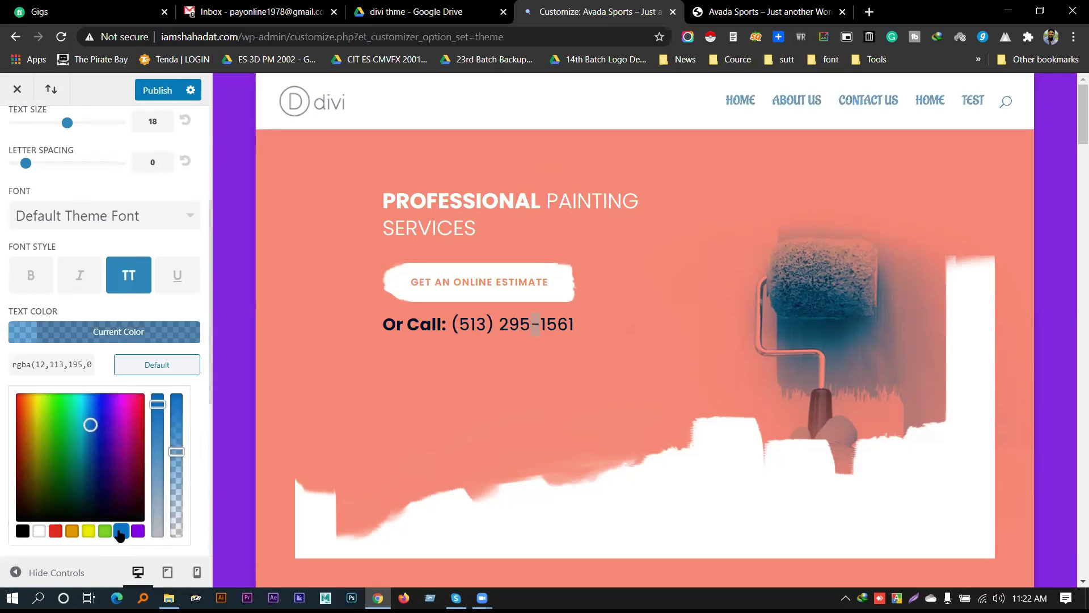
{"action": "left_click", "coordinate": [97, 333]}
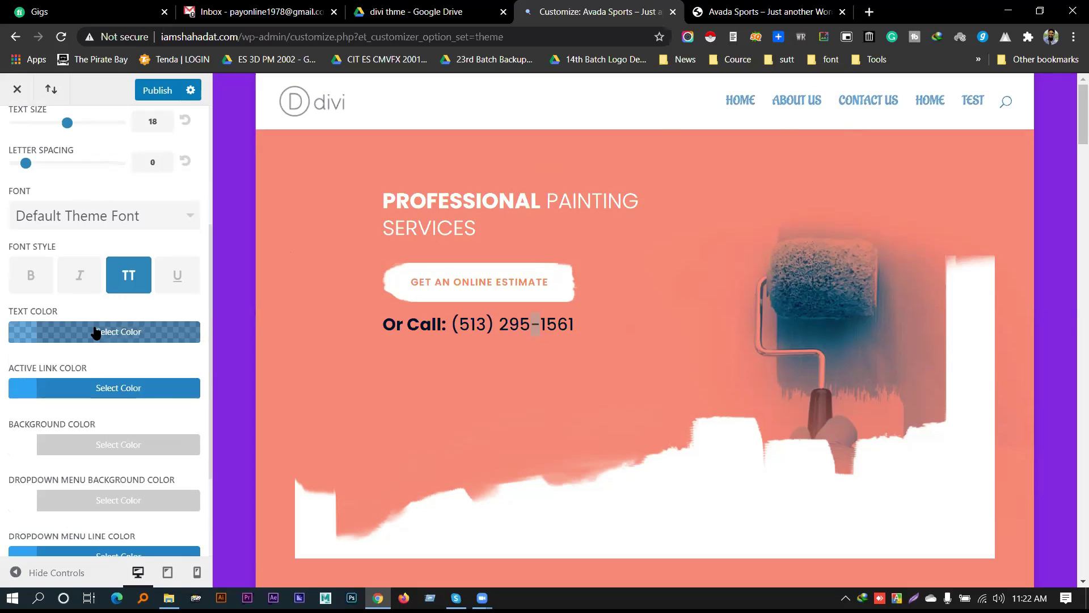
Set the active link colour to green (#7cda24)
{"action": "scroll", "coordinate": [98, 335], "scroll_direction": "down", "scroll_amount": 2}
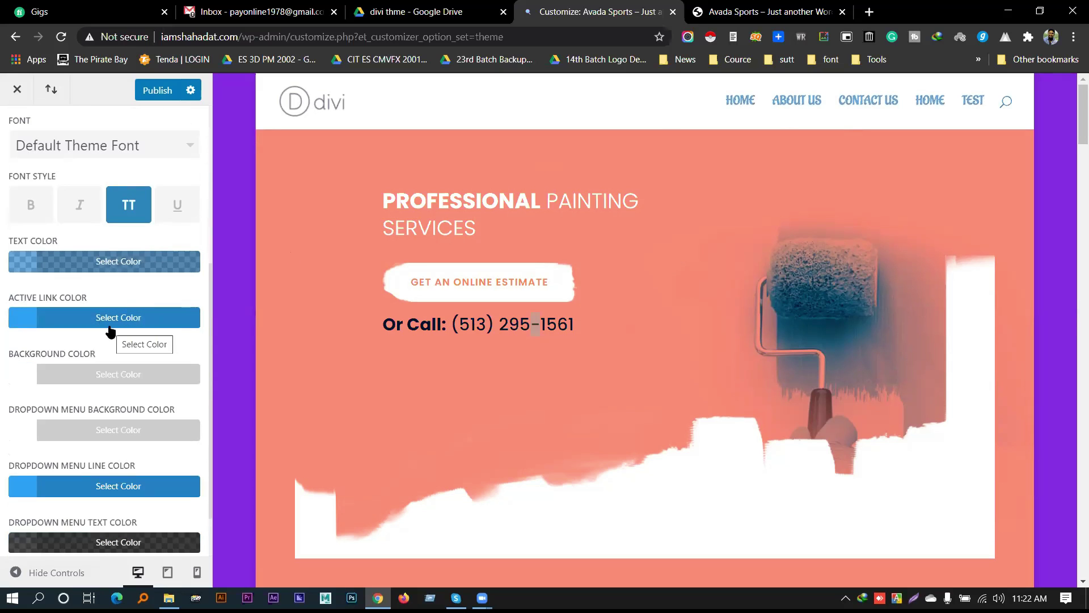
{"action": "left_click", "coordinate": [97, 321]}
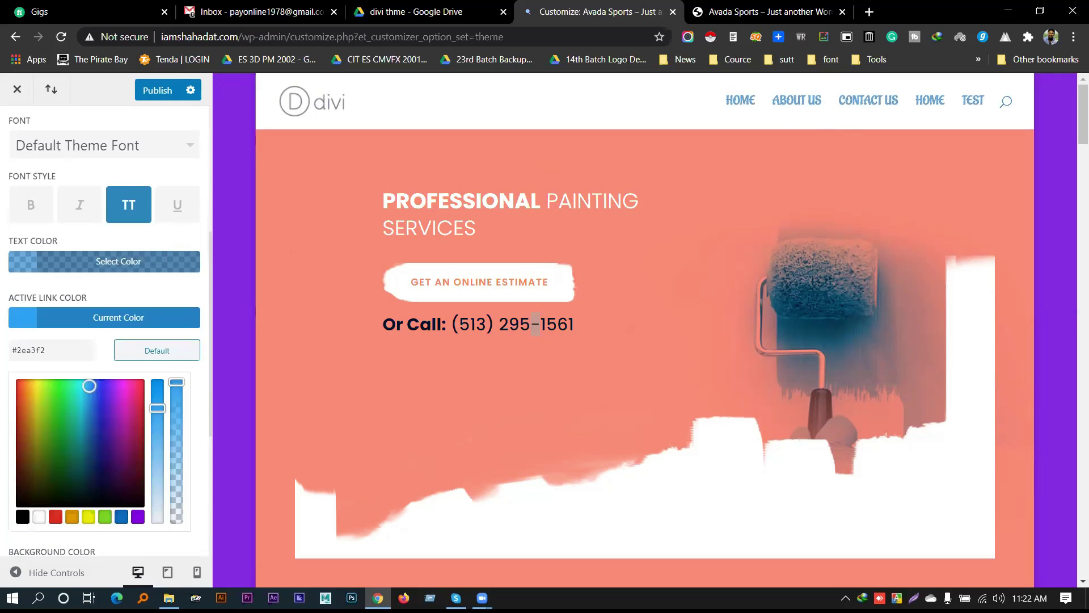
{"action": "left_click", "coordinate": [137, 517]}
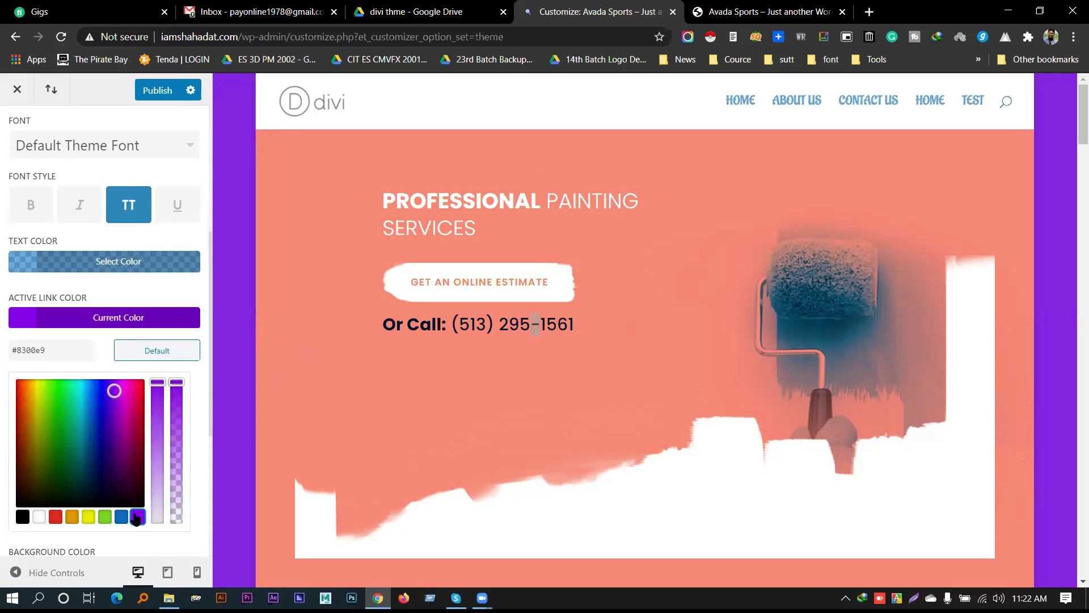
{"action": "left_click", "coordinate": [105, 517]}
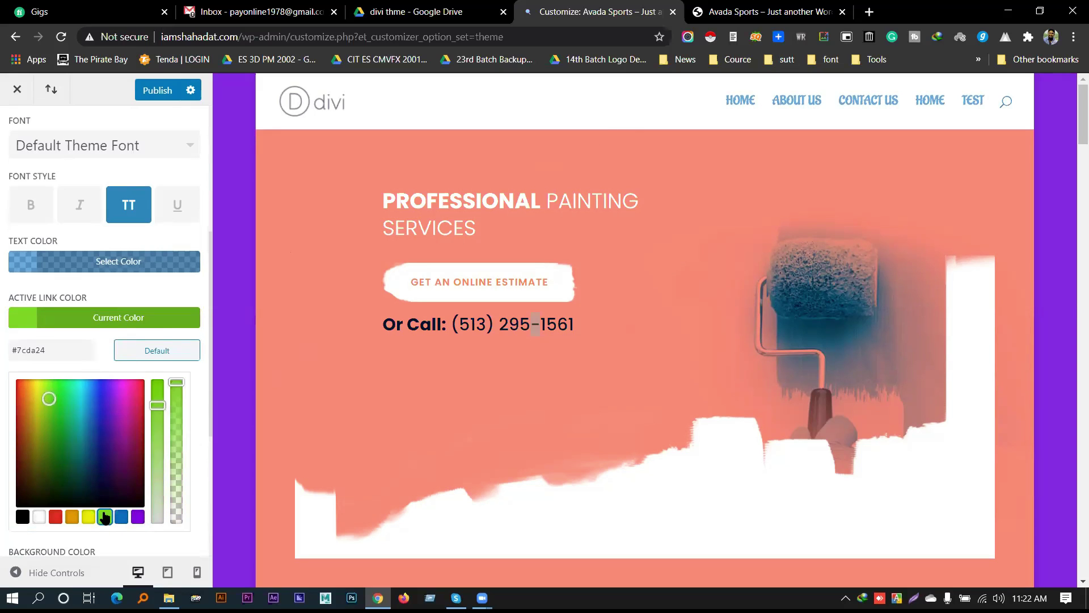
{"action": "left_click", "coordinate": [93, 321]}
{"action": "scroll", "coordinate": [170, 324], "scroll_direction": "down", "scroll_amount": 1}
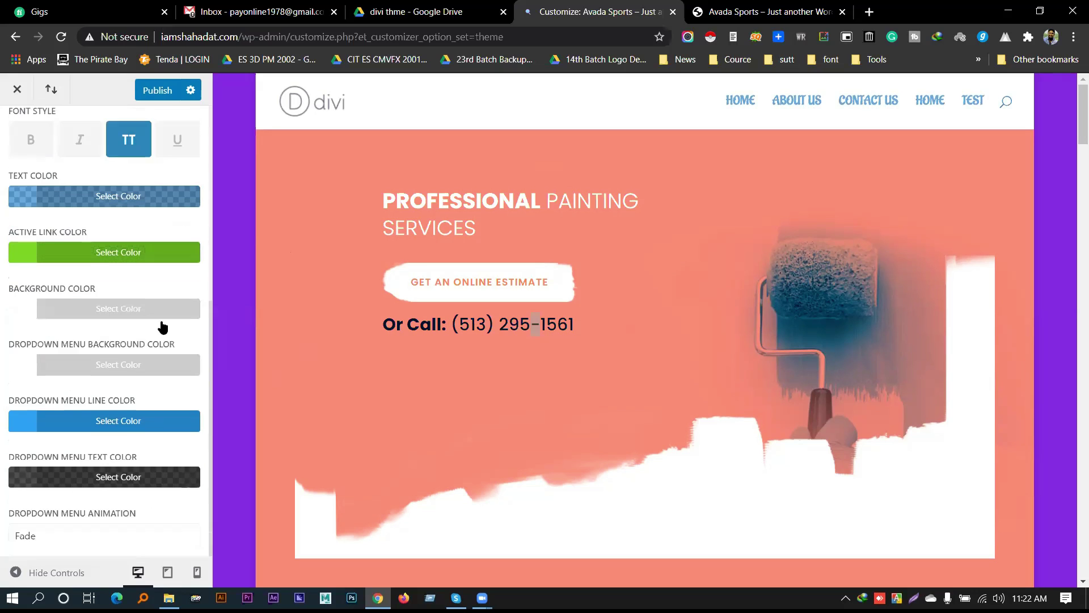
Make the primary menu bar background fully transparent
{"action": "left_click", "coordinate": [117, 311]}
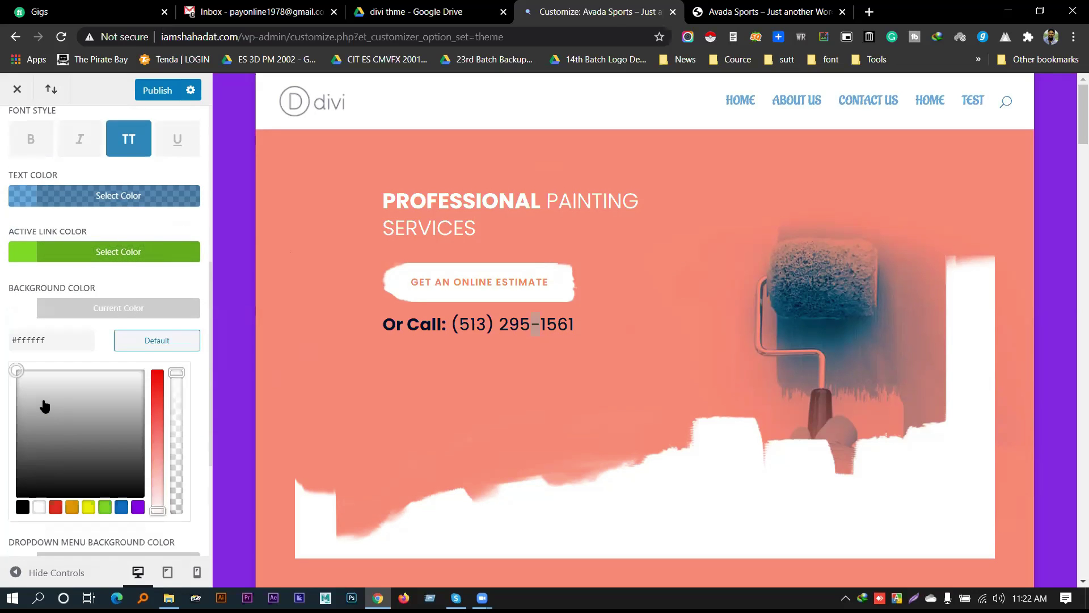
{"action": "left_click_drag", "start_coordinate": [177, 373], "coordinate": [176, 522]}
{"action": "scroll", "coordinate": [176, 511], "scroll_direction": "up", "scroll_amount": 1}
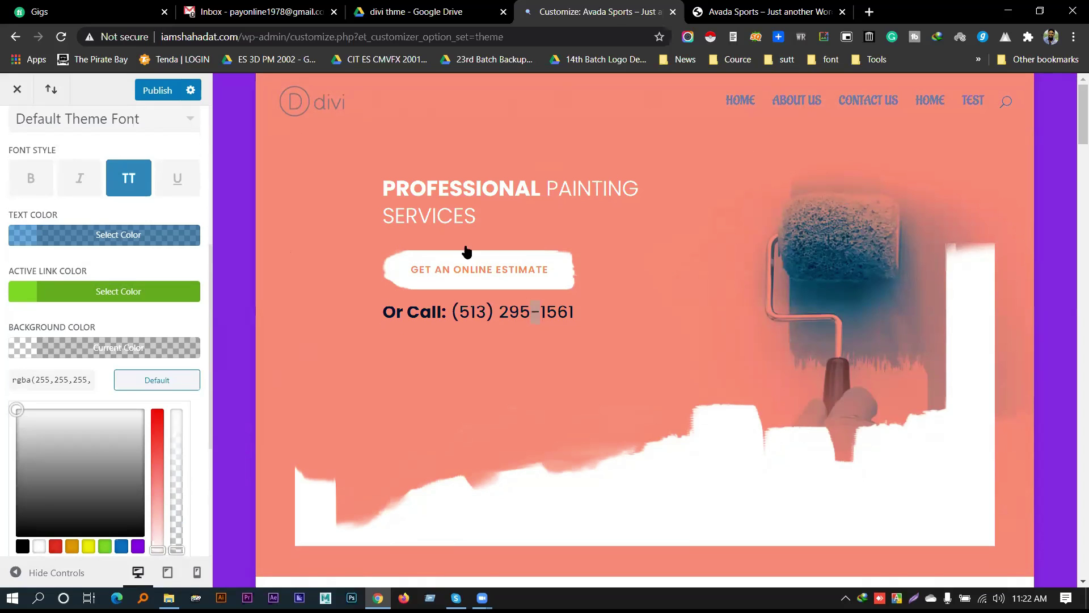
{"action": "triple_click", "coordinate": [533, 190]}
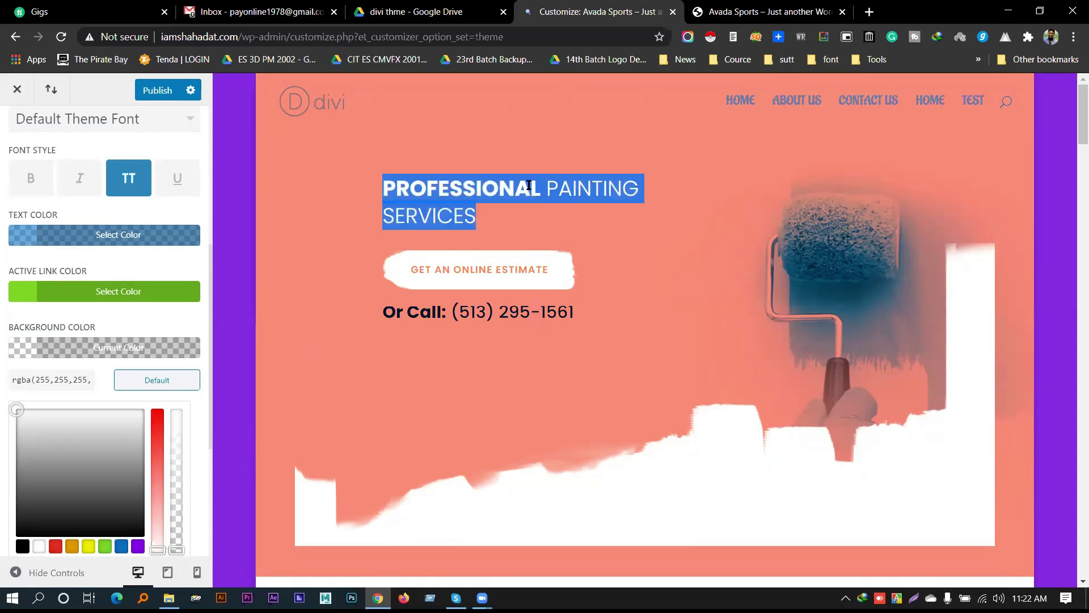
{"action": "left_click_drag", "start_coordinate": [540, 192], "coordinate": [381, 191]}
{"action": "left_click", "coordinate": [341, 154]}
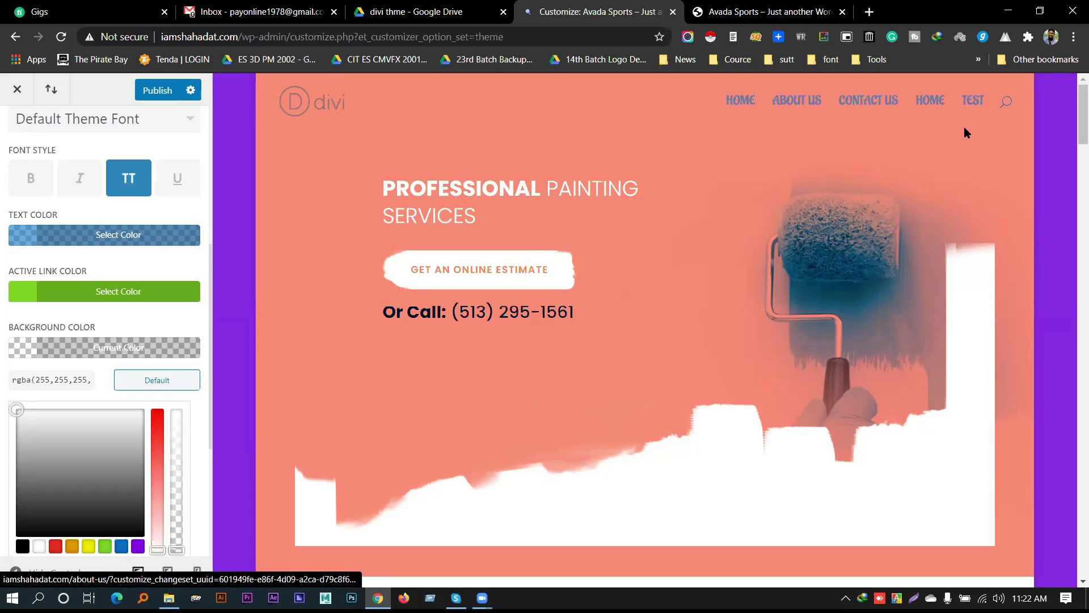
Set the menu text colour to fully opaque light grey
{"action": "left_click", "coordinate": [103, 235]}
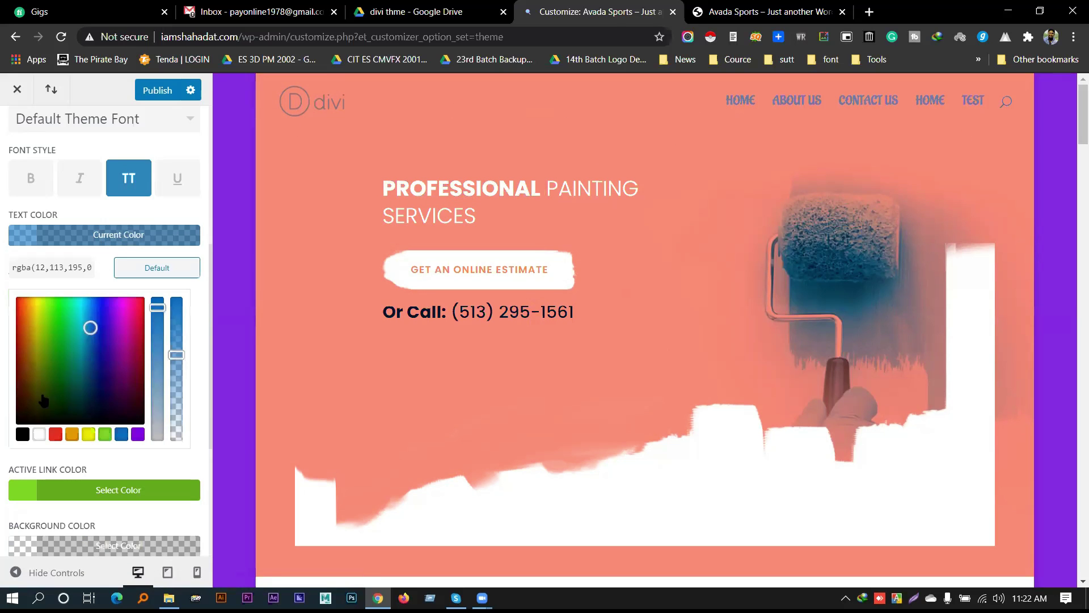
{"action": "left_click", "coordinate": [38, 435]}
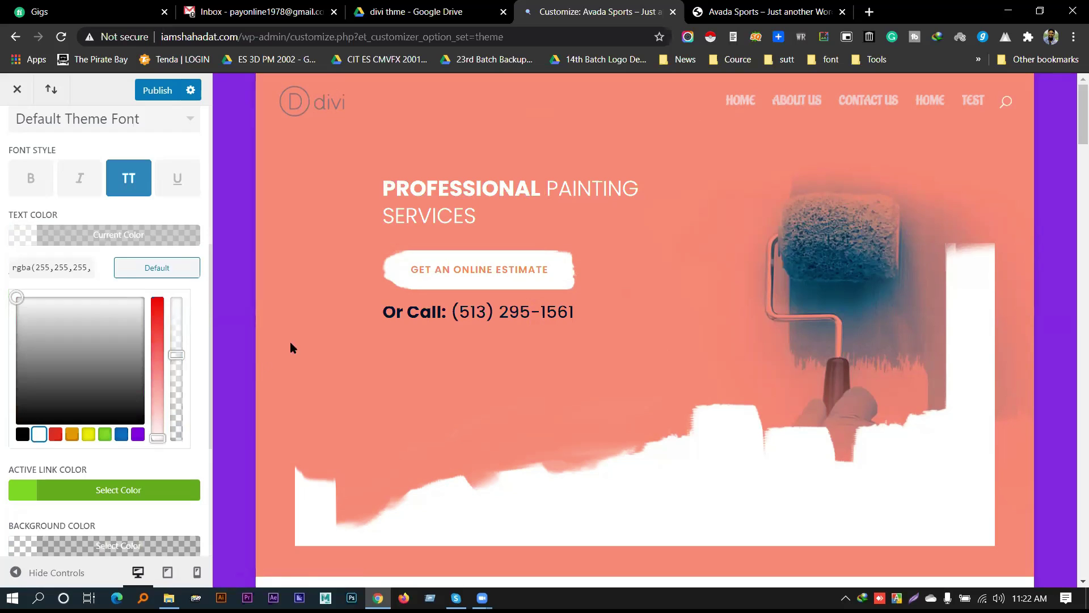
{"action": "left_click", "coordinate": [177, 353]}
{"action": "left_click_drag", "start_coordinate": [177, 350], "coordinate": [178, 299]}
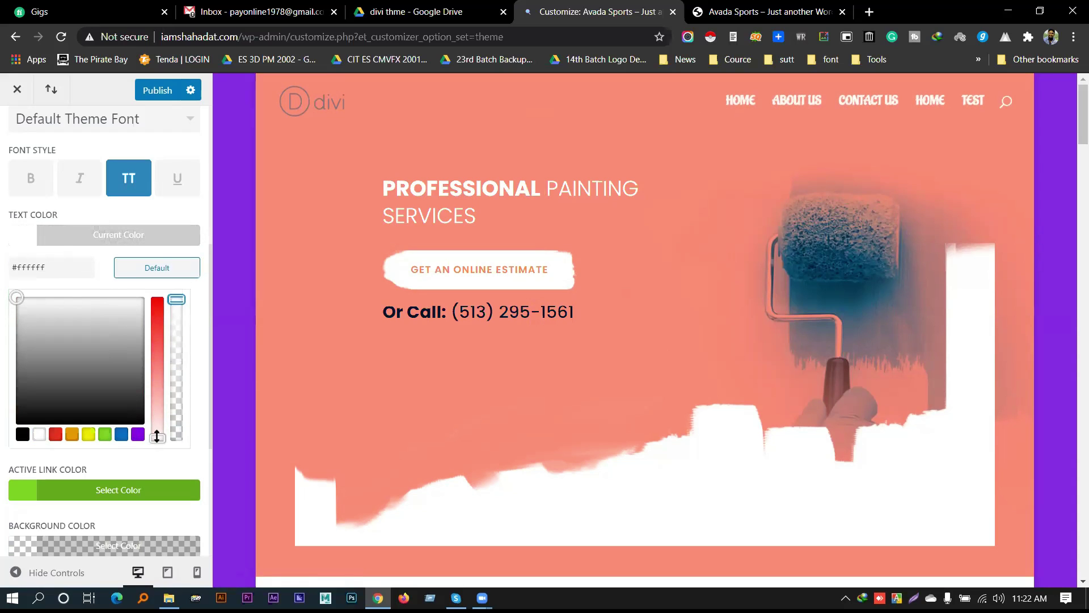
{"action": "left_click_drag", "start_coordinate": [19, 299], "coordinate": [25, 324]}
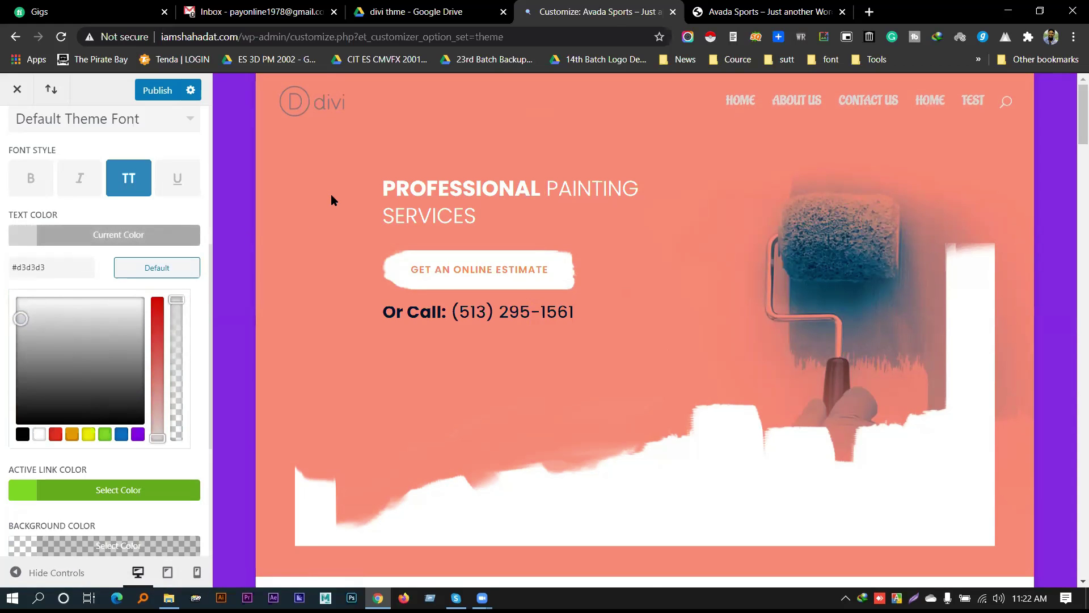
{"action": "scroll", "coordinate": [335, 208], "scroll_direction": "down", "scroll_amount": 15}
{"action": "scroll", "coordinate": [623, 135], "scroll_direction": "up", "scroll_amount": 5}
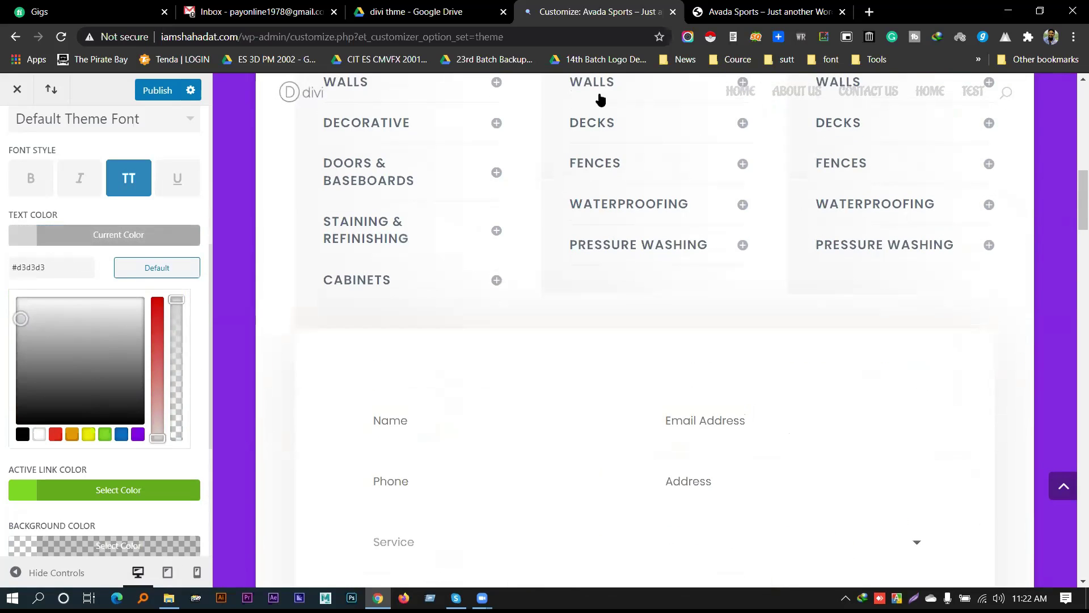
{"action": "scroll", "coordinate": [476, 373], "scroll_direction": "up", "scroll_amount": 5}
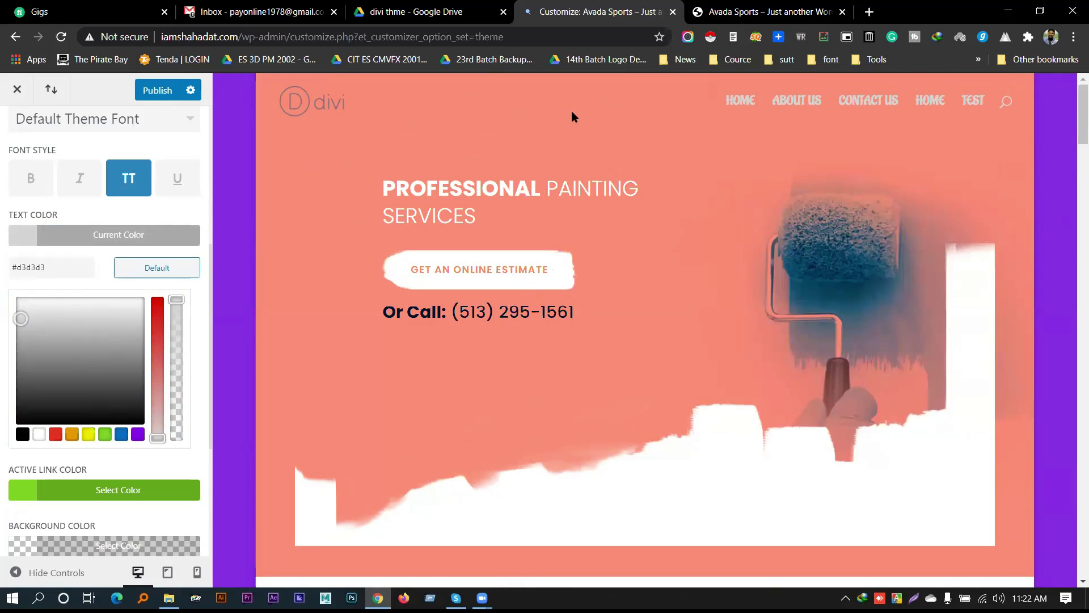
{"action": "scroll", "coordinate": [641, 243], "scroll_direction": "down", "scroll_amount": 8}
{"action": "scroll", "coordinate": [720, 214], "scroll_direction": "up", "scroll_amount": 8}
{"action": "left_click", "coordinate": [50, 237]}
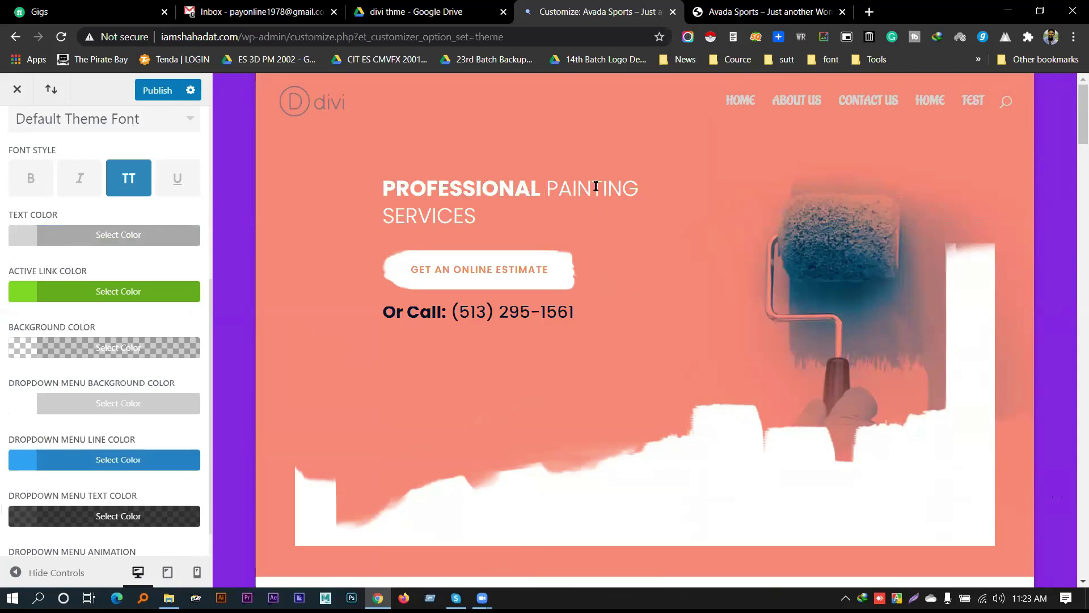
{"action": "scroll", "coordinate": [596, 188], "scroll_direction": "down", "scroll_amount": 8}
{"action": "scroll", "coordinate": [596, 215], "scroll_direction": "up", "scroll_amount": 4}
{"action": "scroll", "coordinate": [630, 250], "scroll_direction": "down", "scroll_amount": 2}
{"action": "scroll", "coordinate": [629, 258], "scroll_direction": "up", "scroll_amount": 6}
{"action": "scroll", "coordinate": [632, 256], "scroll_direction": "down", "scroll_amount": 8}
{"action": "scroll", "coordinate": [645, 291], "scroll_direction": "up", "scroll_amount": 8}
Recheck the menu bar background colour, leaving it transparent
{"action": "left_click", "coordinate": [72, 348]}
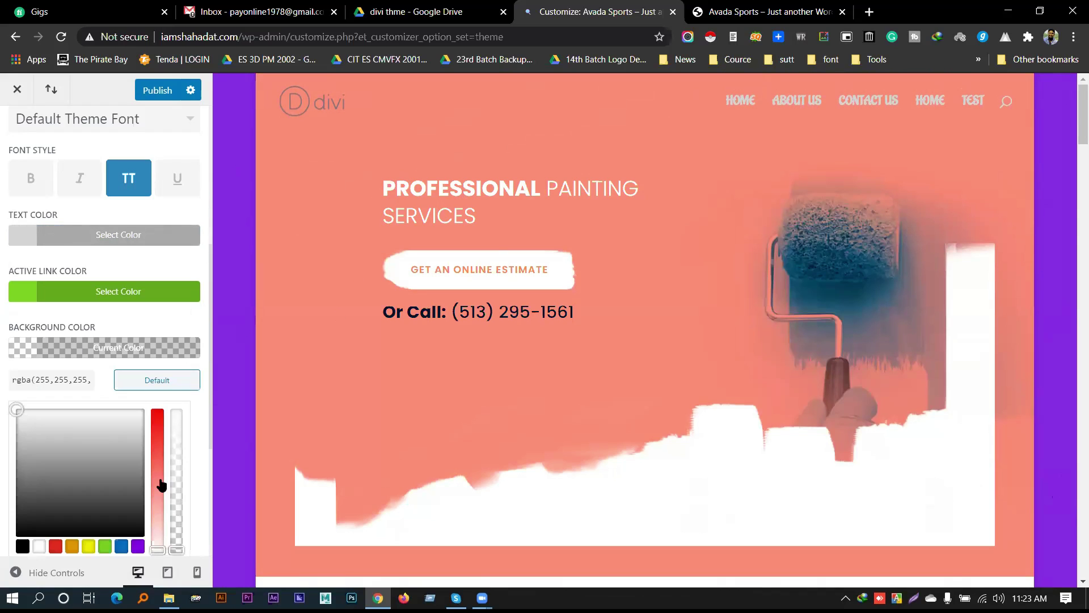
{"action": "left_click", "coordinate": [179, 547]}
{"action": "left_click", "coordinate": [179, 561]}
{"action": "left_click", "coordinate": [125, 388]}
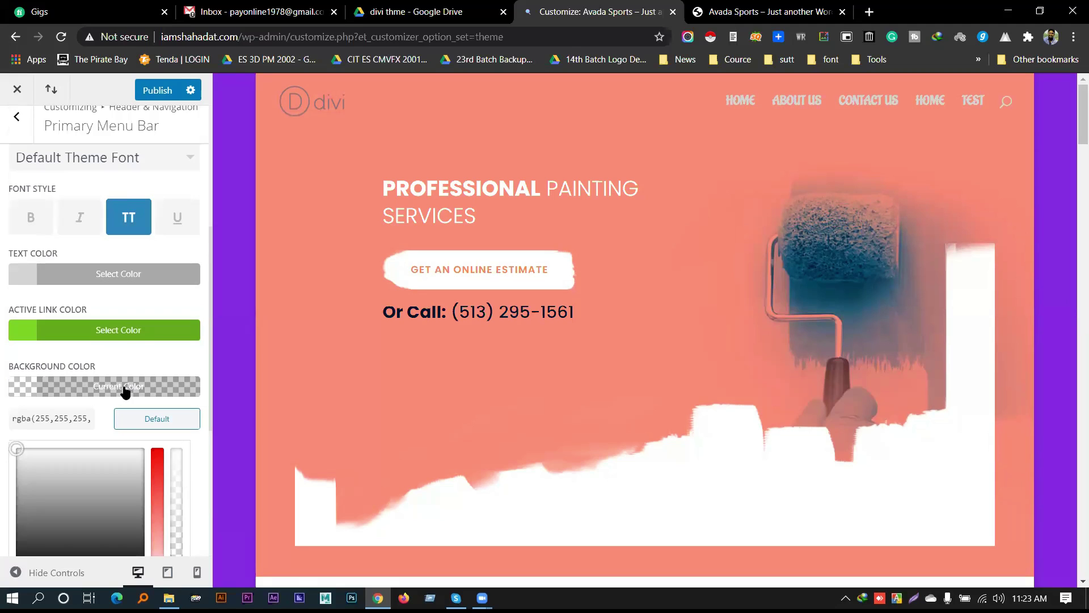
{"action": "left_click", "coordinate": [125, 388]}
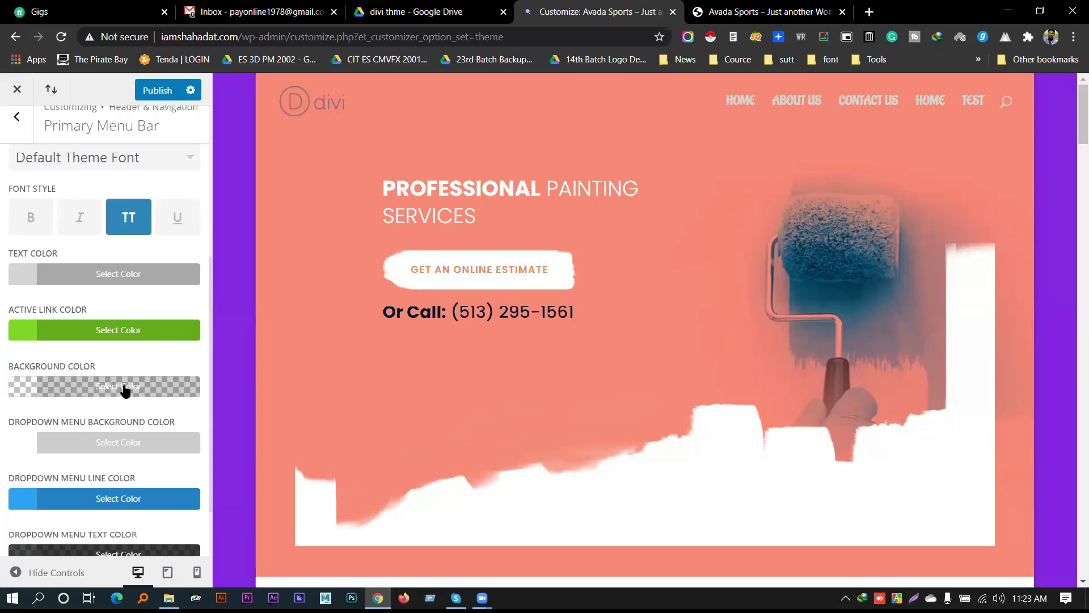
{"action": "scroll", "coordinate": [103, 363], "scroll_direction": "down", "scroll_amount": 2}
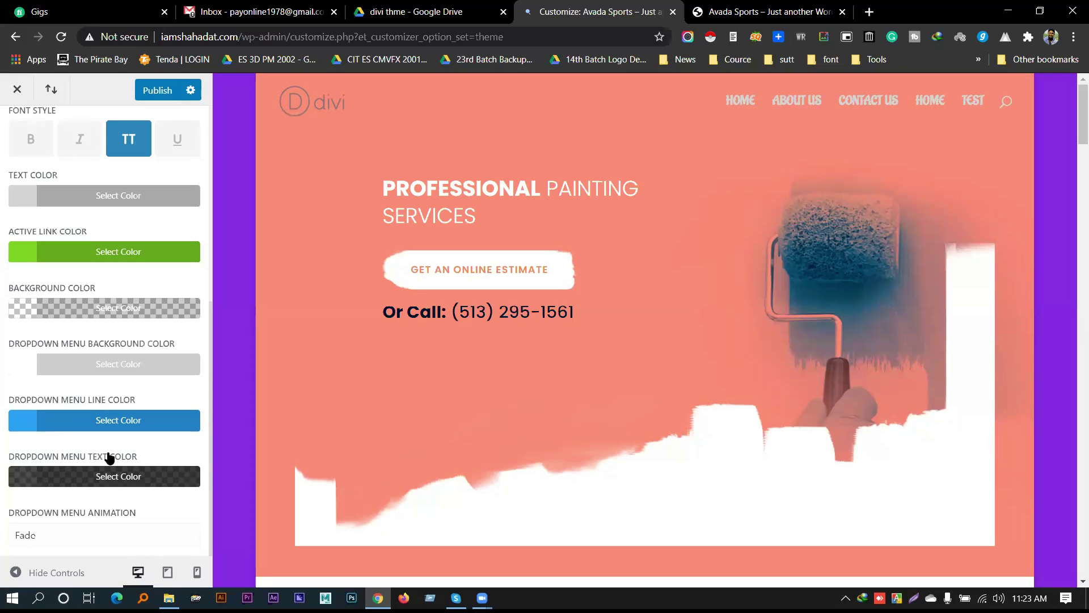
Keep Fade as the dropdown menu animation
{"action": "left_click", "coordinate": [90, 541]}
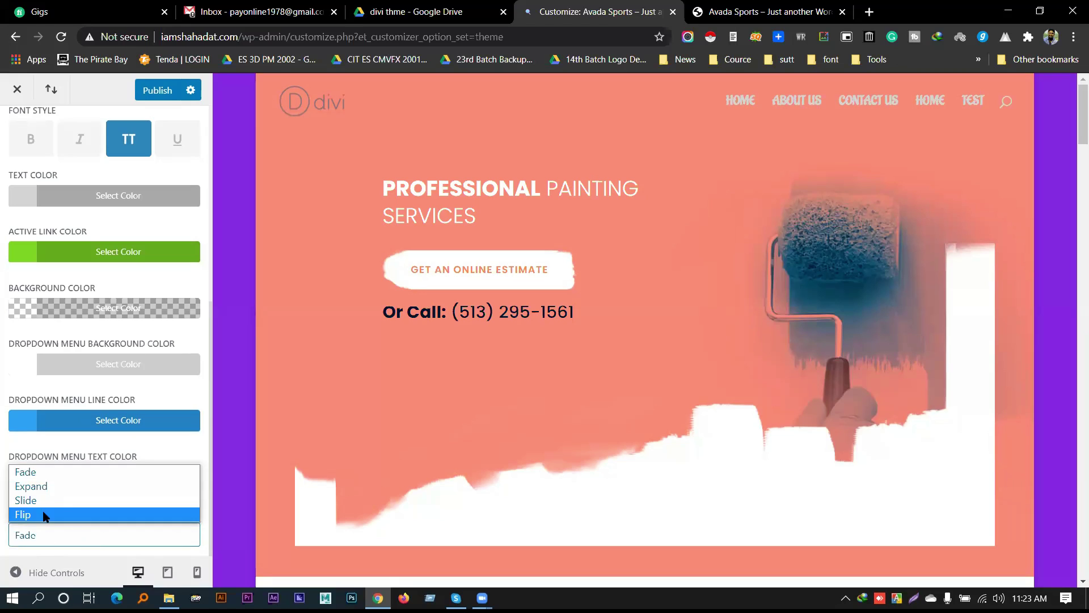
{"action": "left_click", "coordinate": [52, 454]}
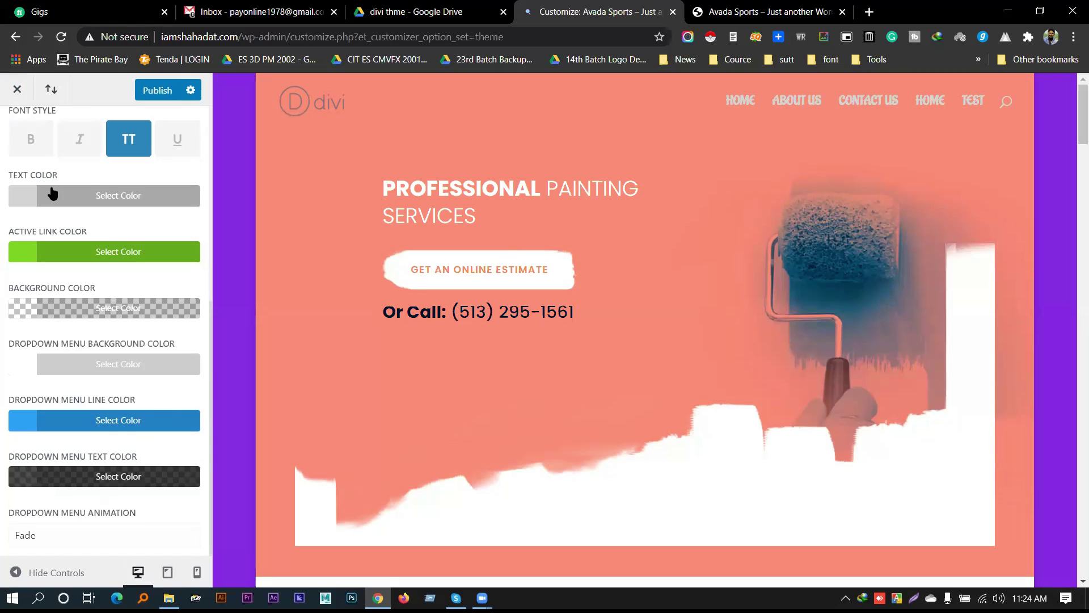
{"action": "scroll", "coordinate": [16, 122], "scroll_direction": "up", "scroll_amount": 6}
{"action": "left_click", "coordinate": [18, 152]}
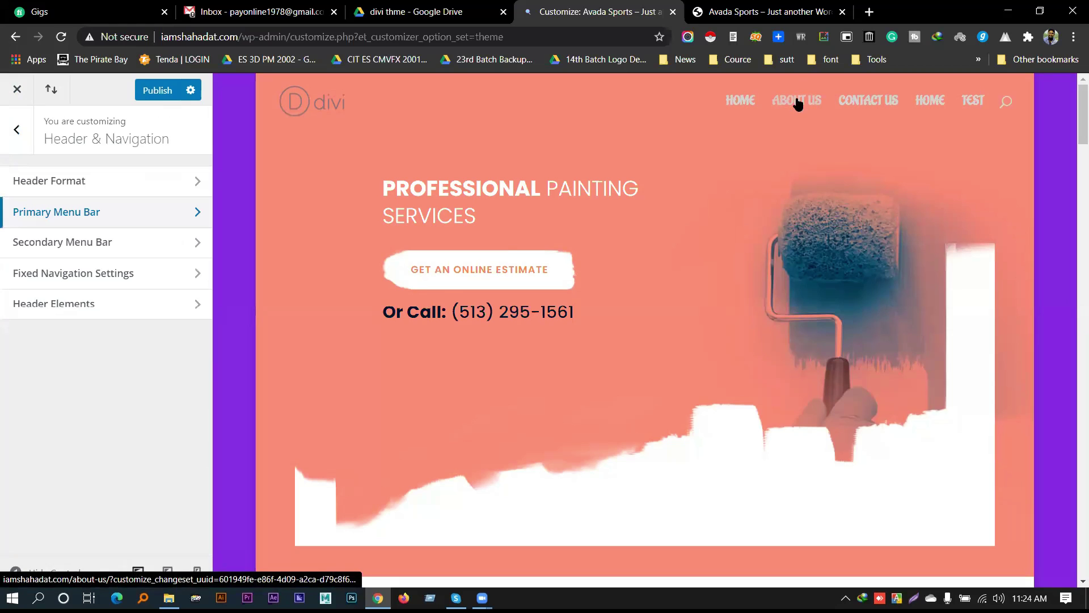
Make the dropdown menu background colour transparent
{"action": "left_click", "coordinate": [77, 220]}
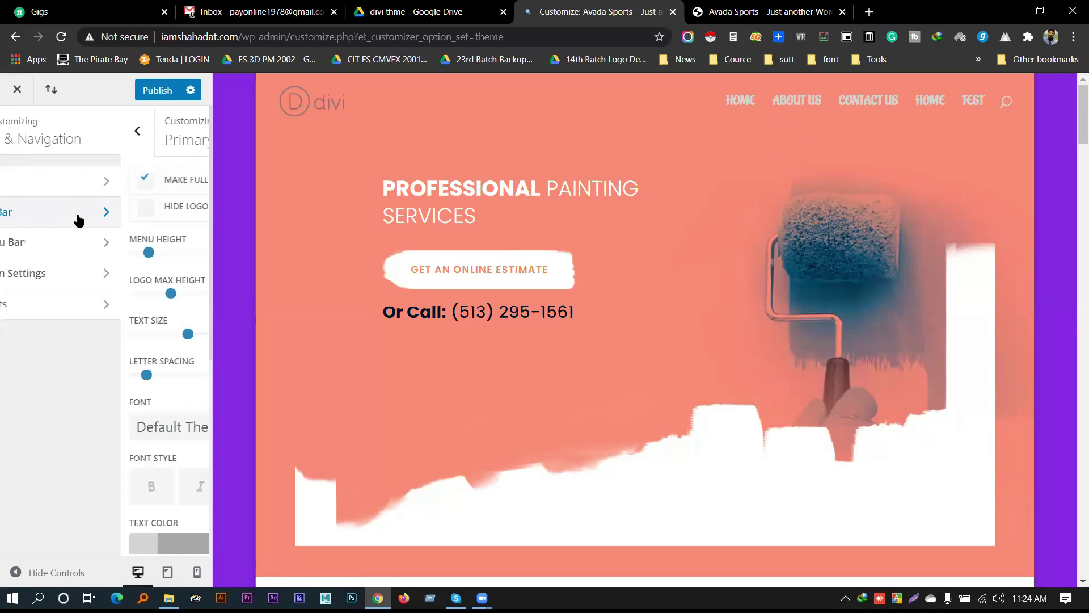
{"action": "scroll", "coordinate": [94, 389], "scroll_direction": "down", "scroll_amount": 6}
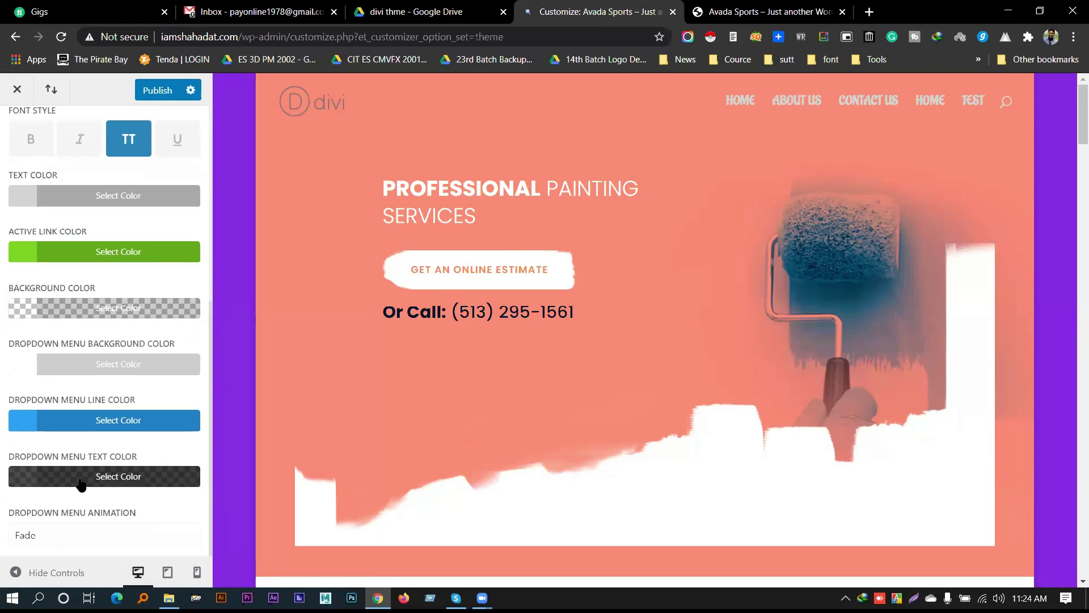
{"action": "left_click", "coordinate": [91, 363]}
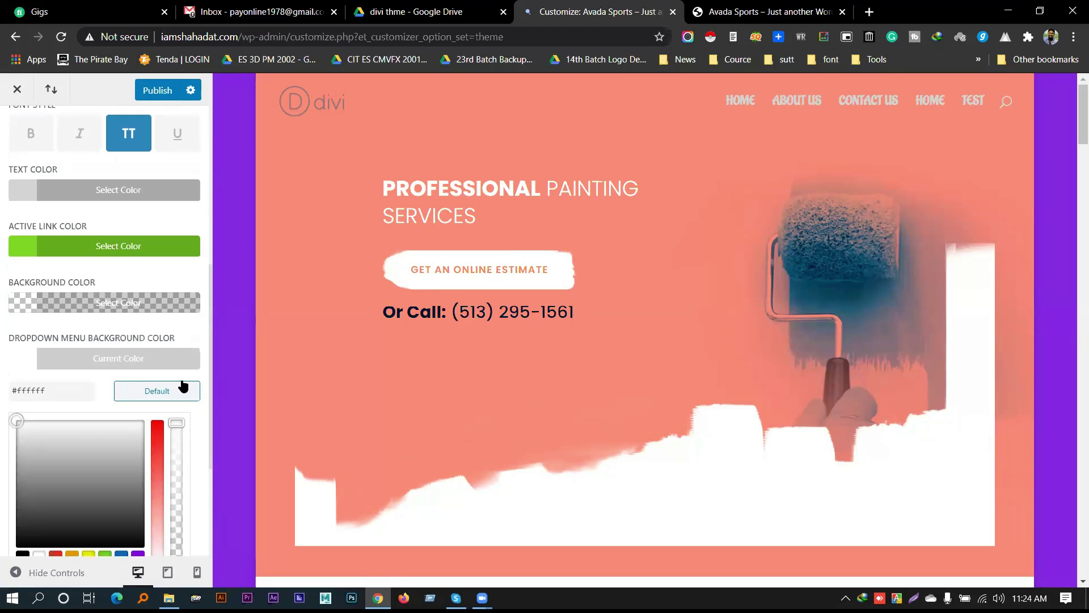
{"action": "scroll", "coordinate": [182, 386], "scroll_direction": "down", "scroll_amount": 1}
{"action": "left_click_drag", "start_coordinate": [174, 358], "coordinate": [166, 519]}
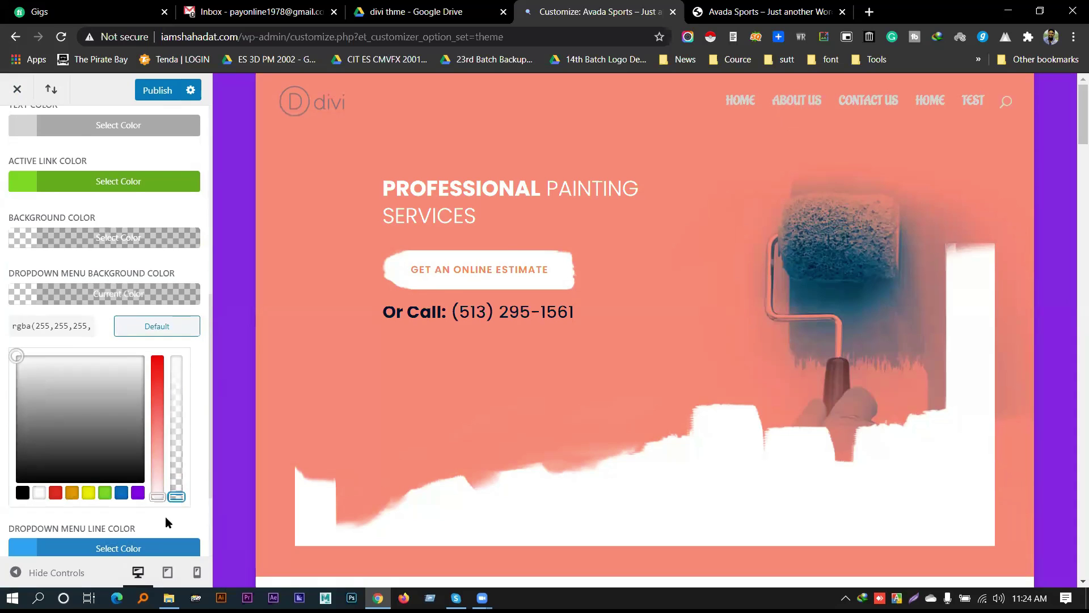
{"action": "left_click", "coordinate": [165, 517]}
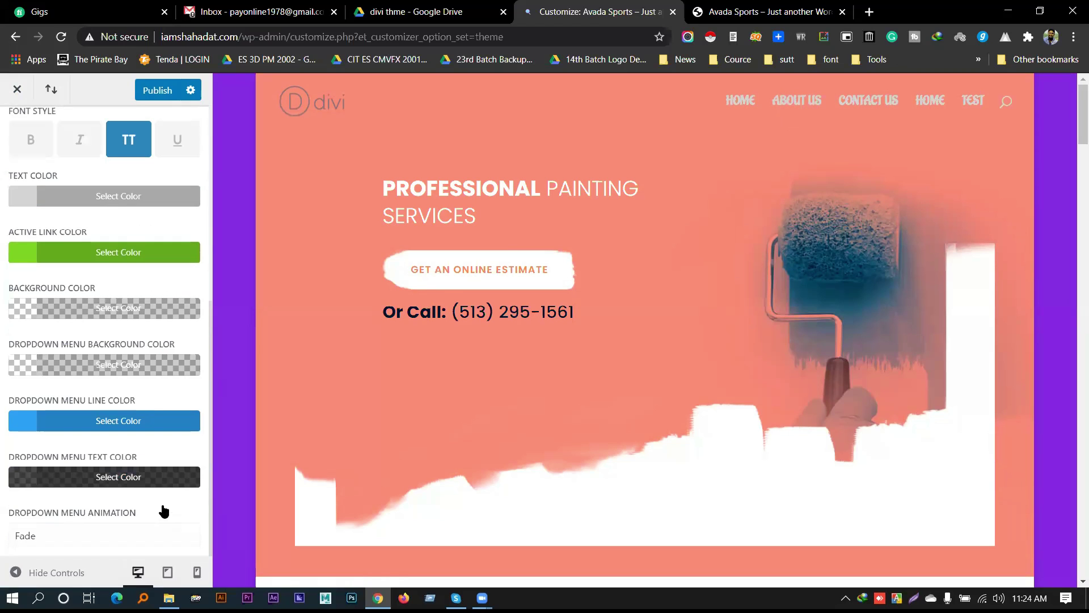
Restore the dropdown menu background opacity and return to Header & Navigation
{"action": "left_click", "coordinate": [134, 369]}
{"action": "scroll", "coordinate": [173, 514], "scroll_direction": "down", "scroll_amount": 2}
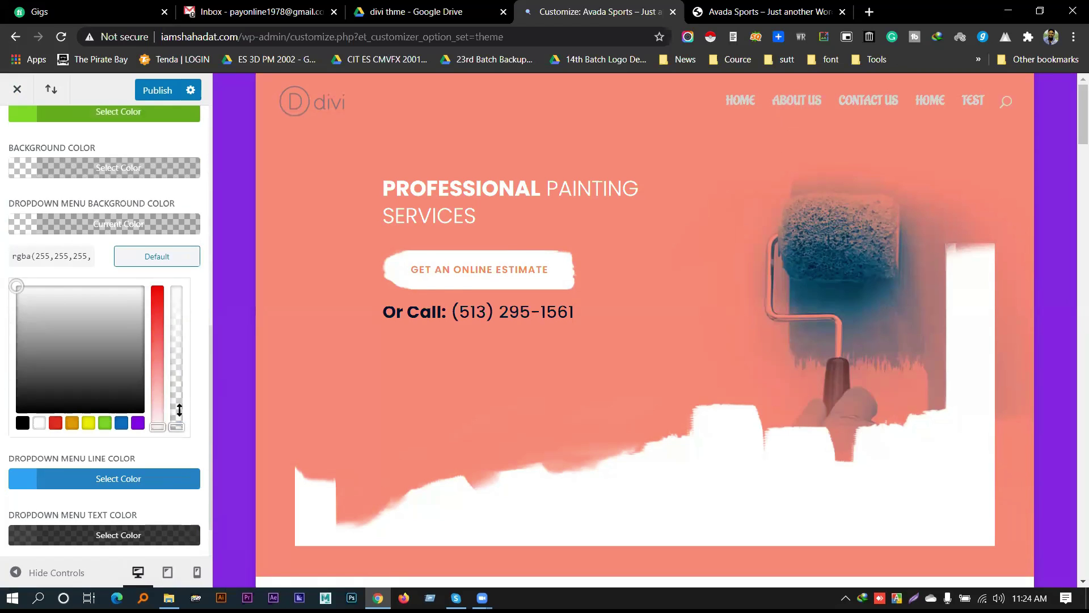
{"action": "left_click_drag", "start_coordinate": [180, 409], "coordinate": [182, 285]}
{"action": "scroll", "coordinate": [63, 290], "scroll_direction": "up", "scroll_amount": 2}
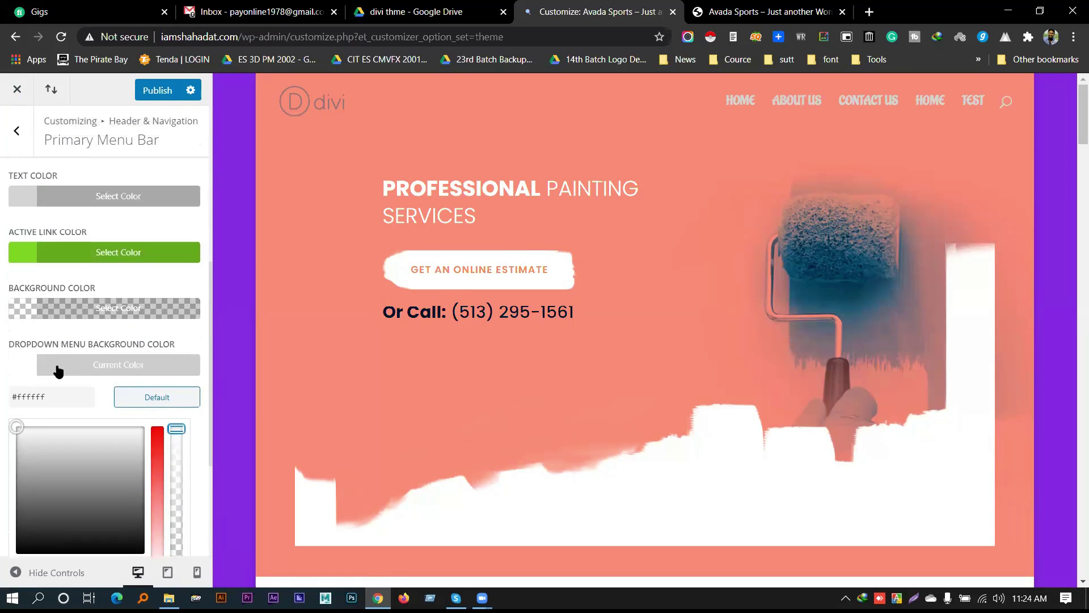
{"action": "left_click", "coordinate": [66, 311]}
{"action": "scroll", "coordinate": [45, 327], "scroll_direction": "up", "scroll_amount": 1}
{"action": "left_click", "coordinate": [30, 145]}
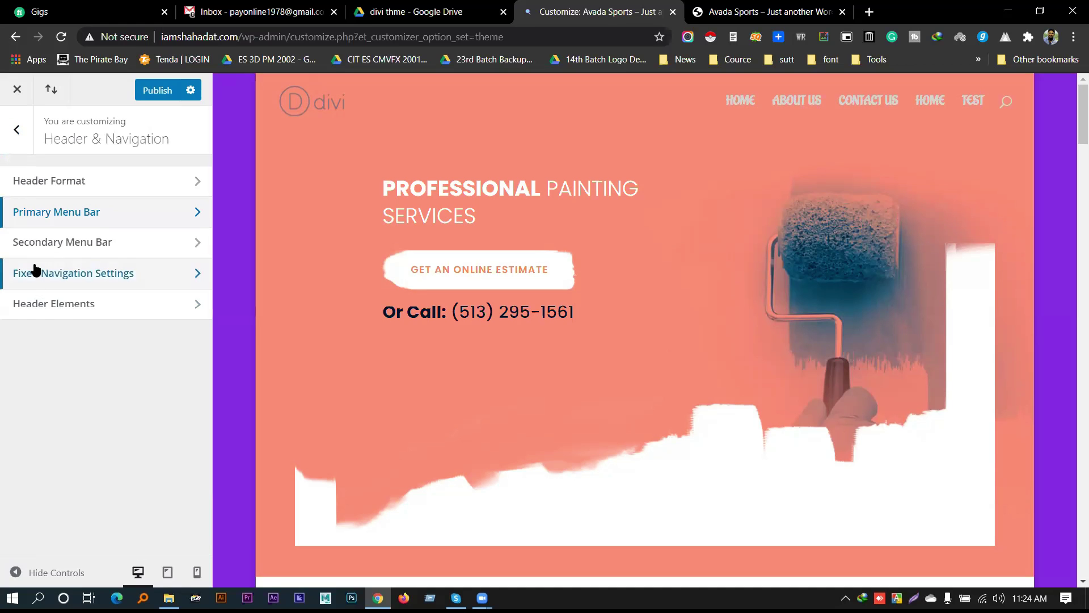
Try a white background colour for the secondary menu bar
{"action": "left_click", "coordinate": [116, 246]}
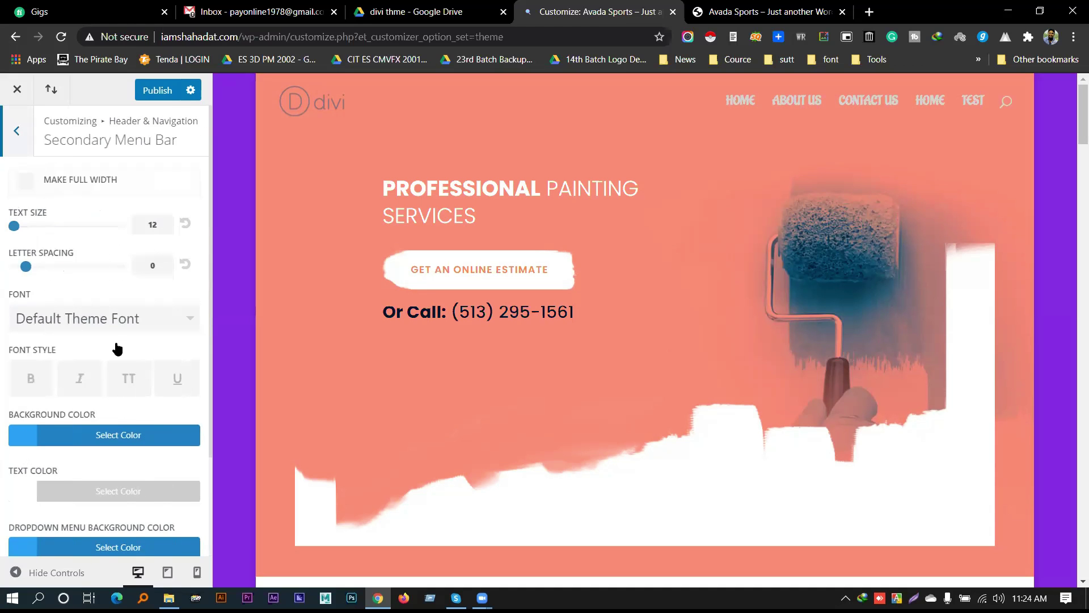
{"action": "scroll", "coordinate": [527, 350], "scroll_direction": "down", "scroll_amount": 5}
{"action": "scroll", "coordinate": [491, 357], "scroll_direction": "up", "scroll_amount": 5}
{"action": "scroll", "coordinate": [492, 350], "scroll_direction": "down", "scroll_amount": 5}
{"action": "scroll", "coordinate": [492, 349], "scroll_direction": "up", "scroll_amount": 5}
{"action": "scroll", "coordinate": [465, 346], "scroll_direction": "down", "scroll_amount": 1}
{"action": "scroll", "coordinate": [464, 346], "scroll_direction": "down", "scroll_amount": 6}
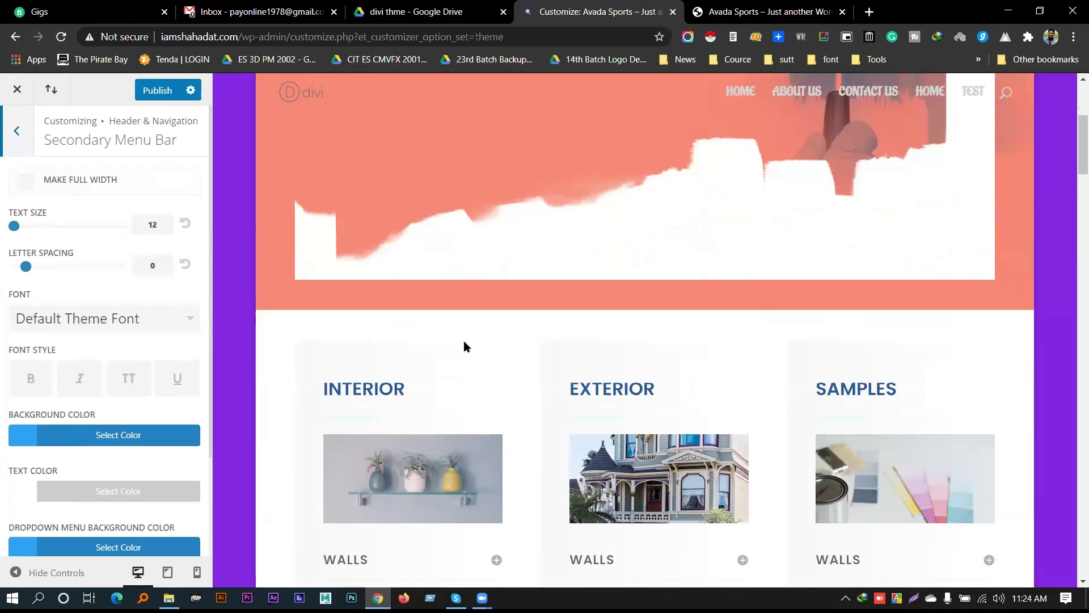
{"action": "scroll", "coordinate": [99, 392], "scroll_direction": "down", "scroll_amount": 2}
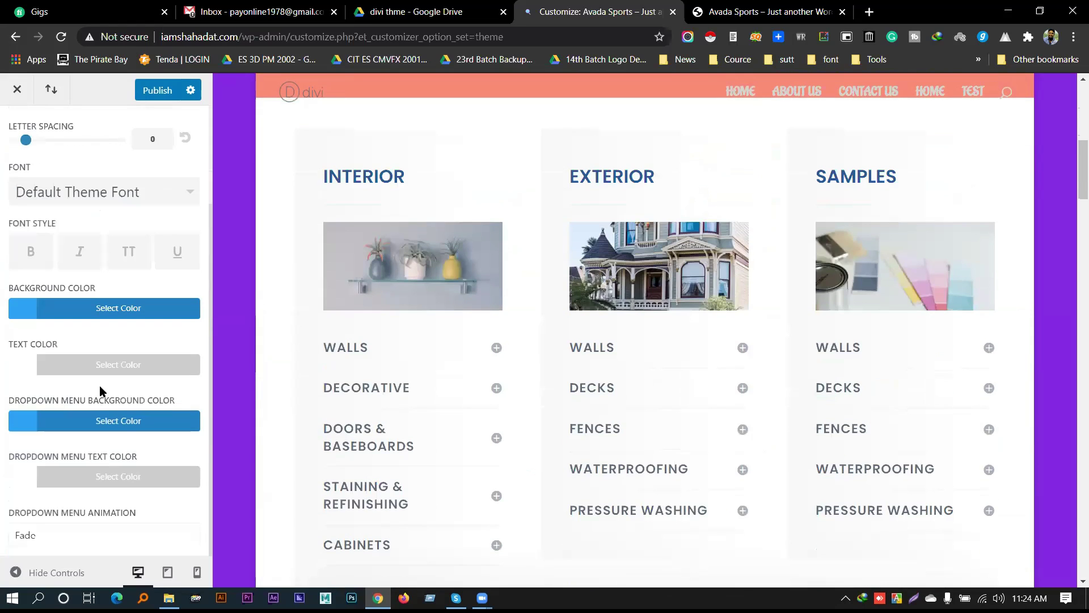
{"action": "scroll", "coordinate": [93, 492], "scroll_direction": "up", "scroll_amount": 2}
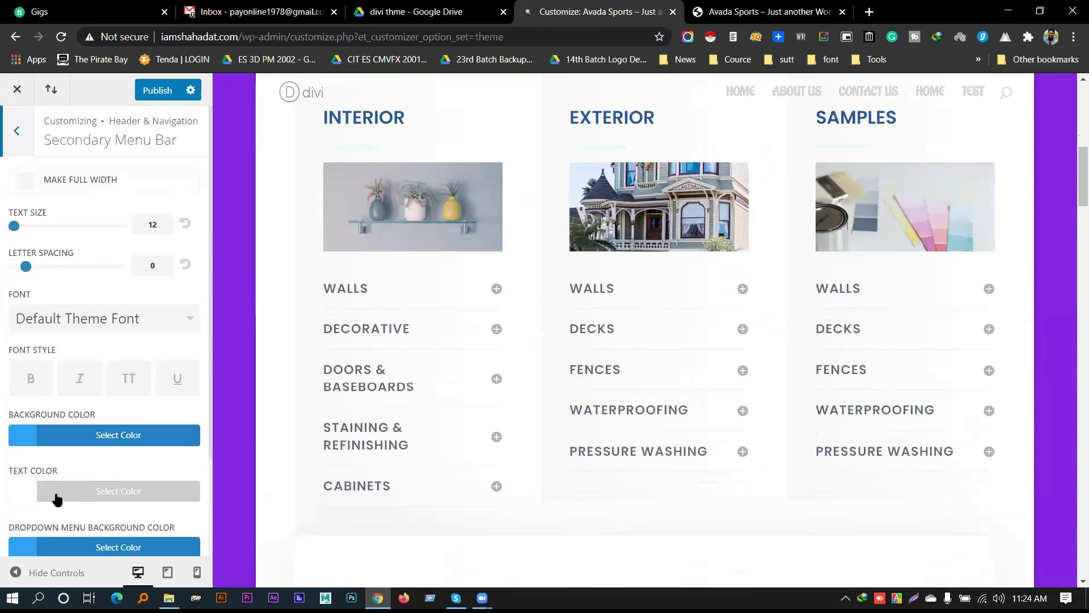
{"action": "left_click", "coordinate": [97, 442]}
{"action": "scroll", "coordinate": [62, 499], "scroll_direction": "down", "scroll_amount": 2}
{"action": "left_click", "coordinate": [39, 494]}
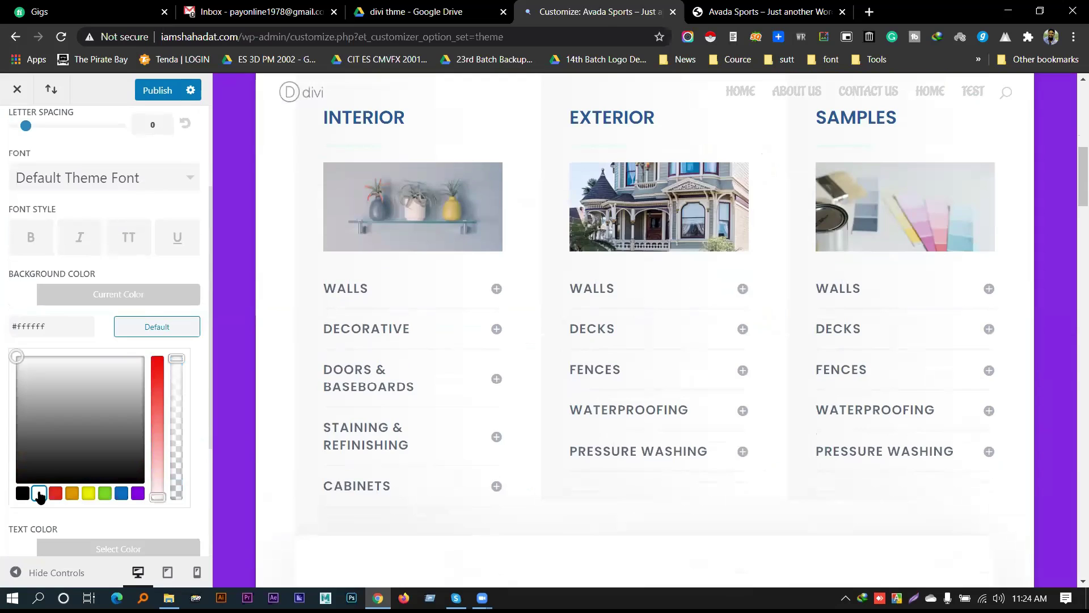
{"action": "scroll", "coordinate": [34, 397], "scroll_direction": "up", "scroll_amount": 3}
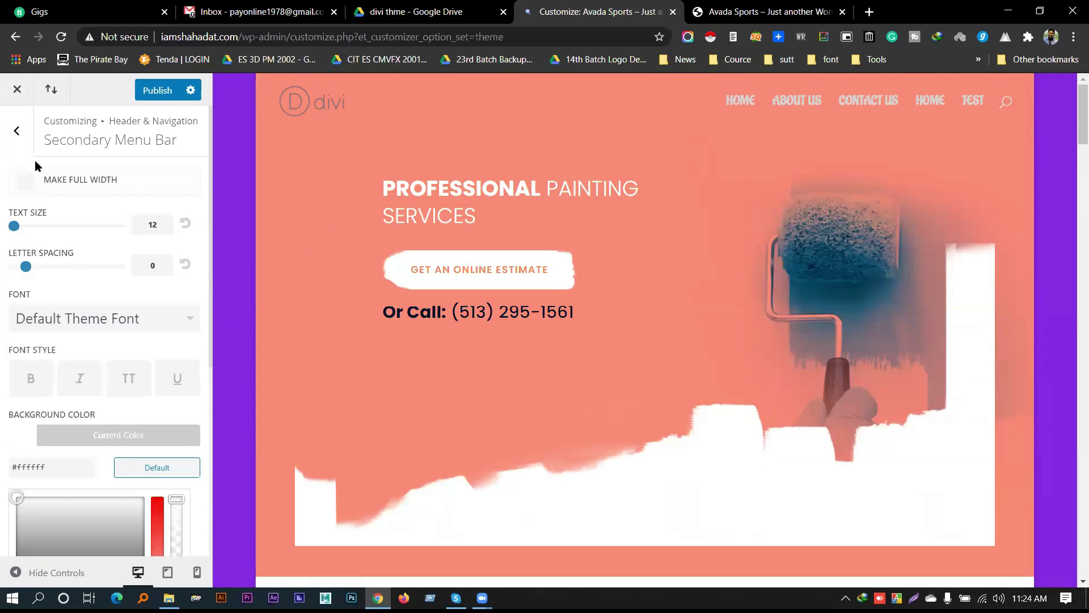
{"action": "left_click", "coordinate": [24, 182]}
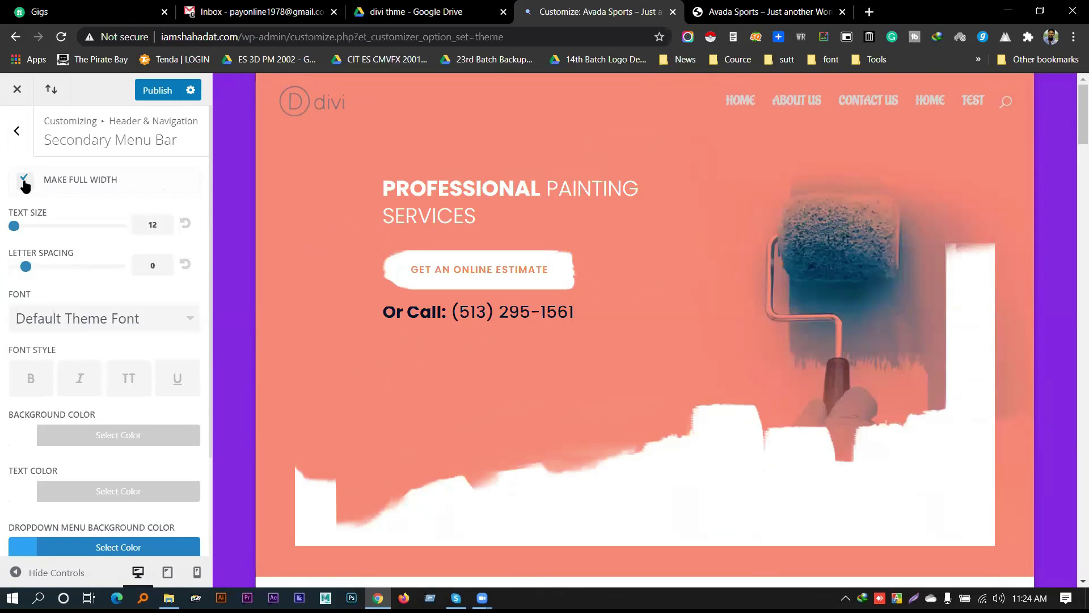
Toggle the secondary menu bar's full width on, then back off
{"action": "left_click", "coordinate": [17, 131]}
{"action": "left_click", "coordinate": [69, 242]}
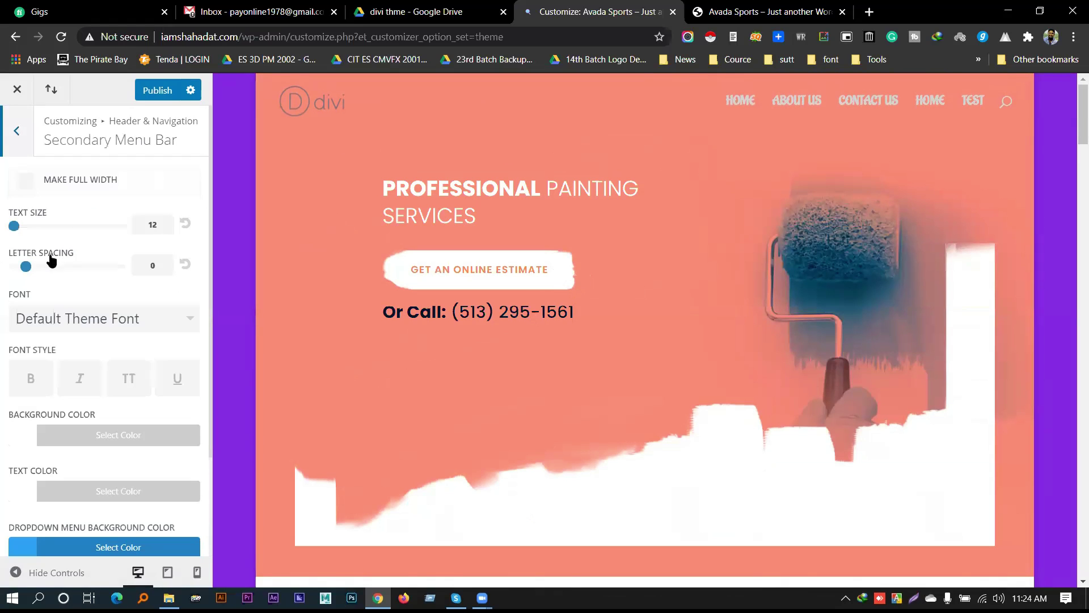
{"action": "scroll", "coordinate": [598, 278], "scroll_direction": "down", "scroll_amount": 3}
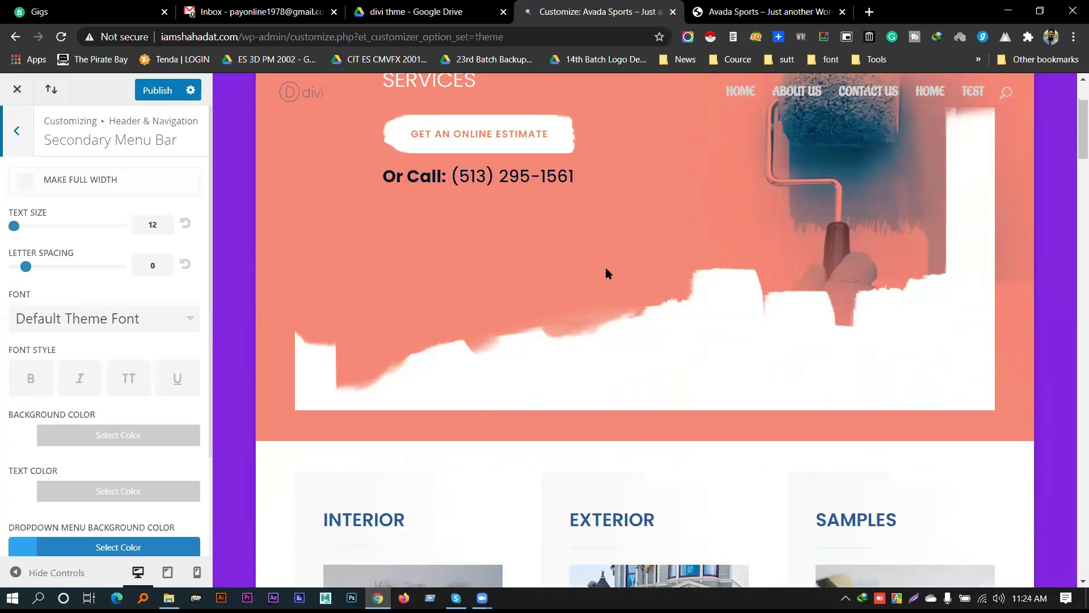
{"action": "left_click", "coordinate": [80, 183]}
{"action": "left_click", "coordinate": [79, 183]}
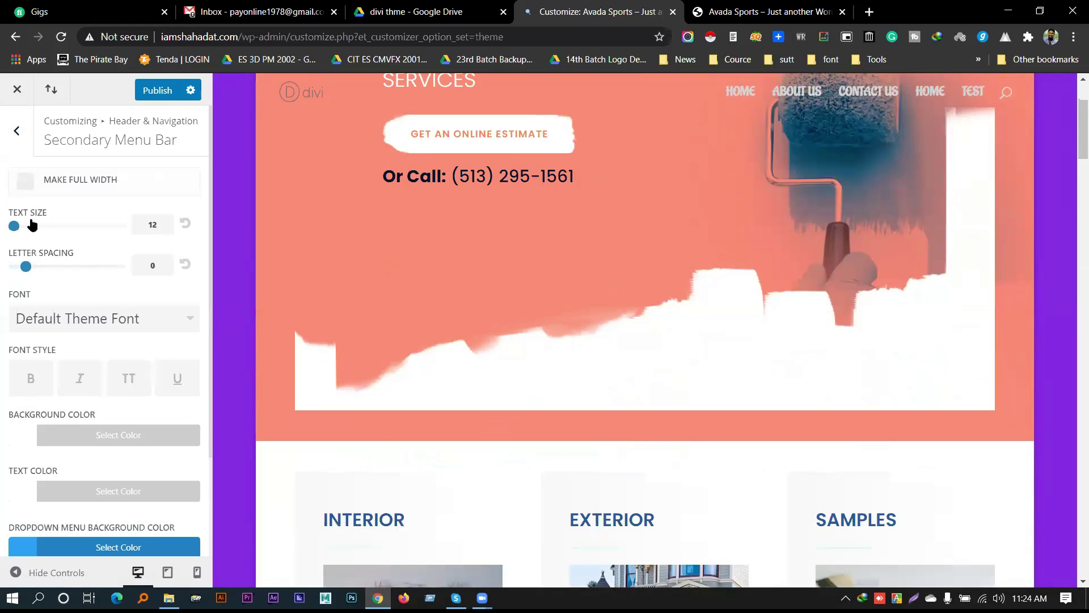
{"action": "left_click_drag", "start_coordinate": [11, 227], "coordinate": [12, 227]}
Set the secondary menu bar background to red (#e02b20)
{"action": "scroll", "coordinate": [700, 355], "scroll_direction": "down", "scroll_amount": 12}
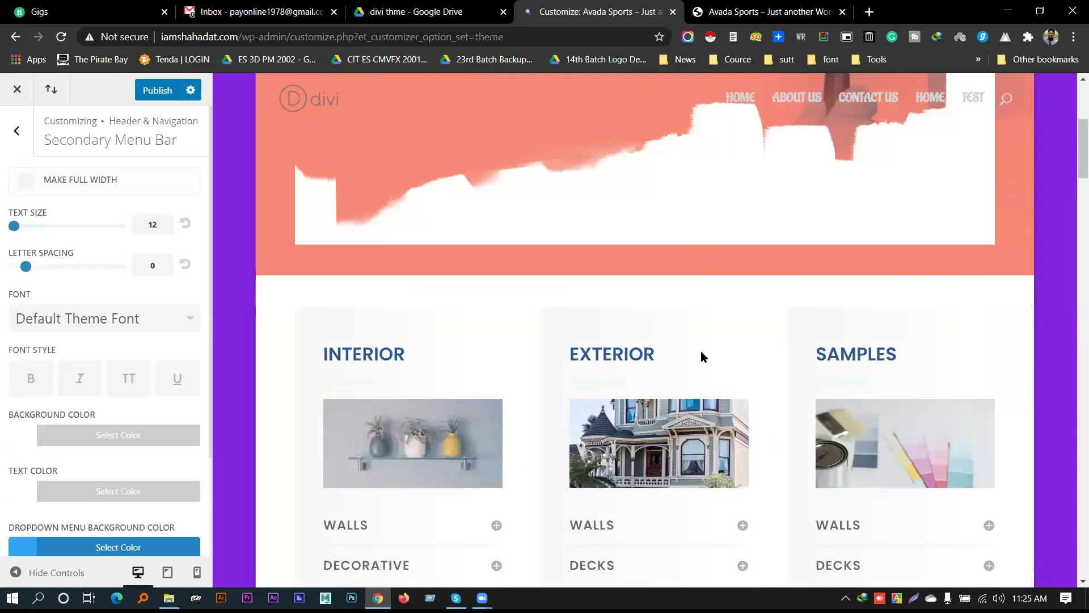
{"action": "scroll", "coordinate": [114, 353], "scroll_direction": "down", "scroll_amount": 1}
{"action": "scroll", "coordinate": [114, 353], "scroll_direction": "down", "scroll_amount": 1}
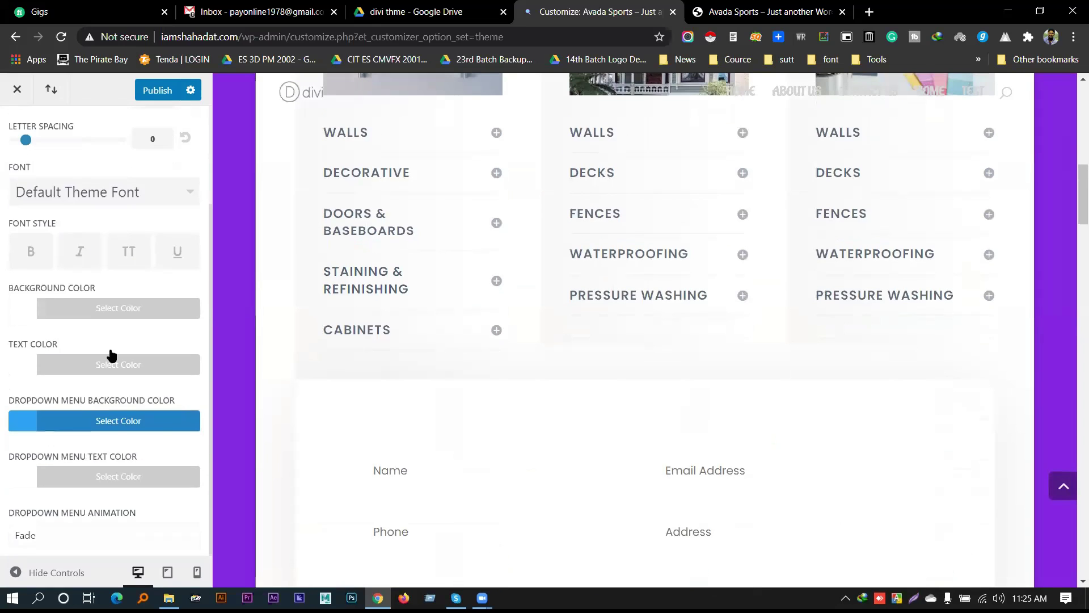
{"action": "left_click", "coordinate": [94, 311]}
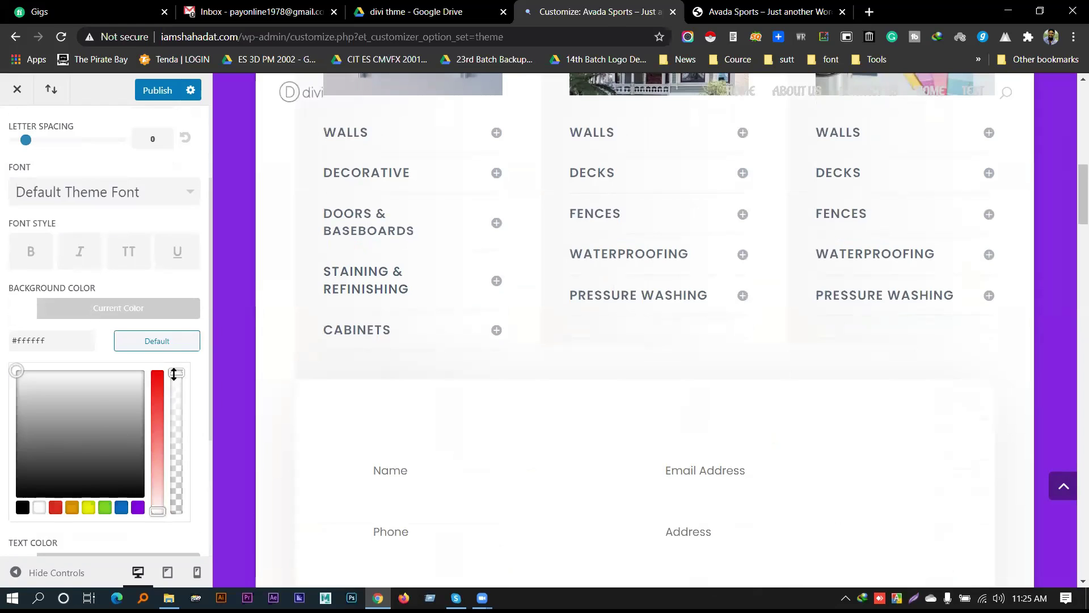
{"action": "left_click", "coordinate": [55, 507]}
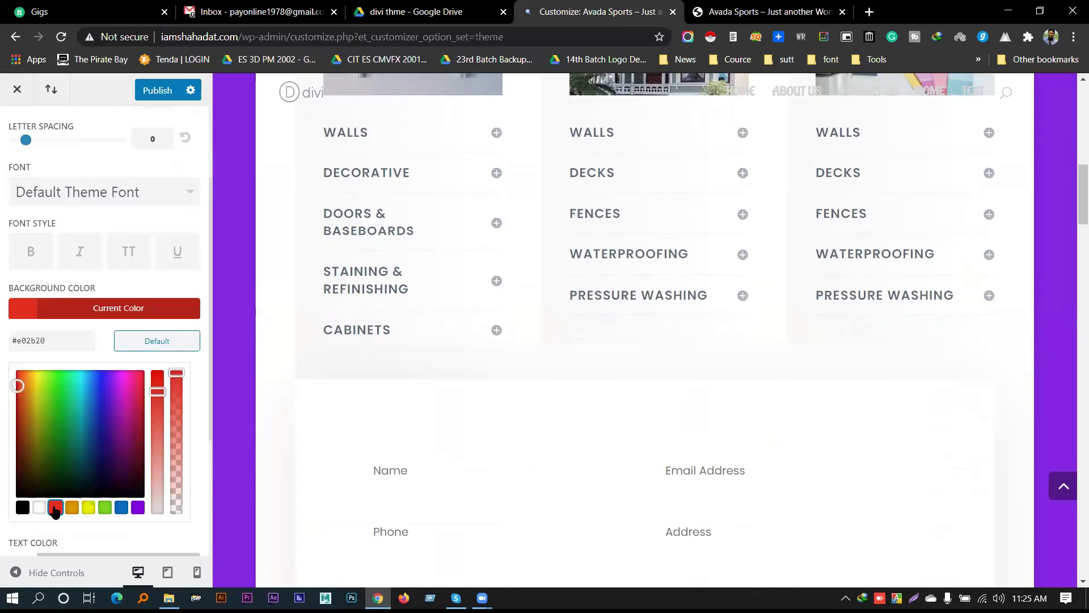
{"action": "left_click", "coordinate": [67, 311]}
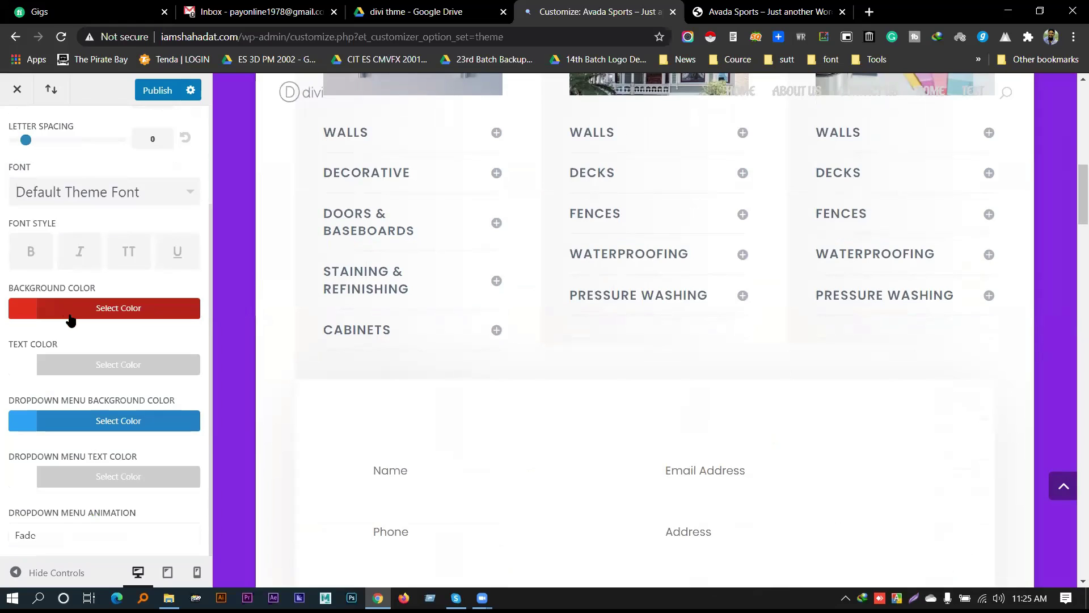
Review the dropdown menu text colour unchanged, then return to Header & Navigation
{"action": "left_click", "coordinate": [105, 481]}
{"action": "left_click", "coordinate": [130, 452]}
{"action": "scroll", "coordinate": [89, 358], "scroll_direction": "up", "scroll_amount": 2}
{"action": "scroll", "coordinate": [584, 370], "scroll_direction": "down", "scroll_amount": 3}
{"action": "scroll", "coordinate": [623, 255], "scroll_direction": "up", "scroll_amount": 10}
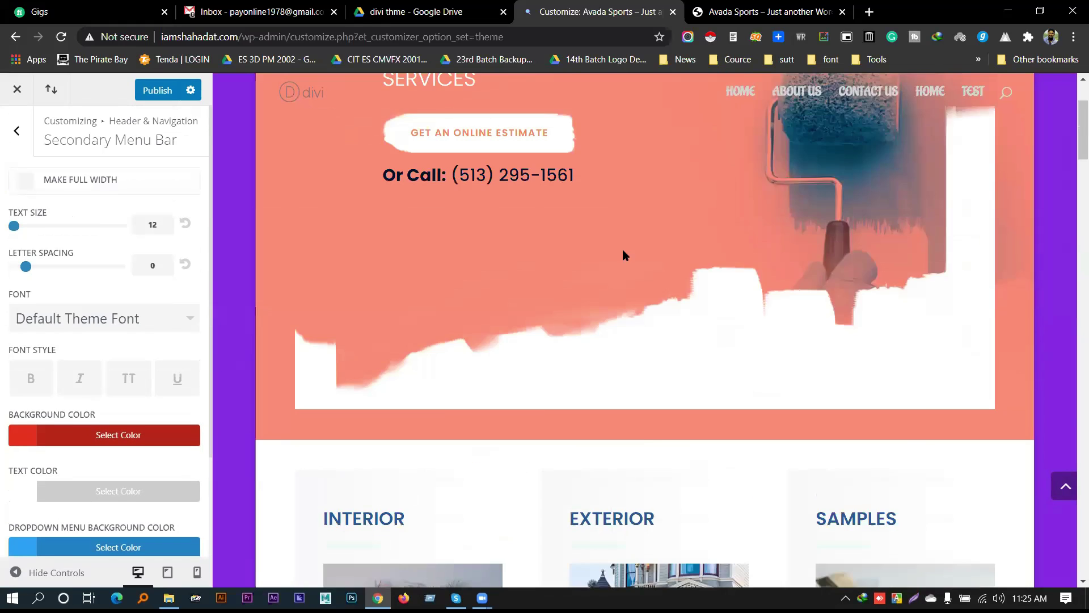
{"action": "scroll", "coordinate": [623, 255], "scroll_direction": "down", "scroll_amount": 15}
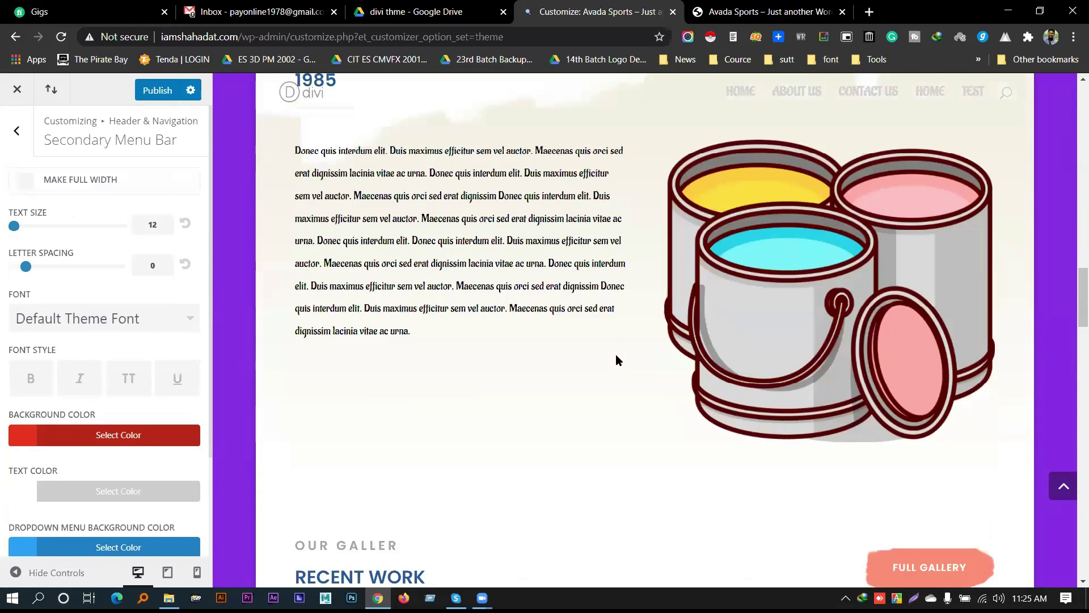
{"action": "scroll", "coordinate": [618, 361], "scroll_direction": "up", "scroll_amount": 6}
{"action": "left_click", "coordinate": [20, 128]}
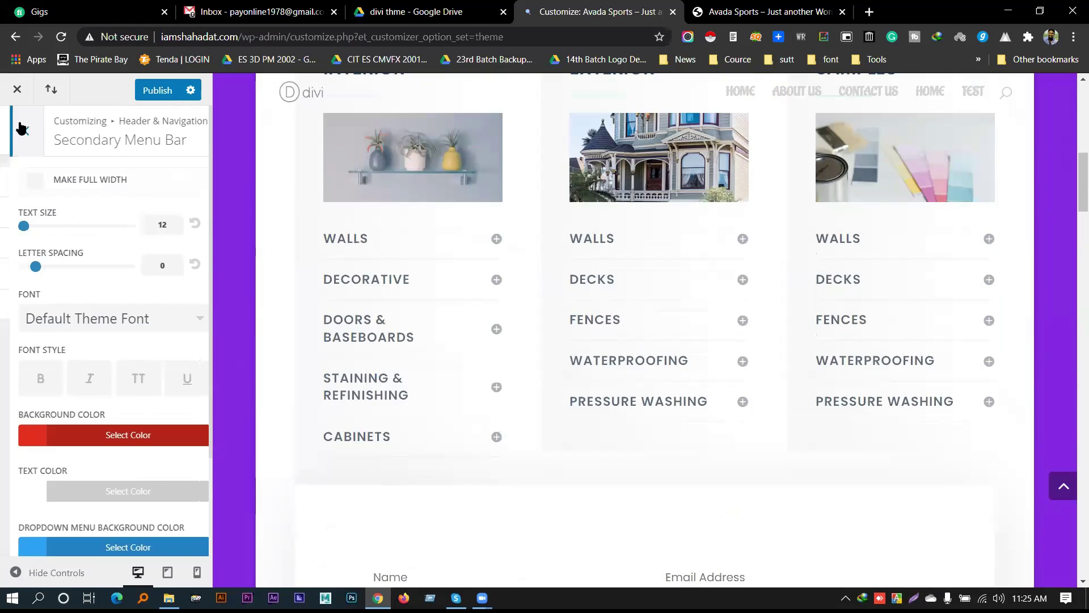
In Fixed Navigation Settings, try a transparent primary menu background, then restore it to opaque white
{"action": "left_click", "coordinate": [112, 274]}
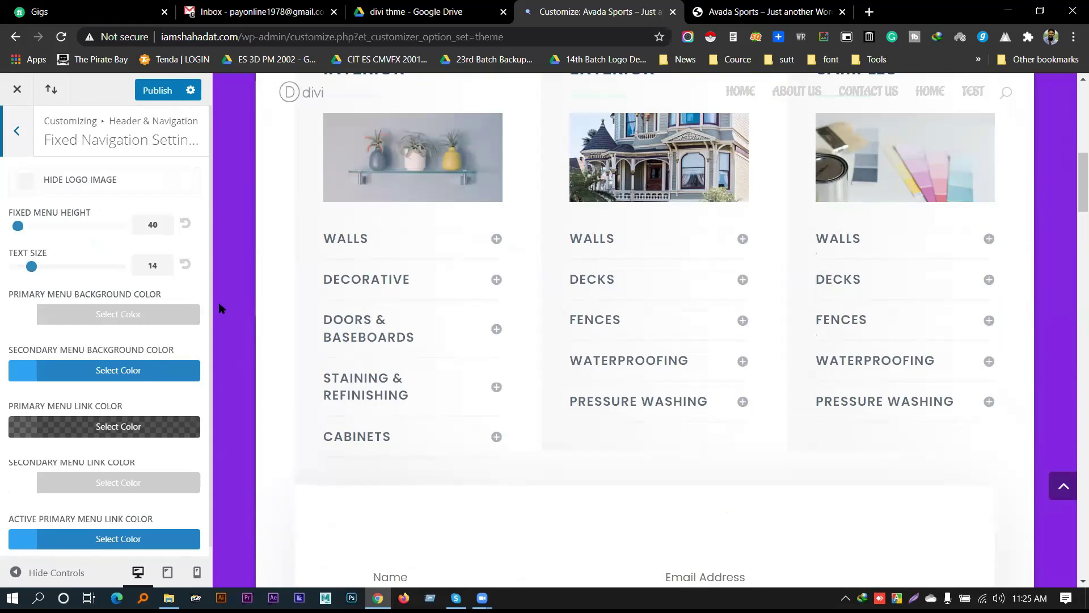
{"action": "scroll", "coordinate": [282, 294], "scroll_direction": "down", "scroll_amount": 3}
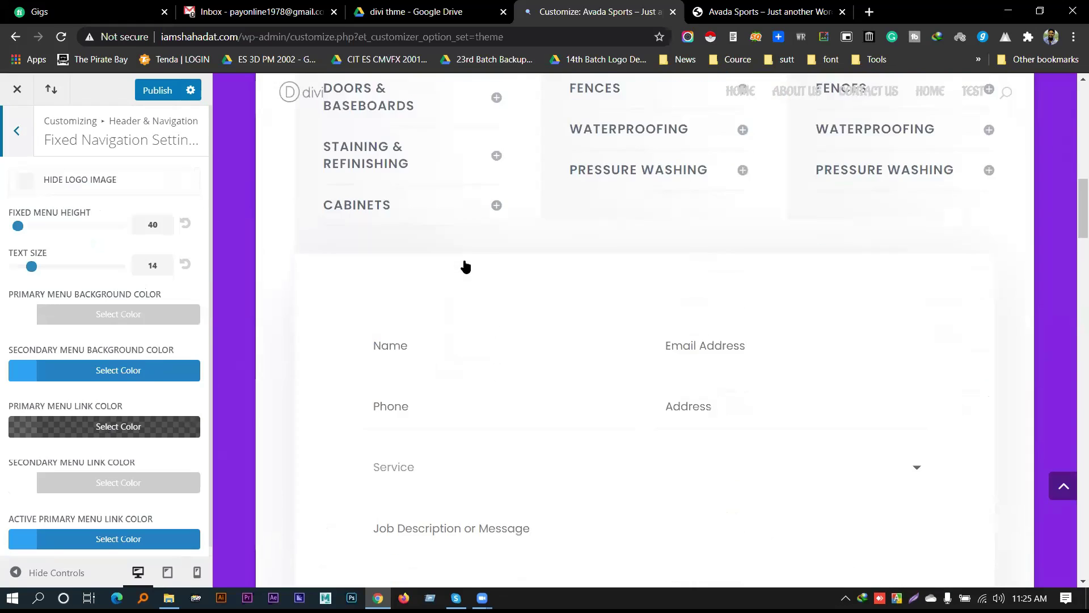
{"action": "scroll", "coordinate": [519, 300], "scroll_direction": "up", "scroll_amount": 10}
{"action": "left_click", "coordinate": [74, 316]}
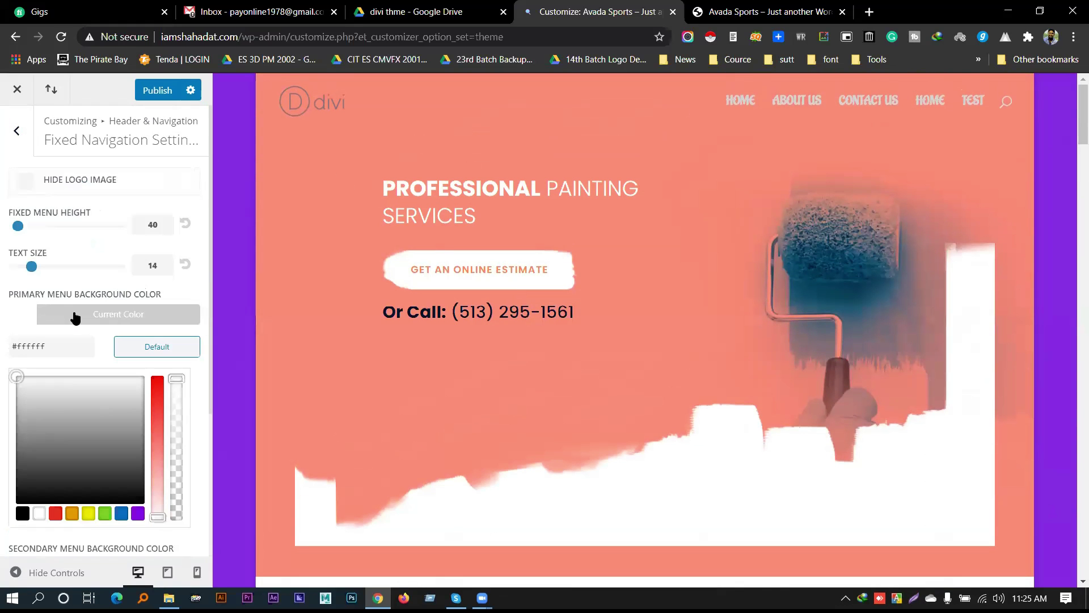
{"action": "left_click_drag", "start_coordinate": [174, 380], "coordinate": [179, 535]}
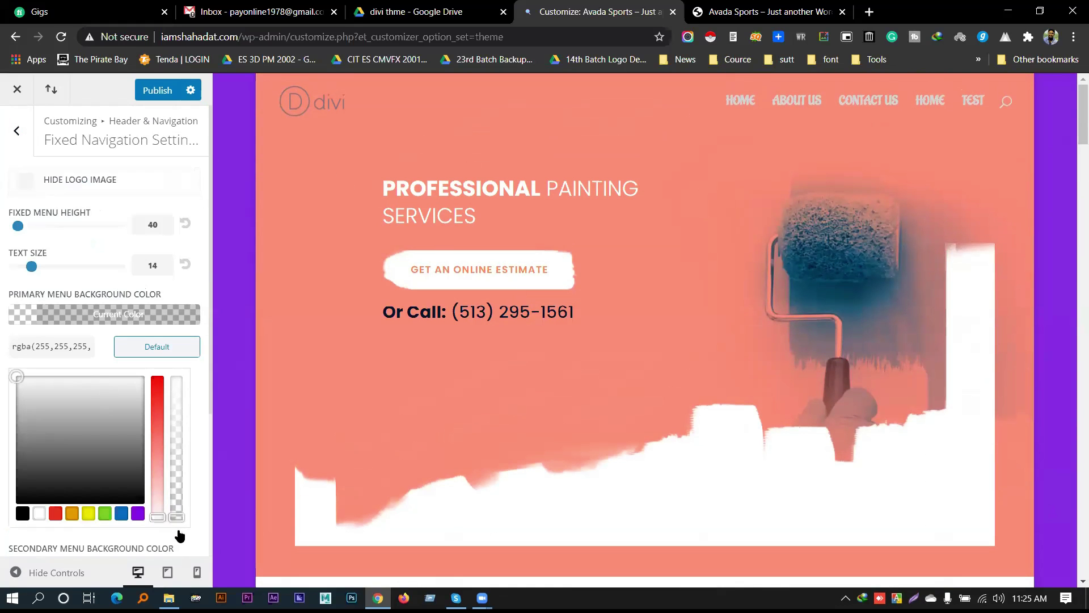
{"action": "left_click", "coordinate": [86, 315]}
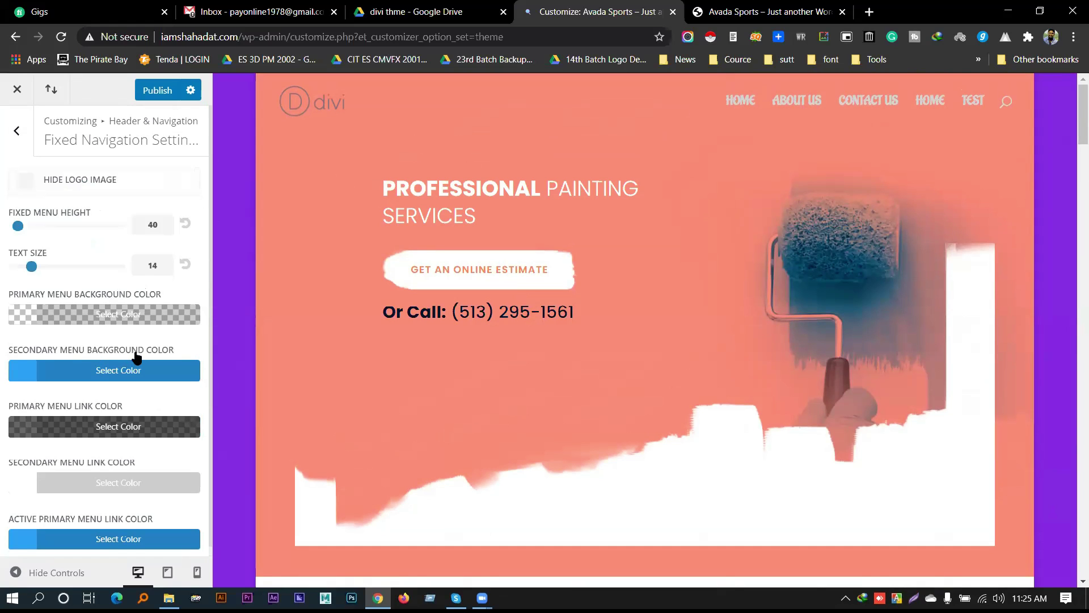
{"action": "scroll", "coordinate": [122, 372], "scroll_direction": "down", "scroll_amount": 1}
{"action": "left_click", "coordinate": [106, 308]}
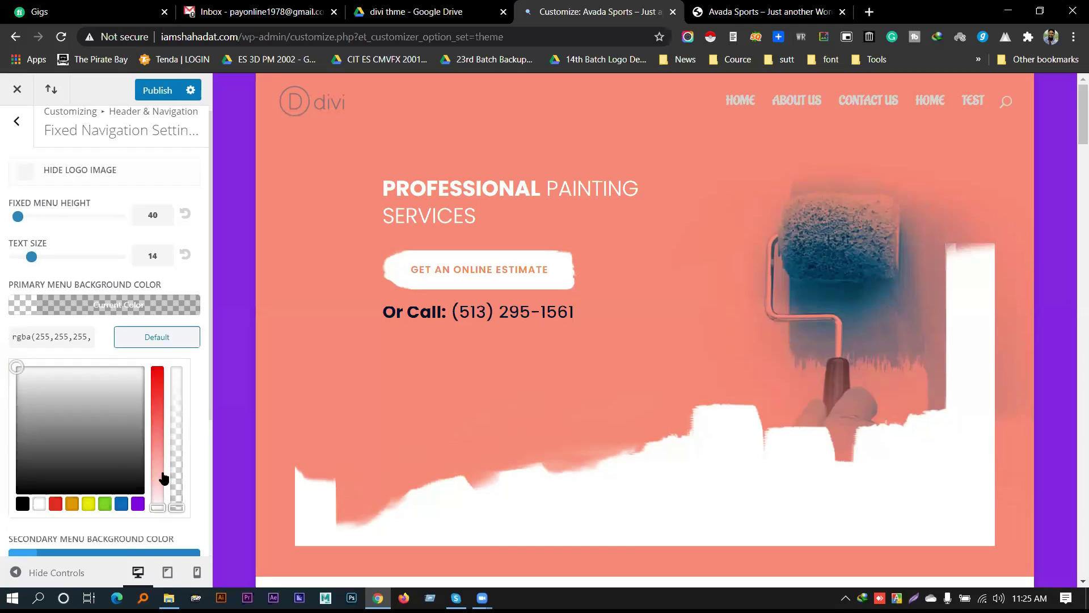
{"action": "scroll", "coordinate": [707, 343], "scroll_direction": "down", "scroll_amount": 5}
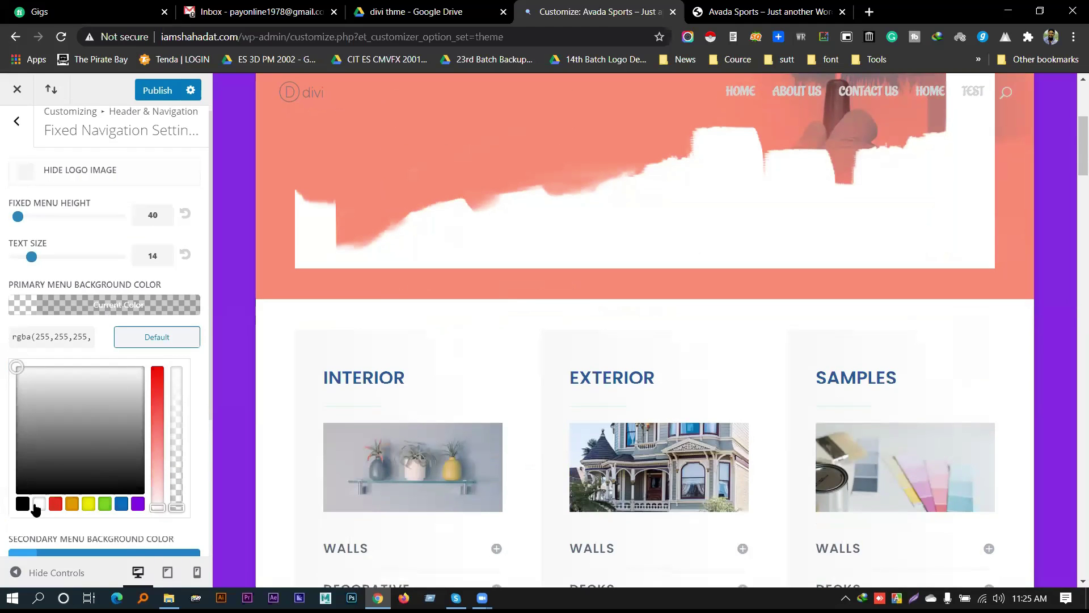
{"action": "scroll", "coordinate": [632, 323], "scroll_direction": "down", "scroll_amount": 13}
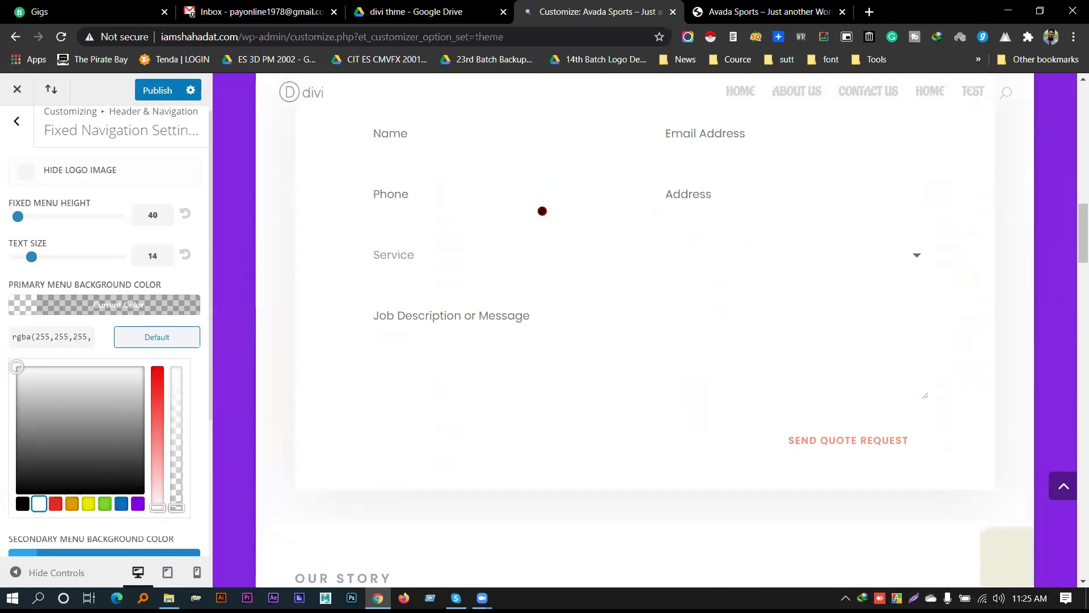
{"action": "left_click_drag", "start_coordinate": [177, 507], "coordinate": [177, 367]}
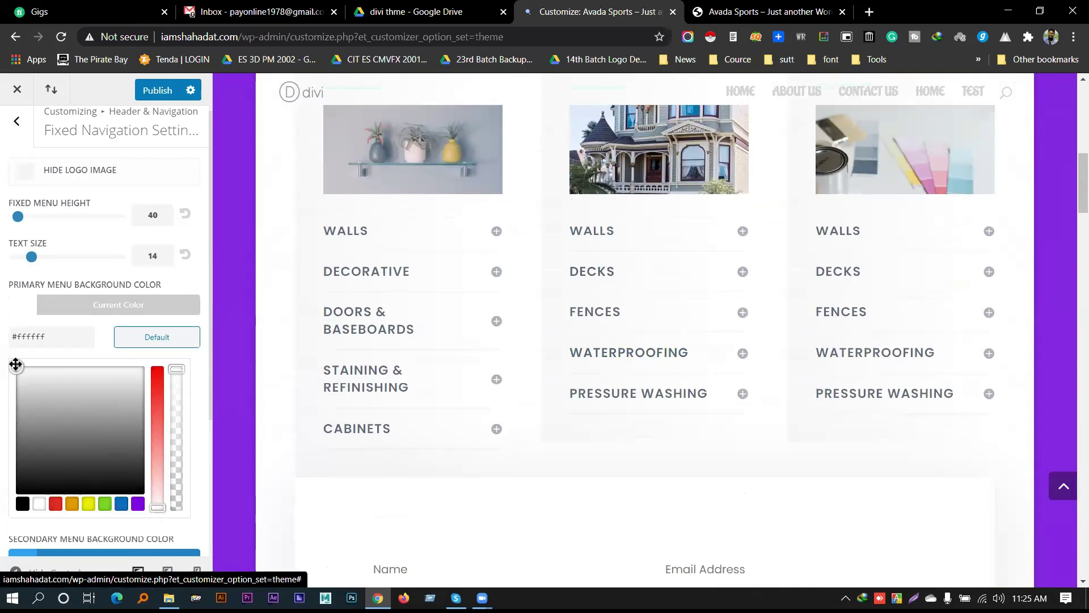
{"action": "left_click", "coordinate": [117, 303]}
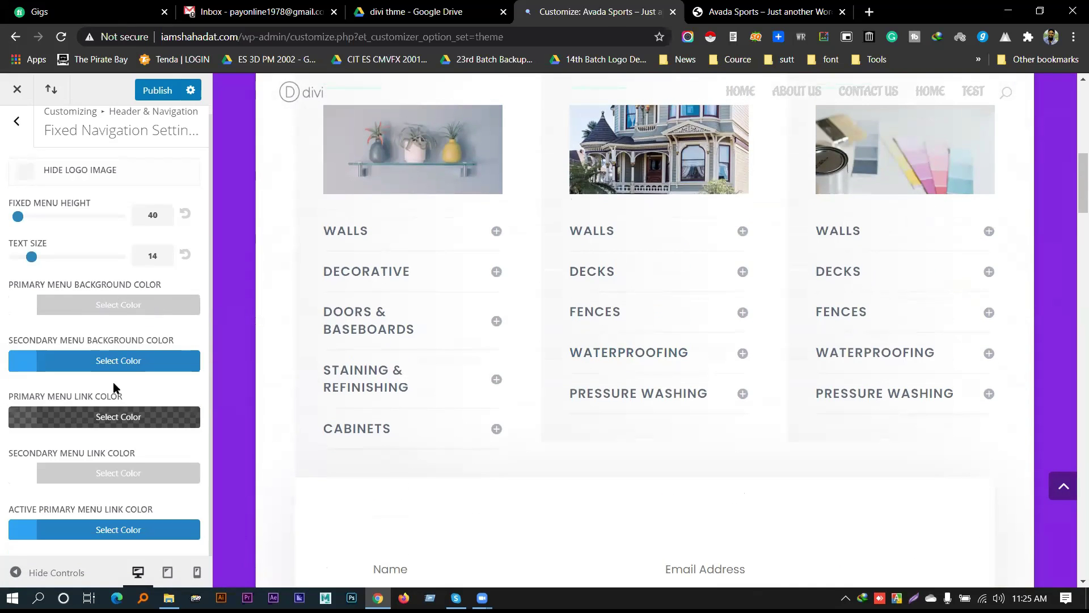
Set the fixed secondary menu background colour to white
{"action": "left_click", "coordinate": [104, 360]}
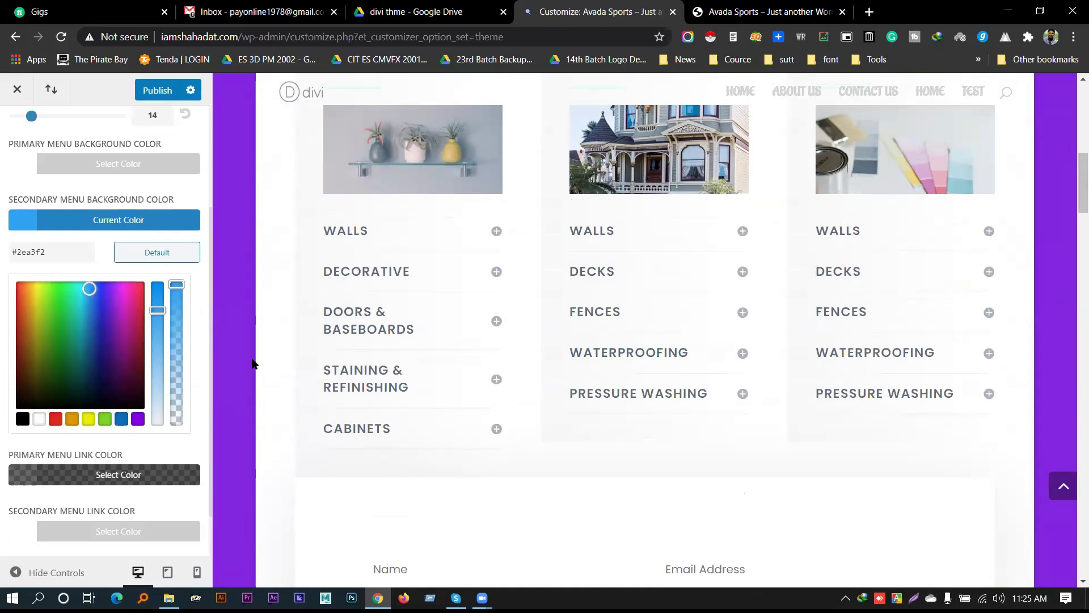
{"action": "left_click", "coordinate": [39, 418]}
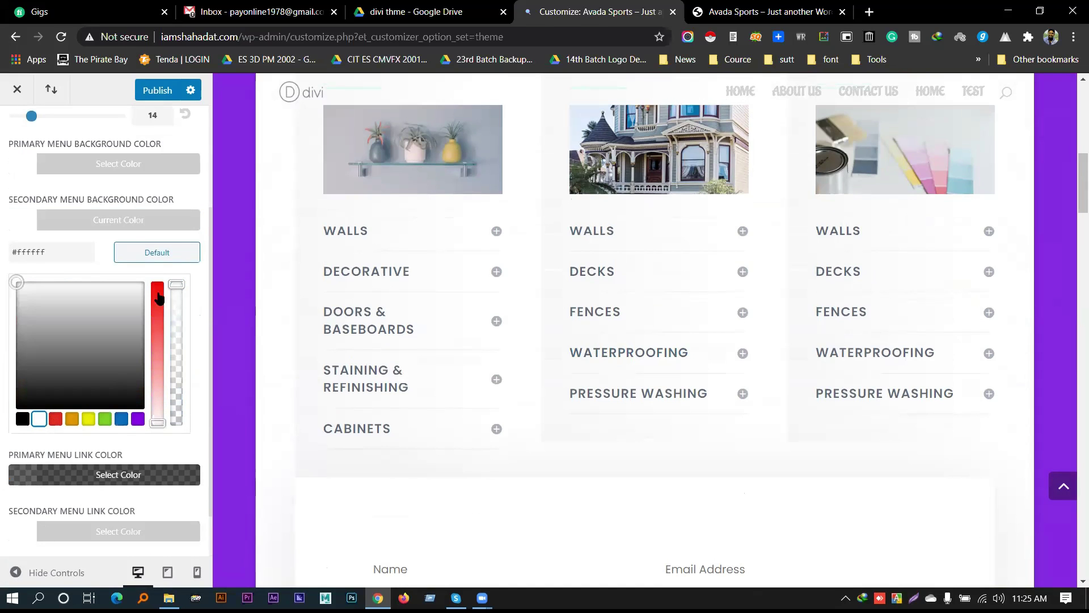
{"action": "left_click", "coordinate": [93, 222]}
{"action": "scroll", "coordinate": [472, 340], "scroll_direction": "up", "scroll_amount": 2}
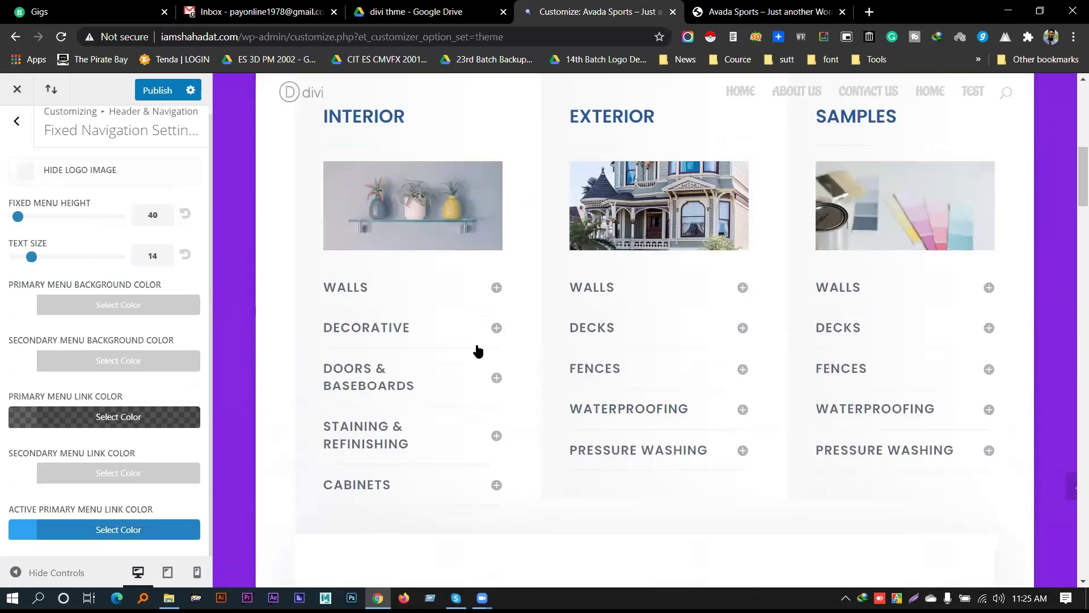
{"action": "scroll", "coordinate": [487, 366], "scroll_direction": "down", "scroll_amount": 15}
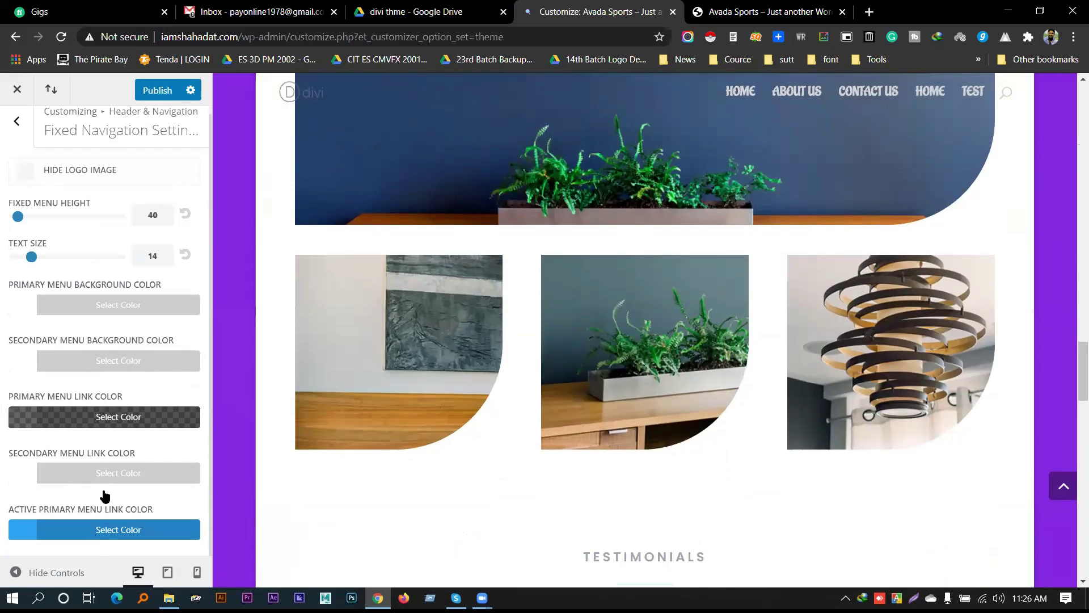
Review the secondary menu link colour and publish the header changes
{"action": "left_click", "coordinate": [90, 473]}
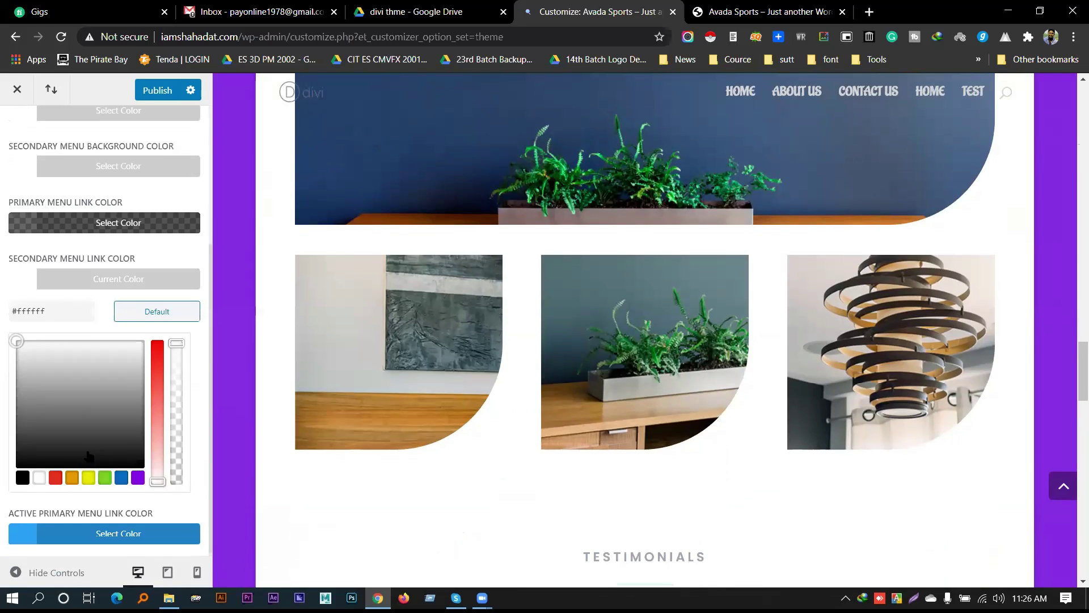
{"action": "scroll", "coordinate": [94, 189], "scroll_direction": "up", "scroll_amount": 2}
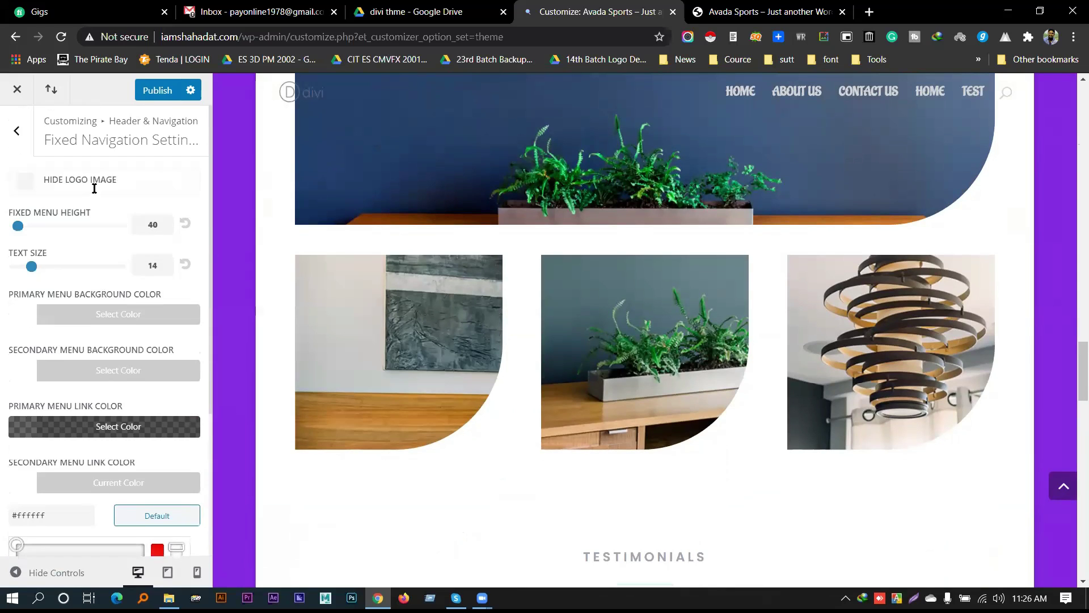
{"action": "left_click", "coordinate": [159, 96]}
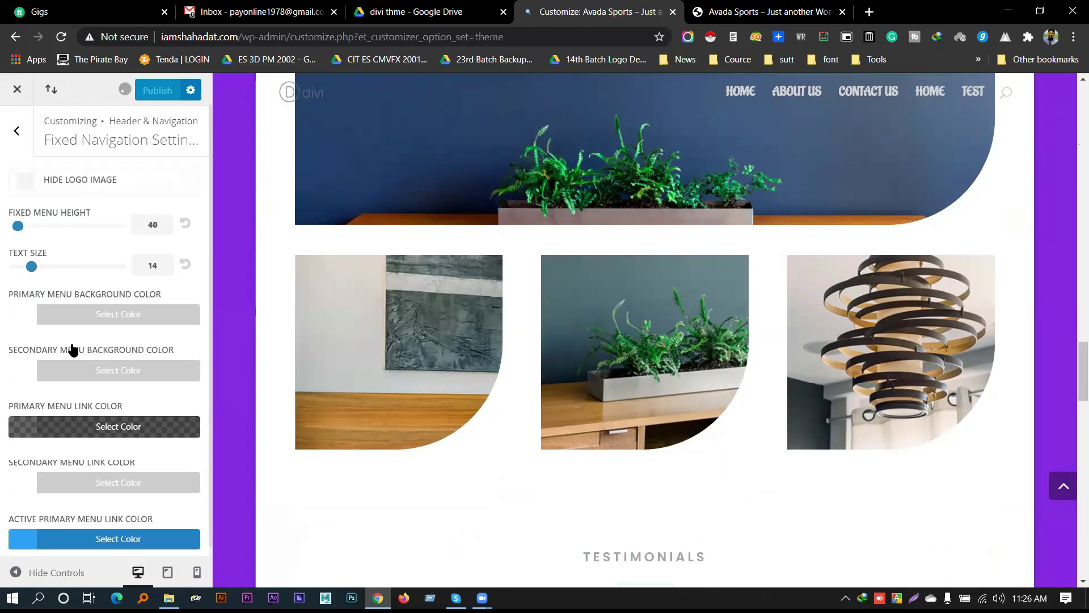
On the site tab, remove the builder parameters from the URL and leave the visual builder
{"action": "key", "text": "ctrl+Tab"}
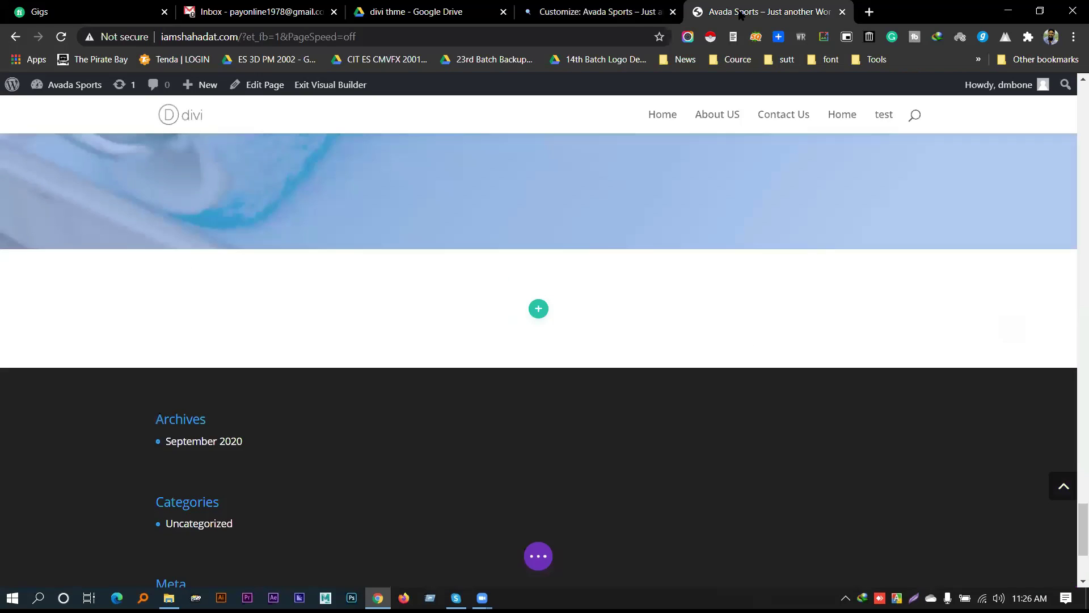
{"action": "scroll", "coordinate": [431, 217], "scroll_direction": "up", "scroll_amount": 5}
{"action": "scroll", "coordinate": [457, 216], "scroll_direction": "up", "scroll_amount": 10}
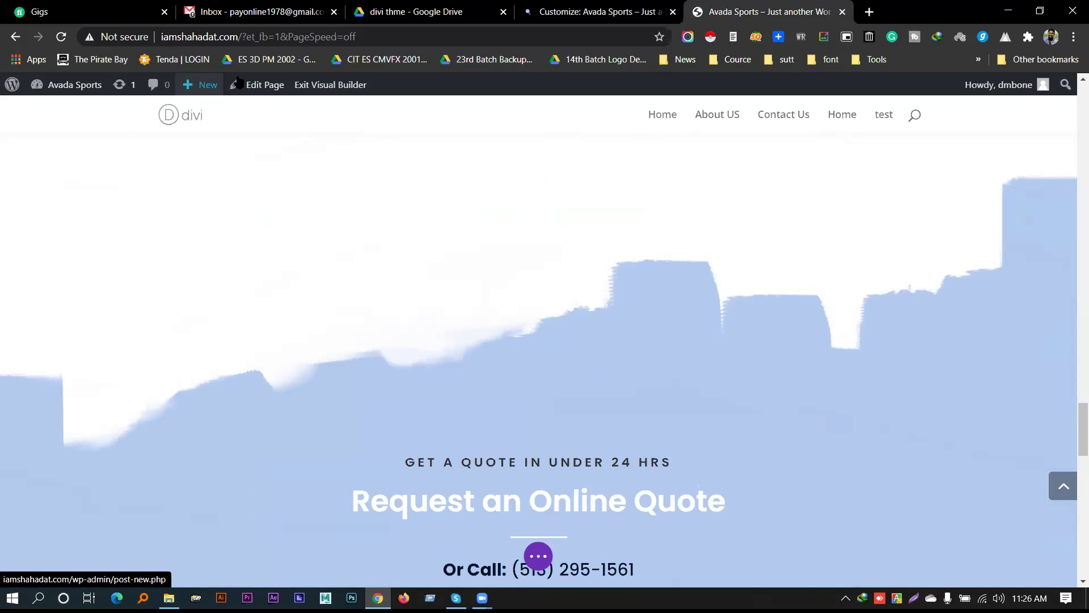
{"action": "left_click_drag", "start_coordinate": [242, 36], "coordinate": [357, 36]}
{"action": "key", "text": "Return"}
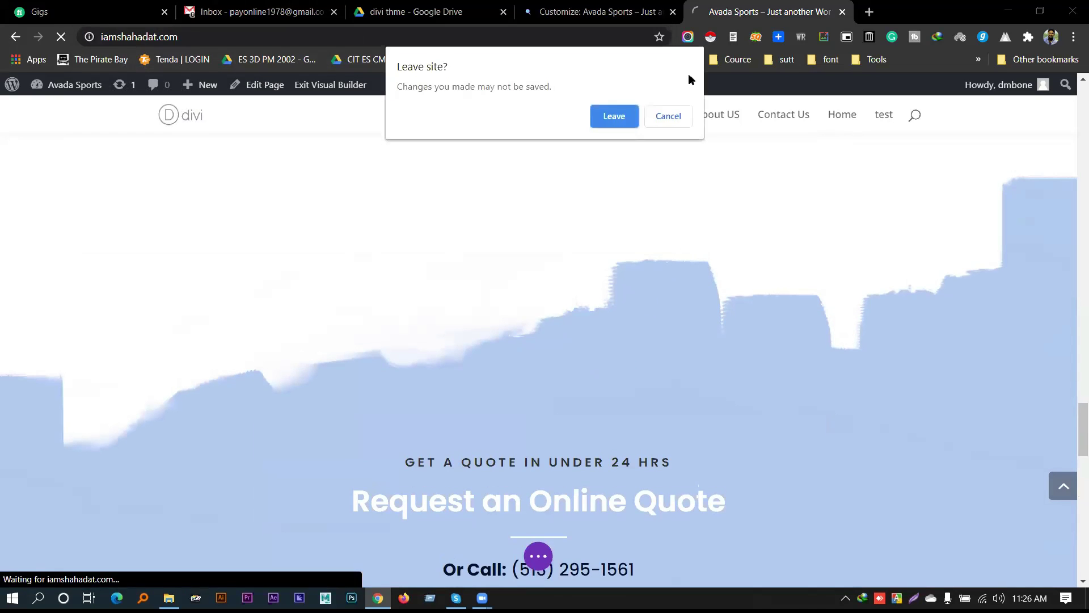
{"action": "left_click", "coordinate": [620, 116]}
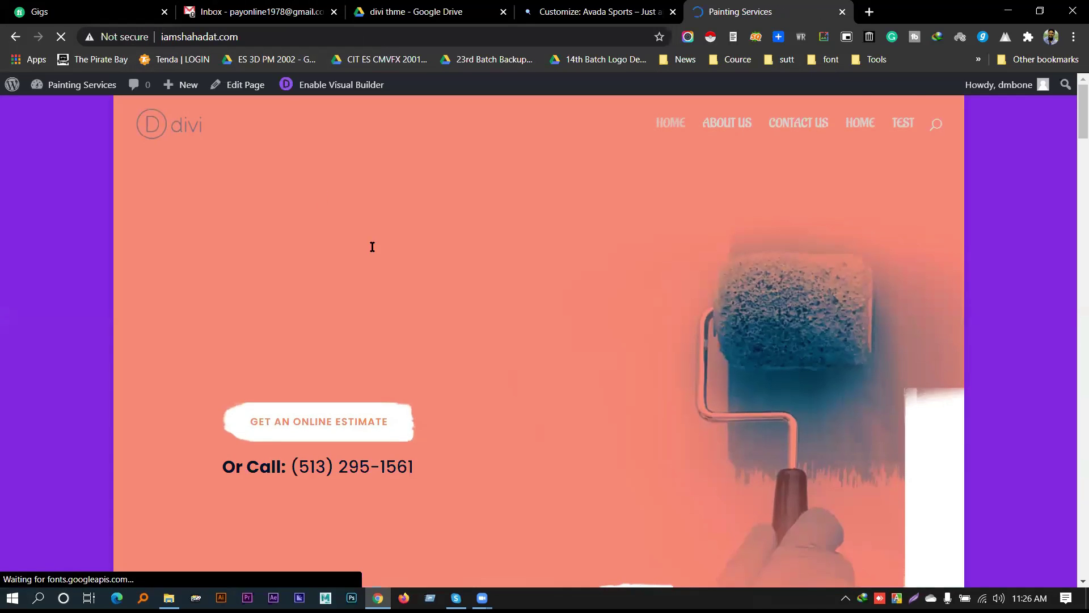
Scroll the live Painting Services home page to inspect the header, then return to the customizer
{"action": "scroll", "coordinate": [464, 243], "scroll_direction": "down", "scroll_amount": 9}
{"action": "scroll", "coordinate": [464, 242], "scroll_direction": "up", "scroll_amount": 8}
{"action": "scroll", "coordinate": [464, 243], "scroll_direction": "up", "scroll_amount": 2}
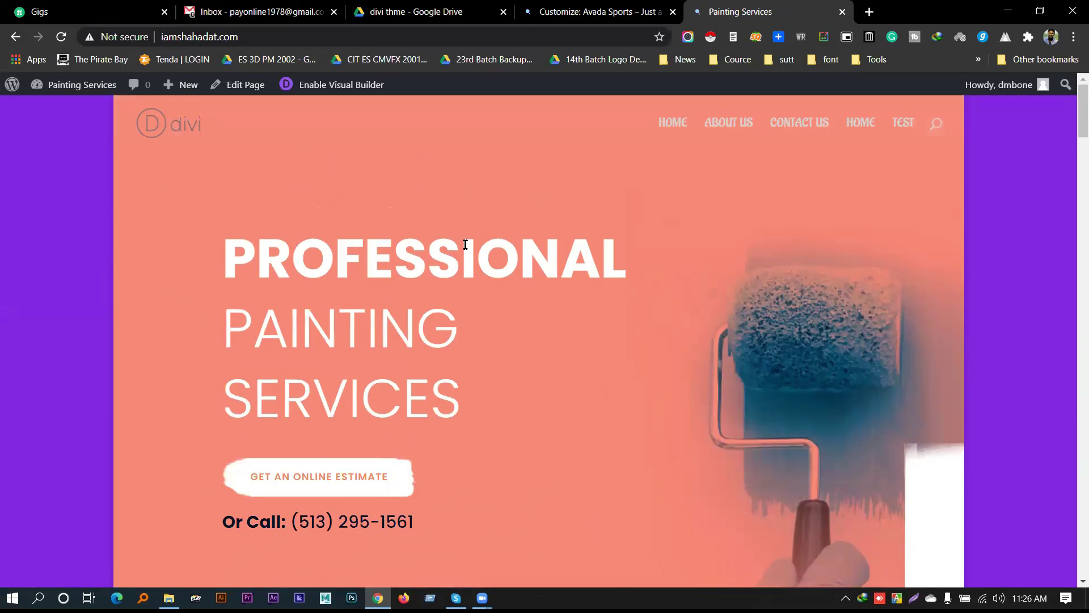
{"action": "scroll", "coordinate": [500, 222], "scroll_direction": "down", "scroll_amount": 2}
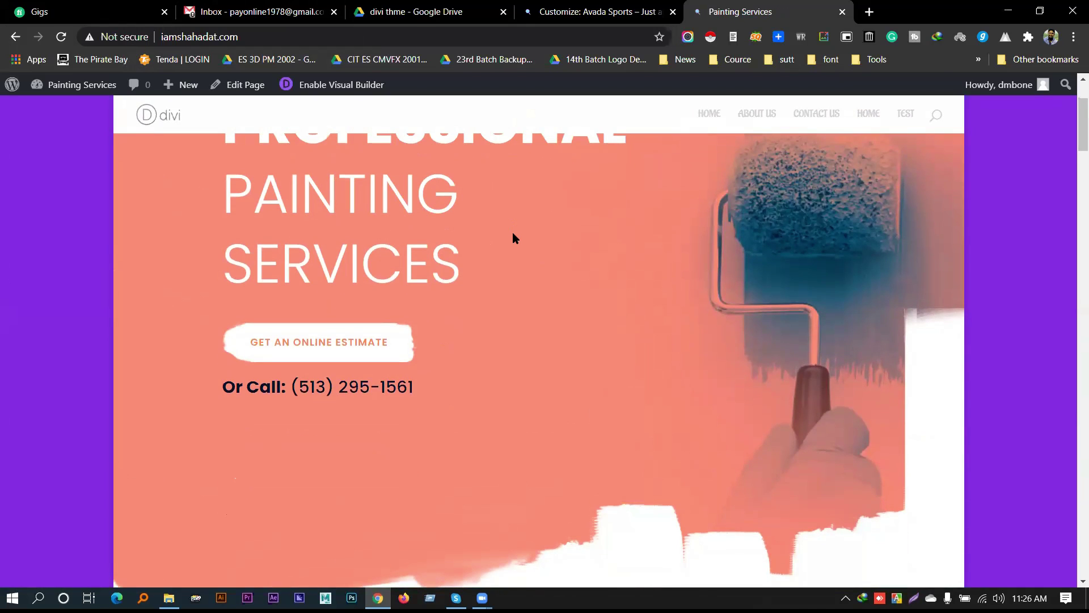
{"action": "scroll", "coordinate": [514, 227], "scroll_direction": "up", "scroll_amount": 2}
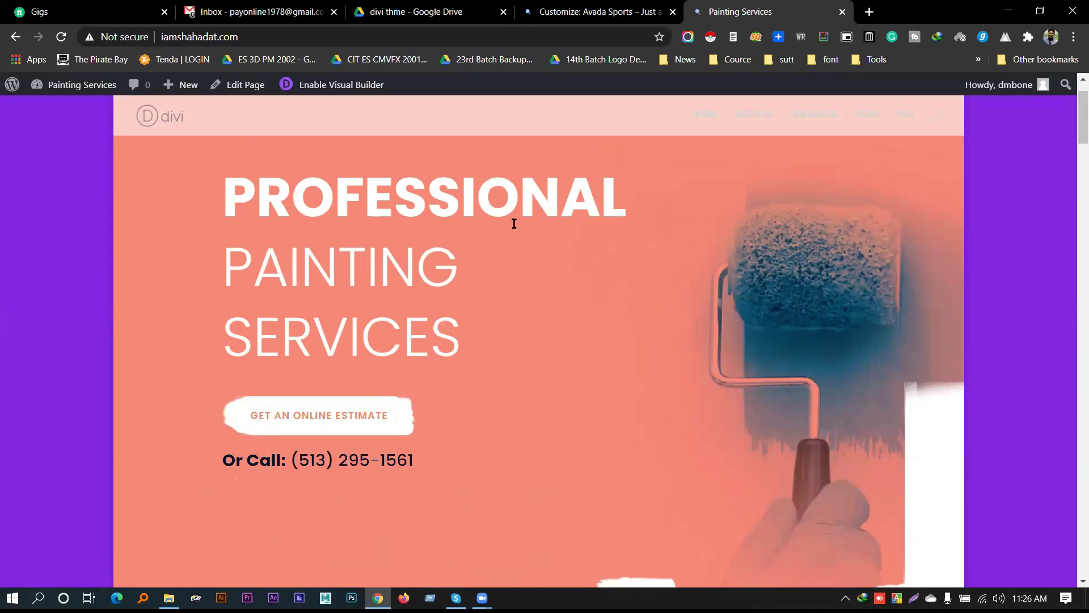
{"action": "scroll", "coordinate": [514, 223], "scroll_direction": "down", "scroll_amount": 2}
{"action": "scroll", "coordinate": [514, 223], "scroll_direction": "up", "scroll_amount": 2}
{"action": "scroll", "coordinate": [515, 226], "scroll_direction": "down", "scroll_amount": 2}
{"action": "scroll", "coordinate": [513, 227], "scroll_direction": "down", "scroll_amount": 2}
{"action": "scroll", "coordinate": [512, 227], "scroll_direction": "up", "scroll_amount": 4}
{"action": "scroll", "coordinate": [512, 227], "scroll_direction": "down", "scroll_amount": 4}
{"action": "scroll", "coordinate": [545, 290], "scroll_direction": "up", "scroll_amount": 4}
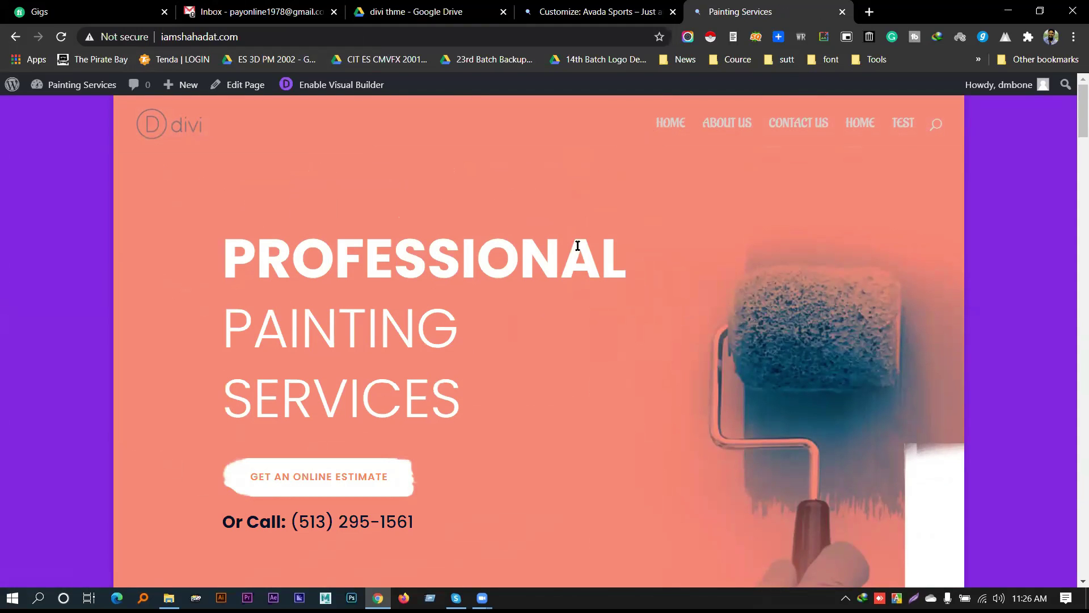
{"action": "scroll", "coordinate": [579, 185], "scroll_direction": "down", "scroll_amount": 3}
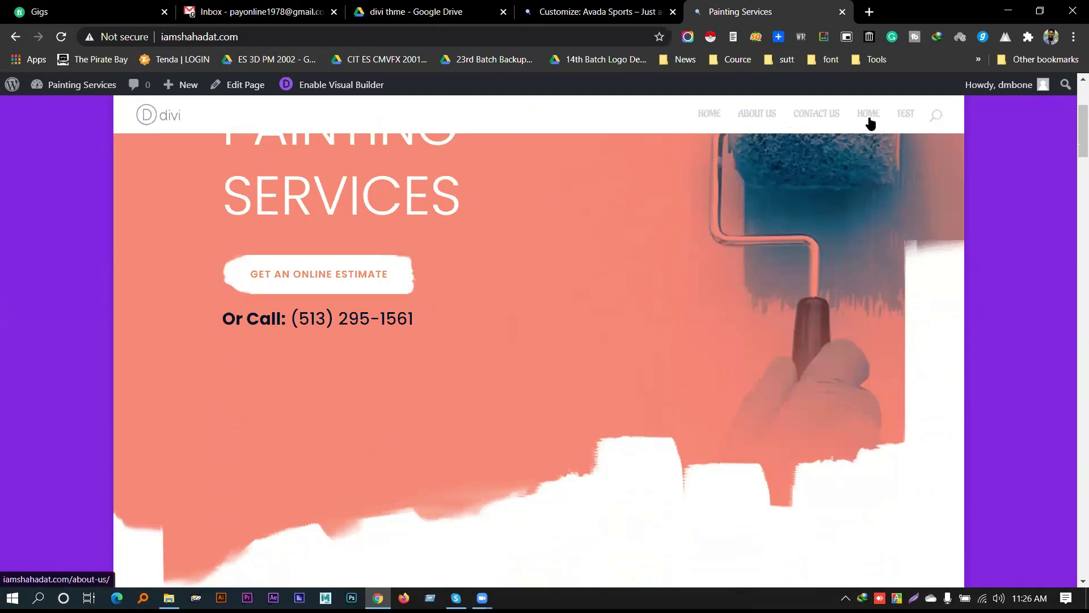
{"action": "left_click", "coordinate": [596, 11]}
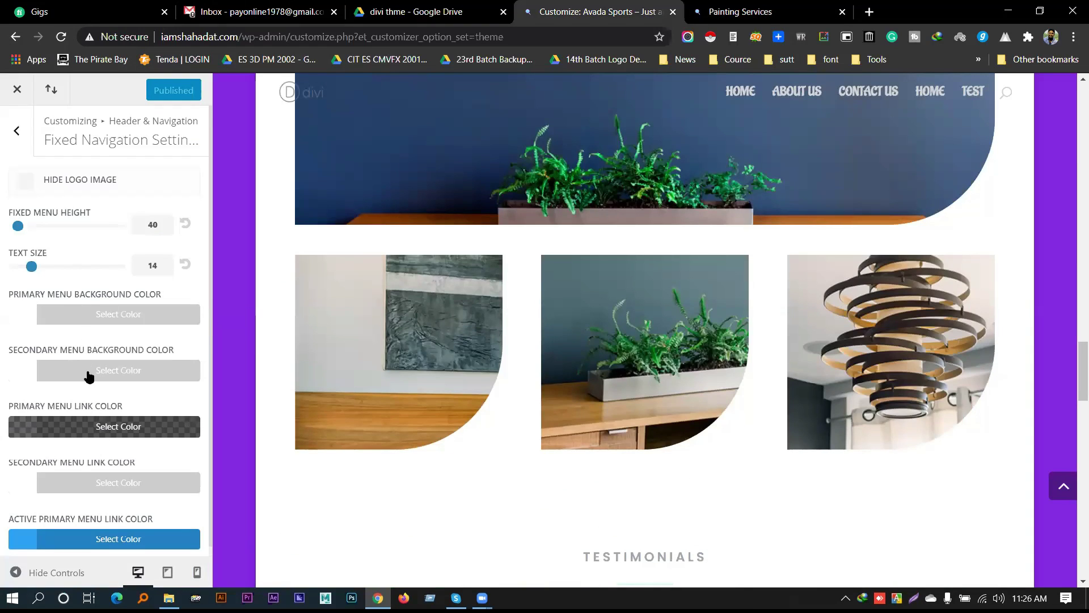
Set the Secondary Menu Bar text colour to black (#000000) and publish
{"action": "scroll", "coordinate": [100, 389], "scroll_direction": "down", "scroll_amount": 1}
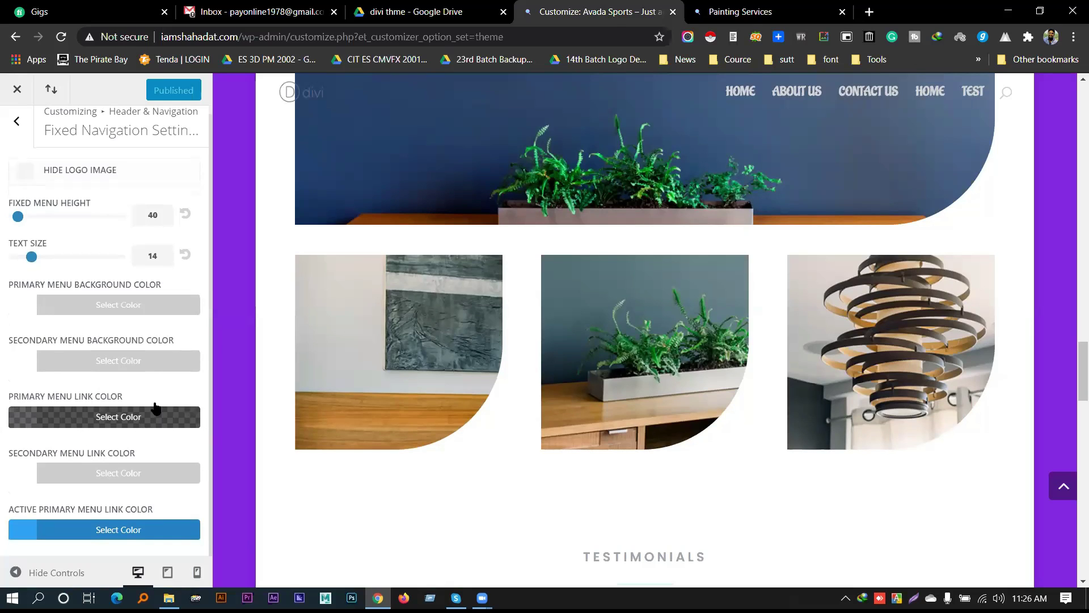
{"action": "scroll", "coordinate": [105, 426], "scroll_direction": "up", "scroll_amount": 1}
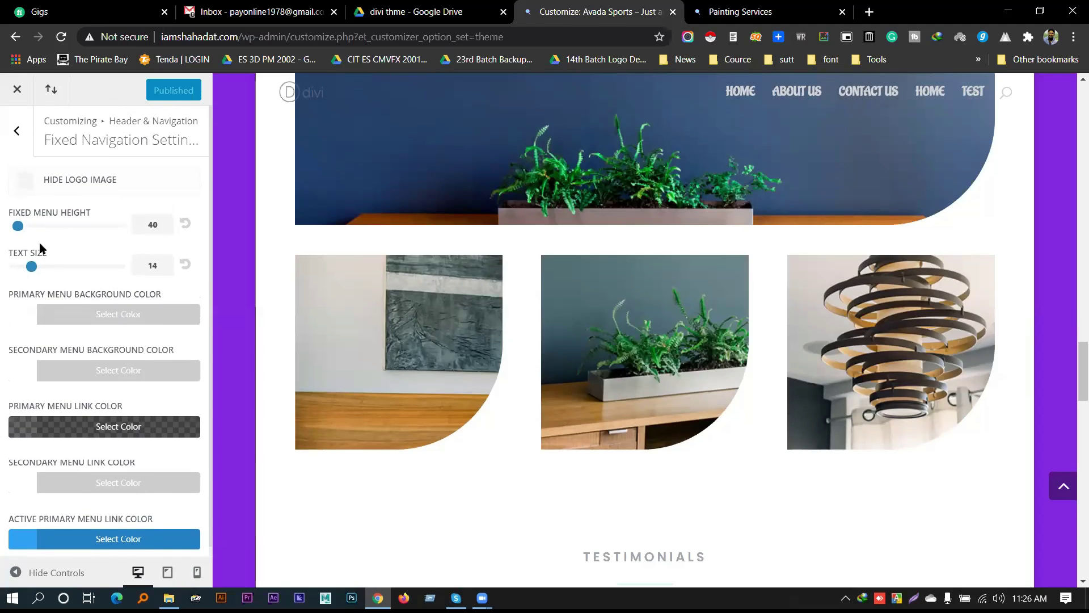
{"action": "left_click", "coordinate": [17, 131]}
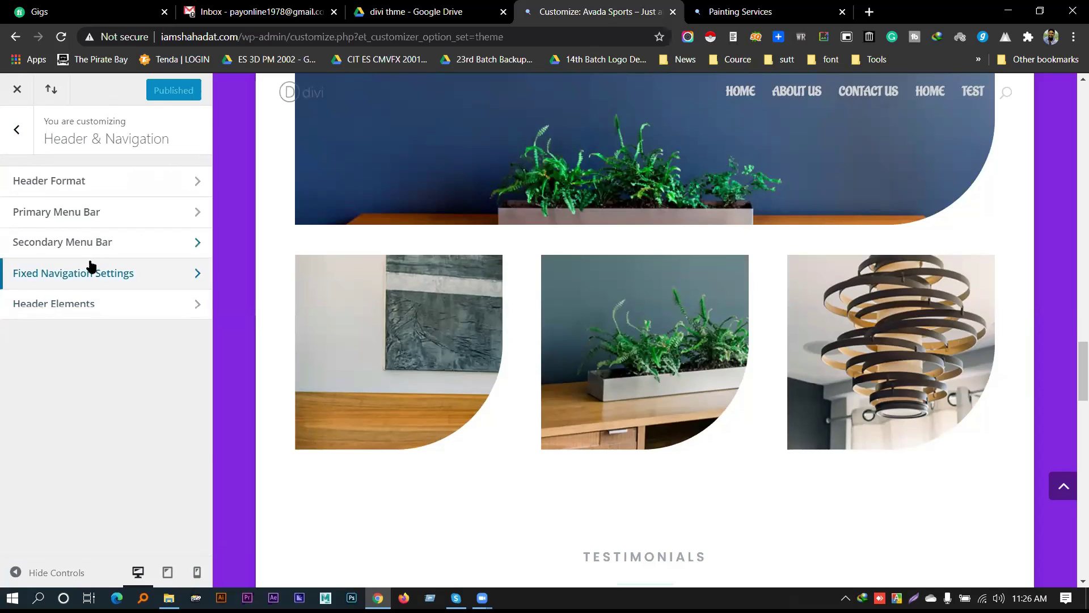
{"action": "left_click", "coordinate": [91, 240]}
{"action": "scroll", "coordinate": [103, 363], "scroll_direction": "down", "scroll_amount": 2}
{"action": "left_click", "coordinate": [106, 364]}
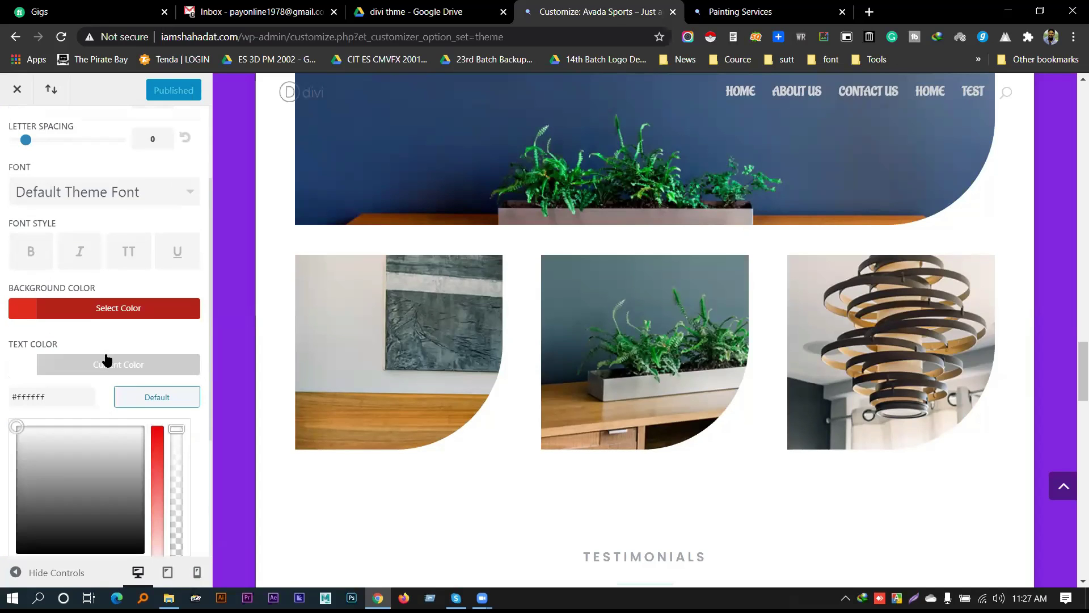
{"action": "scroll", "coordinate": [19, 493], "scroll_direction": "down", "scroll_amount": 2}
{"action": "left_click", "coordinate": [23, 360]}
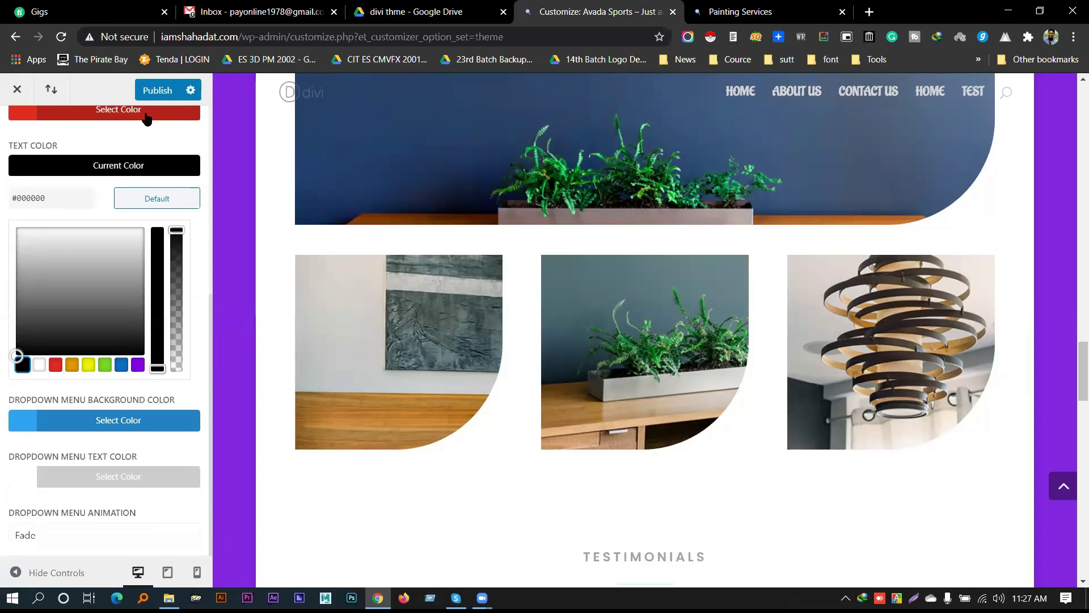
{"action": "left_click", "coordinate": [152, 92]}
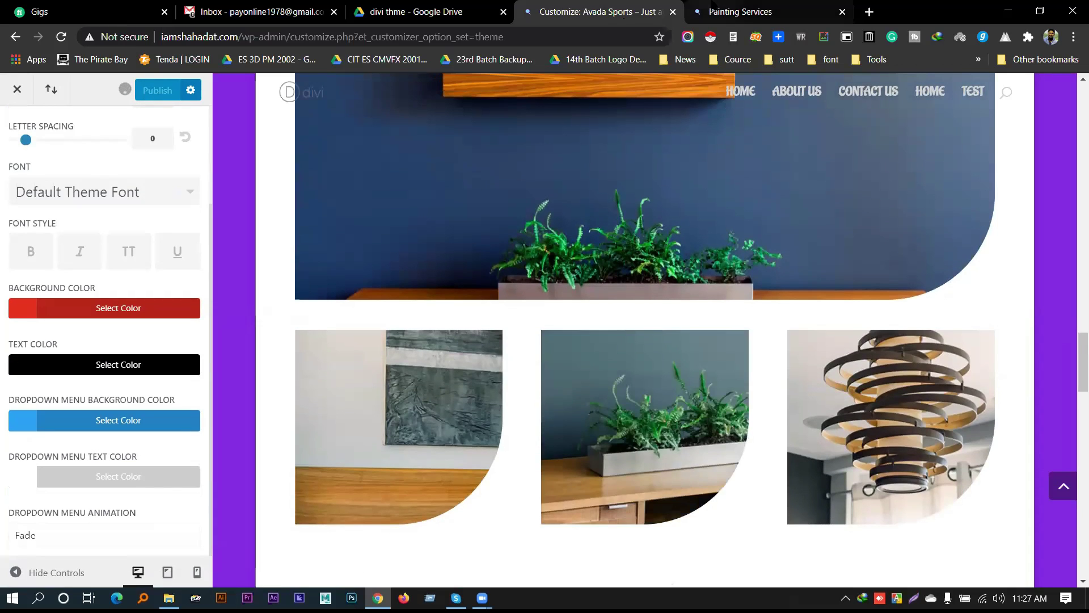
Reload the live Painting Services site to check the black text, then return to the customizer
{"action": "left_click", "coordinate": [716, 7]}
{"action": "right_click", "coordinate": [715, 4]}
{"action": "left_click", "coordinate": [761, 71]}
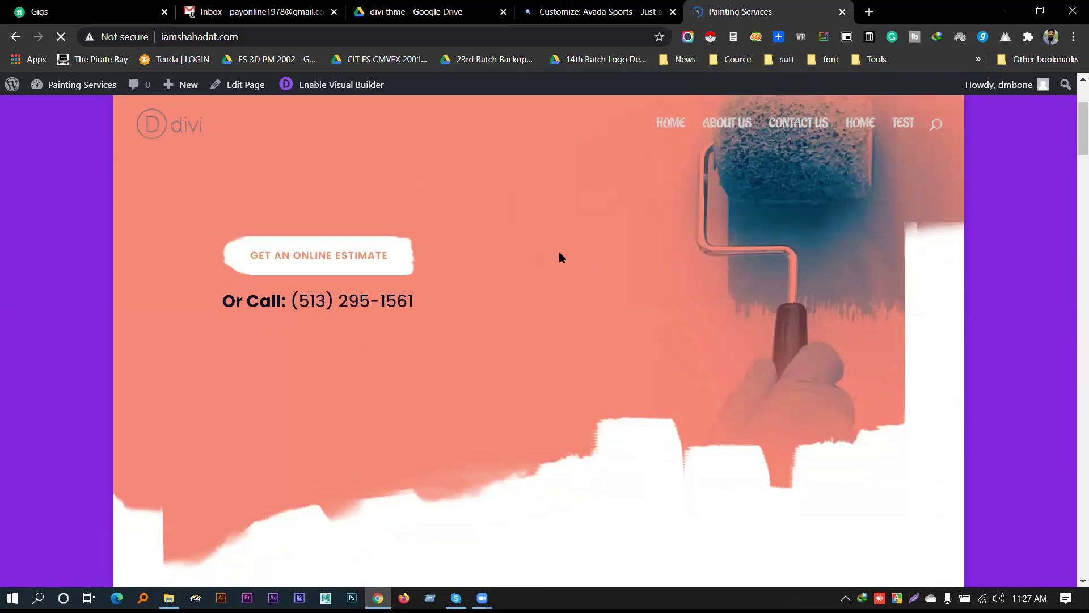
{"action": "scroll", "coordinate": [560, 233], "scroll_direction": "down", "scroll_amount": 8}
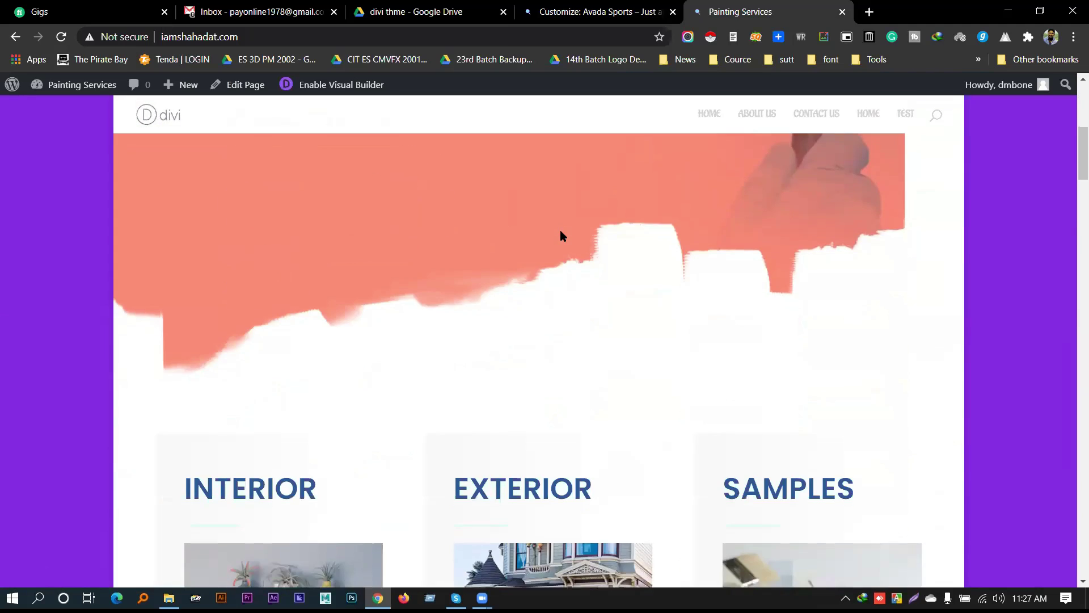
{"action": "left_click", "coordinate": [602, 11]}
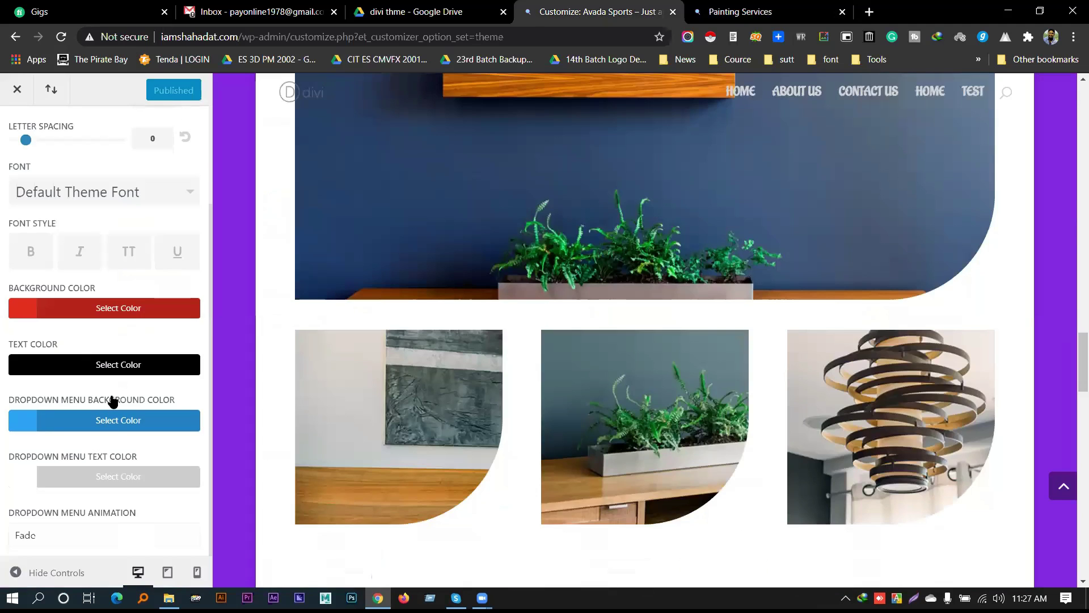
{"action": "scroll", "coordinate": [28, 132], "scroll_direction": "up", "scroll_amount": 3}
Set the fixed primary menu background to purple (#8300e9)
{"action": "left_click", "coordinate": [17, 128]}
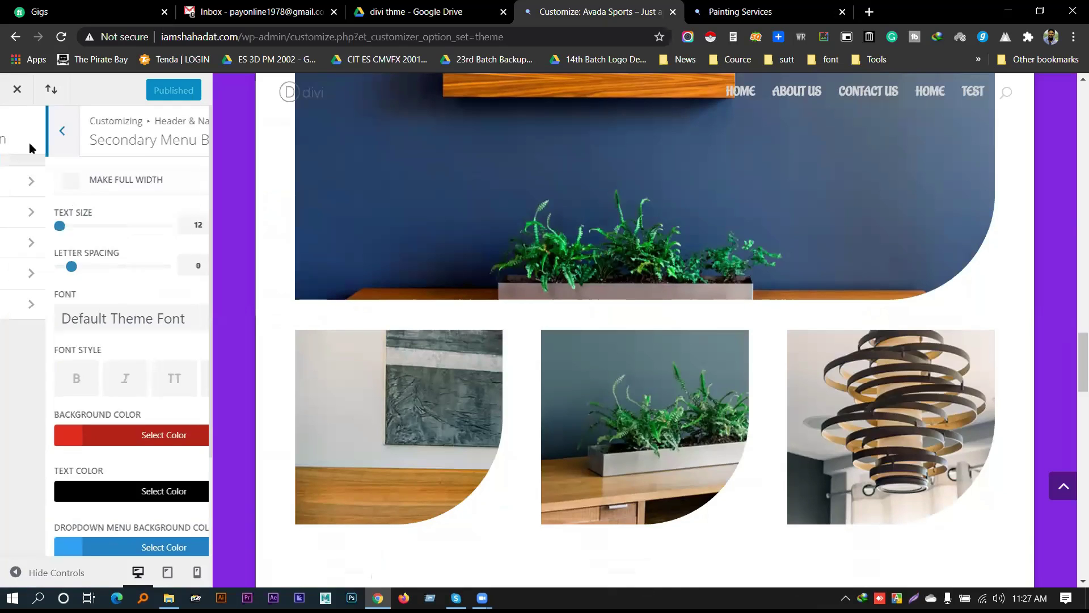
{"action": "left_click", "coordinate": [89, 278]}
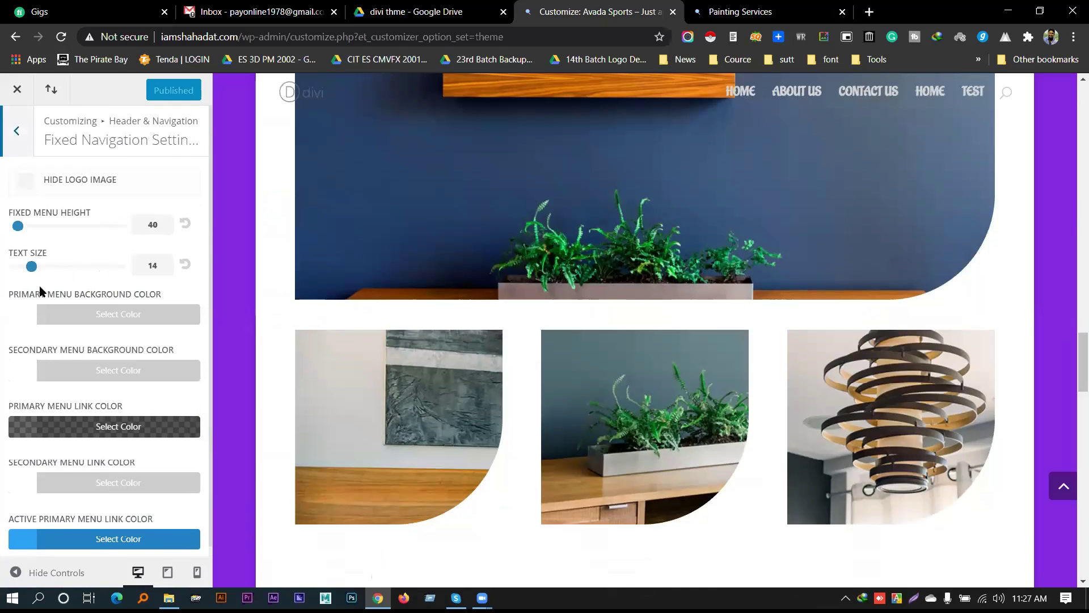
{"action": "left_click", "coordinate": [105, 316]}
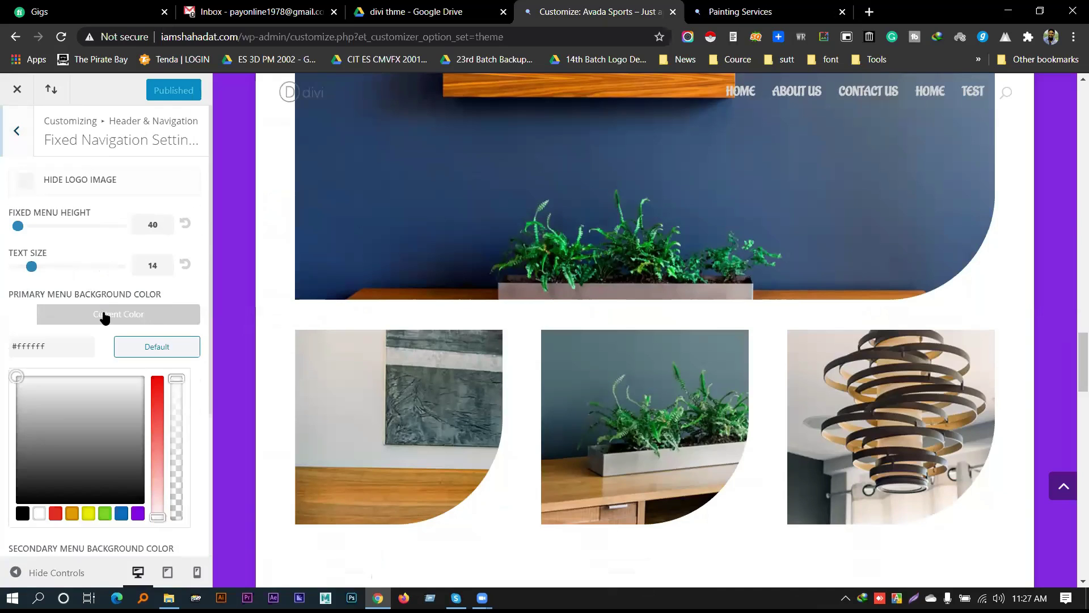
{"action": "left_click", "coordinate": [105, 514]}
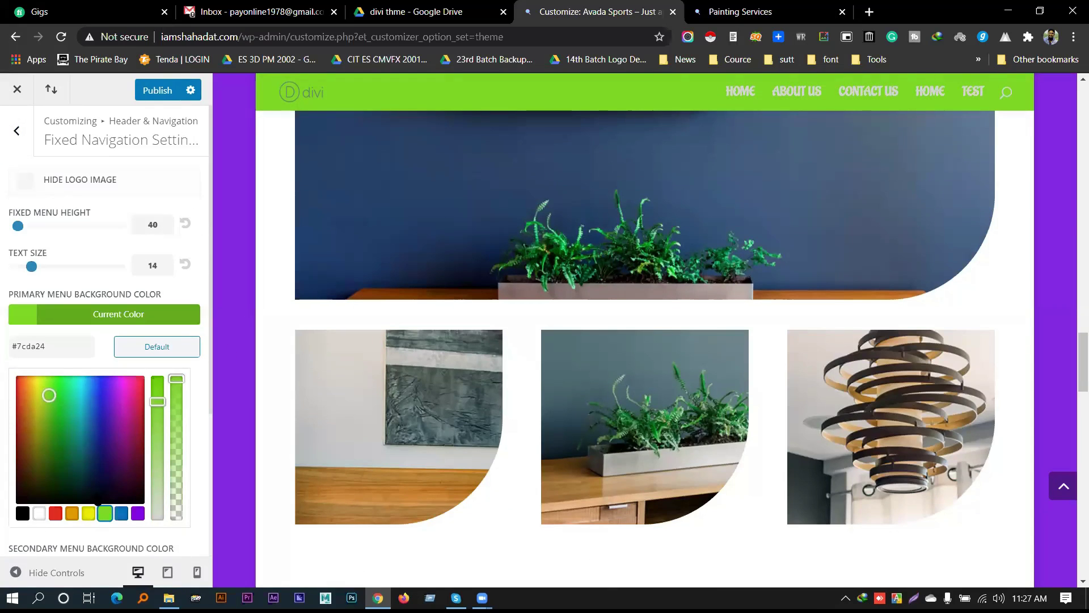
{"action": "left_click", "coordinate": [136, 514]}
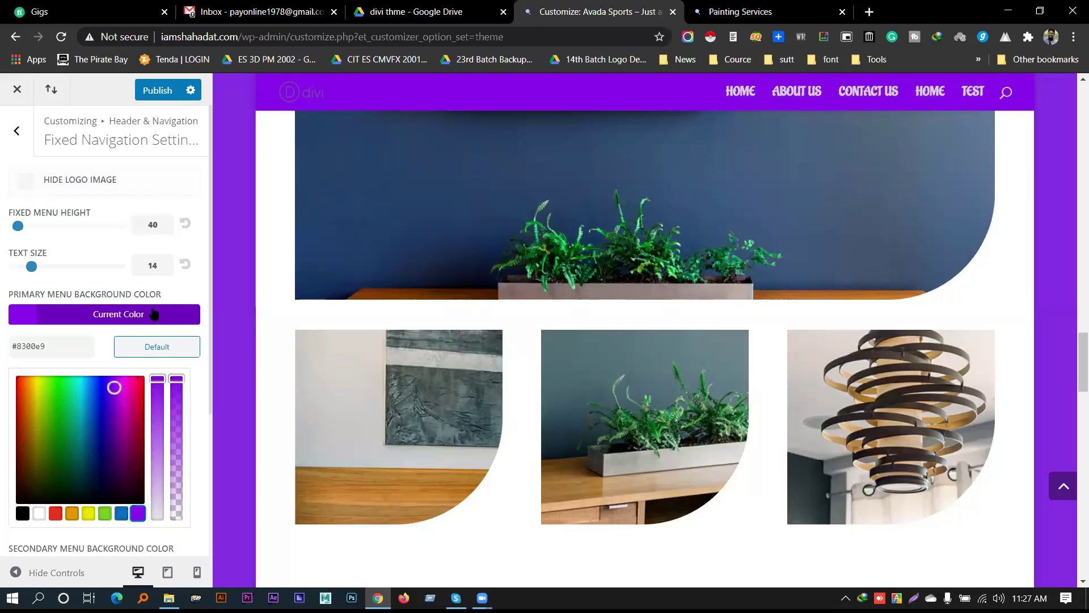
{"action": "left_click", "coordinate": [95, 314]}
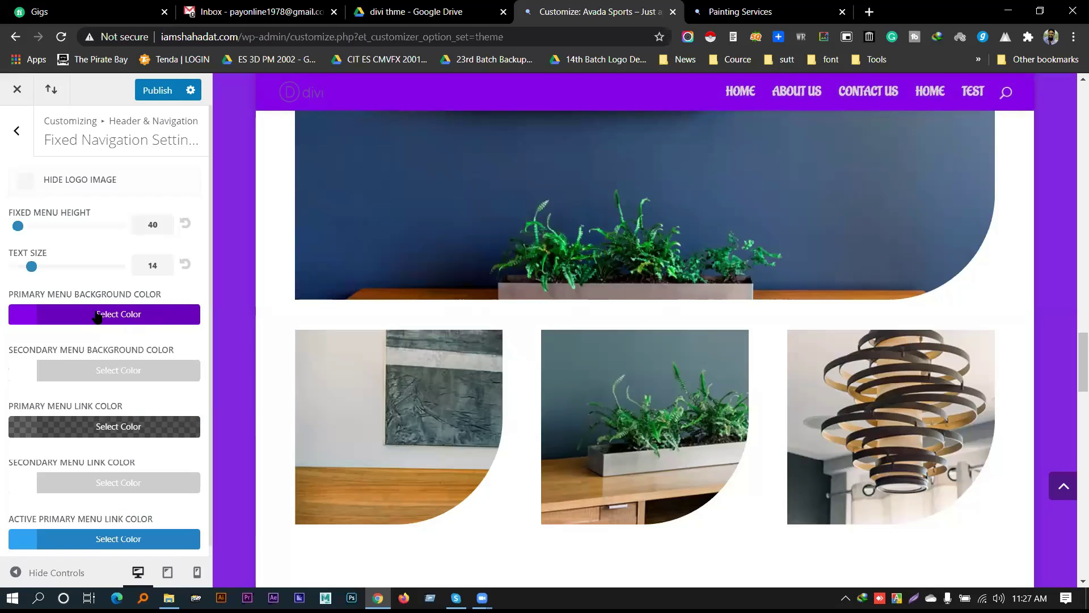
Set the fixed secondary menu background to green (#7cda24)
{"action": "left_click", "coordinate": [89, 376]}
{"action": "scroll", "coordinate": [155, 508], "scroll_direction": "down", "scroll_amount": 3}
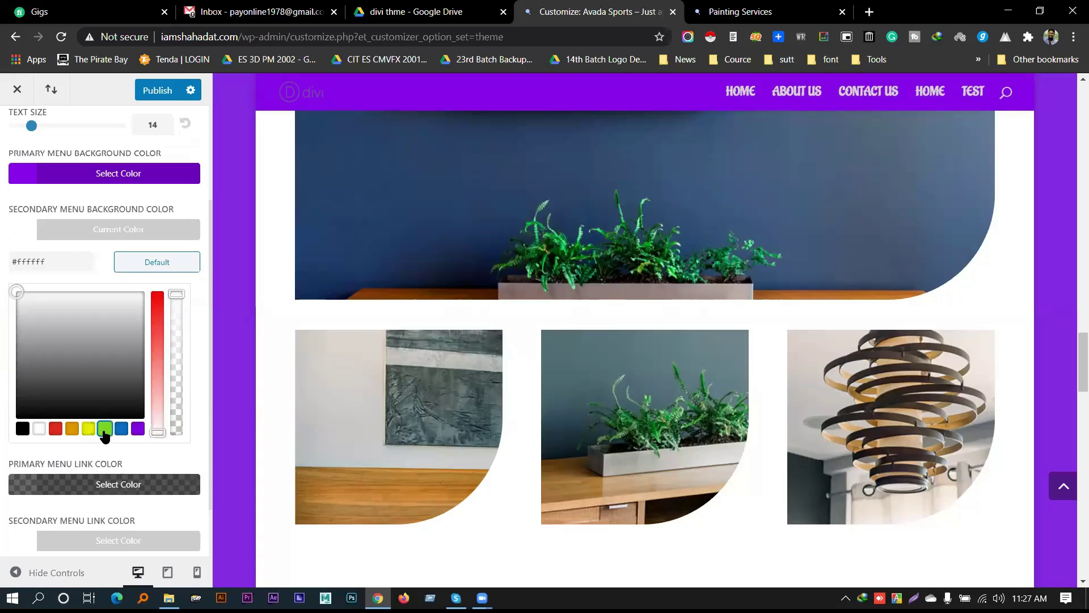
{"action": "left_click", "coordinate": [105, 430]}
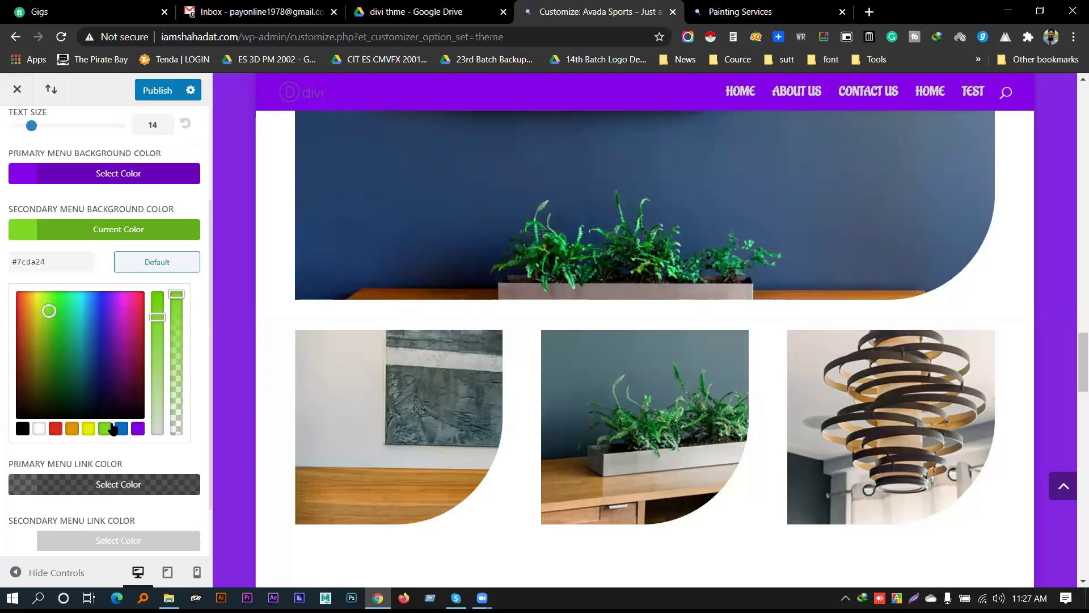
{"action": "left_click", "coordinate": [66, 237]}
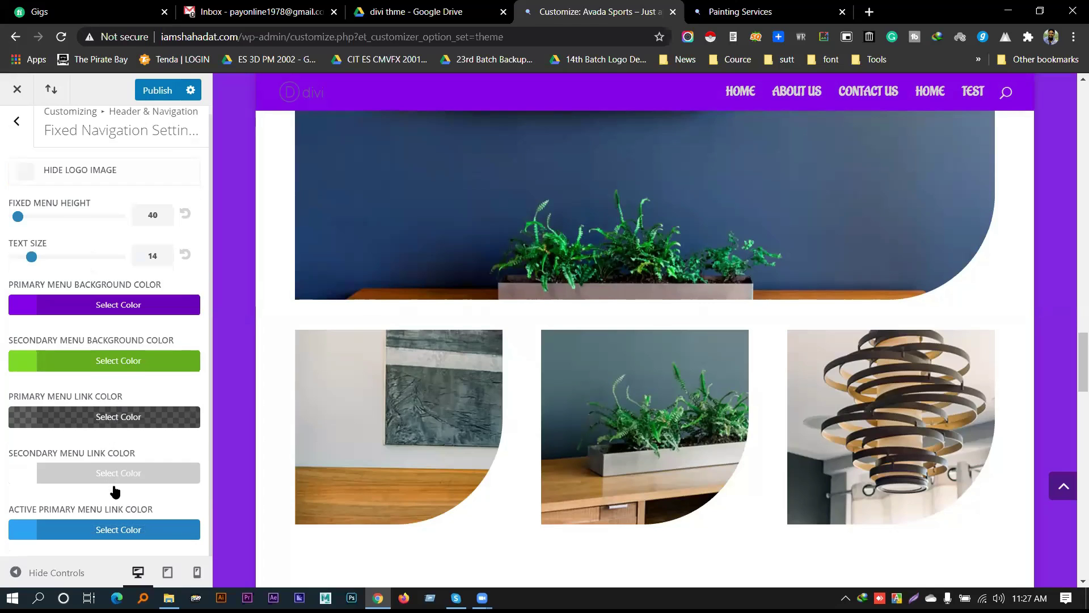
Make the fixed primary menu link colour fully opaque black
{"action": "left_click", "coordinate": [96, 421]}
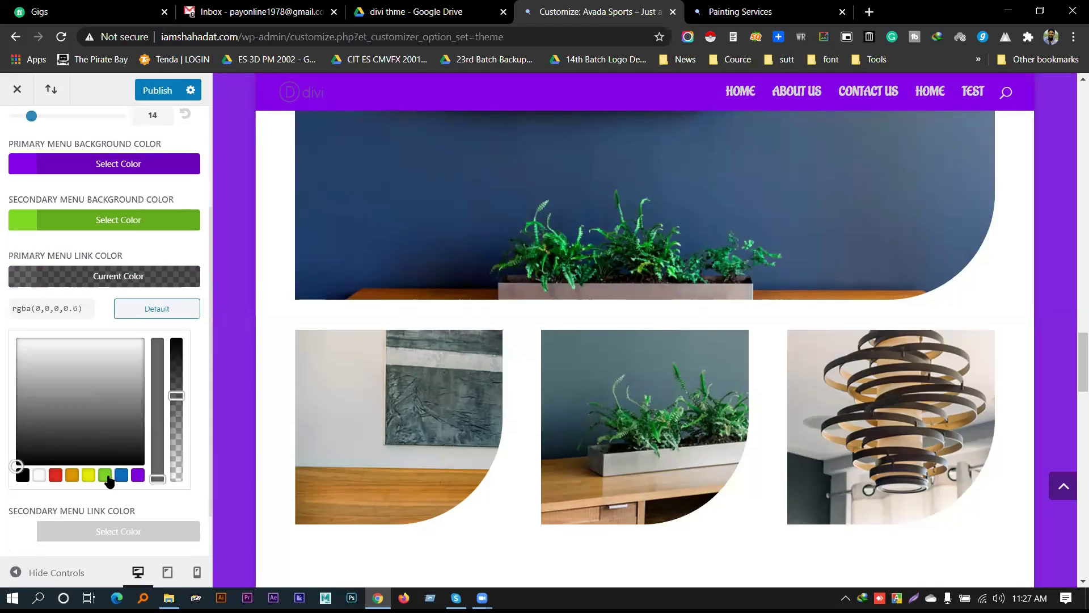
{"action": "left_click", "coordinate": [23, 475]}
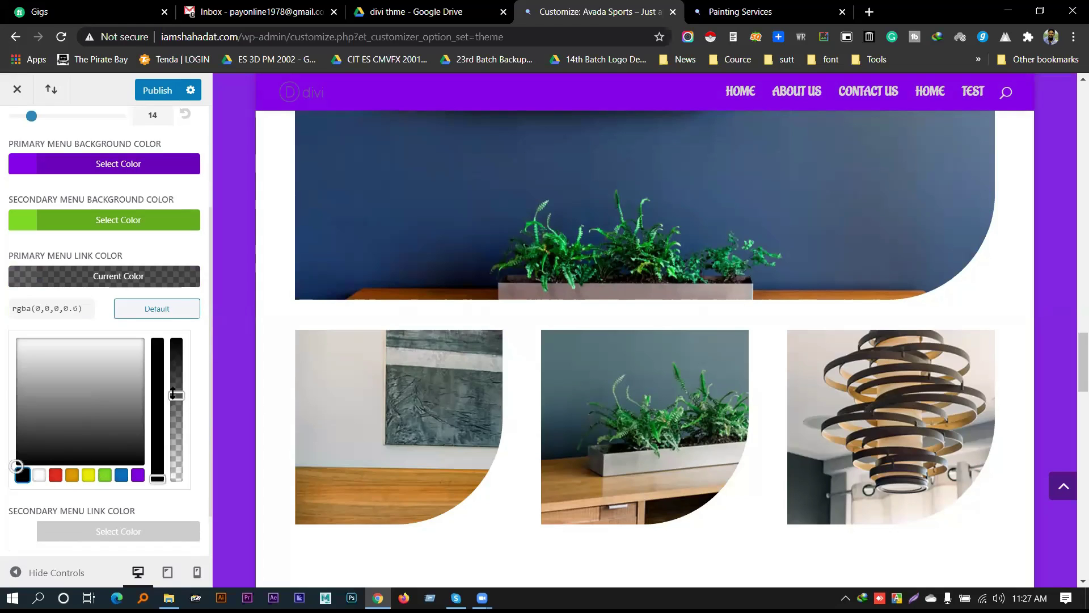
{"action": "left_click_drag", "start_coordinate": [173, 391], "coordinate": [175, 335]}
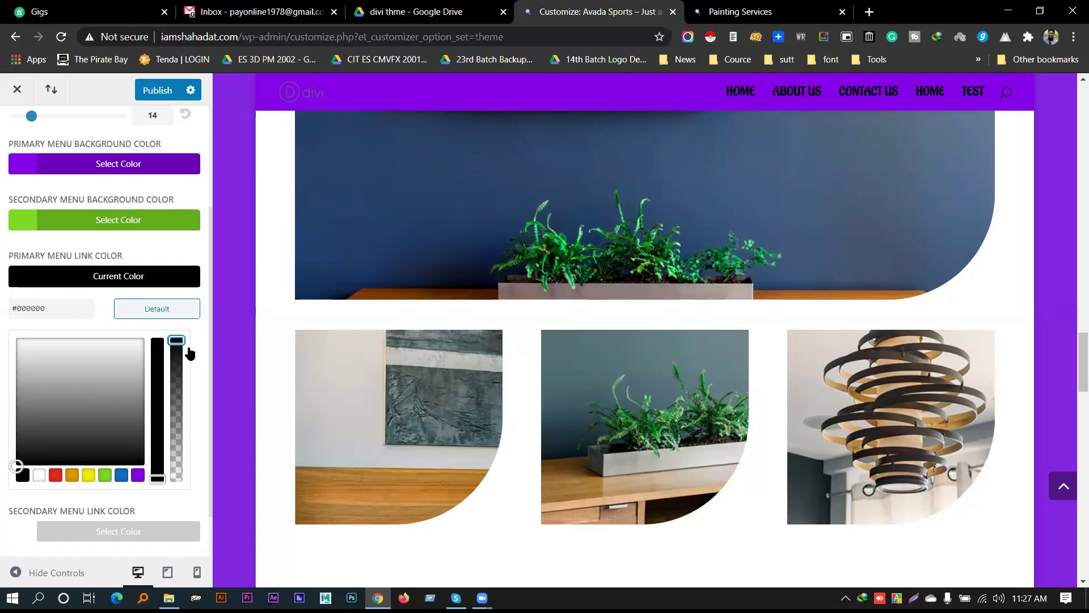
{"action": "scroll", "coordinate": [102, 261], "scroll_direction": "up", "scroll_amount": 2}
Change the fixed primary menu background back to white and publish
{"action": "left_click", "coordinate": [95, 235]}
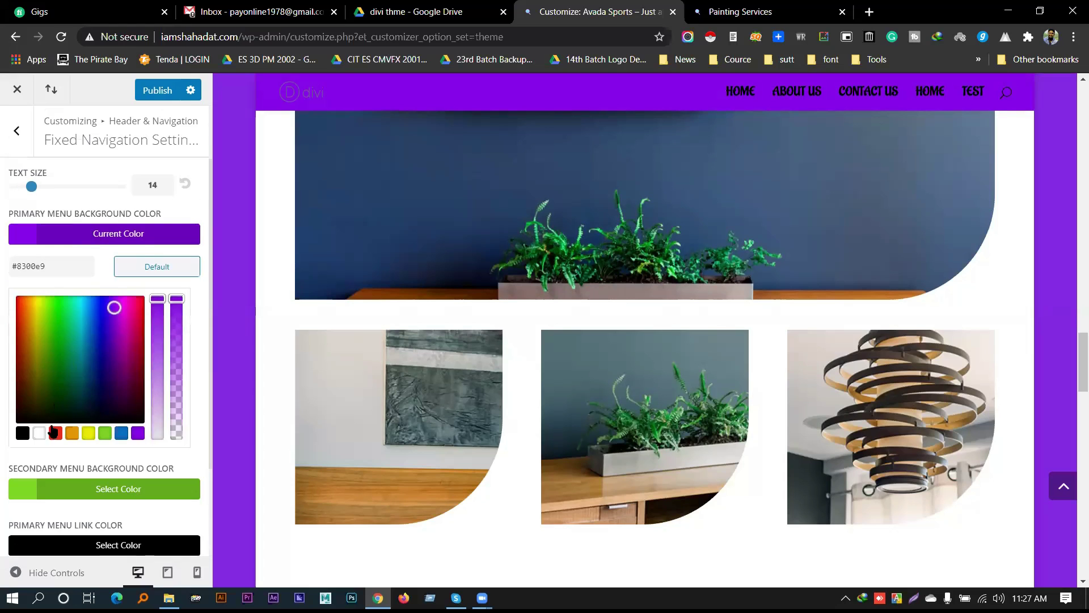
{"action": "left_click", "coordinate": [39, 433]}
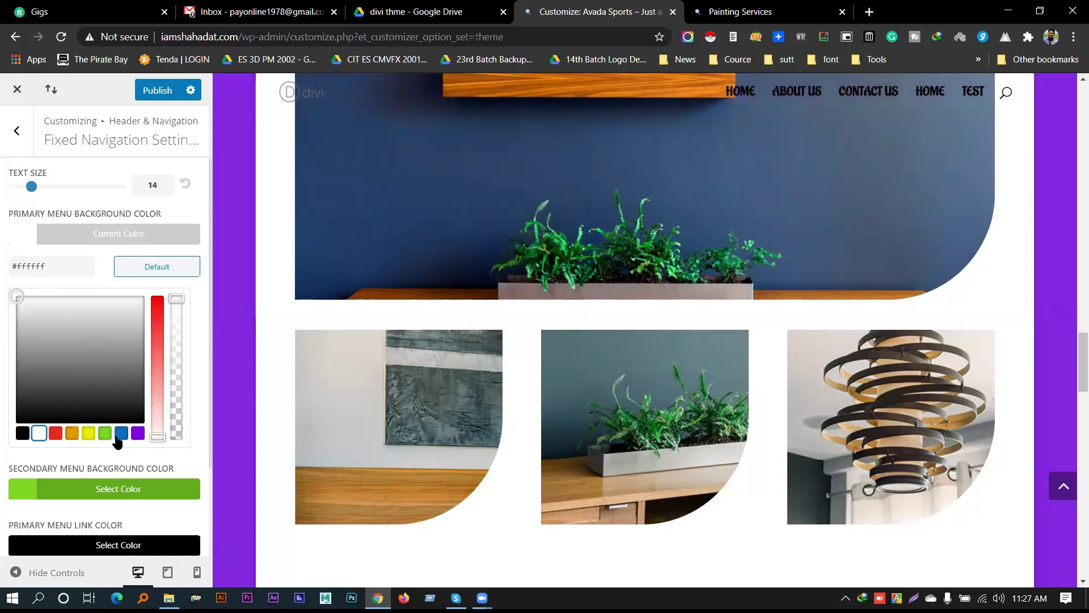
{"action": "scroll", "coordinate": [126, 278], "scroll_direction": "up", "scroll_amount": 1}
{"action": "scroll", "coordinate": [579, 336], "scroll_direction": "up", "scroll_amount": 6}
{"action": "scroll", "coordinate": [613, 346], "scroll_direction": "down", "scroll_amount": 10}
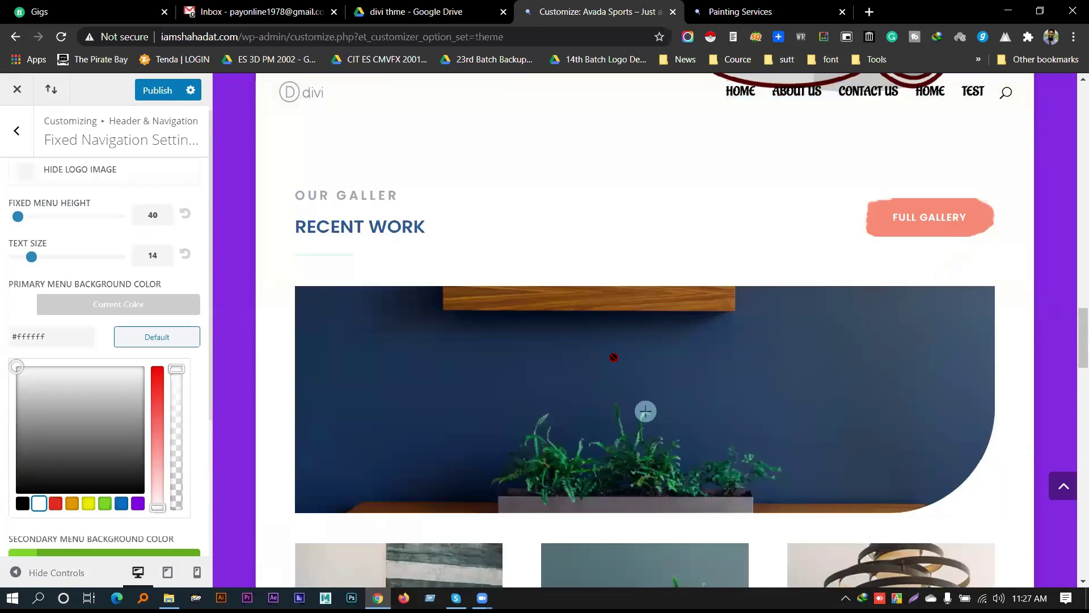
{"action": "scroll", "coordinate": [615, 361], "scroll_direction": "down", "scroll_amount": 5}
{"action": "left_click", "coordinate": [85, 307]}
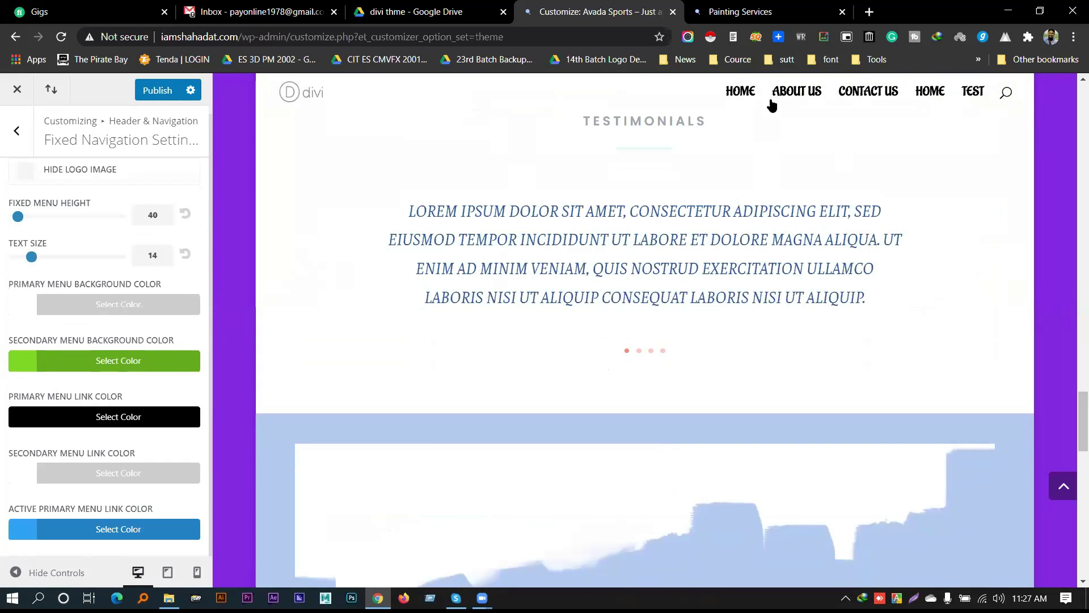
{"action": "left_click", "coordinate": [163, 93]}
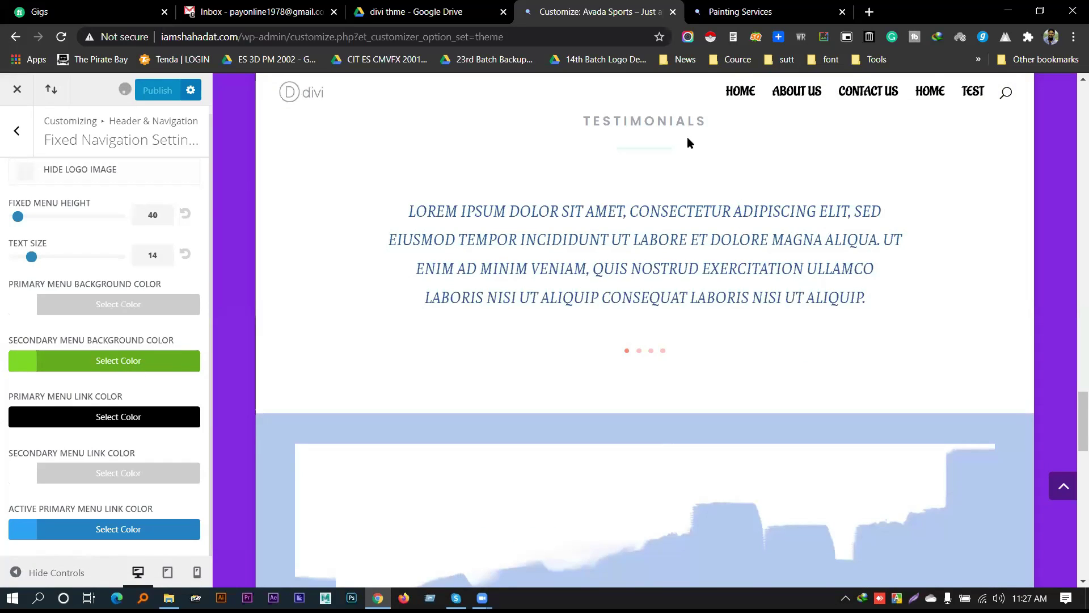
Reload the live Painting Services site to see the published changes
{"action": "scroll", "coordinate": [645, 214], "scroll_direction": "up", "scroll_amount": 10}
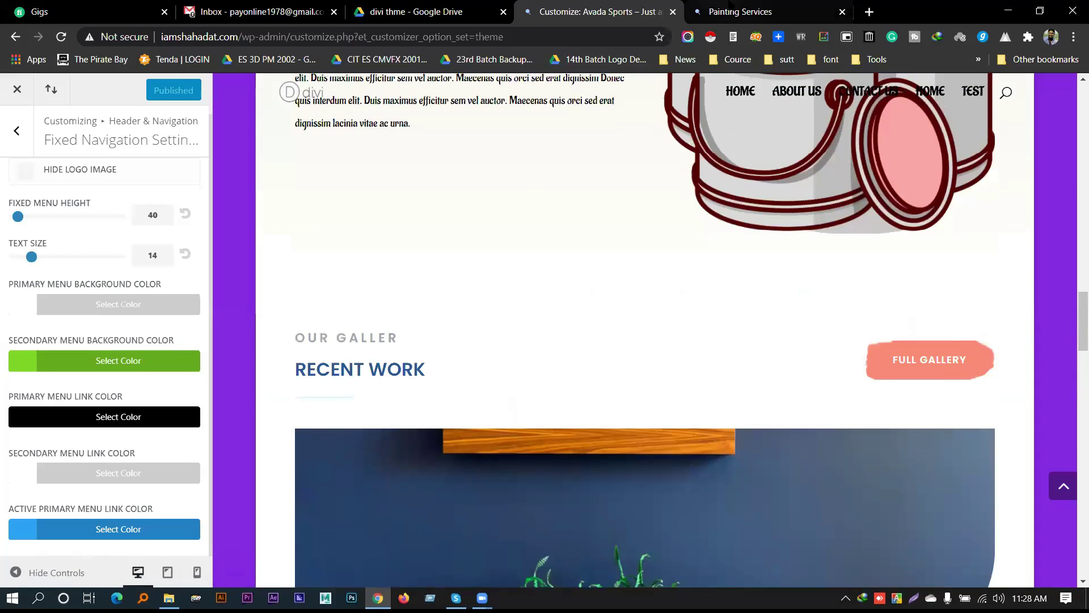
{"action": "left_click", "coordinate": [732, 11]}
{"action": "right_click", "coordinate": [729, 11]}
{"action": "left_click", "coordinate": [755, 71]}
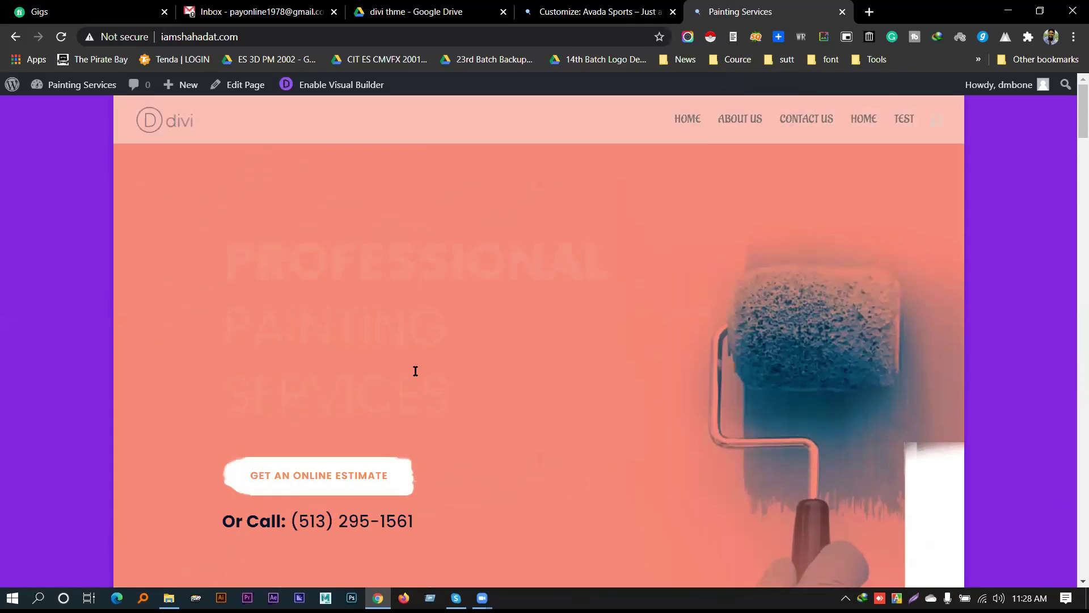
Scroll the live page to confirm the white sticky header with dark links, then return to the customizer
{"action": "scroll", "coordinate": [416, 370], "scroll_direction": "down", "scroll_amount": 3}
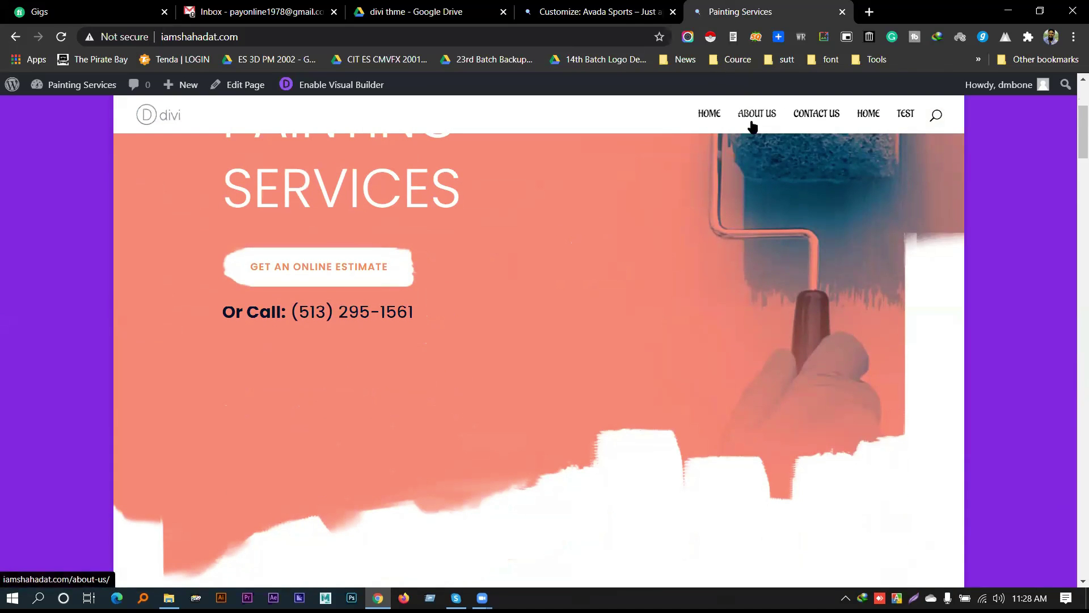
{"action": "scroll", "coordinate": [627, 270], "scroll_direction": "up", "scroll_amount": 3}
{"action": "scroll", "coordinate": [627, 279], "scroll_direction": "down", "scroll_amount": 6}
{"action": "scroll", "coordinate": [628, 279], "scroll_direction": "up", "scroll_amount": 6}
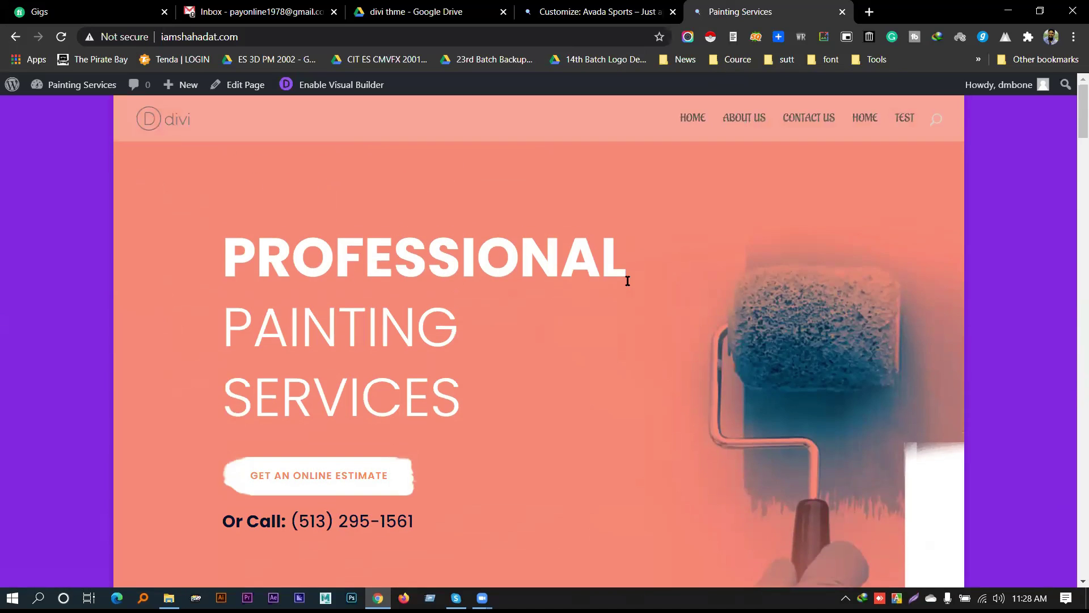
{"action": "scroll", "coordinate": [628, 281], "scroll_direction": "down", "scroll_amount": 6}
{"action": "scroll", "coordinate": [627, 282], "scroll_direction": "up", "scroll_amount": 6}
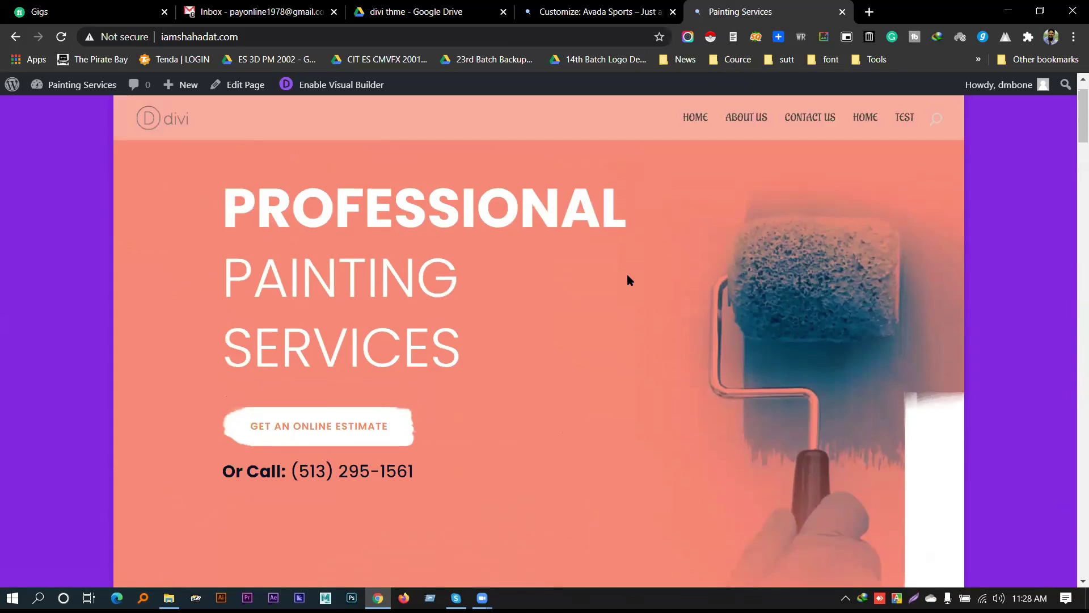
{"action": "scroll", "coordinate": [627, 274], "scroll_direction": "down", "scroll_amount": 5}
{"action": "scroll", "coordinate": [626, 279], "scroll_direction": "up", "scroll_amount": 5}
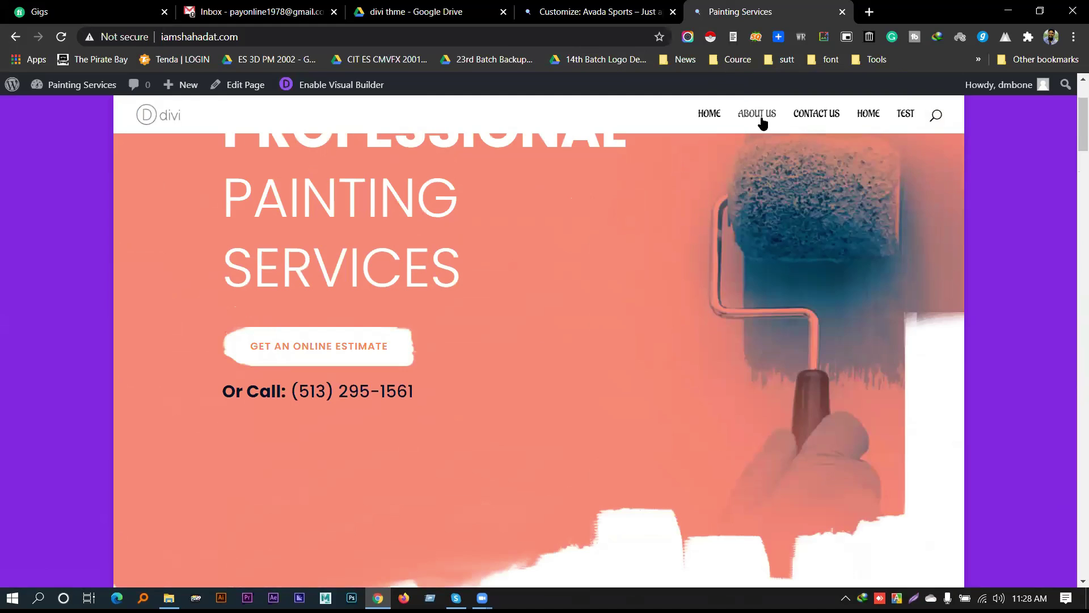
{"action": "scroll", "coordinate": [772, 211], "scroll_direction": "down", "scroll_amount": 1}
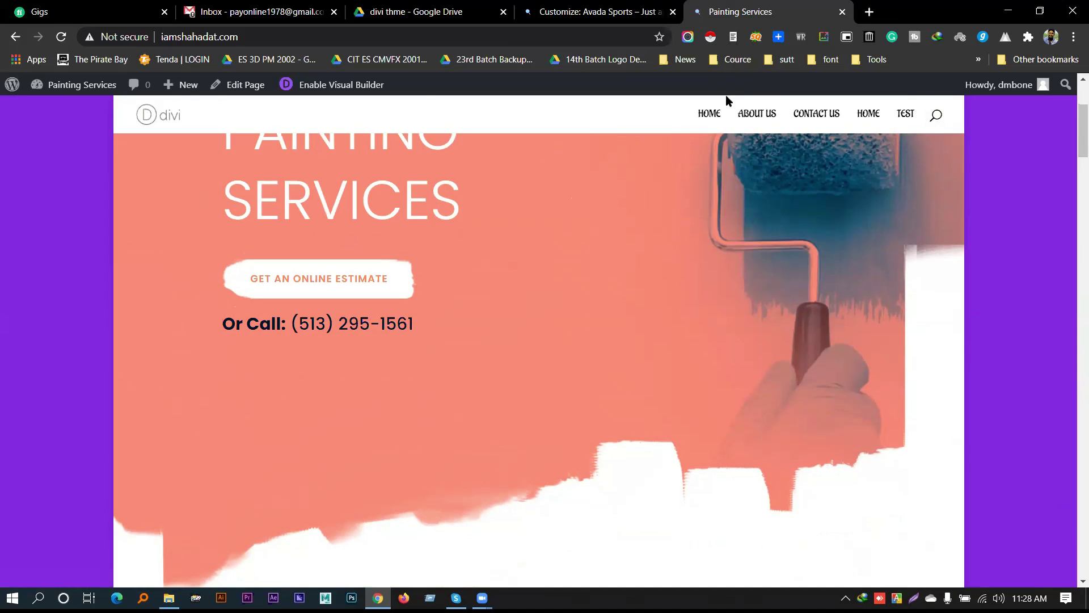
{"action": "left_click", "coordinate": [593, 12]}
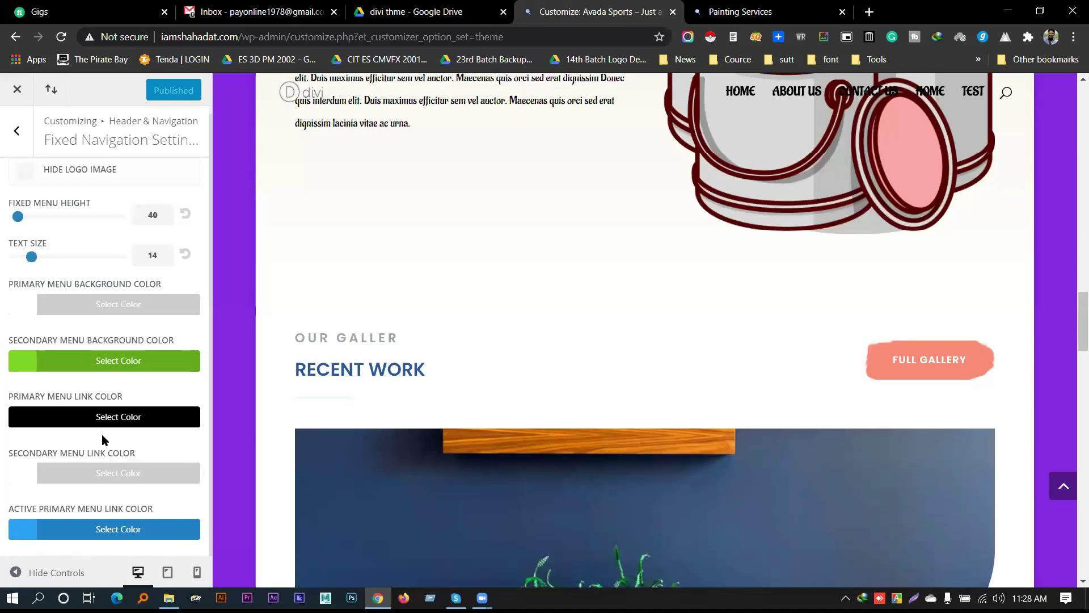
Reload the customizer and glance at the live site before returning
{"action": "left_click", "coordinate": [17, 131]}
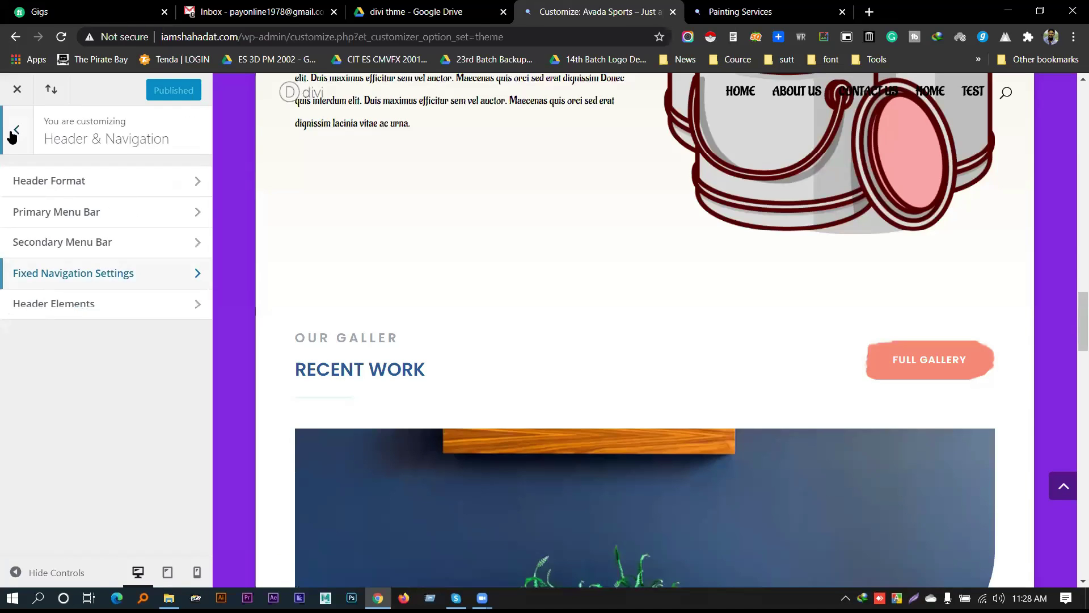
{"action": "left_click", "coordinate": [63, 311]}
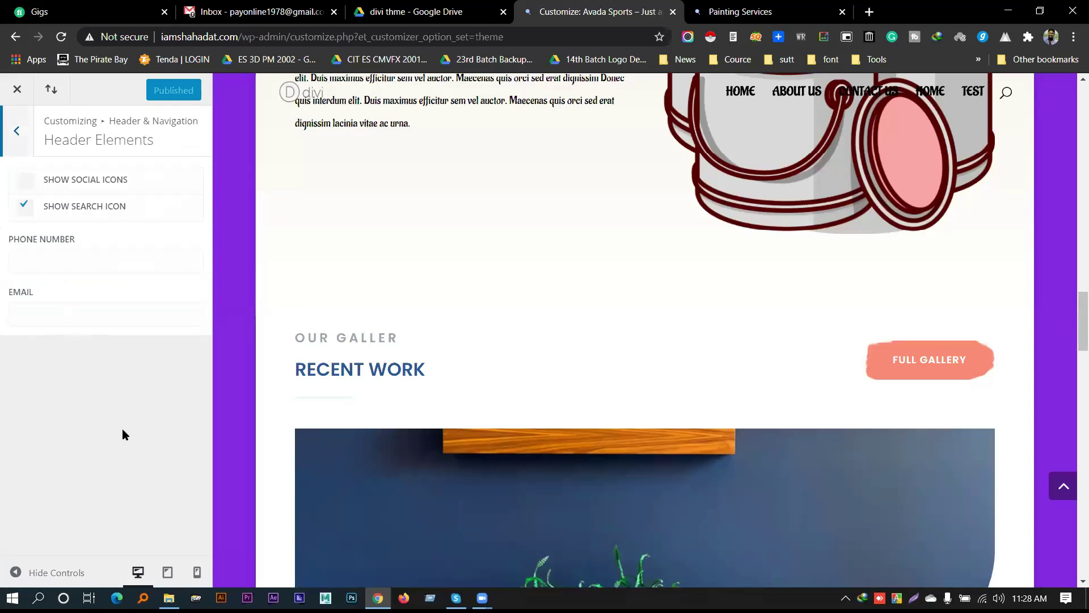
{"action": "scroll", "coordinate": [796, 332], "scroll_direction": "up", "scroll_amount": 5}
{"action": "scroll", "coordinate": [783, 347], "scroll_direction": "up", "scroll_amount": 15}
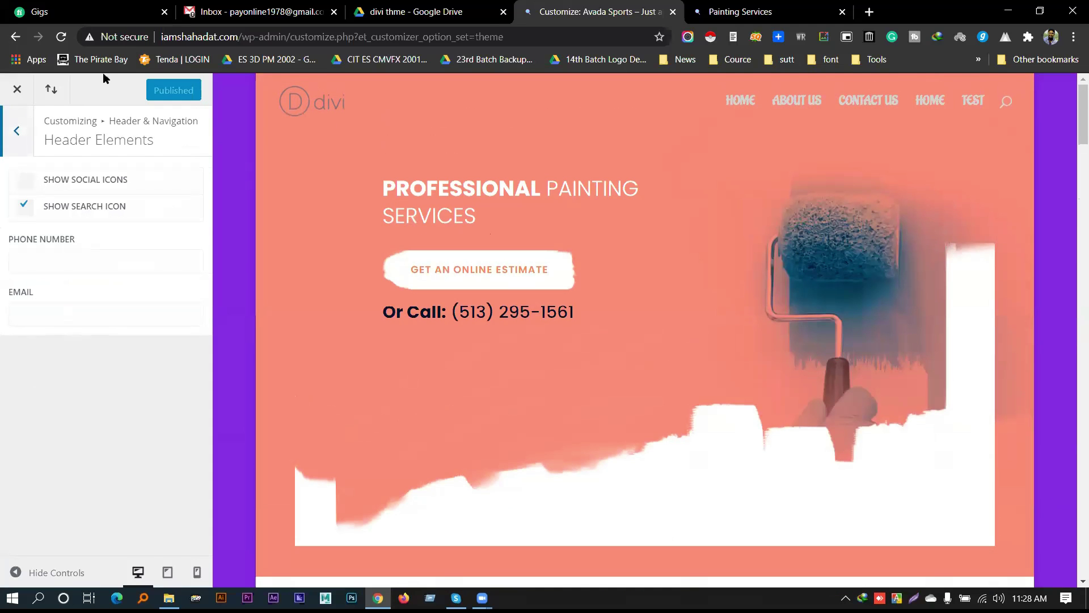
{"action": "left_click", "coordinate": [61, 37]}
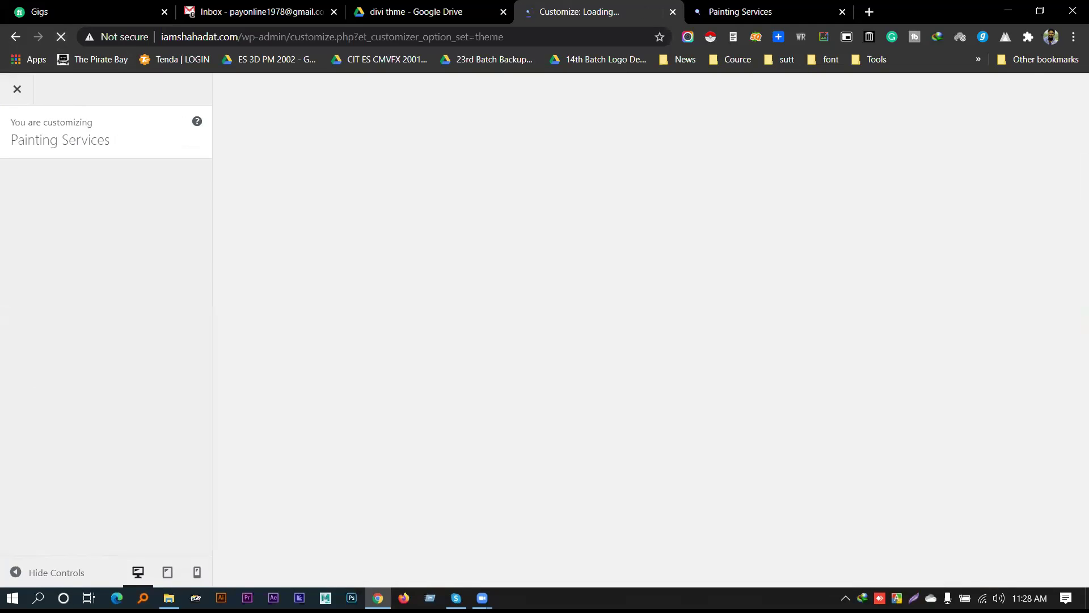
{"action": "left_click", "coordinate": [740, 12]}
{"action": "scroll", "coordinate": [468, 214], "scroll_direction": "up", "scroll_amount": 3}
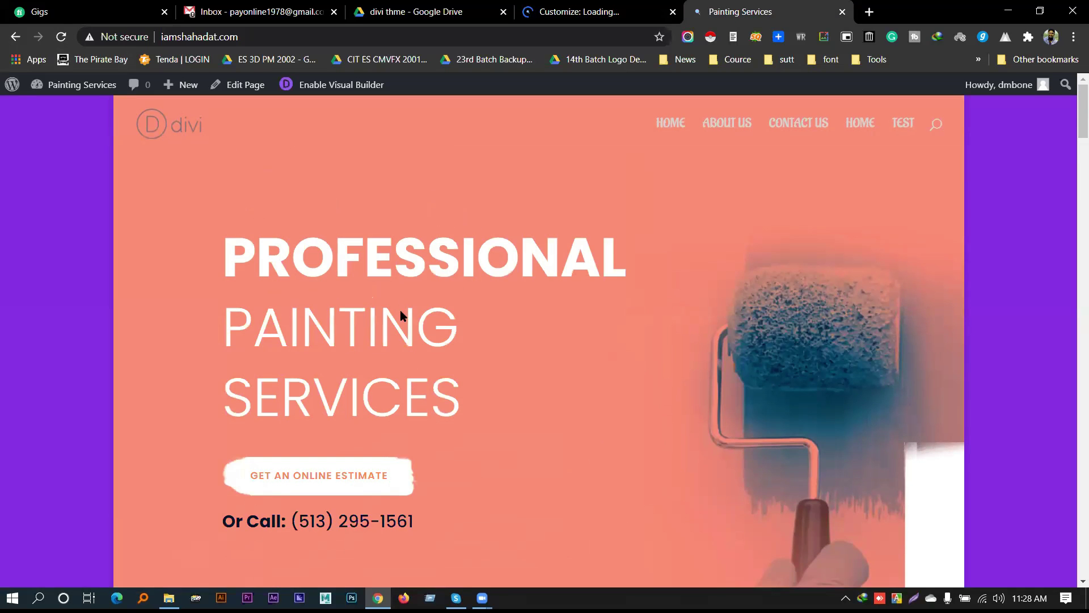
{"action": "scroll", "coordinate": [678, 247], "scroll_direction": "down", "scroll_amount": 5}
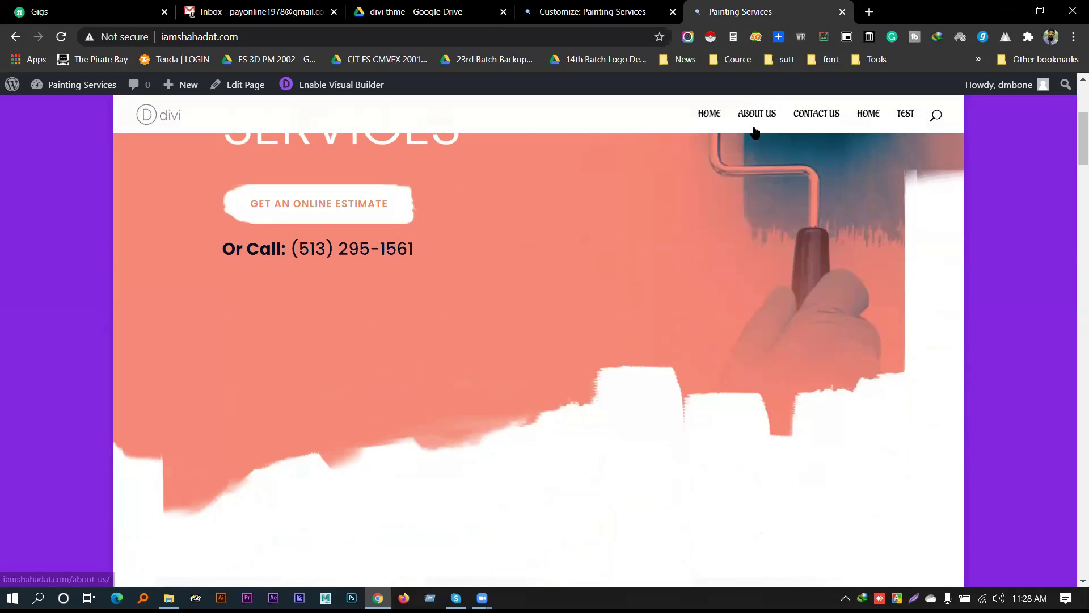
{"action": "left_click", "coordinate": [560, 10]}
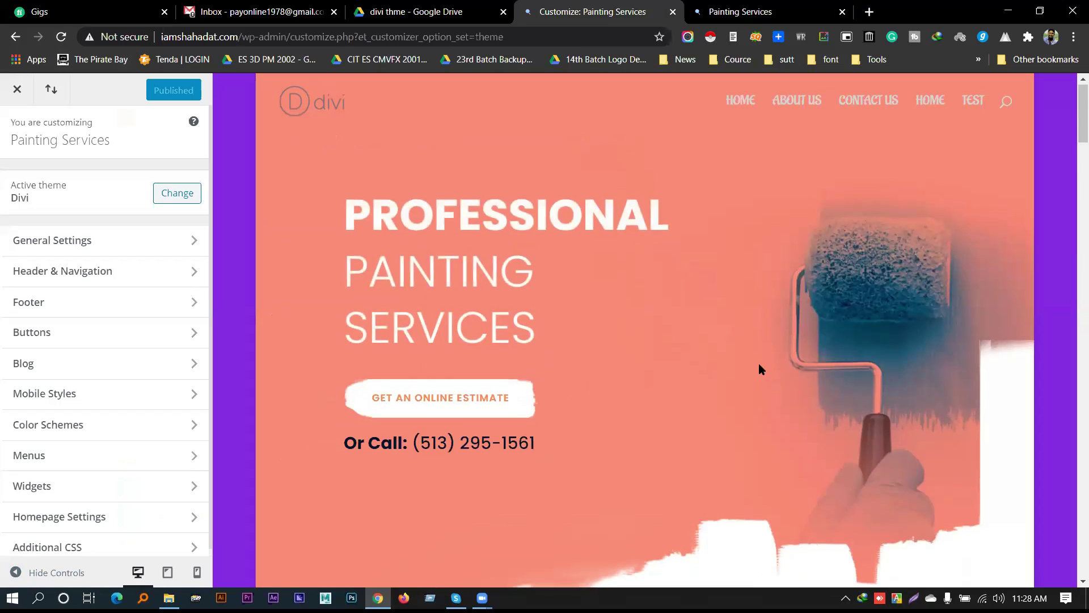
In Header Elements, hide the search icon, show social icons, and publish
{"action": "scroll", "coordinate": [758, 363], "scroll_direction": "down", "scroll_amount": 4}
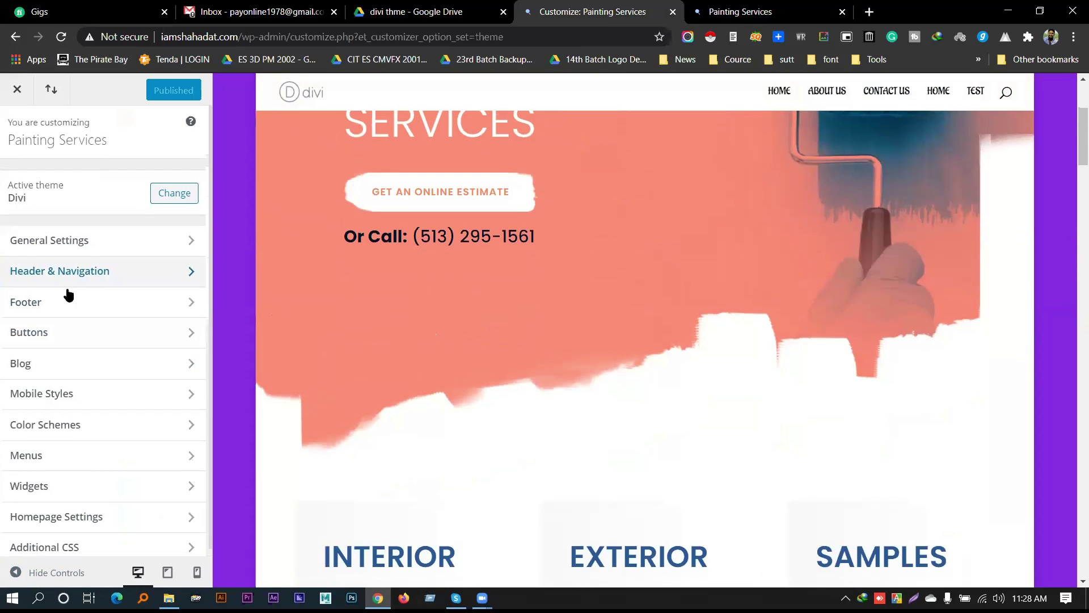
{"action": "left_click", "coordinate": [65, 282]}
{"action": "left_click", "coordinate": [62, 307]}
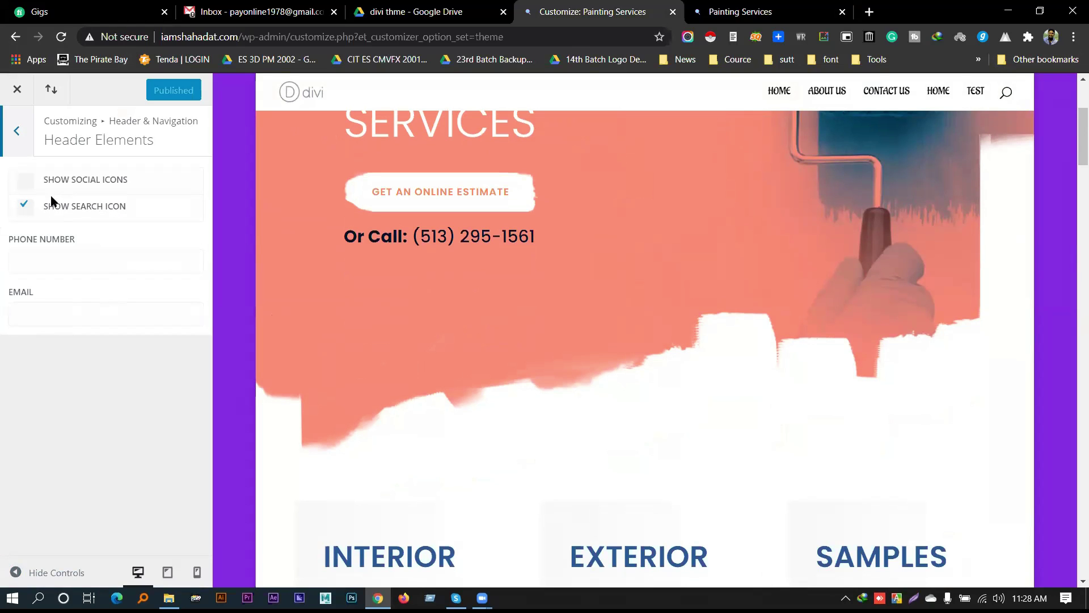
{"action": "left_click", "coordinate": [46, 211]}
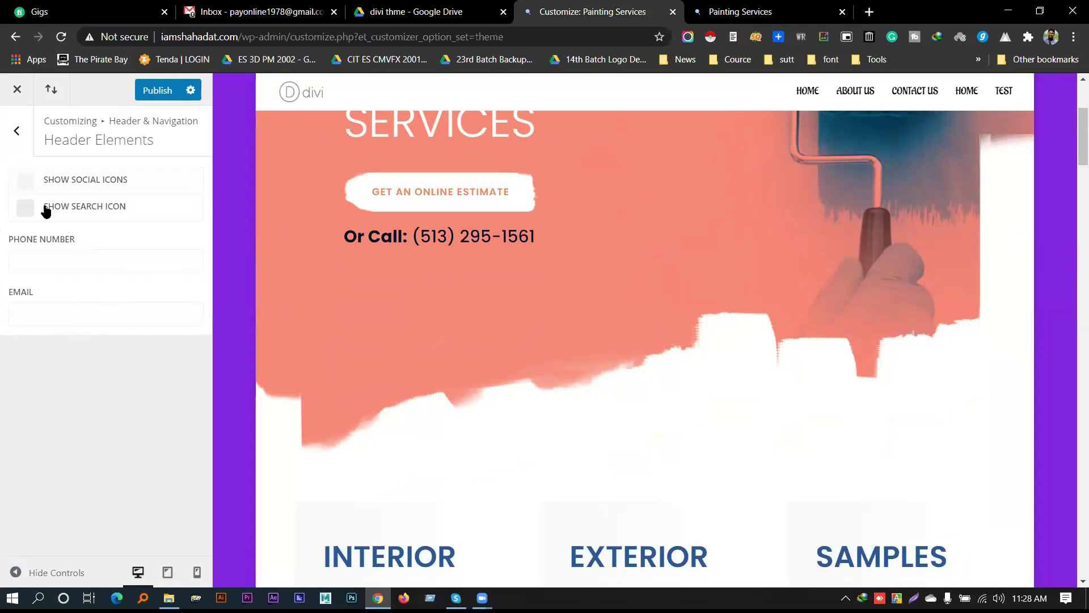
{"action": "left_click", "coordinate": [54, 184]}
{"action": "left_click", "coordinate": [163, 92]}
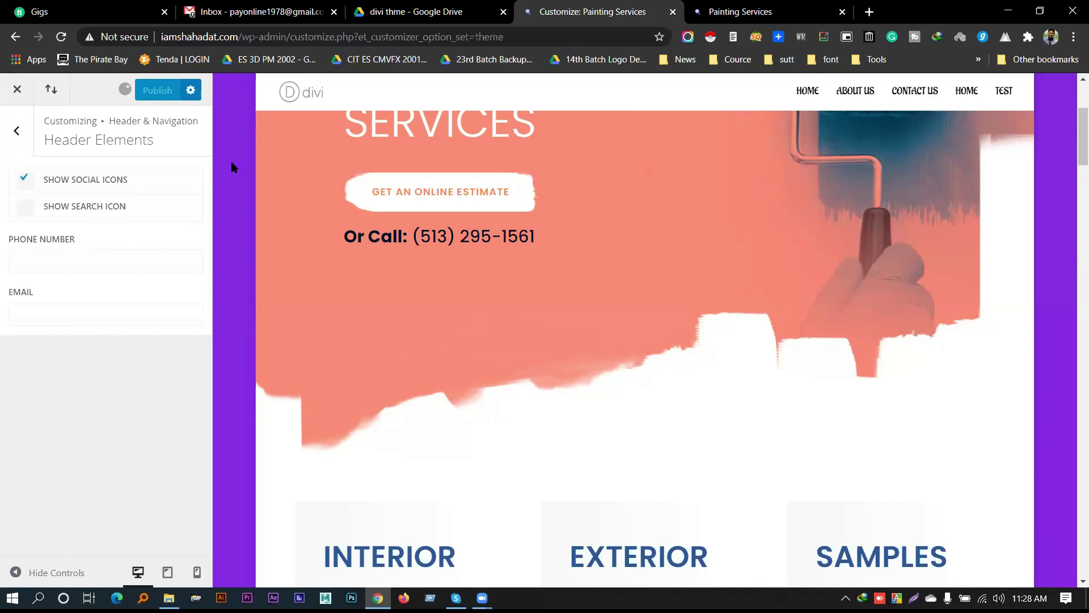
{"action": "left_click", "coordinate": [740, 11]}
Open the admin Dashboard in a new tab and go to Divi Theme Options
{"action": "mouse_move", "coordinate": [71, 85]}
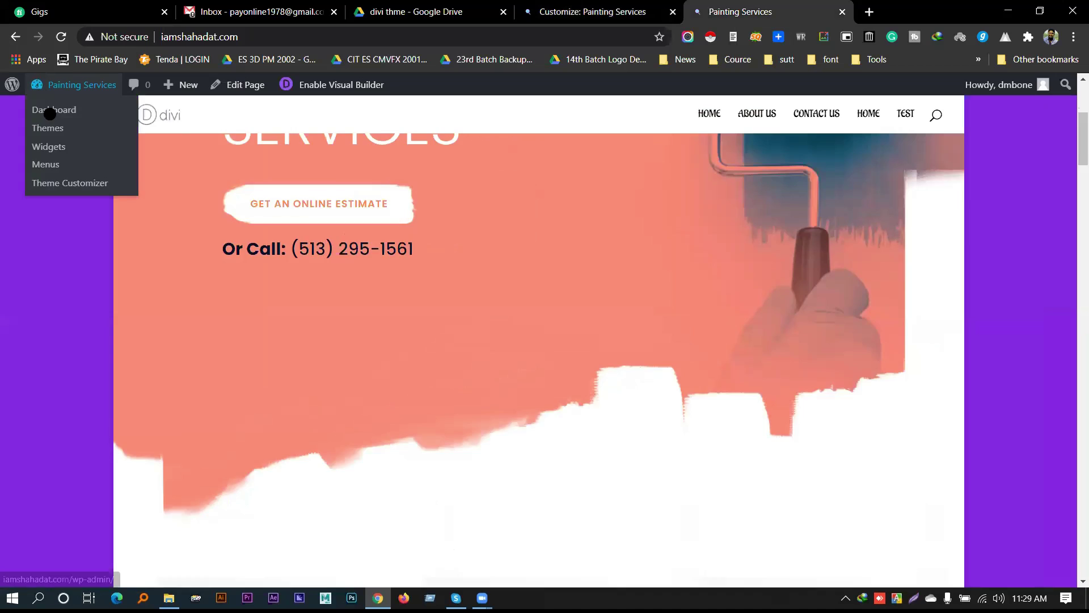
{"action": "middle_click", "coordinate": [50, 112]}
{"action": "left_click", "coordinate": [883, 11]}
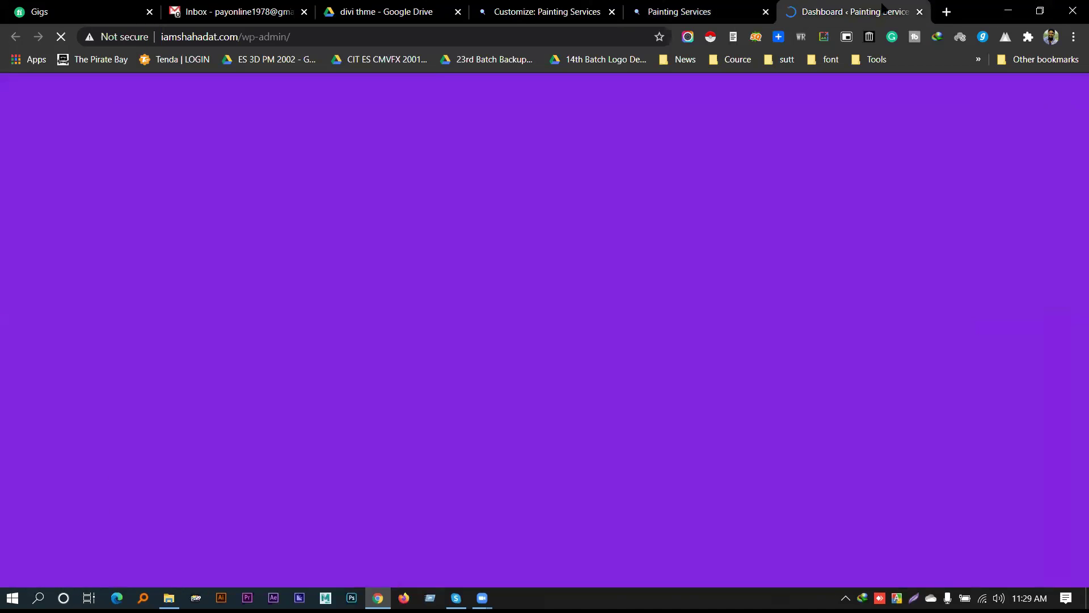
{"action": "left_click_drag", "start_coordinate": [883, 10], "coordinate": [727, 12]}
{"action": "mouse_move", "coordinate": [40, 459]}
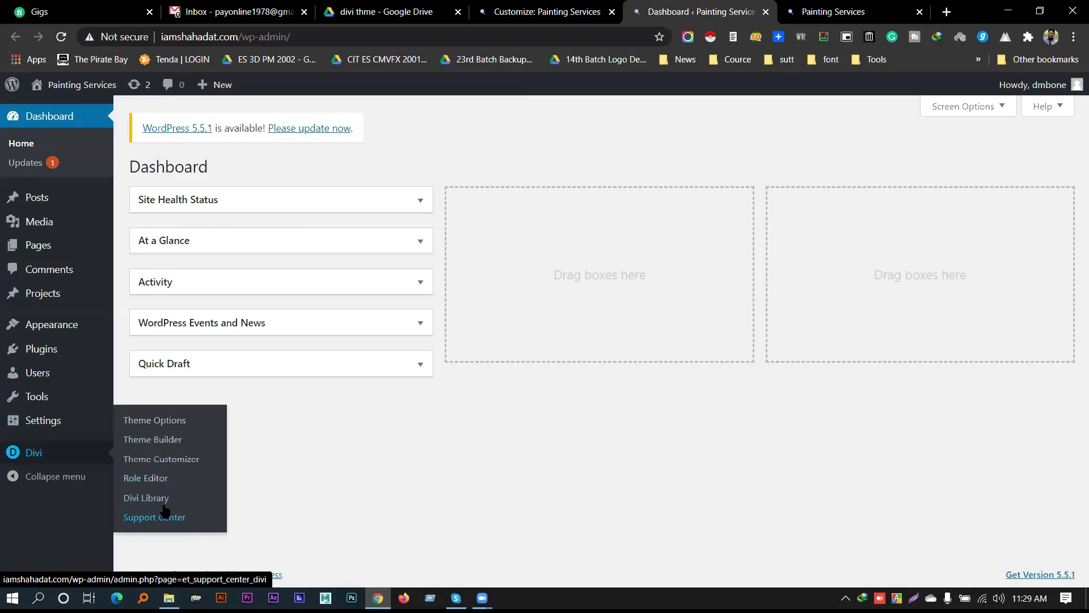
{"action": "left_click", "coordinate": [169, 425]}
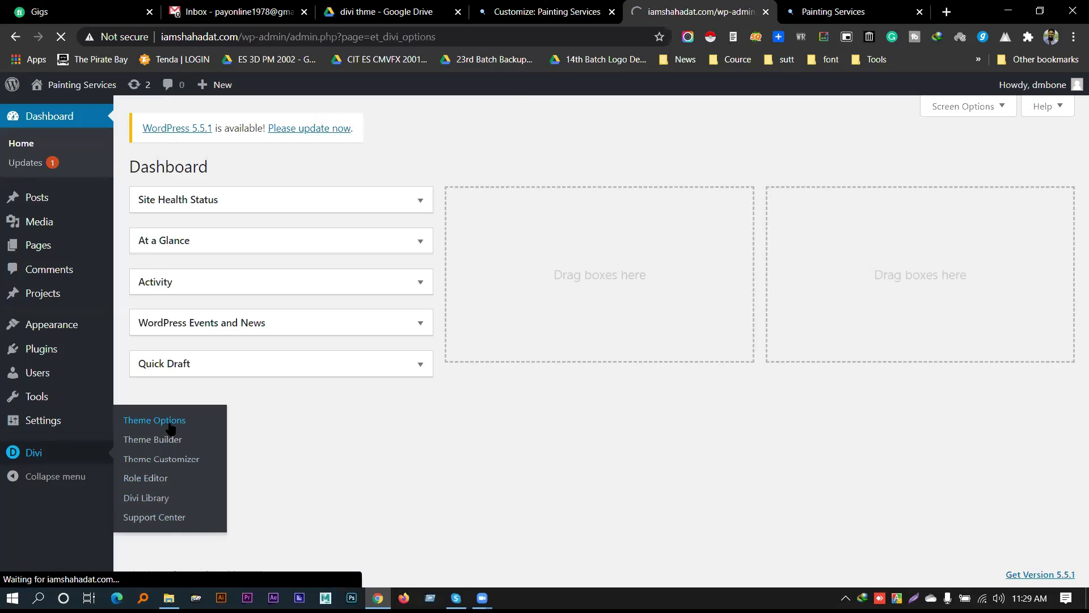
Enable the Facebook, Twitter, Google+, Instagram and RSS icons
{"action": "scroll", "coordinate": [448, 349], "scroll_direction": "down", "scroll_amount": 4}
{"action": "scroll", "coordinate": [448, 349], "scroll_direction": "down", "scroll_amount": 6}
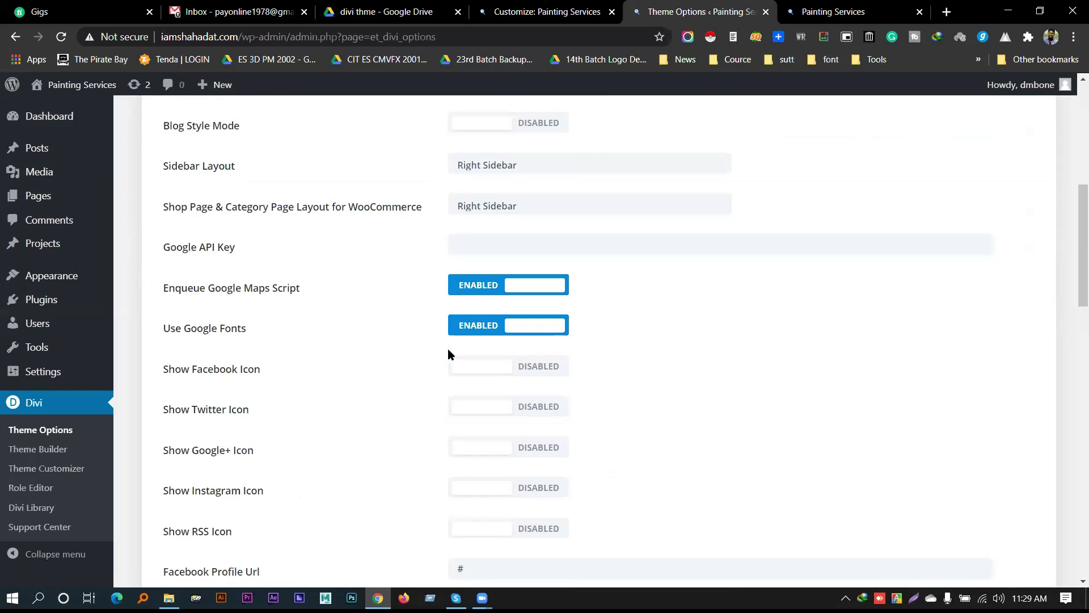
{"action": "scroll", "coordinate": [267, 271], "scroll_direction": "down", "scroll_amount": 2}
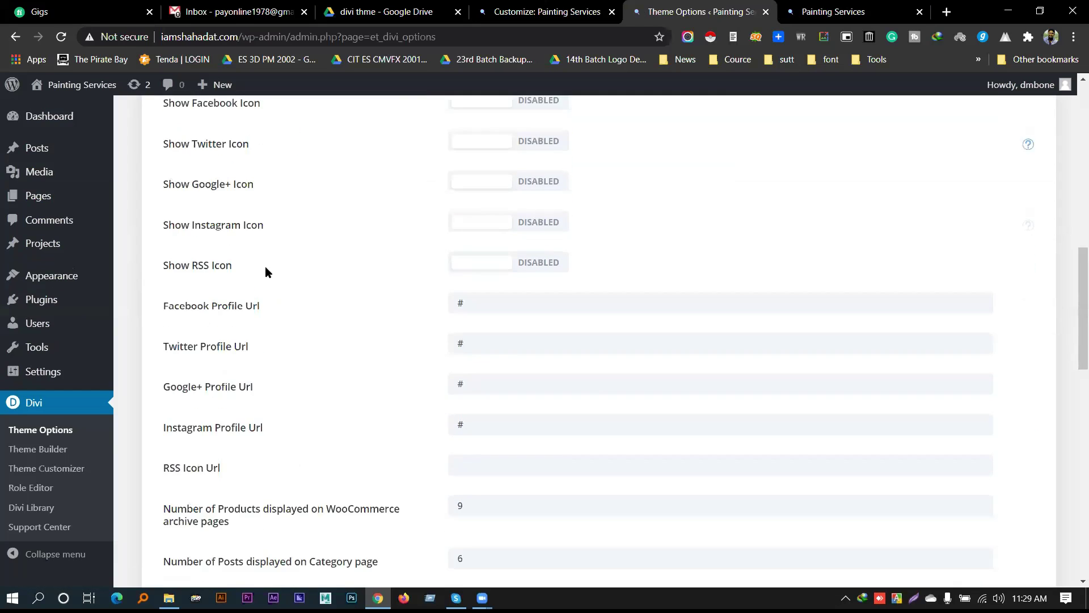
{"action": "scroll", "coordinate": [250, 227], "scroll_direction": "up", "scroll_amount": 1}
{"action": "left_click_drag", "start_coordinate": [179, 157], "coordinate": [261, 154]}
{"action": "left_click", "coordinate": [592, 164]}
{"action": "left_click", "coordinate": [546, 163]}
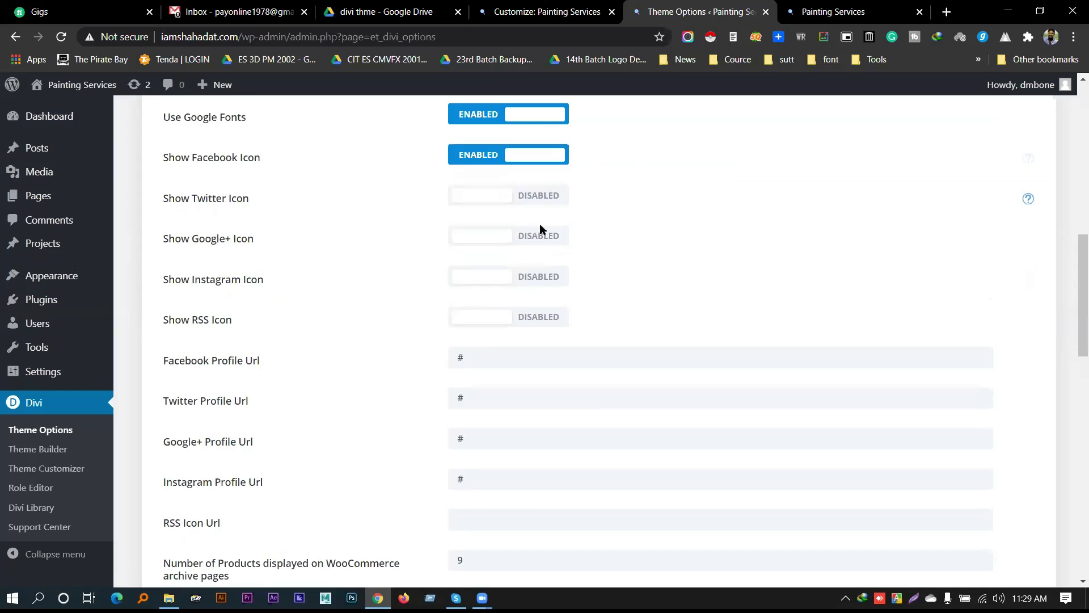
{"action": "left_click", "coordinate": [539, 198]}
{"action": "left_click", "coordinate": [535, 237]}
{"action": "left_click", "coordinate": [531, 278]}
{"action": "left_click", "coordinate": [534, 322]}
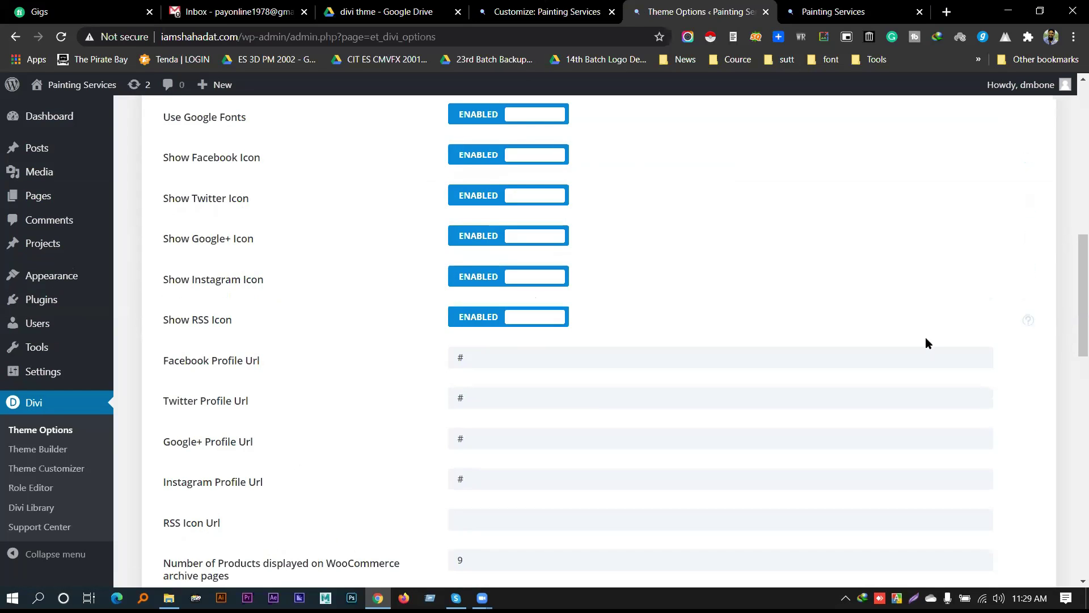
Save the theme options and reload the live Painting Services site
{"action": "scroll", "coordinate": [924, 337], "scroll_direction": "up", "scroll_amount": 10}
{"action": "scroll", "coordinate": [551, 315], "scroll_direction": "down", "scroll_amount": 8}
{"action": "scroll", "coordinate": [286, 275], "scroll_direction": "up", "scroll_amount": 8}
{"action": "left_click", "coordinate": [198, 180]}
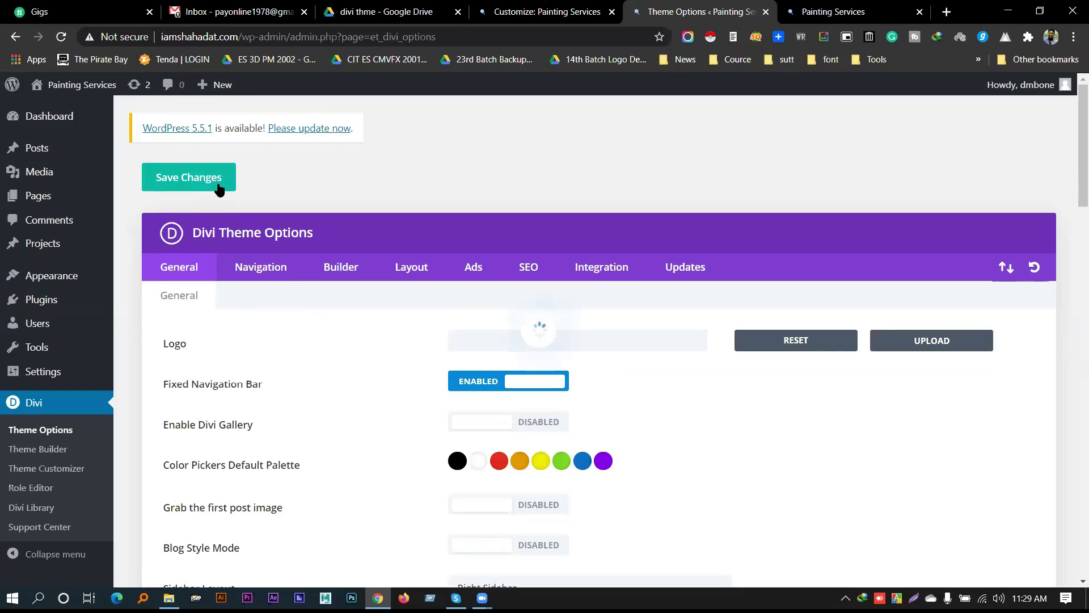
{"action": "scroll", "coordinate": [453, 361], "scroll_direction": "down", "scroll_amount": 8}
{"action": "scroll", "coordinate": [450, 366], "scroll_direction": "up", "scroll_amount": 7}
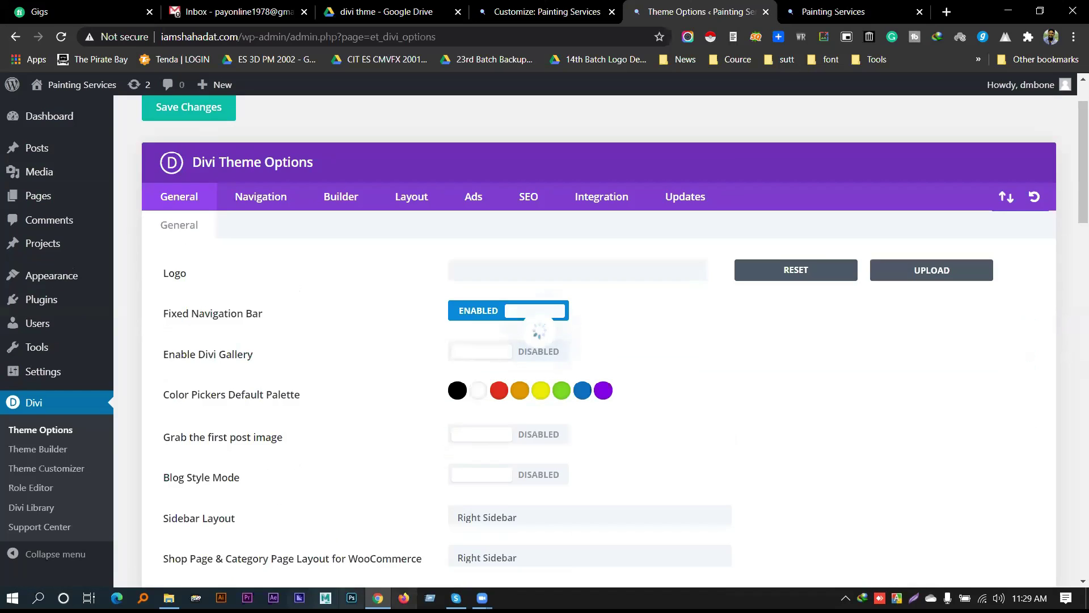
{"action": "left_click", "coordinate": [828, 11]}
{"action": "right_click", "coordinate": [828, 12]}
{"action": "left_click", "coordinate": [858, 72]}
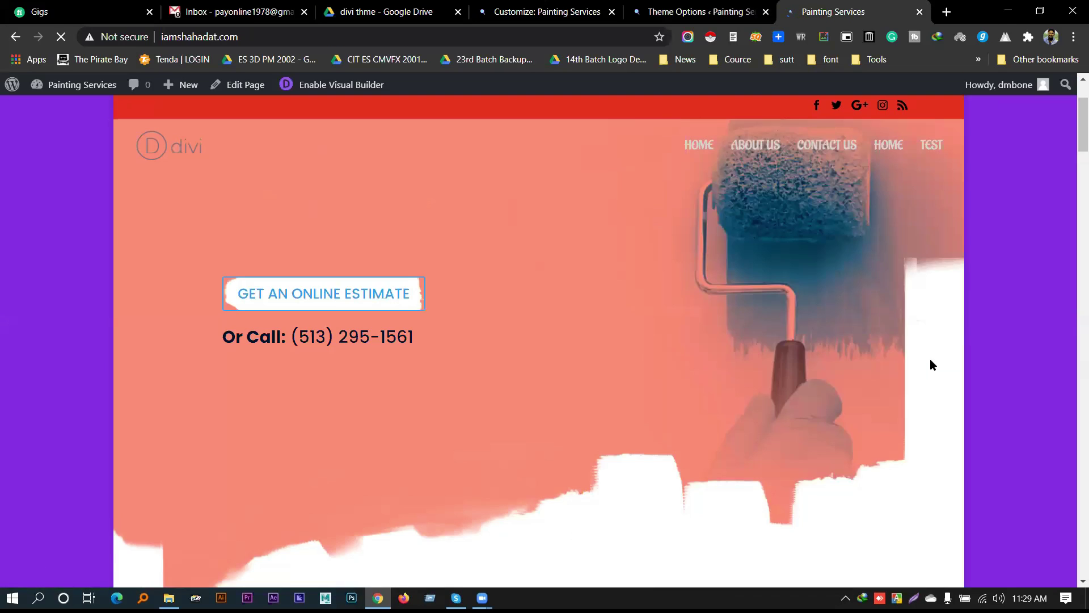
Scroll the live homepage to inspect the top bar showing all five social icons
{"action": "scroll", "coordinate": [931, 350], "scroll_direction": "up", "scroll_amount": 3}
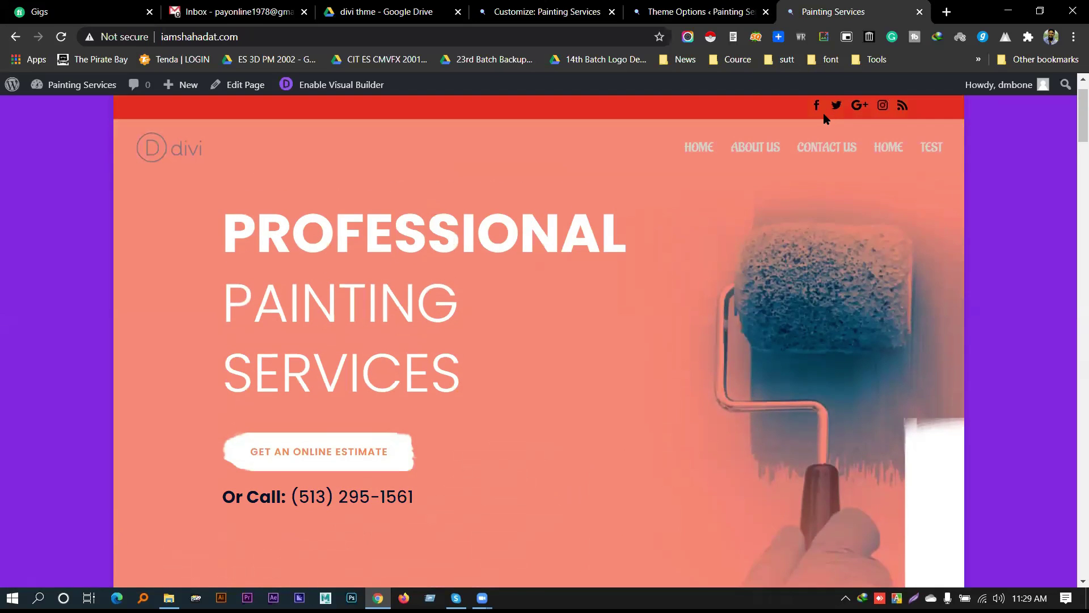
{"action": "scroll", "coordinate": [815, 112], "scroll_direction": "down", "scroll_amount": 5}
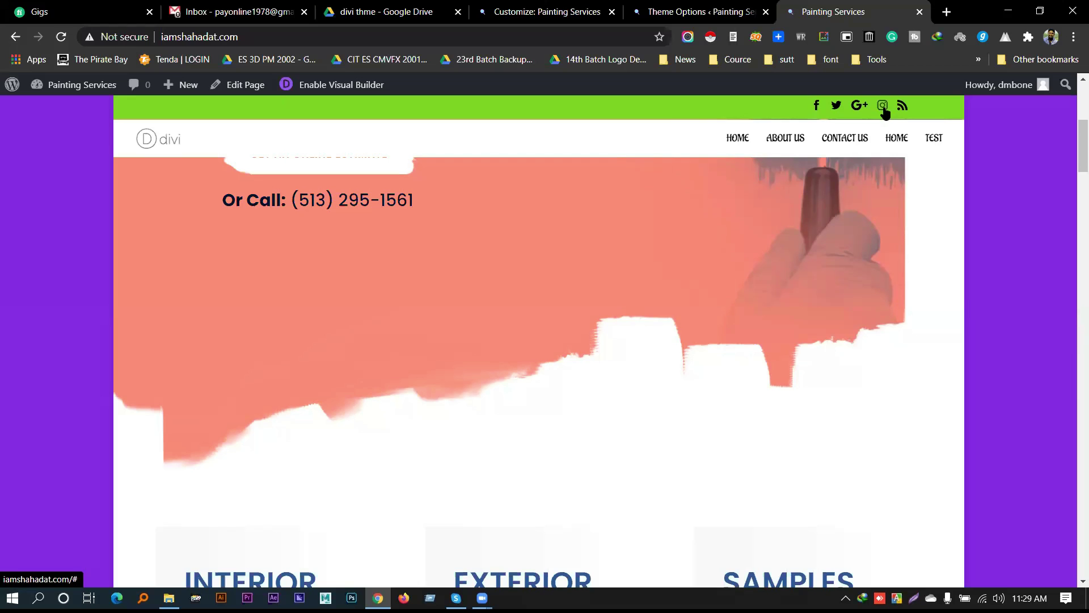
{"action": "scroll", "coordinate": [854, 392], "scroll_direction": "up", "scroll_amount": 4}
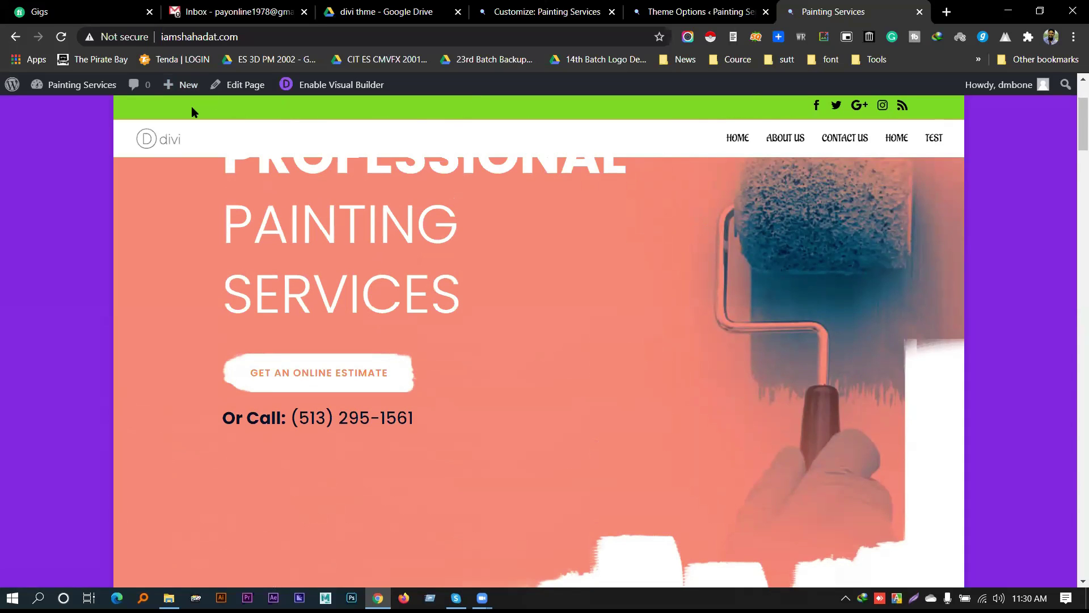
Enter the contact phone number and e-mail address in Header Elements and publish them
{"action": "left_click", "coordinate": [542, 6]}
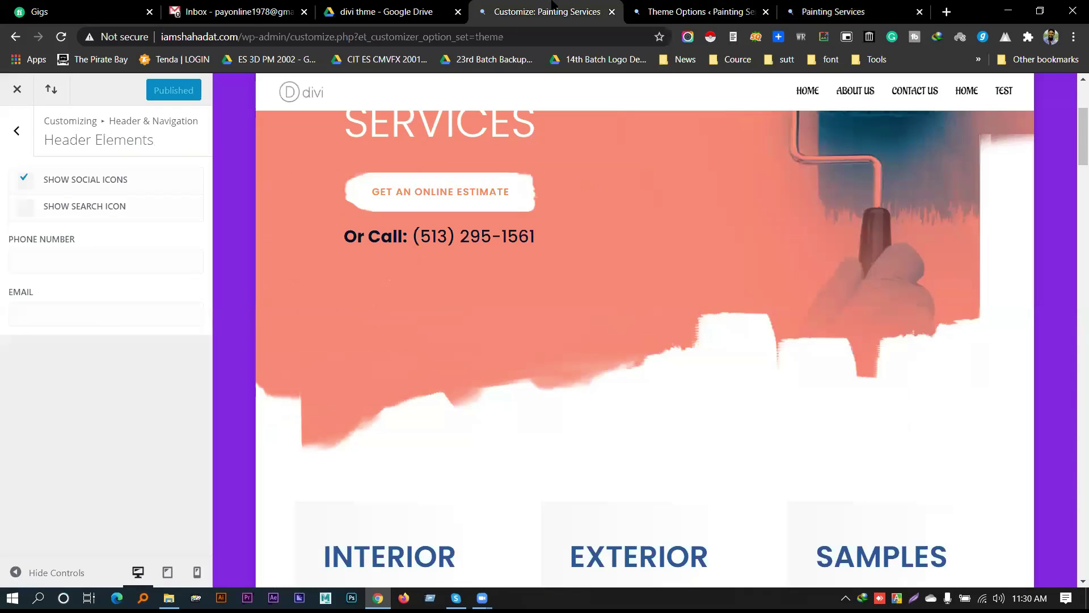
{"action": "left_click", "coordinate": [59, 262]}
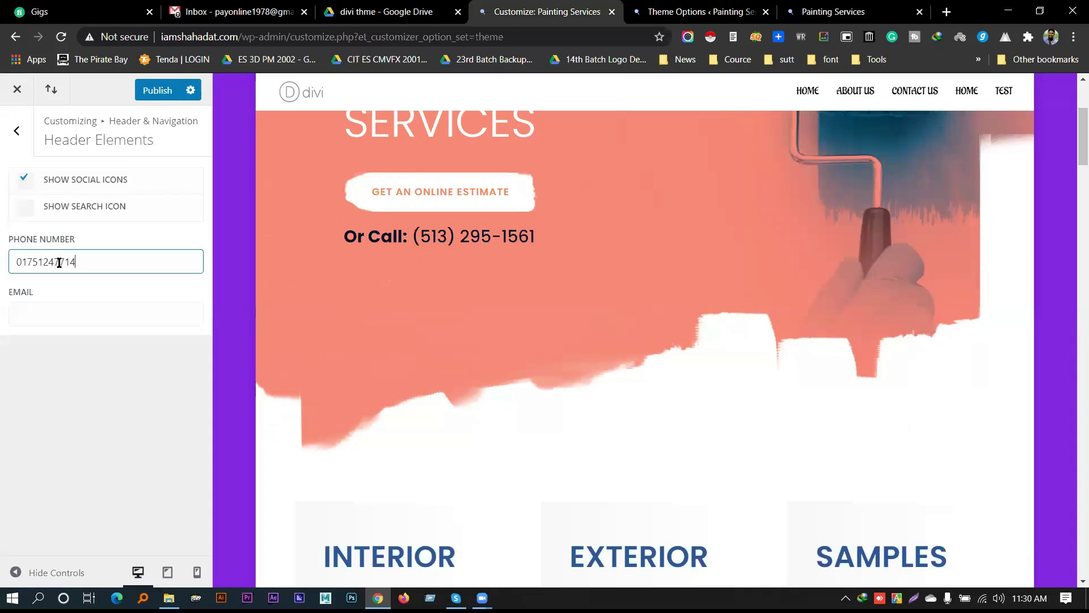
{"action": "key", "text": "Tab"}
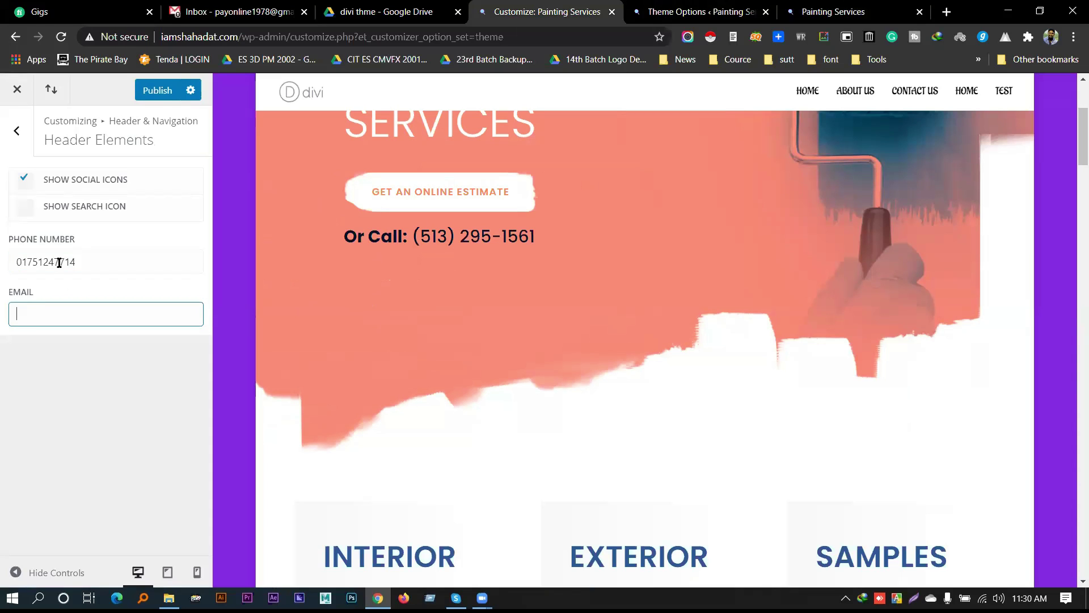
{"action": "left_click", "coordinate": [154, 91]}
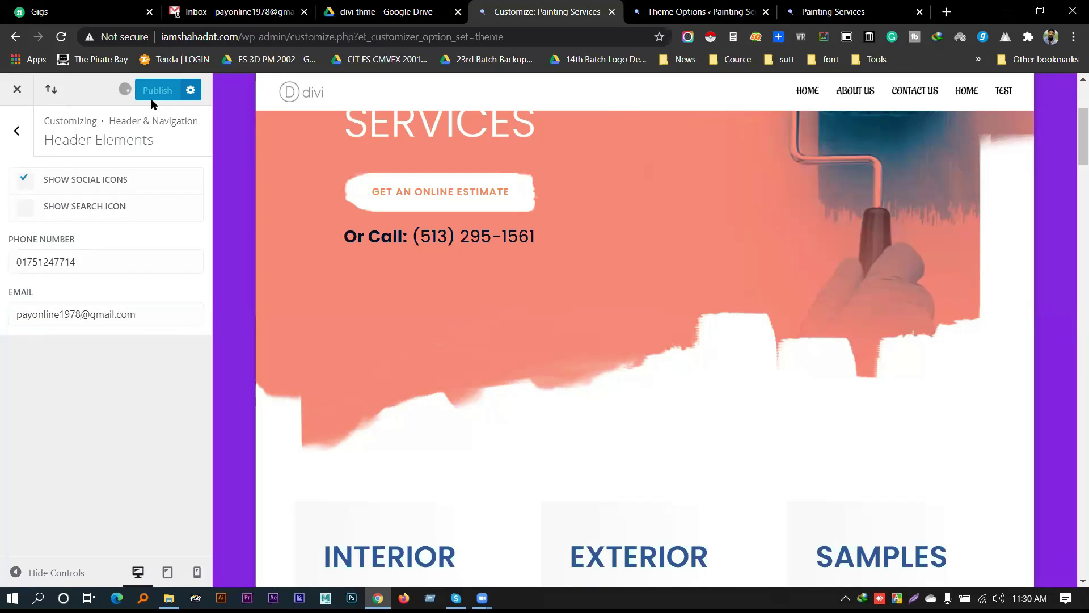
Reload the live site to check the new contact details in the top bar
{"action": "left_click", "coordinate": [834, 12]}
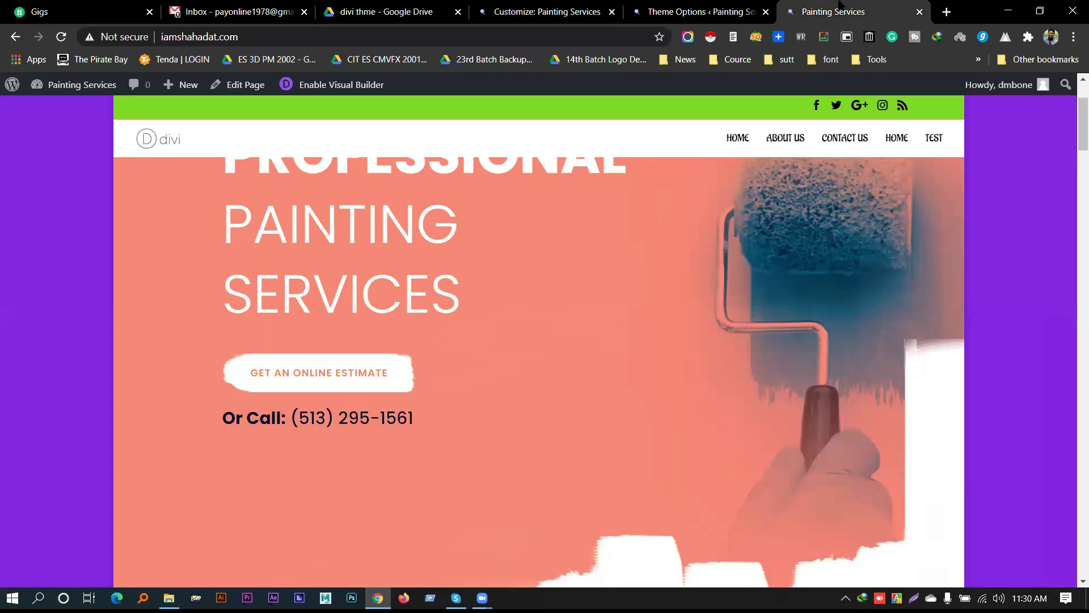
{"action": "left_click", "coordinate": [563, 39]}
{"action": "key", "text": "Return"}
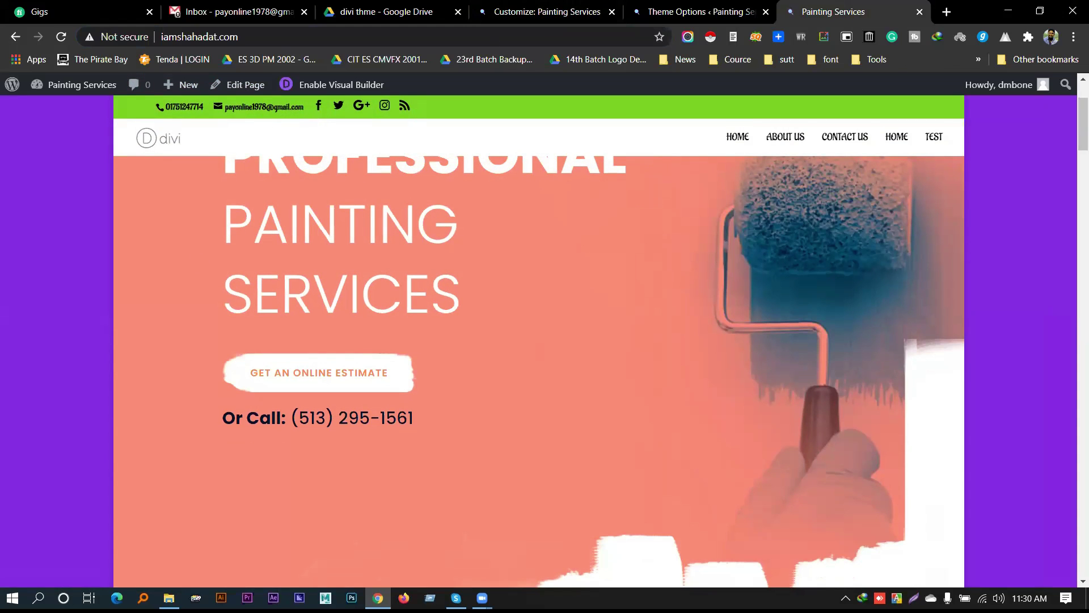
{"action": "left_click", "coordinate": [676, 11]}
{"action": "key", "text": "ctrl+shift+Tab"}
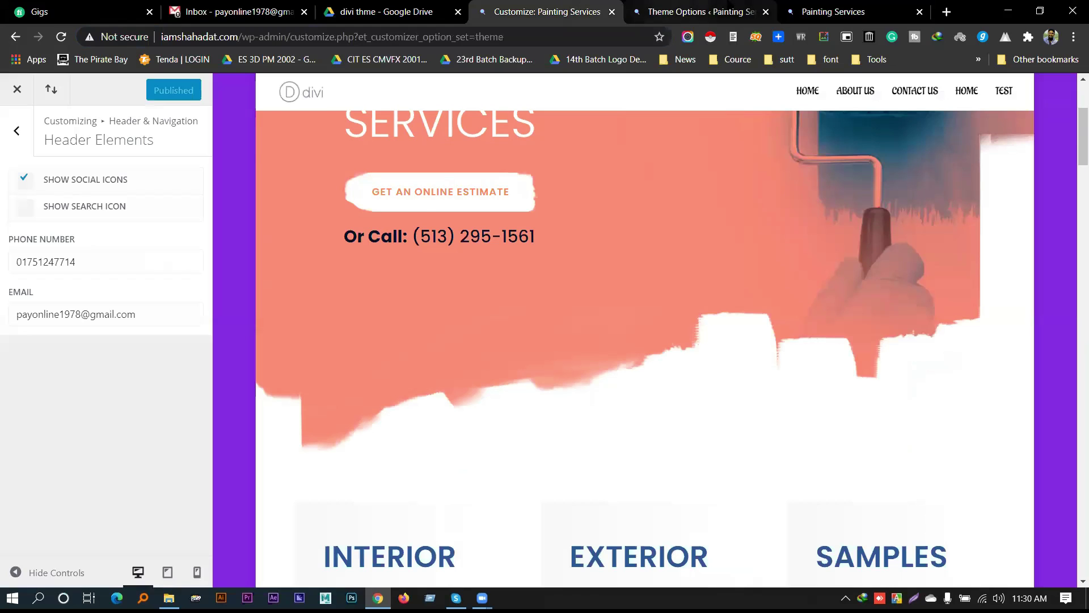
Compare the live site with the customizer and step back to the header and navigation sections
{"action": "left_click", "coordinate": [833, 11]}
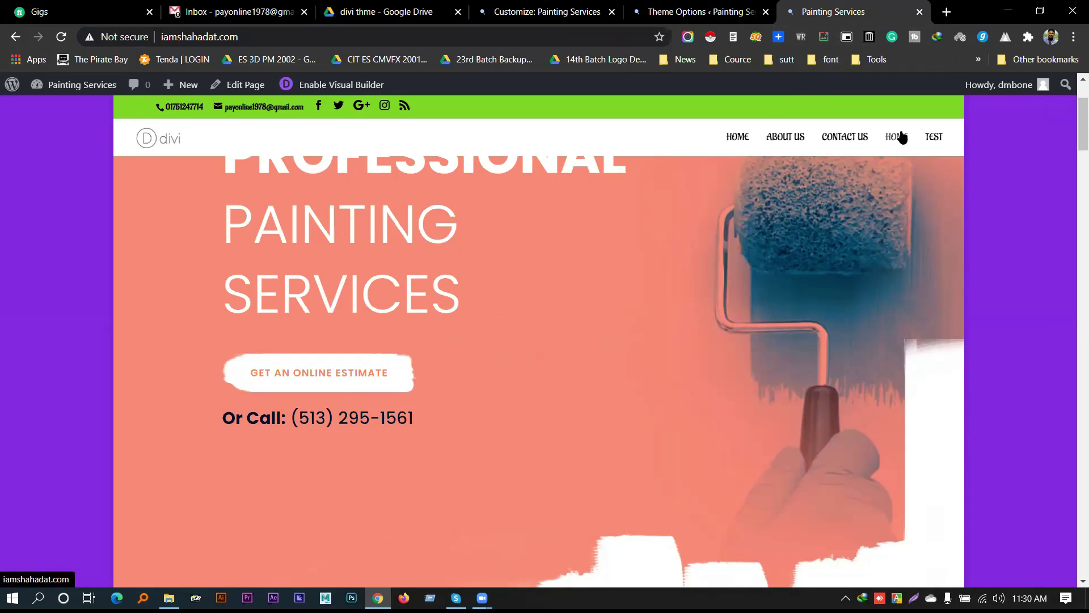
{"action": "left_click", "coordinate": [534, 5]}
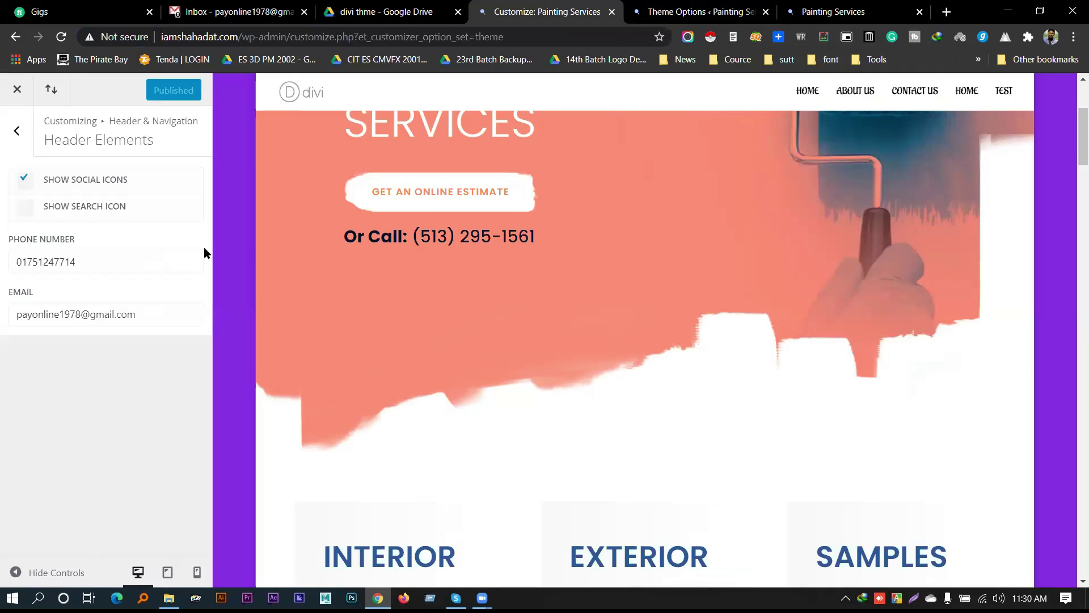
{"action": "left_click", "coordinate": [828, 11]}
{"action": "left_click", "coordinate": [596, 5]}
{"action": "left_click", "coordinate": [18, 129]}
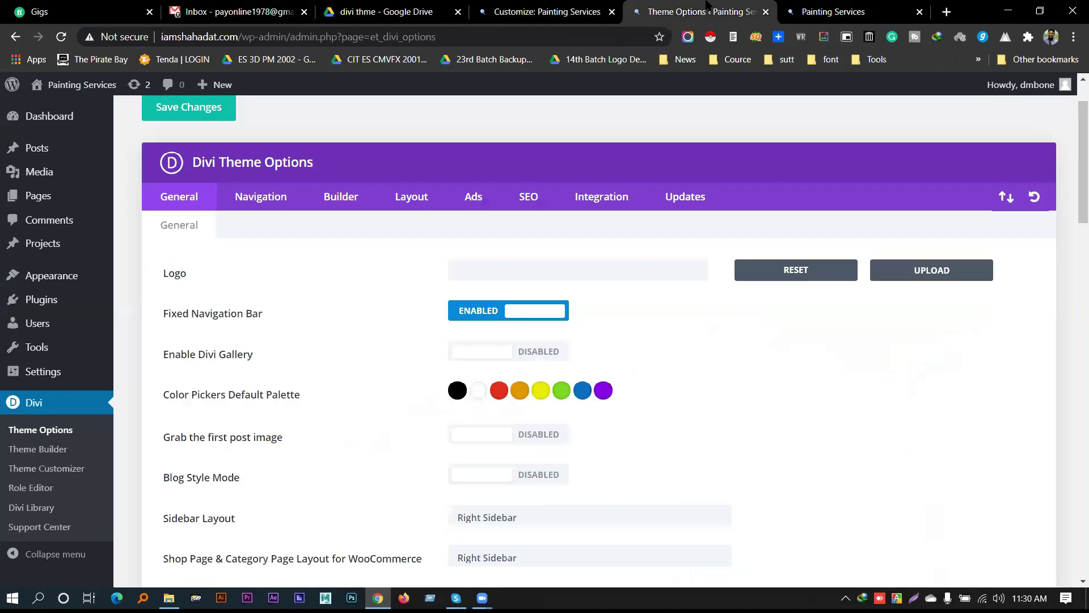
Scroll the live homepage to look over the phone and e-mail in the top bar
{"action": "left_click", "coordinate": [773, 5]}
{"action": "left_click", "coordinate": [794, 11]}
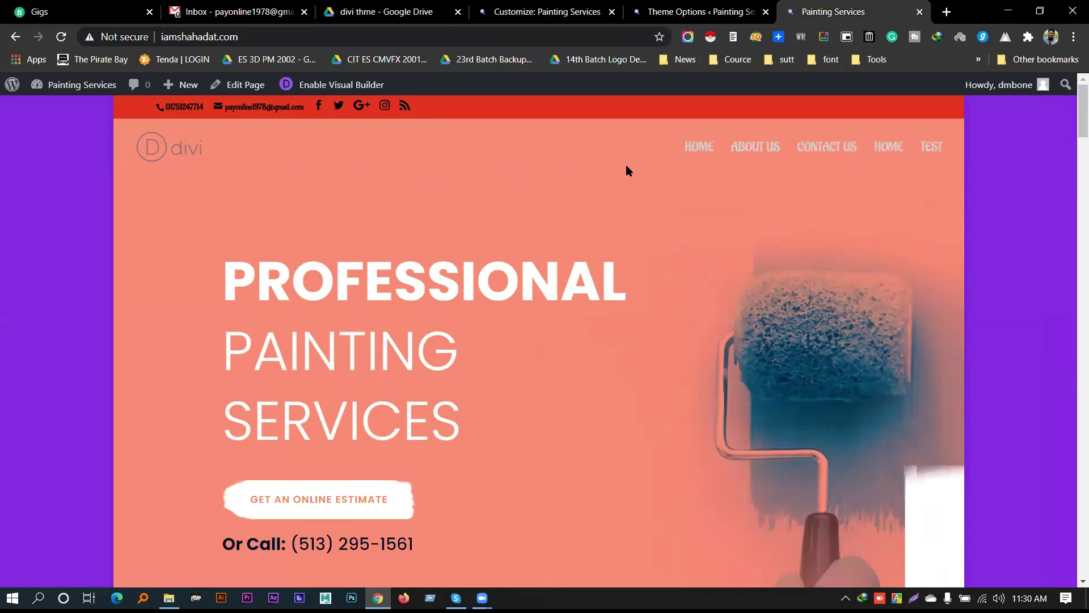
{"action": "scroll", "coordinate": [686, 161], "scroll_direction": "up", "scroll_amount": 3}
{"action": "scroll", "coordinate": [642, 226], "scroll_direction": "down", "scroll_amount": 3}
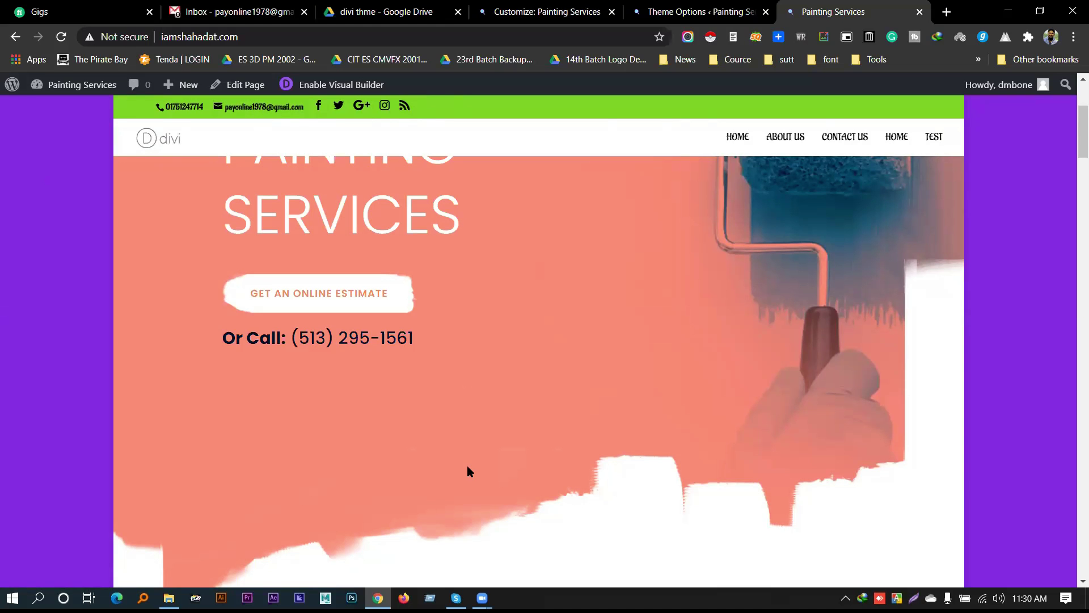
{"action": "scroll", "coordinate": [455, 344], "scroll_direction": "down", "scroll_amount": 9}
{"action": "scroll", "coordinate": [519, 332], "scroll_direction": "up", "scroll_amount": 12}
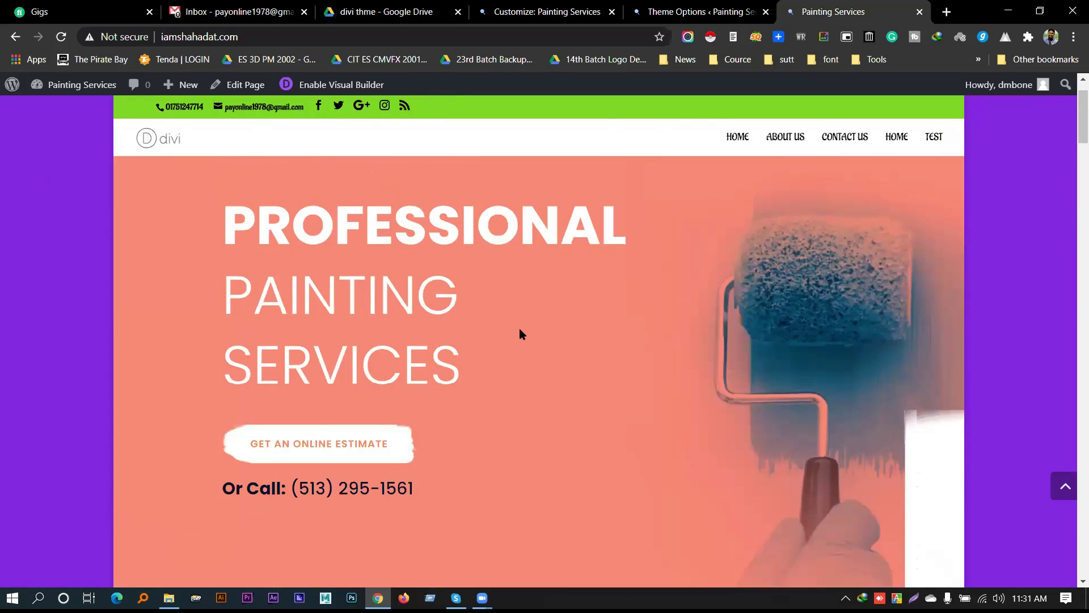
{"action": "key", "text": "ctrl+shift+Tab"}
{"action": "key", "text": "ctrl+shift+Tab"}
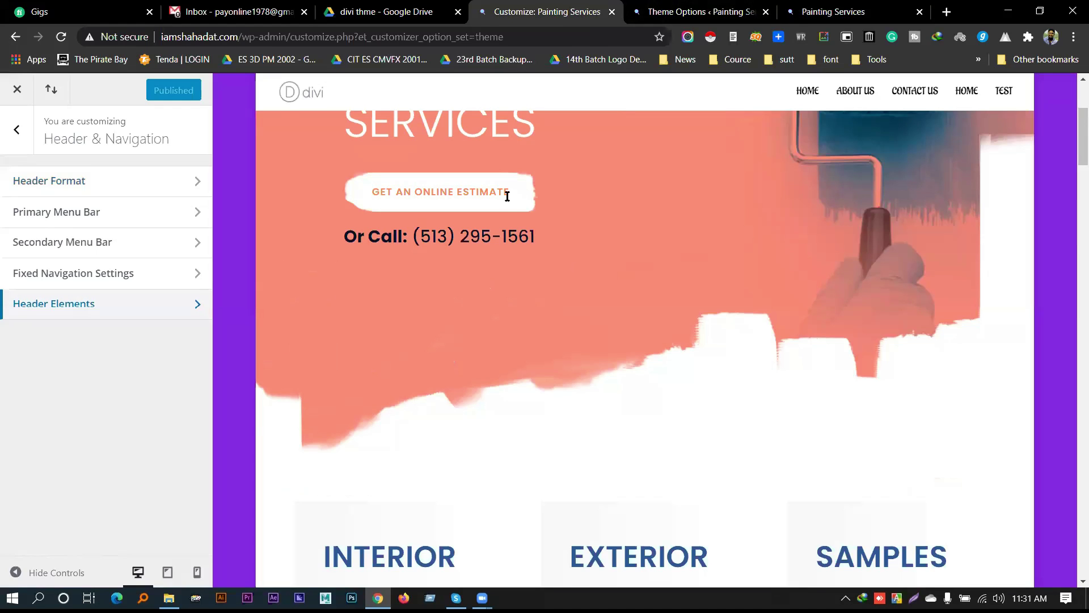
Revisit the live site and select the top bar's phone and e-mail text
{"action": "left_click", "coordinate": [834, 12]}
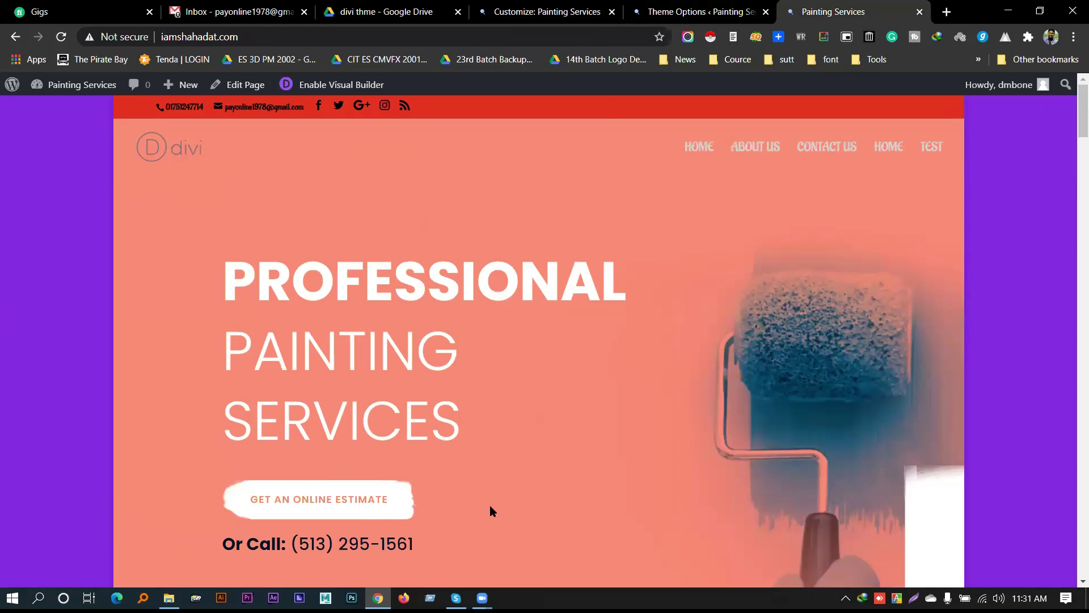
{"action": "scroll", "coordinate": [513, 440], "scroll_direction": "down", "scroll_amount": 5}
{"action": "scroll", "coordinate": [652, 259], "scroll_direction": "up", "scroll_amount": 5}
{"action": "scroll", "coordinate": [370, 180], "scroll_direction": "down", "scroll_amount": 5}
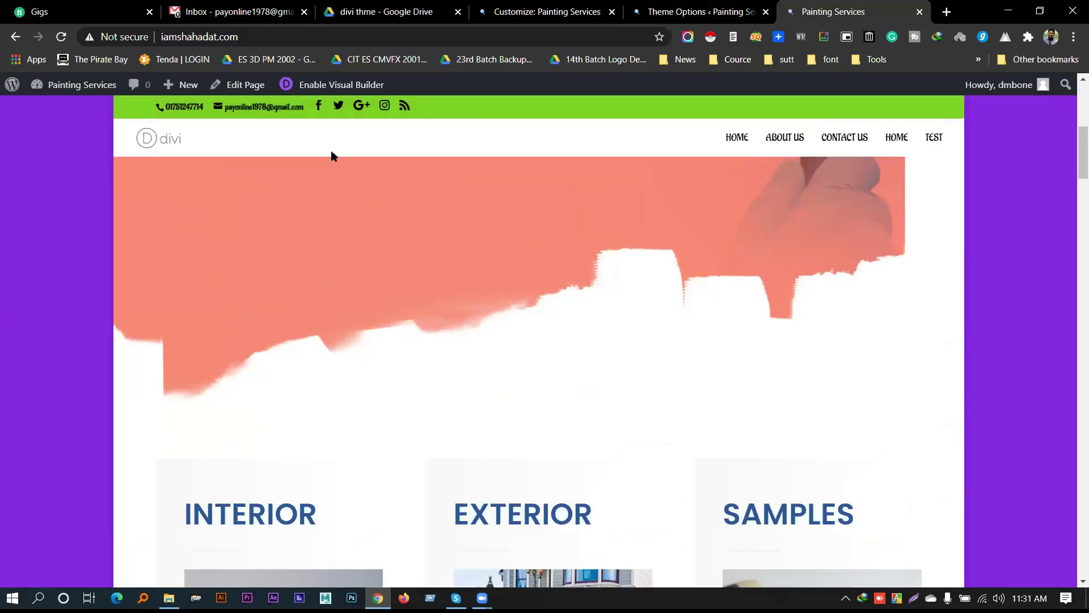
{"action": "scroll", "coordinate": [333, 156], "scroll_direction": "down", "scroll_amount": 2}
{"action": "triple_click", "coordinate": [196, 111]}
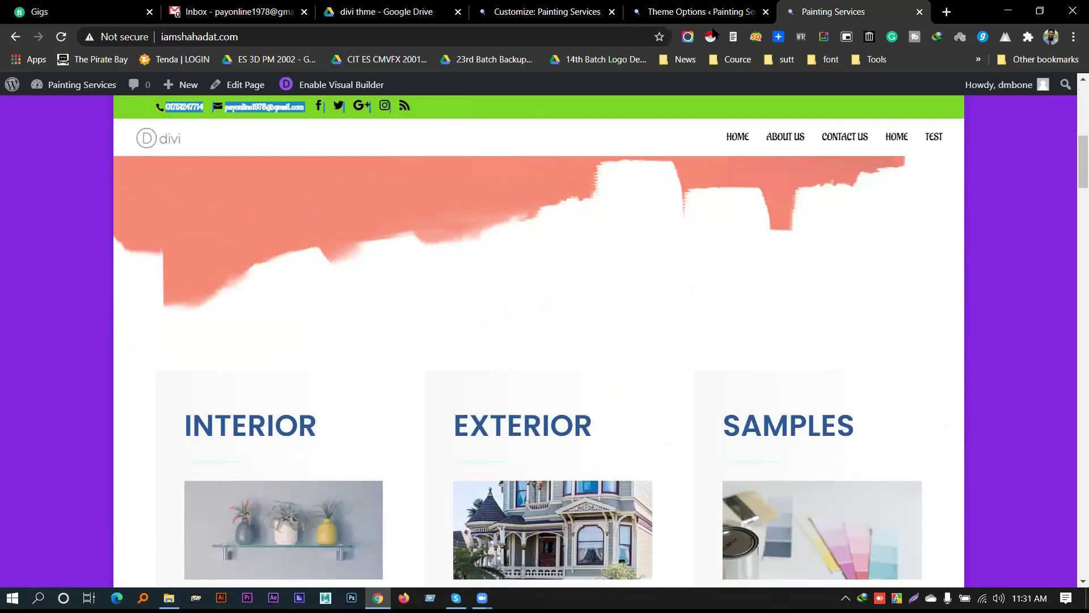
Return to the customizer and wait for it to reload to its main settings list
{"action": "left_click", "coordinate": [703, 12]}
{"action": "left_click", "coordinate": [545, 11]}
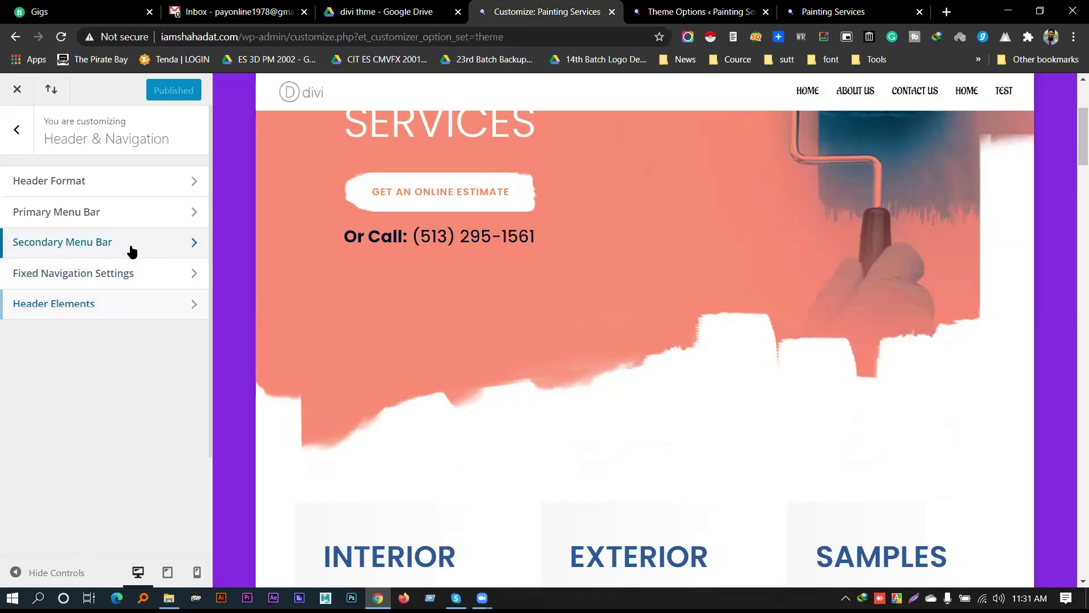
{"action": "left_click", "coordinate": [132, 252]}
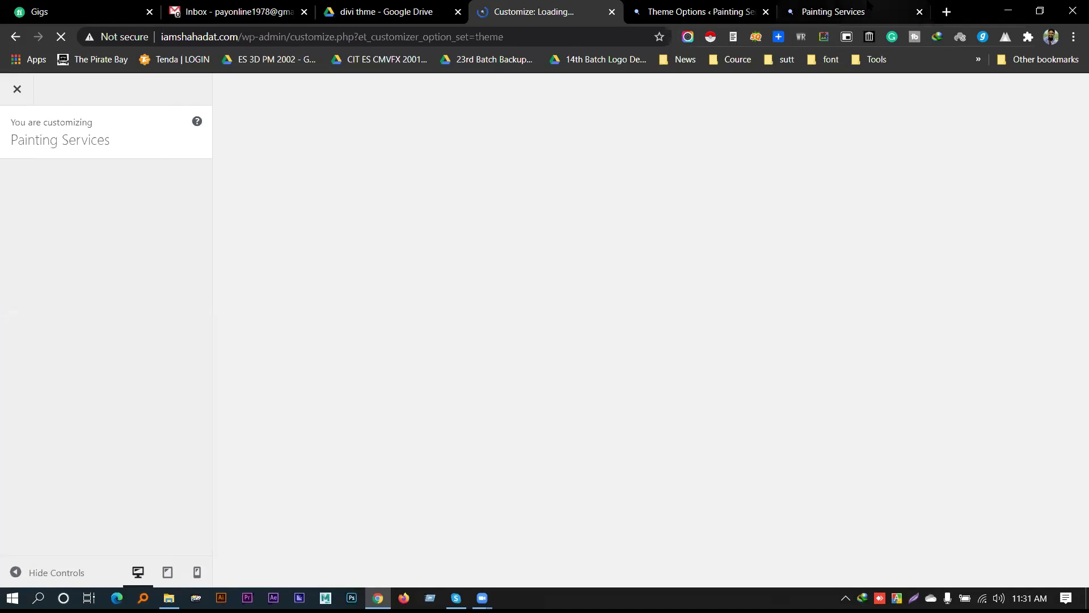
{"action": "left_click", "coordinate": [834, 11]}
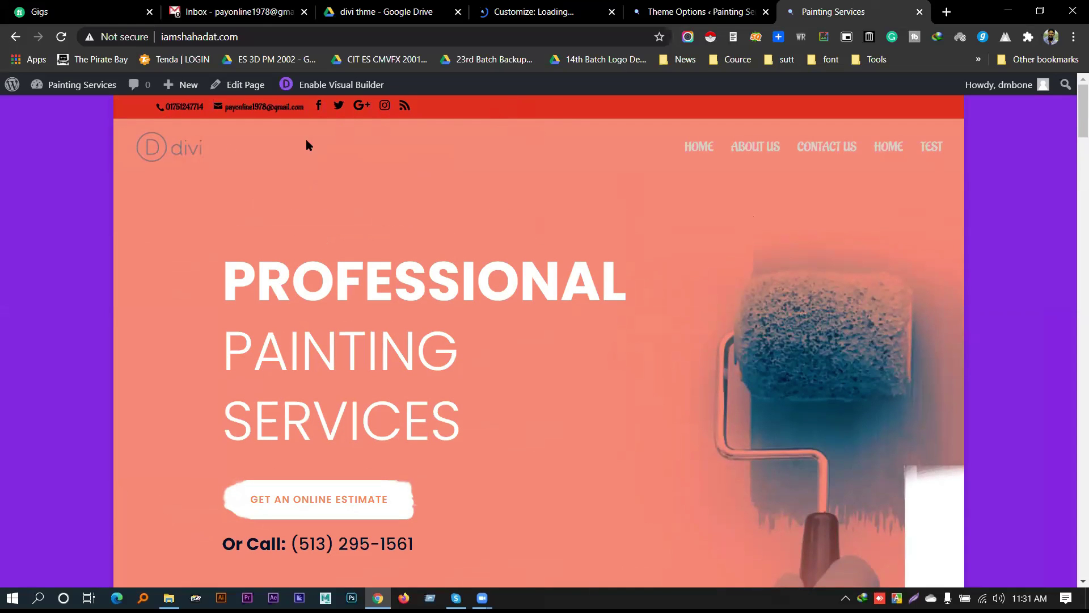
{"action": "left_click", "coordinate": [540, 8]}
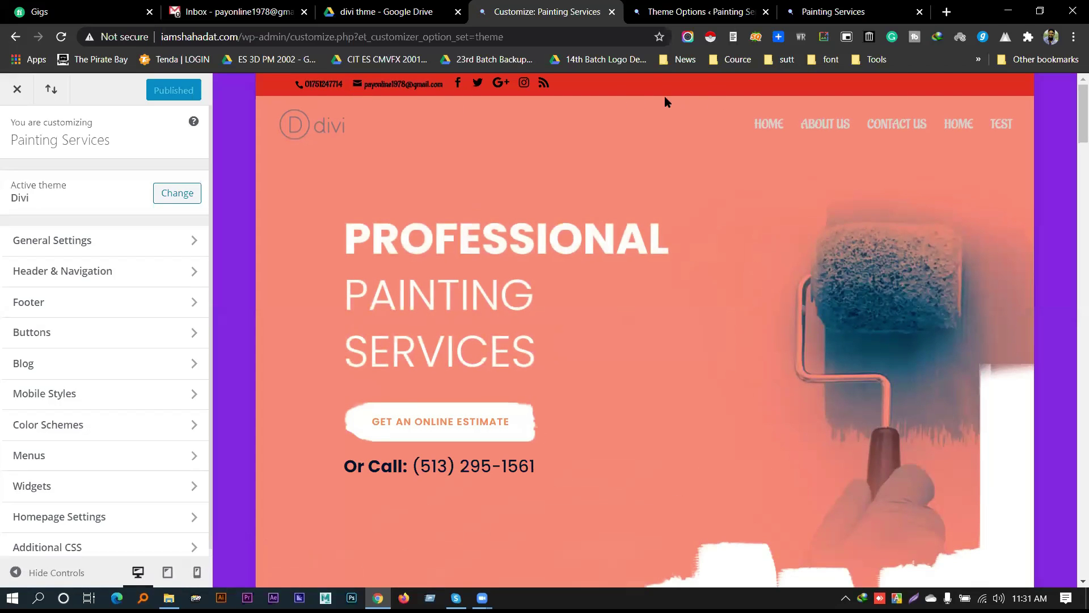
Navigate to Header & Navigation > Secondary Menu Bar settings
{"action": "left_click", "coordinate": [94, 250]}
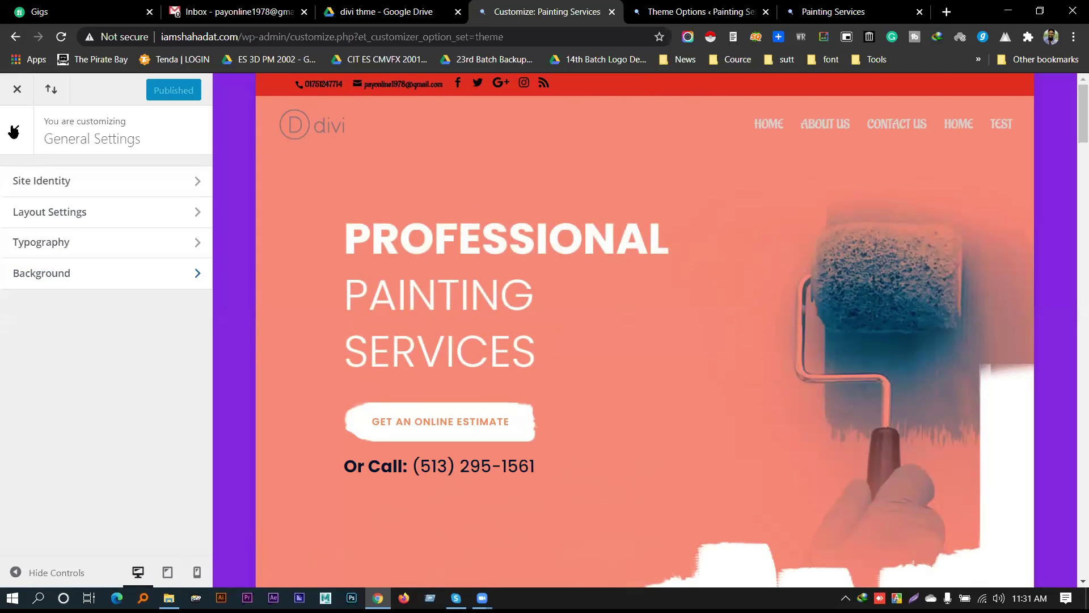
{"action": "left_click", "coordinate": [13, 131]}
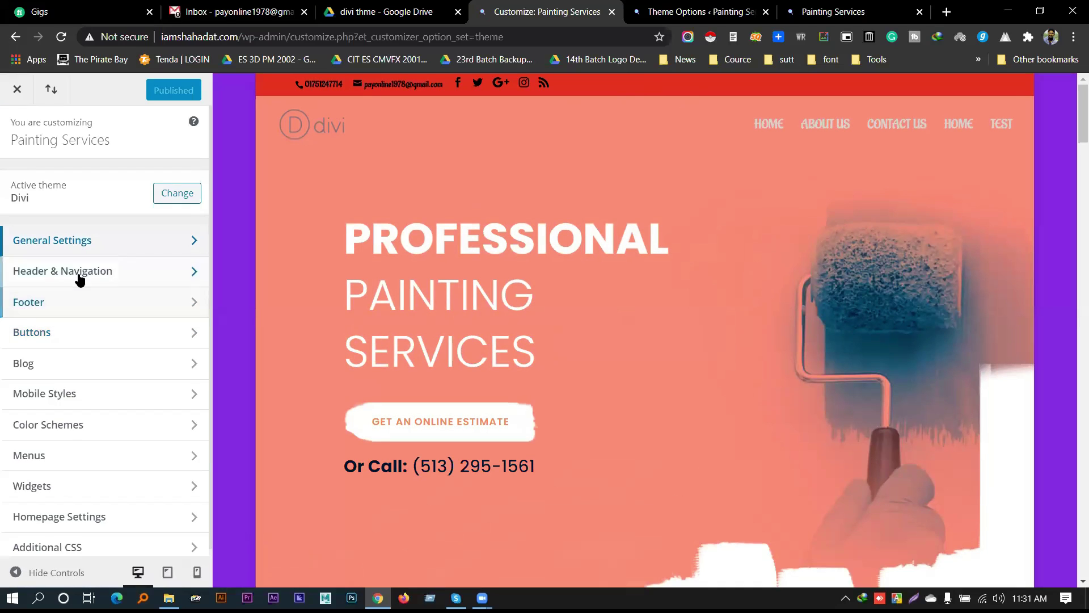
{"action": "left_click", "coordinate": [80, 275]}
{"action": "left_click", "coordinate": [71, 244]}
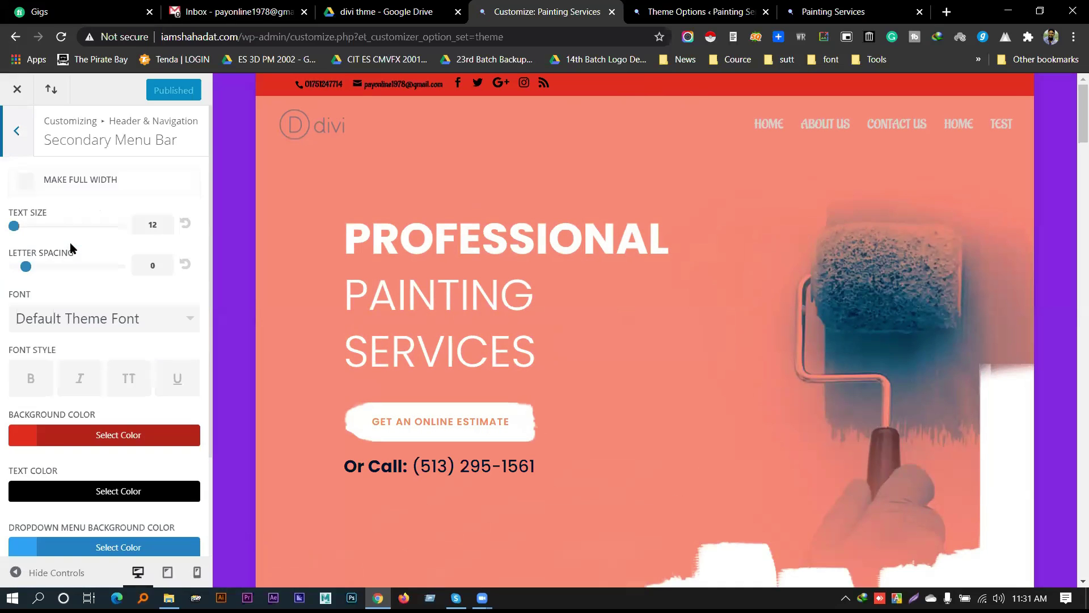
{"action": "scroll", "coordinate": [70, 273], "scroll_direction": "down", "scroll_amount": 2}
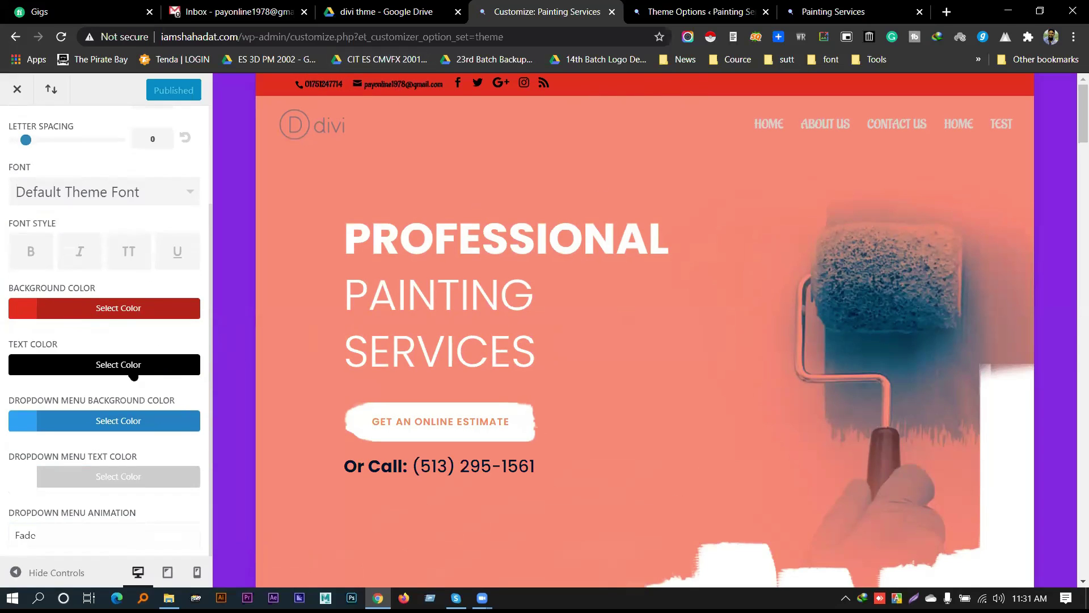
Make the secondary bar text white and its background blue (#0c71c3)
{"action": "left_click", "coordinate": [130, 371]}
{"action": "left_click", "coordinate": [15, 423]}
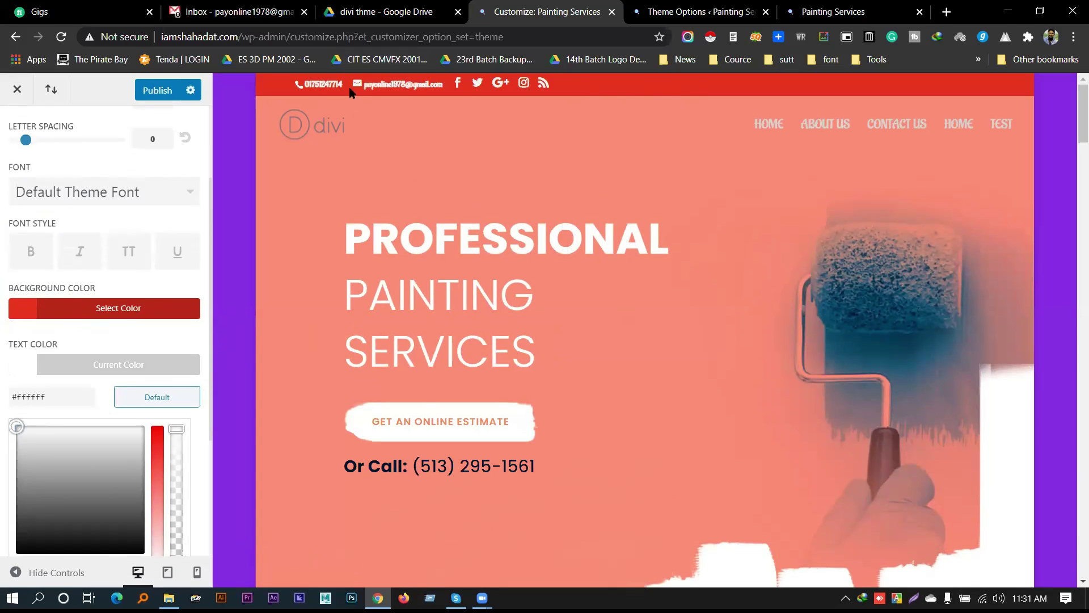
{"action": "left_click", "coordinate": [98, 369]}
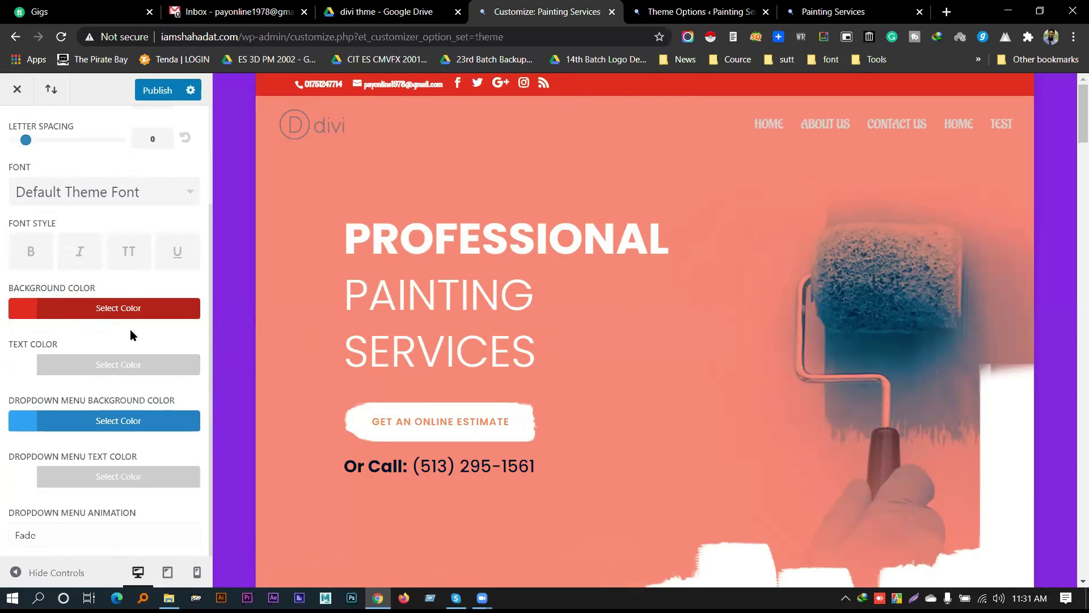
{"action": "left_click", "coordinate": [119, 308]}
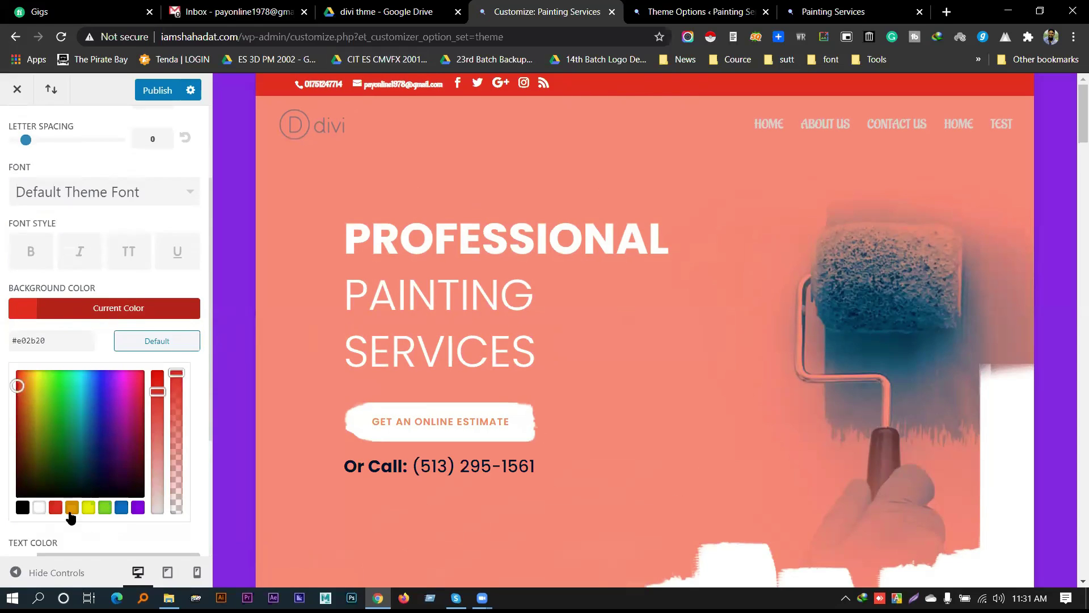
{"action": "left_click", "coordinate": [121, 509]}
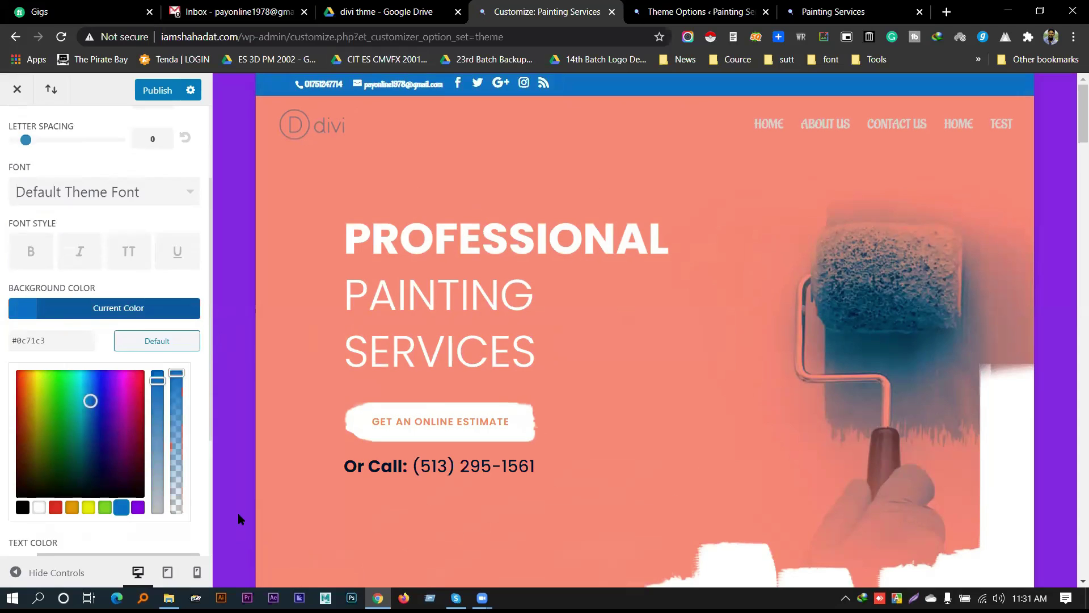
{"action": "triple_click", "coordinate": [567, 221]}
{"action": "triple_click", "coordinate": [554, 249]}
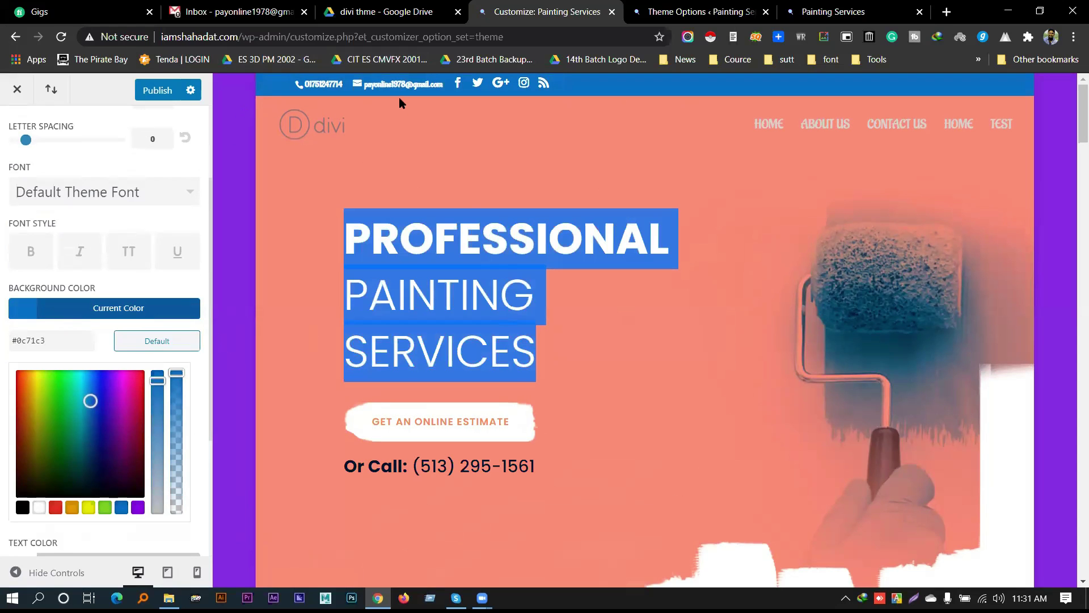
Clear the heading selection and close the background colour picker
{"action": "left_click", "coordinate": [418, 237]}
{"action": "scroll", "coordinate": [466, 249], "scroll_direction": "down", "scroll_amount": 15}
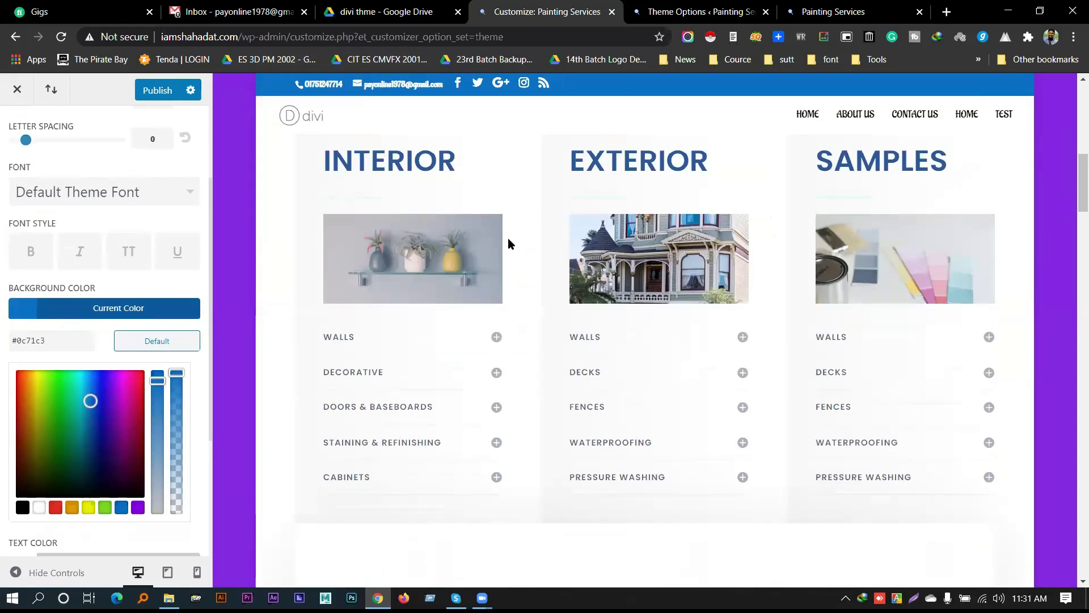
{"action": "scroll", "coordinate": [506, 238], "scroll_direction": "down", "scroll_amount": 15}
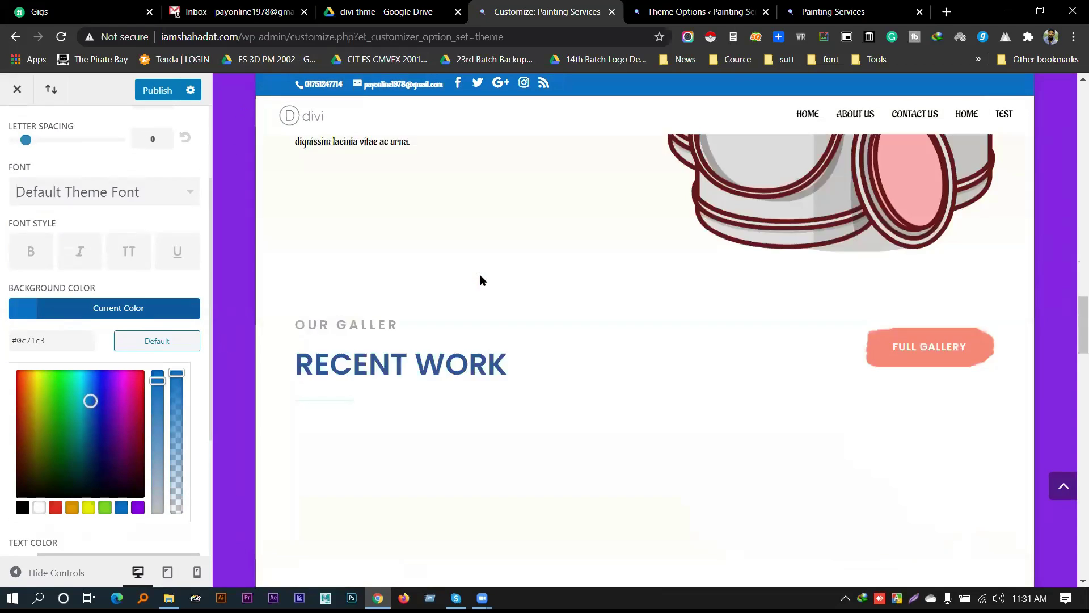
{"action": "scroll", "coordinate": [481, 275], "scroll_direction": "up", "scroll_amount": 10}
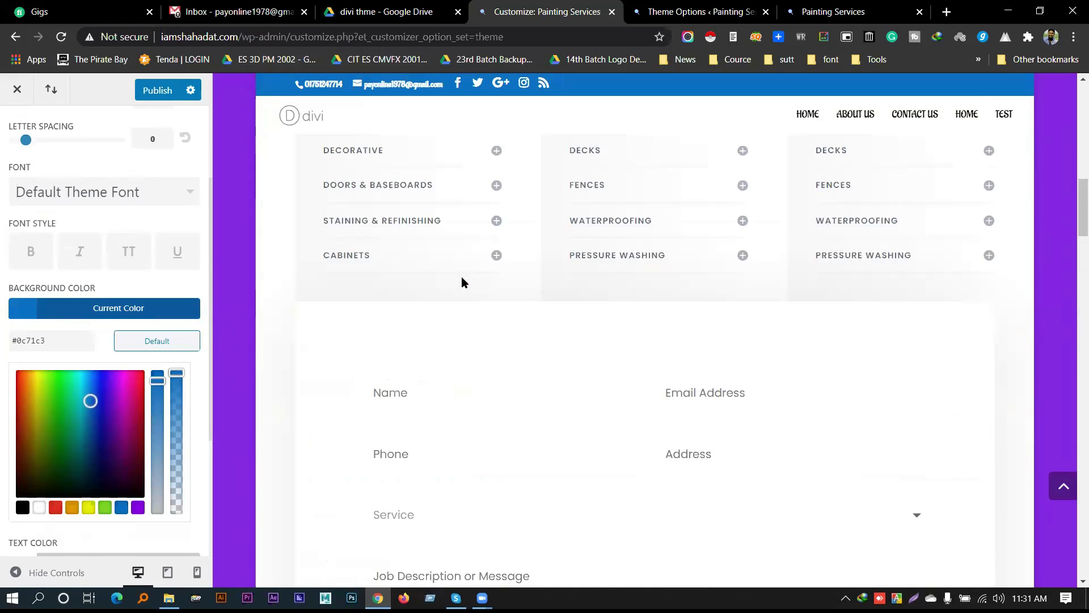
{"action": "left_click", "coordinate": [8, 116]}
{"action": "scroll", "coordinate": [9, 116], "scroll_direction": "up", "scroll_amount": 3}
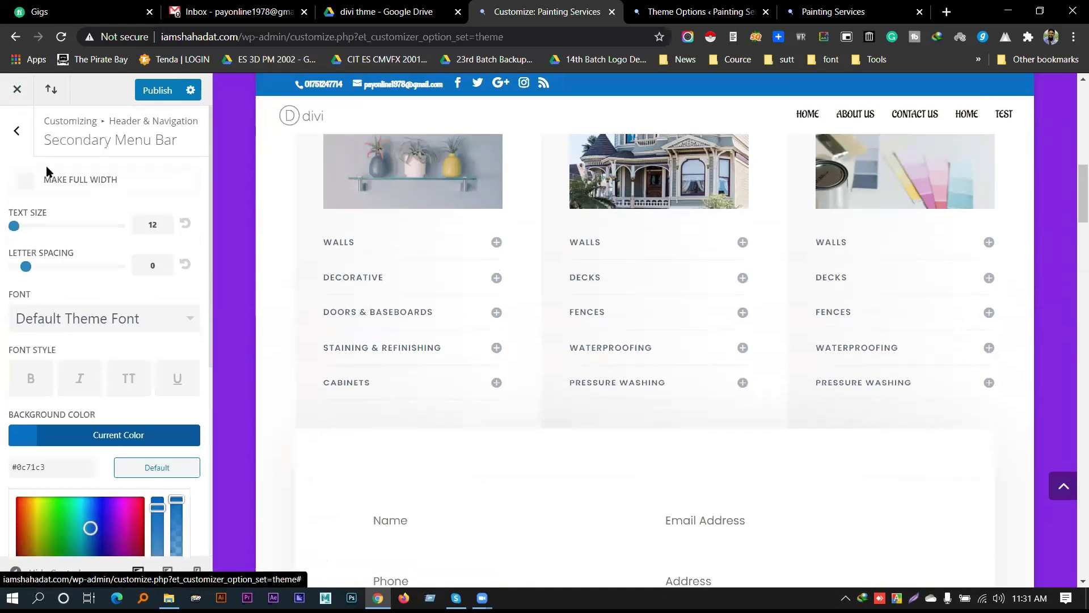
Go back to the root panel and open Footer > Layout
{"action": "left_click", "coordinate": [19, 131]}
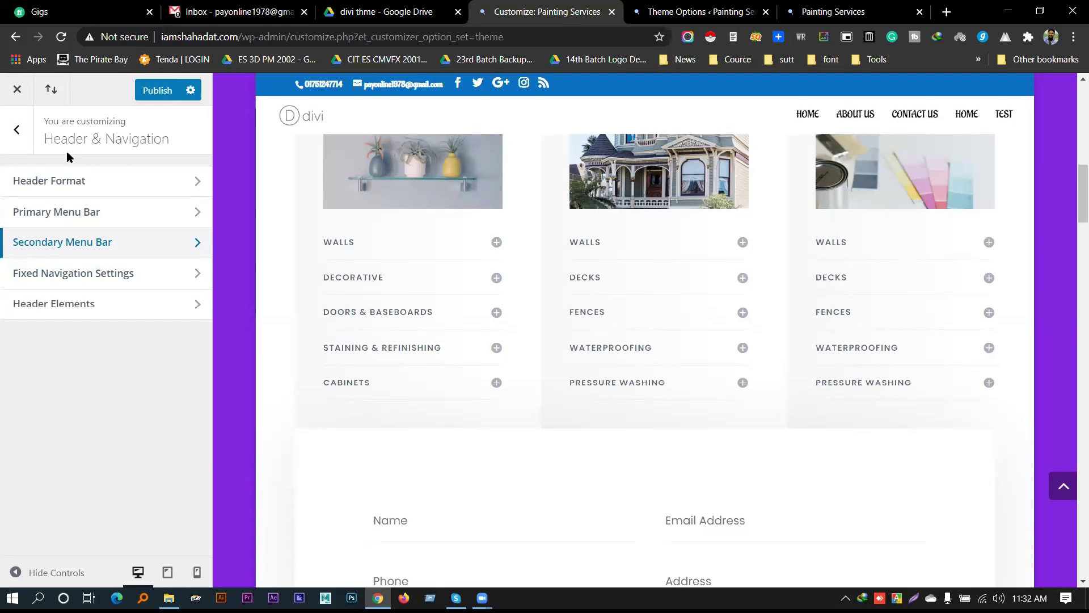
{"action": "left_click", "coordinate": [17, 129]}
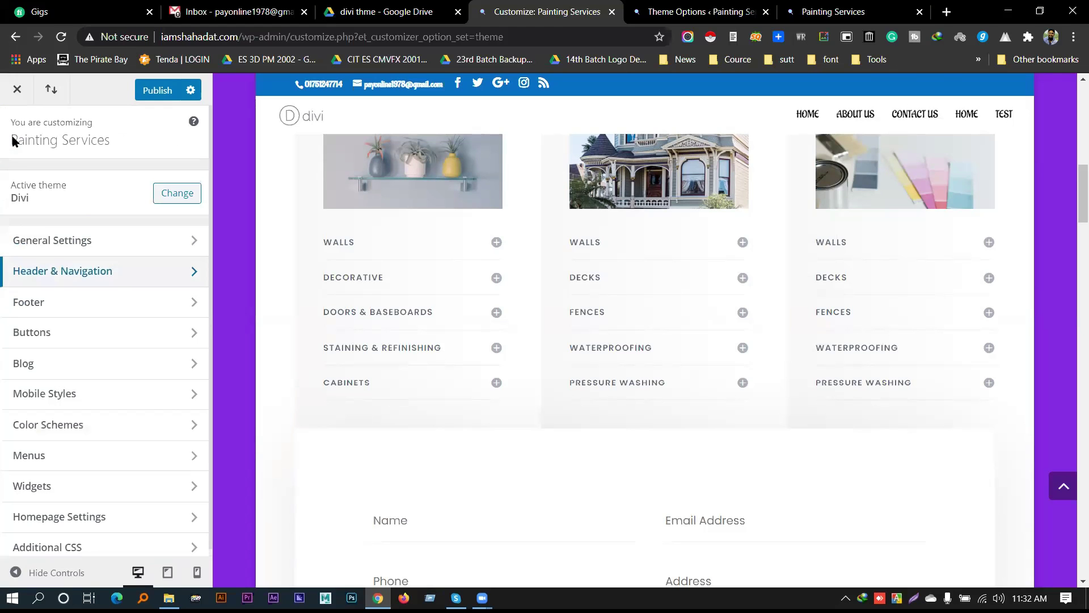
{"action": "left_click", "coordinate": [49, 309]}
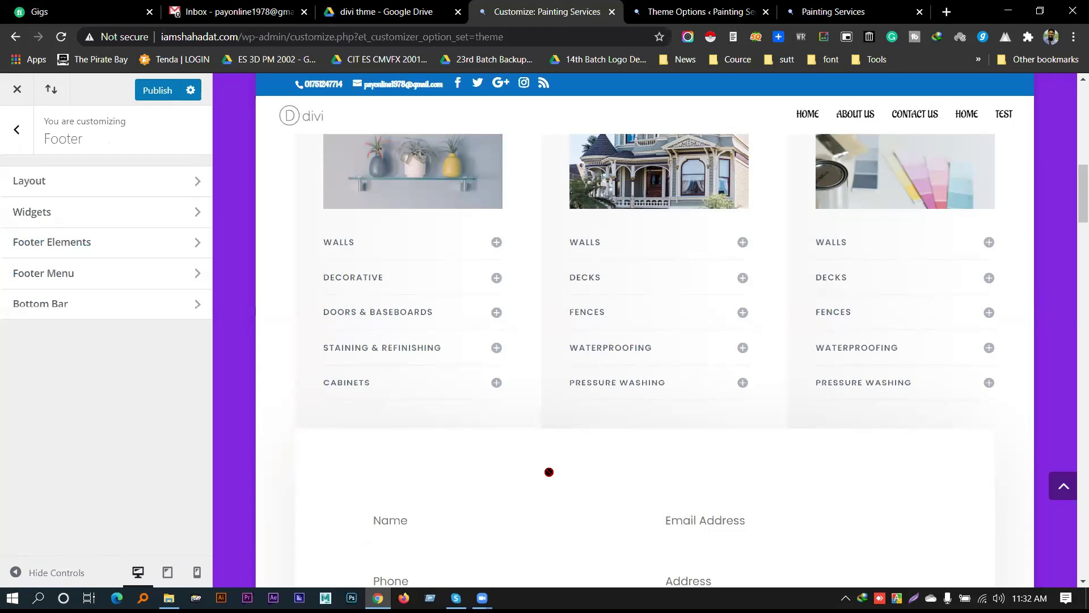
{"action": "scroll", "coordinate": [561, 423], "scroll_direction": "down", "scroll_amount": 5}
{"action": "scroll", "coordinate": [562, 423], "scroll_direction": "down", "scroll_amount": 15}
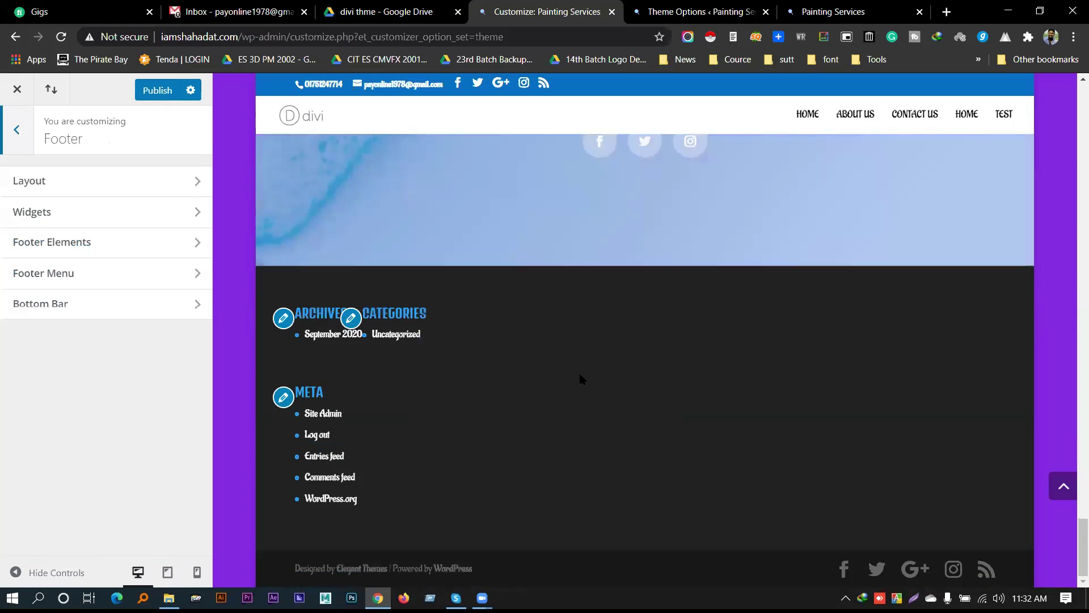
{"action": "left_click", "coordinate": [68, 182]}
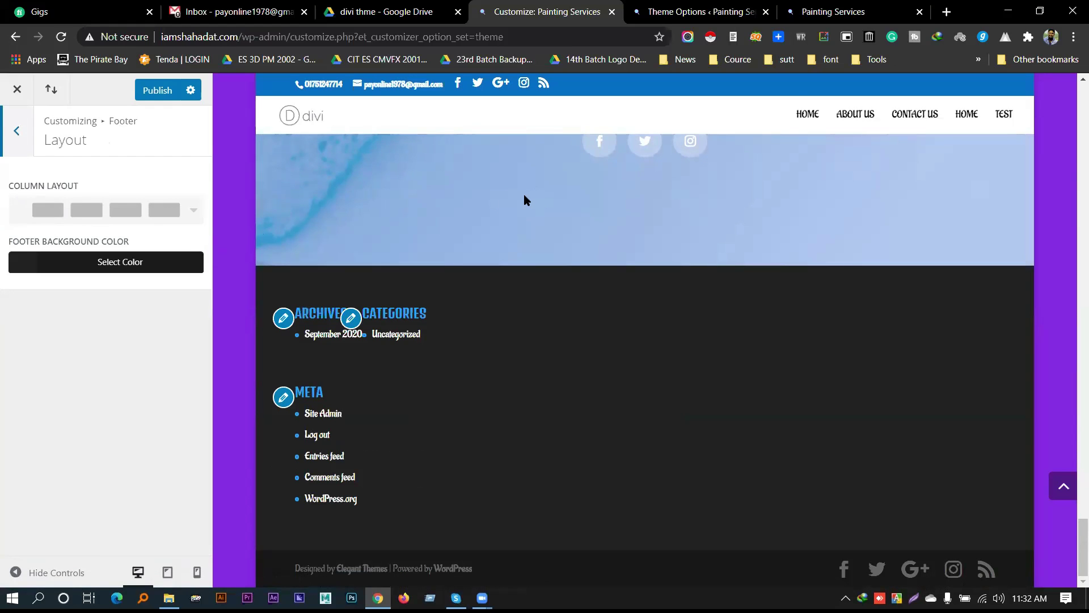
{"action": "scroll", "coordinate": [525, 199], "scroll_direction": "up", "scroll_amount": 3}
{"action": "scroll", "coordinate": [535, 146], "scroll_direction": "down", "scroll_amount": 2}
{"action": "scroll", "coordinate": [537, 123], "scroll_direction": "down", "scroll_amount": 2}
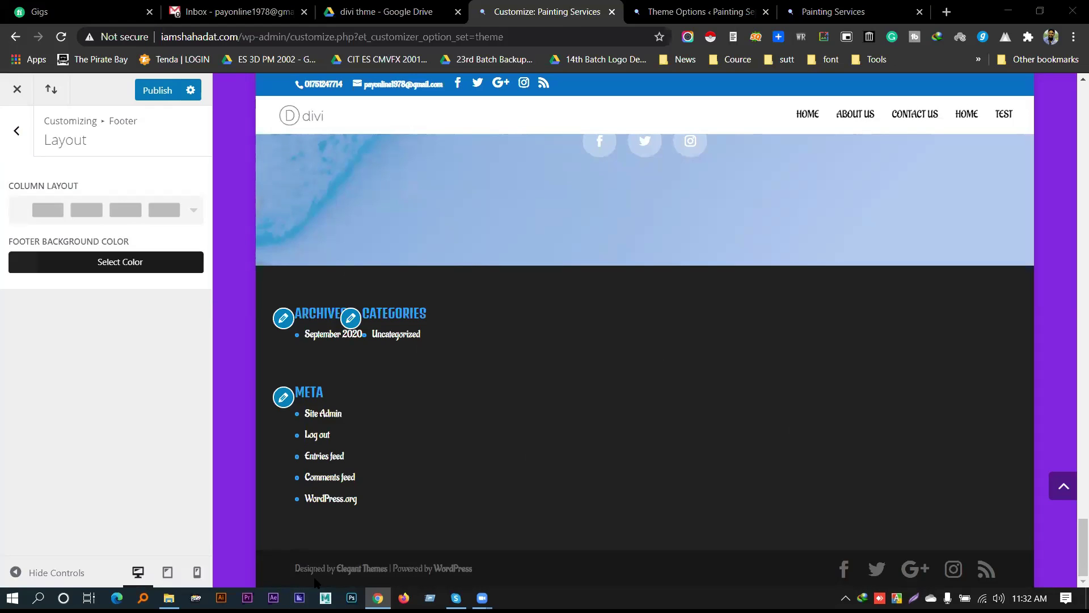
{"action": "left_click_drag", "start_coordinate": [296, 568], "coordinate": [361, 568]}
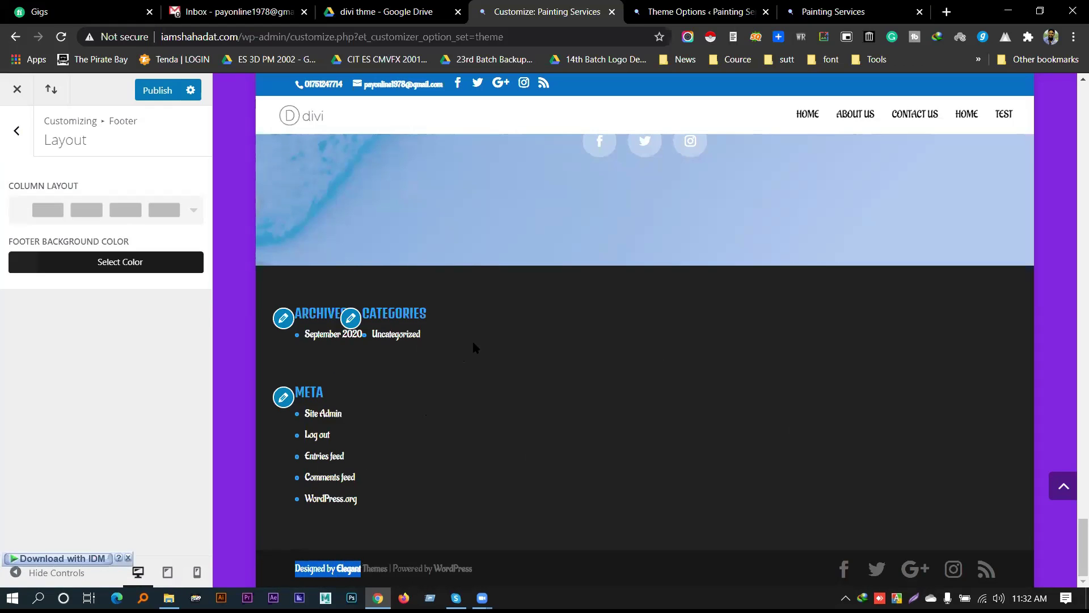
Set the footer background colour to the orange swatch (#e09900) after trying other colours
{"action": "left_click", "coordinate": [69, 260]}
{"action": "left_click", "coordinate": [122, 462]}
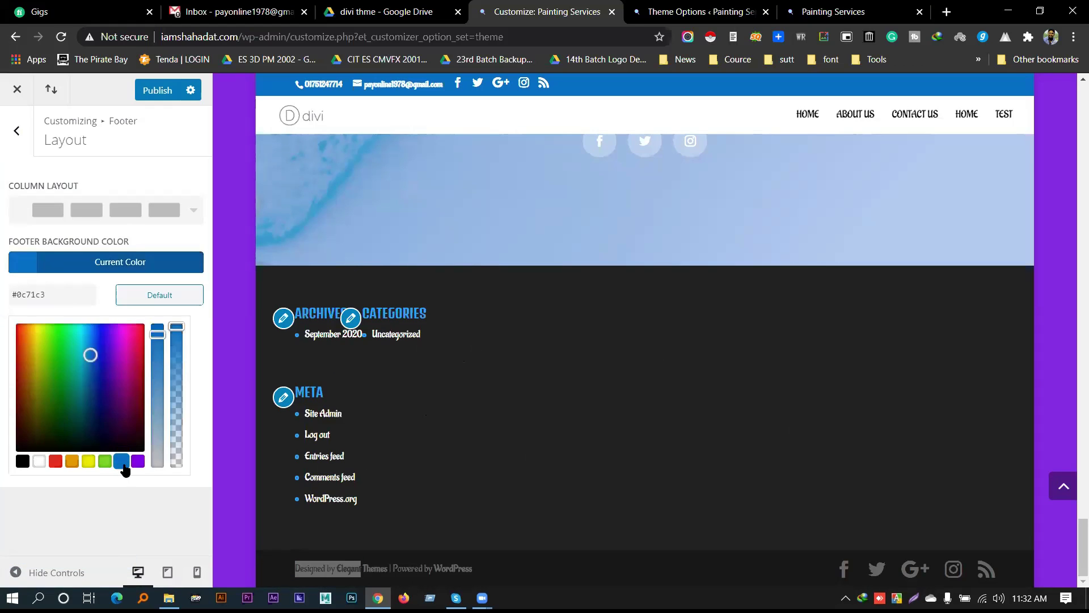
{"action": "left_click", "coordinate": [138, 463]}
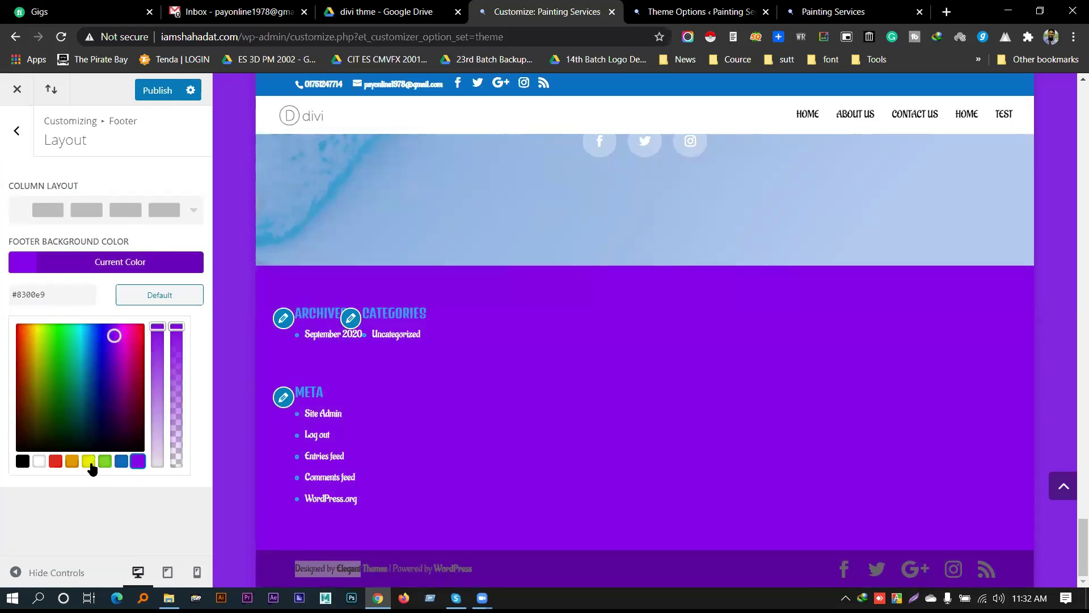
{"action": "left_click", "coordinate": [88, 462]}
{"action": "left_click", "coordinate": [104, 462]}
{"action": "left_click", "coordinate": [71, 462]}
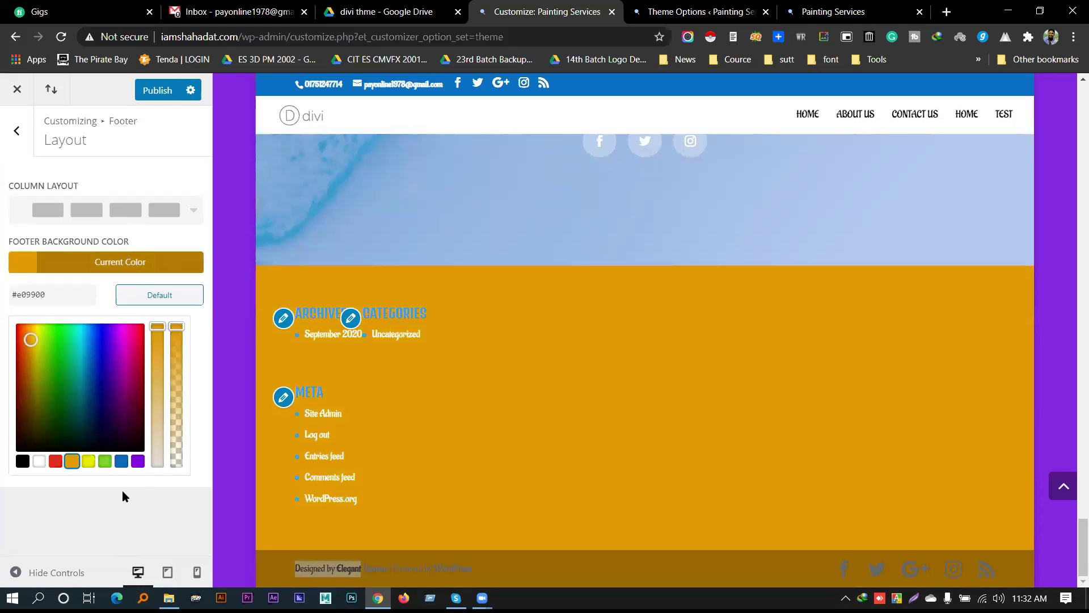
{"action": "left_click", "coordinate": [131, 511]}
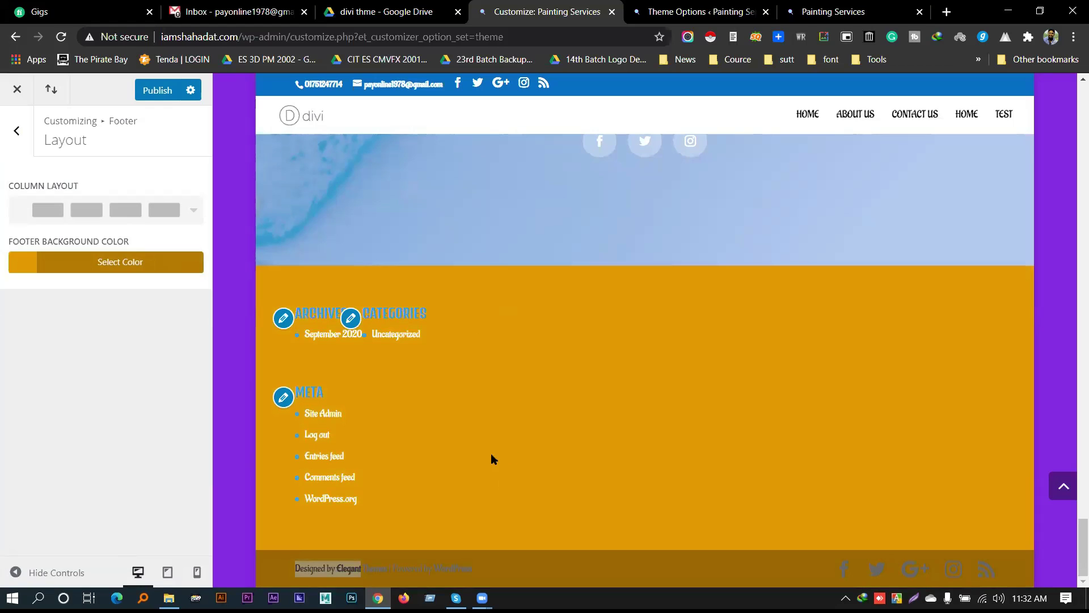
Choose the three-column footer layout after trying two-column and narrow-plus-wide options
{"action": "left_click", "coordinate": [167, 214]}
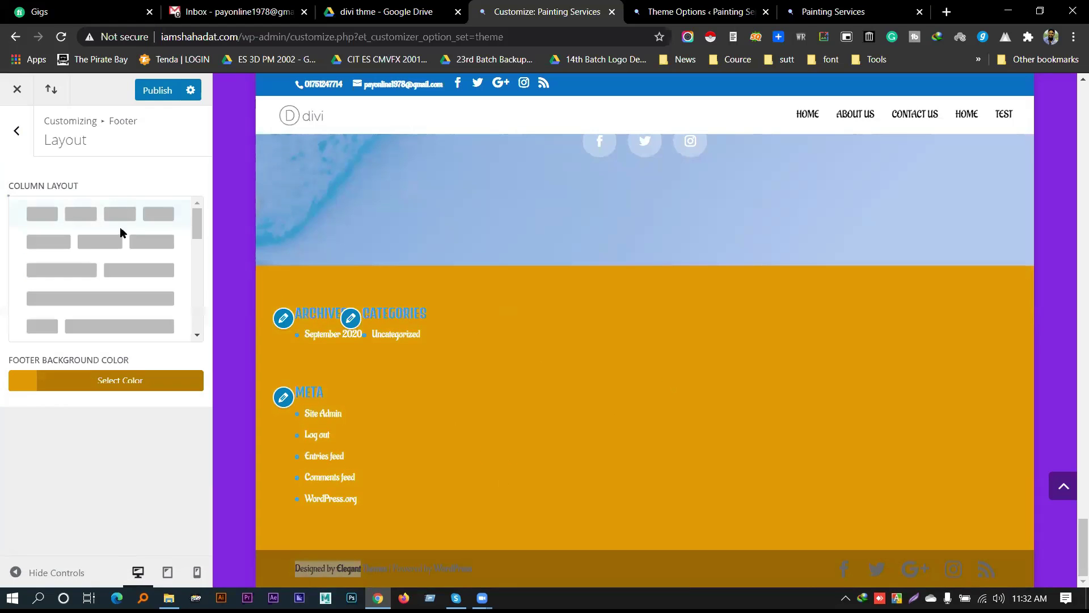
{"action": "left_click", "coordinate": [104, 272]}
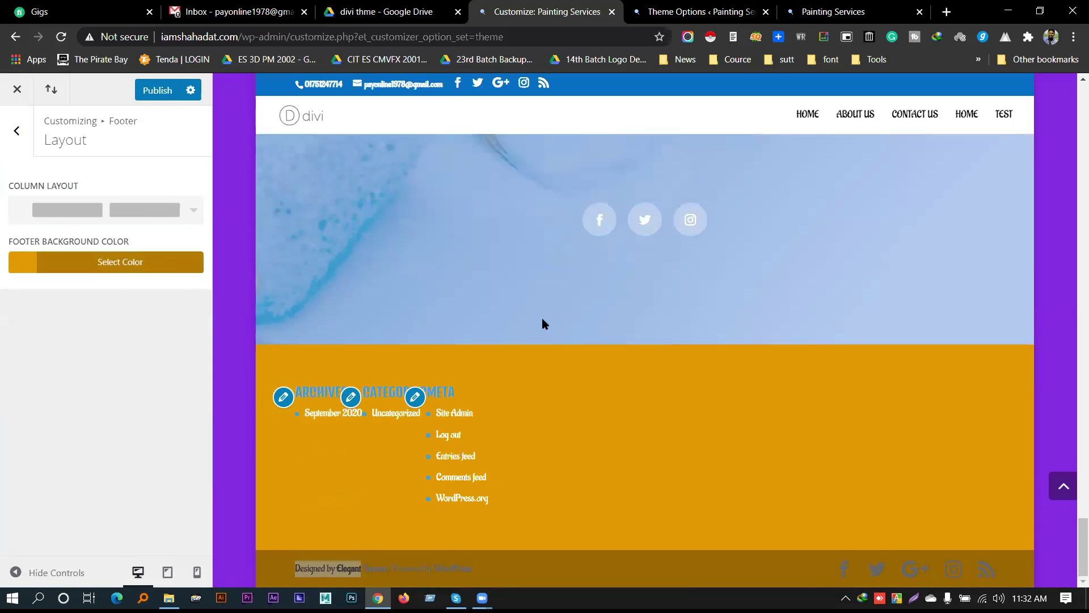
{"action": "left_click", "coordinate": [146, 223]}
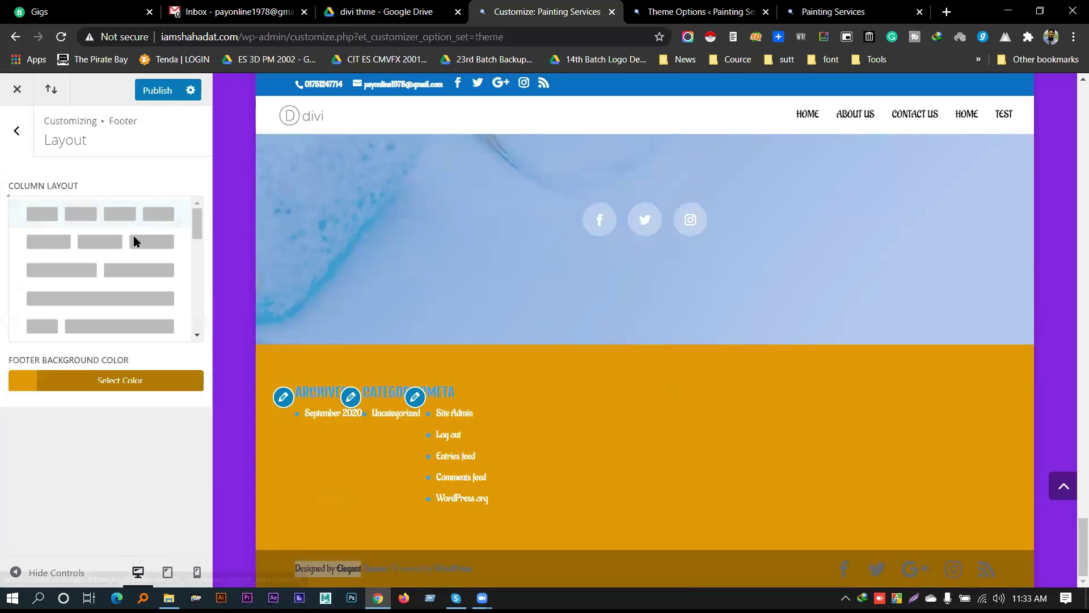
{"action": "left_click", "coordinate": [94, 316]}
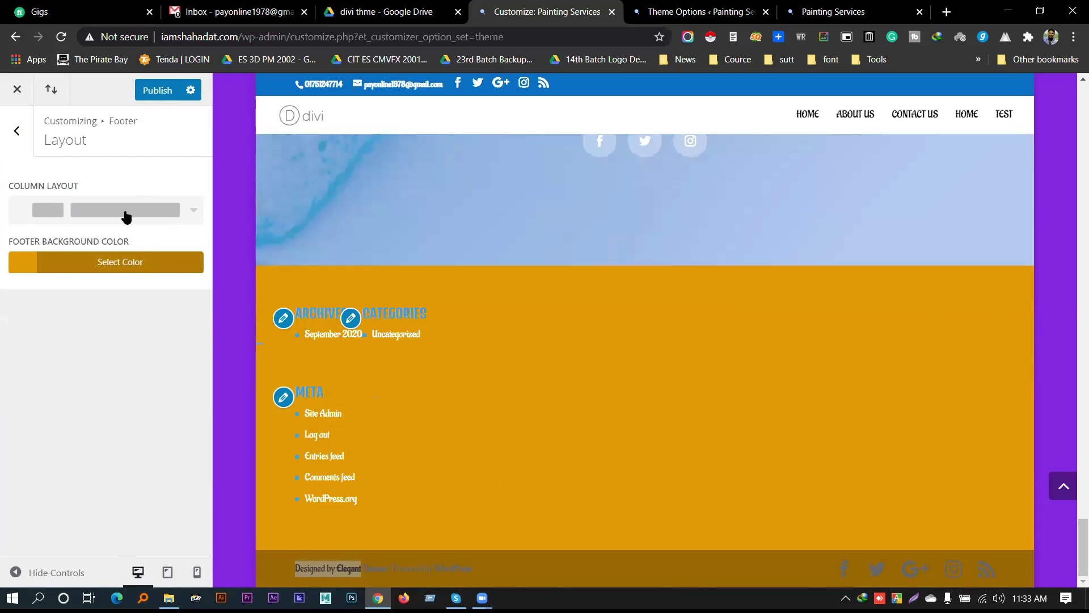
{"action": "left_click", "coordinate": [126, 214]}
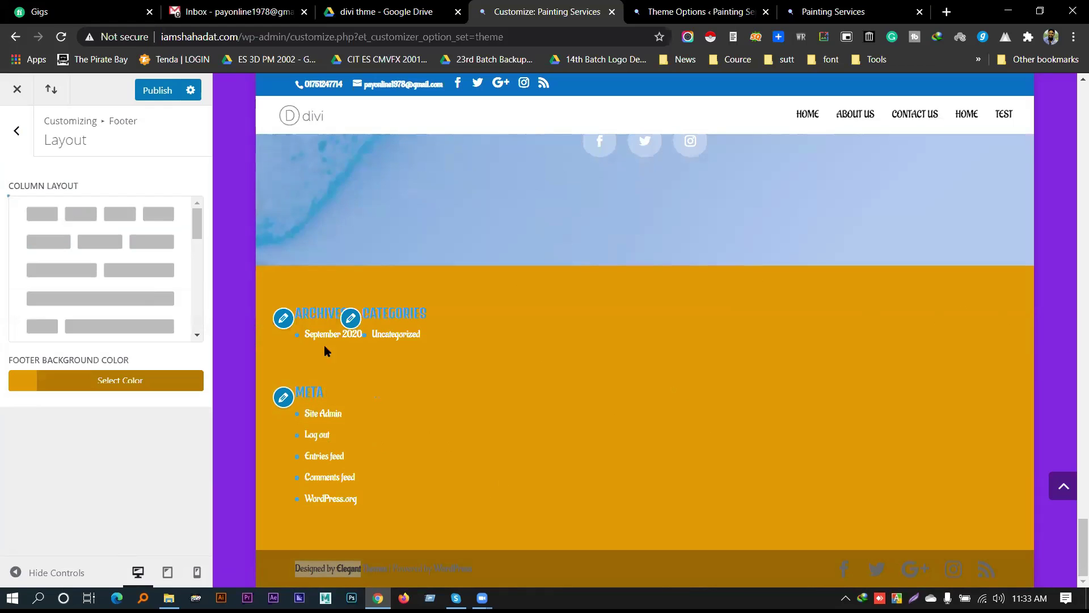
{"action": "left_click", "coordinate": [104, 248]}
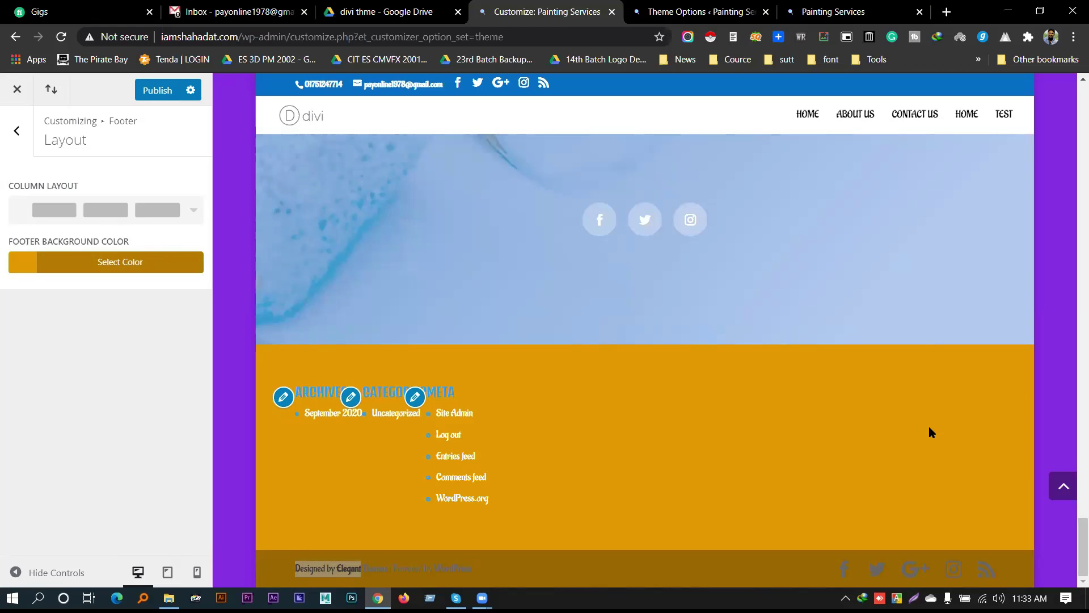
{"action": "left_click", "coordinate": [18, 134]}
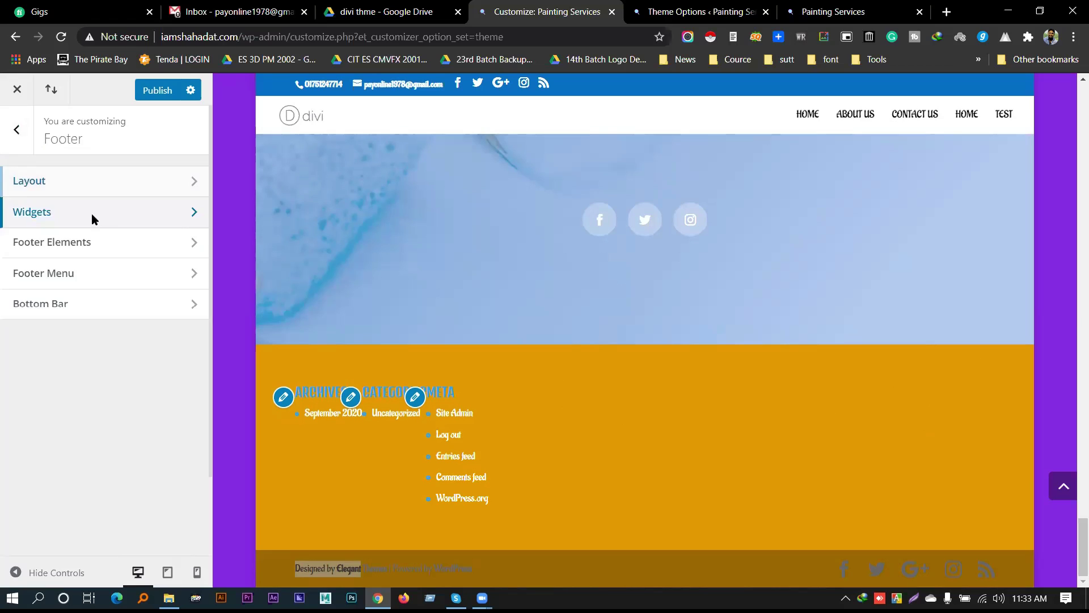
Look through the footer widget styling settings, then return to the footer sections
{"action": "left_click", "coordinate": [91, 213]}
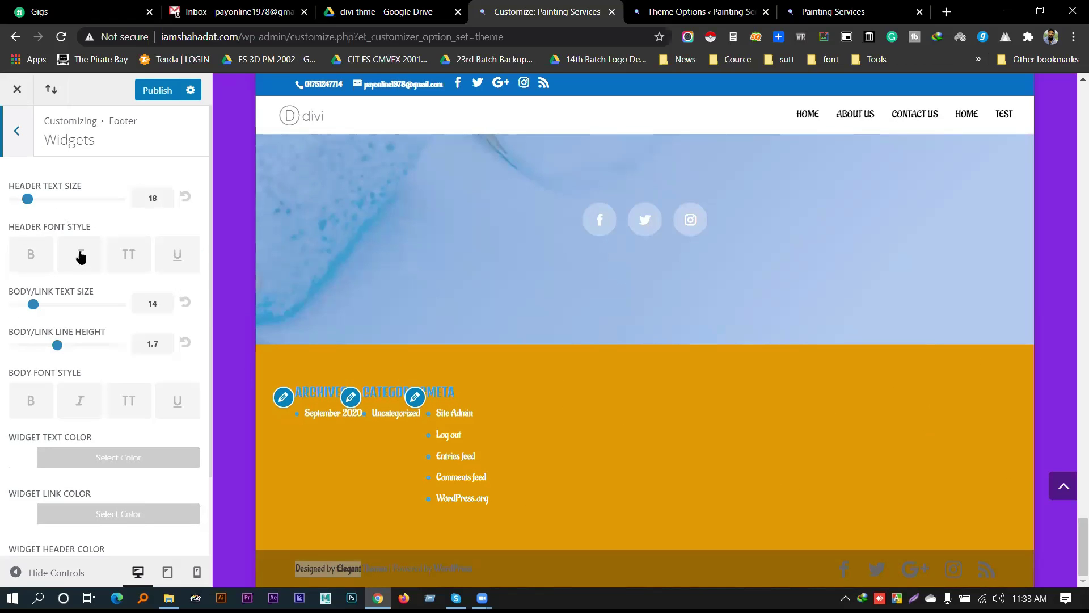
{"action": "scroll", "coordinate": [145, 326], "scroll_direction": "down", "scroll_amount": 2}
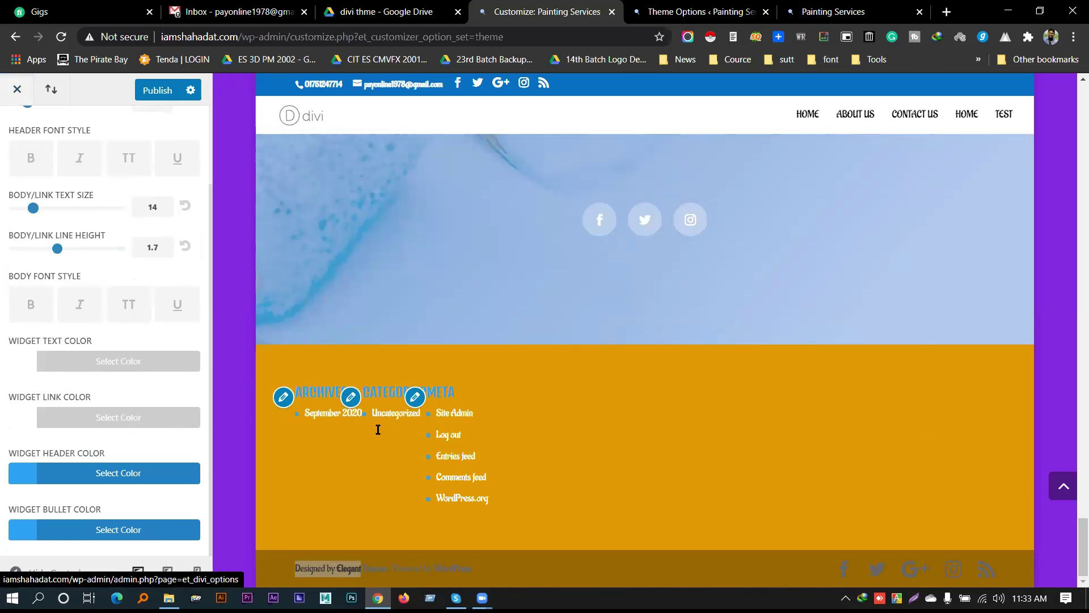
{"action": "scroll", "coordinate": [34, 227], "scroll_direction": "up", "scroll_amount": 2}
{"action": "key", "text": "Escape"}
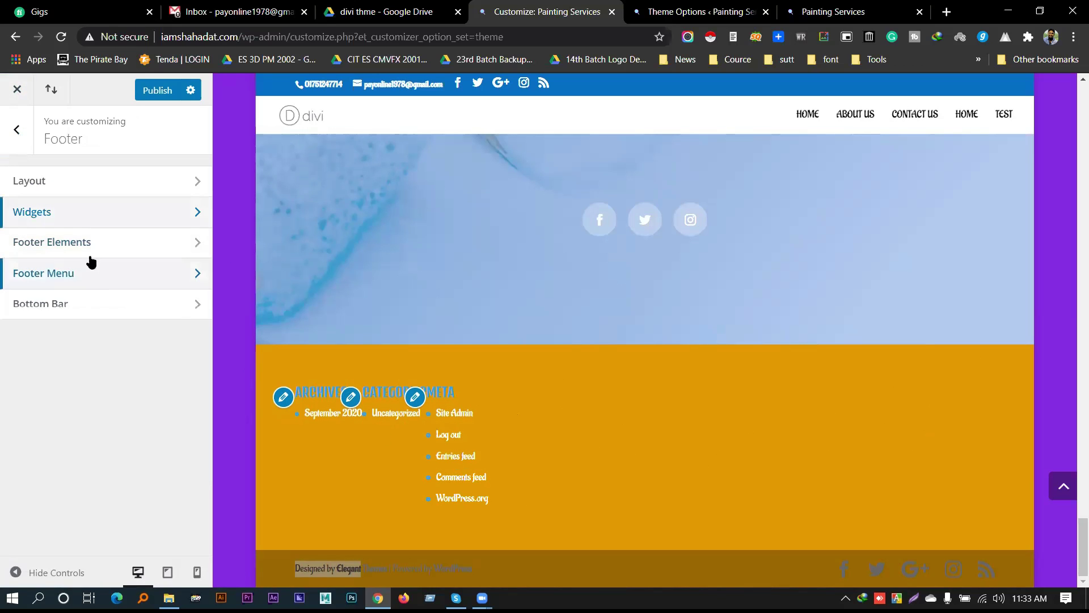
Lower the alpha of the orange footer background to make it semi-transparent, then open Footer Elements
{"action": "left_click", "coordinate": [91, 190]}
{"action": "left_click", "coordinate": [120, 262]}
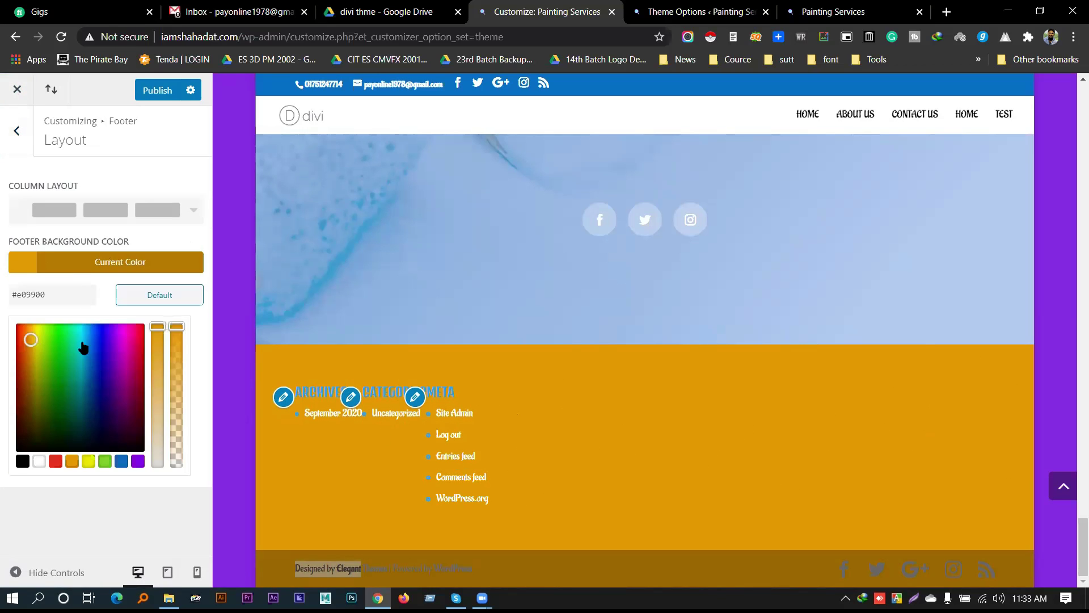
{"action": "left_click_drag", "start_coordinate": [157, 328], "coordinate": [179, 365]}
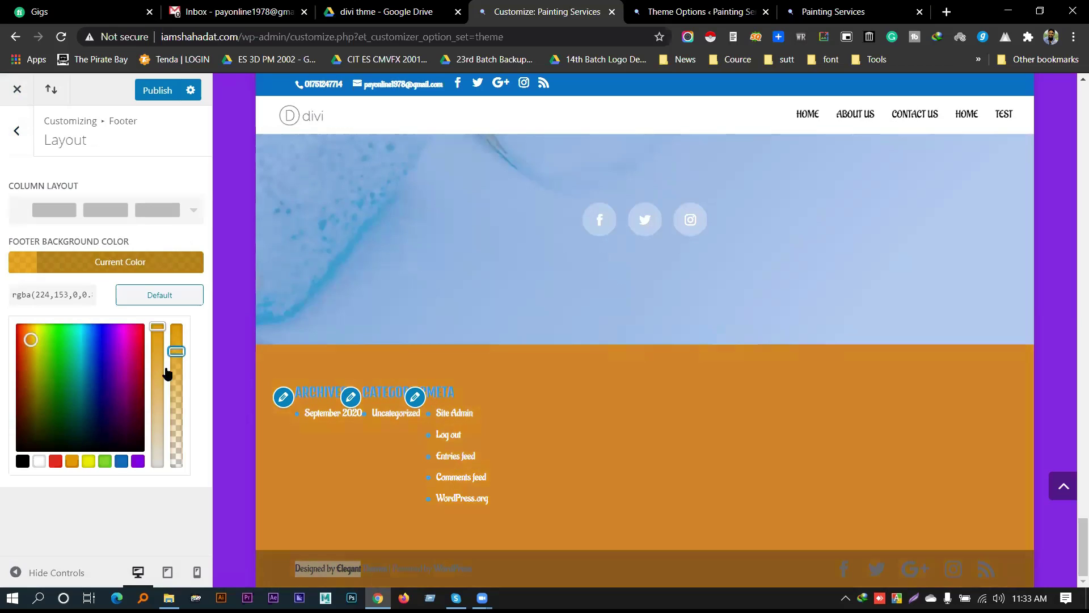
{"action": "left_click", "coordinate": [16, 131]}
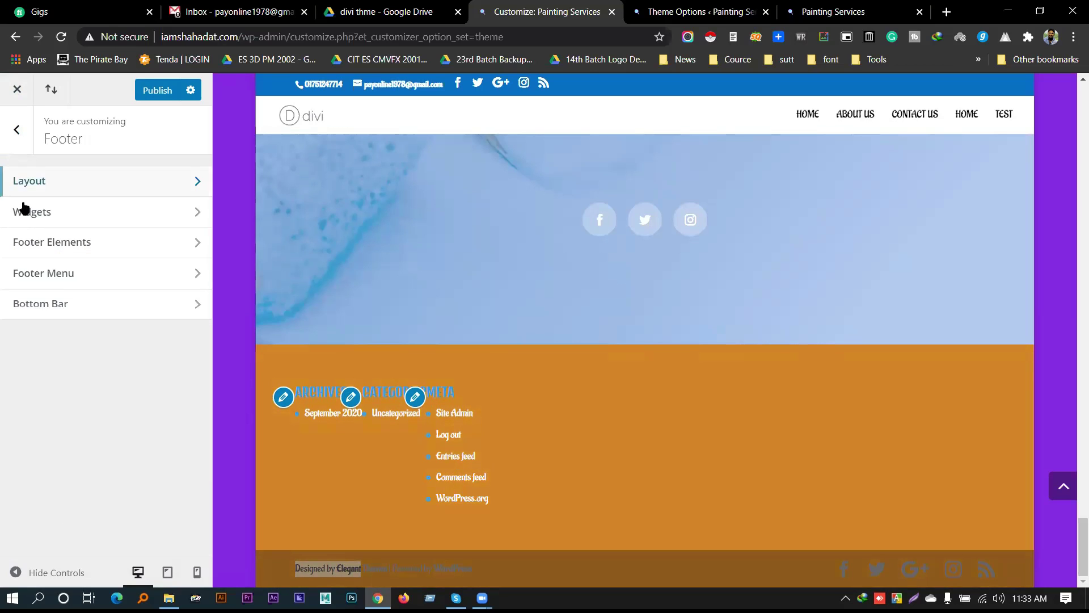
{"action": "left_click", "coordinate": [70, 243]}
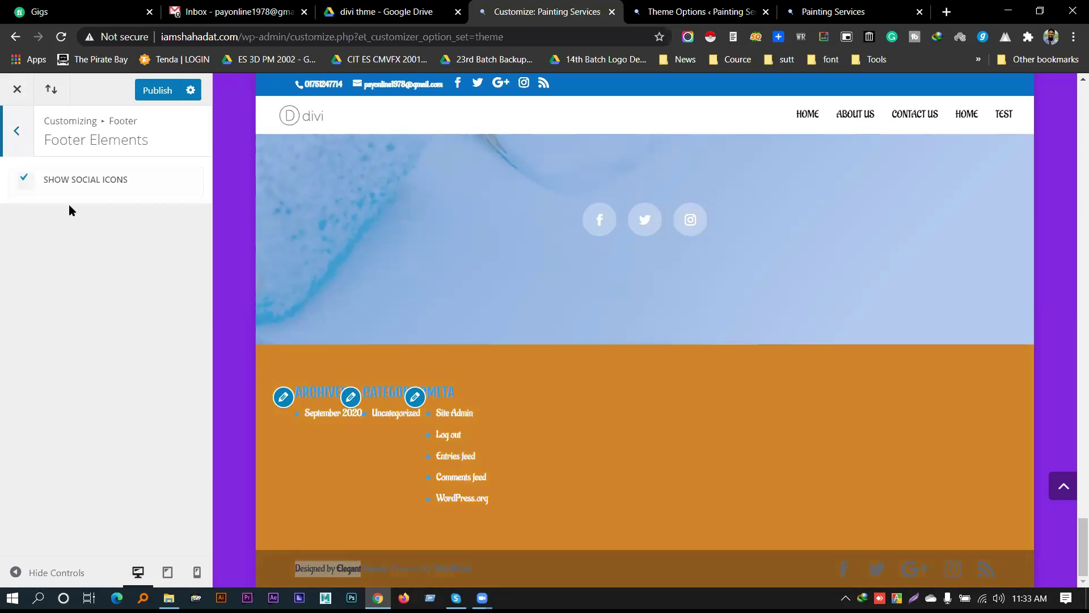
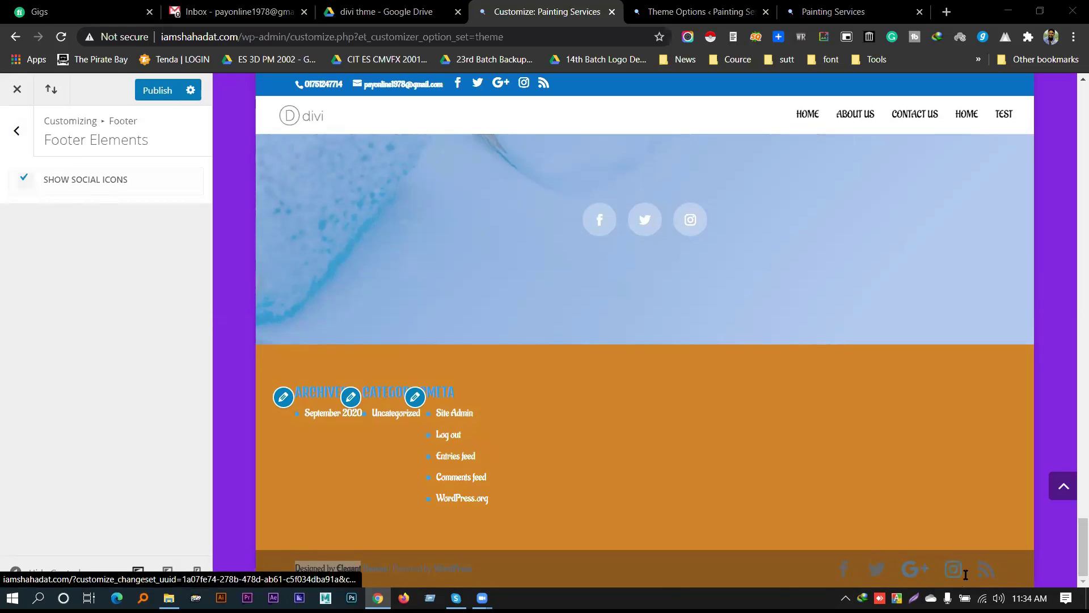
Switch the footer social icons off and back on, leaving them shown
{"action": "left_click", "coordinate": [89, 181]}
{"action": "left_click", "coordinate": [100, 183]}
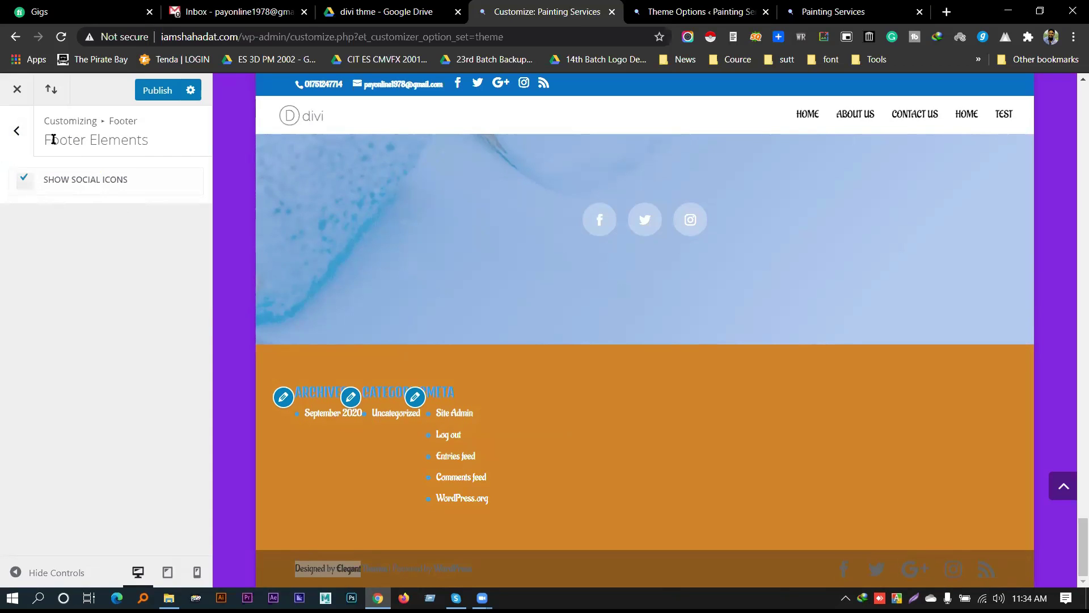
{"action": "left_click", "coordinate": [17, 130]}
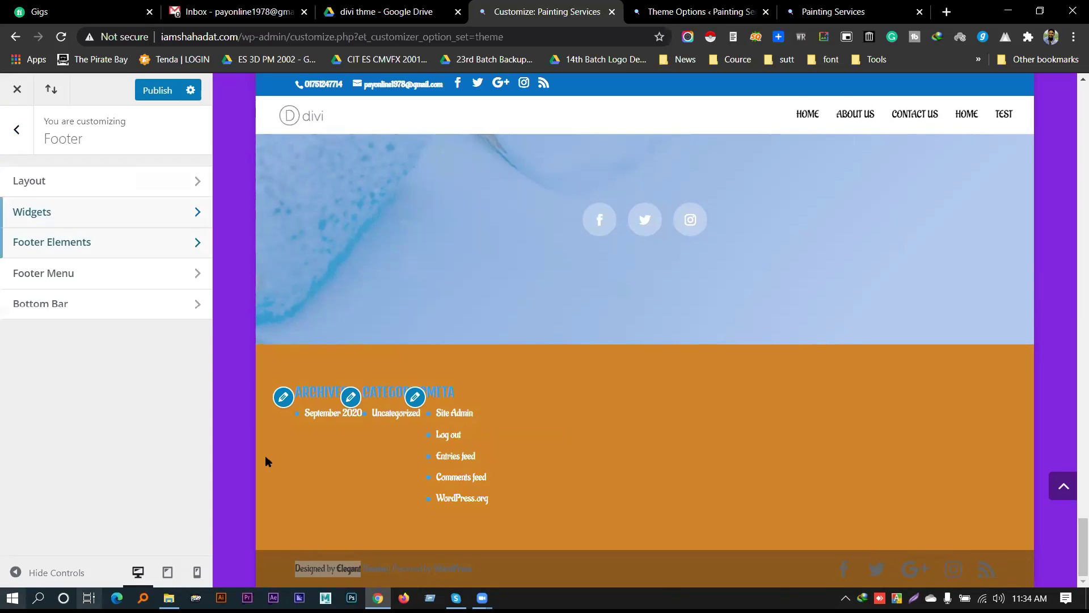
Look over the Footer Menu settings, then bring up the footer Bottom Bar settings
{"action": "left_click", "coordinate": [55, 275]}
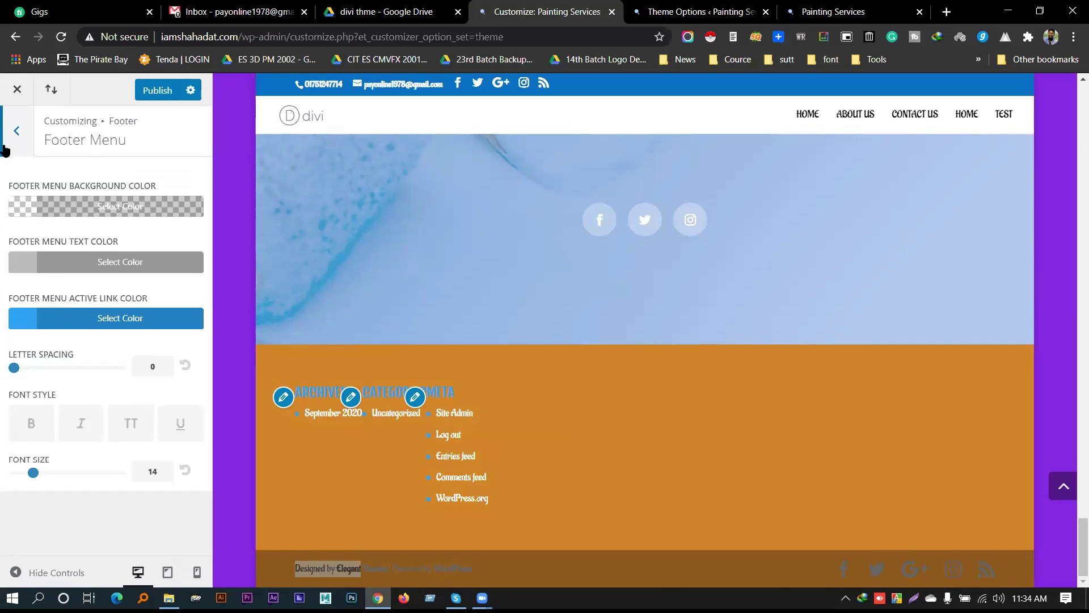
{"action": "left_click", "coordinate": [8, 122]}
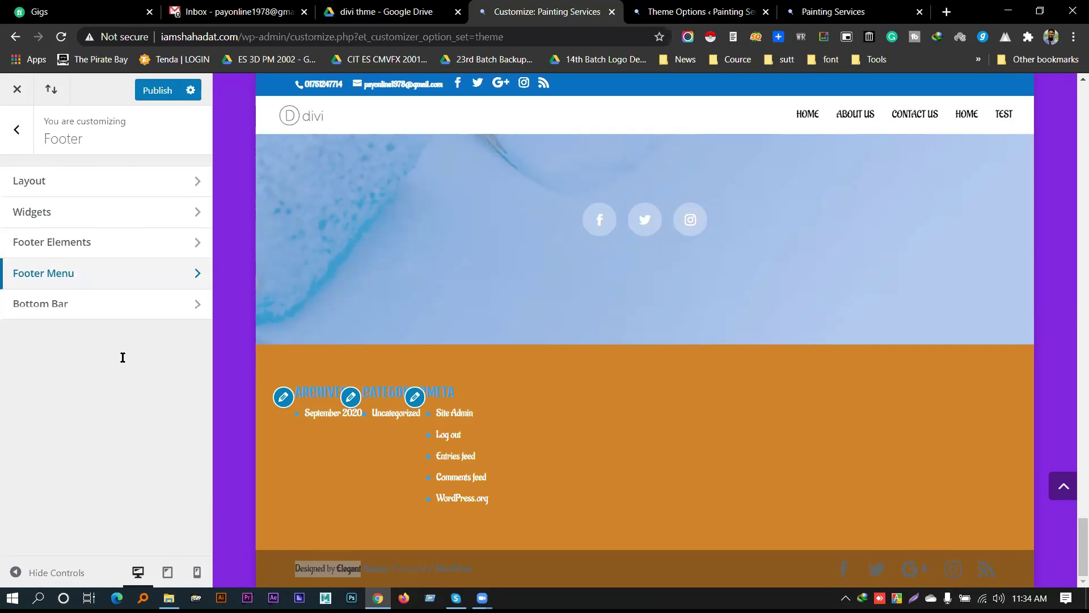
{"action": "left_click", "coordinate": [101, 311]}
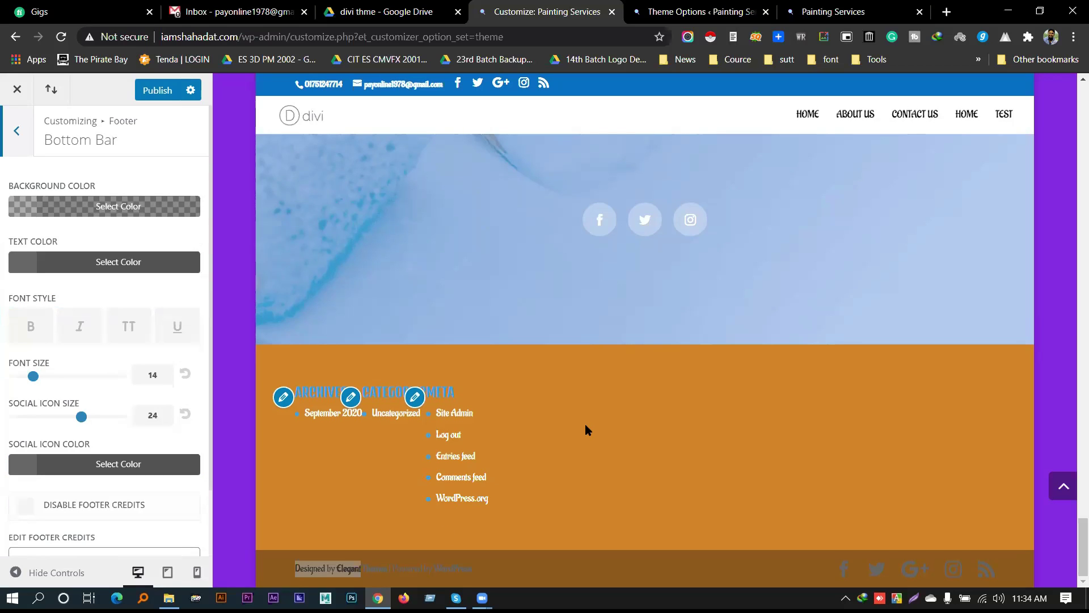
Make the bottom bar background fully opaque black and its credit text red #e02b20
{"action": "left_click", "coordinate": [44, 206]}
{"action": "left_click_drag", "start_coordinate": [179, 363], "coordinate": [181, 262]}
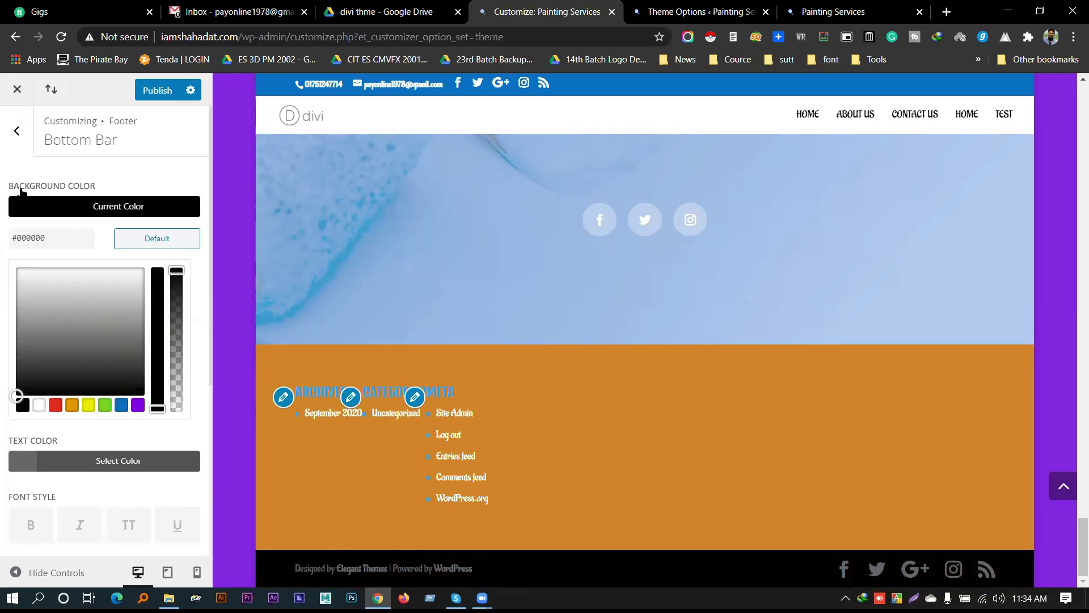
{"action": "left_click", "coordinate": [71, 464]}
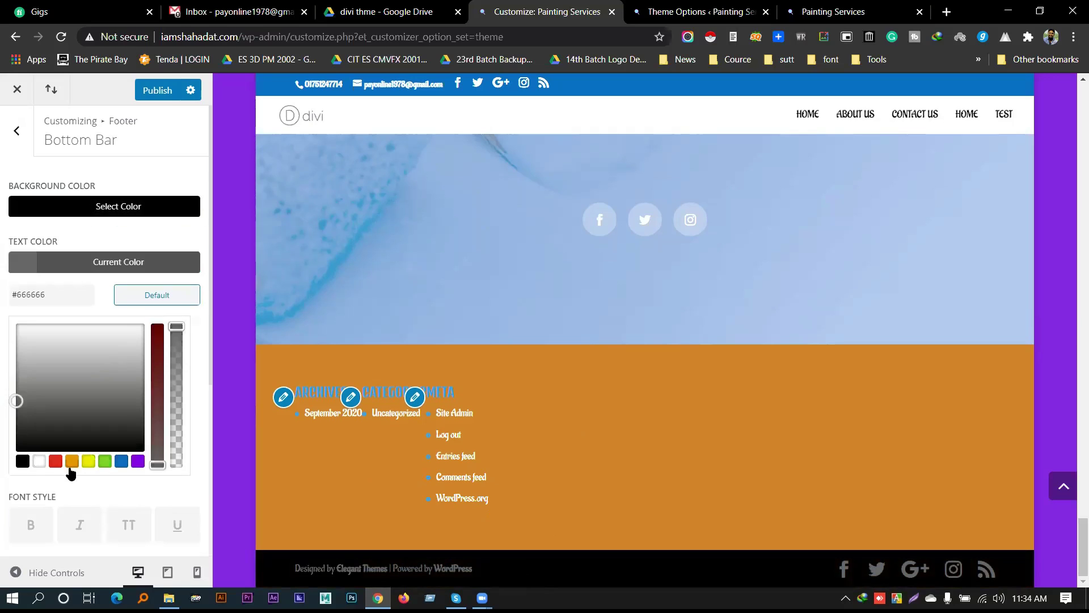
{"action": "left_click", "coordinate": [38, 461]}
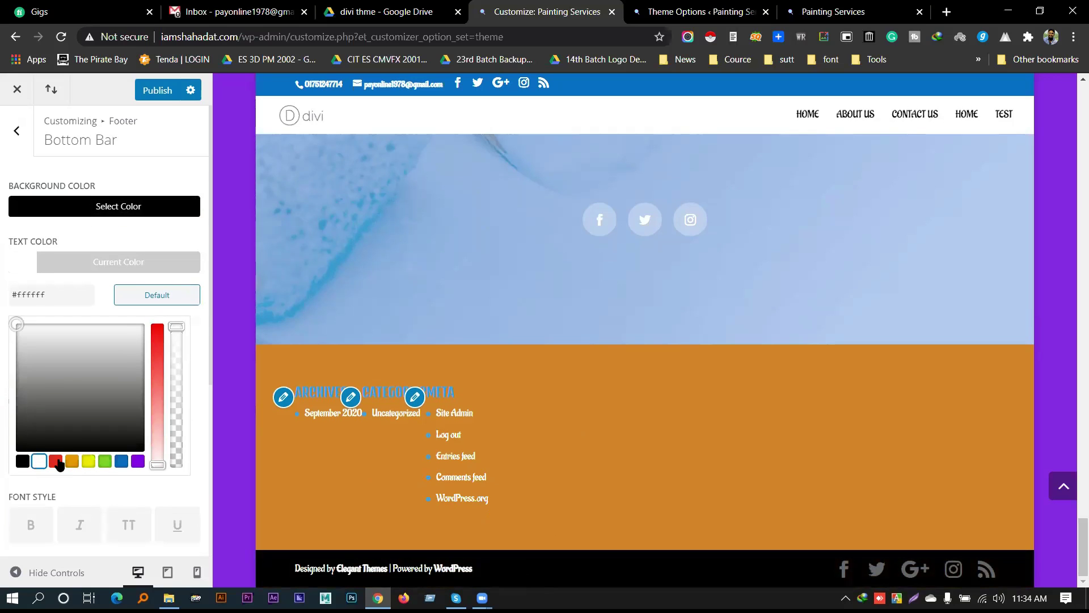
{"action": "left_click", "coordinate": [61, 462]}
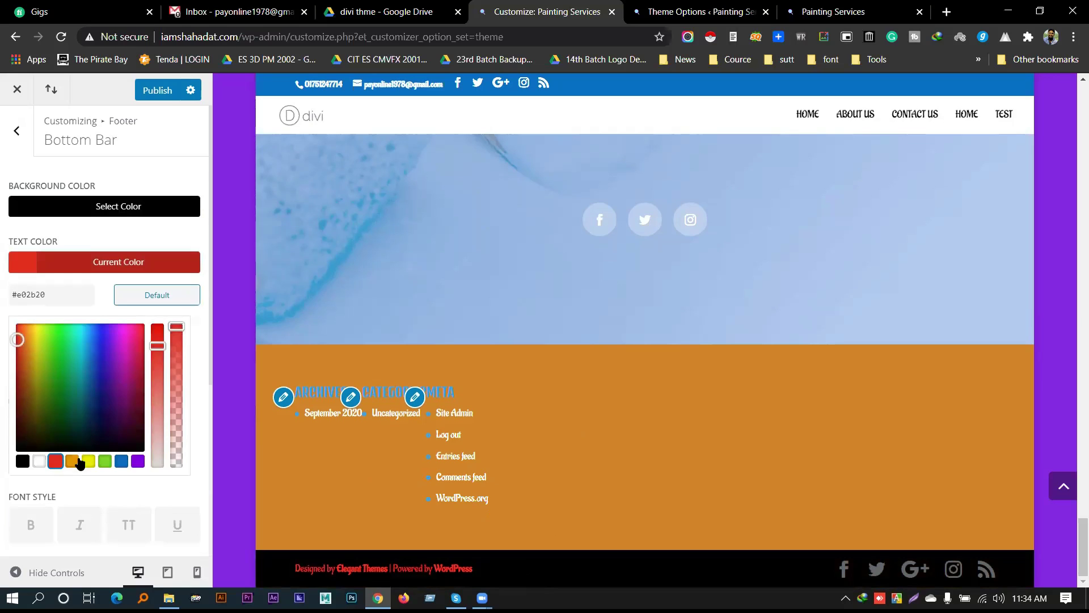
{"action": "left_click", "coordinate": [61, 264]}
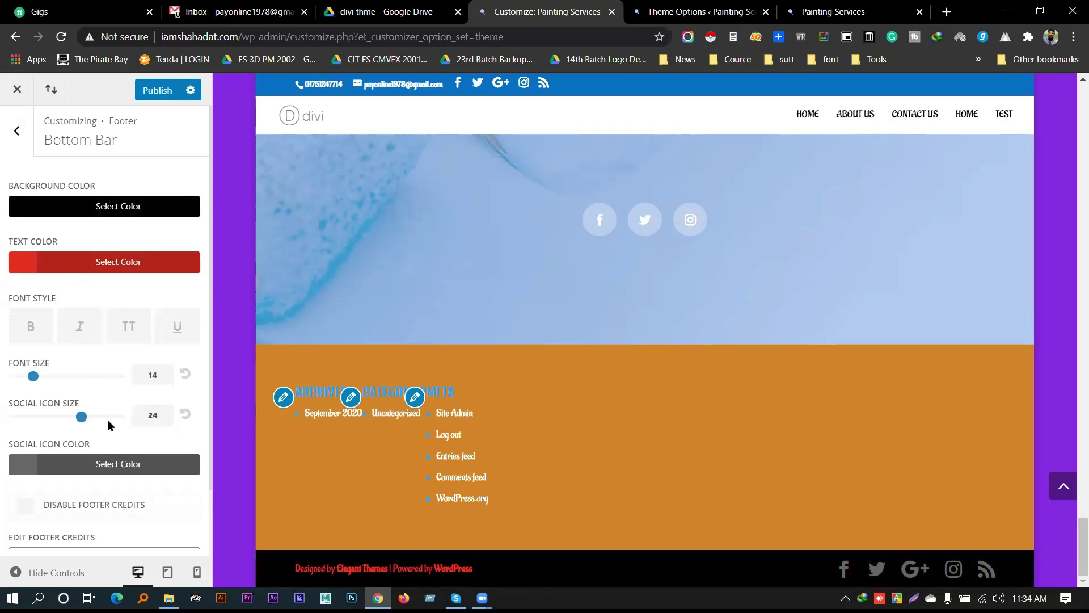
Make the footer social icons red #e02b20 and publish the footer changes
{"action": "scroll", "coordinate": [108, 420], "scroll_direction": "down", "scroll_amount": 2}
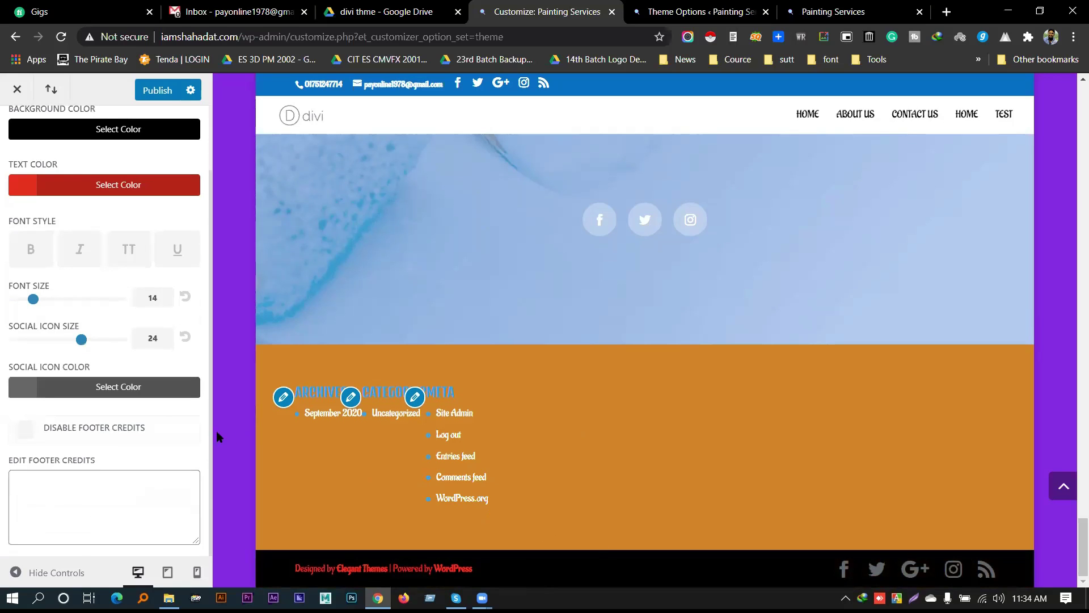
{"action": "left_click", "coordinate": [116, 391]}
{"action": "scroll", "coordinate": [98, 475], "scroll_direction": "down", "scroll_amount": 4}
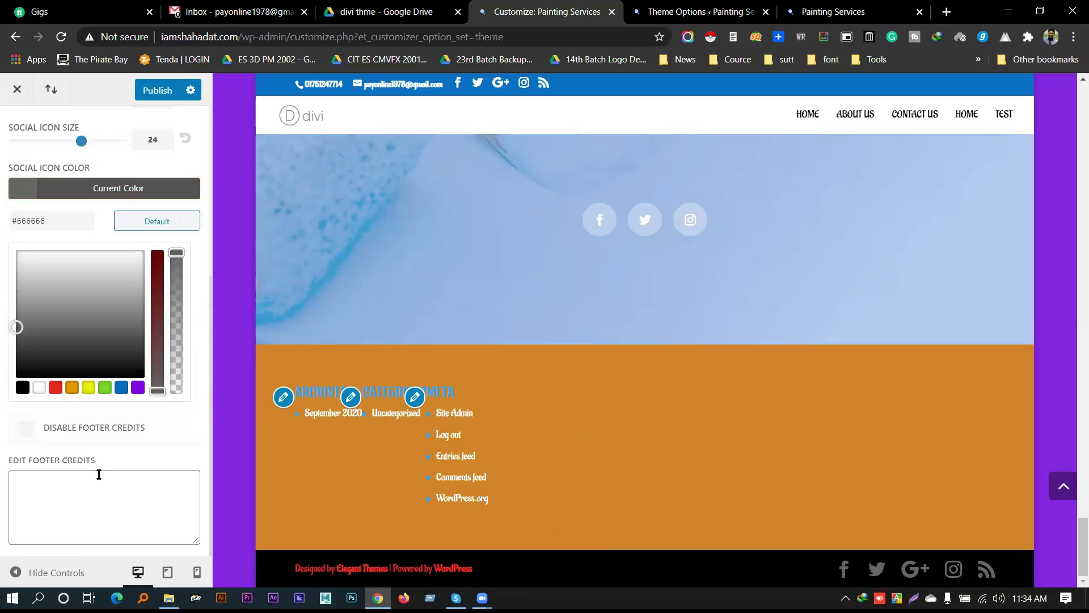
{"action": "left_click", "coordinate": [54, 388]}
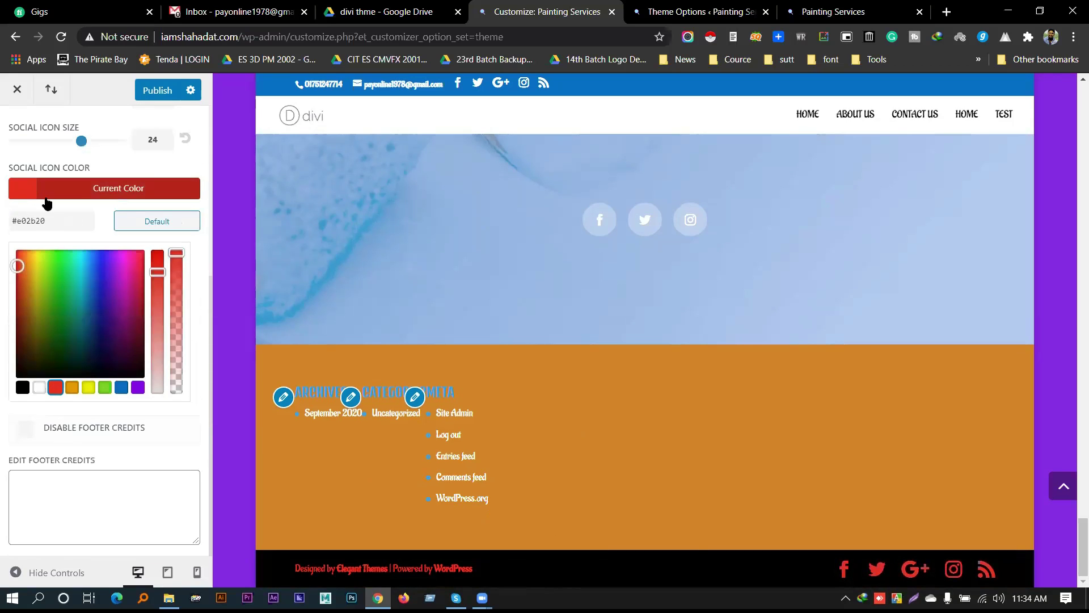
{"action": "left_click", "coordinate": [84, 198]}
{"action": "scroll", "coordinate": [78, 352], "scroll_direction": "up", "scroll_amount": 2}
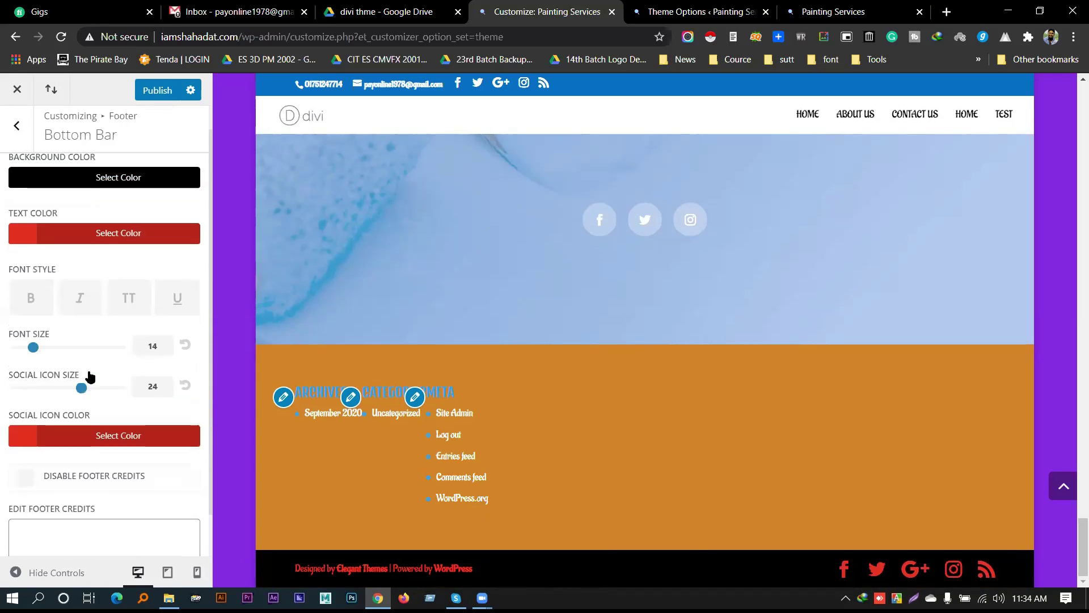
{"action": "left_click", "coordinate": [20, 132]}
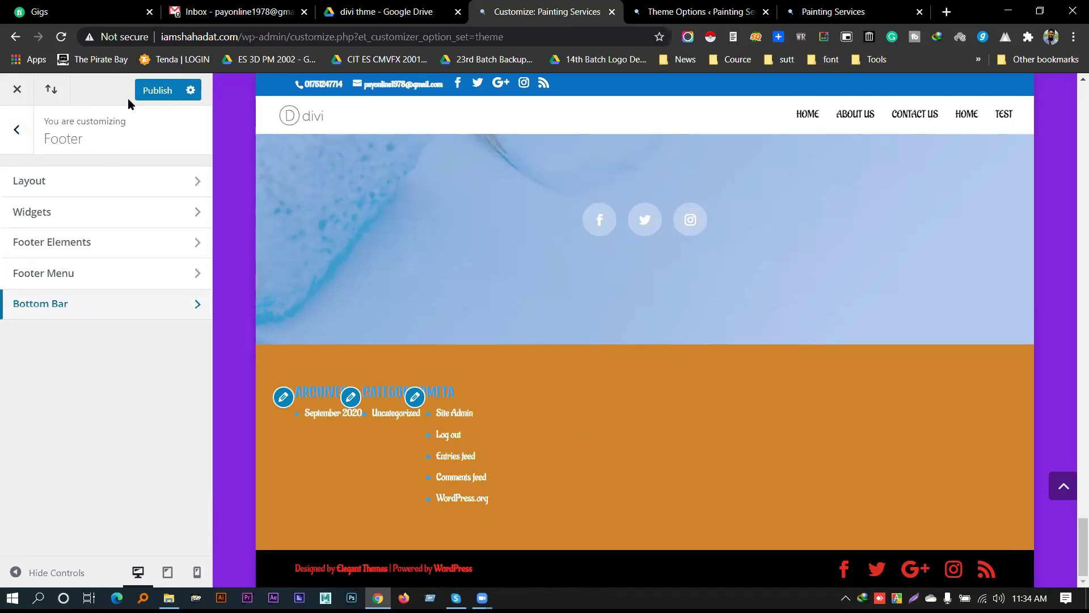
{"action": "left_click", "coordinate": [146, 95]}
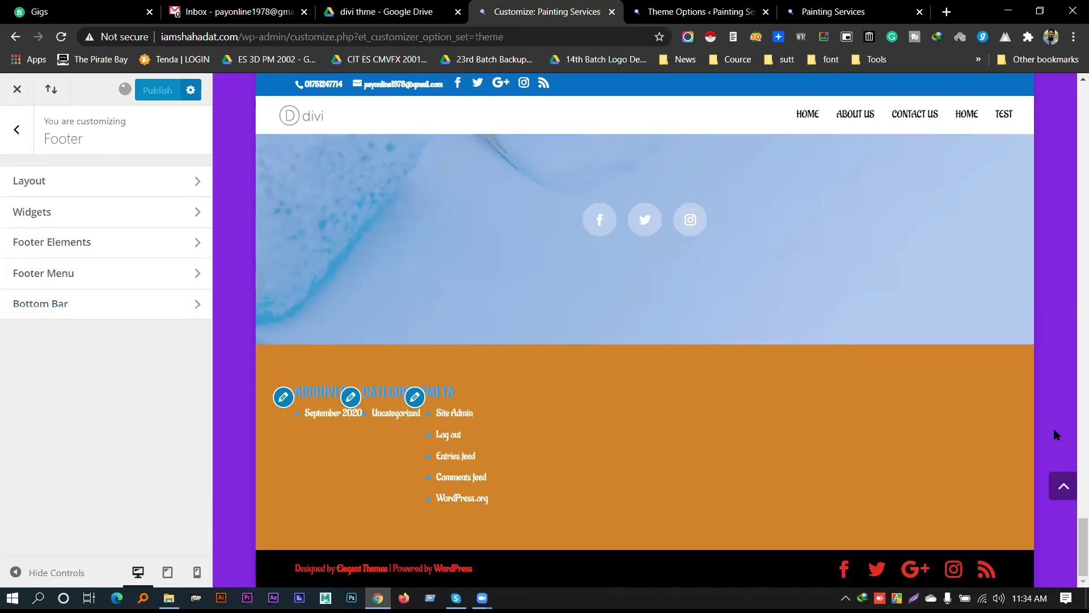
Open the Buttons > Buttons Style settings and look through them
{"action": "left_click", "coordinate": [22, 135]}
{"action": "scroll", "coordinate": [93, 300], "scroll_direction": "down", "scroll_amount": 1}
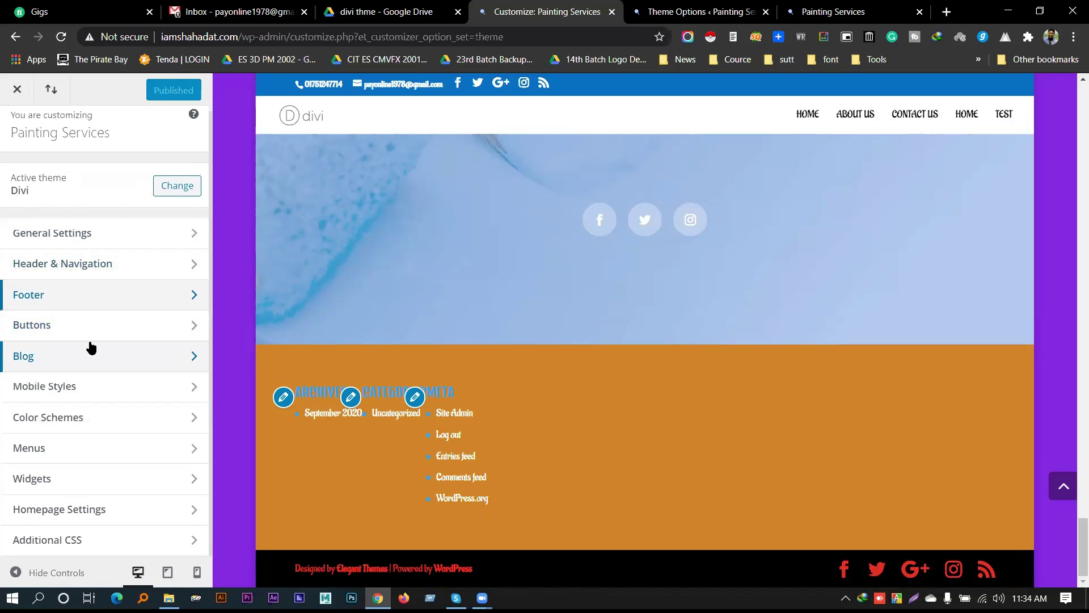
{"action": "left_click", "coordinate": [99, 324]}
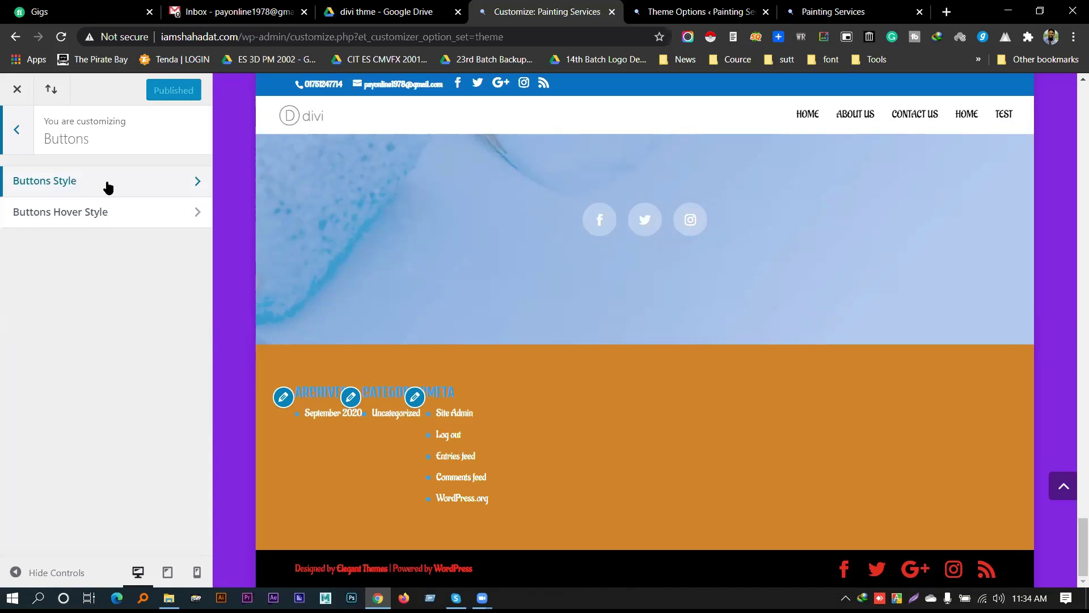
{"action": "left_click", "coordinate": [108, 190]}
{"action": "scroll", "coordinate": [683, 312], "scroll_direction": "up", "scroll_amount": 6}
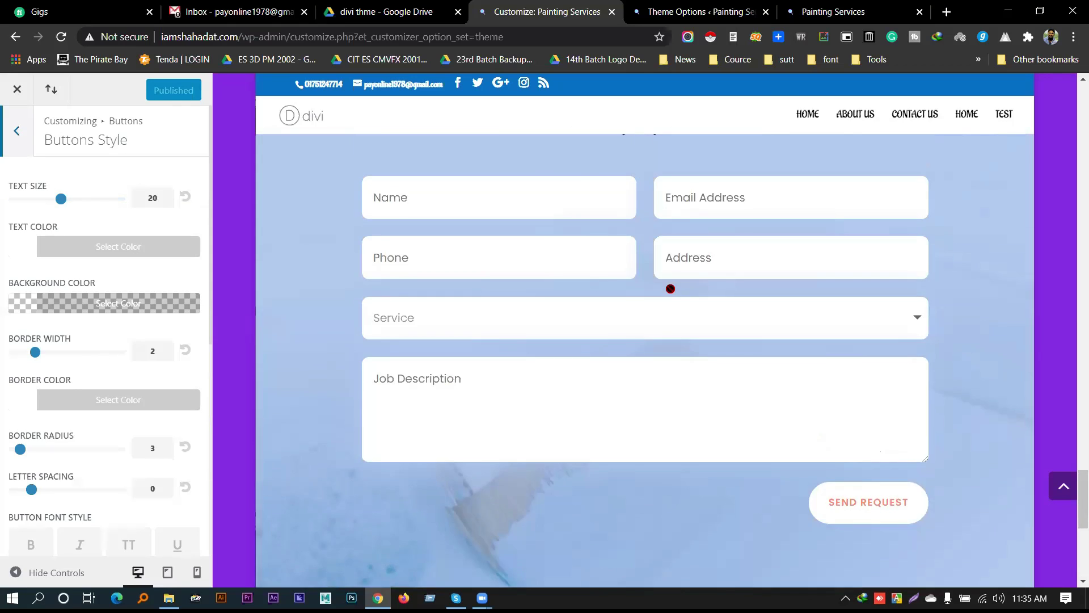
{"action": "scroll", "coordinate": [669, 284], "scroll_direction": "down", "scroll_amount": 1}
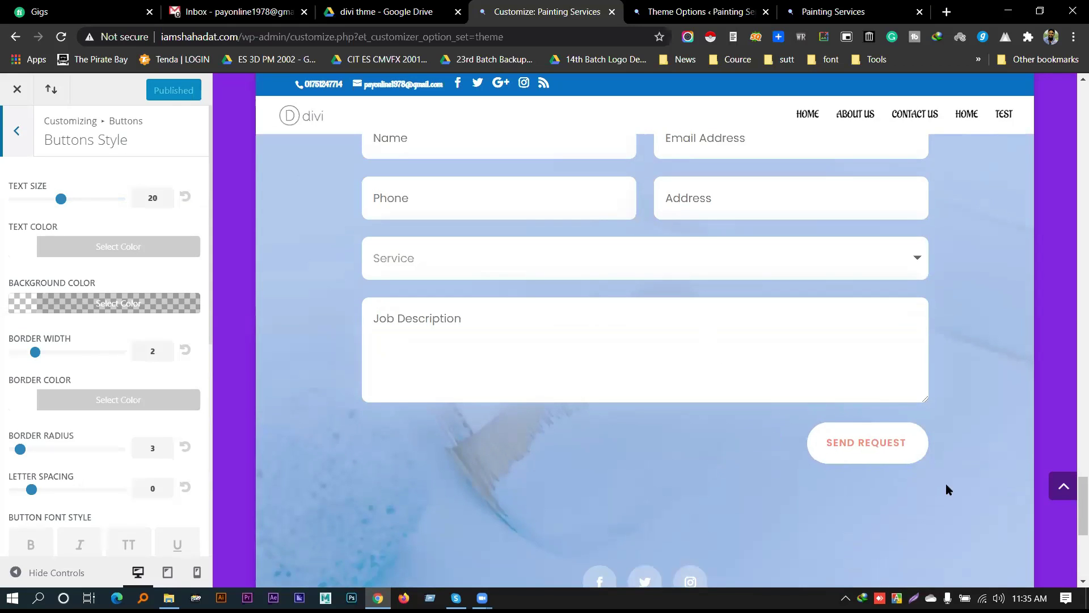
{"action": "scroll", "coordinate": [530, 313], "scroll_direction": "up", "scroll_amount": 5}
{"action": "scroll", "coordinate": [539, 307], "scroll_direction": "up", "scroll_amount": 5}
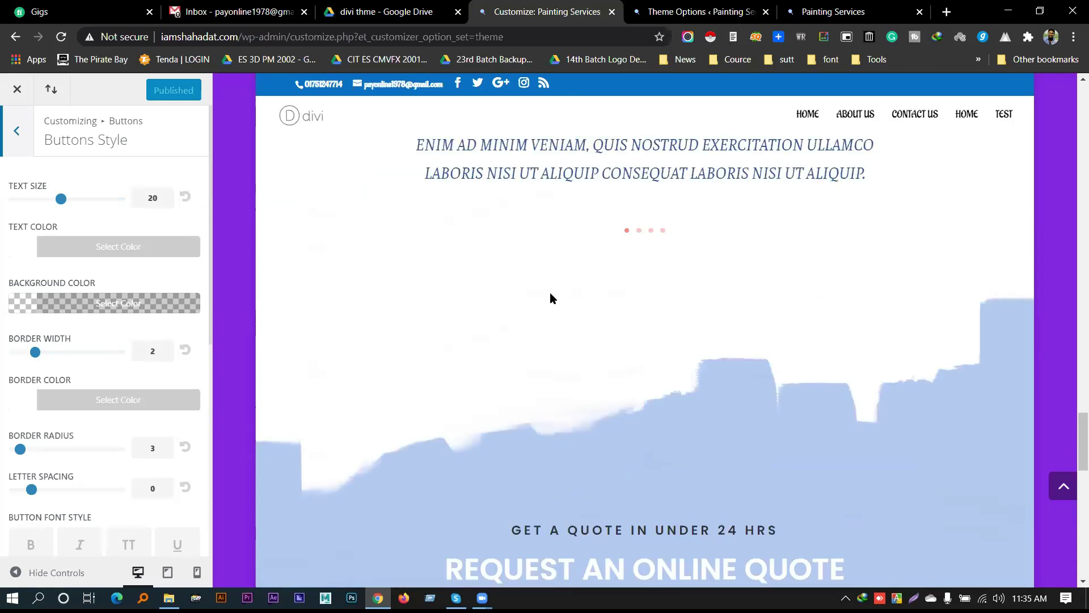
{"action": "scroll", "coordinate": [773, 355], "scroll_direction": "down", "scroll_amount": 12}
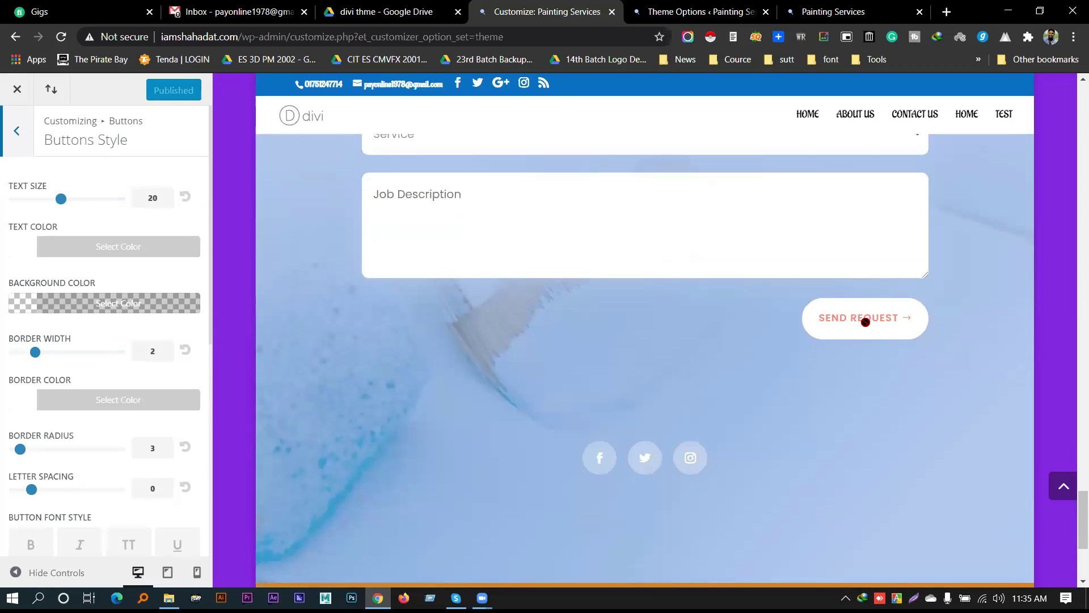
{"action": "scroll", "coordinate": [880, 374], "scroll_direction": "up", "scroll_amount": 9}
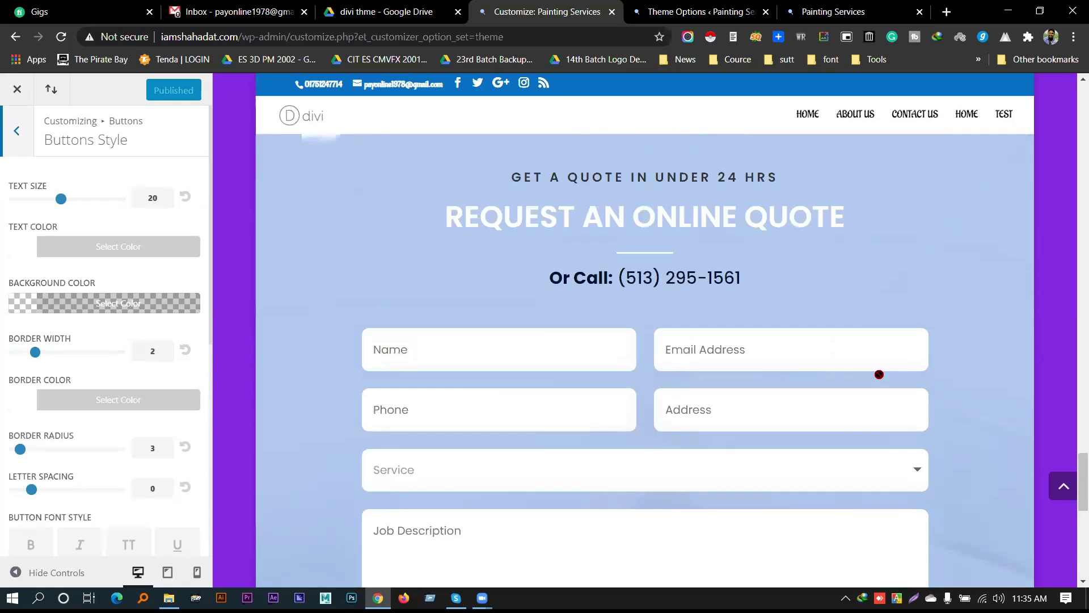
{"action": "scroll", "coordinate": [868, 364], "scroll_direction": "up", "scroll_amount": 12}
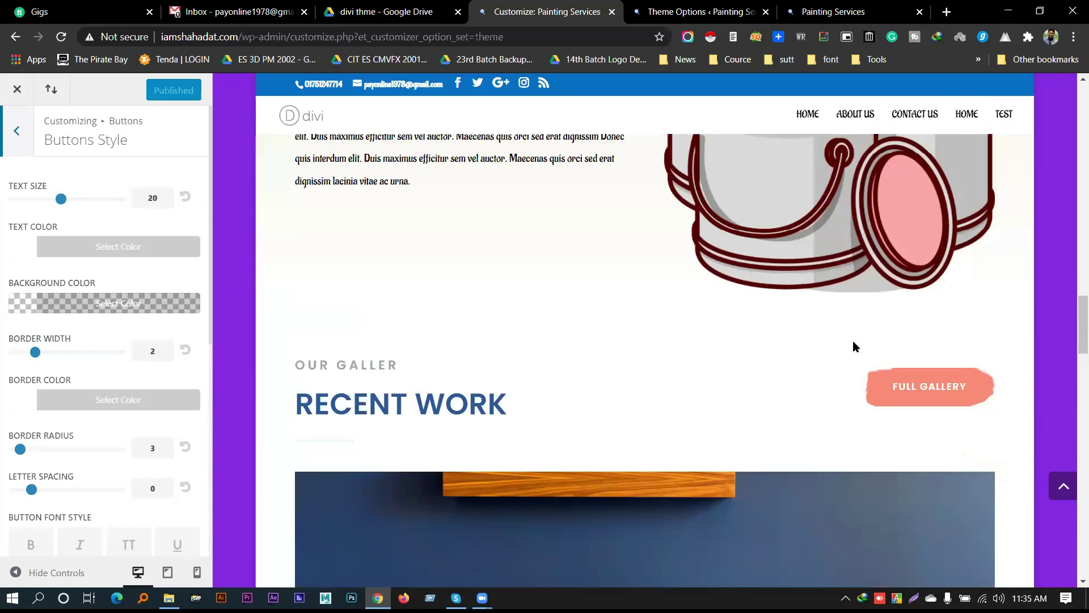
{"action": "scroll", "coordinate": [902, 329], "scroll_direction": "down", "scroll_amount": 2}
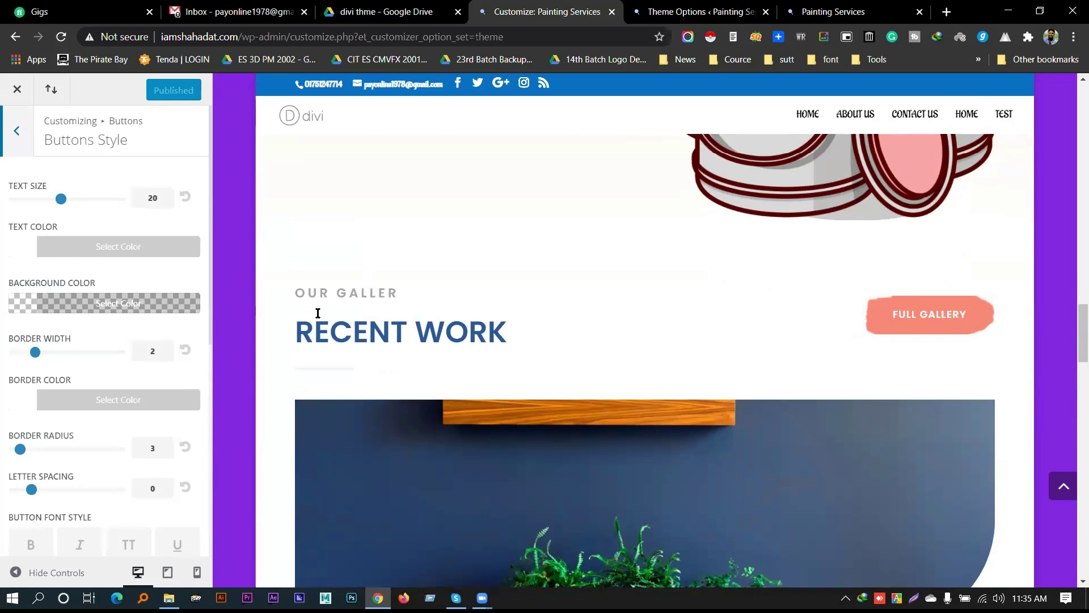
Set the button text colour to blue
{"action": "left_click", "coordinate": [83, 247]}
{"action": "left_click", "coordinate": [121, 445]}
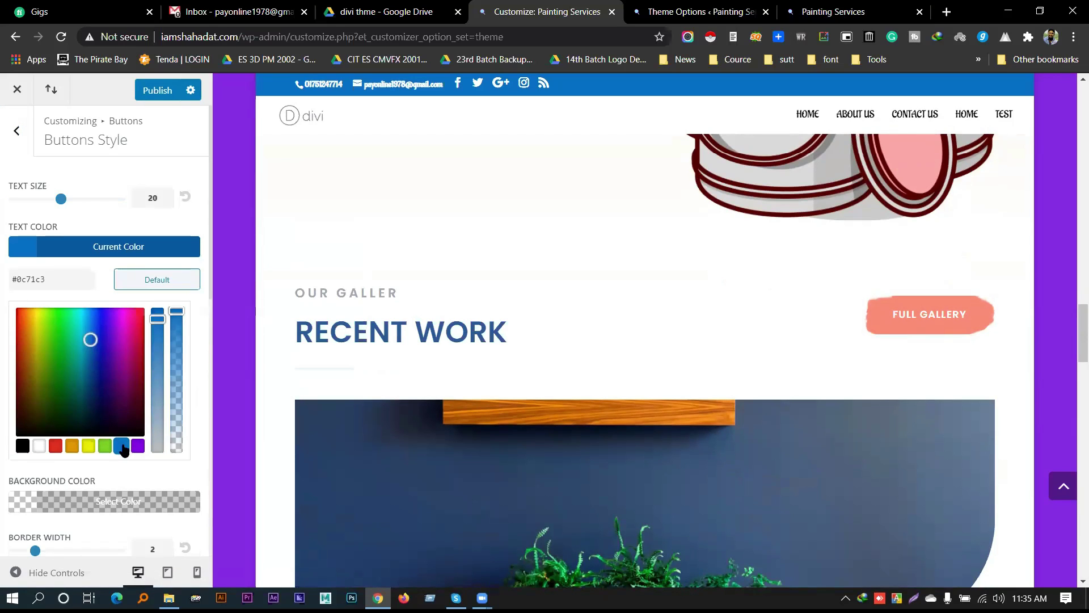
{"action": "left_click", "coordinate": [97, 247]}
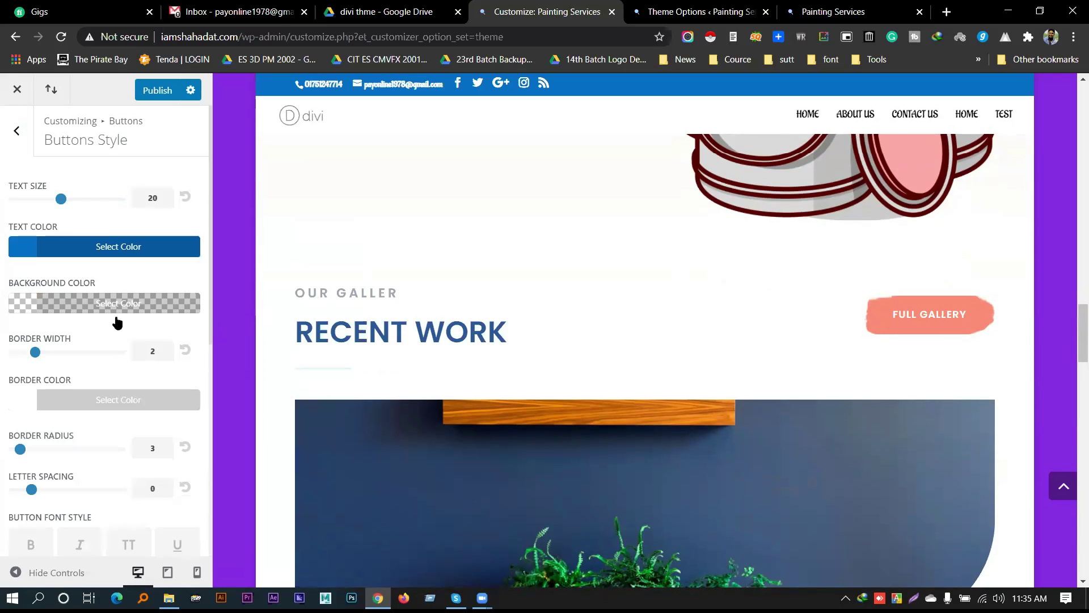
{"action": "scroll", "coordinate": [104, 309], "scroll_direction": "down", "scroll_amount": 7}
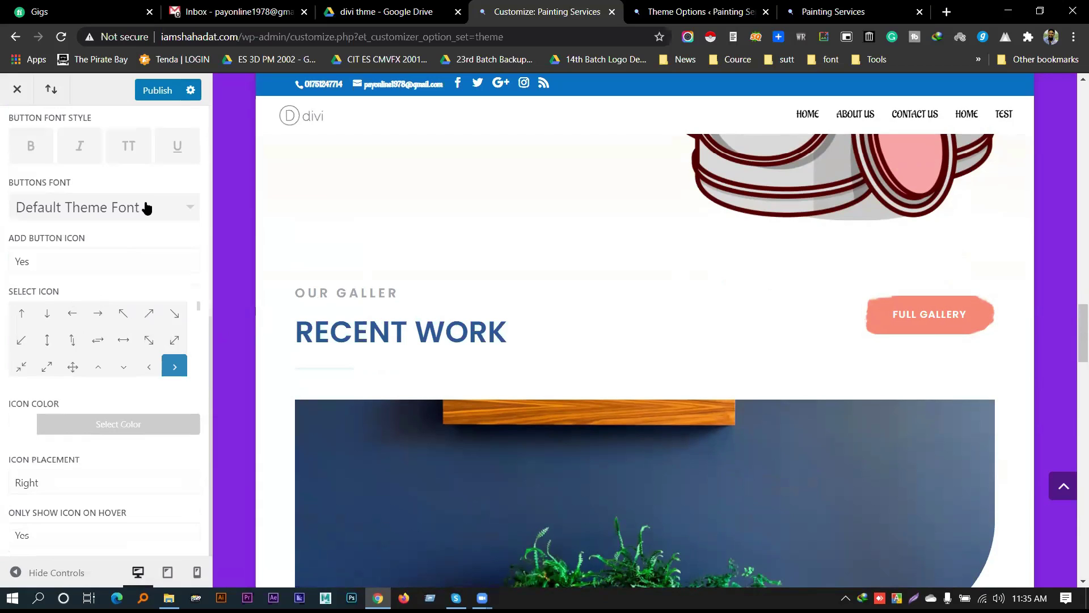
{"action": "scroll", "coordinate": [698, 312], "scroll_direction": "up", "scroll_amount": 10}
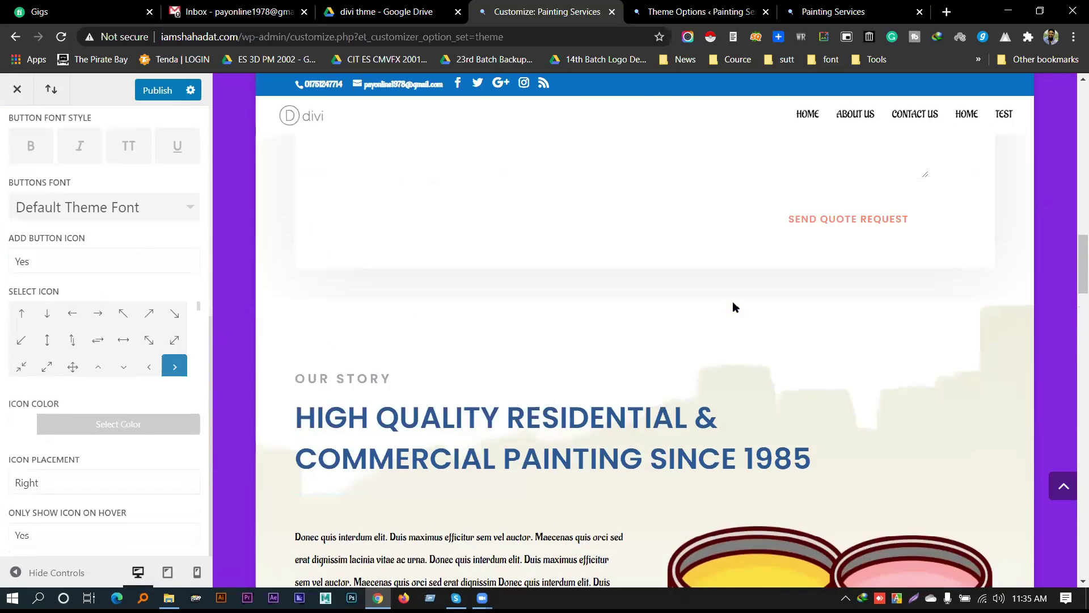
{"action": "scroll", "coordinate": [139, 272], "scroll_direction": "up", "scroll_amount": 7}
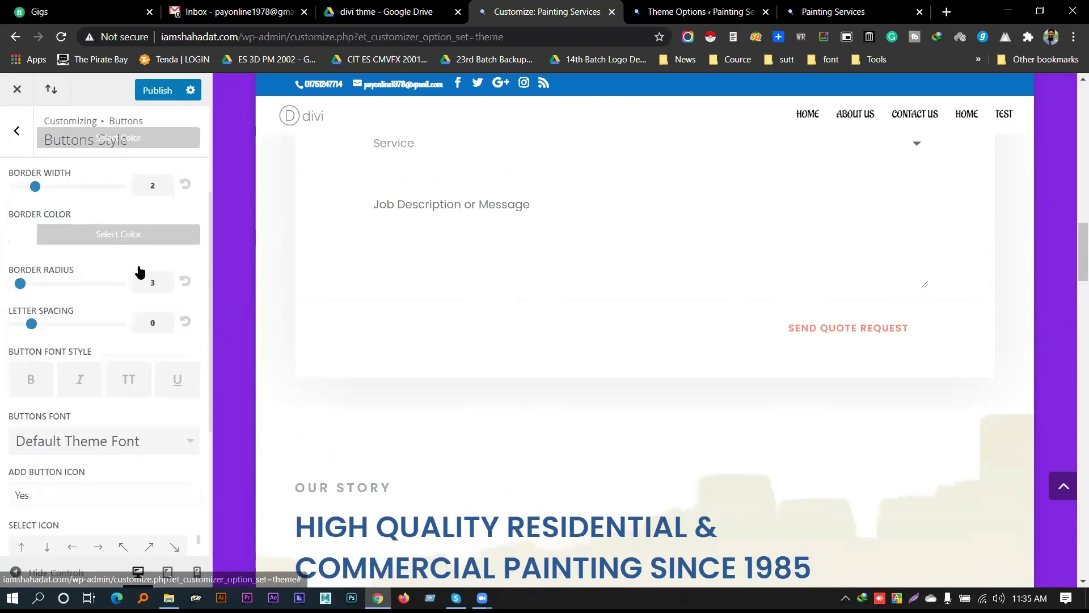
{"action": "scroll", "coordinate": [142, 289], "scroll_direction": "down", "scroll_amount": 6}
{"action": "scroll", "coordinate": [144, 311], "scroll_direction": "down", "scroll_amount": 2}
{"action": "scroll", "coordinate": [138, 363], "scroll_direction": "down", "scroll_amount": 5}
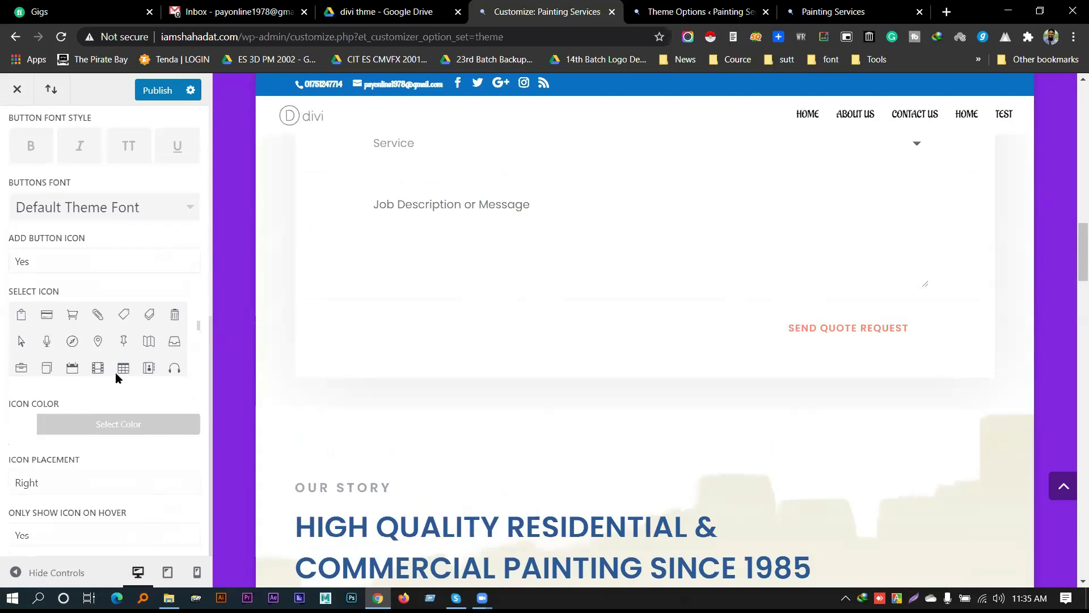
{"action": "scroll", "coordinate": [37, 215], "scroll_direction": "up", "scroll_amount": 7}
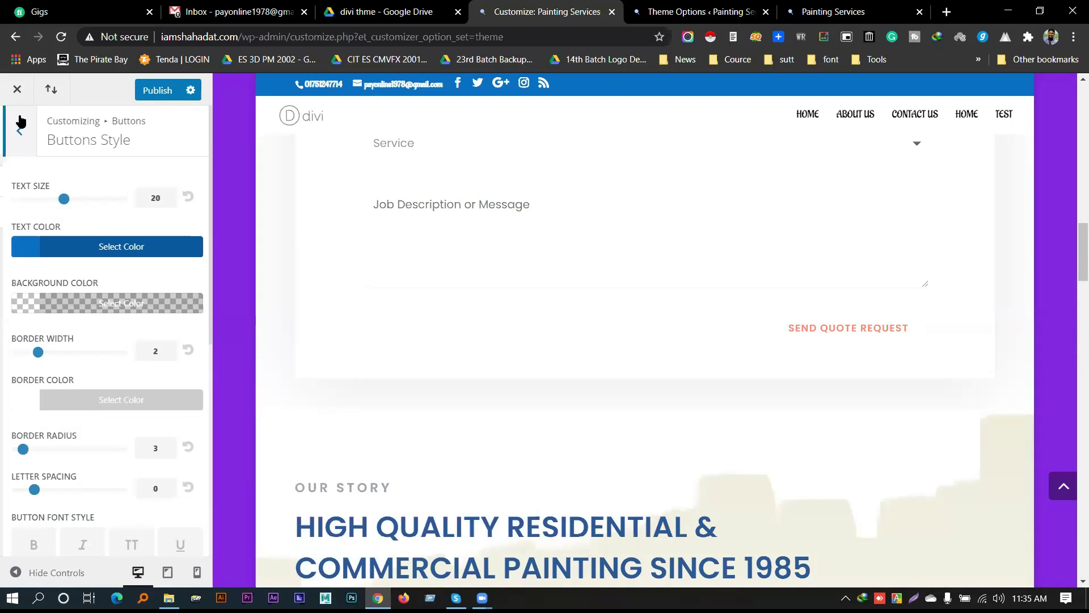
Back out to the main Customizer section list and move to the Divi Theme Options tab
{"action": "left_click", "coordinate": [20, 123]}
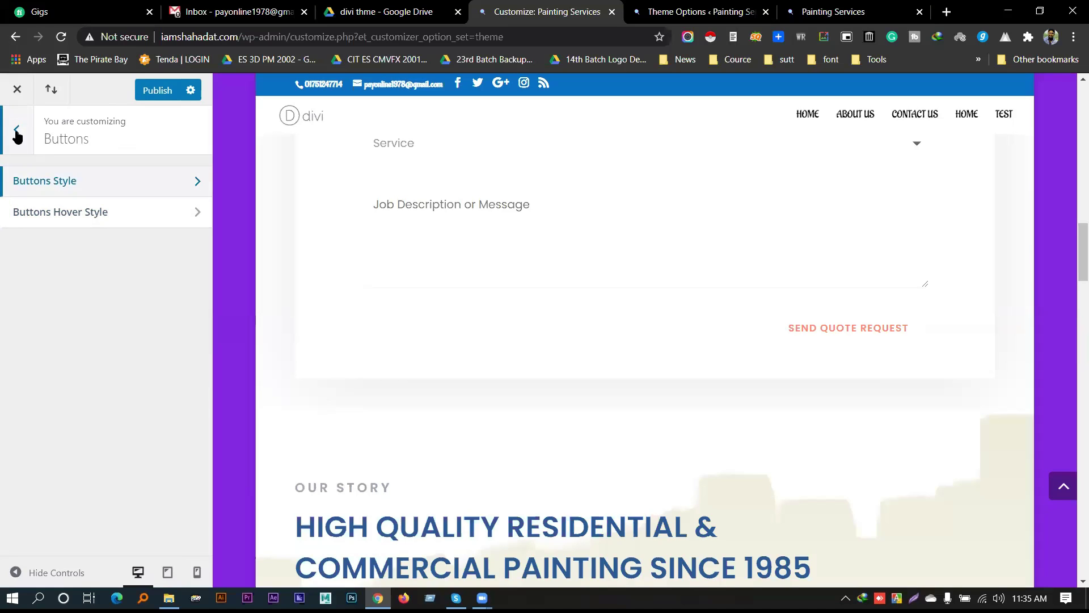
{"action": "left_click", "coordinate": [17, 132]}
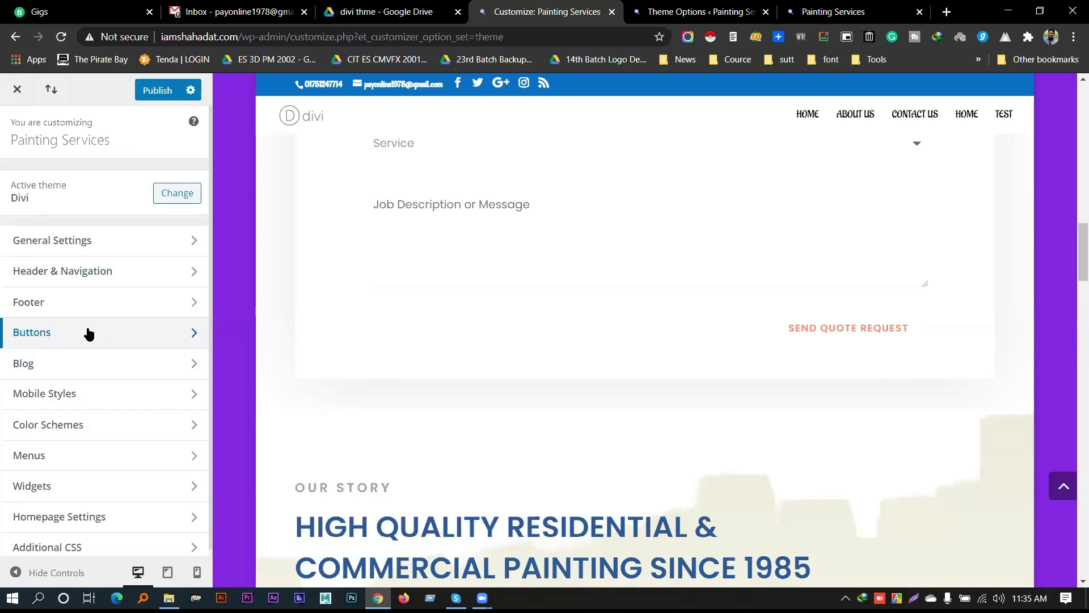
{"action": "key", "text": "ctrl+Tab"}
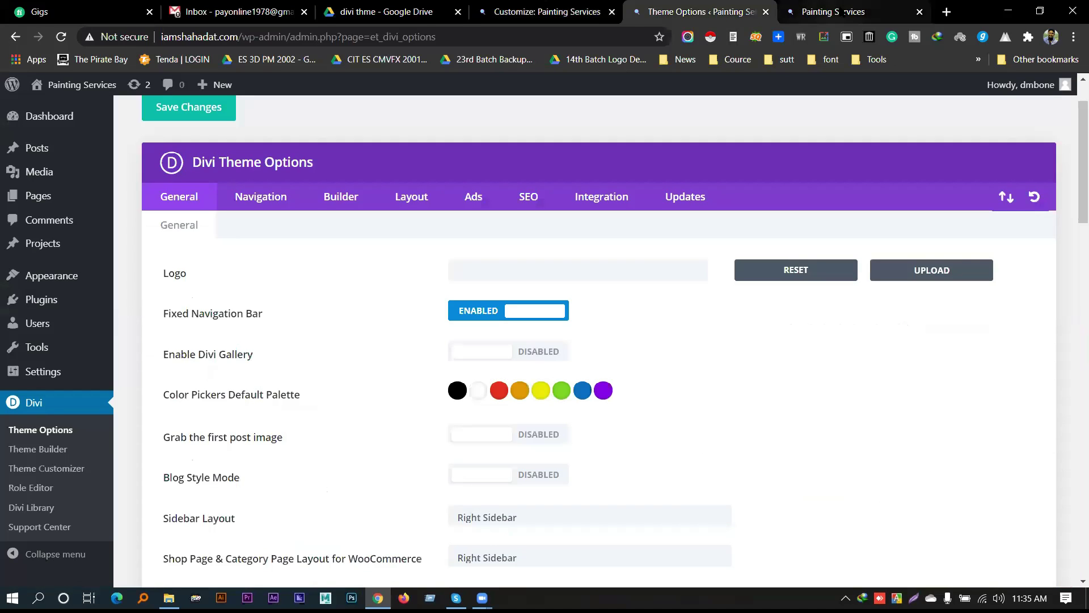
Open the Painting Services home page in Visual Builder, scroll its hero, then return to the Customizer
{"action": "left_click", "coordinate": [842, 12]}
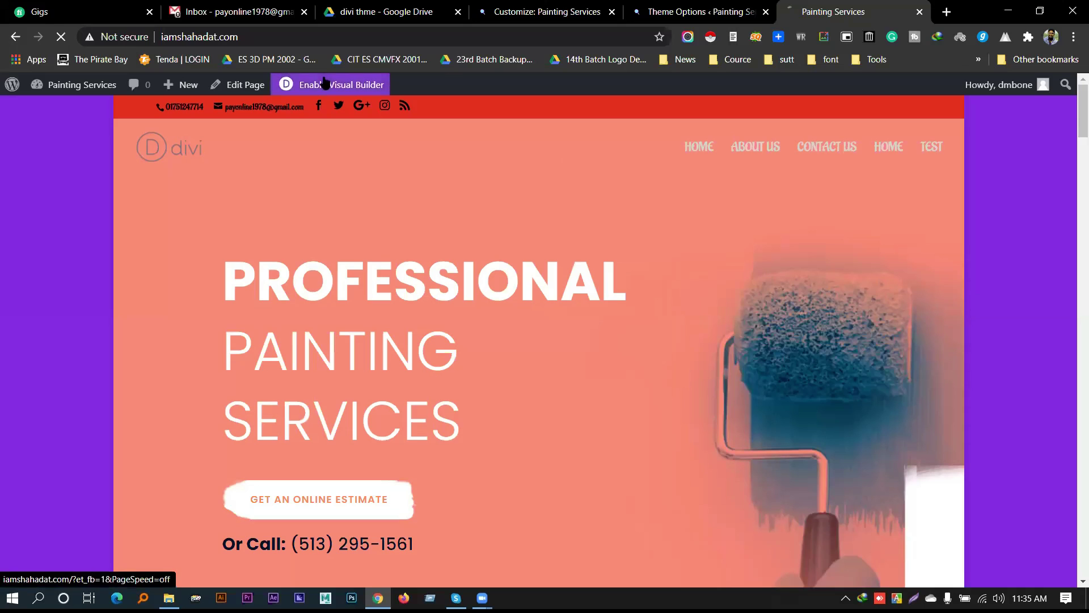
{"action": "left_click", "coordinate": [342, 84]}
{"action": "scroll", "coordinate": [446, 420], "scroll_direction": "down", "scroll_amount": 15}
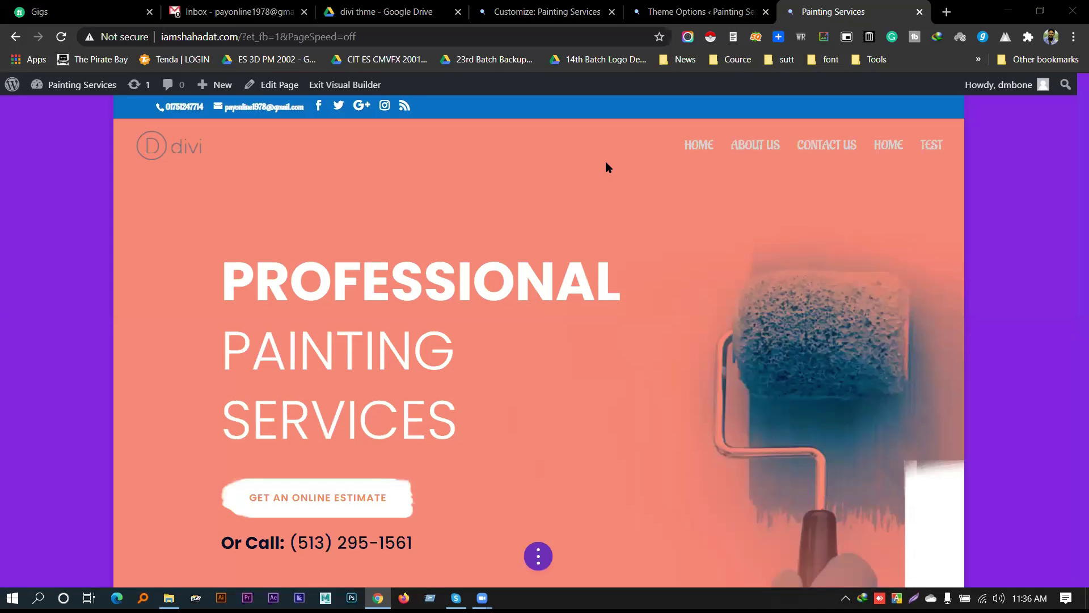
{"action": "scroll", "coordinate": [365, 358], "scroll_direction": "down", "scroll_amount": 4}
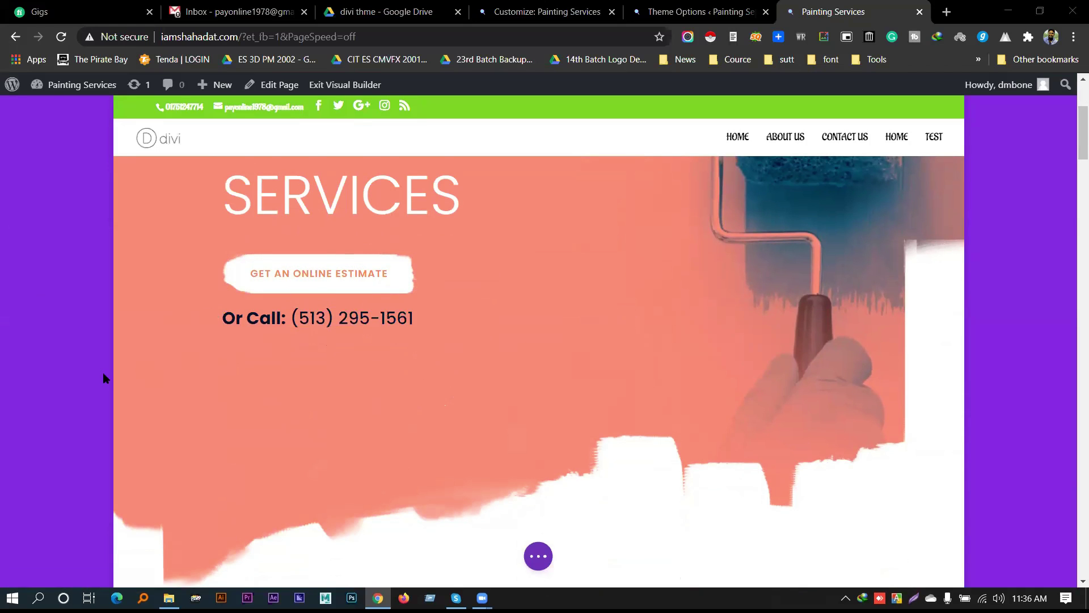
{"action": "scroll", "coordinate": [936, 314], "scroll_direction": "up", "scroll_amount": 4}
{"action": "scroll", "coordinate": [1038, 264], "scroll_direction": "down", "scroll_amount": 3}
{"action": "scroll", "coordinate": [1039, 264], "scroll_direction": "up", "scroll_amount": 3}
{"action": "scroll", "coordinate": [380, 543], "scroll_direction": "down", "scroll_amount": 3}
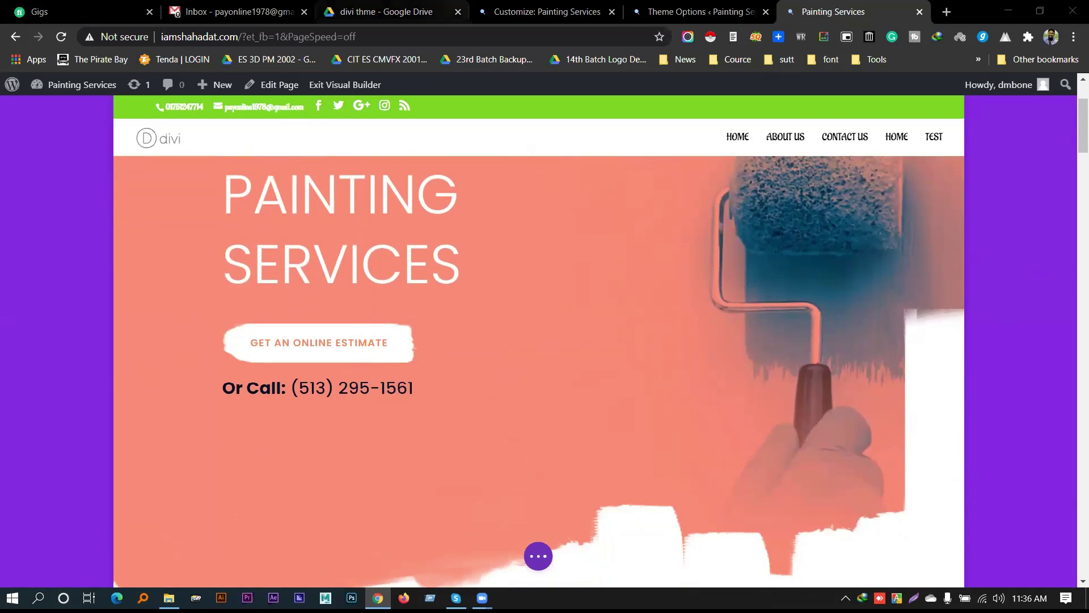
{"action": "left_click", "coordinate": [539, 12]}
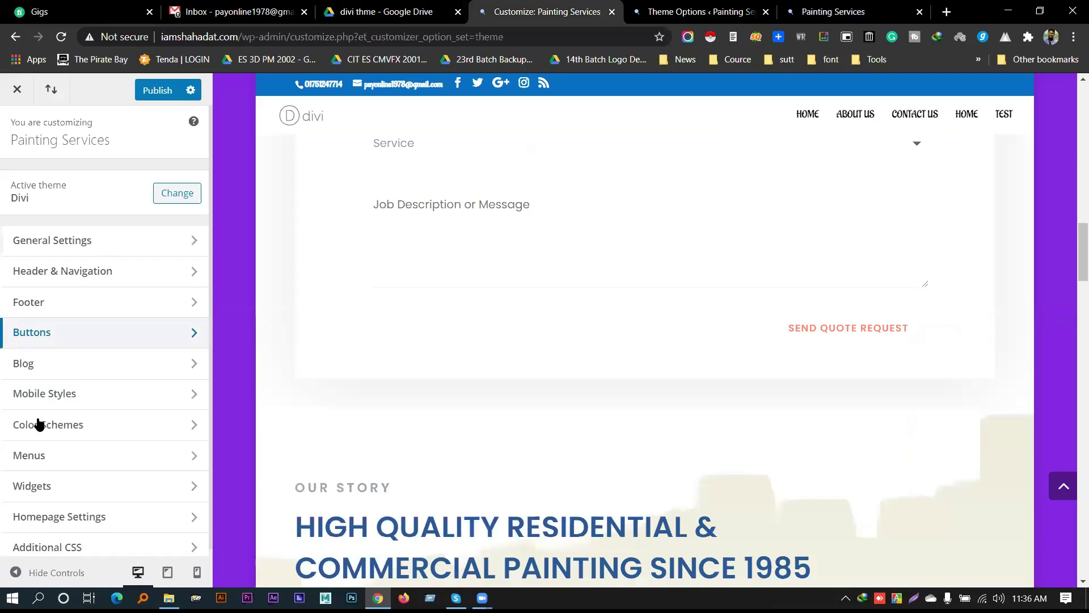
{"action": "left_click", "coordinate": [106, 356]}
{"action": "scroll", "coordinate": [460, 316], "scroll_direction": "up", "scroll_amount": 15}
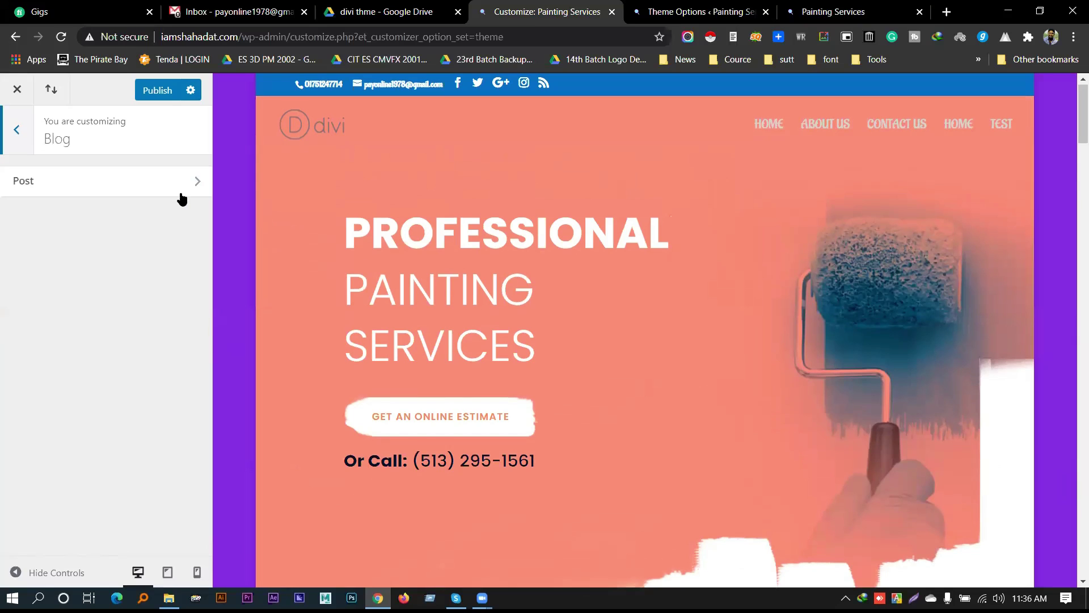
{"action": "left_click", "coordinate": [181, 193]}
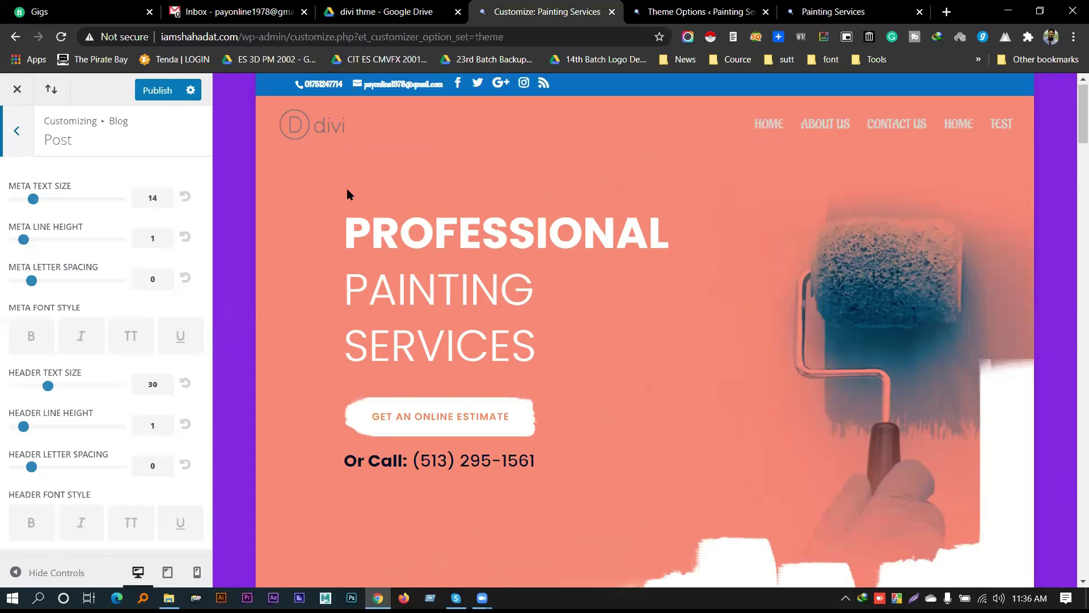
{"action": "left_click", "coordinate": [17, 134]}
{"action": "left_click", "coordinate": [19, 133]}
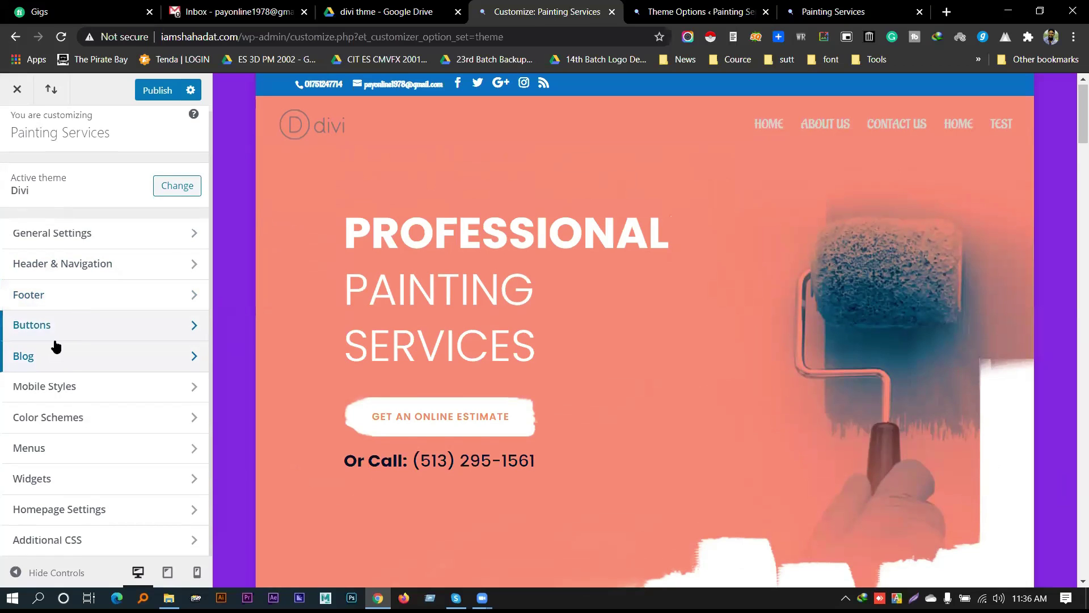
Open Mobile Styles and look over the Tablet size settings
{"action": "left_click", "coordinate": [95, 390]}
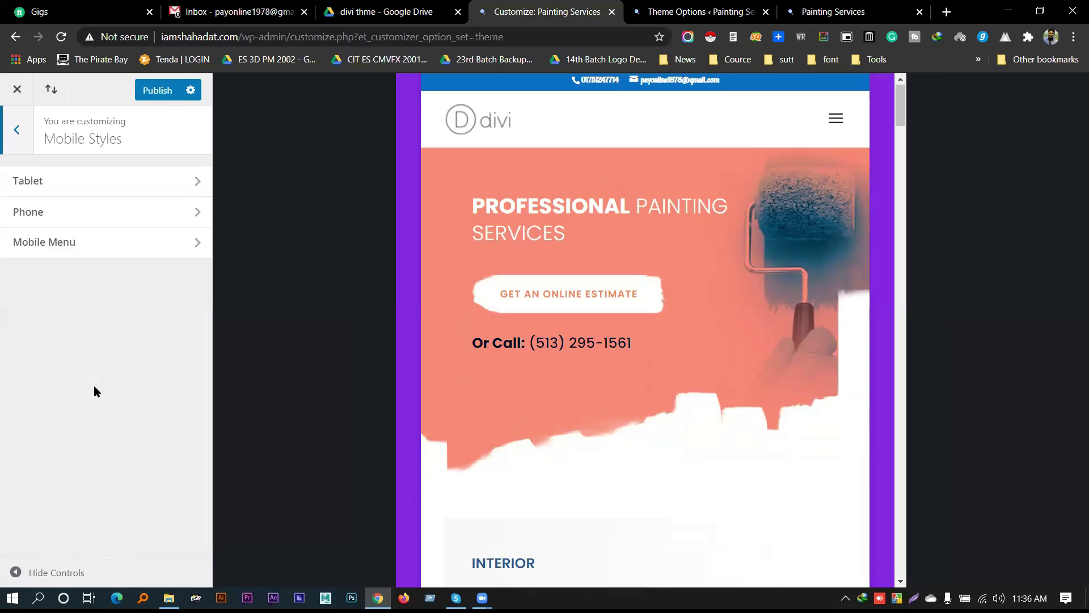
{"action": "scroll", "coordinate": [649, 251], "scroll_direction": "down", "scroll_amount": 15}
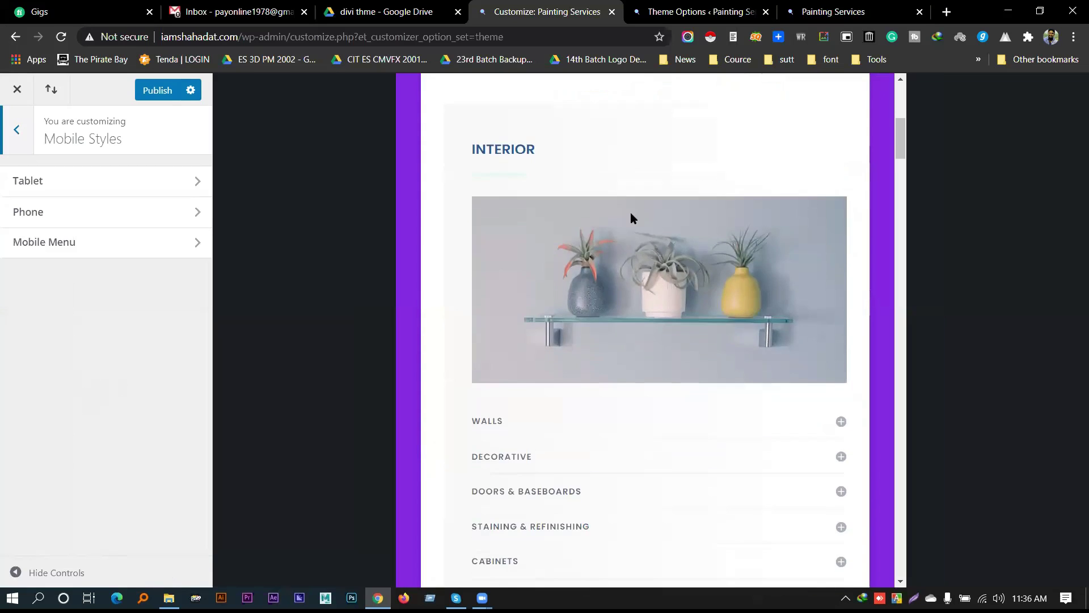
{"action": "scroll", "coordinate": [587, 261], "scroll_direction": "down", "scroll_amount": 16}
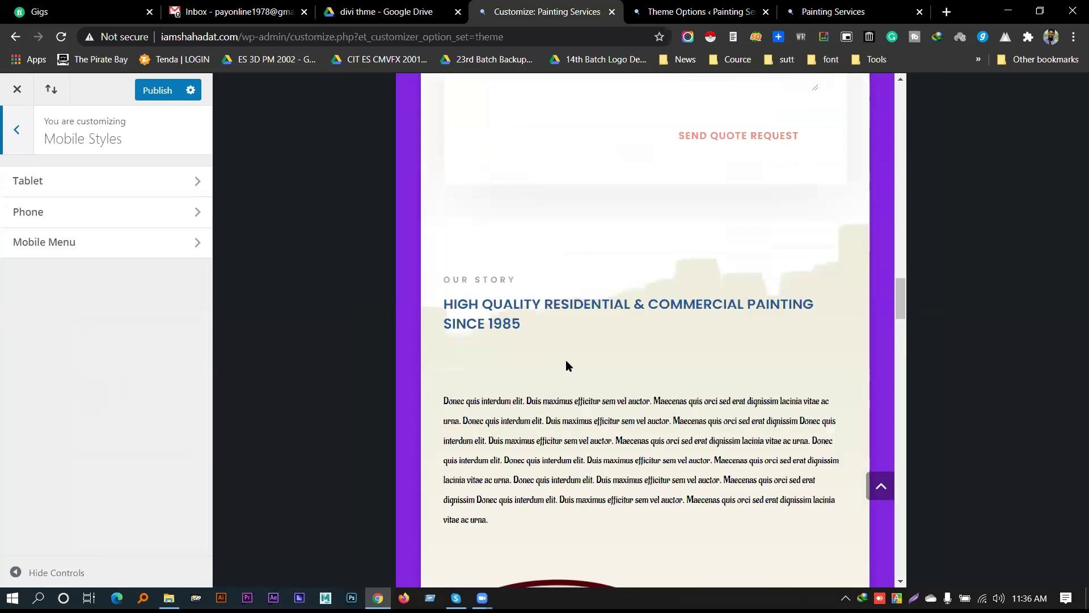
{"action": "scroll", "coordinate": [567, 360], "scroll_direction": "up", "scroll_amount": 19}
{"action": "scroll", "coordinate": [574, 365], "scroll_direction": "up", "scroll_amount": 12}
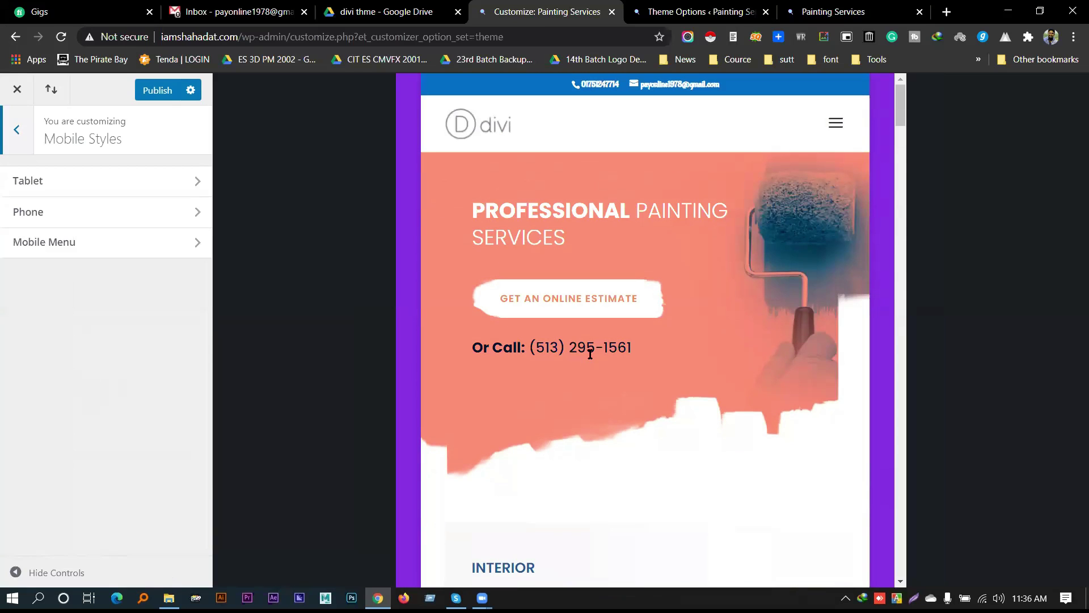
{"action": "left_click", "coordinate": [127, 180]}
{"action": "scroll", "coordinate": [681, 185], "scroll_direction": "down", "scroll_amount": 6}
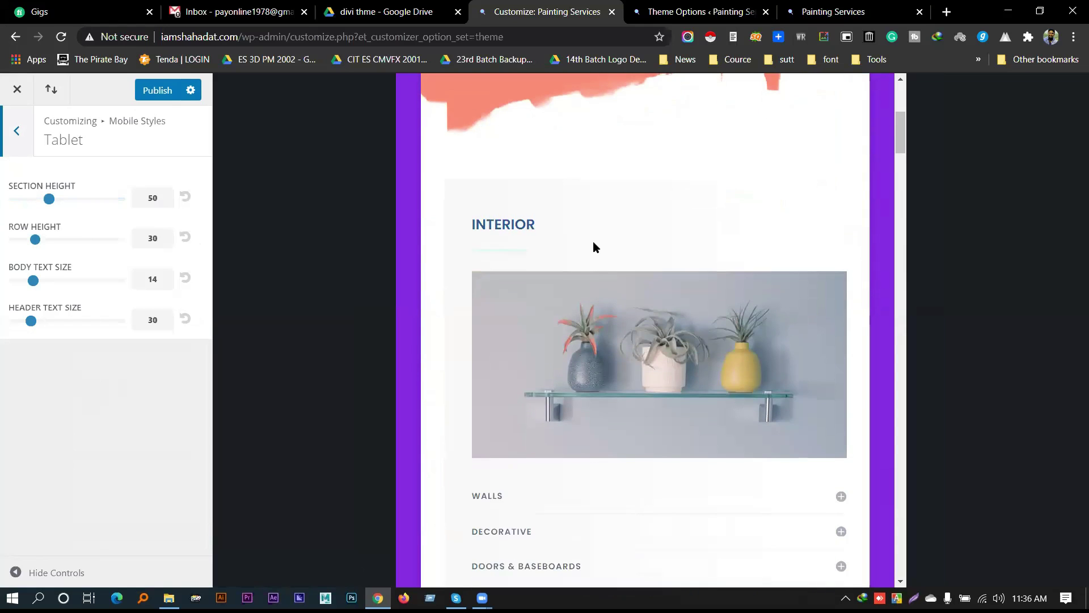
{"action": "scroll", "coordinate": [593, 246], "scroll_direction": "down", "scroll_amount": 10}
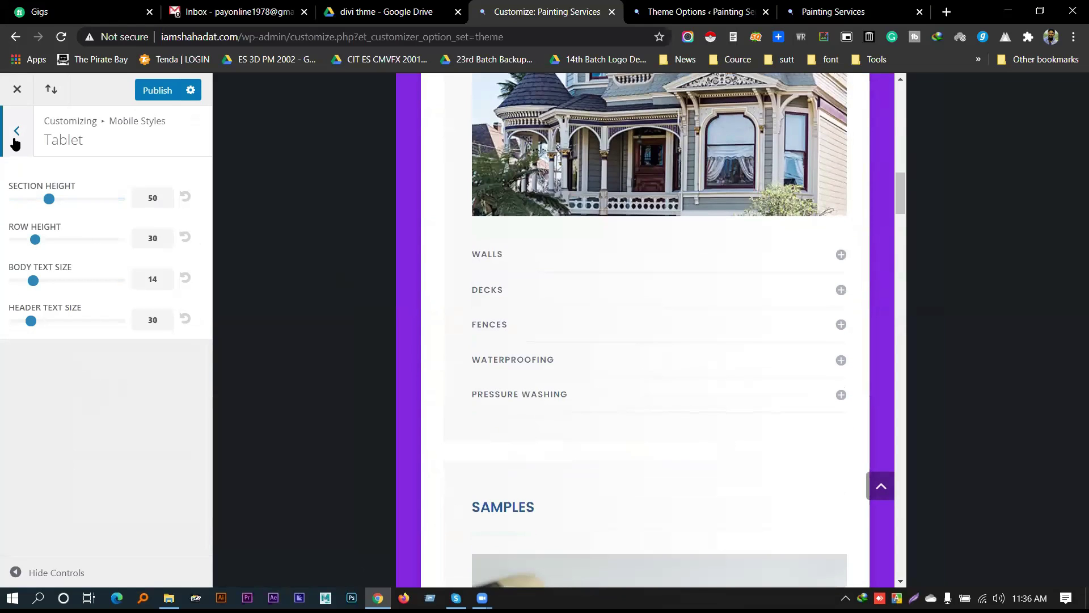
Show the Phone size settings with the preview scrolled back to the page top
{"action": "left_click", "coordinate": [16, 143]}
{"action": "left_click", "coordinate": [59, 209]}
{"action": "left_click", "coordinate": [738, 395]}
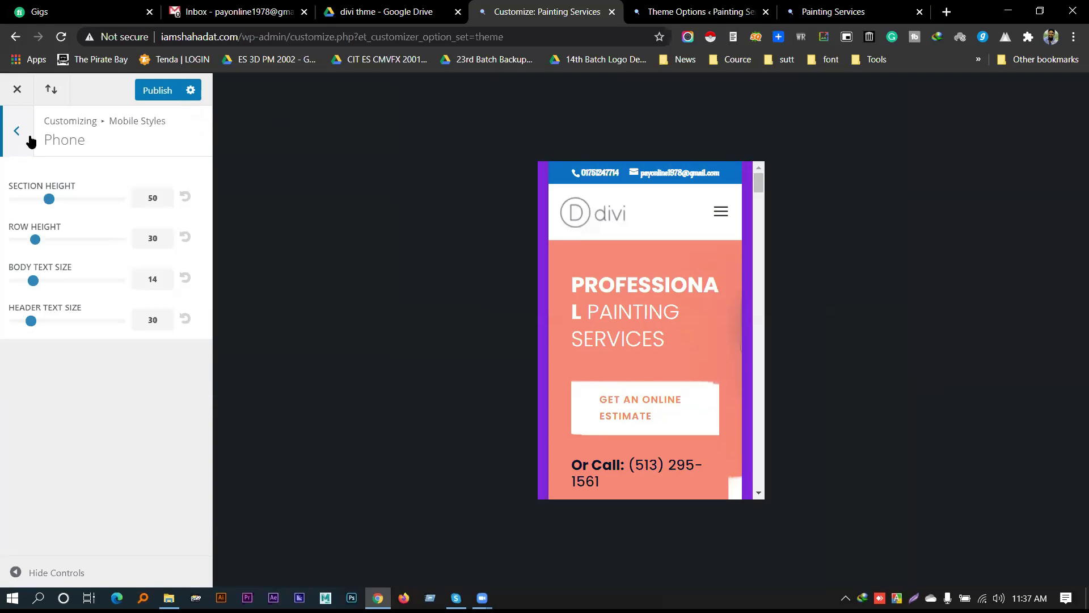
In Mobile Menu settings, expand the preview menu and toggle Hide Logo Image, leaving the logo shown
{"action": "key", "text": "Escape"}
{"action": "left_click", "coordinate": [37, 248]}
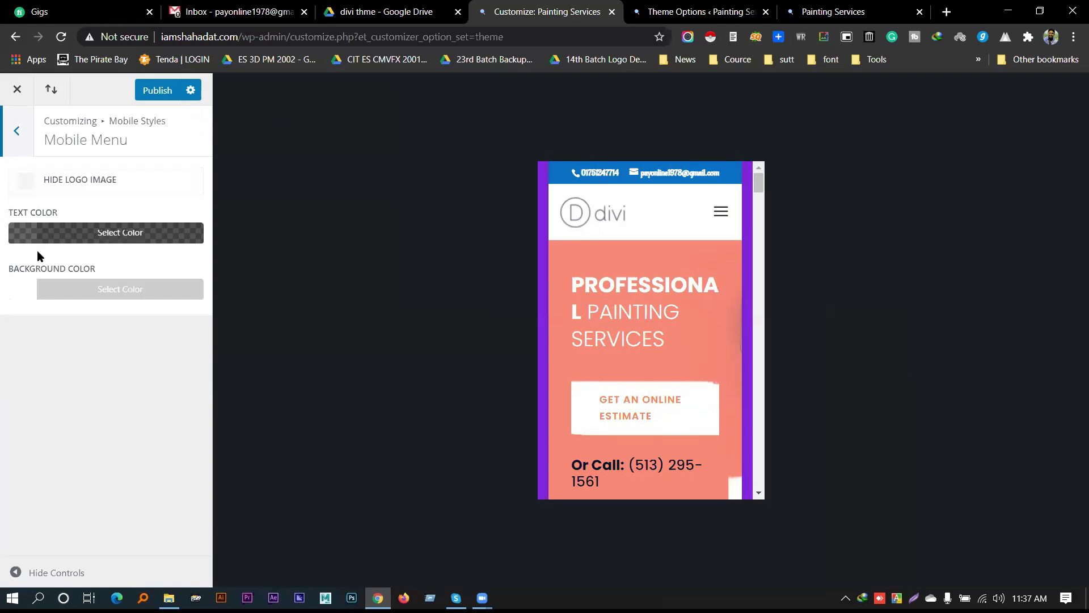
{"action": "left_click", "coordinate": [718, 217]}
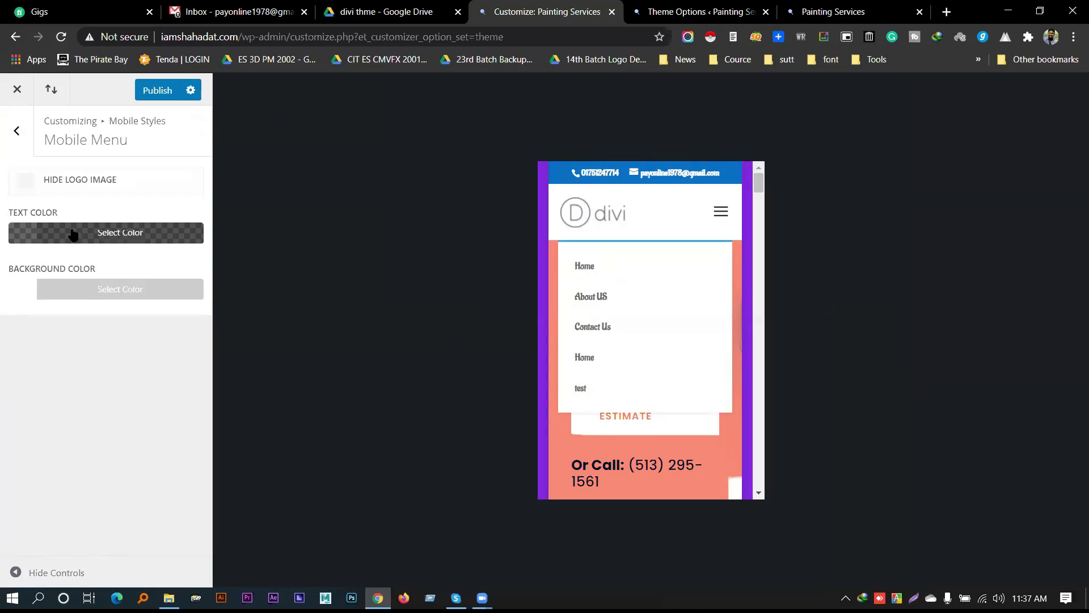
{"action": "left_click", "coordinate": [58, 179]}
{"action": "double_click", "coordinate": [58, 179]}
{"action": "left_click", "coordinate": [58, 179]}
{"action": "left_click", "coordinate": [722, 225]}
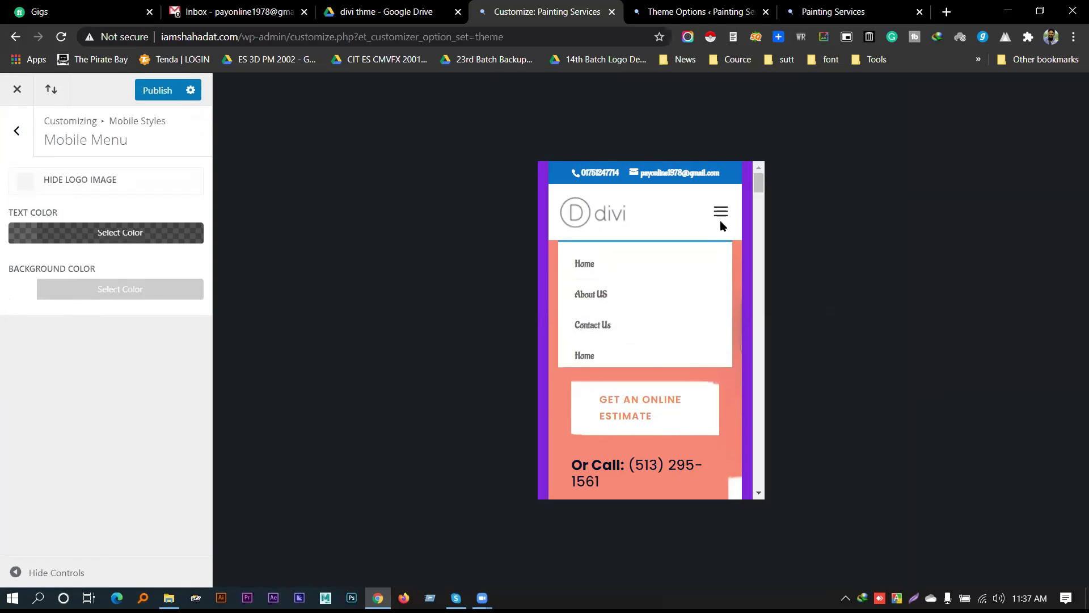
Reopen Mobile Styles > Phone and expand the menu in the phone preview
{"action": "scroll", "coordinate": [706, 382], "scroll_direction": "down", "scroll_amount": 15}
{"action": "scroll", "coordinate": [747, 396], "scroll_direction": "up", "scroll_amount": 1}
{"action": "left_click", "coordinate": [743, 398]}
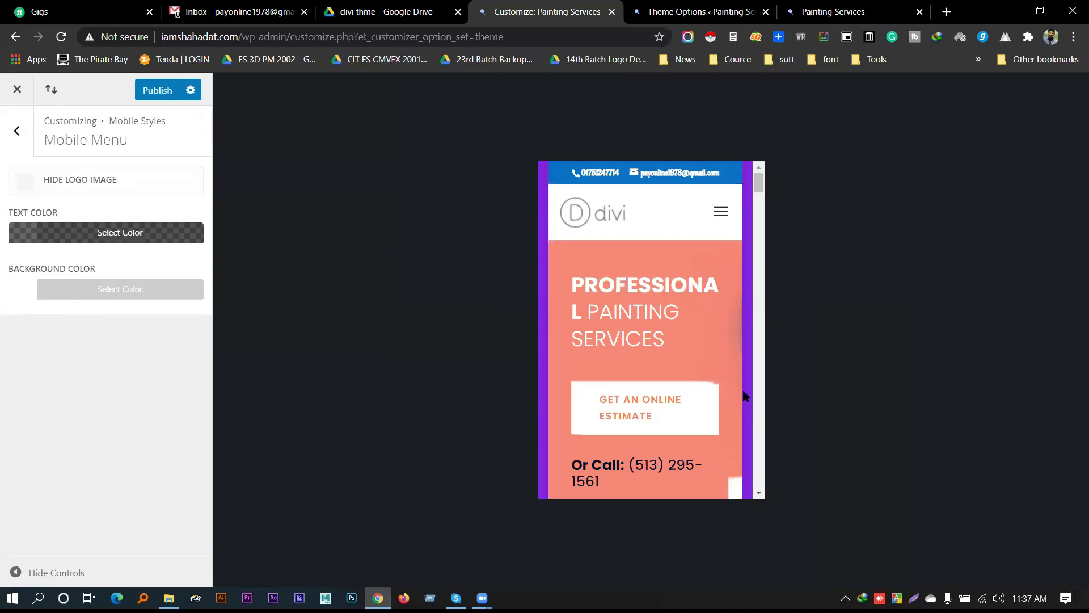
{"action": "left_click", "coordinate": [6, 134]}
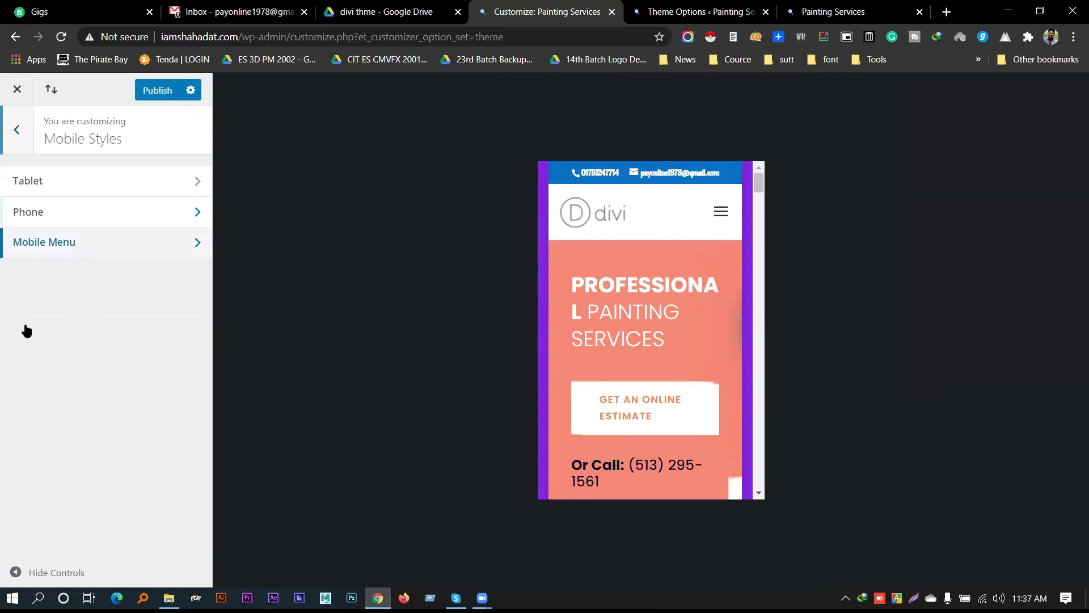
{"action": "left_click", "coordinate": [22, 129]}
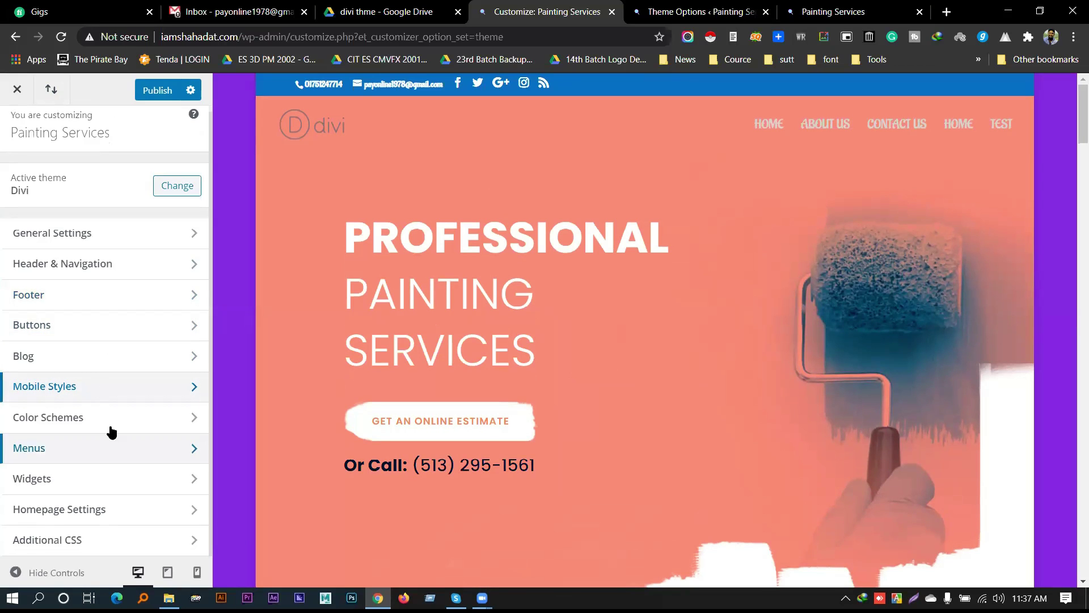
{"action": "left_click", "coordinate": [107, 384]}
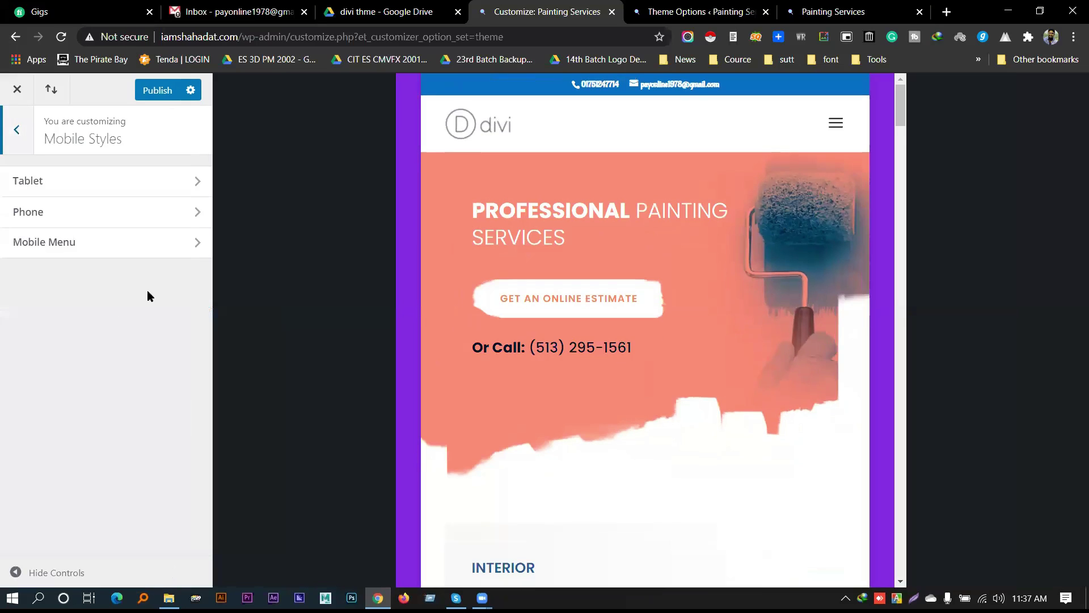
{"action": "left_click", "coordinate": [91, 211]}
{"action": "left_click", "coordinate": [721, 211]}
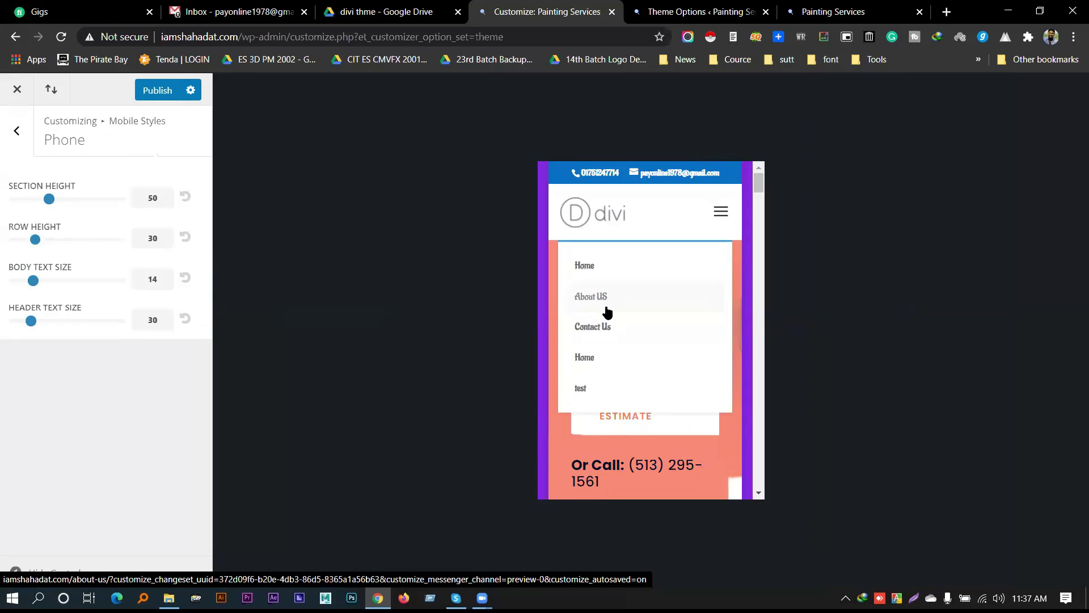
Return to the Divi Theme Options tab
{"action": "left_click", "coordinate": [676, 12]}
{"action": "left_click", "coordinate": [833, 11]}
{"action": "left_click", "coordinate": [677, 11]}
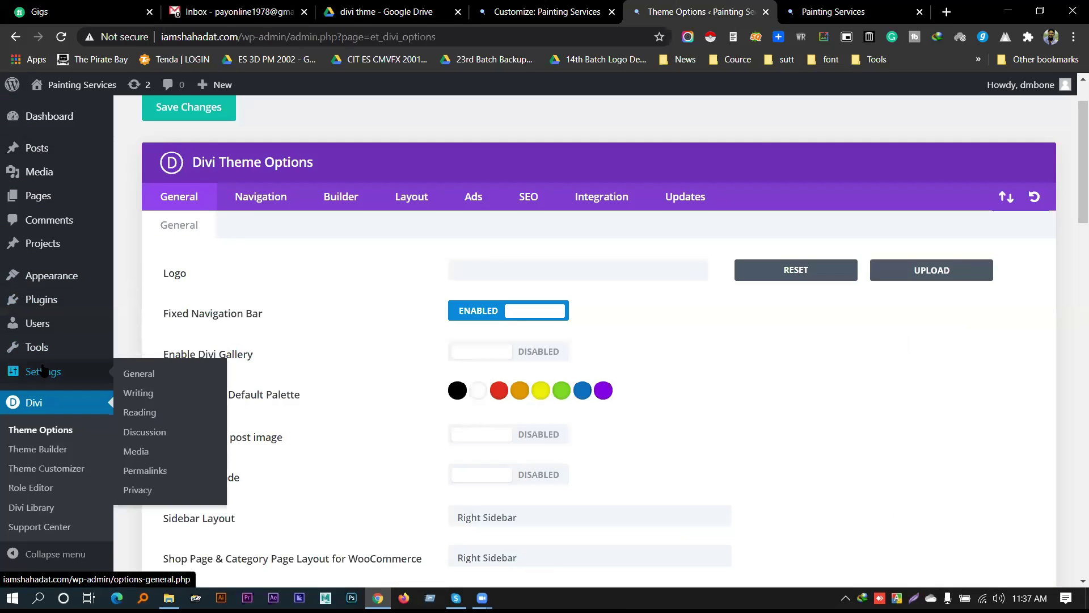
Open Appearance > Menus in a new tab and create a menu named 'menu'
{"action": "mouse_move", "coordinate": [51, 275]}
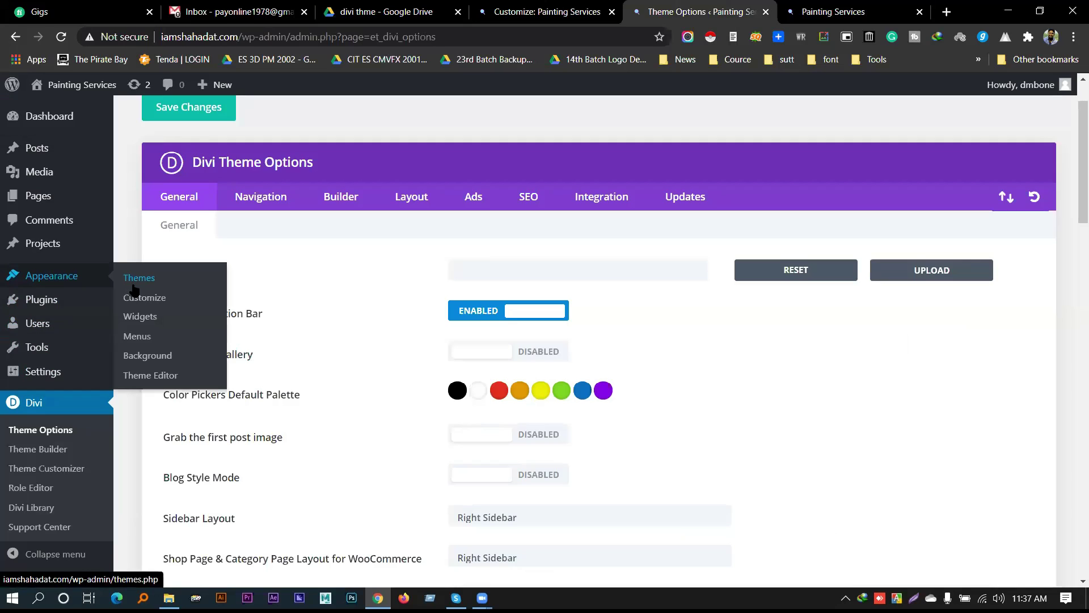
{"action": "middle_click", "coordinate": [137, 336]}
{"action": "left_click", "coordinate": [702, 7]}
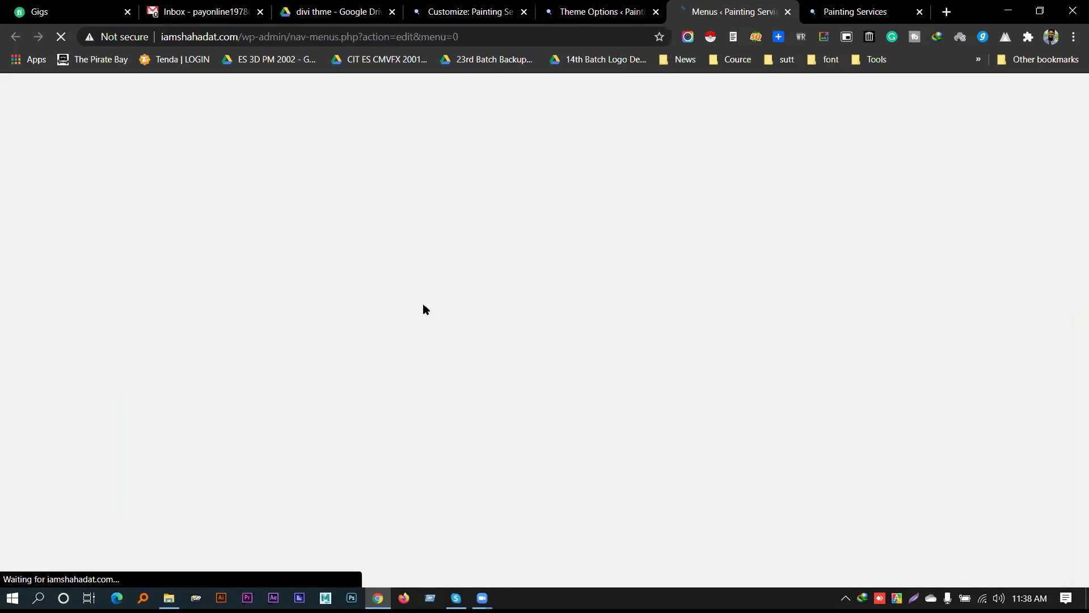
{"action": "scroll", "coordinate": [335, 330], "scroll_direction": "down", "scroll_amount": 1}
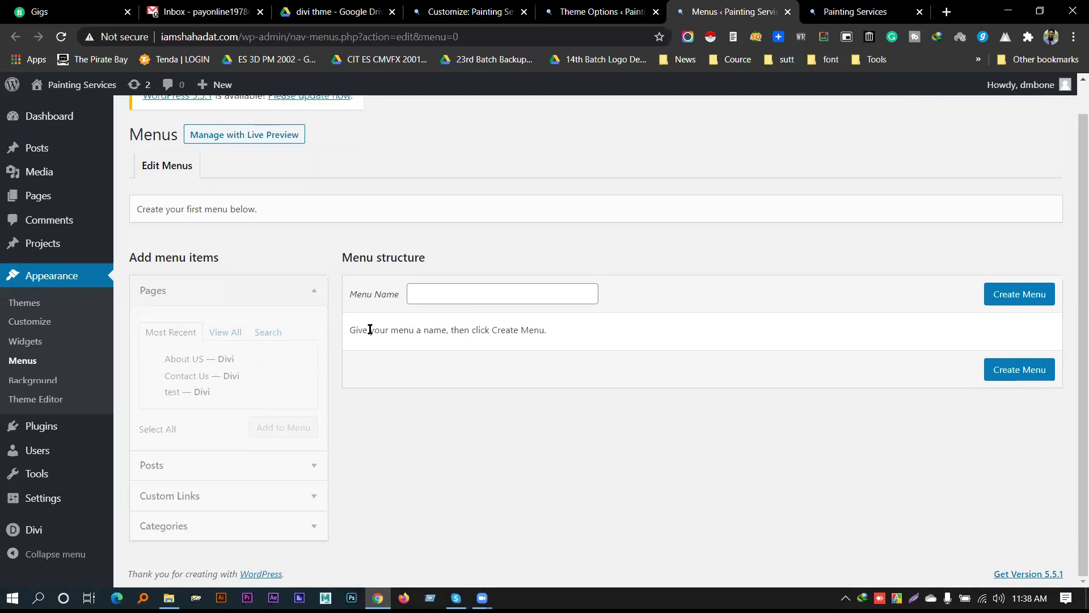
{"action": "left_click", "coordinate": [426, 294]}
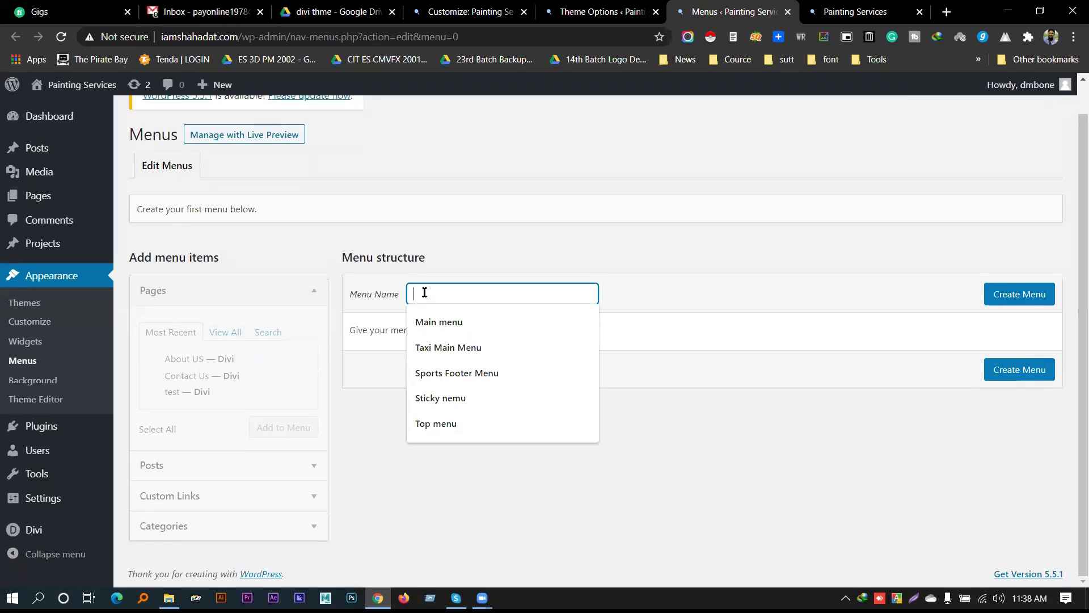
{"action": "left_click", "coordinate": [463, 328]}
{"action": "left_click", "coordinate": [1025, 294]}
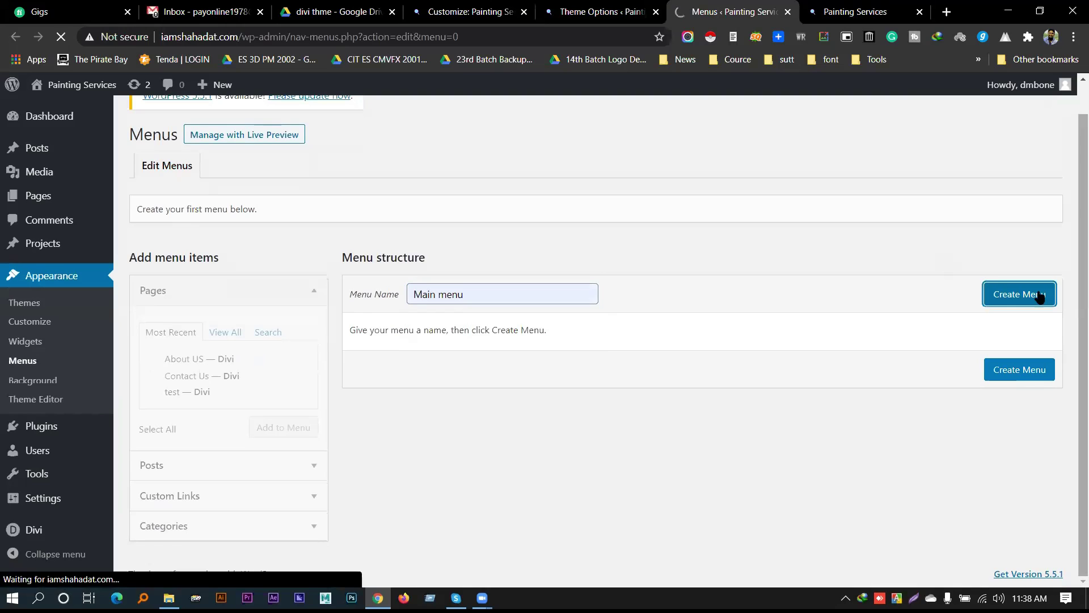
{"action": "scroll", "coordinate": [465, 291], "scroll_direction": "down", "scroll_amount": 1}
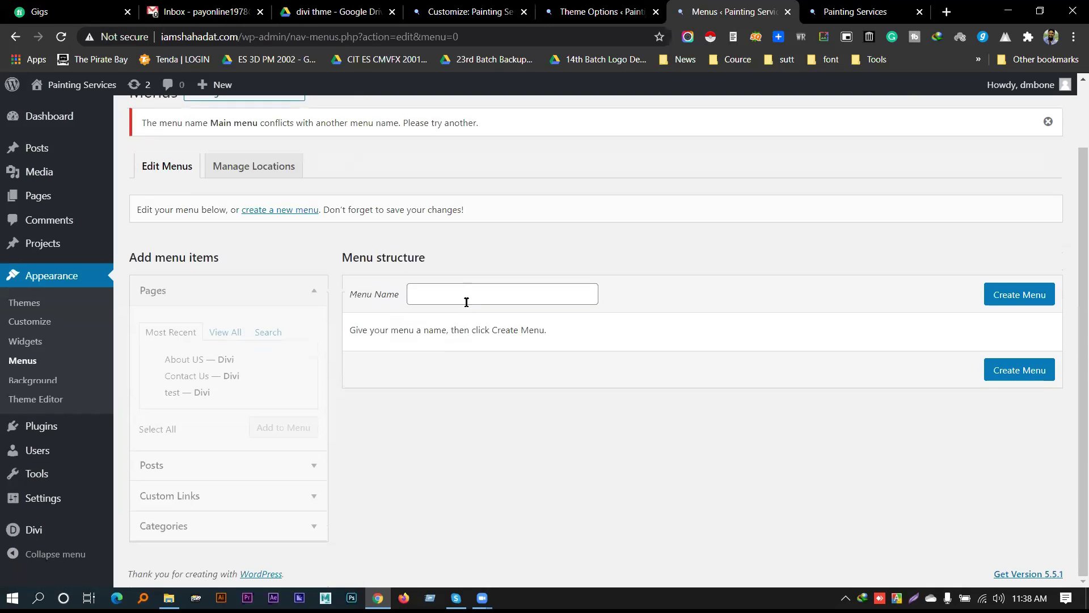
{"action": "left_click", "coordinate": [199, 362]}
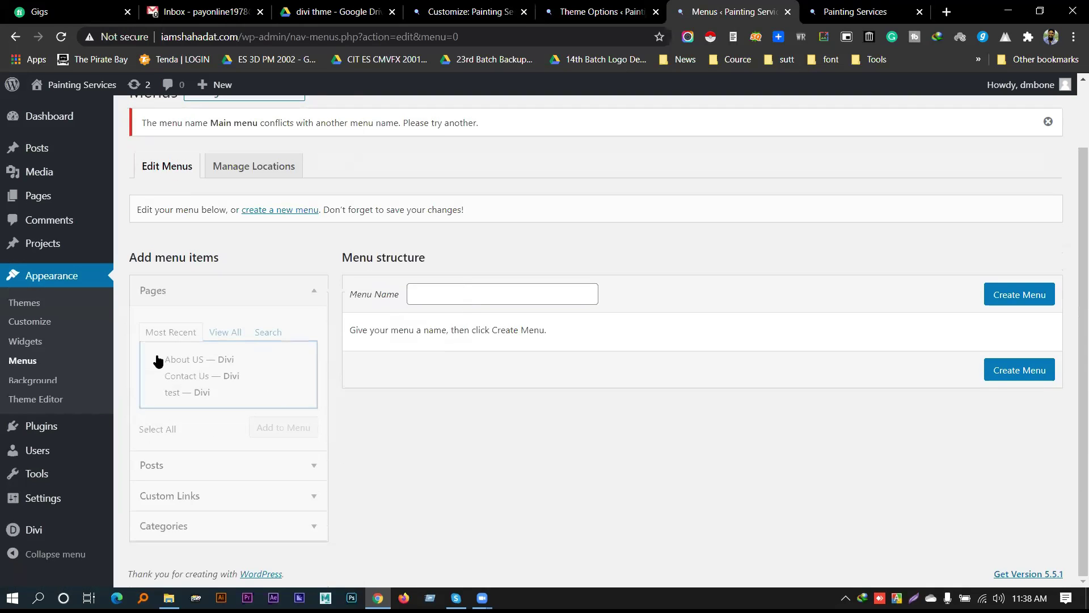
{"action": "scroll", "coordinate": [291, 239], "scroll_direction": "up", "scroll_amount": 1}
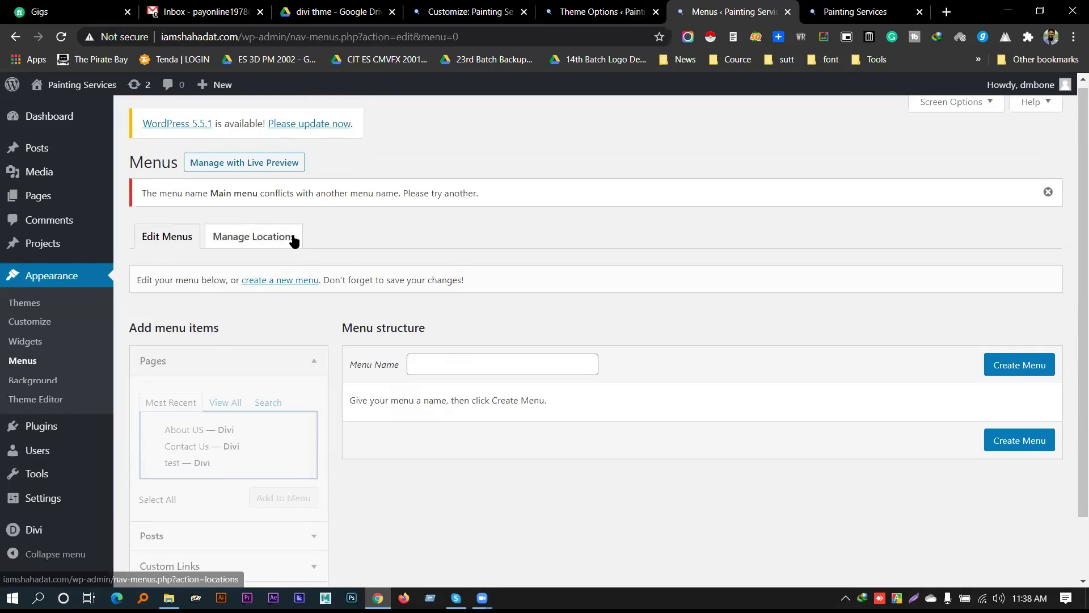
{"action": "left_click", "coordinate": [435, 364]}
{"action": "type", "text": "menu"}
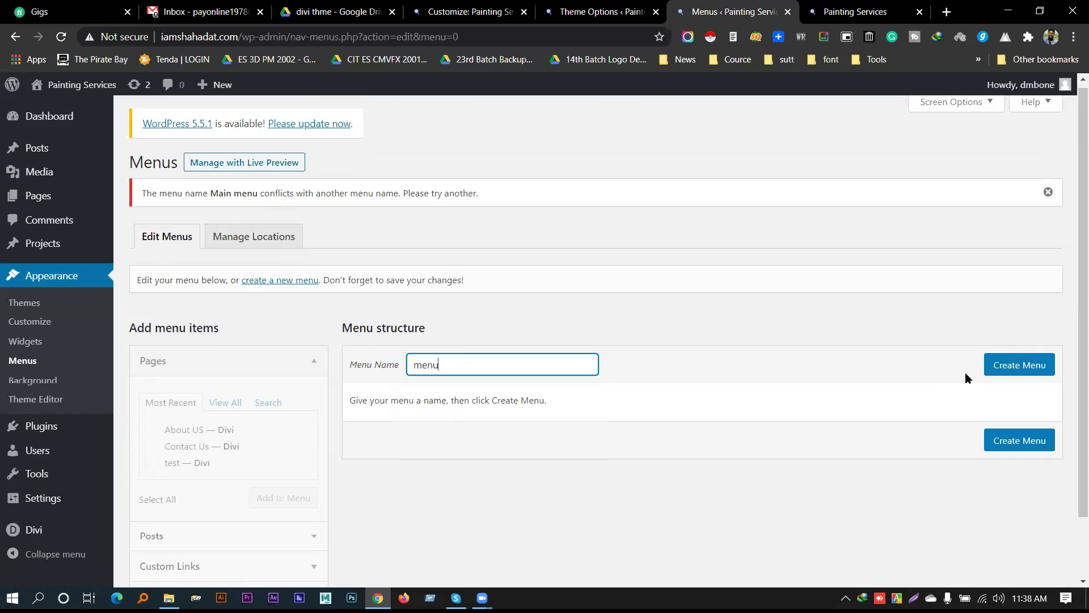
{"action": "left_click", "coordinate": [1023, 369]}
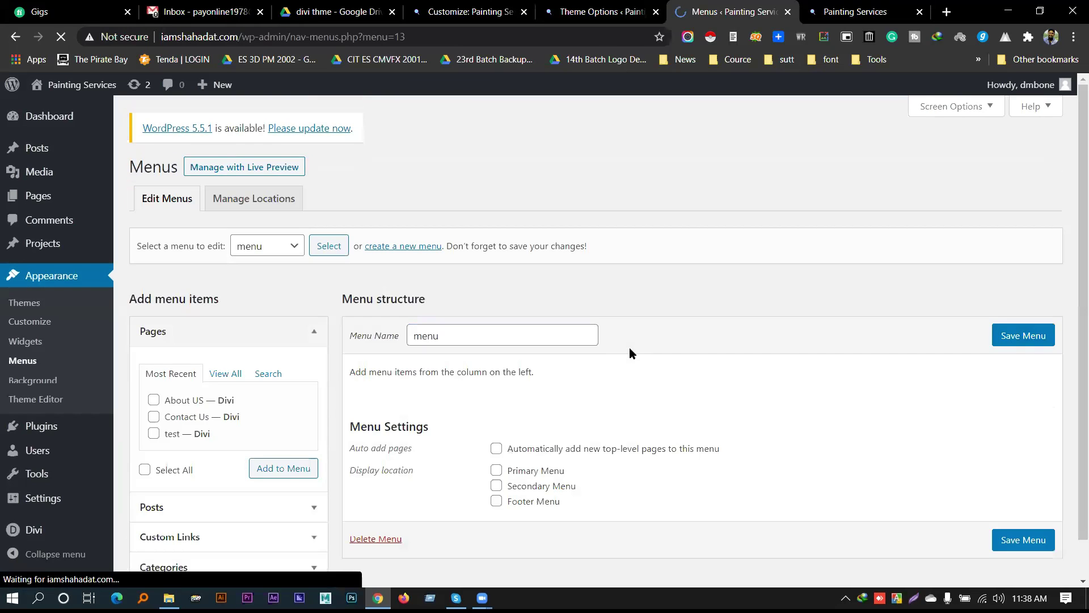
Add the About US, Contact Us and Home pages, moving Contact Us to the top
{"action": "scroll", "coordinate": [638, 477], "scroll_direction": "down", "scroll_amount": 1}
{"action": "left_click", "coordinate": [183, 361]}
{"action": "left_click", "coordinate": [182, 375]}
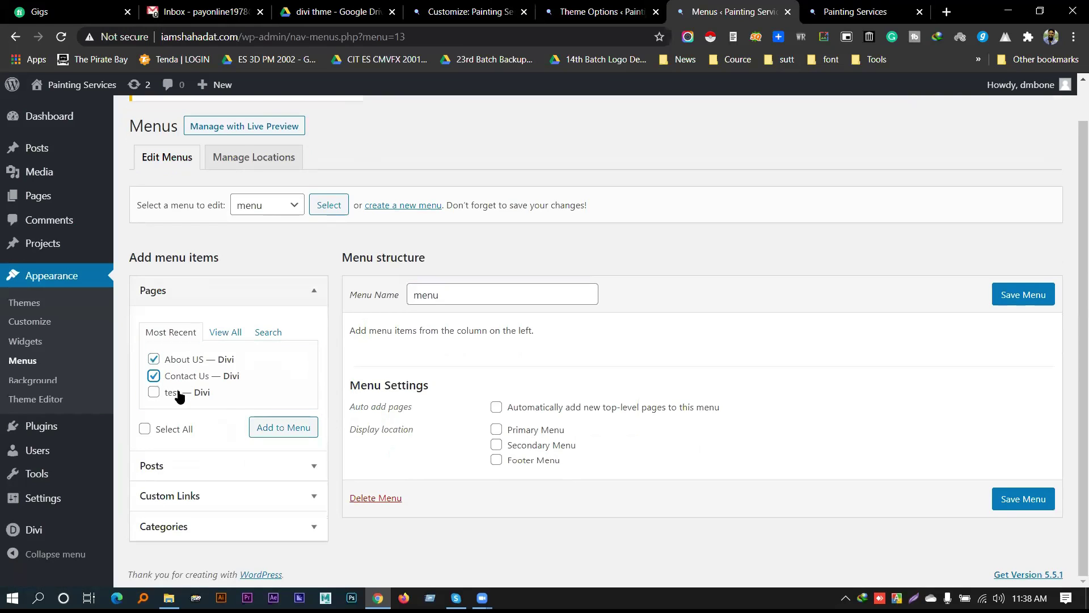
{"action": "left_click", "coordinate": [287, 433]}
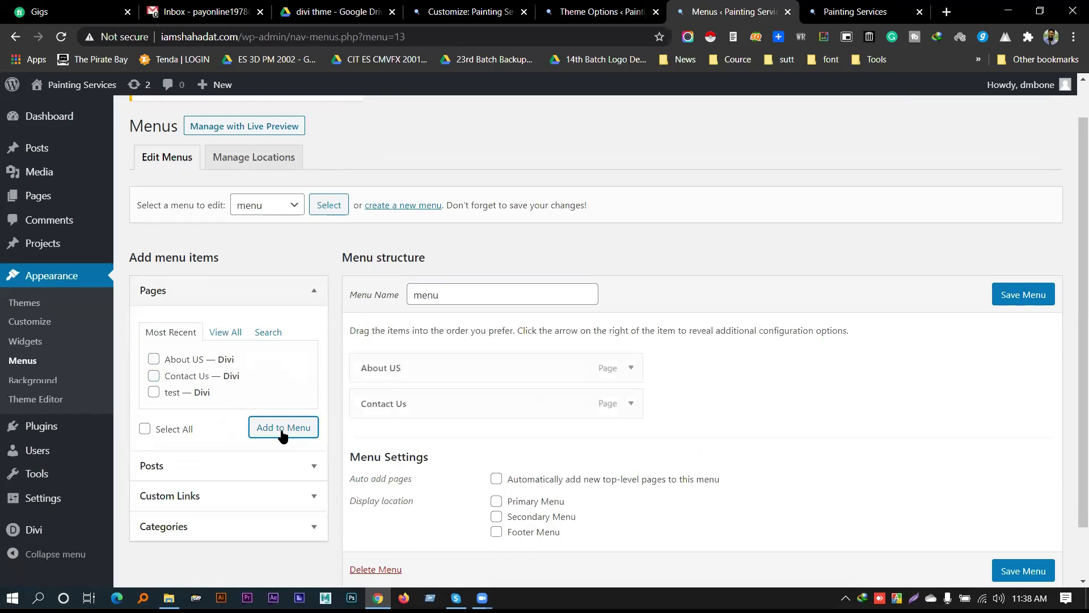
{"action": "left_click", "coordinate": [216, 334]}
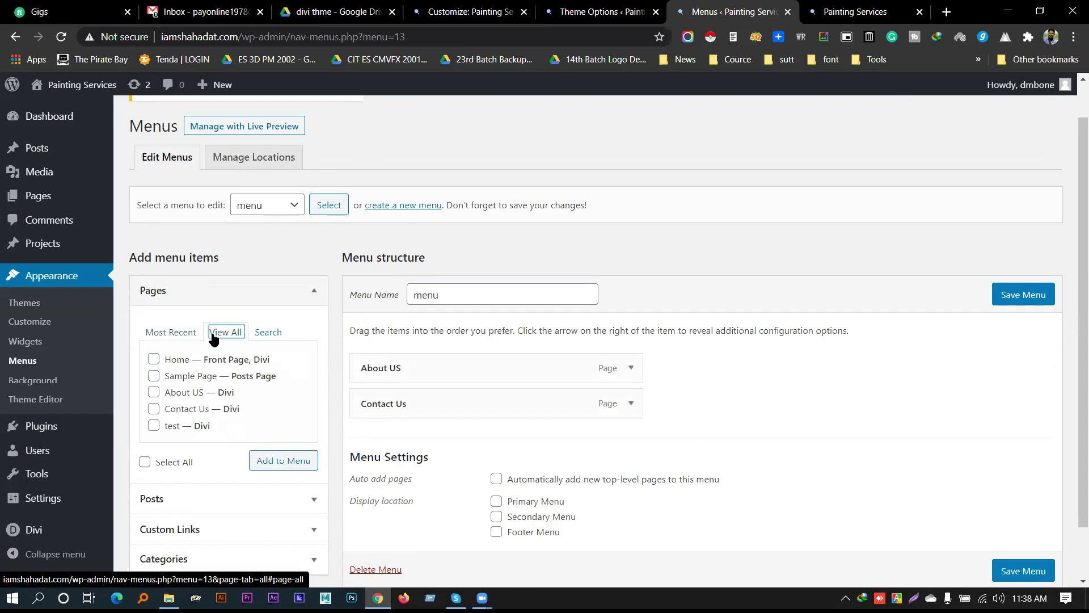
{"action": "left_click", "coordinate": [178, 362]}
{"action": "left_click", "coordinate": [280, 461]}
{"action": "left_click_drag", "start_coordinate": [425, 439], "coordinate": [420, 360]}
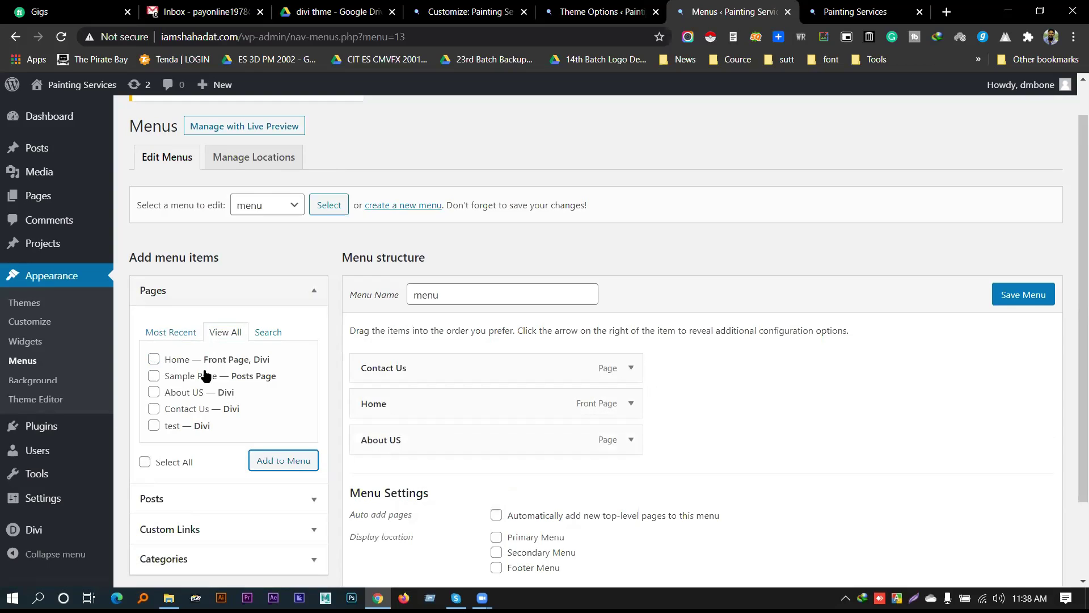
Add Sample Page and test, nest Sample Page under About US, and save the menu
{"action": "left_click", "coordinate": [194, 376]}
{"action": "left_click", "coordinate": [179, 428]}
{"action": "left_click", "coordinate": [272, 462]}
{"action": "left_click_drag", "start_coordinate": [408, 479], "coordinate": [433, 509]}
{"action": "left_click", "coordinate": [1007, 302]}
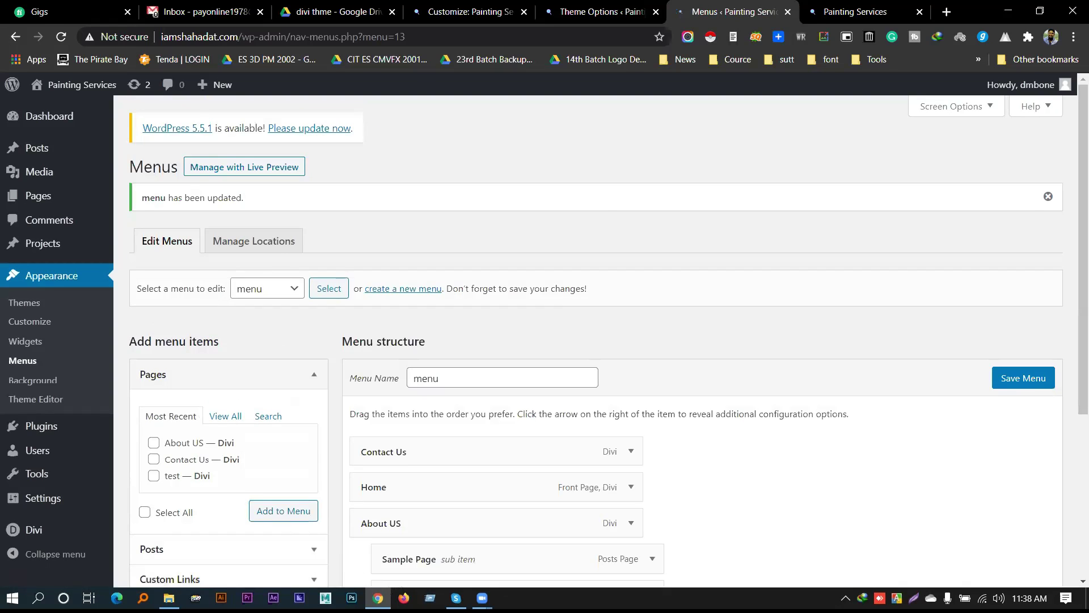
Reload the Customizer, confirming the reload
{"action": "left_click", "coordinate": [471, 11]}
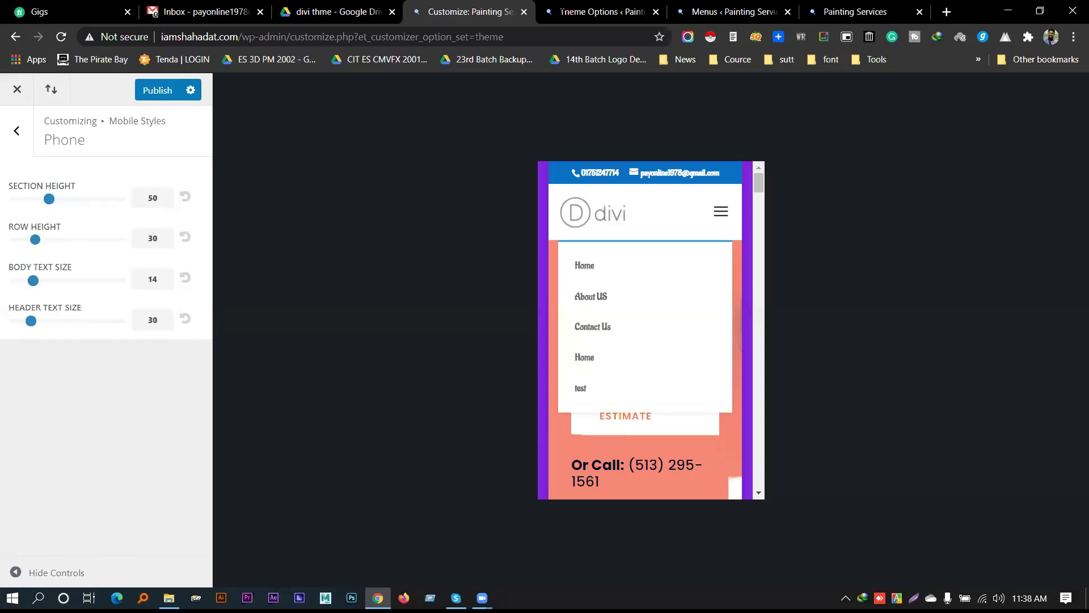
{"action": "left_click", "coordinate": [60, 37]}
{"action": "left_click", "coordinate": [610, 114]}
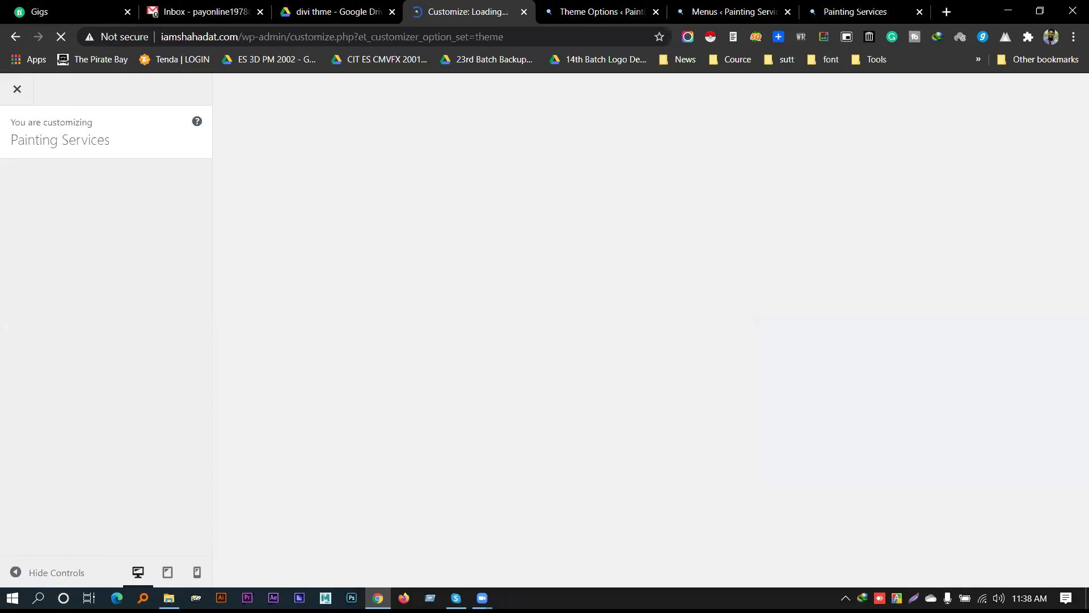
Reload the live Painting Services page, then return to the menu editing tab
{"action": "left_click", "coordinate": [859, 7]}
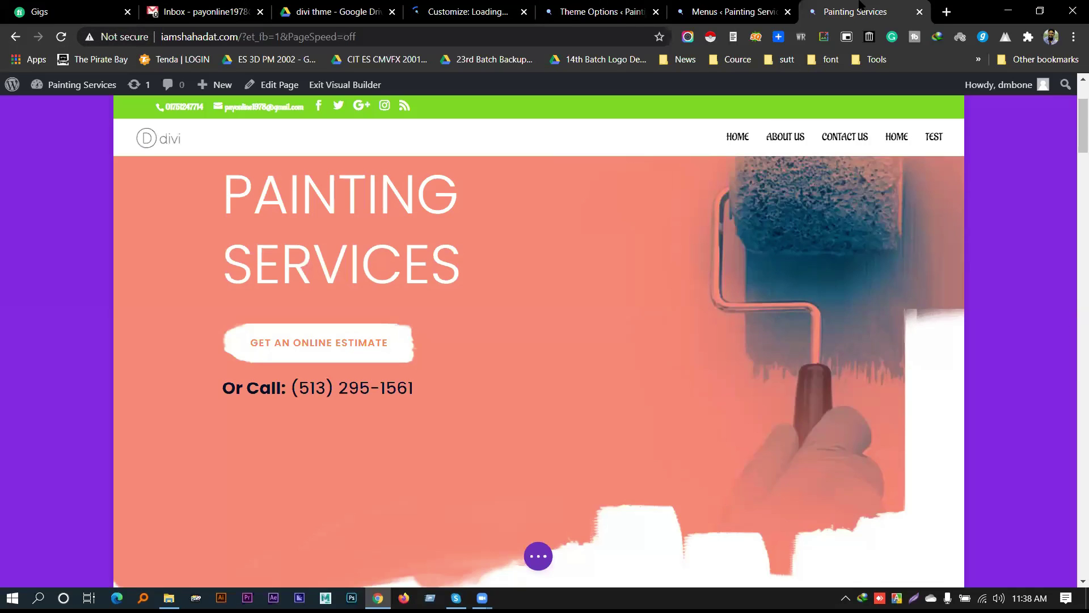
{"action": "left_click", "coordinate": [61, 36]}
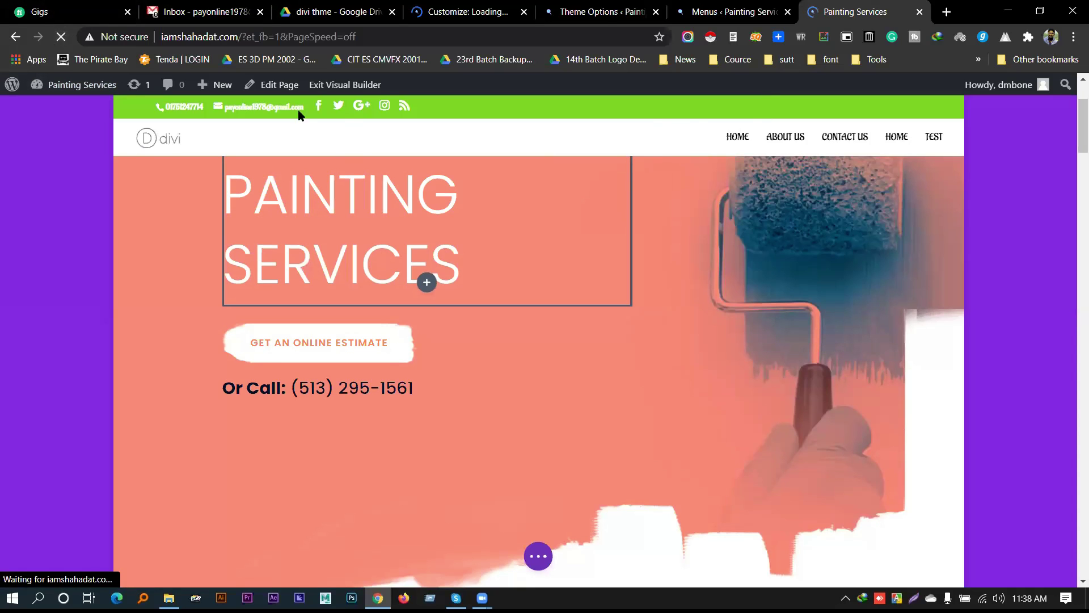
{"action": "left_click", "coordinate": [465, 12]}
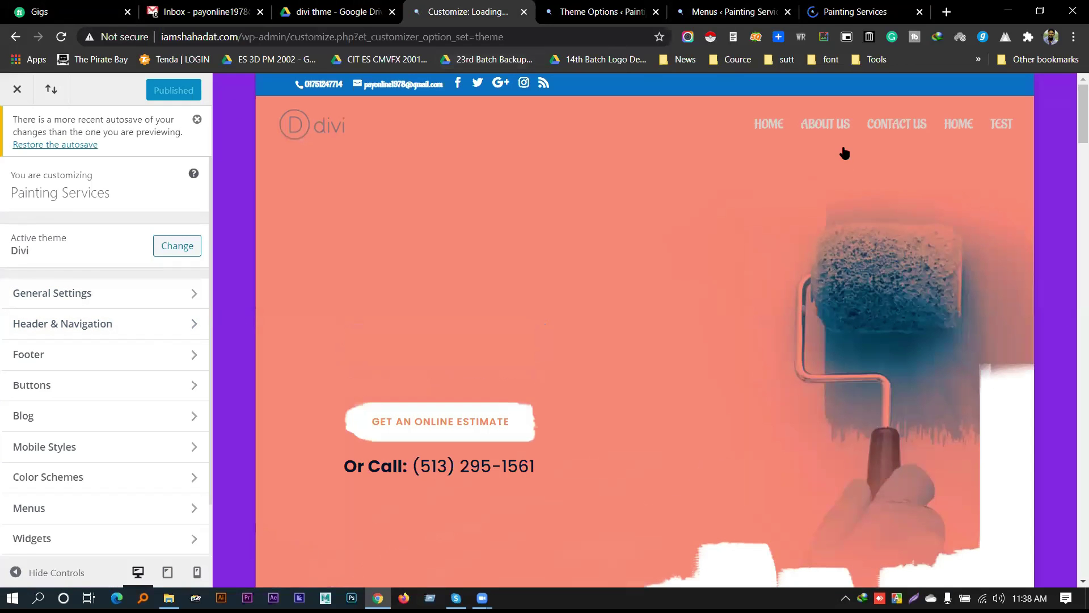
{"action": "left_click", "coordinate": [855, 12]}
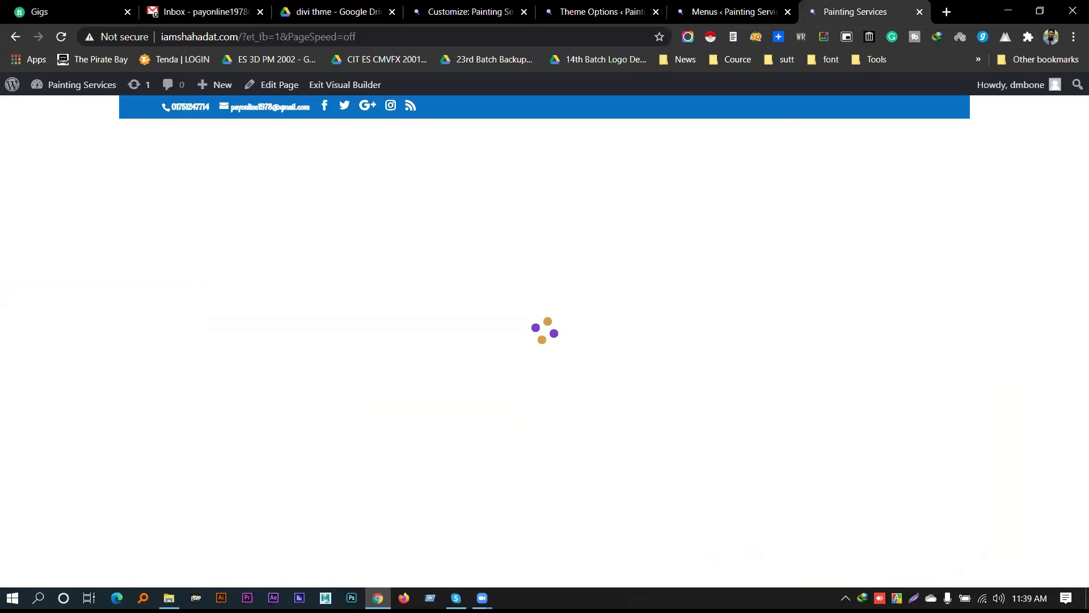
{"action": "left_click", "coordinate": [732, 12]}
{"action": "scroll", "coordinate": [601, 442], "scroll_direction": "down", "scroll_amount": 5}
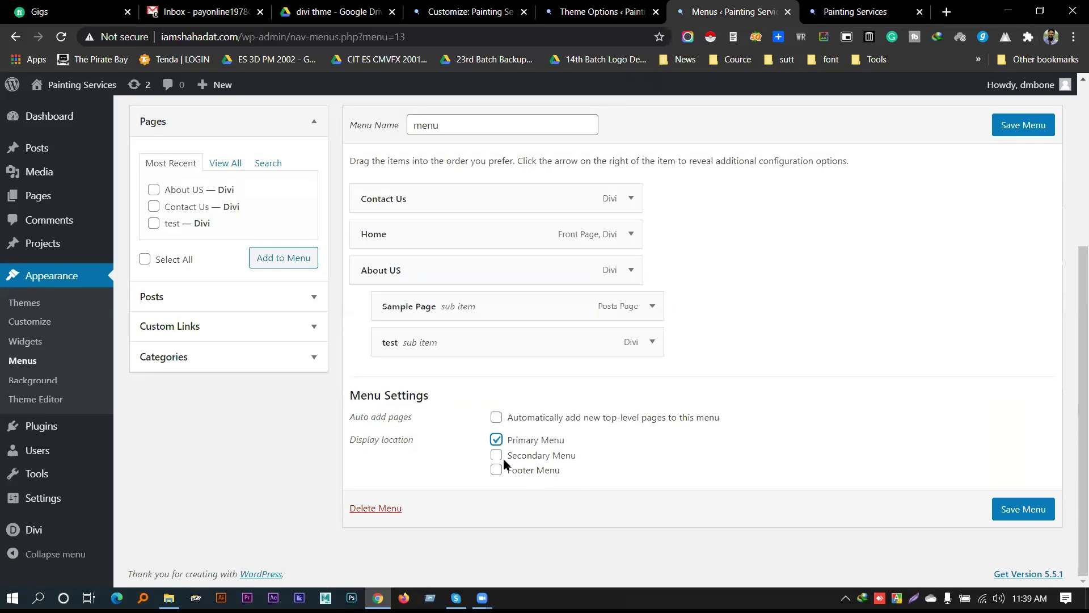
Save the menu as the Primary Menu and reload the live site page
{"action": "left_click", "coordinate": [1007, 513]}
{"action": "left_click", "coordinate": [840, 11]}
{"action": "right_click", "coordinate": [839, 8]}
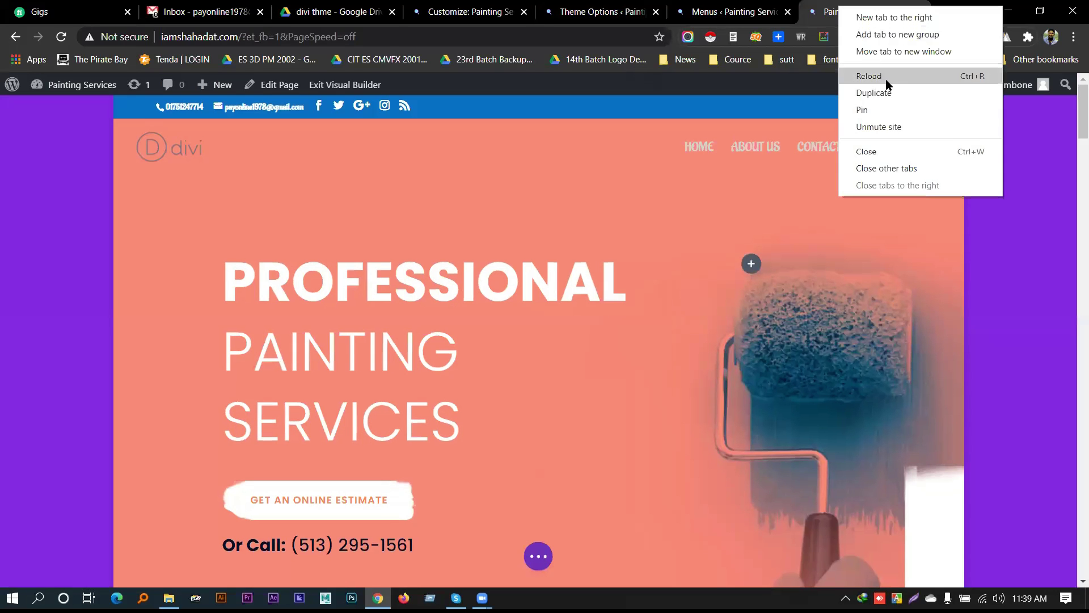
{"action": "left_click", "coordinate": [874, 77]}
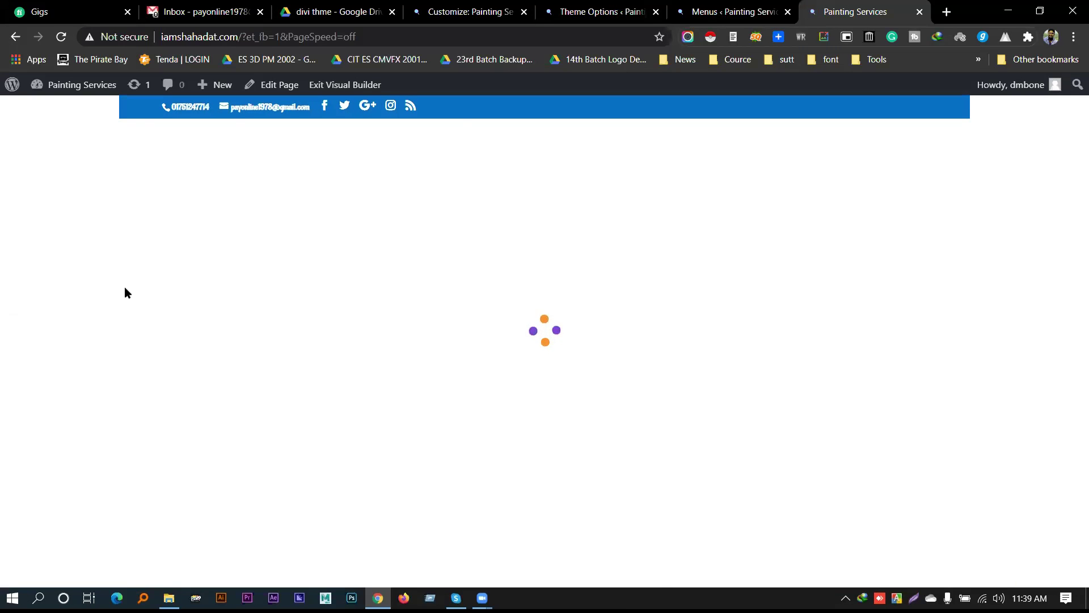
Reload the Customizer and check the new header menu across the open tabs
{"action": "left_click", "coordinate": [465, 11]}
{"action": "right_click", "coordinate": [477, 7]}
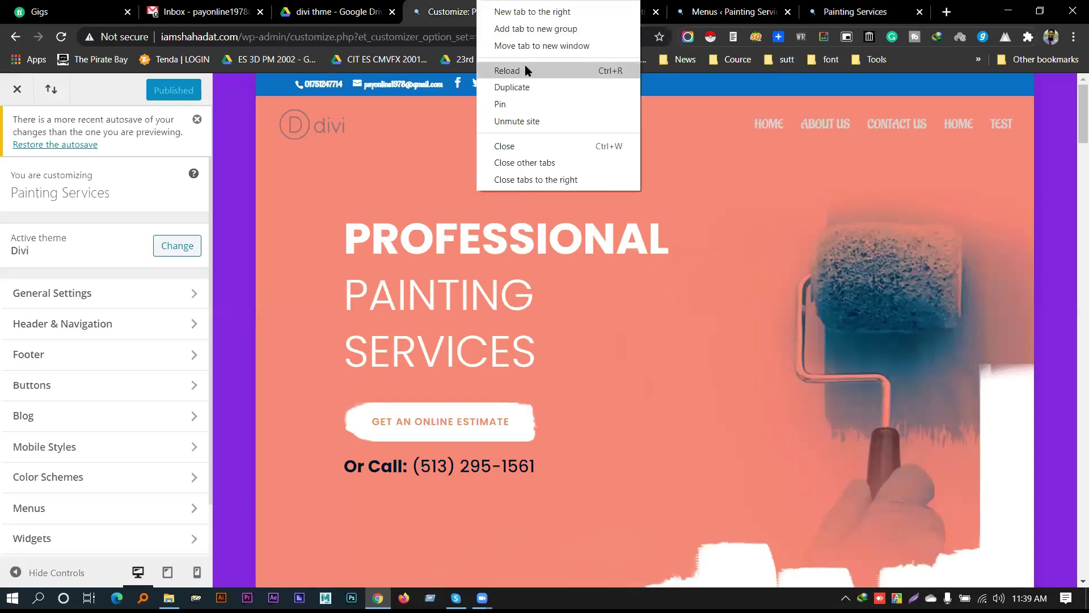
{"action": "left_click", "coordinate": [525, 67]}
{"action": "left_click", "coordinate": [826, 5]}
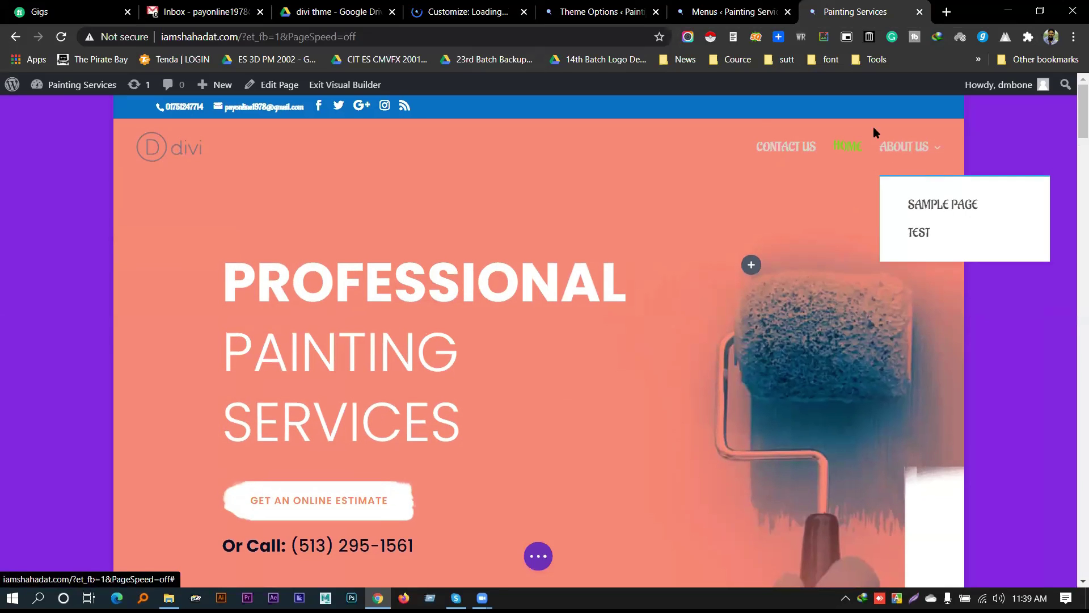
{"action": "left_click", "coordinate": [732, 12]}
{"action": "left_click", "coordinate": [471, 12]}
Drag Contact Us below the test sub-item so it comes last, and save the menu
{"action": "left_click", "coordinate": [601, 12]}
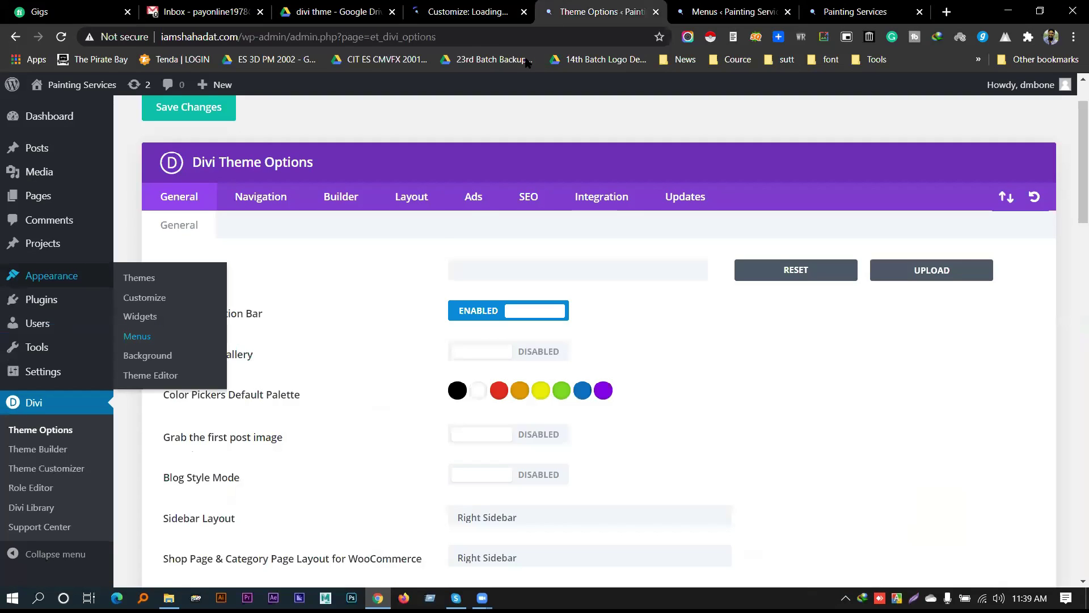
{"action": "key", "text": "ctrl+shift+Tab"}
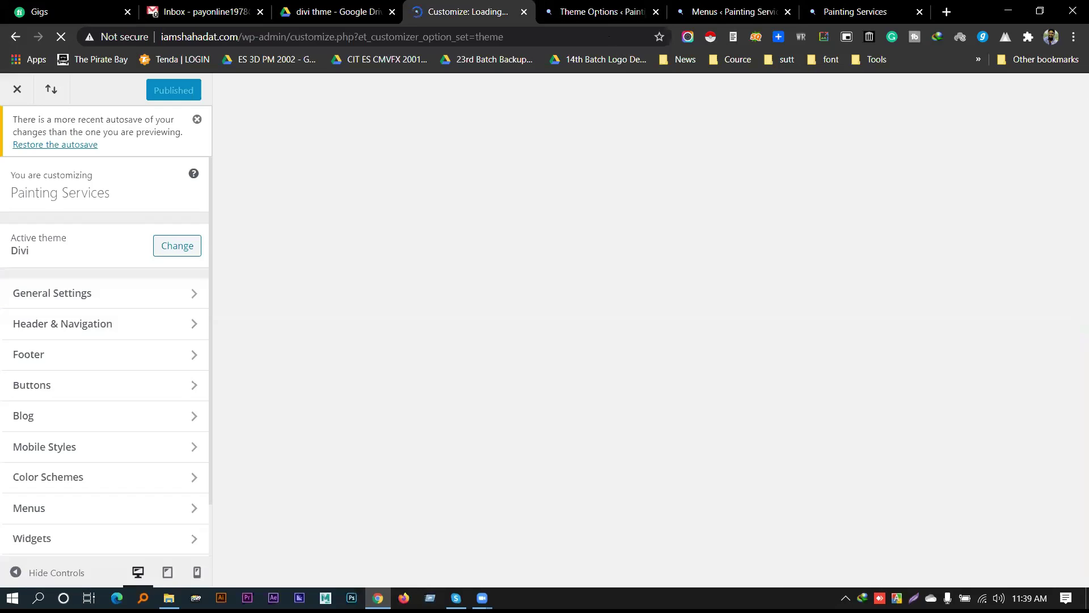
{"action": "left_click", "coordinate": [715, 10]}
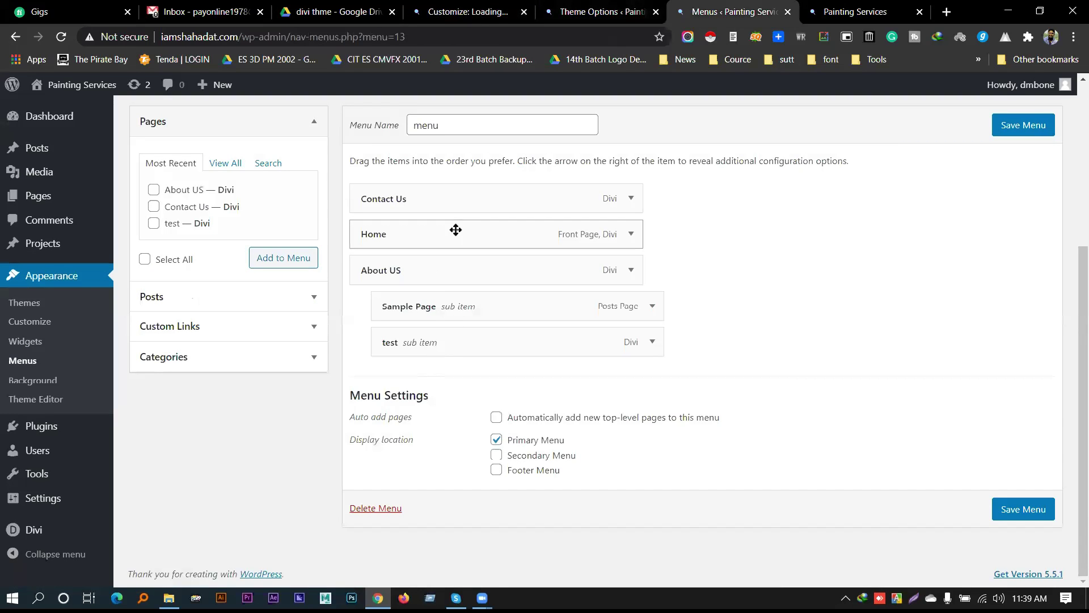
{"action": "left_click_drag", "start_coordinate": [456, 200], "coordinate": [449, 374]}
{"action": "left_click", "coordinate": [1008, 163]}
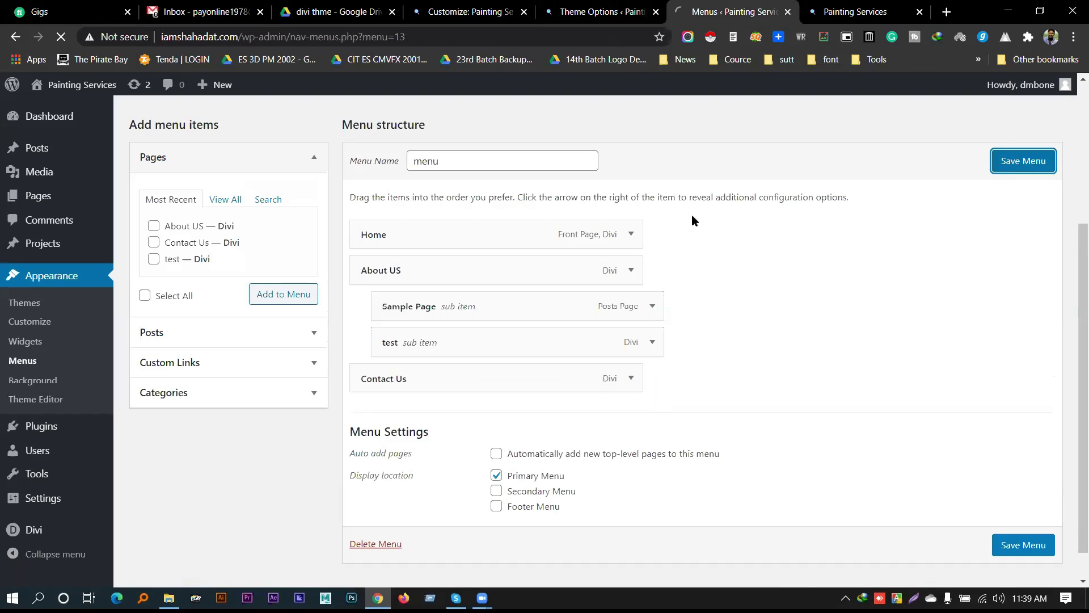
{"action": "key", "text": "ctrl+shift+Tab"}
{"action": "key", "text": "ctrl+shift+Tab"}
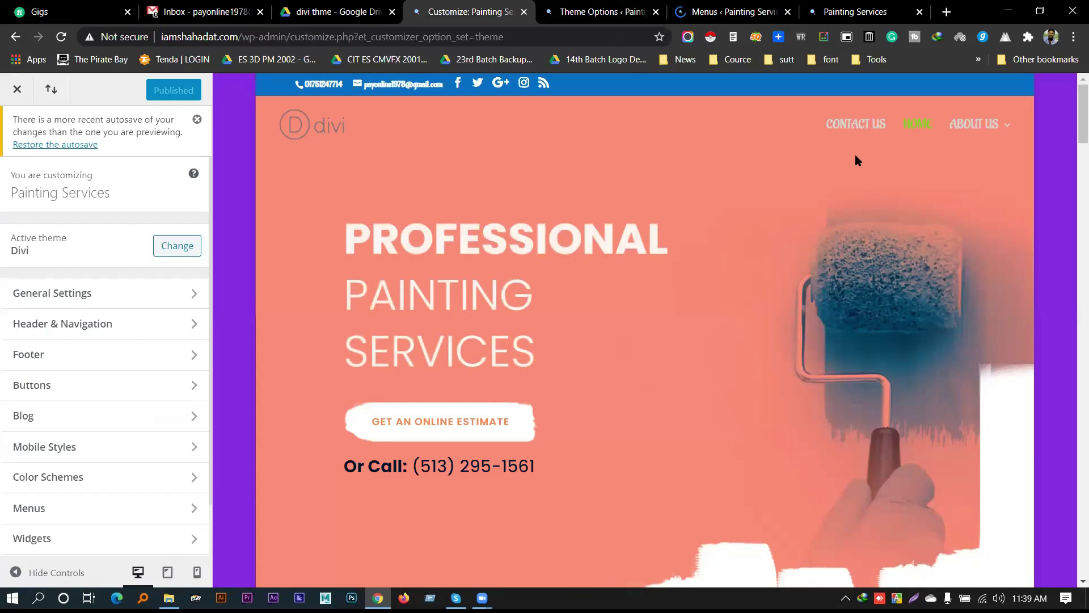
{"action": "mouse_move", "coordinate": [1007, 127]}
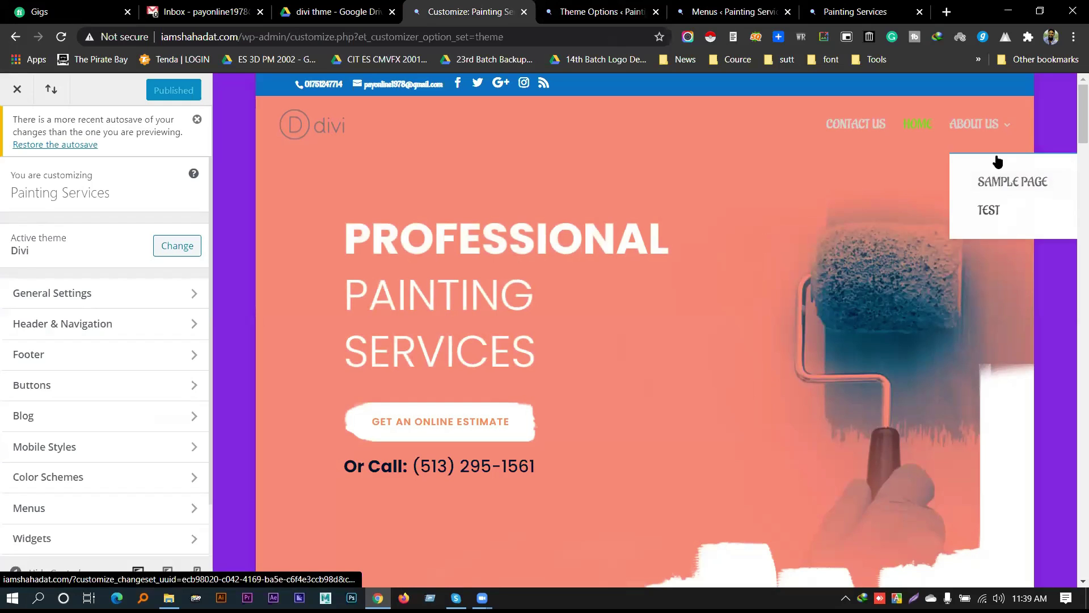
{"action": "left_click", "coordinate": [64, 361]}
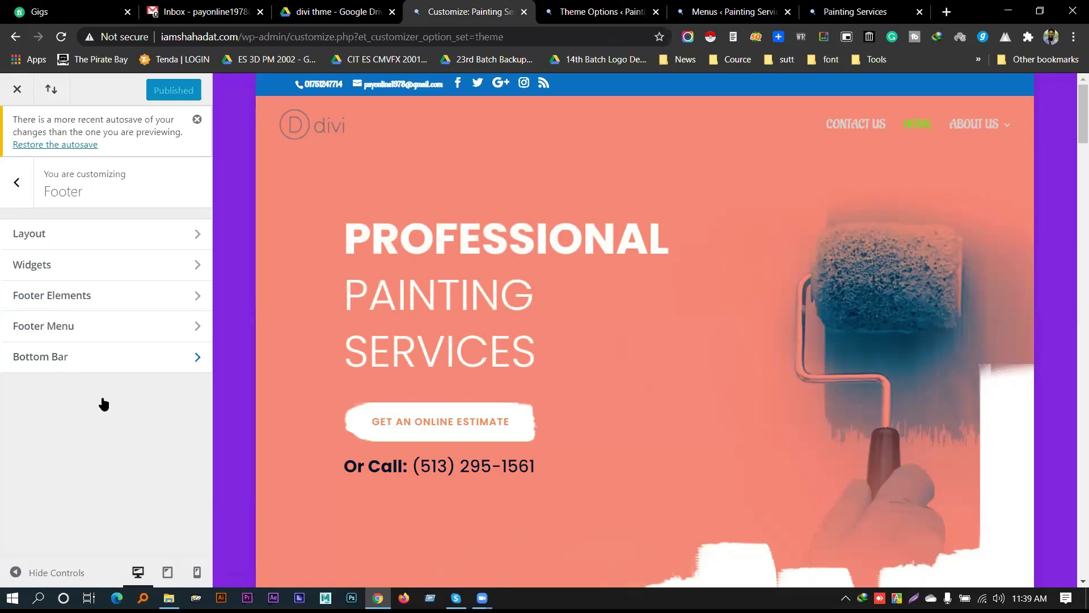
{"action": "key", "text": "Escape"}
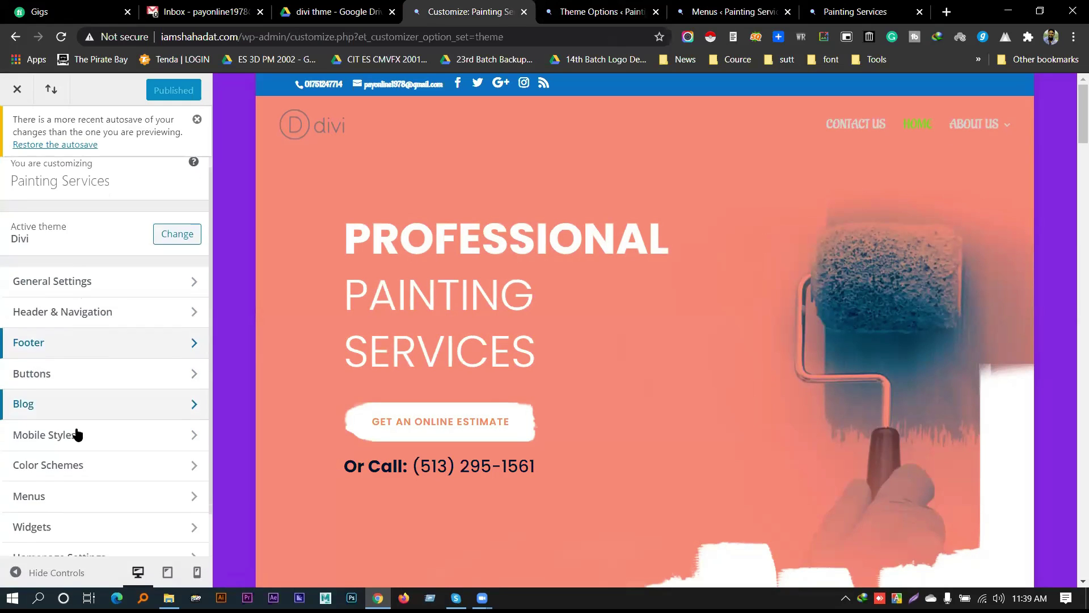
{"action": "left_click", "coordinate": [74, 454]}
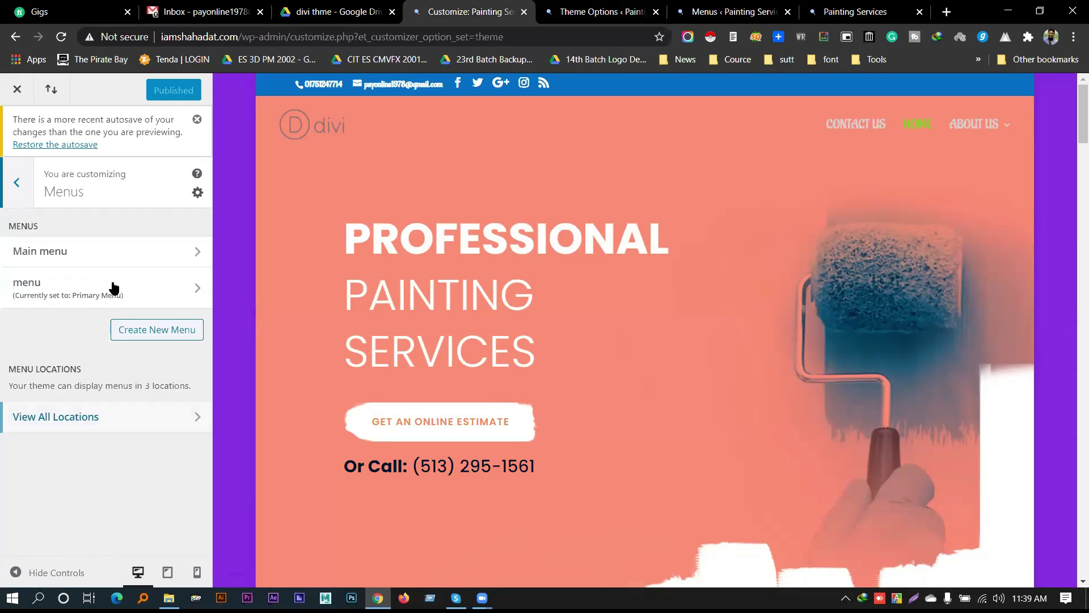
{"action": "left_click", "coordinate": [22, 205]}
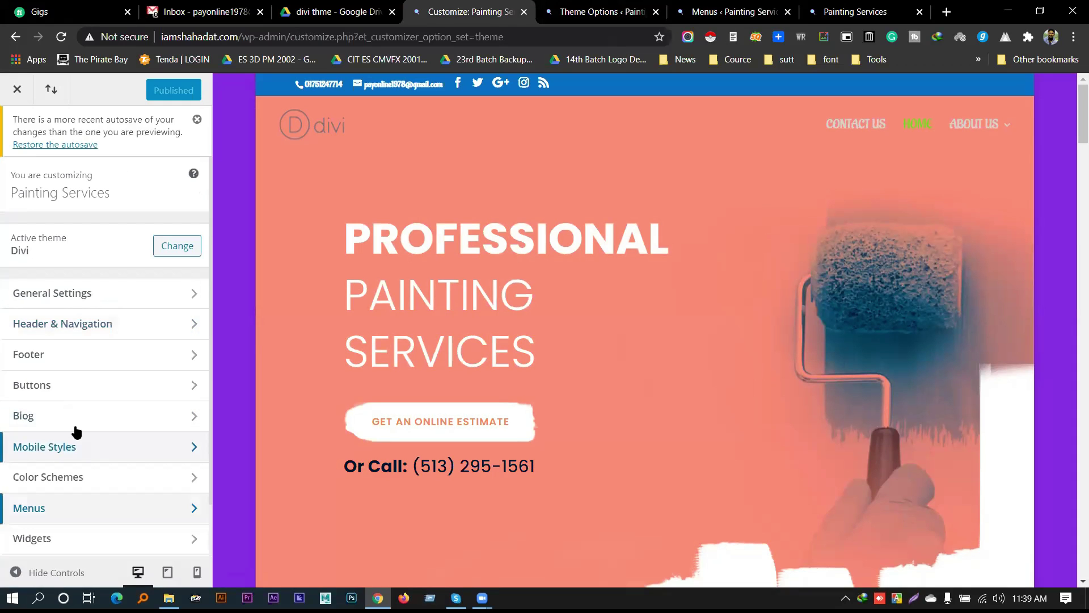
{"action": "scroll", "coordinate": [91, 392], "scroll_direction": "down", "scroll_amount": 1}
{"action": "left_click", "coordinate": [91, 392]}
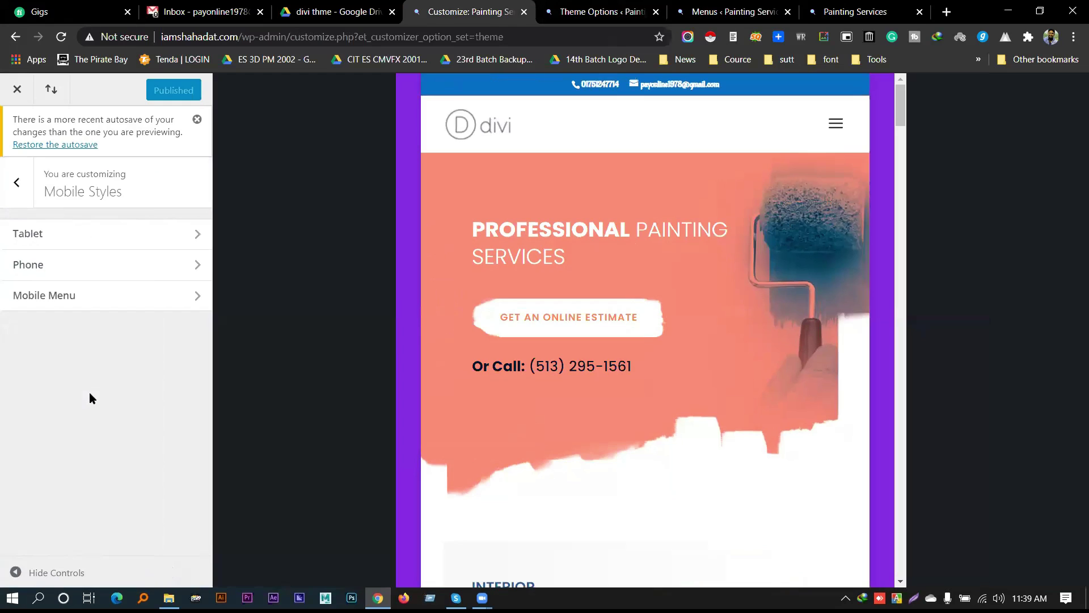
Toggle the hamburger dropdown in the Mobile Menu preview, then return to the main theme sections
{"action": "left_click", "coordinate": [82, 296]}
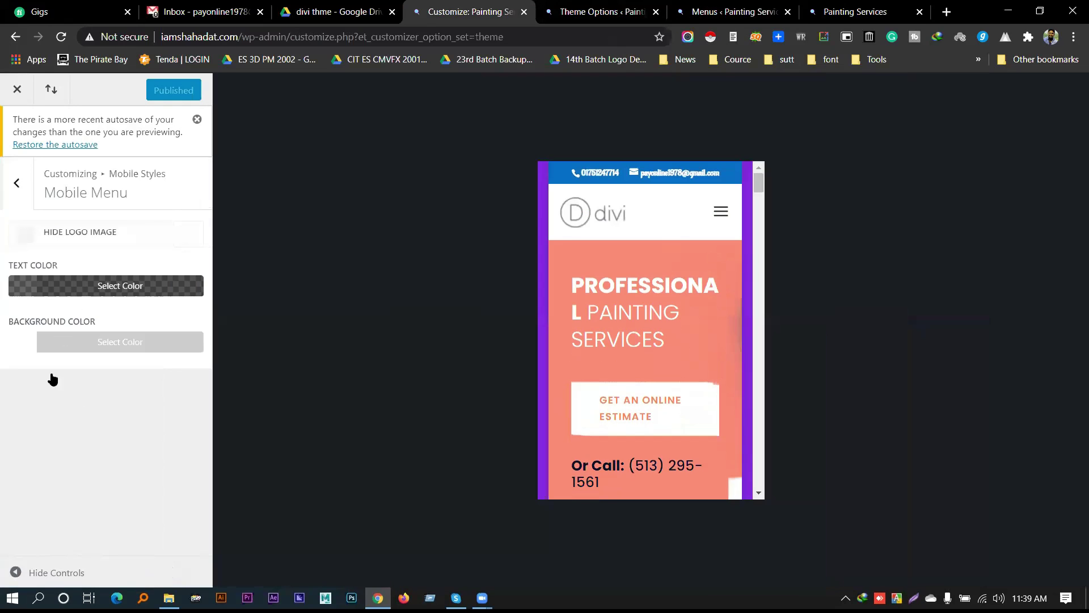
{"action": "left_click", "coordinate": [718, 212]}
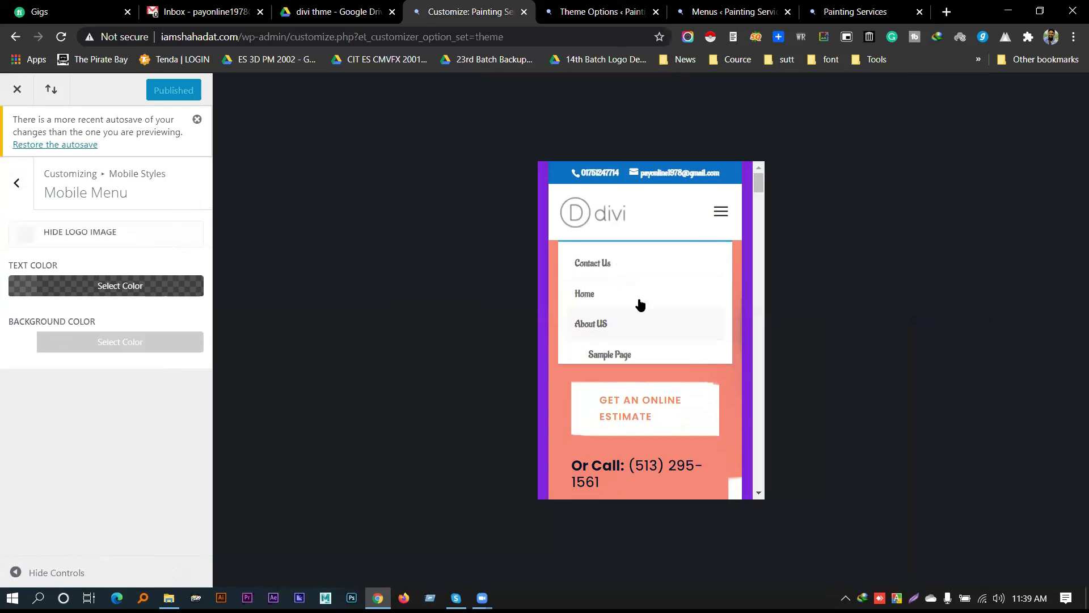
{"action": "scroll", "coordinate": [643, 317], "scroll_direction": "down", "scroll_amount": 2}
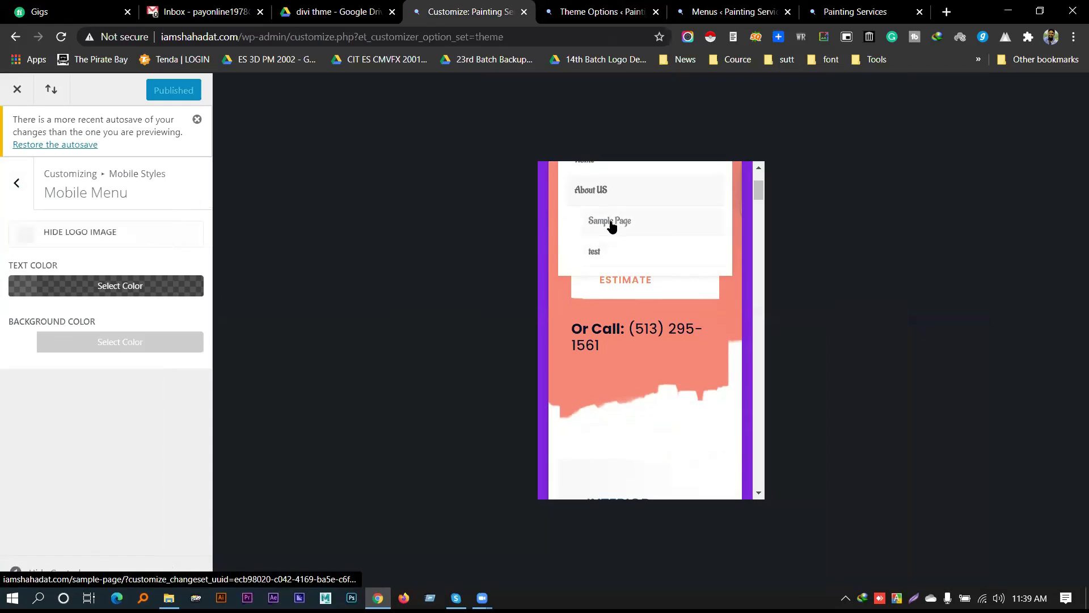
{"action": "scroll", "coordinate": [610, 227], "scroll_direction": "up", "scroll_amount": 1}
{"action": "scroll", "coordinate": [693, 214], "scroll_direction": "up", "scroll_amount": 2}
{"action": "left_click", "coordinate": [718, 213]}
{"action": "left_click", "coordinate": [719, 215]}
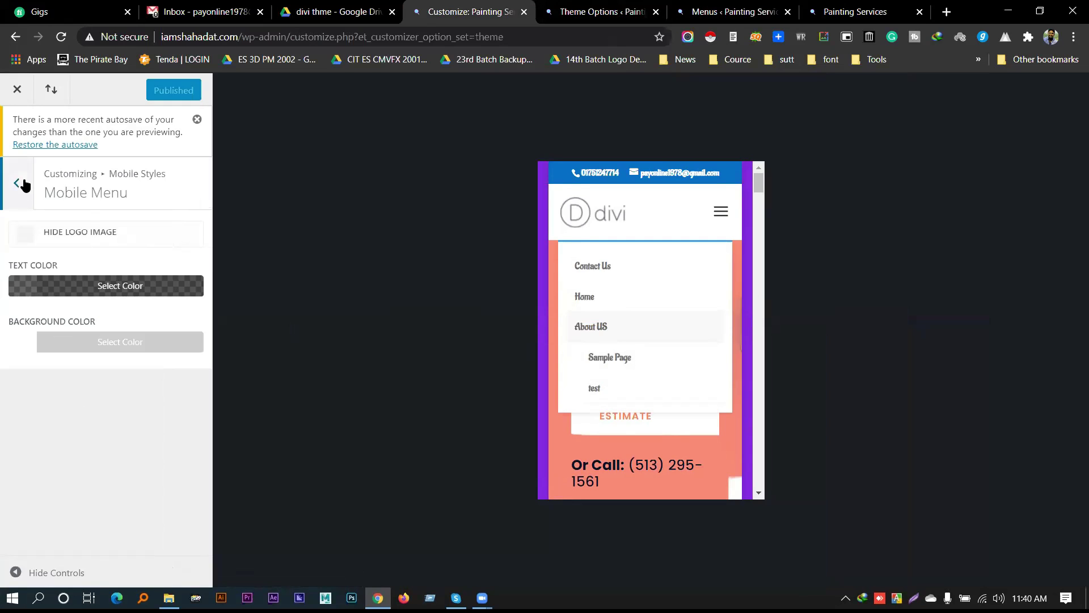
{"action": "left_click", "coordinate": [19, 192]}
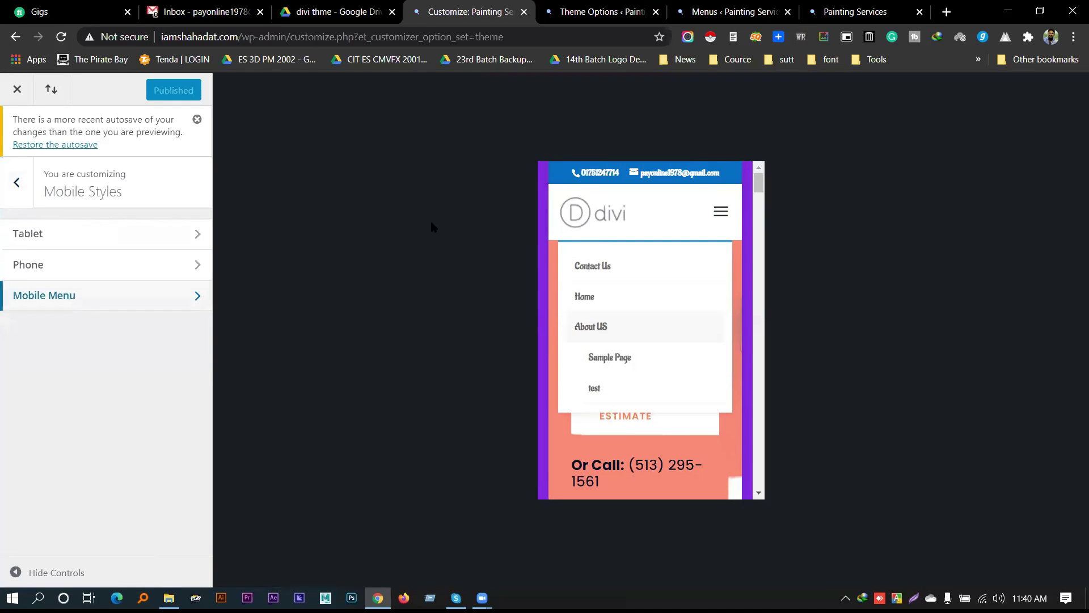
{"action": "left_click", "coordinate": [8, 191]}
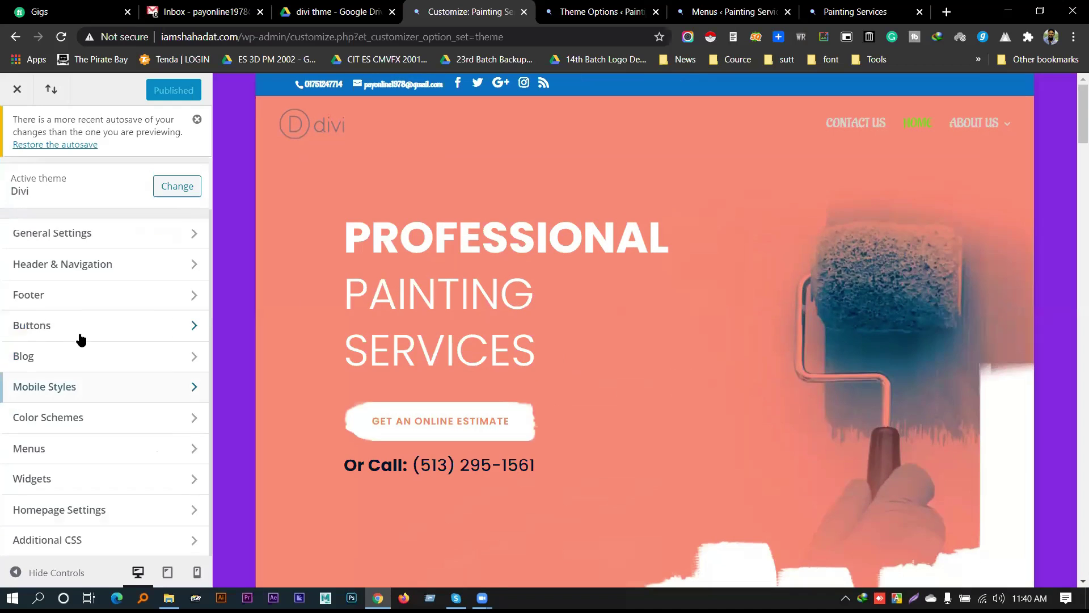
{"action": "left_click", "coordinate": [89, 451]}
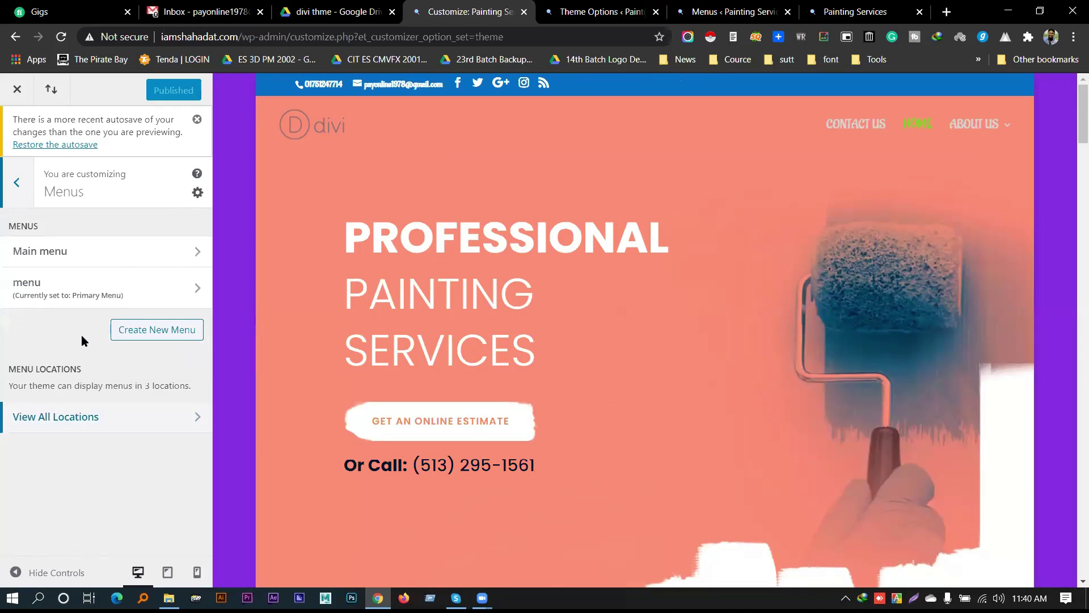
{"action": "left_click", "coordinate": [105, 260]}
{"action": "scroll", "coordinate": [85, 341], "scroll_direction": "down", "scroll_amount": 2}
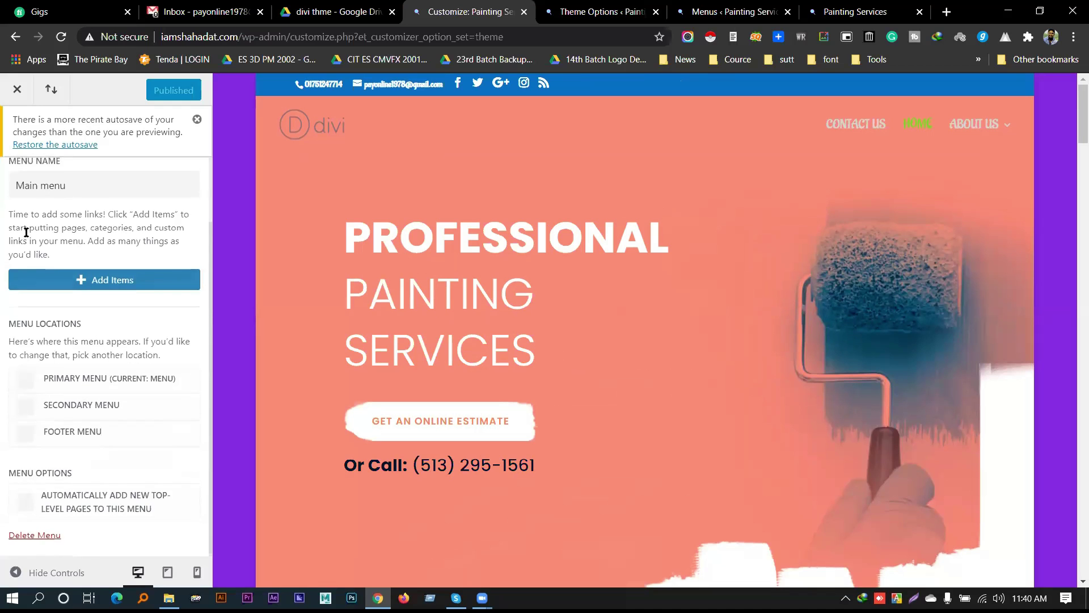
{"action": "scroll", "coordinate": [21, 230], "scroll_direction": "up", "scroll_amount": 2}
{"action": "left_click", "coordinate": [19, 193]}
{"action": "left_click", "coordinate": [81, 294]}
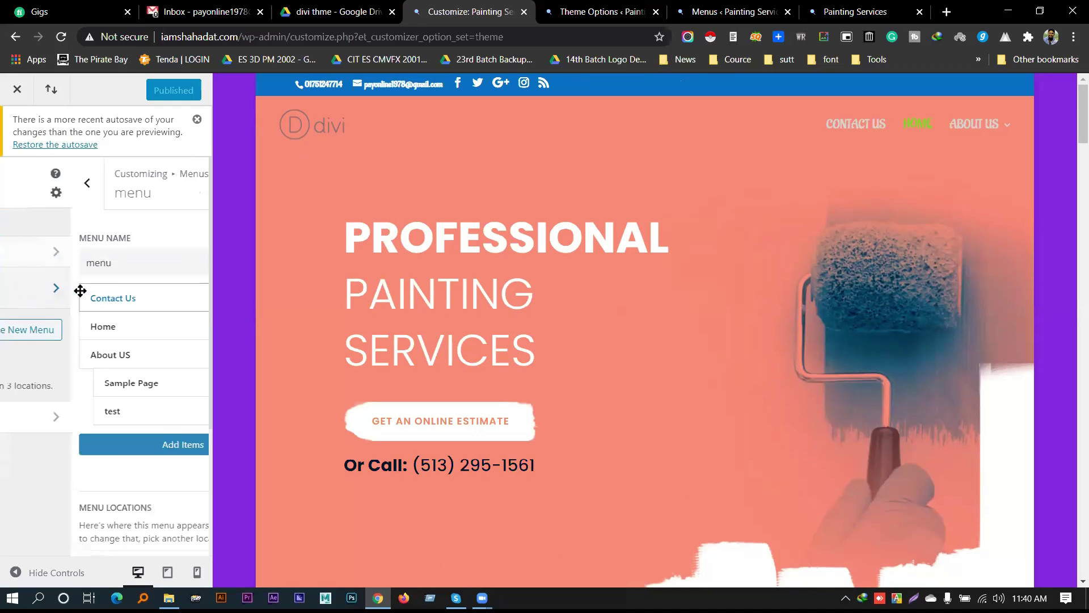
{"action": "scroll", "coordinate": [29, 212], "scroll_direction": "down", "scroll_amount": 3}
{"action": "scroll", "coordinate": [29, 195], "scroll_direction": "up", "scroll_amount": 3}
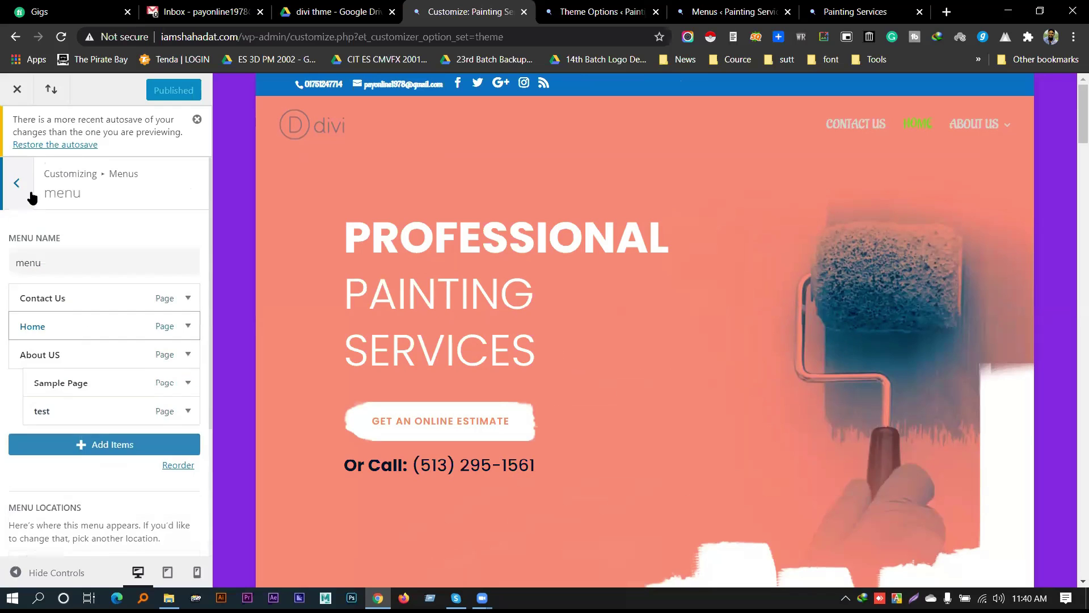
{"action": "left_click", "coordinate": [29, 195]}
{"action": "left_click", "coordinate": [100, 425]}
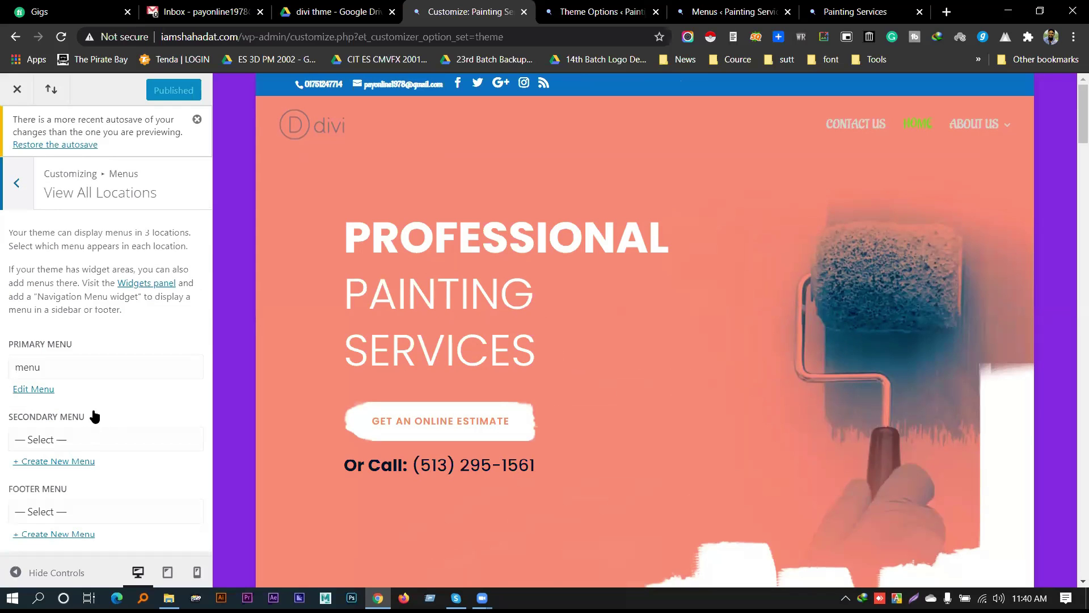
{"action": "left_click", "coordinate": [21, 182]}
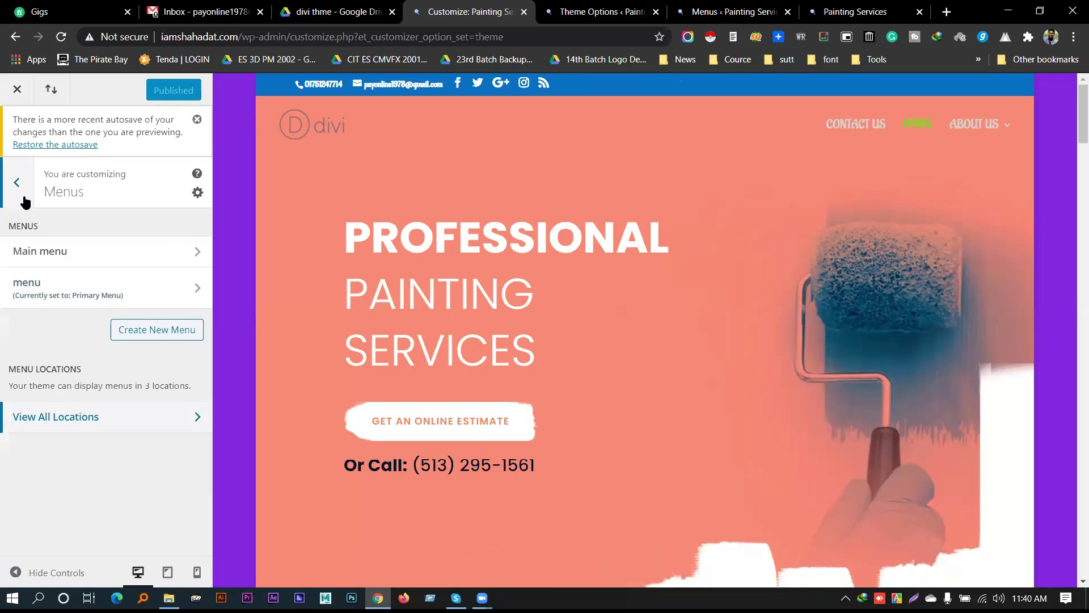
{"action": "left_click", "coordinate": [22, 190]}
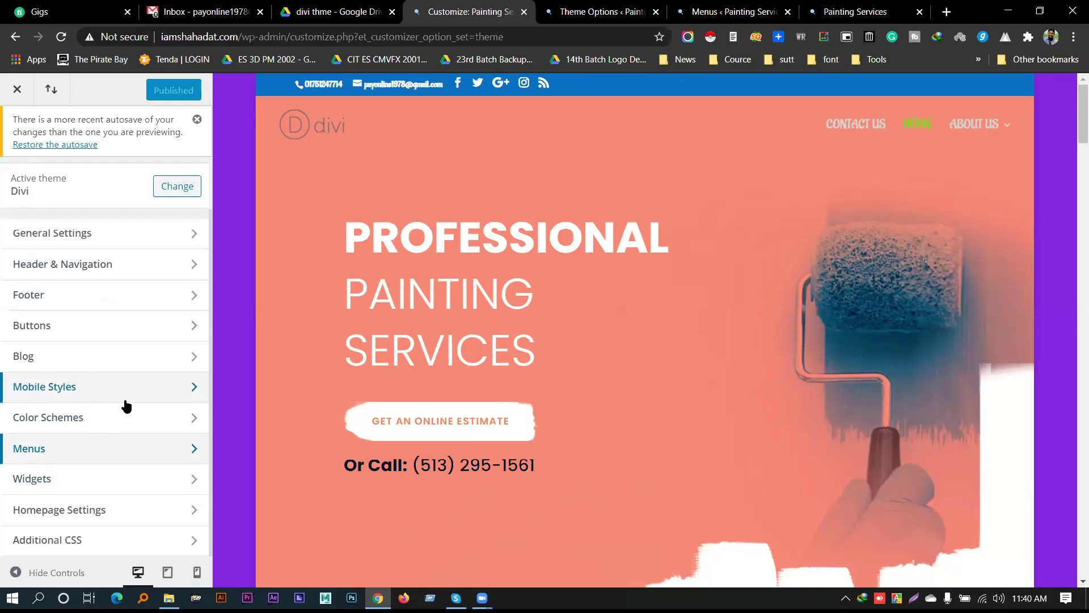
{"action": "left_click", "coordinate": [104, 420]}
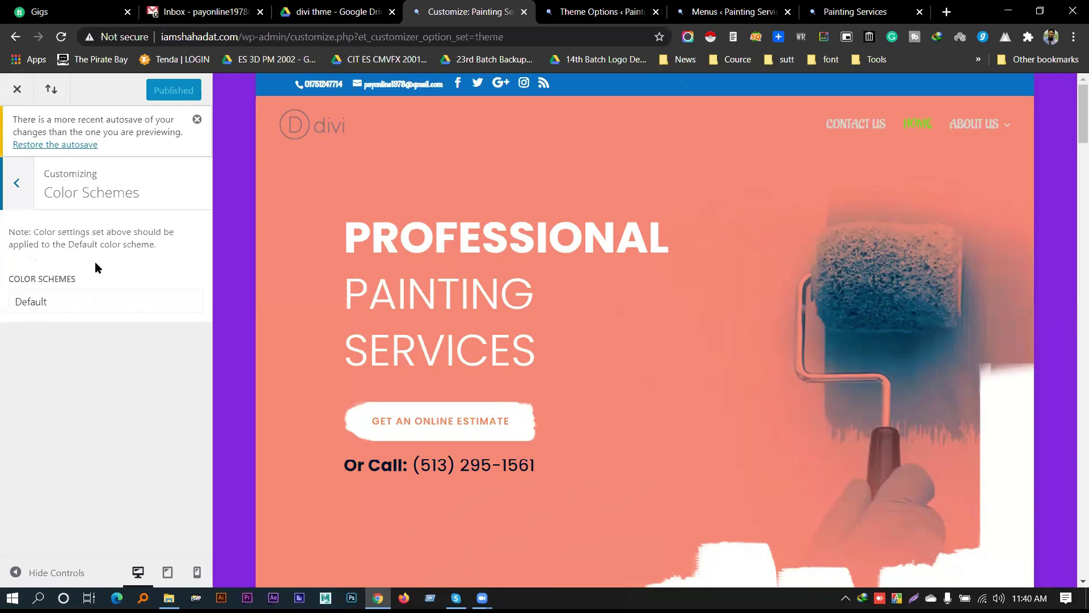
{"action": "left_click", "coordinate": [20, 195]}
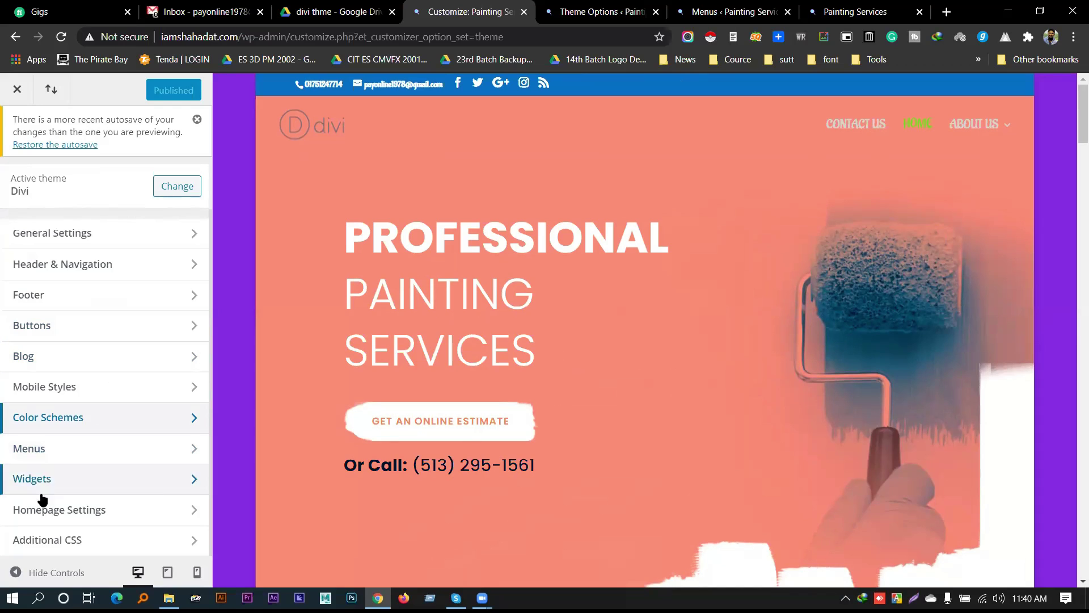
{"action": "left_click", "coordinate": [89, 510]}
{"action": "left_click", "coordinate": [17, 183]}
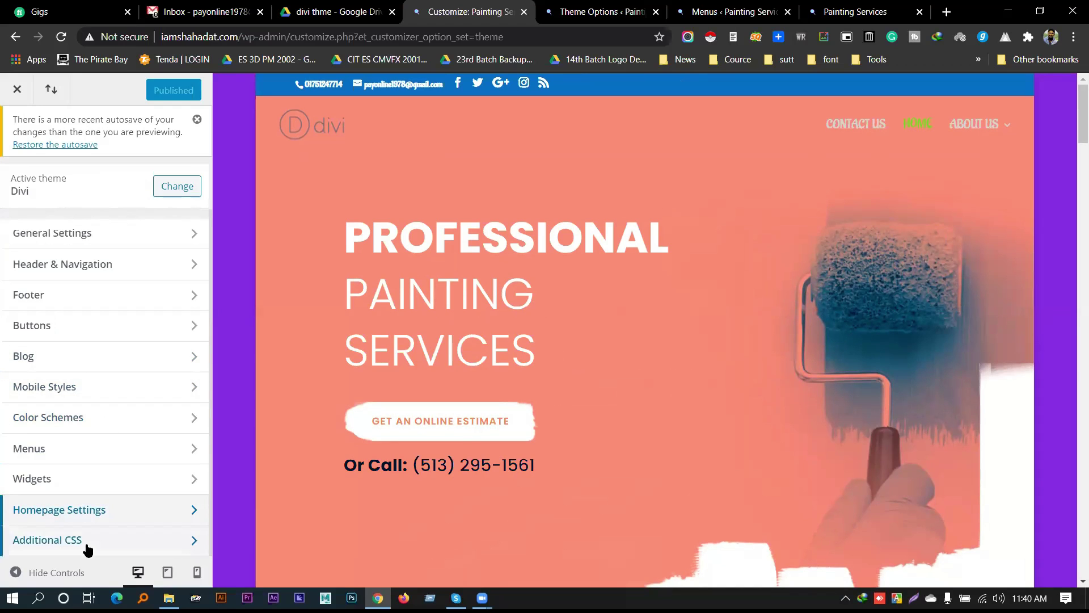
{"action": "left_click", "coordinate": [86, 541]}
{"action": "left_click", "coordinate": [19, 185]}
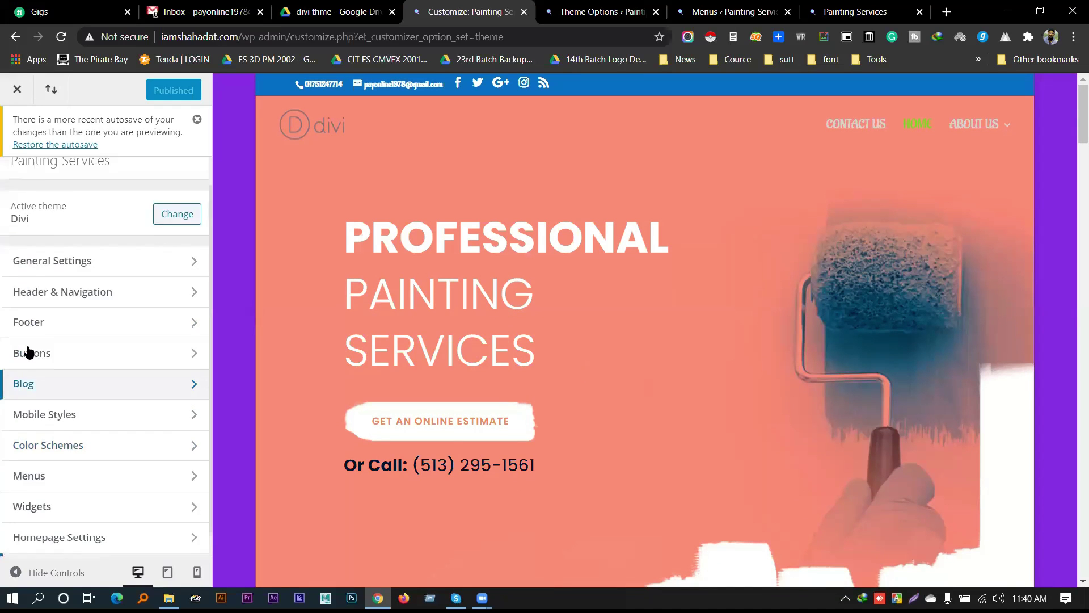
{"action": "scroll", "coordinate": [540, 313], "scroll_direction": "down", "scroll_amount": 15}
{"action": "scroll", "coordinate": [553, 360], "scroll_direction": "up", "scroll_amount": 15}
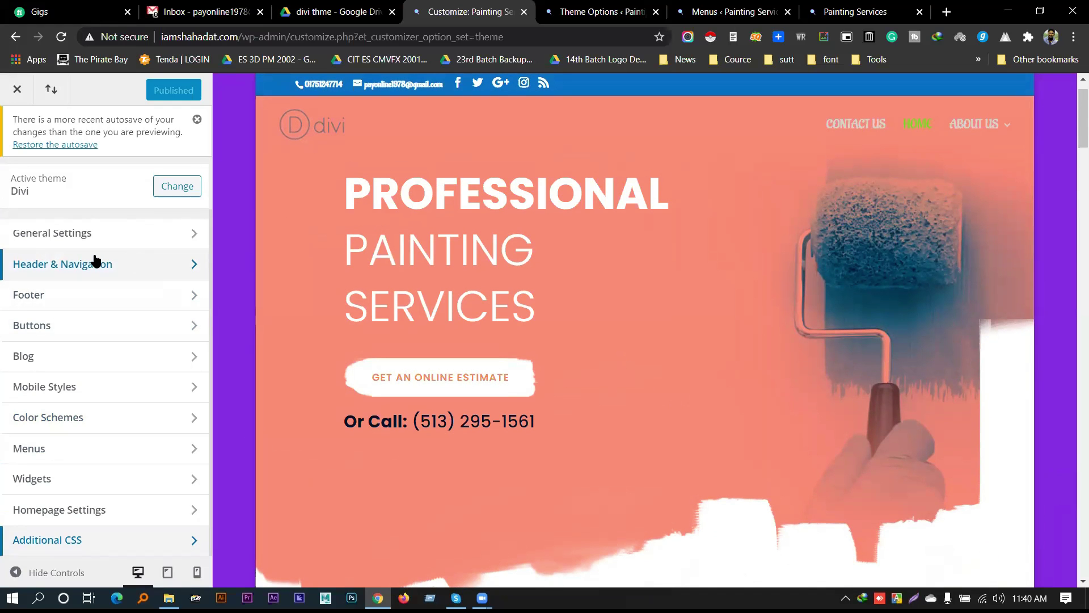
{"action": "scroll", "coordinate": [394, 292], "scroll_direction": "down", "scroll_amount": 10}
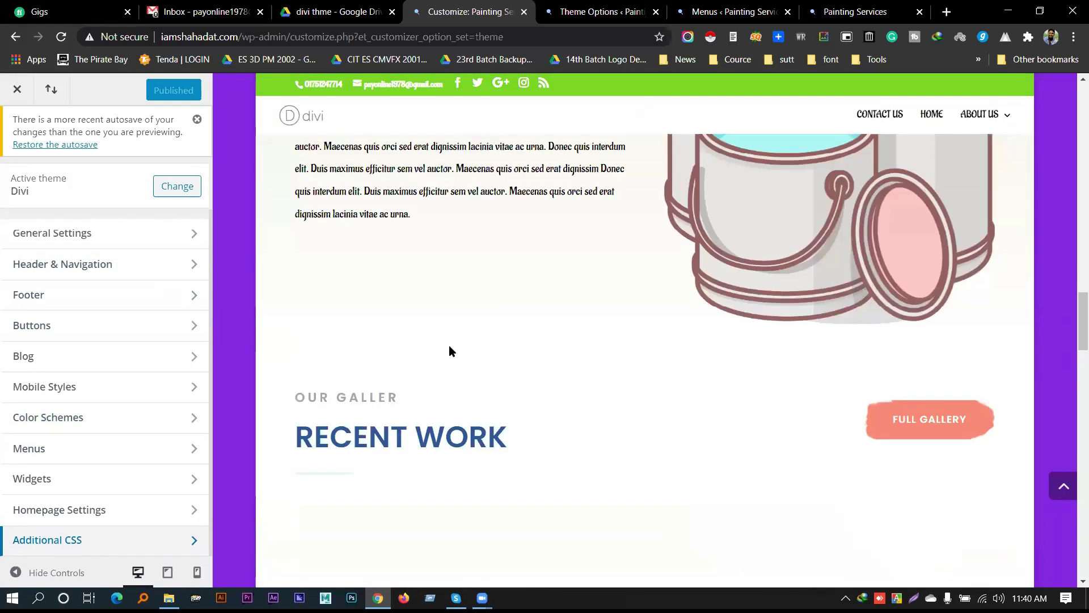
{"action": "scroll", "coordinate": [450, 350], "scroll_direction": "down", "scroll_amount": 5}
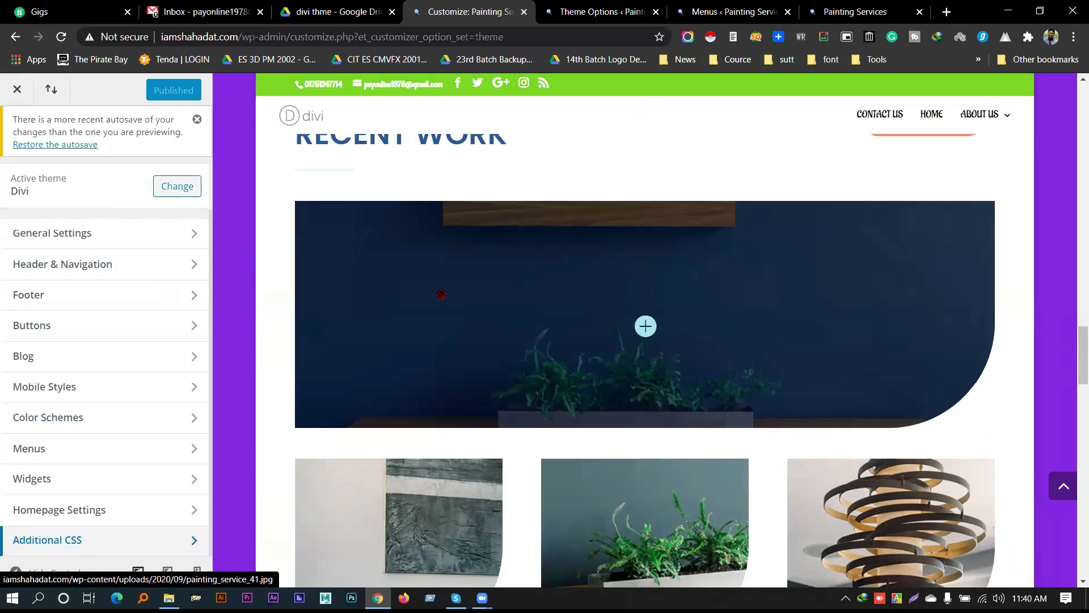
{"action": "scroll", "coordinate": [488, 329], "scroll_direction": "down", "scroll_amount": 20}
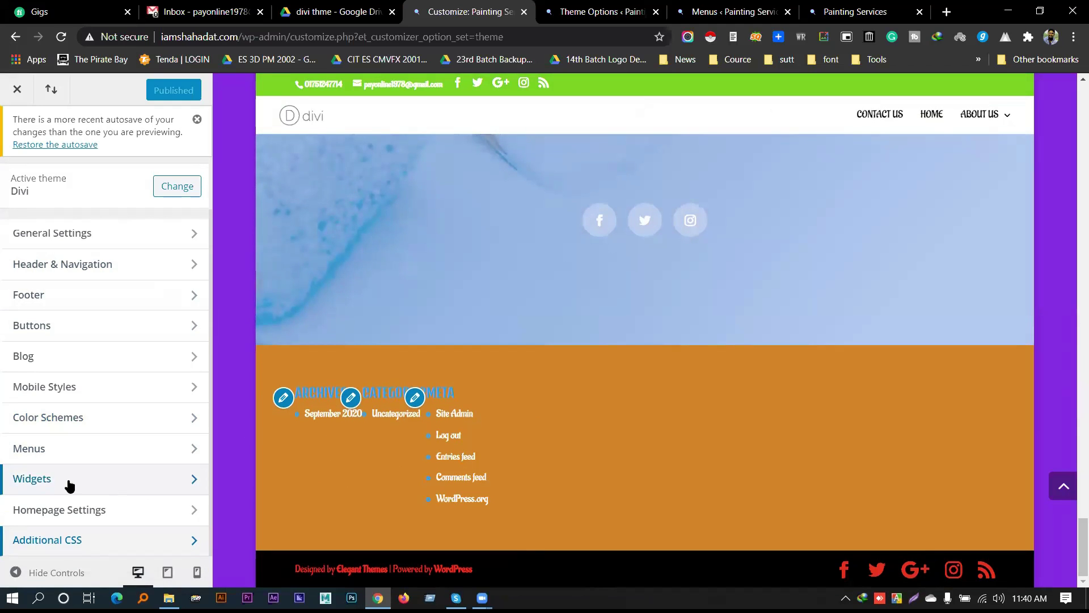
Remove the Archives, Categories and Meta widgets from Footer Area #1
{"action": "left_click", "coordinate": [121, 482]}
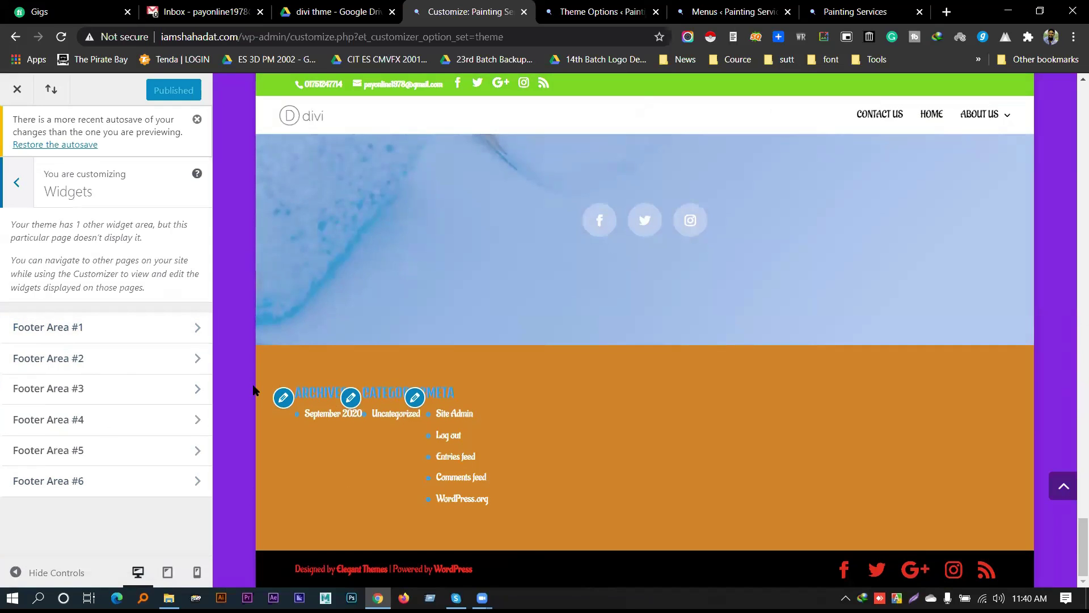
{"action": "left_click", "coordinate": [136, 331]}
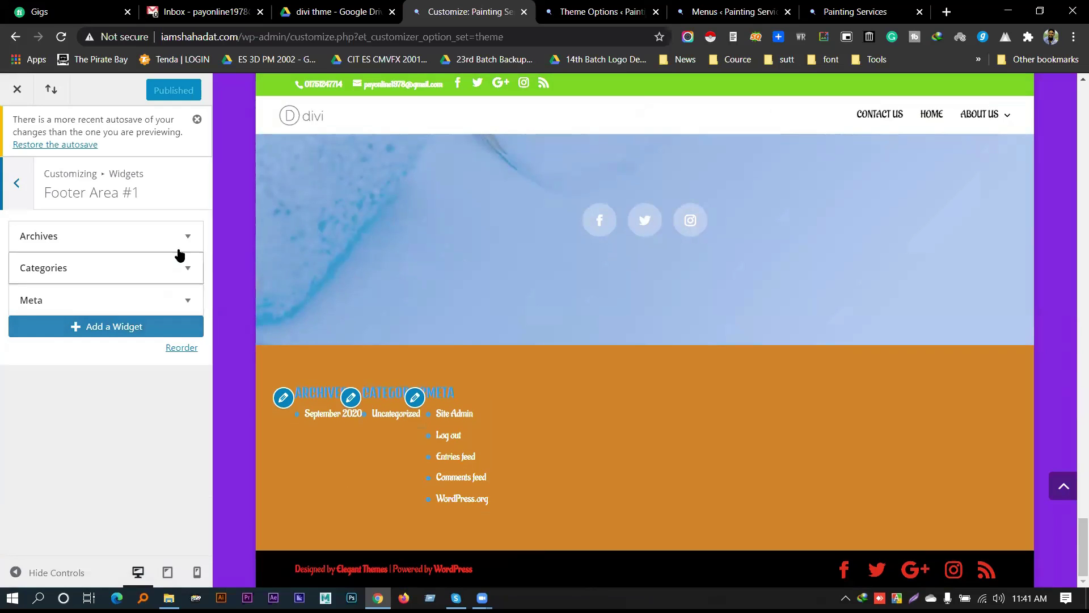
{"action": "left_click", "coordinate": [155, 247]}
{"action": "left_click", "coordinate": [36, 367]}
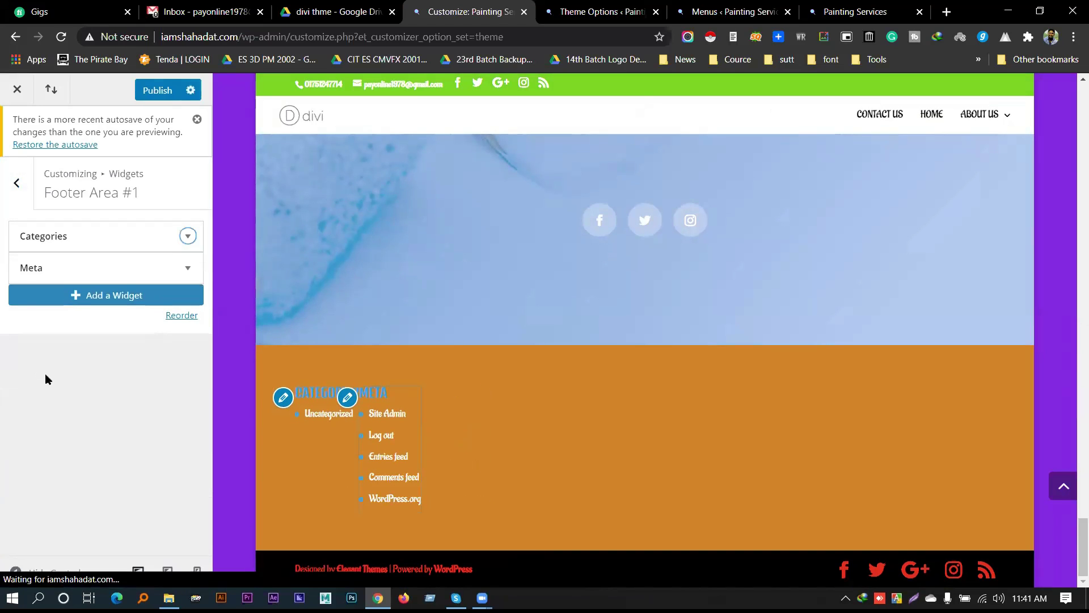
{"action": "left_click", "coordinate": [188, 183]}
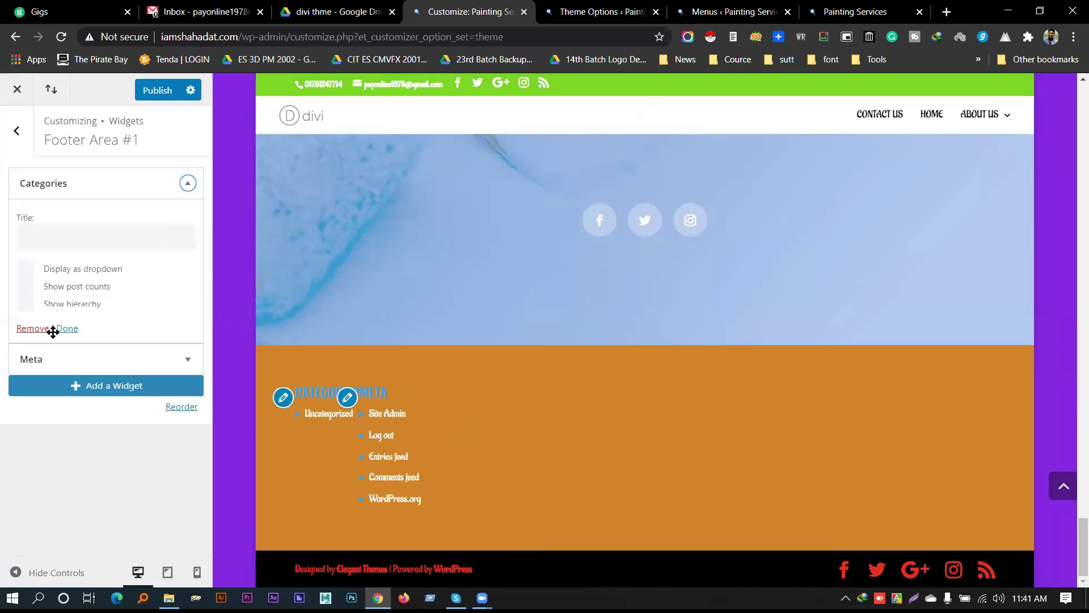
{"action": "left_click", "coordinate": [32, 328]}
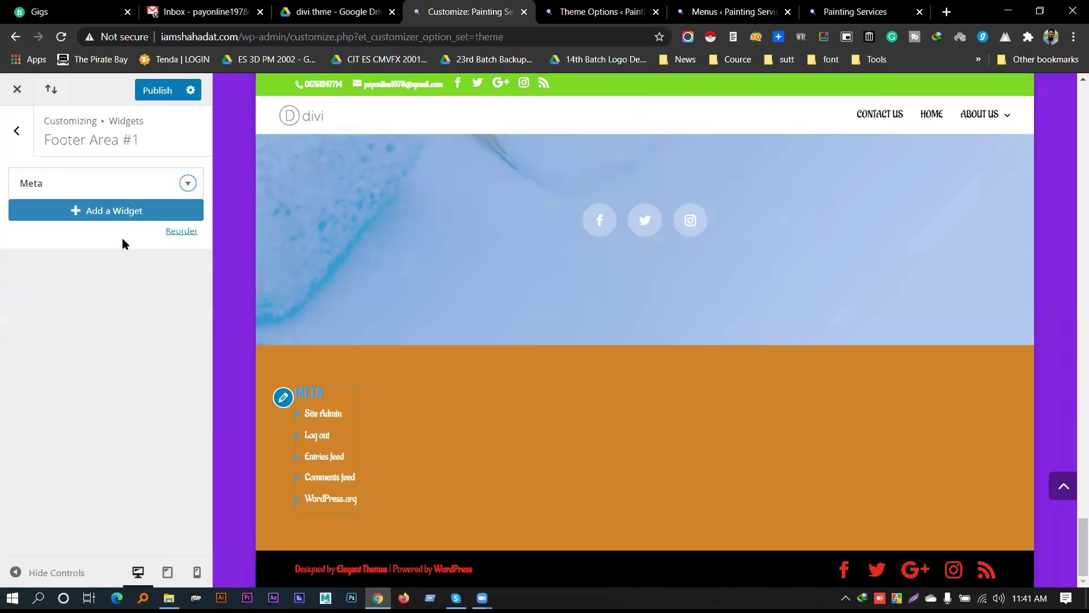
{"action": "left_click", "coordinate": [181, 190]}
{"action": "left_click", "coordinate": [33, 267]}
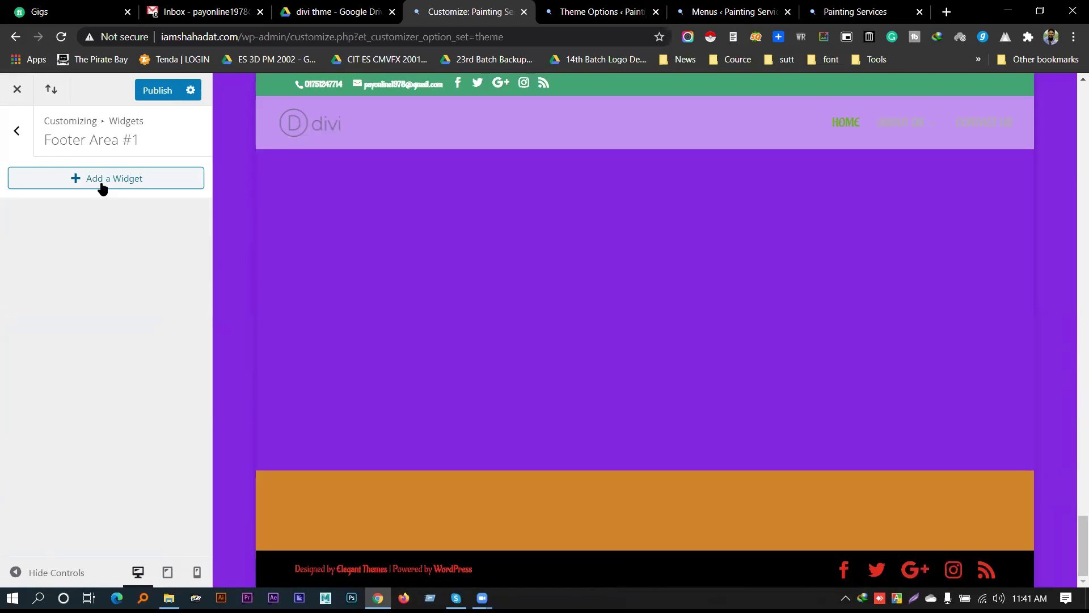
Add an Image widget to Footer Area #1 from the available widgets list
{"action": "left_click", "coordinate": [104, 181]}
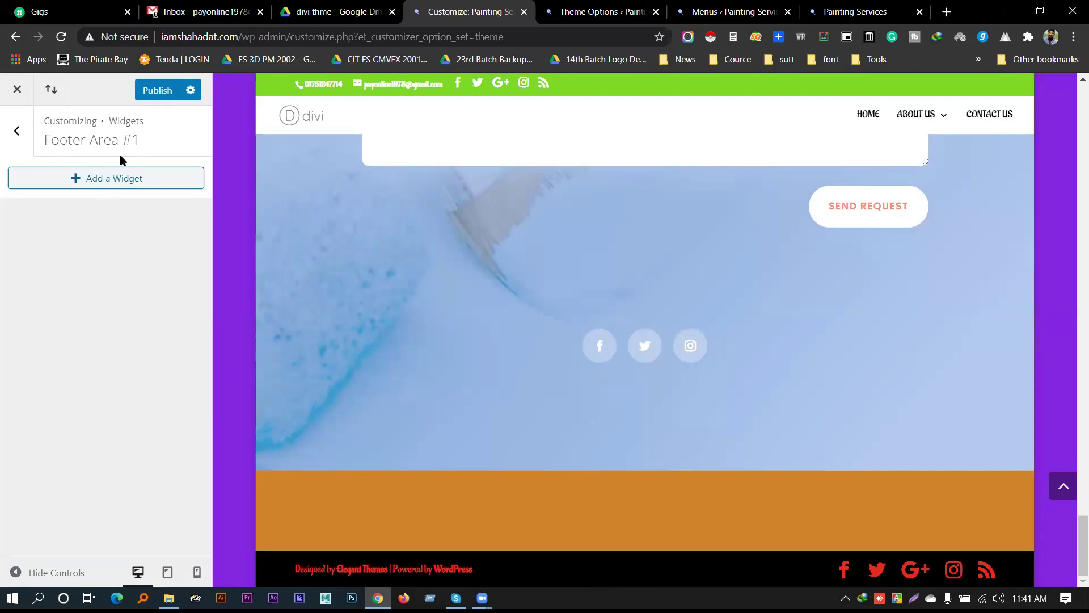
{"action": "left_click", "coordinate": [96, 179]}
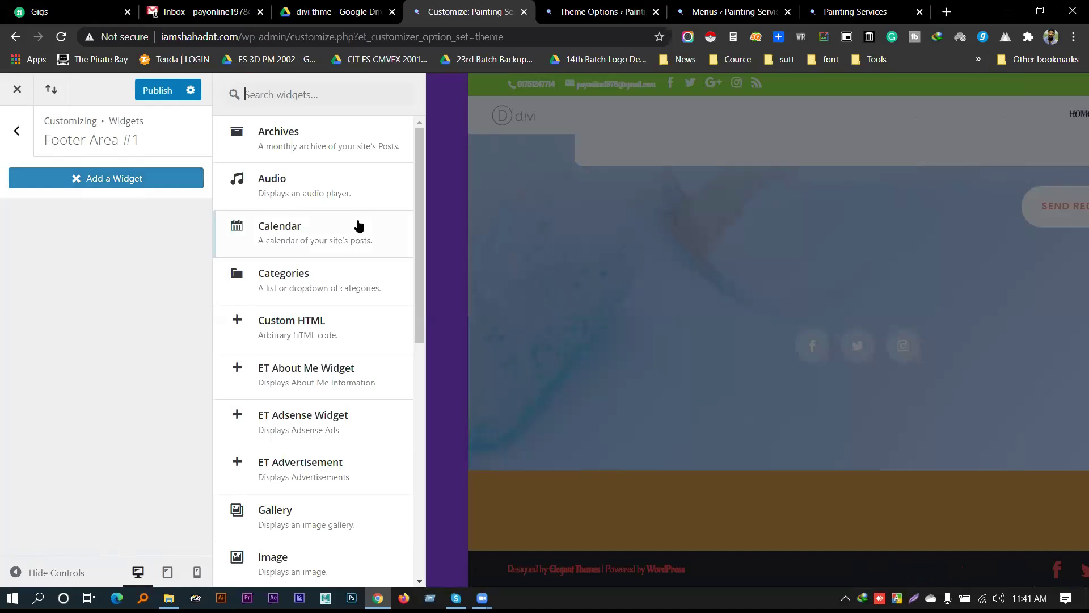
{"action": "scroll", "coordinate": [352, 256], "scroll_direction": "down", "scroll_amount": 1}
{"action": "scroll", "coordinate": [348, 292], "scroll_direction": "down", "scroll_amount": 1}
{"action": "scroll", "coordinate": [348, 293], "scroll_direction": "down", "scroll_amount": 3}
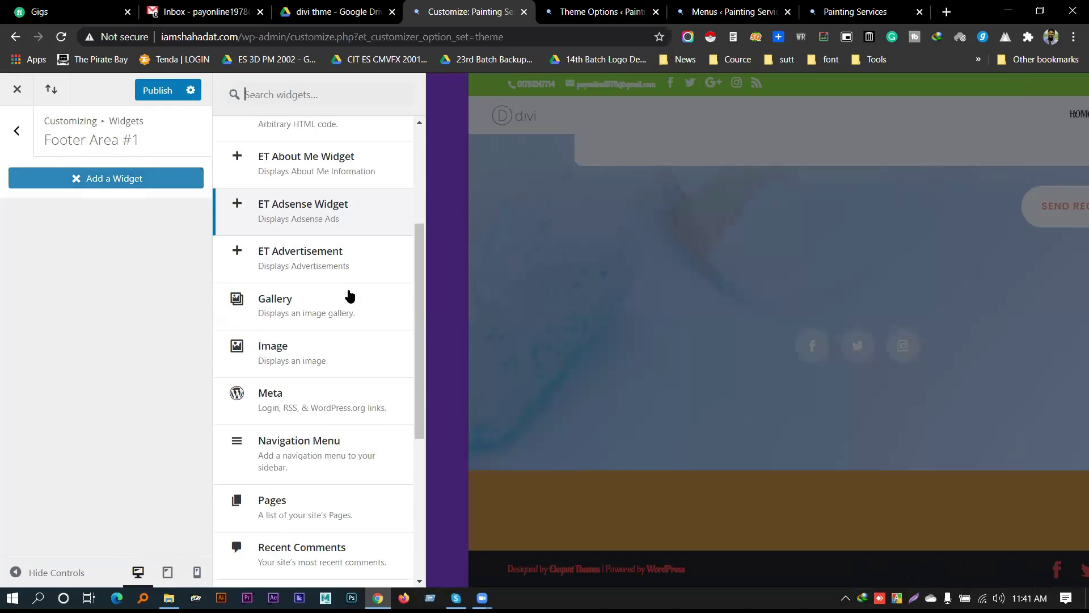
{"action": "scroll", "coordinate": [336, 282], "scroll_direction": "down", "scroll_amount": 3}
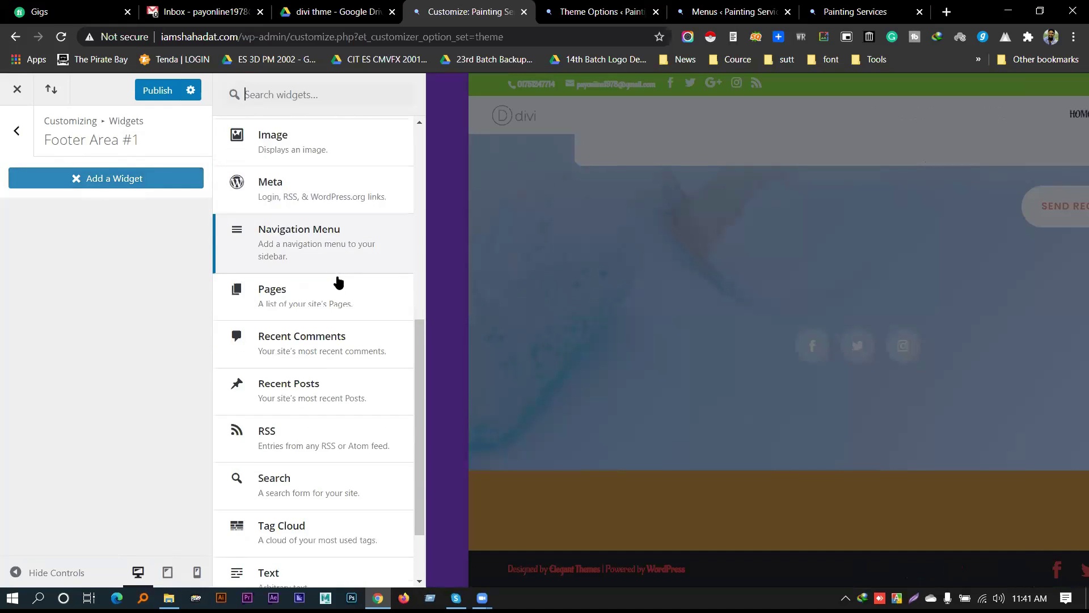
{"action": "scroll", "coordinate": [334, 380], "scroll_direction": "up", "scroll_amount": 5}
{"action": "scroll", "coordinate": [324, 406], "scroll_direction": "up", "scroll_amount": 1}
{"action": "scroll", "coordinate": [301, 423], "scroll_direction": "down", "scroll_amount": 1}
{"action": "left_click", "coordinate": [305, 397]}
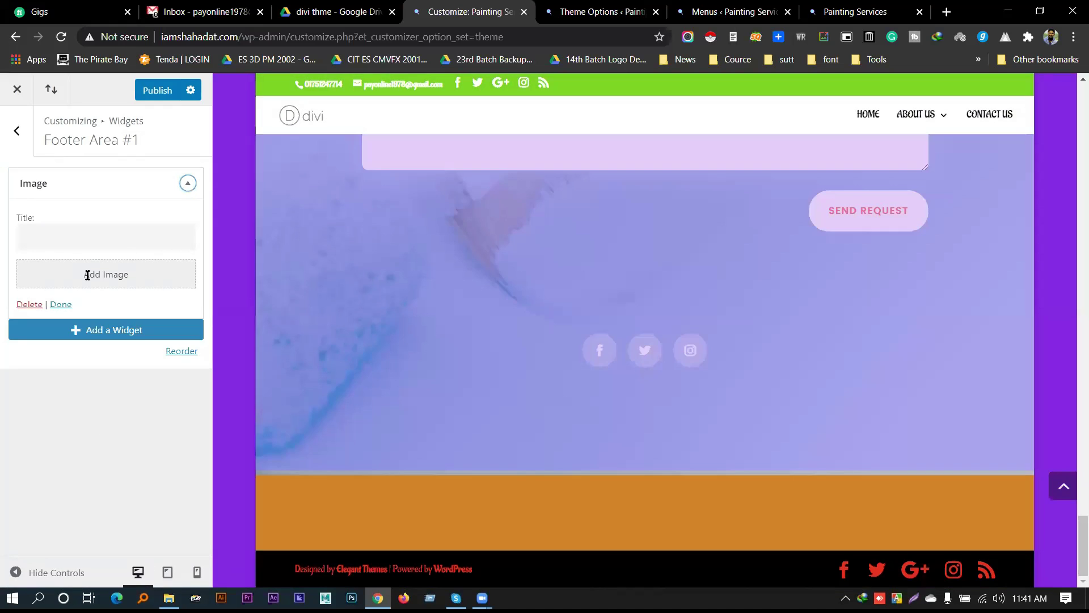
Pick the third portrait photo in the Media Library and add it to the Image widget
{"action": "left_click", "coordinate": [94, 278]}
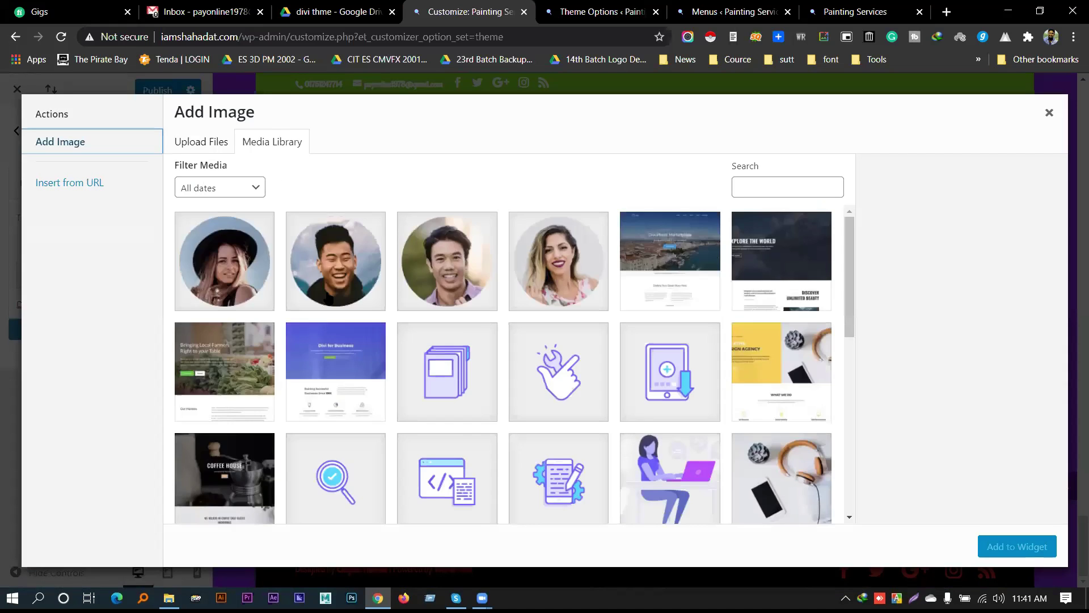
{"action": "scroll", "coordinate": [475, 335], "scroll_direction": "down", "scroll_amount": 8}
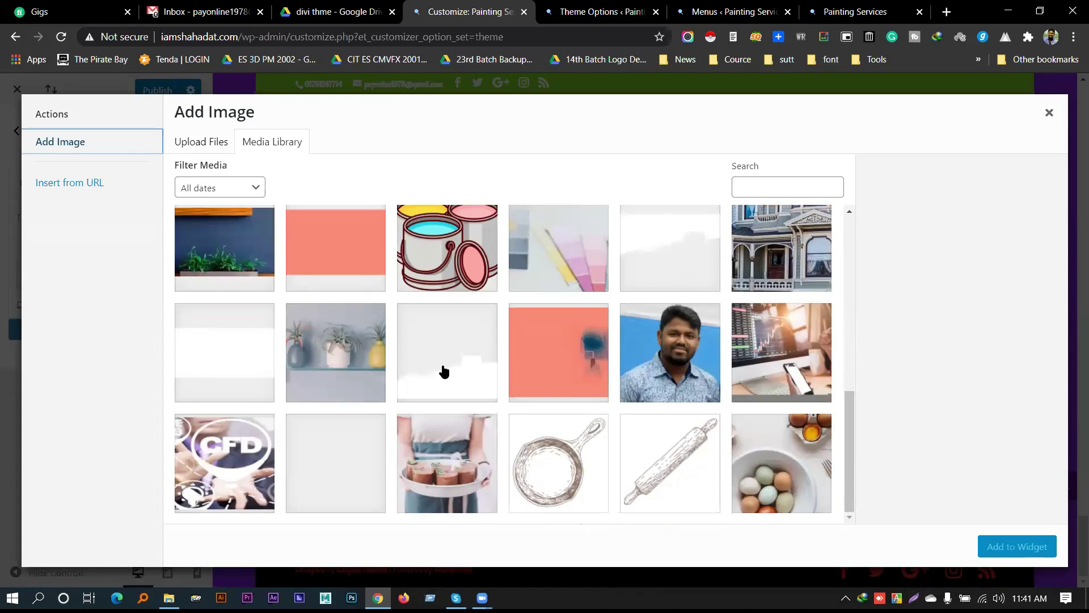
{"action": "scroll", "coordinate": [454, 369], "scroll_direction": "up", "scroll_amount": 10}
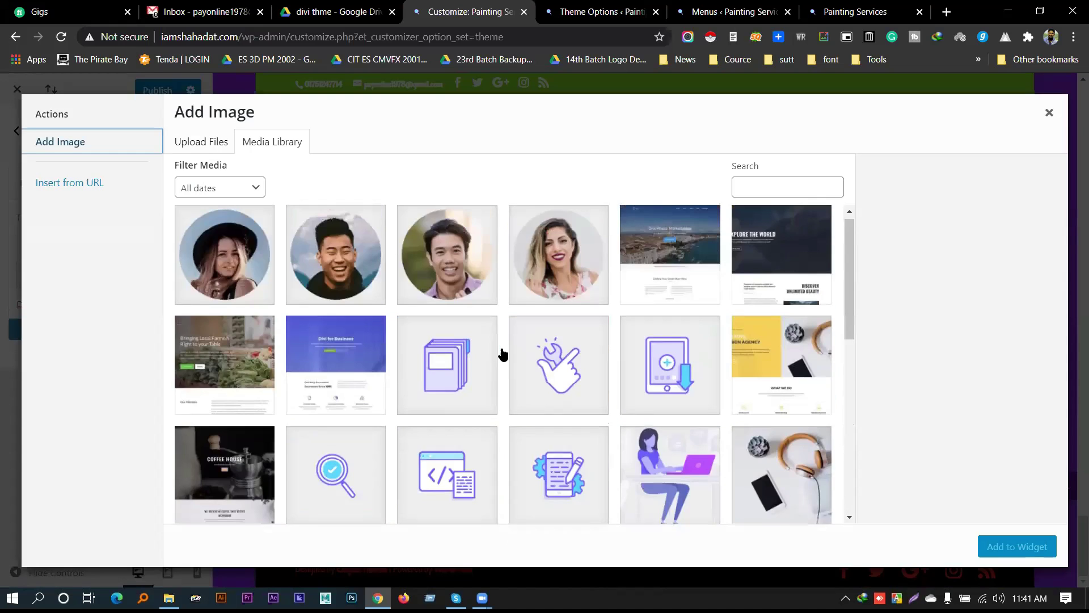
{"action": "scroll", "coordinate": [508, 357], "scroll_direction": "down", "scroll_amount": 10}
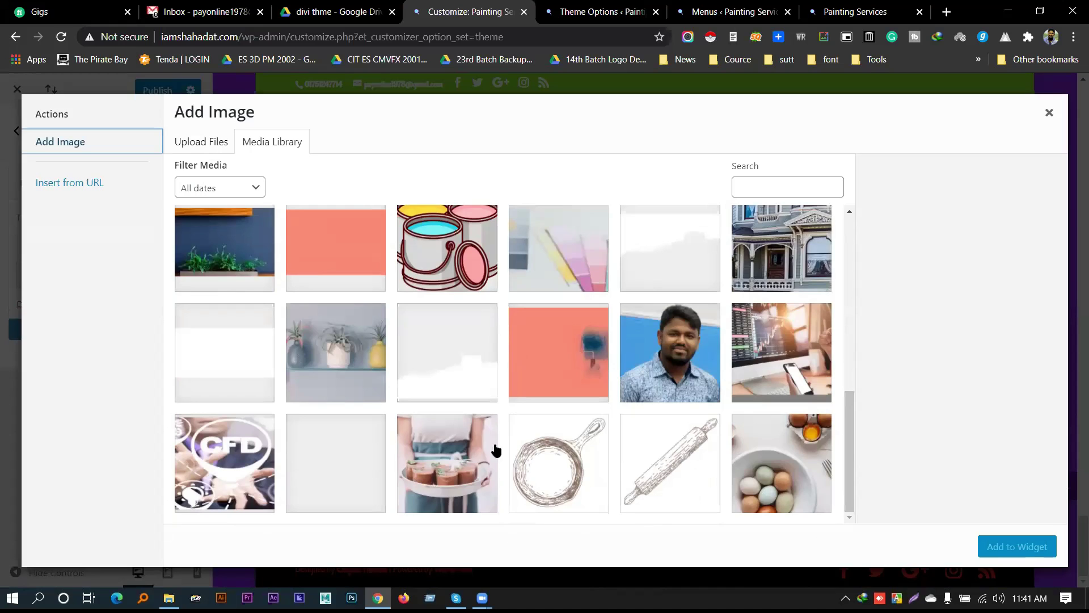
{"action": "scroll", "coordinate": [329, 448], "scroll_direction": "up", "scroll_amount": 10}
{"action": "left_click", "coordinate": [462, 305]}
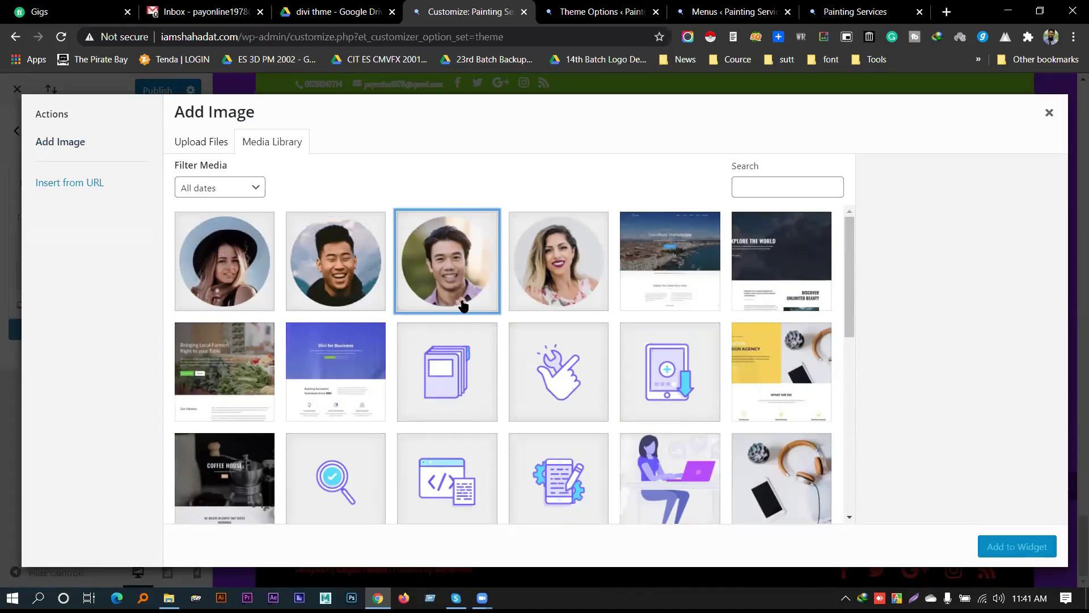
{"action": "left_click", "coordinate": [1017, 547]}
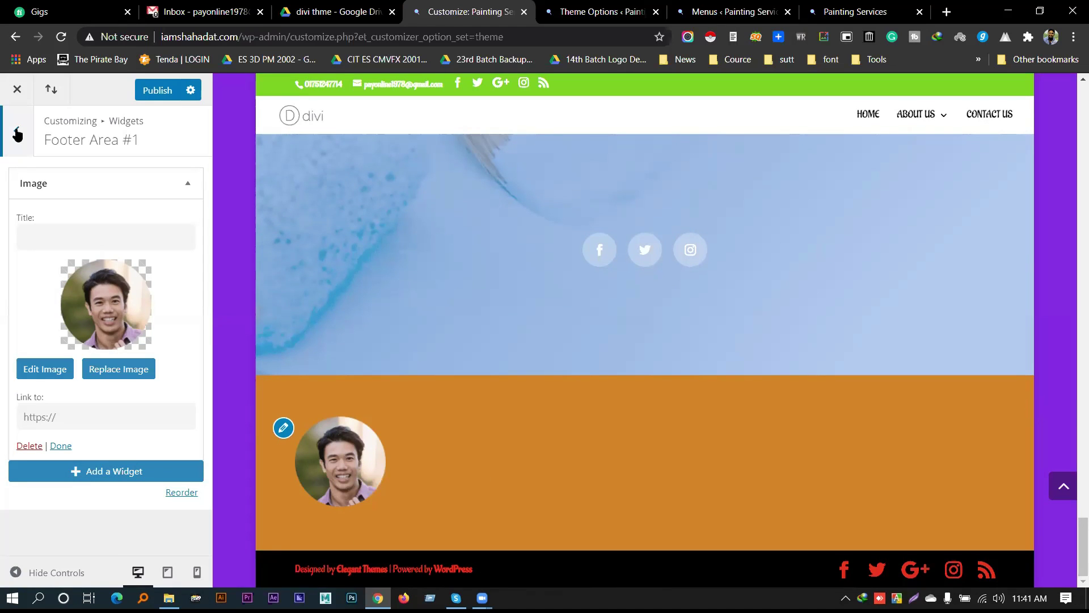
Return to the Customizer's Footer section and look over the footer widget styling settings
{"action": "left_click", "coordinate": [18, 151]}
{"action": "left_click", "coordinate": [15, 126]}
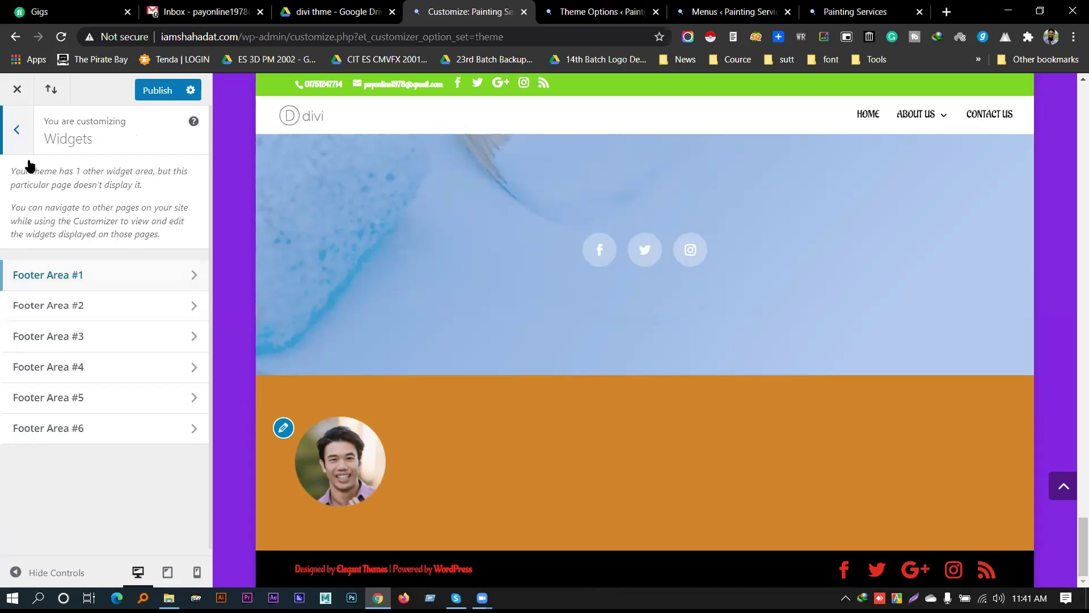
{"action": "left_click", "coordinate": [100, 300]}
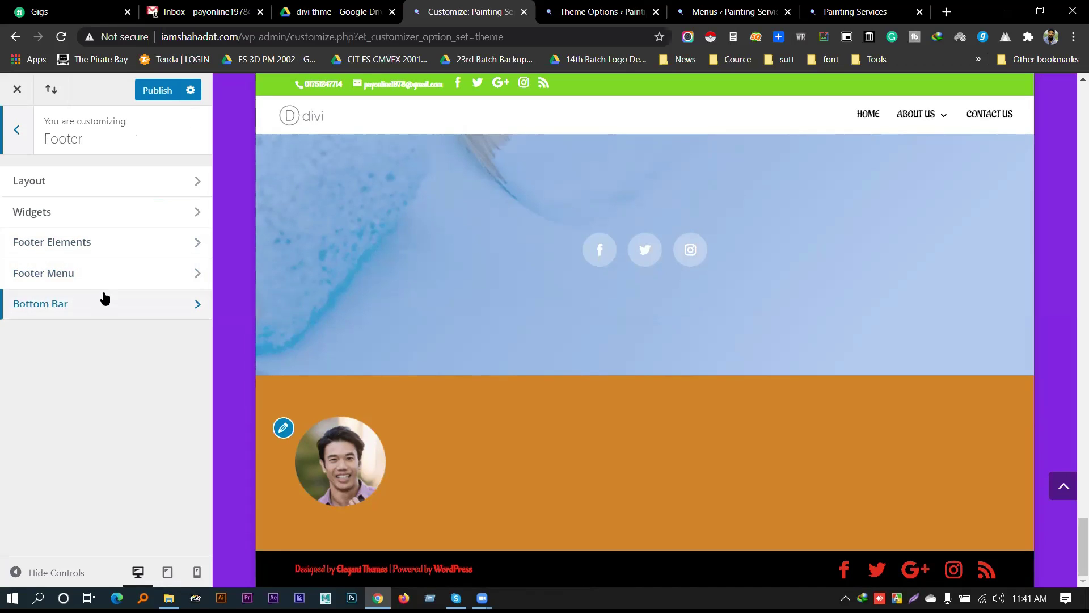
{"action": "left_click", "coordinate": [98, 213]}
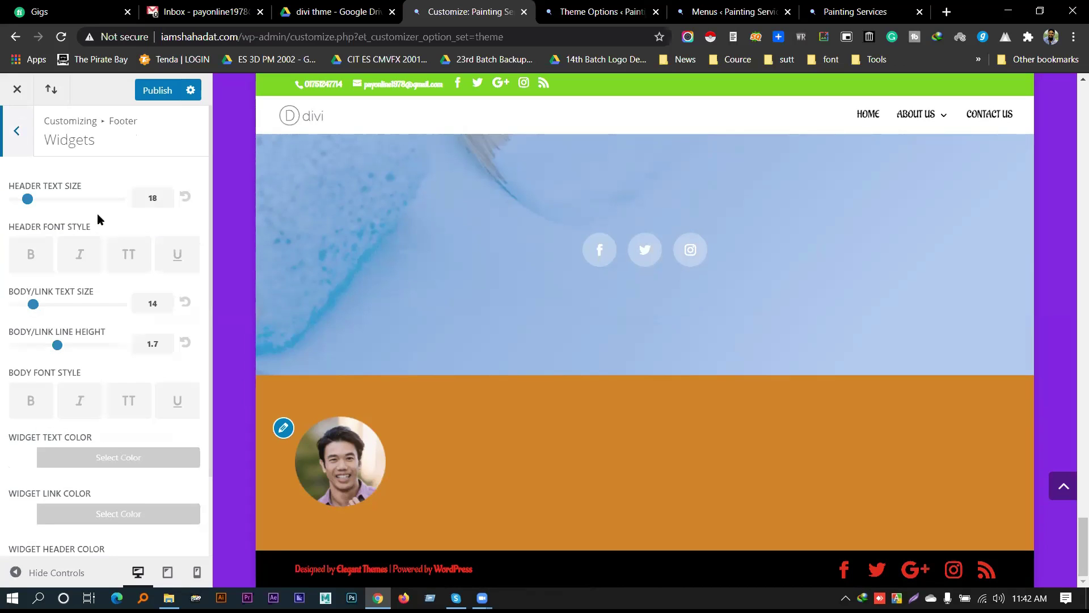
{"action": "scroll", "coordinate": [111, 292], "scroll_direction": "down", "scroll_amount": 2}
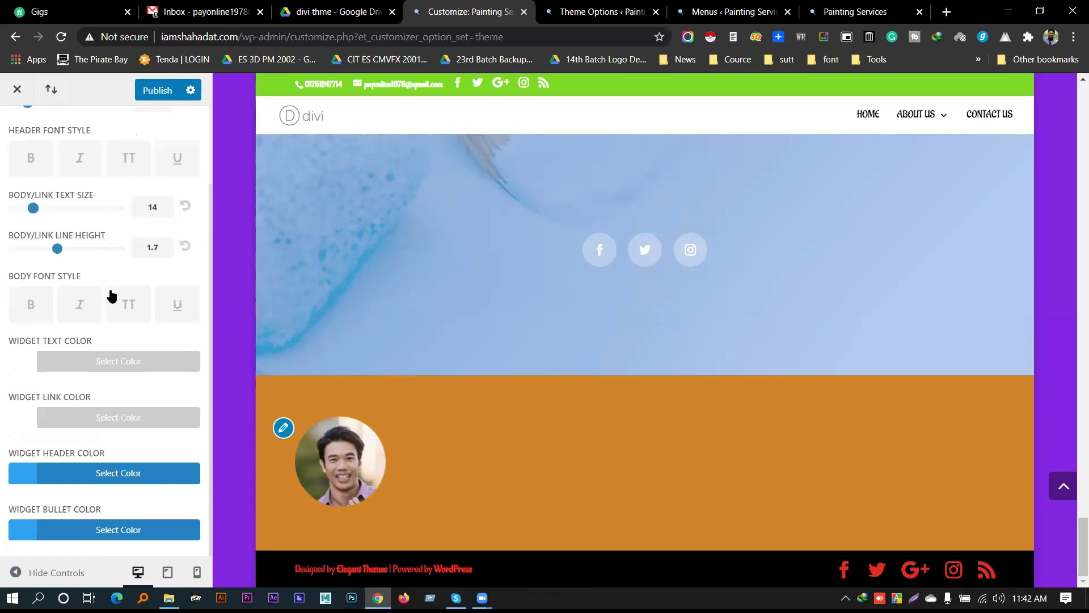
{"action": "scroll", "coordinate": [113, 318], "scroll_direction": "up", "scroll_amount": 2}
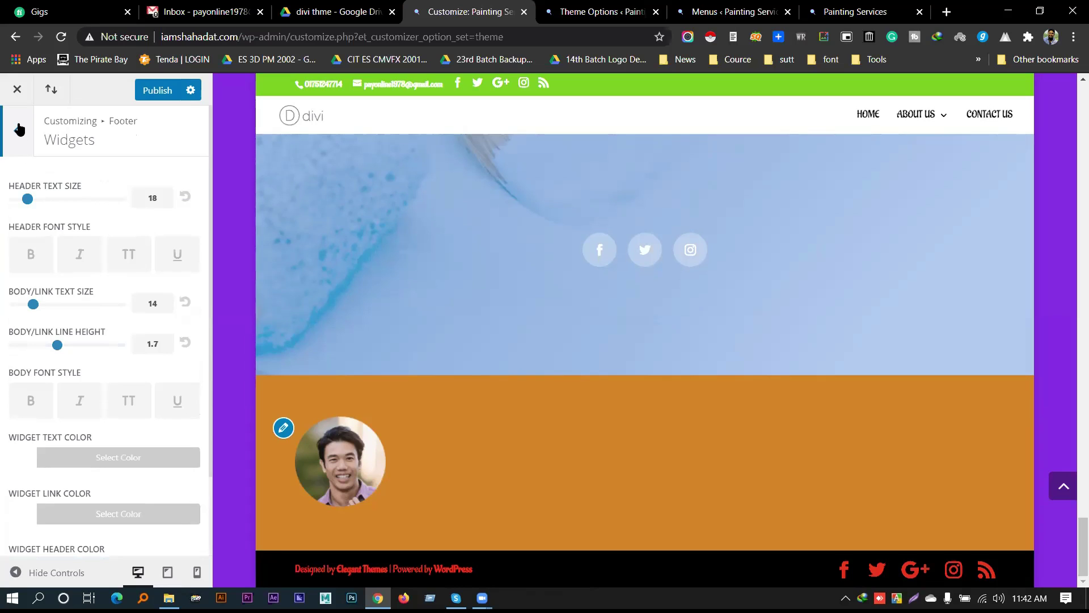
{"action": "left_click", "coordinate": [16, 130]}
Set the footer Column Layout to 1/4–1/2–1/4
{"action": "left_click", "coordinate": [107, 190]}
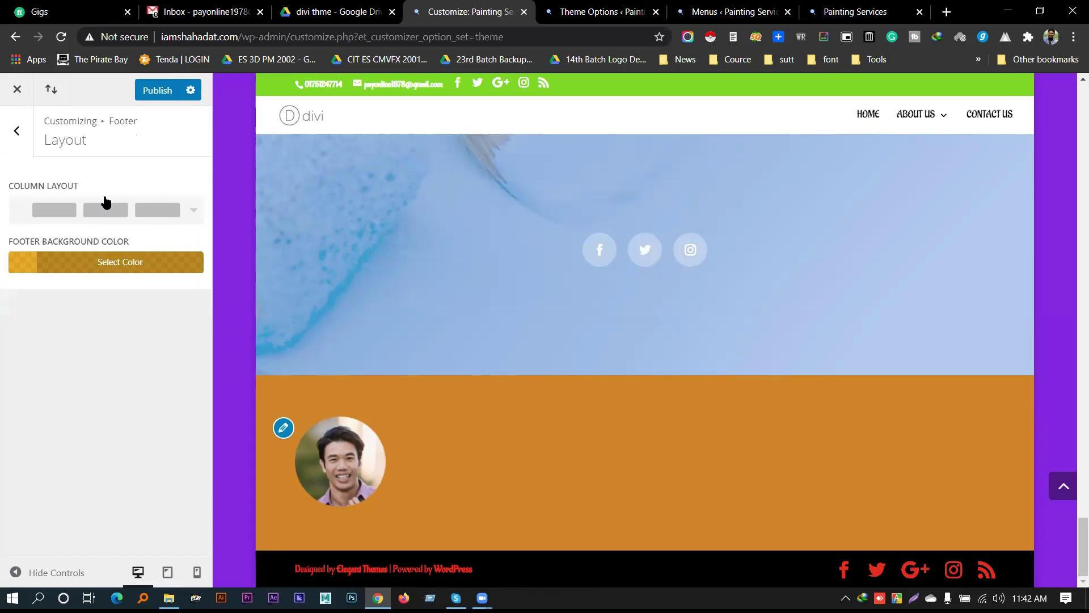
{"action": "left_click", "coordinate": [111, 203]}
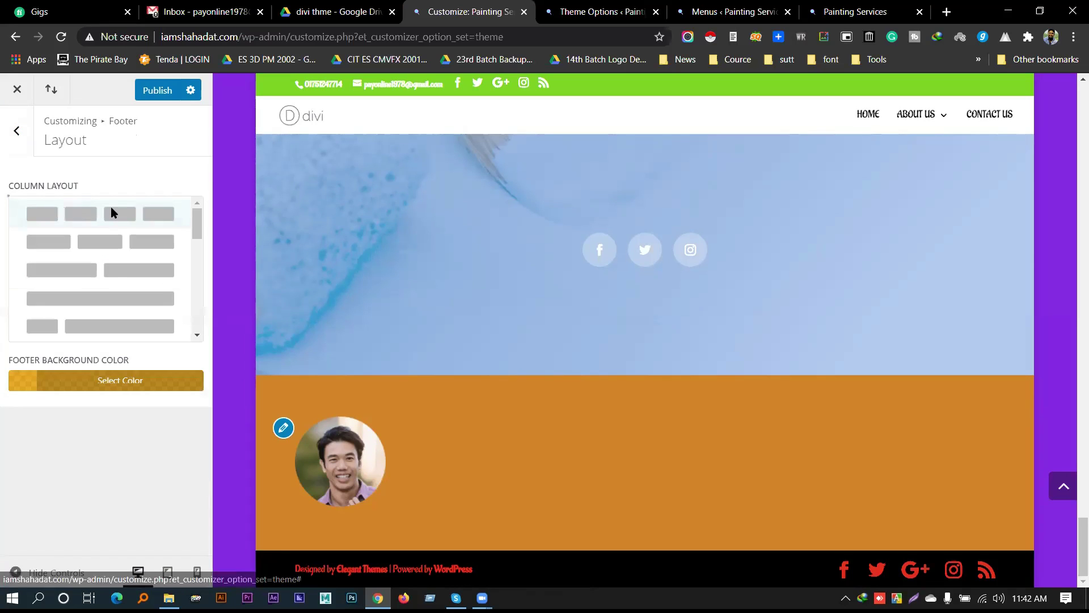
{"action": "scroll", "coordinate": [129, 249], "scroll_direction": "down", "scroll_amount": 3}
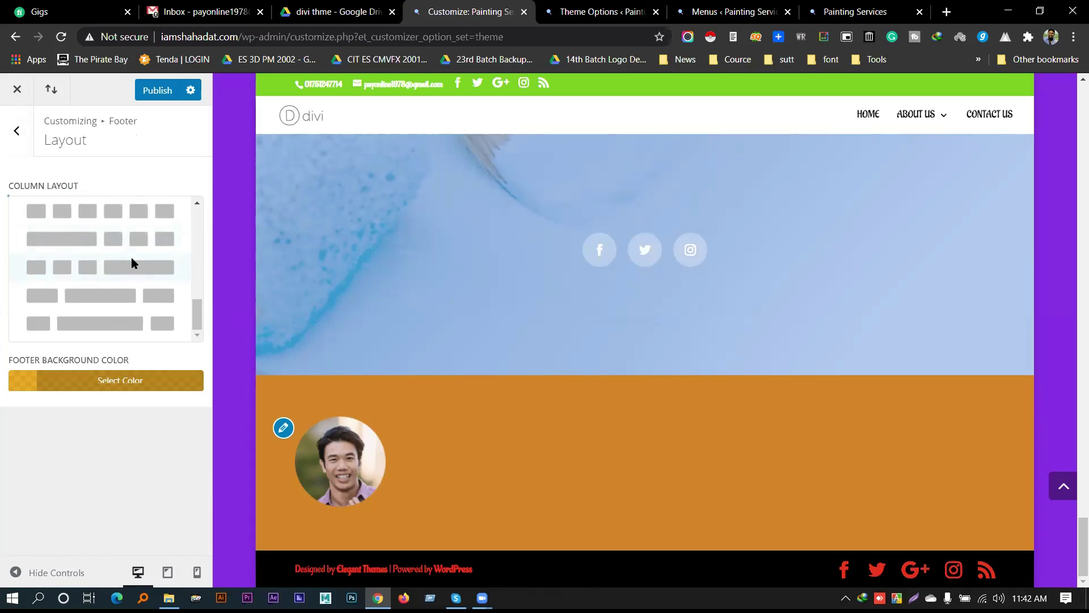
{"action": "scroll", "coordinate": [131, 261], "scroll_direction": "up", "scroll_amount": 3}
{"action": "scroll", "coordinate": [131, 256], "scroll_direction": "down", "scroll_amount": 5}
{"action": "left_click", "coordinate": [114, 298]}
Check the Footer Elements and Footer Widgets settings, then bring up Divi Theme Options
{"action": "left_click", "coordinate": [21, 137]}
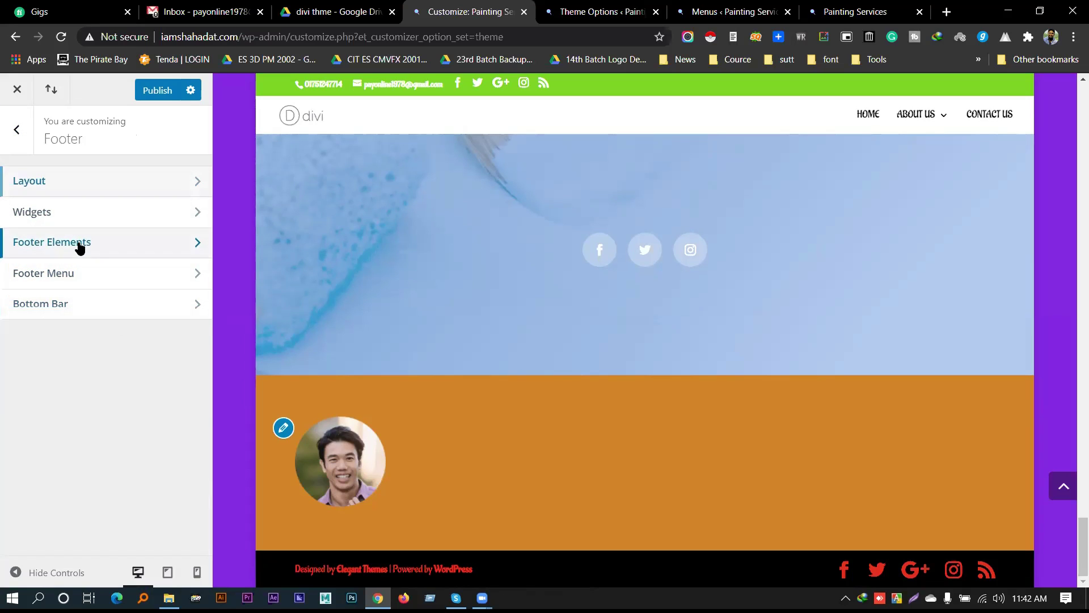
{"action": "left_click", "coordinate": [79, 246]}
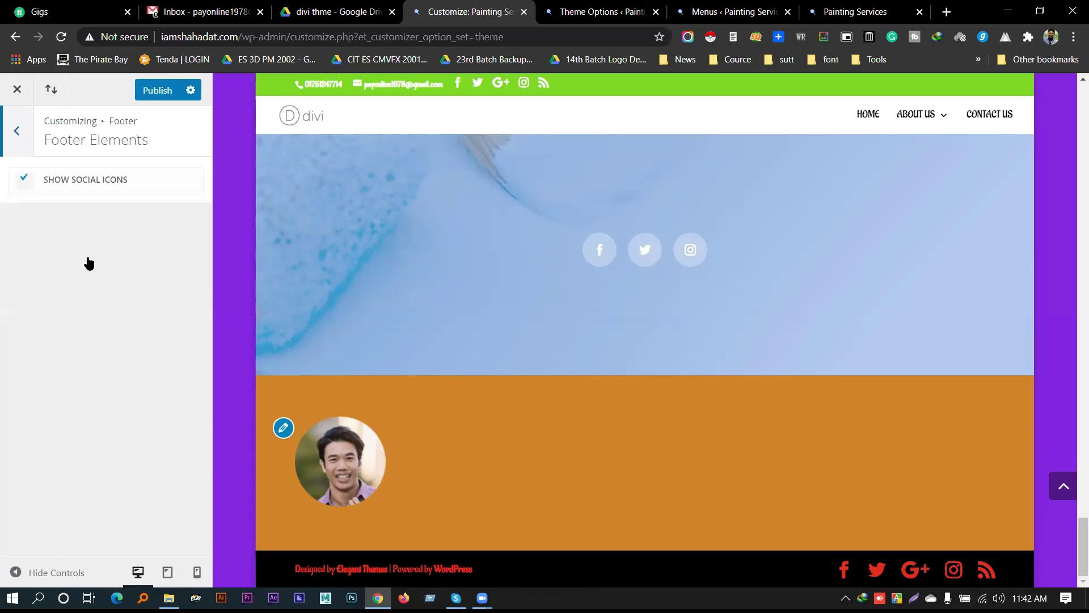
{"action": "key", "text": "Escape"}
{"action": "left_click", "coordinate": [71, 214]}
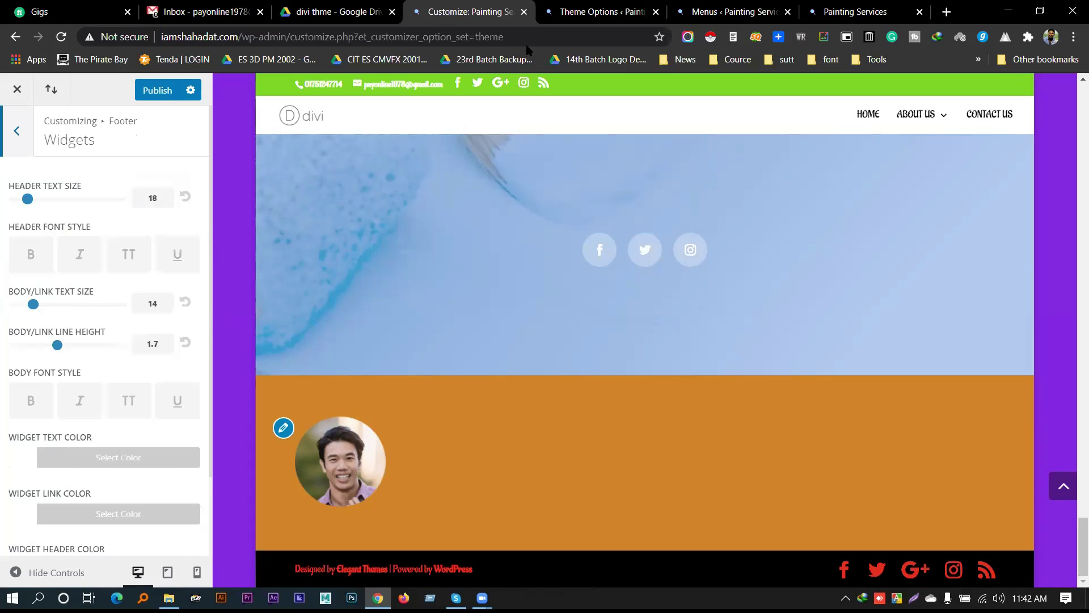
{"action": "left_click", "coordinate": [568, 13]}
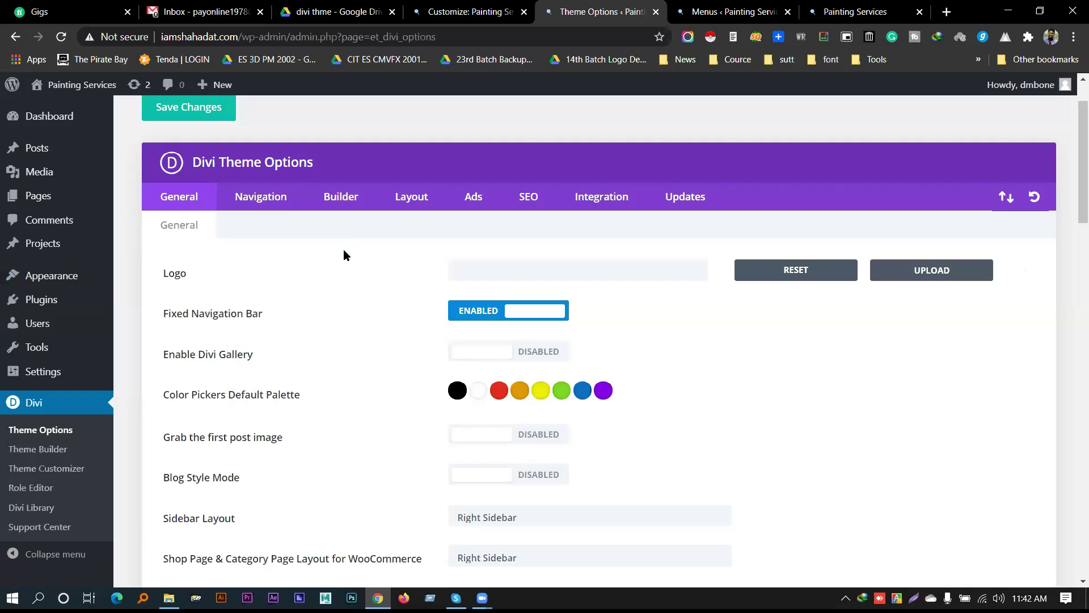
Browse the General, Navigation, Layout and Builder option groups and their subtabs in Divi Theme Options
{"action": "scroll", "coordinate": [343, 250], "scroll_direction": "down", "scroll_amount": 3}
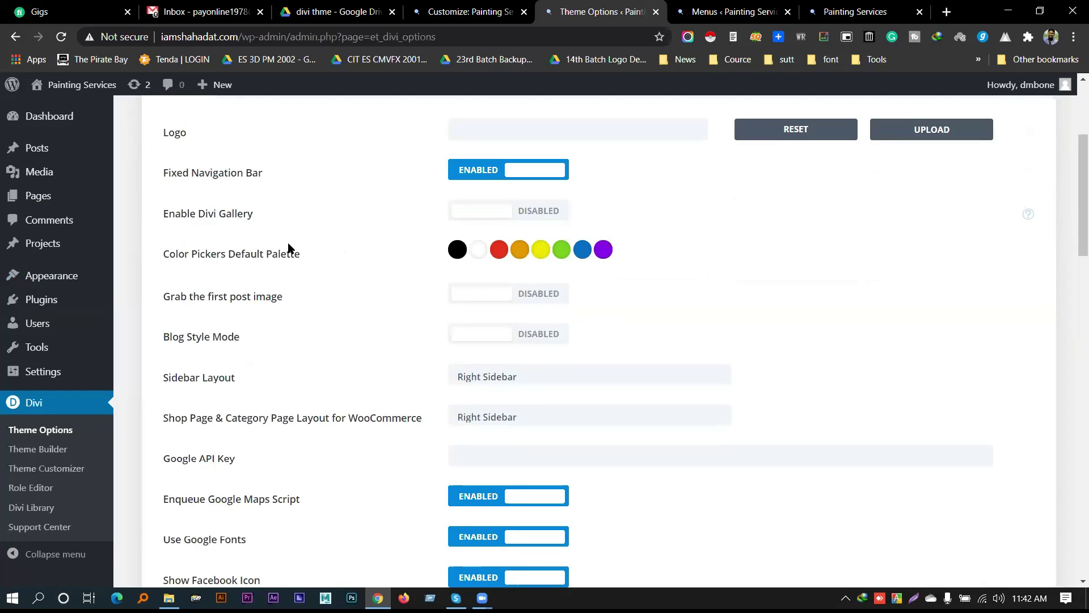
{"action": "scroll", "coordinate": [267, 306], "scroll_direction": "down", "scroll_amount": 3}
{"action": "scroll", "coordinate": [260, 324], "scroll_direction": "up", "scroll_amount": 1}
{"action": "scroll", "coordinate": [261, 301], "scroll_direction": "down", "scroll_amount": 3}
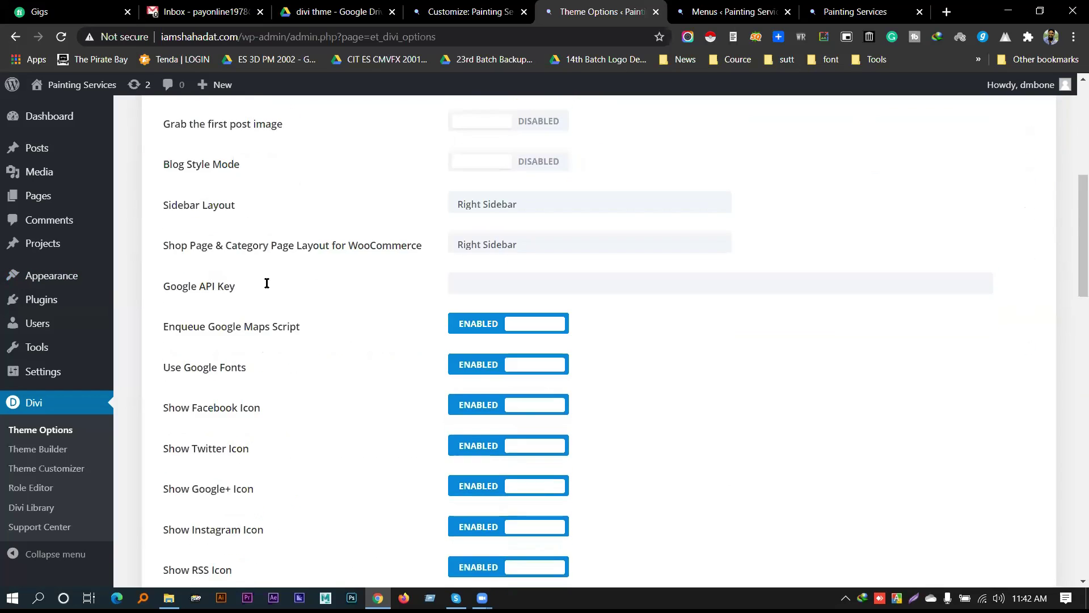
{"action": "scroll", "coordinate": [267, 302], "scroll_direction": "down", "scroll_amount": 6}
{"action": "scroll", "coordinate": [318, 267], "scroll_direction": "up", "scroll_amount": 15}
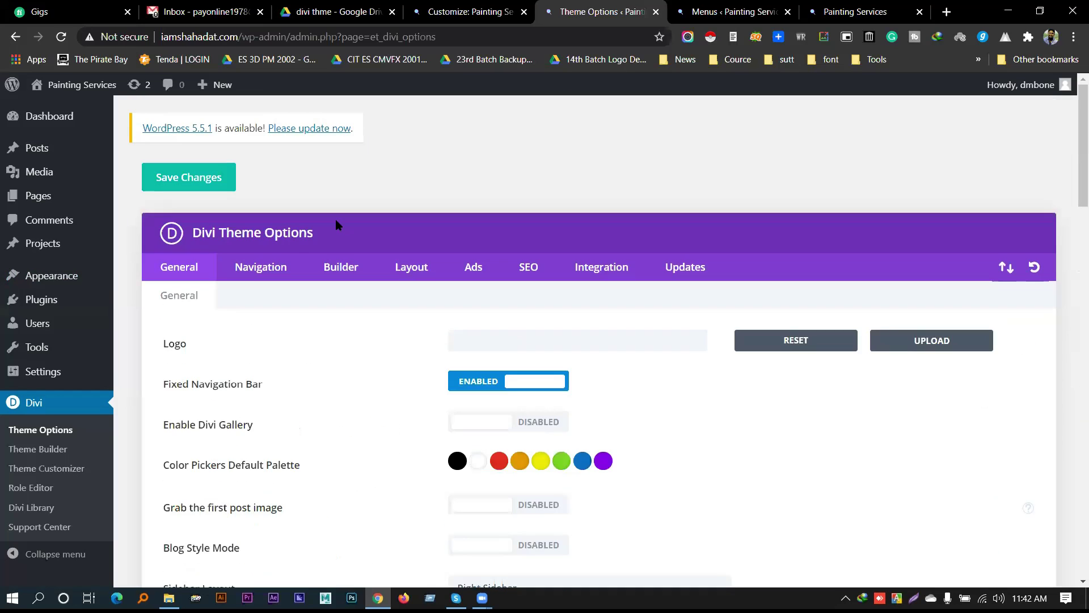
{"action": "left_click", "coordinate": [260, 273]}
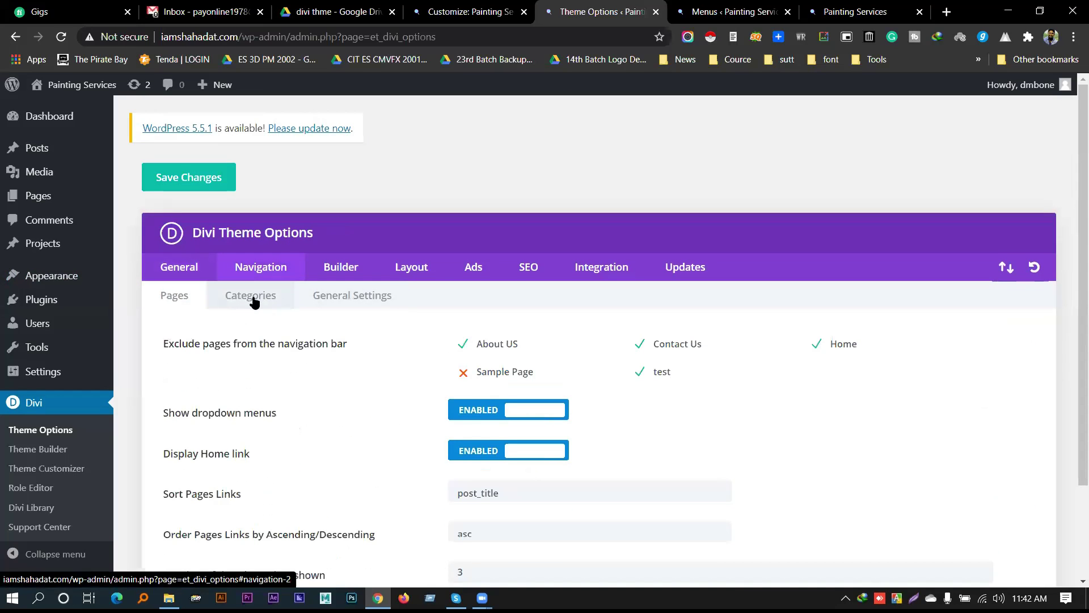
{"action": "left_click", "coordinate": [404, 271]}
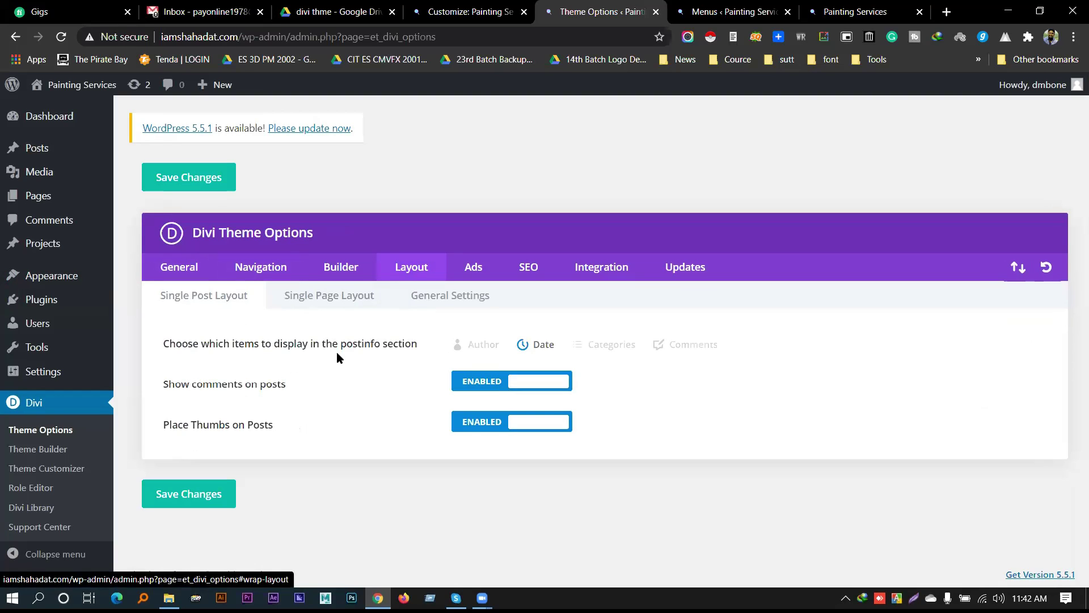
{"action": "left_click", "coordinate": [340, 306]}
{"action": "left_click", "coordinate": [420, 302]}
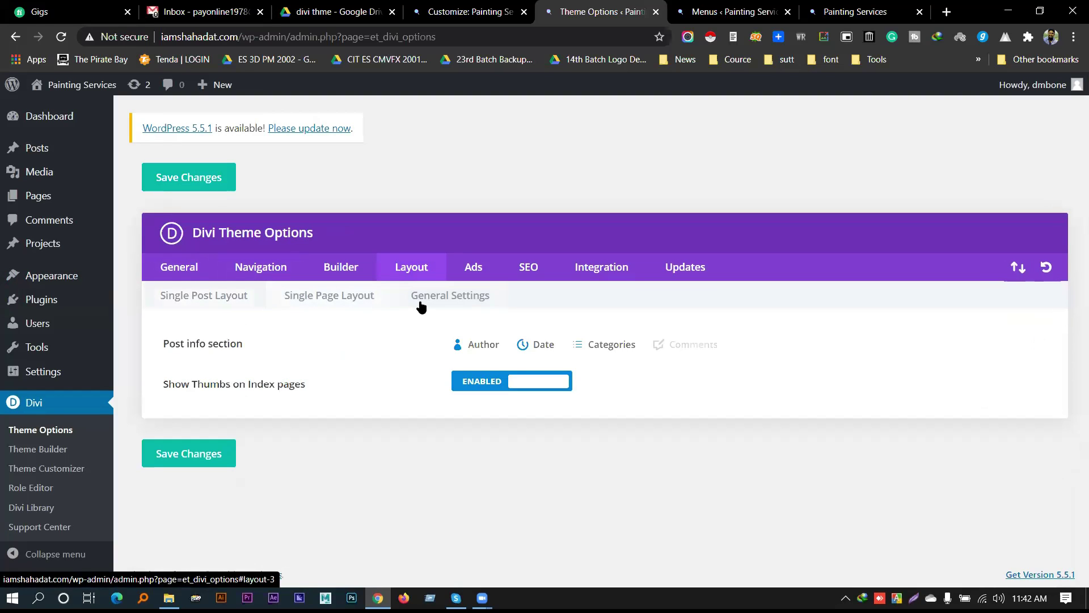
{"action": "left_click", "coordinate": [362, 271]}
{"action": "left_click", "coordinate": [319, 297]}
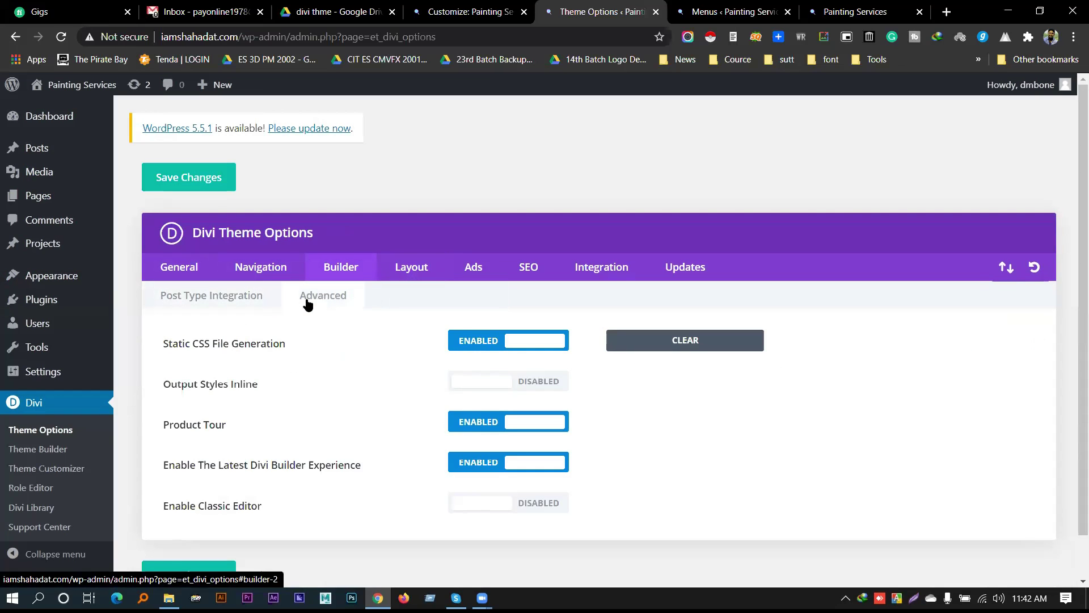
Revisit the Navigation and General options, then return to the Customizer's footer widget settings
{"action": "left_click", "coordinate": [261, 268]}
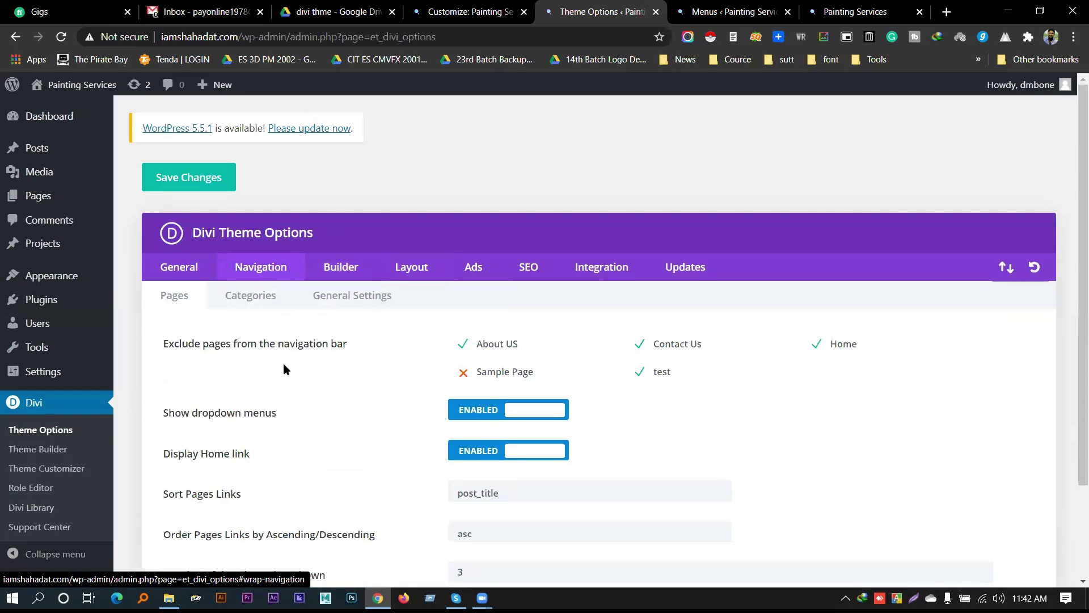
{"action": "scroll", "coordinate": [296, 398], "scroll_direction": "down", "scroll_amount": 3}
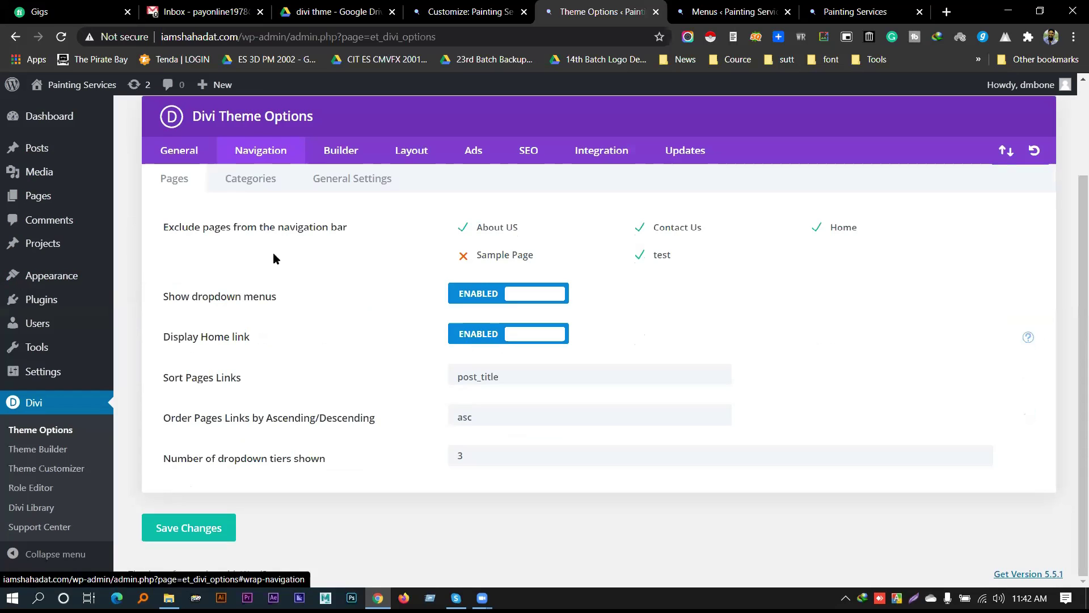
{"action": "left_click", "coordinate": [169, 151]}
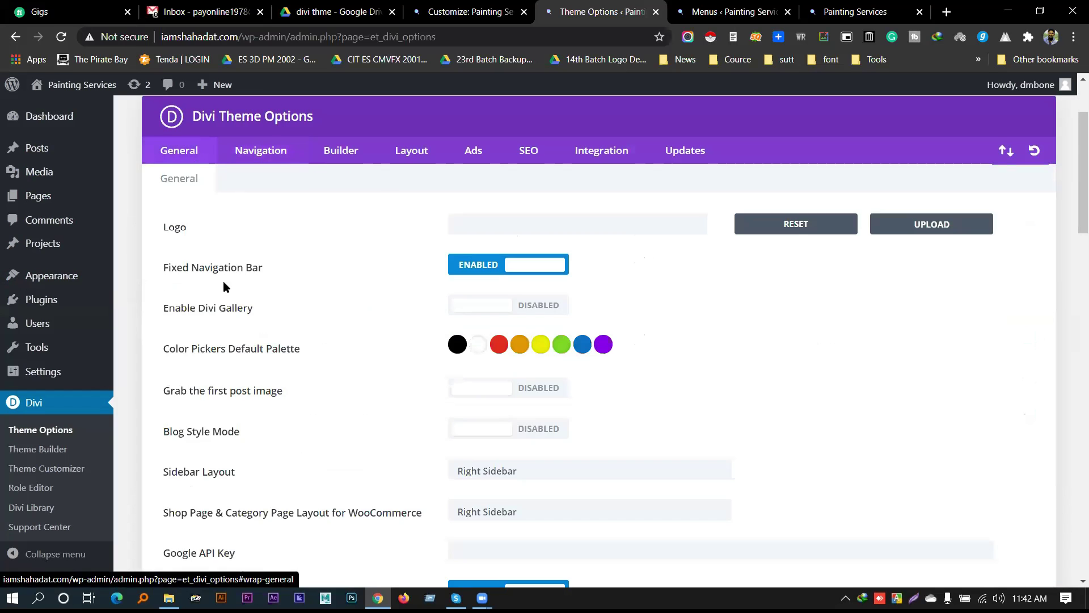
{"action": "scroll", "coordinate": [224, 290], "scroll_direction": "down", "scroll_amount": 3}
{"action": "scroll", "coordinate": [238, 332], "scroll_direction": "down", "scroll_amount": 8}
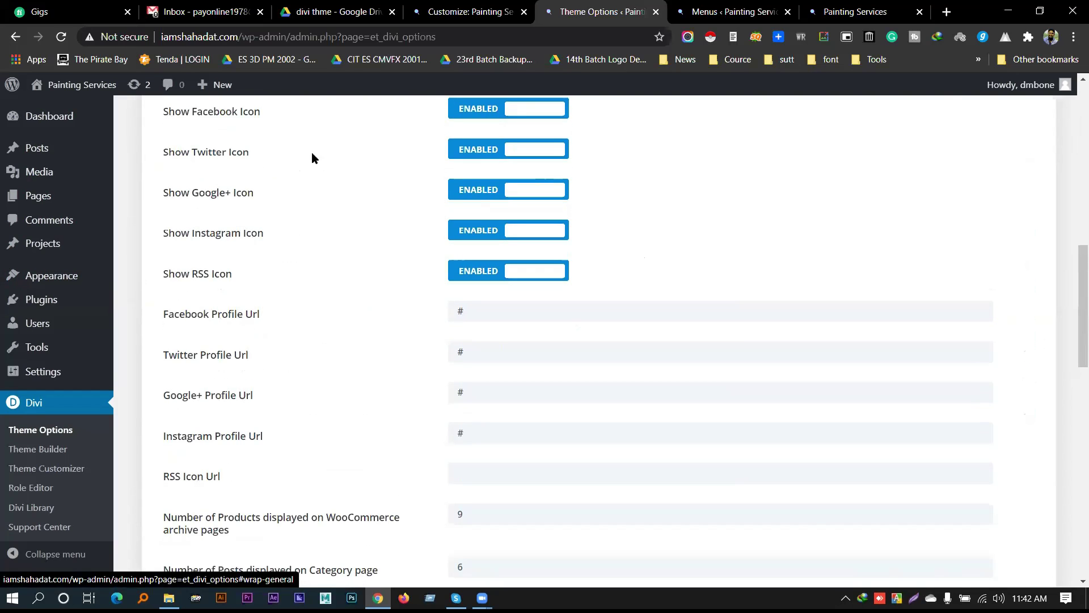
{"action": "left_click", "coordinate": [321, 10]}
{"action": "left_click", "coordinate": [434, 11]}
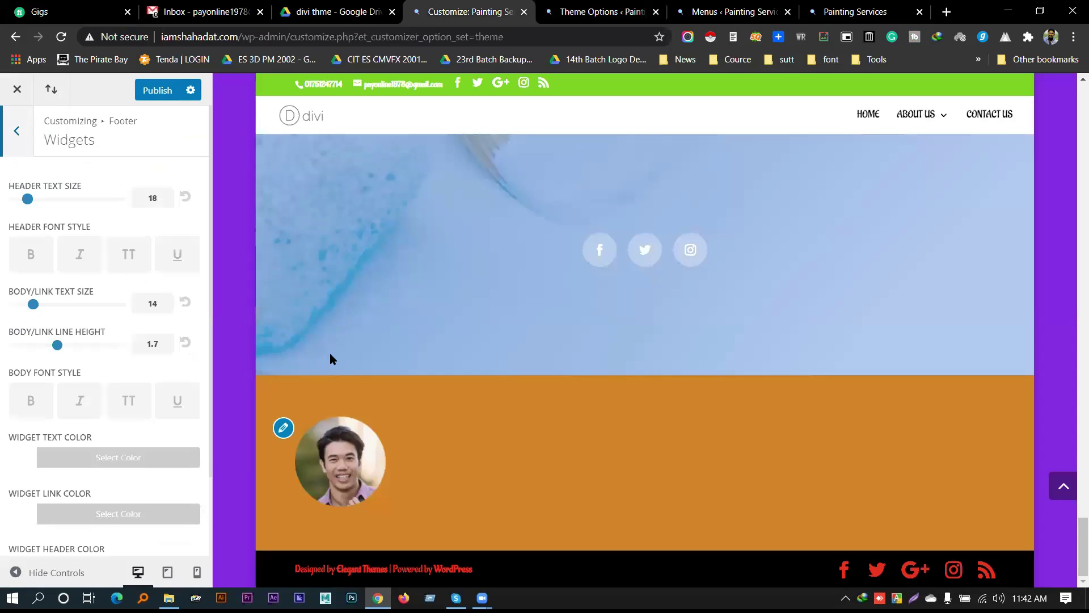
Review the available footer column layouts in Footer > Layout
{"action": "left_click", "coordinate": [17, 118]}
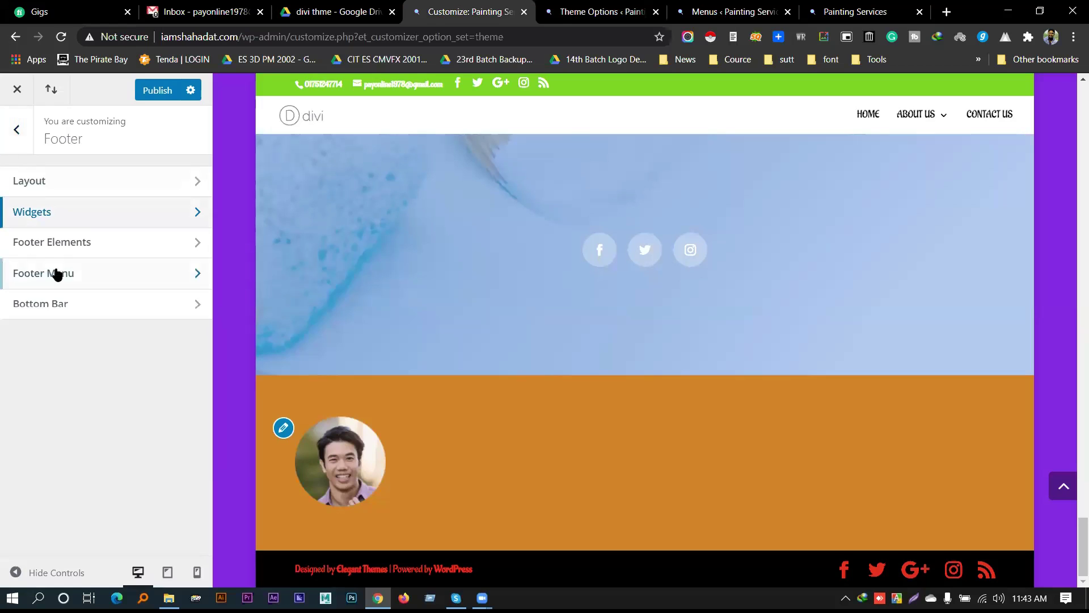
{"action": "left_click", "coordinate": [67, 187]}
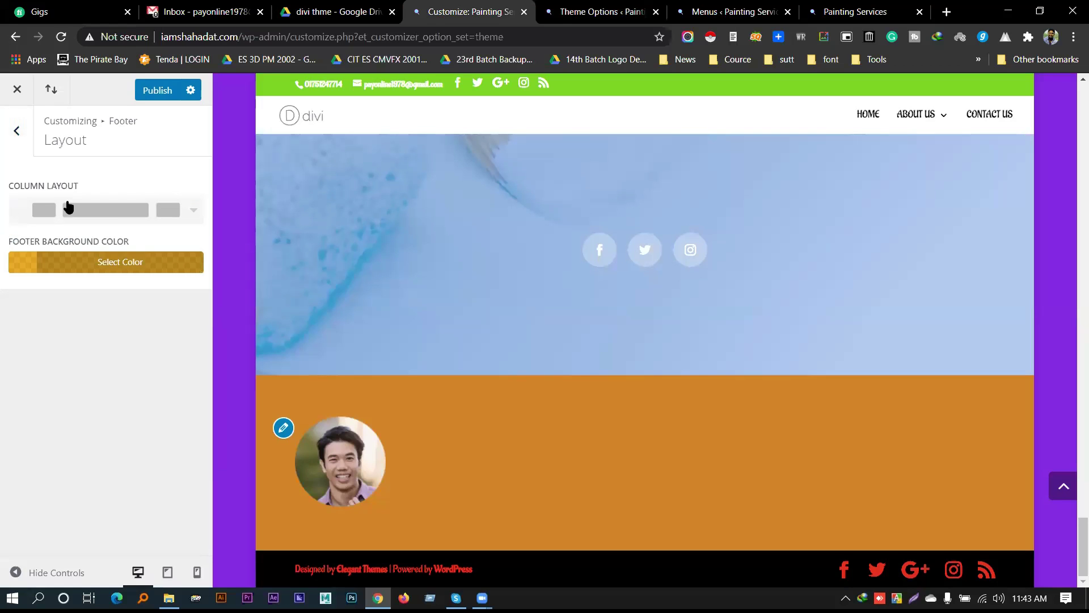
{"action": "left_click", "coordinate": [190, 222]}
{"action": "scroll", "coordinate": [114, 272], "scroll_direction": "up", "scroll_amount": 3}
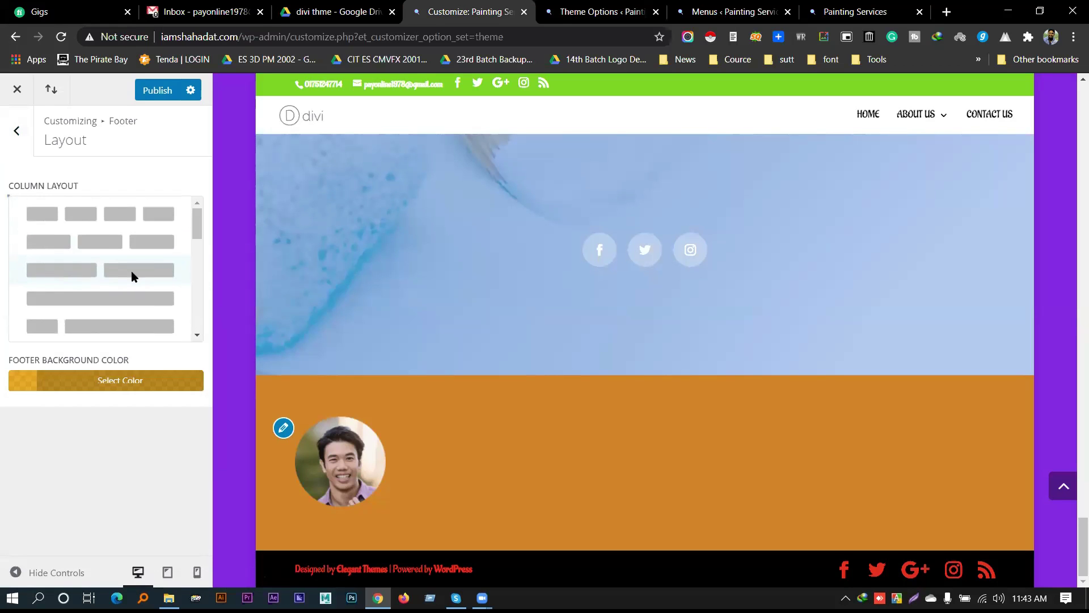
{"action": "scroll", "coordinate": [131, 274], "scroll_direction": "down", "scroll_amount": 2}
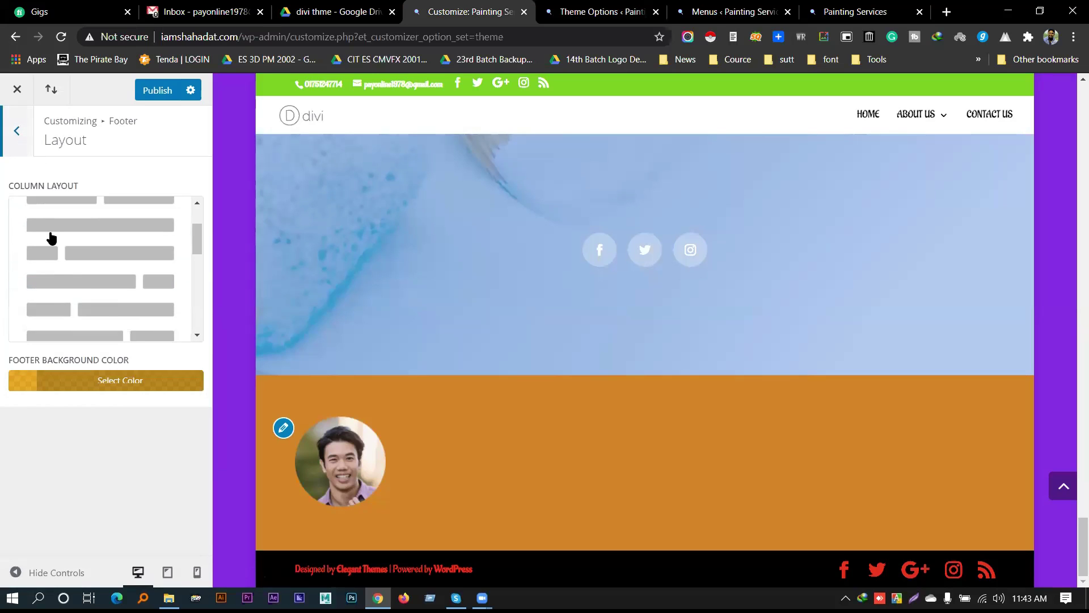
{"action": "key", "text": "Escape"}
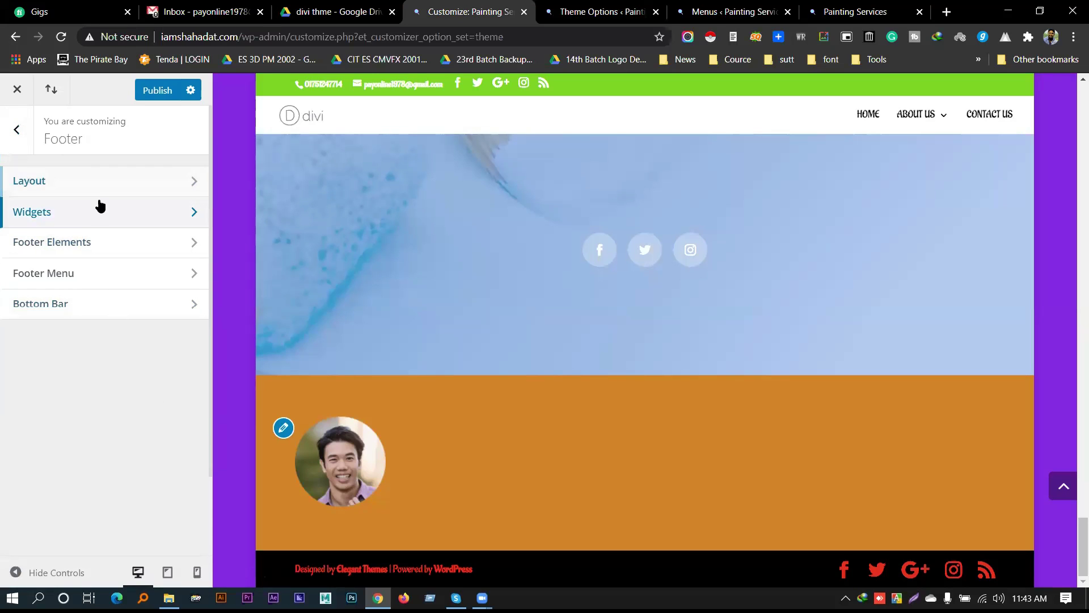
Look over the Footer Widgets styling and Footer Elements settings
{"action": "left_click", "coordinate": [99, 205]}
{"action": "scroll", "coordinate": [145, 312], "scroll_direction": "down", "scroll_amount": 2}
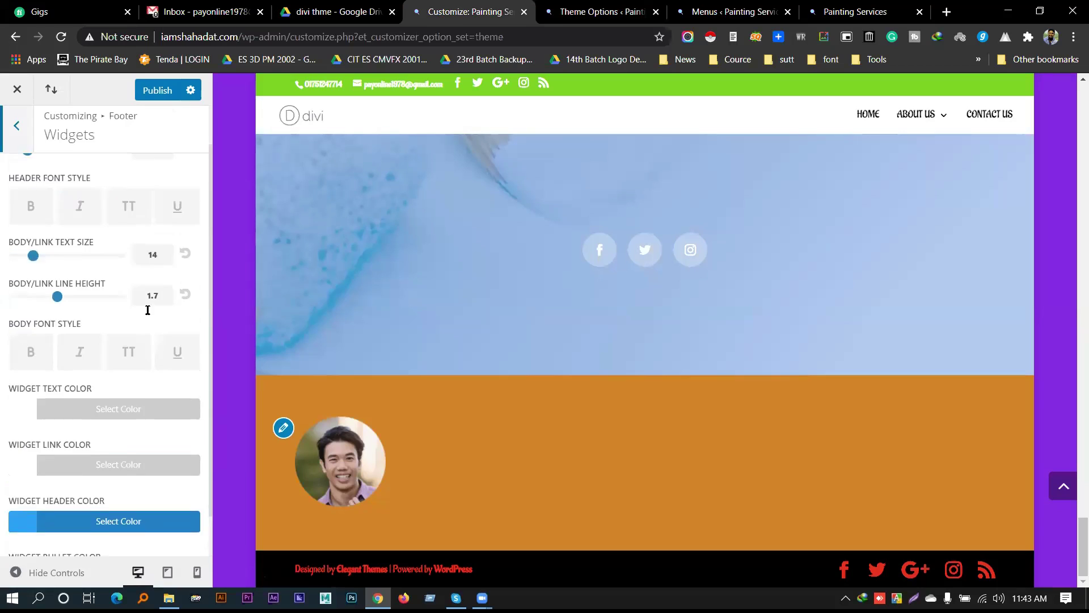
{"action": "left_click", "coordinate": [17, 131]}
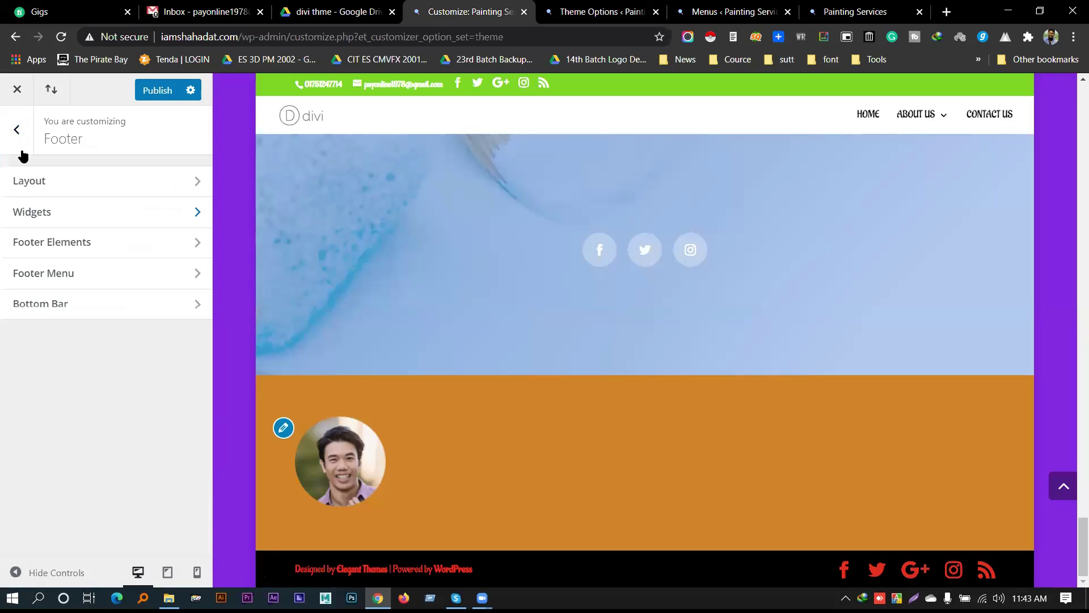
{"action": "left_click", "coordinate": [82, 244]}
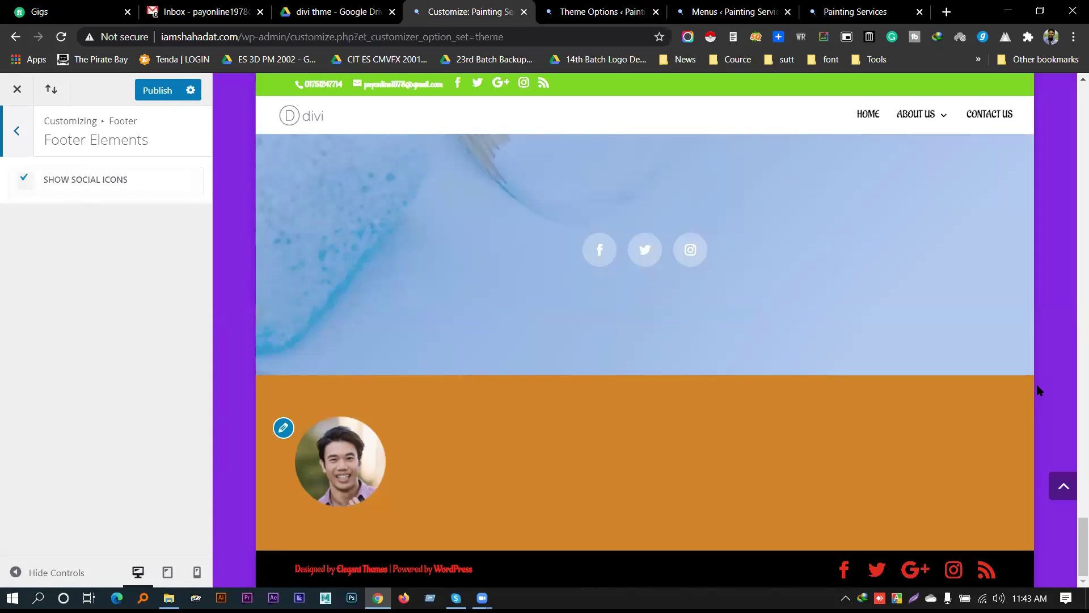
{"action": "left_click", "coordinate": [26, 133]}
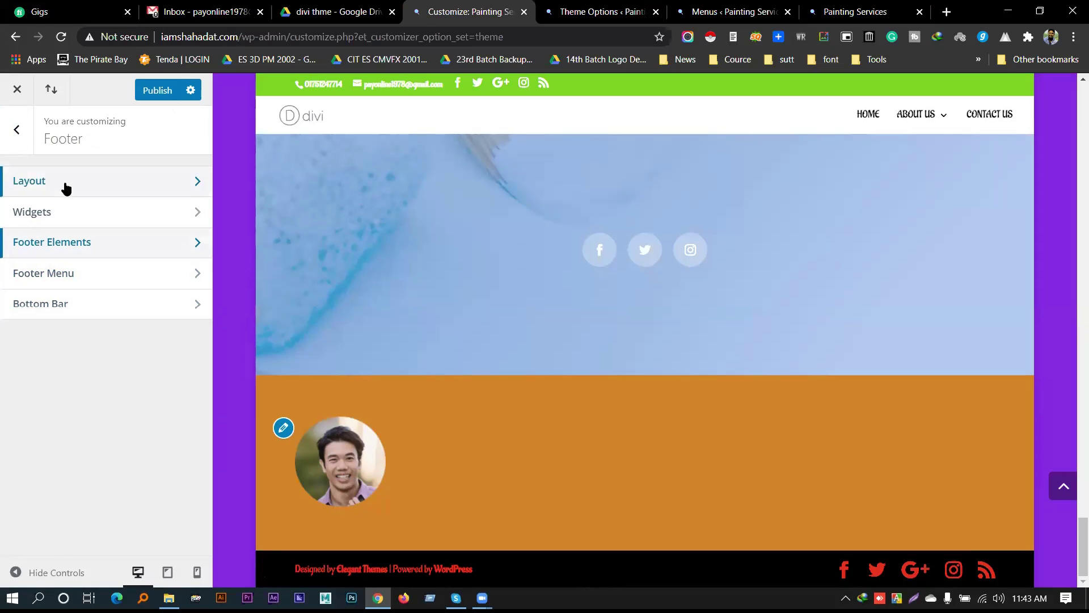
Recheck the footer layout, then go back to Divi Theme Options' social icon settings
{"action": "left_click", "coordinate": [66, 186]}
{"action": "scroll", "coordinate": [95, 285], "scroll_direction": "up", "scroll_amount": 2}
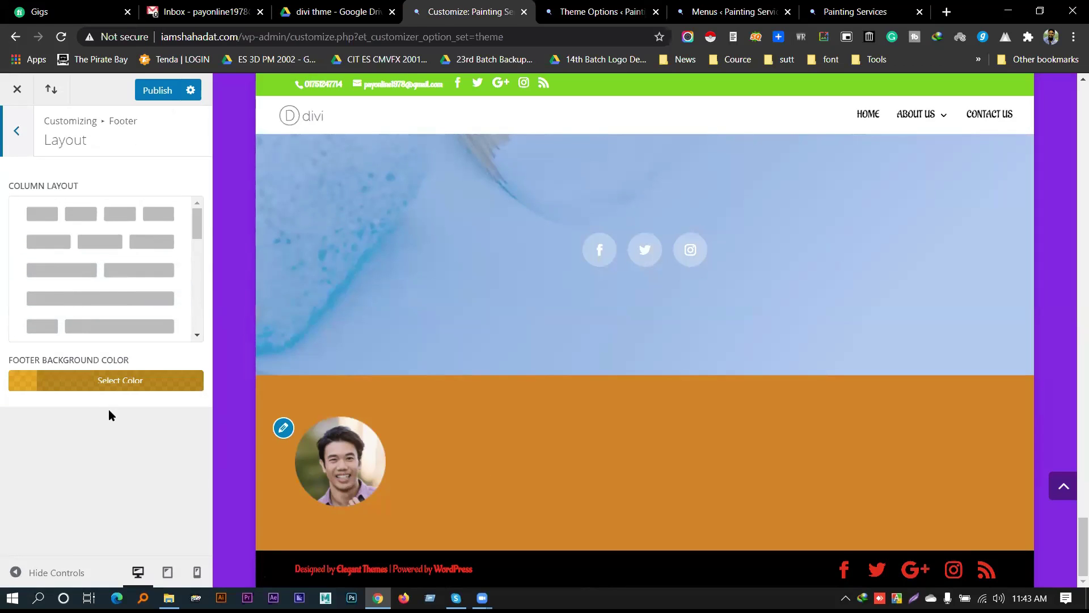
{"action": "left_click", "coordinate": [17, 136]}
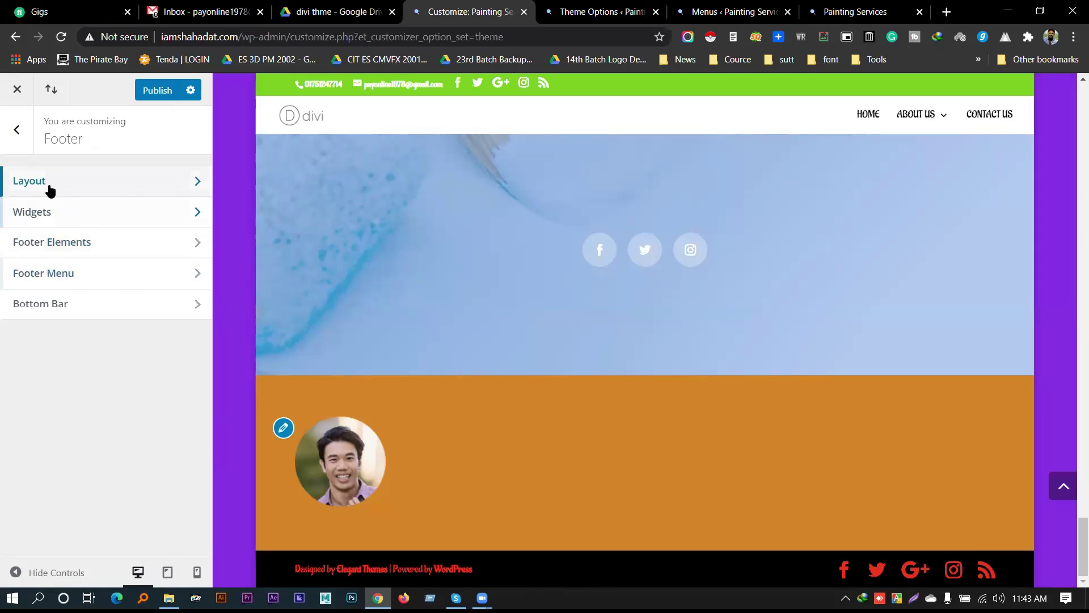
{"action": "left_click", "coordinate": [17, 132]}
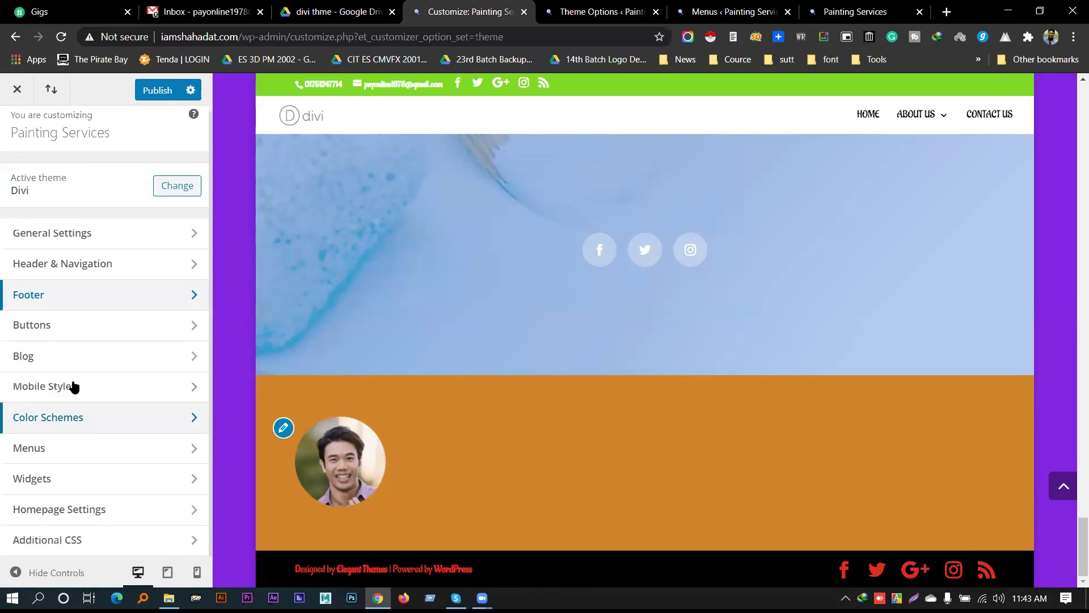
{"action": "left_click", "coordinate": [52, 301]}
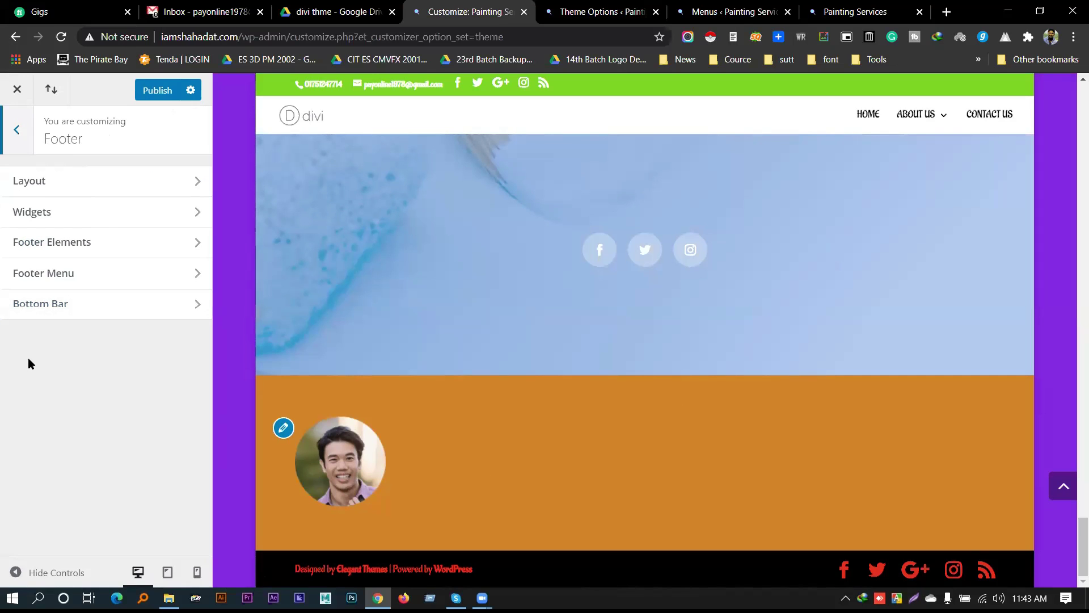
{"action": "left_click", "coordinate": [587, 10]}
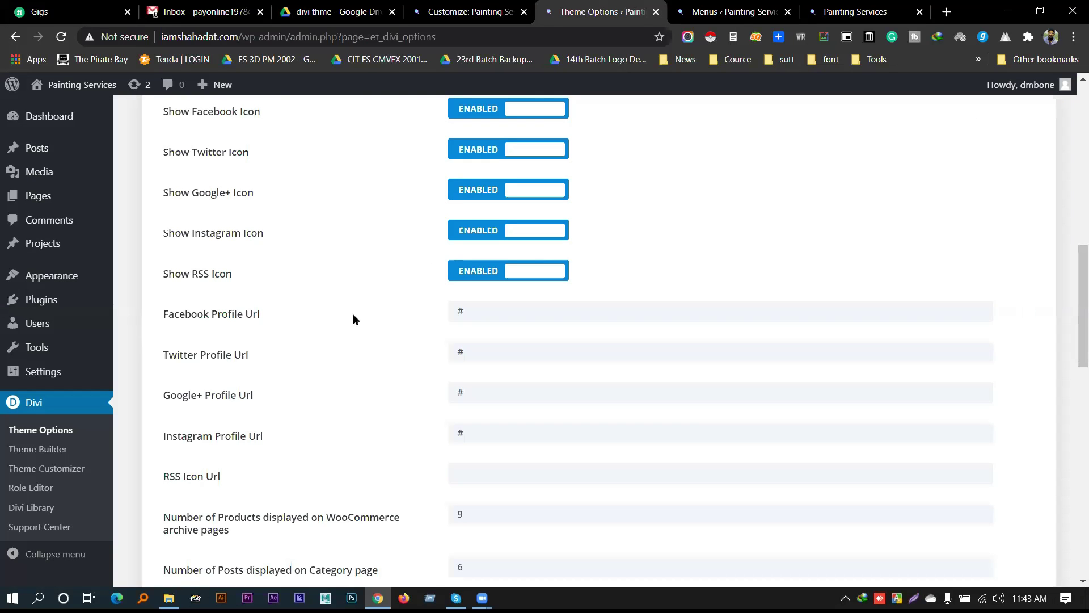
Return the Customizer to its main sections and look across the Theme Options, Menus and live-site tabs
{"action": "scroll", "coordinate": [355, 284], "scroll_direction": "up", "scroll_amount": 6}
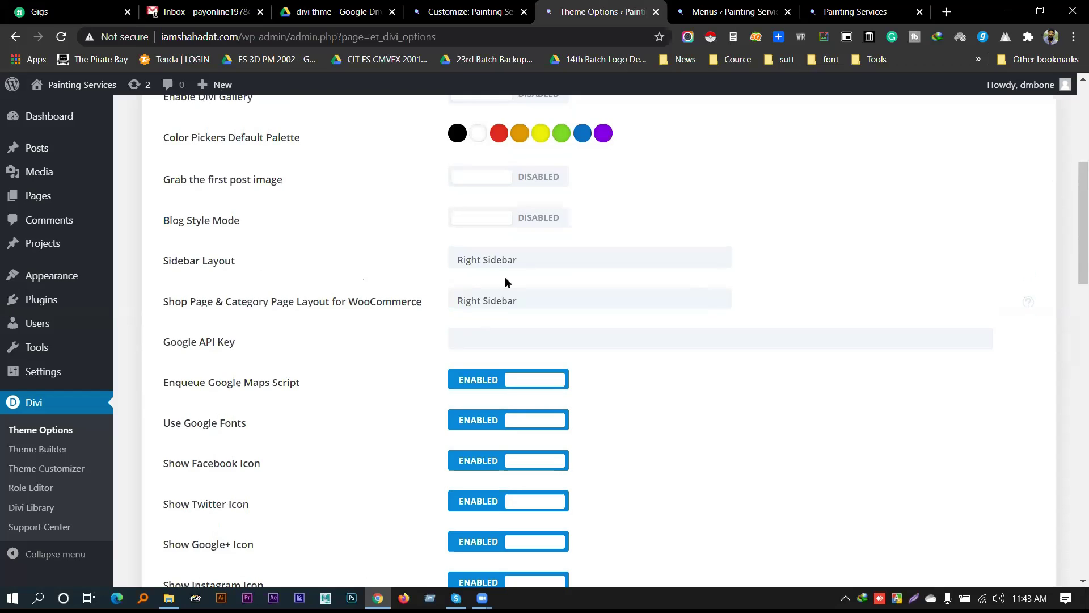
{"action": "scroll", "coordinate": [505, 282], "scroll_direction": "up", "scroll_amount": 3}
{"action": "left_click", "coordinate": [471, 12]}
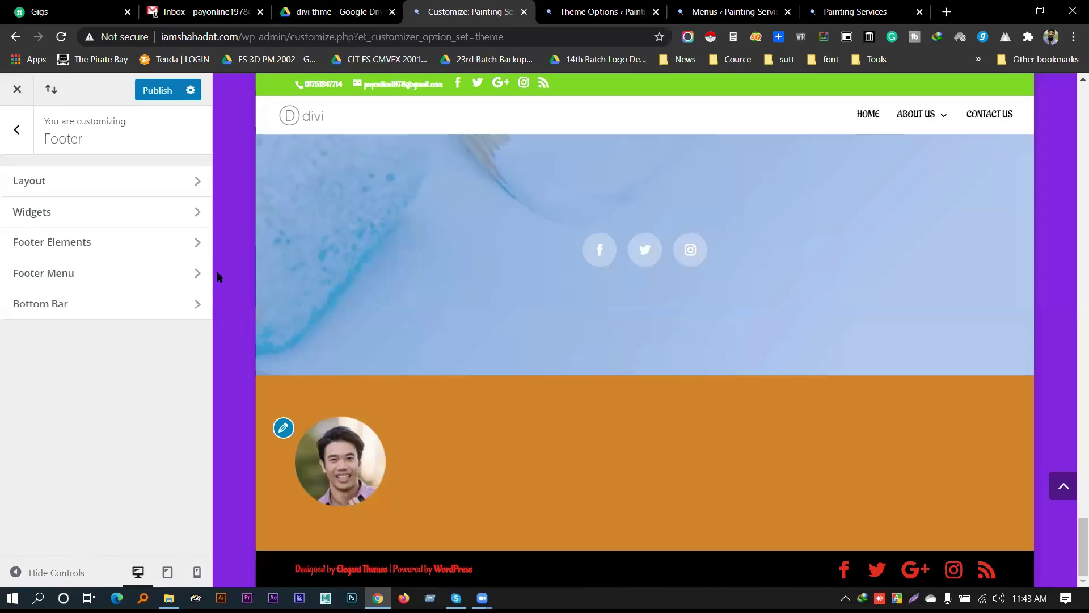
{"action": "left_click", "coordinate": [17, 129]}
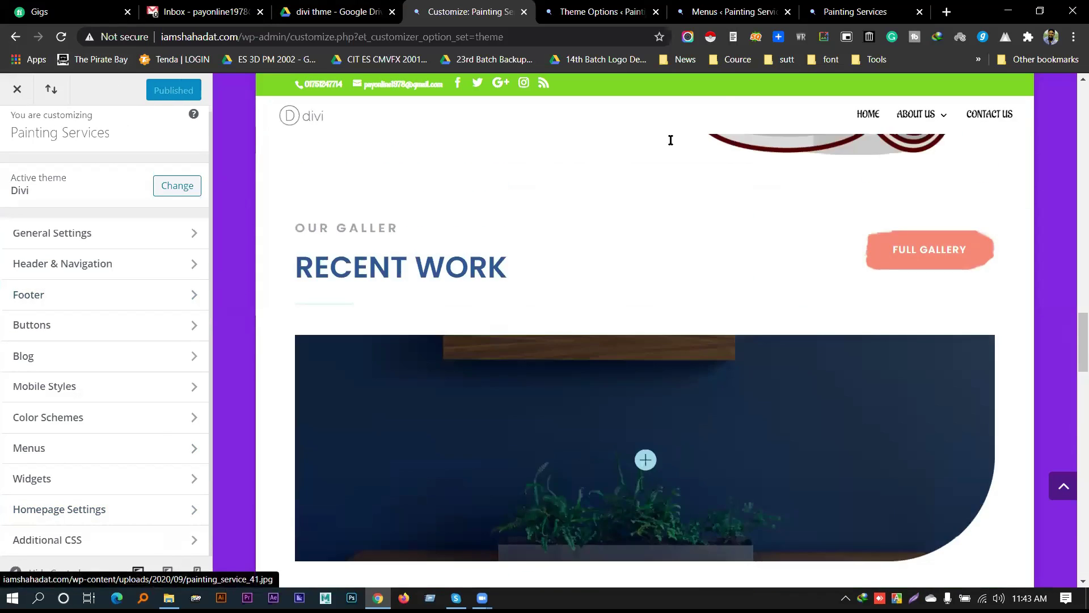
{"action": "left_click", "coordinate": [638, 6]}
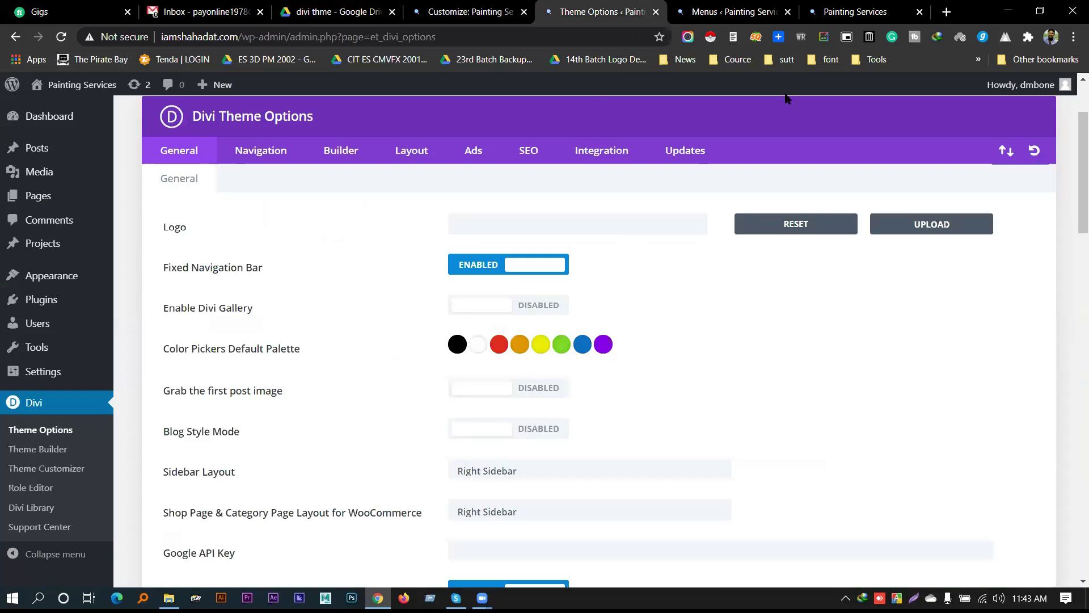
{"action": "left_click", "coordinate": [732, 11]}
{"action": "left_click", "coordinate": [854, 12]}
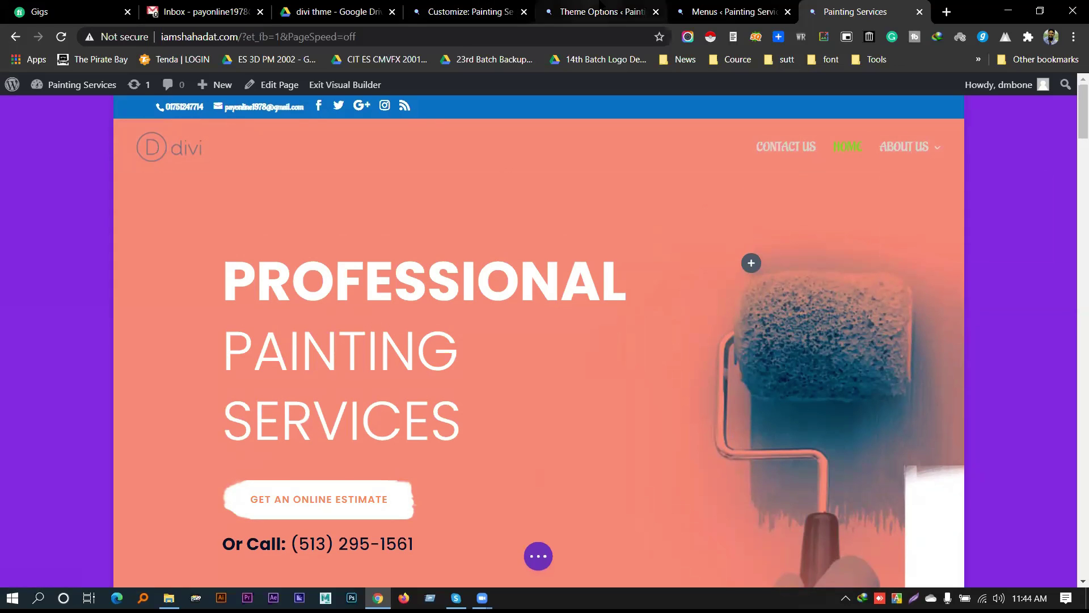
{"action": "left_click", "coordinate": [602, 12]}
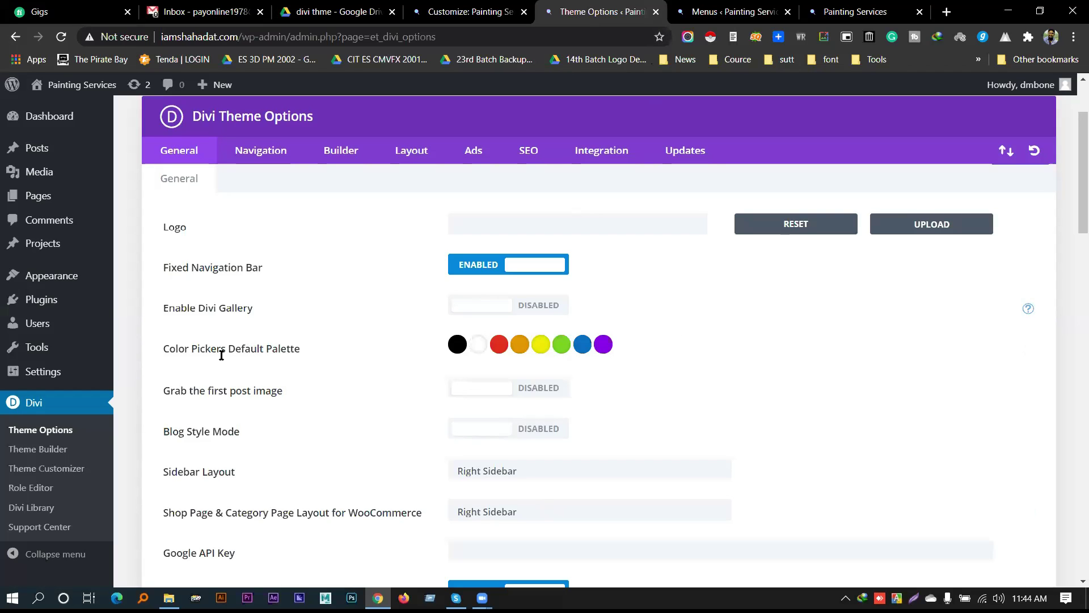
{"action": "left_click", "coordinate": [499, 13]}
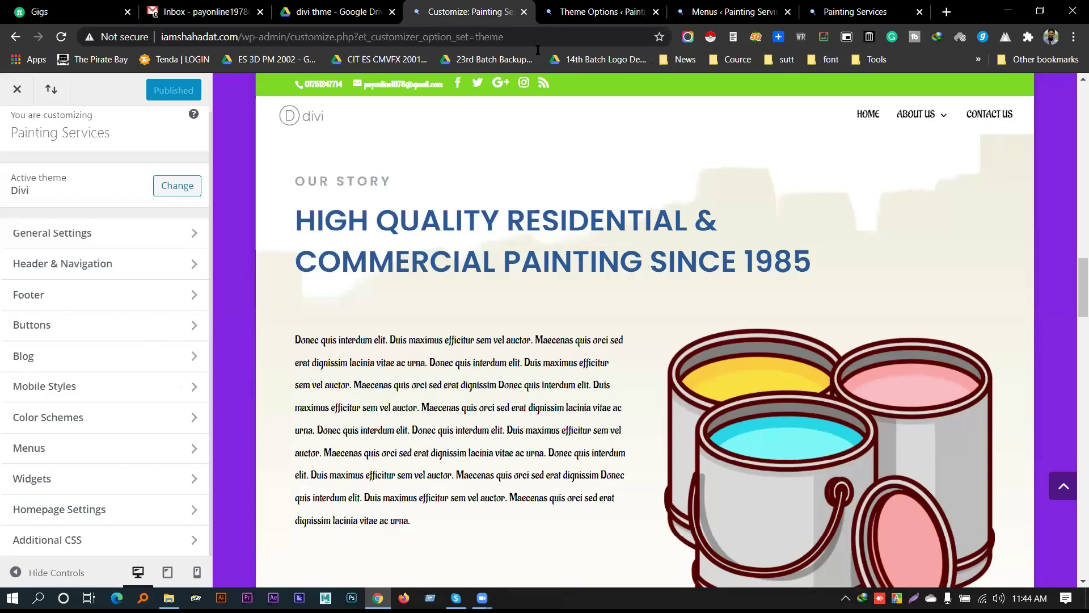
Close the Customizer, Theme Options and front-page tabs, then start a new page via Pages > Add New
{"action": "left_click", "coordinate": [524, 12]}
{"action": "key", "text": "ctrl+Tab"}
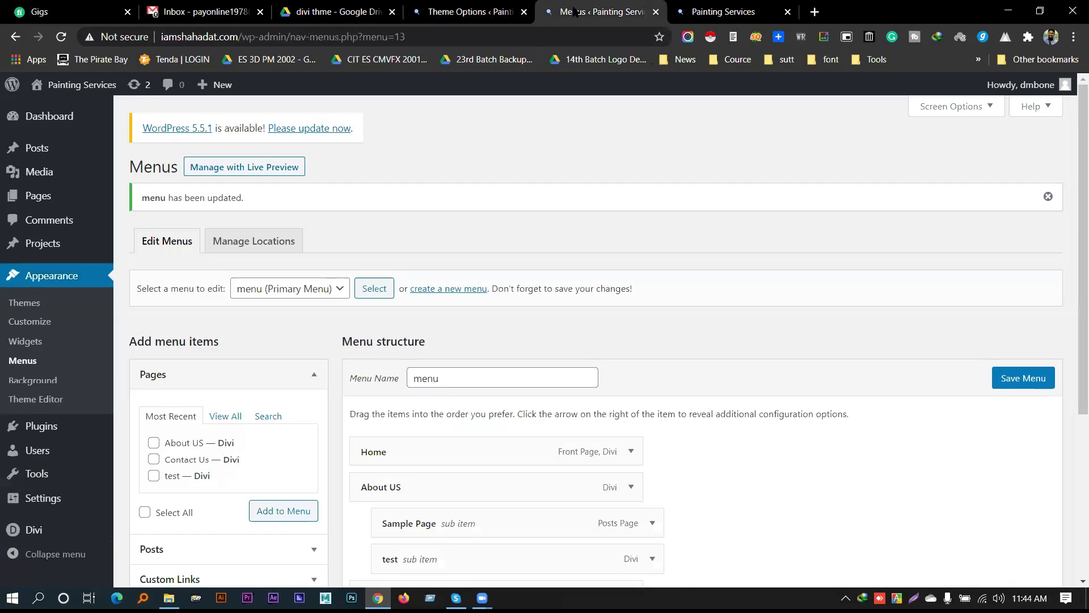
{"action": "left_click", "coordinate": [524, 12]}
{"action": "left_click", "coordinate": [568, 11]}
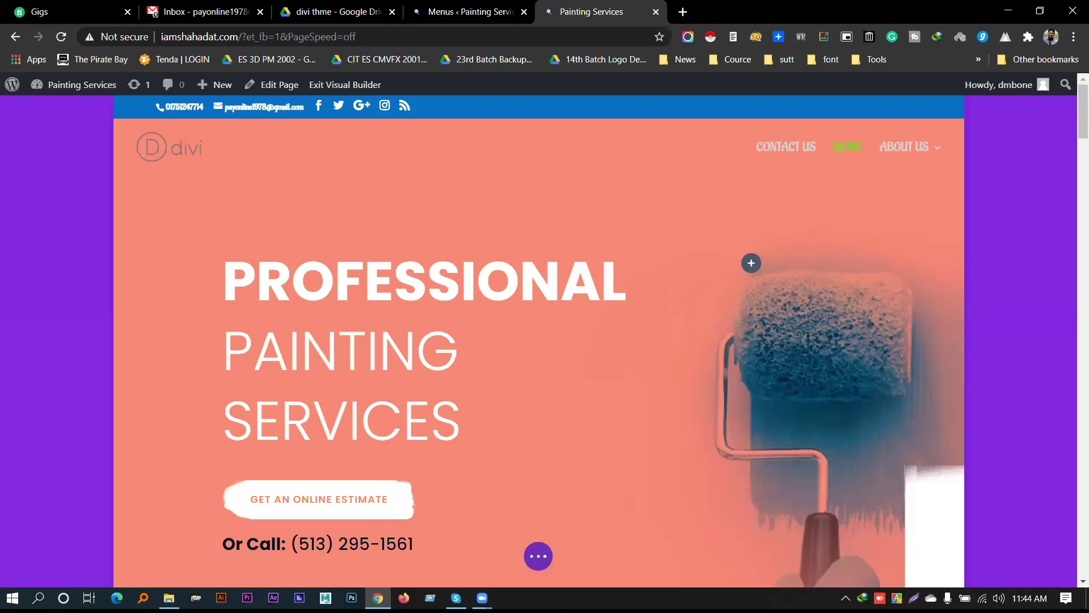
{"action": "key", "text": "ctrl+w"}
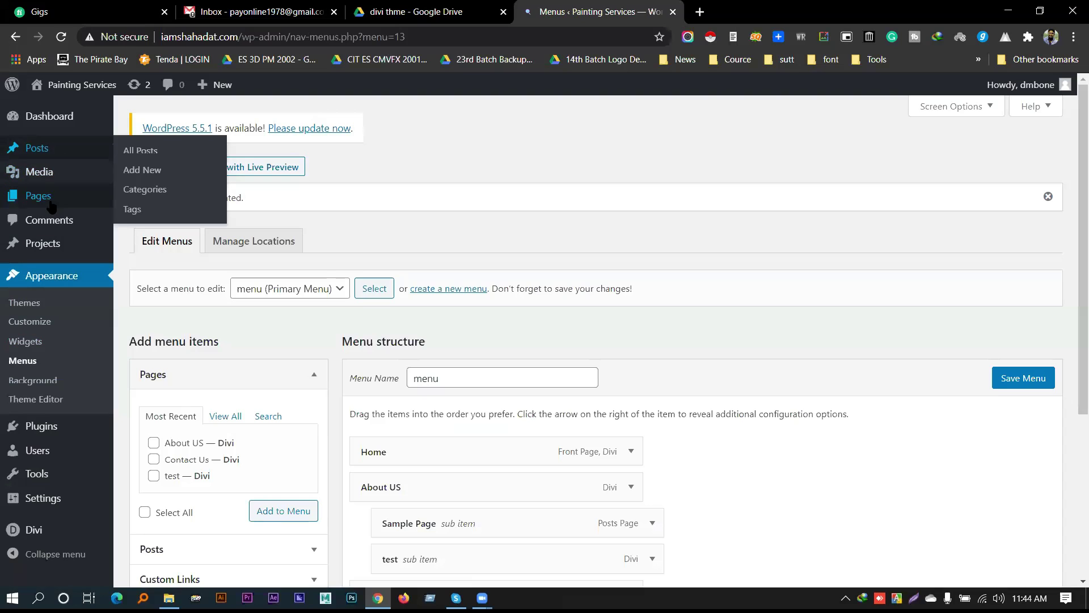
{"action": "mouse_move", "coordinate": [38, 196]}
{"action": "left_click", "coordinate": [148, 218], "text": "ctrl"}
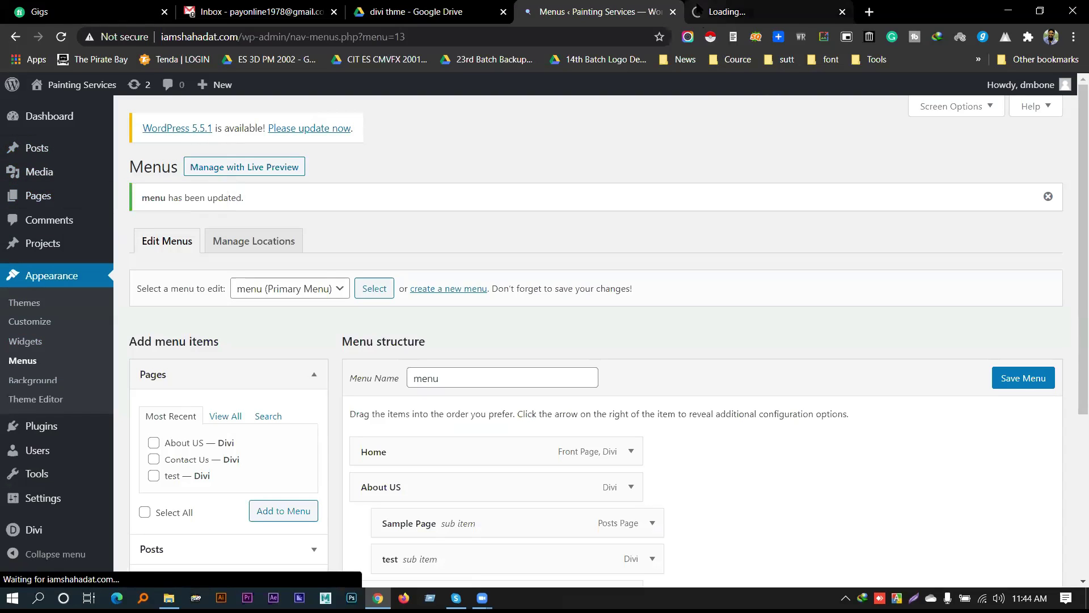
Title the new page 'Home 2' and publish it
{"action": "key", "text": "ctrl+Tab"}
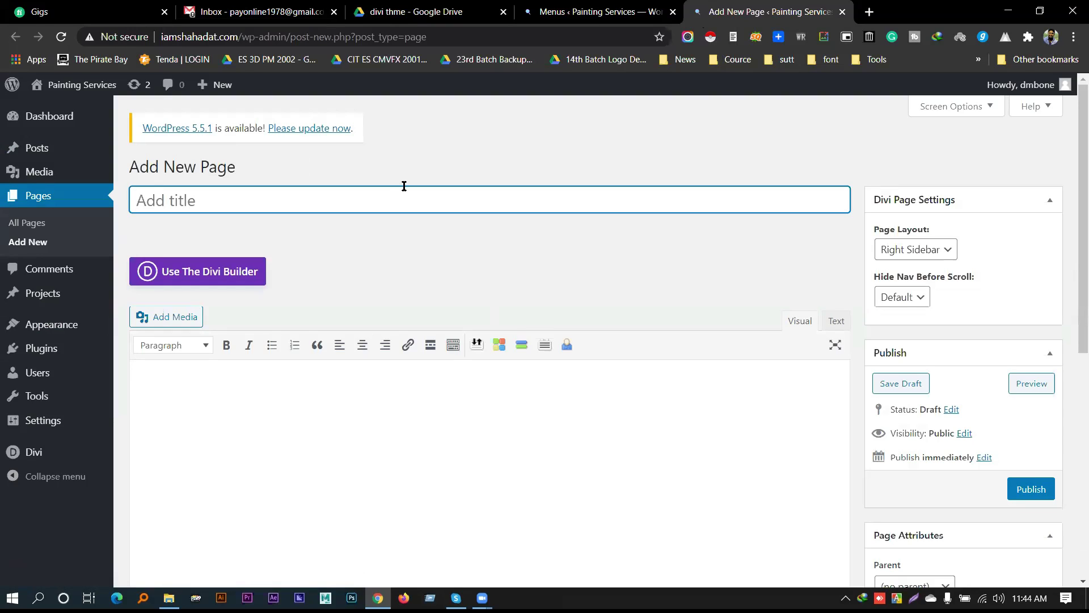
{"action": "type", "text": "Home"}
{"action": "type", "text": "m"}
{"action": "left_click", "coordinate": [1012, 497]}
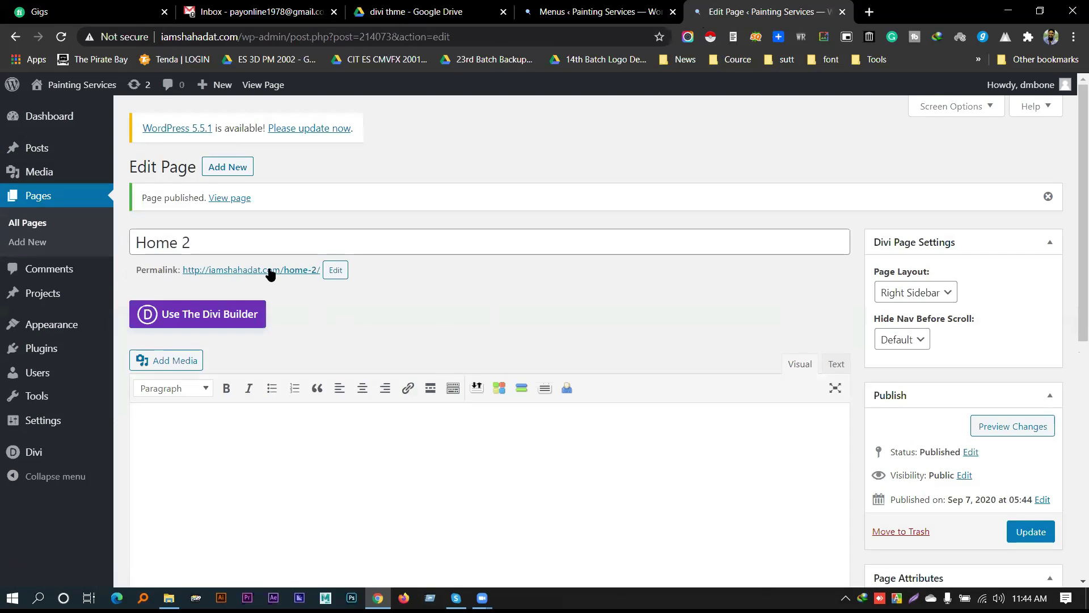
View the published Home 2 page live in a new tab, then return to the Menus screen
{"action": "middle_click", "coordinate": [270, 274]}
{"action": "left_click", "coordinate": [825, 4]}
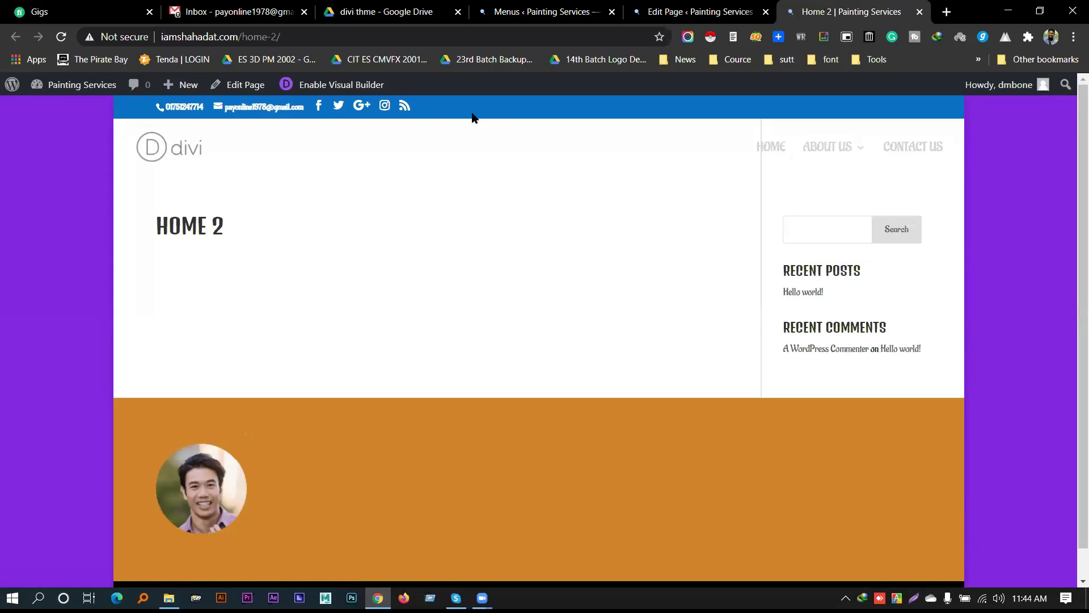
{"action": "scroll", "coordinate": [343, 347], "scroll_direction": "down", "scroll_amount": 1}
{"action": "scroll", "coordinate": [329, 343], "scroll_direction": "up", "scroll_amount": 1}
{"action": "left_click", "coordinate": [702, 6]}
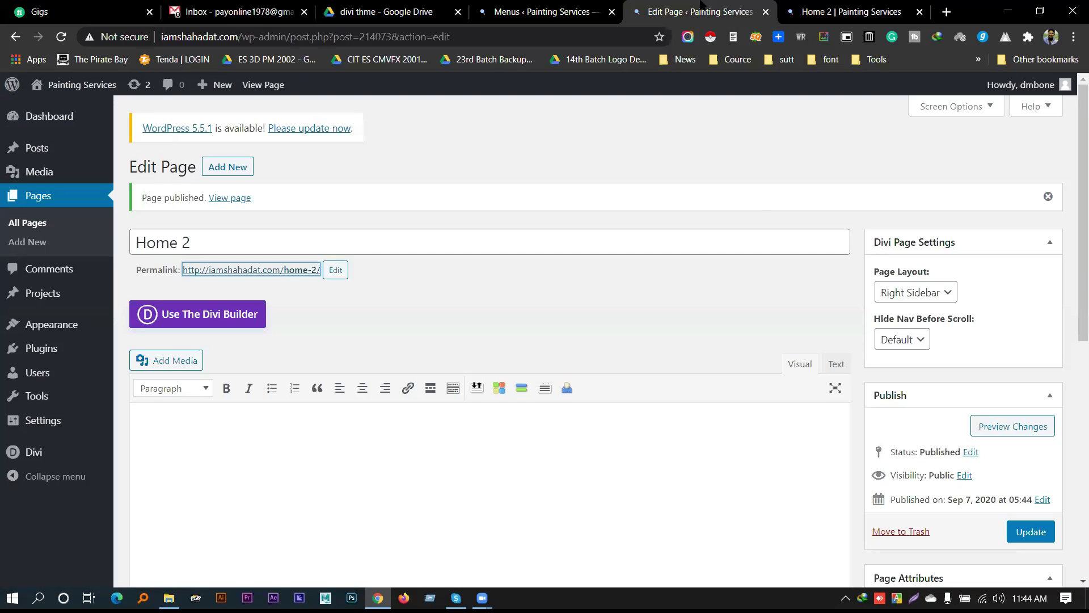
{"action": "left_click", "coordinate": [837, 8]}
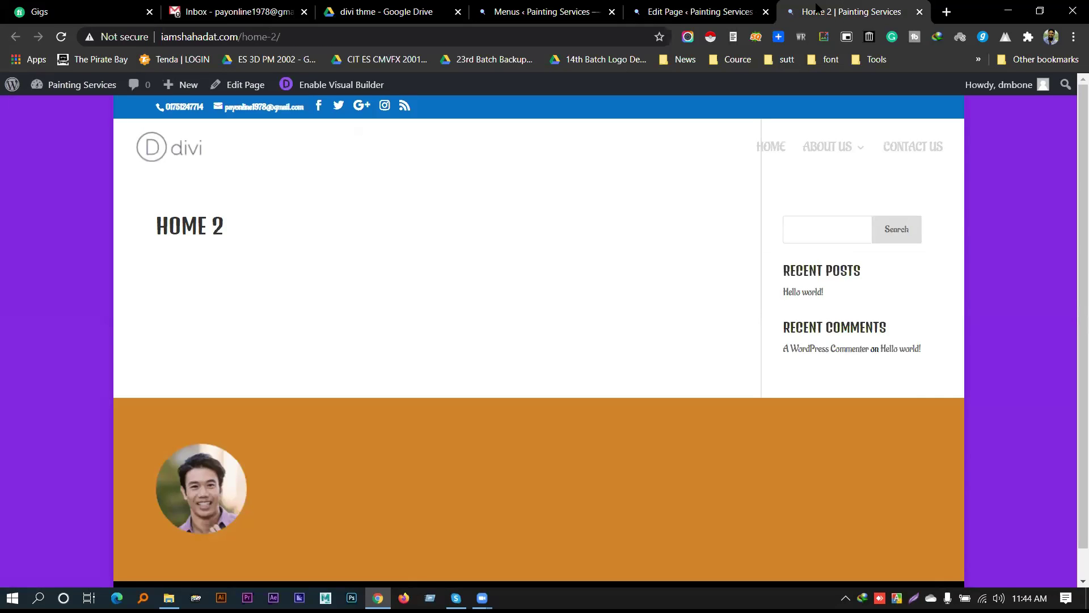
{"action": "left_click", "coordinate": [542, 11]}
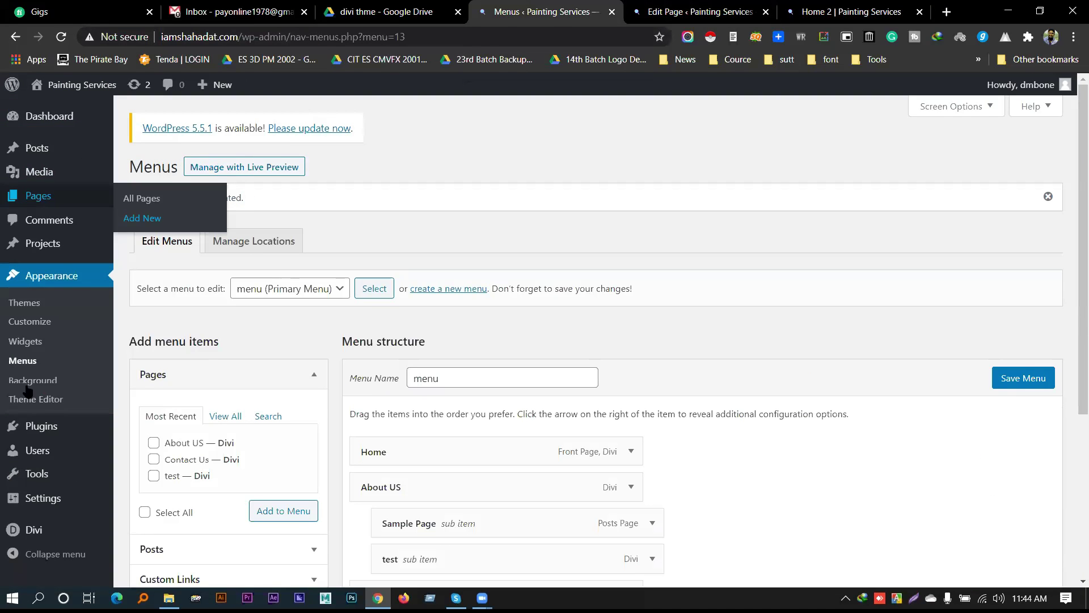
Open the Divi Customizer and look over the Header & Navigation format and primary menu bar settings
{"action": "mouse_move", "coordinate": [85, 527]}
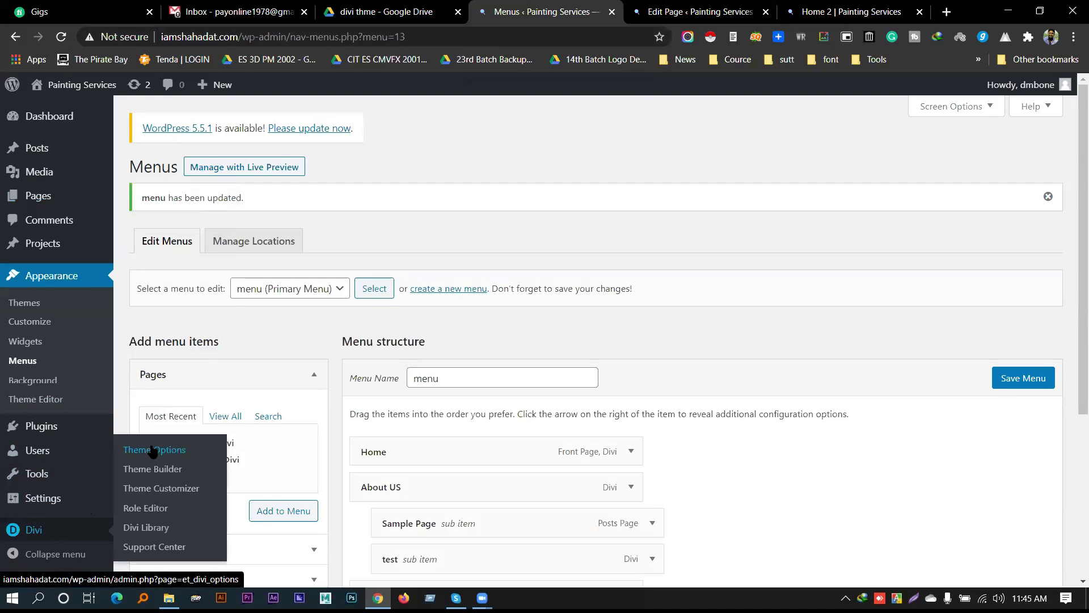
{"action": "left_click", "coordinate": [155, 489]}
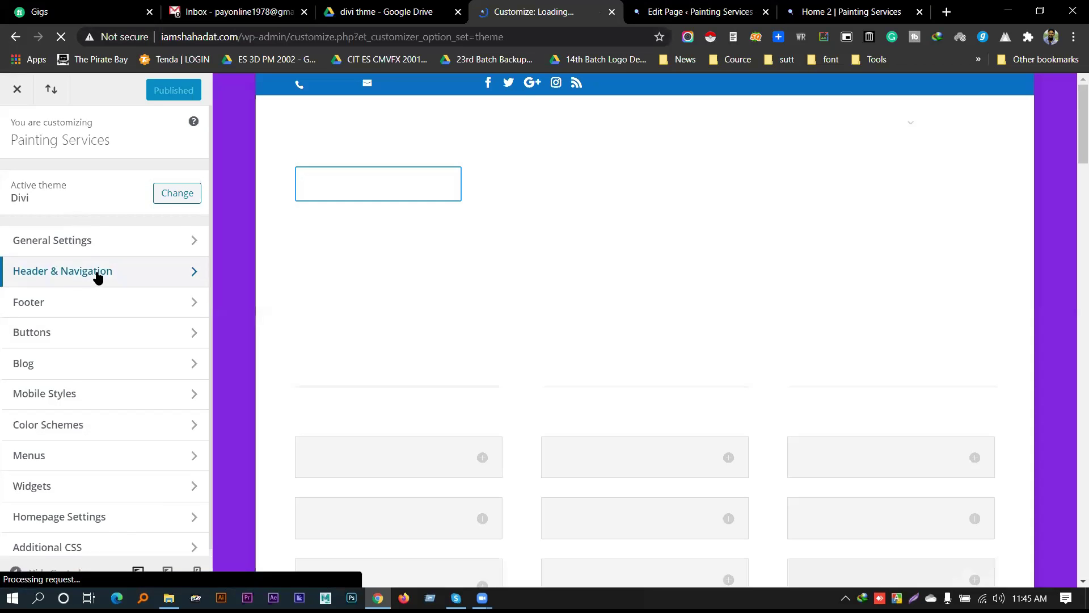
{"action": "left_click", "coordinate": [97, 276]}
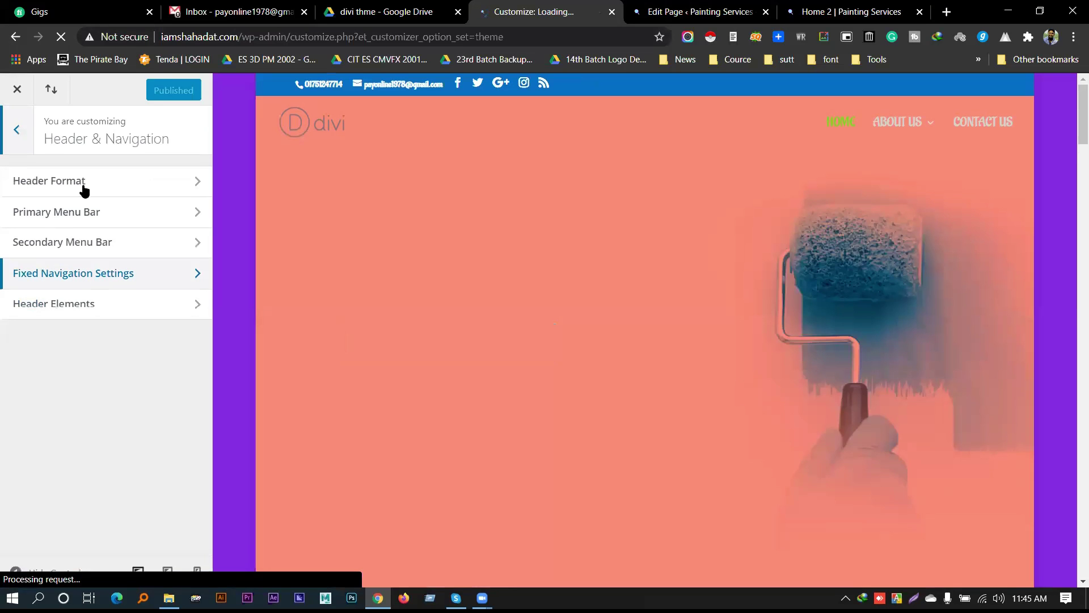
{"action": "left_click", "coordinate": [64, 193]}
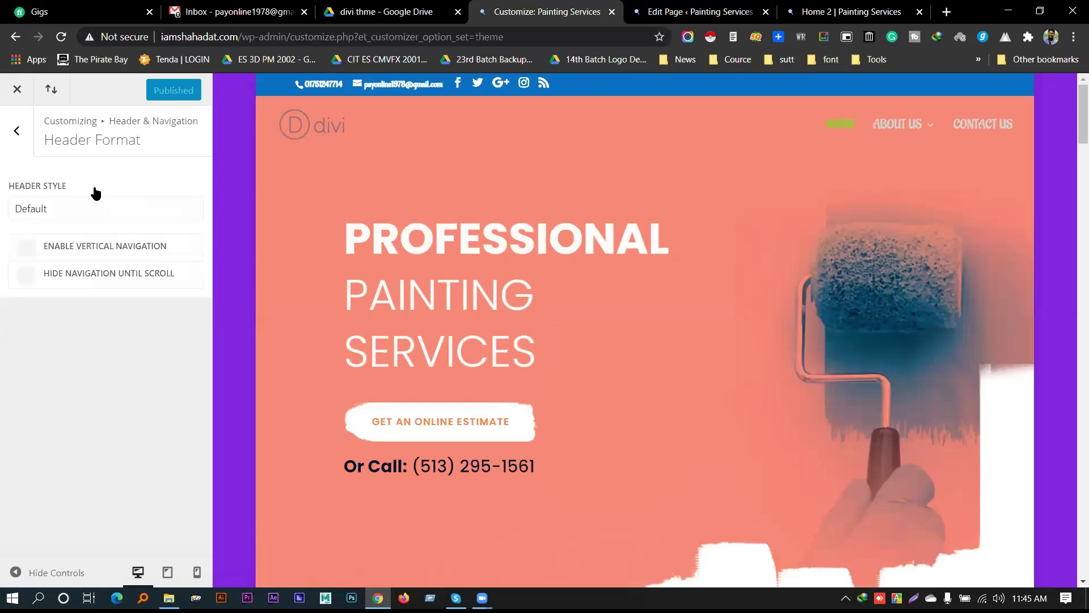
{"action": "left_click", "coordinate": [17, 131]}
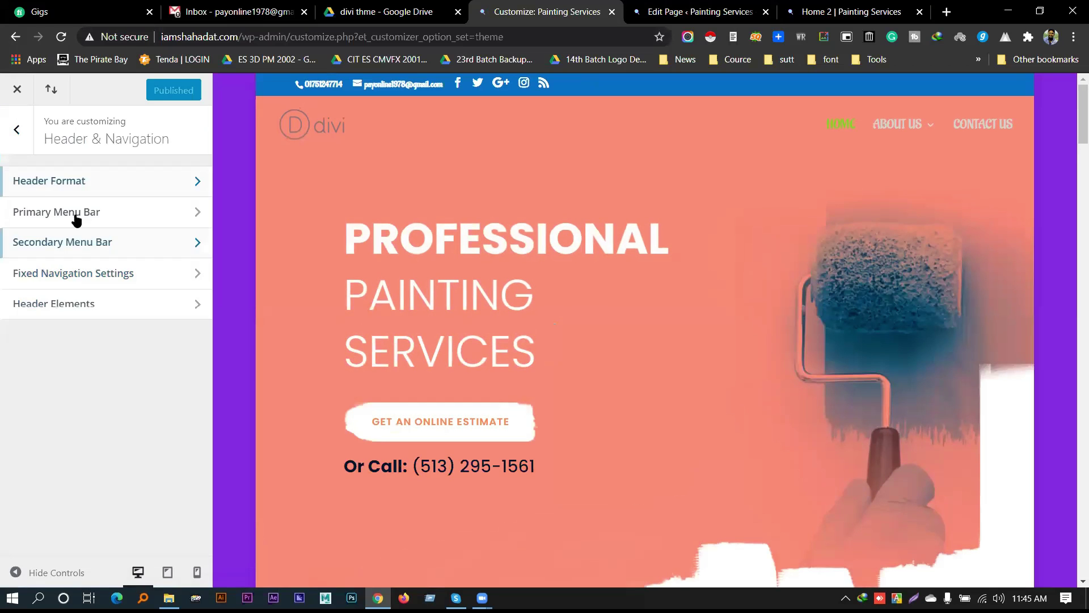
{"action": "left_click", "coordinate": [74, 218]}
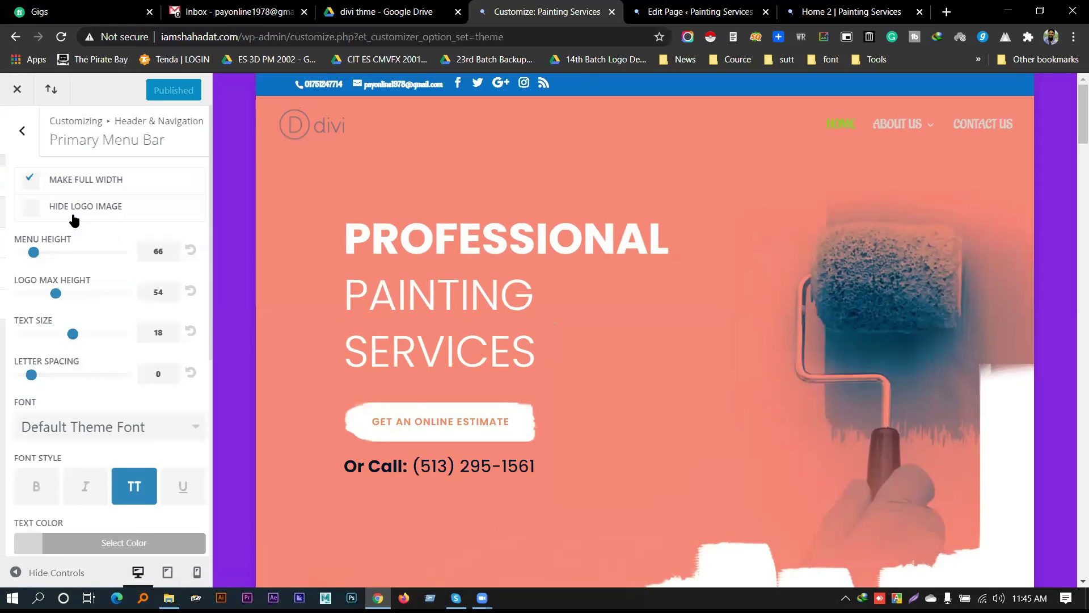
{"action": "left_click", "coordinate": [22, 137]}
{"action": "left_click", "coordinate": [17, 132]}
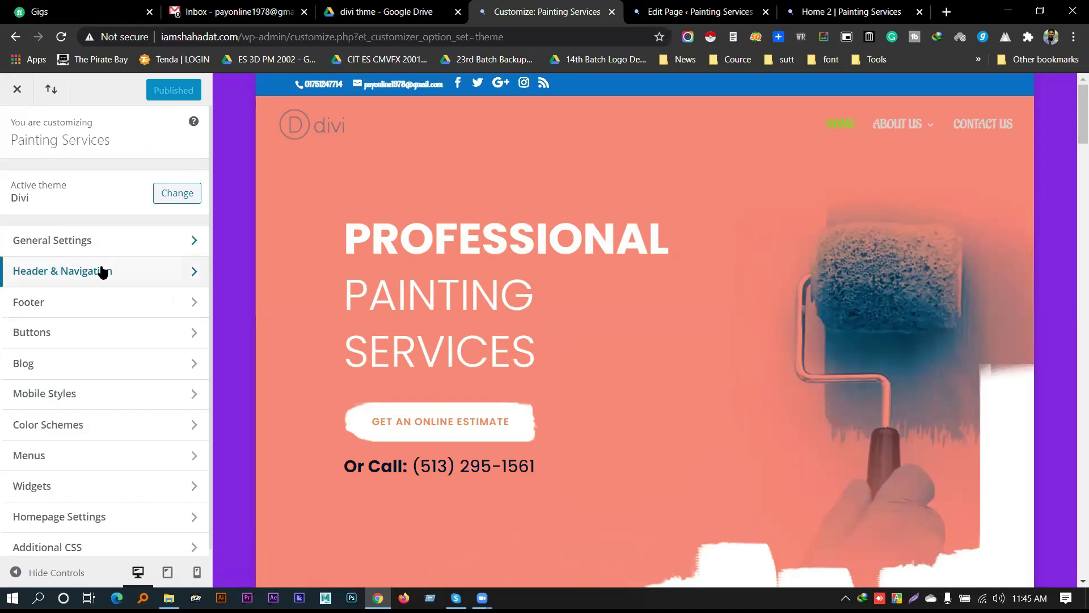
Uncheck Enable Boxed Layout in General Settings > Layout Settings and publish the change
{"action": "left_click", "coordinate": [97, 240]}
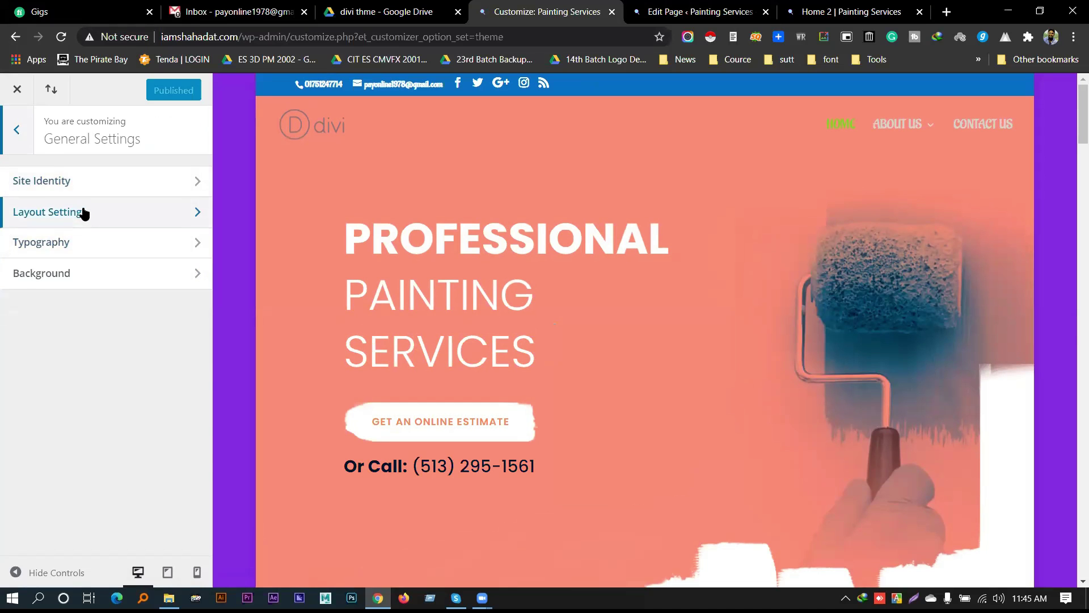
{"action": "left_click", "coordinate": [84, 214]}
{"action": "left_click", "coordinate": [57, 198]}
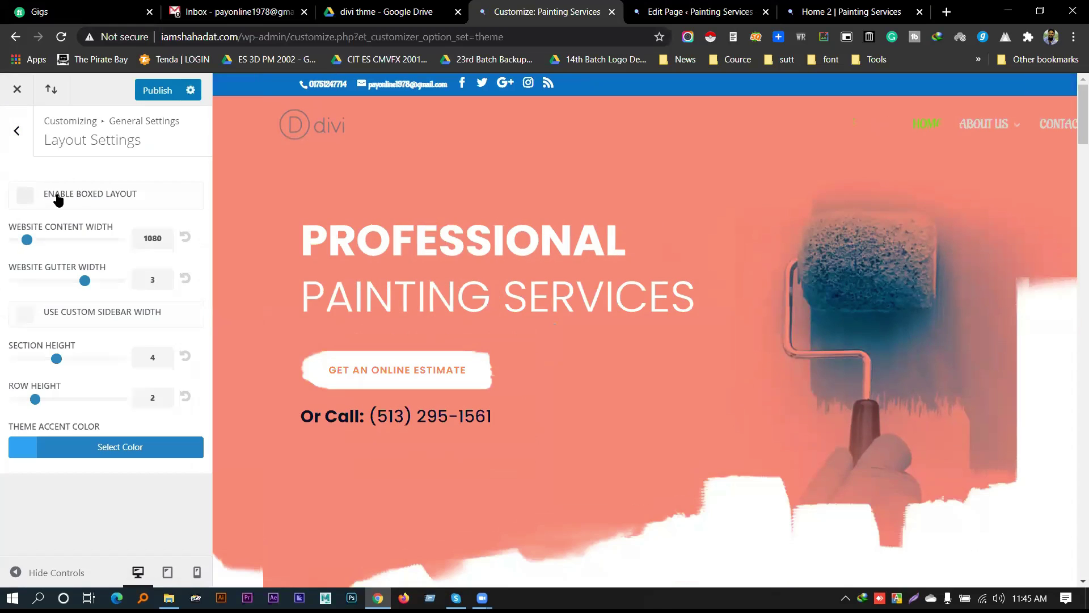
{"action": "left_click", "coordinate": [19, 132]}
{"action": "left_click", "coordinate": [145, 94]}
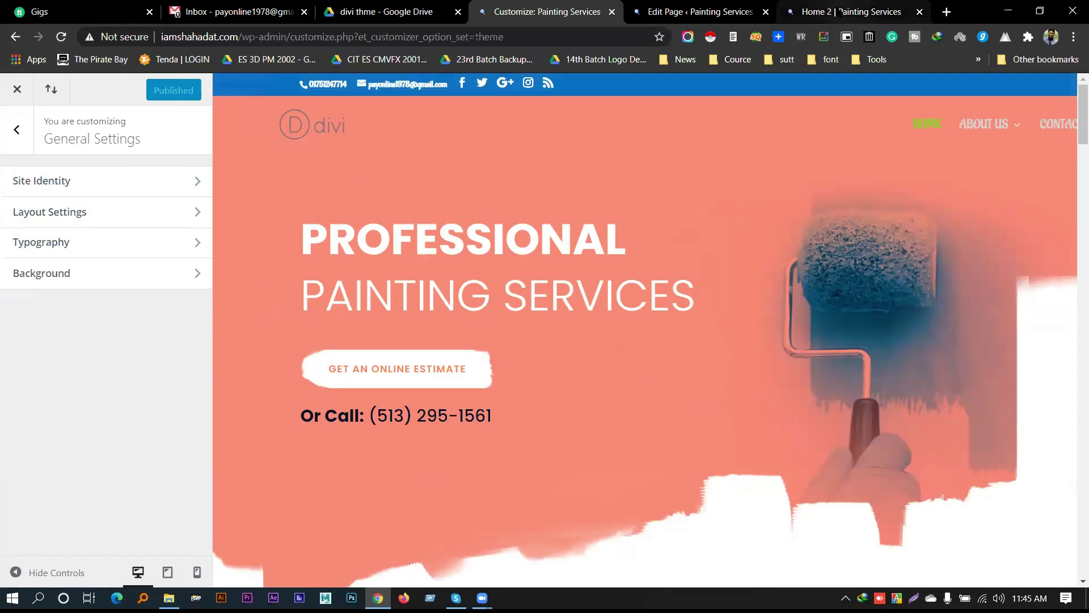
Reload the live Home 2 page and compare it with its editor
{"action": "left_click", "coordinate": [843, 12]}
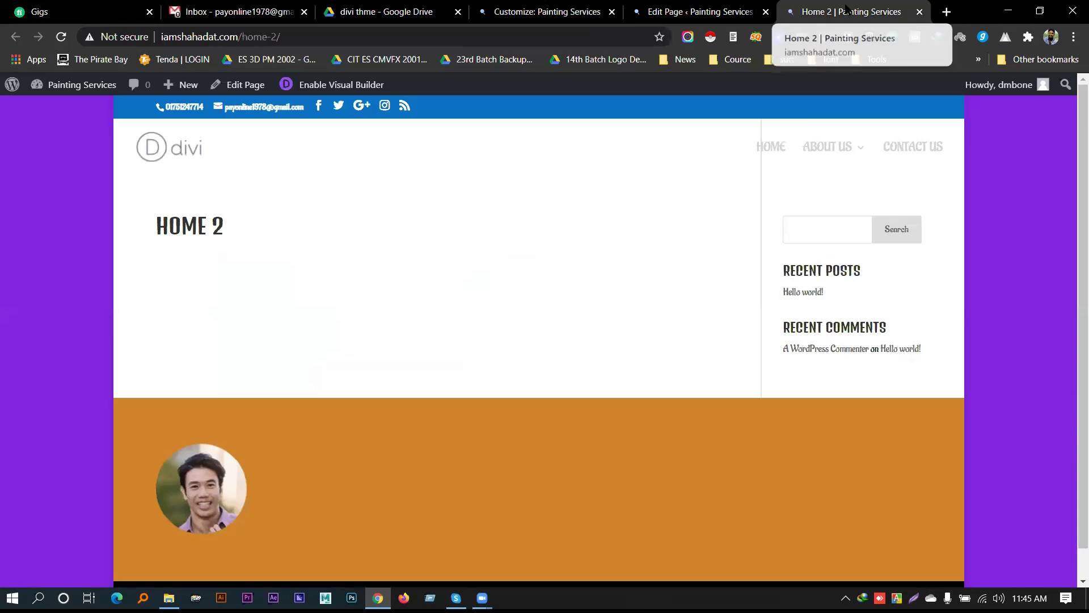
{"action": "right_click", "coordinate": [830, 11]}
{"action": "left_click", "coordinate": [843, 84]}
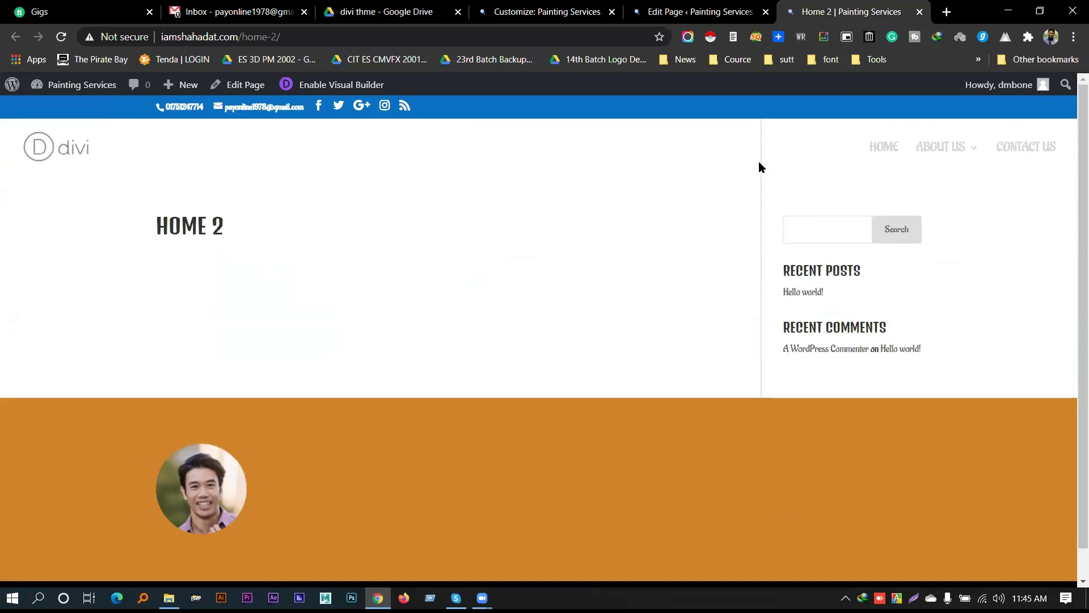
{"action": "left_click", "coordinate": [729, 11]}
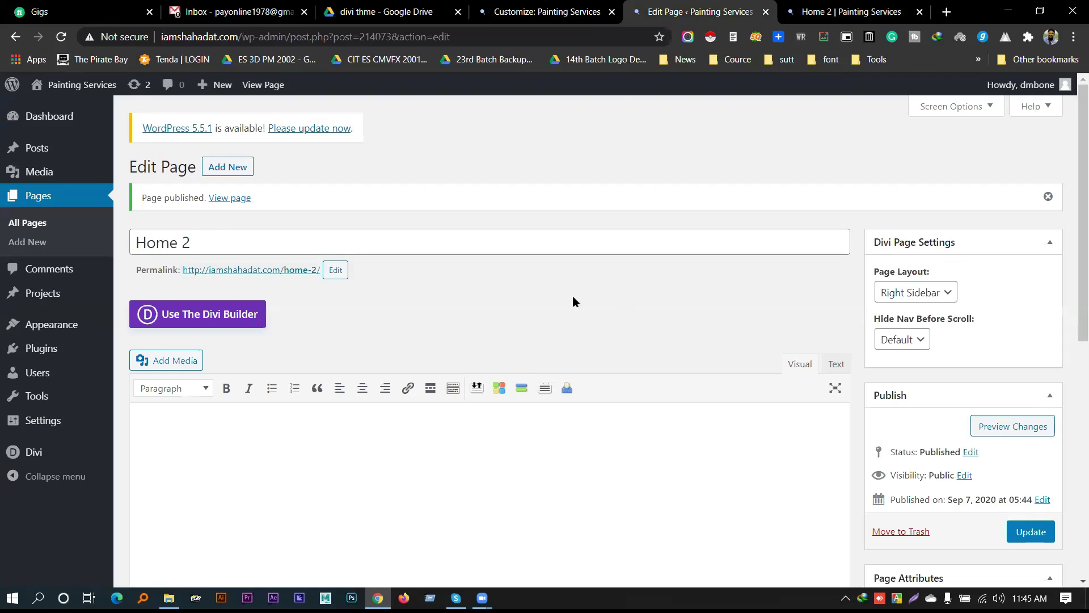
{"action": "left_click", "coordinate": [831, 11]}
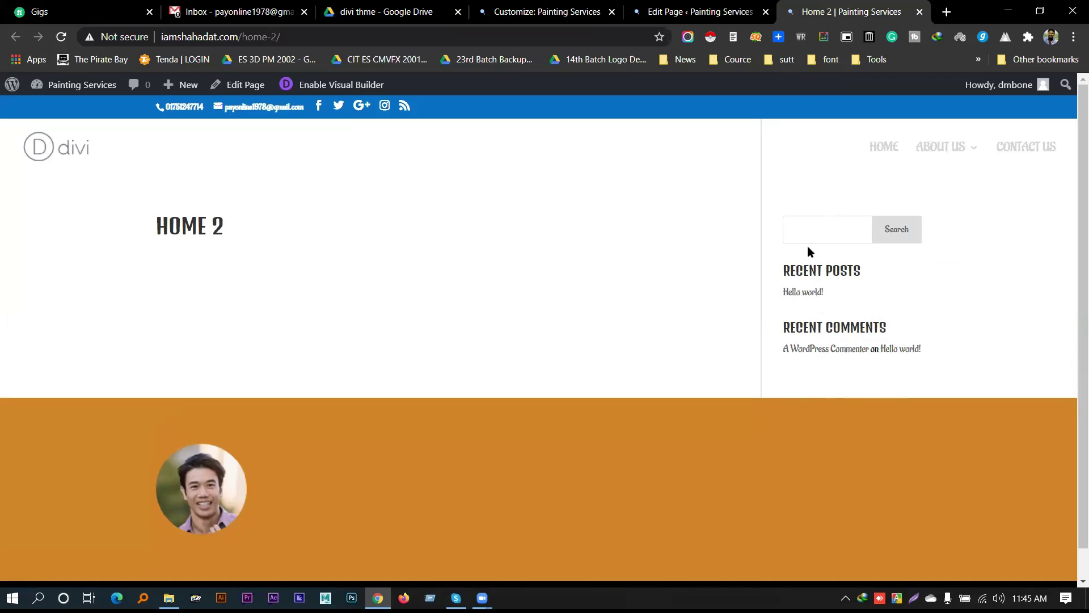
{"action": "left_click", "coordinate": [697, 5]}
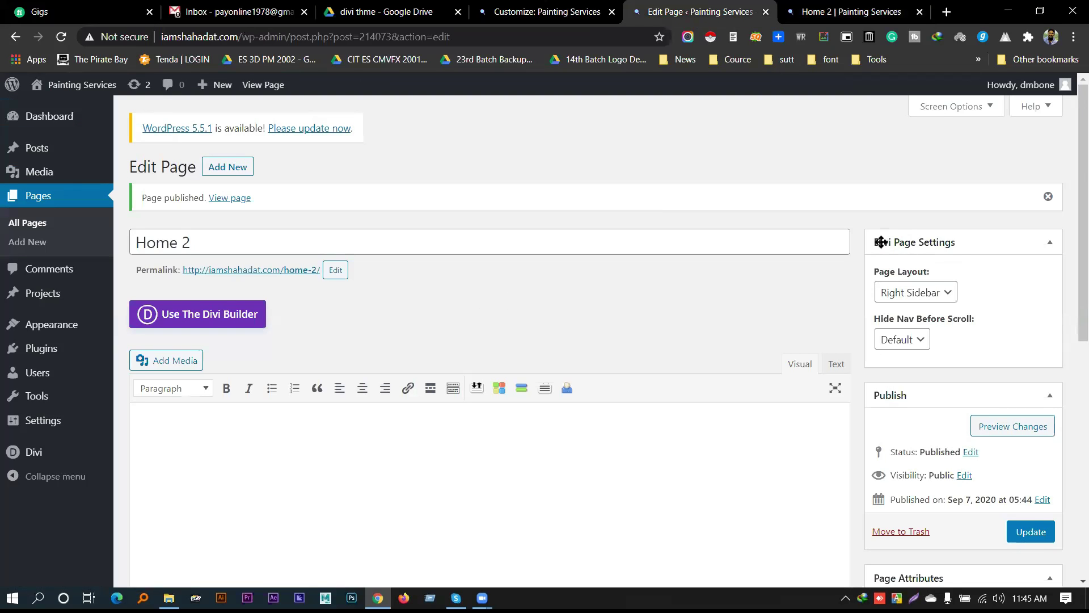
Set the Home 2 Divi Page Layout to No Sidebar and update the page
{"action": "left_click", "coordinate": [919, 294]}
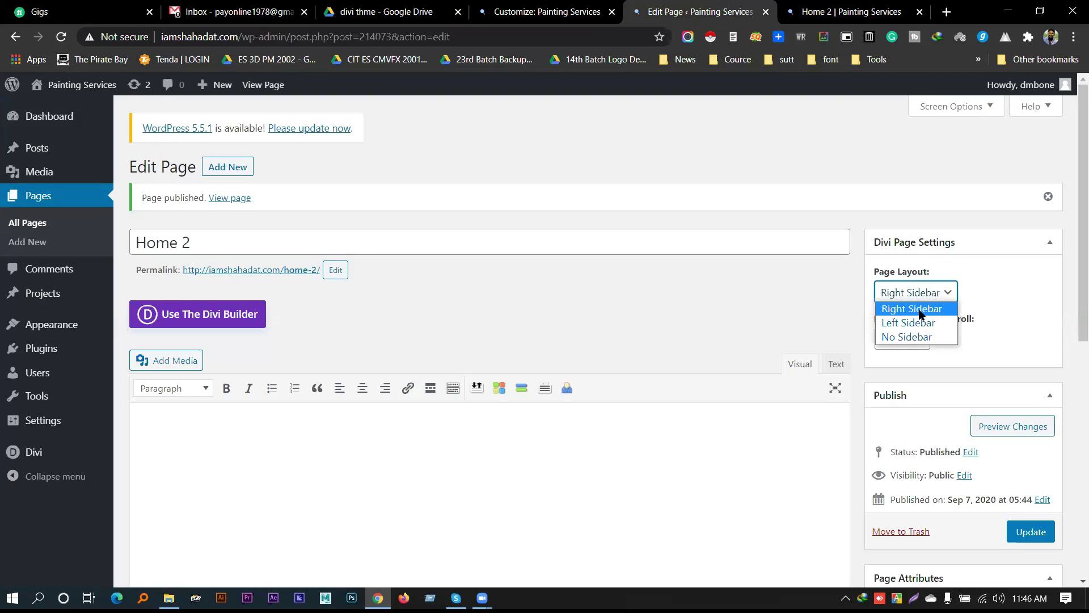
{"action": "left_click", "coordinate": [921, 339]}
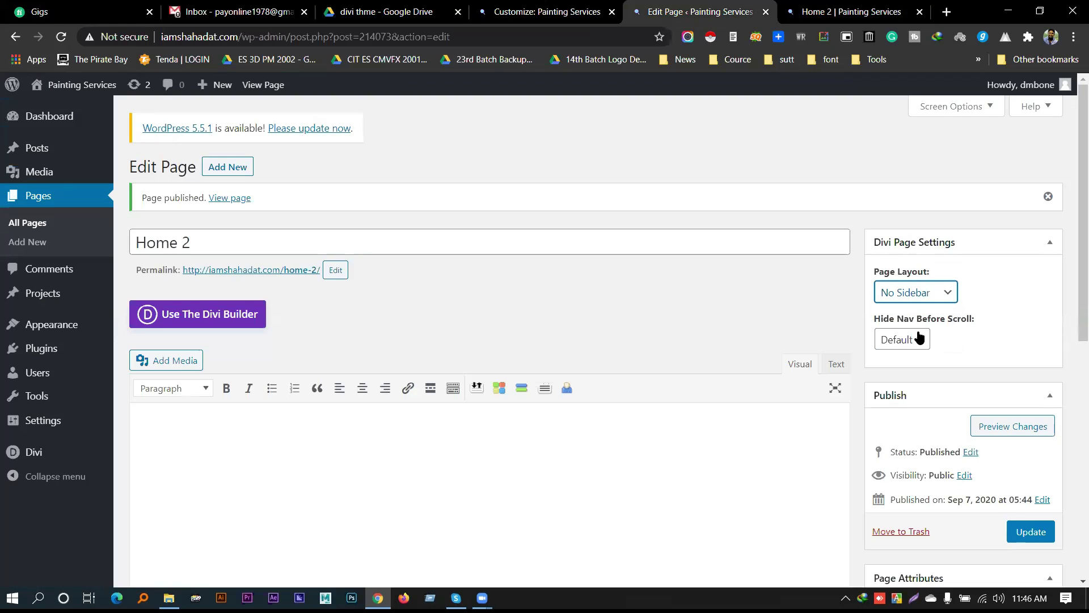
{"action": "scroll", "coordinate": [870, 318], "scroll_direction": "down", "scroll_amount": 1}
{"action": "scroll", "coordinate": [870, 319], "scroll_direction": "up", "scroll_amount": 1}
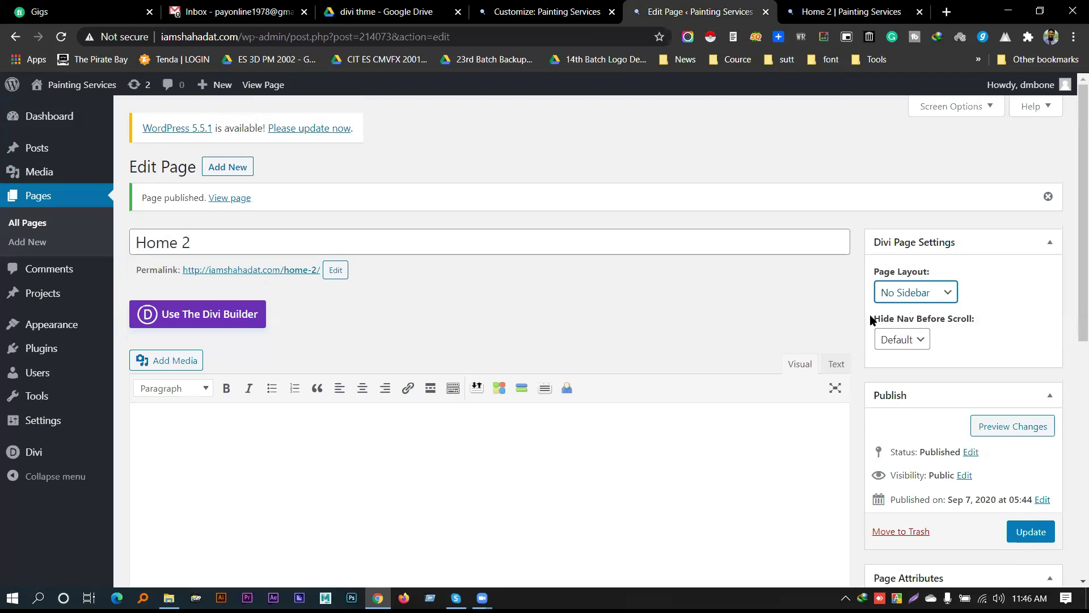
{"action": "left_click", "coordinate": [1033, 531]}
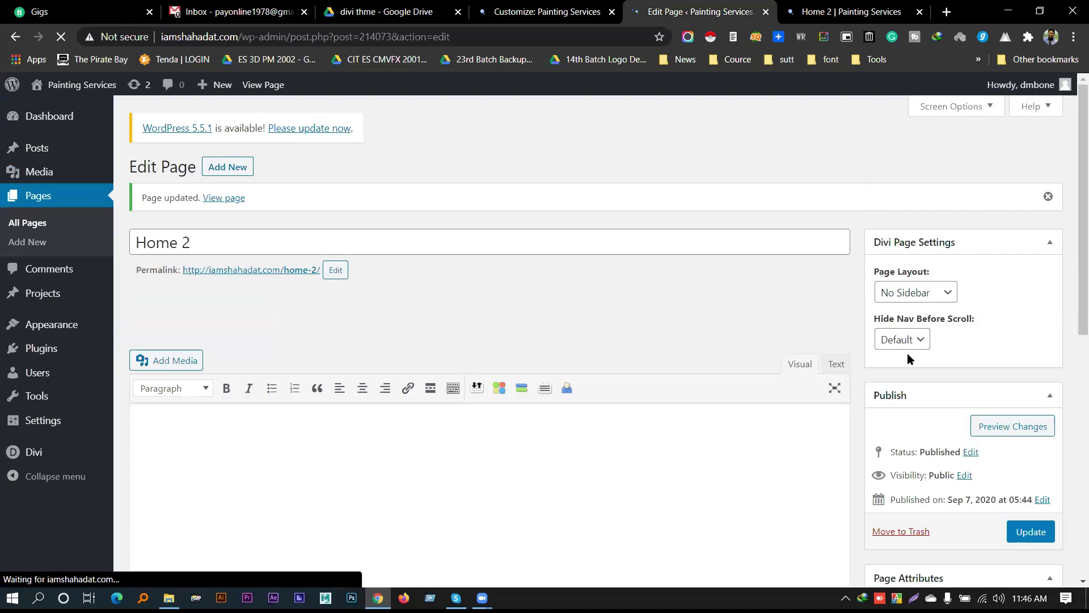
Reload the live Home 2 page to check that the sidebar is gone
{"action": "left_click", "coordinate": [810, 7]}
{"action": "right_click", "coordinate": [810, 6]}
{"action": "left_click", "coordinate": [852, 74]}
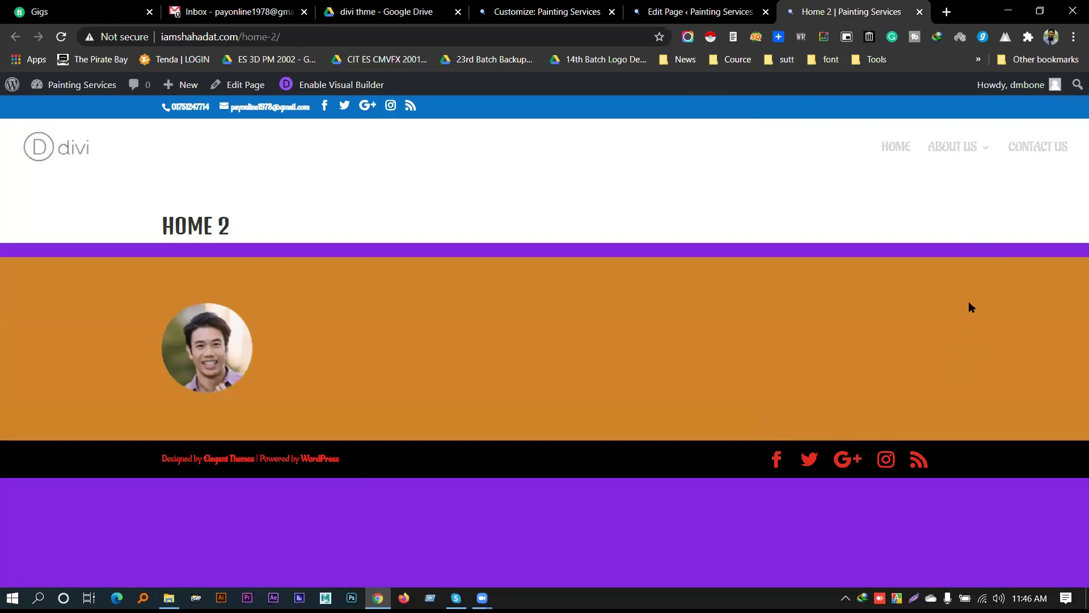
{"action": "left_click", "coordinate": [738, 11]}
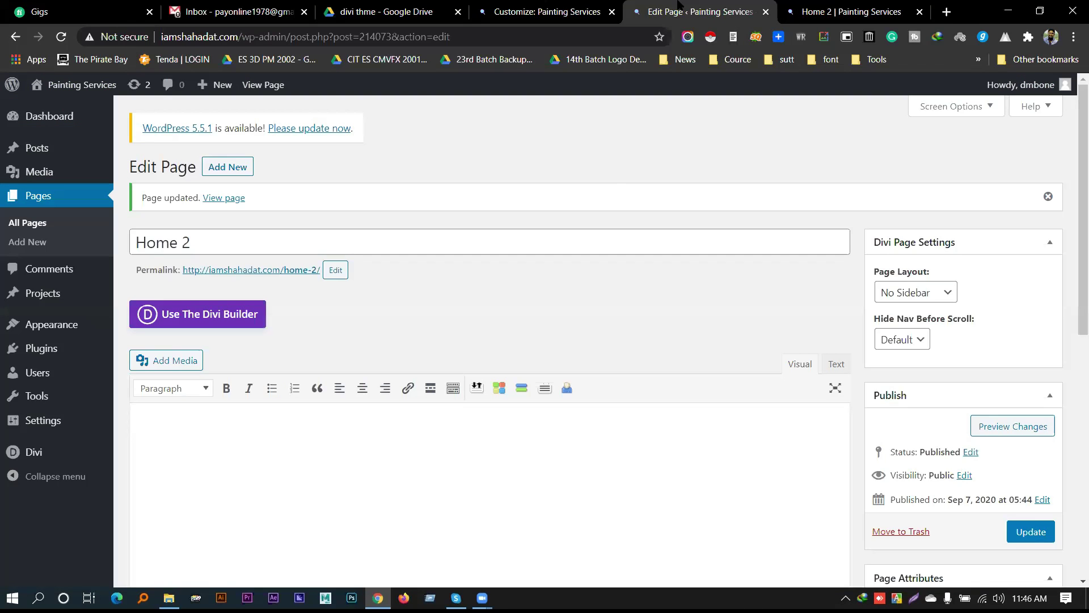
Switch the Page Attributes template to Blank Page and update
{"action": "scroll", "coordinate": [794, 360], "scroll_direction": "down", "scroll_amount": 4}
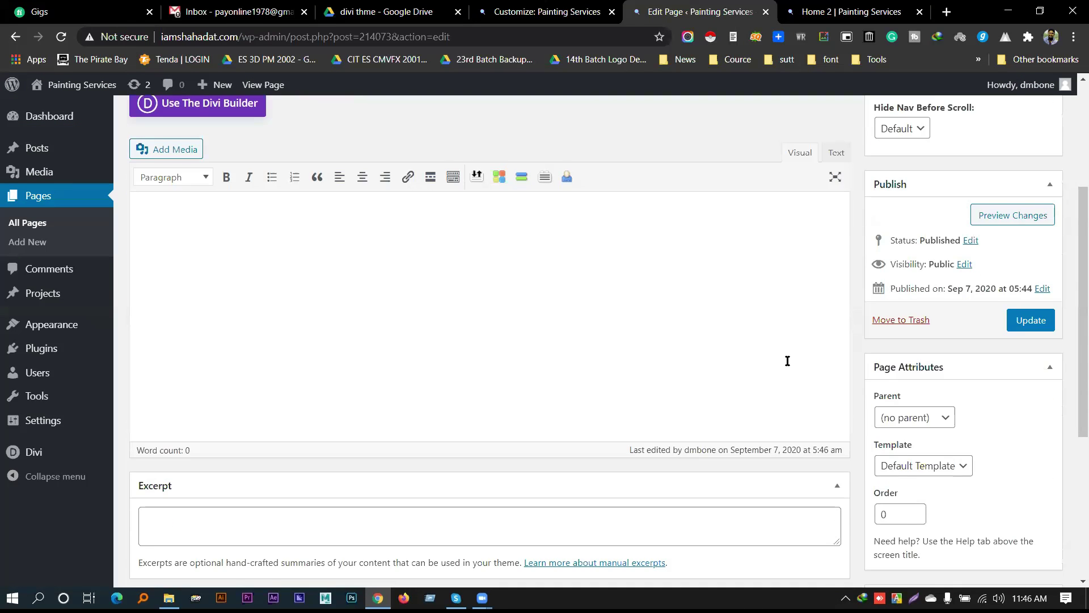
{"action": "scroll", "coordinate": [787, 361], "scroll_direction": "down", "scroll_amount": 1}
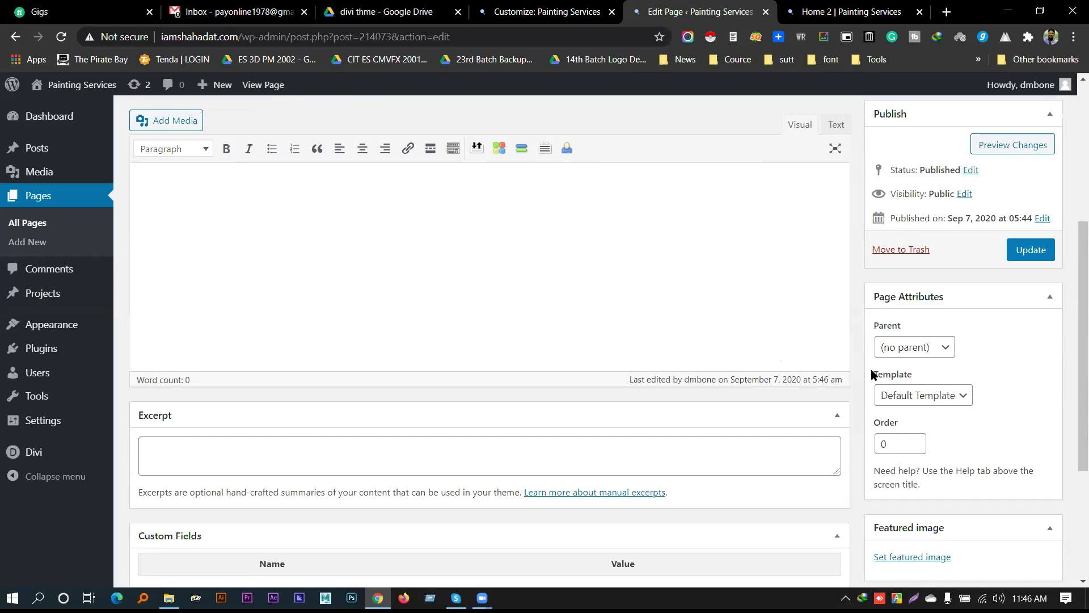
{"action": "left_click_drag", "start_coordinate": [891, 376], "coordinate": [916, 371]}
{"action": "left_click", "coordinate": [921, 397]}
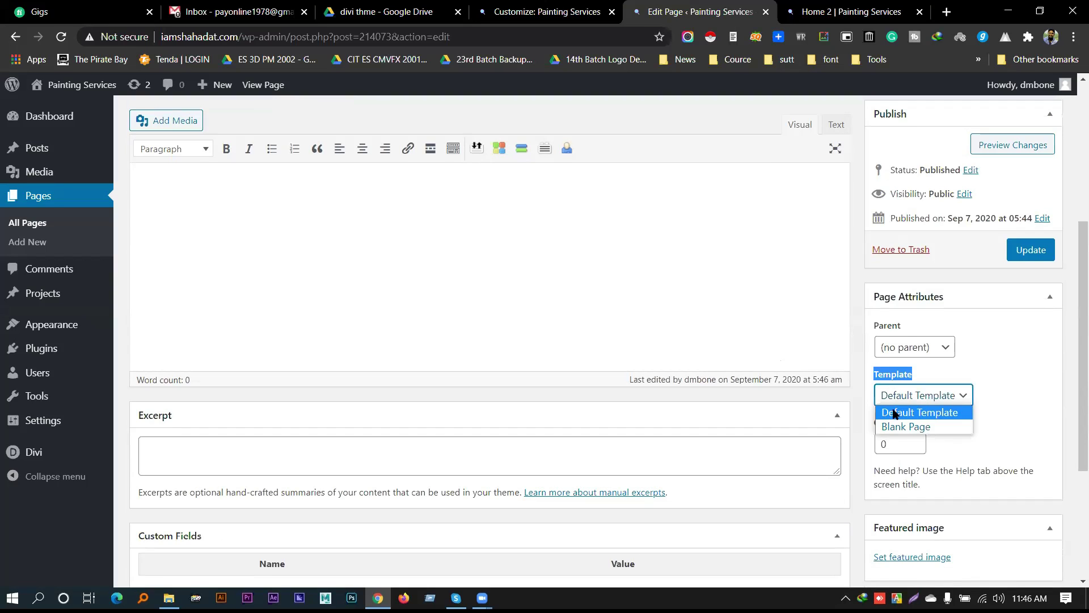
{"action": "left_click", "coordinate": [906, 427]}
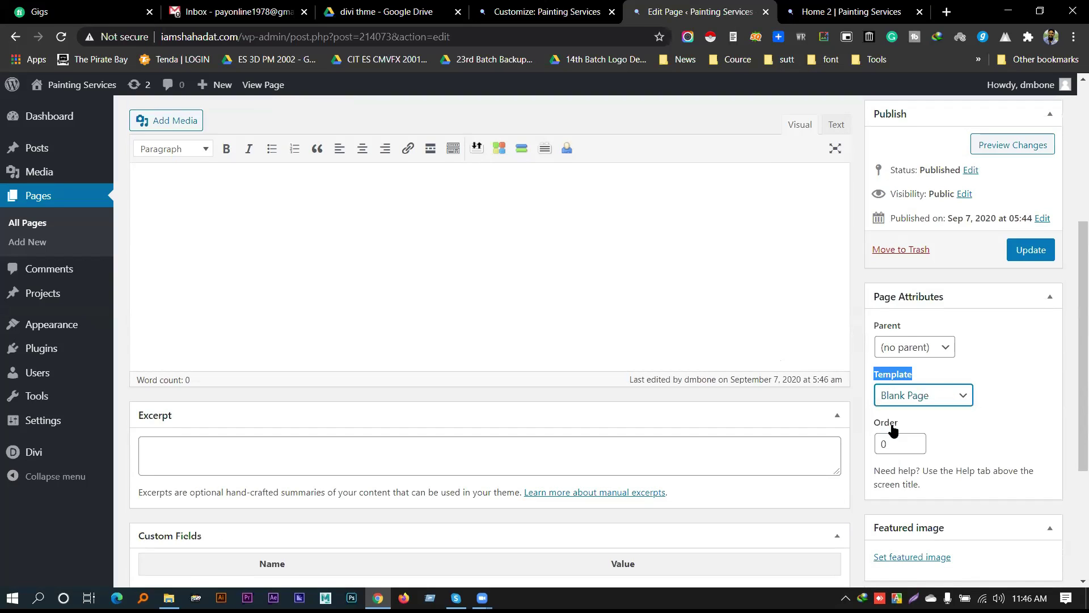
{"action": "scroll", "coordinate": [987, 318], "scroll_direction": "up", "scroll_amount": 4}
{"action": "left_click", "coordinate": [1031, 463]}
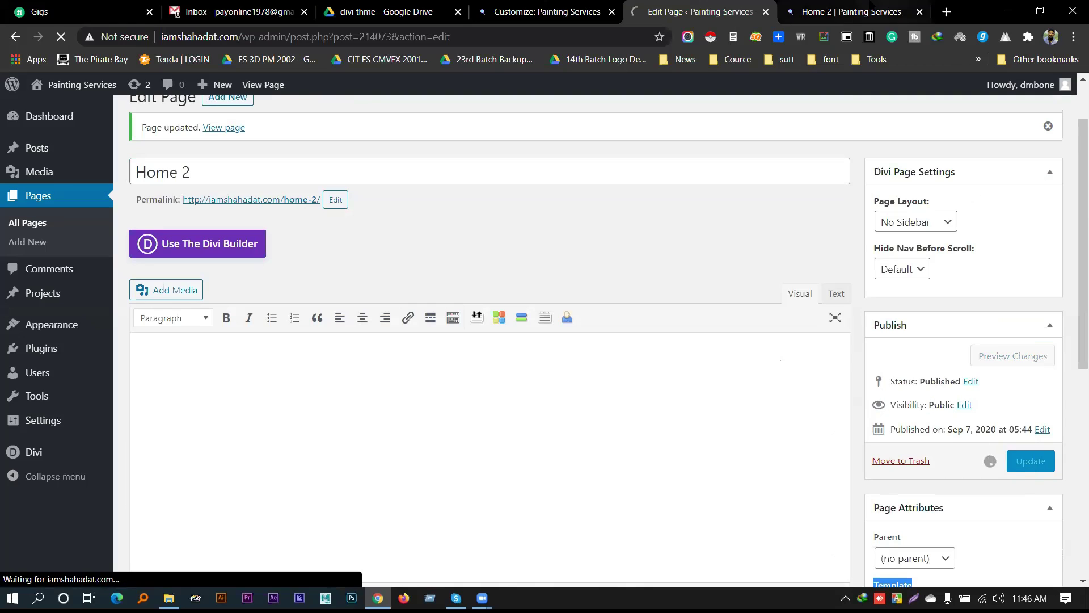
Reload the live Home 2 page and inspect its HOME 2 heading by selecting the text
{"action": "left_click", "coordinate": [851, 13]}
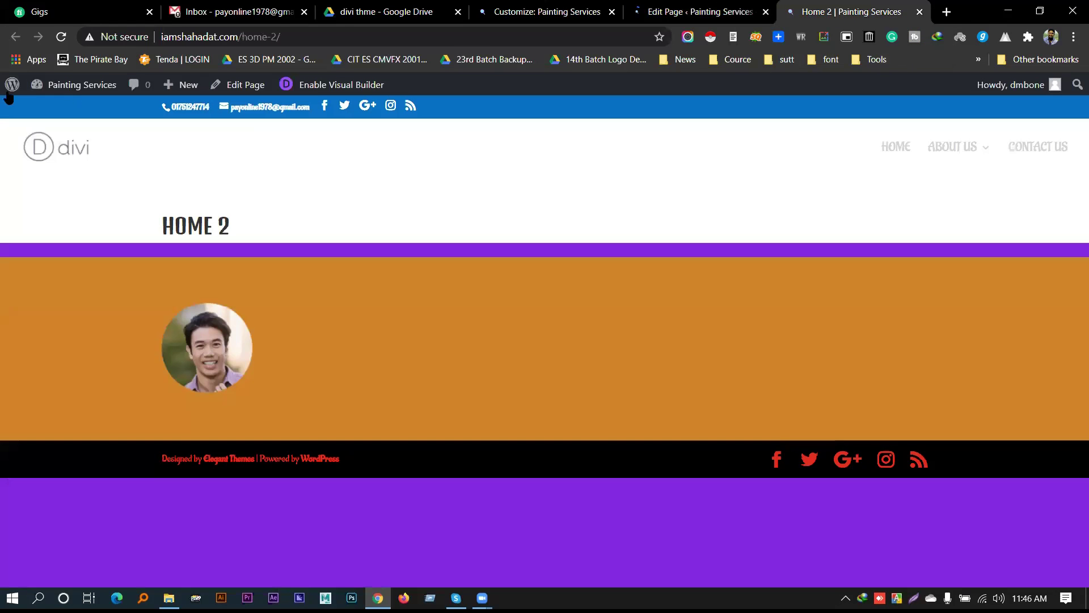
{"action": "left_click", "coordinate": [61, 37]}
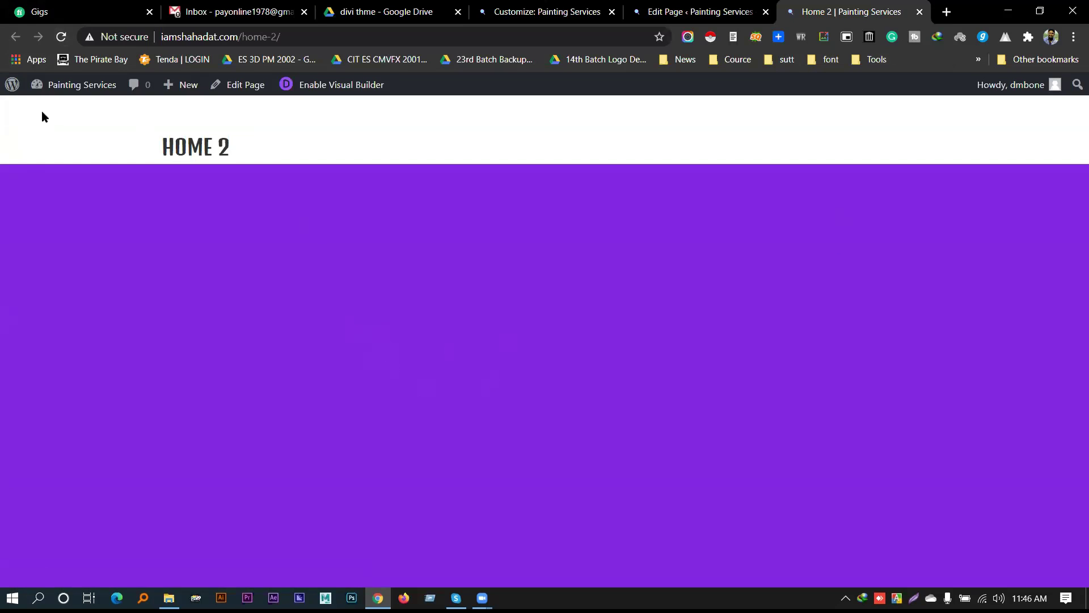
{"action": "triple_click", "coordinate": [200, 145]}
{"action": "left_click", "coordinate": [238, 157]}
{"action": "left_click_drag", "start_coordinate": [215, 147], "coordinate": [220, 147]}
{"action": "triple_click", "coordinate": [215, 147]}
{"action": "left_click", "coordinate": [216, 149]}
{"action": "triple_click", "coordinate": [164, 146]}
{"action": "left_click", "coordinate": [221, 152]}
{"action": "left_click_drag", "start_coordinate": [209, 146], "coordinate": [219, 147]}
{"action": "left_click", "coordinate": [698, 12]}
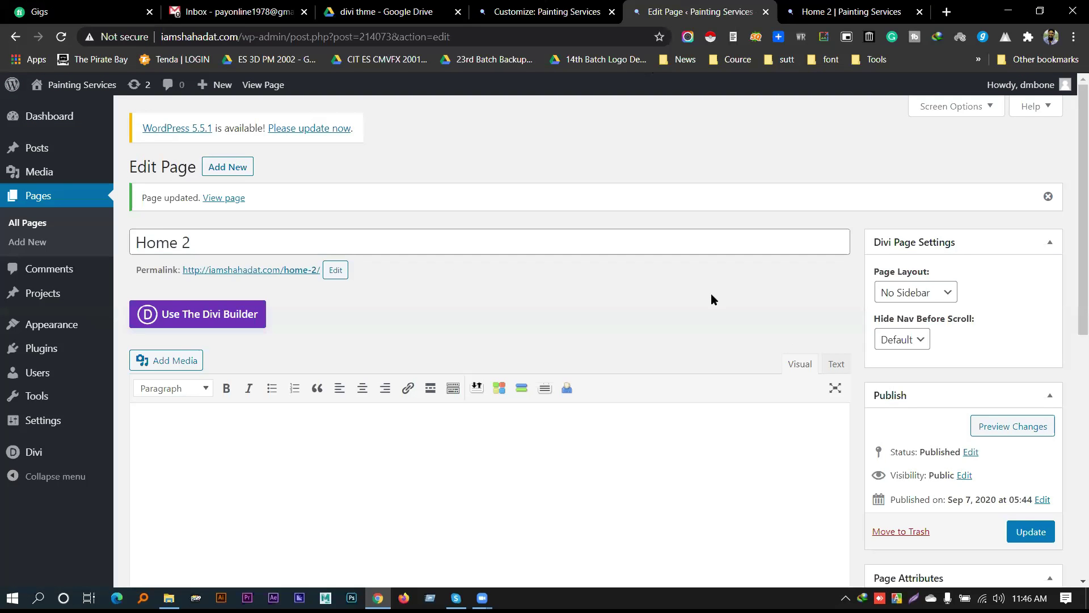
From All Pages, open the Home page editor in a new tab
{"action": "scroll", "coordinate": [621, 324], "scroll_direction": "down", "scroll_amount": 4}
{"action": "scroll", "coordinate": [622, 330], "scroll_direction": "down", "scroll_amount": 5}
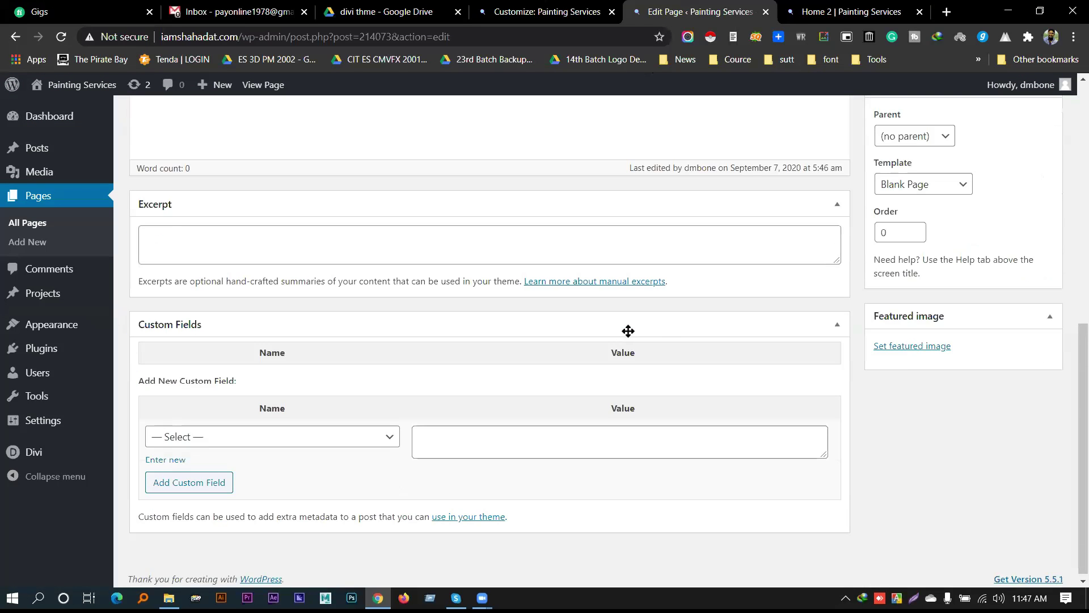
{"action": "scroll", "coordinate": [891, 430], "scroll_direction": "up", "scroll_amount": 3}
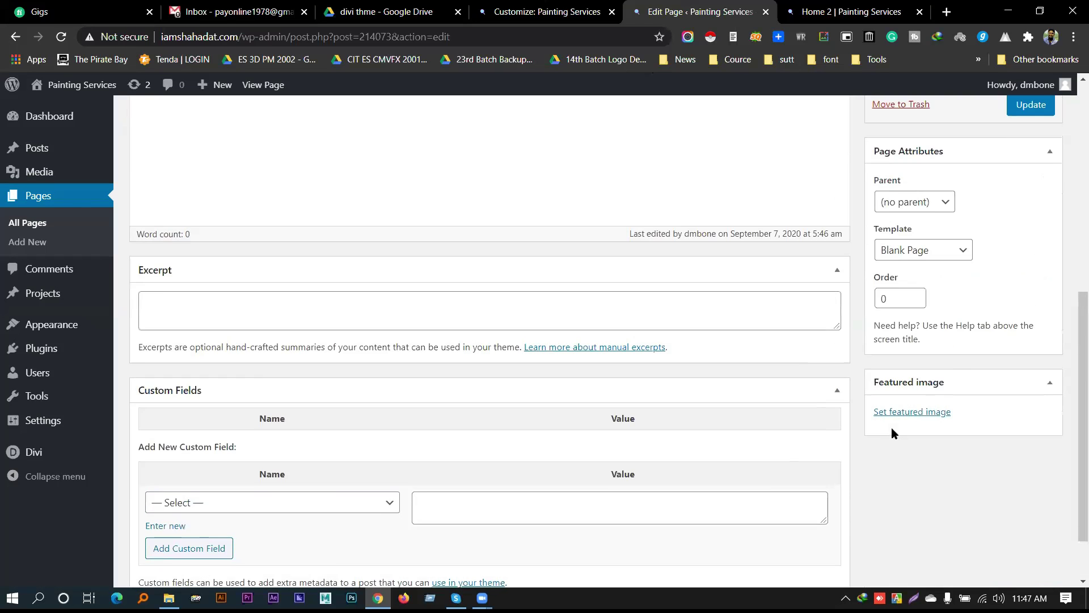
{"action": "scroll", "coordinate": [876, 378], "scroll_direction": "up", "scroll_amount": 5}
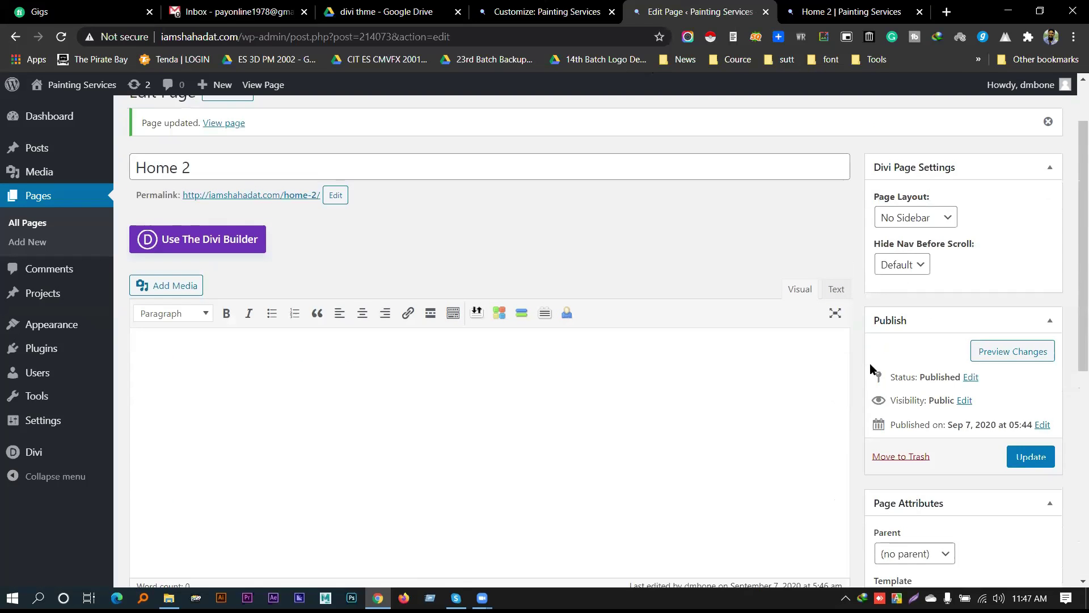
{"action": "left_click", "coordinate": [34, 222]}
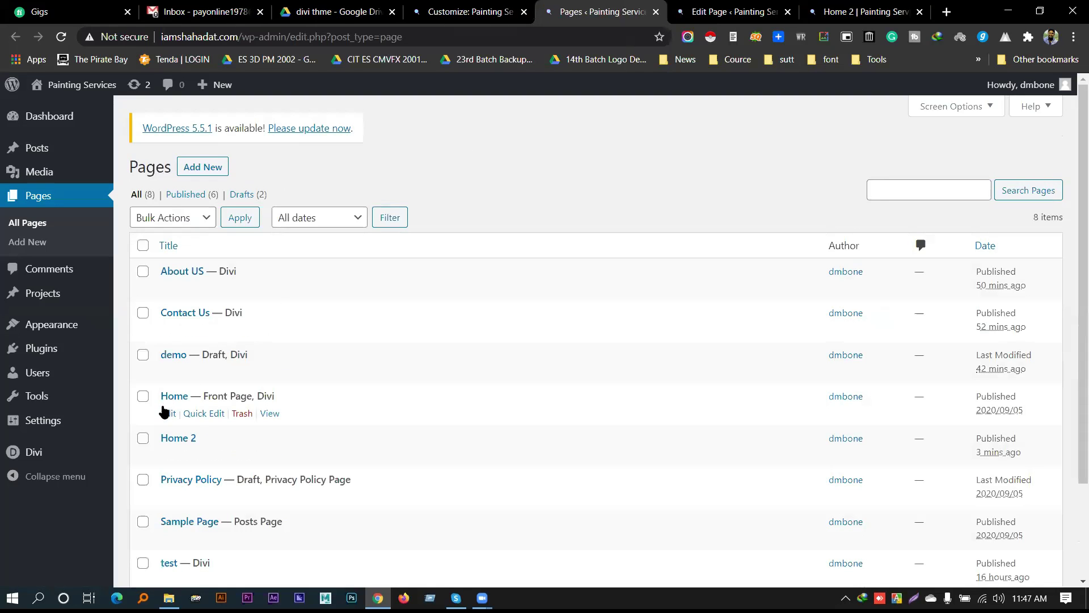
{"action": "left_click", "coordinate": [168, 413], "text": "ctrl"}
{"action": "key", "text": "ctrl+Tab"}
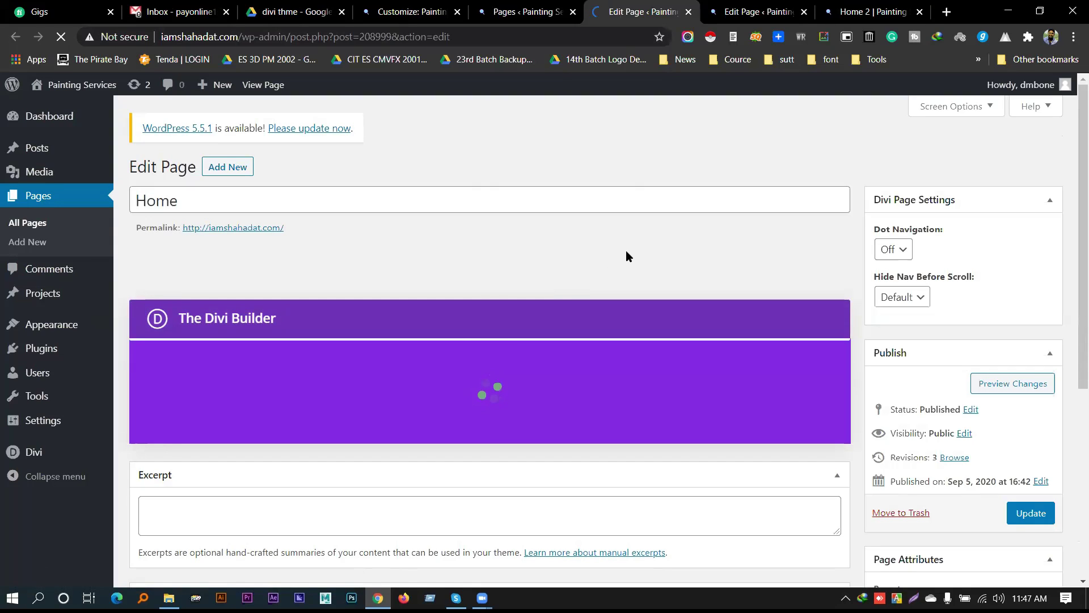
Keep dot navigation off for Home and scroll through its builder layout
{"action": "left_click", "coordinate": [901, 252]}
{"action": "left_click", "coordinate": [836, 160]}
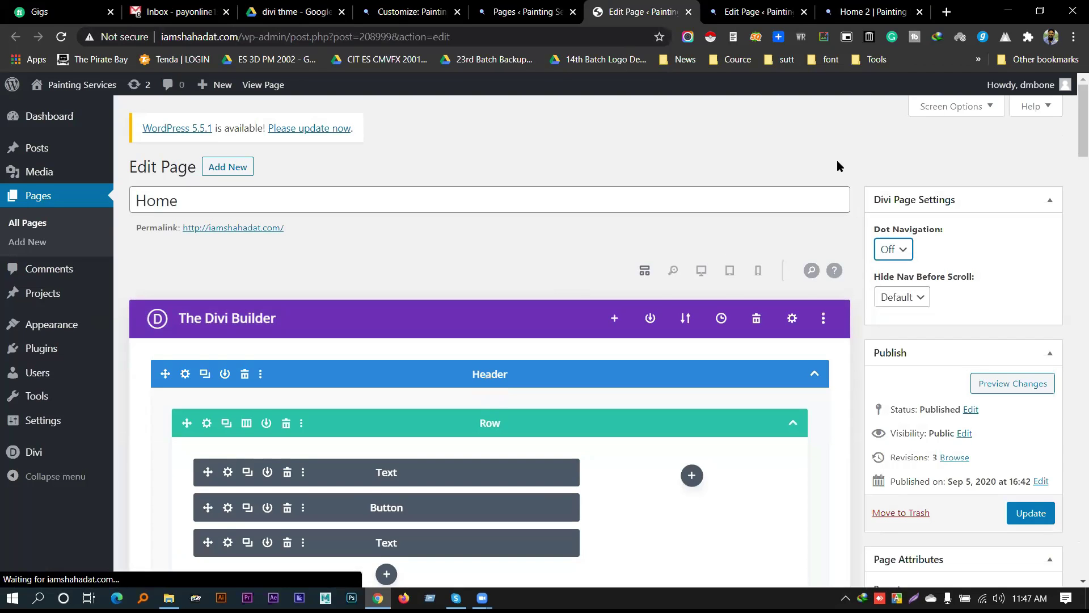
{"action": "scroll", "coordinate": [836, 169], "scroll_direction": "down", "scroll_amount": 4}
{"action": "scroll", "coordinate": [837, 177], "scroll_direction": "down", "scroll_amount": 4}
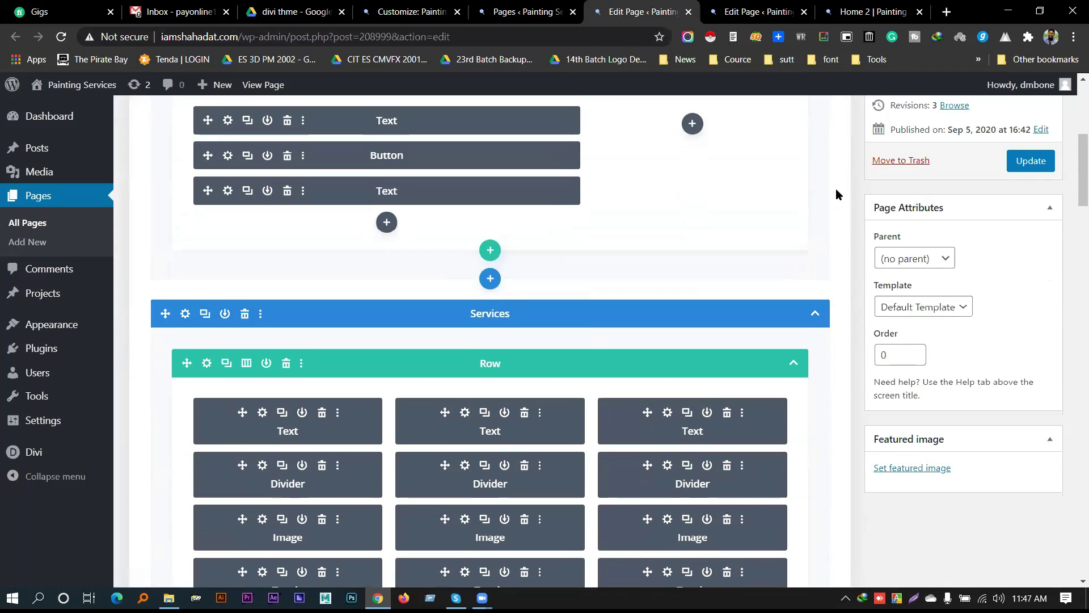
{"action": "scroll", "coordinate": [830, 200], "scroll_direction": "down", "scroll_amount": 1}
{"action": "scroll", "coordinate": [839, 219], "scroll_direction": "up", "scroll_amount": 6}
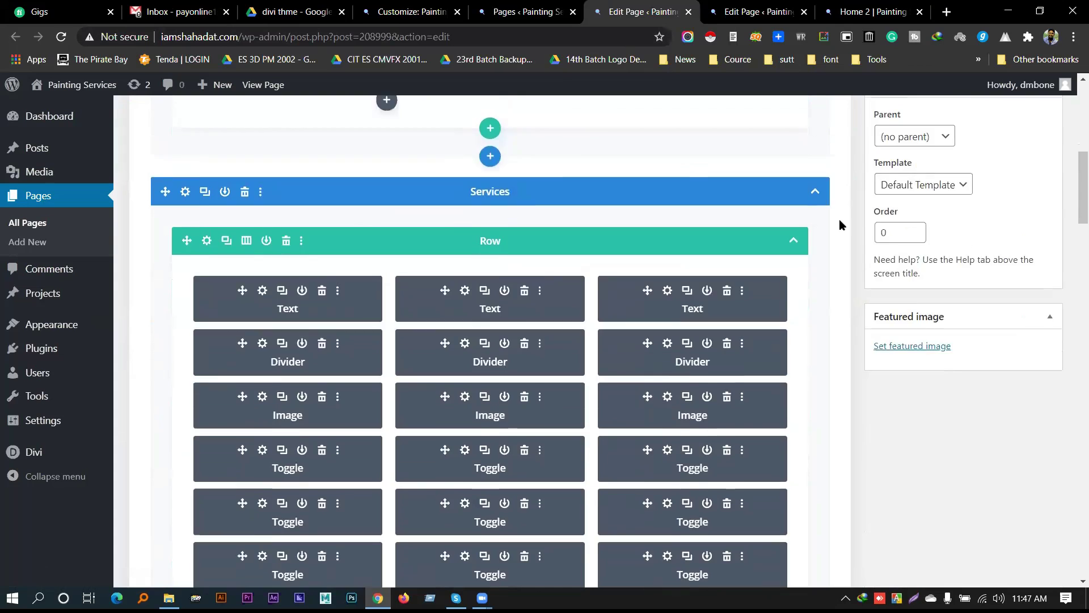
{"action": "scroll", "coordinate": [841, 237], "scroll_direction": "down", "scroll_amount": 20}
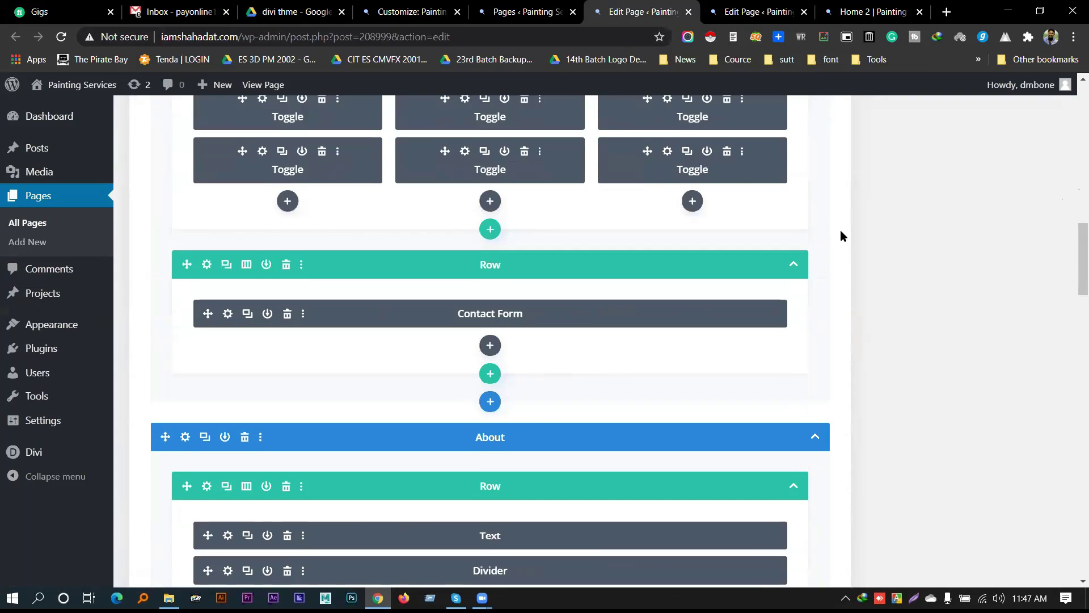
{"action": "scroll", "coordinate": [840, 237], "scroll_direction": "down", "scroll_amount": 10}
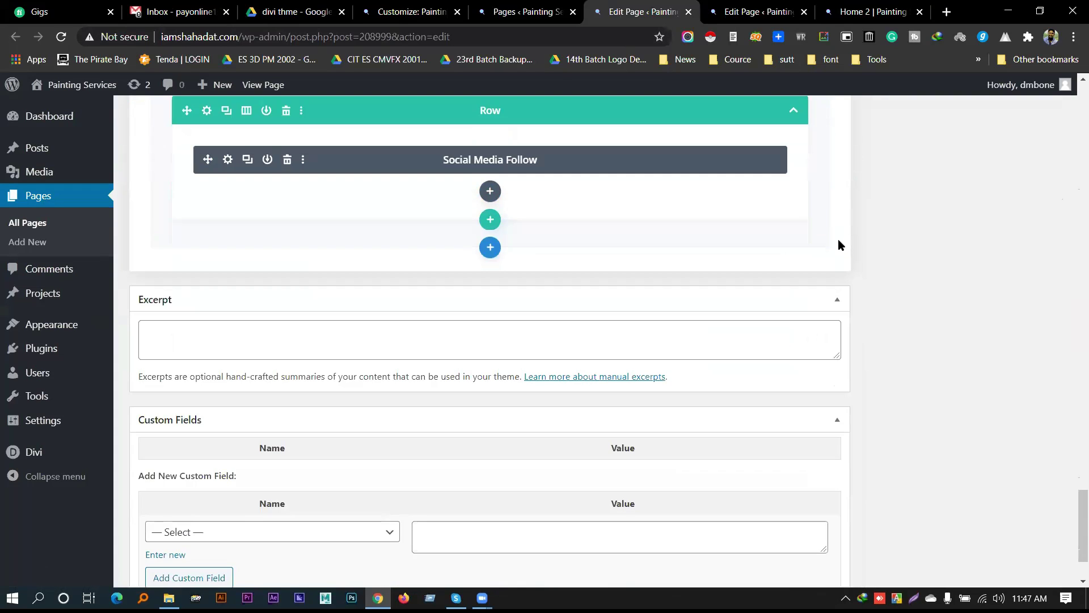
{"action": "scroll", "coordinate": [808, 260], "scroll_direction": "up", "scroll_amount": 20}
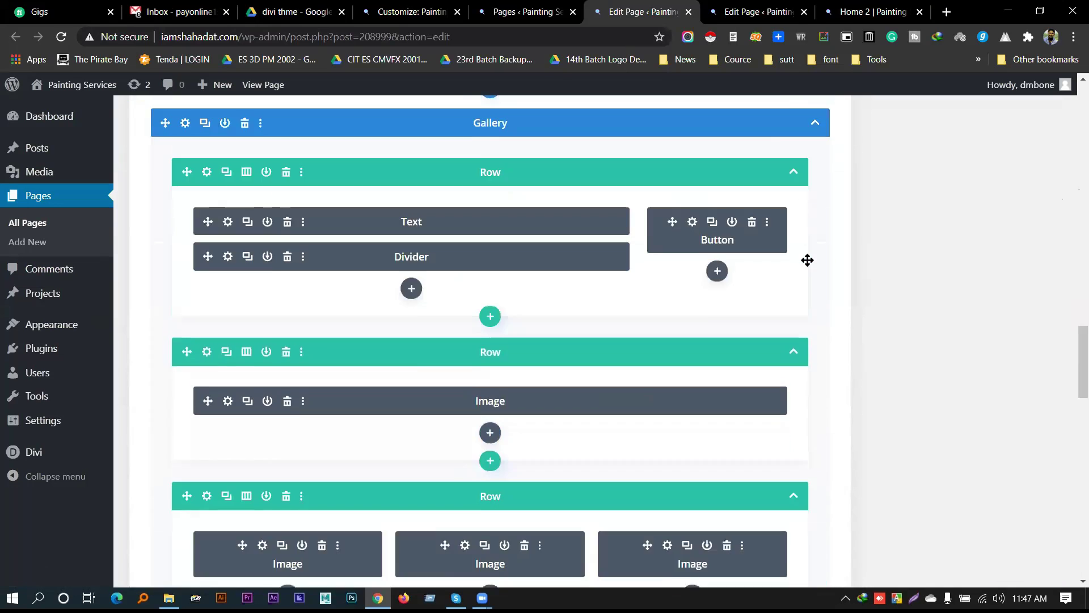
{"action": "scroll", "coordinate": [807, 259], "scroll_direction": "up", "scroll_amount": 10}
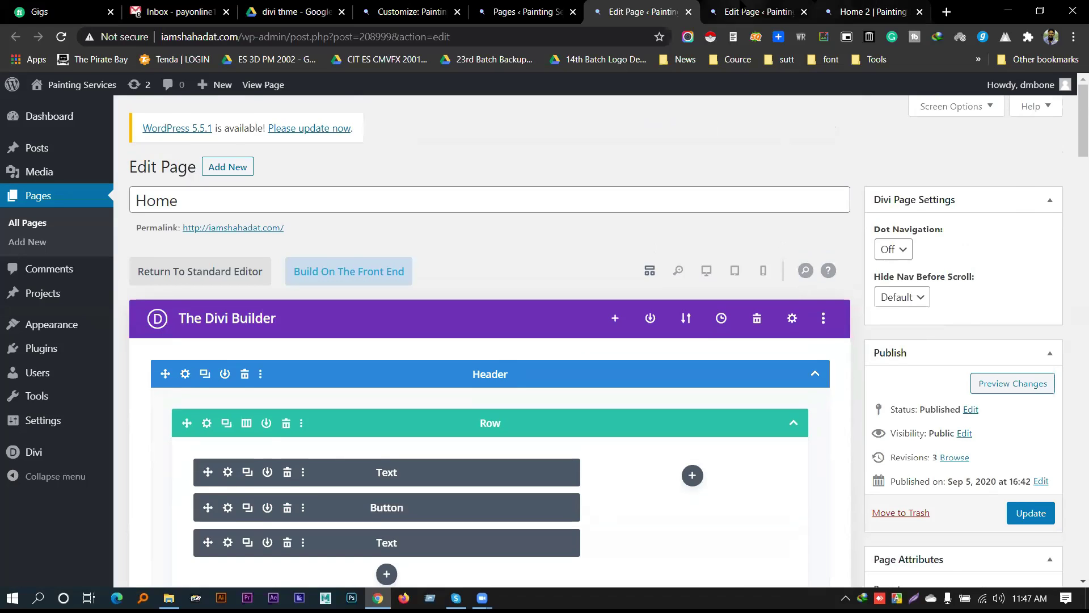
Check the HOME 2 title on the live page, then go to the Pages list
{"action": "key", "text": "ctrl+Tab"}
{"action": "key", "text": "ctrl+Tab"}
{"action": "left_click_drag", "start_coordinate": [173, 147], "coordinate": [273, 151]}
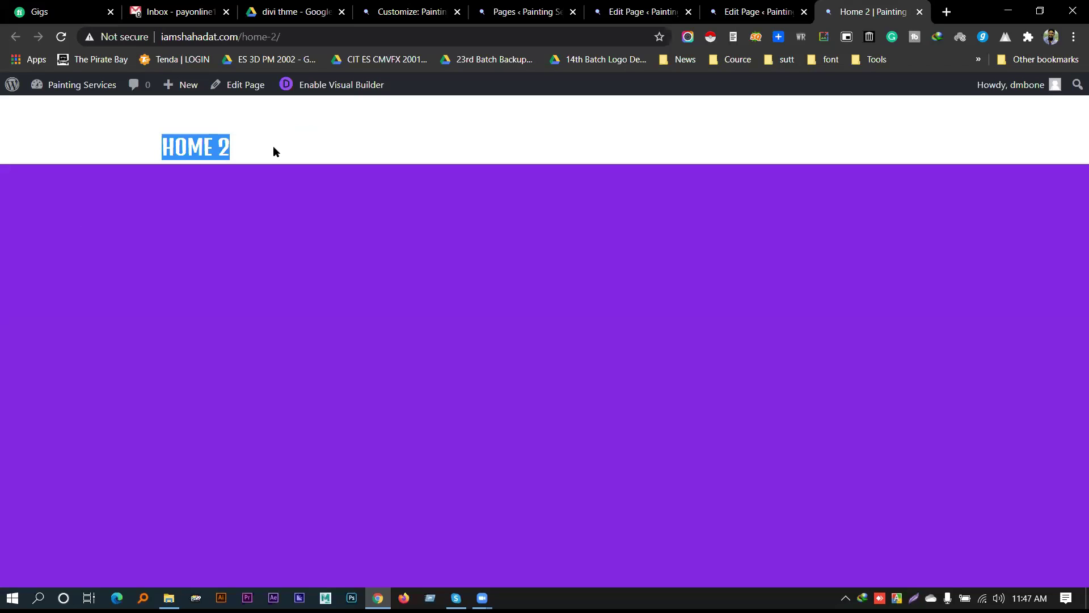
{"action": "left_click", "coordinate": [273, 151]}
{"action": "left_click", "coordinate": [621, 12]}
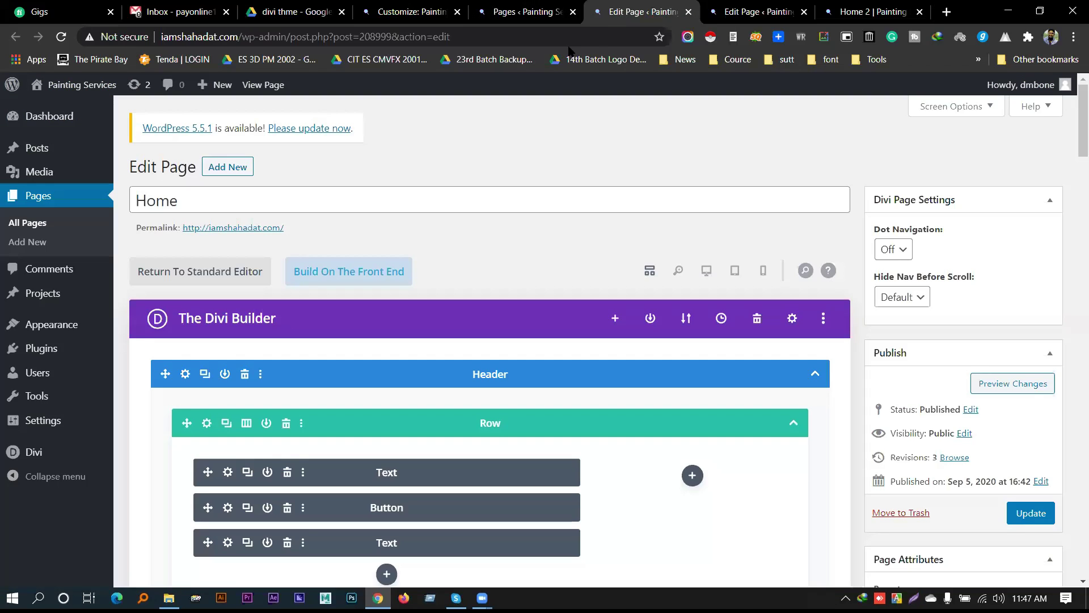
{"action": "left_click", "coordinate": [520, 12]}
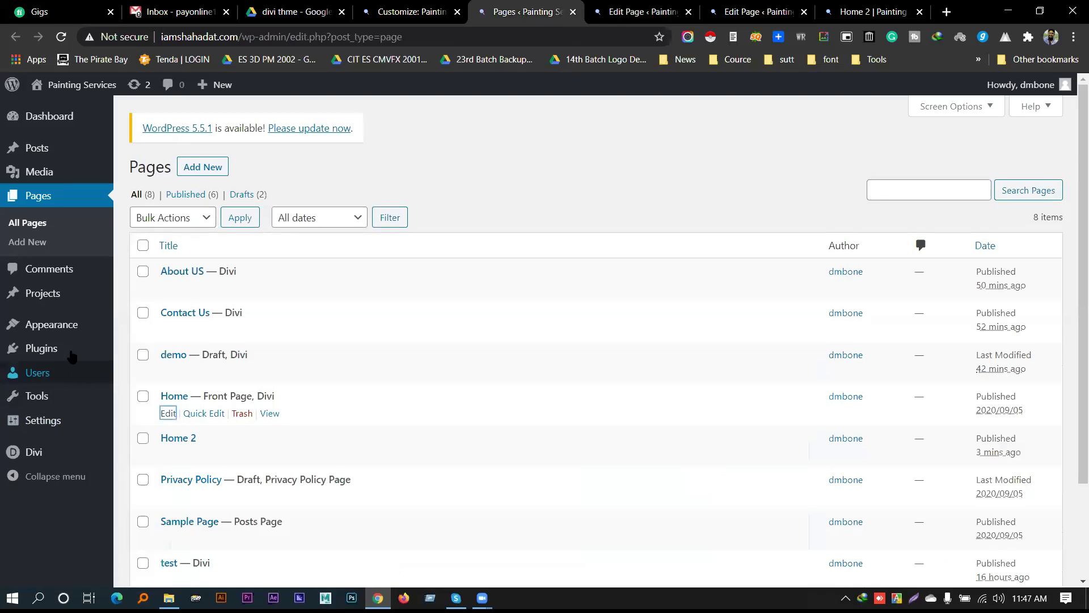
Search new plugins for 'hide', then install and activate Hide Page And Post Title
{"action": "mouse_move", "coordinate": [54, 353]}
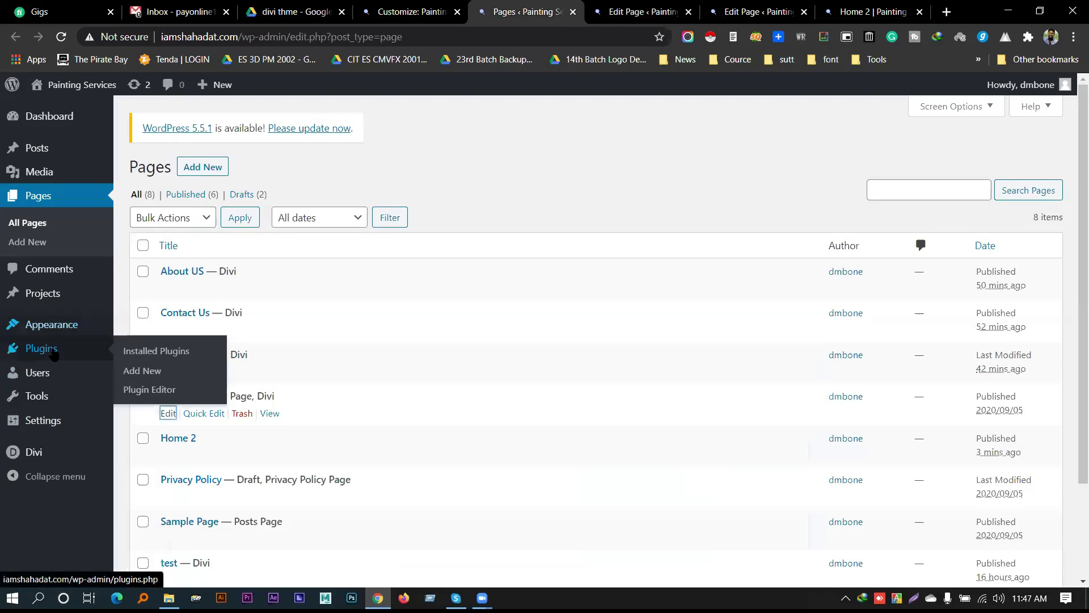
{"action": "left_click", "coordinate": [149, 372]}
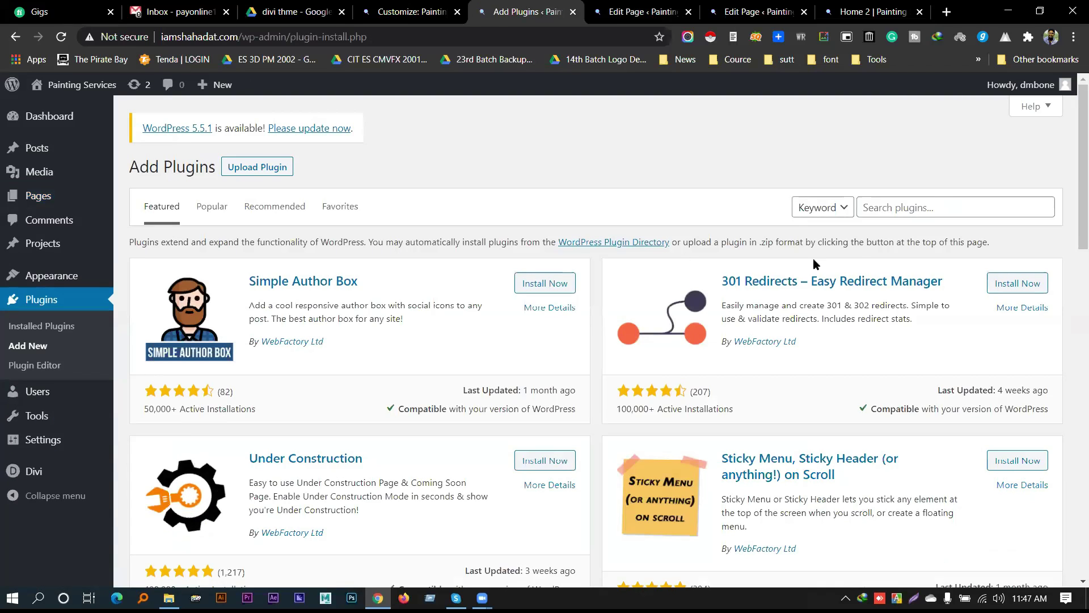
{"action": "left_click", "coordinate": [935, 213]}
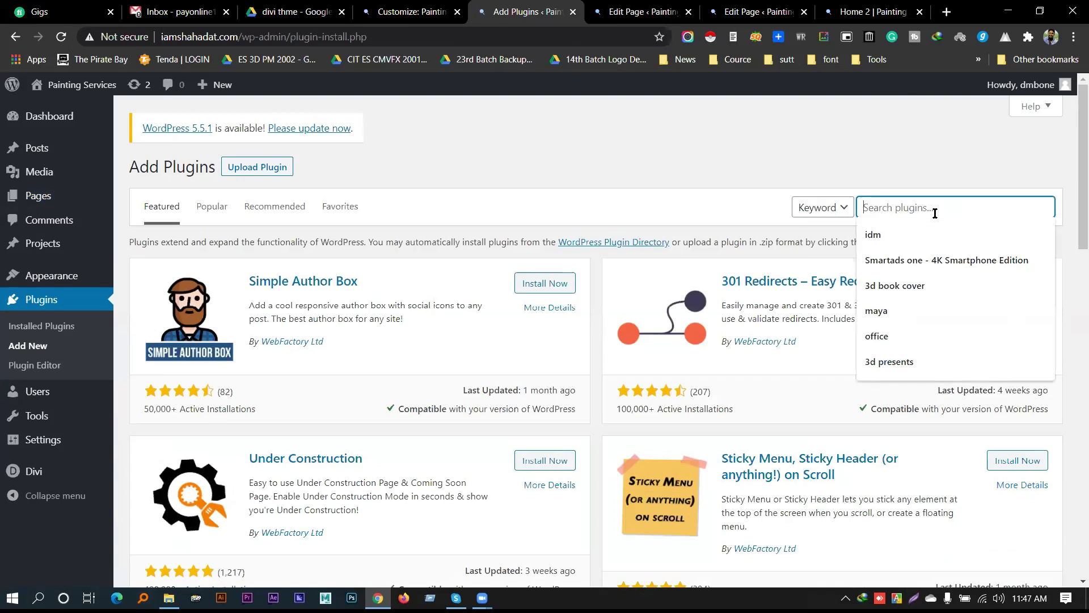
{"action": "type", "text": "page"}
{"action": "type", "text": " time "}
{"action": "type", "text": "te"}
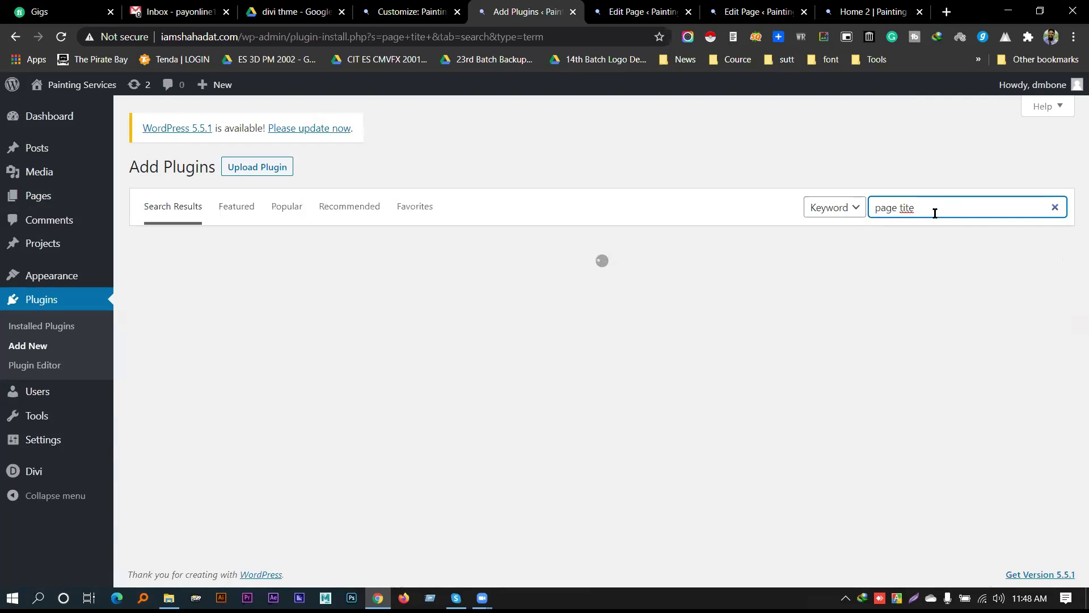
{"action": "key", "text": "ctrl+a"}
{"action": "type", "text": "hide"}
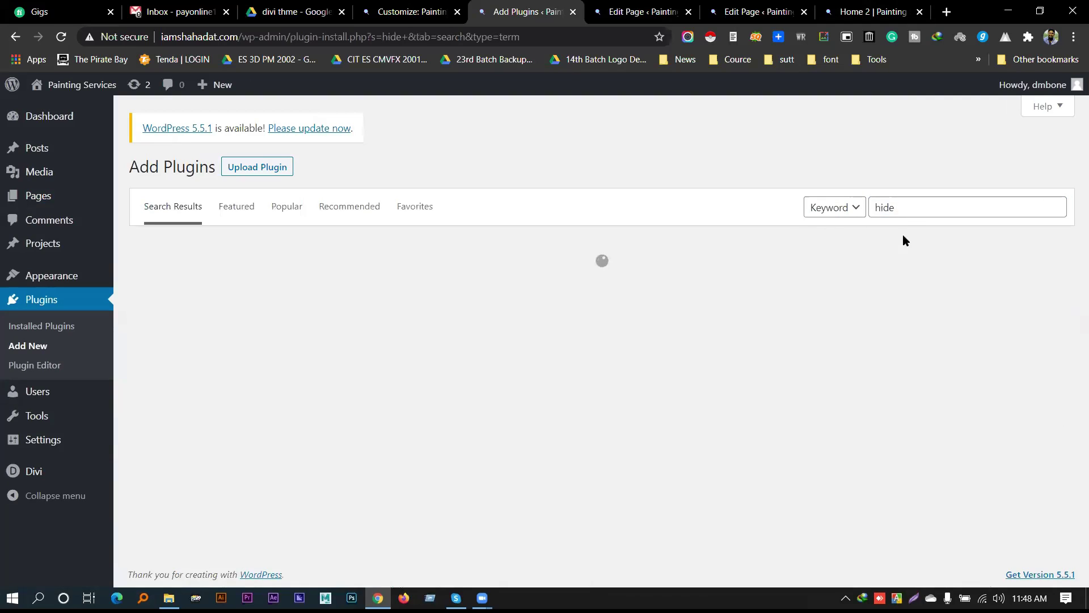
{"action": "left_click", "coordinate": [907, 209]}
{"action": "left_click", "coordinate": [916, 232]}
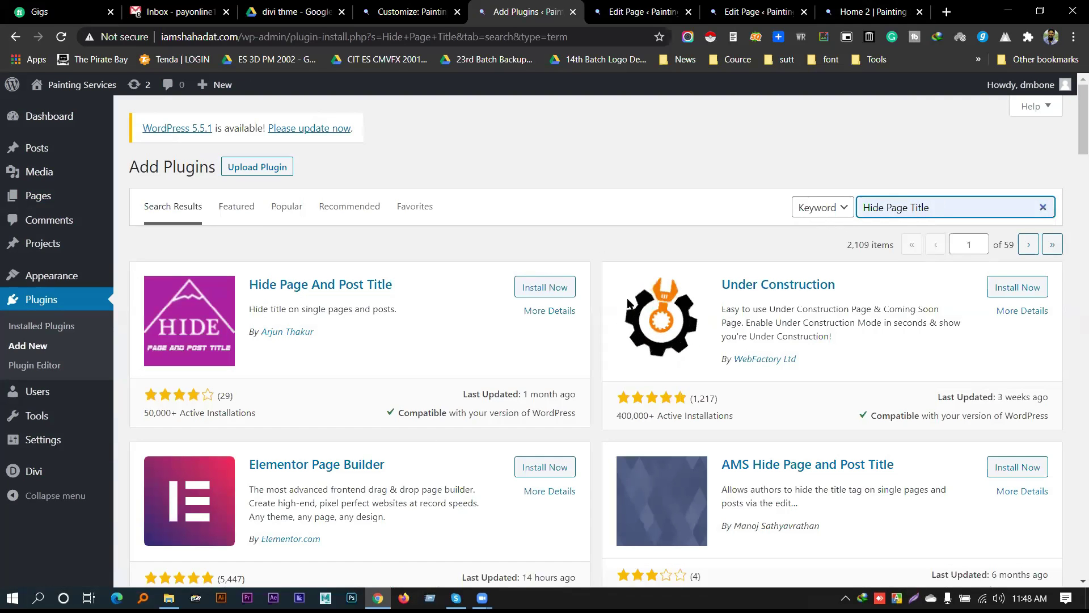
{"action": "left_click", "coordinate": [543, 292]}
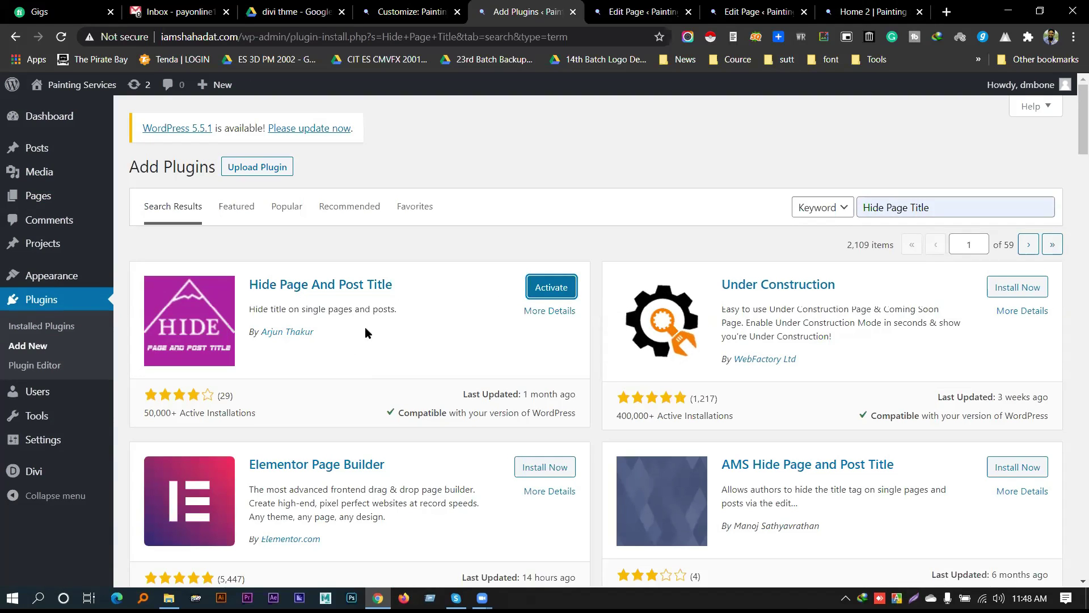
{"action": "left_click", "coordinate": [536, 289]}
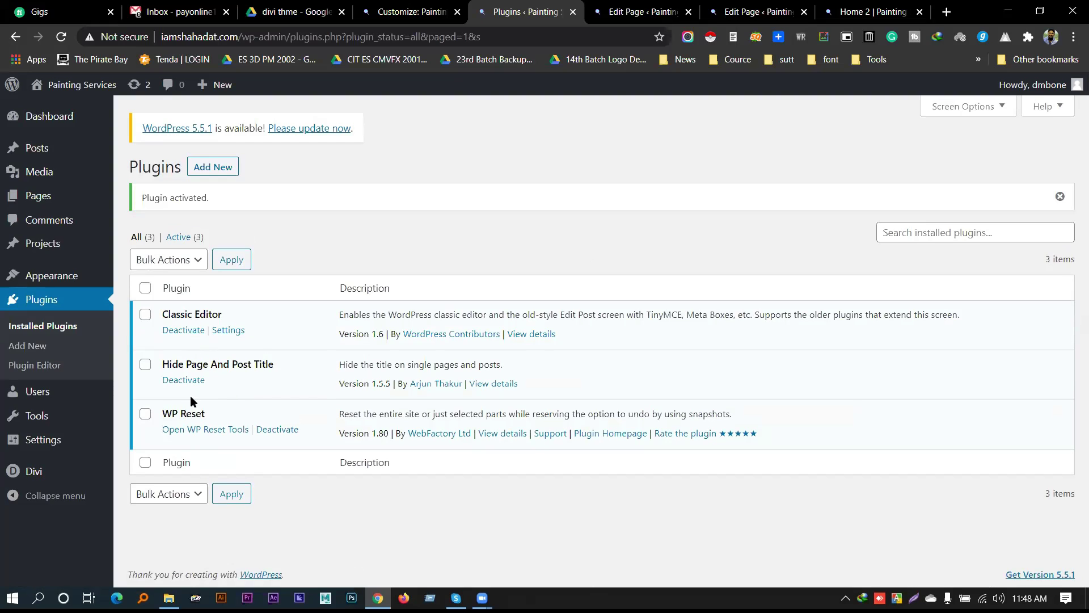
Review the installed plugin names, then reload the Home 2 page editor
{"action": "left_click_drag", "start_coordinate": [164, 365], "coordinate": [229, 364]}
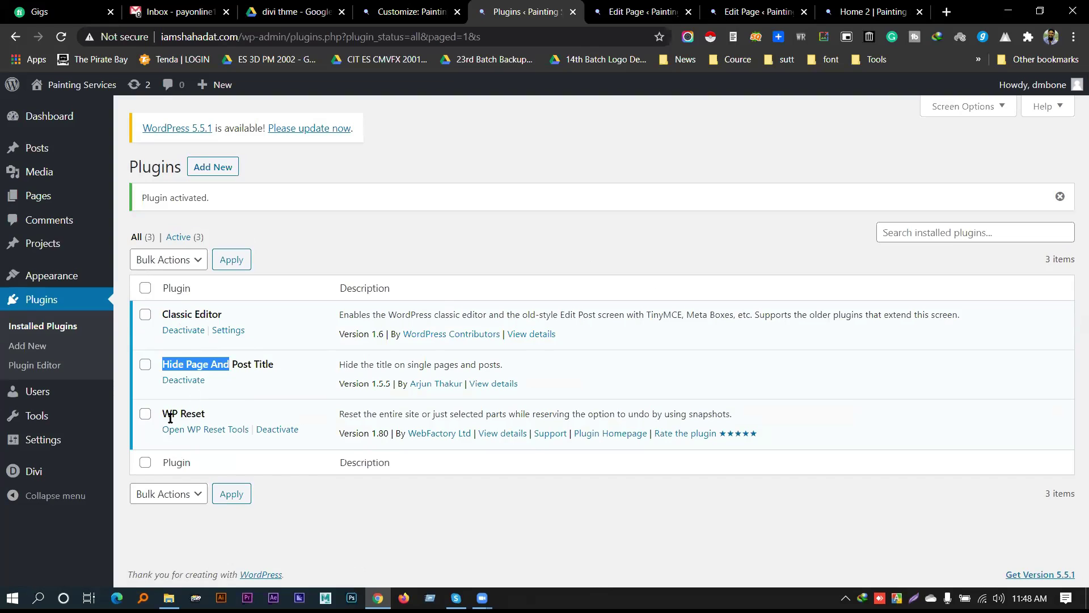
{"action": "left_click_drag", "start_coordinate": [158, 415], "coordinate": [205, 414]}
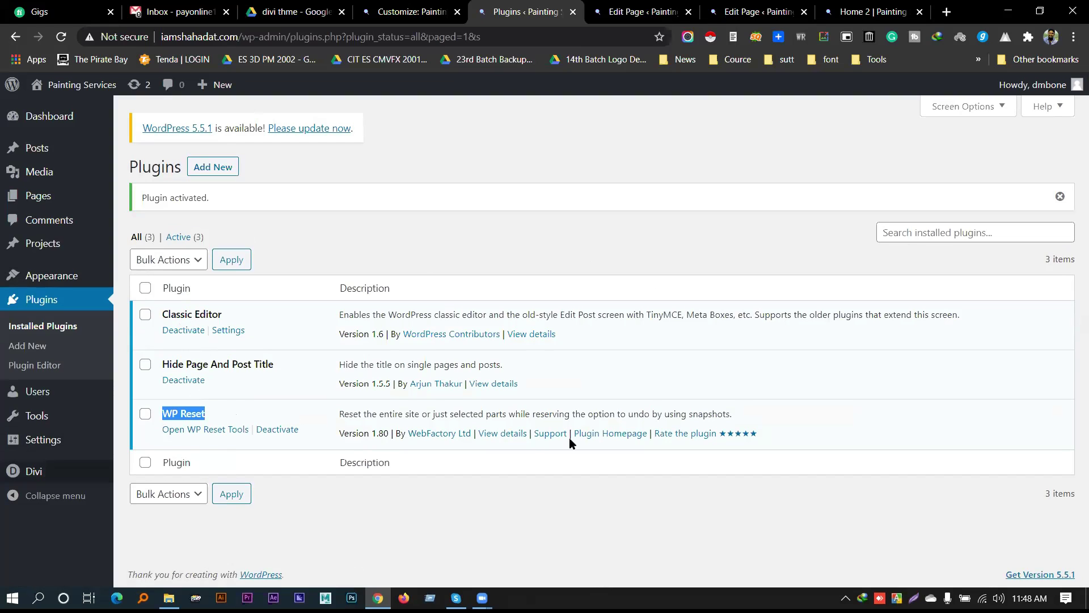
{"action": "mouse_move", "coordinate": [112, 392]}
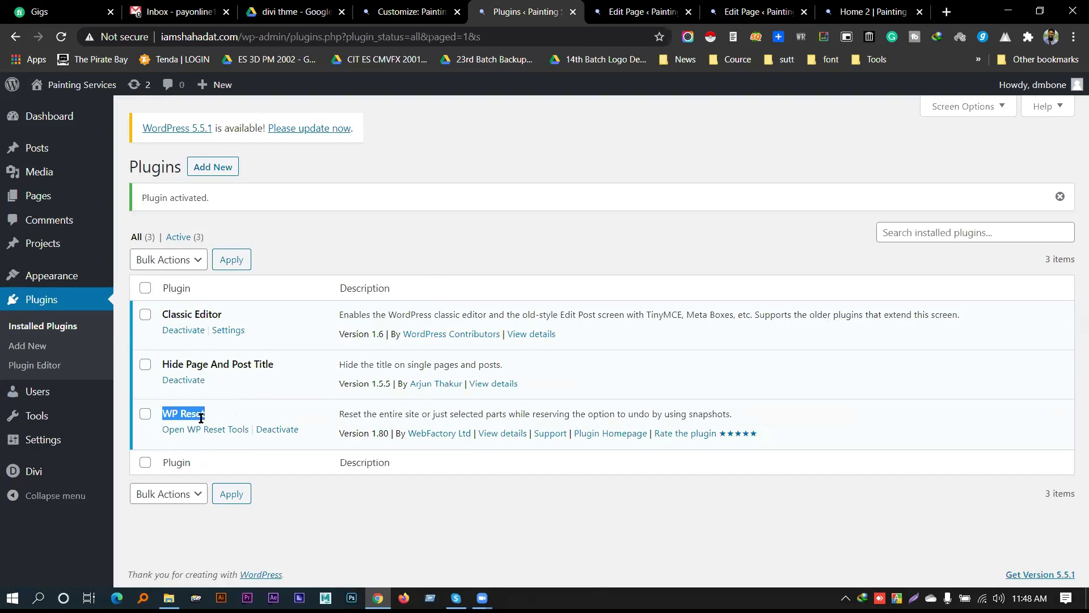
{"action": "left_click_drag", "start_coordinate": [274, 364], "coordinate": [155, 298]}
{"action": "left_click", "coordinate": [440, 169]}
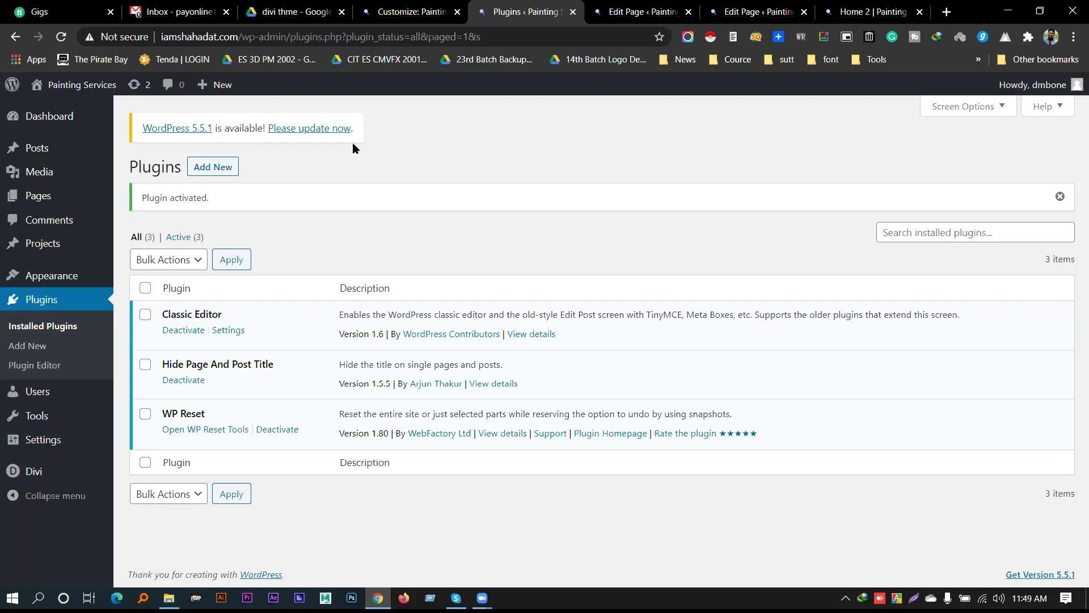
{"action": "left_click_drag", "start_coordinate": [162, 363], "coordinate": [274, 365]}
{"action": "left_click", "coordinate": [757, 11]}
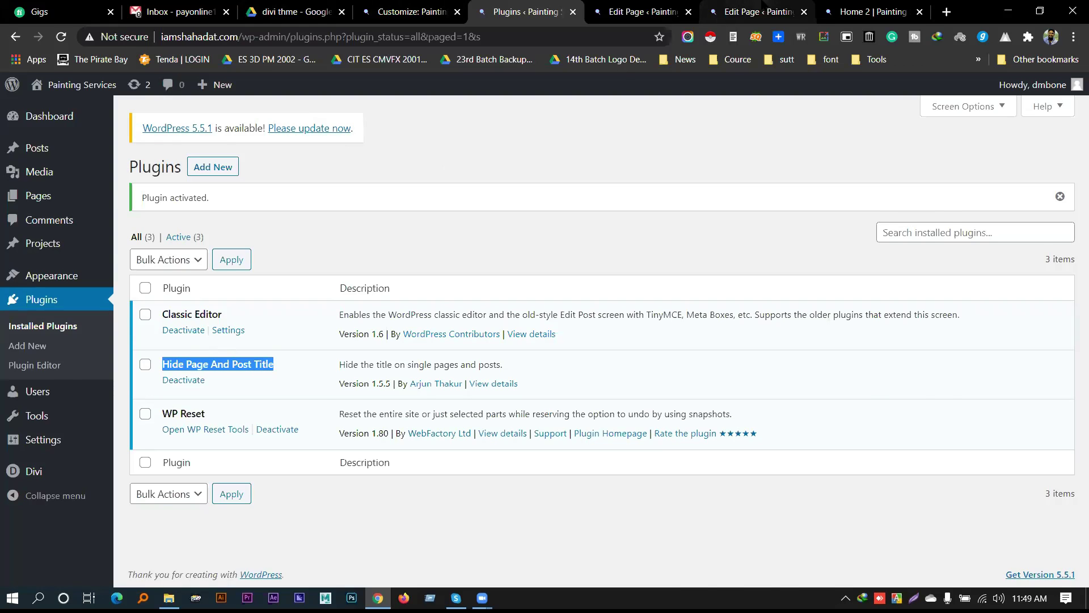
{"action": "left_click", "coordinate": [53, 37]}
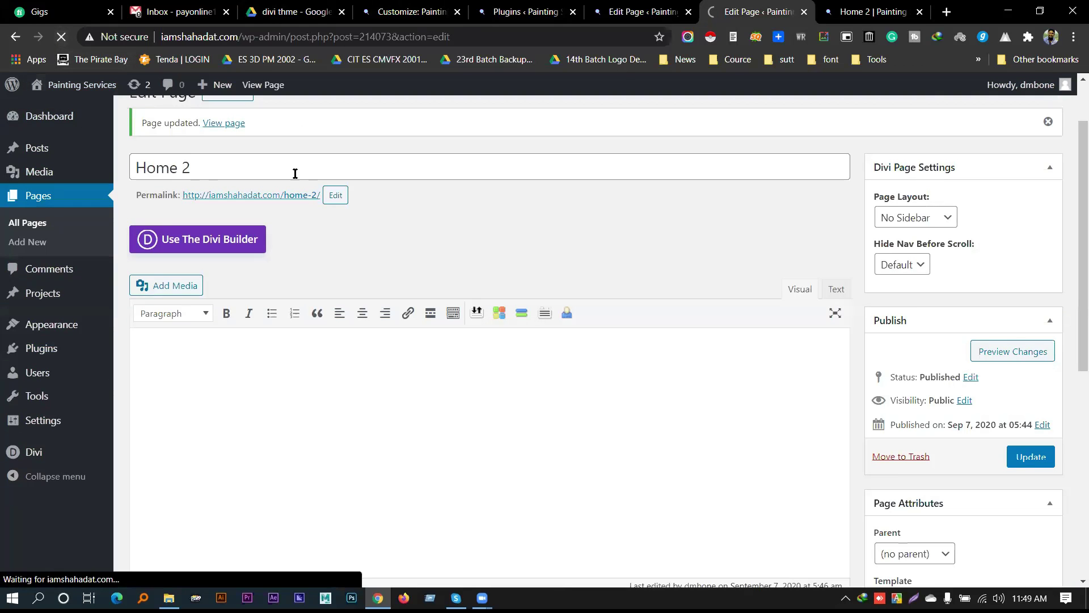
Tick 'Hide the title.' for Home 2, update, and reload the live page to confirm
{"action": "key", "text": "ctrl+Tab"}
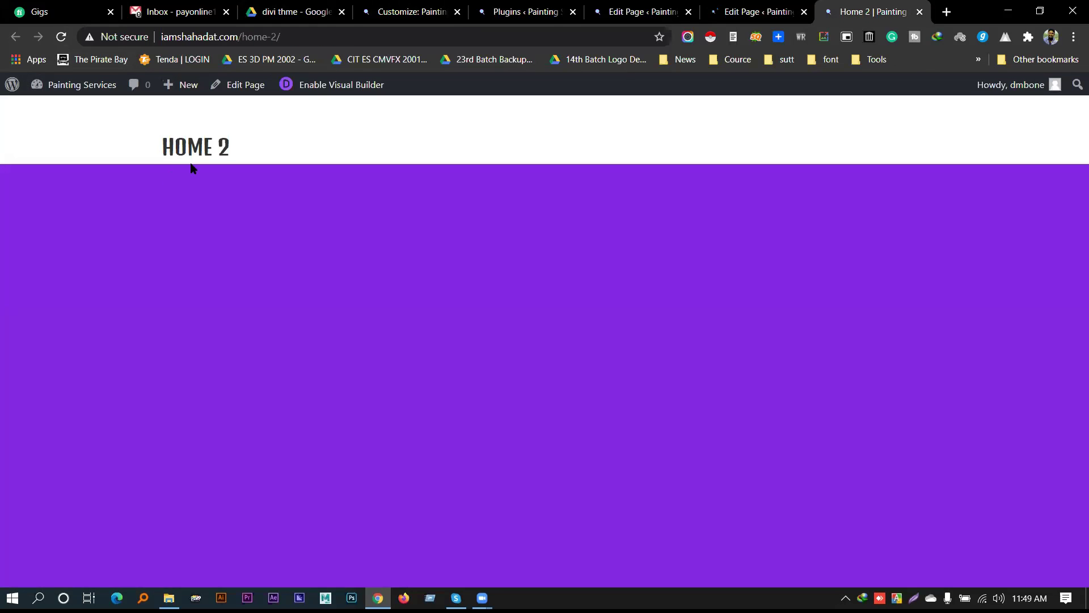
{"action": "key", "text": "ctrl+shift+Tab"}
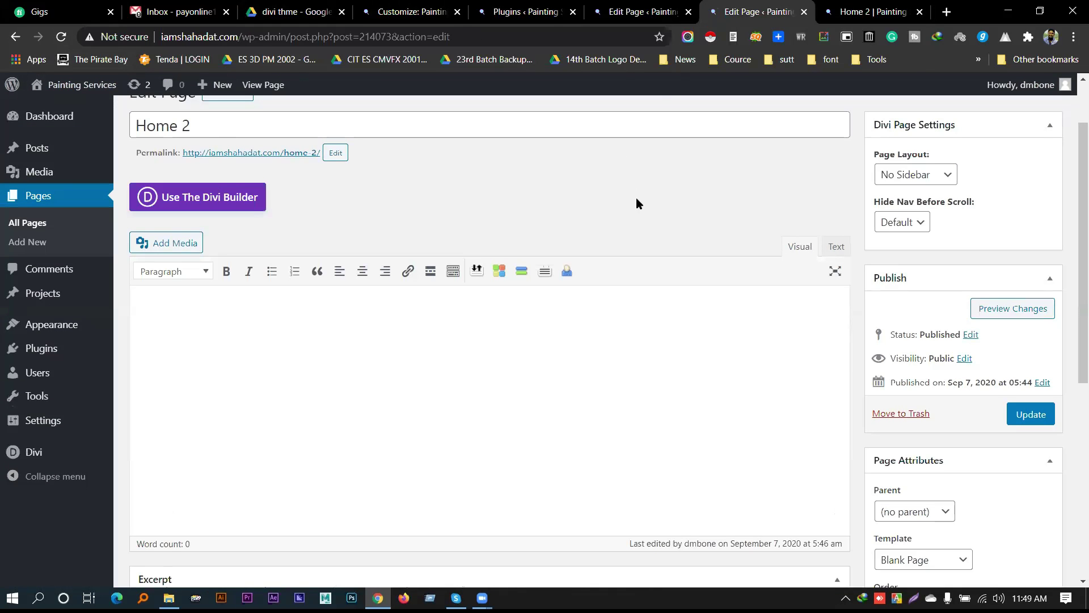
{"action": "scroll", "coordinate": [658, 175], "scroll_direction": "down", "scroll_amount": 5}
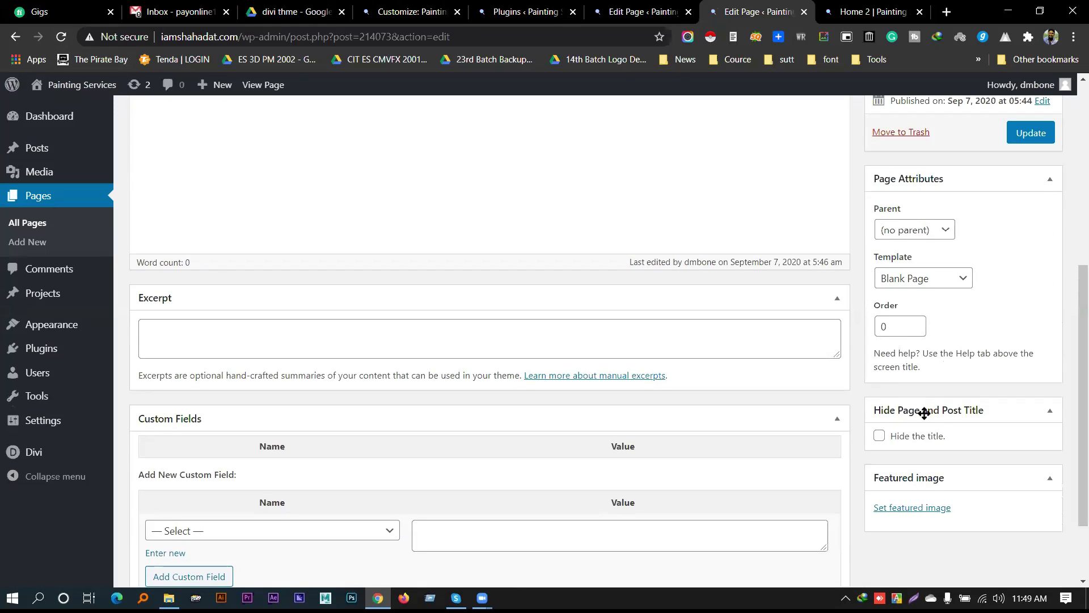
{"action": "left_click", "coordinate": [911, 444]}
{"action": "left_click", "coordinate": [1025, 135]}
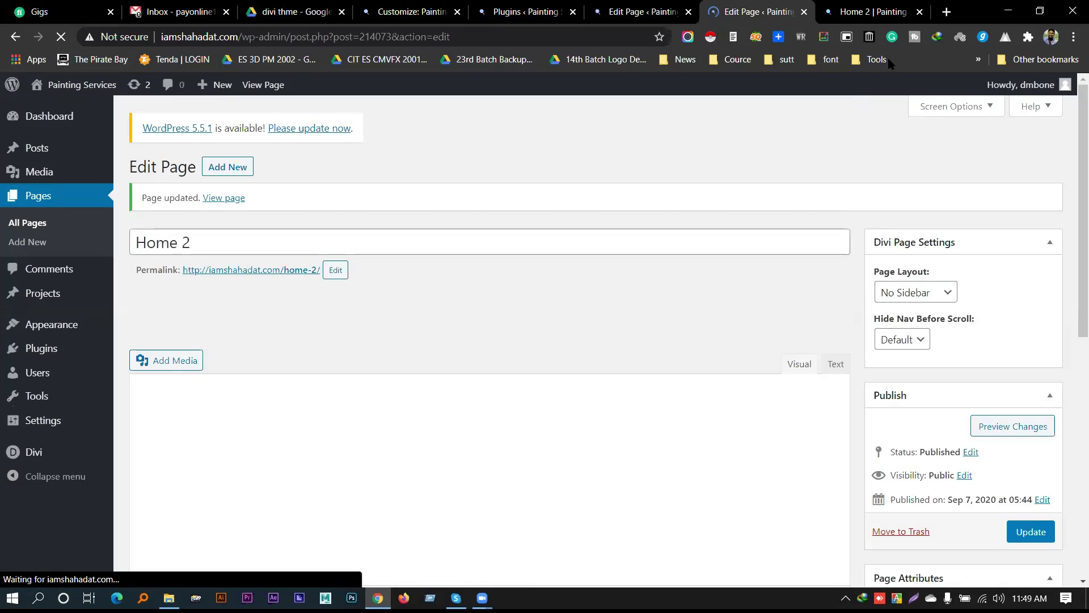
{"action": "left_click", "coordinate": [874, 11]}
{"action": "left_click", "coordinate": [61, 37]}
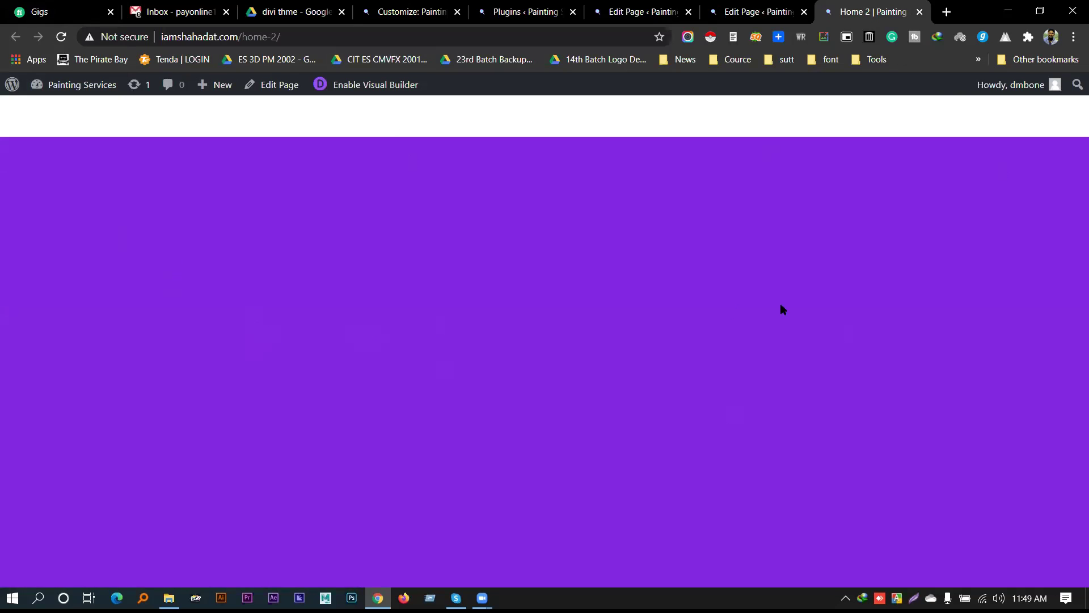
Enable the Visual Builder on Home 2 and choose Start Building under Build From Scratch
{"action": "left_click", "coordinate": [350, 90]}
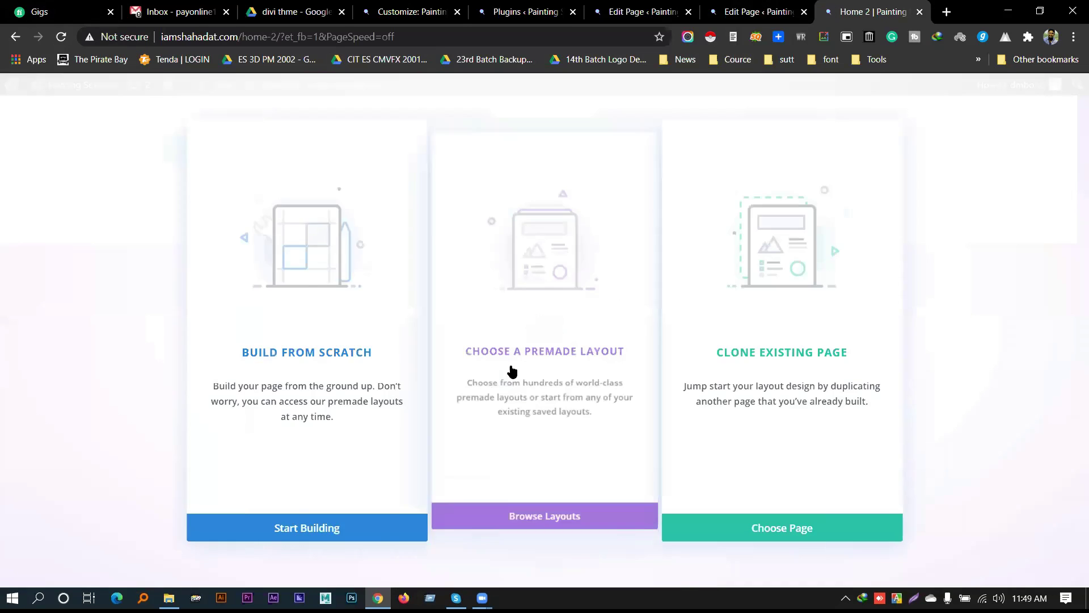
{"action": "left_click", "coordinate": [268, 522]}
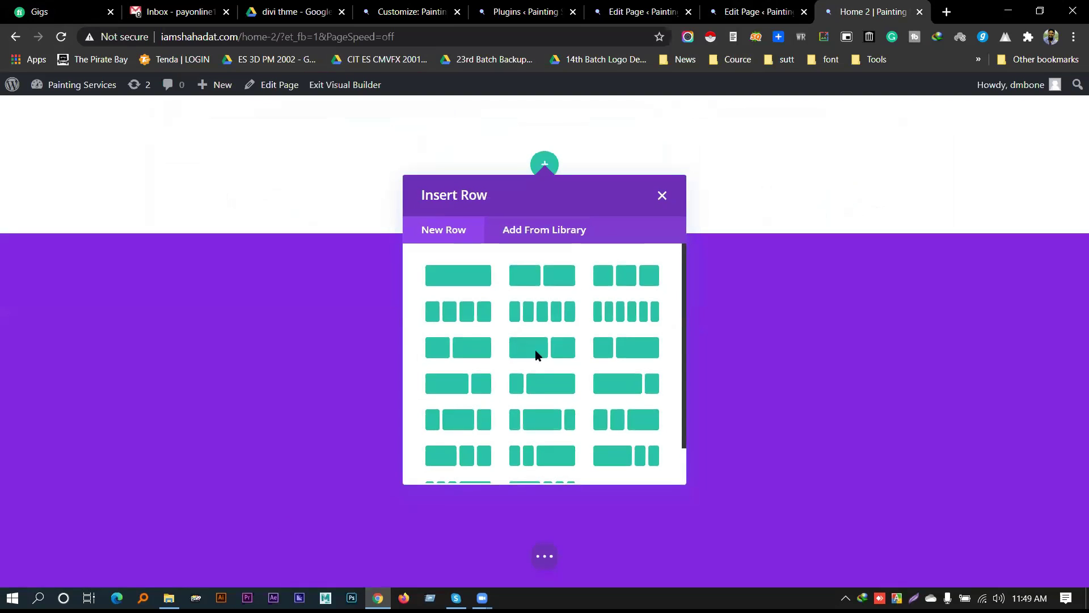
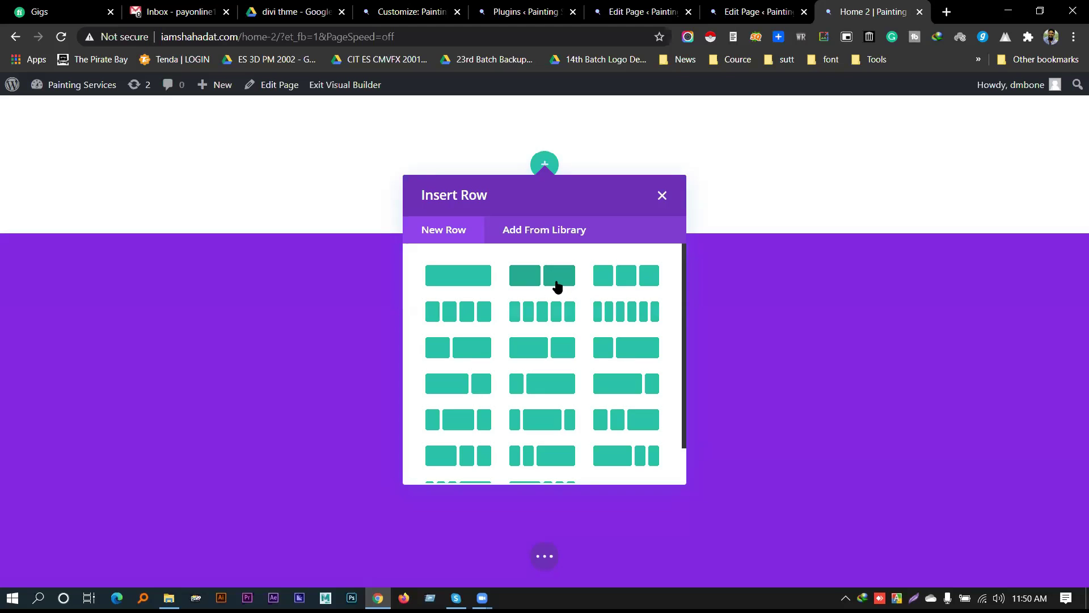
Close the row layouts and look over the specialty section layouts without adding one
{"action": "scroll", "coordinate": [545, 318], "scroll_direction": "down", "scroll_amount": 2}
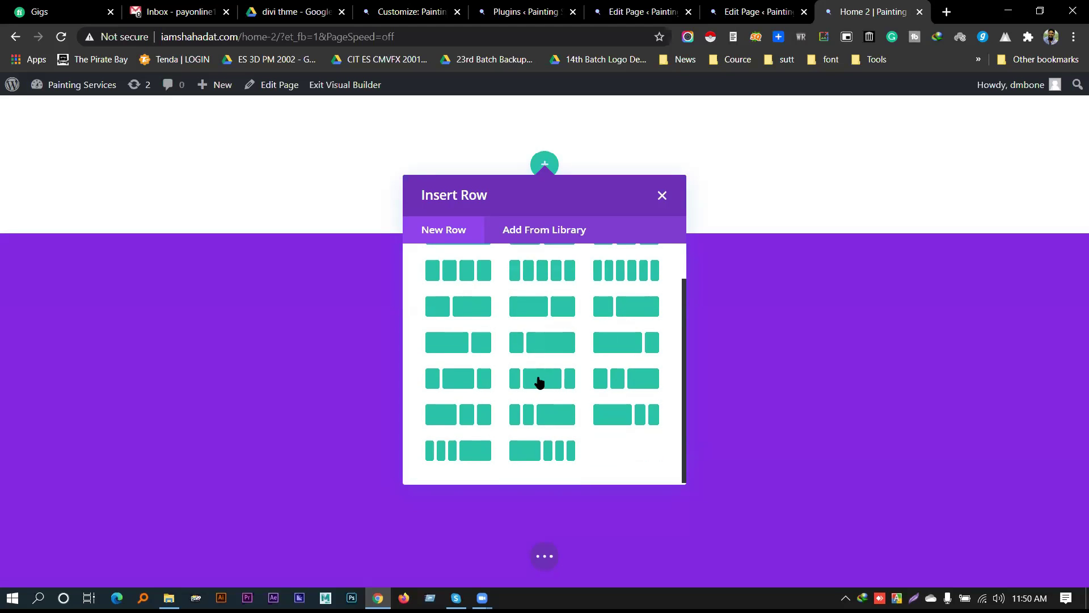
{"action": "scroll", "coordinate": [548, 357], "scroll_direction": "up", "scroll_amount": 3}
{"action": "left_click", "coordinate": [662, 195]}
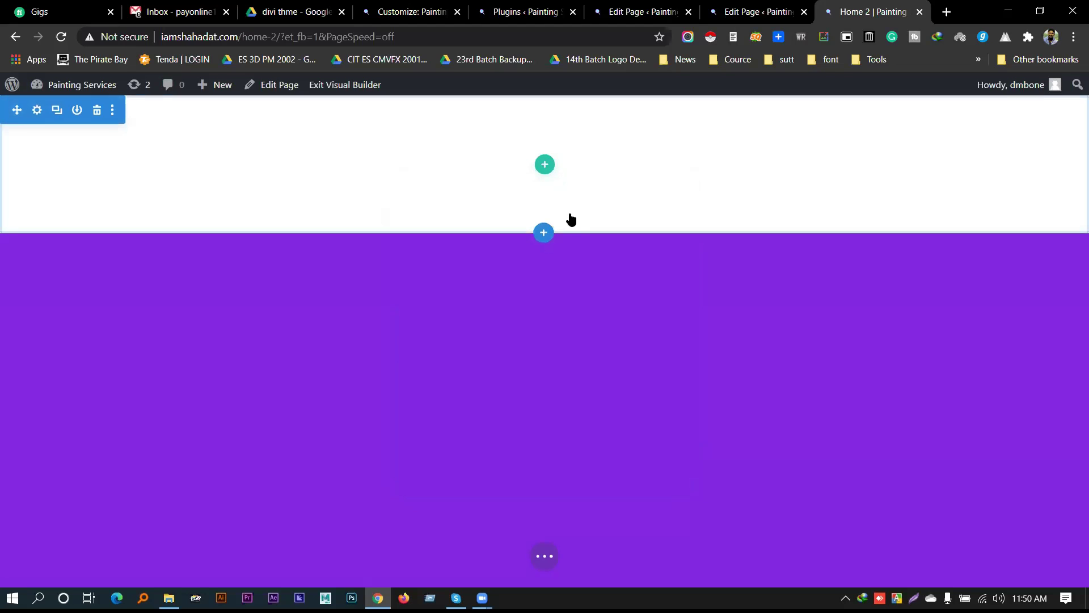
{"action": "left_click", "coordinate": [543, 233]}
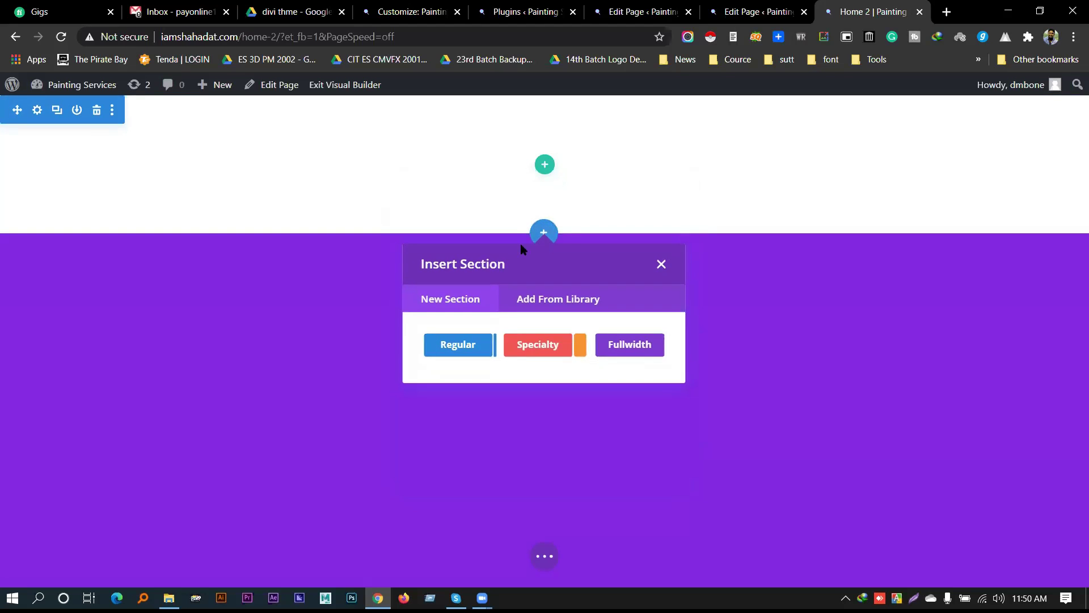
{"action": "left_click", "coordinate": [518, 347]}
{"action": "left_click", "coordinate": [660, 264]}
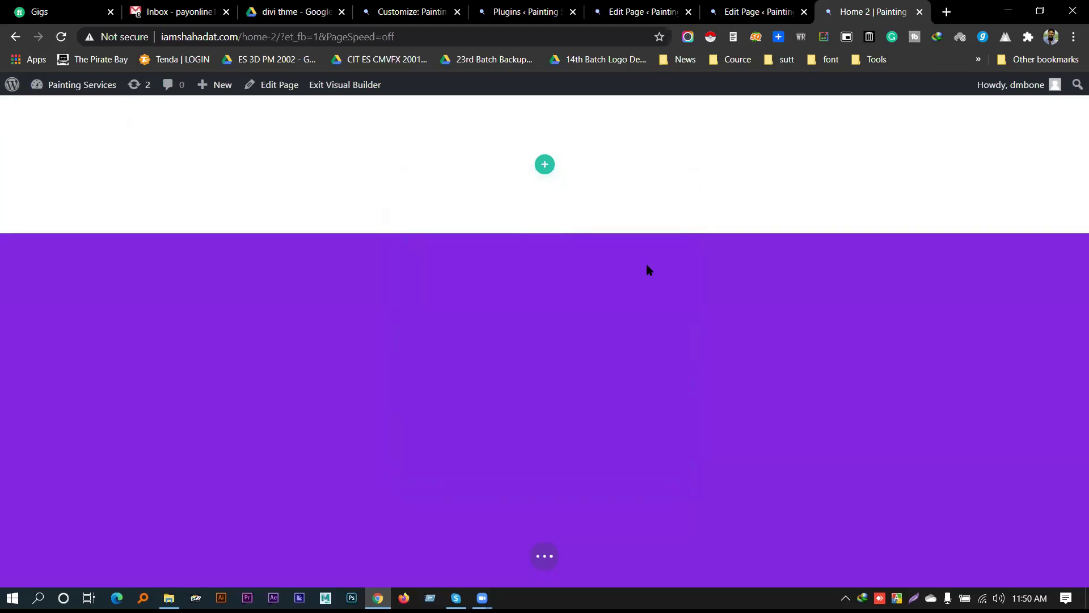
Add a Regular section below the top section, then delete it while it is still empty
{"action": "left_click", "coordinate": [545, 234]}
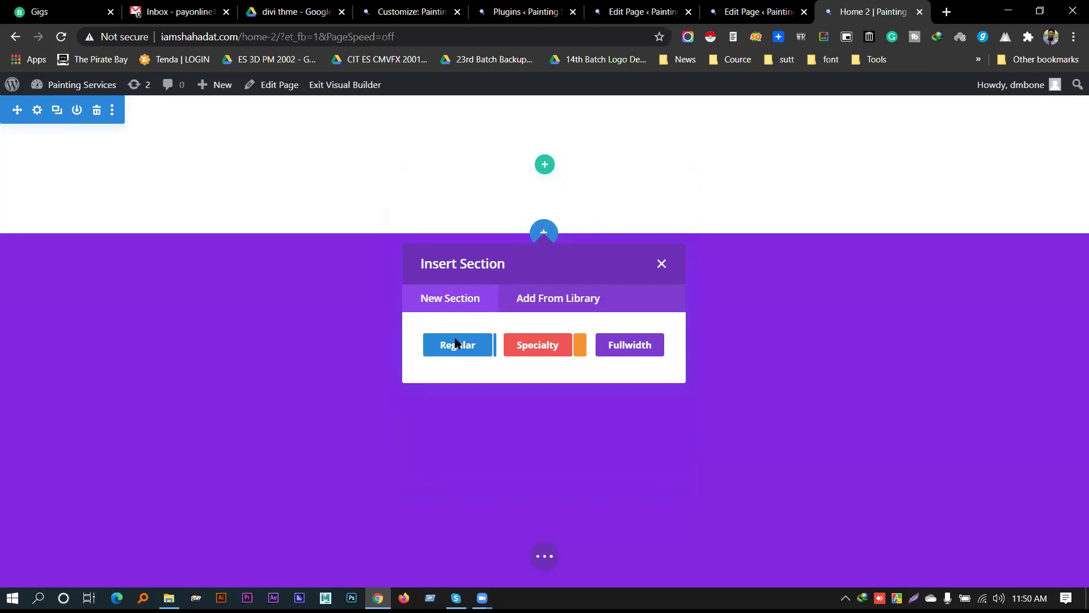
{"action": "left_click", "coordinate": [457, 343]}
{"action": "scroll", "coordinate": [494, 446], "scroll_direction": "down", "scroll_amount": 3}
{"action": "scroll", "coordinate": [493, 446], "scroll_direction": "up", "scroll_amount": 1}
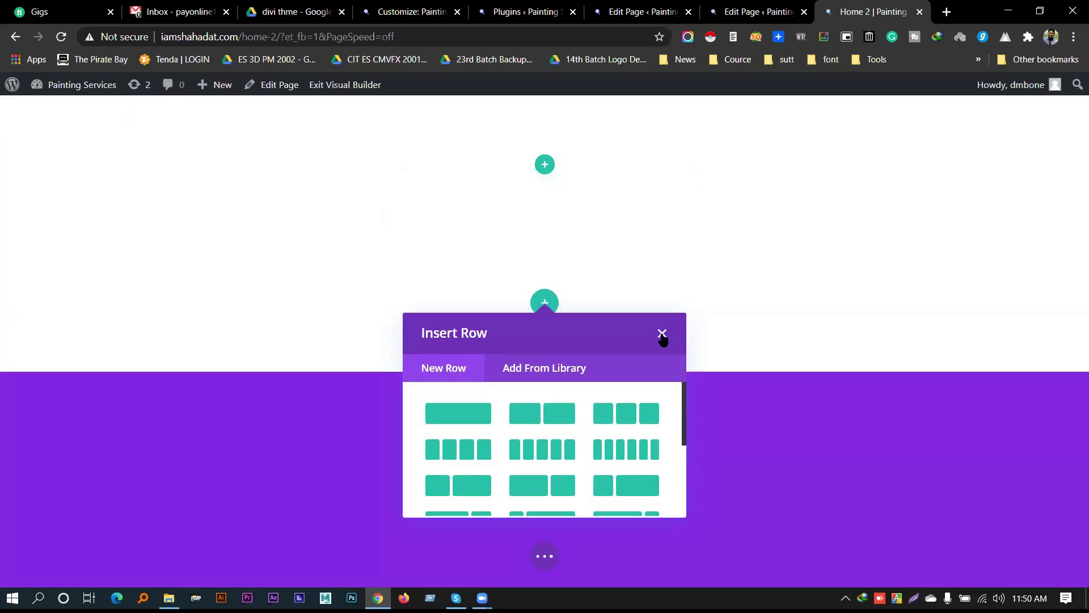
{"action": "left_click", "coordinate": [662, 333]}
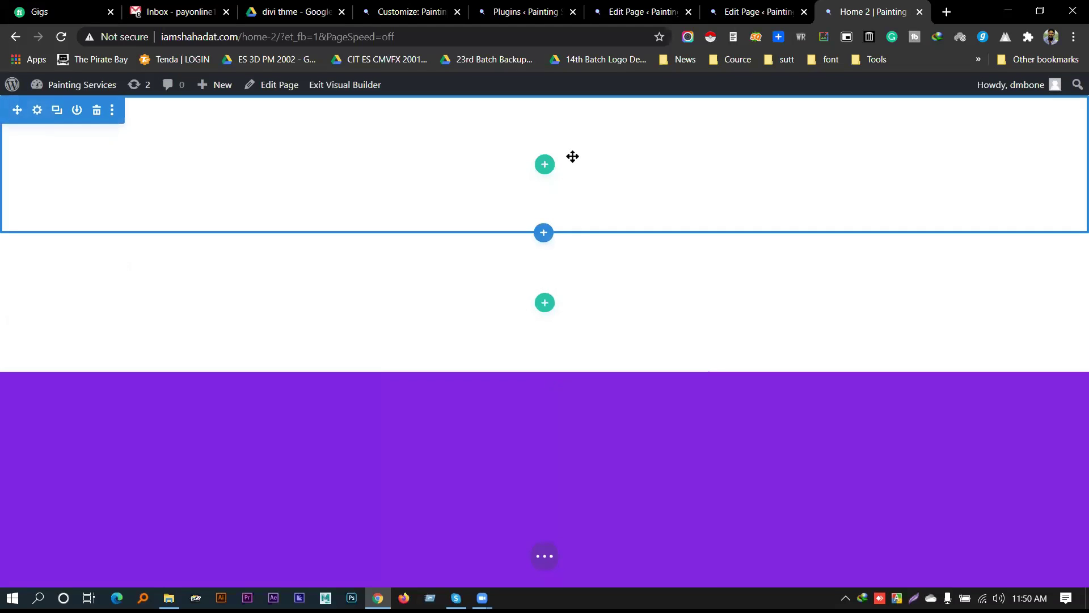
{"action": "left_click", "coordinate": [94, 109]}
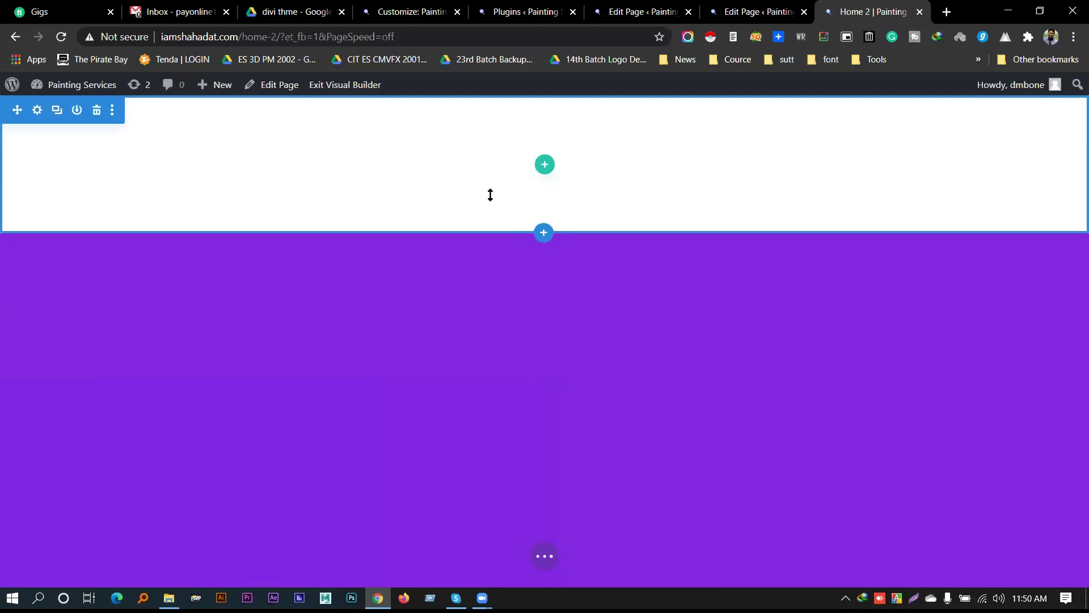
Recheck the specialty section layouts, then bring up the row layouts for the top section
{"action": "left_click", "coordinate": [543, 233]}
{"action": "left_click", "coordinate": [536, 348]}
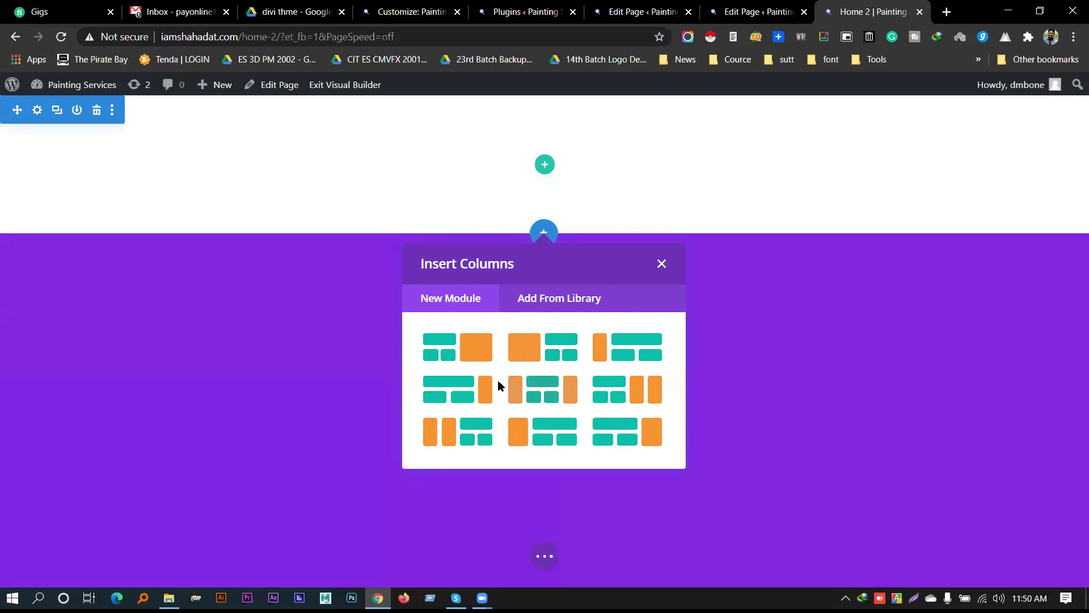
{"action": "left_click", "coordinate": [661, 264]}
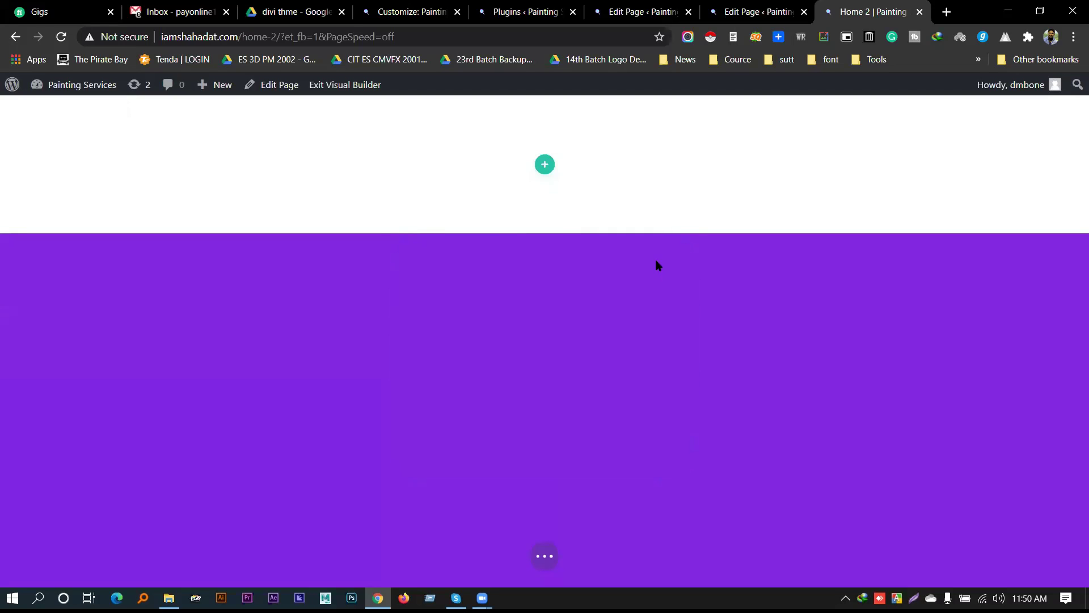
{"action": "left_click", "coordinate": [543, 169]}
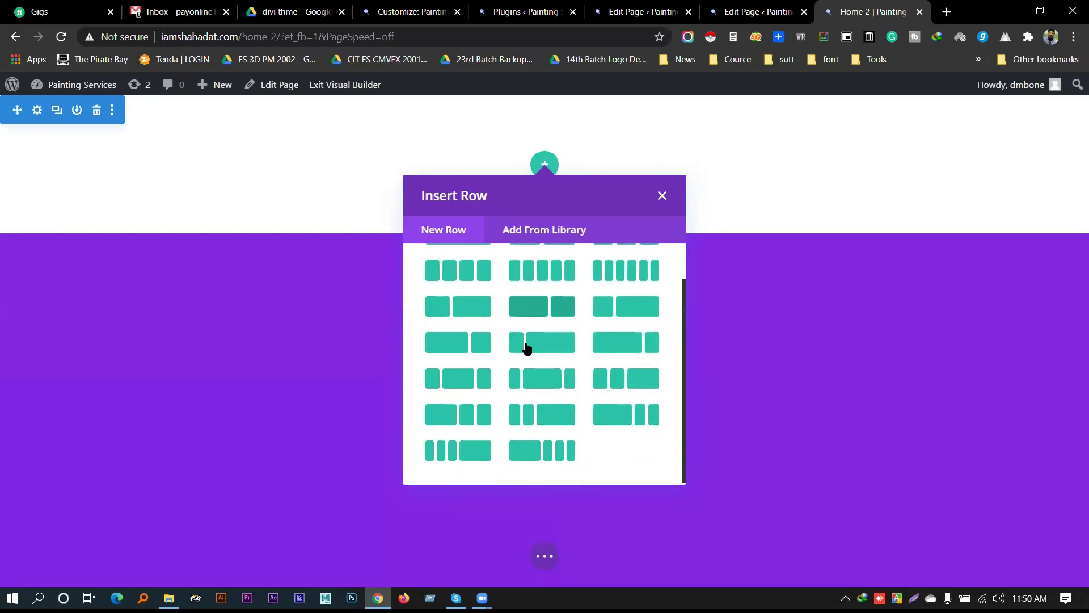
{"action": "scroll", "coordinate": [544, 389], "scroll_direction": "down", "scroll_amount": 1}
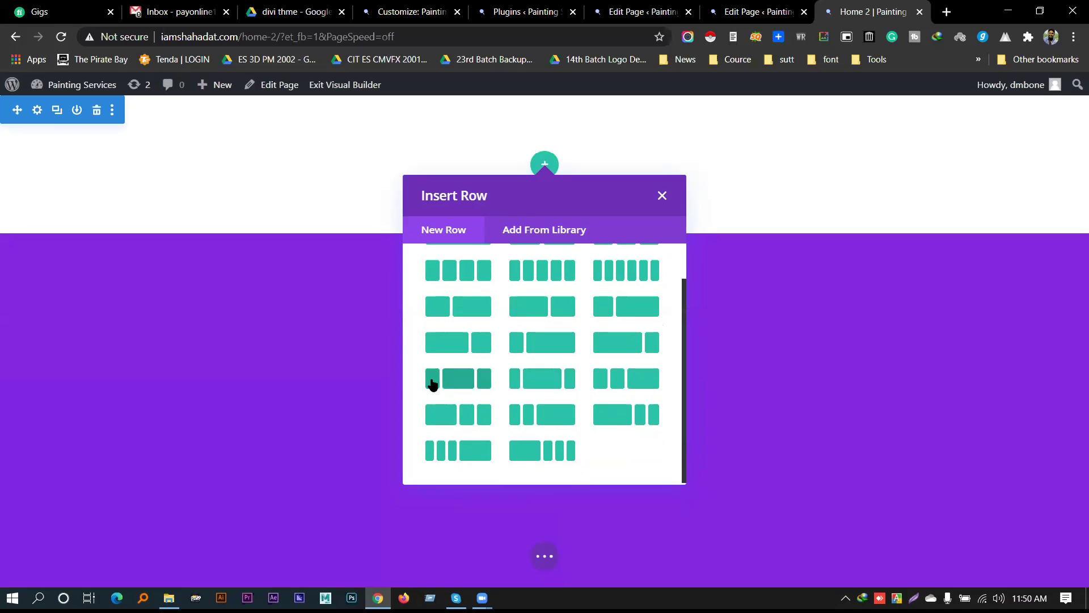
Add the 1/5+3/5+1/5 row and try an 'img' module search in its first column without adding anything
{"action": "left_click", "coordinate": [455, 380]}
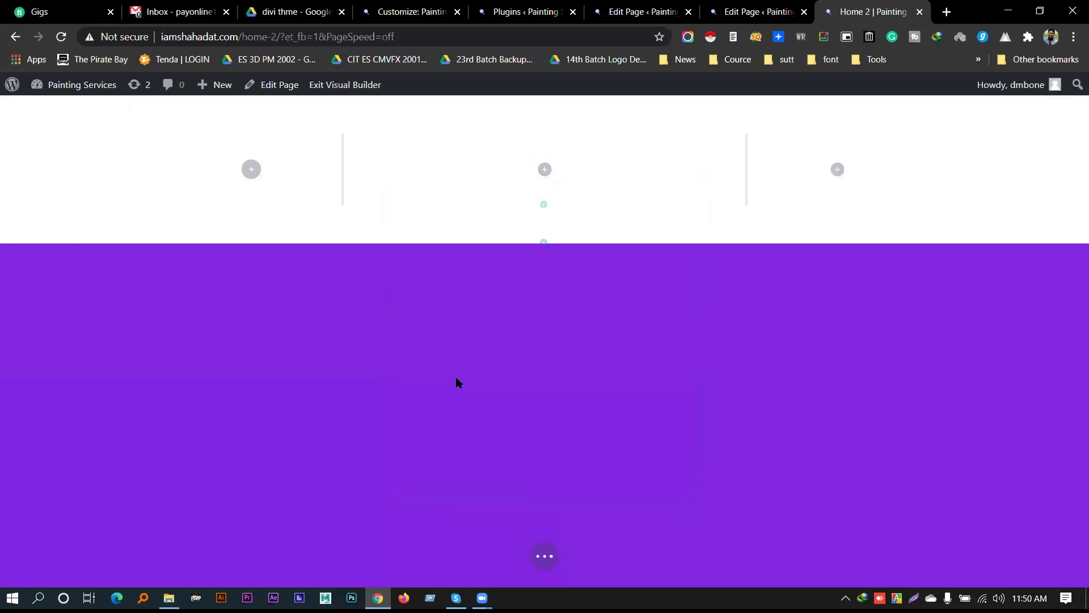
{"action": "left_click", "coordinate": [363, 196]}
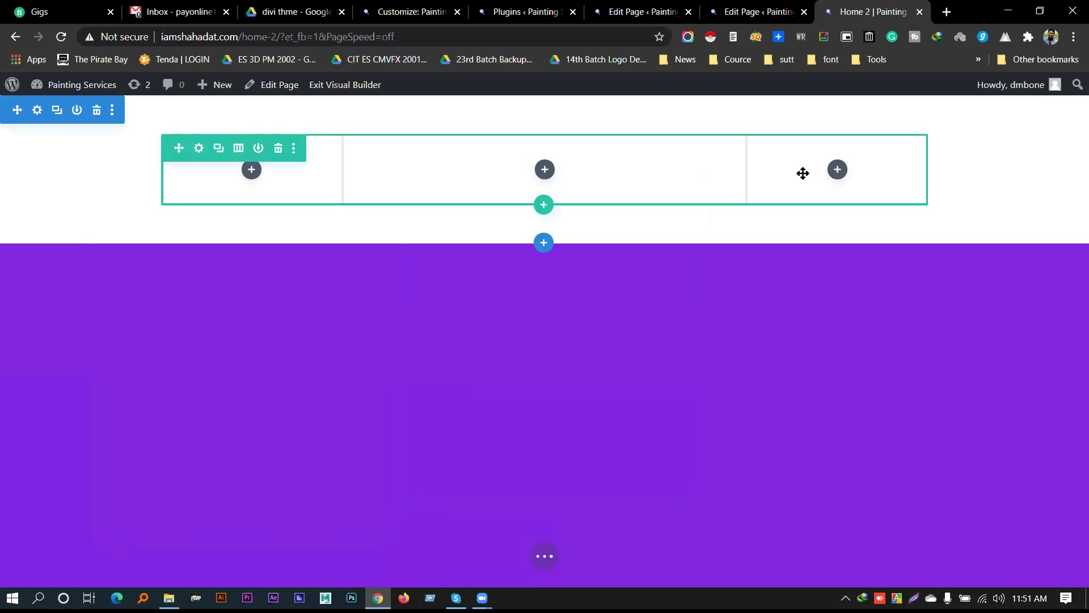
{"action": "left_click", "coordinate": [253, 171]}
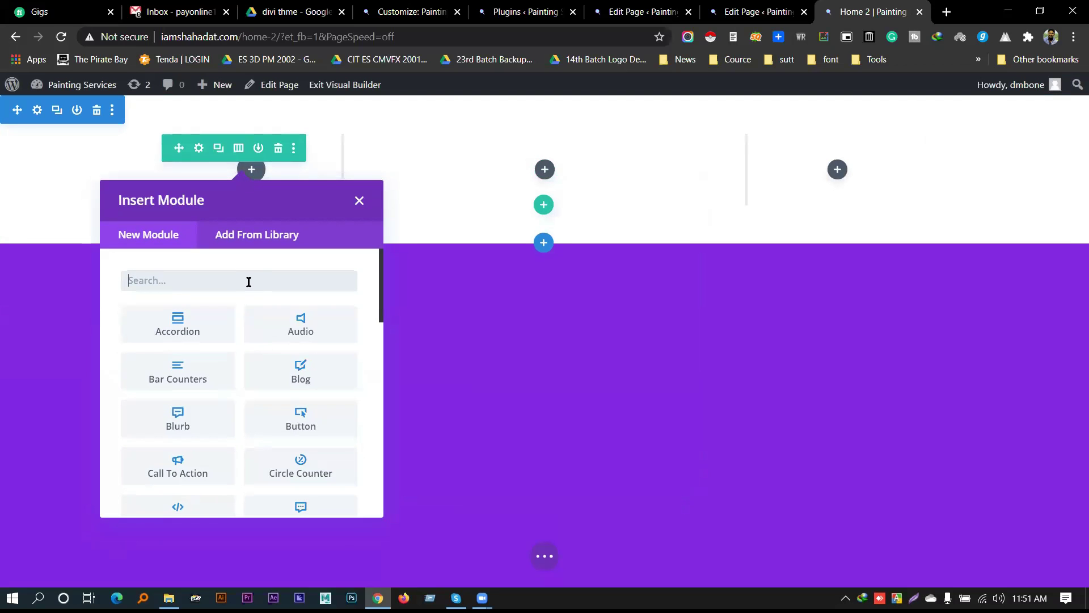
{"action": "type", "text": "img"}
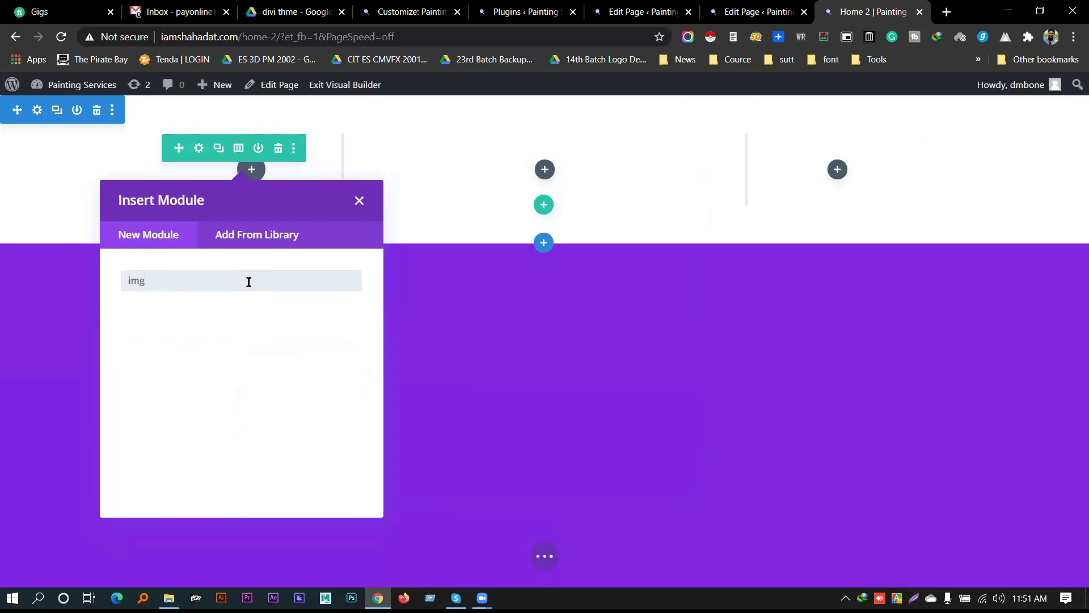
{"action": "key", "text": "BackSpace"}
{"action": "key", "text": "BackSpace"}
{"action": "key", "text": "BackSpace"}
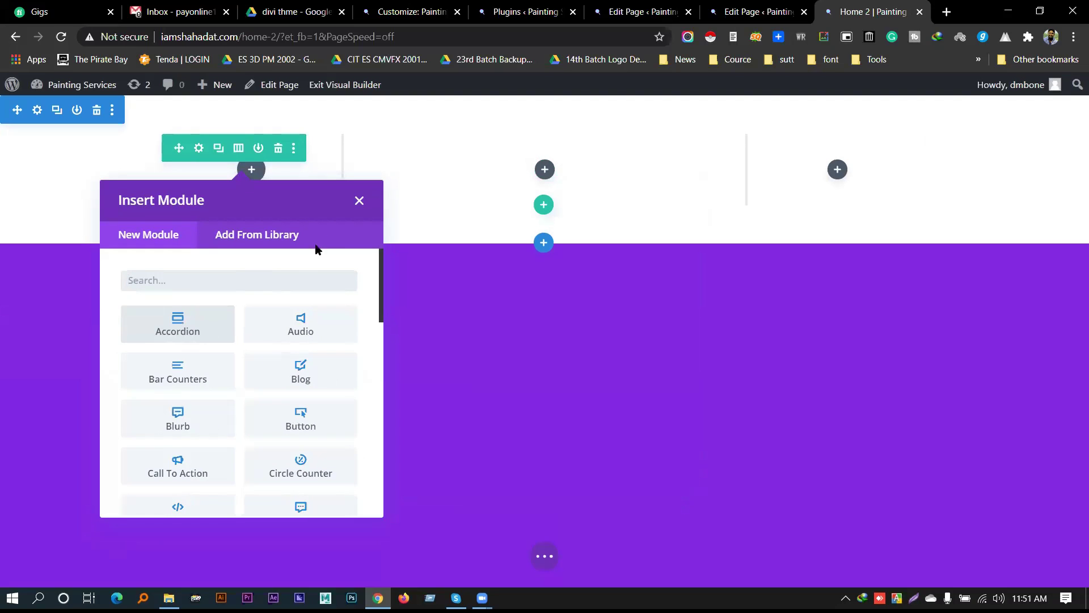
{"action": "left_click", "coordinate": [357, 199]}
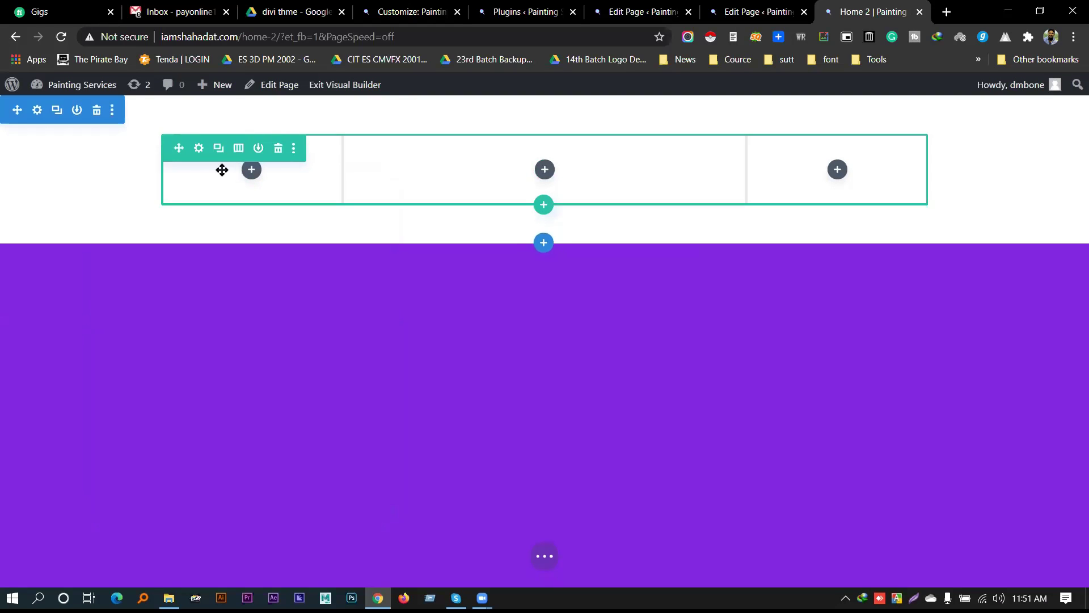
Inspect the row's settings and design options without changing them
{"action": "left_click", "coordinate": [293, 149]}
{"action": "left_click", "coordinate": [197, 148]}
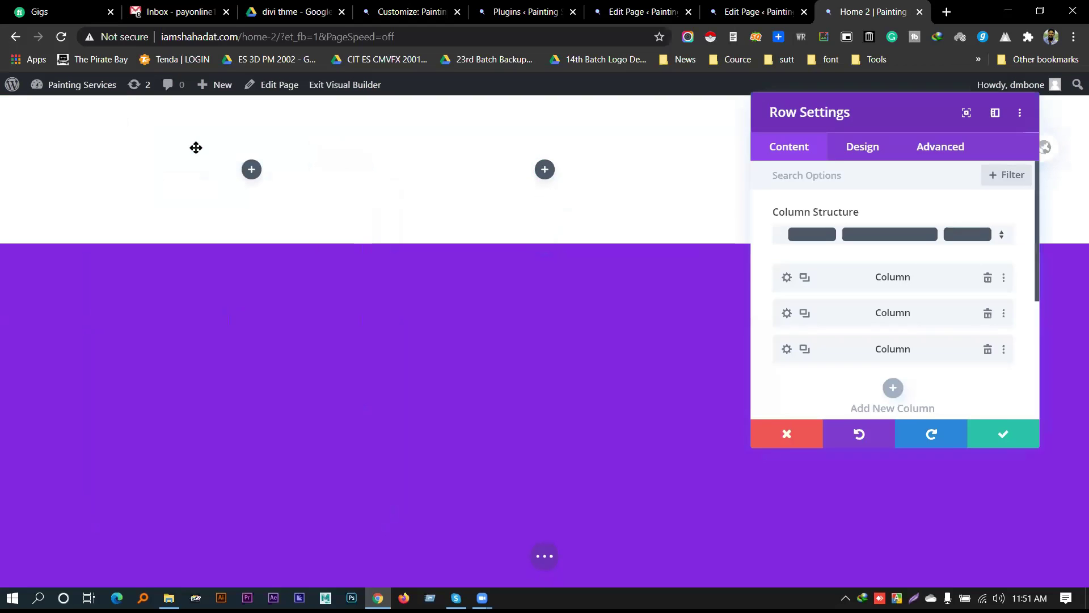
{"action": "left_click", "coordinate": [887, 156]}
{"action": "scroll", "coordinate": [942, 341], "scroll_direction": "down", "scroll_amount": 1}
{"action": "left_click", "coordinate": [980, 430]}
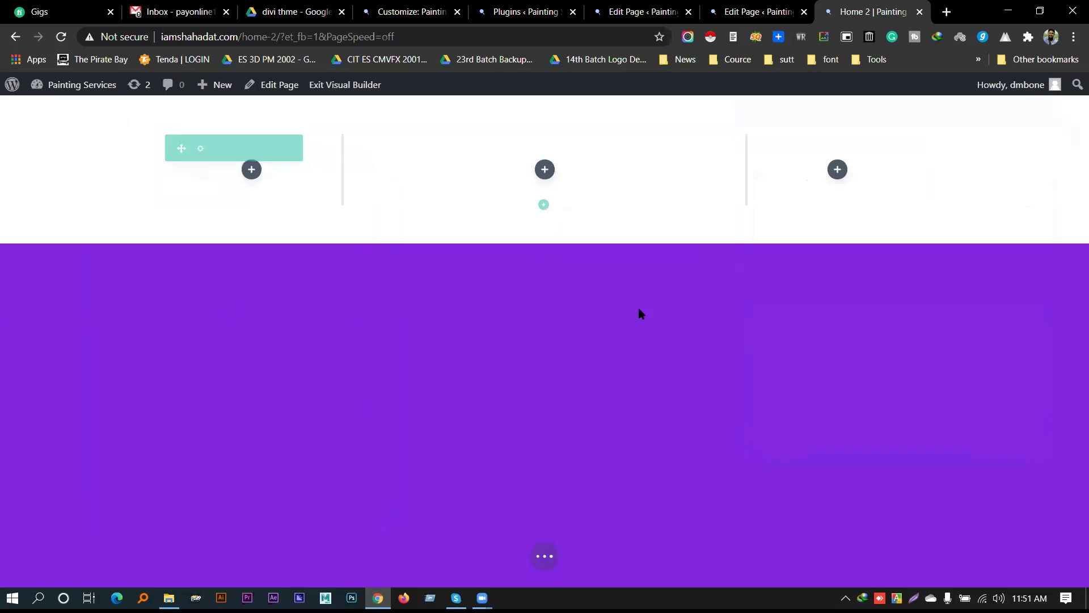
Delete the row and insert a fresh three-column row in its place
{"action": "left_click", "coordinate": [276, 147]}
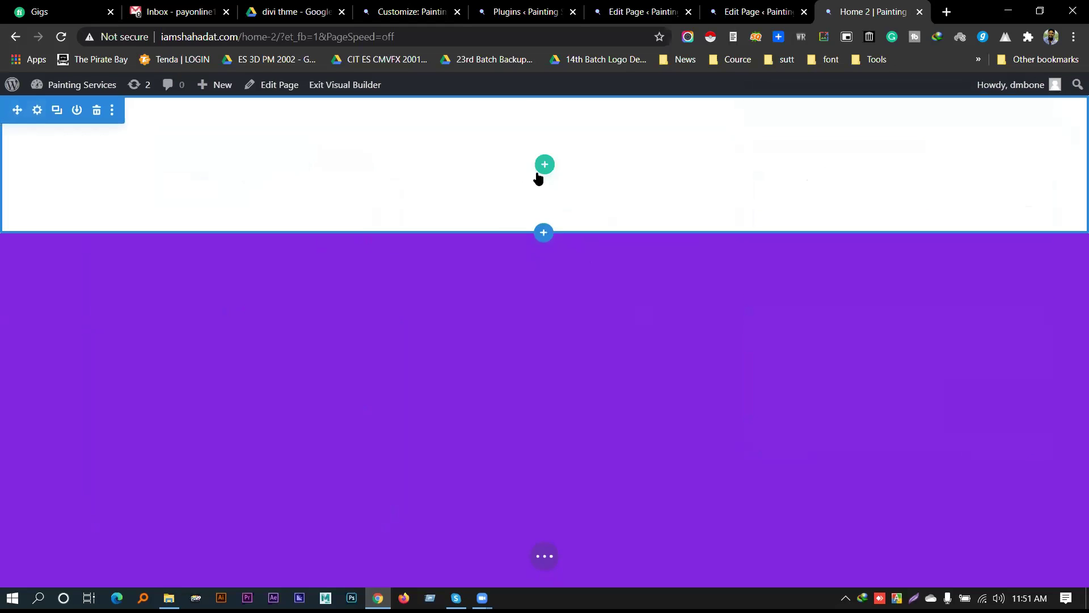
{"action": "left_click", "coordinate": [538, 173]}
{"action": "left_click", "coordinate": [663, 194]}
{"action": "left_click", "coordinate": [544, 165]}
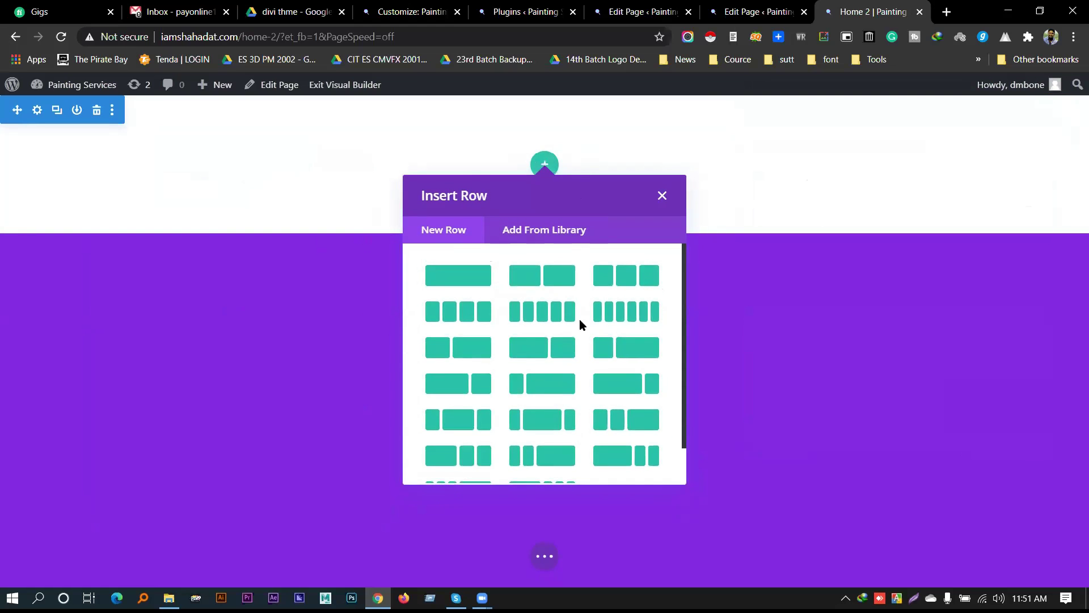
{"action": "left_click", "coordinate": [460, 423]}
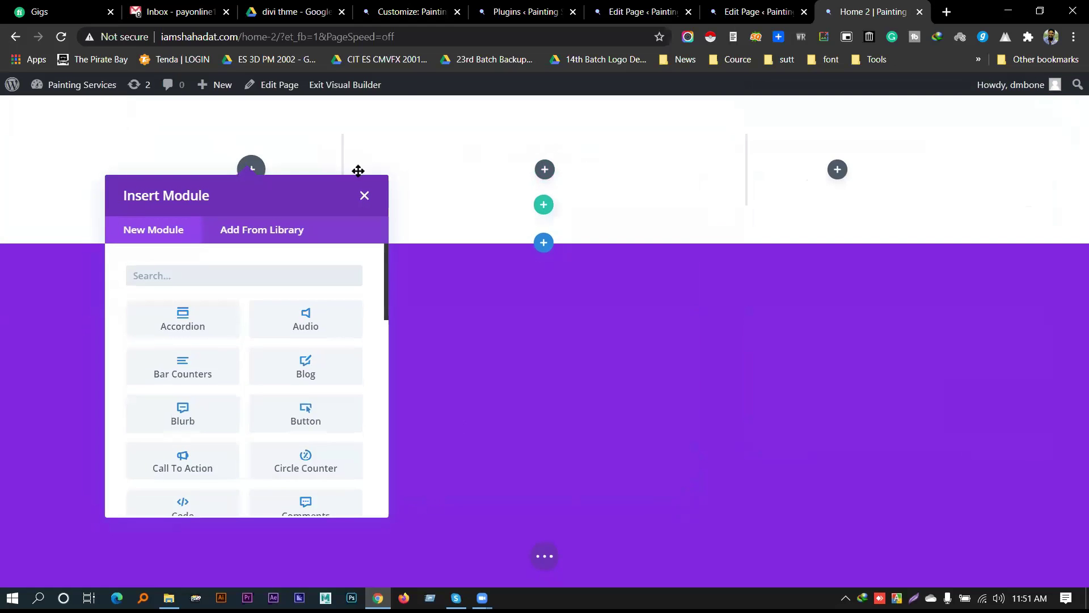
{"action": "left_click", "coordinate": [211, 170]}
Drag the three-column row to the left page edge, adjusting its right margin and position
{"action": "left_click_drag", "start_coordinate": [163, 186], "coordinate": [114, 182]}
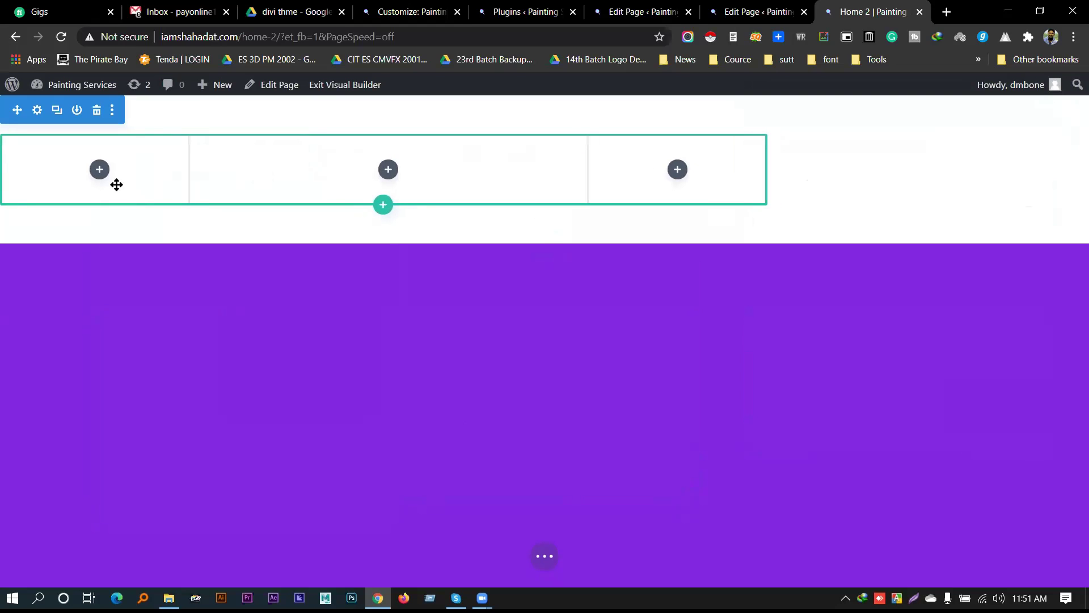
{"action": "left_click_drag", "start_coordinate": [785, 175], "coordinate": [1077, 178]}
{"action": "mouse_move", "coordinate": [811, 177]}
{"action": "left_mouse_down"}
{"action": "mouse_move", "coordinate": [1037, 177]}
{"action": "mouse_move", "coordinate": [815, 165]}
{"action": "left_mouse_up"}
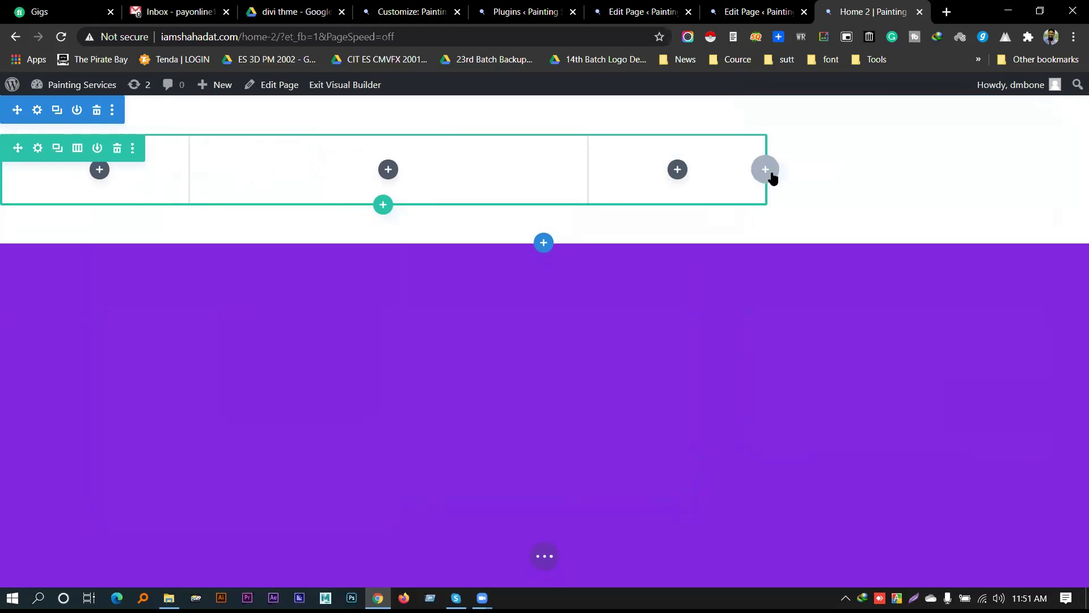
{"action": "left_click_drag", "start_coordinate": [528, 173], "coordinate": [511, 173]}
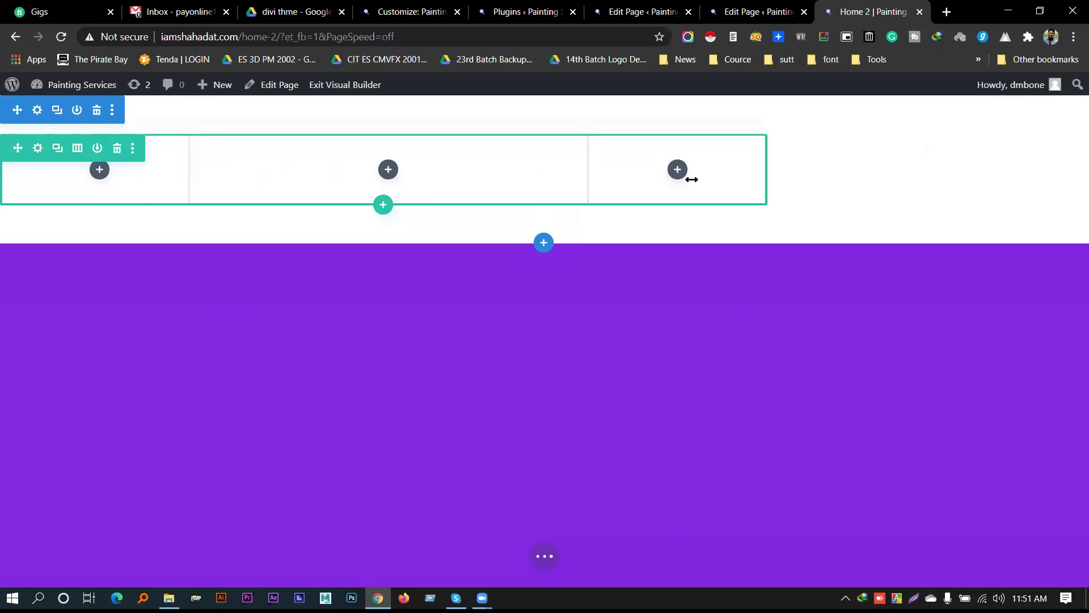
{"action": "left_click_drag", "start_coordinate": [641, 155], "coordinate": [595, 201]}
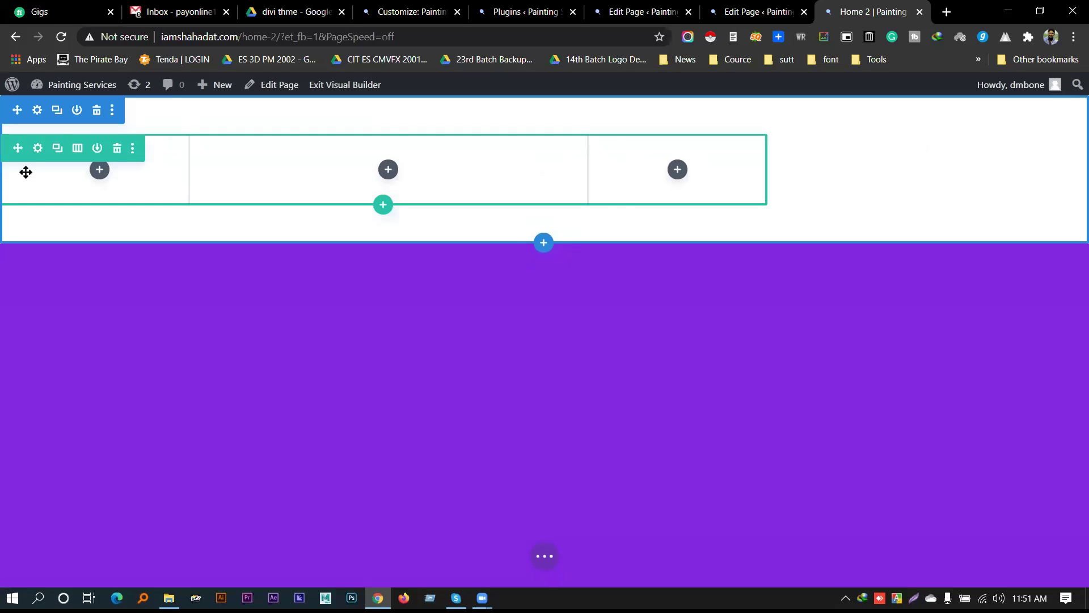
Delete the old row and add a 1/4-1/2-1/4 row to the empty section
{"action": "left_click", "coordinate": [117, 148]}
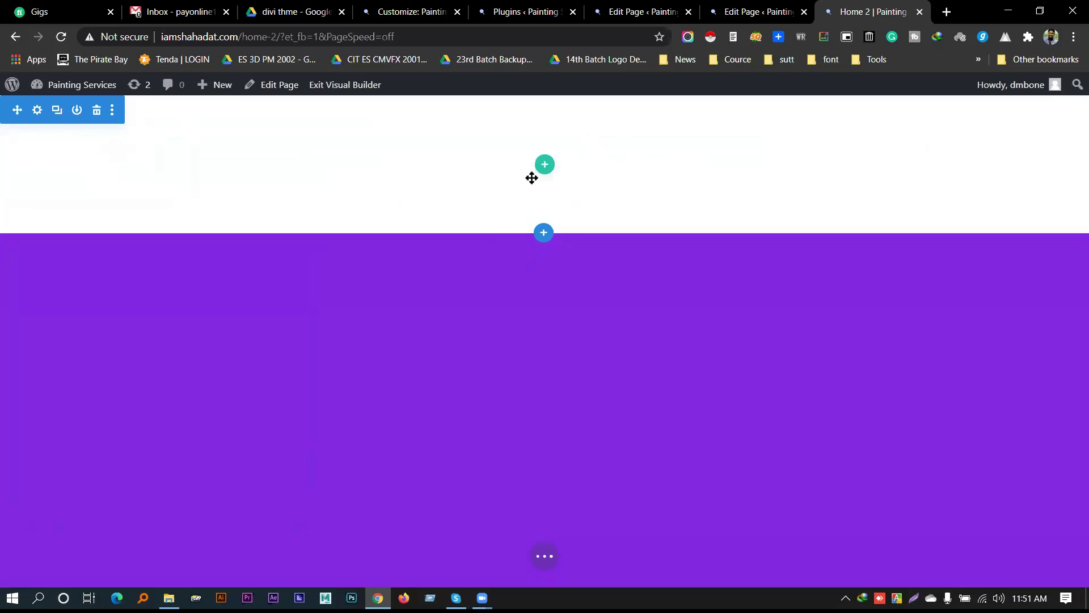
{"action": "left_click", "coordinate": [545, 164]}
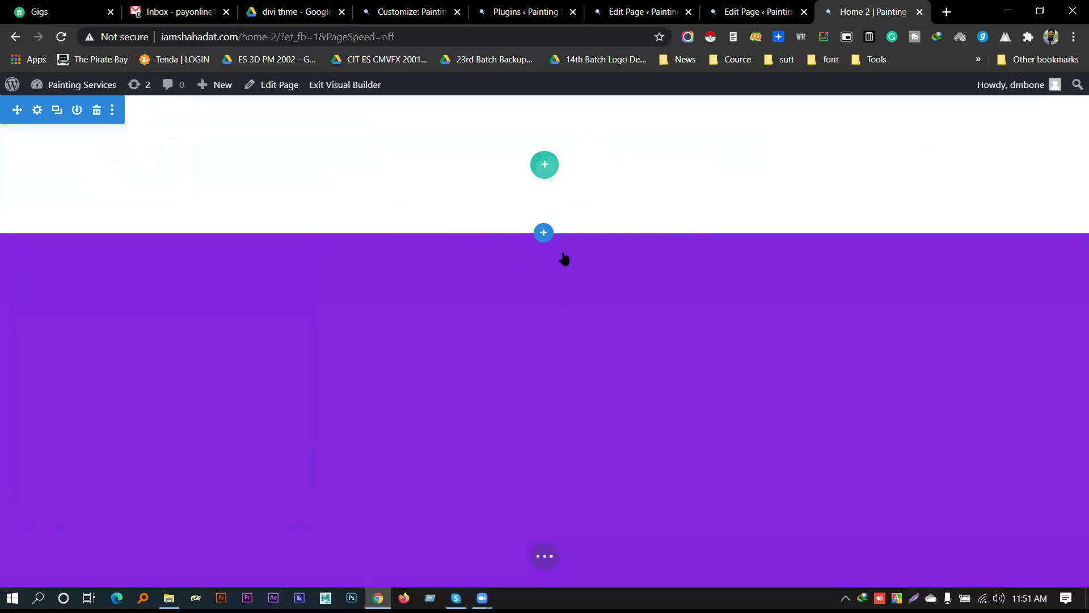
{"action": "scroll", "coordinate": [509, 342], "scroll_direction": "down", "scroll_amount": 1}
{"action": "left_click", "coordinate": [469, 381]}
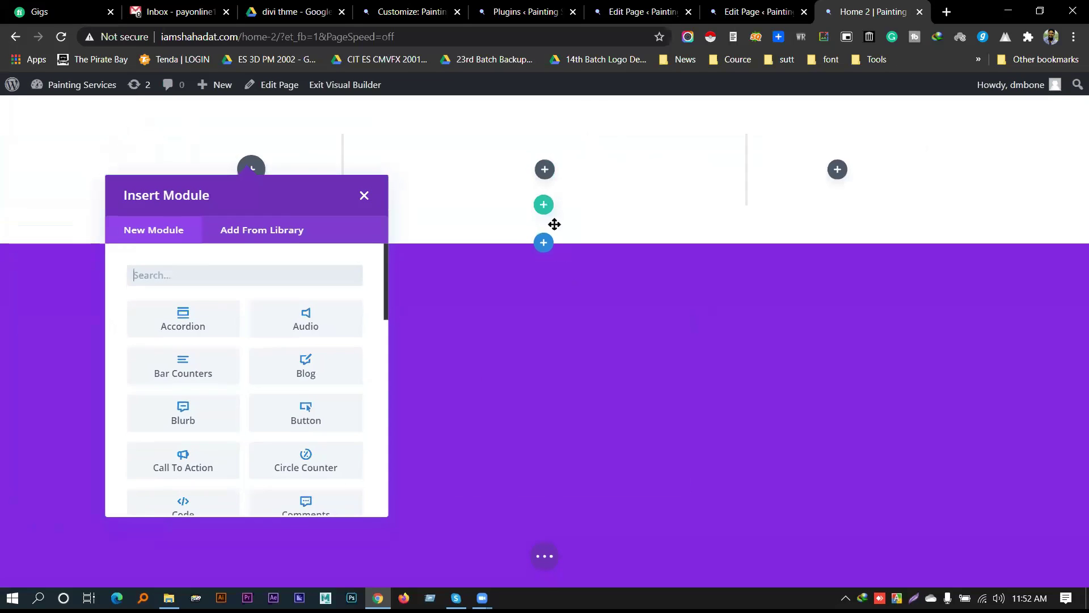
{"action": "left_click", "coordinate": [363, 197]}
Search the module list for 'im' and add an Image module to the first column
{"action": "left_click", "coordinate": [251, 169]}
{"action": "scroll", "coordinate": [286, 370], "scroll_direction": "down", "scroll_amount": 6}
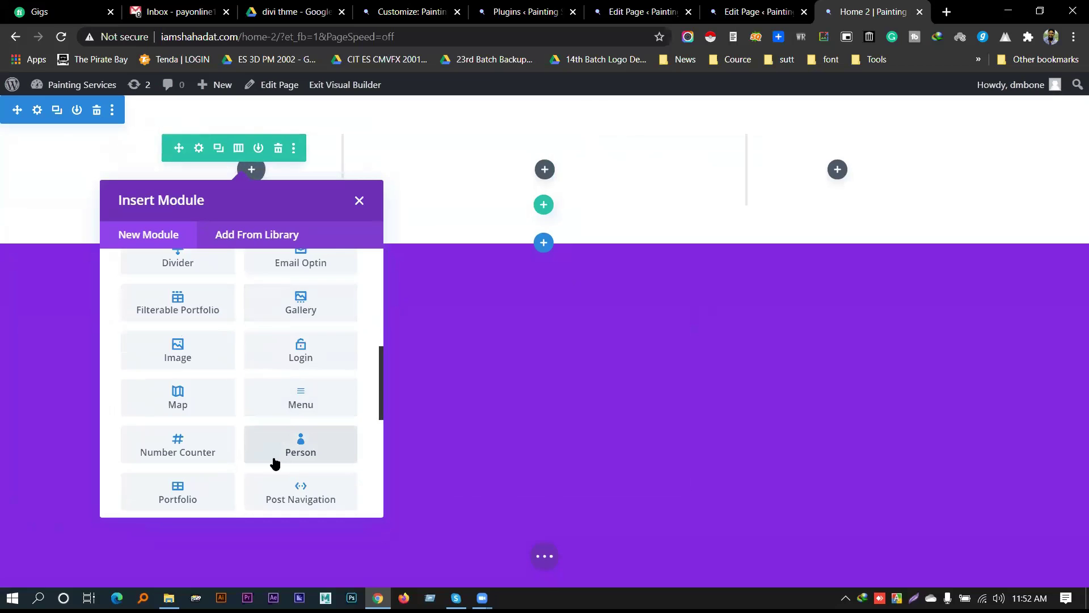
{"action": "scroll", "coordinate": [289, 442], "scroll_direction": "up", "scroll_amount": 1}
{"action": "scroll", "coordinate": [301, 379], "scroll_direction": "up", "scroll_amount": 3}
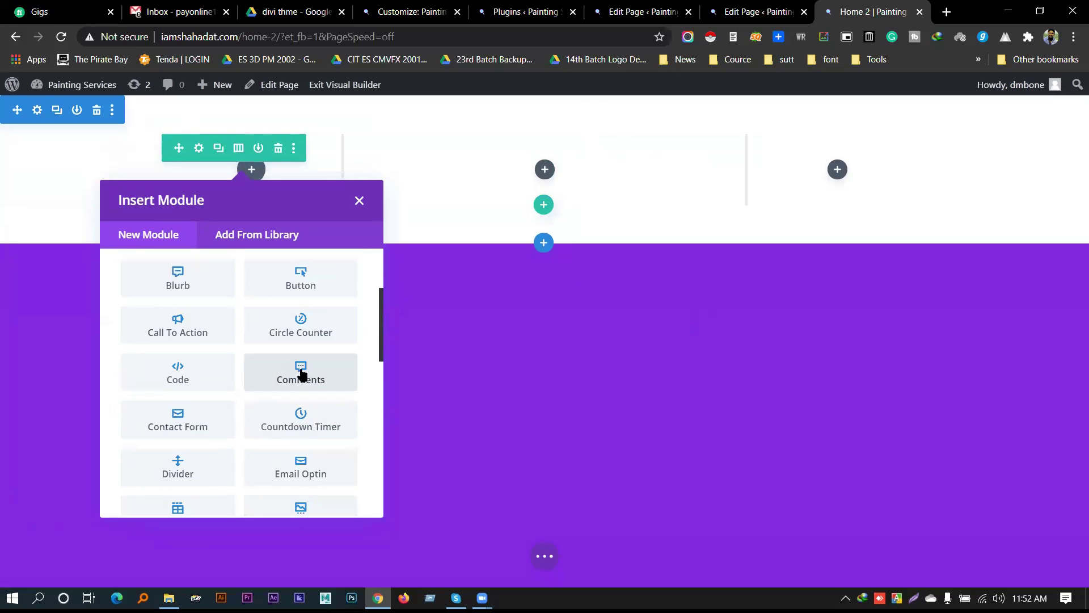
{"action": "type", "text": "img"}
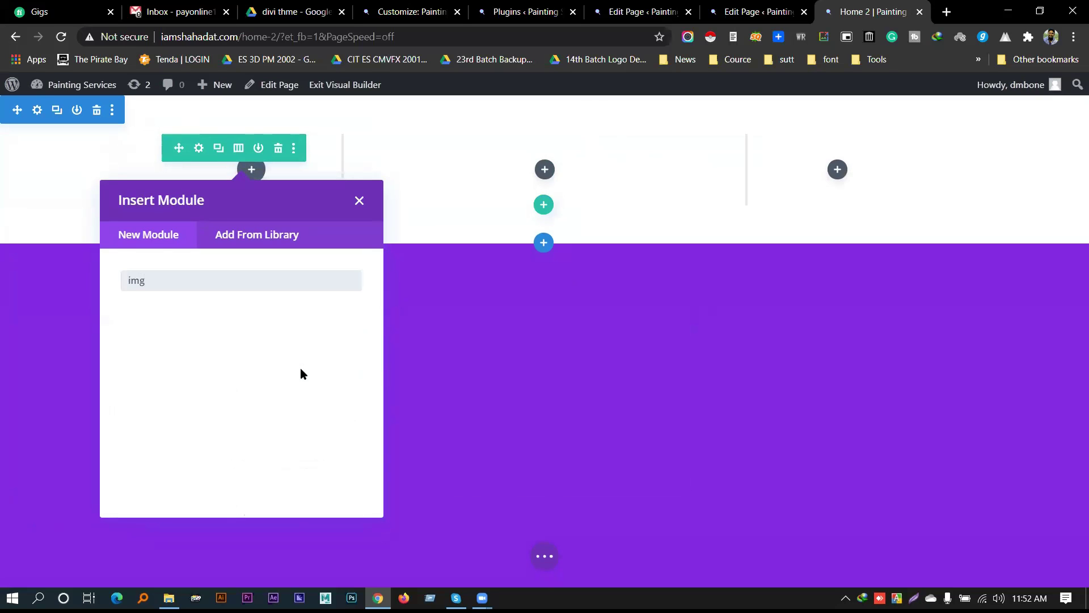
{"action": "key", "text": "BackSpace"}
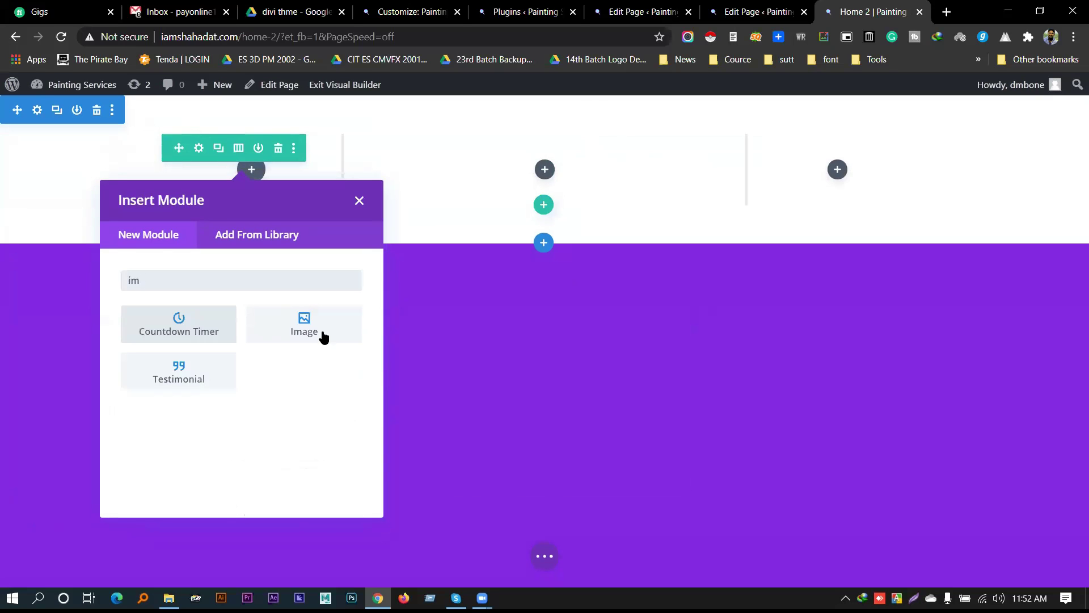
{"action": "left_click", "coordinate": [321, 333]}
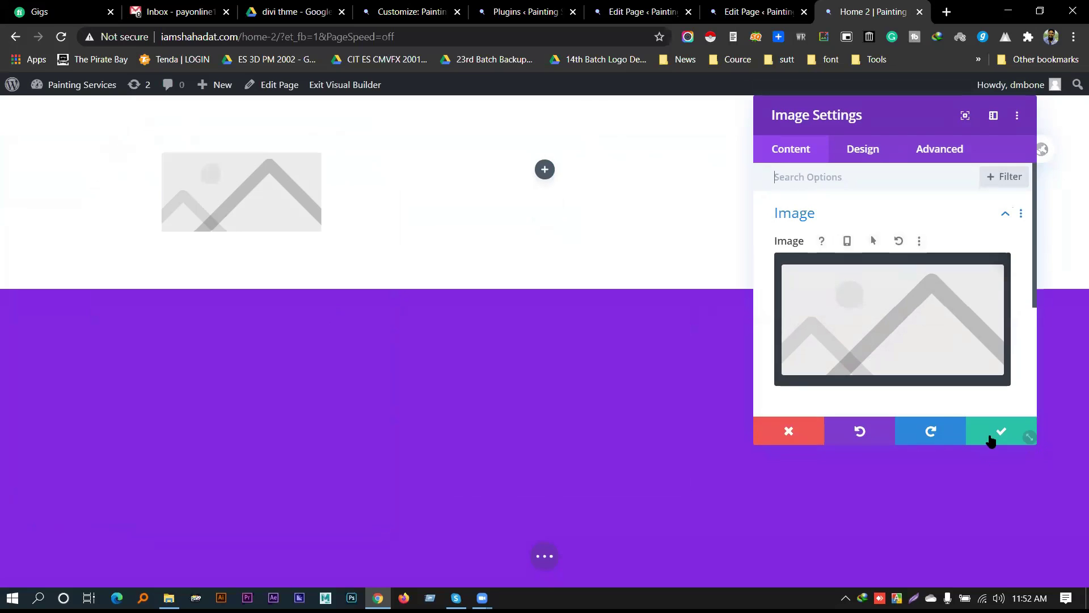
Remove the placeholder image and start uploading a new file in Choose an Image
{"action": "left_click", "coordinate": [970, 276]}
{"action": "left_click", "coordinate": [897, 312]}
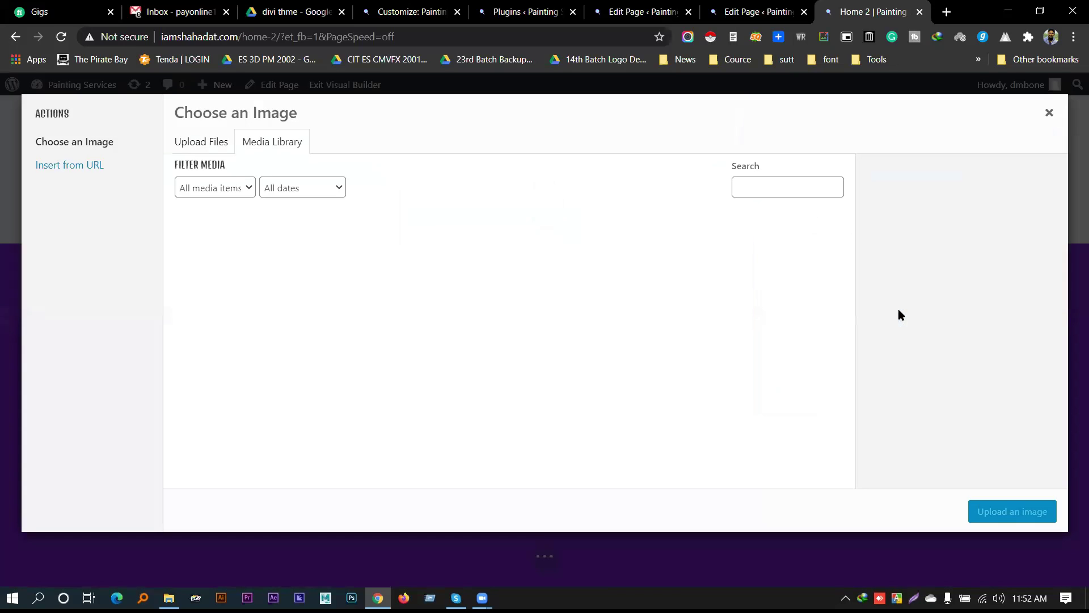
{"action": "left_click", "coordinate": [210, 143]}
{"action": "left_click", "coordinate": [647, 334]}
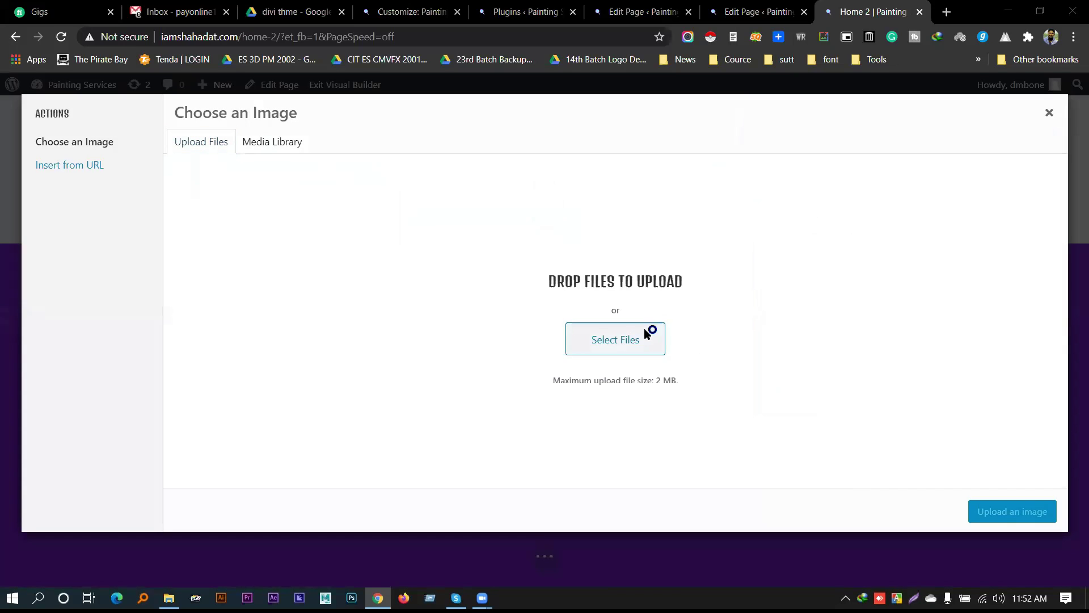
Browse the Desktop and select logo-2.png, then cancel the file picker without uploading
{"action": "left_click", "coordinate": [29, 105]}
{"action": "left_click", "coordinate": [64, 121]}
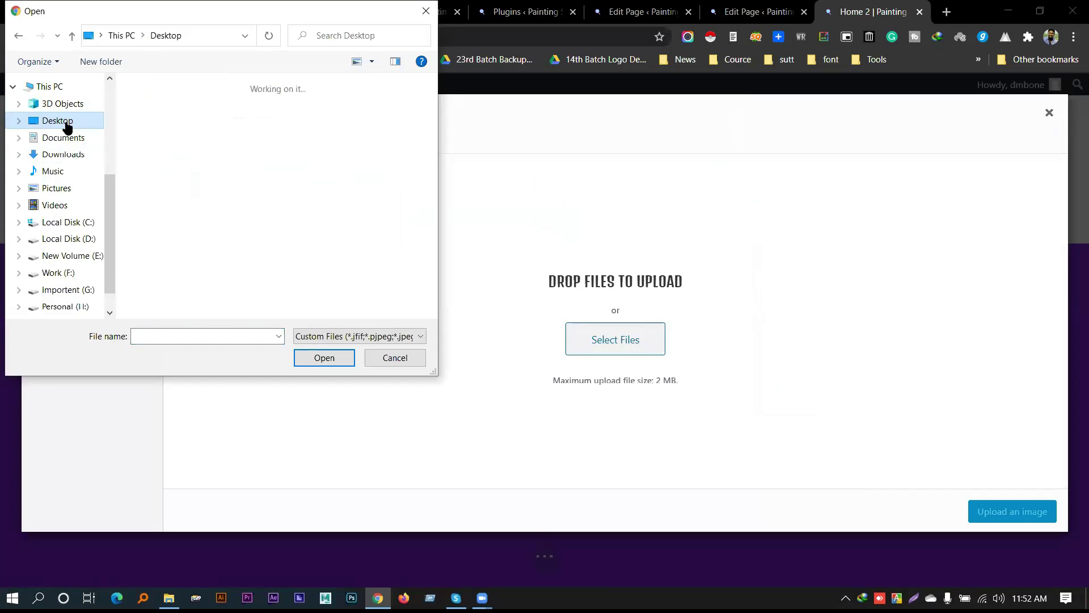
{"action": "scroll", "coordinate": [312, 204], "scroll_direction": "down", "scroll_amount": 10}
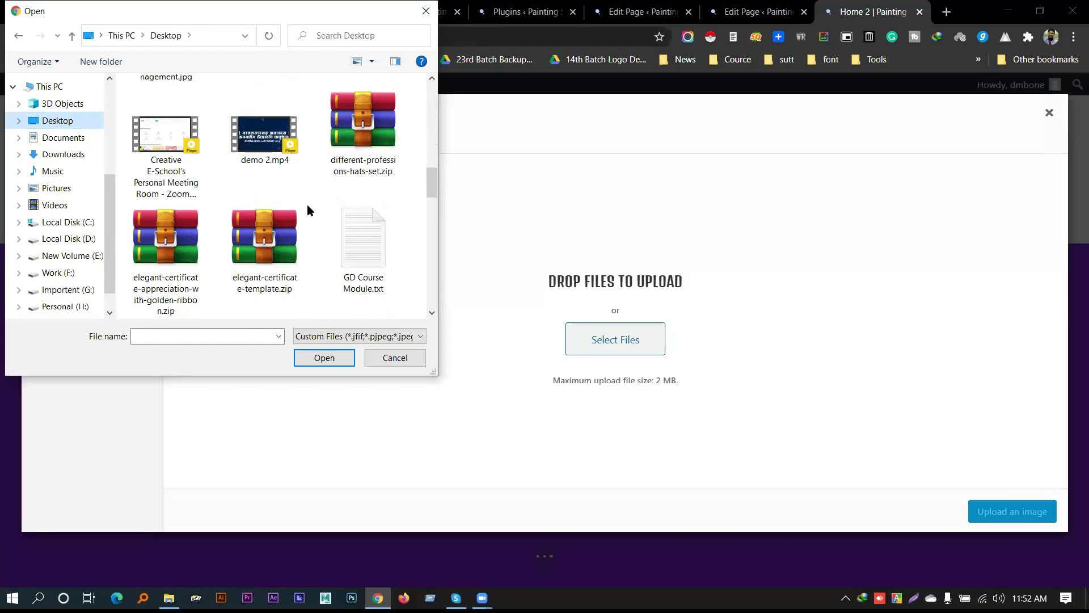
{"action": "scroll", "coordinate": [309, 207], "scroll_direction": "down", "scroll_amount": 8}
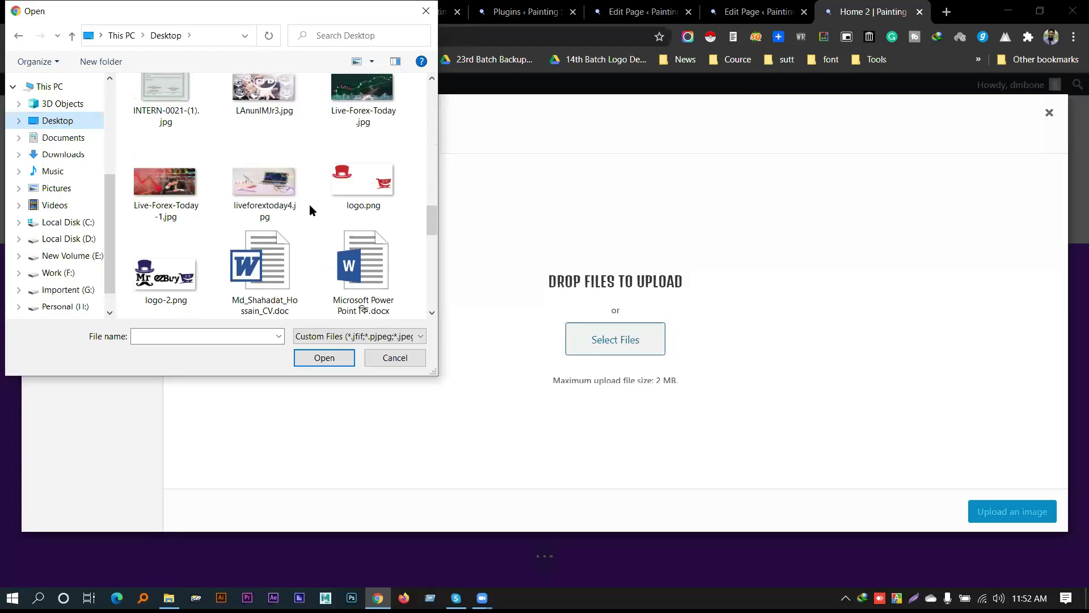
{"action": "scroll", "coordinate": [310, 211], "scroll_direction": "down", "scroll_amount": 8}
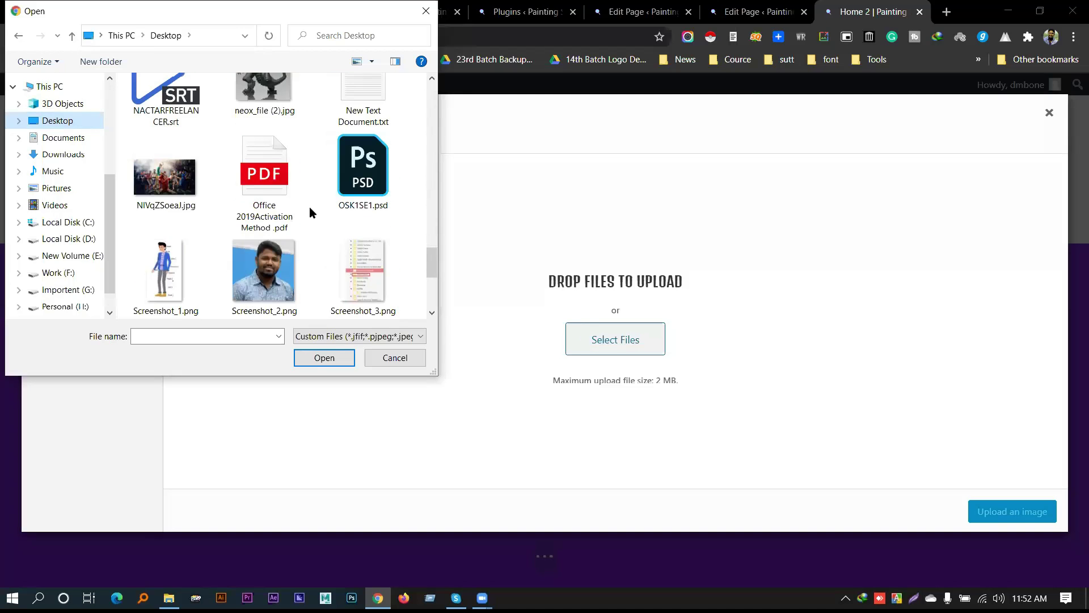
{"action": "scroll", "coordinate": [310, 210], "scroll_direction": "down", "scroll_amount": 3}
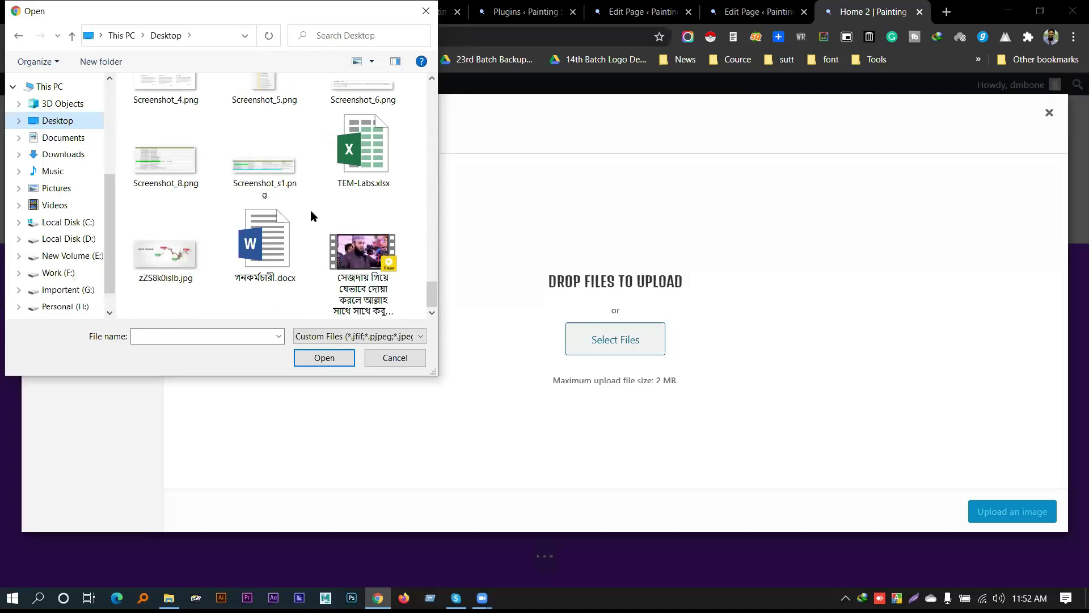
{"action": "scroll", "coordinate": [312, 210], "scroll_direction": "up", "scroll_amount": 5}
{"action": "scroll", "coordinate": [312, 207], "scroll_direction": "up", "scroll_amount": 4}
{"action": "scroll", "coordinate": [312, 204], "scroll_direction": "down", "scroll_amount": 2}
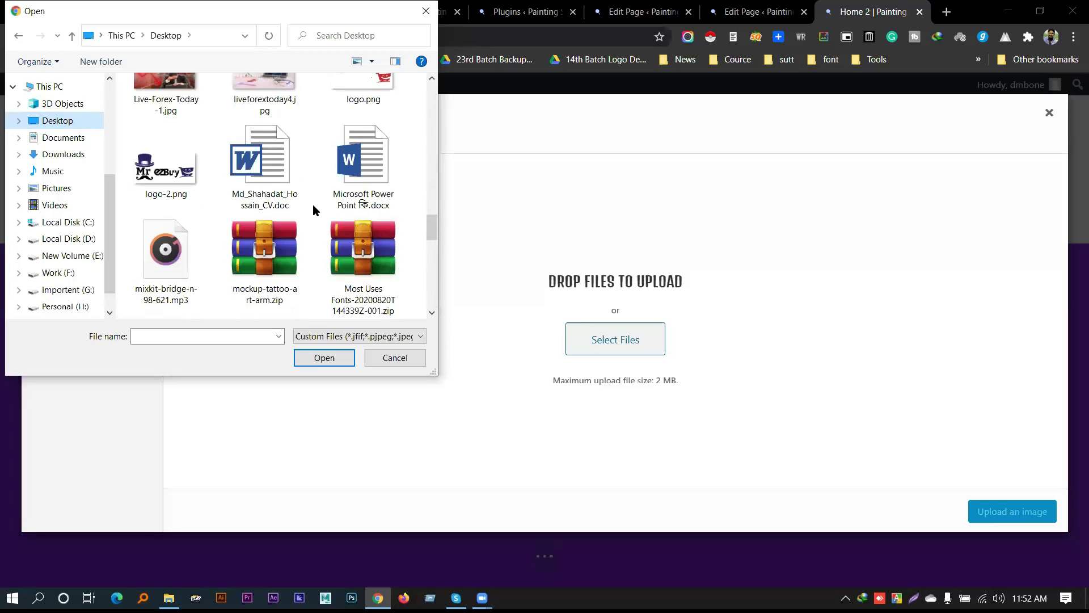
{"action": "scroll", "coordinate": [175, 179], "scroll_direction": "up", "scroll_amount": 1}
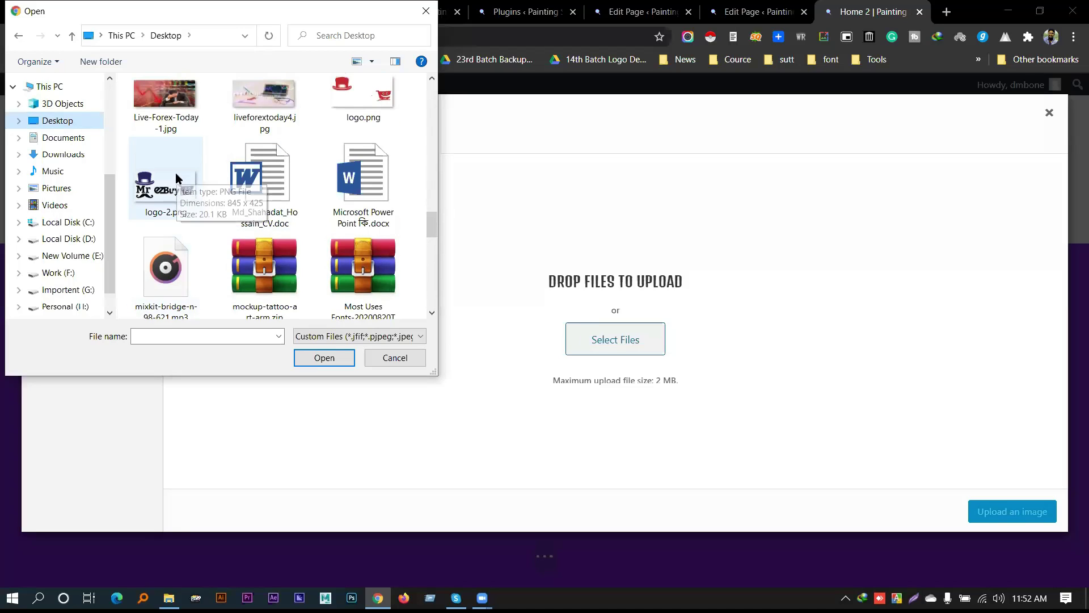
{"action": "left_click", "coordinate": [176, 180]}
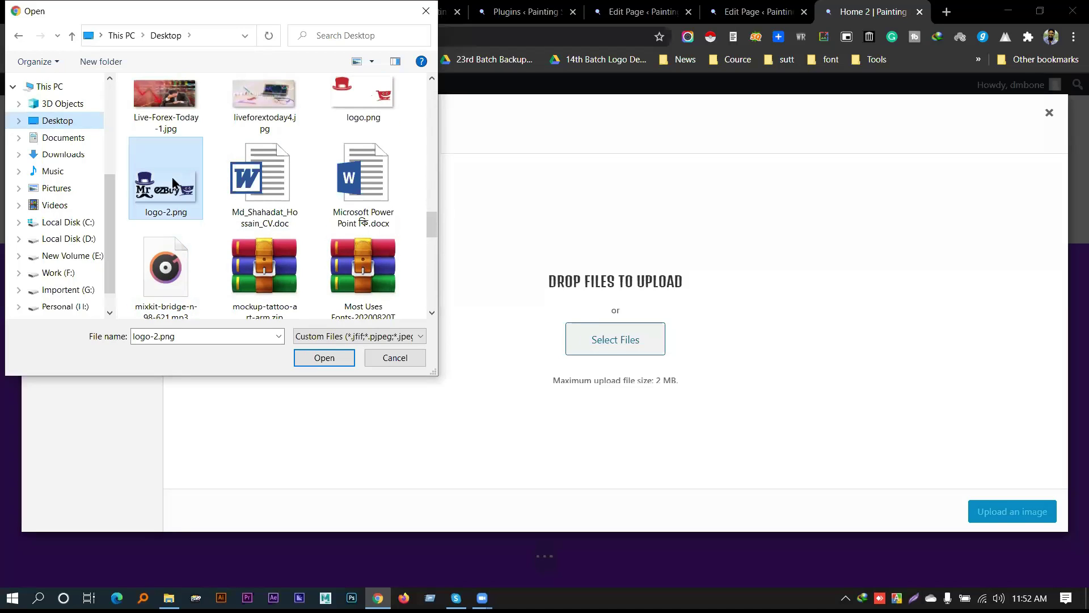
{"action": "left_click", "coordinate": [398, 359]}
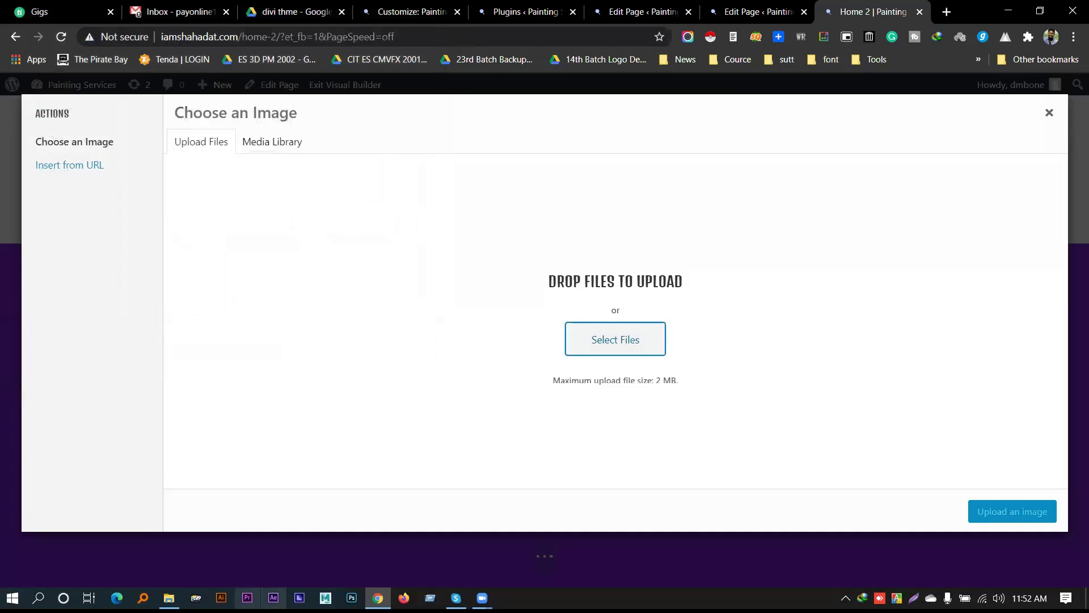
Search Everything for 'nactar logo' and open E:\download, the folder containing nactarlogo (1).png
{"action": "key", "text": "alt+Tab"}
{"action": "type", "text": "nactar"}
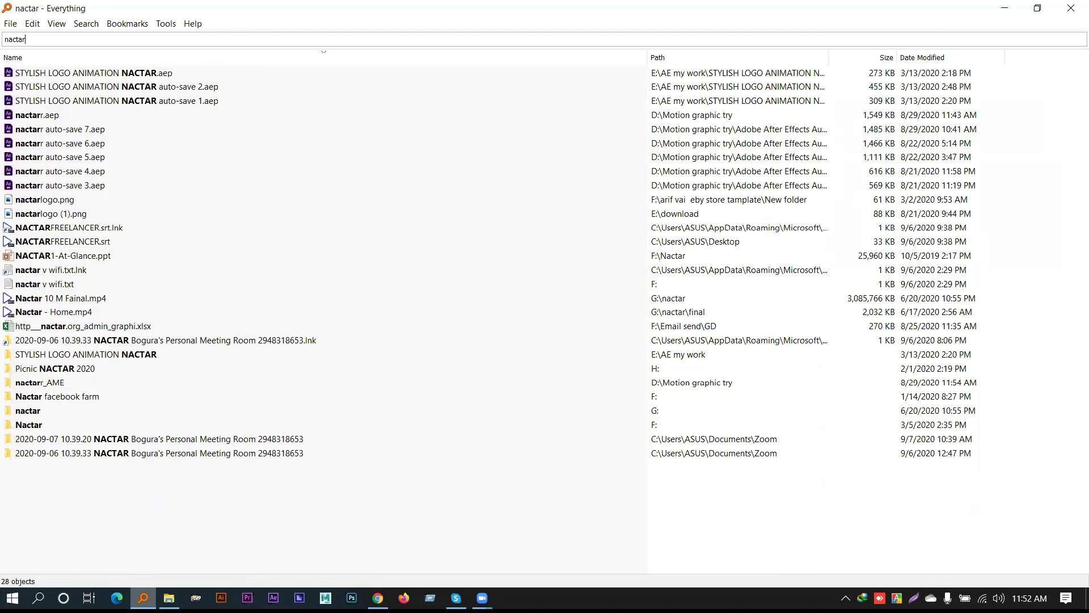
{"action": "type", "text": " logo"}
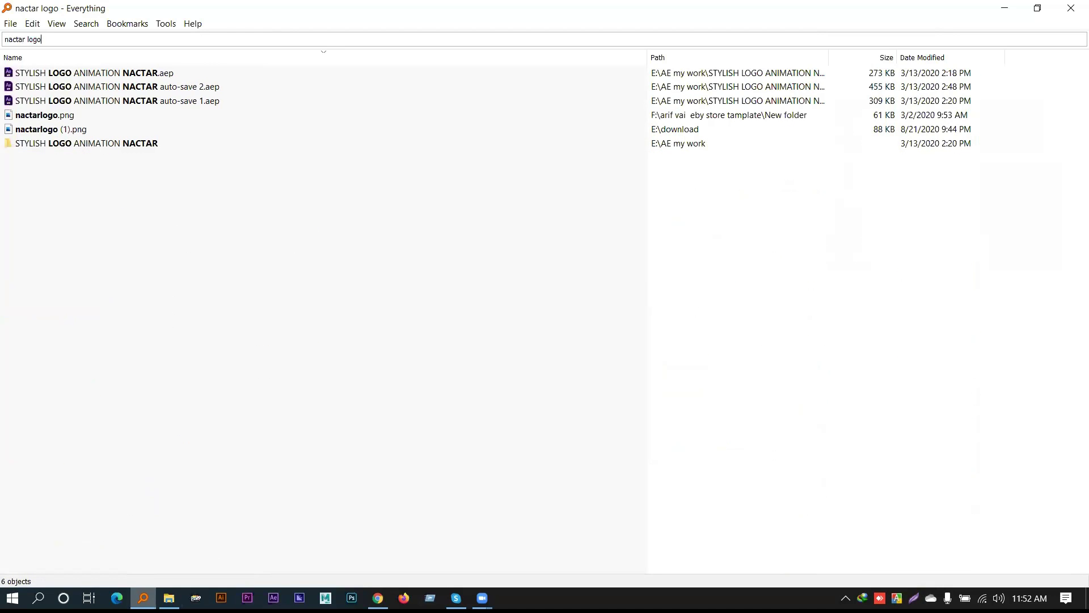
{"action": "left_click", "coordinate": [45, 131]}
{"action": "right_click", "coordinate": [73, 135]}
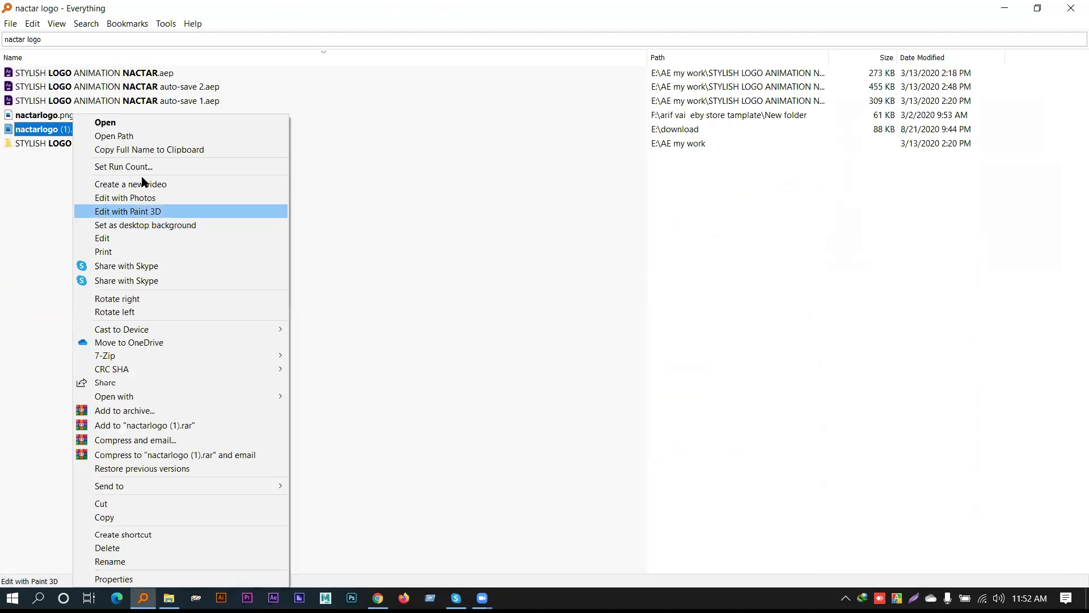
{"action": "left_click", "coordinate": [151, 135]}
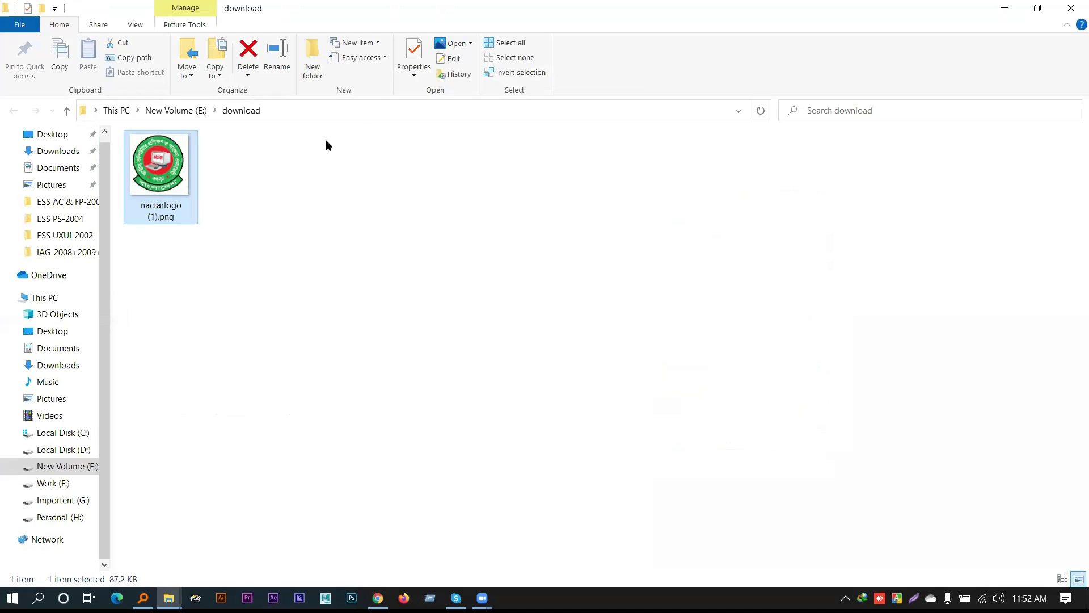
{"action": "left_click", "coordinate": [306, 111]}
Upload nactarlogo (1).png from the E:\download folder
{"action": "left_click", "coordinate": [378, 598]}
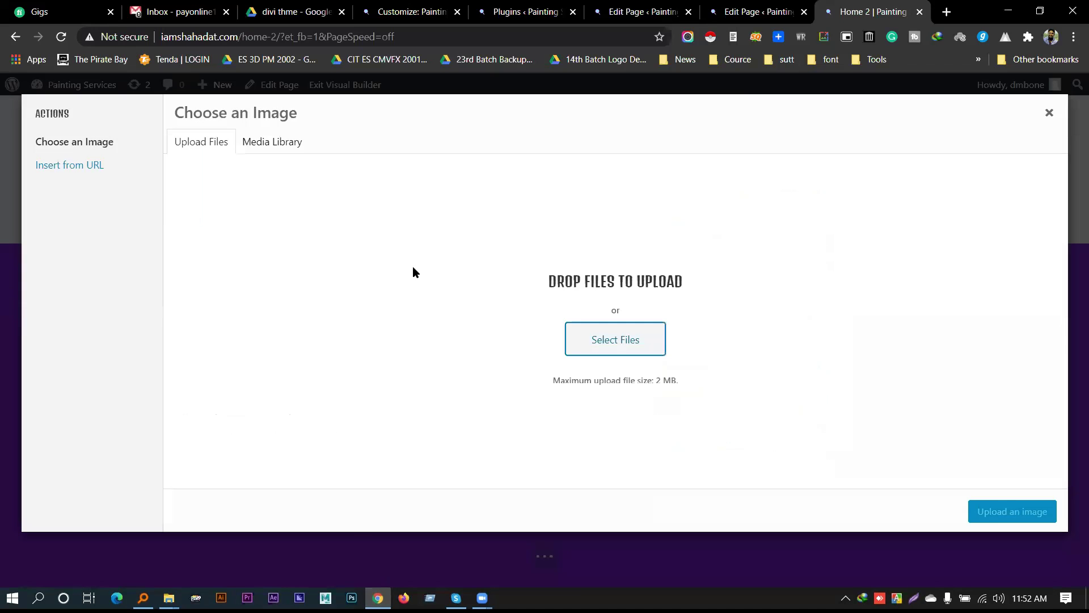
{"action": "left_click", "coordinate": [600, 341]}
{"action": "left_click", "coordinate": [213, 36]}
{"action": "type", "text": "E:\\download"}
{"action": "key", "text": "Return"}
{"action": "double_click", "coordinate": [159, 113]}
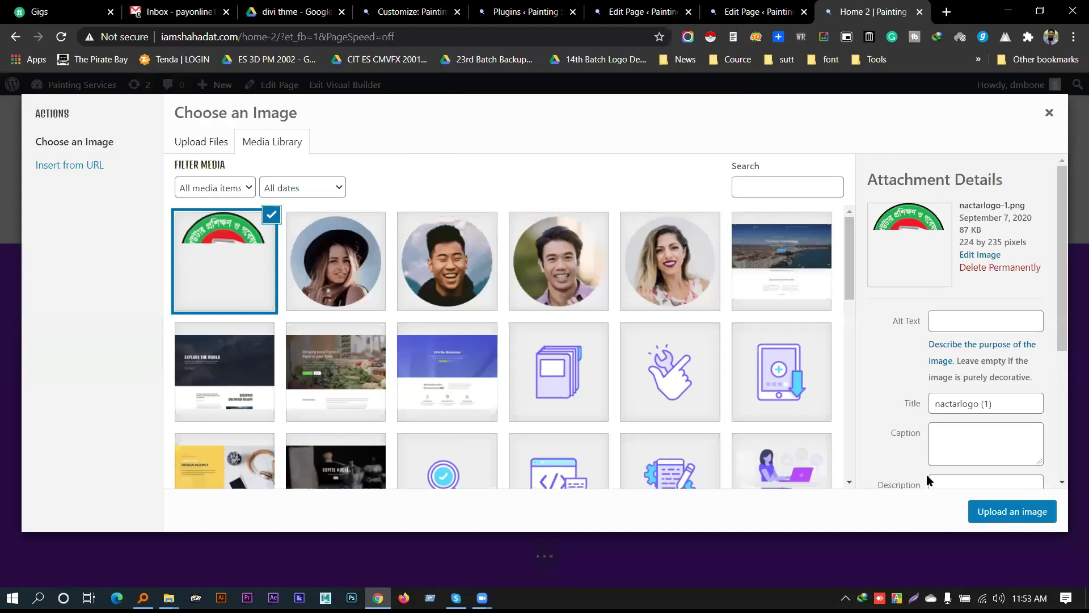
Insert the uploaded logo into the Image module and save its settings
{"action": "left_click", "coordinate": [997, 517]}
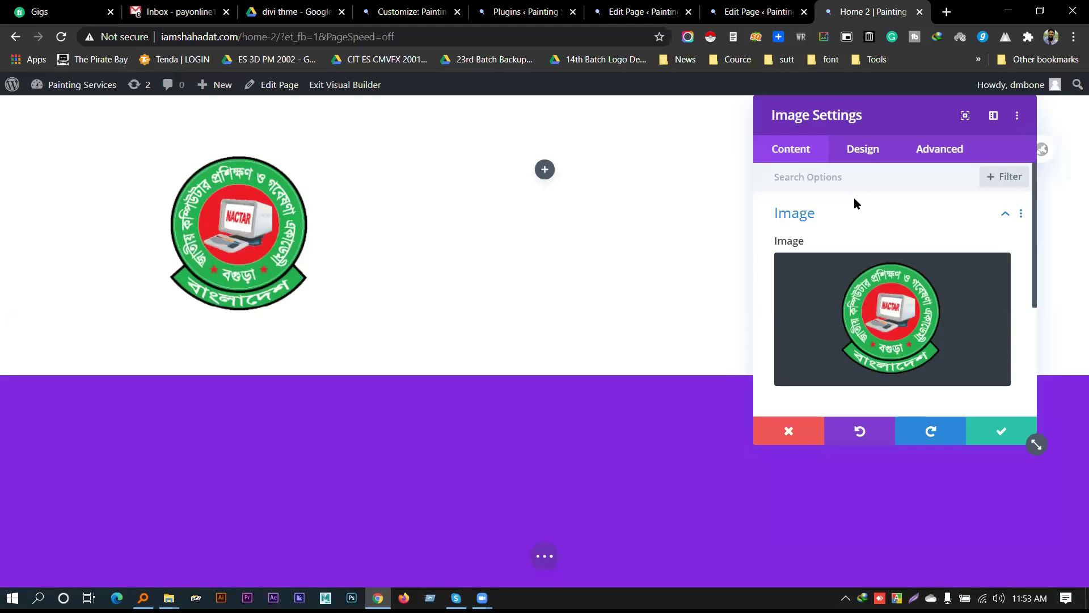
{"action": "scroll", "coordinate": [911, 254], "scroll_direction": "down", "scroll_amount": 4}
{"action": "scroll", "coordinate": [876, 289], "scroll_direction": "up", "scroll_amount": 5}
{"action": "left_click", "coordinate": [994, 430]}
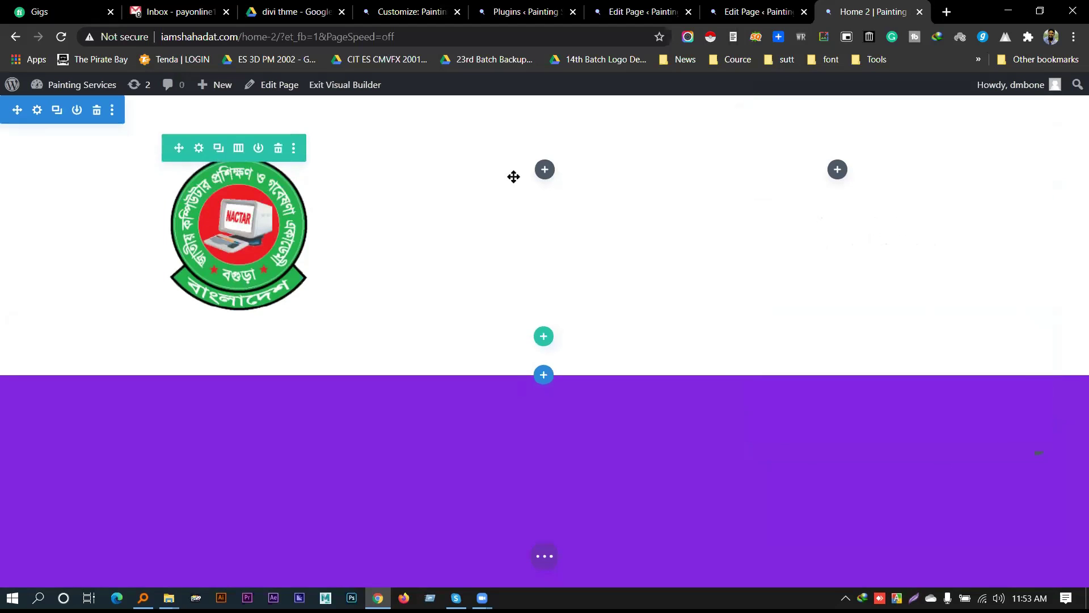
Add a Menu module to the middle column and save it
{"action": "left_click", "coordinate": [545, 170]}
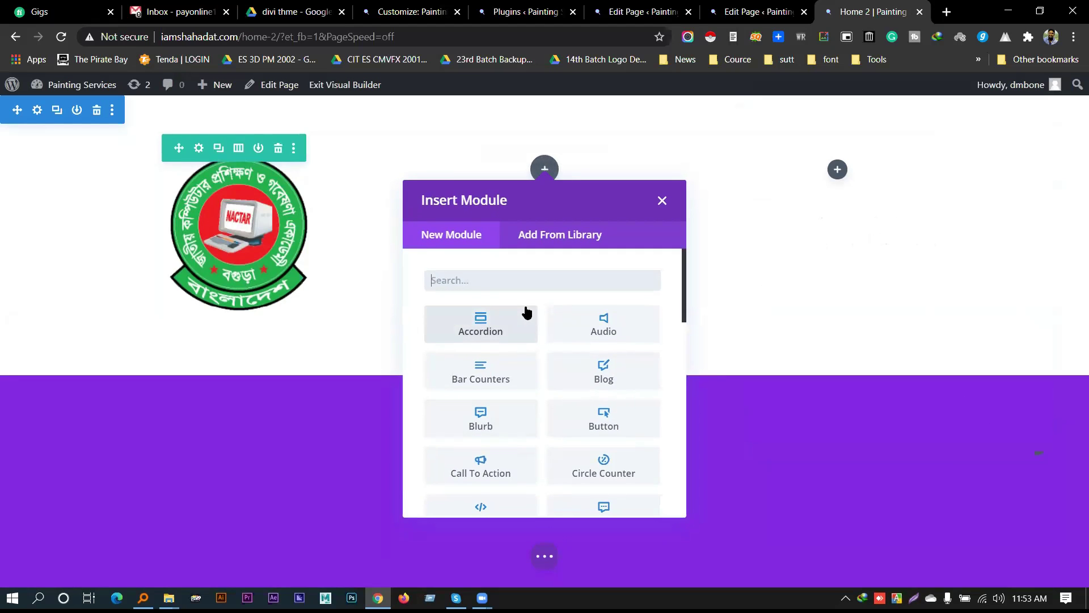
{"action": "type", "text": "menu"}
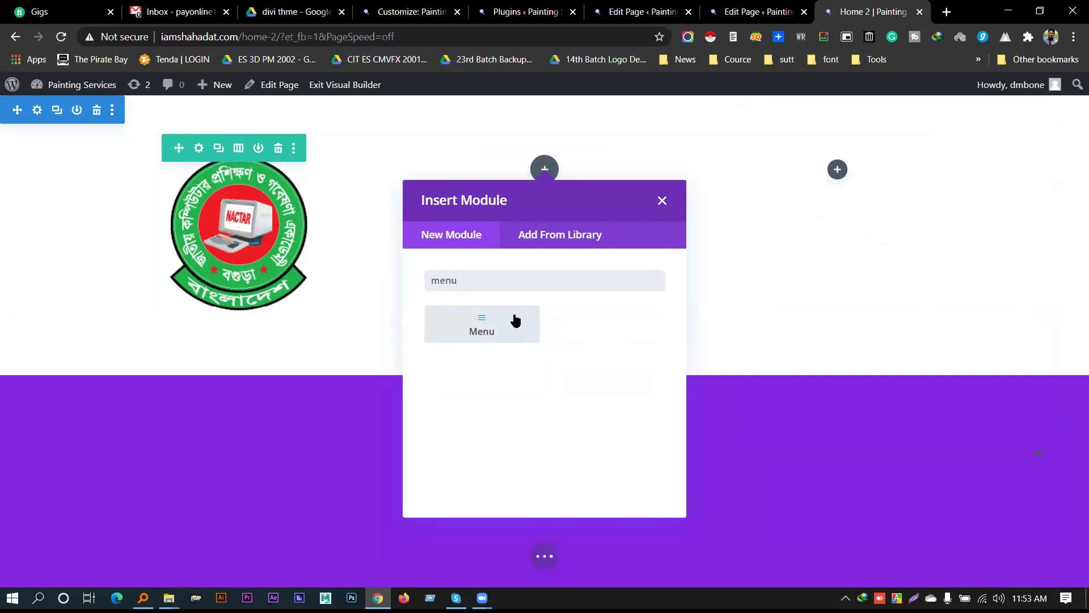
{"action": "left_click", "coordinate": [514, 321]}
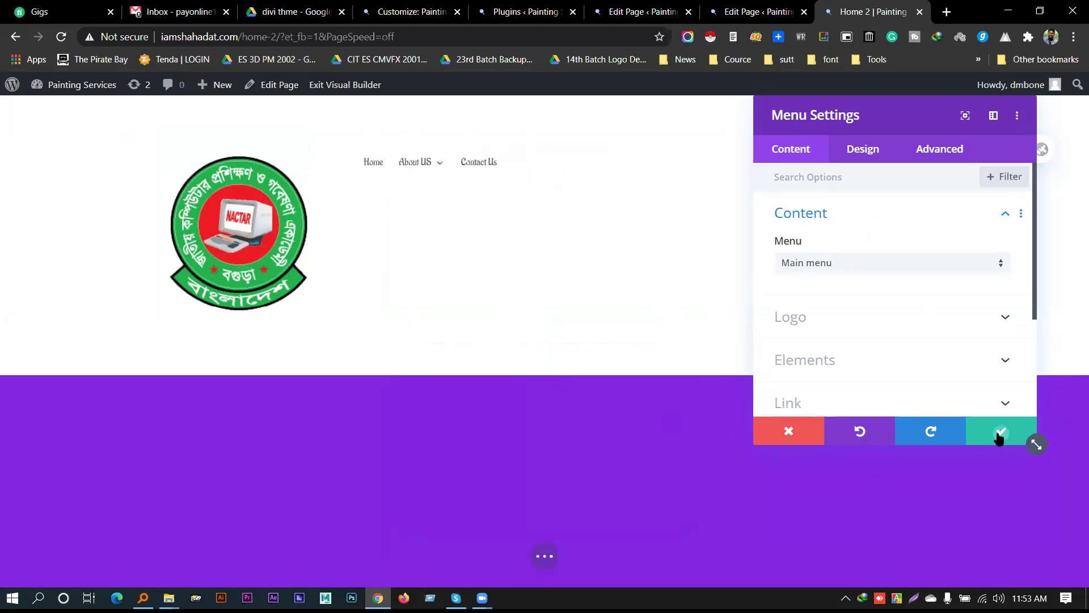
{"action": "left_click", "coordinate": [999, 434]}
Add a Social Media Follow module to the right column and save it
{"action": "left_click", "coordinate": [837, 169]}
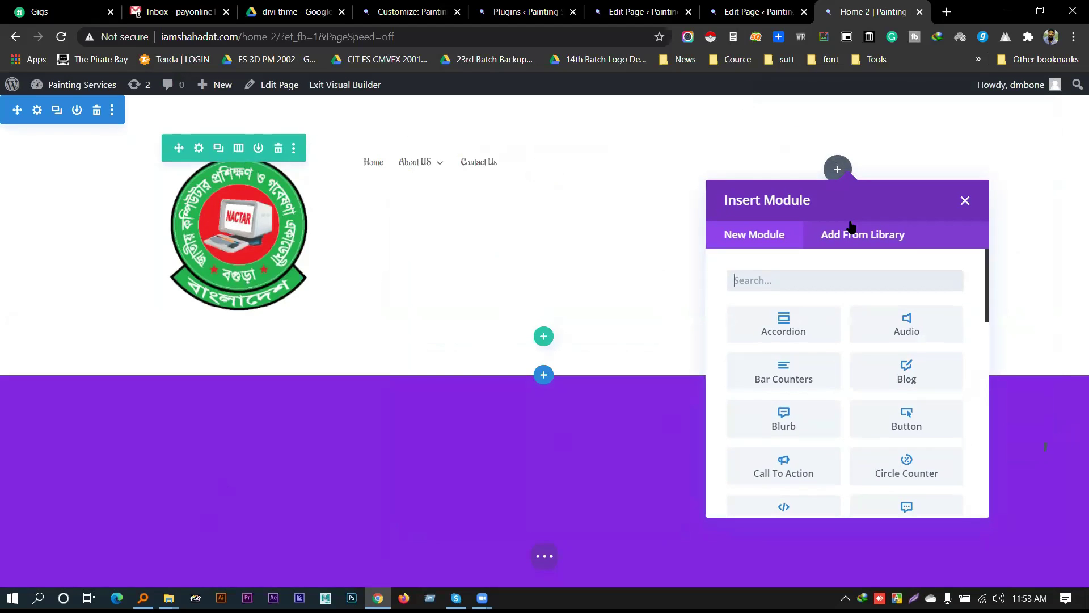
{"action": "type", "text": "soc"}
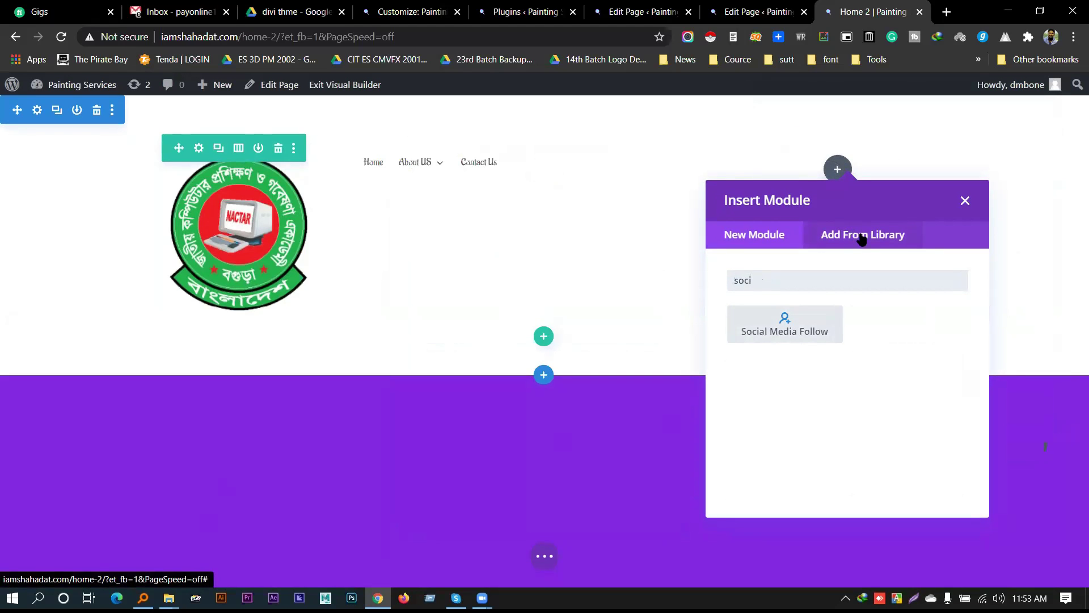
{"action": "left_click", "coordinate": [790, 334]}
{"action": "left_click", "coordinate": [999, 431]}
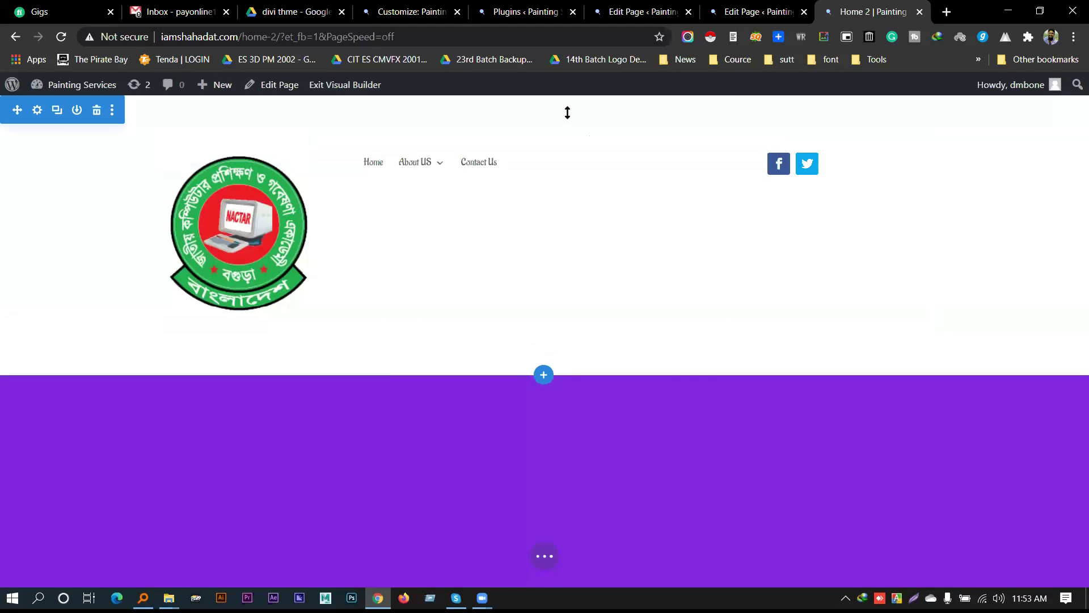
Drag the header's top padding to 0, then set the logo to 23% width and 47% max width
{"action": "left_click_drag", "start_coordinate": [559, 83], "coordinate": [558, 55]}
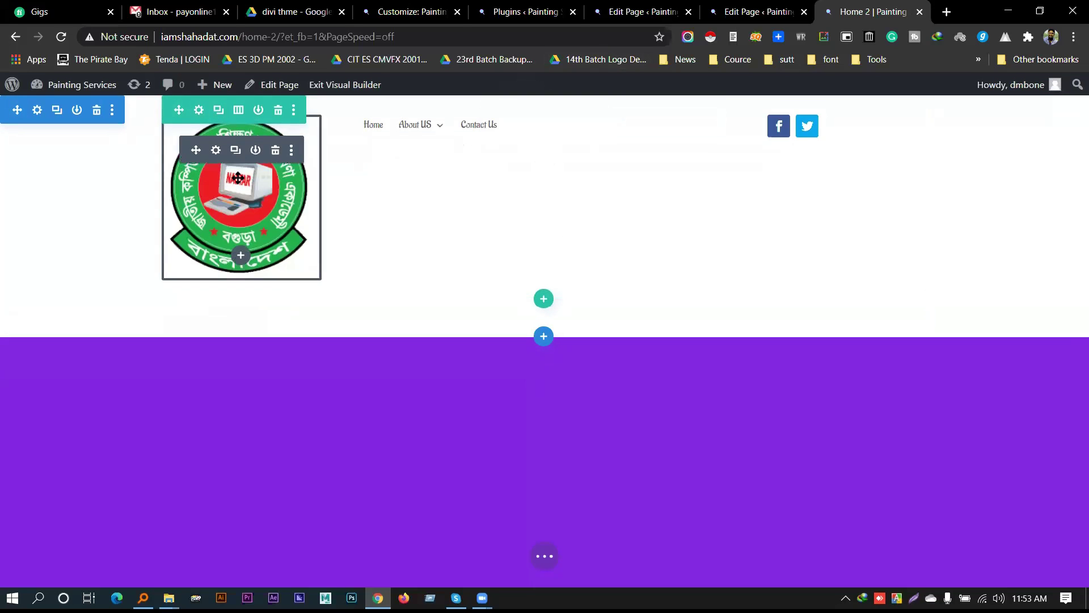
{"action": "left_click", "coordinate": [215, 149]}
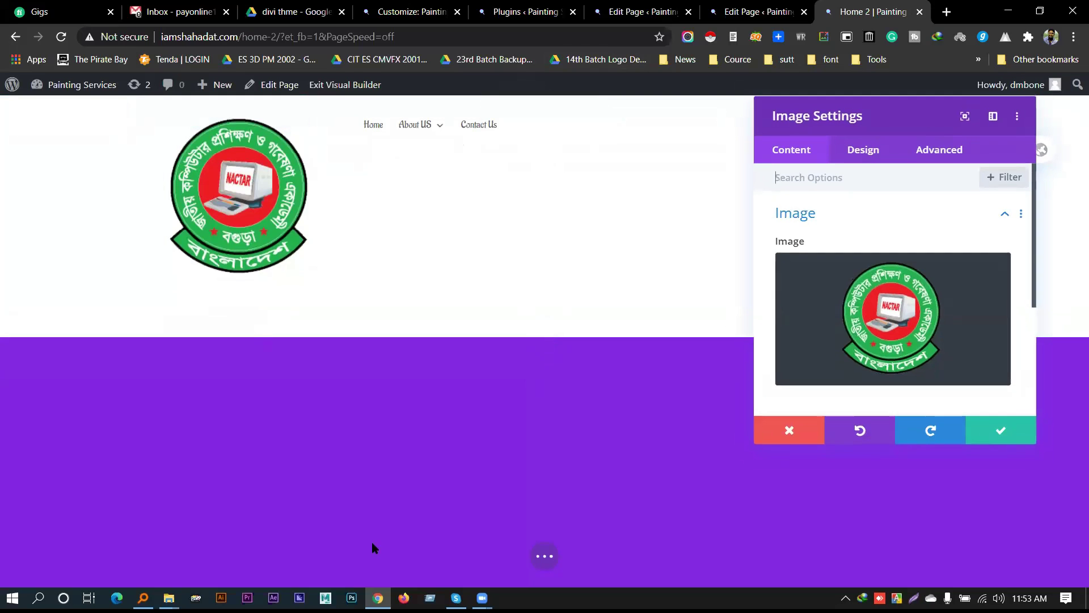
{"action": "scroll", "coordinate": [968, 312], "scroll_direction": "down", "scroll_amount": 1}
{"action": "left_click", "coordinate": [862, 150]}
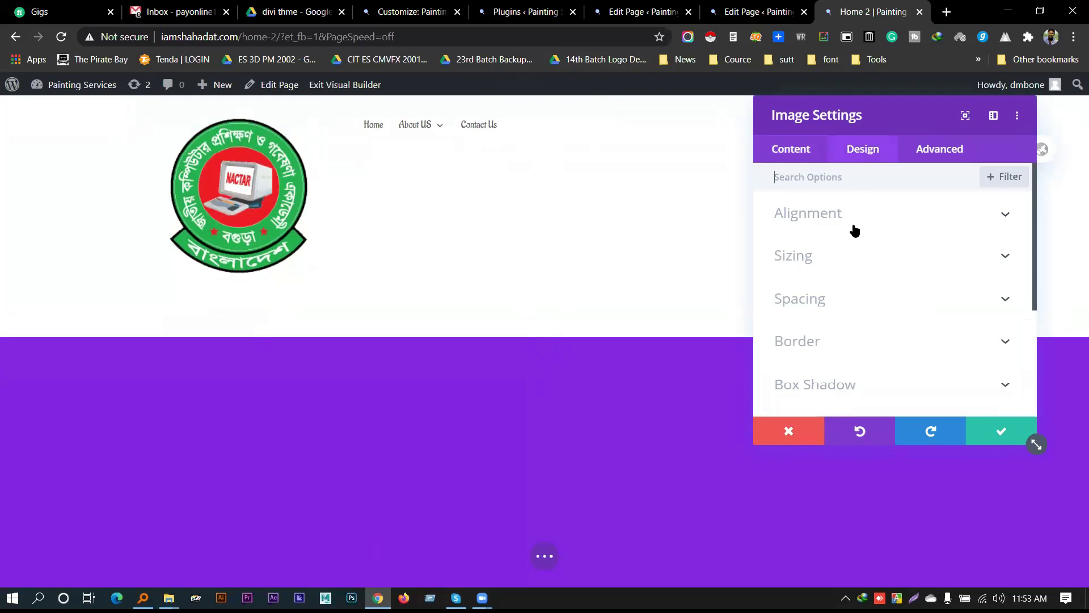
{"action": "left_click", "coordinate": [853, 265]}
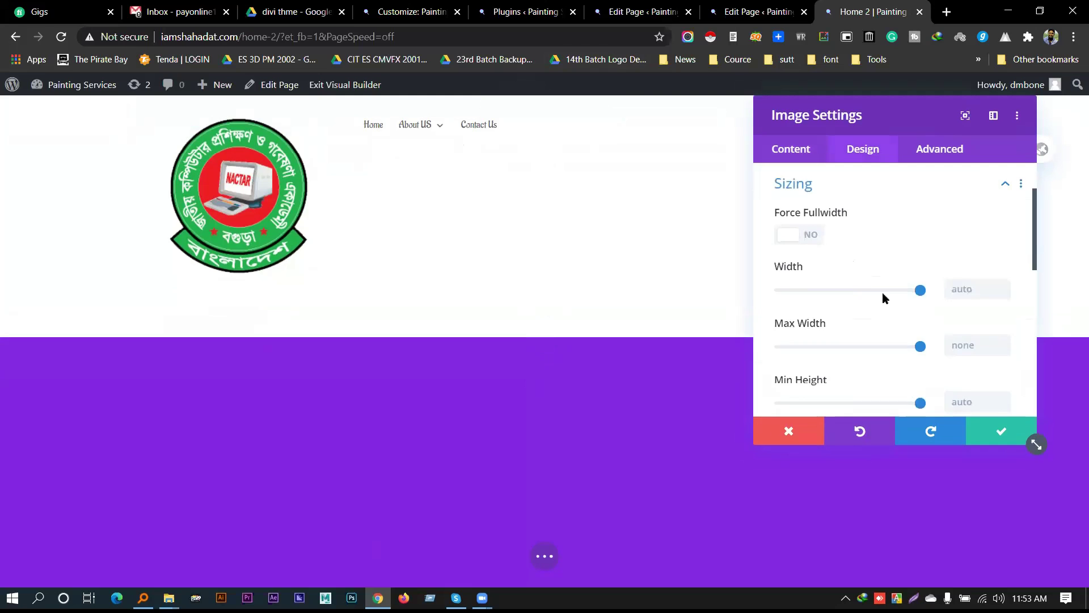
{"action": "left_click_drag", "start_coordinate": [919, 291], "coordinate": [828, 299]}
{"action": "left_click_drag", "start_coordinate": [920, 347], "coordinate": [845, 347]}
{"action": "left_click_drag", "start_coordinate": [824, 290], "coordinate": [814, 290]}
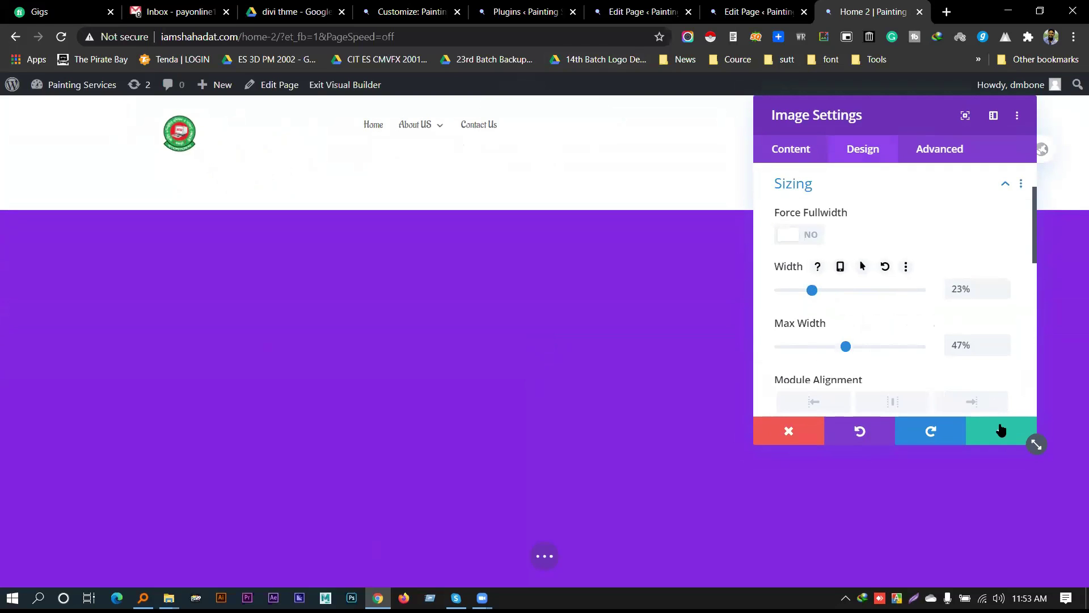
{"action": "left_click", "coordinate": [1001, 430]}
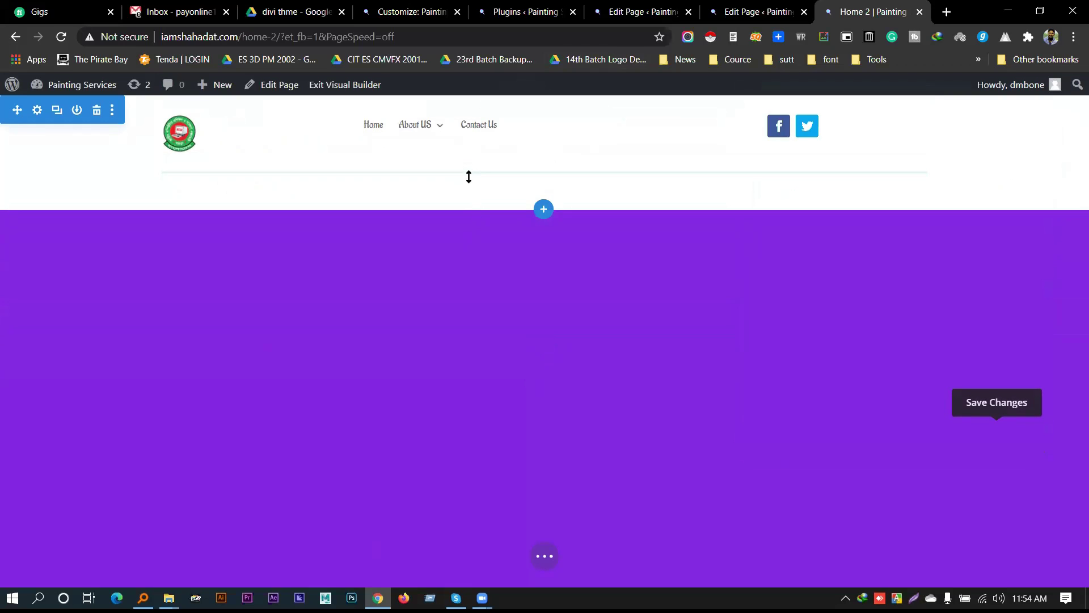
Drag the header row and section bottom padding up so the purple section sits right below
{"action": "left_click_drag", "start_coordinate": [470, 163], "coordinate": [463, 135]}
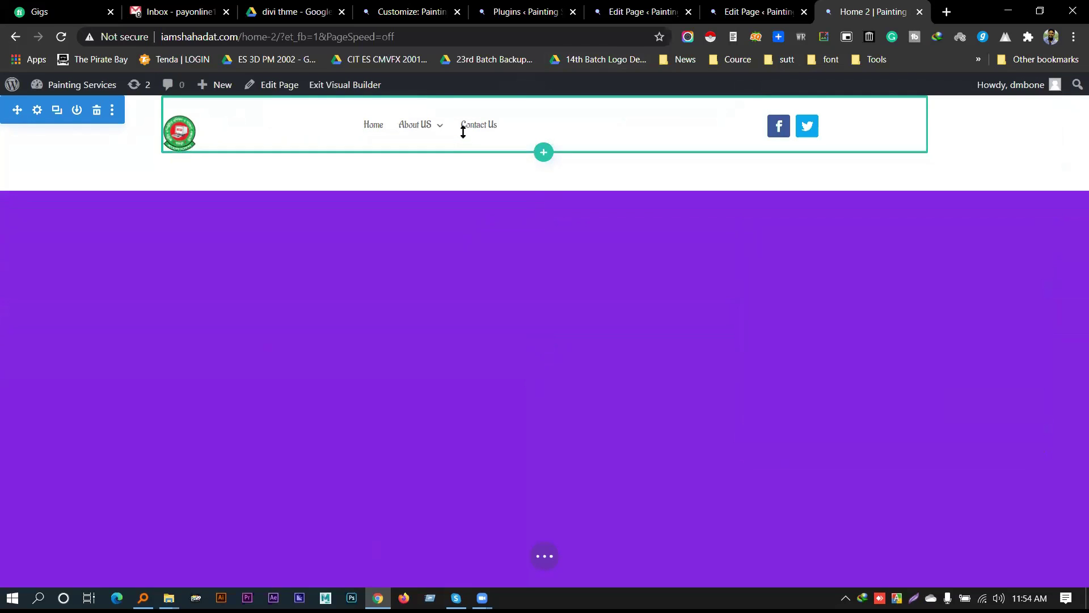
{"action": "left_click_drag", "start_coordinate": [480, 173], "coordinate": [480, 138]}
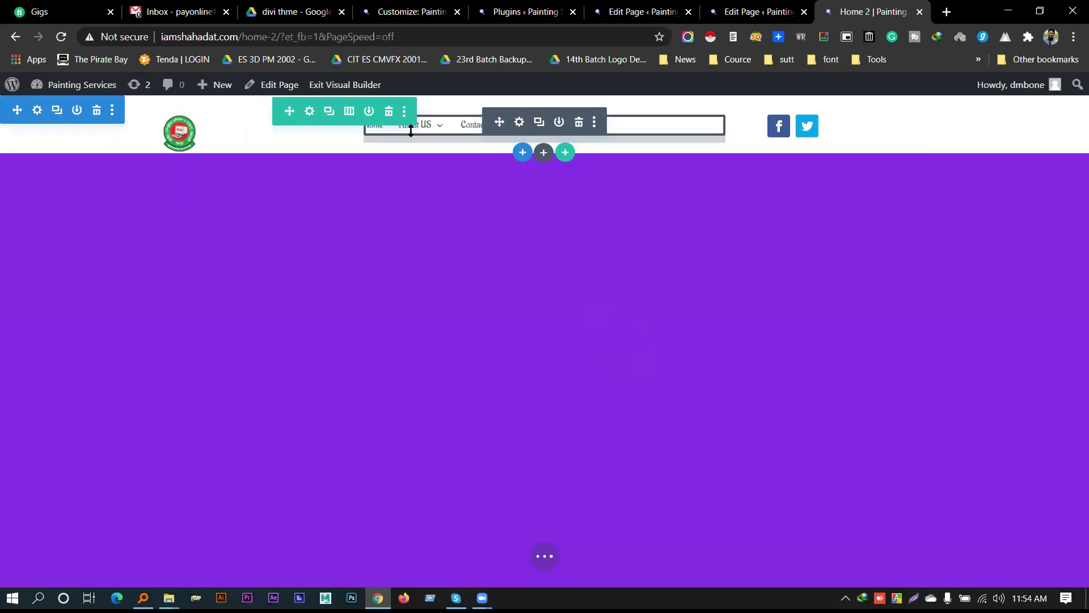
{"action": "left_click", "coordinate": [309, 111]}
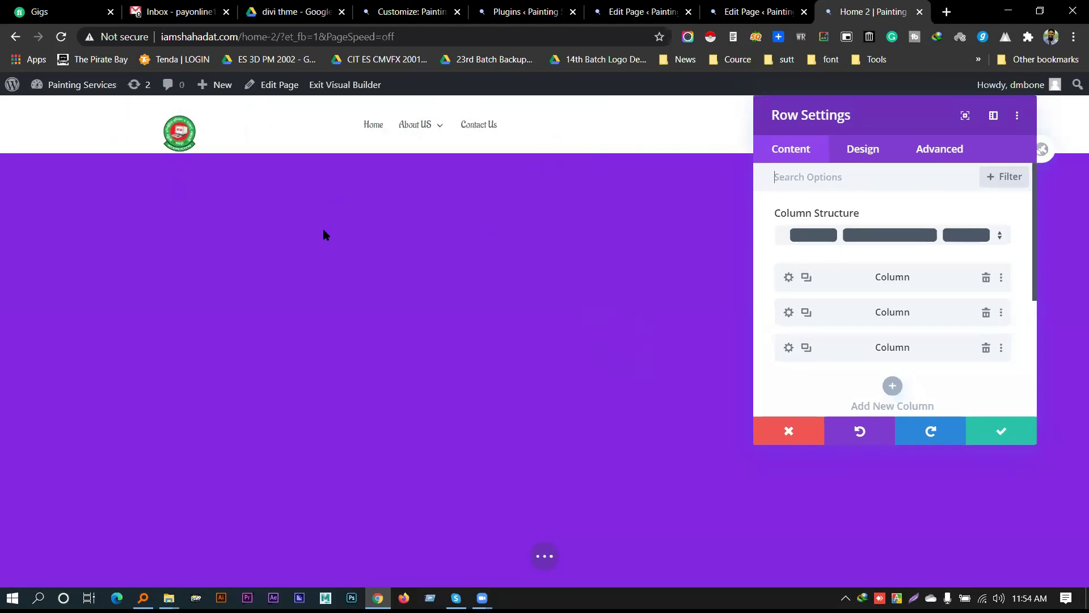
{"action": "left_click", "coordinate": [880, 148]}
{"action": "scroll", "coordinate": [884, 257], "scroll_direction": "down", "scroll_amount": 3}
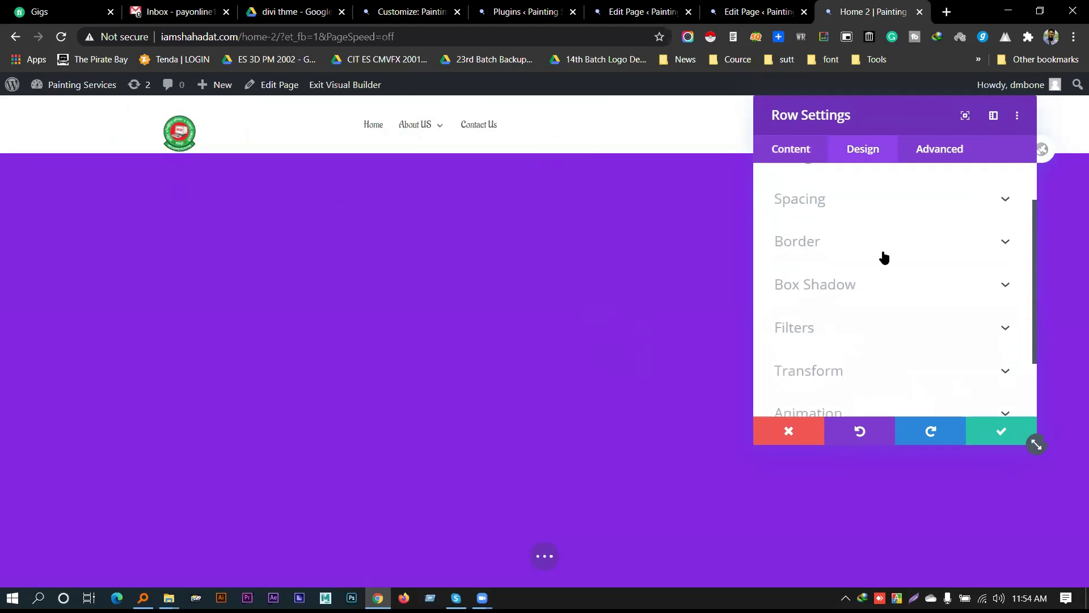
Disable the header row on phone, tablet and desktop in its Visibility options
{"action": "left_click", "coordinate": [947, 152]}
{"action": "left_click", "coordinate": [879, 313]}
{"action": "scroll", "coordinate": [879, 294], "scroll_direction": "down", "scroll_amount": 5}
{"action": "scroll", "coordinate": [874, 306], "scroll_direction": "up", "scroll_amount": 5}
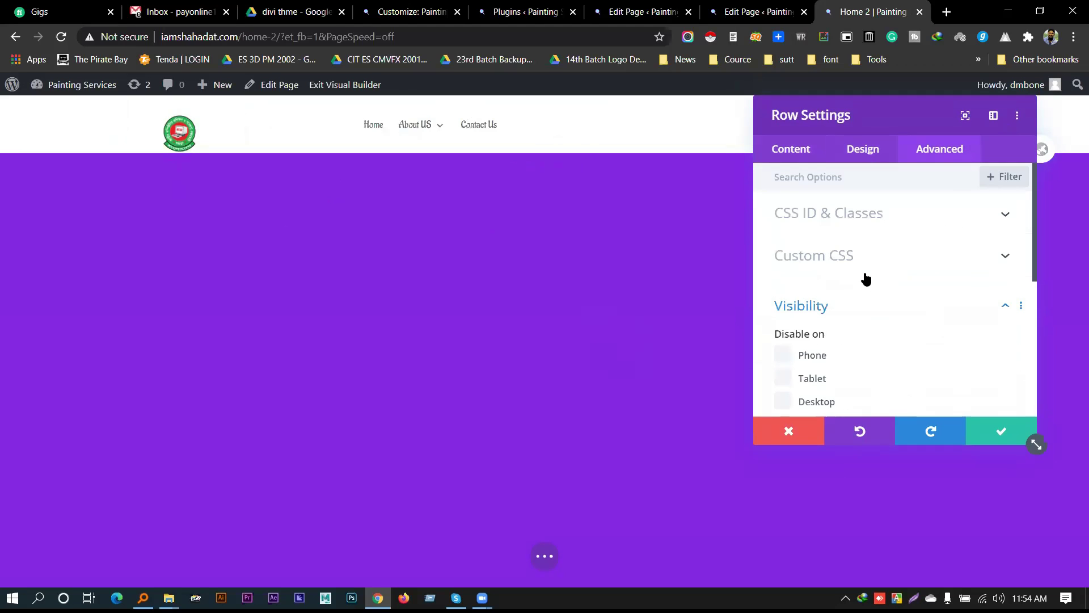
{"action": "scroll", "coordinate": [834, 296], "scroll_direction": "down", "scroll_amount": 2}
{"action": "left_click", "coordinate": [812, 284]}
{"action": "left_click", "coordinate": [813, 307]}
{"action": "left_click", "coordinate": [817, 331]}
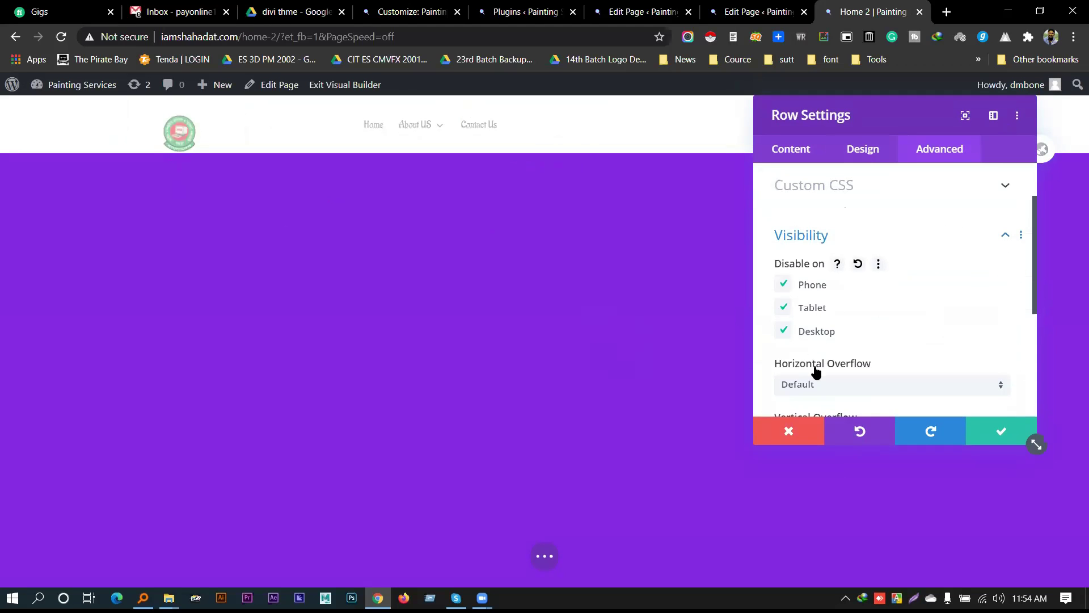
Look through the row's content and design options
{"action": "left_click", "coordinate": [791, 150]}
{"action": "scroll", "coordinate": [876, 209], "scroll_direction": "down", "scroll_amount": 3}
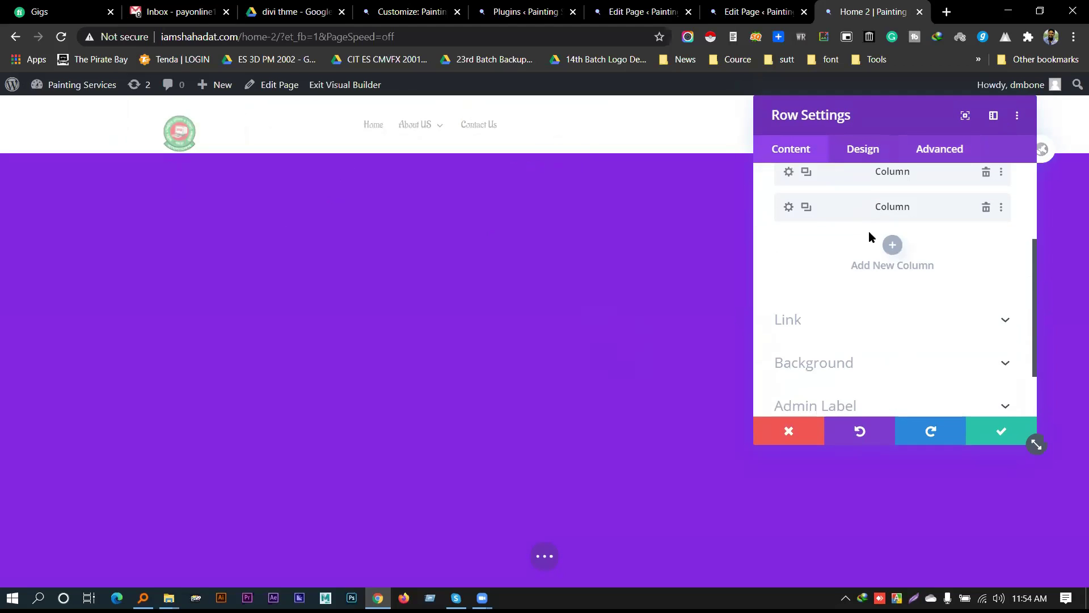
{"action": "scroll", "coordinate": [869, 230], "scroll_direction": "down", "scroll_amount": 2}
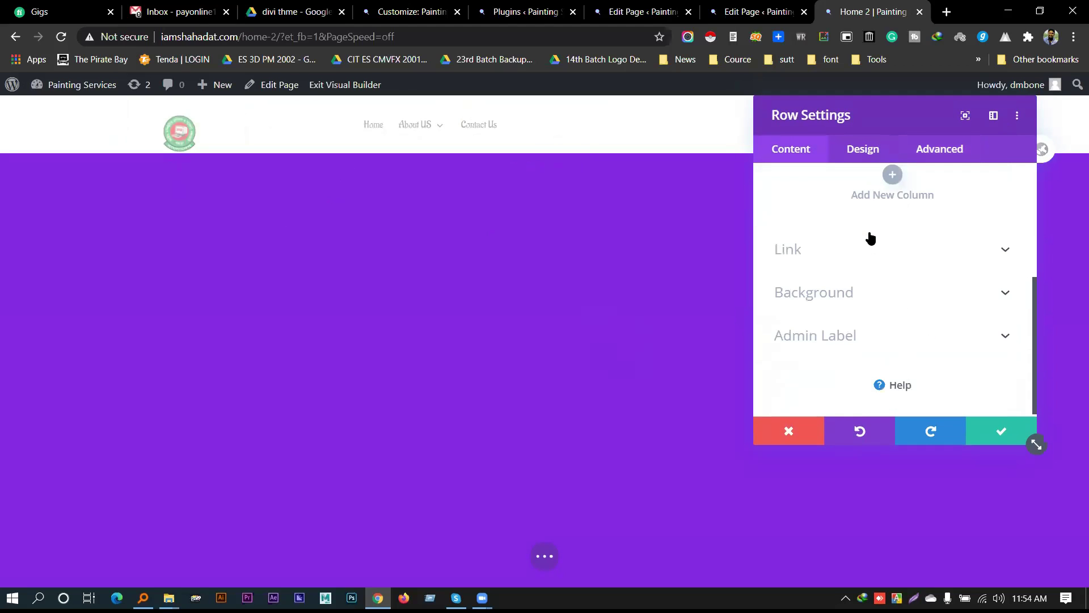
{"action": "left_click", "coordinate": [863, 151]}
{"action": "scroll", "coordinate": [848, 235], "scroll_direction": "down", "scroll_amount": 2}
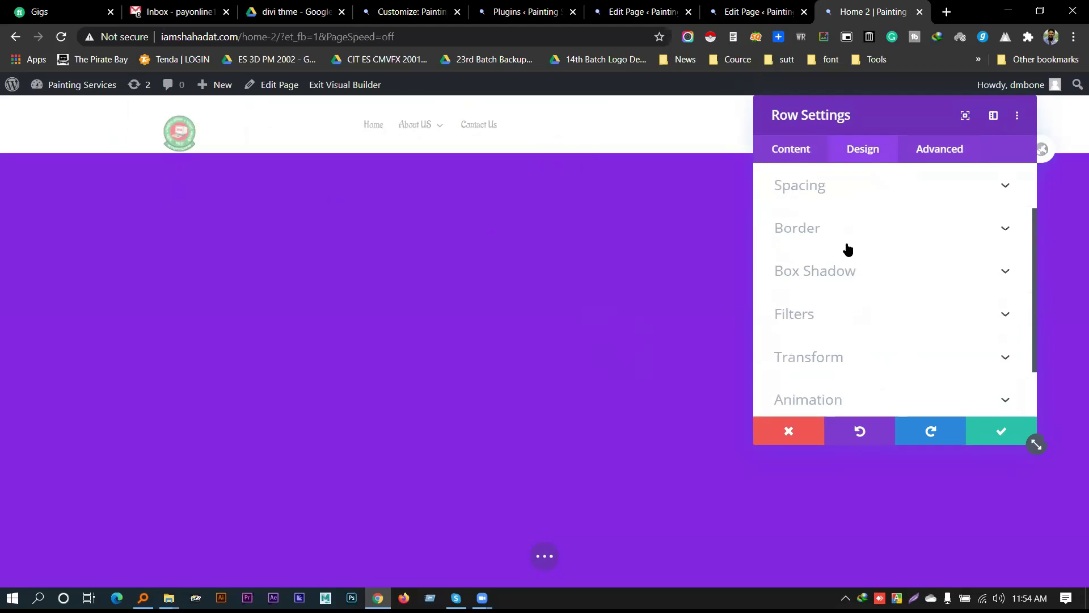
{"action": "scroll", "coordinate": [850, 264], "scroll_direction": "down", "scroll_amount": 1}
In the row's Sizing options, set a custom gutter width of 4 and make the columns equal height
{"action": "scroll", "coordinate": [852, 272], "scroll_direction": "up", "scroll_amount": 3}
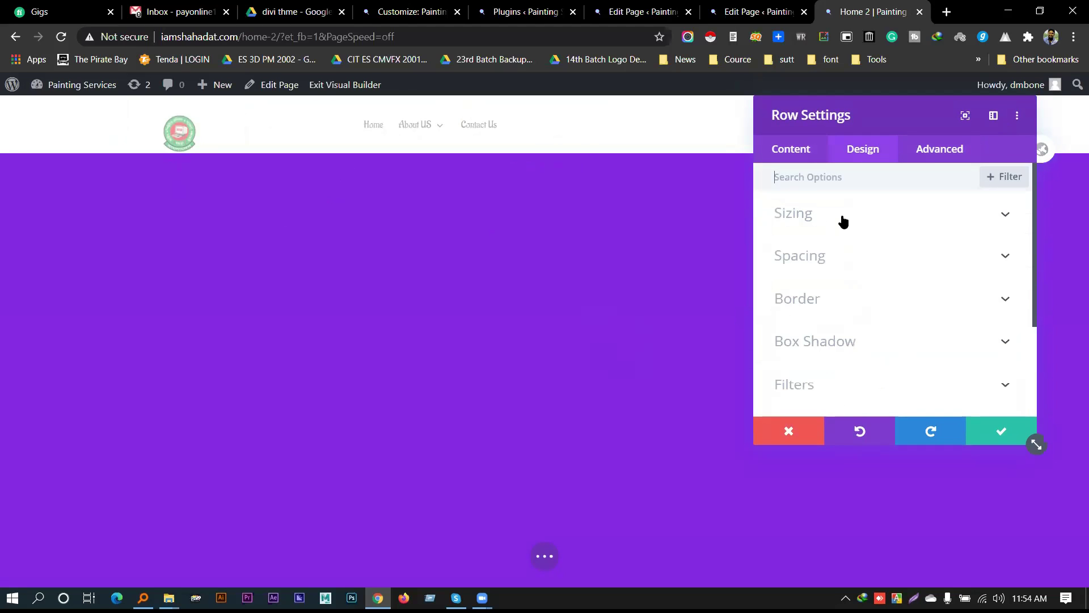
{"action": "left_click", "coordinate": [843, 216]}
{"action": "left_click", "coordinate": [814, 264]}
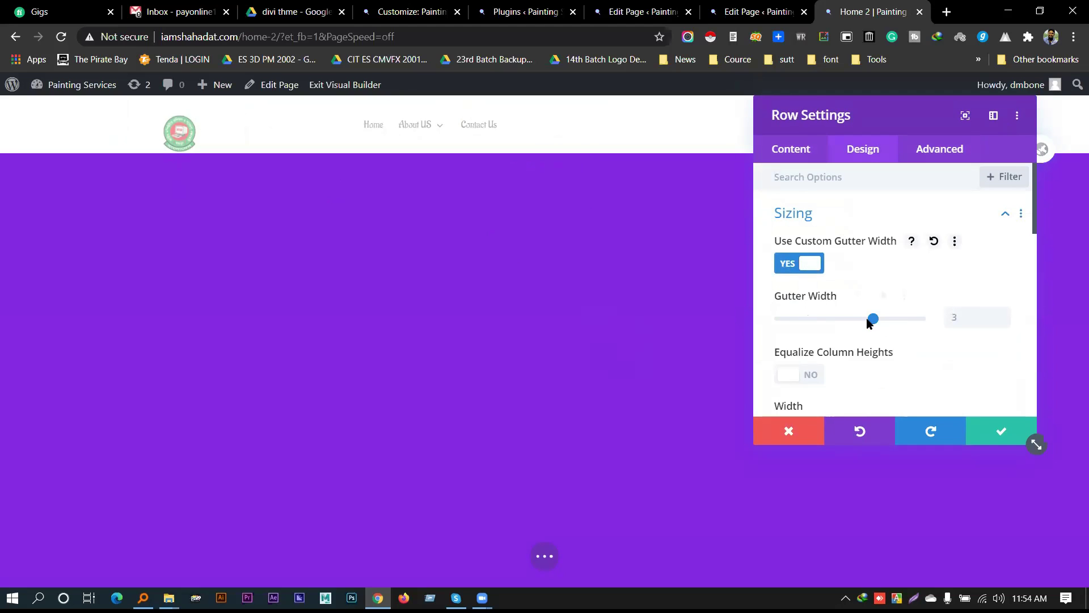
{"action": "left_click", "coordinate": [914, 319]}
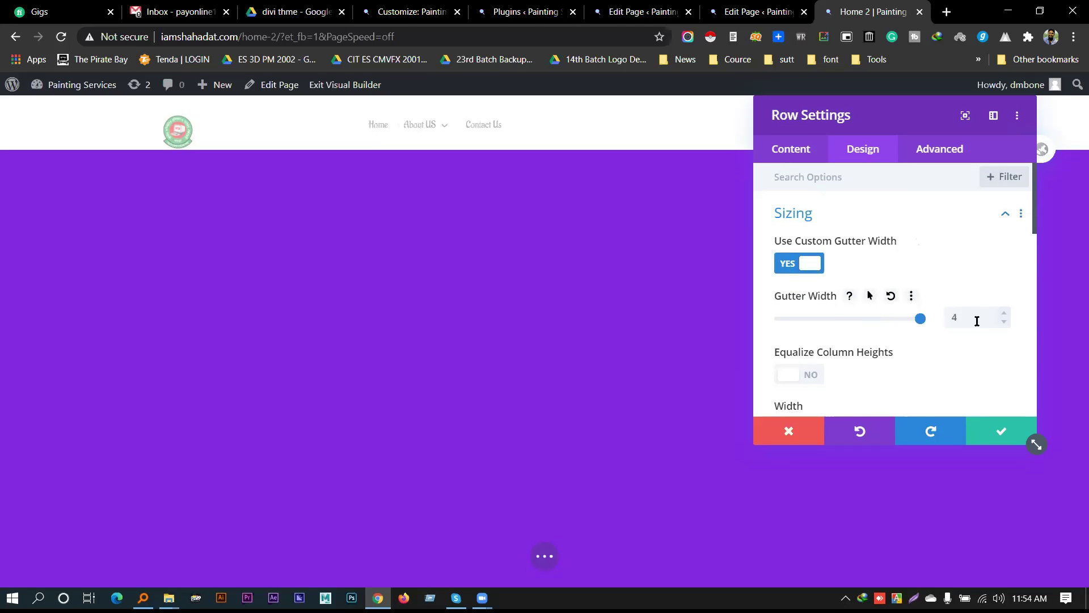
{"action": "scroll", "coordinate": [885, 321], "scroll_direction": "down", "scroll_amount": 2}
{"action": "left_click", "coordinate": [808, 306]}
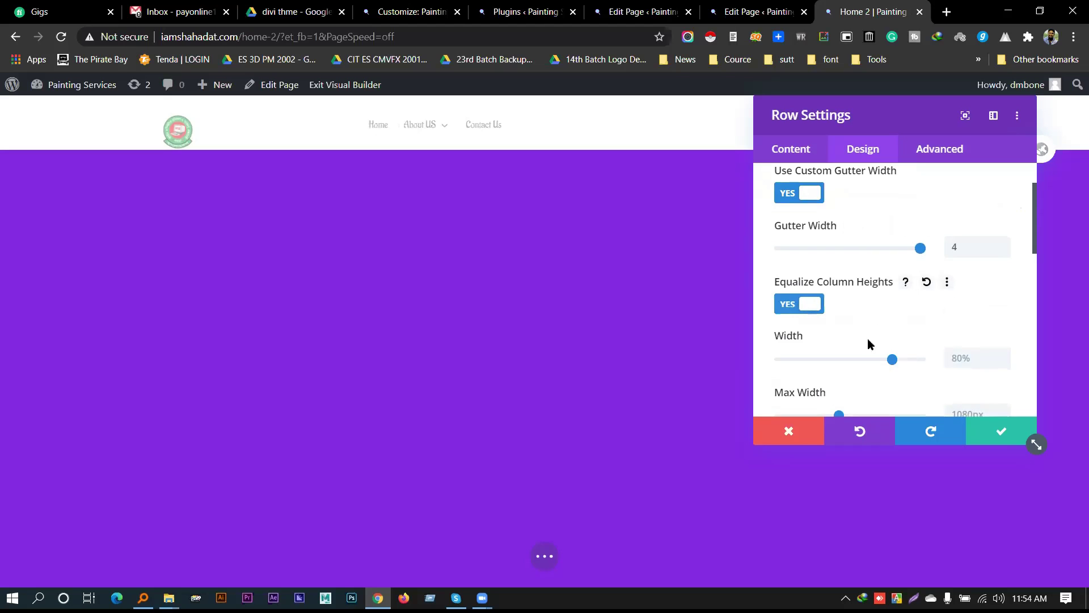
Stretch the header row to 100% width with a 2560px max width, and save the row settings
{"action": "left_click_drag", "start_coordinate": [900, 362], "coordinate": [924, 363]}
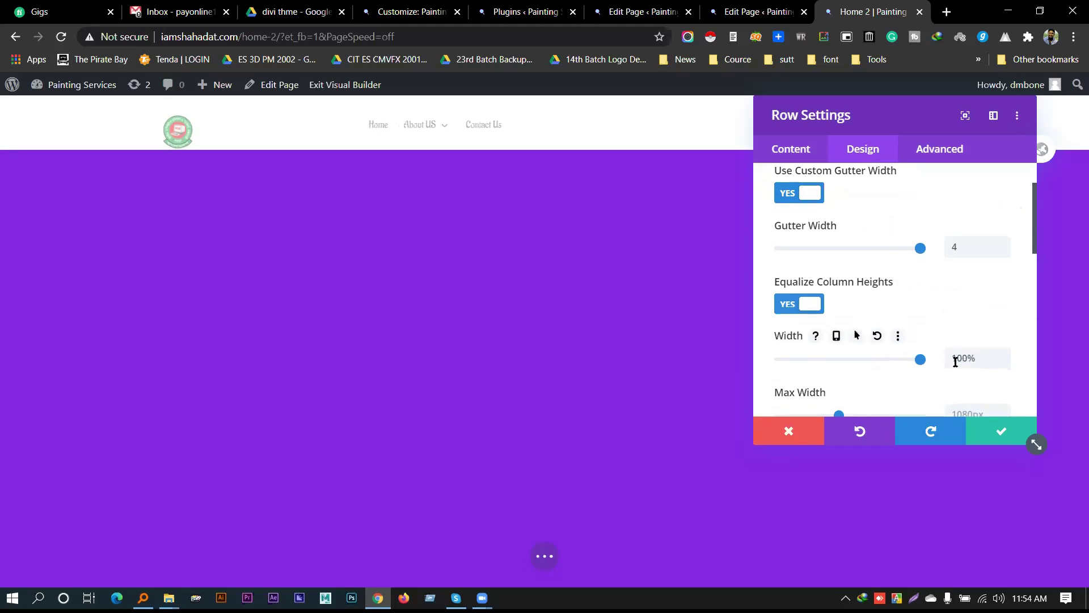
{"action": "scroll", "coordinate": [885, 335], "scroll_direction": "down", "scroll_amount": 2}
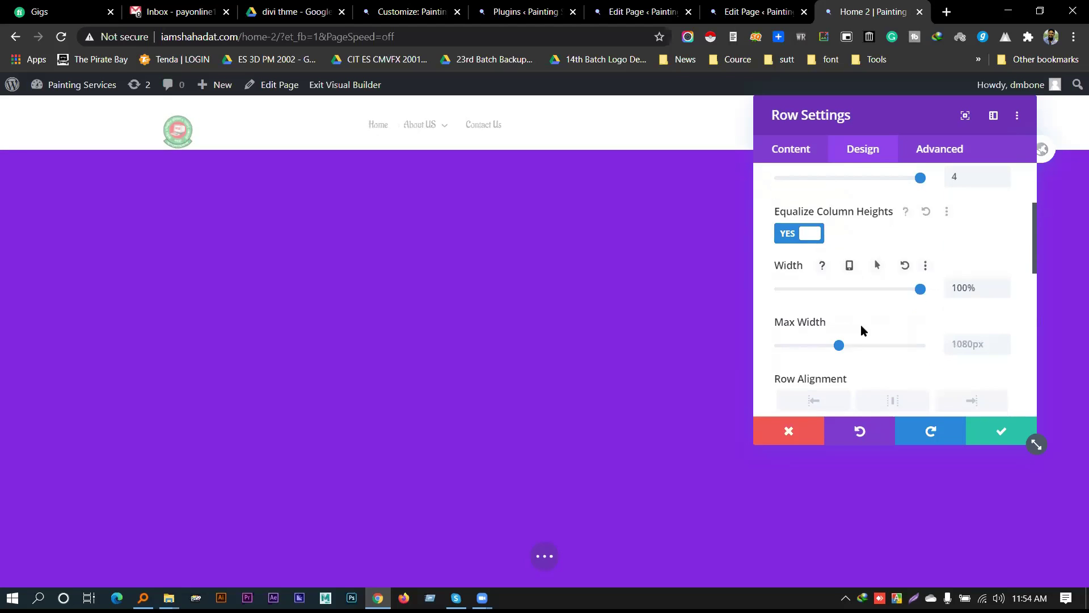
{"action": "left_click", "coordinate": [920, 346]}
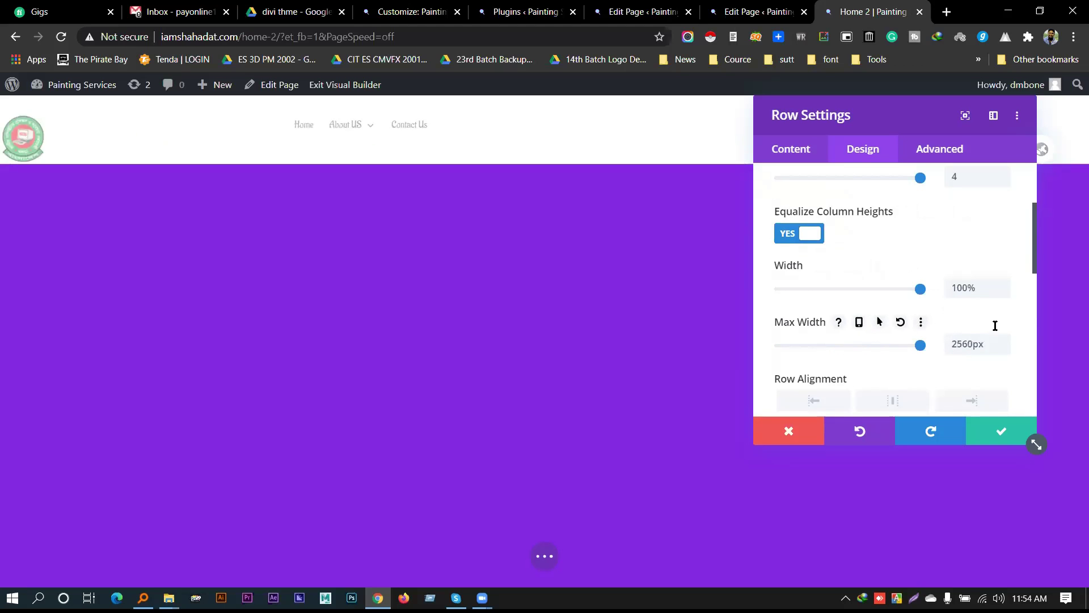
{"action": "left_click_drag", "start_coordinate": [900, 107], "coordinate": [725, 252]}
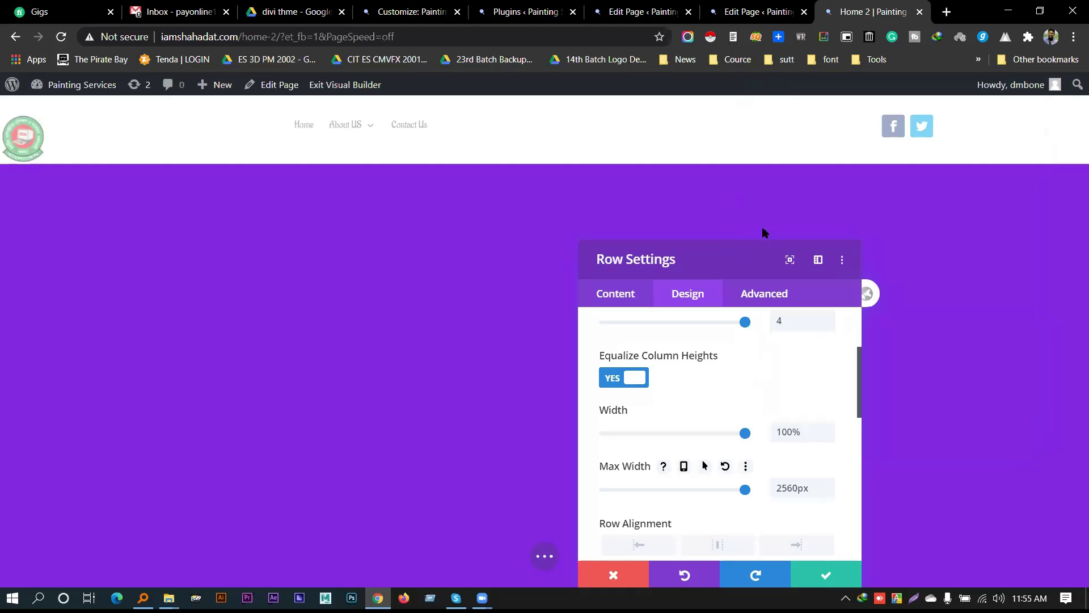
{"action": "left_click_drag", "start_coordinate": [723, 266], "coordinate": [713, 137]}
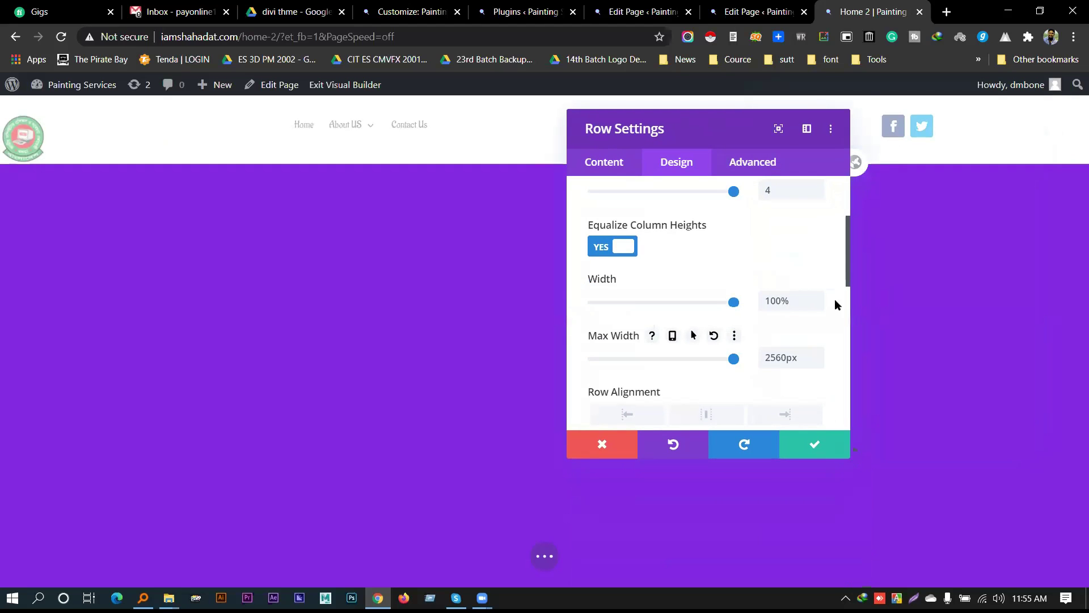
{"action": "left_click", "coordinate": [792, 445]}
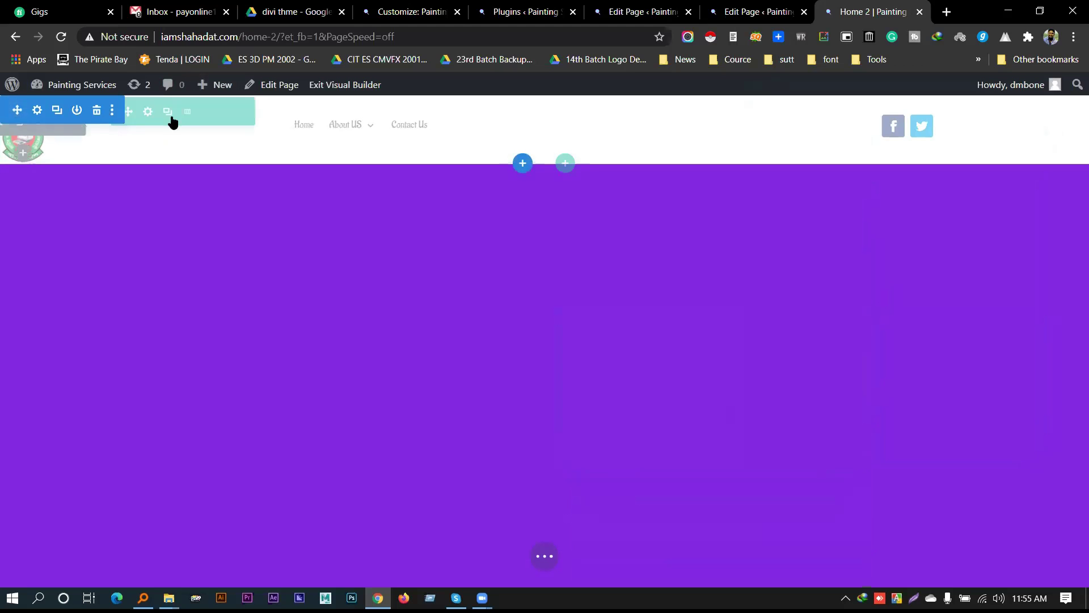
{"action": "left_click", "coordinate": [148, 112]}
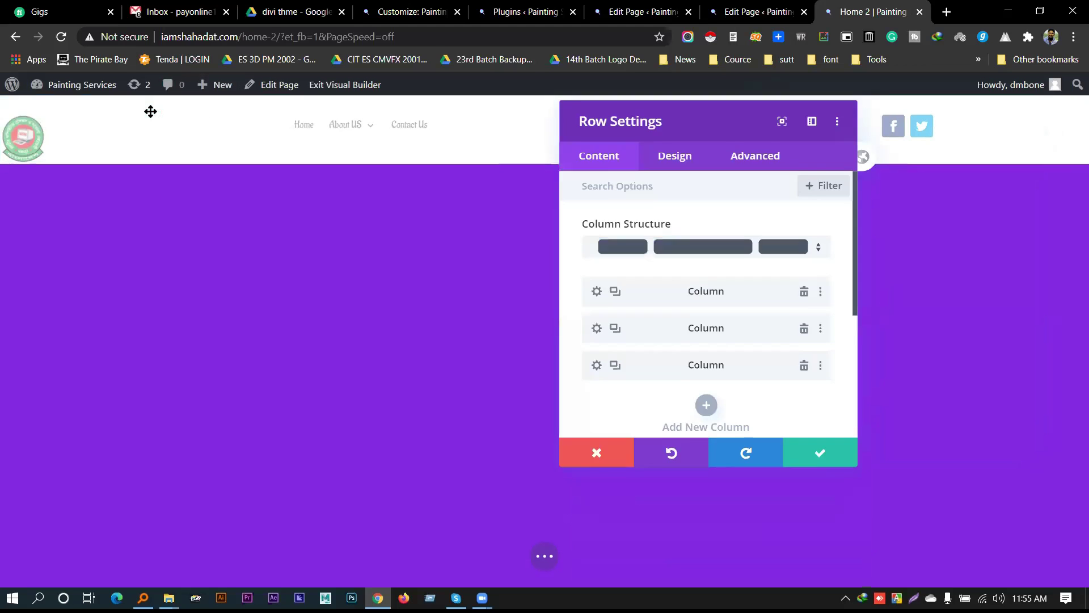
{"action": "left_click", "coordinate": [674, 160]}
{"action": "scroll", "coordinate": [670, 278], "scroll_direction": "down", "scroll_amount": 3}
{"action": "scroll", "coordinate": [670, 278], "scroll_direction": "up", "scroll_amount": 3}
{"action": "left_click", "coordinate": [651, 235]}
{"action": "scroll", "coordinate": [660, 251], "scroll_direction": "down", "scroll_amount": 4}
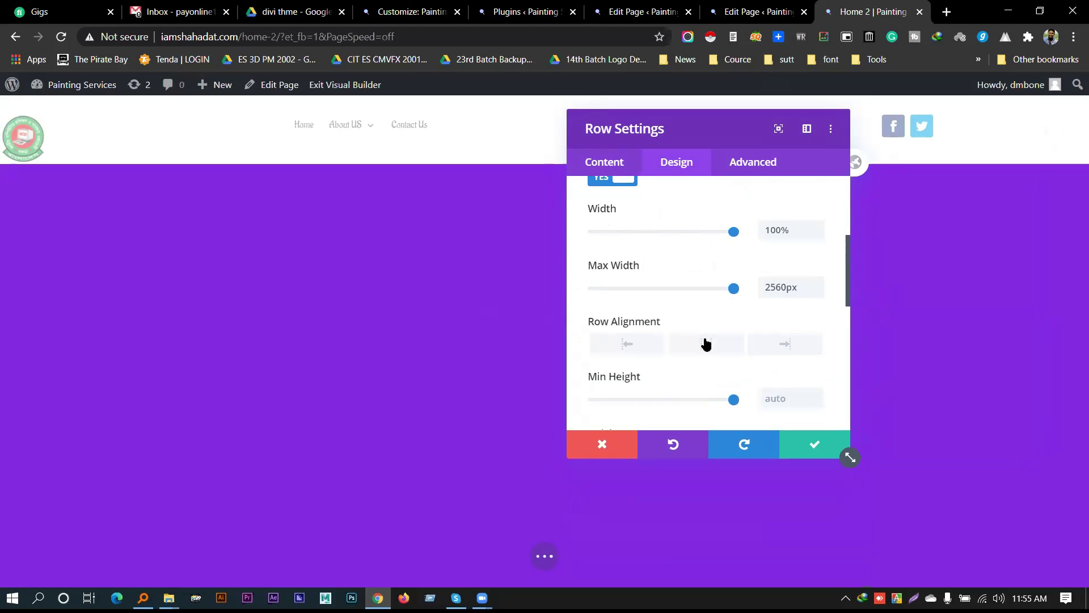
{"action": "scroll", "coordinate": [743, 337], "scroll_direction": "down", "scroll_amount": 1}
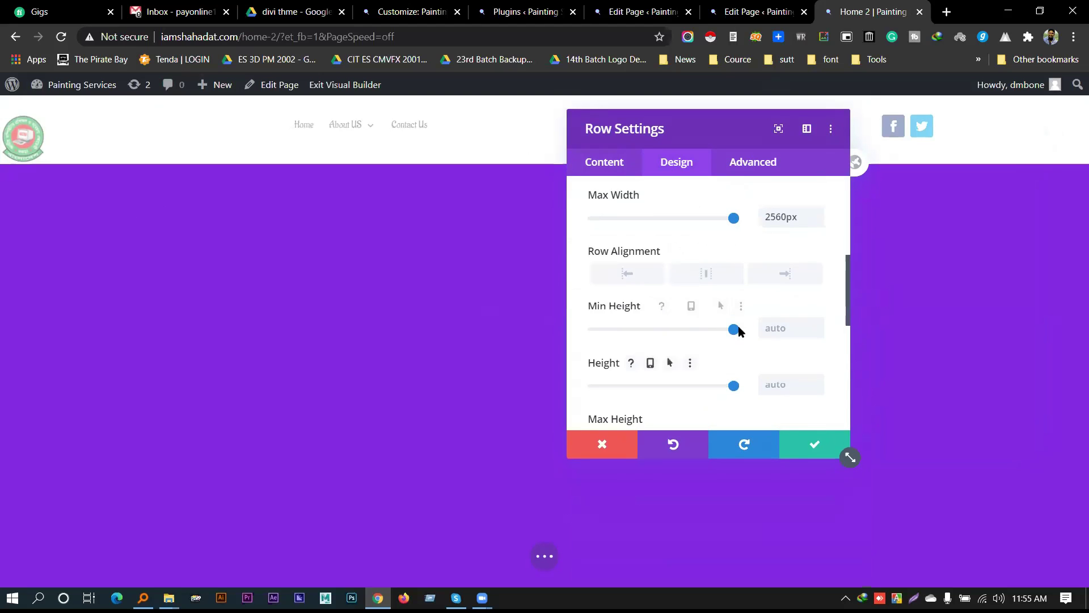
{"action": "scroll", "coordinate": [760, 261], "scroll_direction": "down", "scroll_amount": 3}
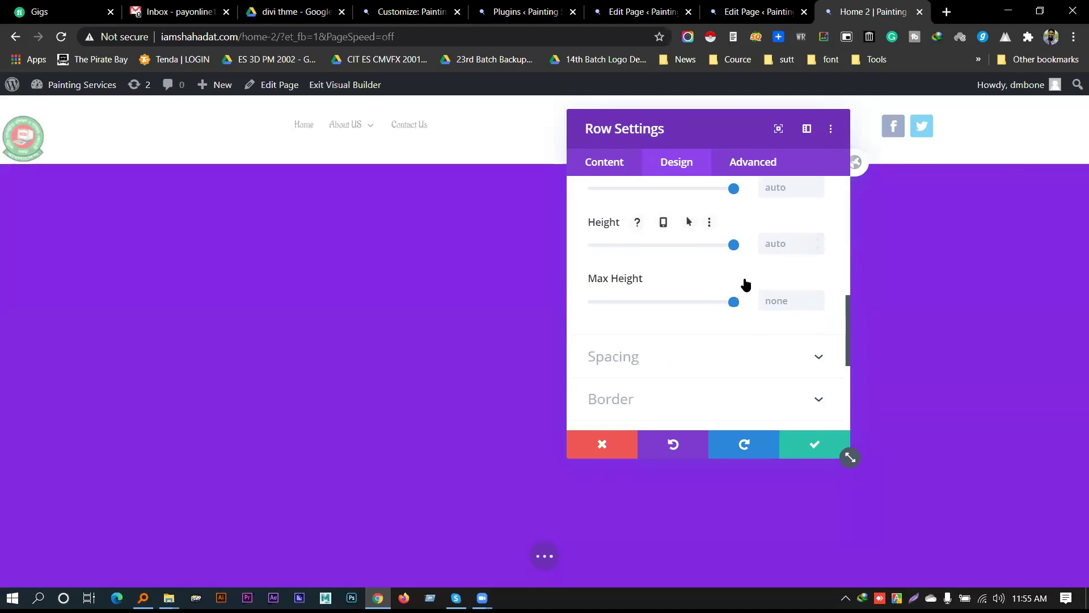
{"action": "left_click", "coordinate": [731, 301]}
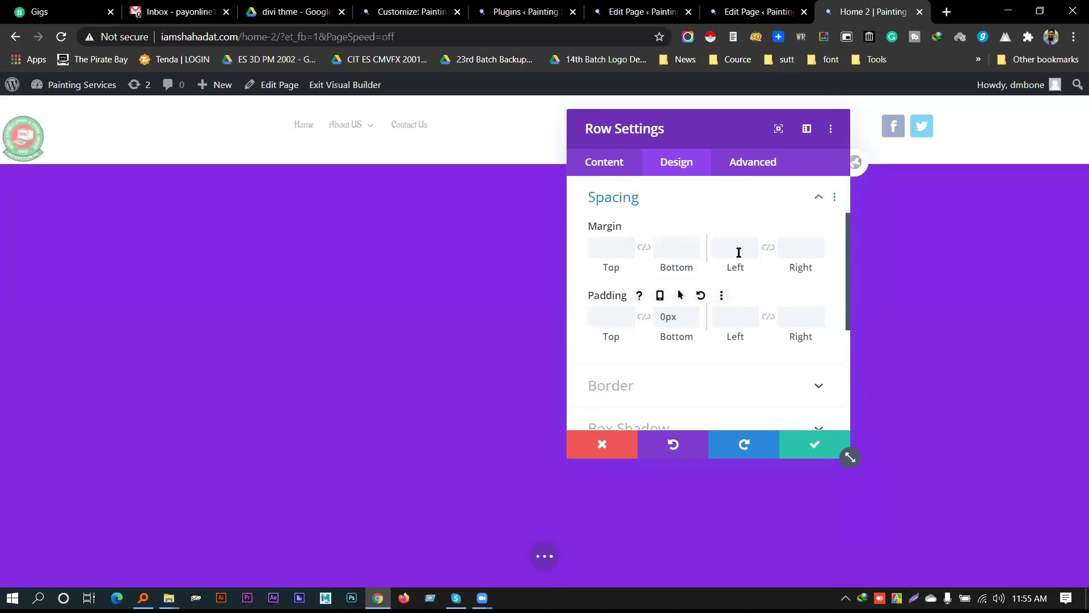
{"action": "scroll", "coordinate": [740, 253], "scroll_direction": "down", "scroll_amount": 4}
{"action": "left_click", "coordinate": [813, 445]}
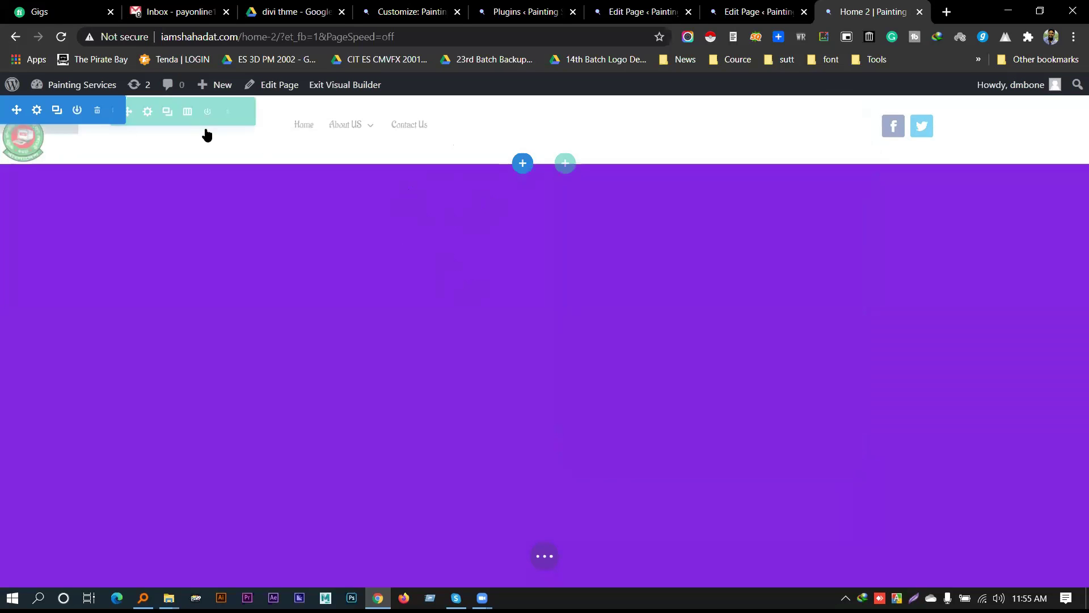
Give the header section a blue-teal gradient background and save the section settings
{"action": "left_click", "coordinate": [36, 109]}
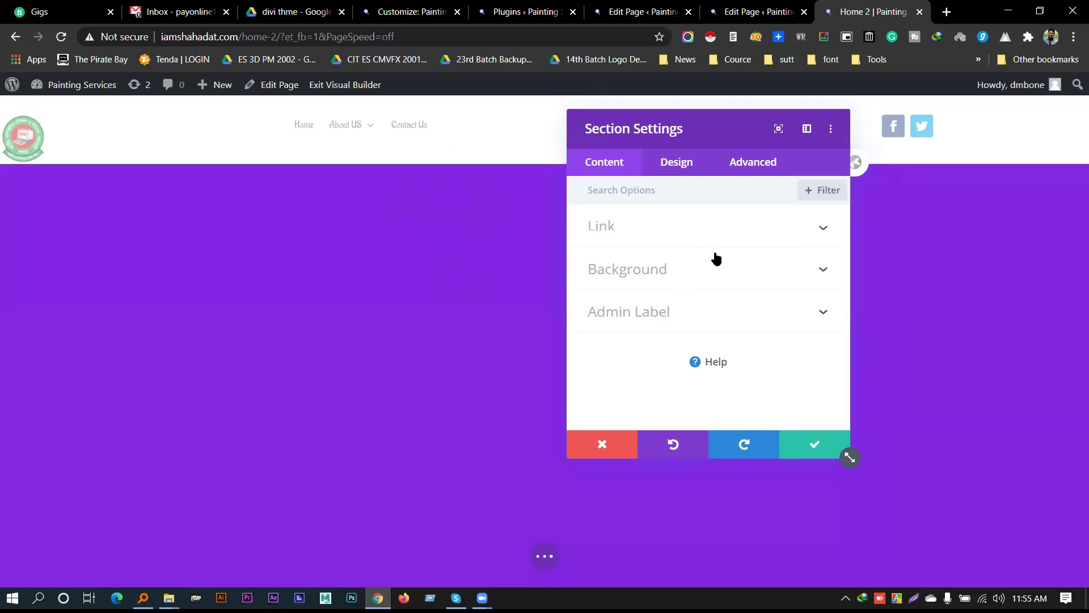
{"action": "left_click", "coordinate": [662, 264]}
{"action": "left_click", "coordinate": [790, 256]}
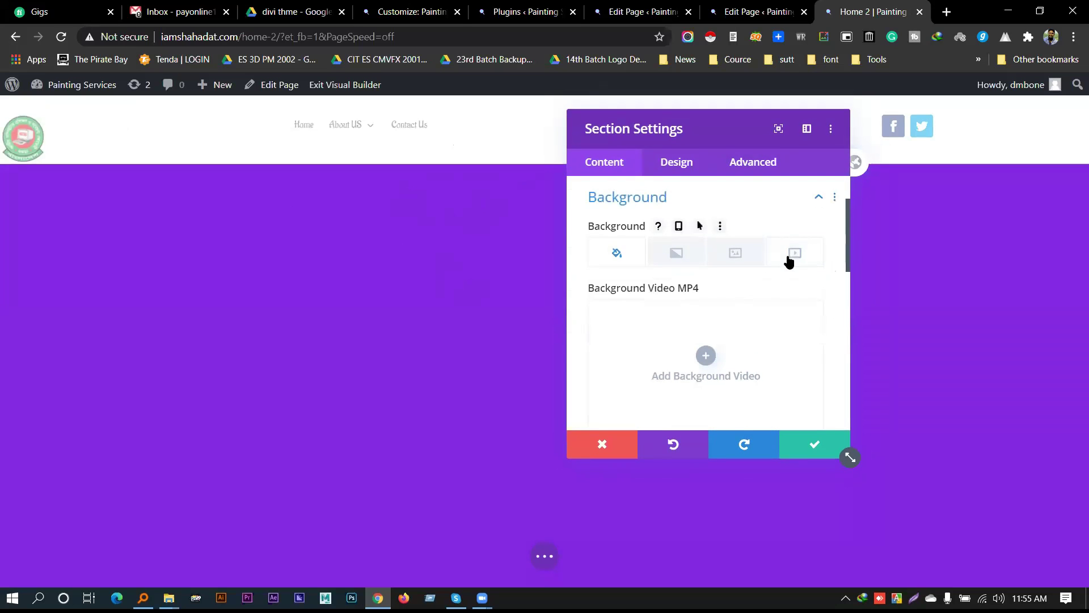
{"action": "left_click", "coordinate": [695, 251]}
{"action": "left_click", "coordinate": [704, 332]}
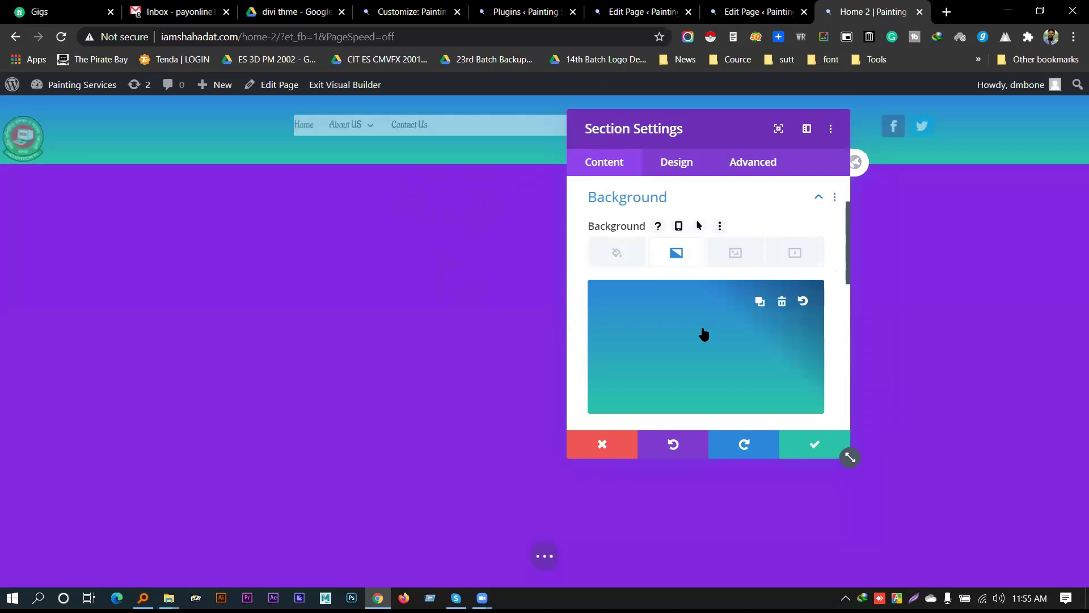
{"action": "left_click", "coordinate": [813, 444]}
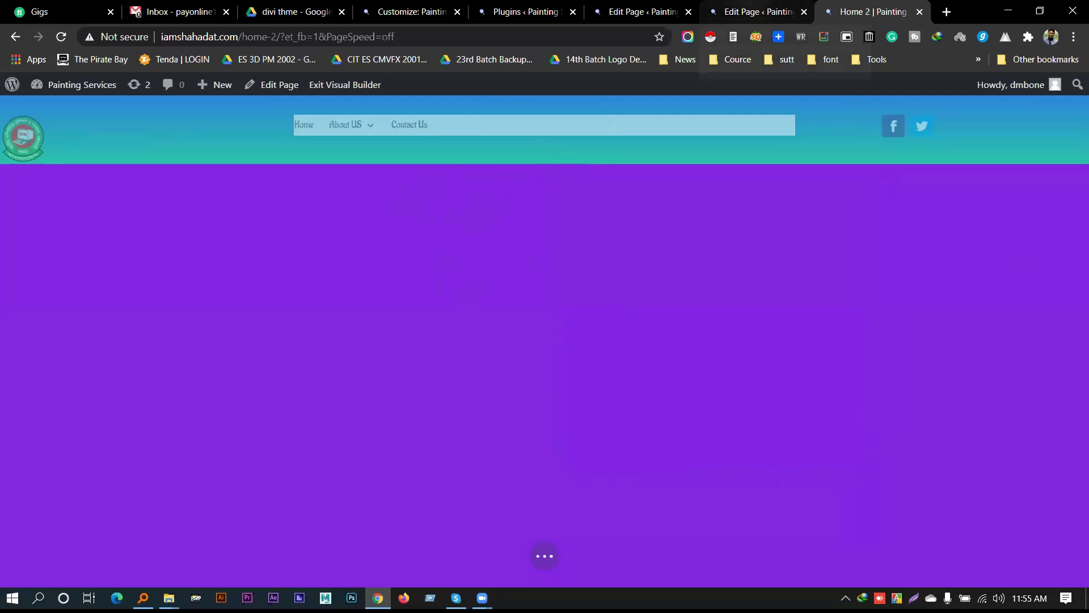
Switch between the browser tabs and settle on the WordPress Plugins page
{"action": "left_click", "coordinate": [641, 11]}
{"action": "left_click", "coordinate": [526, 11]}
{"action": "left_click", "coordinate": [412, 12]}
{"action": "left_click", "coordinate": [526, 12]}
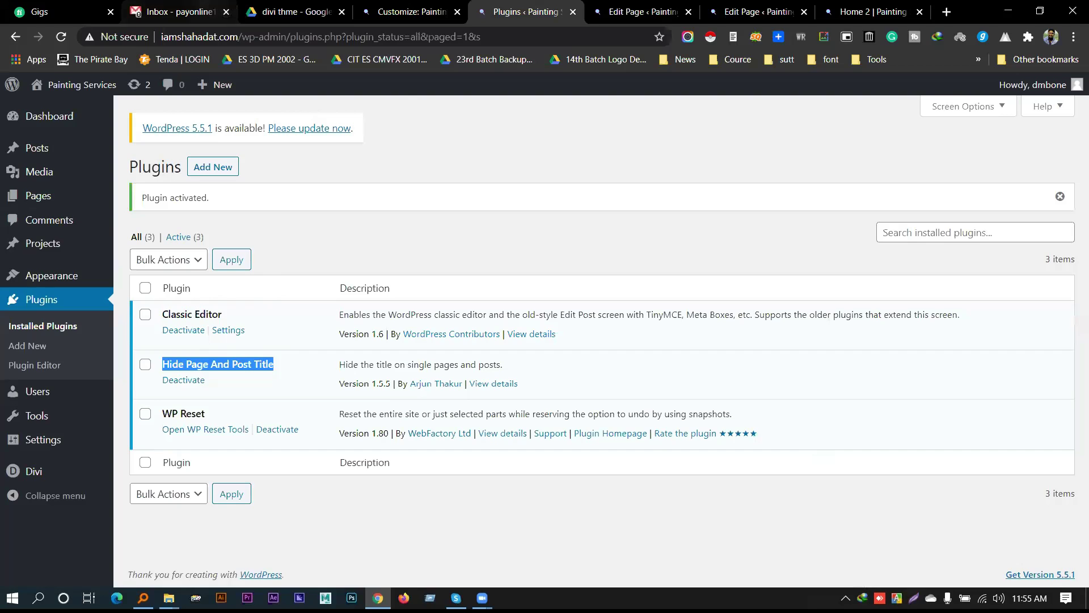
Minimize the browser, Everything and File Explorer windows to reveal the desktop
{"action": "left_click", "coordinate": [1007, 10]}
{"action": "left_click", "coordinate": [1006, 9]}
{"action": "left_click", "coordinate": [1006, 10]}
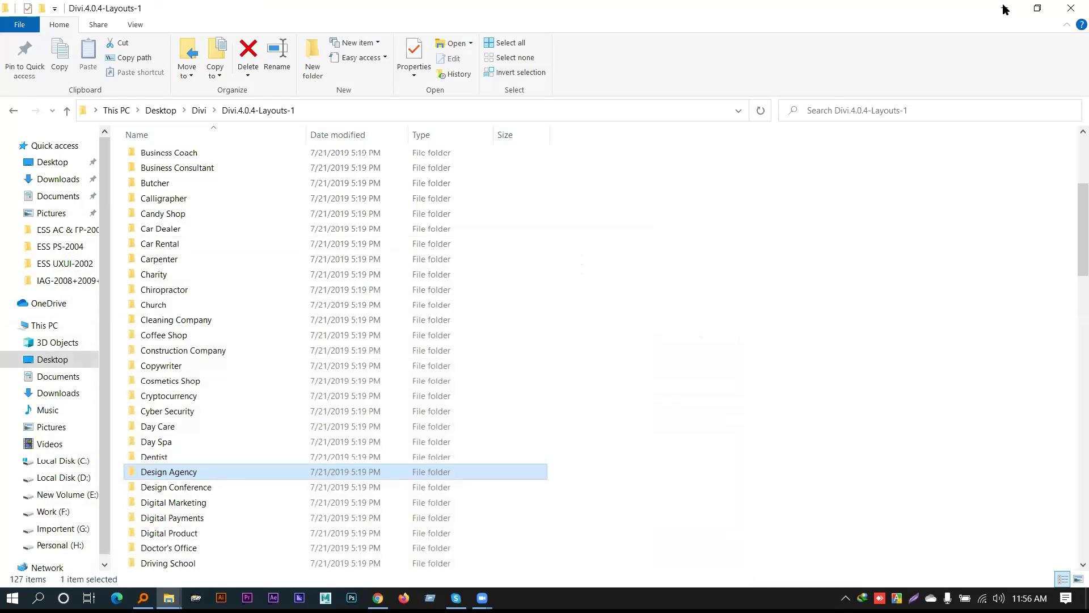
{"action": "left_click", "coordinate": [1004, 8]}
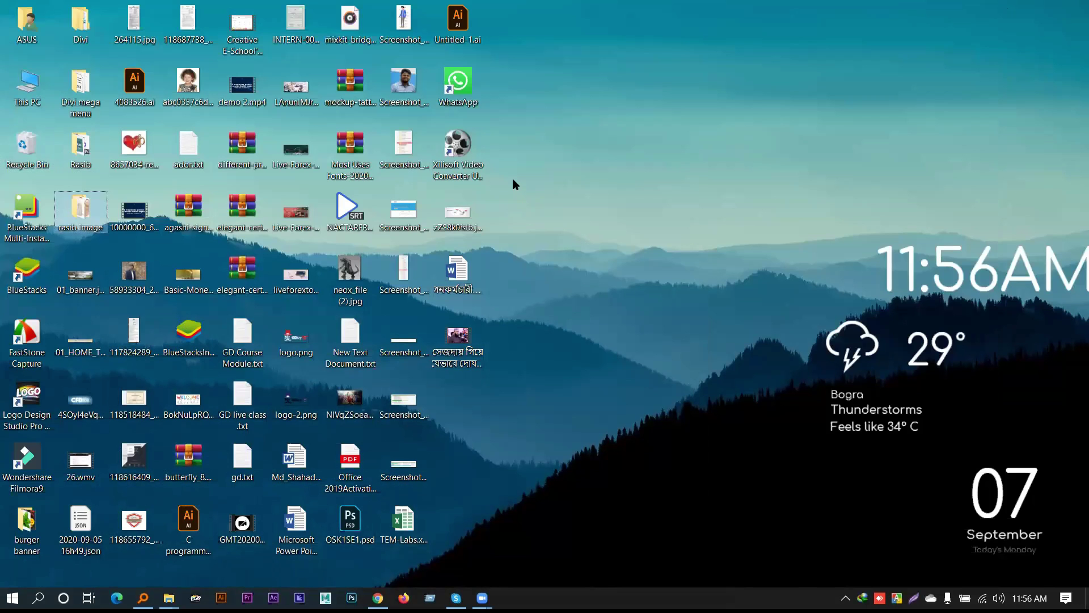
Restore the browser on the Plugins page from the taskbar, then minimize it to show the desktop
{"action": "left_click", "coordinate": [378, 597]}
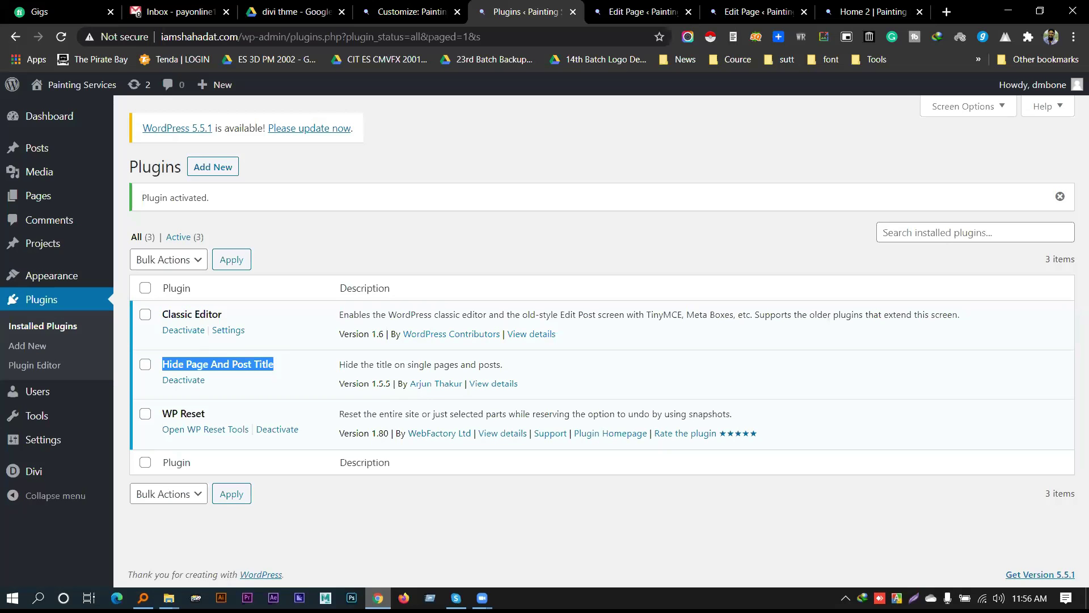
{"action": "left_click", "coordinate": [378, 597]}
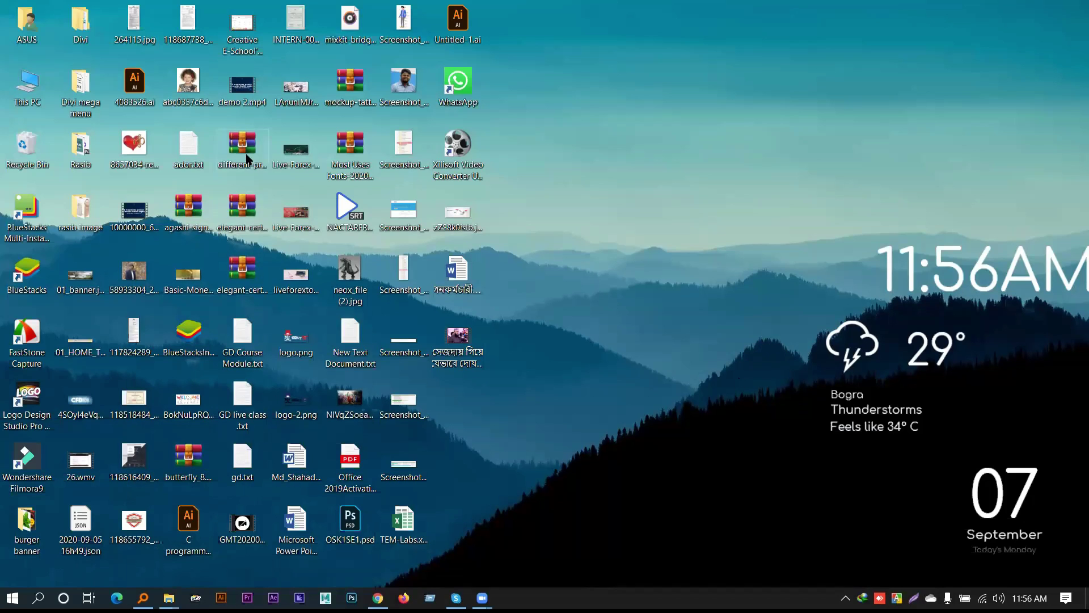
Select the elegant certificate zip on the desktop, then switch over to the browser window
{"action": "left_click", "coordinate": [243, 209]}
{"action": "key", "text": "alt+Tab"}
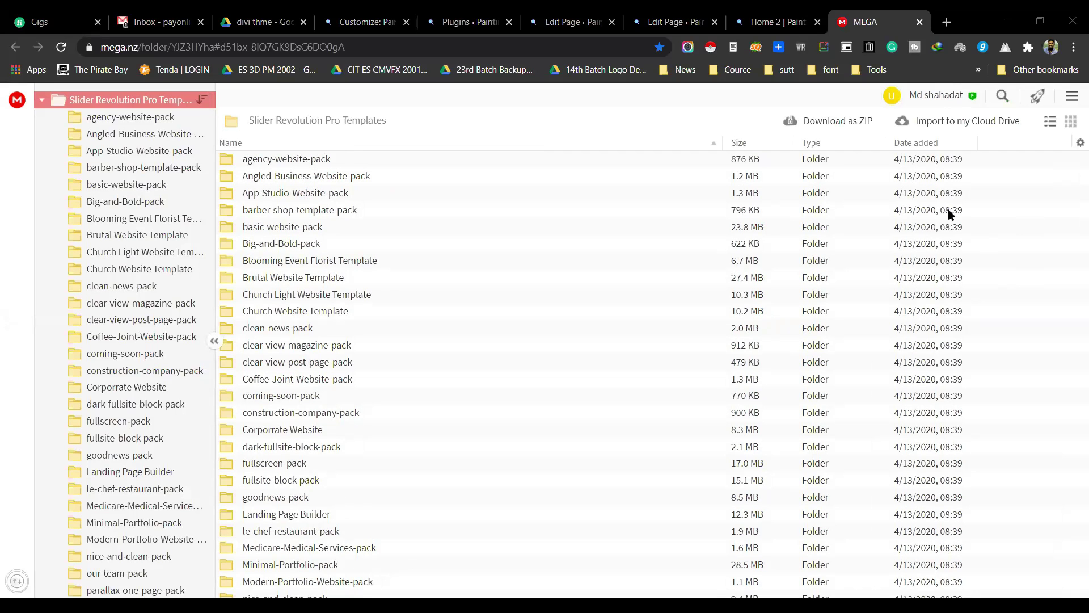
Scroll the Slider Revolution Pro Templates list down to its zip files, opening and dismissing Chrome's menu
{"action": "scroll", "coordinate": [489, 368], "scroll_direction": "down", "scroll_amount": 2}
{"action": "scroll", "coordinate": [370, 337], "scroll_direction": "down", "scroll_amount": 20}
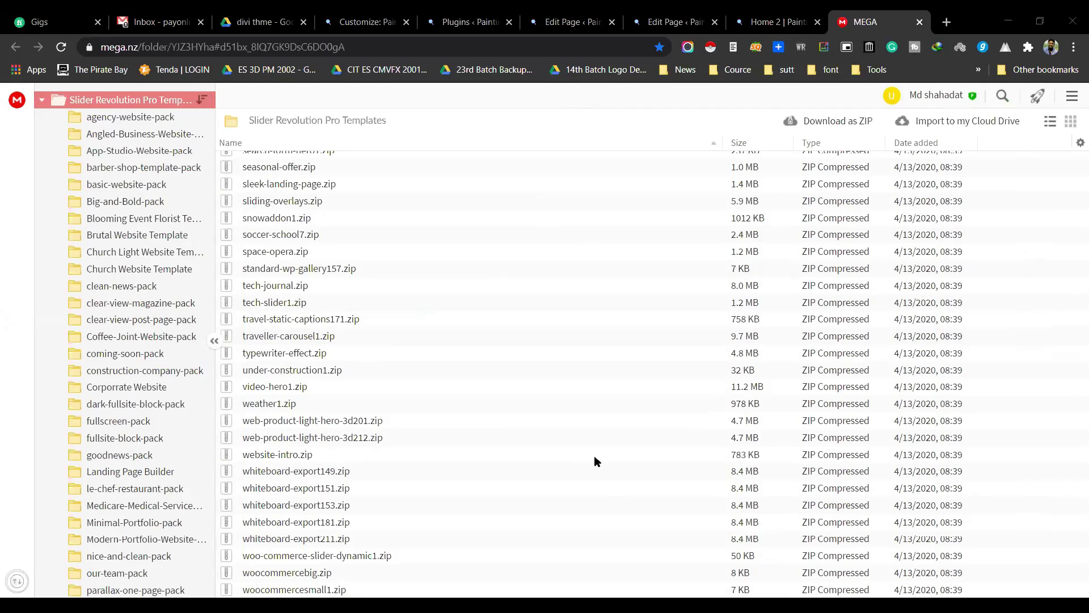
{"action": "left_click", "coordinate": [1074, 46]}
{"action": "left_click", "coordinate": [979, 106]}
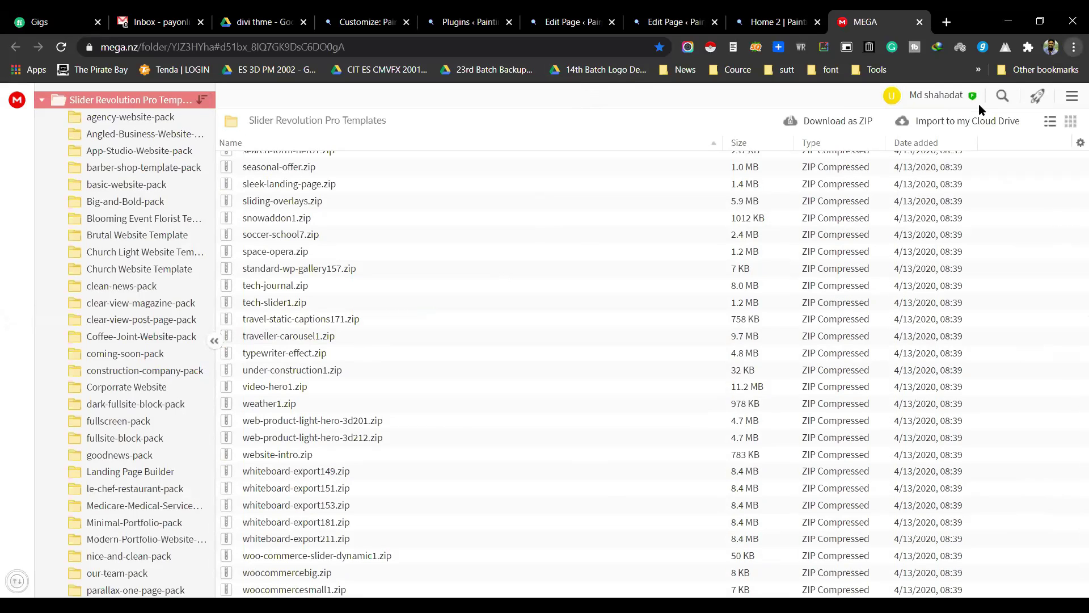
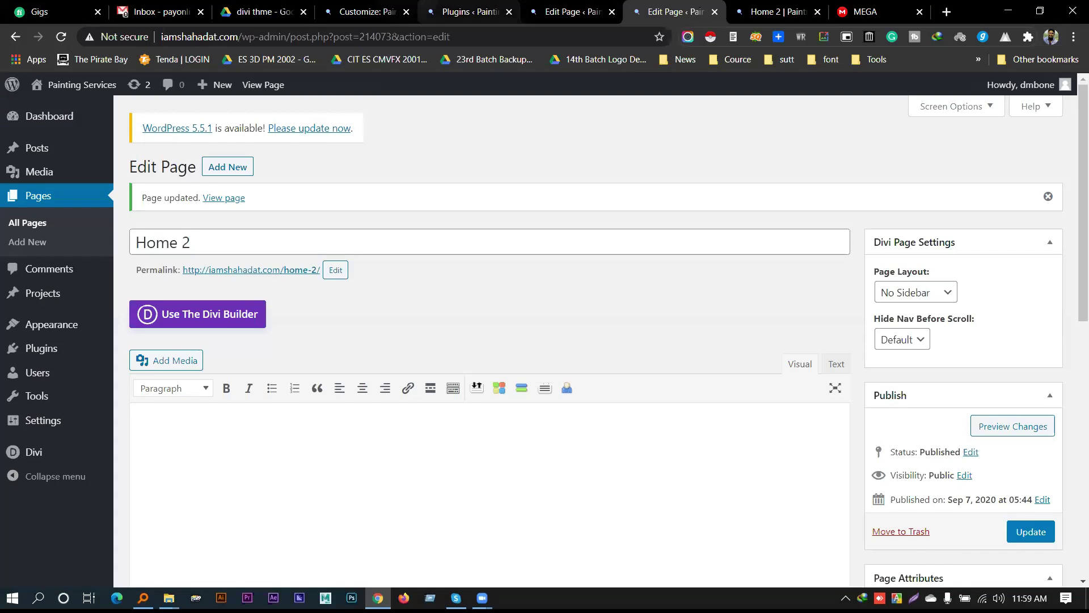
Upload slider-revolution.zip from the Desktop into the divi thme Google Drive folder
{"action": "left_click", "coordinate": [259, 11]}
{"action": "scroll", "coordinate": [552, 380], "scroll_direction": "down", "scroll_amount": 1}
{"action": "right_click", "coordinate": [480, 379]}
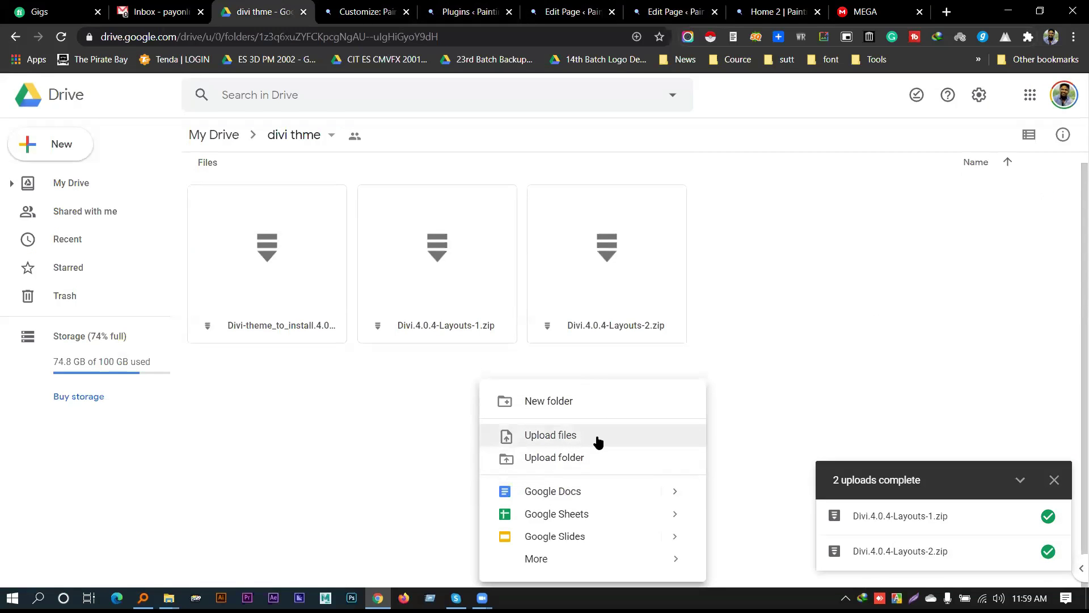
{"action": "left_click", "coordinate": [594, 442]}
{"action": "left_click", "coordinate": [80, 121]}
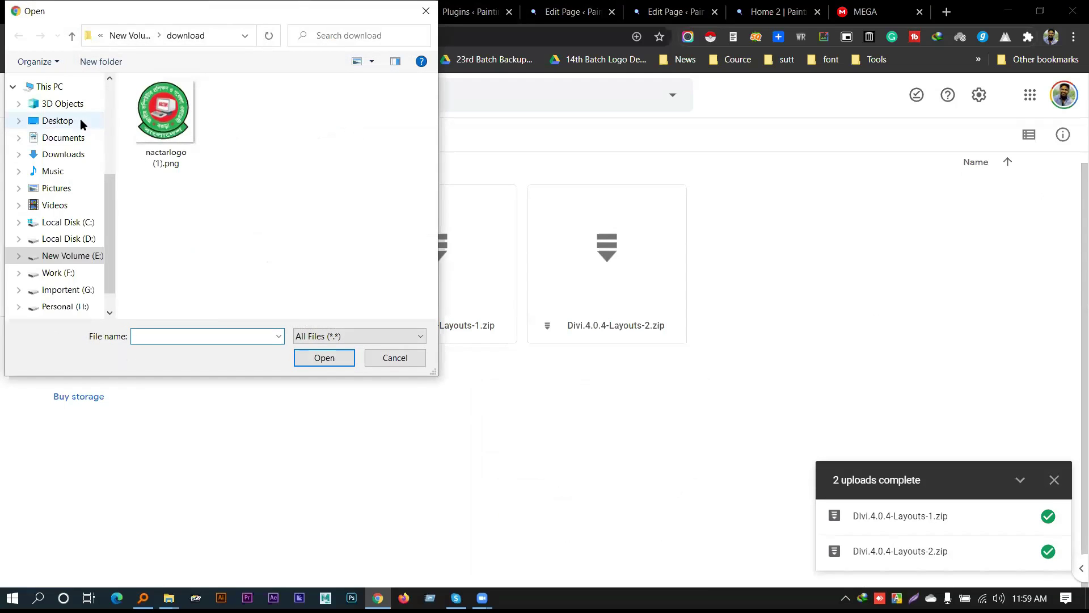
{"action": "left_click", "coordinate": [247, 174]}
{"action": "key", "text": "s"}
{"action": "left_click", "coordinate": [262, 188]}
{"action": "scroll", "coordinate": [262, 189], "scroll_direction": "down", "scroll_amount": 2}
{"action": "double_click", "coordinate": [171, 193]}
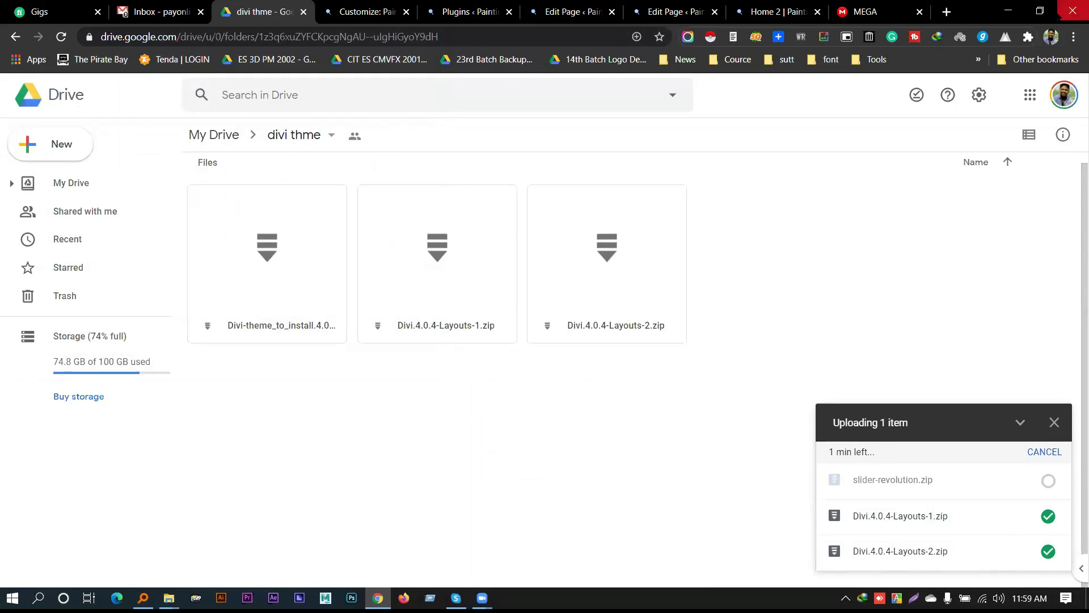
{"action": "left_click", "coordinate": [1008, 12]}
Extract the slider-revolution folder from slider-revolution.zip onto the desktop with WinRAR
{"action": "left_click", "coordinate": [461, 399]}
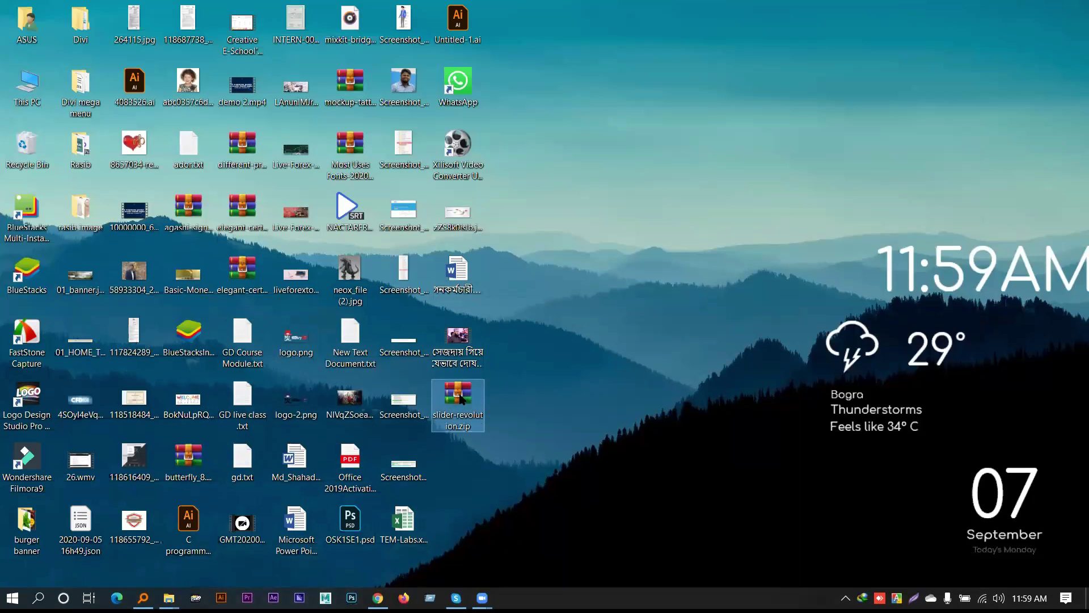
{"action": "double_click", "coordinate": [475, 391]}
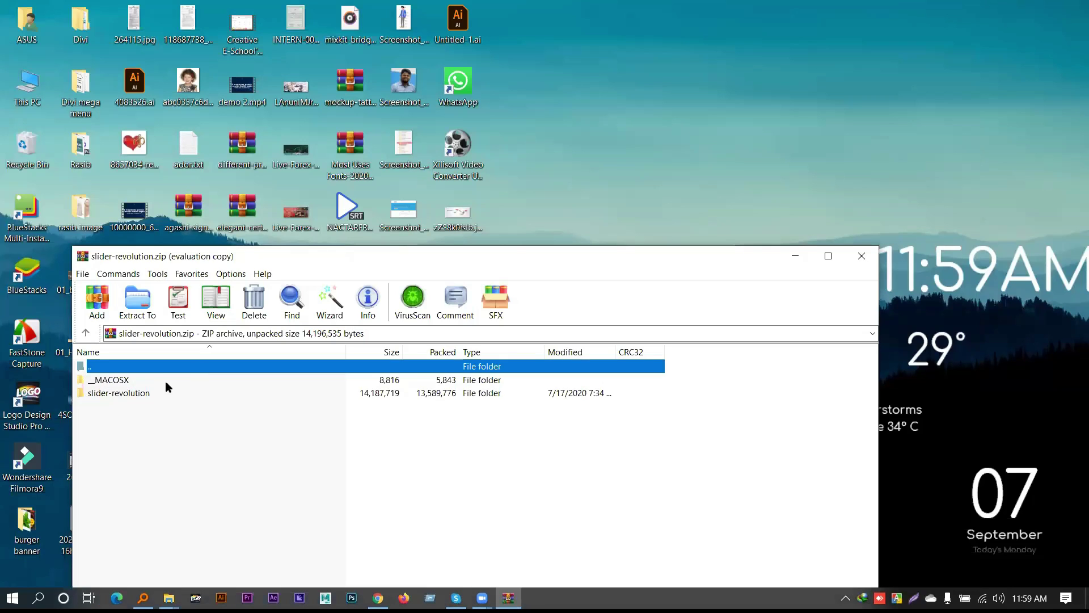
{"action": "left_click_drag", "start_coordinate": [460, 266], "coordinate": [610, 131]}
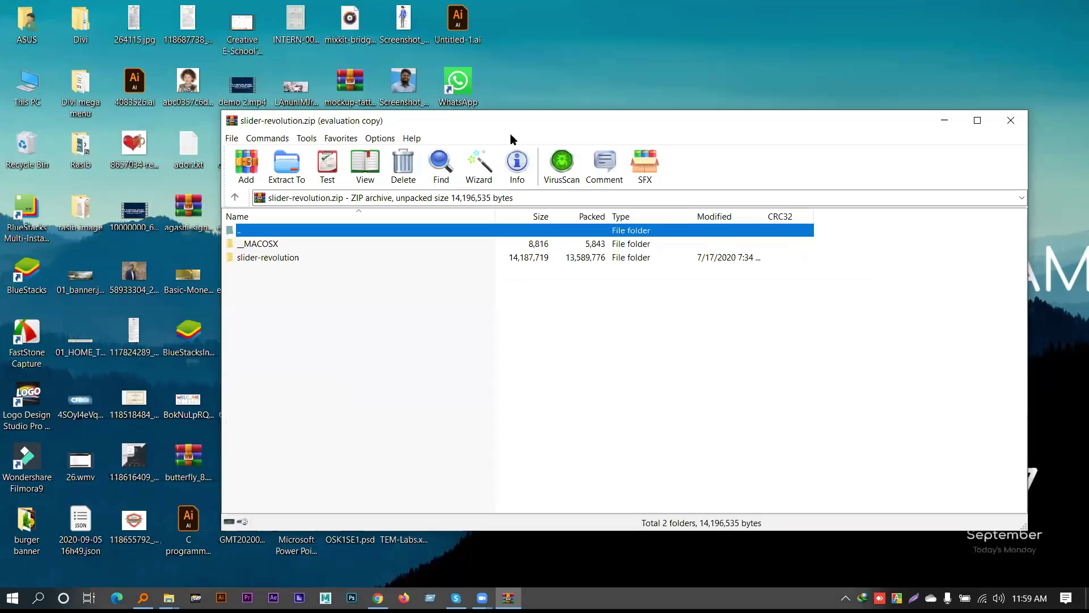
{"action": "left_click", "coordinate": [255, 258]}
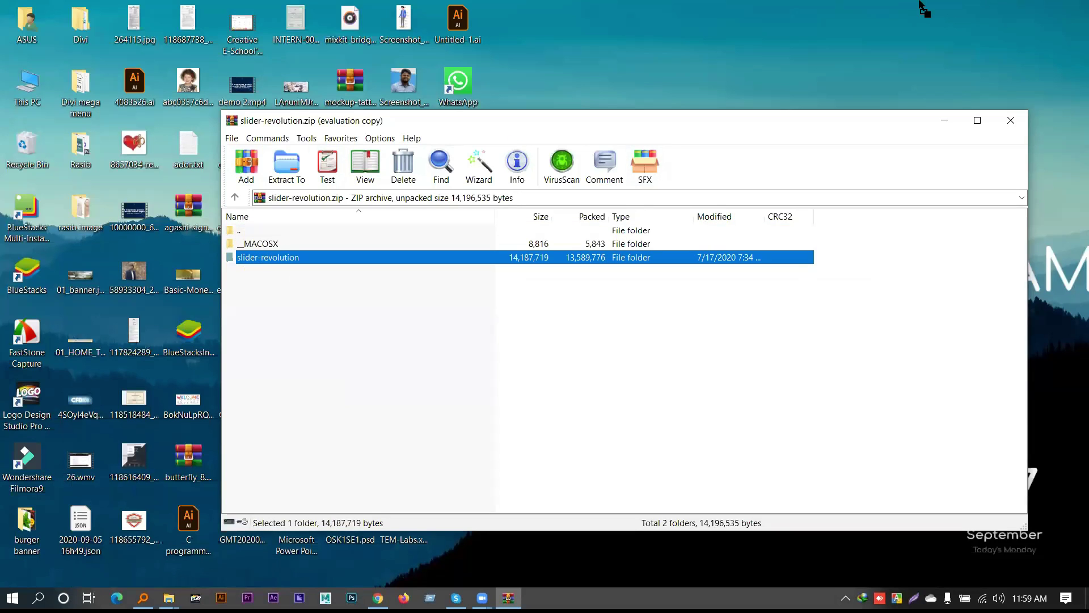
{"action": "left_click", "coordinate": [724, 67]}
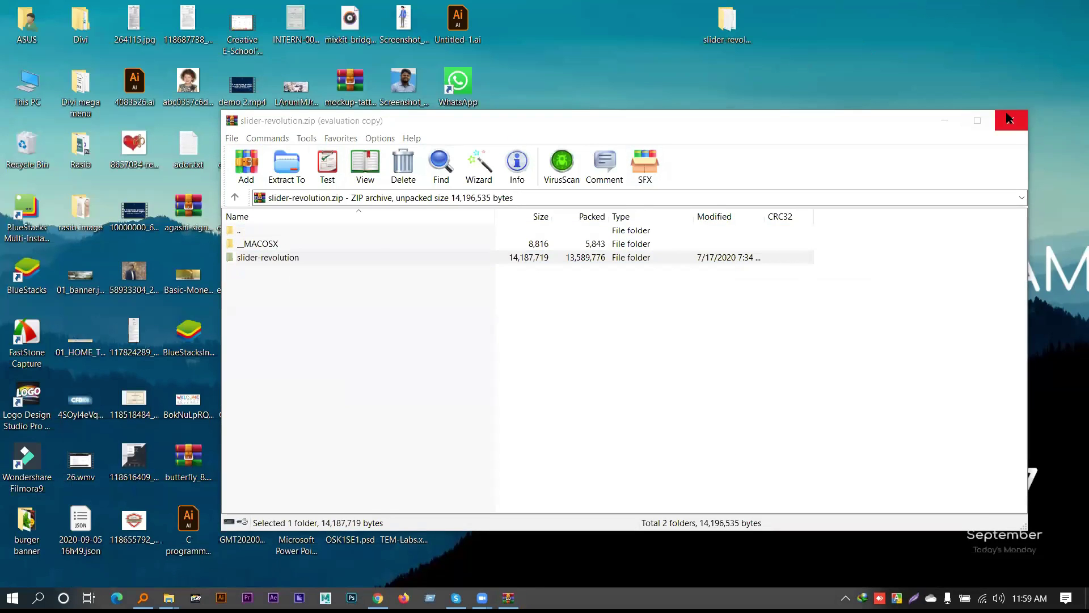
{"action": "left_click", "coordinate": [1010, 120]}
Compress the extracted folder into slider-revolution (2).zip and return to the Home 2 page
{"action": "right_click", "coordinate": [744, 35]}
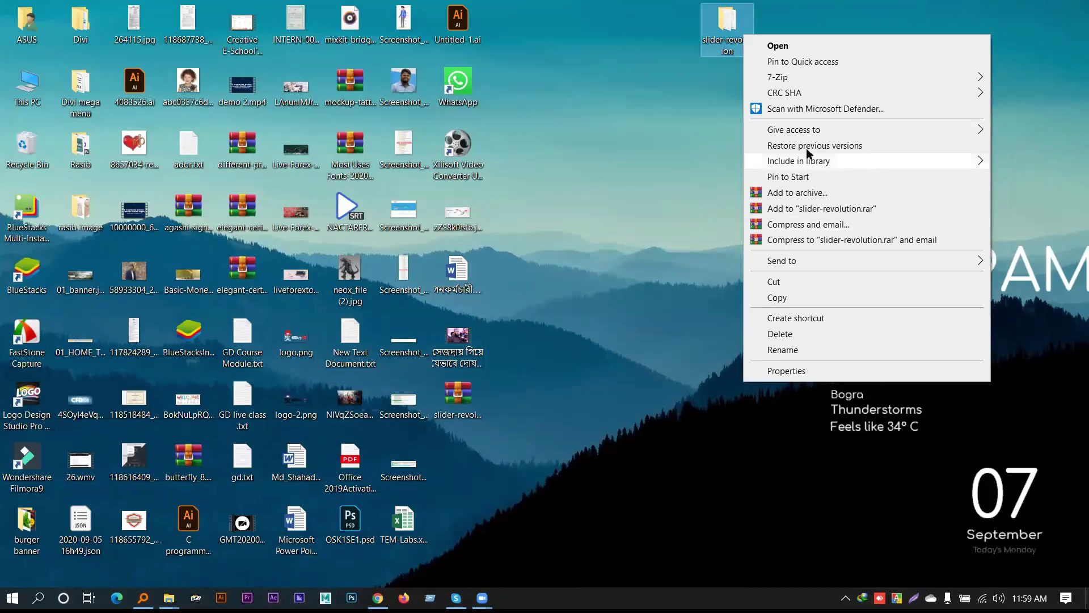
{"action": "left_click", "coordinate": [809, 193]}
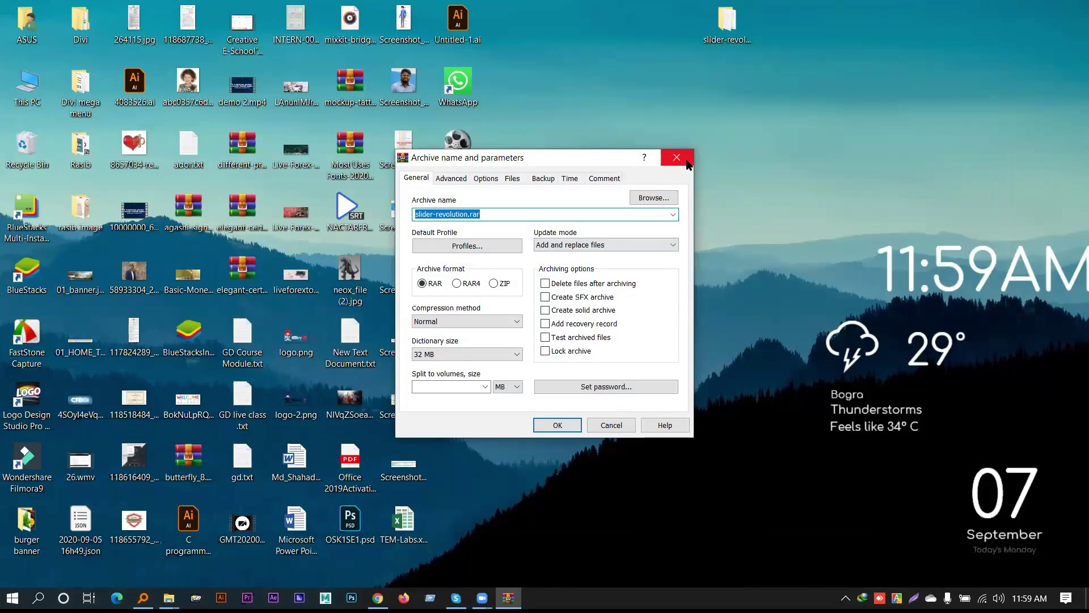
{"action": "left_click", "coordinate": [683, 154]}
{"action": "right_click", "coordinate": [730, 22]}
{"action": "key", "text": "Escape"}
{"action": "right_click", "coordinate": [726, 16]}
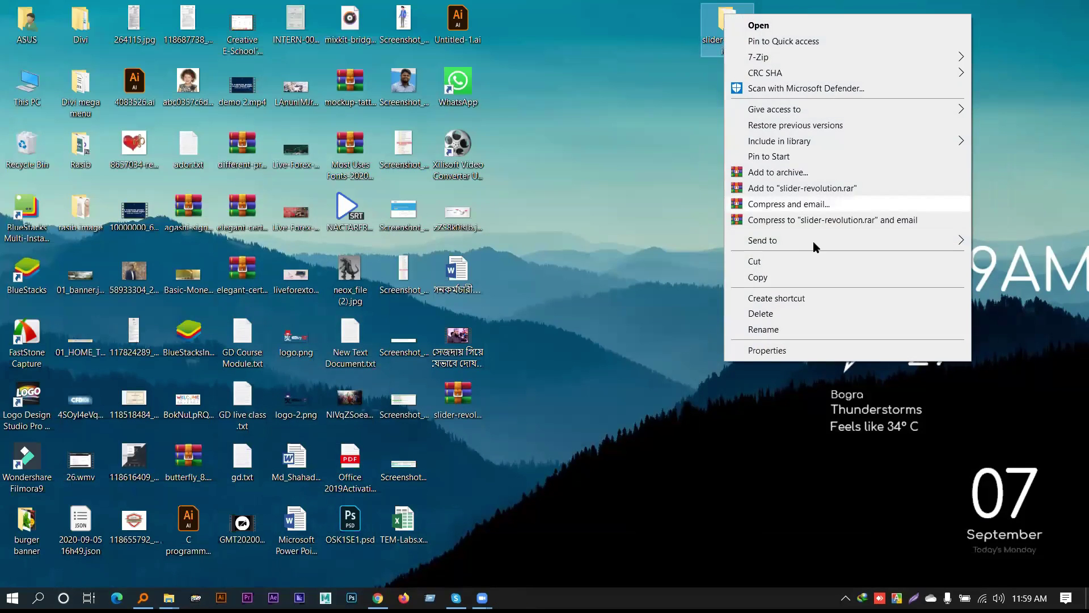
{"action": "mouse_move", "coordinate": [813, 241]}
{"action": "left_click", "coordinate": [601, 254]}
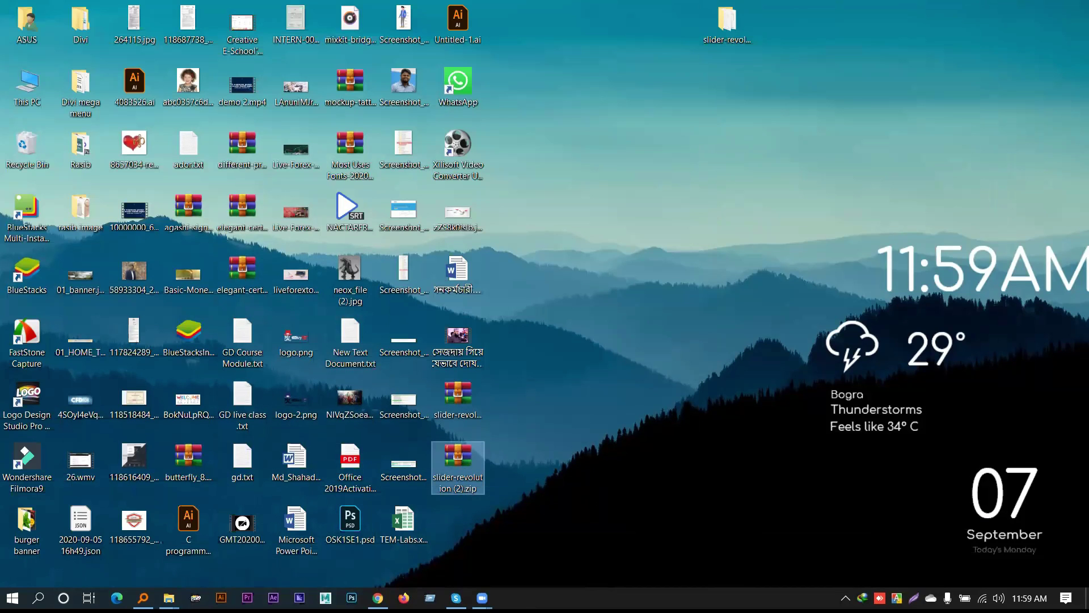
{"action": "key", "text": "alt+Tab"}
{"action": "left_click", "coordinate": [783, 12]}
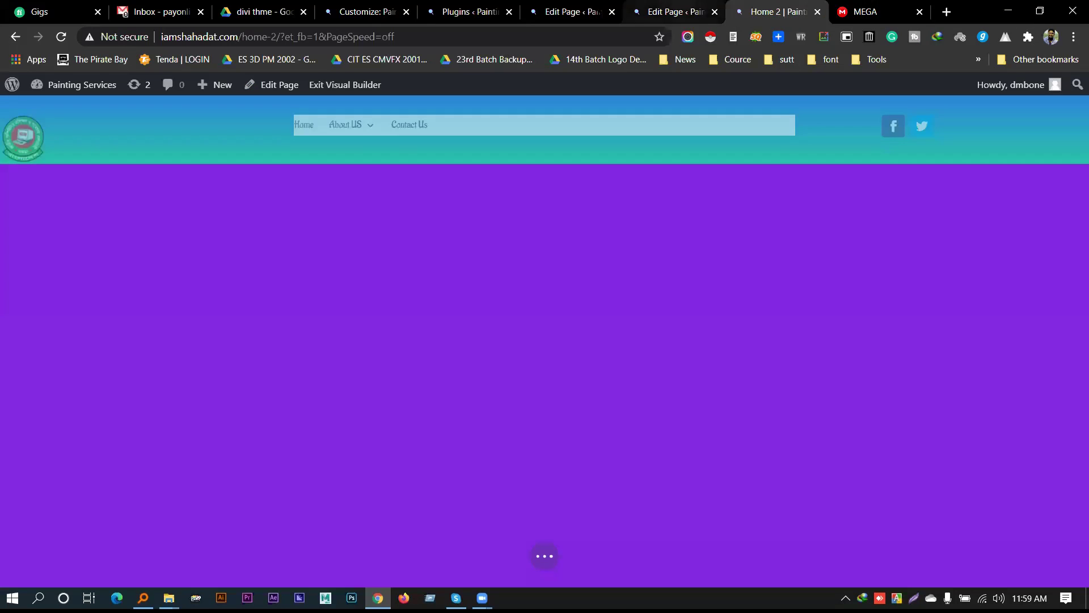
Install a plugin from slider-revolution (2).zip through Plugins > Add New > Upload Plugin
{"action": "key", "text": "ctrl+shift+Tab"}
{"action": "key", "text": "ctrl+shift+Tab"}
{"action": "key", "text": "ctrl+shift+Tab"}
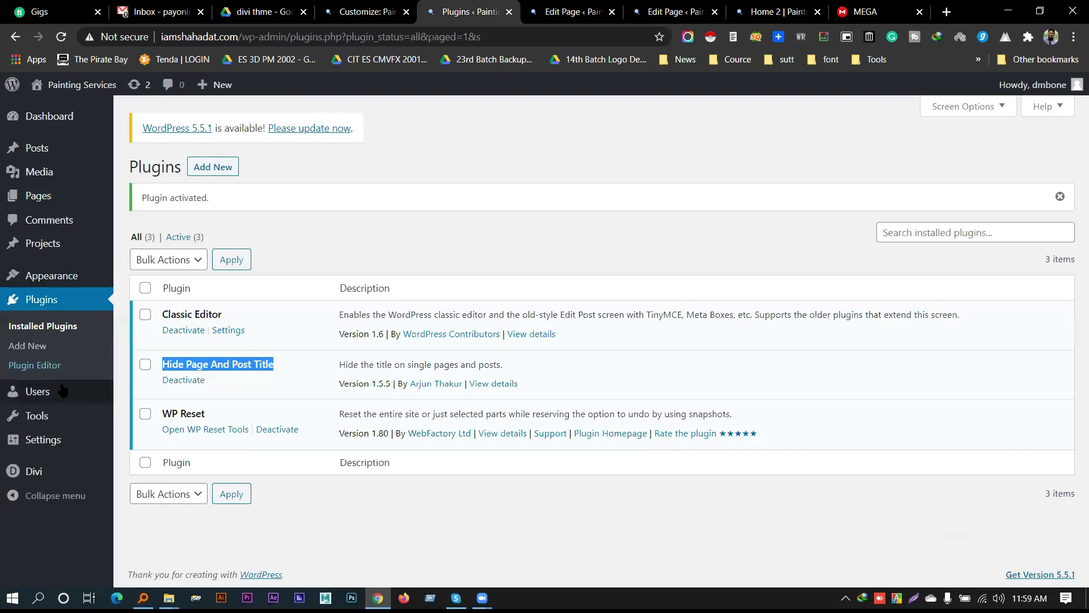
{"action": "left_click", "coordinate": [215, 170]}
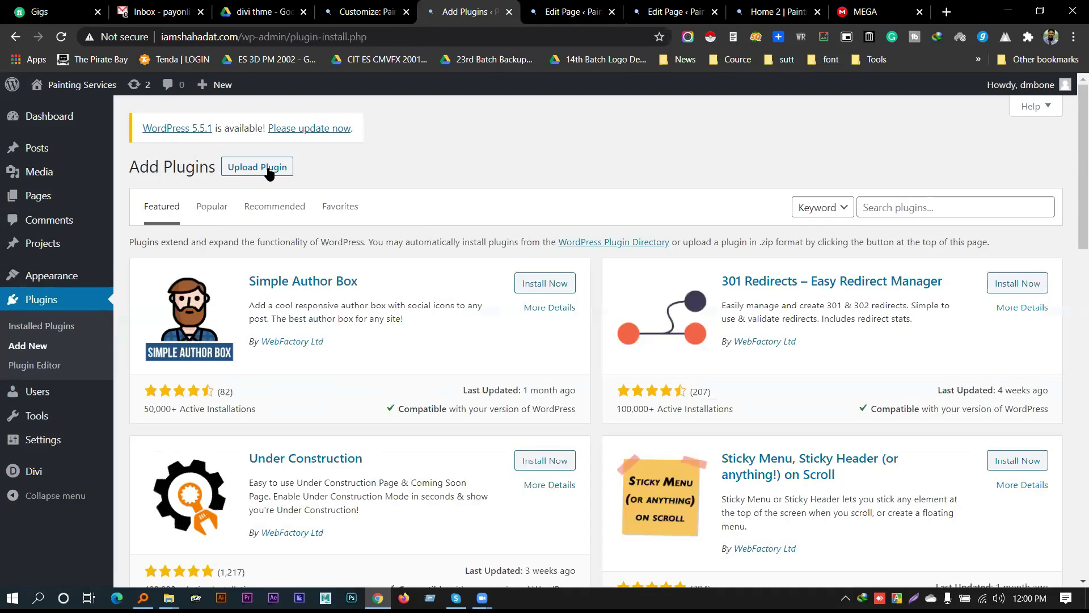
{"action": "left_click", "coordinate": [267, 169]}
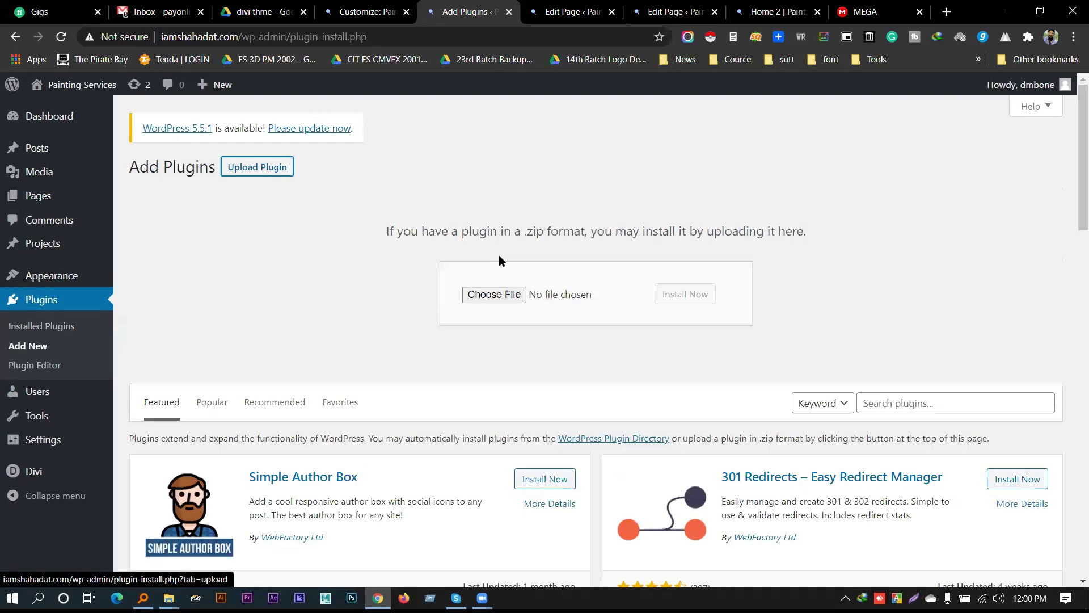
{"action": "left_click", "coordinate": [491, 290]}
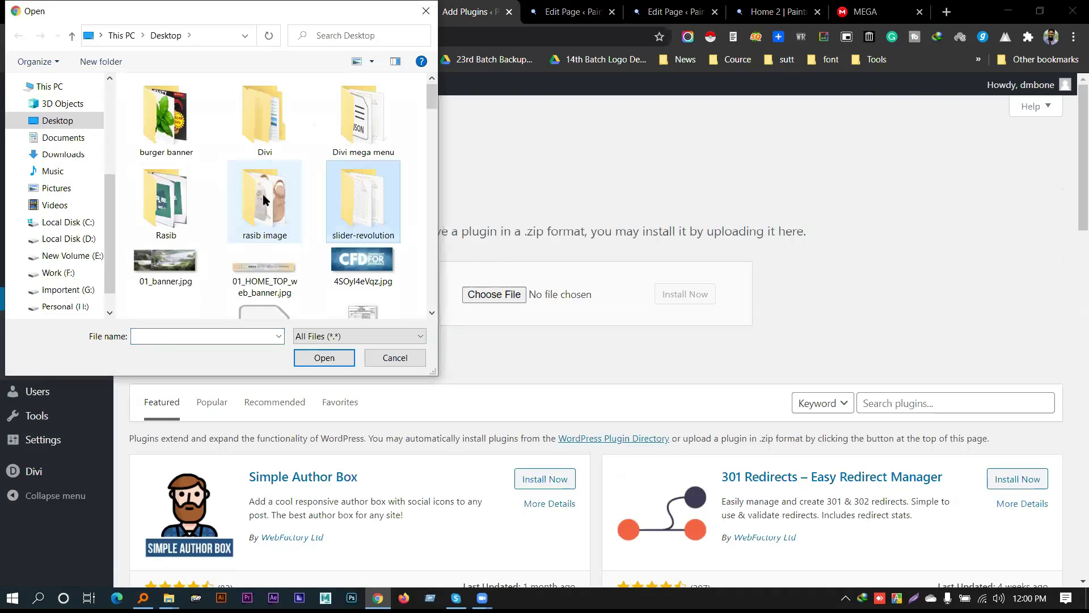
{"action": "scroll", "coordinate": [270, 199], "scroll_direction": "down", "scroll_amount": 3}
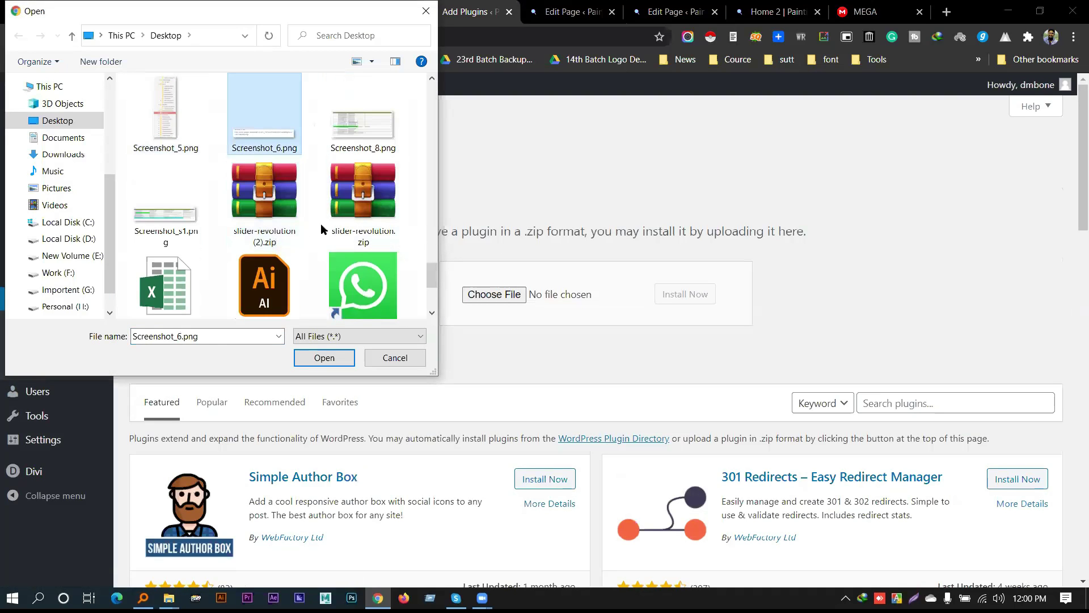
{"action": "double_click", "coordinate": [269, 213]}
{"action": "left_click", "coordinate": [687, 300]}
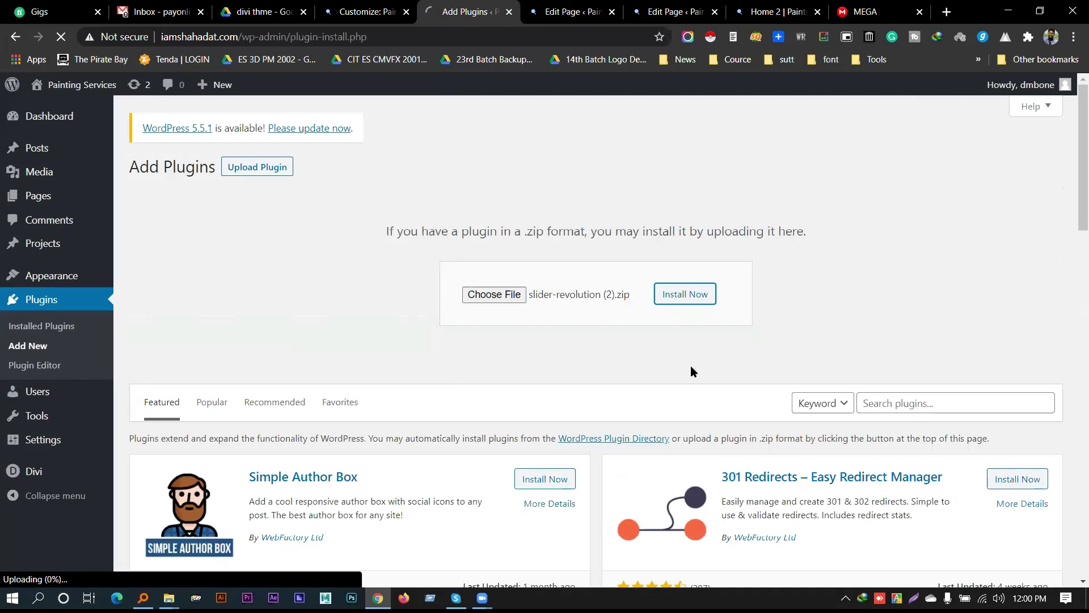
Switch to the MEGA Slider Revolution Pro Templates folder and scroll its file list
{"action": "left_click", "coordinate": [879, 12]}
{"action": "scroll", "coordinate": [417, 372], "scroll_direction": "up", "scroll_amount": 5}
{"action": "scroll", "coordinate": [399, 379], "scroll_direction": "down", "scroll_amount": 5}
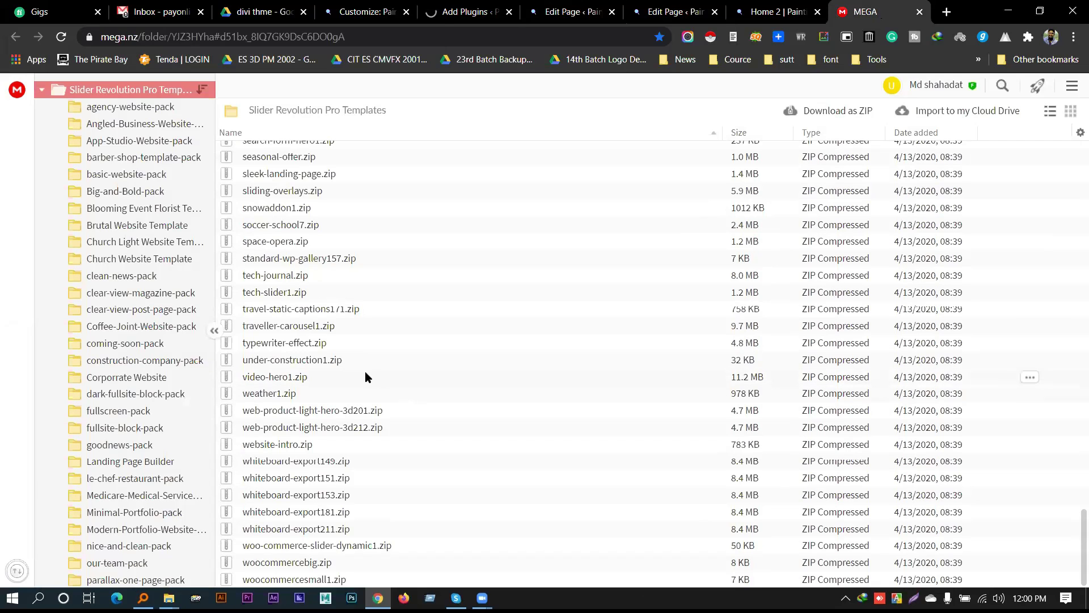
Download nature-slider1.zip from the MEGA templates folder as a ZIP
{"action": "scroll", "coordinate": [366, 373], "scroll_direction": "up", "scroll_amount": 5}
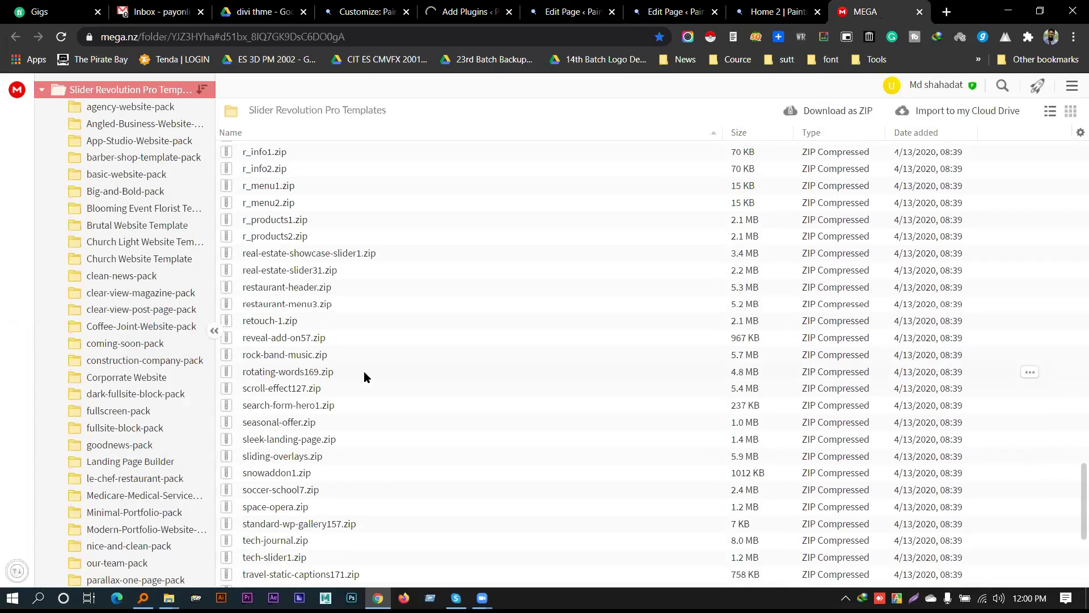
{"action": "scroll", "coordinate": [335, 390], "scroll_direction": "down", "scroll_amount": 5}
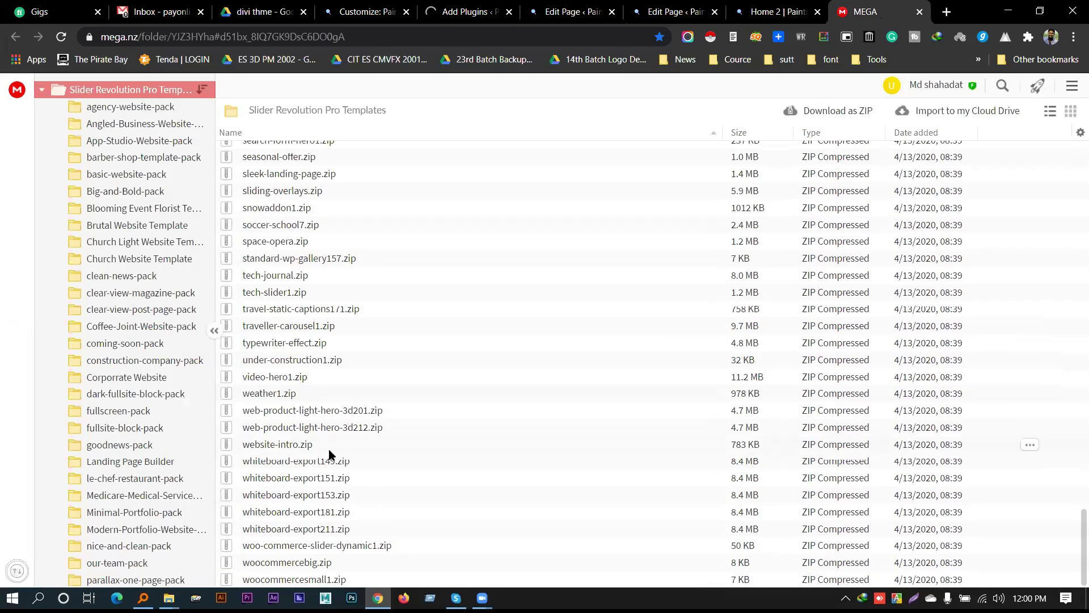
{"action": "scroll", "coordinate": [314, 454], "scroll_direction": "up", "scroll_amount": 10}
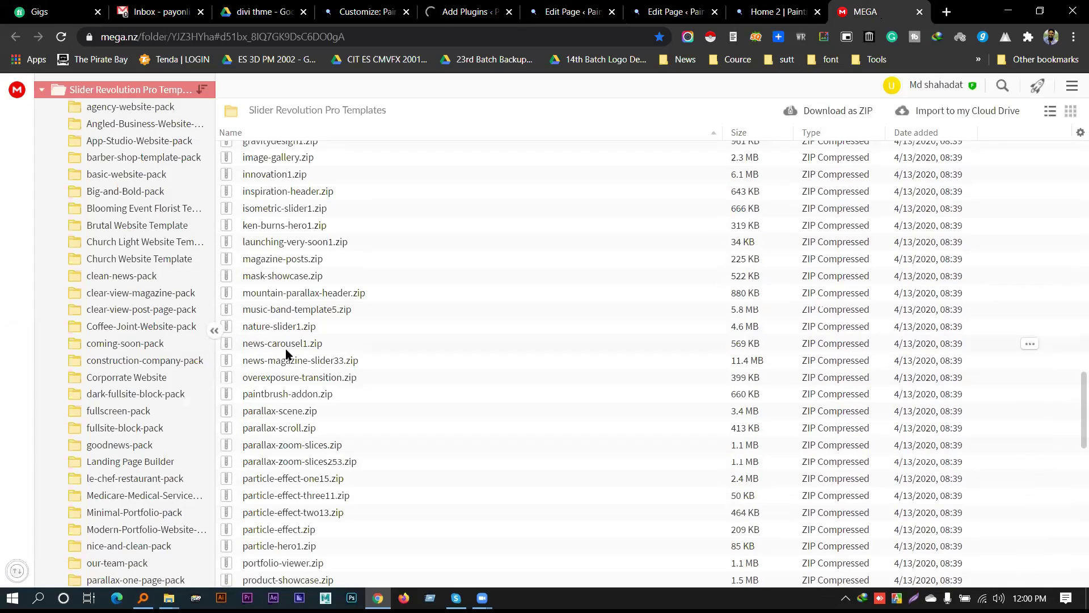
{"action": "left_click", "coordinate": [278, 331]}
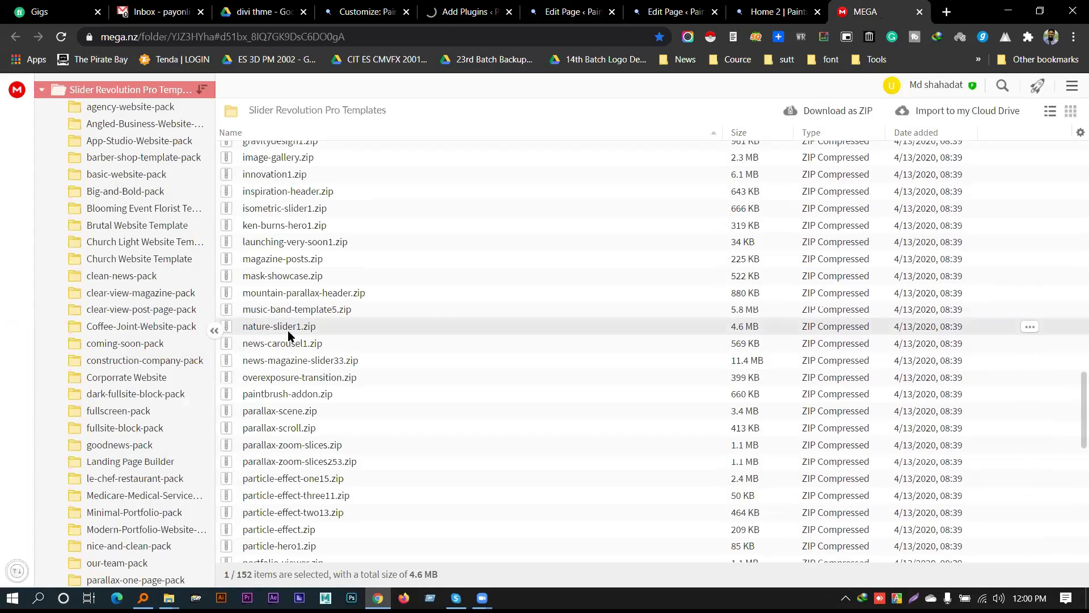
{"action": "left_click", "coordinate": [1029, 326]}
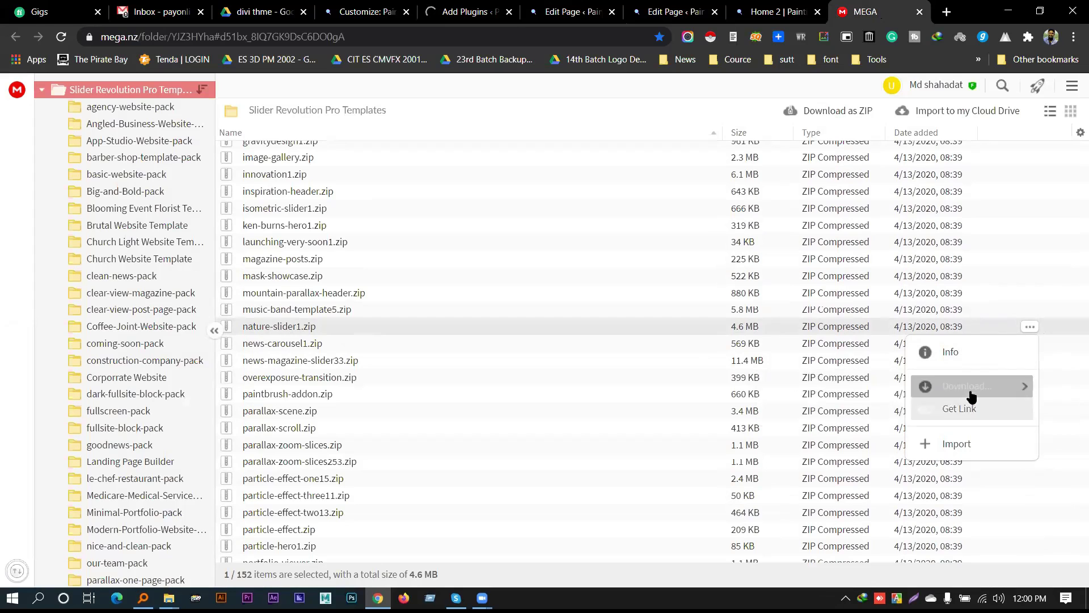
{"action": "mouse_move", "coordinate": [968, 391]}
{"action": "left_click", "coordinate": [831, 410]}
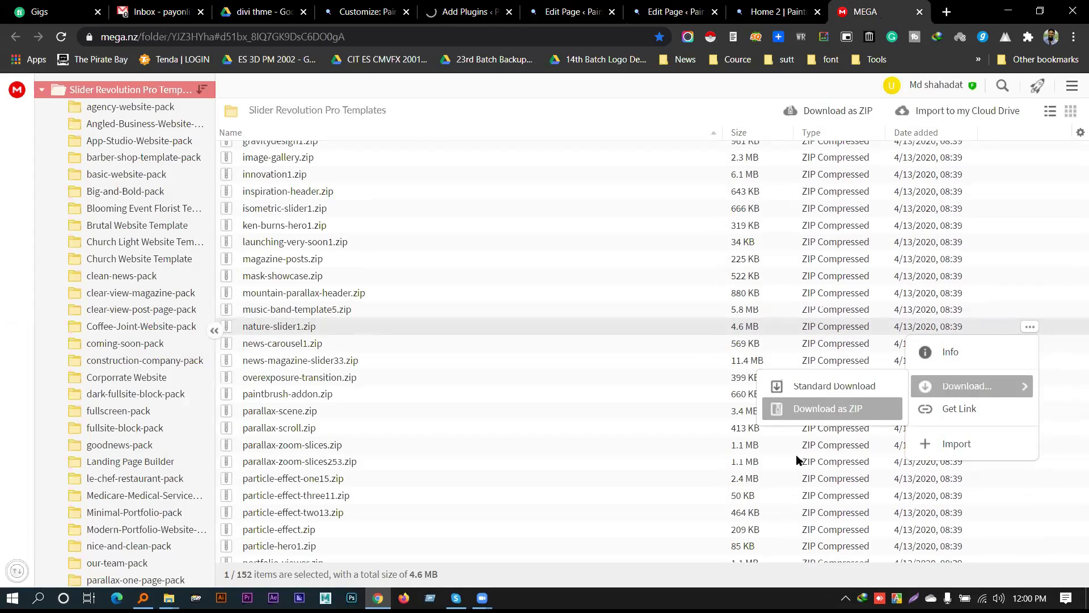
Check the WordPress plugin upload, which reports the link has expired
{"action": "left_click", "coordinate": [451, 7]}
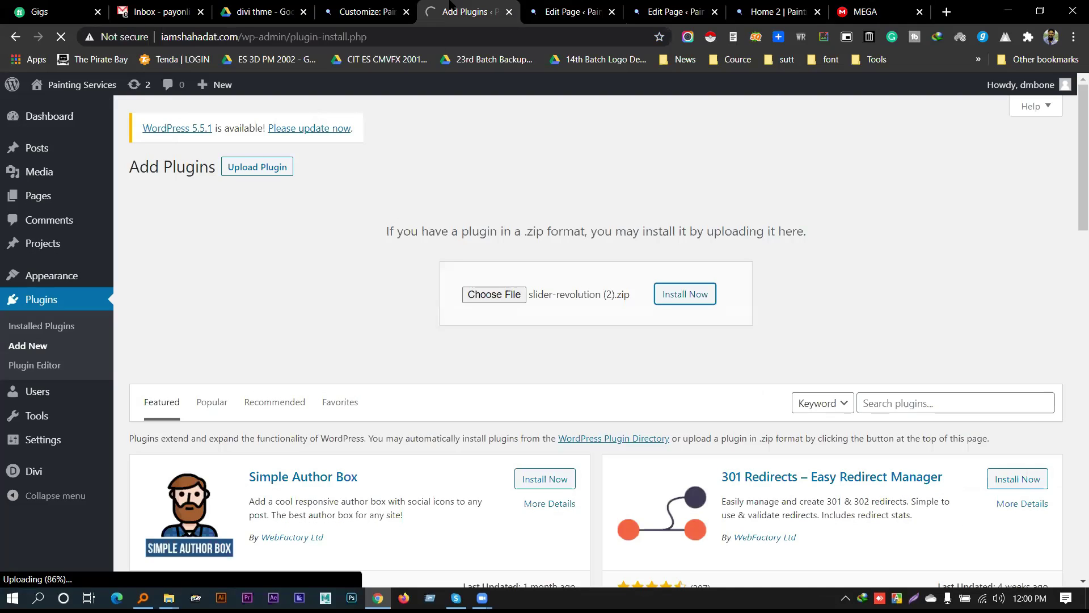
{"action": "left_click", "coordinate": [864, 11]}
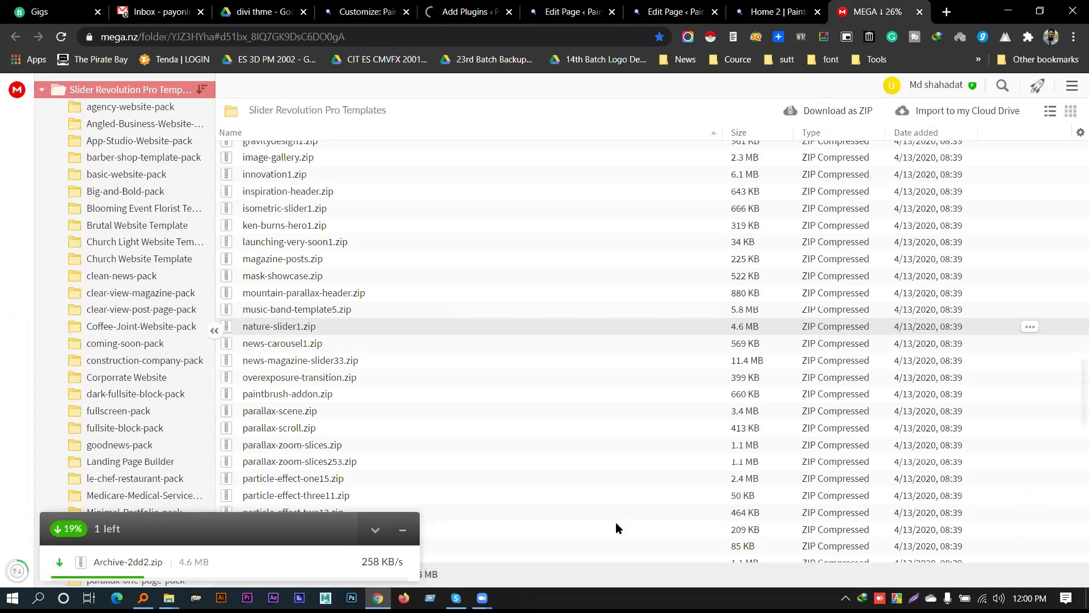
{"action": "left_click", "coordinate": [457, 11]}
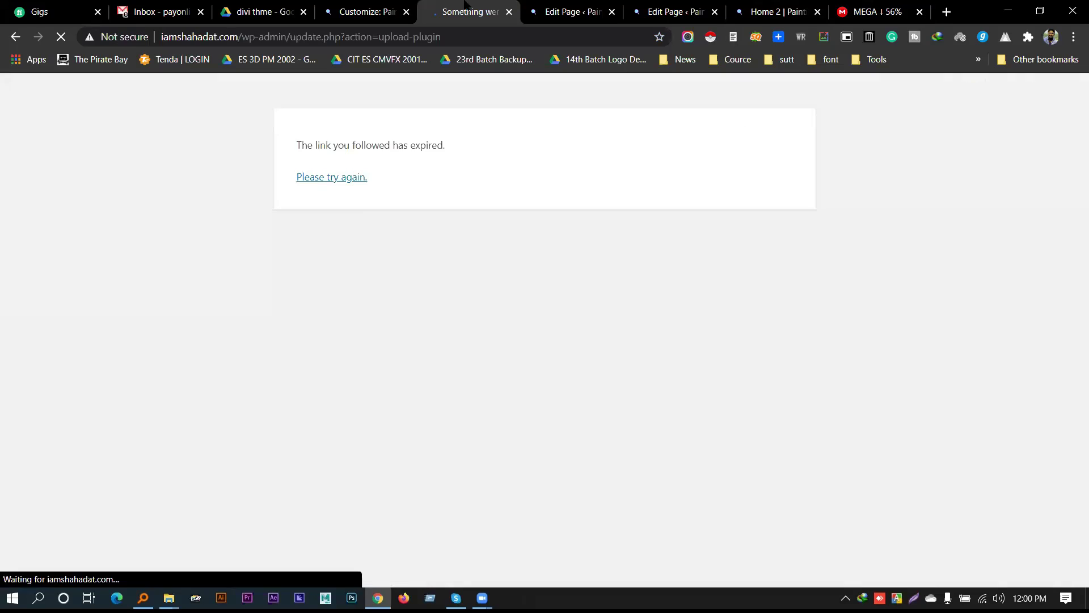
Reload Add Plugins via 'Please try again', then return to the MEGA templates tab
{"action": "left_click", "coordinate": [353, 181]}
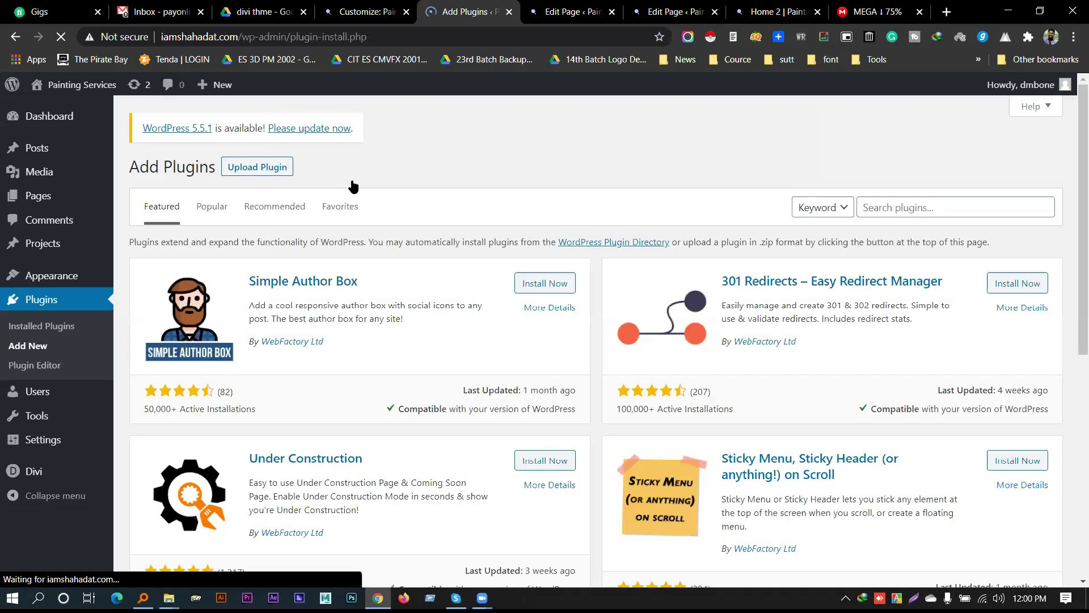
{"action": "left_click", "coordinate": [1008, 10]}
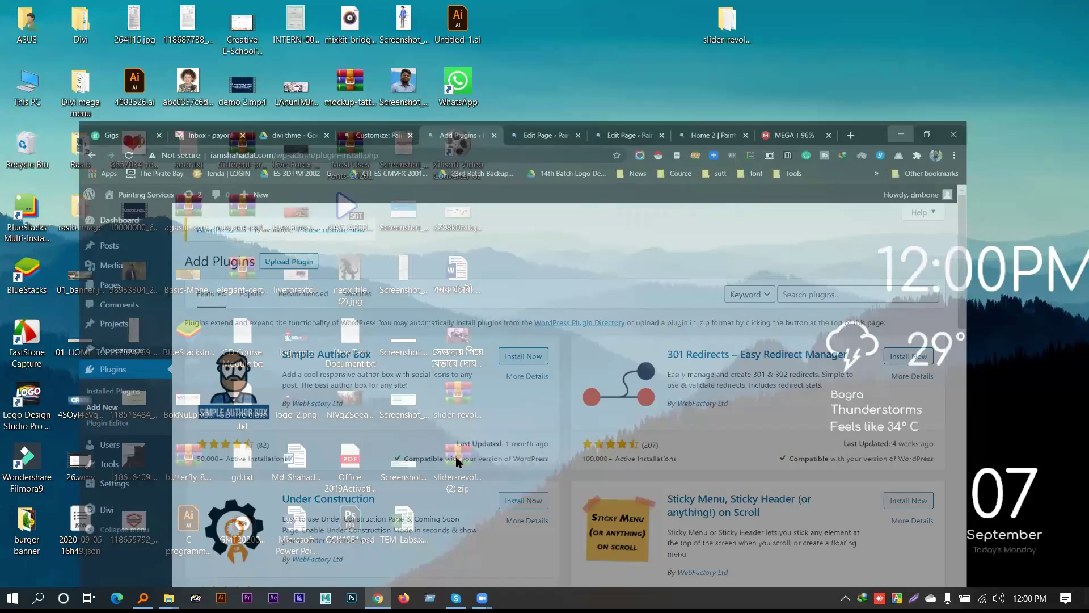
{"action": "double_click", "coordinate": [457, 463]}
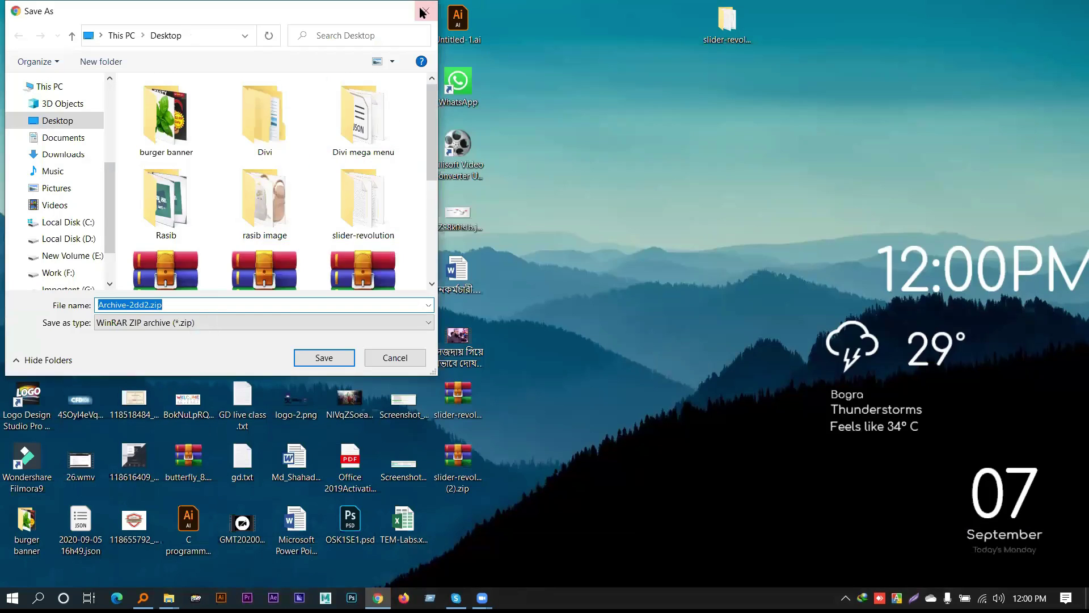
{"action": "left_click", "coordinate": [426, 11]}
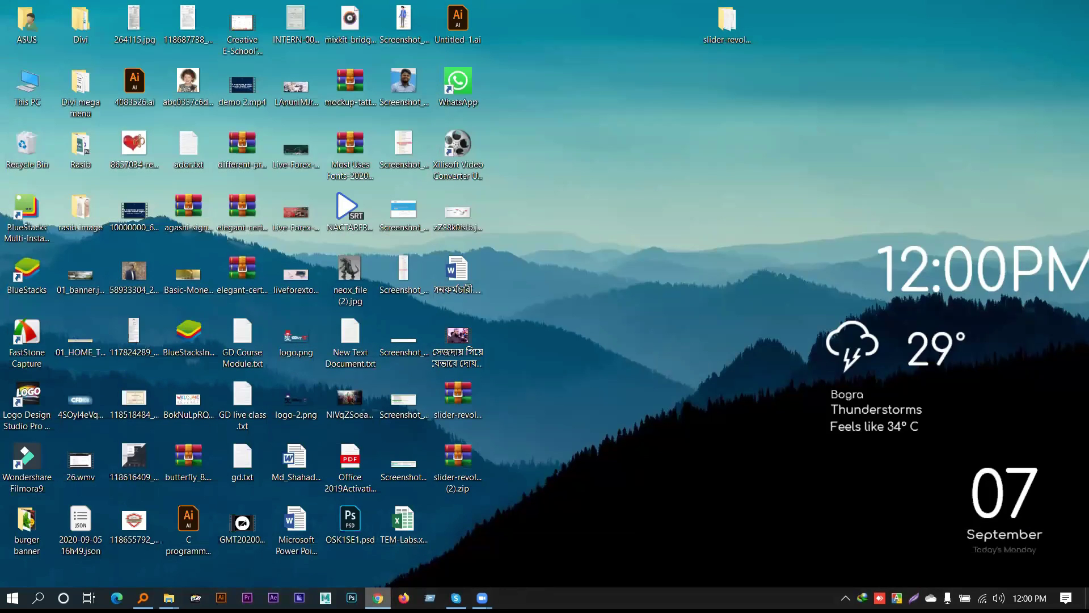
{"action": "key", "text": "alt+Tab"}
{"action": "key", "text": "ctrl+9"}
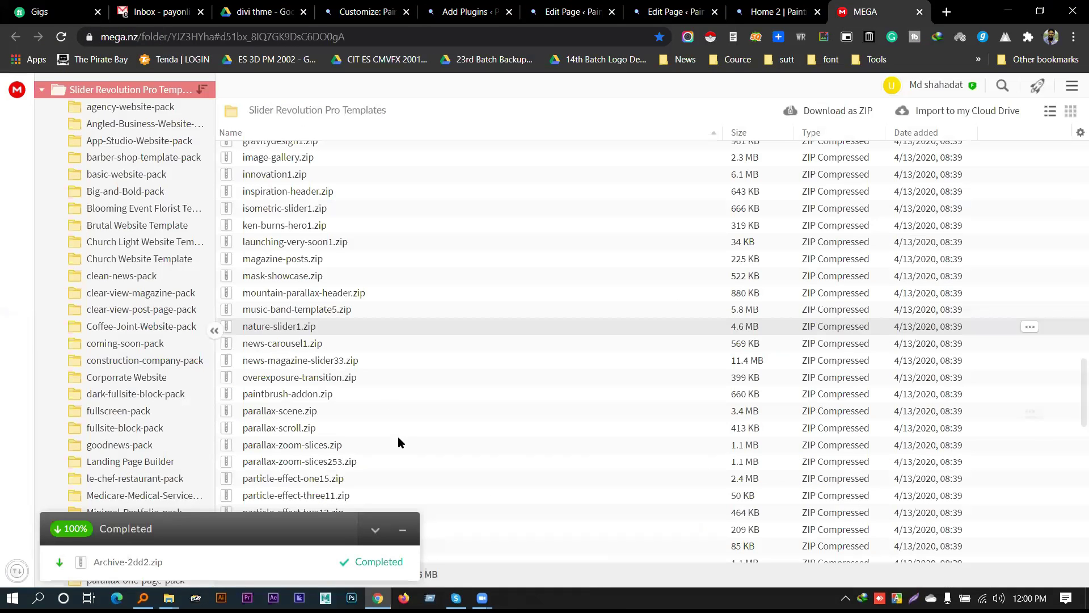
Start a Standard Download of nature-slider1.zip from the MEGA templates list
{"action": "mouse_move", "coordinate": [394, 565]}
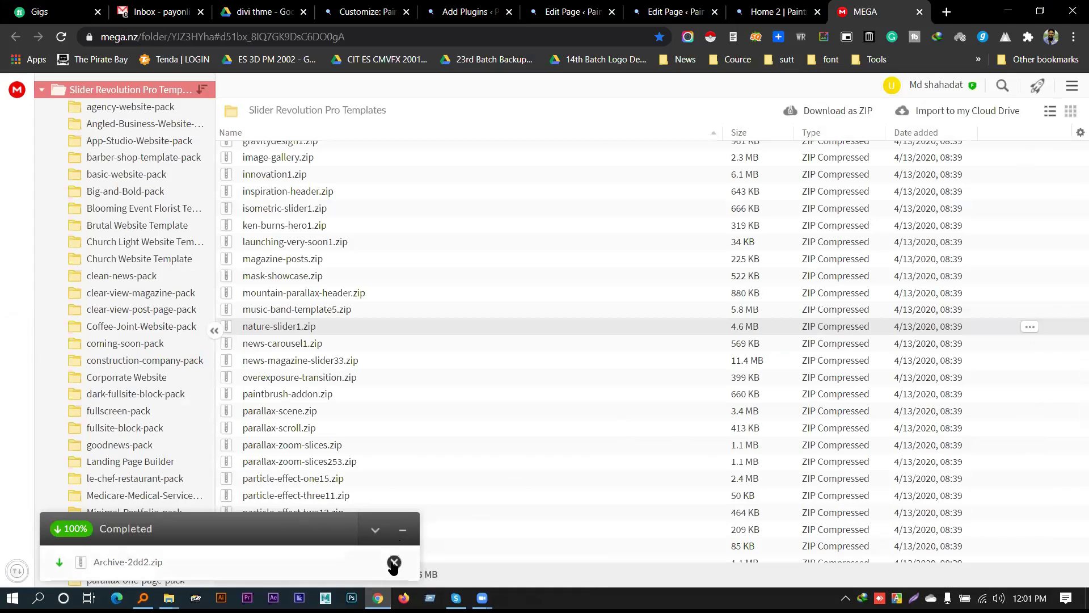
{"action": "left_click", "coordinate": [394, 560]}
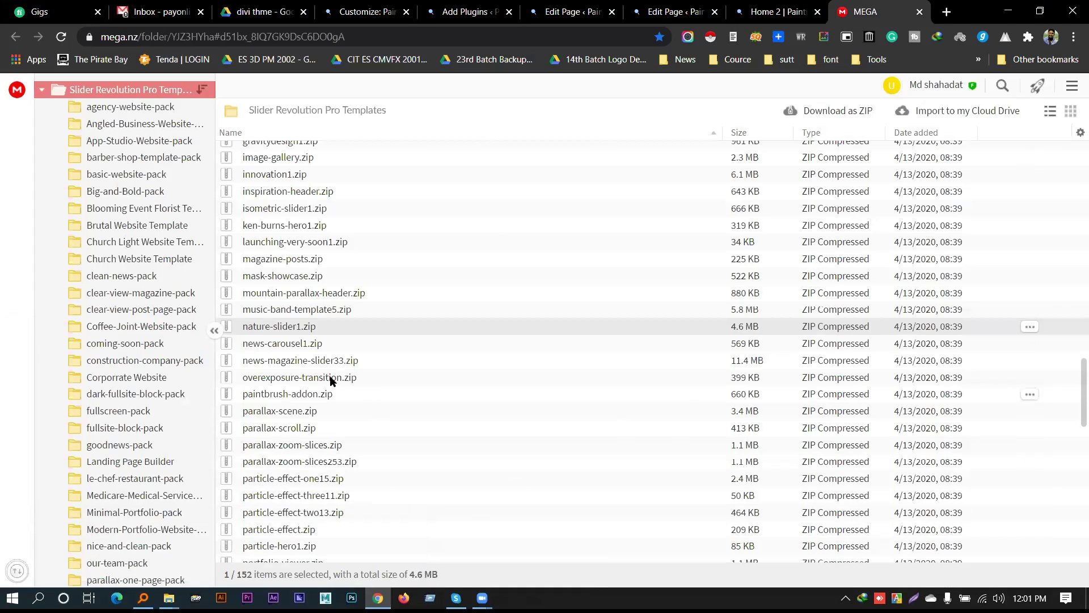
{"action": "left_click", "coordinate": [287, 360]}
{"action": "left_click", "coordinate": [279, 344]}
{"action": "left_click", "coordinate": [305, 332]}
{"action": "right_click", "coordinate": [305, 332]}
{"action": "mouse_move", "coordinate": [391, 388]}
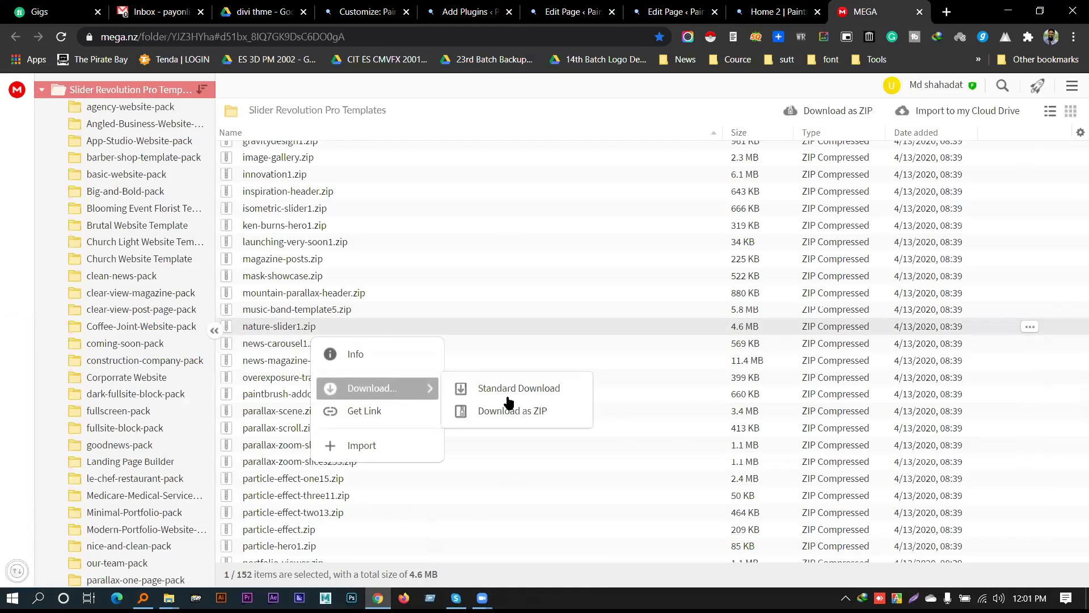
{"action": "left_click", "coordinate": [494, 410]}
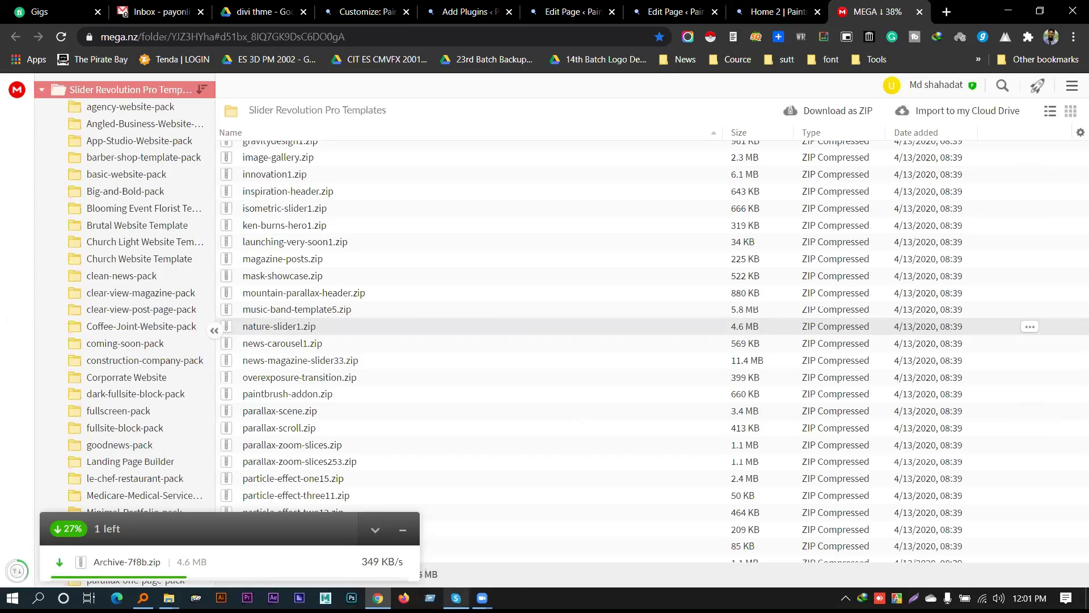
{"action": "mouse_move", "coordinate": [503, 571]}
{"action": "left_click", "coordinate": [1009, 11]}
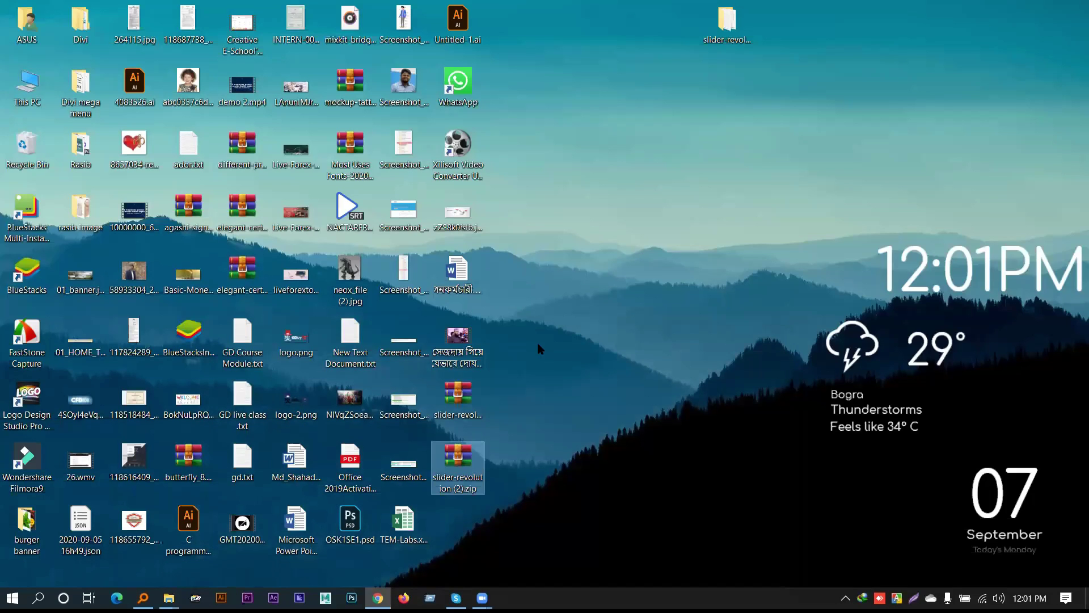
Browse the slider-revolution folder inside slider-revolution (2).zip, then save Archive-7f8b.zip to the Desktop
{"action": "double_click", "coordinate": [467, 451]}
{"action": "double_click", "coordinate": [297, 244]}
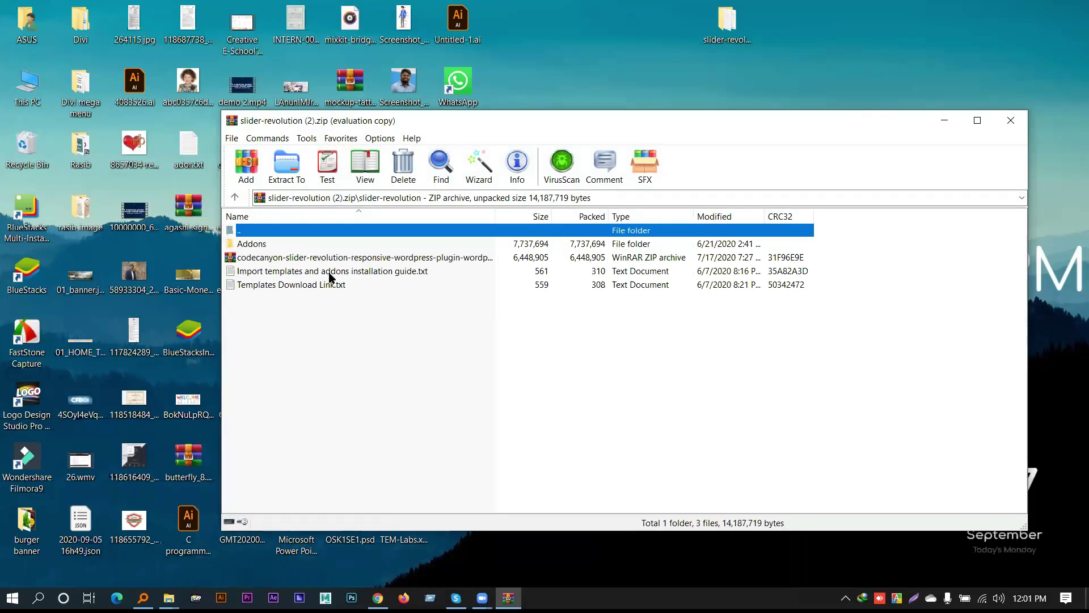
{"action": "left_click", "coordinate": [1019, 115]}
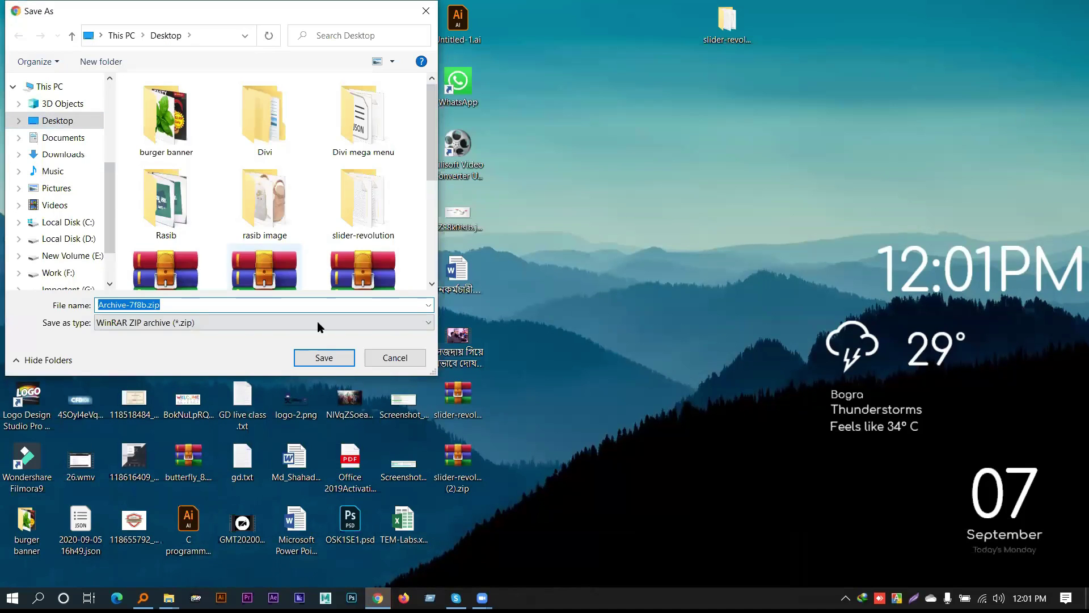
{"action": "left_click", "coordinate": [324, 357]}
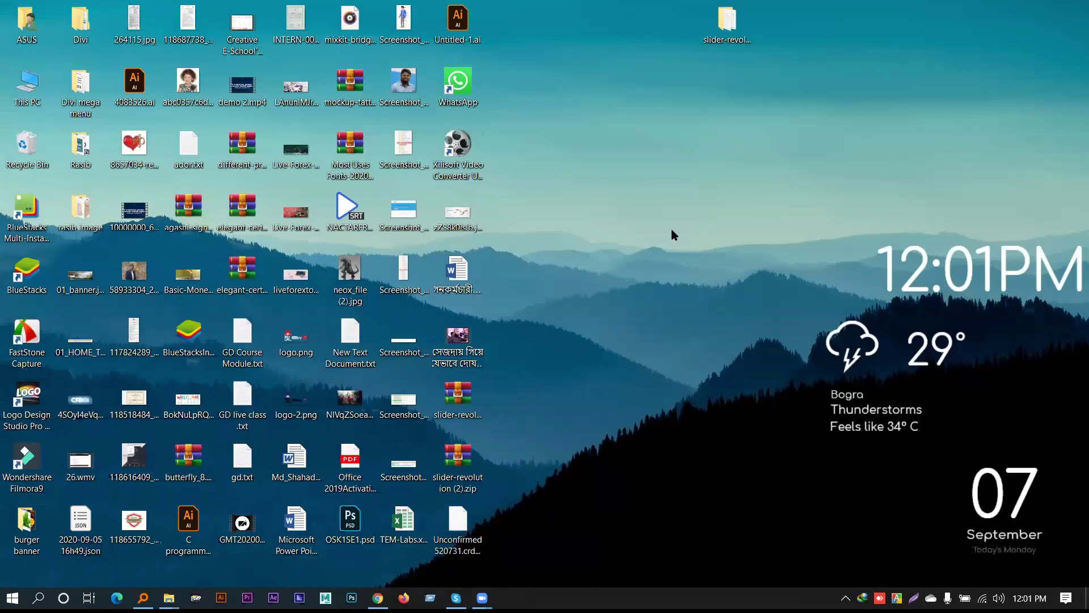
Open the desktop slider-revolution folder, look inside Addons, and go back up
{"action": "double_click", "coordinate": [714, 44]}
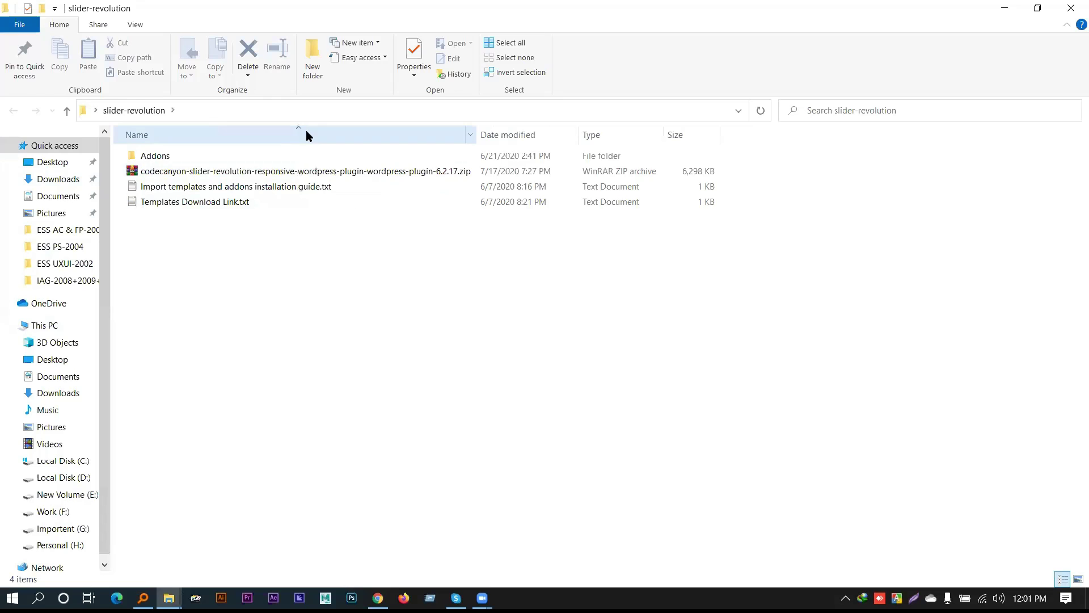
{"action": "left_click", "coordinate": [260, 170]}
{"action": "left_click", "coordinate": [180, 155]}
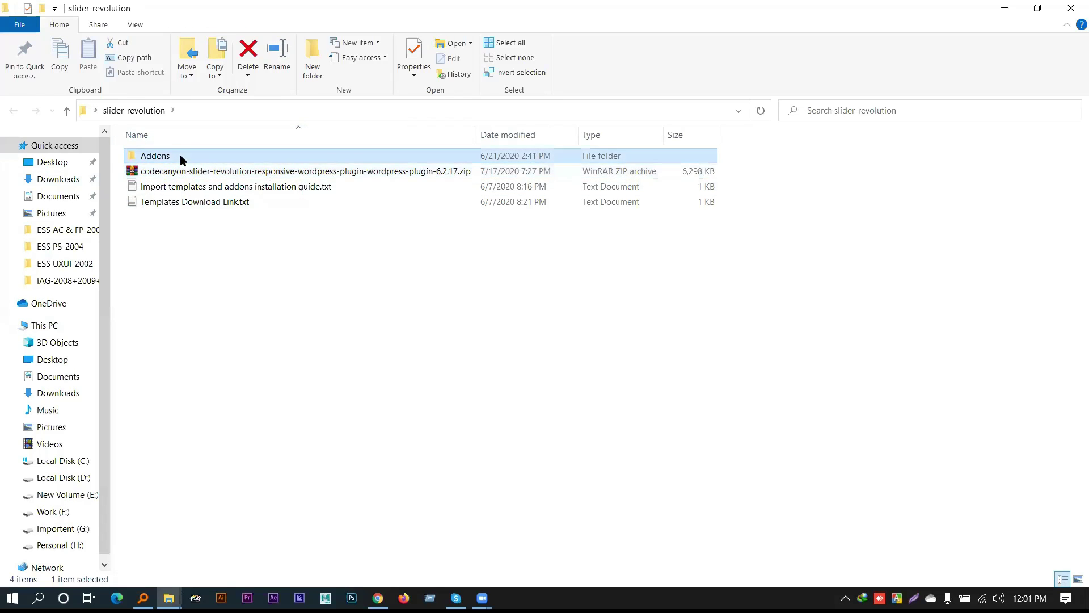
{"action": "double_click", "coordinate": [179, 156]}
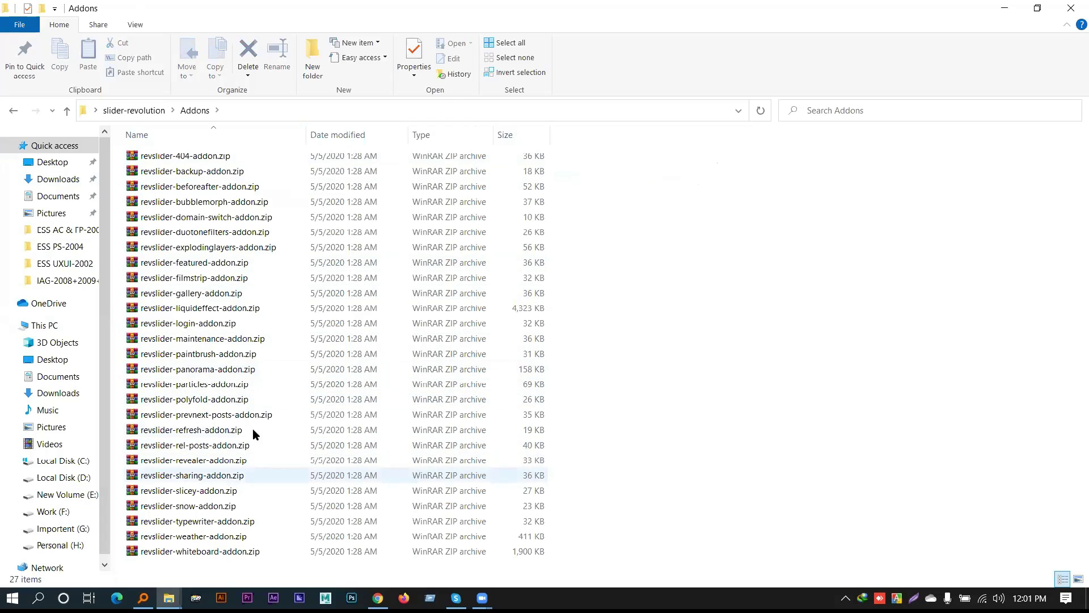
{"action": "left_click", "coordinate": [64, 110]}
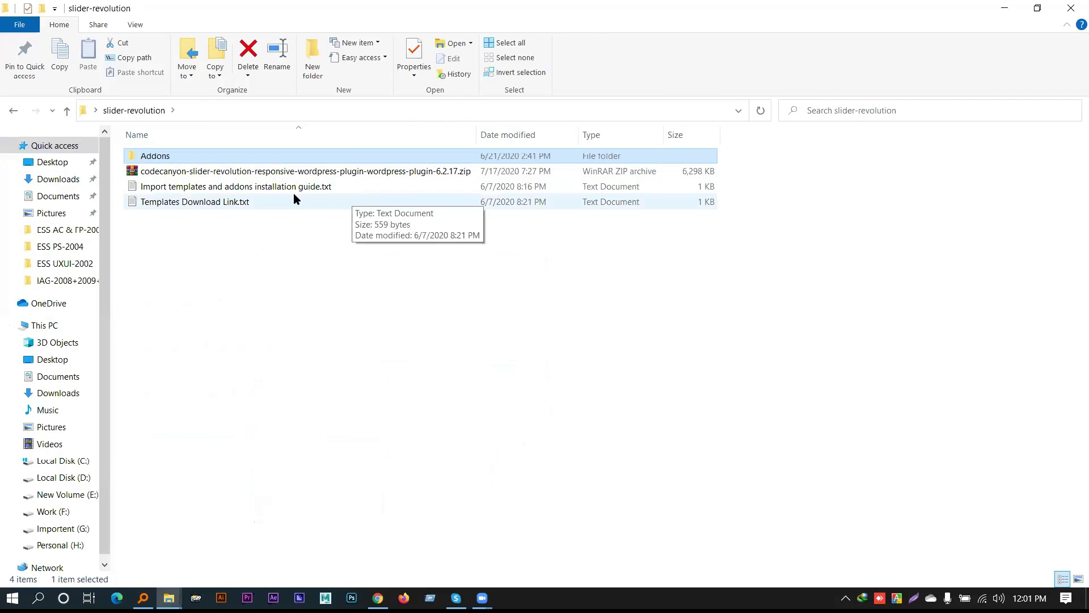
Copy the alternative templates link from the installation guide and load it in the browser
{"action": "double_click", "coordinate": [158, 189]}
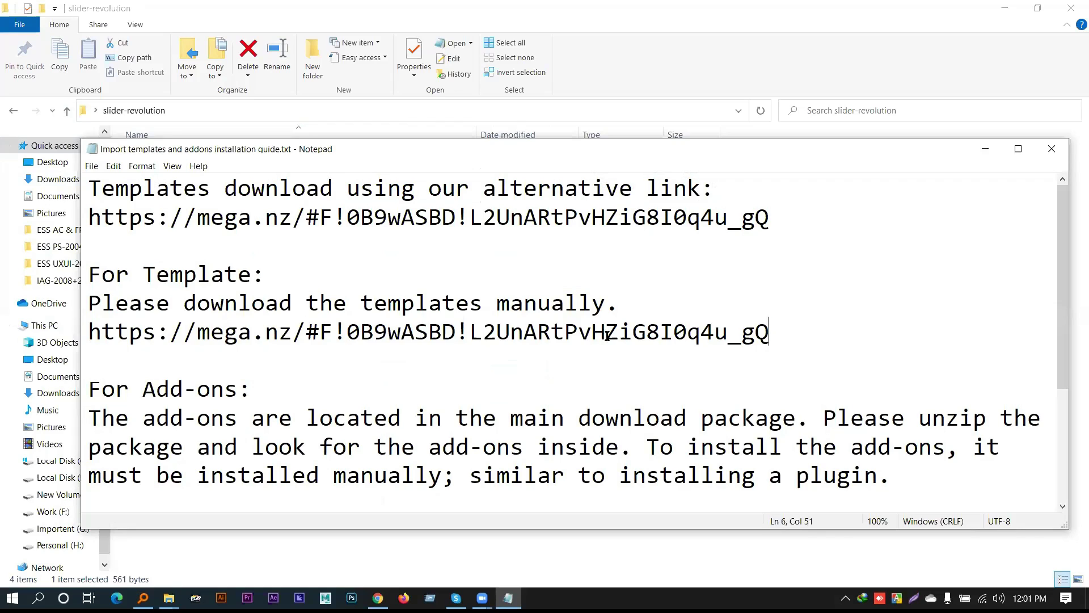
{"action": "left_click_drag", "start_coordinate": [769, 332], "coordinate": [98, 333]}
{"action": "left_click_drag", "start_coordinate": [819, 228], "coordinate": [86, 222]}
{"action": "left_click", "coordinate": [371, 219]}
{"action": "left_click_drag", "start_coordinate": [761, 222], "coordinate": [83, 216]}
{"action": "key", "text": "ctrl+c"}
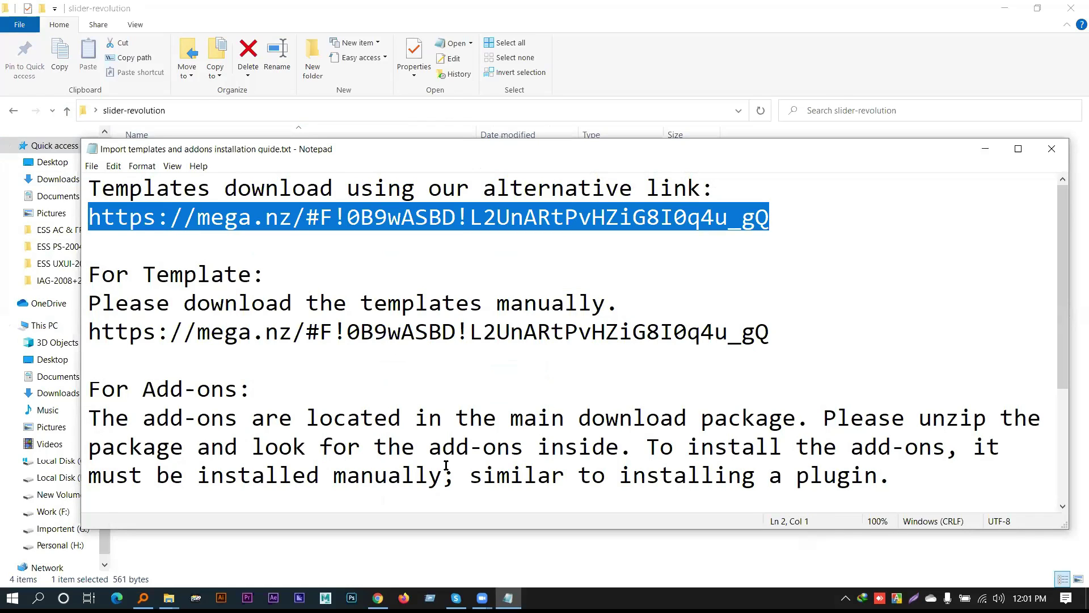
{"action": "left_click", "coordinate": [378, 598]}
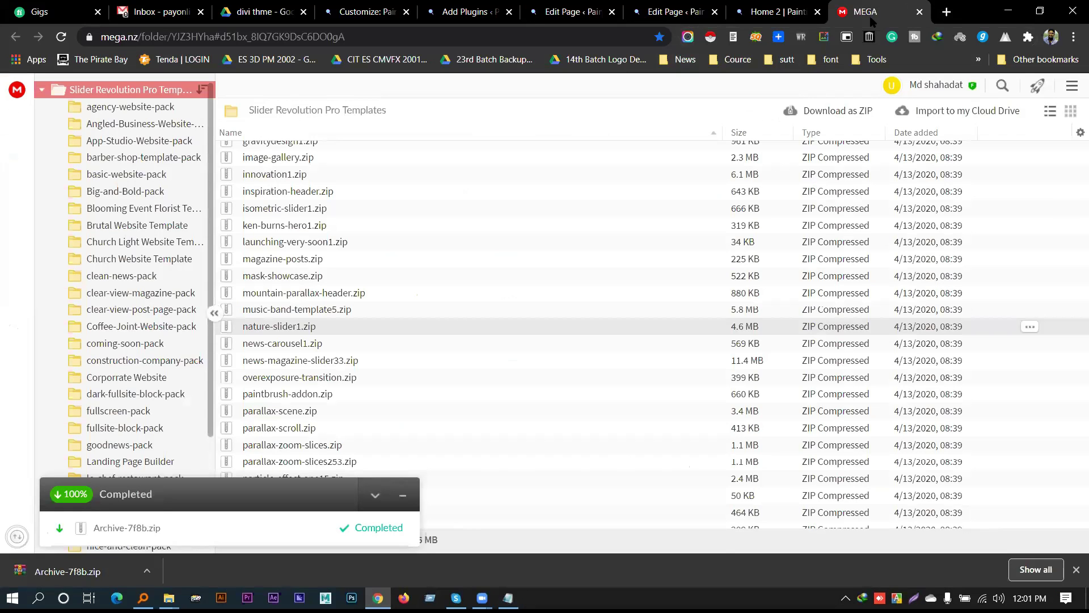
{"action": "left_click", "coordinate": [529, 37]}
{"action": "key", "text": "ctrl+v"}
{"action": "key", "text": "Return"}
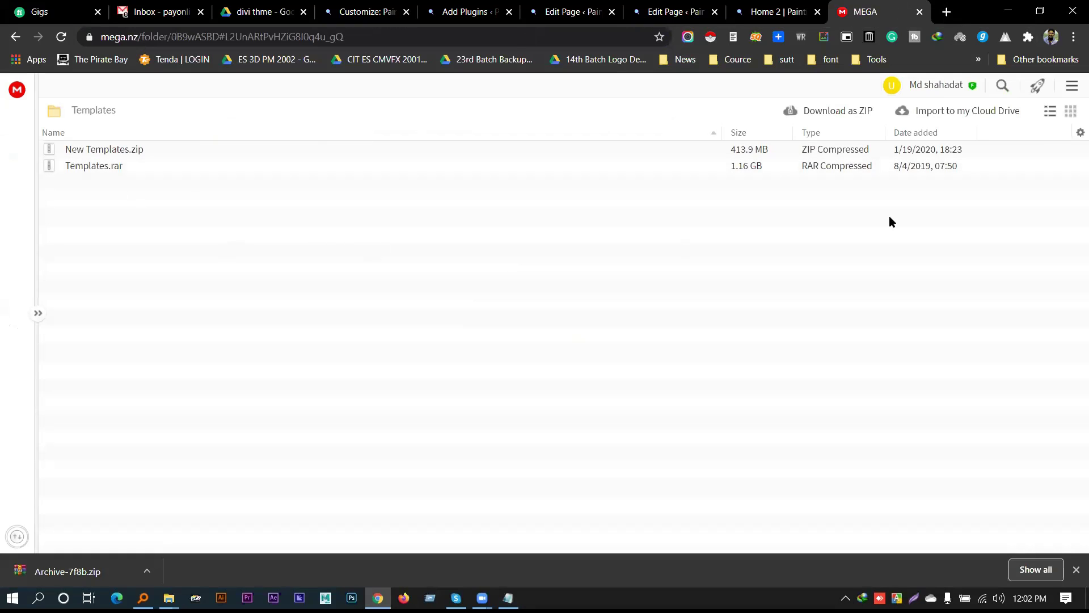
Select the manual templates download link in the guide and reload the MEGA templates page
{"action": "key", "text": "alt+Tab"}
{"action": "key", "text": "alt+Tab"}
{"action": "left_click_drag", "start_coordinate": [734, 169], "coordinate": [735, 173]}
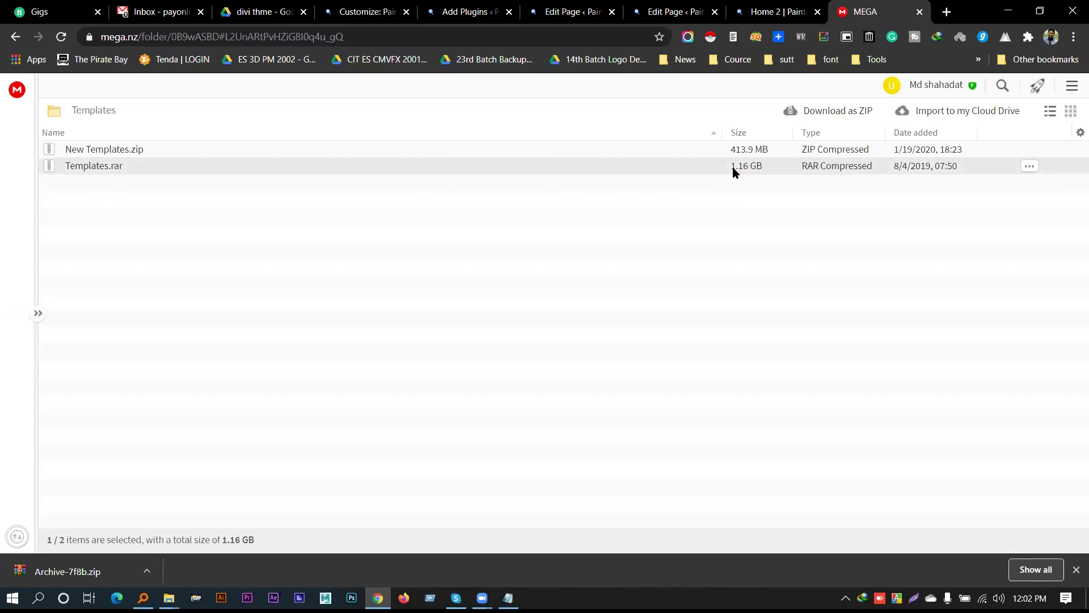
{"action": "key", "text": "alt+Tab"}
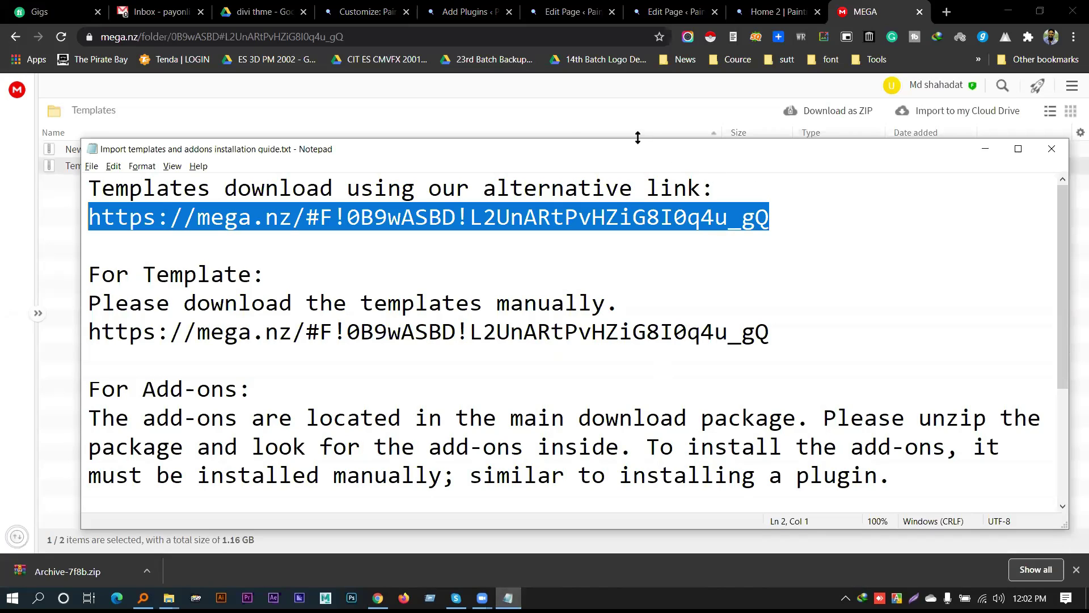
{"action": "left_click_drag", "start_coordinate": [567, 140], "coordinate": [567, 182]}
{"action": "scroll", "coordinate": [295, 285], "scroll_direction": "down", "scroll_amount": 1}
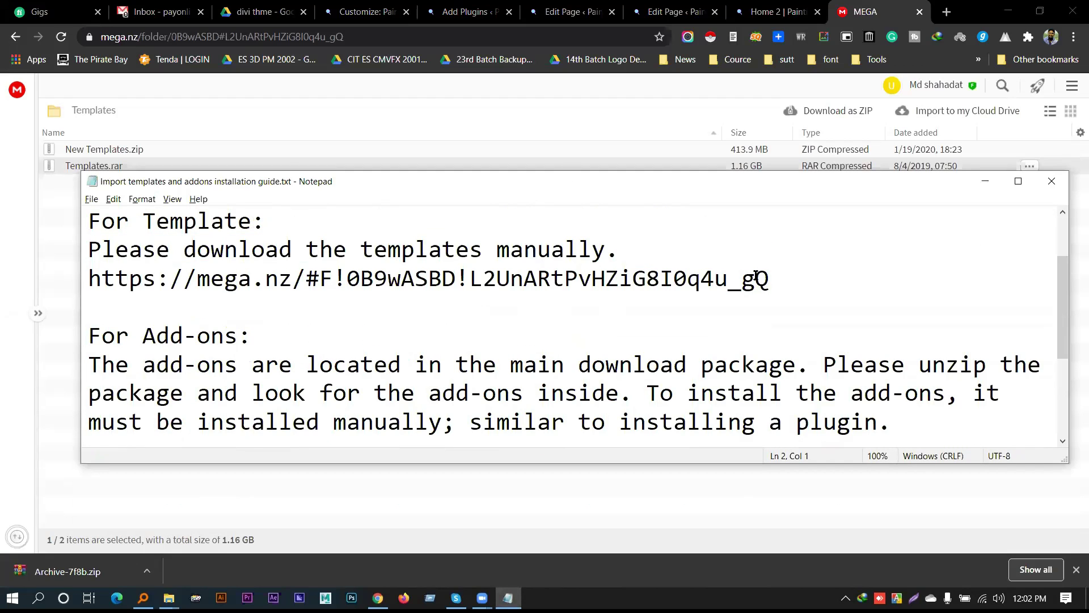
{"action": "left_click_drag", "start_coordinate": [92, 302], "coordinate": [92, 285]}
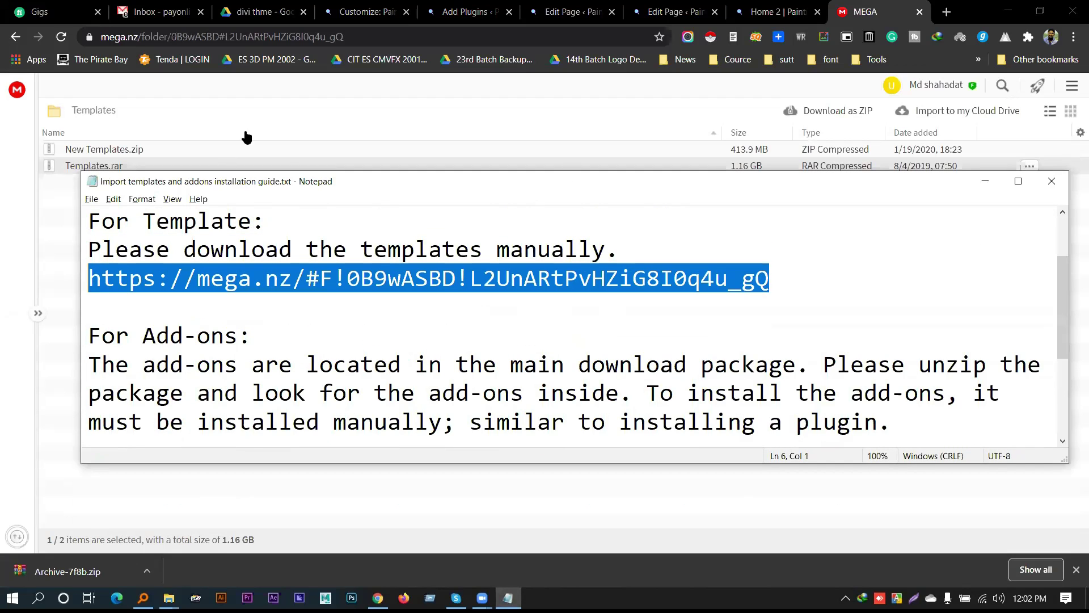
{"action": "left_click", "coordinate": [239, 50]}
{"action": "key", "text": "Return"}
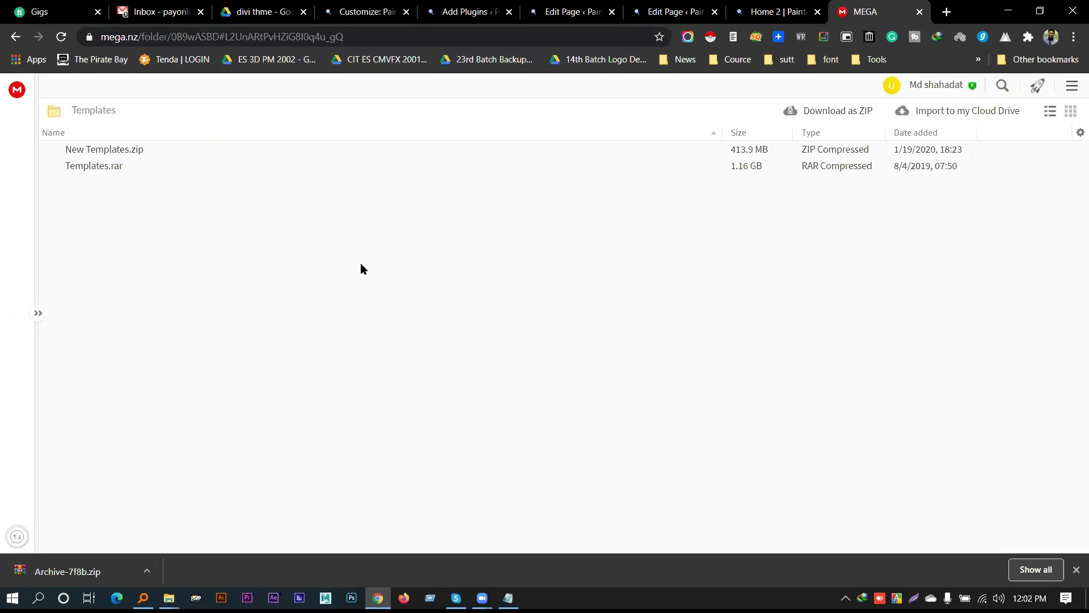
Select the video guide link in the installation guide, then close the guide
{"action": "key", "text": "alt+Tab"}
{"action": "scroll", "coordinate": [370, 335], "scroll_direction": "down", "scroll_amount": 1}
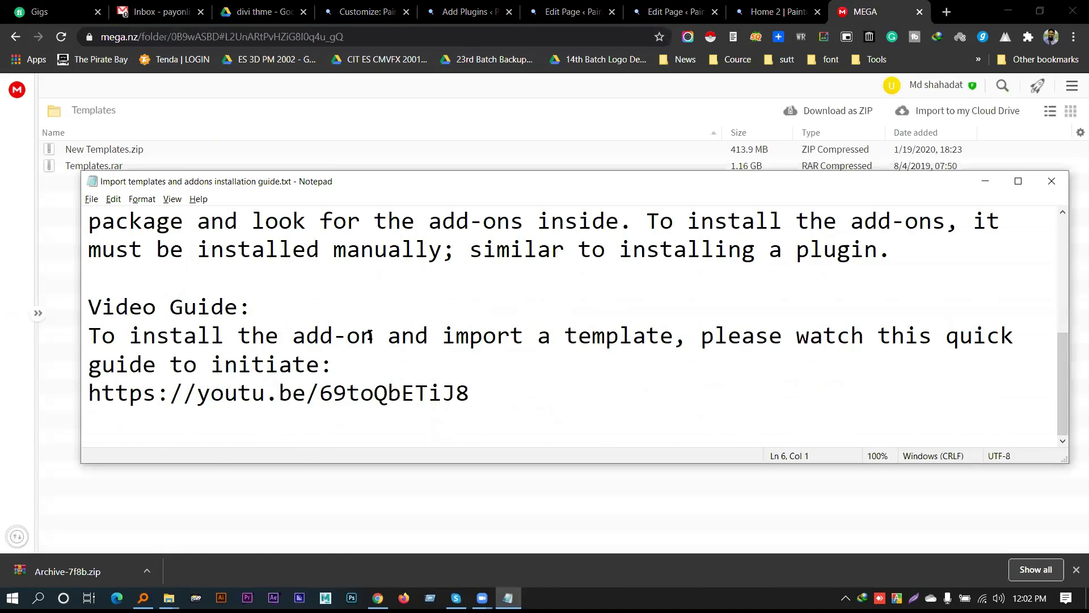
{"action": "left_click_drag", "start_coordinate": [479, 382], "coordinate": [53, 382]}
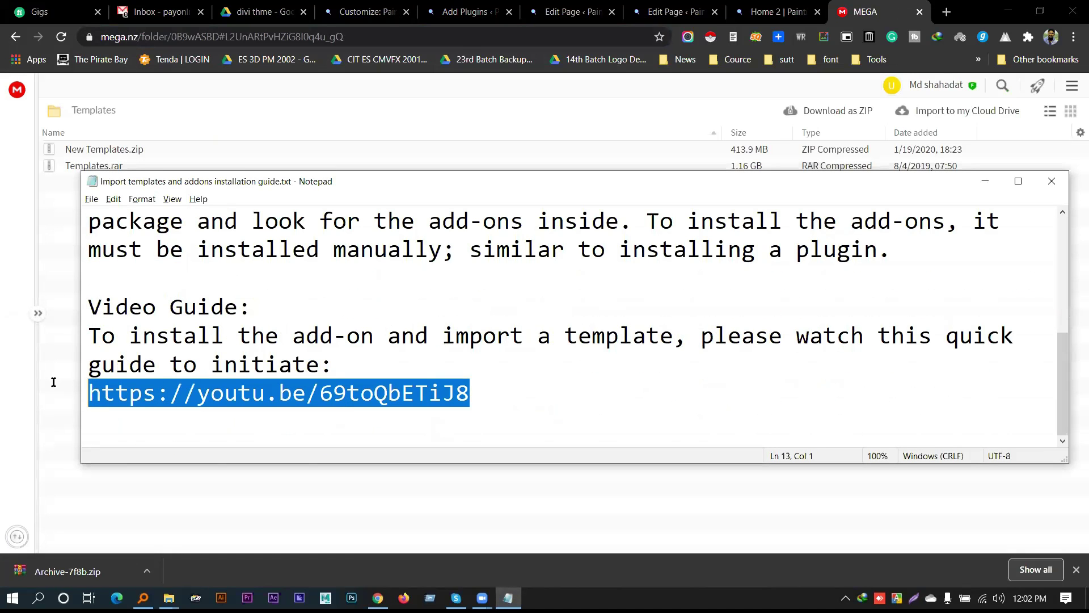
{"action": "left_click_drag", "start_coordinate": [299, 335], "coordinate": [816, 330]}
{"action": "left_click", "coordinate": [463, 392]}
{"action": "double_click", "coordinate": [463, 392]}
{"action": "scroll", "coordinate": [445, 370], "scroll_direction": "up", "scroll_amount": 3}
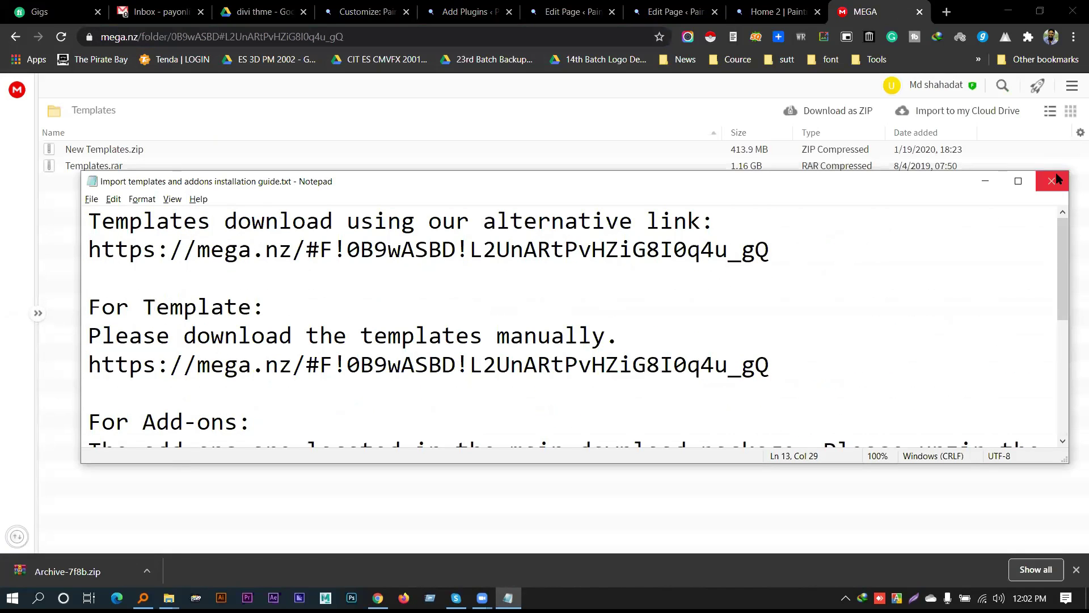
{"action": "left_click", "coordinate": [1052, 181]}
{"action": "left_click", "coordinate": [1008, 12]}
Open Templates Download Link.txt and select its first MEGA link and add-ons instructions
{"action": "left_click", "coordinate": [274, 337]}
{"action": "double_click", "coordinate": [235, 203]}
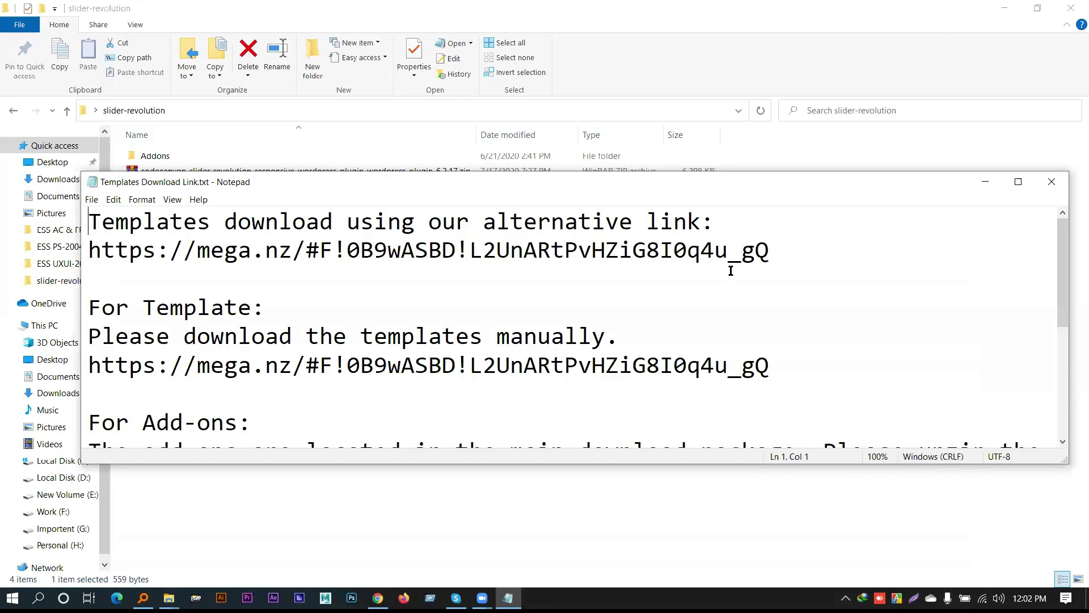
{"action": "double_click", "coordinate": [460, 256]}
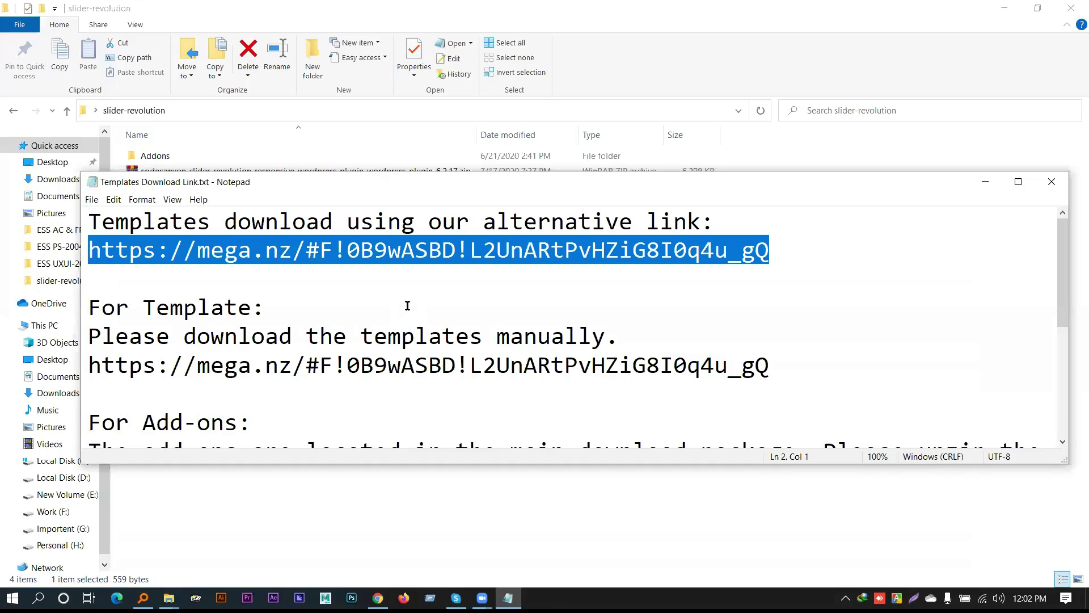
{"action": "scroll", "coordinate": [322, 299], "scroll_direction": "down", "scroll_amount": 2}
{"action": "left_click_drag", "start_coordinate": [92, 272], "coordinate": [1041, 295]}
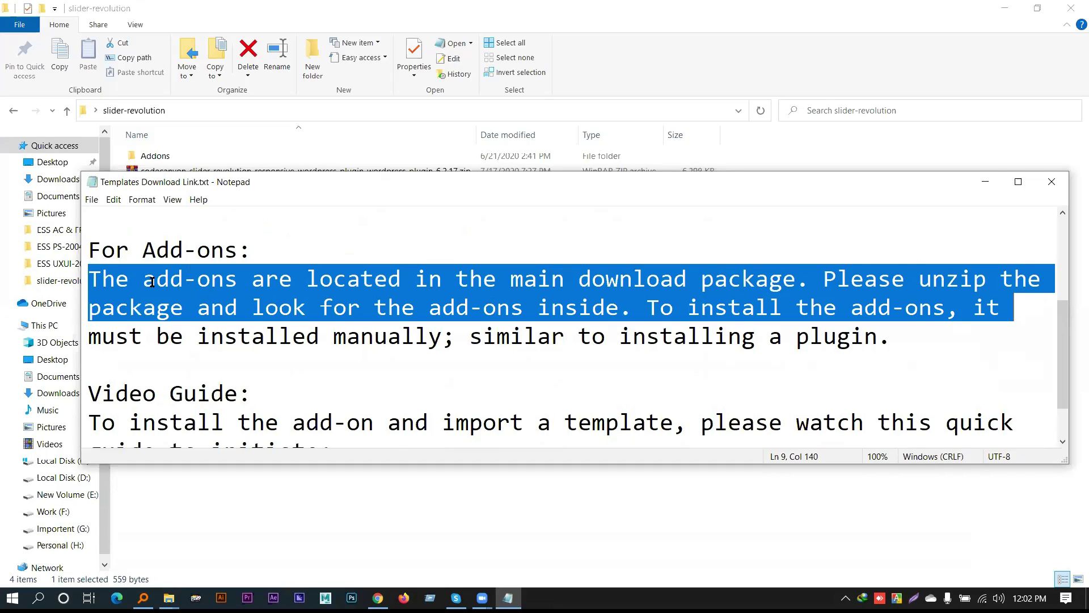
{"action": "left_click_drag", "start_coordinate": [327, 312], "coordinate": [581, 317]}
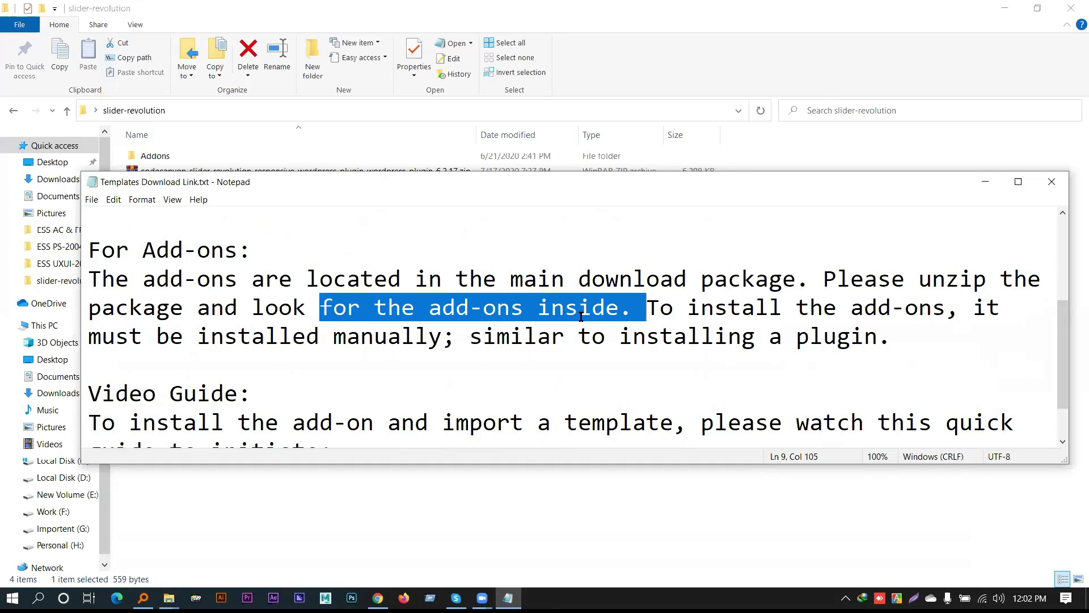
Select the install instructions and video guide link, then close the notes
{"action": "left_click", "coordinate": [727, 316]}
{"action": "left_click_drag", "start_coordinate": [728, 316], "coordinate": [950, 340]}
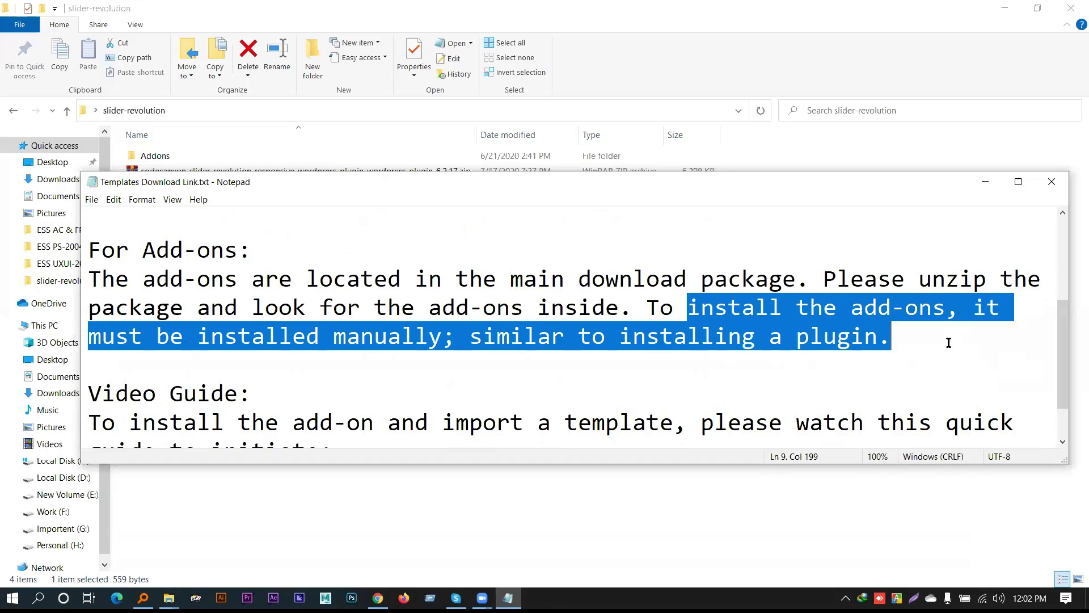
{"action": "scroll", "coordinate": [589, 336], "scroll_direction": "down", "scroll_amount": 1}
{"action": "left_click_drag", "start_coordinate": [476, 422], "coordinate": [6, 430]}
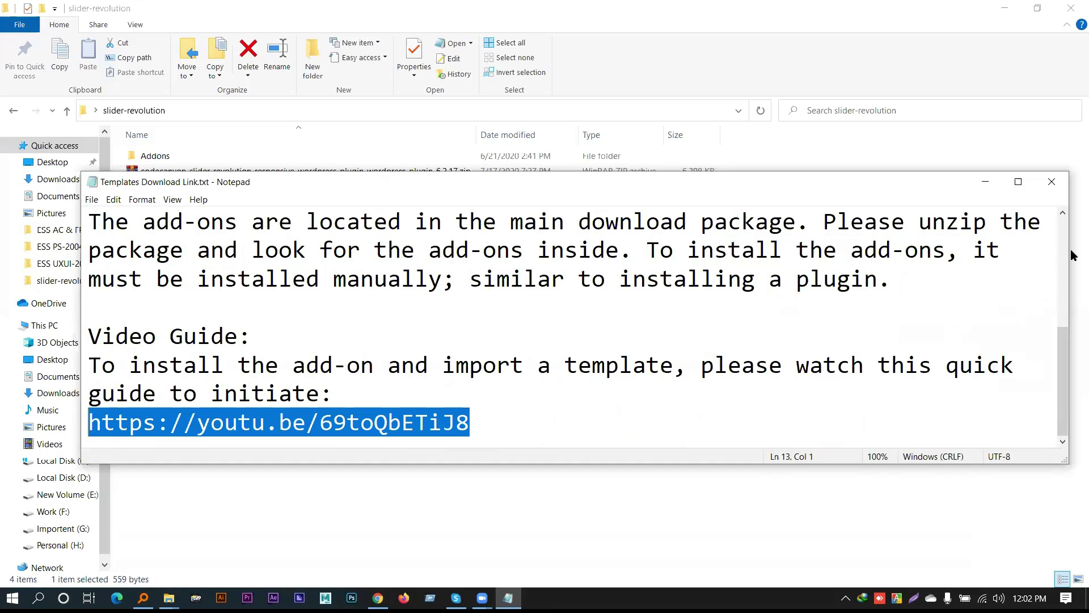
{"action": "left_click", "coordinate": [1052, 181]}
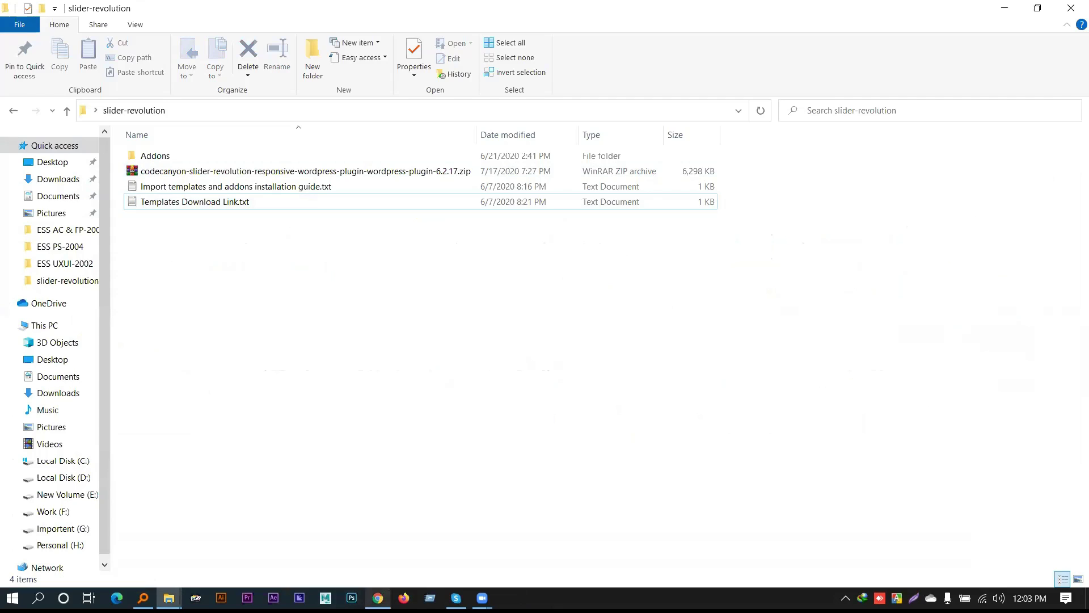
{"action": "left_click", "coordinate": [377, 597]}
Confirm slider-revolution.zip finished uploading in Google Drive and dismiss the uploads summary
{"action": "key", "text": "ctrl+3"}
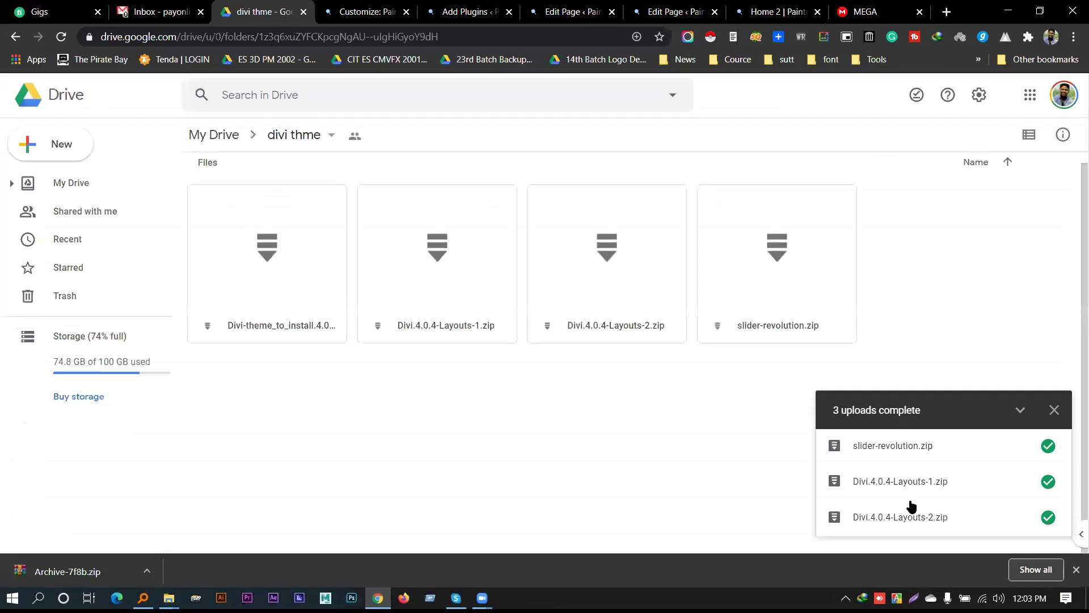
{"action": "left_click", "coordinate": [744, 307]}
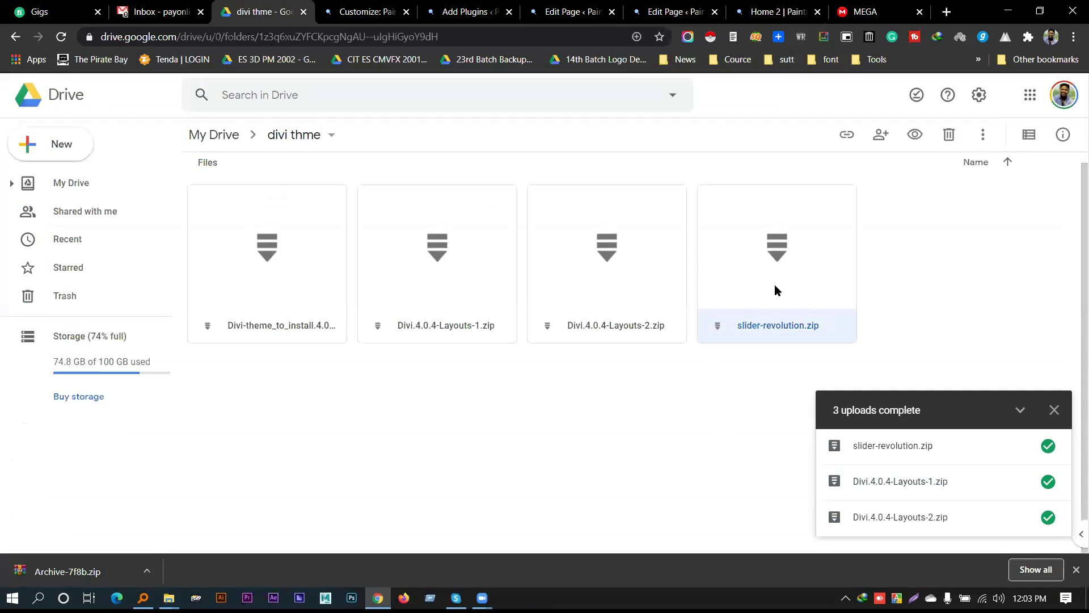
{"action": "left_click", "coordinate": [1054, 410]}
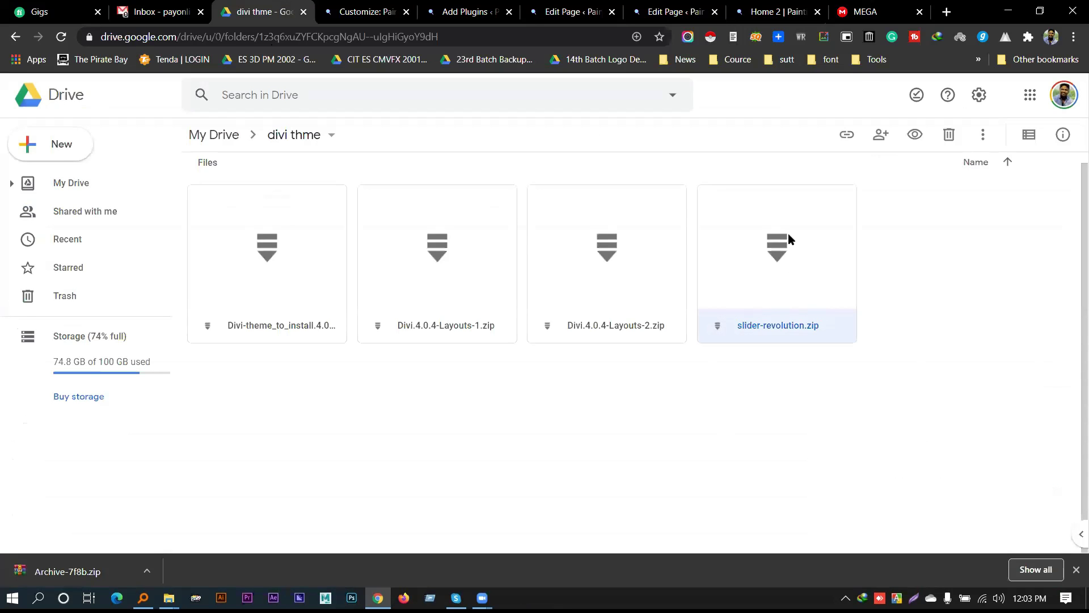
Delete Archive-7f8b.zip and slider-revolution (2).zip from the desktop
{"action": "left_click", "coordinate": [1009, 11]}
{"action": "left_click", "coordinate": [1002, 7]}
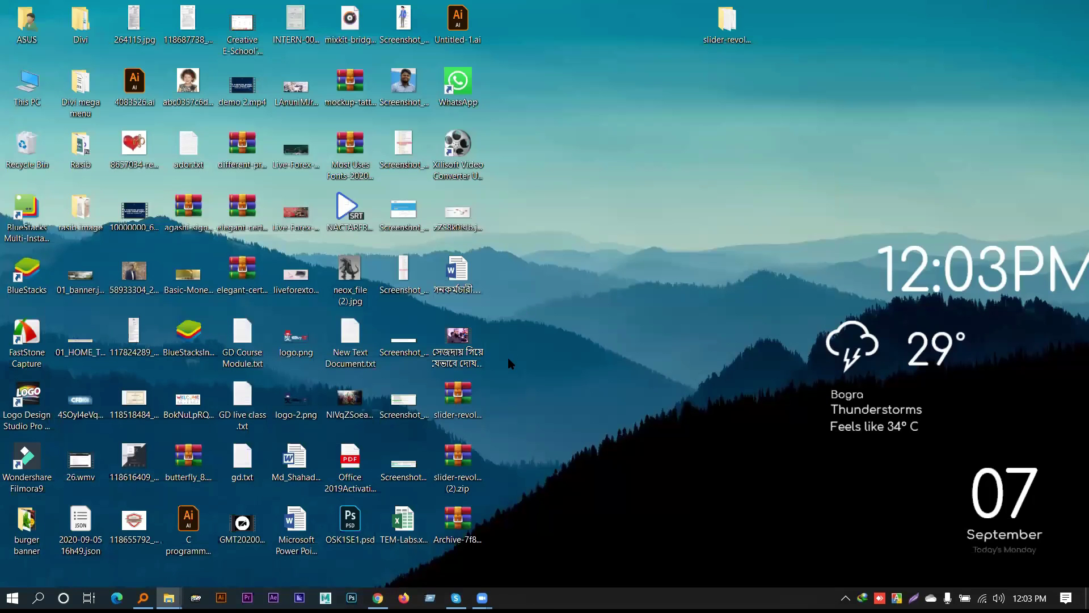
{"action": "left_click_drag", "start_coordinate": [501, 468], "coordinate": [455, 525]}
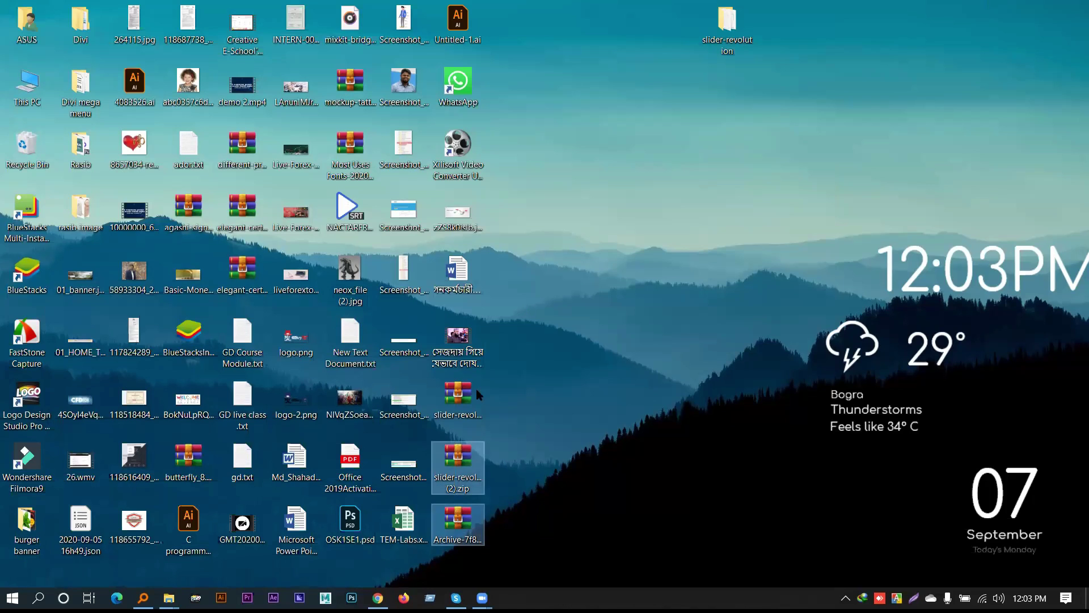
{"action": "key", "text": "Delete"}
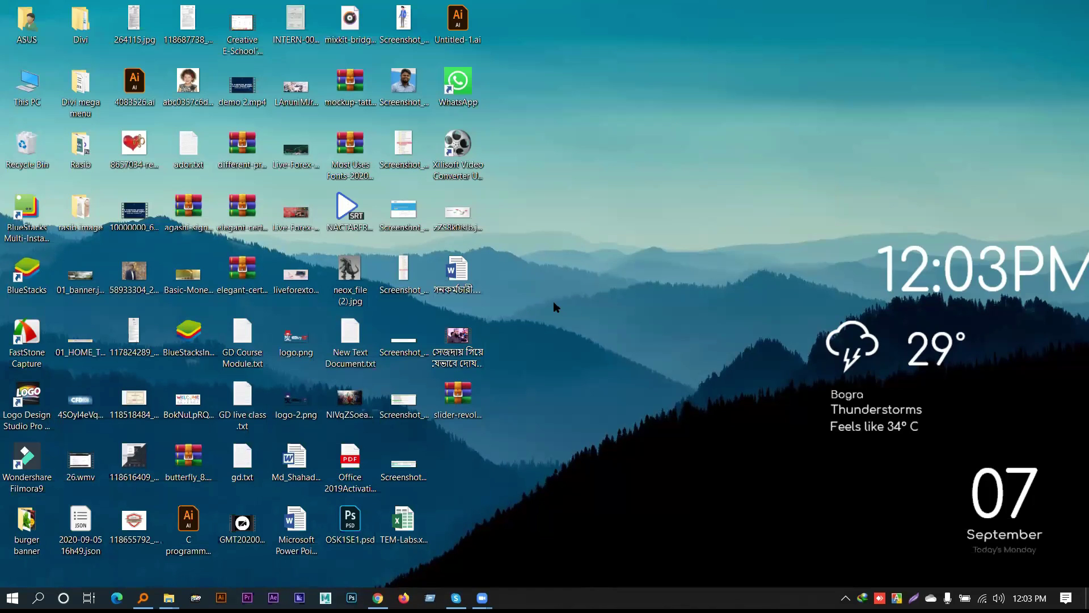
Extract the slider-revolution folder from slider-revolution.zip onto the desktop
{"action": "double_click", "coordinate": [459, 393]}
{"action": "left_click", "coordinate": [264, 258]}
{"action": "left_click_drag", "start_coordinate": [255, 260], "coordinate": [644, 62]}
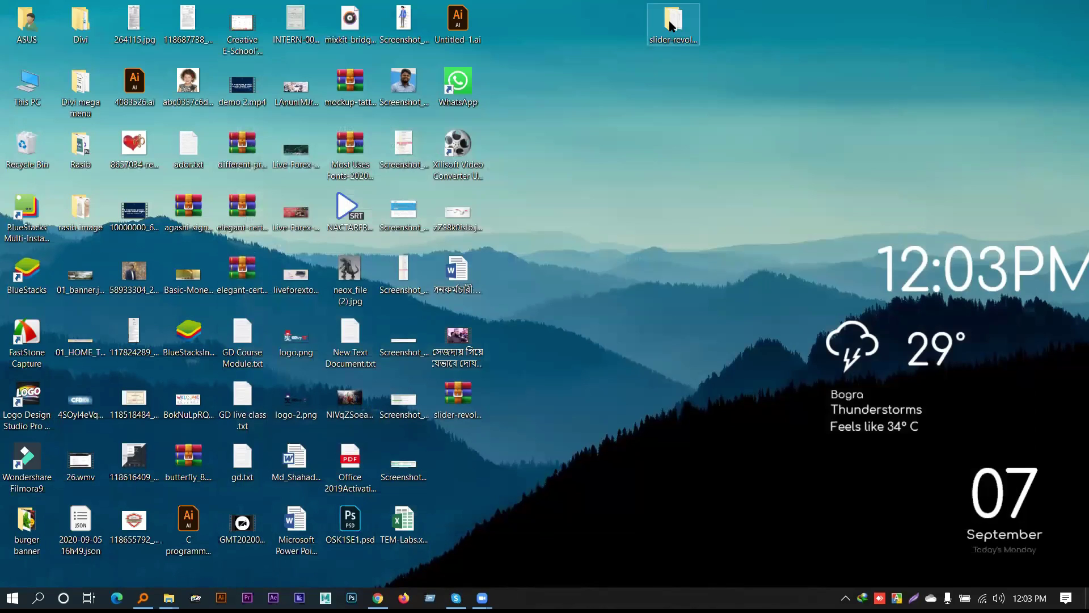
Confirm the codecanyon 6.2.17 plugin zip contains a revslider folder, then return to Chrome
{"action": "double_click", "coordinate": [671, 26]}
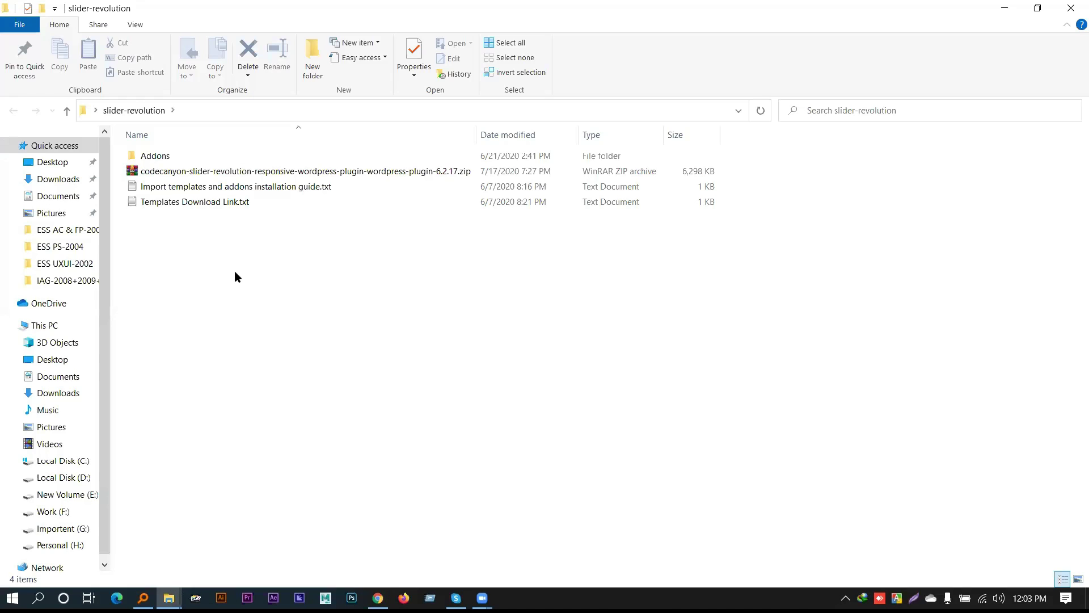
{"action": "left_click", "coordinate": [303, 171]}
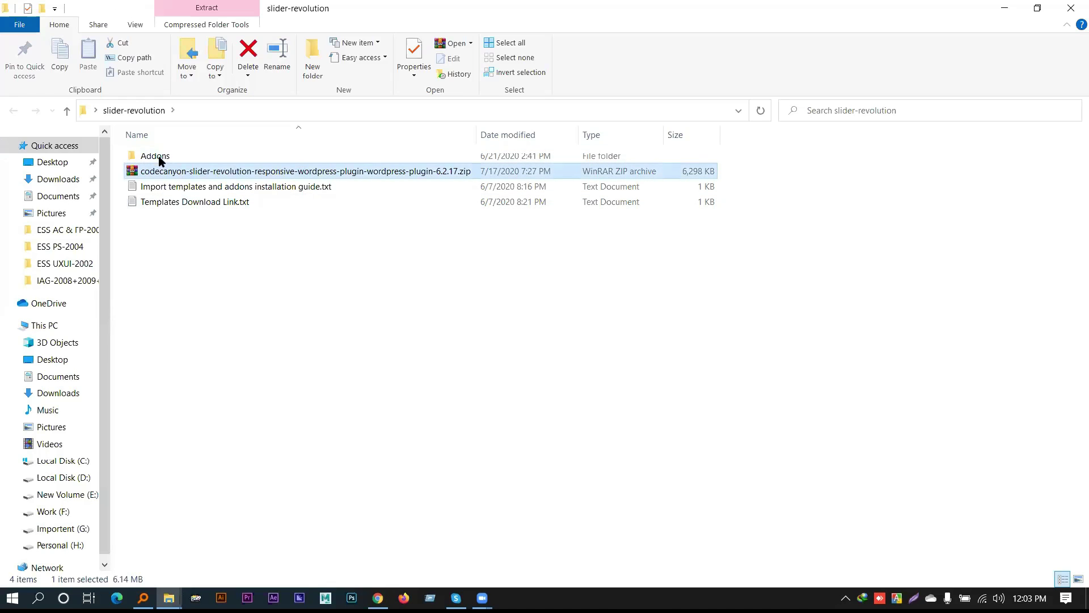
{"action": "left_click", "coordinate": [200, 203]}
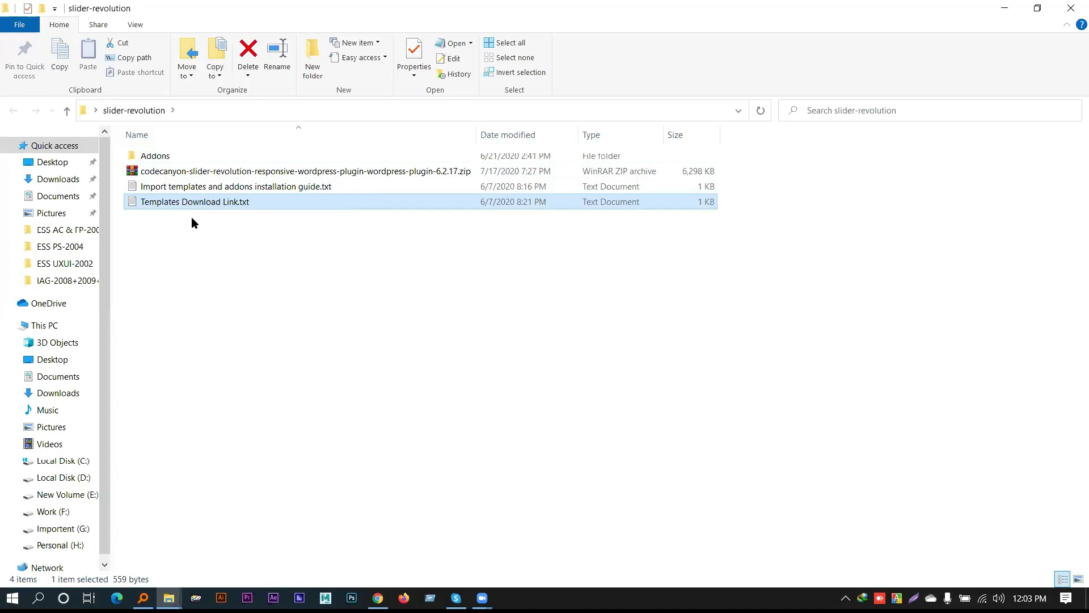
{"action": "double_click", "coordinate": [203, 173]}
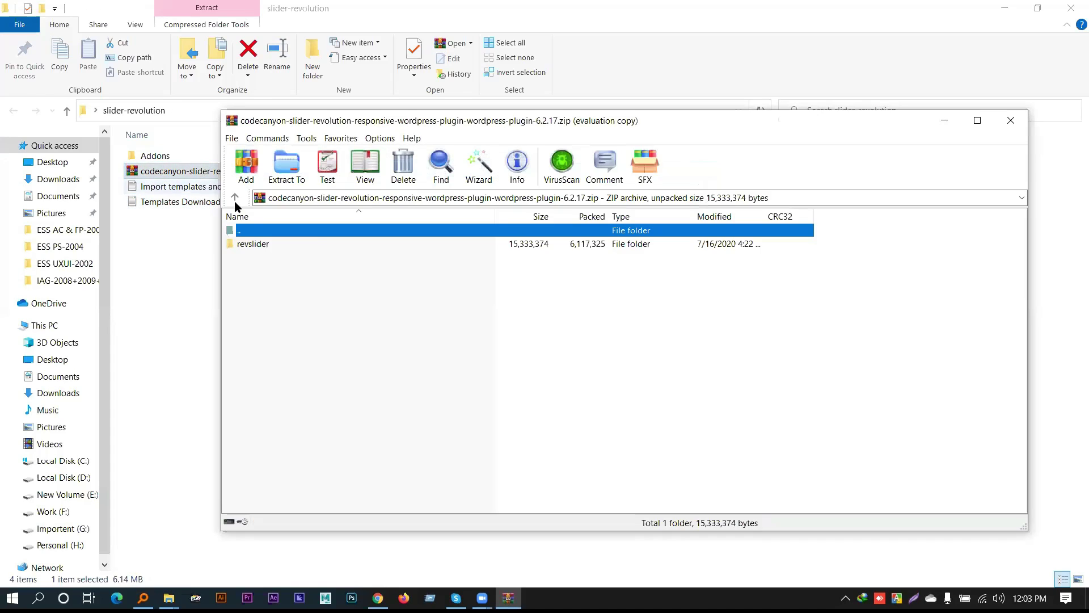
{"action": "double_click", "coordinate": [245, 244]}
{"action": "left_click", "coordinate": [1011, 120]}
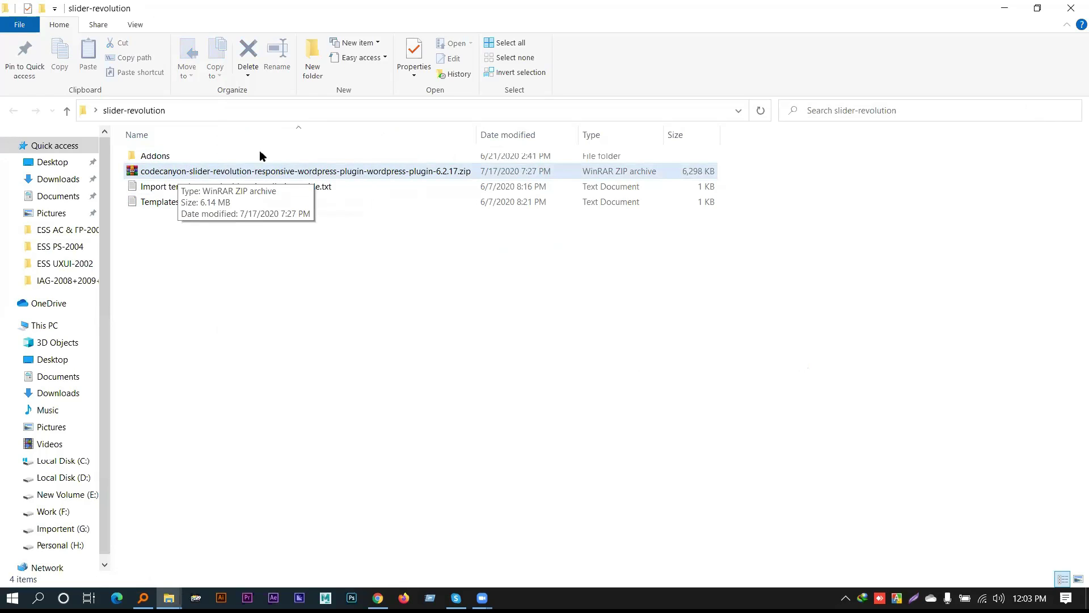
{"action": "left_click", "coordinate": [237, 114]}
{"action": "left_click", "coordinate": [333, 315]}
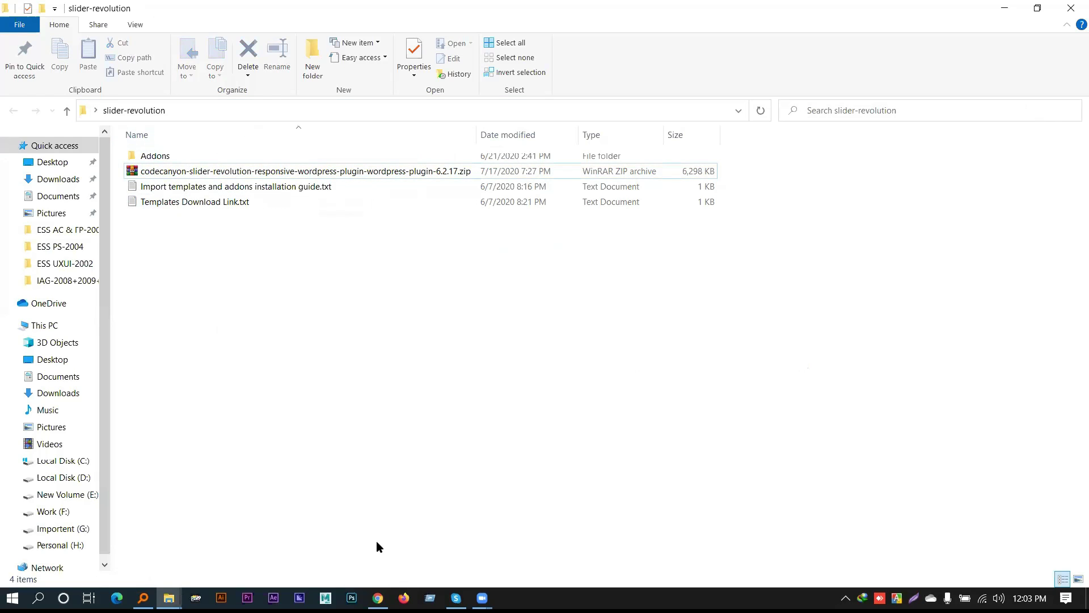
{"action": "left_click", "coordinate": [378, 598]}
Upload the codecanyon 6.2.17 plugin zip from the slider-revolution folder and start installing it
{"action": "left_click", "coordinate": [570, 11]}
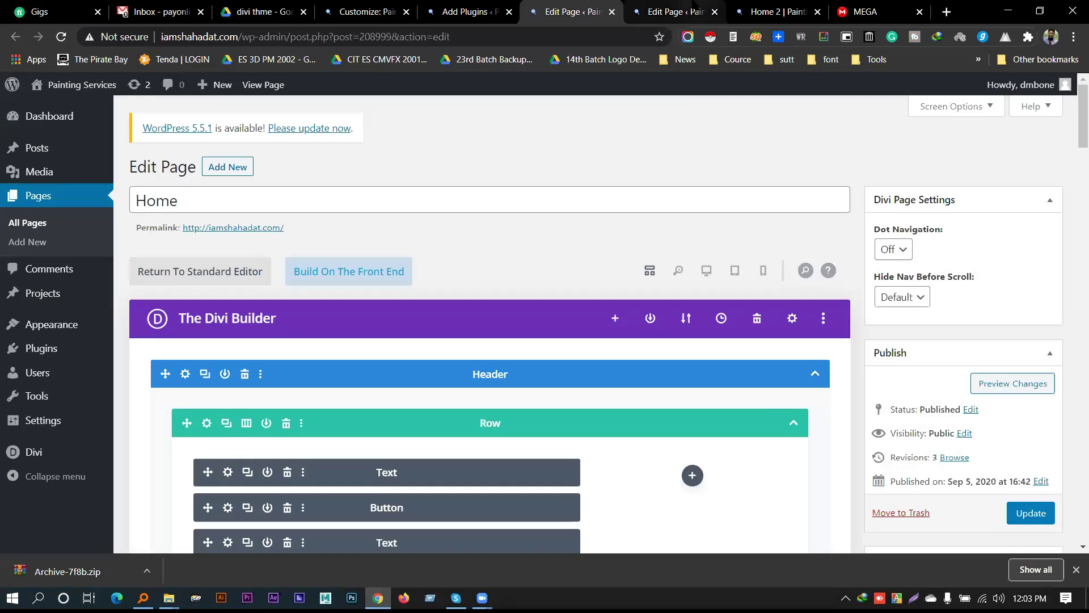
{"action": "left_click", "coordinate": [474, 11]}
{"action": "left_click", "coordinate": [228, 169]}
{"action": "left_click", "coordinate": [499, 296]}
{"action": "left_click", "coordinate": [210, 36]}
{"action": "type", "text": "C:\\Users\\ASUS\\Desktop\\slider-revolution"}
{"action": "key", "text": "Return"}
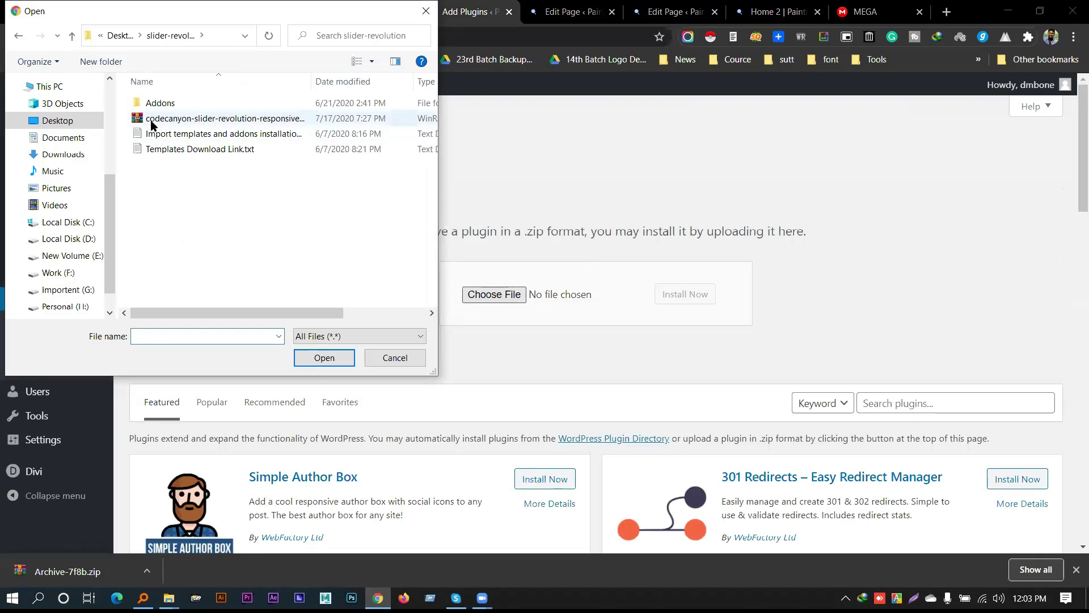
{"action": "left_click", "coordinate": [151, 120]}
{"action": "left_click", "coordinate": [321, 357]}
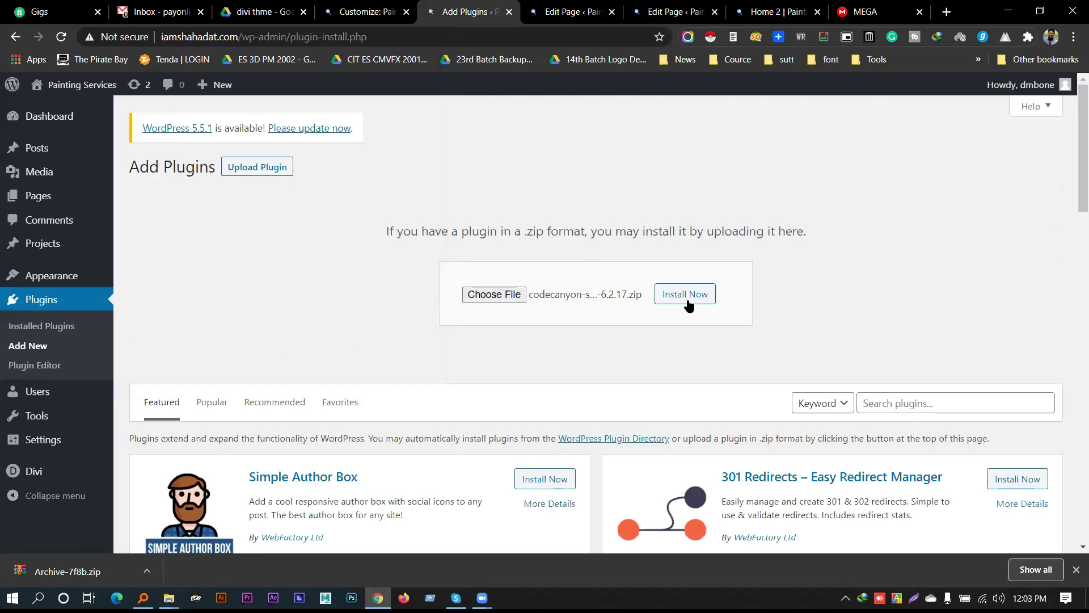
{"action": "left_click", "coordinate": [686, 295]}
Close the MEGA tab and minimize Chrome to reach the slider-revolution folder
{"action": "left_click", "coordinate": [774, 12]}
{"action": "left_click", "coordinate": [847, 12]}
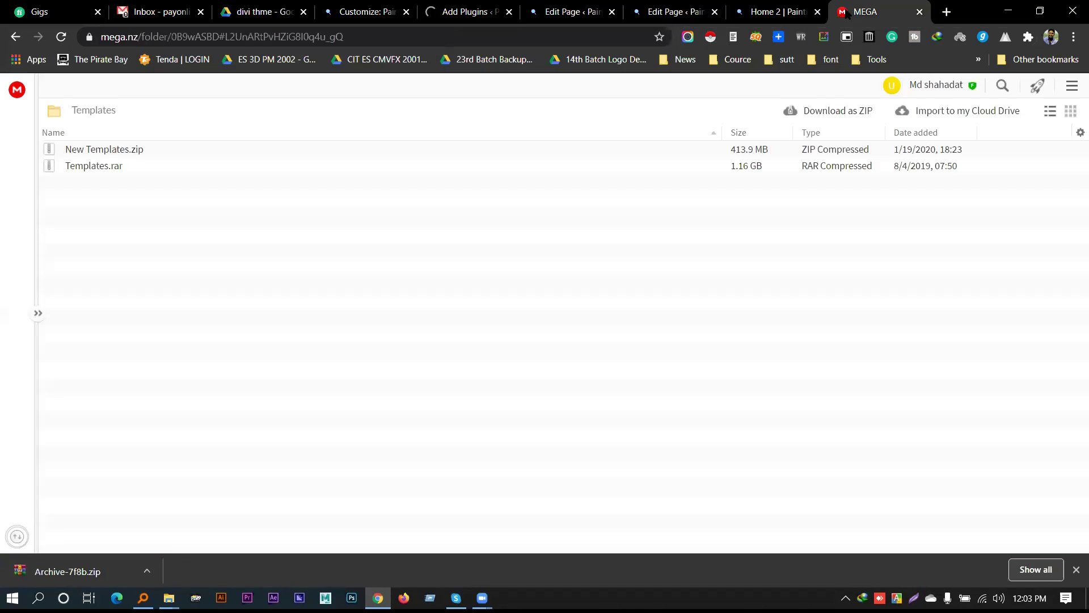
{"action": "left_click", "coordinate": [919, 12]}
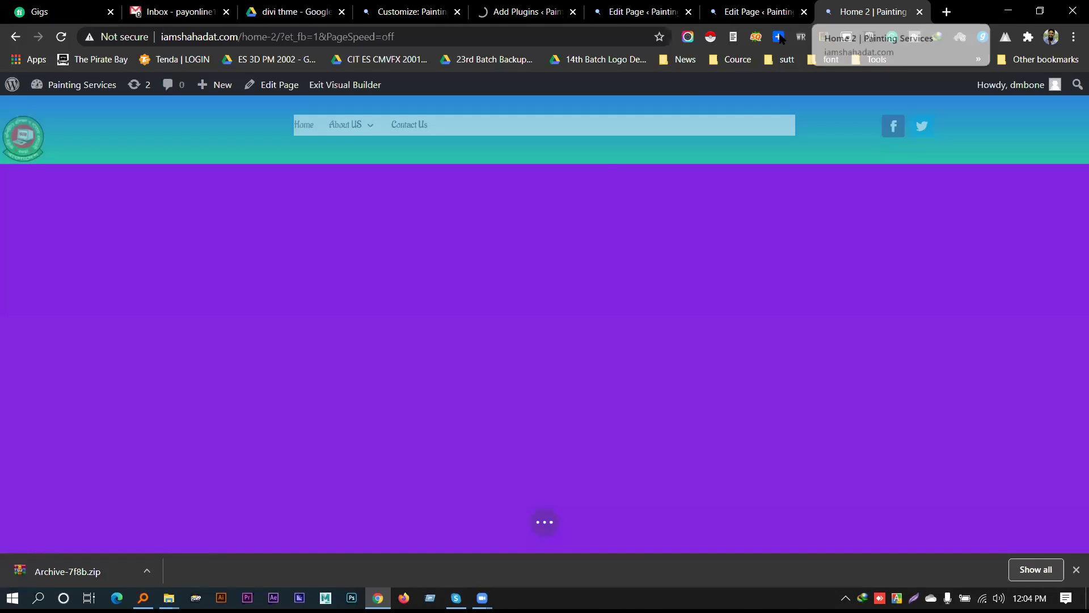
{"action": "left_click", "coordinate": [1008, 11]}
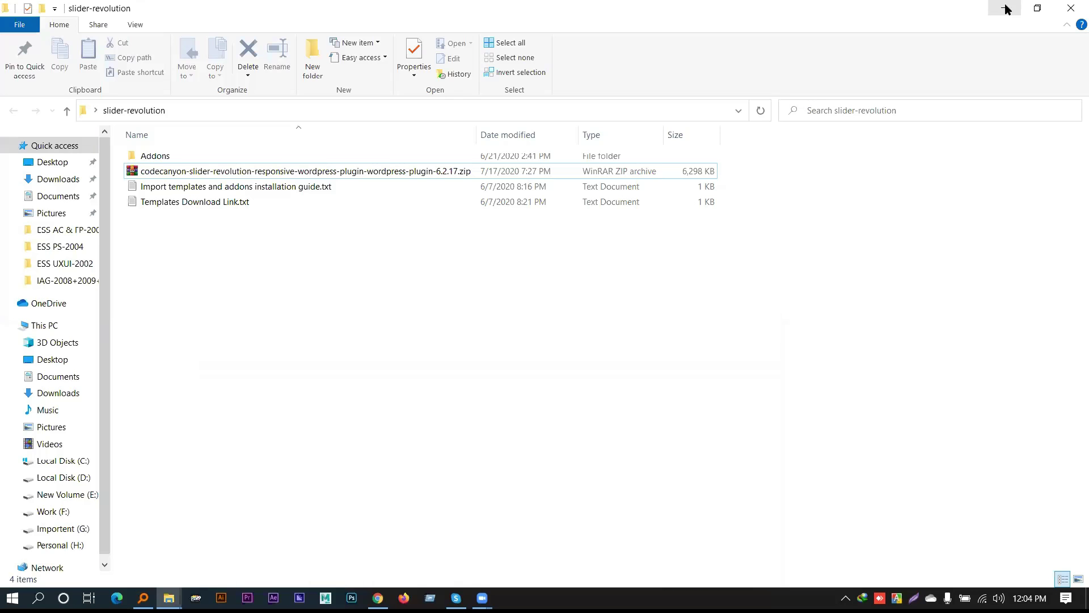
Open the second MEGA templates link from the installation guide in a new tab, then close it
{"action": "double_click", "coordinate": [236, 187]}
{"action": "left_click_drag", "start_coordinate": [797, 375], "coordinate": [76, 359]}
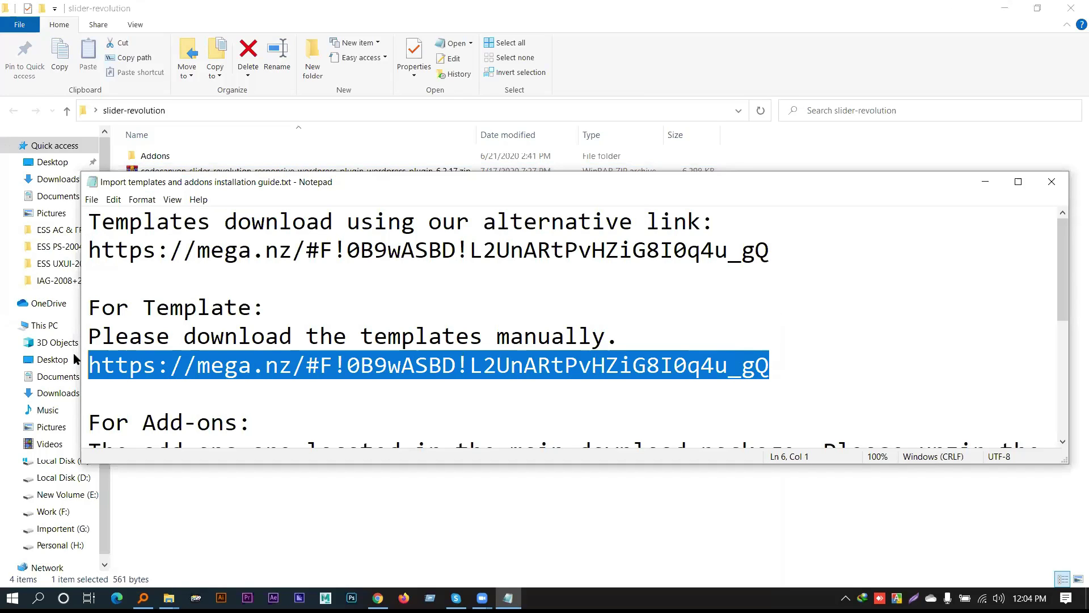
{"action": "left_click", "coordinate": [378, 598]}
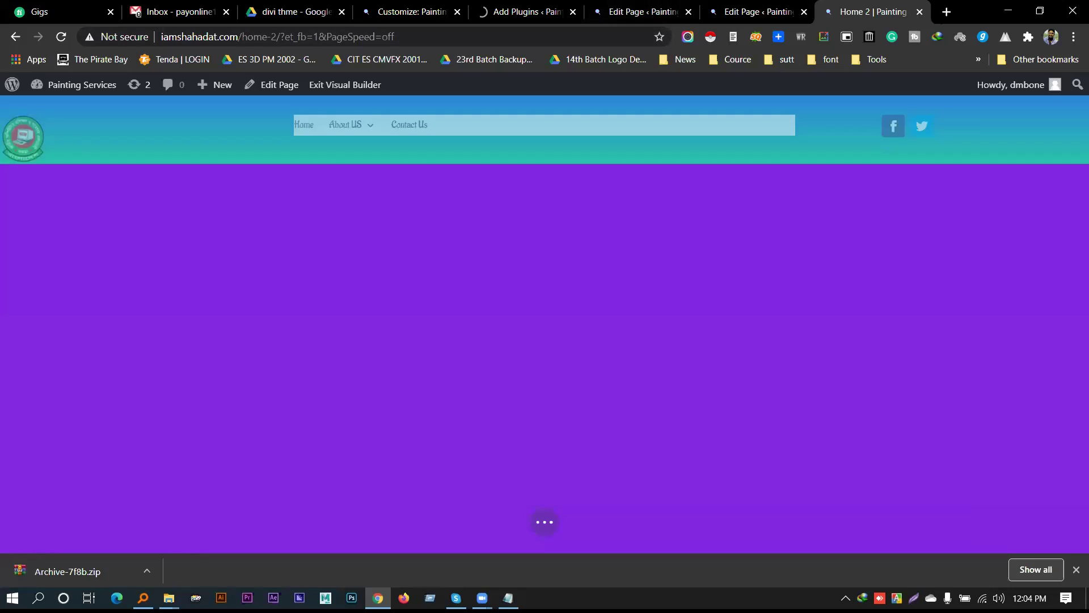
{"action": "left_click", "coordinate": [947, 11]}
{"action": "key", "text": "Return"}
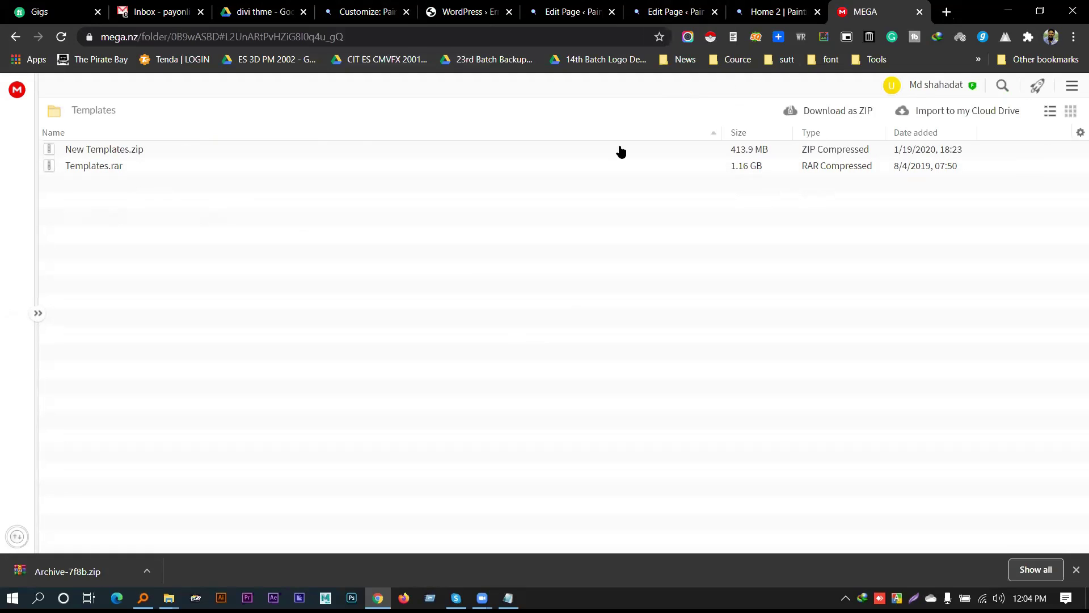
{"action": "key", "text": "ctrl+w"}
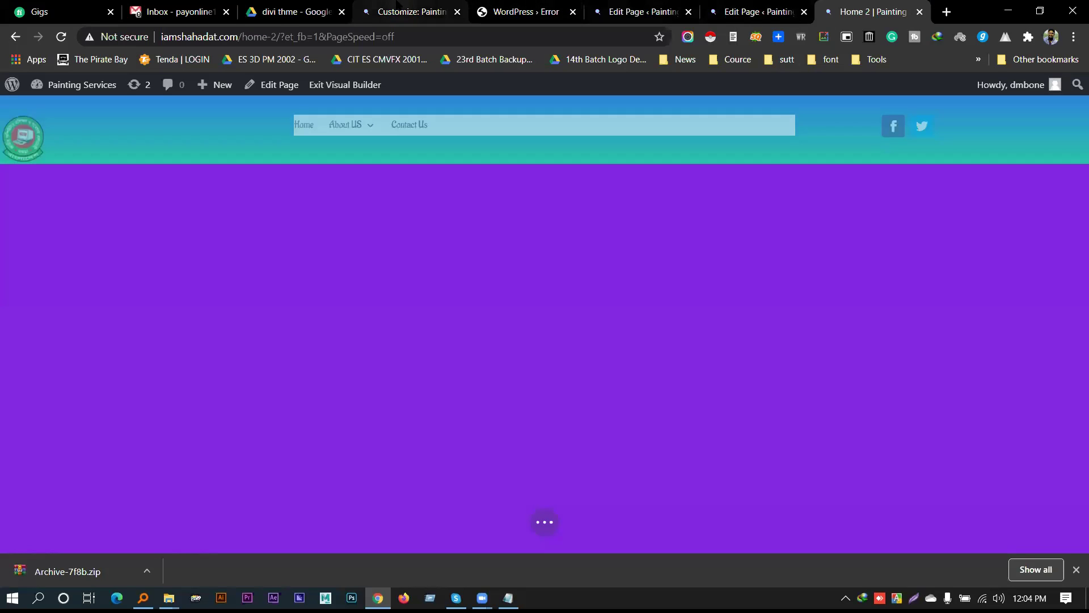
Review the upload_max_filesize php.ini error on the upload page, then start a Gmail search
{"action": "left_click", "coordinate": [408, 8]}
{"action": "left_click", "coordinate": [502, 5]}
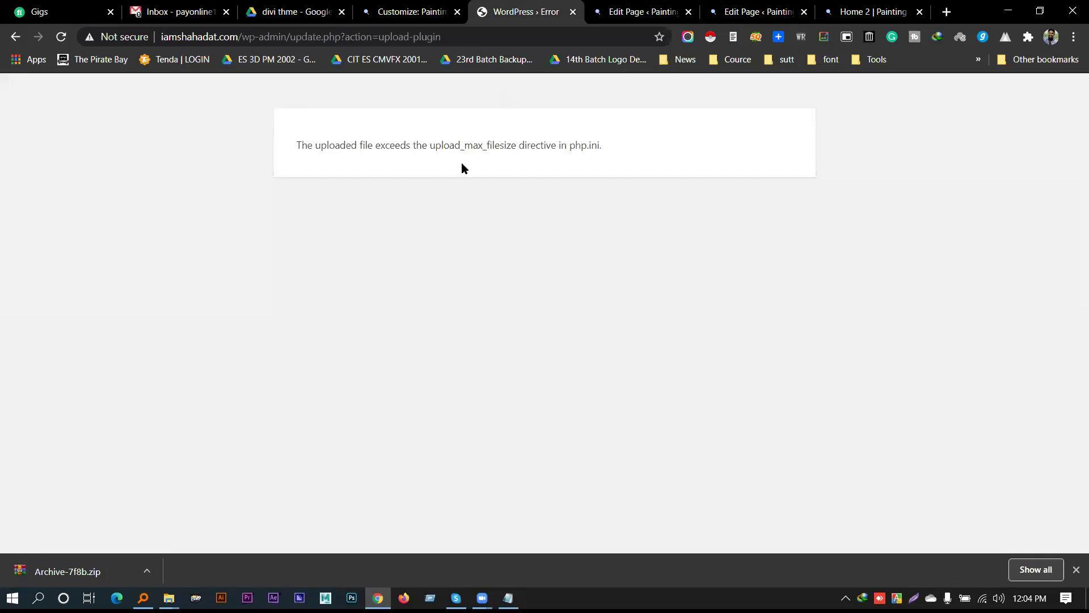
{"action": "double_click", "coordinate": [435, 146]}
{"action": "double_click", "coordinate": [497, 144]}
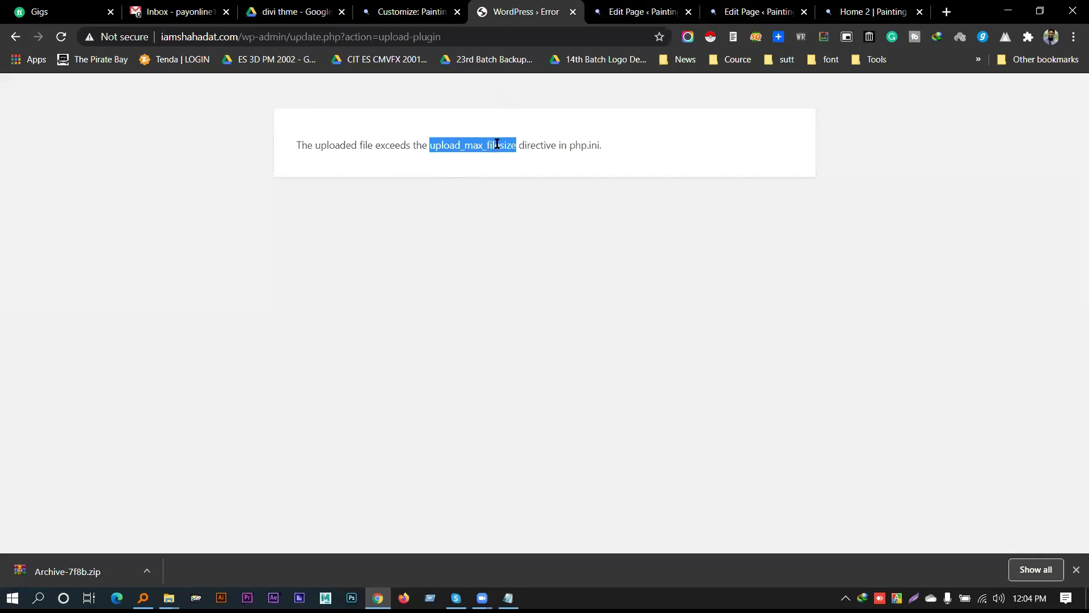
{"action": "left_click", "coordinate": [448, 142]}
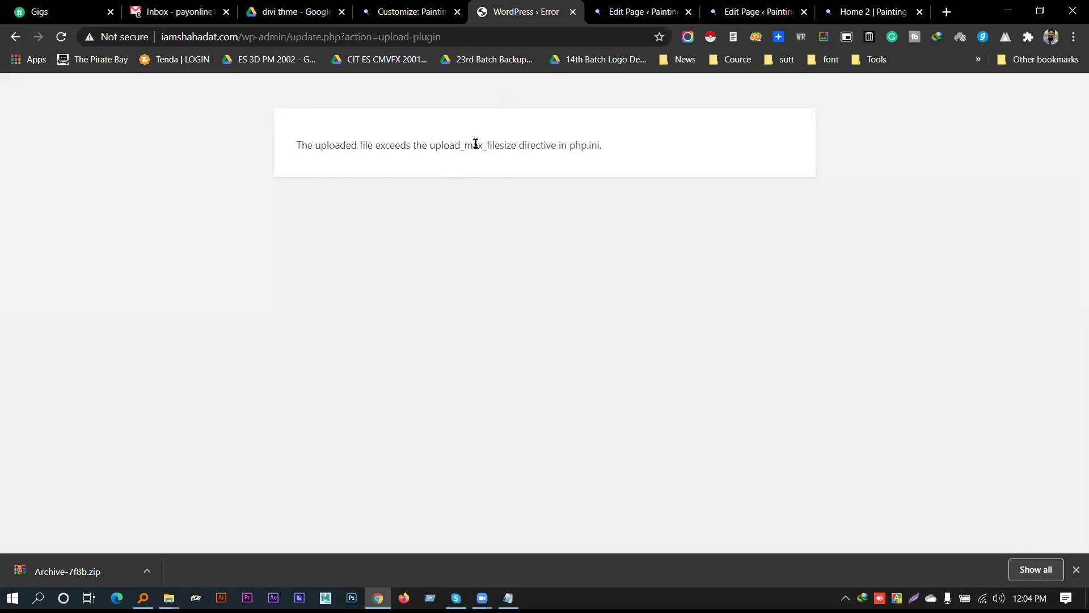
{"action": "left_click", "coordinate": [502, 38]}
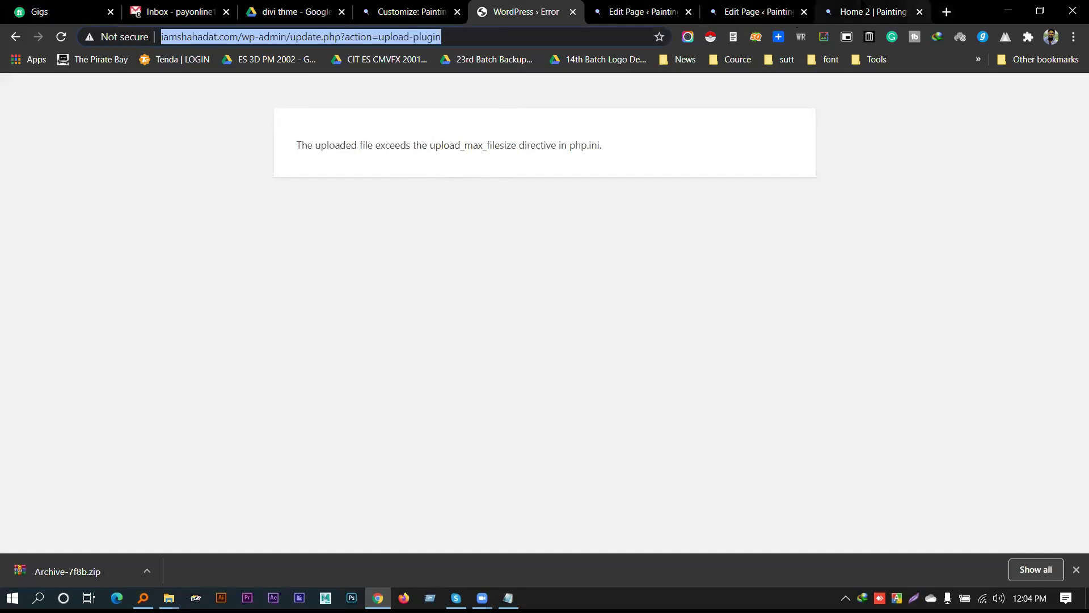
{"action": "left_click", "coordinate": [170, 8]}
{"action": "left_click", "coordinate": [316, 89]}
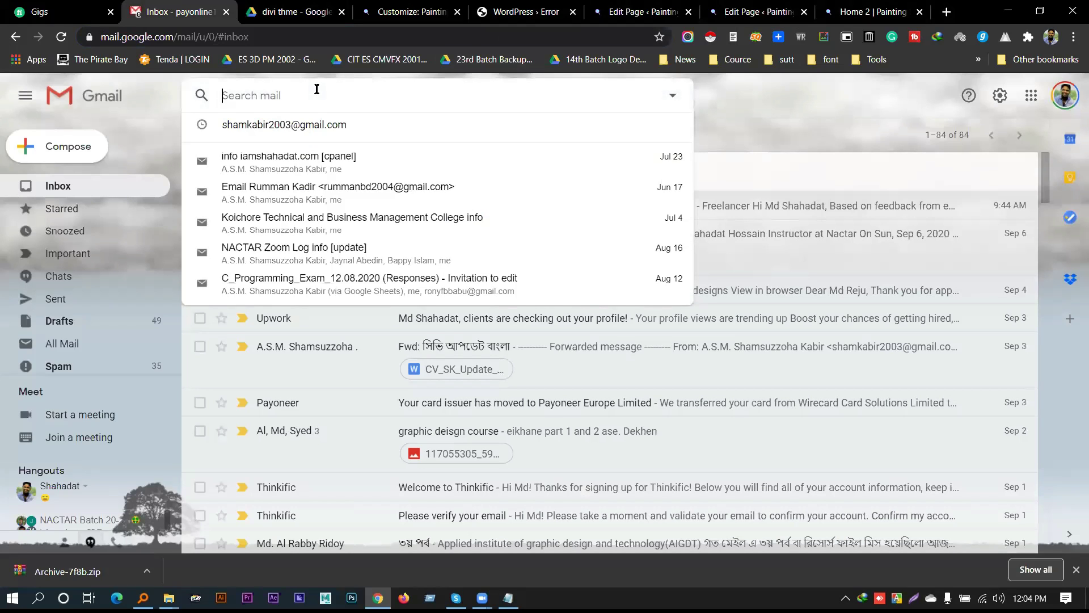
Open the cPanel details email, launch its cPanel link, and select the cPanel username
{"action": "left_click", "coordinate": [345, 149]}
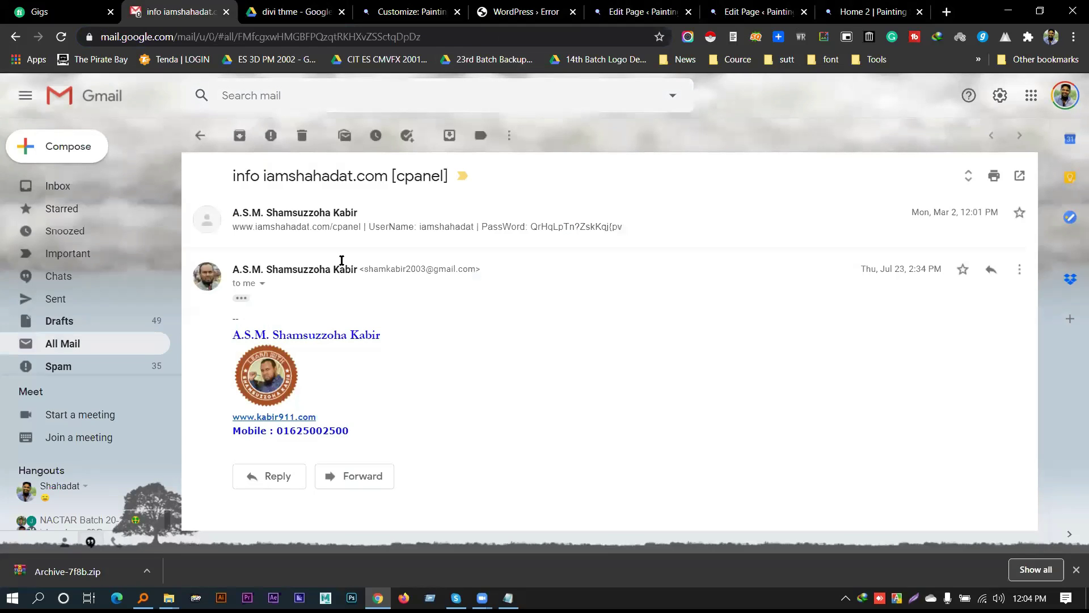
{"action": "left_click", "coordinate": [339, 240]}
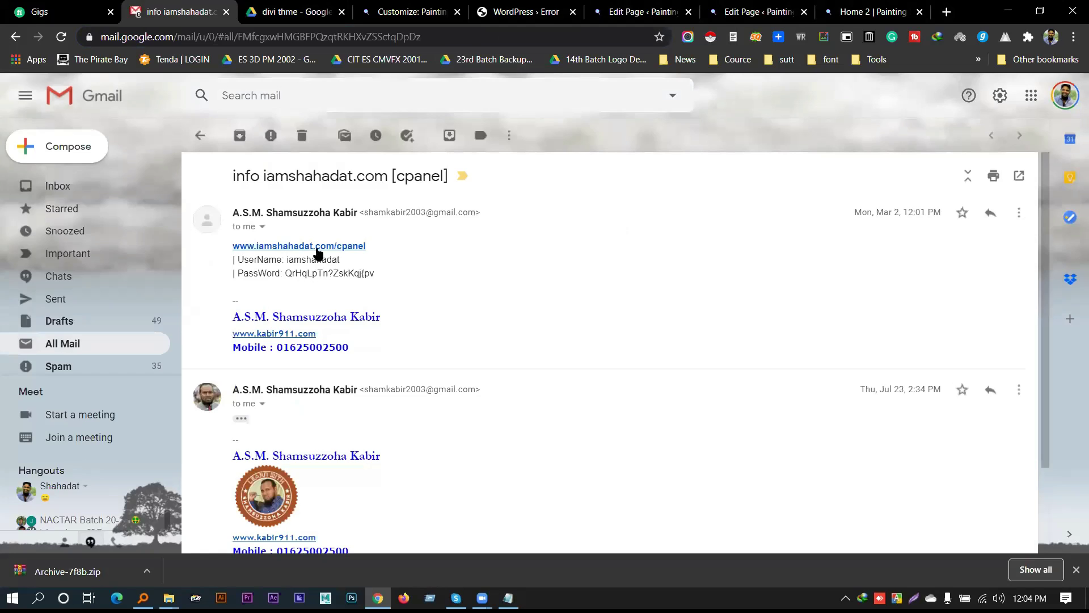
{"action": "left_click", "coordinate": [317, 247]}
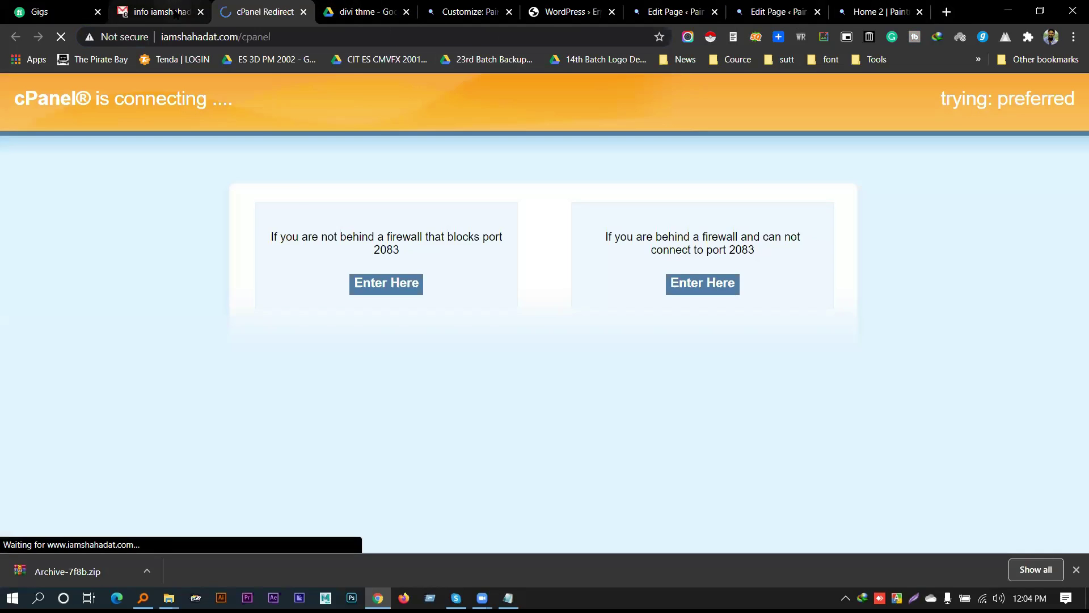
{"action": "left_click", "coordinate": [164, 12]}
{"action": "double_click", "coordinate": [312, 259]}
{"action": "key", "text": "ctrl+Tab"}
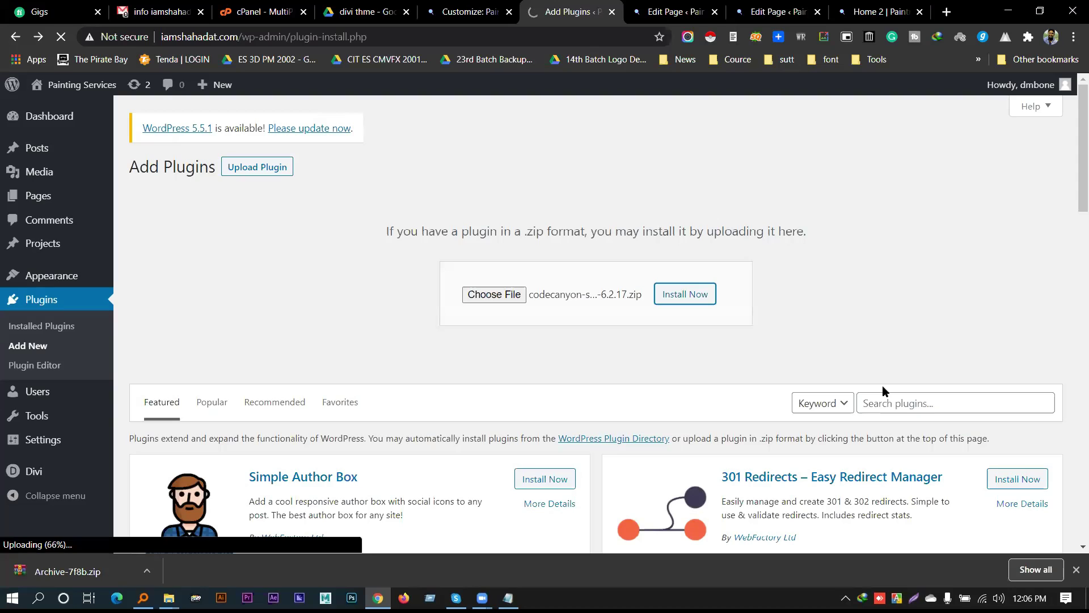
Open Archive-7f8b.zip from Chrome's download bar while the plugin upload continues
{"action": "left_click", "coordinate": [80, 571]}
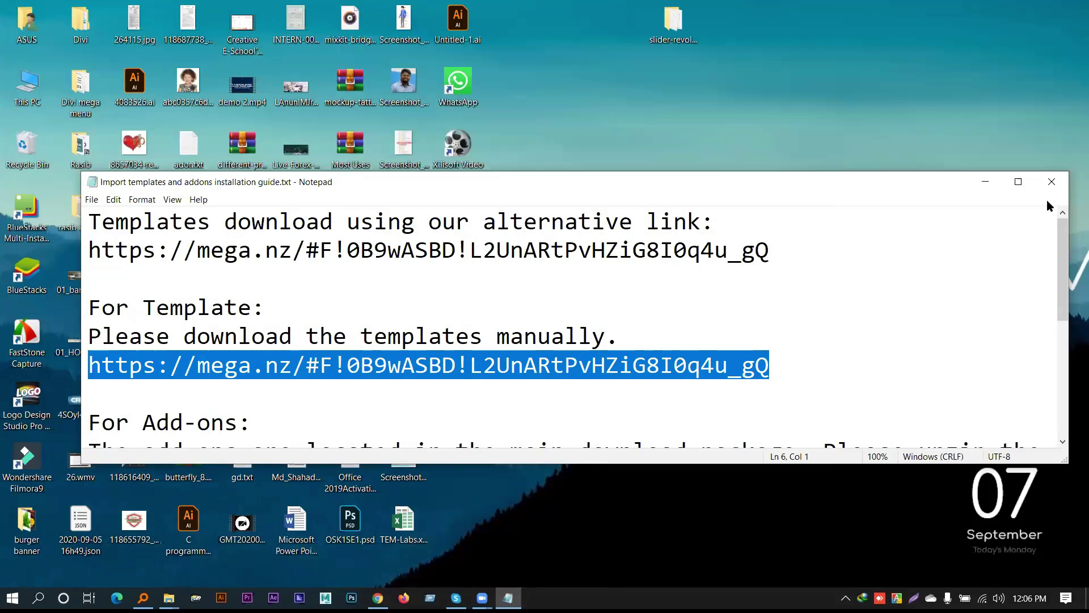
Restore Archive-7f8b.zip from the Recycle Bin to the desktop
{"action": "left_click", "coordinate": [1052, 181]}
{"action": "double_click", "coordinate": [32, 148]}
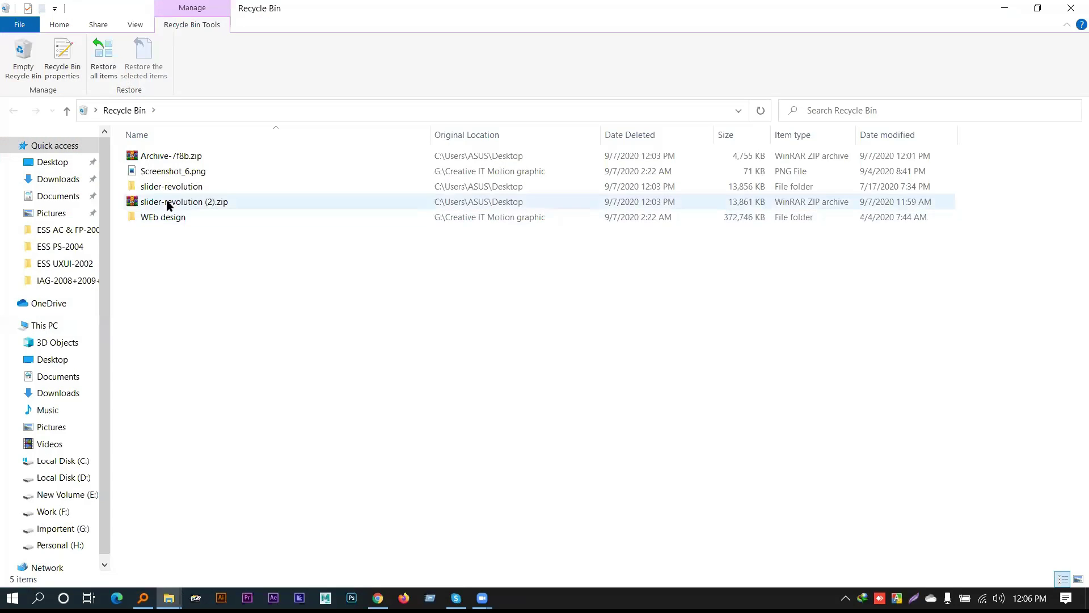
{"action": "left_click", "coordinate": [204, 156]}
{"action": "right_click", "coordinate": [174, 158]}
{"action": "left_click", "coordinate": [210, 166]}
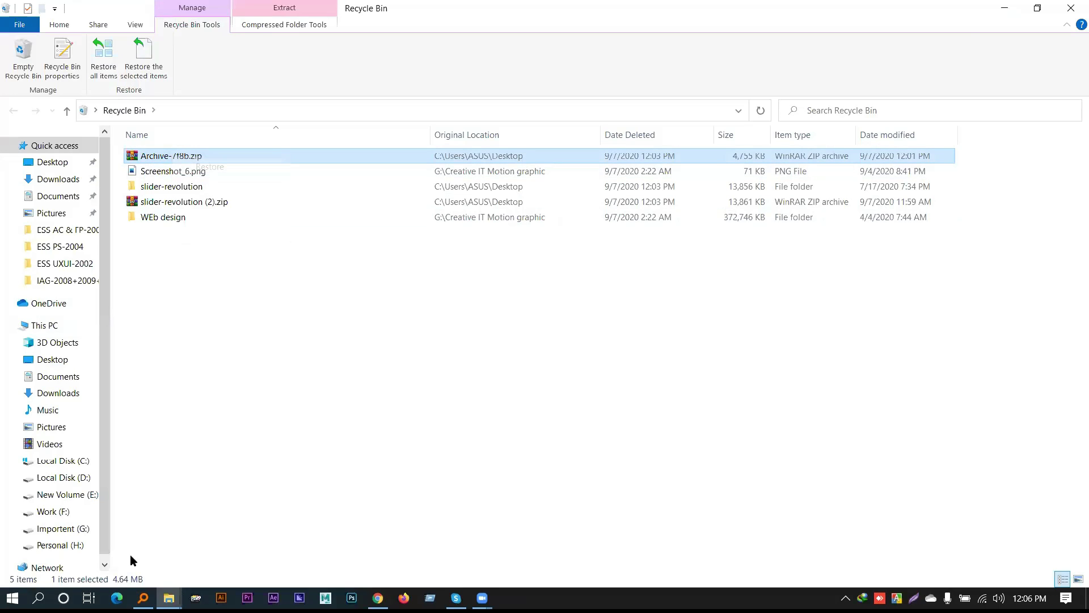
{"action": "left_click", "coordinate": [1071, 8]}
Extract nature-slider1.zip from Archive-7f8b.zip onto the desktop
{"action": "double_click", "coordinate": [458, 459]}
{"action": "left_click", "coordinate": [262, 245]}
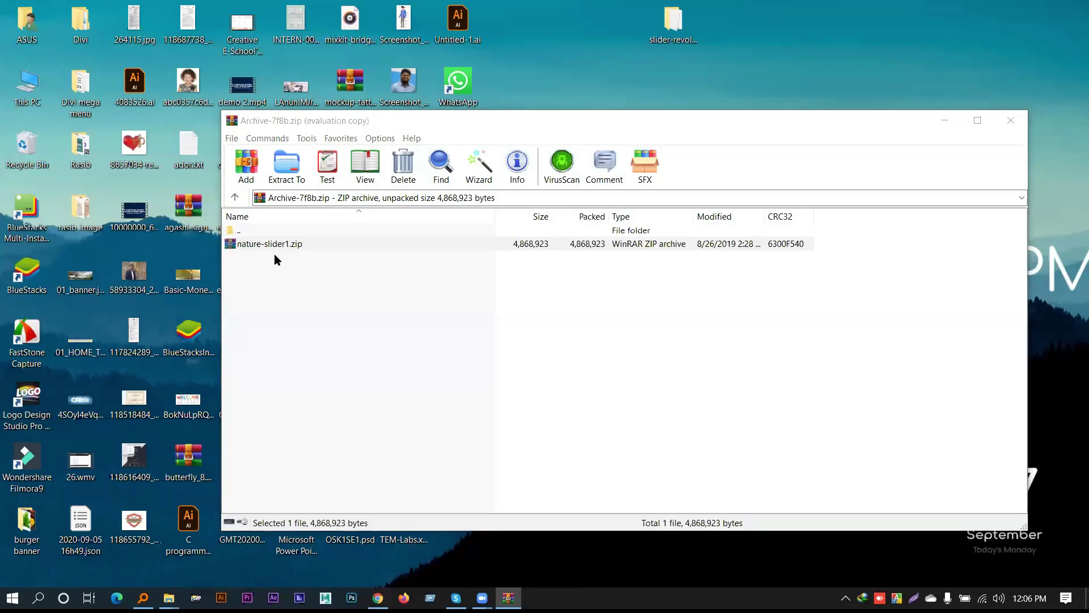
{"action": "double_click", "coordinate": [266, 245]}
{"action": "left_click", "coordinate": [1011, 120]}
{"action": "left_click_drag", "start_coordinate": [295, 245], "coordinate": [792, 85]}
{"action": "left_click", "coordinate": [1012, 120]}
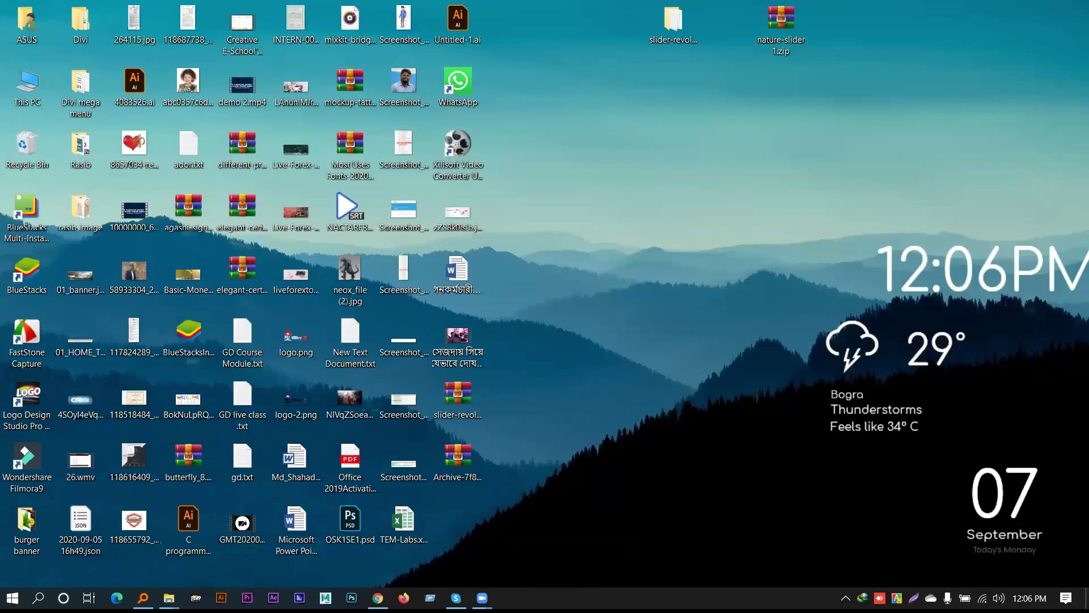
Review the addon zips in the Addons folder, then activate the Slider Revolution plugin
{"action": "double_click", "coordinate": [675, 23]}
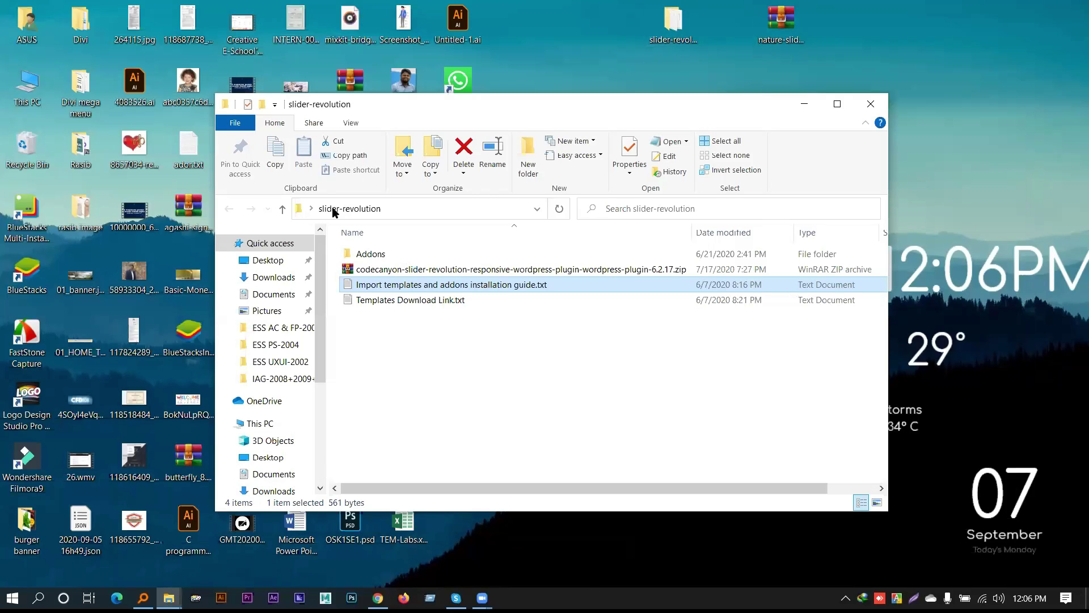
{"action": "double_click", "coordinate": [379, 252]}
{"action": "double_click", "coordinate": [386, 254]}
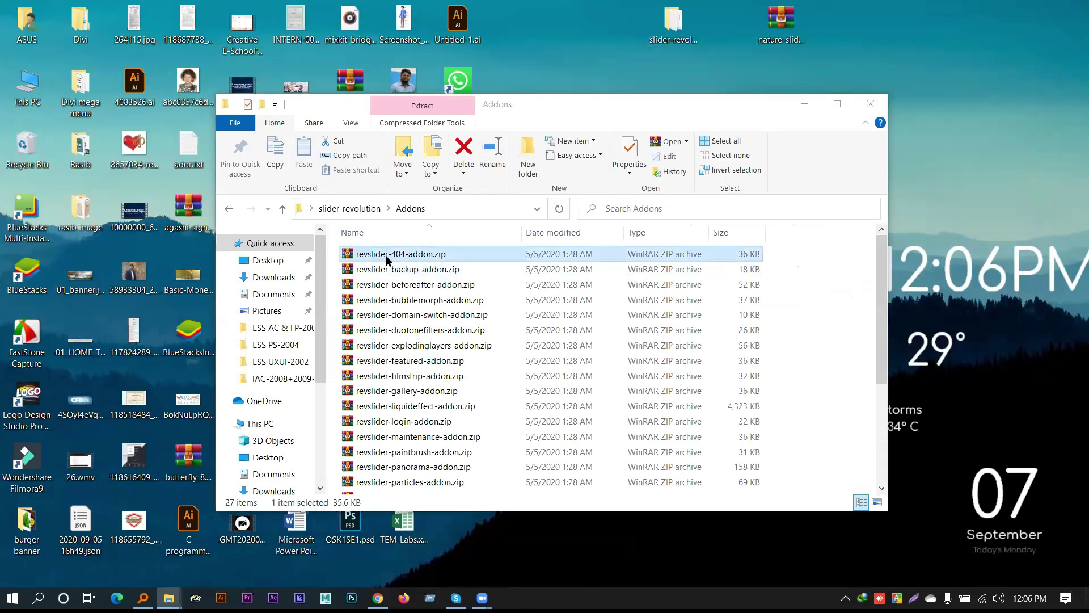
{"action": "left_click", "coordinate": [1011, 120]}
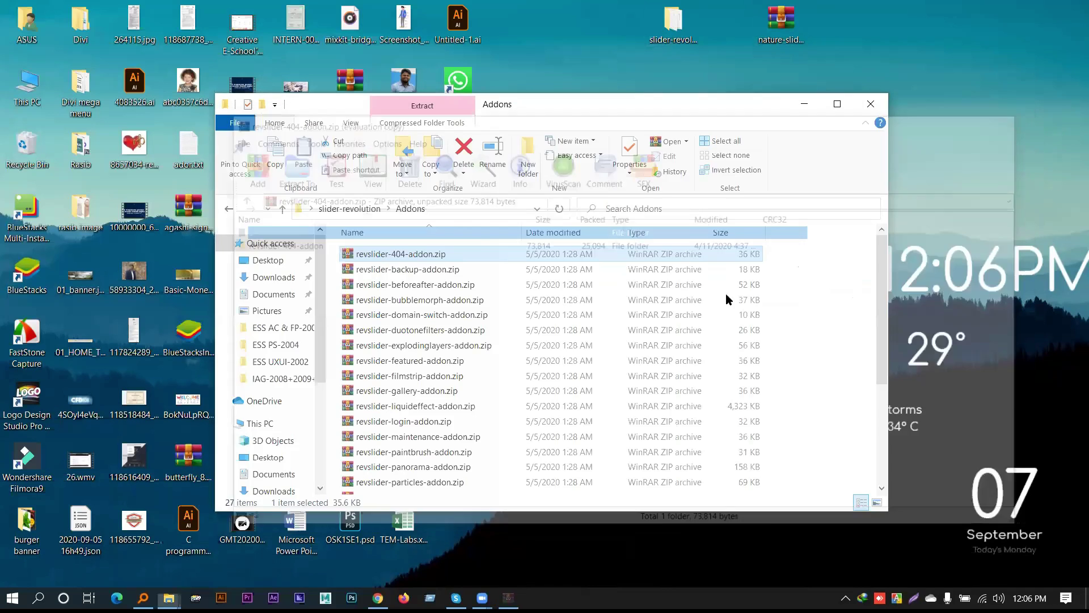
{"action": "scroll", "coordinate": [424, 362], "scroll_direction": "down", "scroll_amount": 3}
{"action": "left_click", "coordinate": [429, 334]}
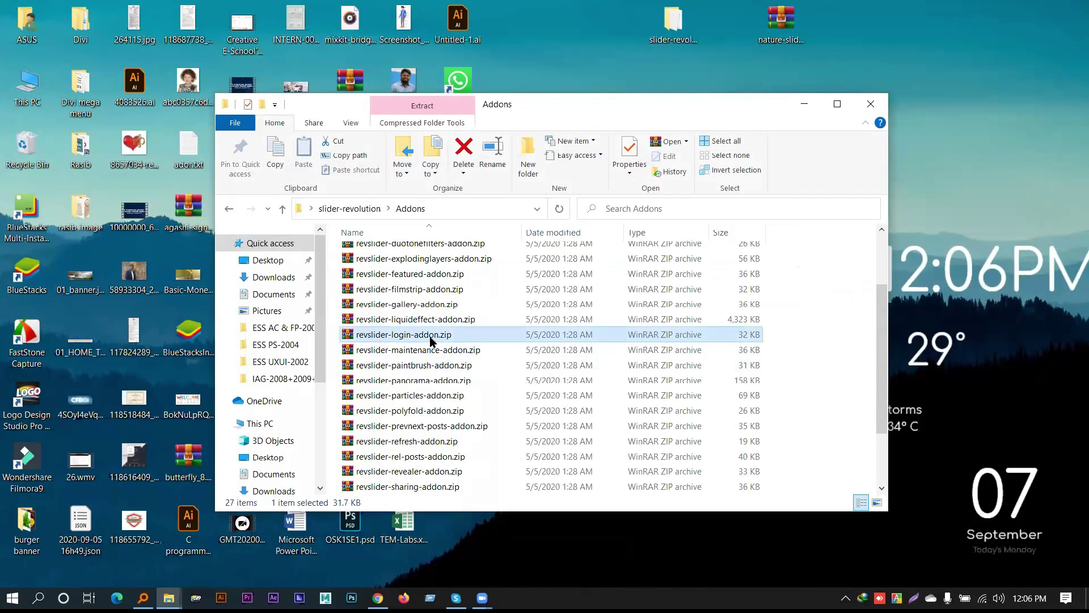
{"action": "left_click", "coordinate": [429, 350]}
{"action": "scroll", "coordinate": [431, 366], "scroll_direction": "down", "scroll_amount": 2}
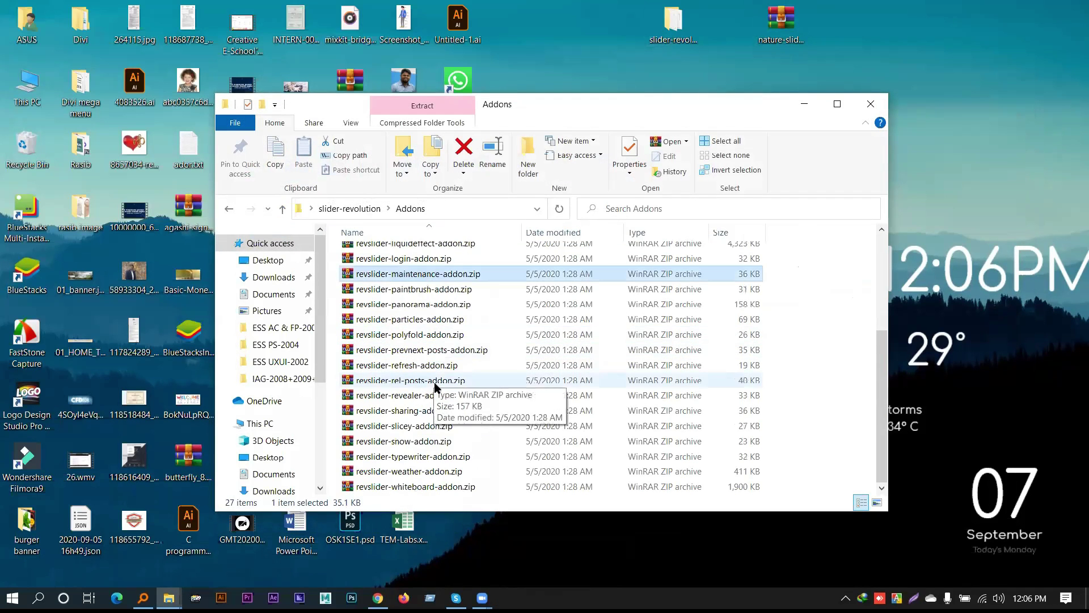
{"action": "left_click", "coordinate": [430, 368]}
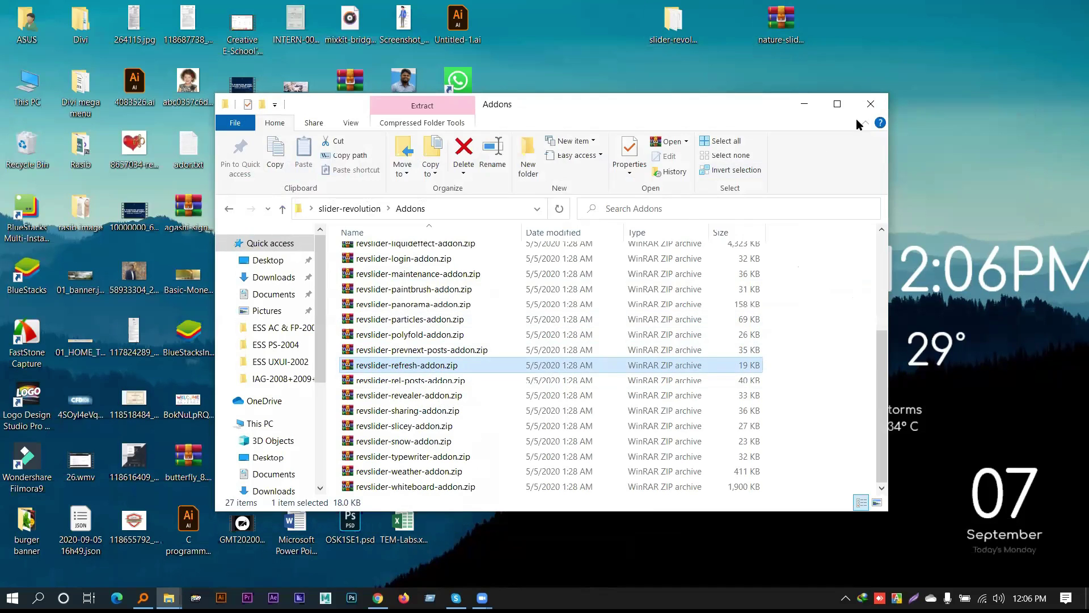
{"action": "left_click", "coordinate": [871, 104]}
{"action": "left_click", "coordinate": [378, 597]}
{"action": "left_click", "coordinate": [167, 267]}
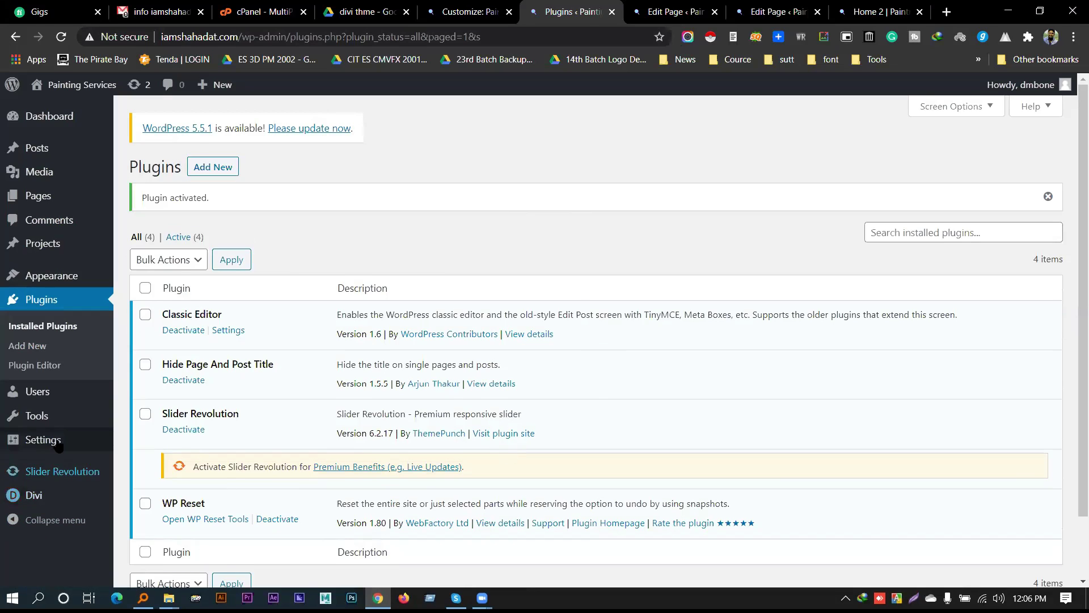
Open the Slider Revolution dashboard and close its WordPress 5.5 news notice
{"action": "left_click", "coordinate": [67, 472]}
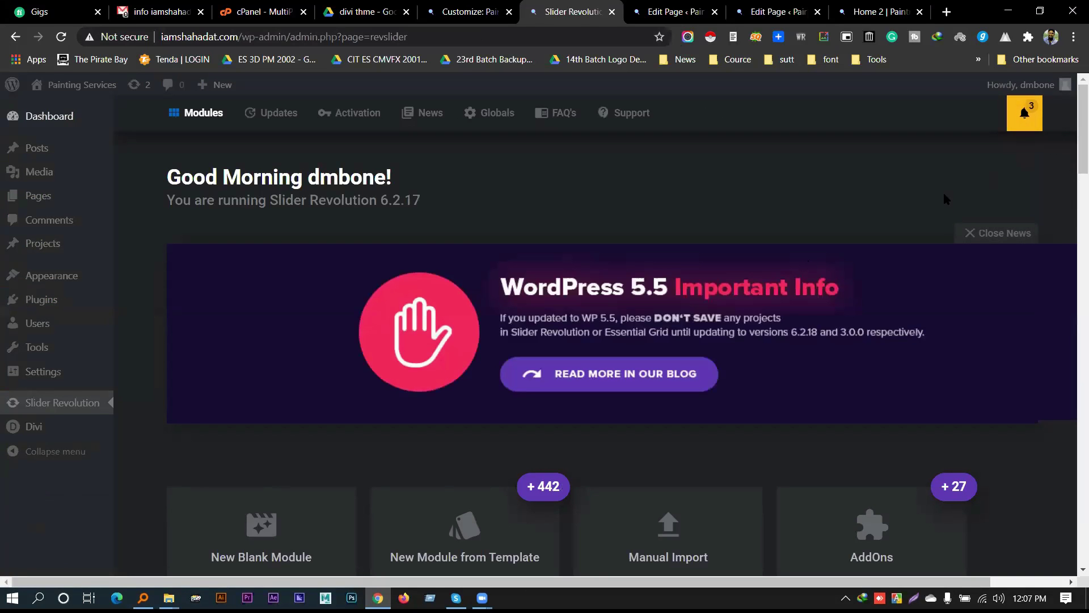
{"action": "left_click", "coordinate": [969, 234]}
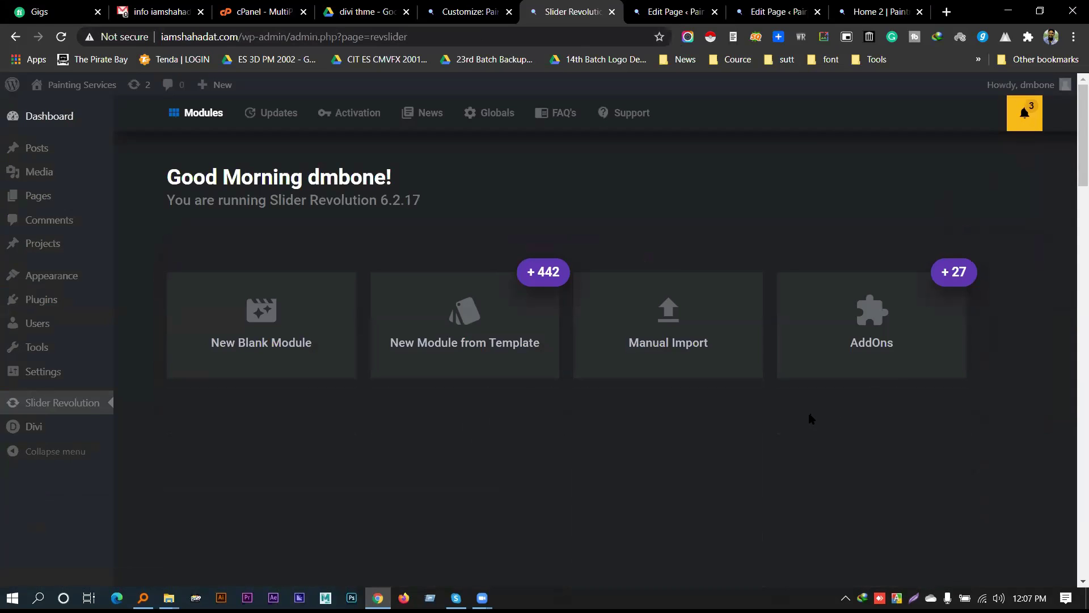
Scroll through the Slider Revolution add-ons collection, then close it
{"action": "left_click", "coordinate": [852, 327]}
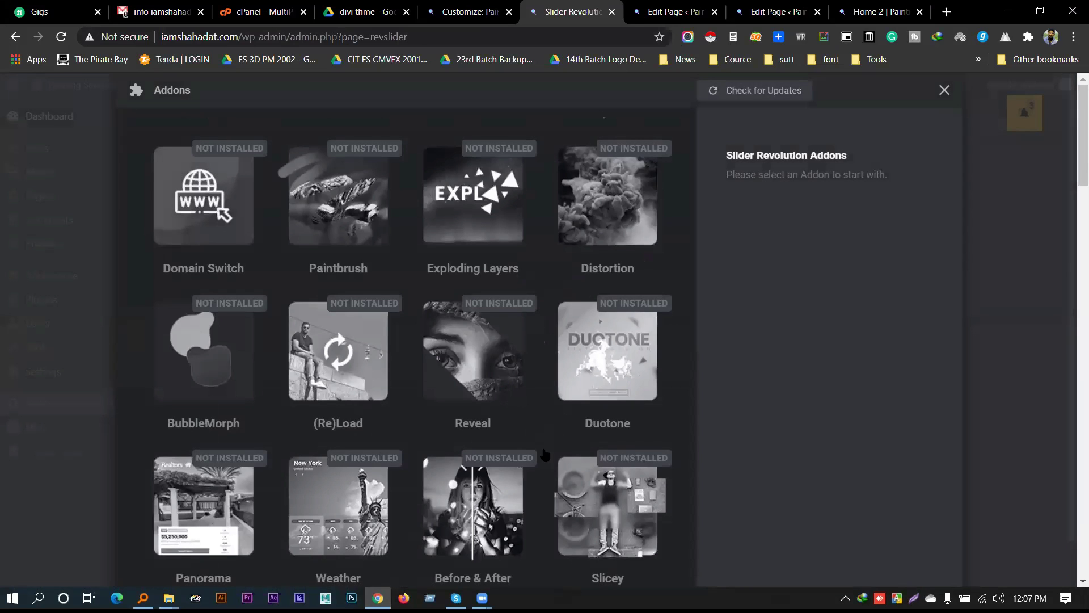
{"action": "scroll", "coordinate": [469, 372], "scroll_direction": "down", "scroll_amount": 8}
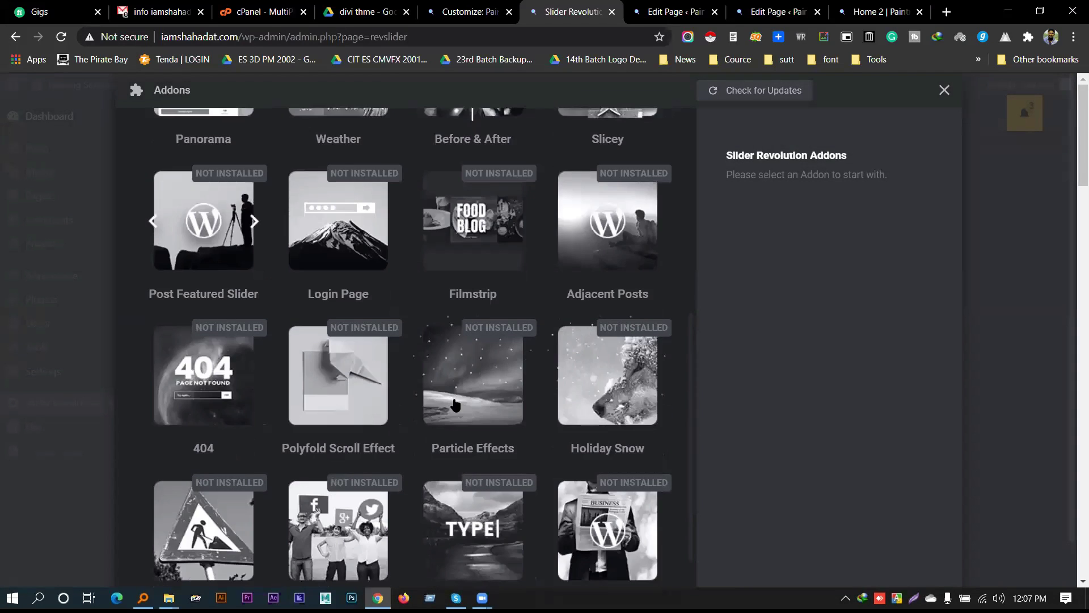
{"action": "scroll", "coordinate": [454, 400], "scroll_direction": "up", "scroll_amount": 8}
{"action": "scroll", "coordinate": [465, 397], "scroll_direction": "down", "scroll_amount": 10}
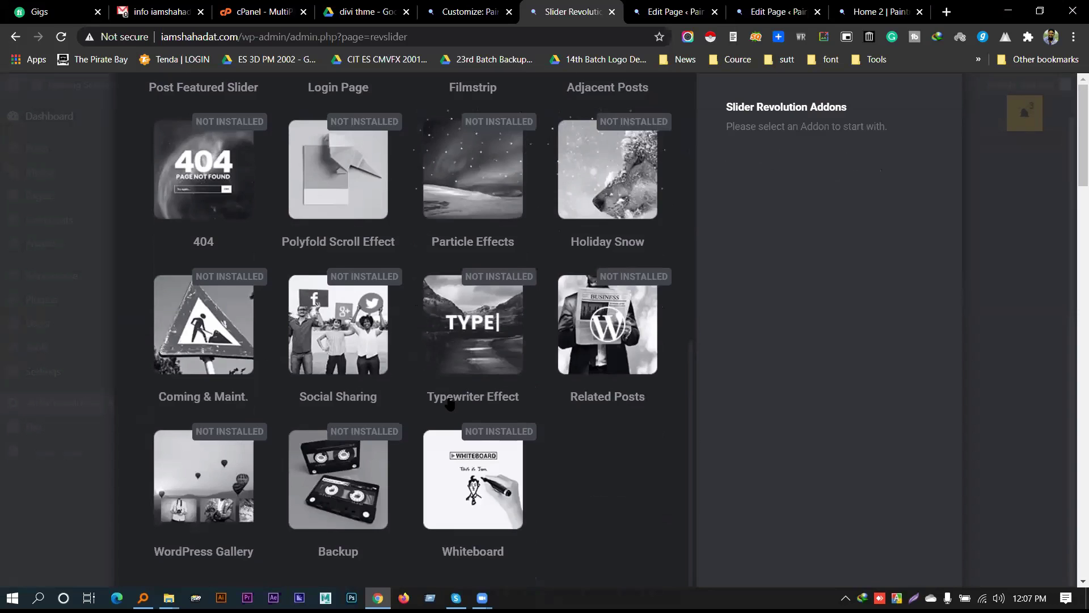
{"action": "scroll", "coordinate": [449, 404], "scroll_direction": "up", "scroll_amount": 10}
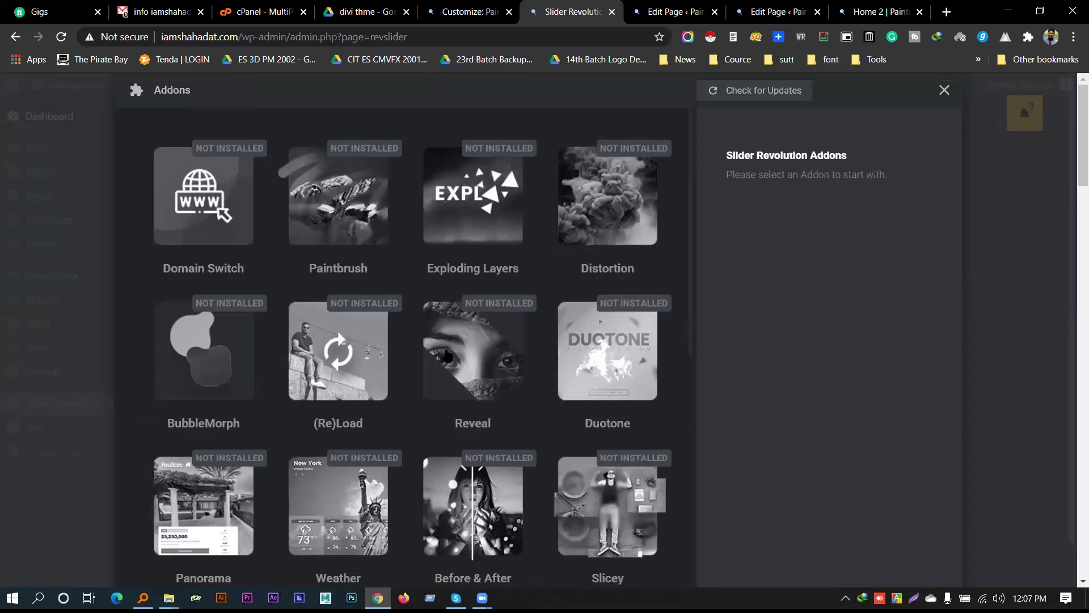
{"action": "left_click", "coordinate": [944, 90]}
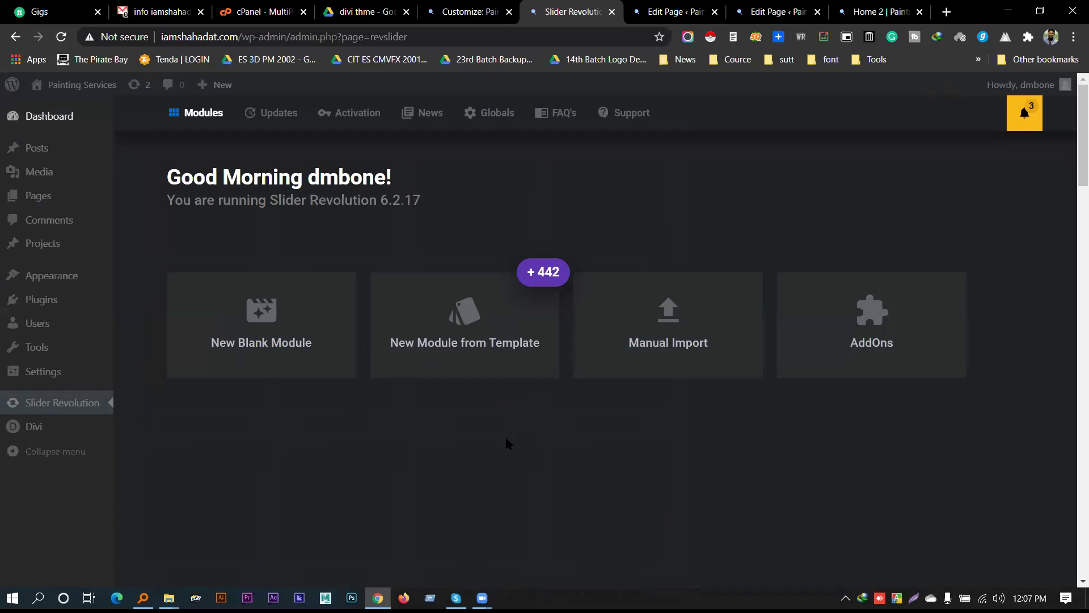
Open the Manual Import dialog and browse to the Desktop, then cancel and close it
{"action": "left_click", "coordinate": [589, 373]}
{"action": "left_click", "coordinate": [514, 354]}
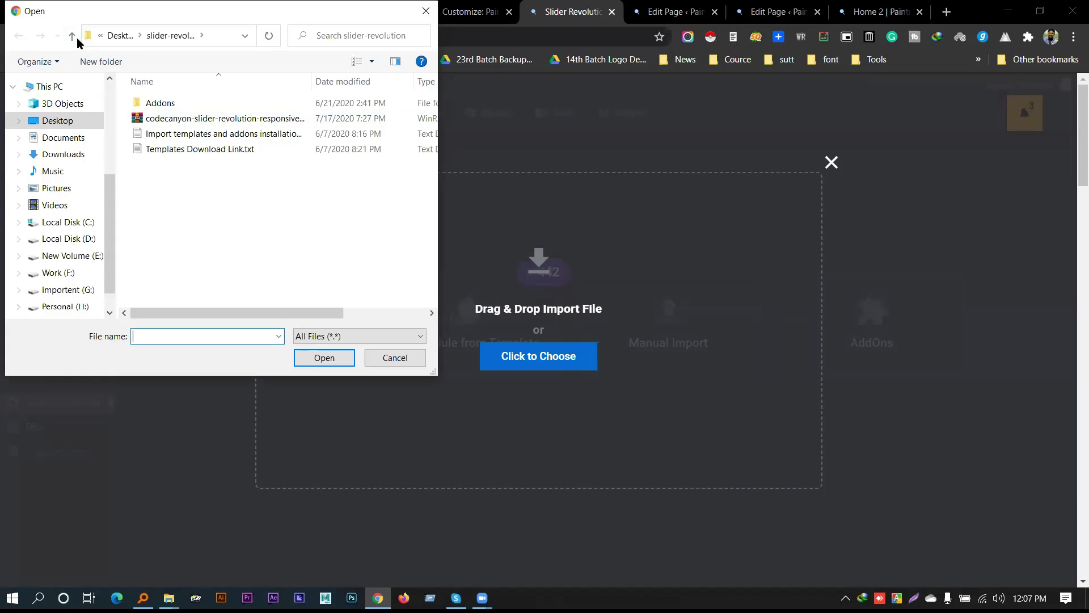
{"action": "double_click", "coordinate": [77, 38]}
{"action": "left_click", "coordinate": [76, 38]}
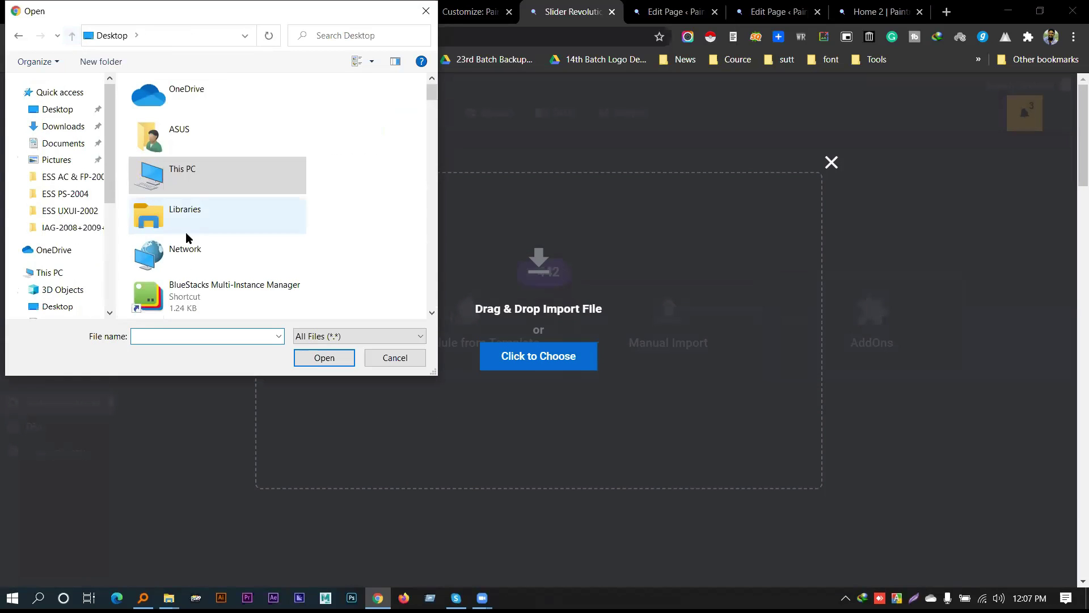
{"action": "left_click", "coordinate": [58, 110]}
{"action": "left_click", "coordinate": [391, 359]}
{"action": "left_click", "coordinate": [830, 162]}
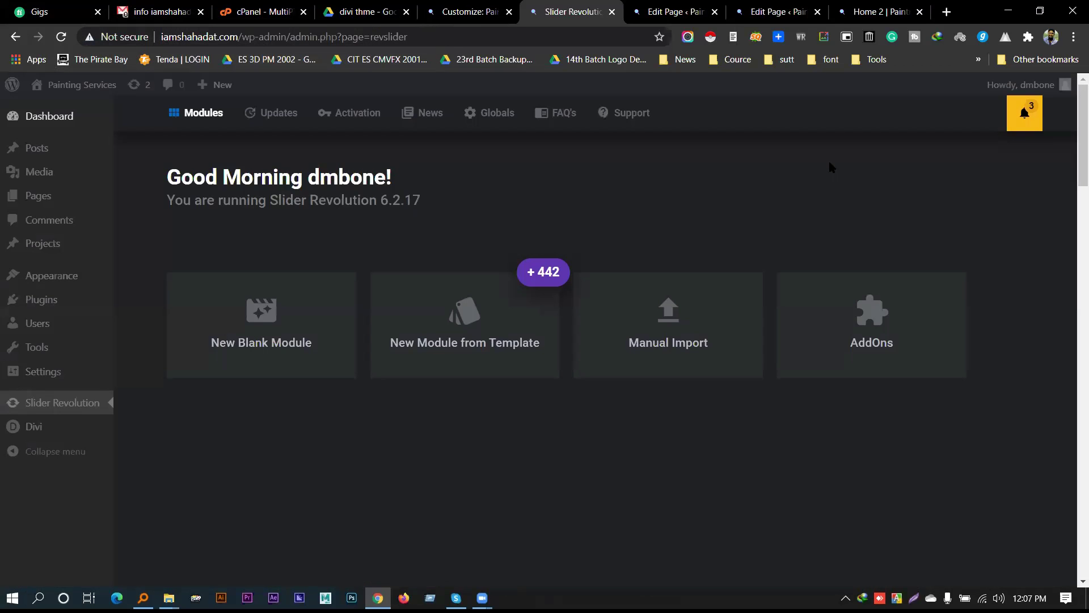
Browse the addons grid, including Domain Switch, past the registration prompt, then close it
{"action": "left_click", "coordinate": [862, 340]}
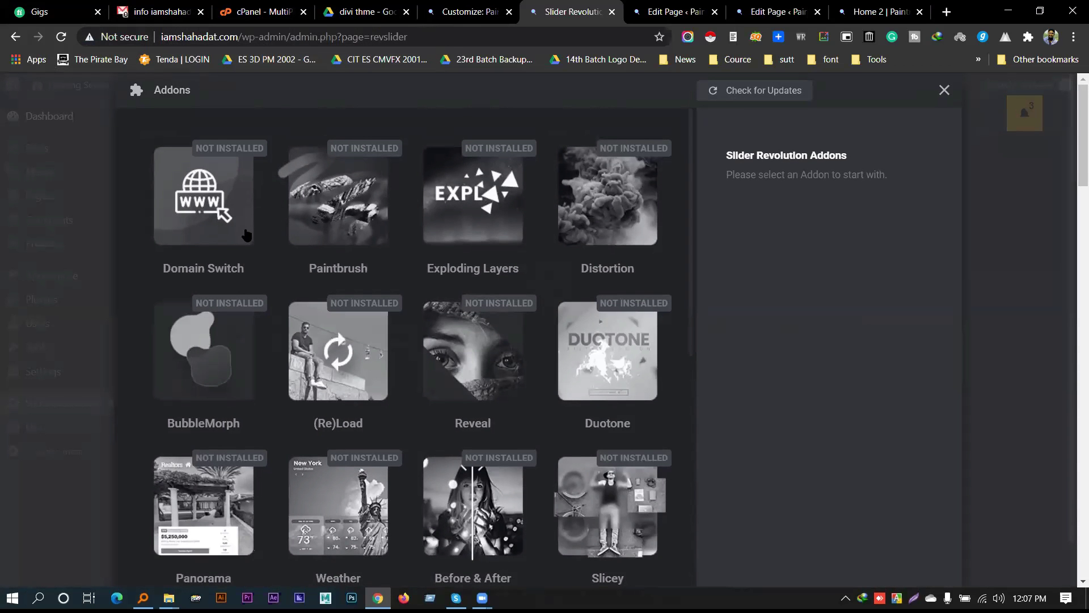
{"action": "left_click", "coordinate": [193, 198]}
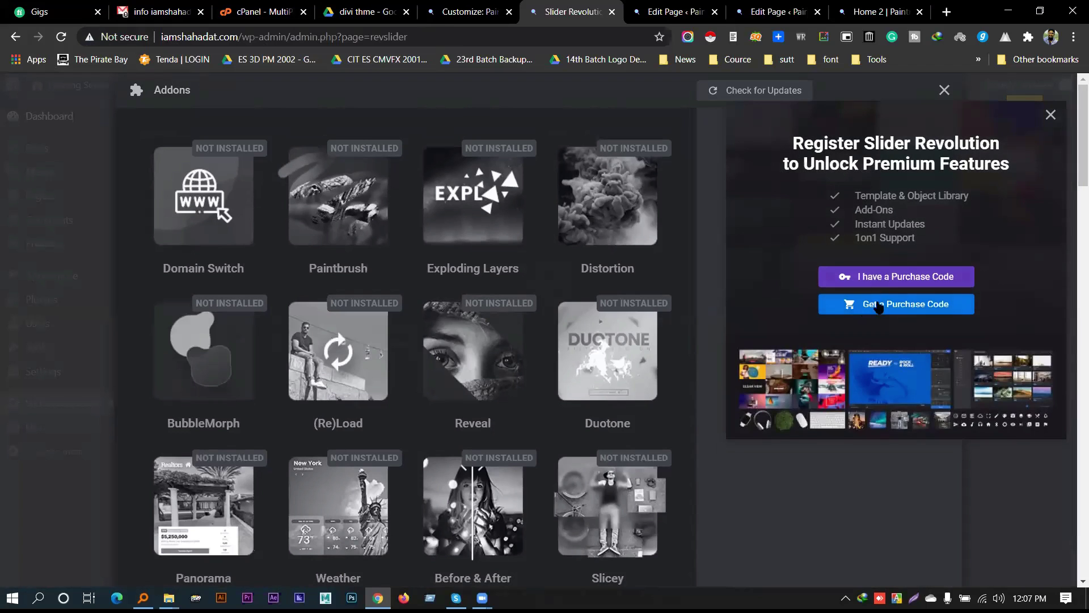
{"action": "left_click", "coordinate": [1052, 116]}
{"action": "scroll", "coordinate": [464, 419], "scroll_direction": "down", "scroll_amount": 5}
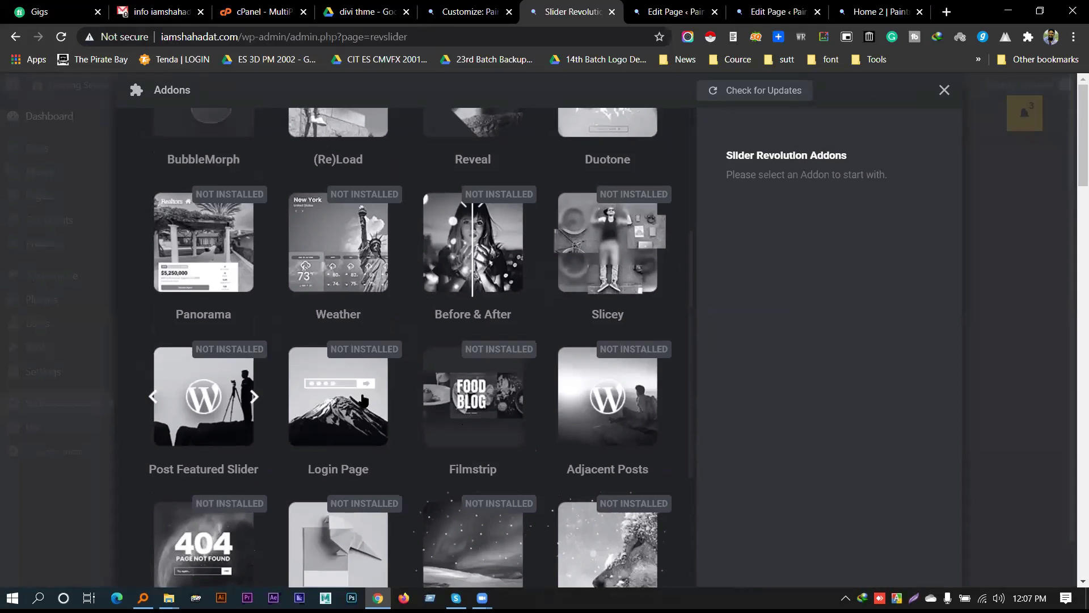
{"action": "scroll", "coordinate": [363, 400], "scroll_direction": "down", "scroll_amount": 7}
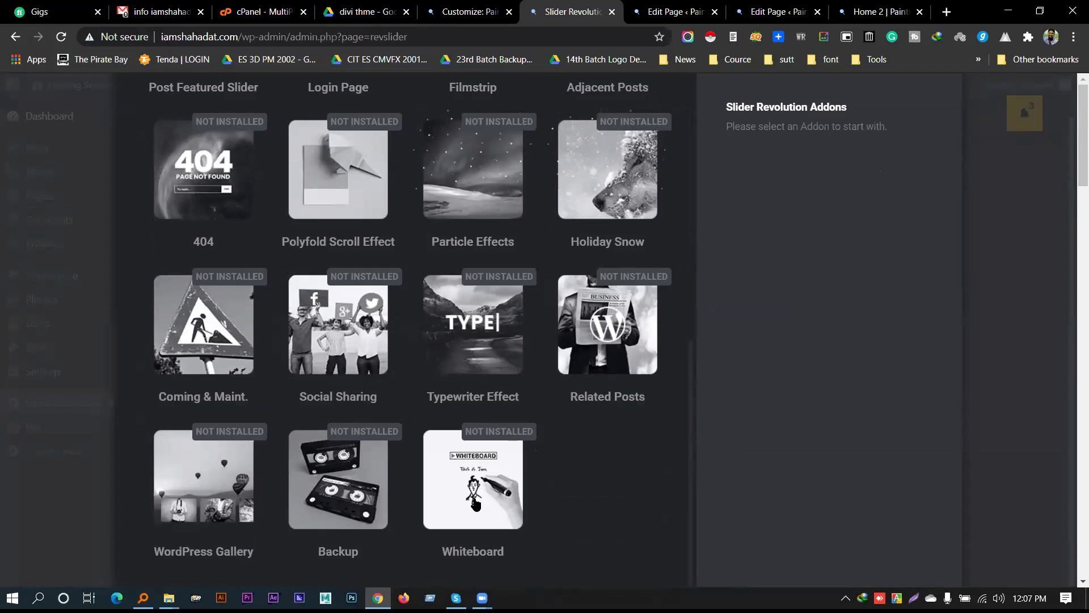
{"action": "scroll", "coordinate": [856, 340], "scroll_direction": "up", "scroll_amount": 1}
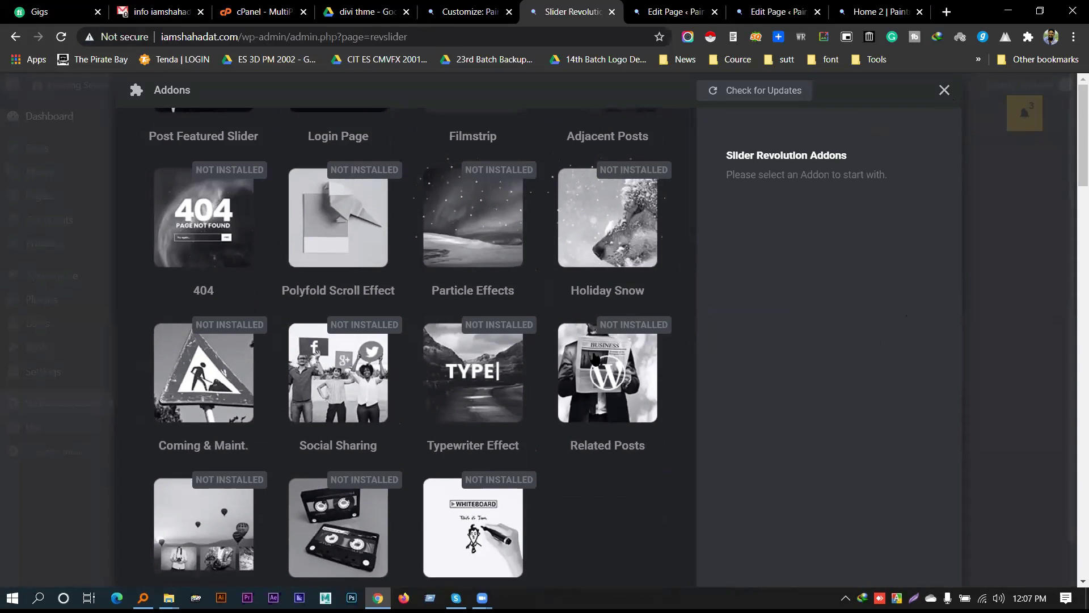
{"action": "scroll", "coordinate": [736, 277], "scroll_direction": "up", "scroll_amount": 8}
{"action": "scroll", "coordinate": [921, 160], "scroll_direction": "up", "scroll_amount": 3}
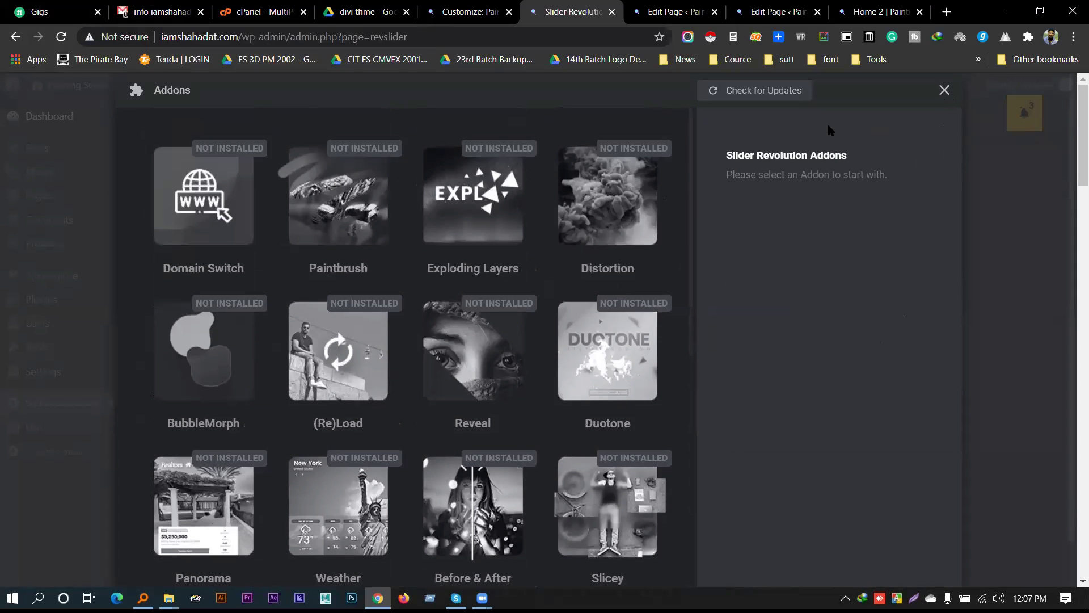
{"action": "left_click", "coordinate": [944, 90]}
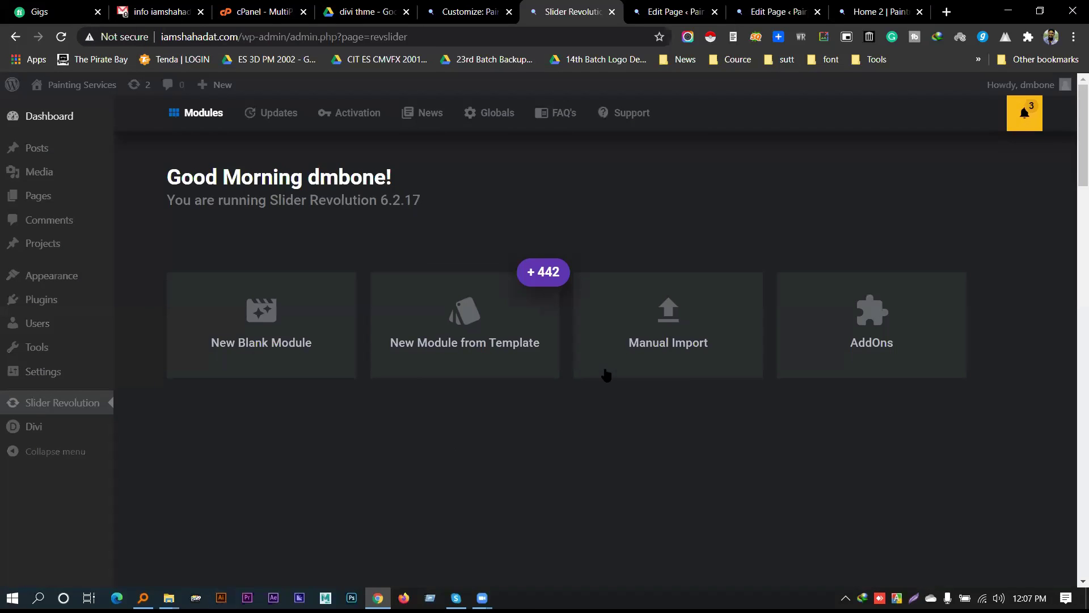
Import nature-slider1.zip from the Desktop through Slider Revolution's Manual Import
{"action": "left_click", "coordinate": [661, 318]}
{"action": "left_click", "coordinate": [530, 353]}
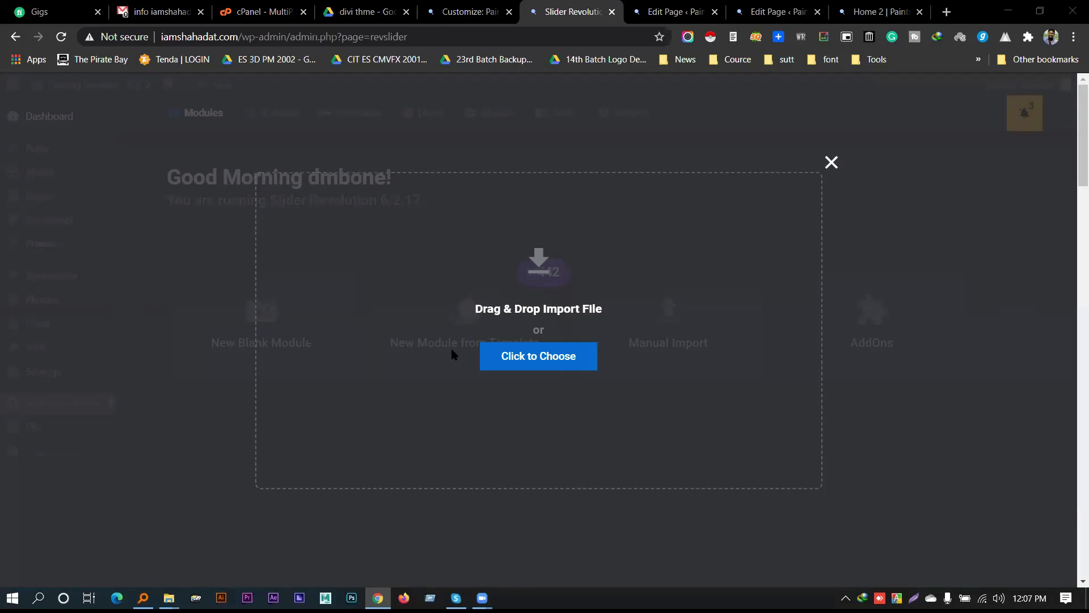
{"action": "left_click", "coordinate": [131, 40]}
{"action": "scroll", "coordinate": [239, 181], "scroll_direction": "down", "scroll_amount": 15}
{"action": "left_click", "coordinate": [269, 173]}
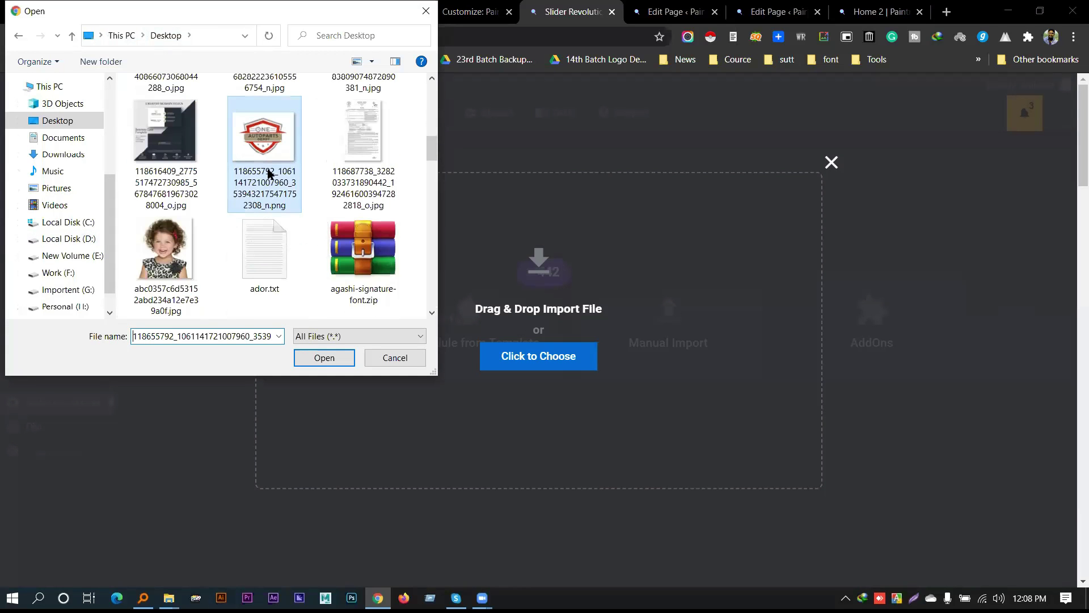
{"action": "key", "text": "Tab"}
{"action": "key", "text": "Home"}
{"action": "type", "text": "nnnn"}
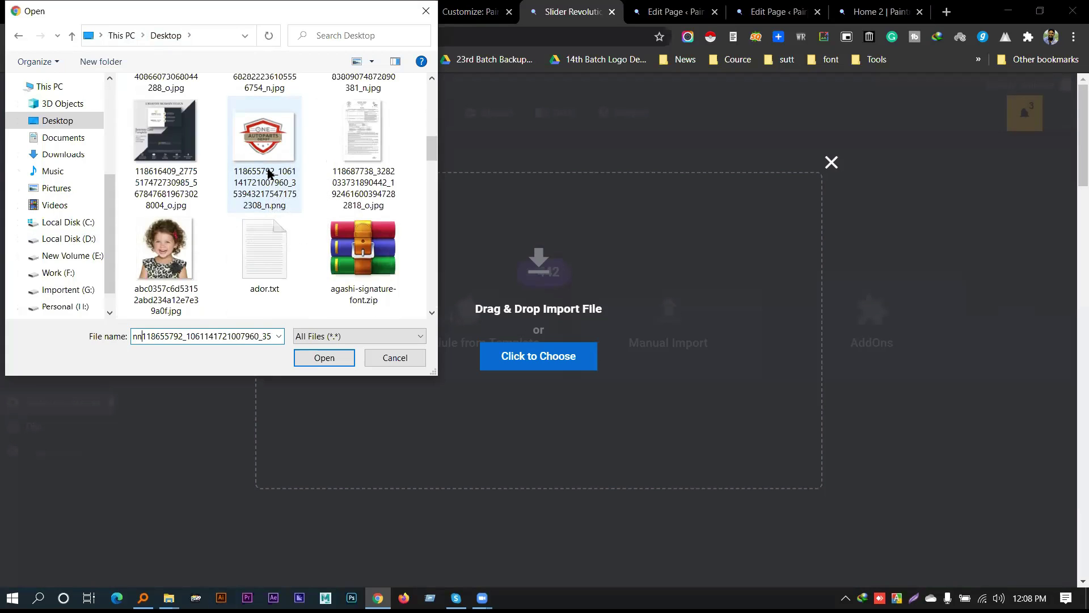
{"action": "key", "text": "shift+Tab"}
{"action": "type", "text": "nat"}
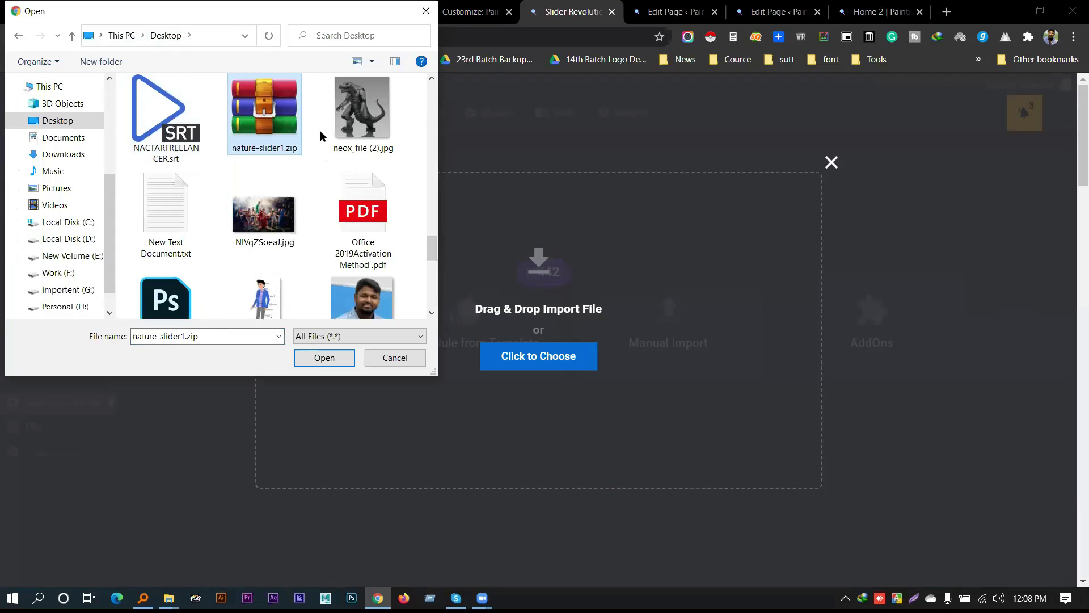
{"action": "double_click", "coordinate": [278, 117]}
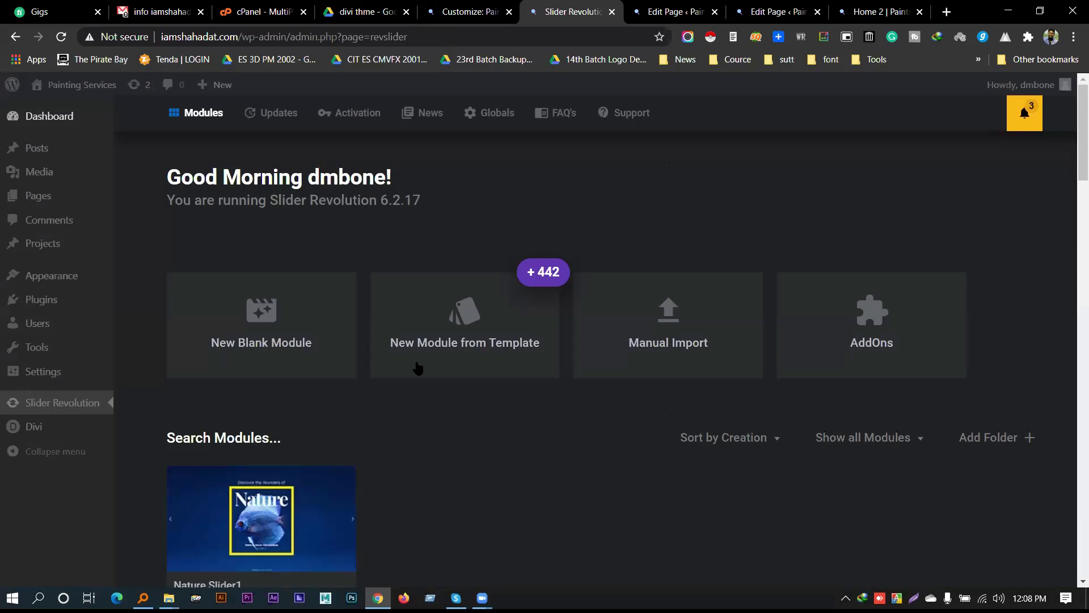
Check the hosting panel's upload_max_filesize value of 500M
{"action": "scroll", "coordinate": [538, 426], "scroll_direction": "down", "scroll_amount": 2}
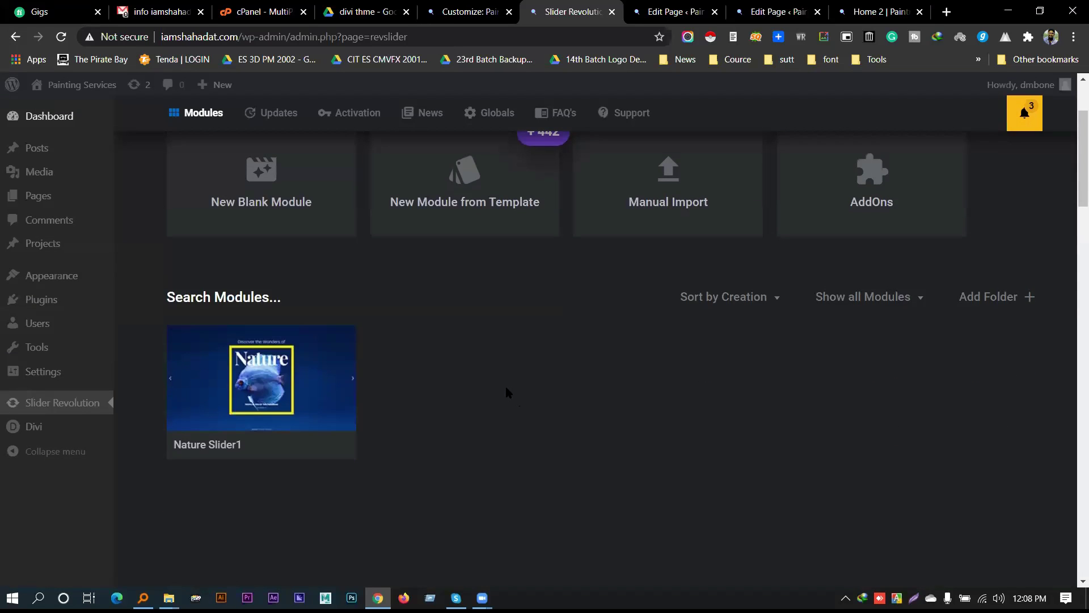
{"action": "left_click", "coordinate": [259, 11]}
{"action": "left_click_drag", "start_coordinate": [905, 432], "coordinate": [787, 442]}
Open Nature Slider1 in the slider editor, copy its shortcode, and switch to the Home 2 page
{"action": "left_click", "coordinate": [573, 12]}
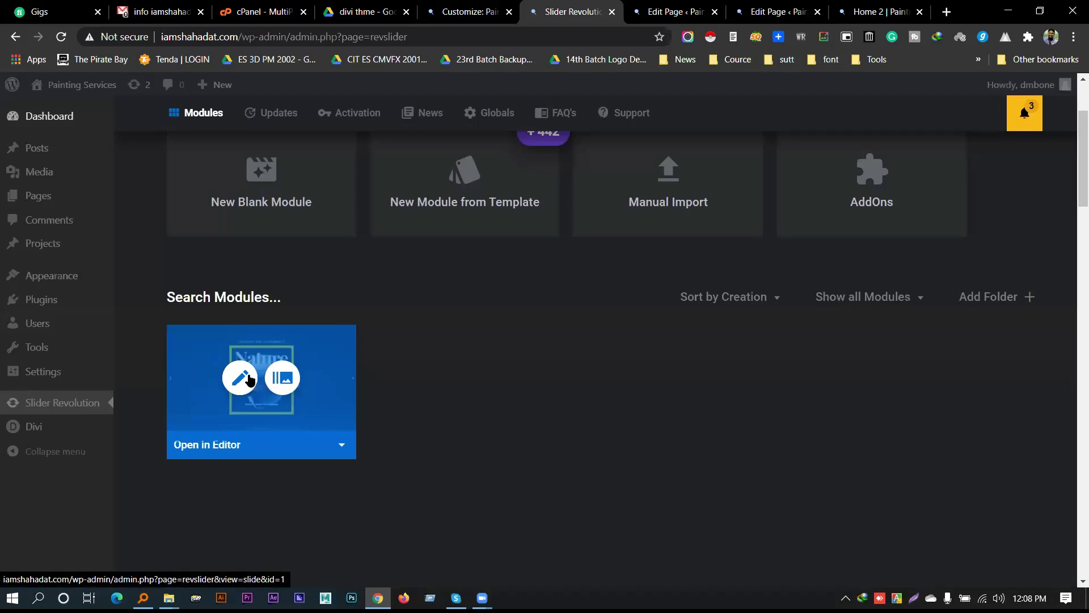
{"action": "left_click", "coordinate": [251, 379]}
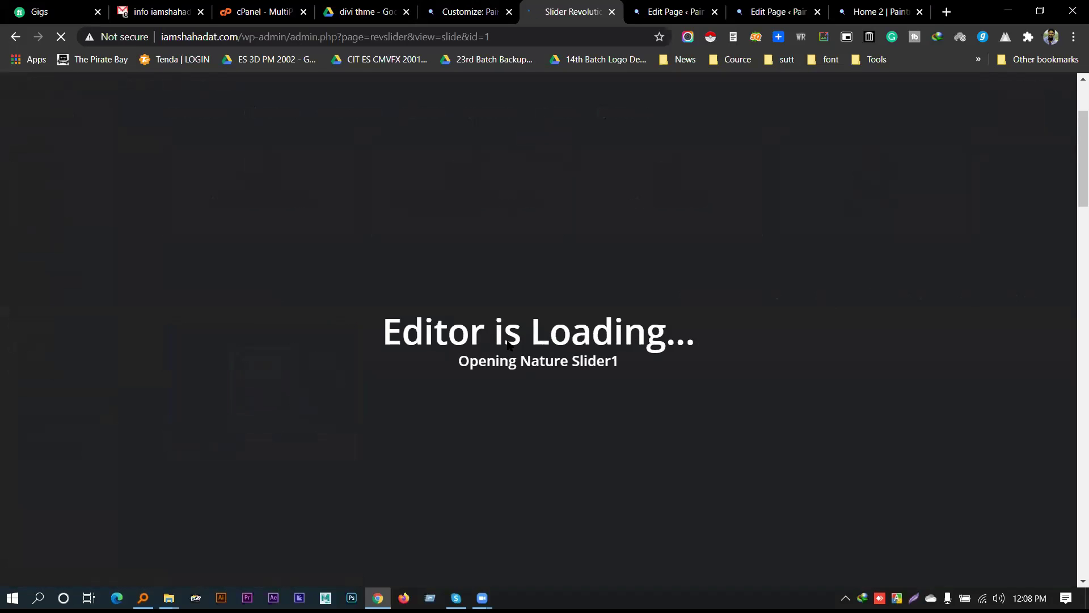
{"action": "key", "text": "ctrl+Tab"}
{"action": "key", "text": "ctrl+Tab"}
{"action": "key", "text": "ctrl+Tab"}
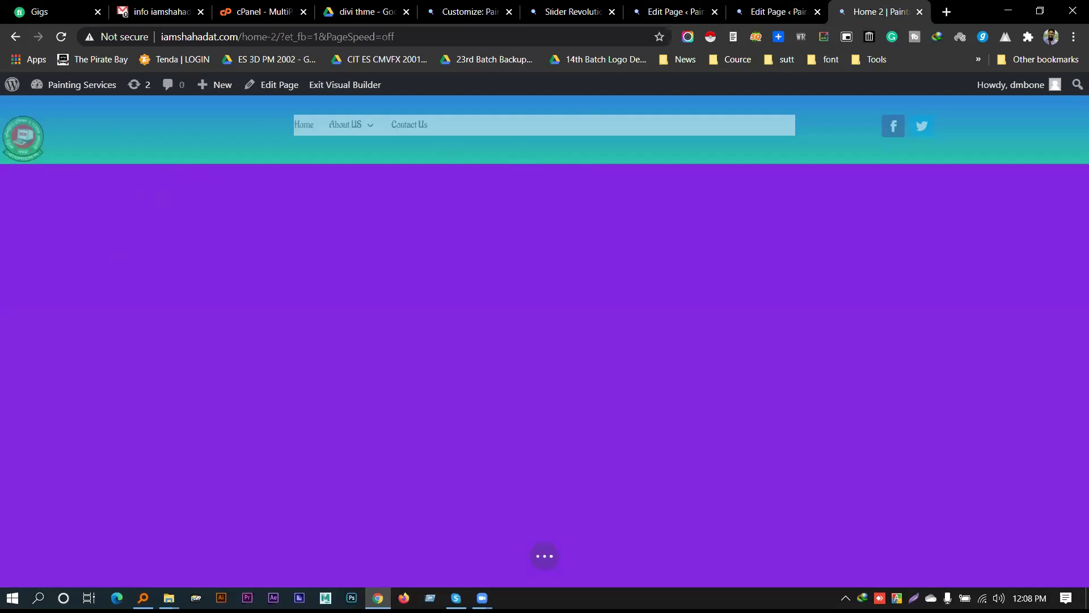
{"action": "key", "text": "ctrl+6"}
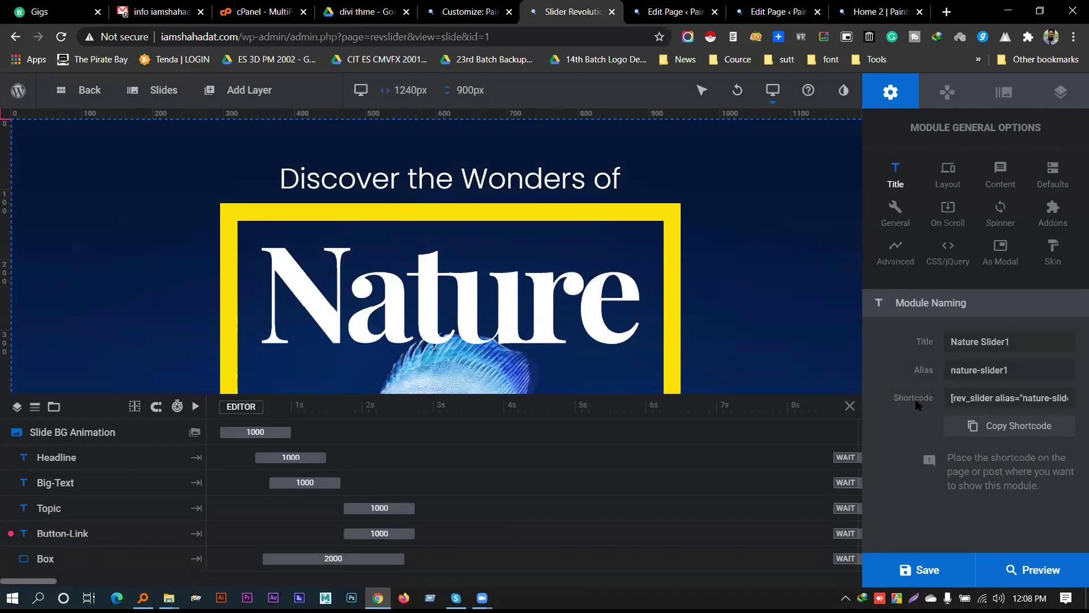
{"action": "left_click", "coordinate": [1001, 432]}
{"action": "left_click", "coordinate": [879, 11]}
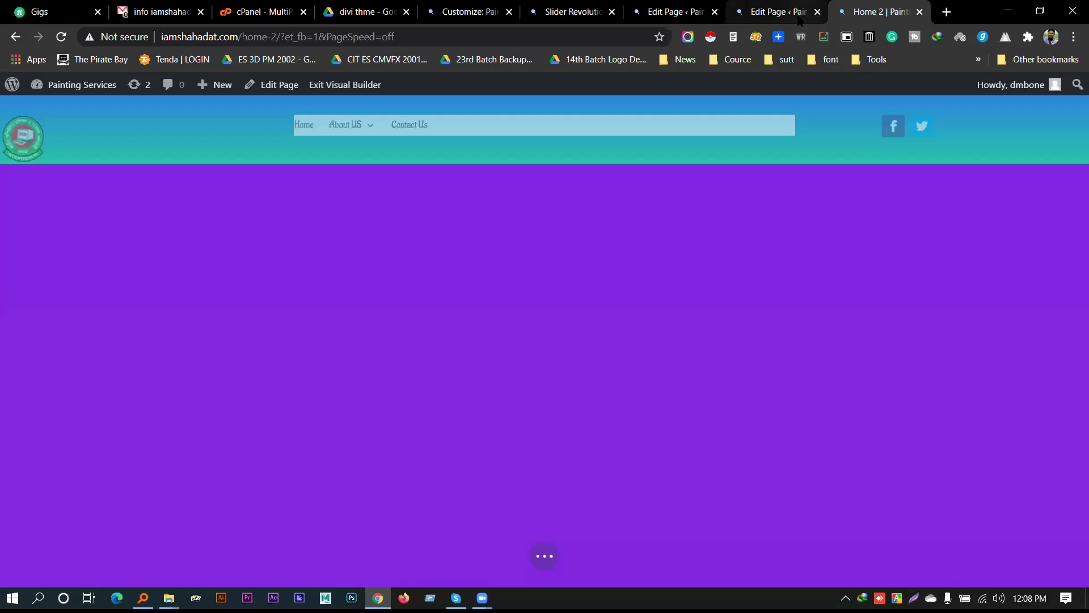
{"action": "left_click", "coordinate": [570, 11]}
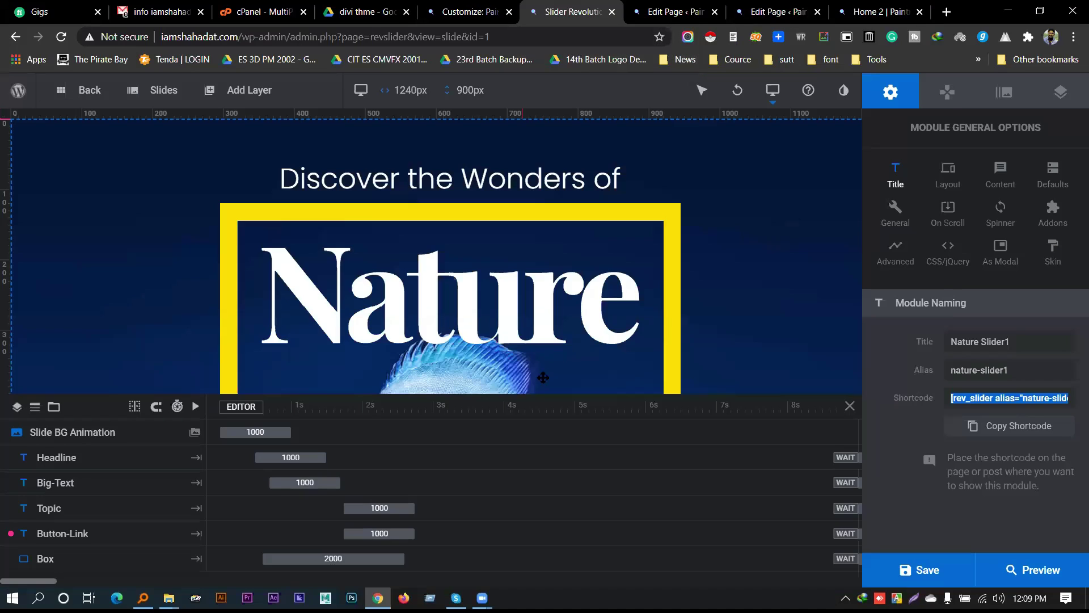
{"action": "left_click", "coordinate": [1020, 431]}
{"action": "left_click", "coordinate": [880, 12]}
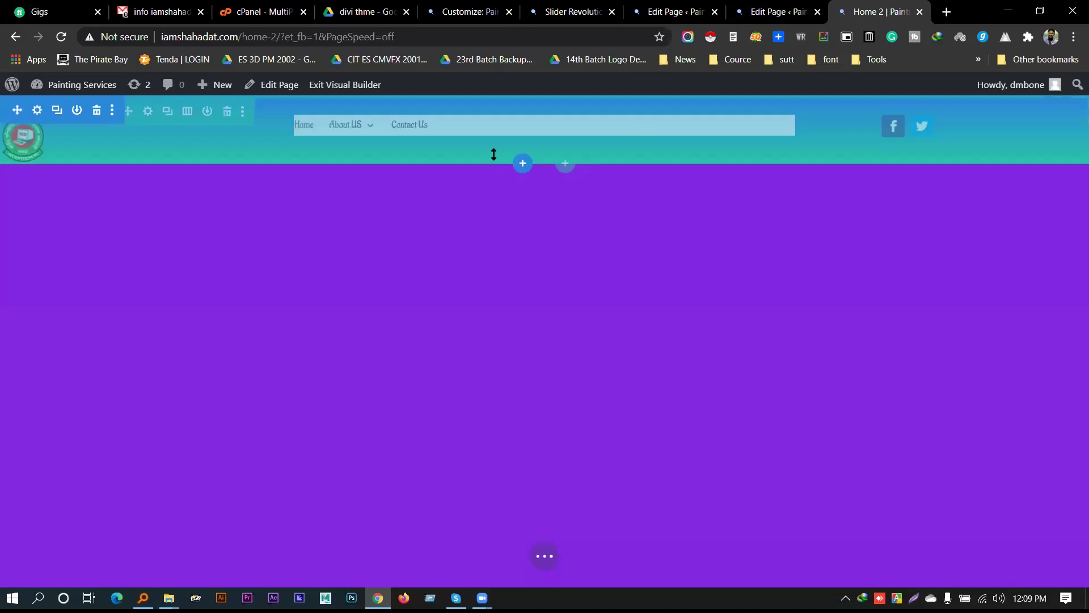
Add a fullwidth section with a code module holding the Nature Slider1 shortcode, then save Home 2
{"action": "left_click", "coordinate": [522, 165]}
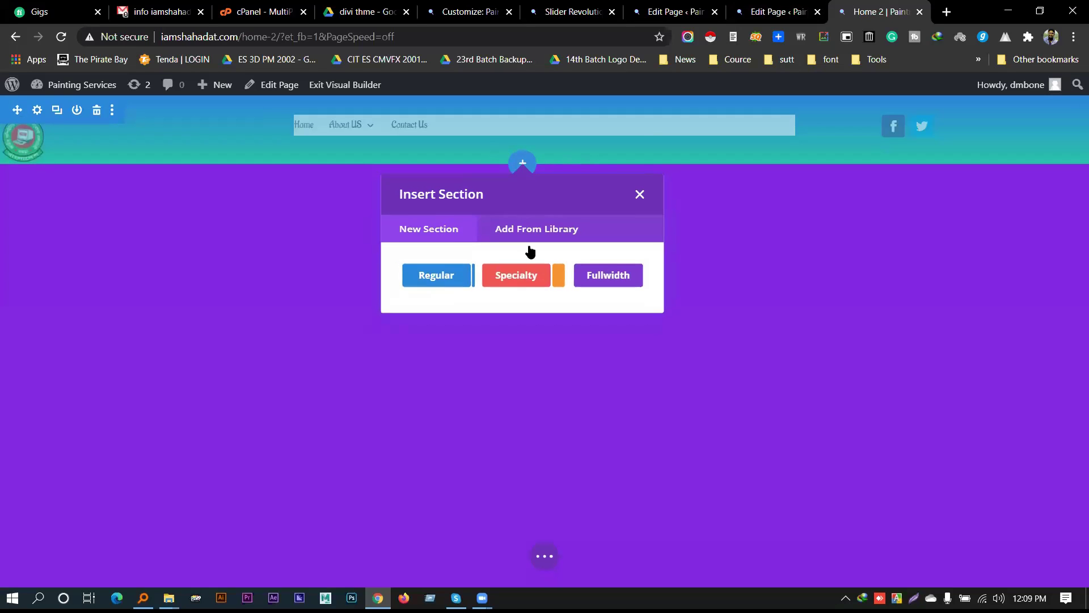
{"action": "left_click", "coordinate": [630, 283]}
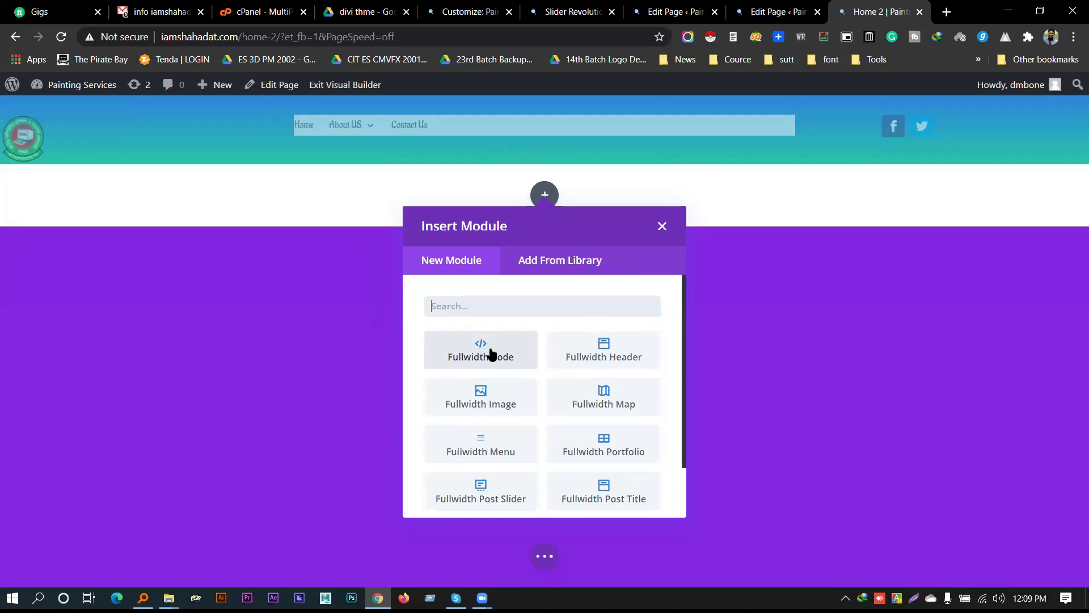
{"action": "left_click", "coordinate": [491, 352]}
{"action": "right_click", "coordinate": [647, 290]}
{"action": "left_click", "coordinate": [693, 390]}
{"action": "left_click", "coordinate": [637, 281]}
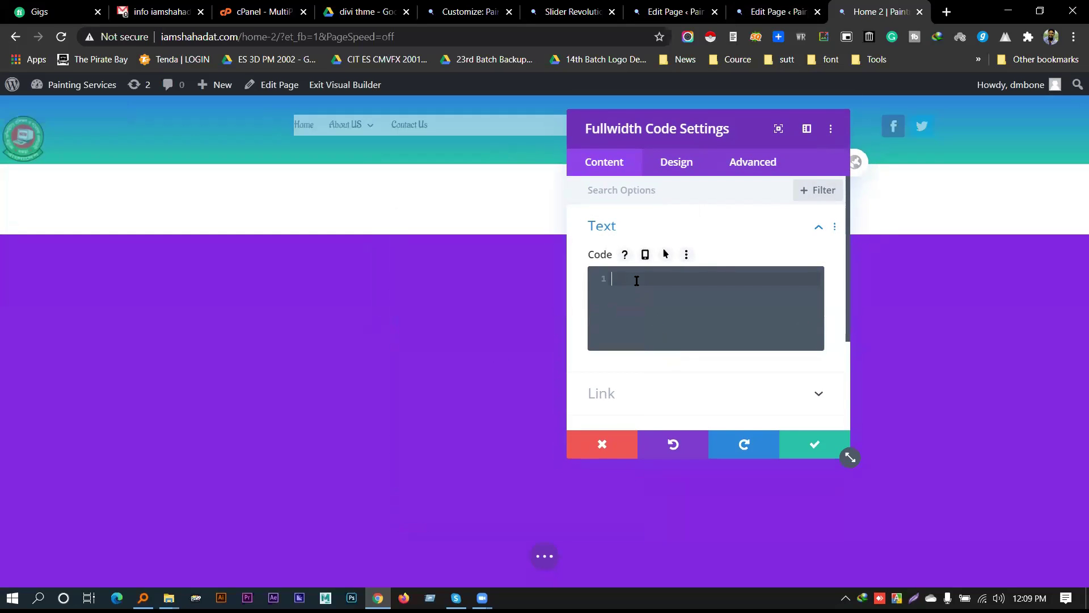
{"action": "key", "text": "ctrl+v"}
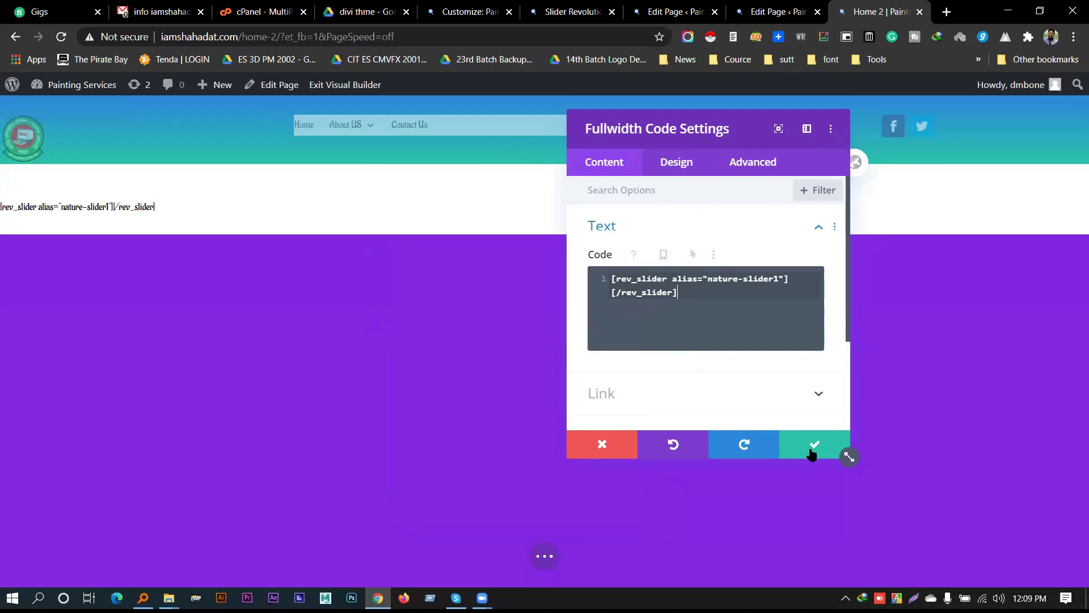
{"action": "left_click", "coordinate": [812, 450]}
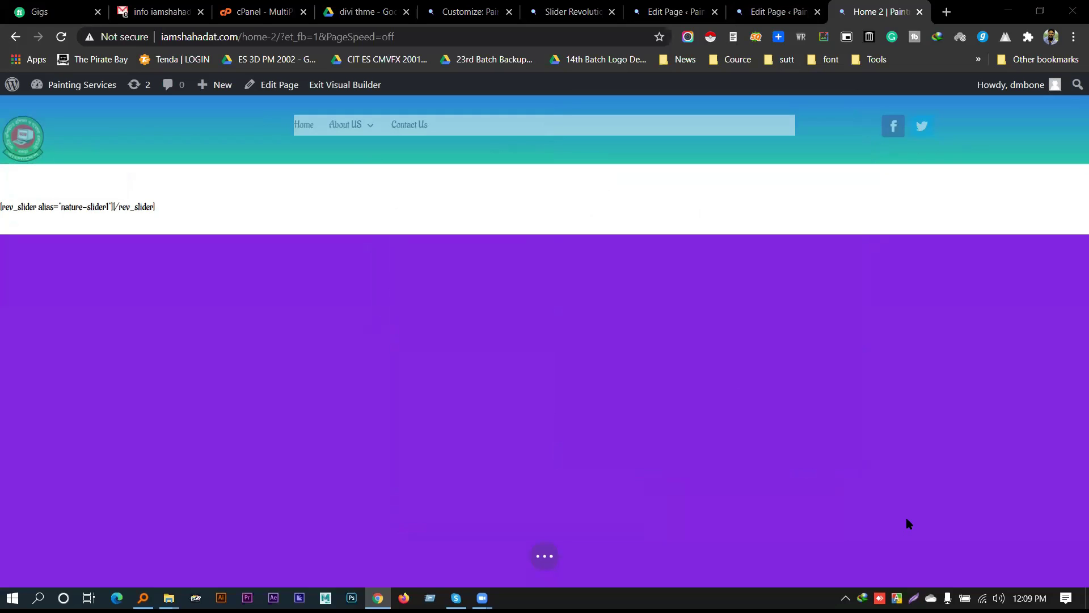
{"action": "left_click", "coordinate": [545, 561]}
{"action": "left_click", "coordinate": [1061, 552]}
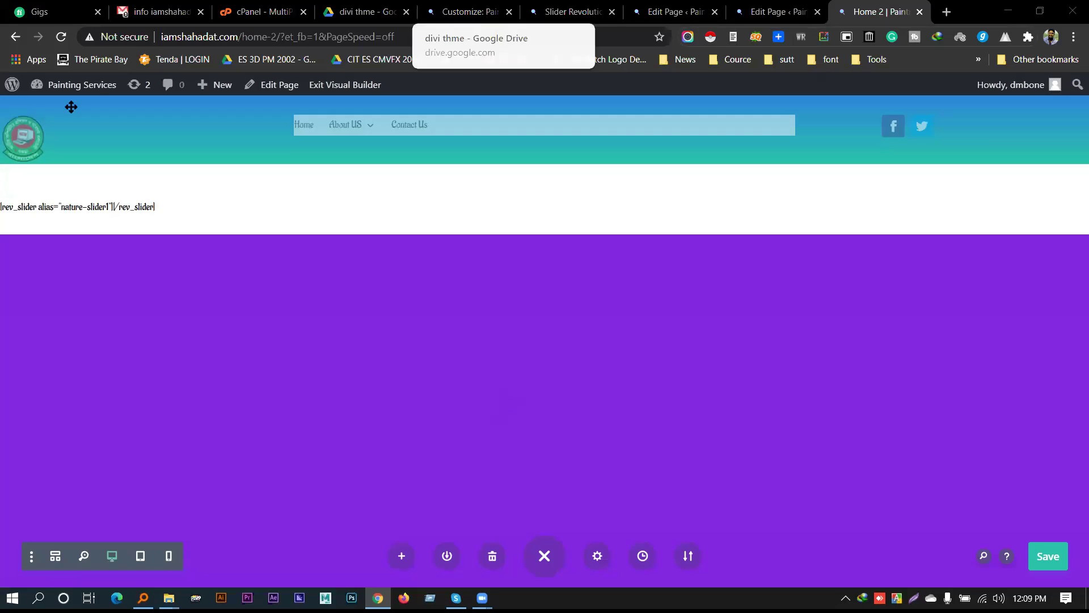
Load the Home 2 page address in a new browser tab to view it live
{"action": "left_click_drag", "start_coordinate": [277, 36], "coordinate": [162, 37]}
{"action": "key", "text": "ctrl+c"}
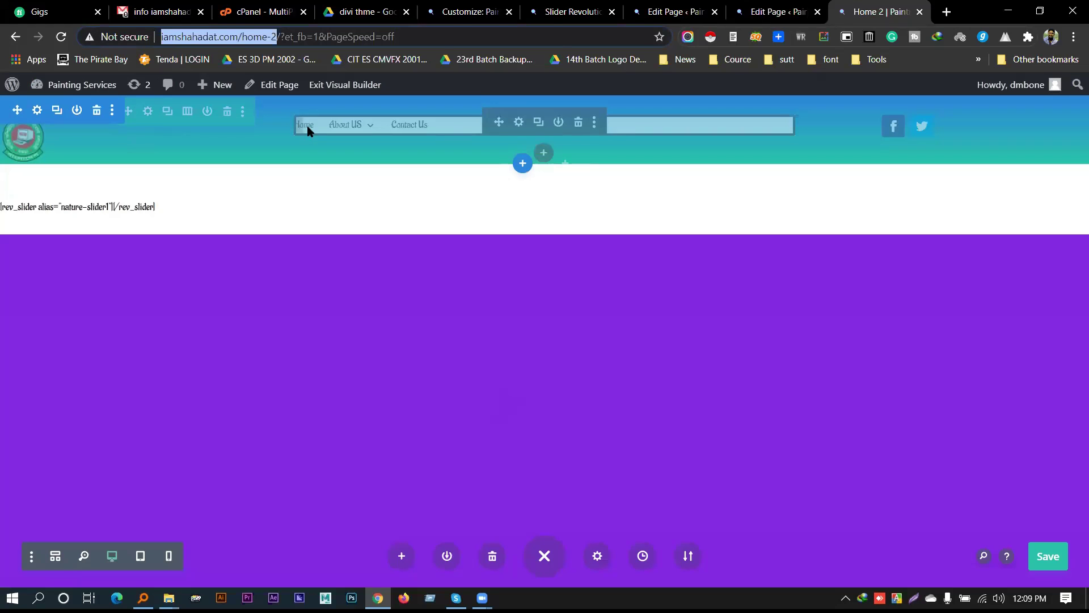
{"action": "key", "text": "ctrl+t"}
{"action": "key", "text": "ctrl+v"}
{"action": "key", "text": "Return"}
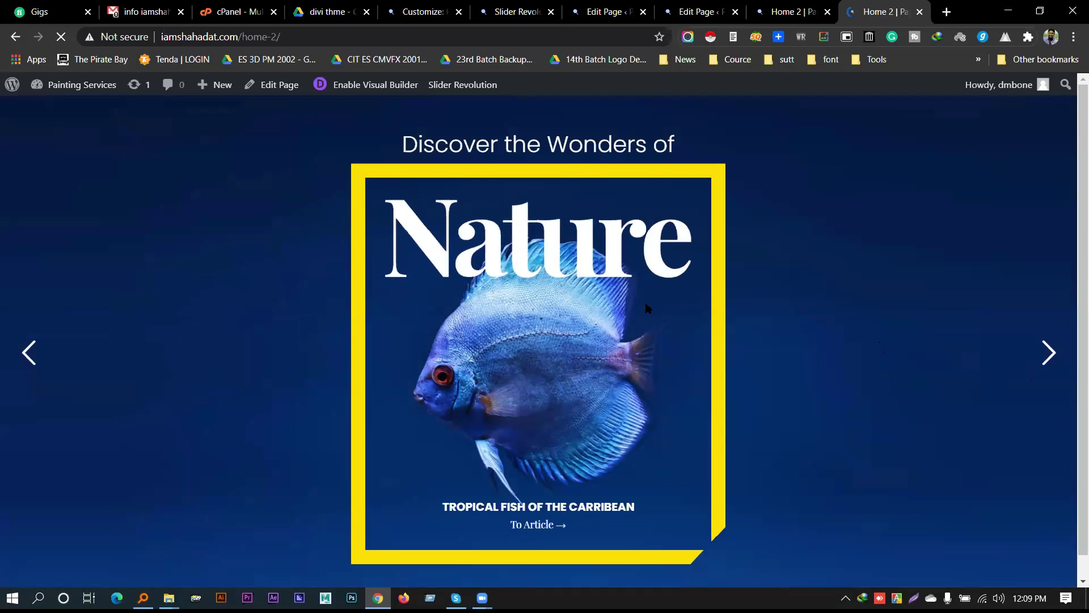
Cycle the Nature slider through its fish and Free Range Farming slides, then minimize the browser
{"action": "scroll", "coordinate": [550, 355], "scroll_direction": "down", "scroll_amount": 1}
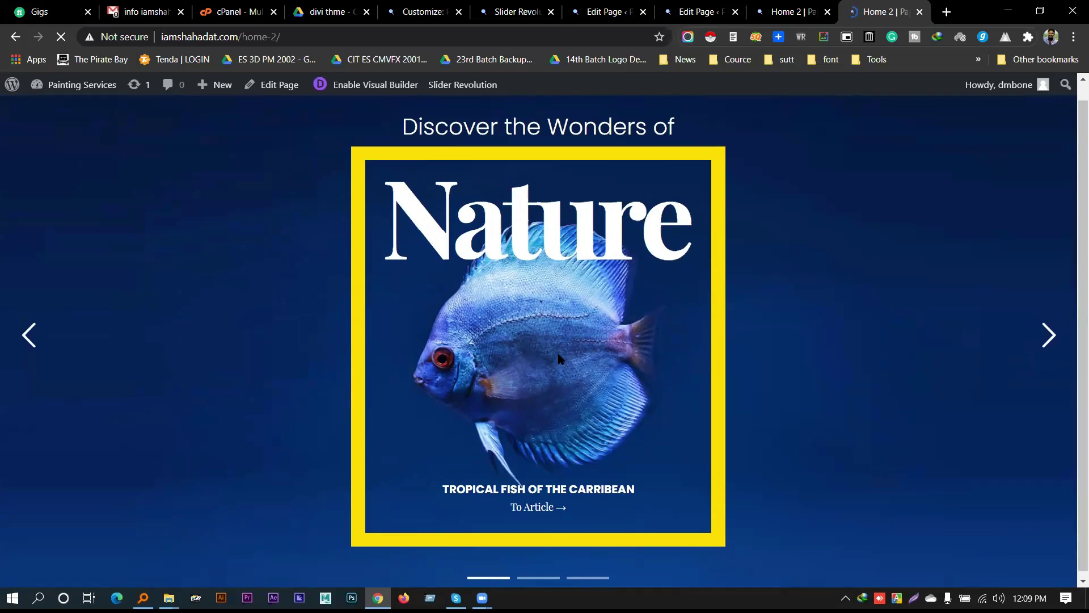
{"action": "left_click", "coordinate": [1048, 340]}
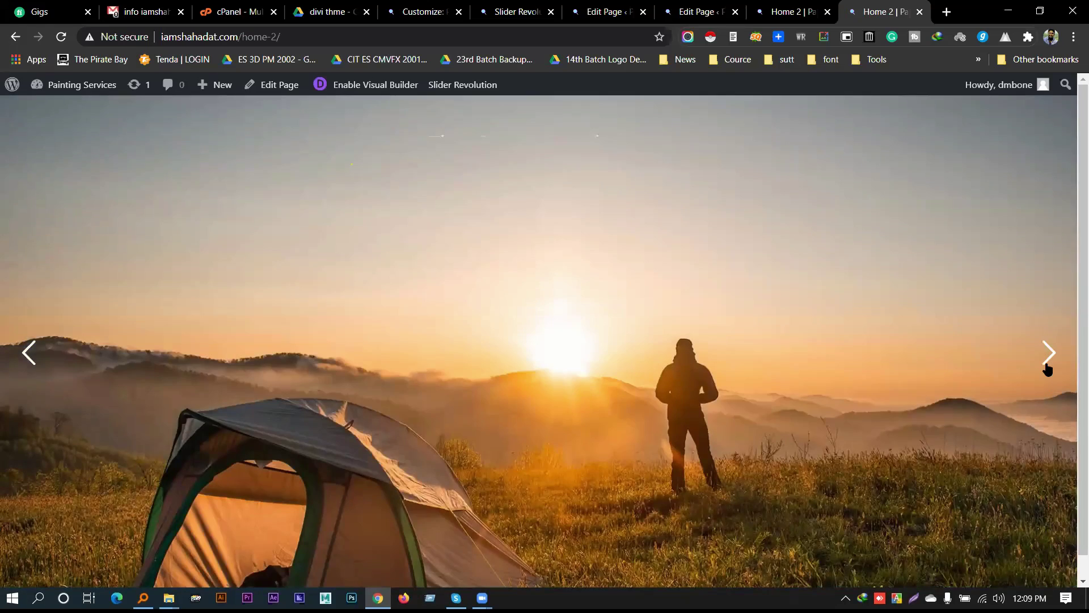
{"action": "left_click", "coordinate": [1048, 362]}
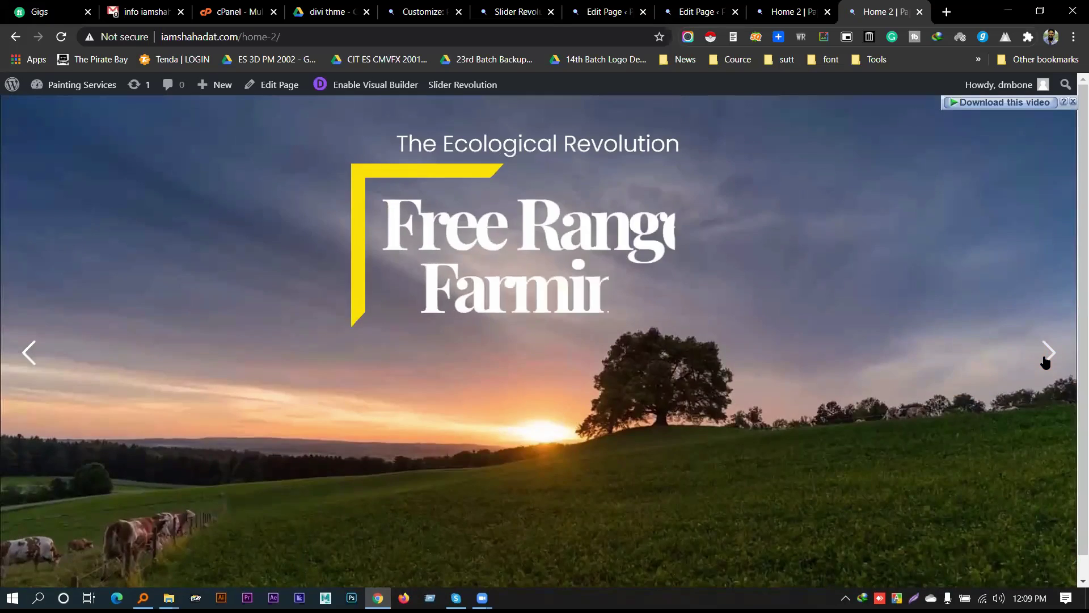
{"action": "left_click", "coordinate": [1046, 361]}
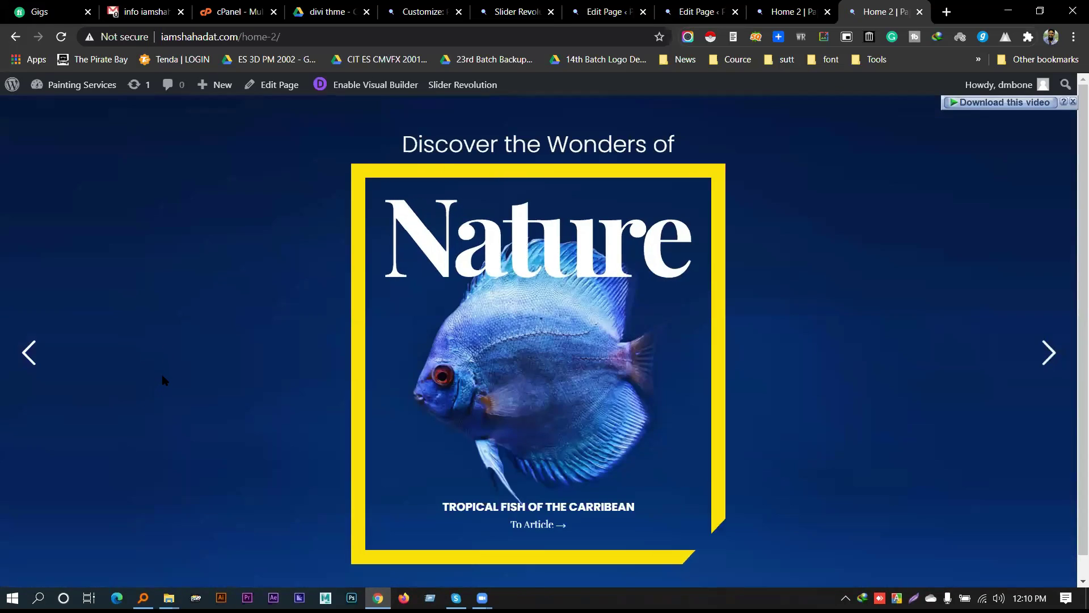
{"action": "scroll", "coordinate": [168, 384], "scroll_direction": "down", "scroll_amount": 1}
{"action": "scroll", "coordinate": [178, 397], "scroll_direction": "up", "scroll_amount": 1}
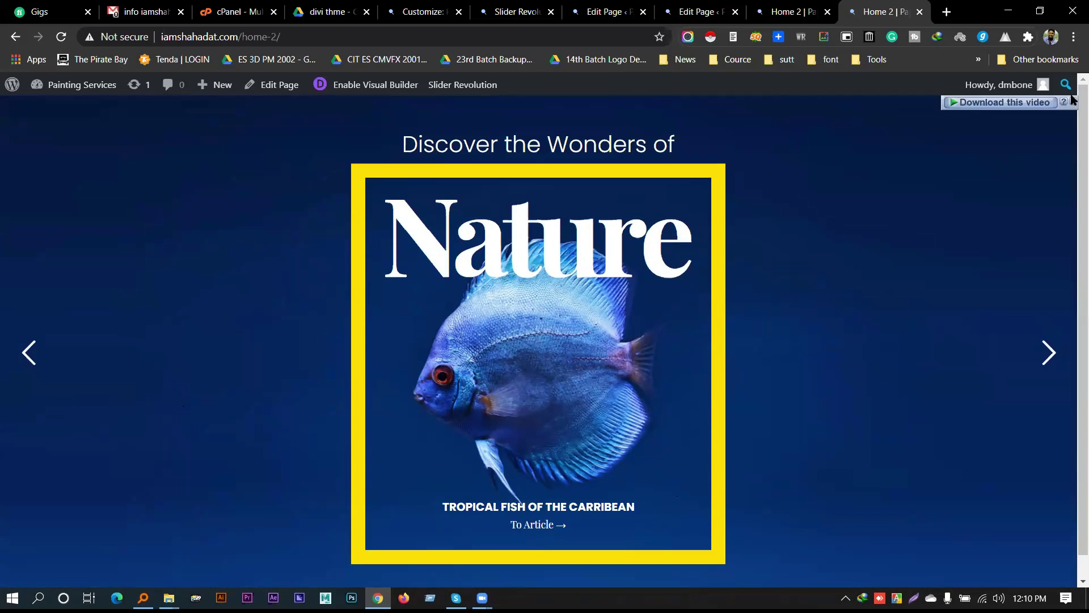
{"action": "left_click", "coordinate": [1073, 103]}
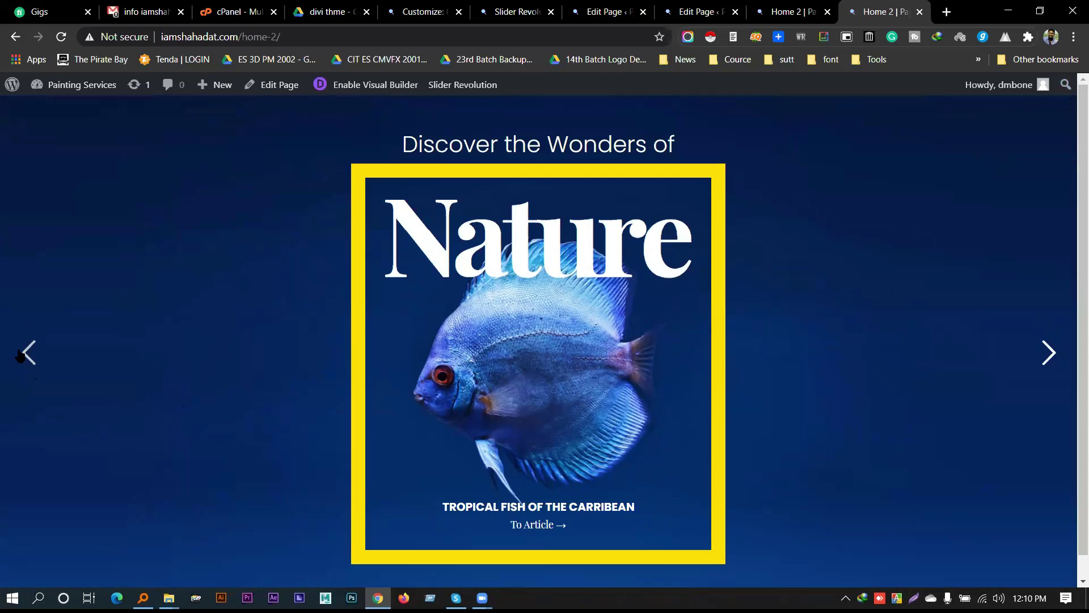
{"action": "left_click", "coordinate": [26, 353]}
{"action": "scroll", "coordinate": [542, 336], "scroll_direction": "down", "scroll_amount": 1}
{"action": "scroll", "coordinate": [467, 372], "scroll_direction": "up", "scroll_amount": 1}
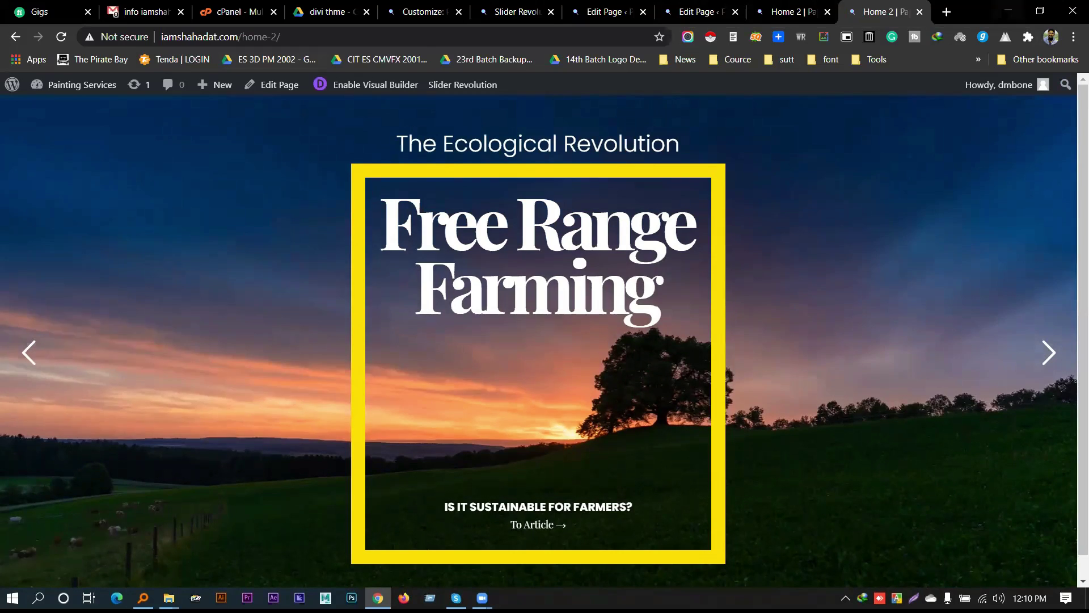
{"action": "left_click", "coordinate": [1008, 11]}
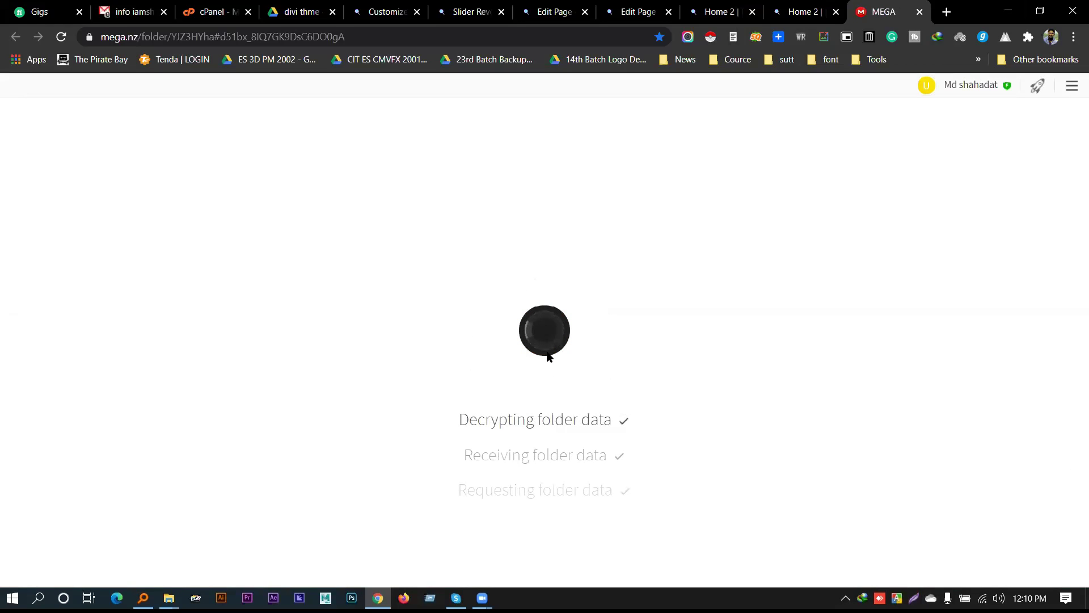
Download traveller-carousel1.zip from the MEGA templates folder as a ZIP archive
{"action": "scroll", "coordinate": [416, 400], "scroll_direction": "down", "scroll_amount": 20}
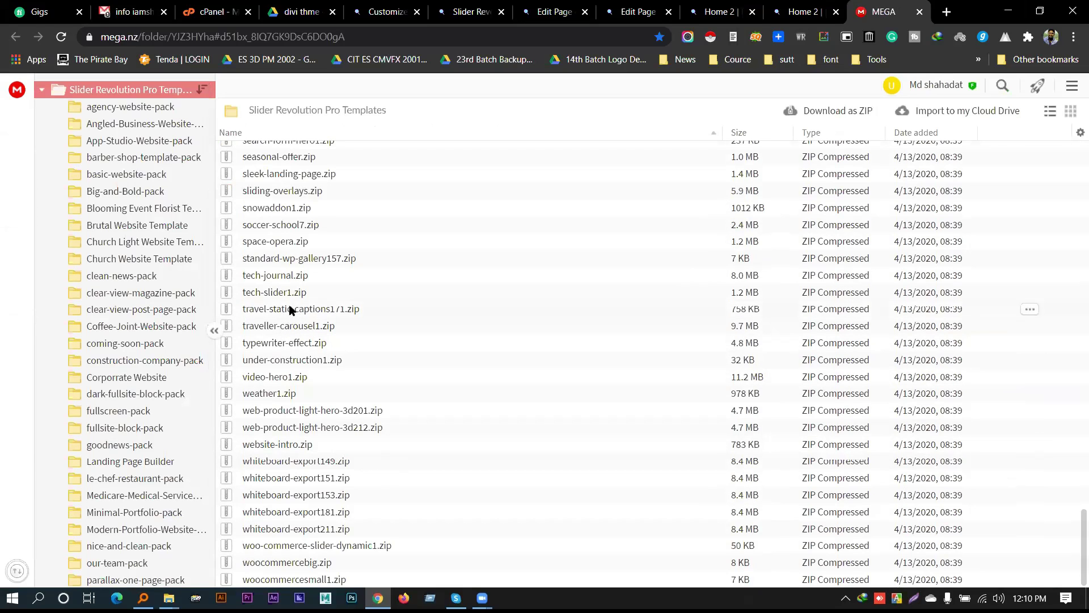
{"action": "left_click", "coordinate": [296, 329]}
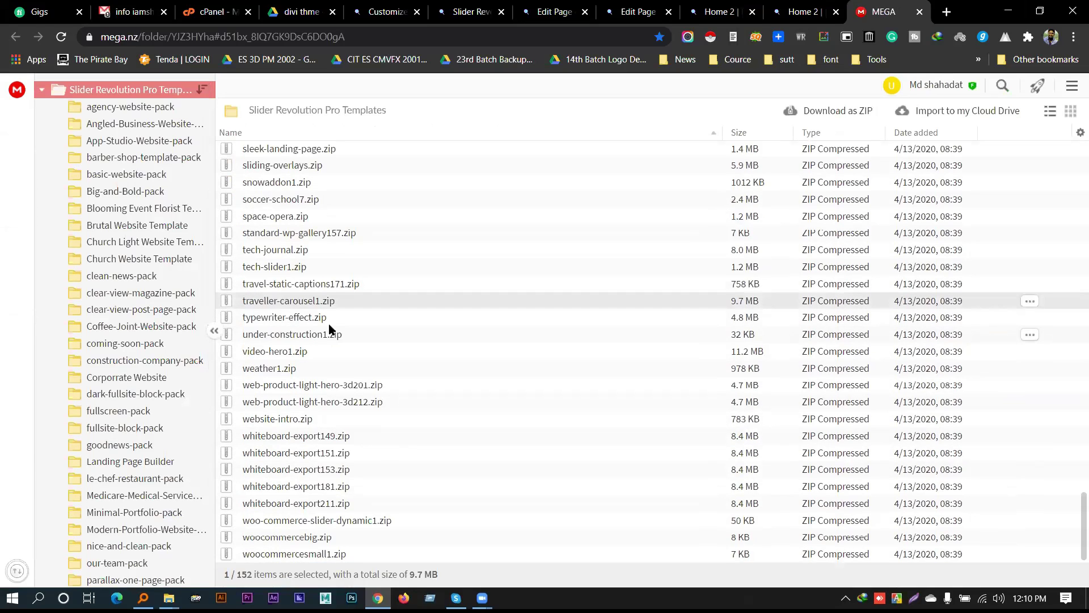
{"action": "left_click", "coordinate": [1030, 302]}
{"action": "mouse_move", "coordinate": [980, 359]}
{"action": "left_click", "coordinate": [834, 384]}
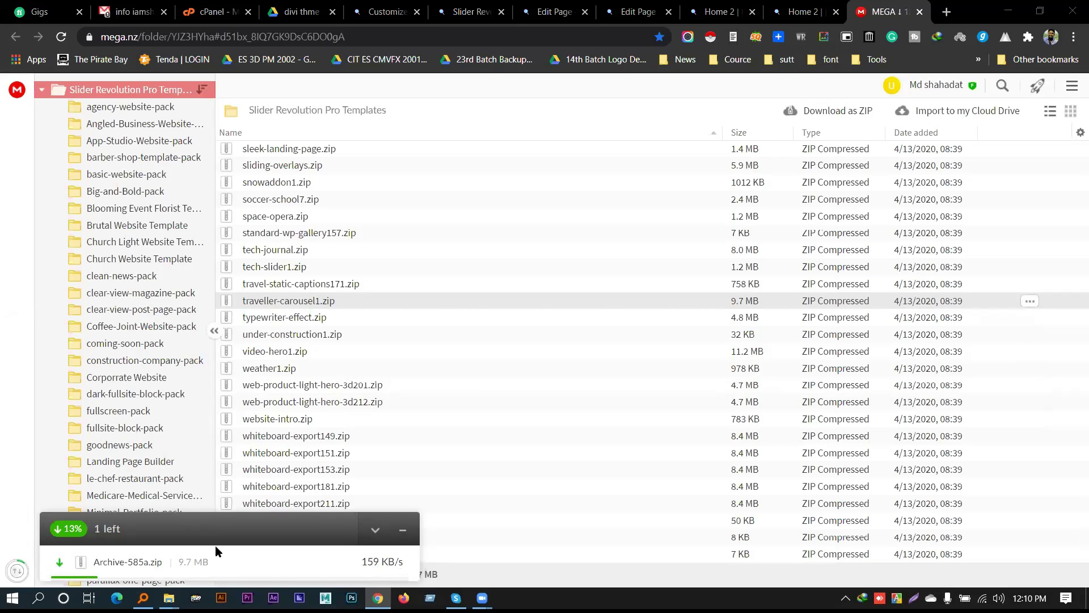
Refresh the divi thme Google Drive folder, then return to the MEGA folder
{"action": "left_click", "coordinate": [298, 11]}
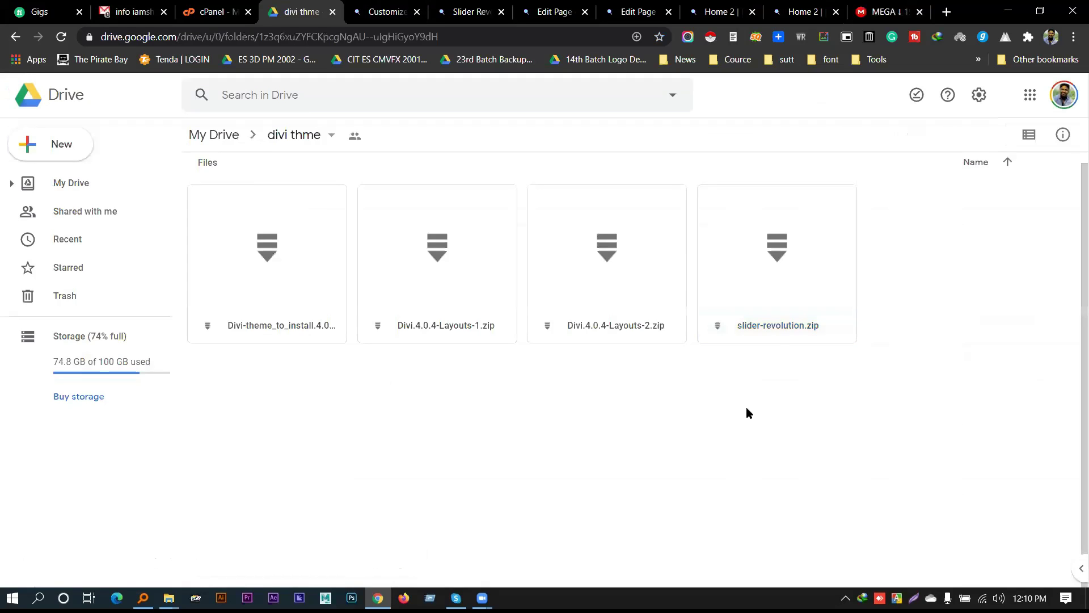
{"action": "key", "text": "F5"}
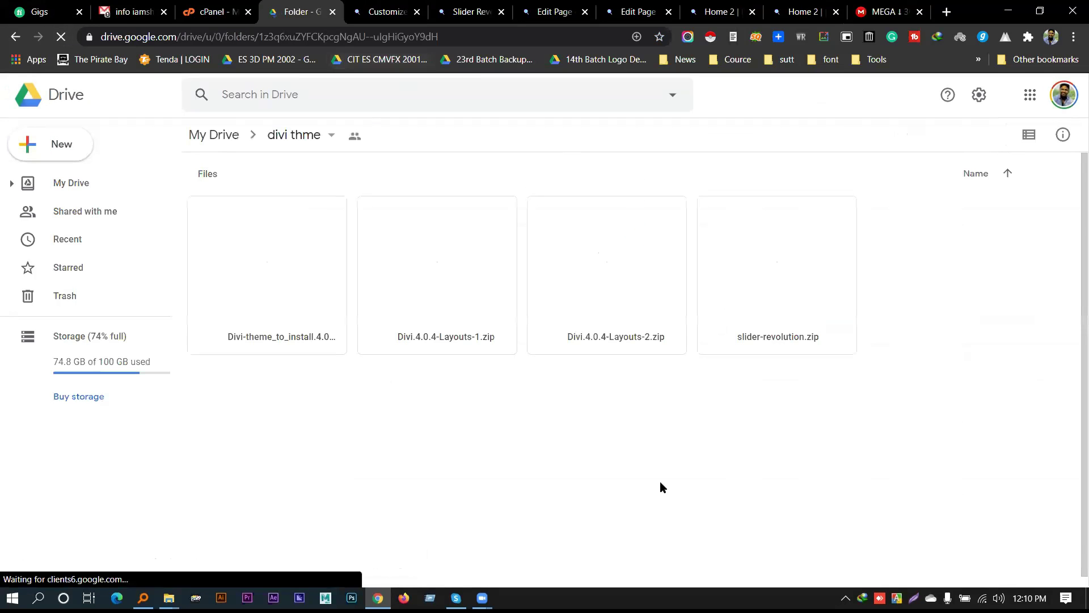
{"action": "key", "text": "ctrl+9"}
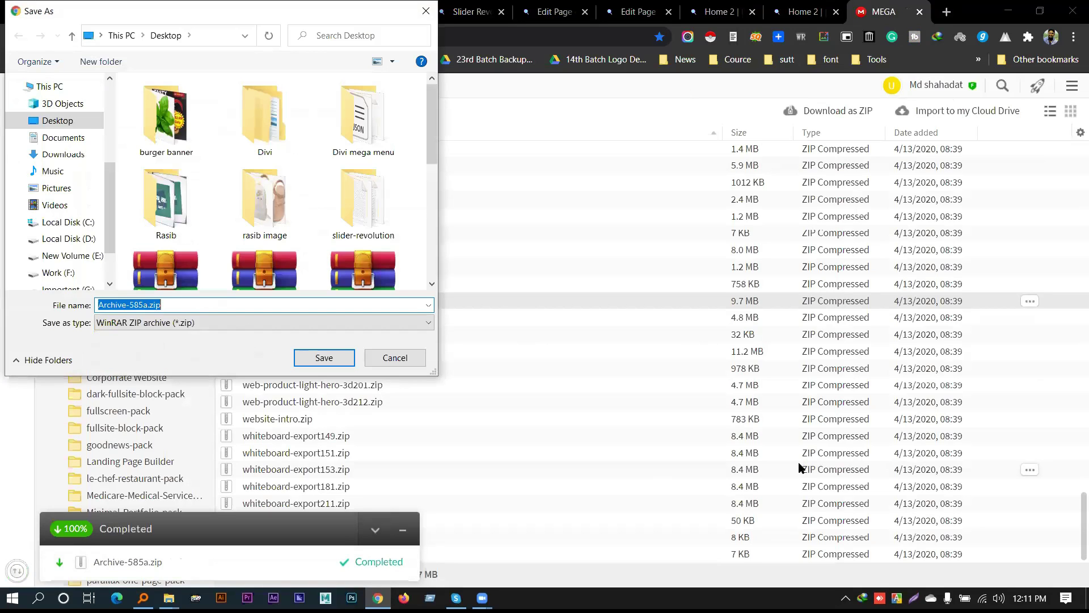
Save the archive to the Desktop, open it in WinRAR, and extract traveller-carousel1.zip onto the desktop
{"action": "left_click", "coordinate": [138, 304]}
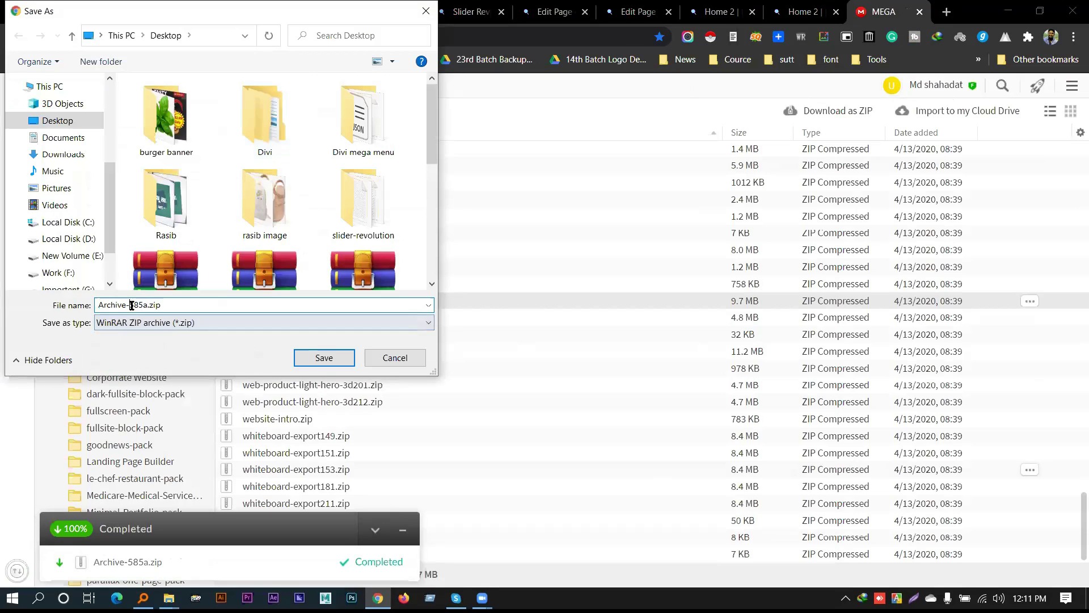
{"action": "key", "text": "Return"}
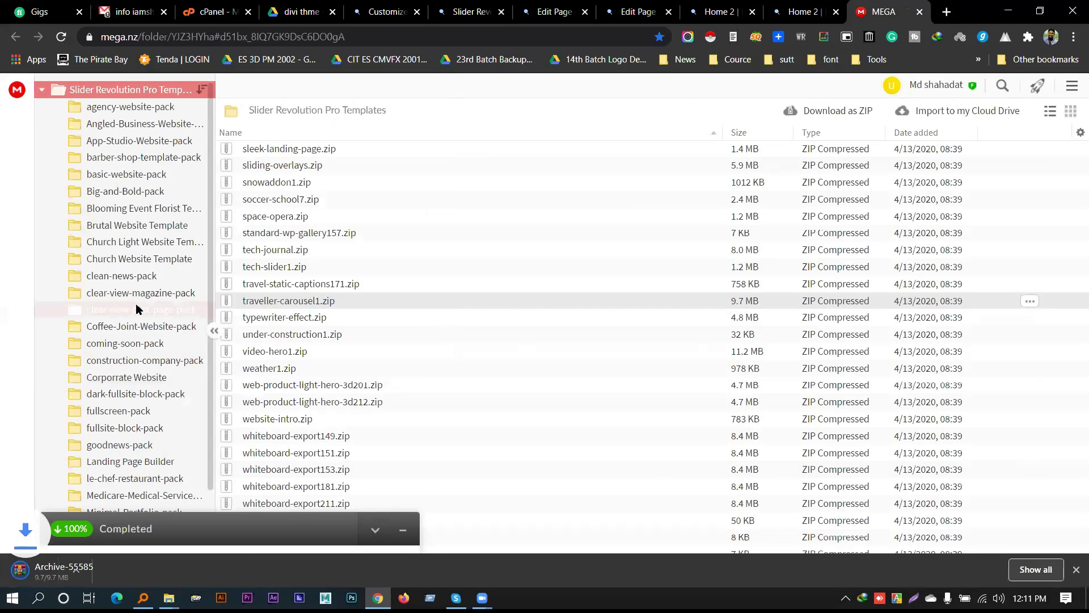
{"action": "left_click", "coordinate": [117, 560]}
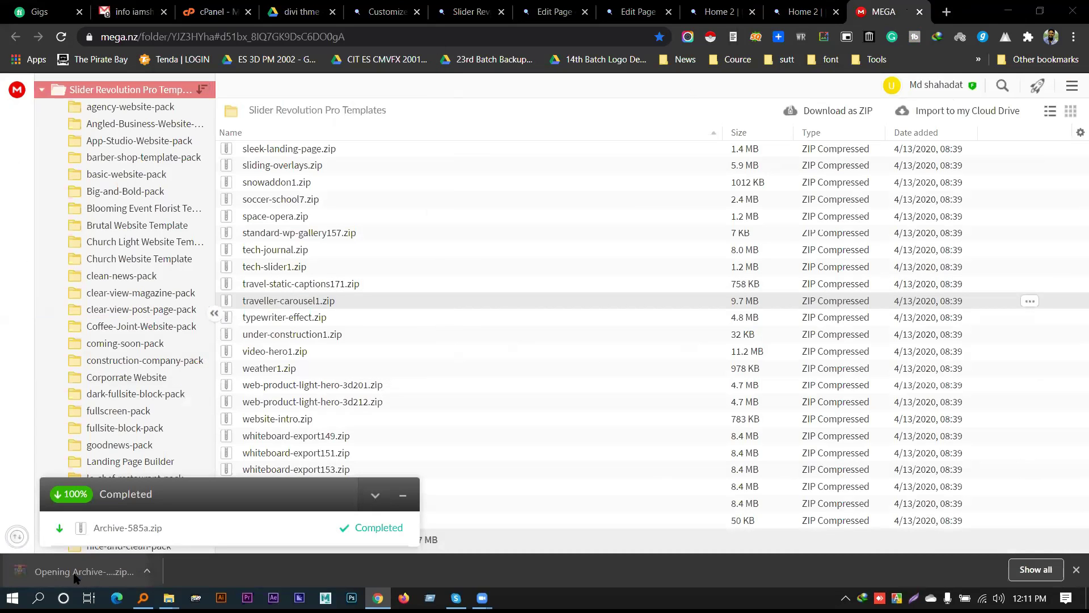
{"action": "left_click", "coordinate": [1008, 10]}
{"action": "left_click_drag", "start_coordinate": [311, 244], "coordinate": [567, 92]}
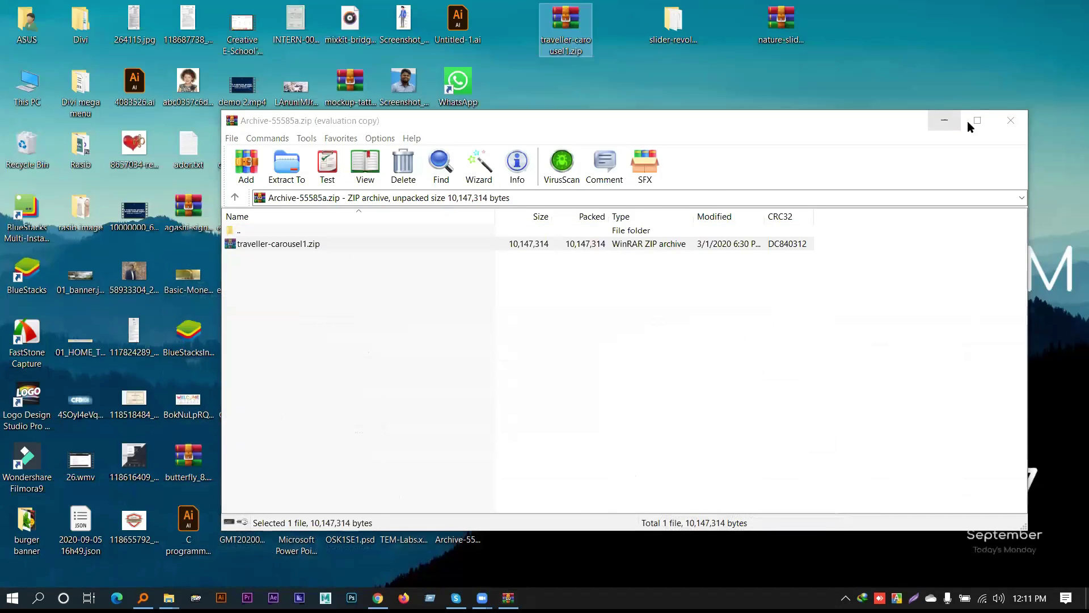
Browse the archive's images, uploads, revslider, templates and traveller-carousel folders, then close WinRAR
{"action": "left_click", "coordinate": [1010, 120]}
{"action": "left_click", "coordinate": [524, 98]}
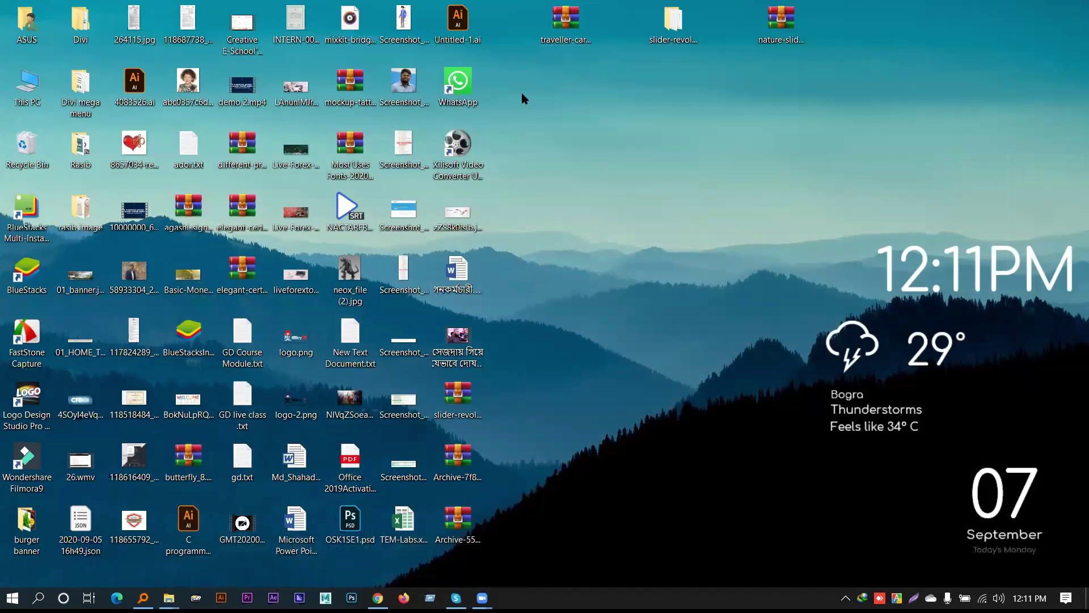
{"action": "double_click", "coordinate": [243, 244]}
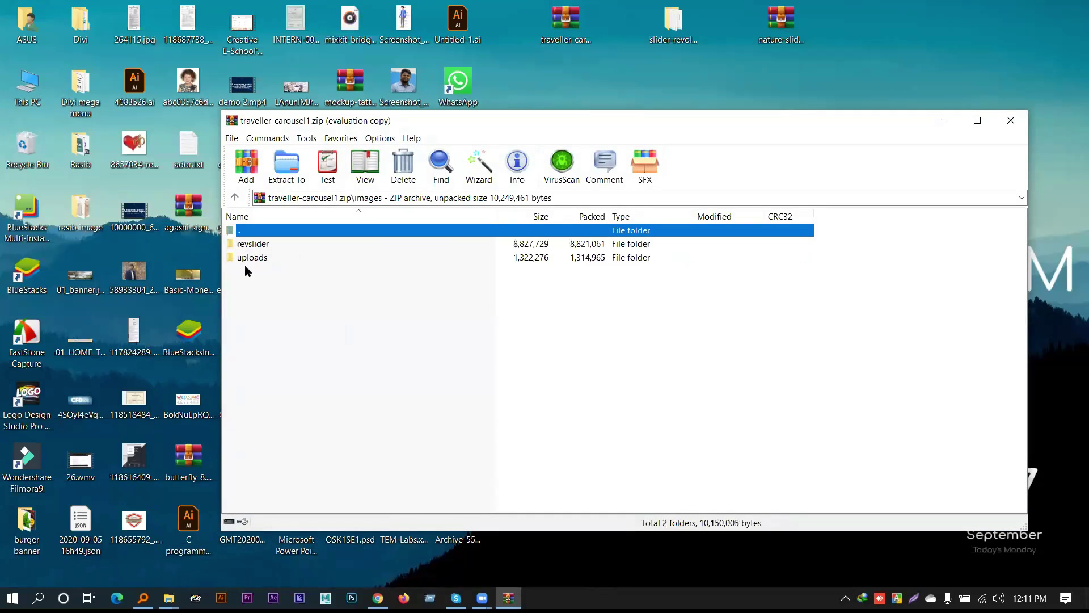
{"action": "double_click", "coordinate": [256, 257]}
{"action": "left_click", "coordinate": [234, 197]}
{"action": "double_click", "coordinate": [250, 245]}
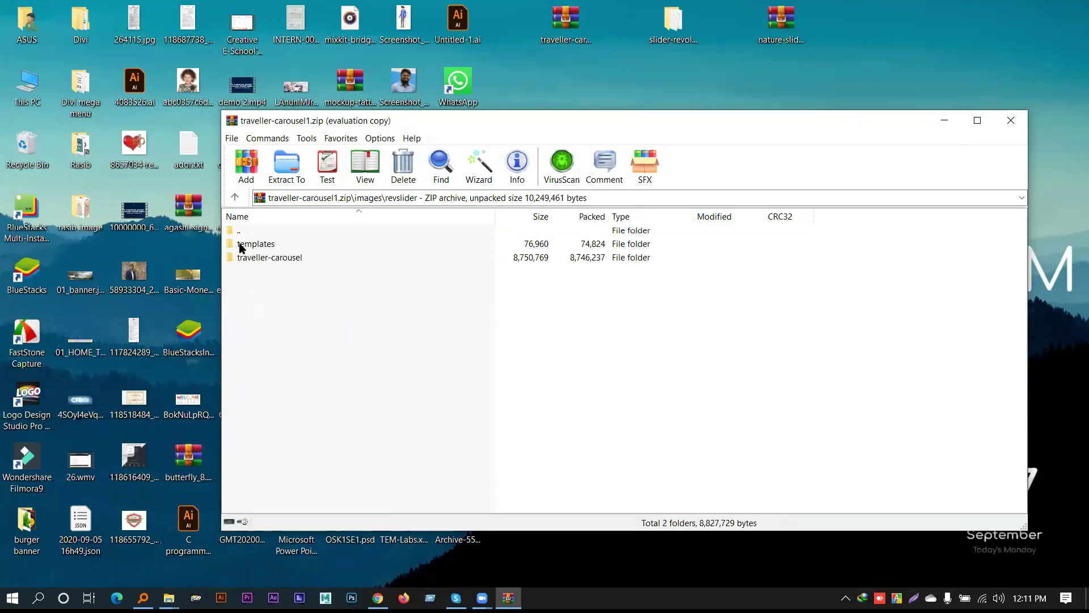
{"action": "double_click", "coordinate": [244, 244]}
{"action": "double_click", "coordinate": [267, 245]}
{"action": "left_click", "coordinate": [235, 197]}
{"action": "left_click", "coordinate": [235, 197]}
{"action": "left_click", "coordinate": [234, 197]}
{"action": "left_click", "coordinate": [1011, 120]}
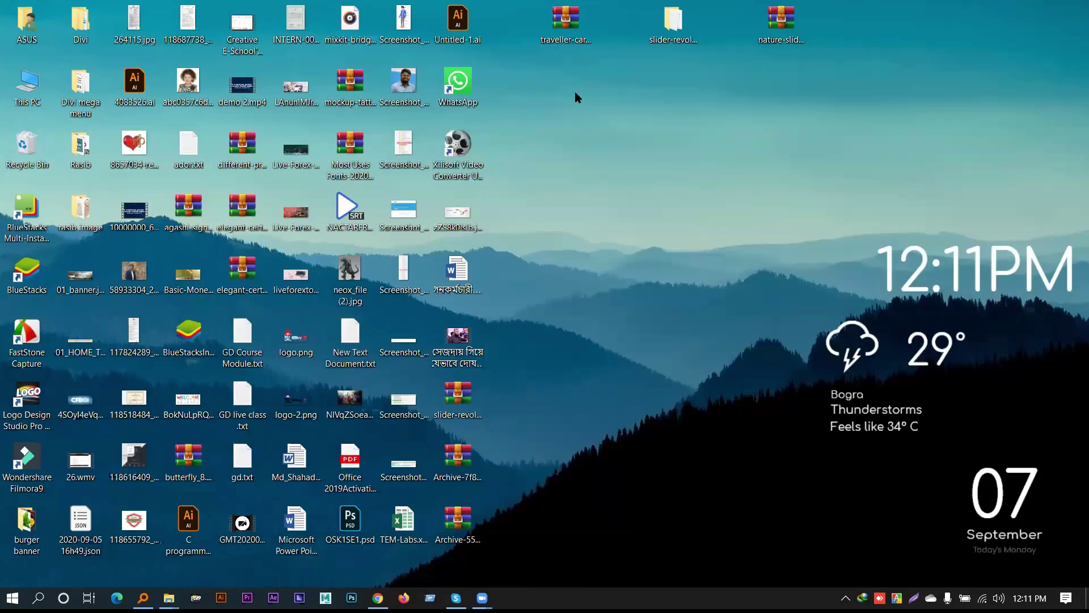
Go to the Home 2 editor tab, reload it, and open Slider Revolution from the admin sidebar
{"action": "left_click", "coordinate": [378, 597]}
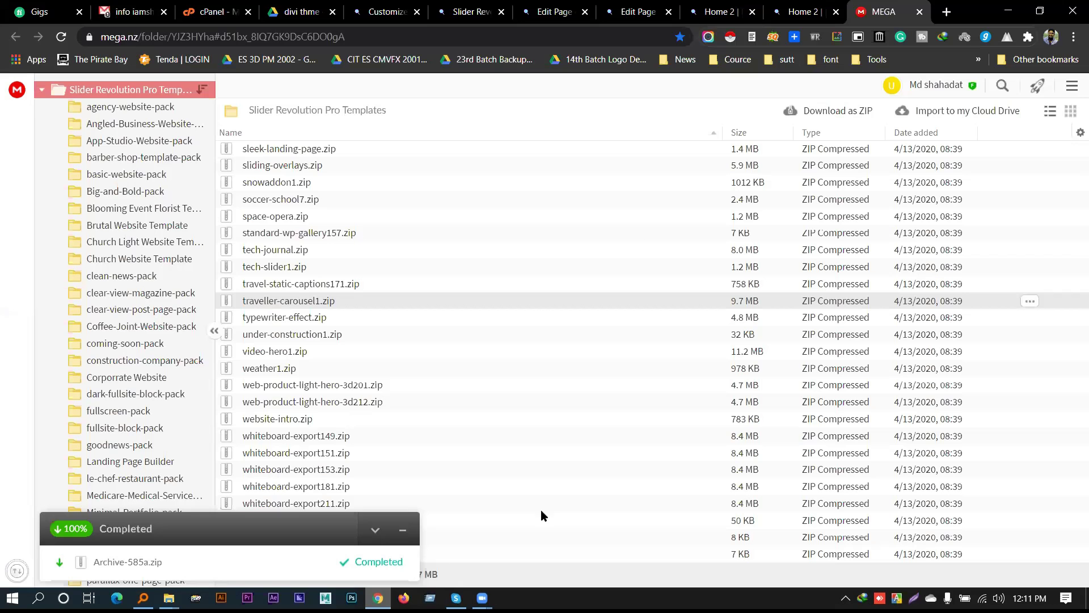
{"action": "left_click", "coordinate": [457, 12]}
{"action": "left_click", "coordinate": [386, 12]}
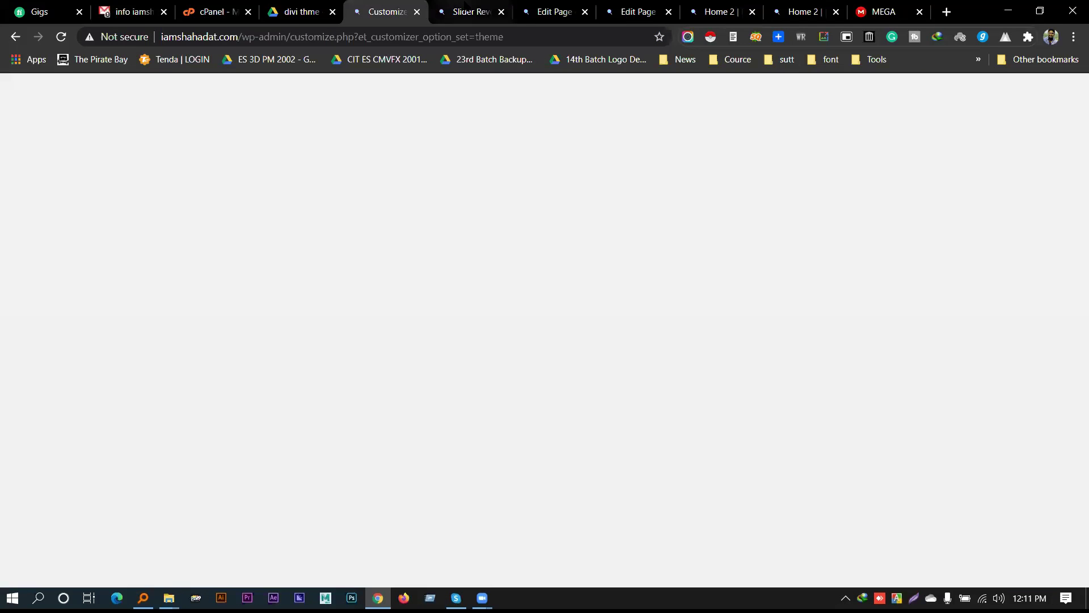
{"action": "left_click", "coordinate": [471, 10]}
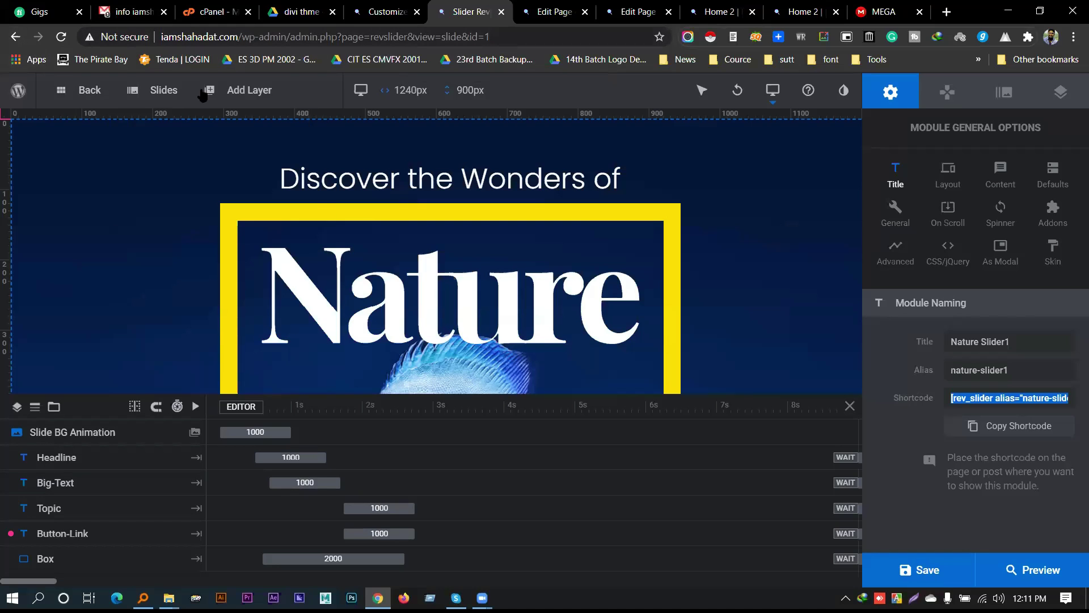
{"action": "left_click", "coordinate": [386, 12]}
{"action": "left_click", "coordinate": [470, 12]}
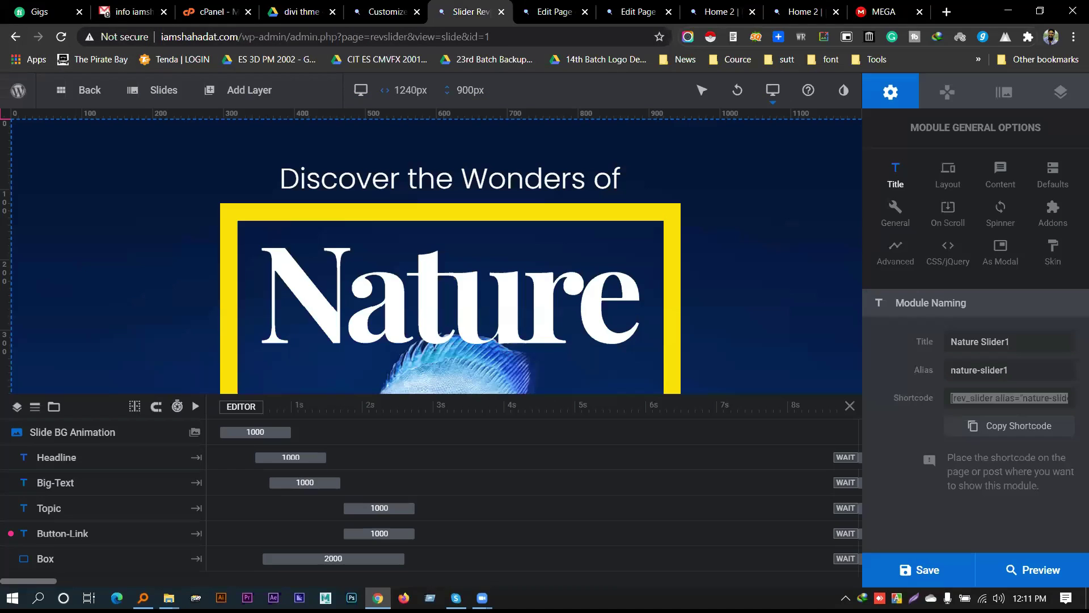
{"action": "left_click", "coordinate": [554, 12]}
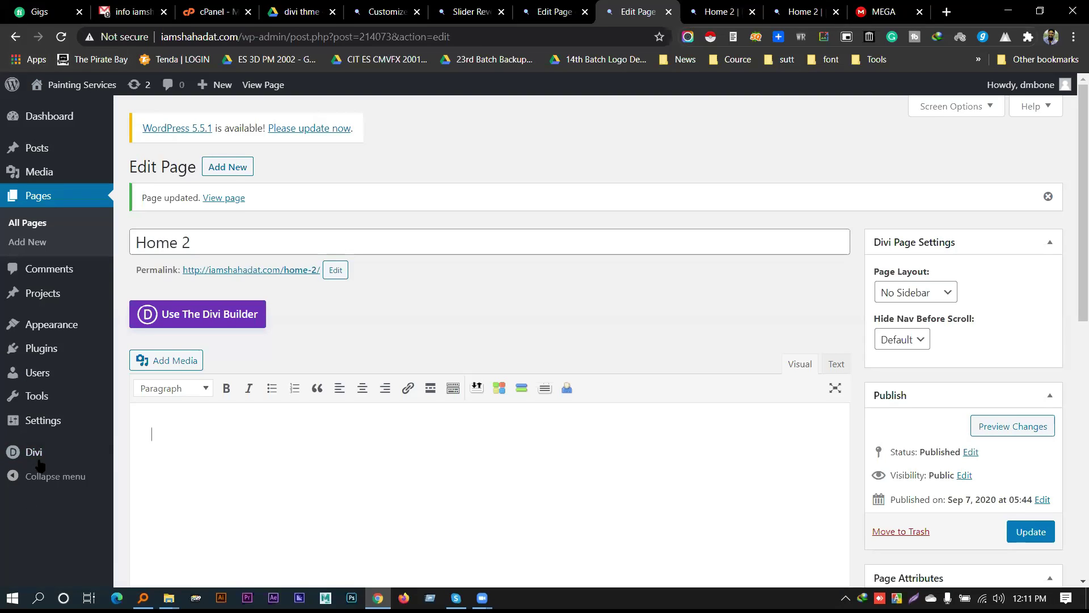
{"action": "left_click", "coordinate": [61, 37]}
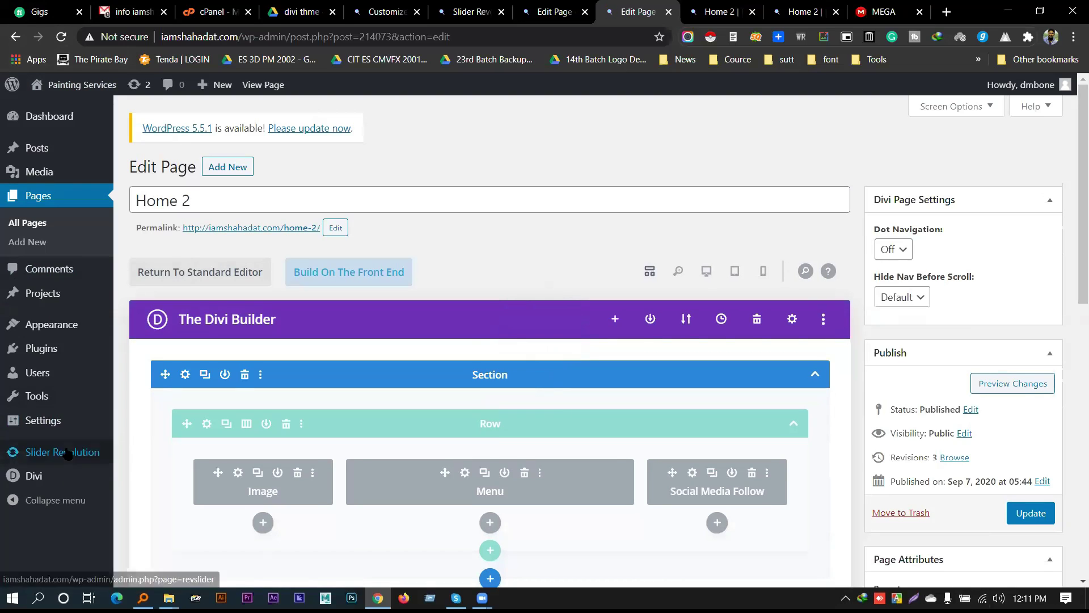
{"action": "left_click", "coordinate": [68, 454]}
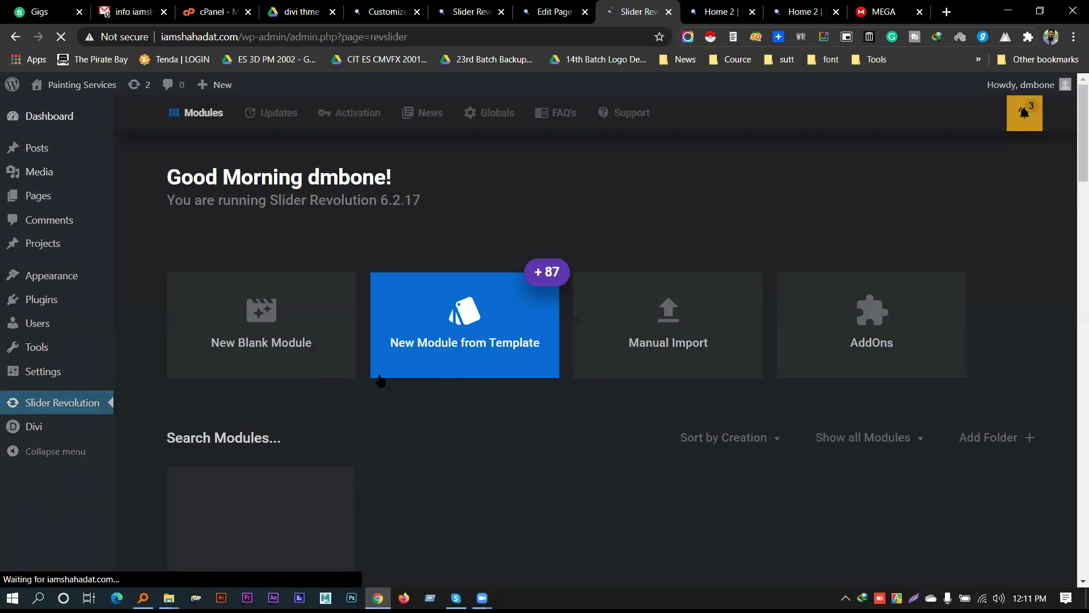
Pick traveller-carousel1.zip from the Desktop in Manual Import to begin importing it
{"action": "left_click", "coordinate": [673, 328]}
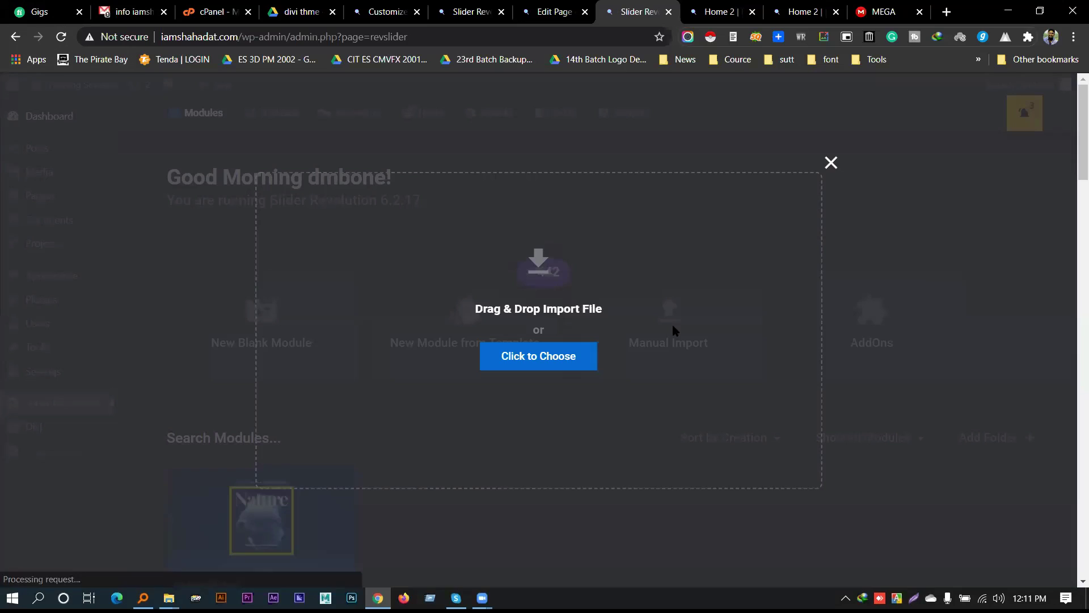
{"action": "left_click", "coordinate": [549, 358]}
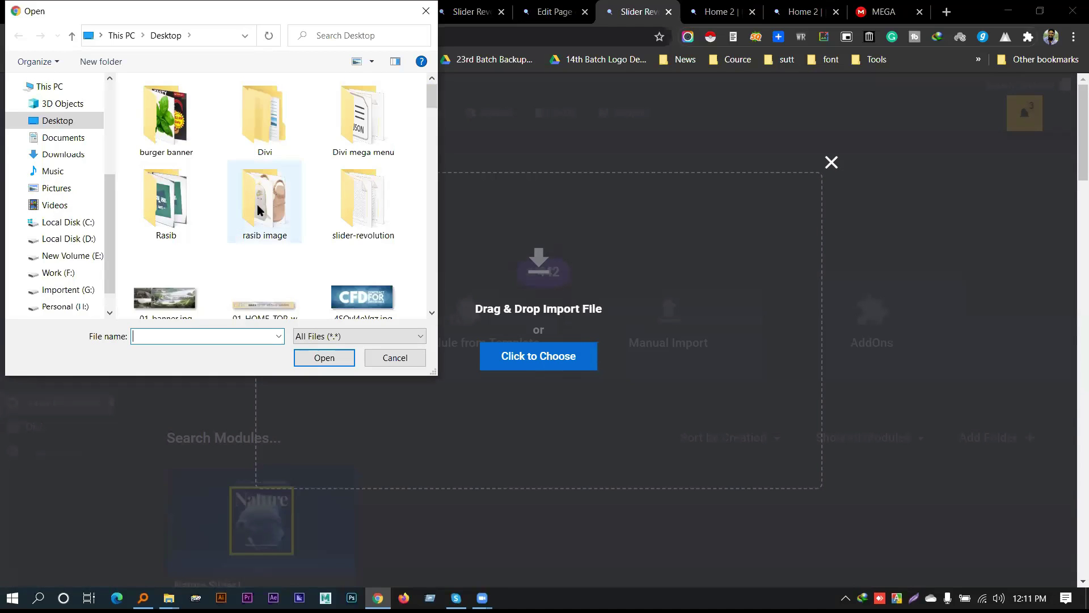
{"action": "left_click", "coordinate": [277, 133]}
{"action": "scroll", "coordinate": [240, 188], "scroll_direction": "down", "scroll_amount": 5}
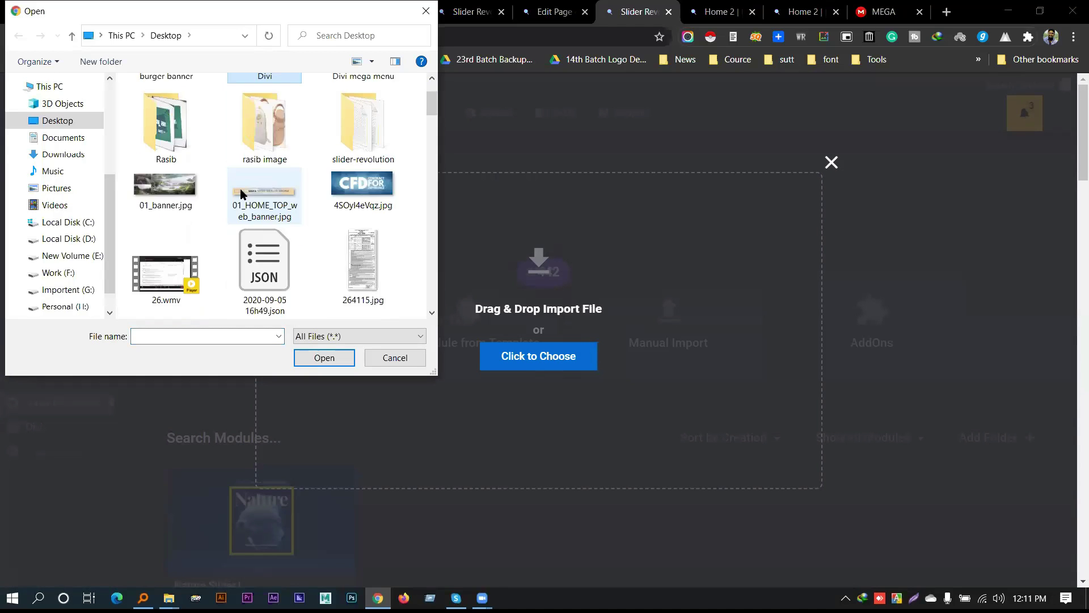
{"action": "scroll", "coordinate": [240, 200], "scroll_direction": "up", "scroll_amount": 5}
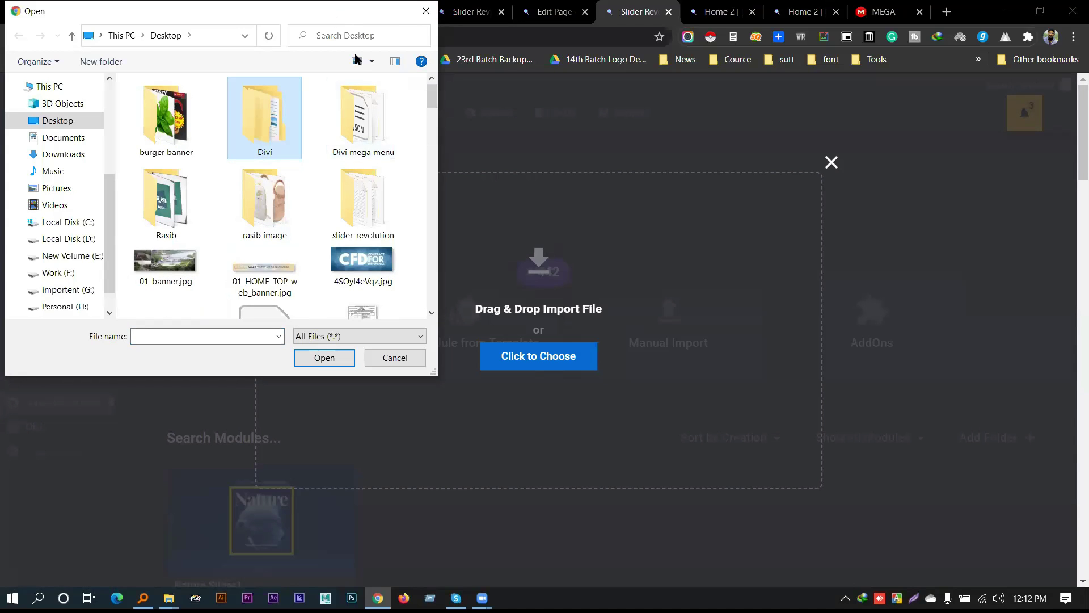
{"action": "scroll", "coordinate": [334, 236], "scroll_direction": "down", "scroll_amount": 5}
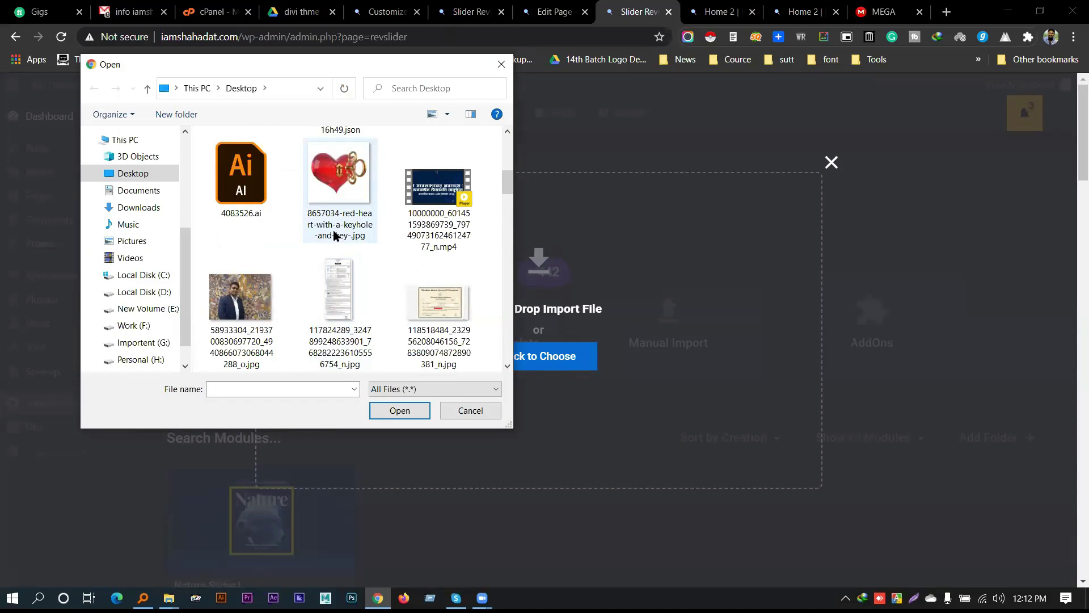
{"action": "scroll", "coordinate": [340, 233], "scroll_direction": "down", "scroll_amount": 5}
{"action": "scroll", "coordinate": [394, 223], "scroll_direction": "up", "scroll_amount": 3}
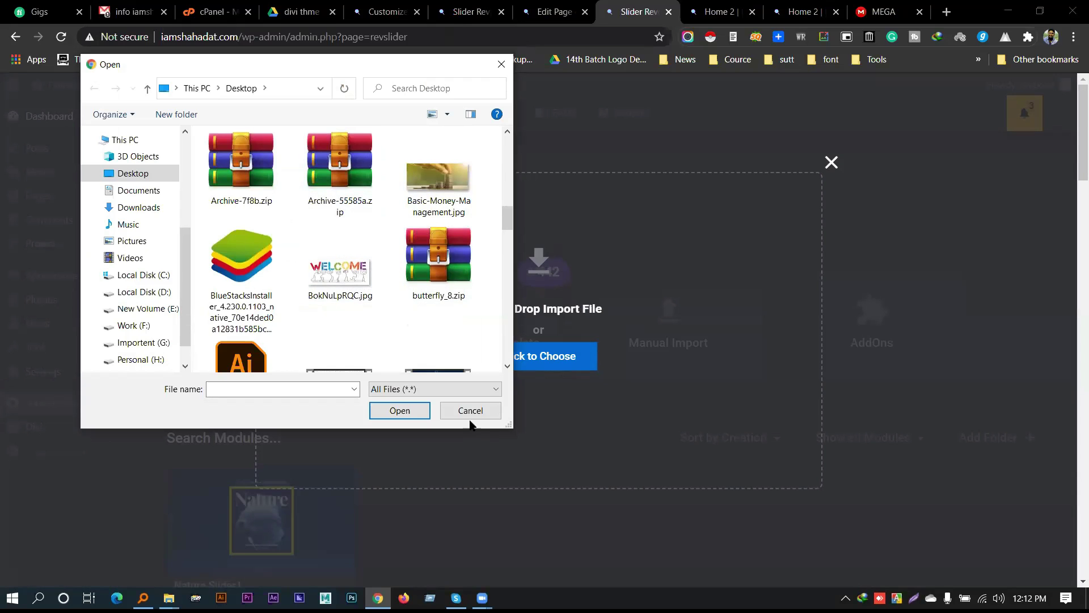
{"action": "left_click", "coordinate": [316, 183]}
{"action": "key", "text": "t"}
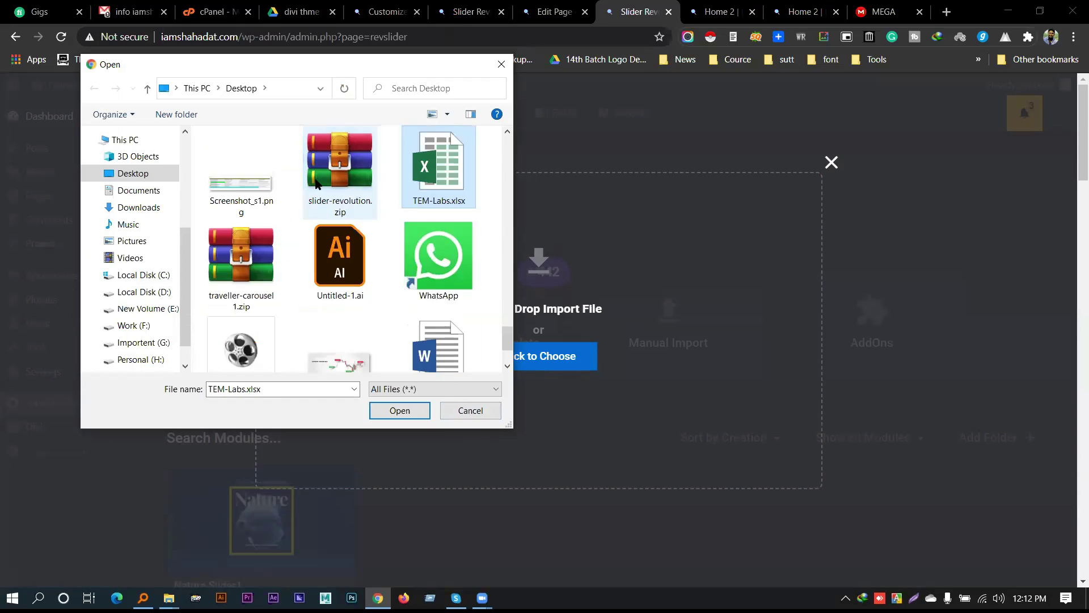
{"action": "key", "text": "r"}
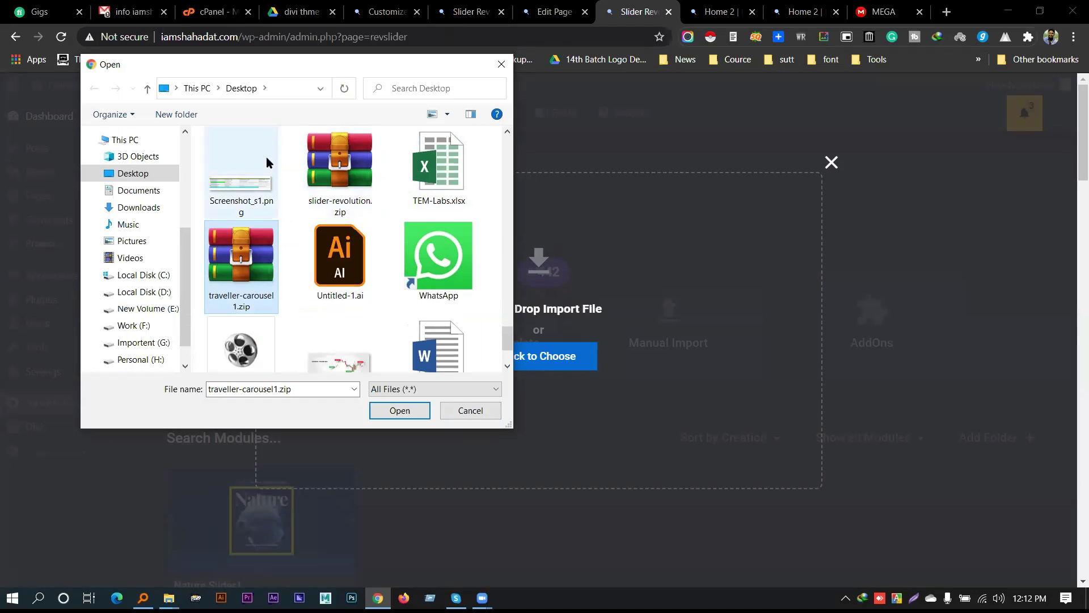
{"action": "left_click", "coordinate": [418, 412]}
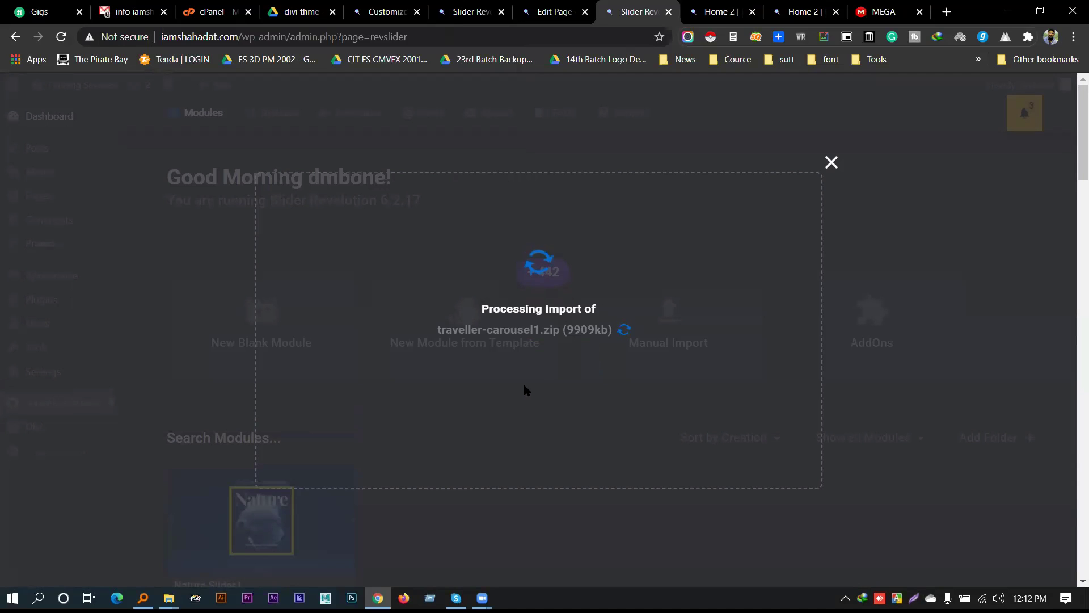
Share the divi thme Drive folder, copy its view-anyone link, and minimize the browser
{"action": "left_click", "coordinate": [301, 11]}
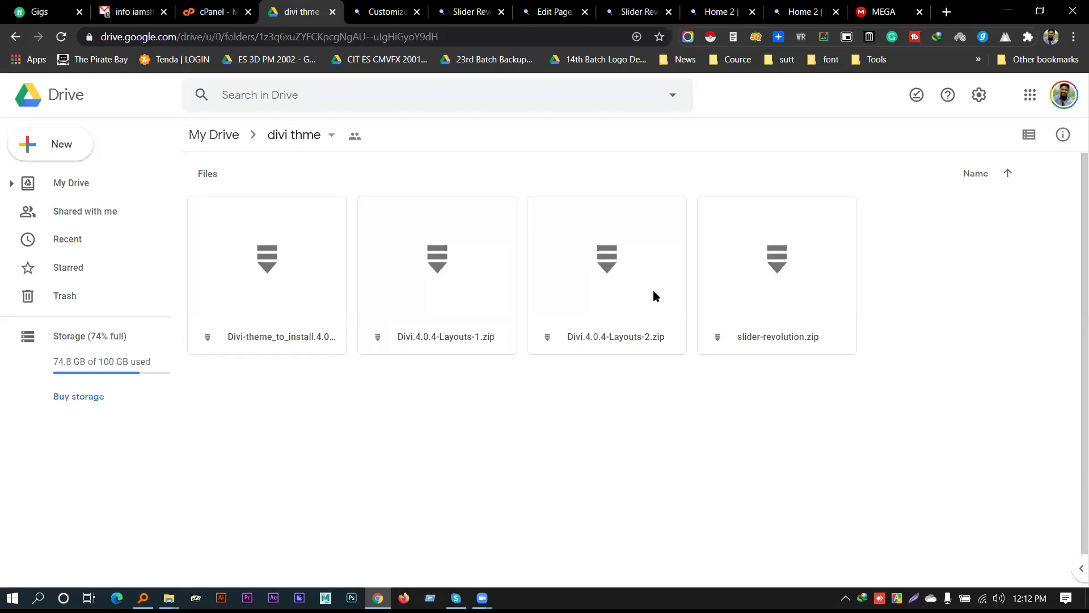
{"action": "left_click", "coordinate": [328, 132]}
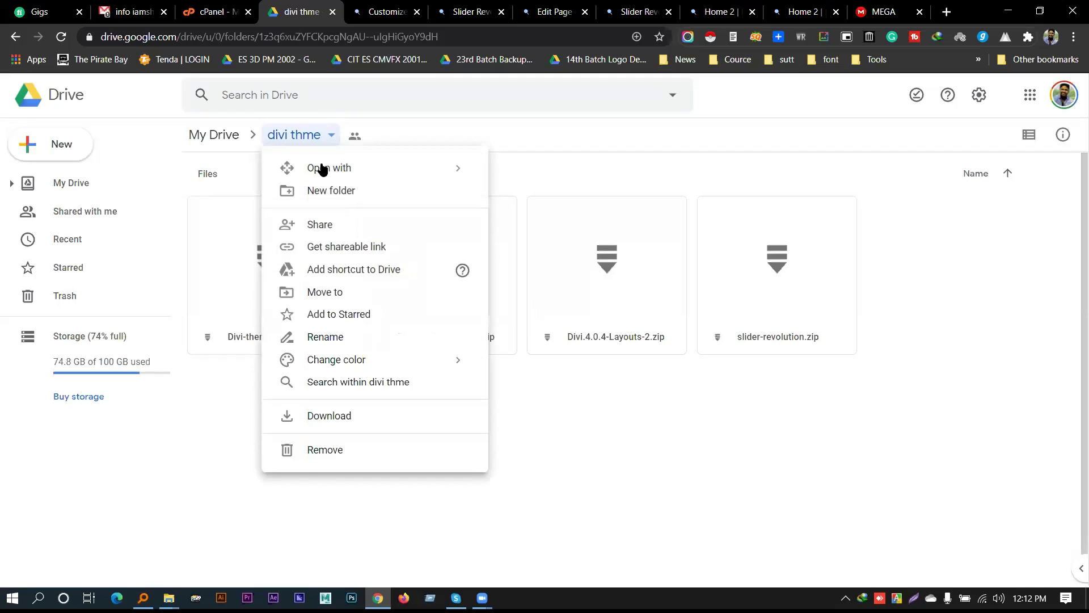
{"action": "left_click", "coordinate": [336, 223]}
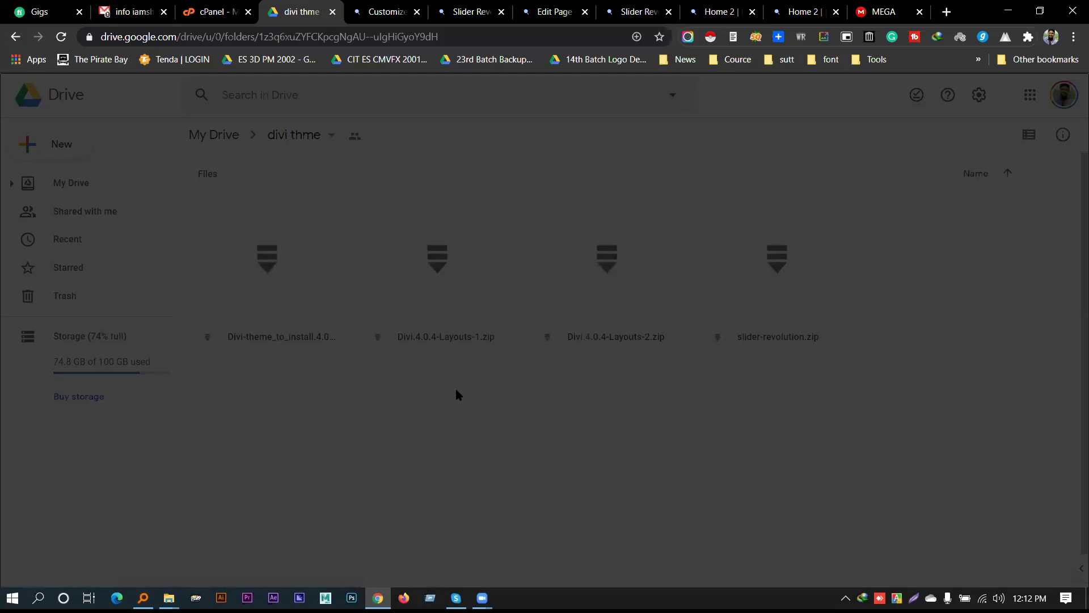
{"action": "left_click", "coordinate": [370, 465]}
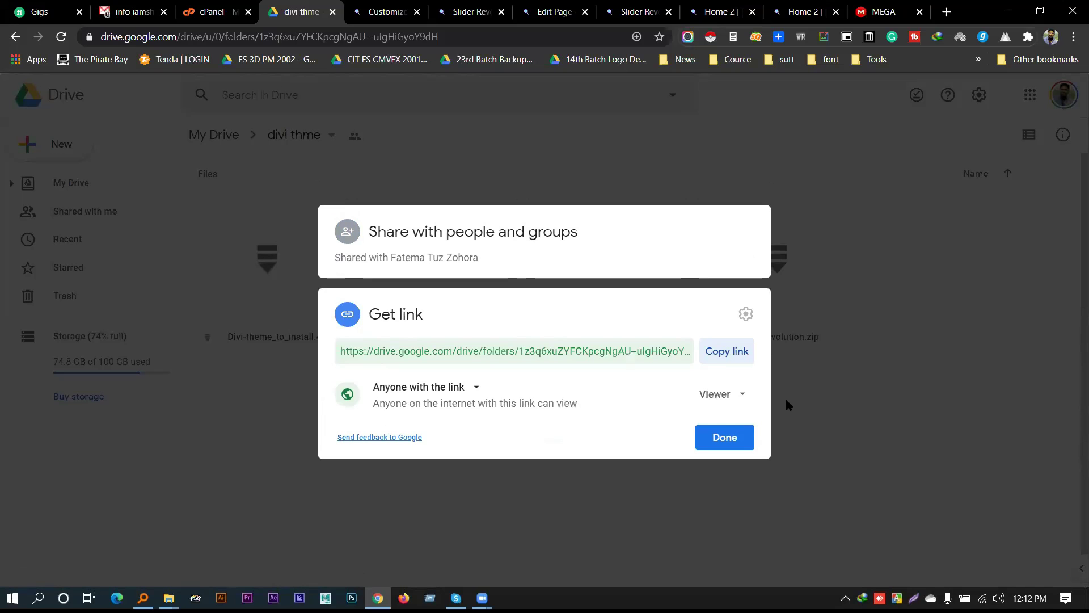
{"action": "left_click", "coordinate": [720, 353]}
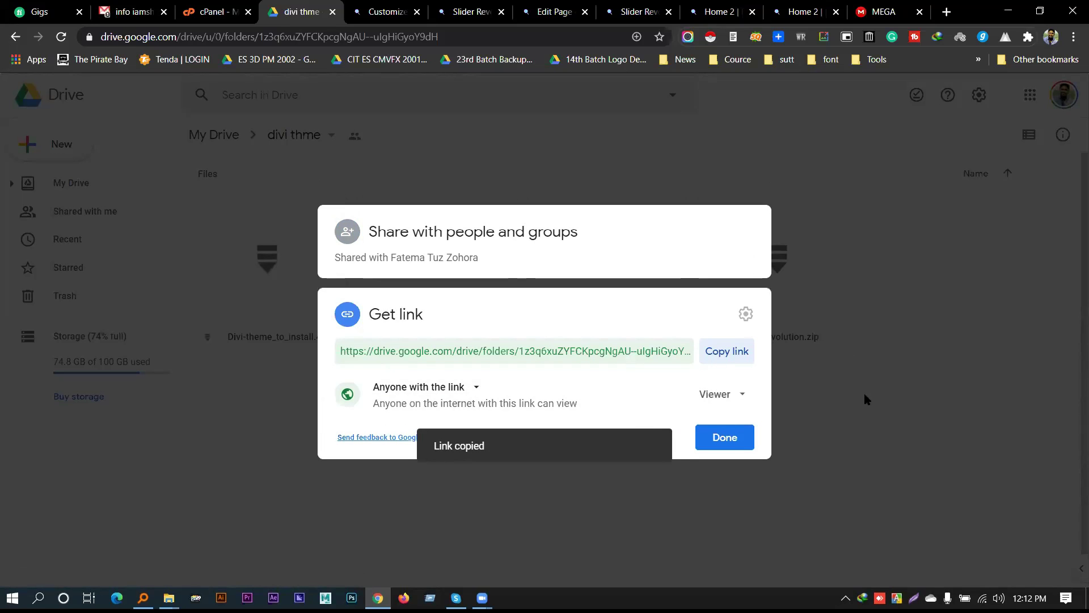
{"action": "left_click", "coordinate": [724, 438]}
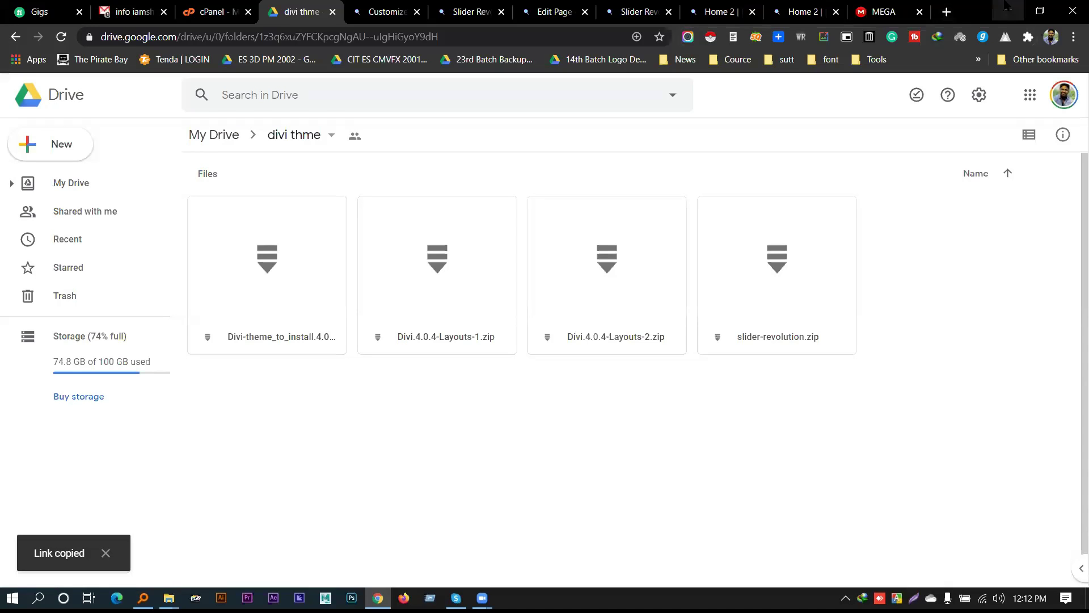
{"action": "left_click", "coordinate": [1008, 10]}
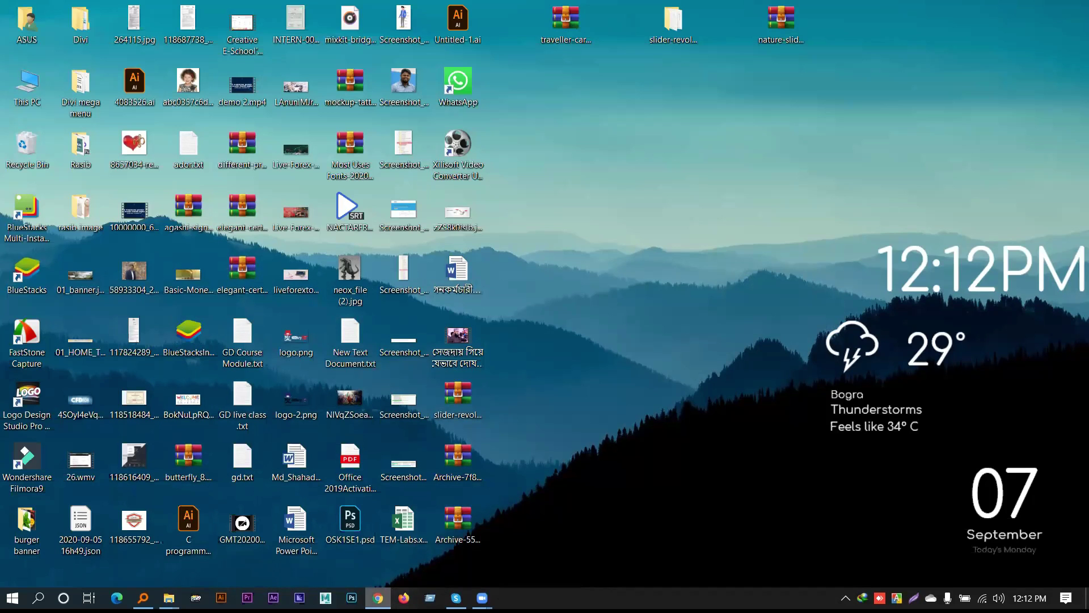
Review the traveller-carousel1.zip import report warning, close it, and switch to the Home 2 tab
{"action": "left_click", "coordinate": [377, 597]}
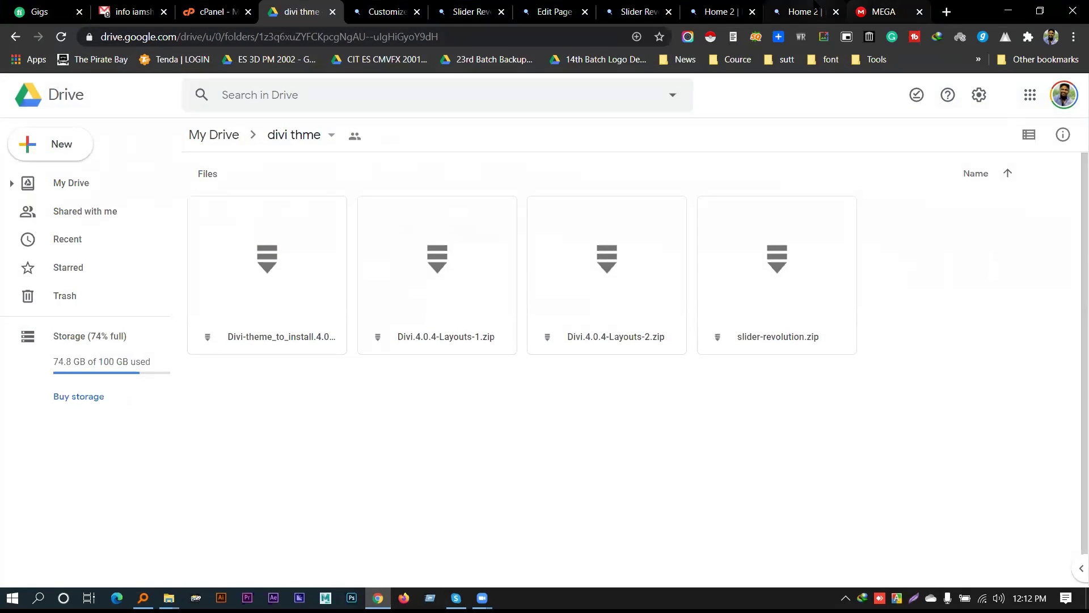
{"action": "left_click", "coordinate": [808, 11]}
{"action": "left_click", "coordinate": [641, 12]}
{"action": "left_click", "coordinate": [555, 11]}
{"action": "left_click", "coordinate": [617, 17]}
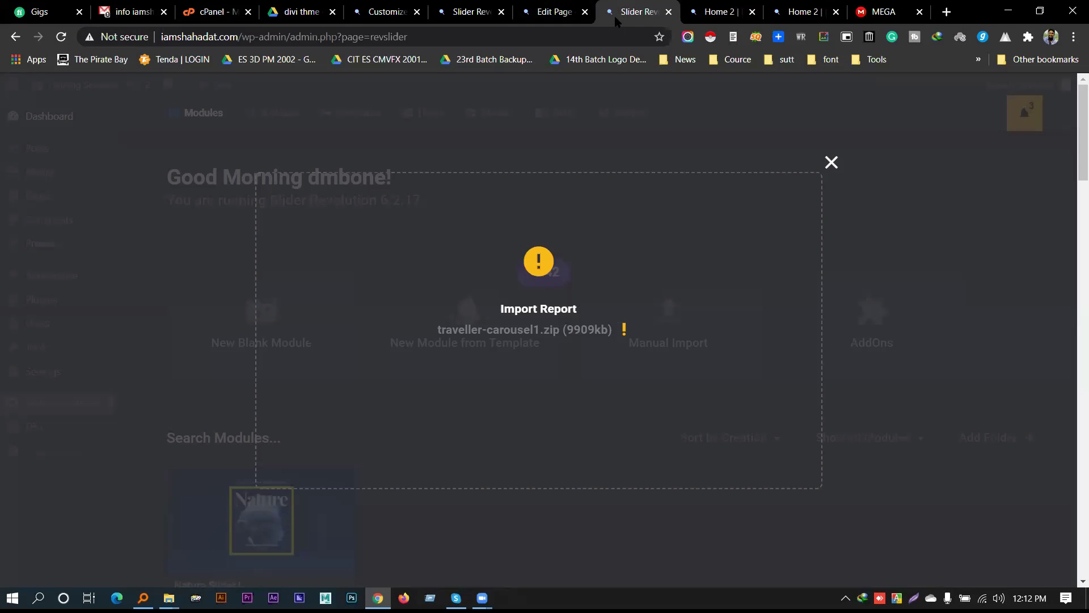
{"action": "left_click_drag", "start_coordinate": [442, 330], "coordinate": [560, 330]}
{"action": "left_click", "coordinate": [597, 335]}
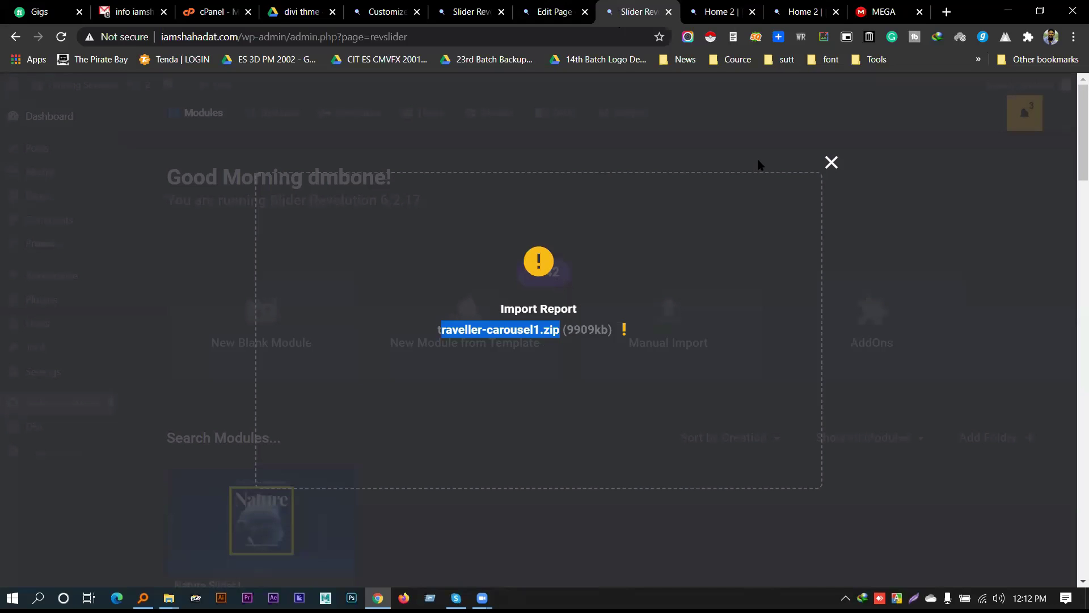
{"action": "left_click", "coordinate": [831, 164]}
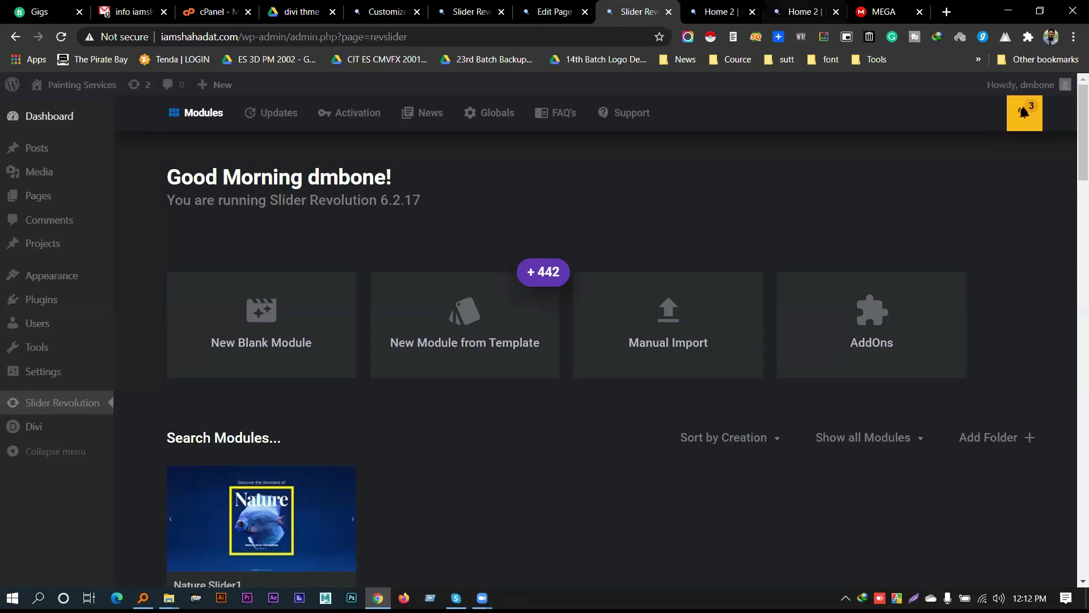
{"action": "left_click", "coordinate": [800, 13]}
Advance the live Home 2 slider to the Free Range Farming slide, then return to the modules dashboard
{"action": "left_click", "coordinate": [800, 12]}
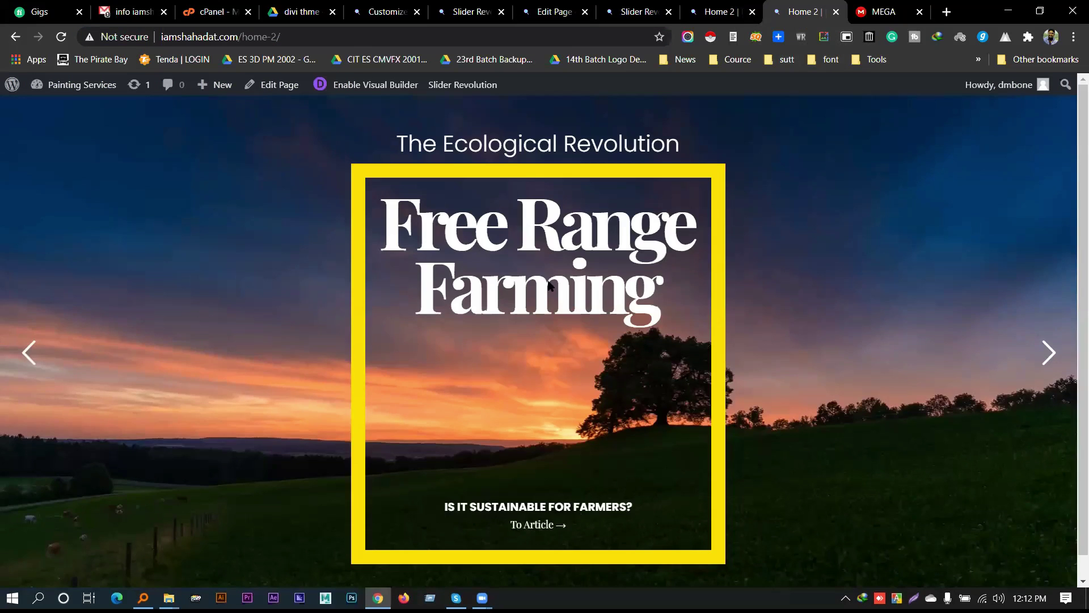
{"action": "left_click", "coordinate": [718, 11]}
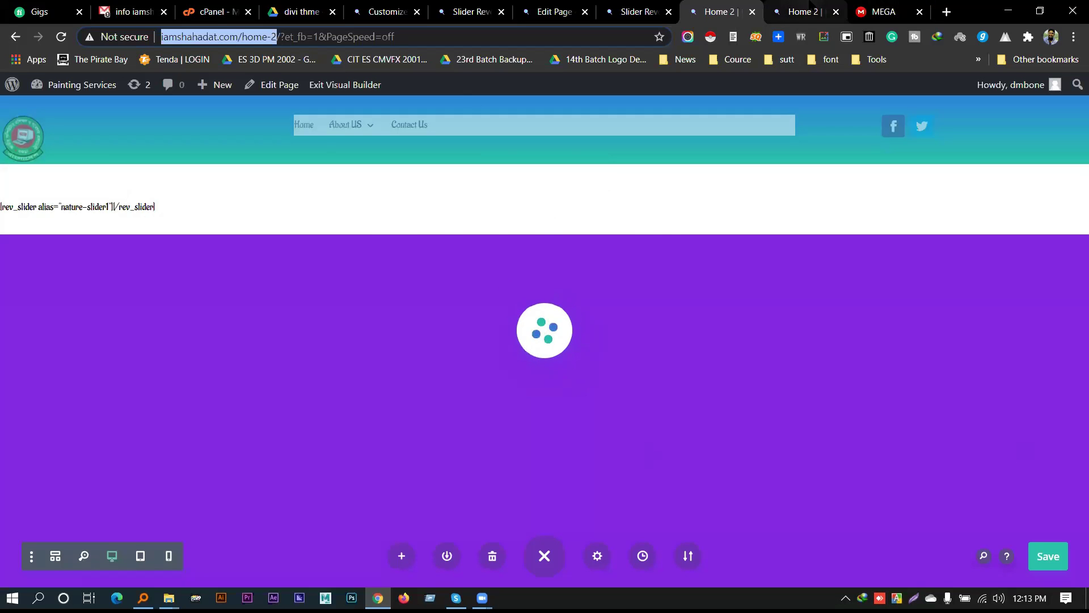
{"action": "left_click", "coordinate": [800, 11]}
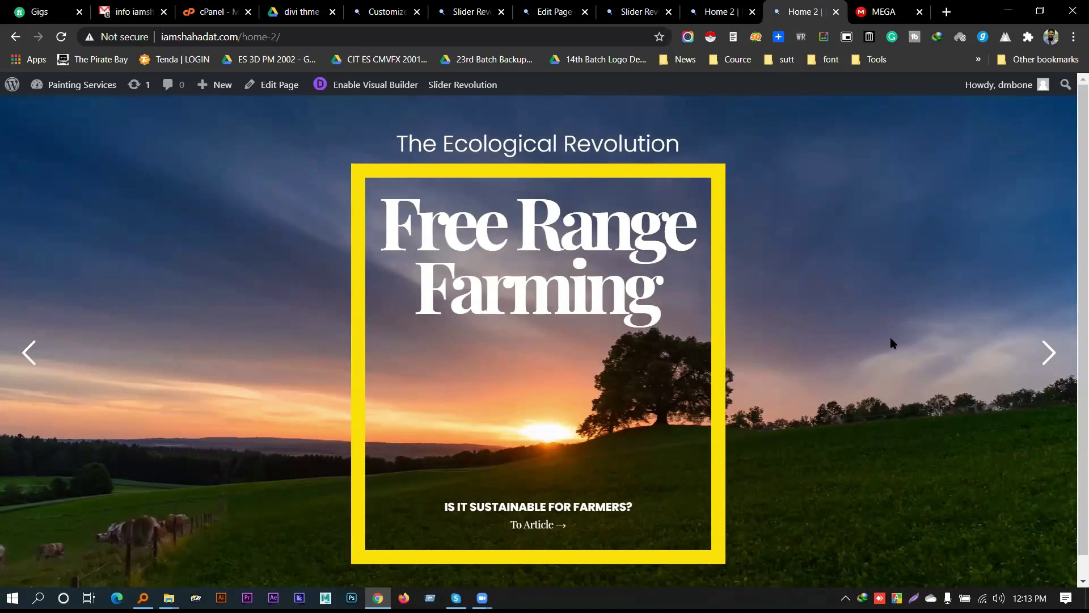
{"action": "scroll", "coordinate": [922, 313], "scroll_direction": "down", "scroll_amount": 1}
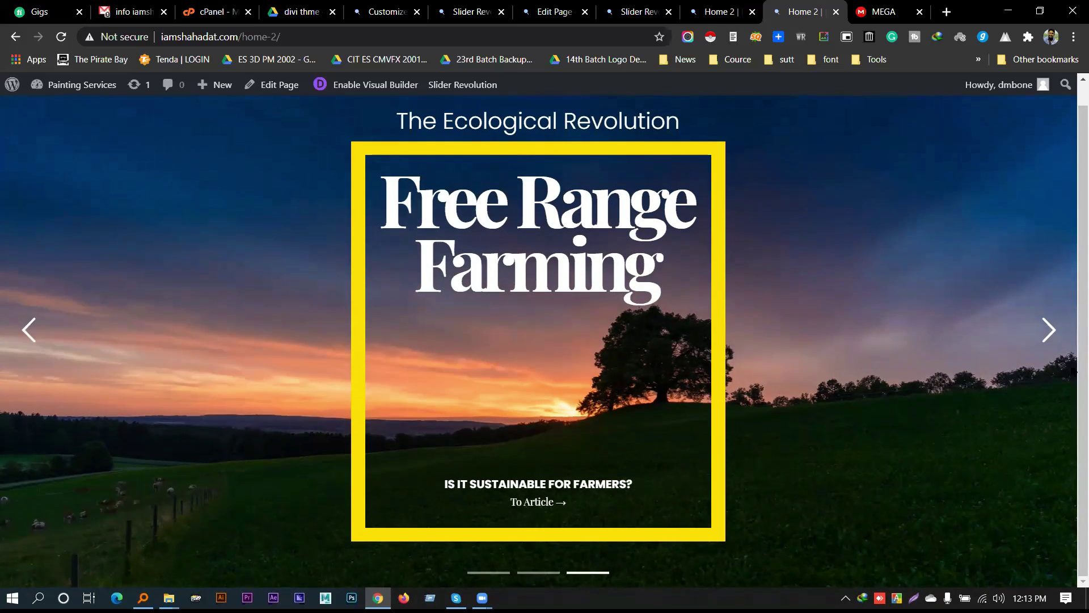
{"action": "left_click", "coordinate": [1044, 335]}
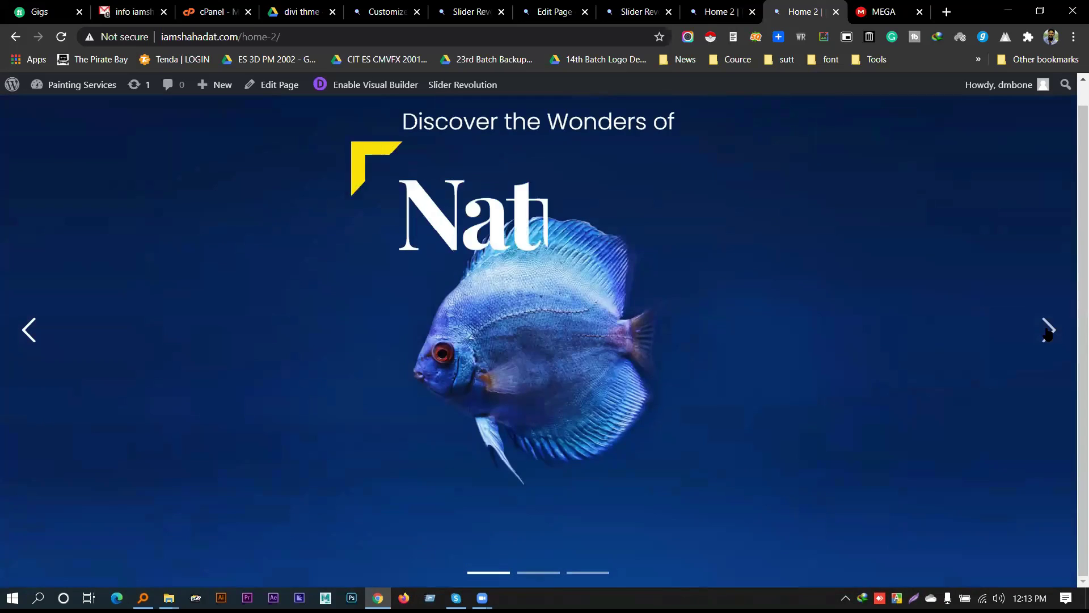
{"action": "left_click", "coordinate": [1049, 336]}
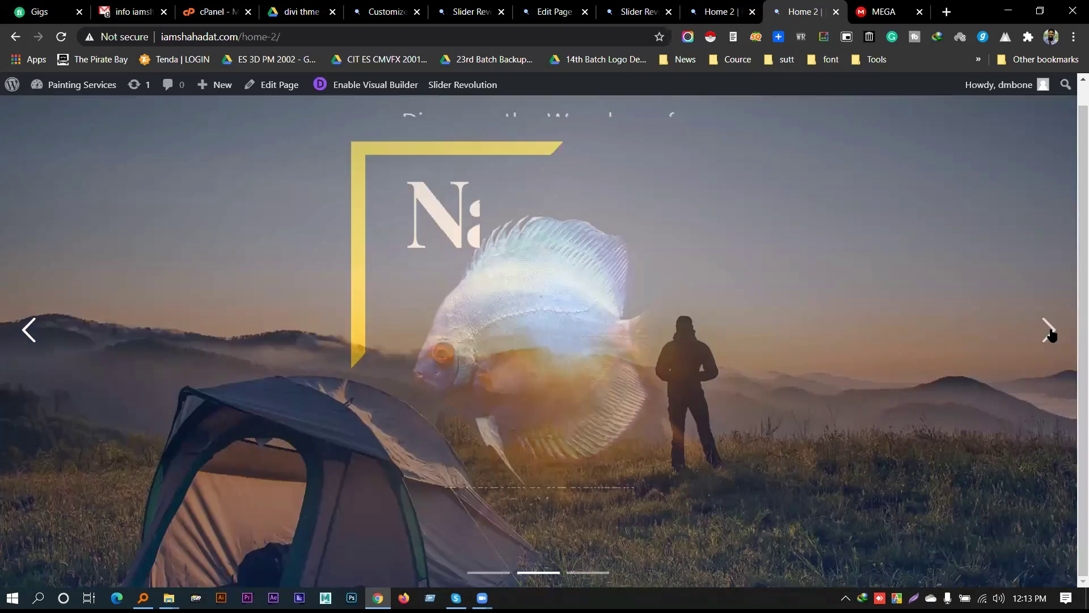
{"action": "left_click", "coordinate": [1057, 339]}
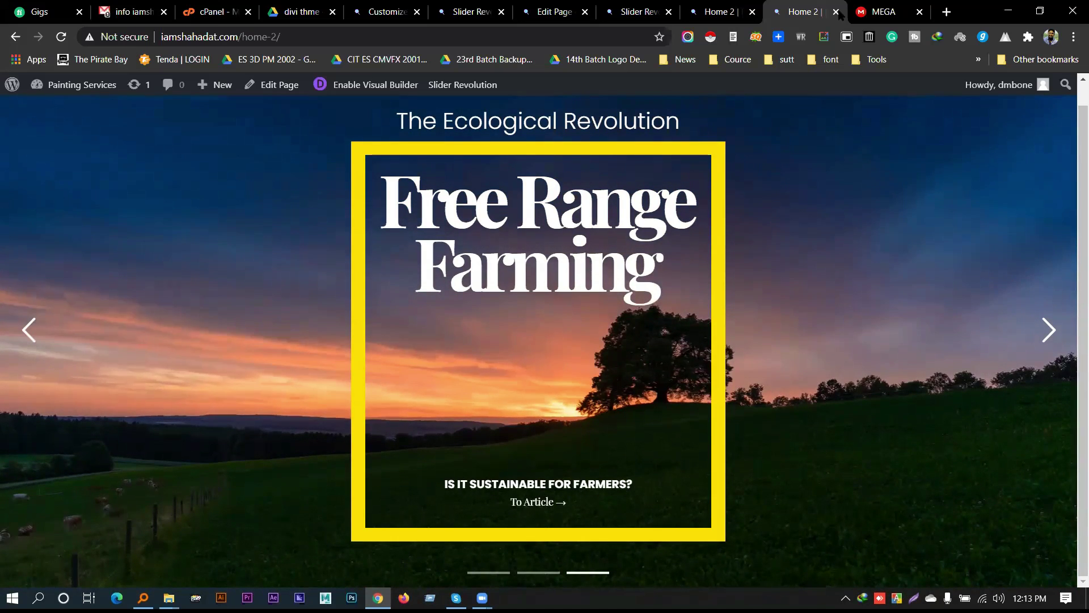
{"action": "left_click", "coordinate": [634, 12]}
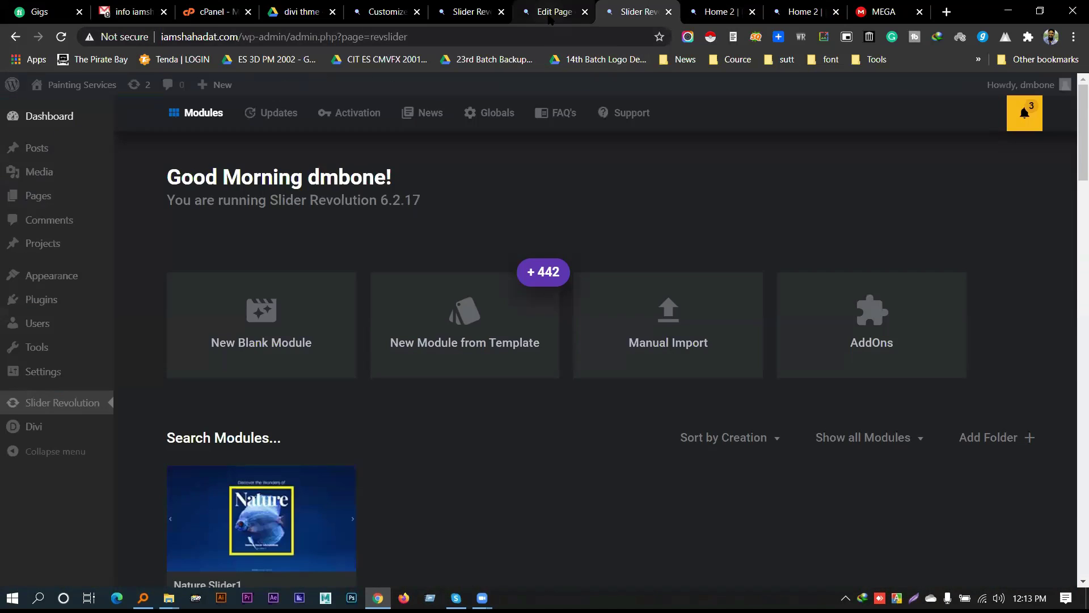
Close the Divi theme customizer and the Home page editor, leaving without saving
{"action": "left_click", "coordinate": [550, 12]}
{"action": "left_click", "coordinate": [479, 11]}
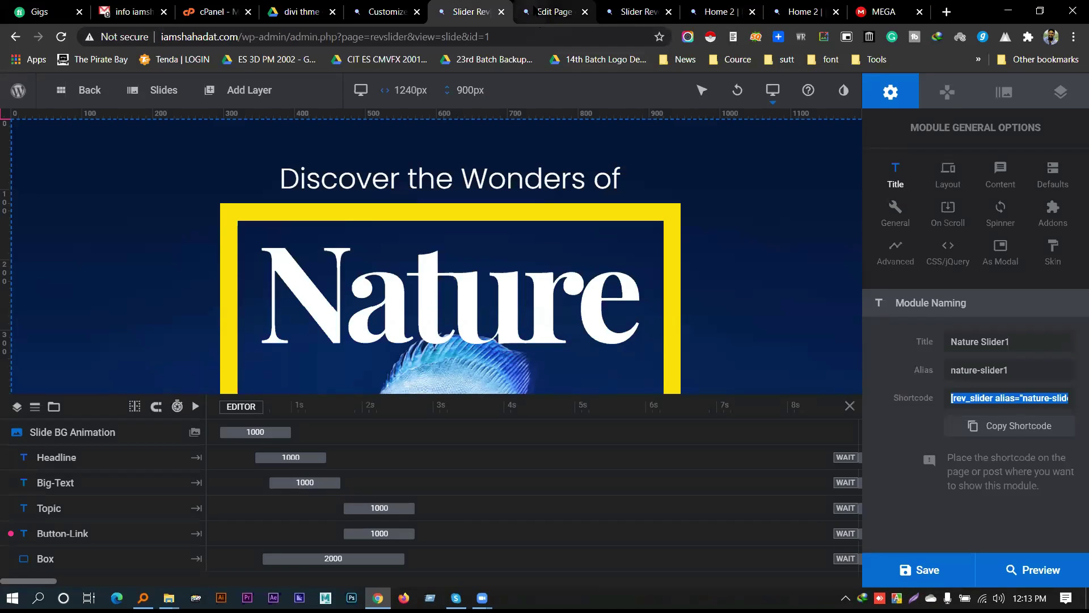
{"action": "left_click", "coordinate": [391, 11]}
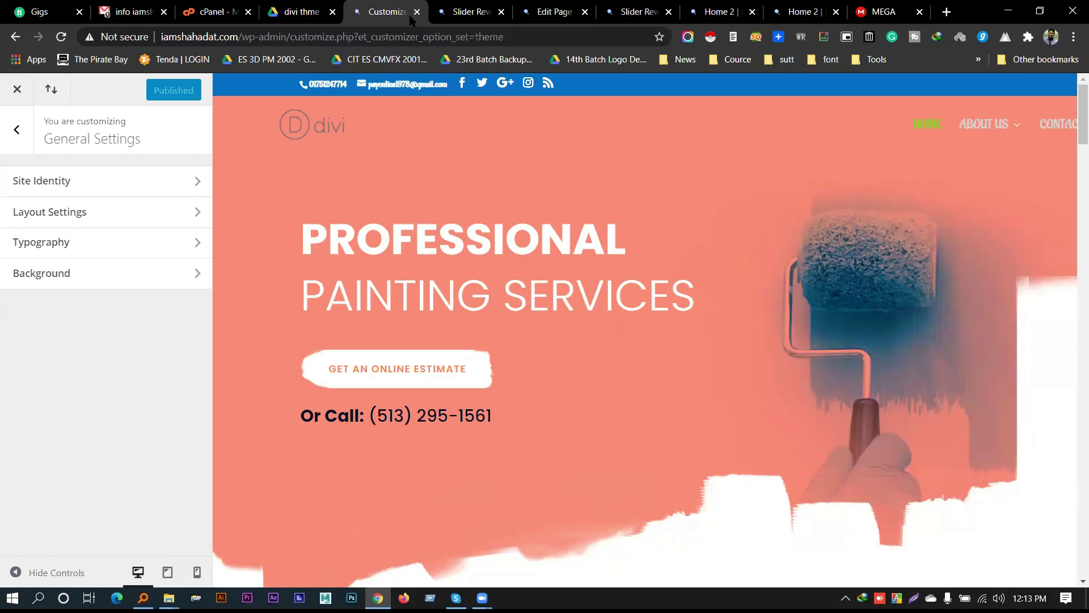
{"action": "left_click", "coordinate": [416, 12]}
{"action": "left_click", "coordinate": [500, 11]}
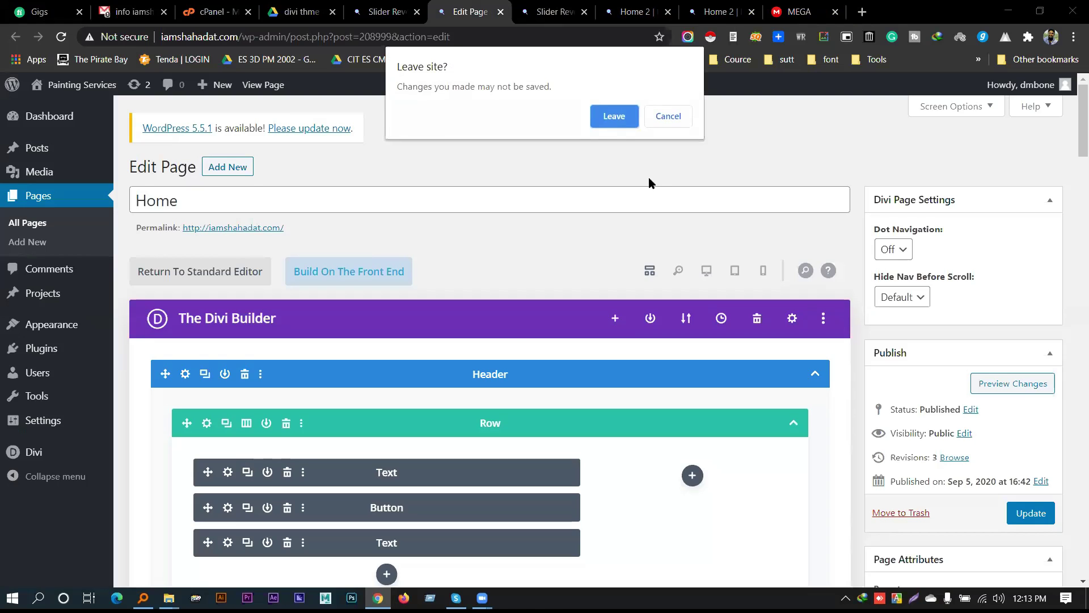
{"action": "left_click", "coordinate": [614, 115]}
Close the Slider Revolution, both Home 2 and MEGA tabs, then open Facebook in a new tab
{"action": "left_click", "coordinate": [617, 13]}
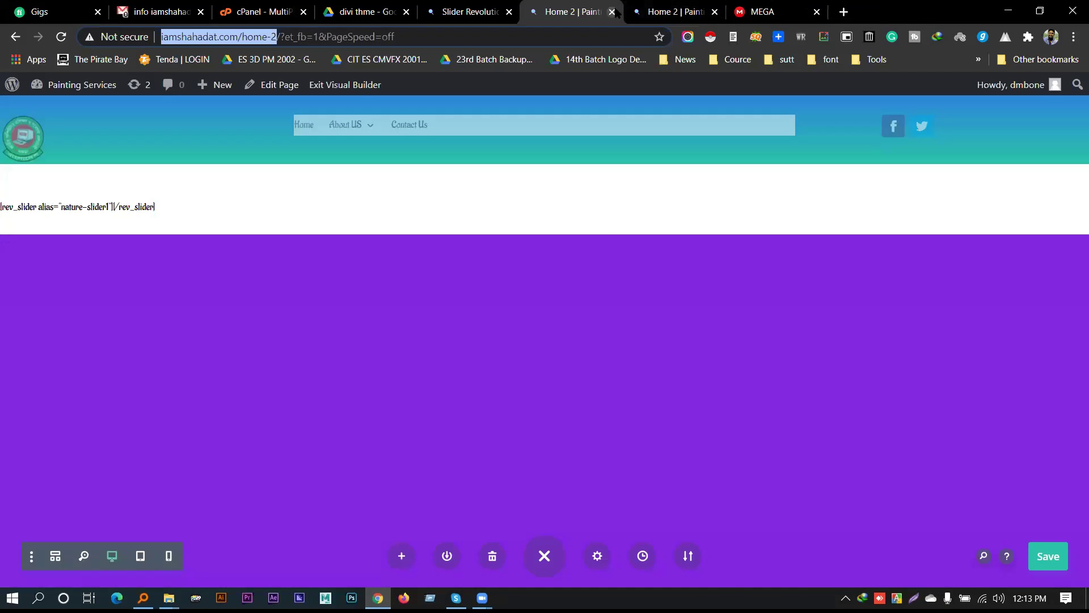
{"action": "left_click", "coordinate": [613, 12]}
{"action": "left_click", "coordinate": [613, 12]}
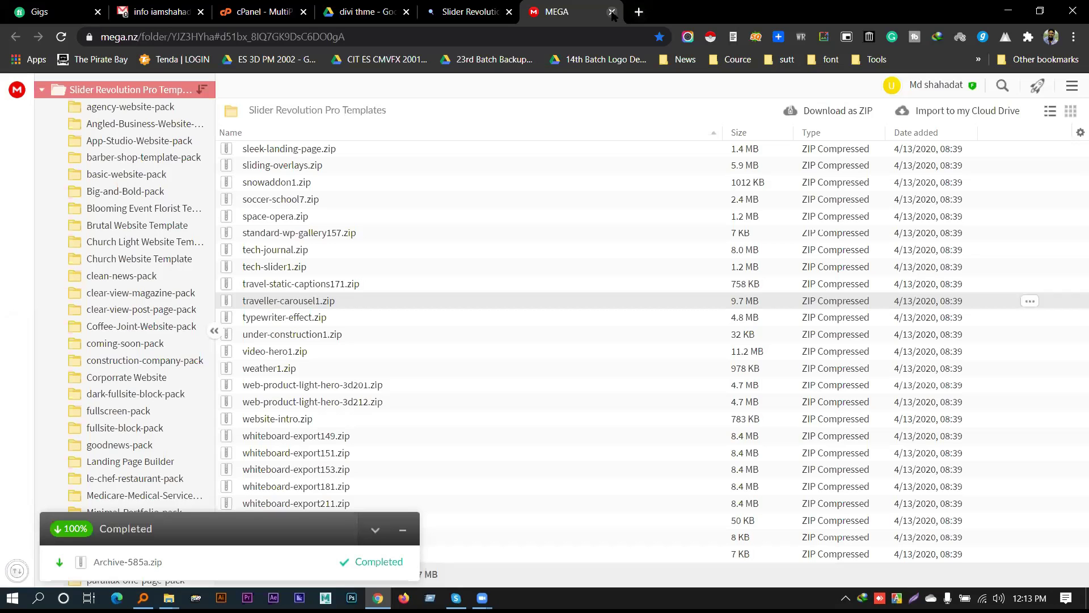
{"action": "left_click", "coordinate": [613, 12]}
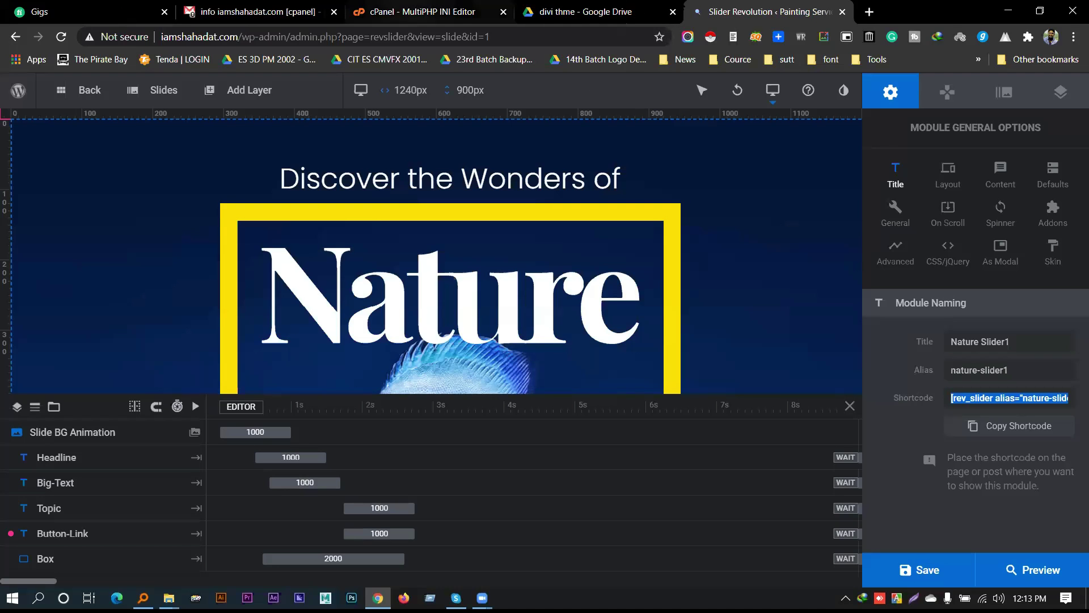
{"action": "left_click", "coordinate": [869, 11]}
{"action": "left_click", "coordinate": [764, 12]}
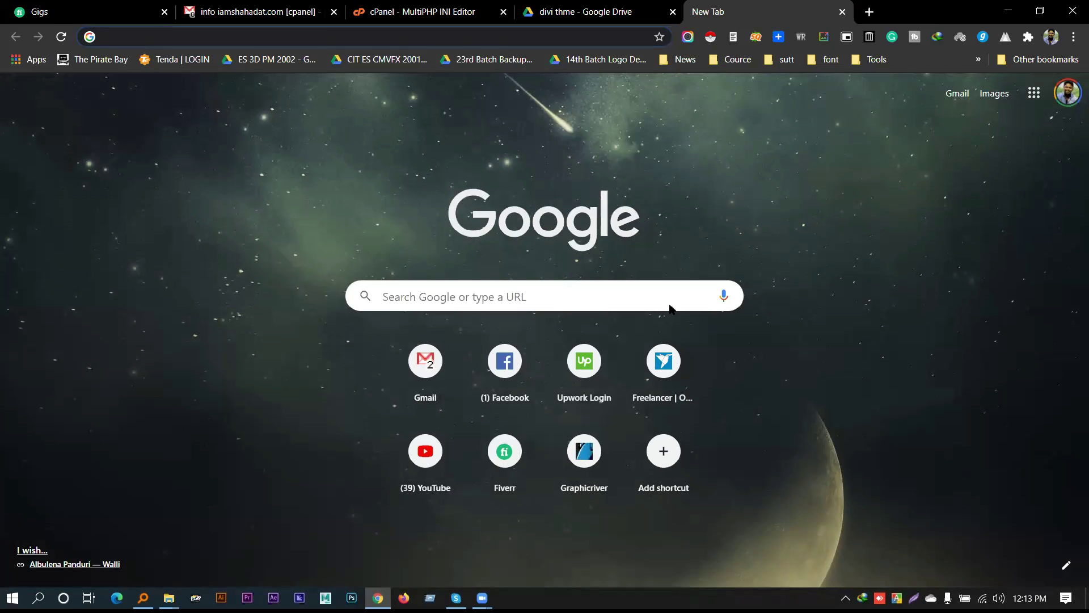
{"action": "left_click", "coordinate": [505, 360]}
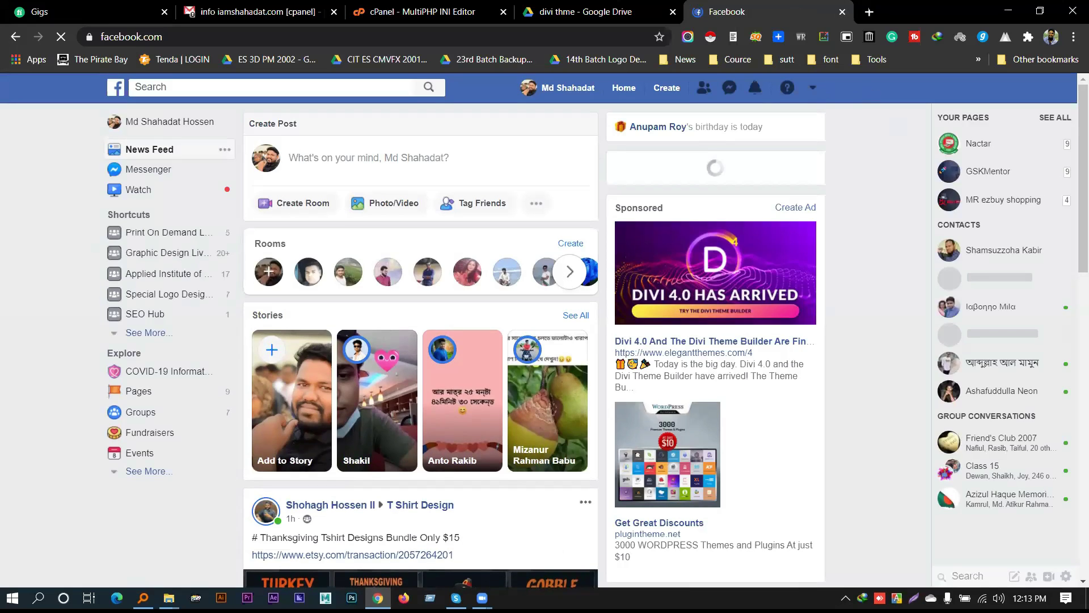
Load rokomari.com in a new browser tab
{"action": "left_click", "coordinate": [869, 11]}
{"action": "type", "text": "ro"}
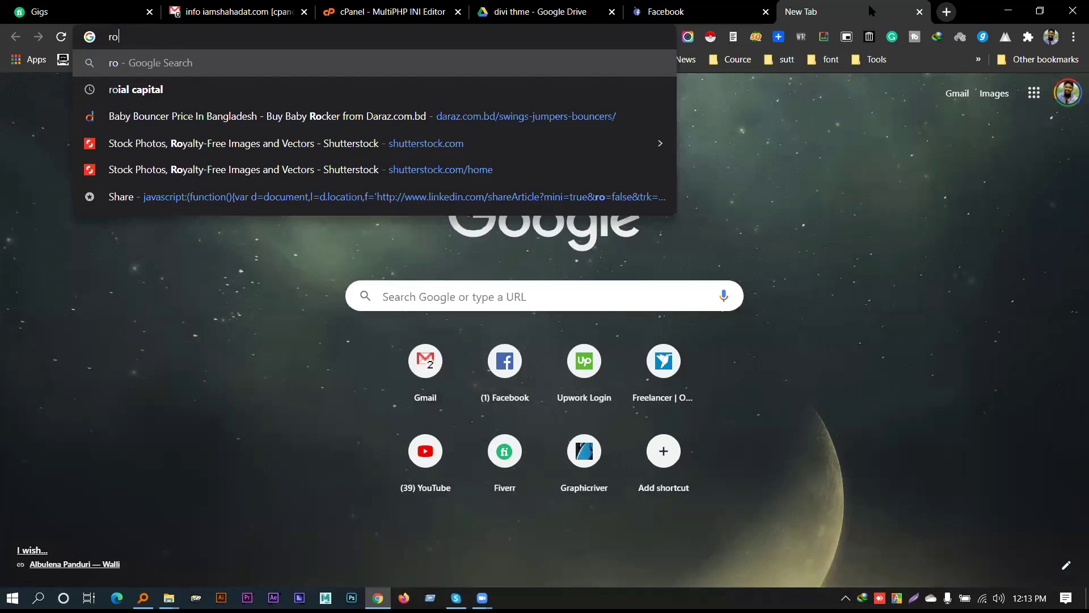
{"action": "type", "text": "komari"}
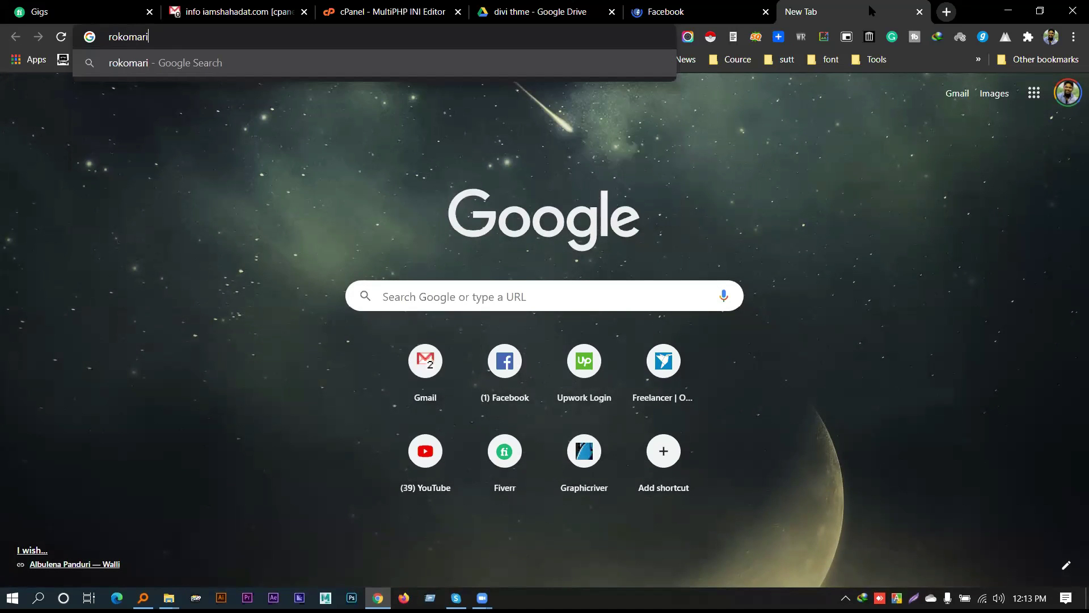
{"action": "type", "text": ".com"}
{"action": "key", "text": "Return"}
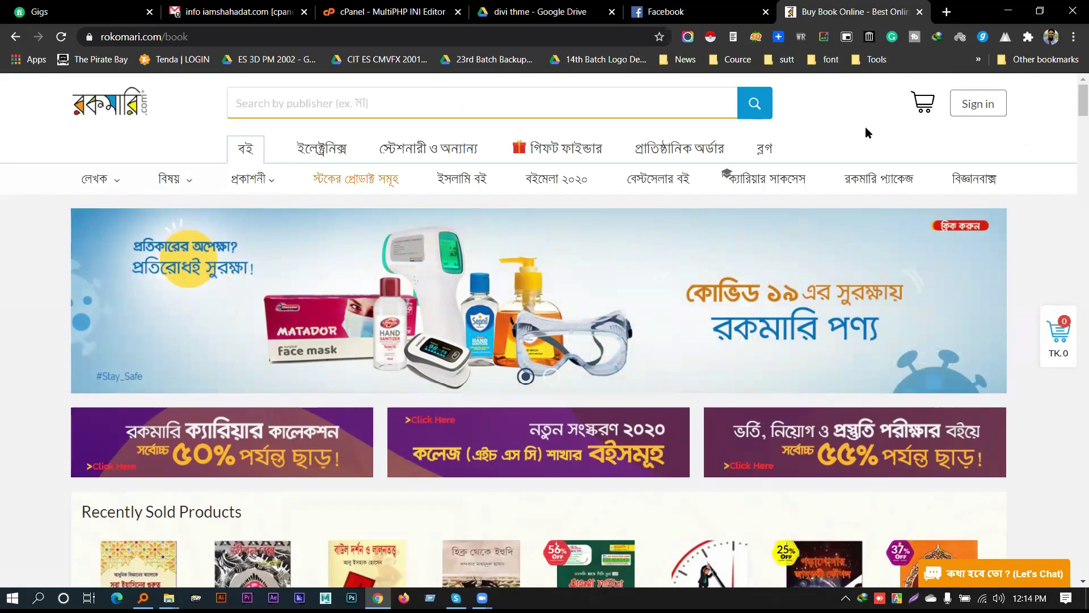
Browse Rokomari's book product rows and the publishers list, then start a blank tab
{"action": "scroll", "coordinate": [681, 478], "scroll_direction": "down", "scroll_amount": 10}
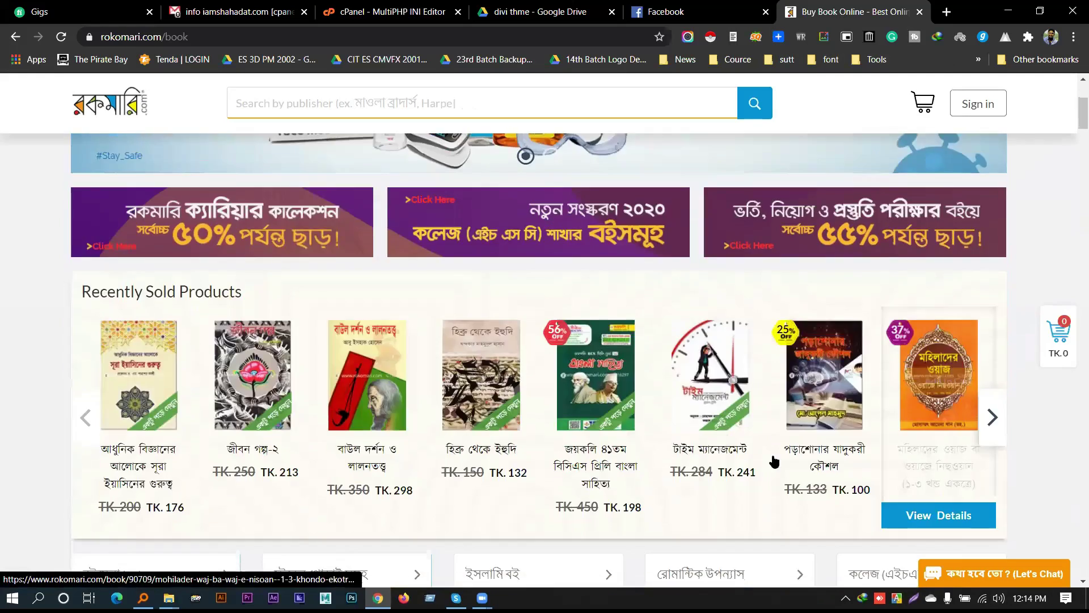
{"action": "scroll", "coordinate": [682, 479], "scroll_direction": "down", "scroll_amount": 10}
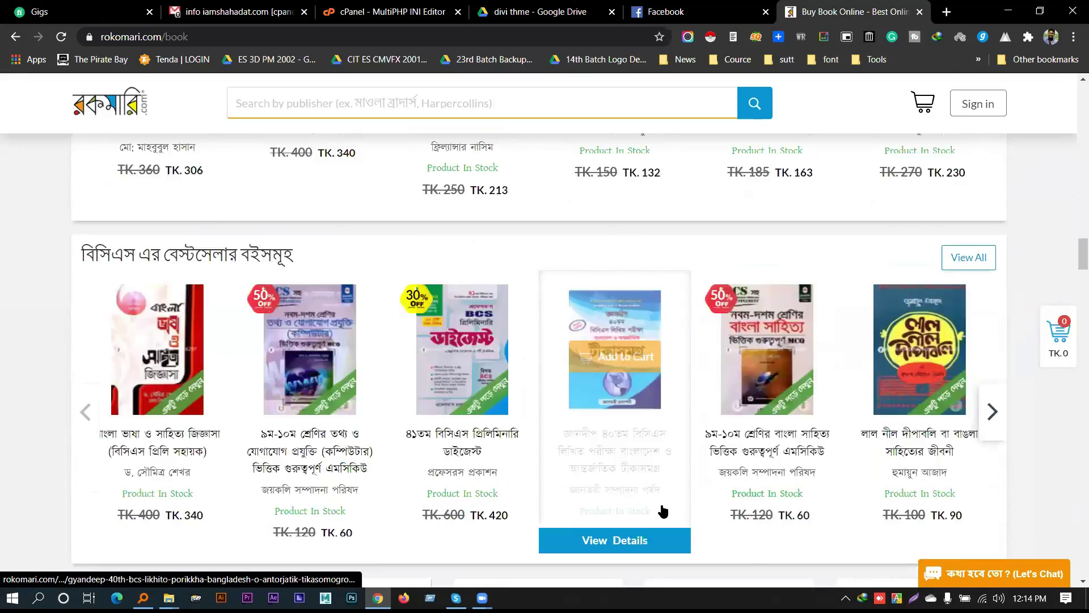
{"action": "scroll", "coordinate": [645, 512], "scroll_direction": "down", "scroll_amount": 10}
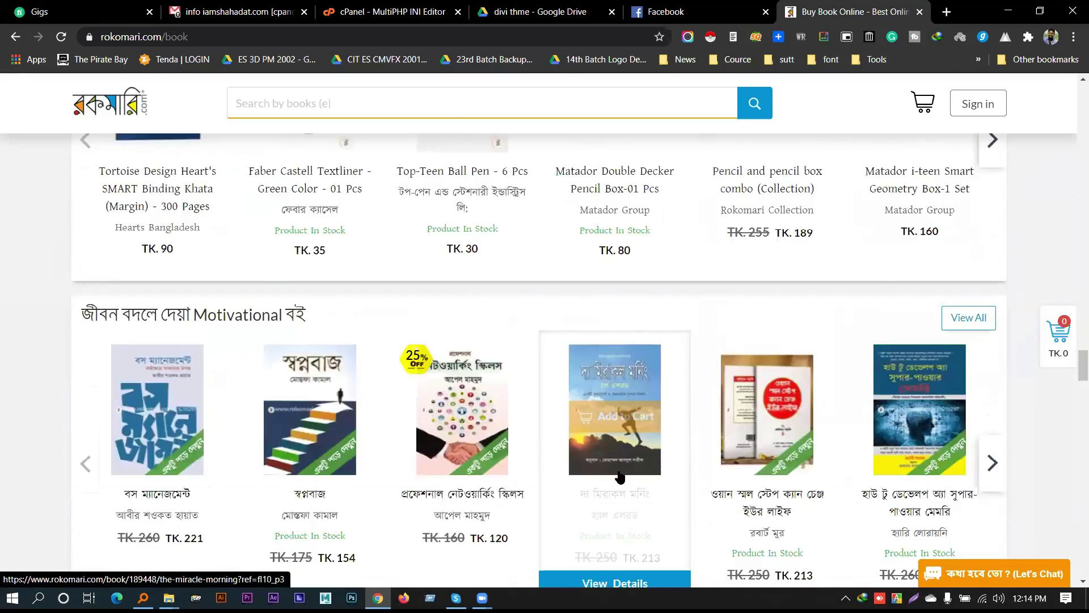
{"action": "scroll", "coordinate": [637, 468], "scroll_direction": "down", "scroll_amount": 15}
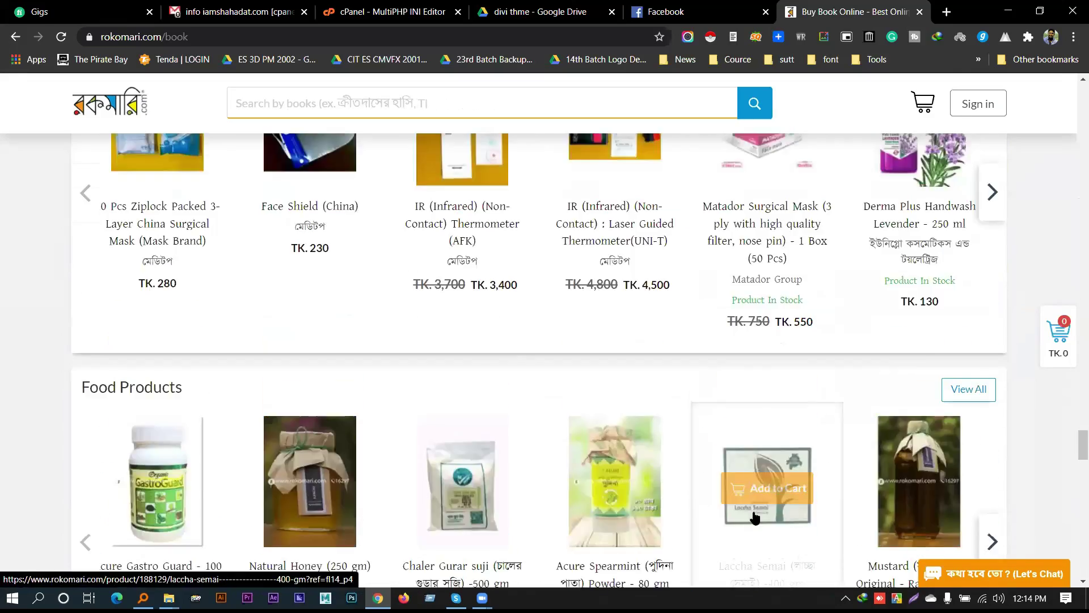
{"action": "left_click_drag", "start_coordinate": [1076, 463], "coordinate": [1072, 94]}
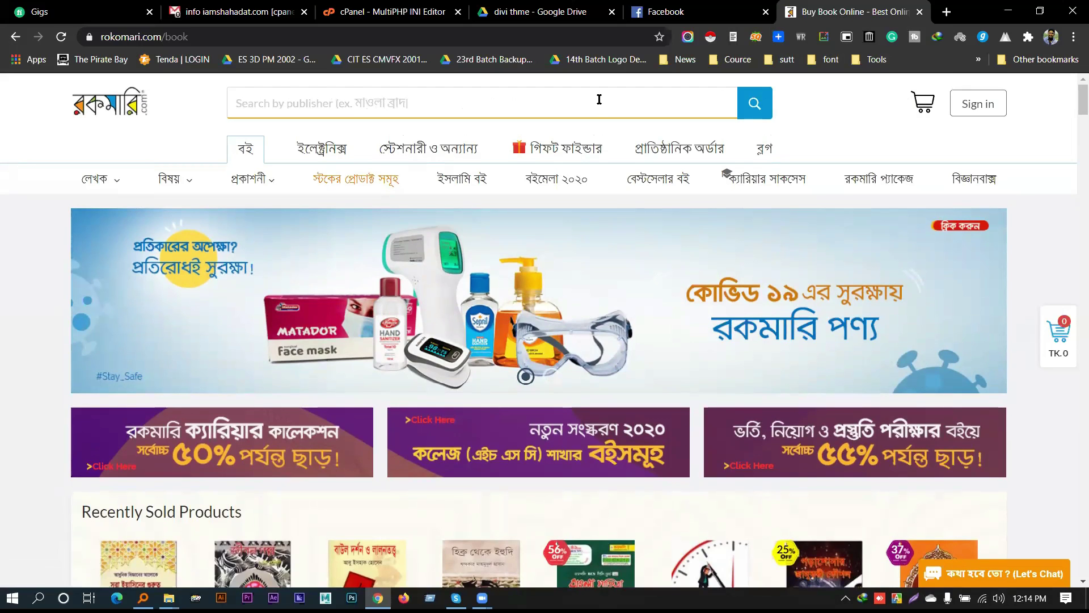
{"action": "left_click", "coordinate": [252, 179]}
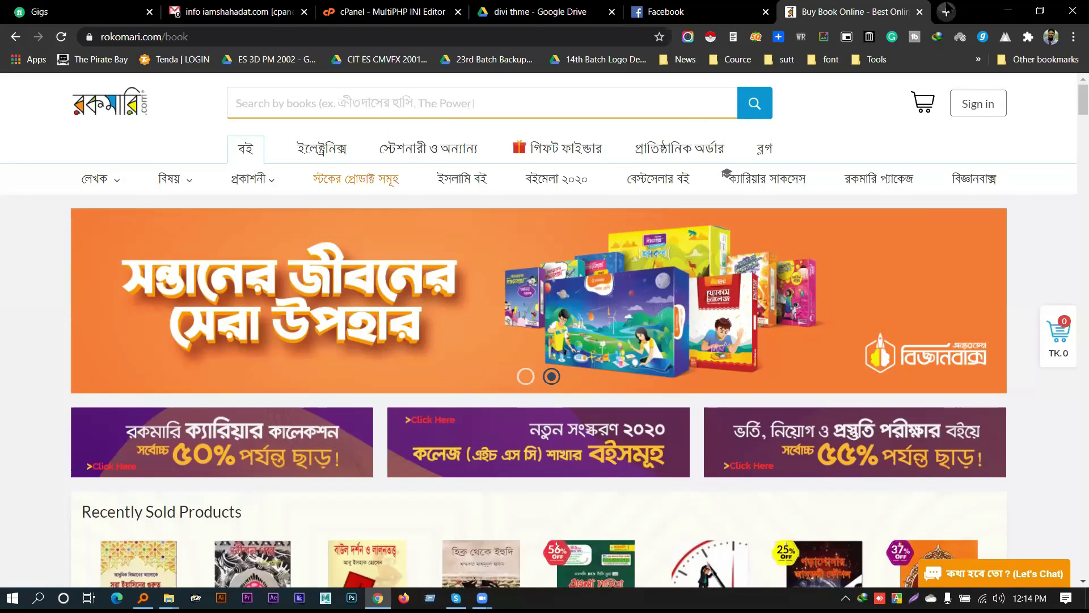
{"action": "key", "text": "ctrl+t"}
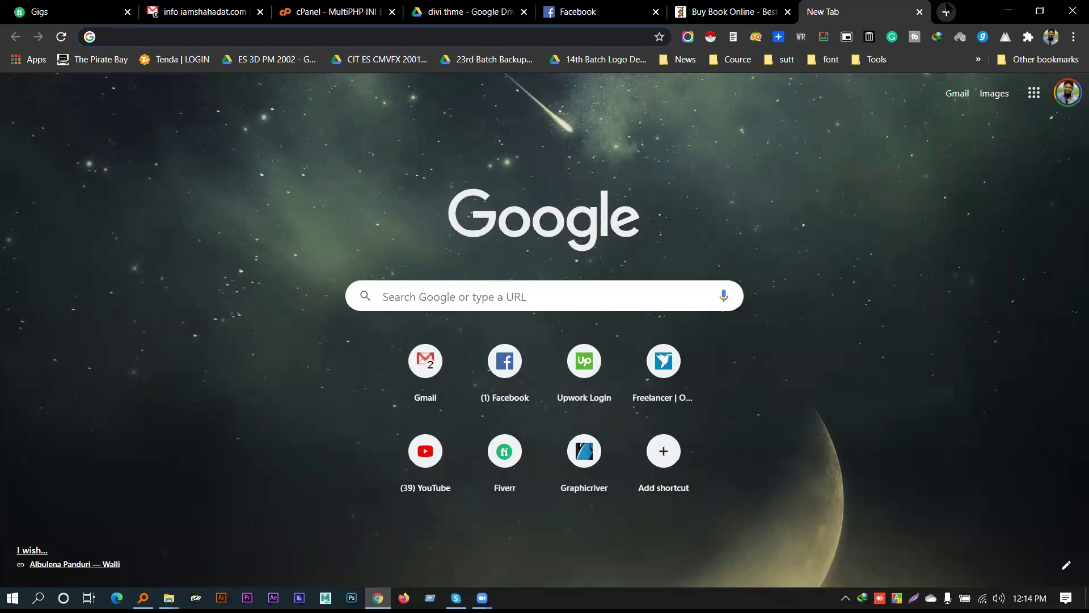
Go to ThemeForest, dismiss the Envato Elements banner and sign in to the Envato account
{"action": "type", "text": "thme"}
{"action": "key", "text": "BackSpace"}
{"action": "key", "text": "BackSpace"}
{"action": "key", "text": "BackSpace"}
{"action": "key", "text": "BackSpace"}
{"action": "type", "text": "theme"}
{"action": "key", "text": "Return"}
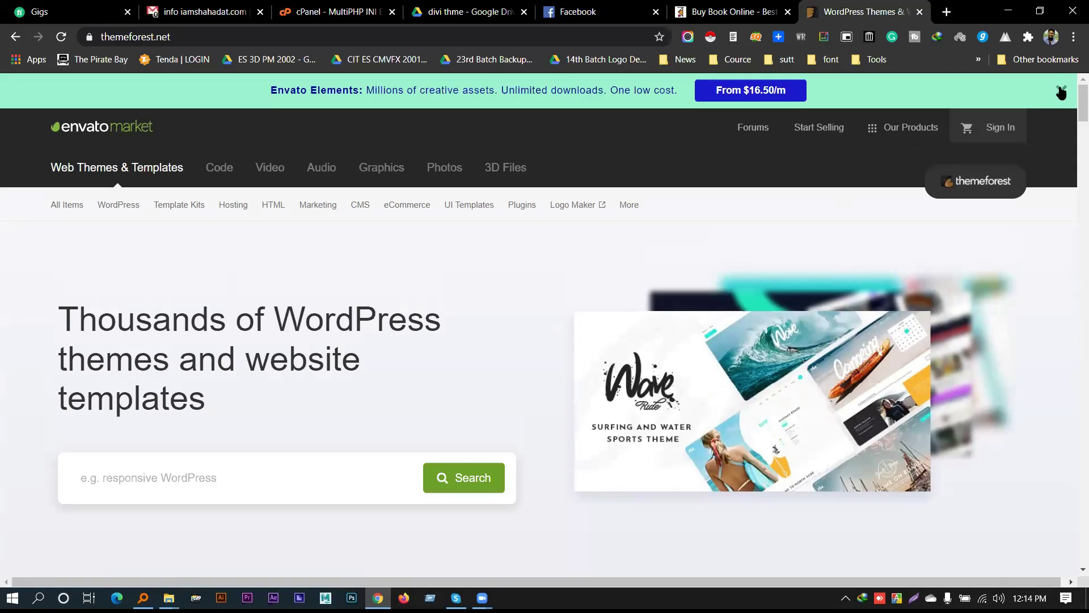
{"action": "left_click", "coordinate": [1062, 93]}
{"action": "left_click", "coordinate": [1002, 95]}
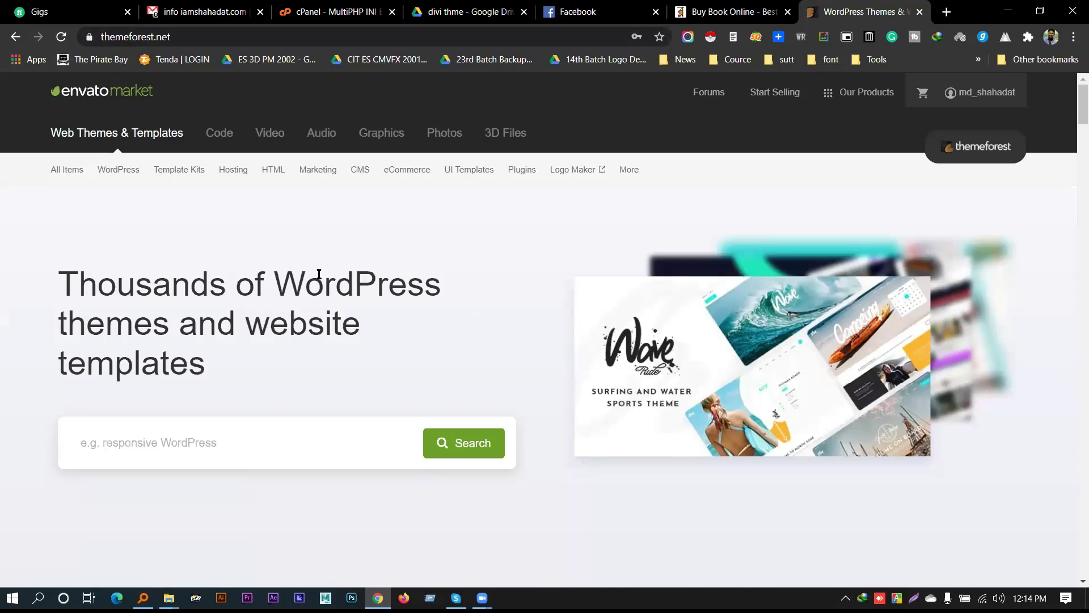
Select part of the home page heading, scroll the page, and bring up the account dropdown
{"action": "left_click_drag", "start_coordinate": [240, 281], "coordinate": [350, 341]}
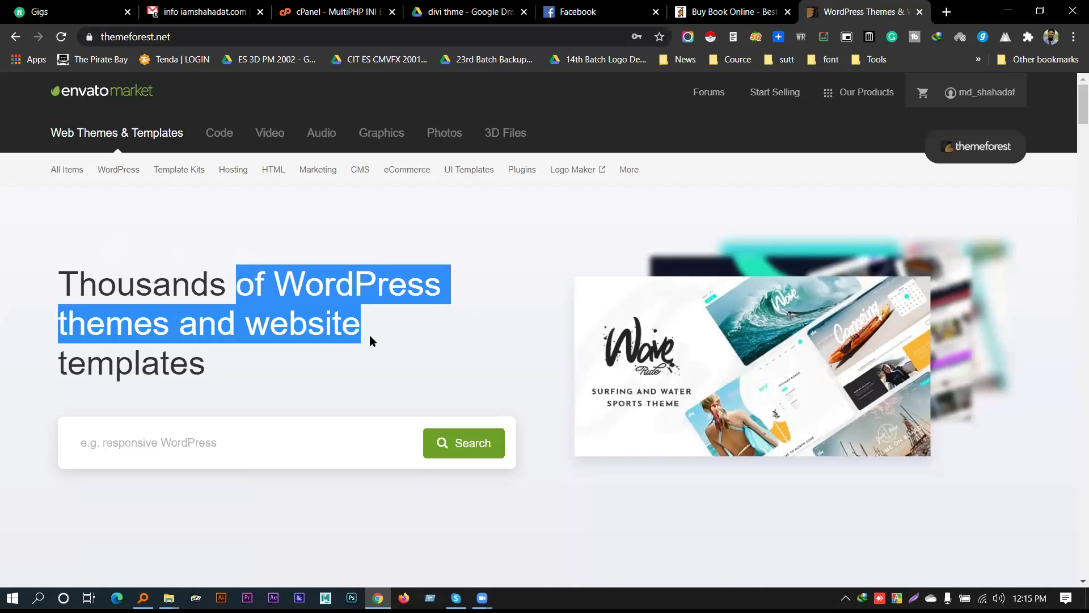
{"action": "left_click_drag", "start_coordinate": [365, 333], "coordinate": [249, 278]}
{"action": "scroll", "coordinate": [377, 302], "scroll_direction": "down", "scroll_amount": 20}
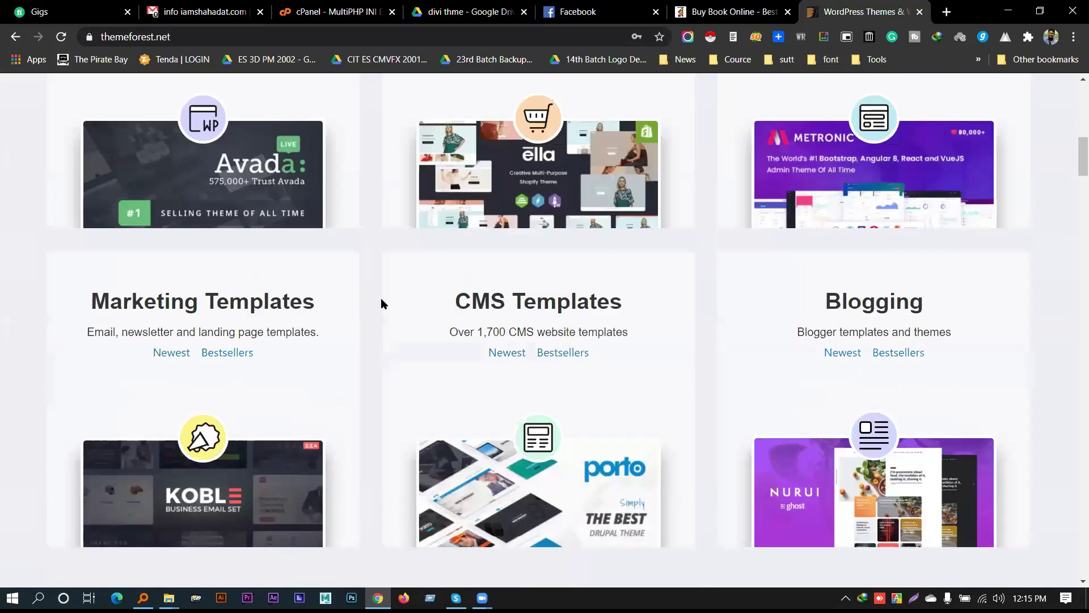
{"action": "scroll", "coordinate": [415, 335], "scroll_direction": "down", "scroll_amount": 20}
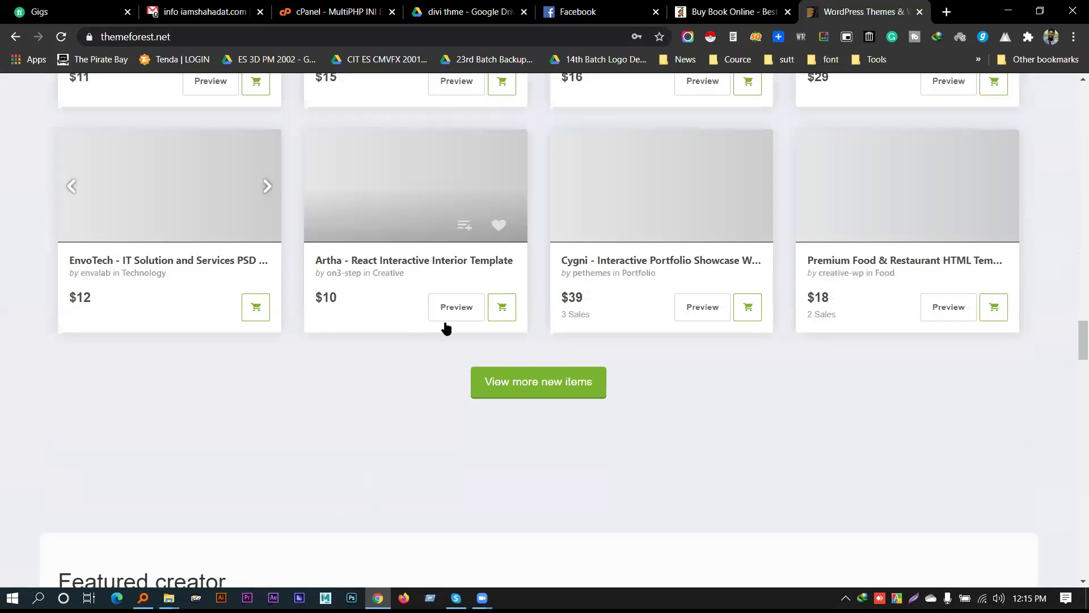
{"action": "scroll", "coordinate": [511, 313], "scroll_direction": "down", "scroll_amount": 10}
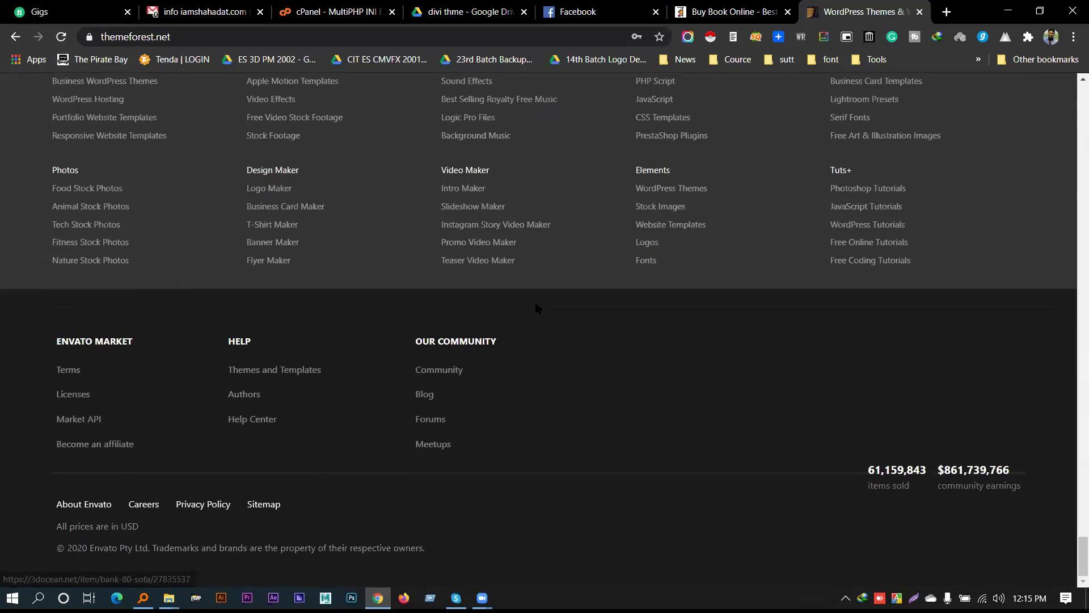
{"action": "scroll", "coordinate": [525, 292], "scroll_direction": "up", "scroll_amount": 15}
{"action": "scroll", "coordinate": [523, 290], "scroll_direction": "up", "scroll_amount": 15}
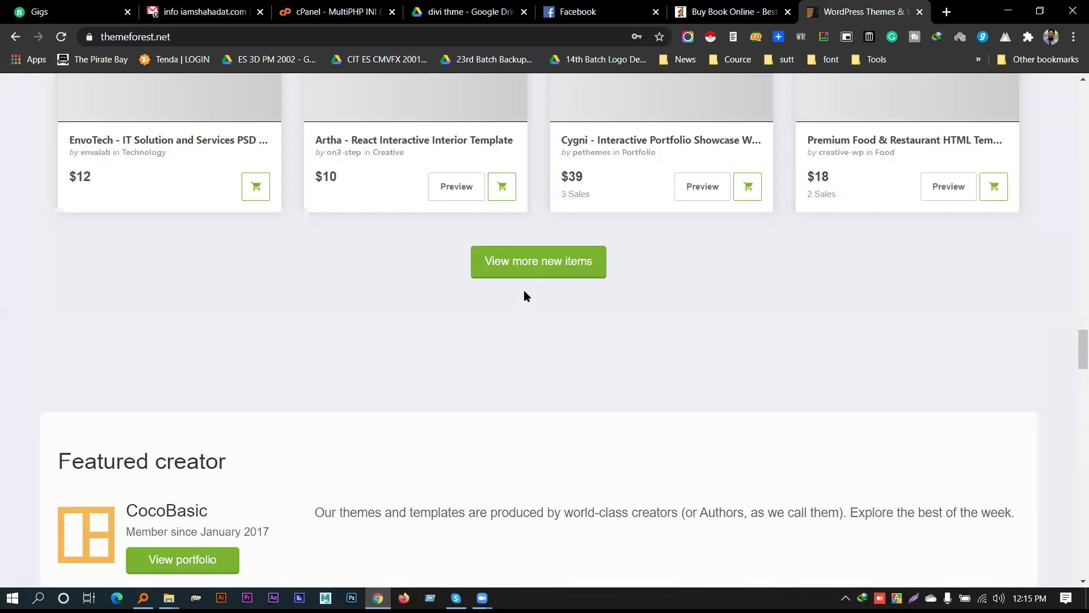
{"action": "scroll", "coordinate": [525, 289], "scroll_direction": "up", "scroll_amount": 4}
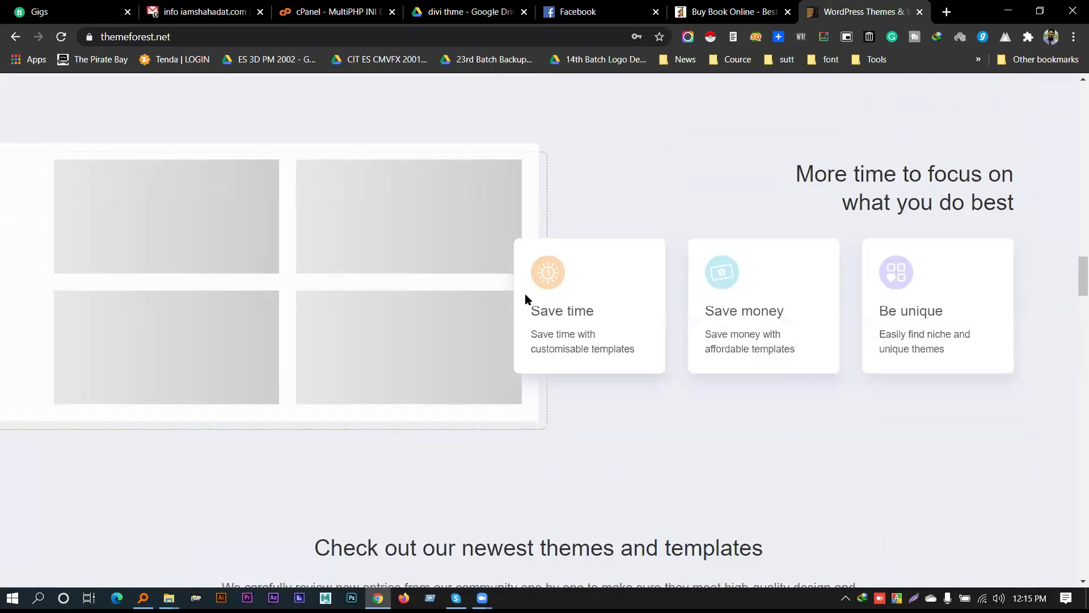
{"action": "scroll", "coordinate": [525, 294], "scroll_direction": "down", "scroll_amount": 7}
{"action": "scroll", "coordinate": [521, 264], "scroll_direction": "up", "scroll_amount": 2}
{"action": "scroll", "coordinate": [521, 264], "scroll_direction": "down", "scroll_amount": 4}
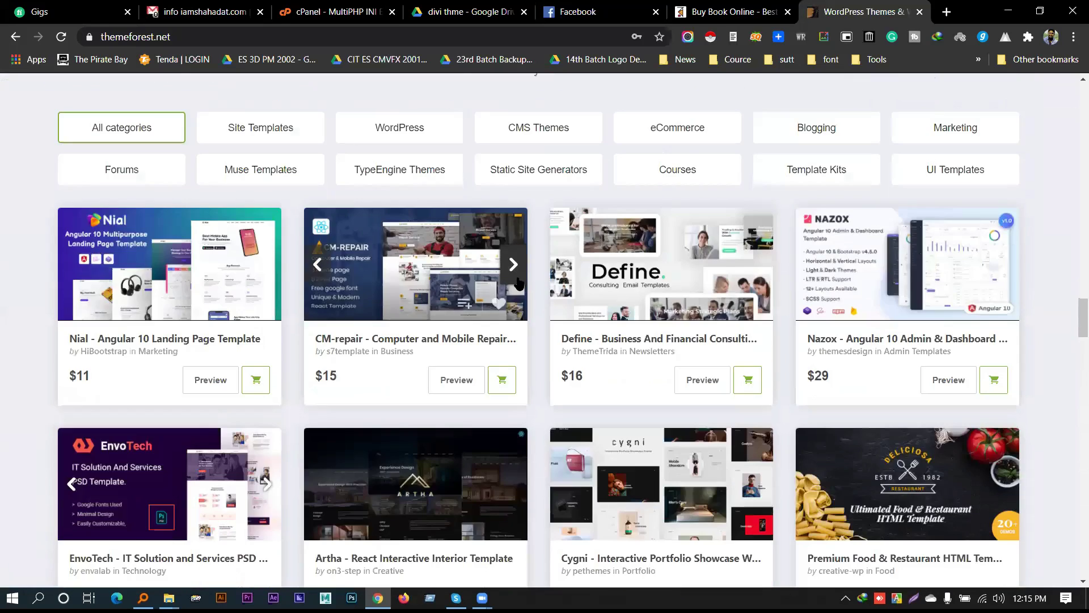
{"action": "scroll", "coordinate": [462, 316], "scroll_direction": "up", "scroll_amount": 15}
{"action": "scroll", "coordinate": [461, 317], "scroll_direction": "up", "scroll_amount": 15}
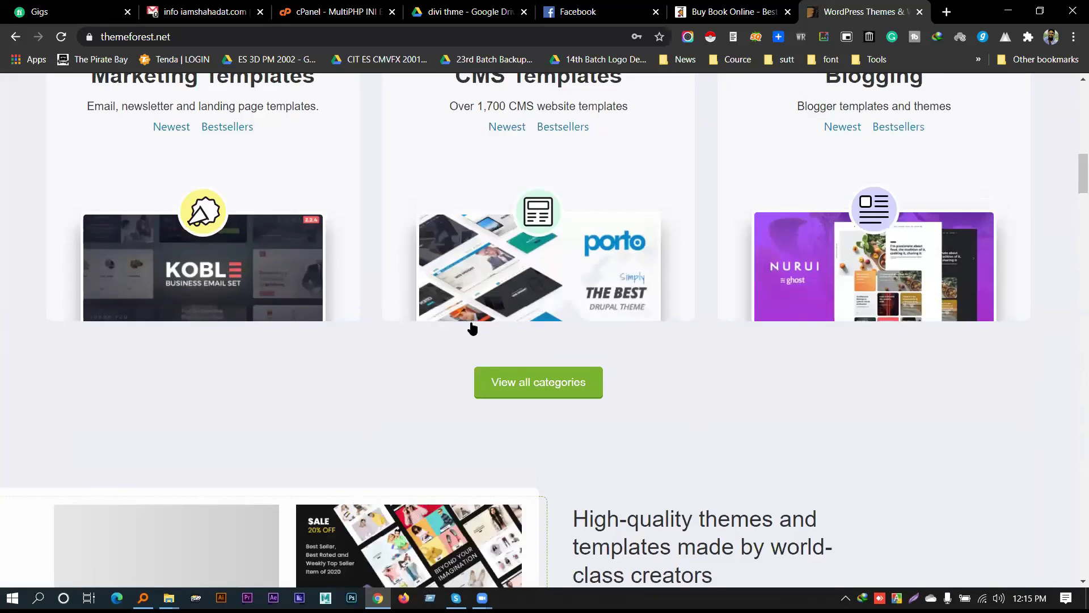
{"action": "scroll", "coordinate": [468, 321], "scroll_direction": "up", "scroll_amount": 4}
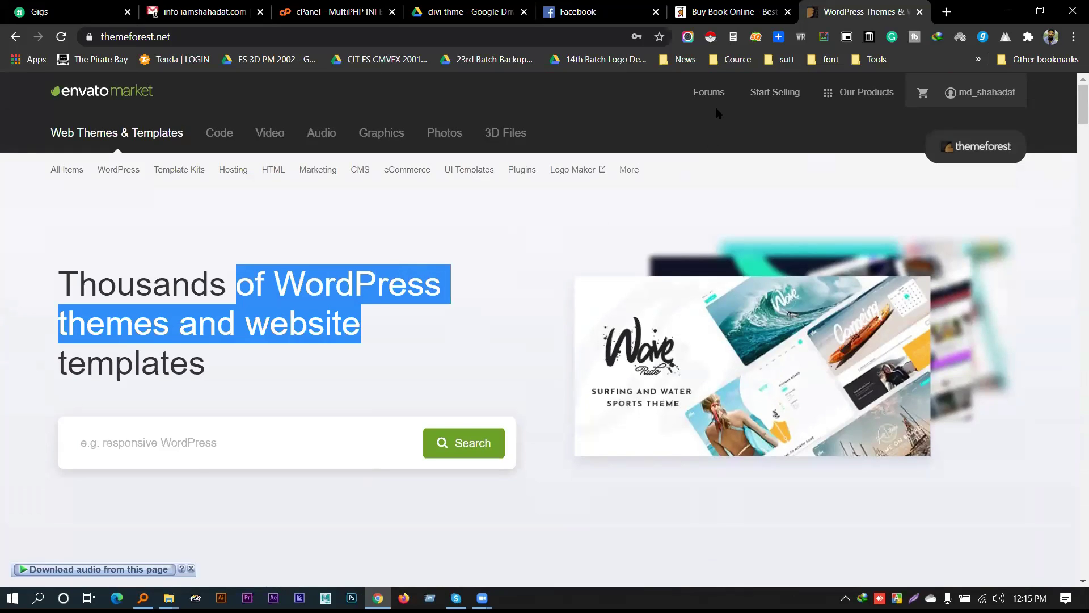
{"action": "mouse_move", "coordinate": [867, 94]}
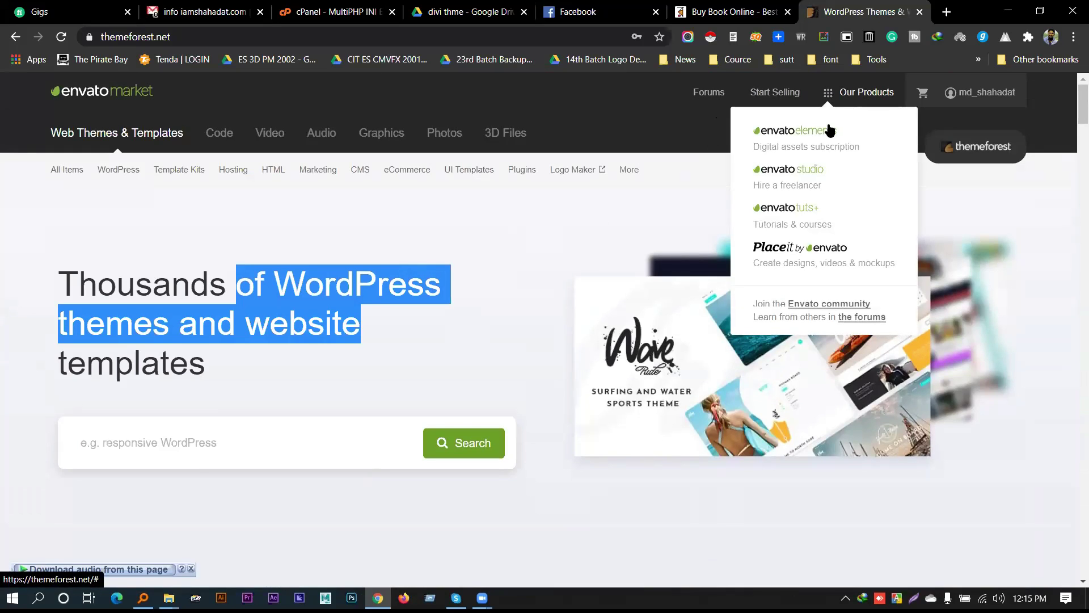
{"action": "mouse_move", "coordinate": [972, 92]}
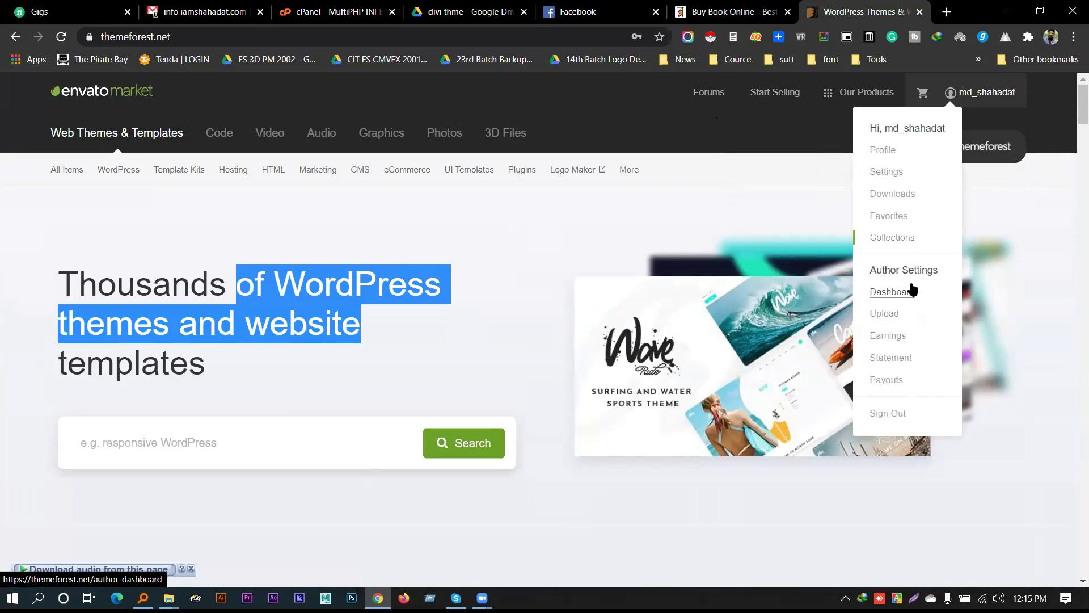
Open the author Dashboard and scroll through it
{"action": "left_click", "coordinate": [891, 291]}
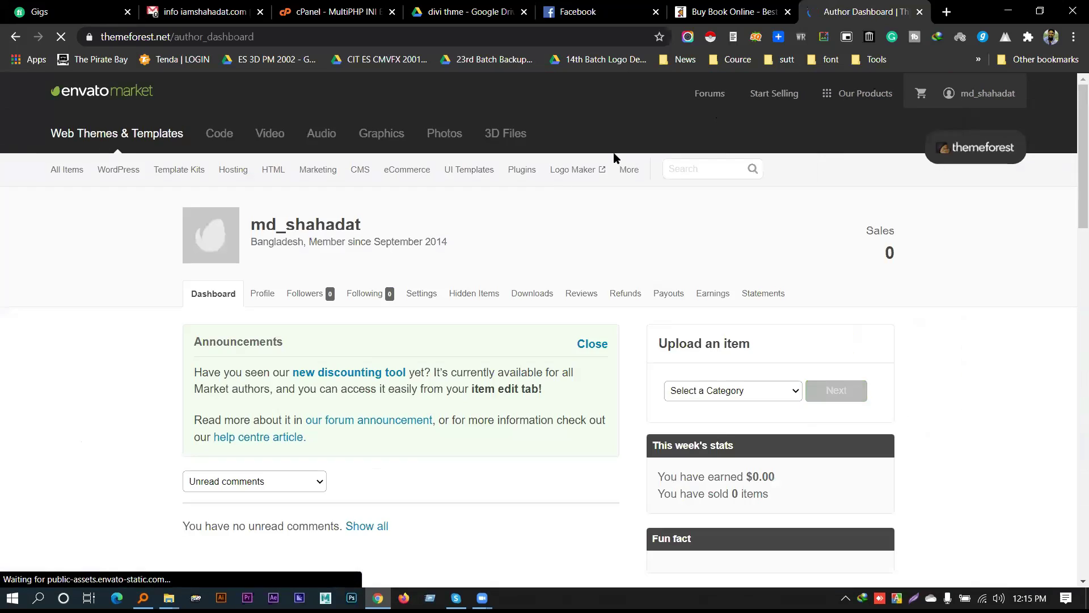
{"action": "scroll", "coordinate": [544, 227], "scroll_direction": "down", "scroll_amount": 7}
{"action": "scroll", "coordinate": [543, 227], "scroll_direction": "down", "scroll_amount": 10}
{"action": "scroll", "coordinate": [513, 240], "scroll_direction": "up", "scroll_amount": 15}
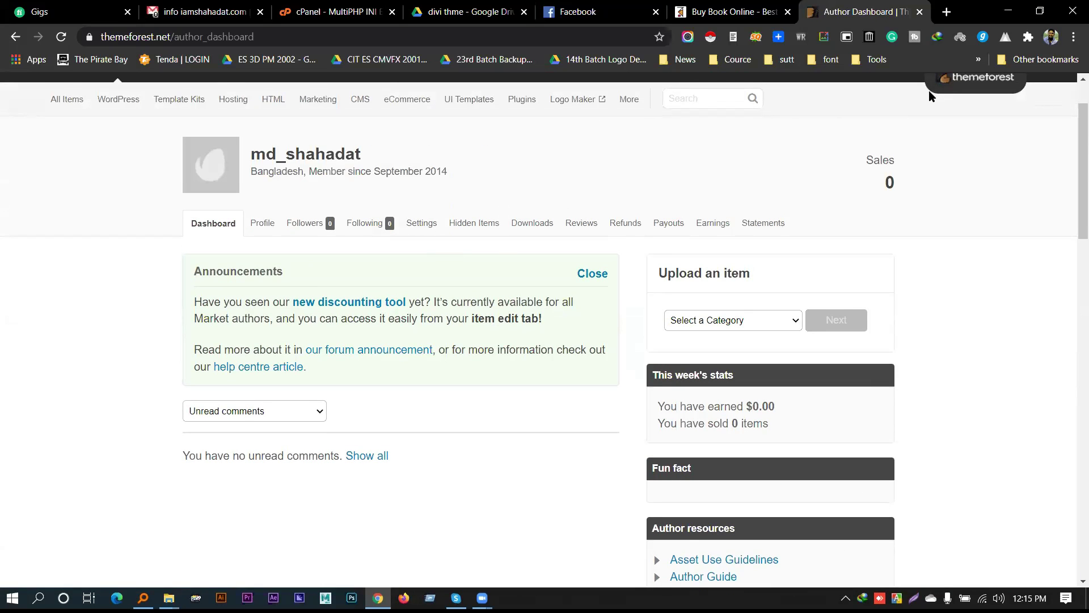
{"action": "scroll", "coordinate": [929, 90], "scroll_direction": "down", "scroll_amount": 1}
{"action": "scroll", "coordinate": [964, 168], "scroll_direction": "up", "scroll_amount": 3}
Go to Downloads from the account menu and scroll the purchased items list
{"action": "left_click", "coordinate": [984, 95]}
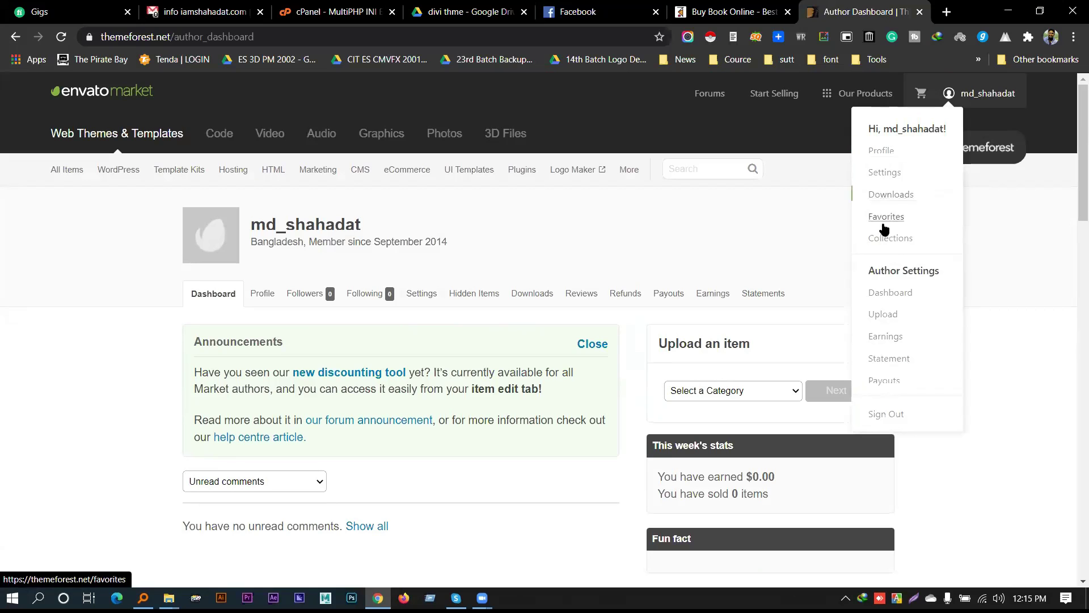
{"action": "left_click", "coordinate": [887, 195]}
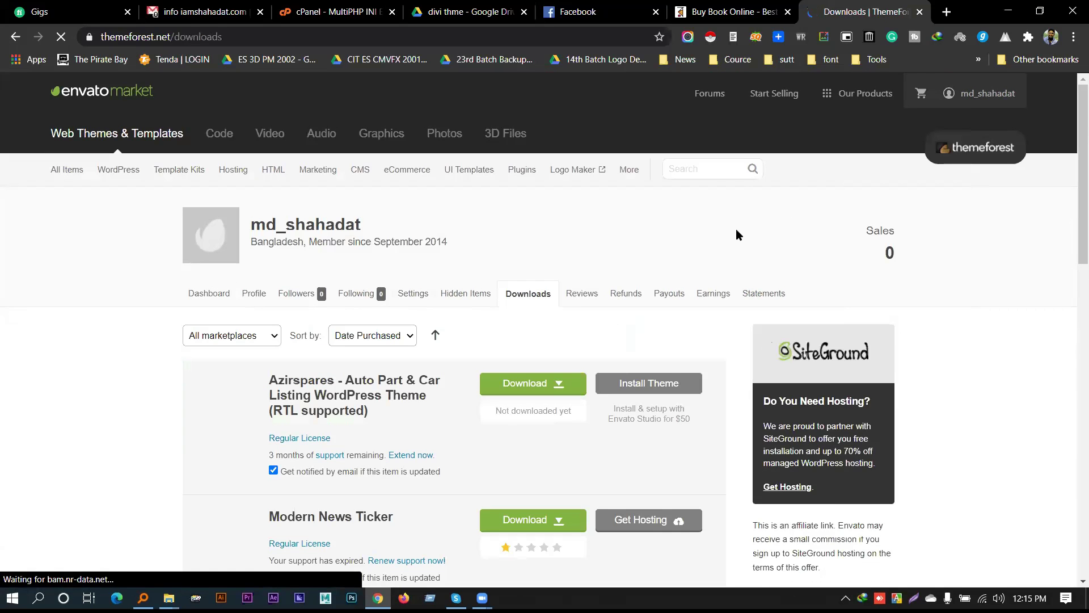
{"action": "scroll", "coordinate": [993, 227], "scroll_direction": "down", "scroll_amount": 13}
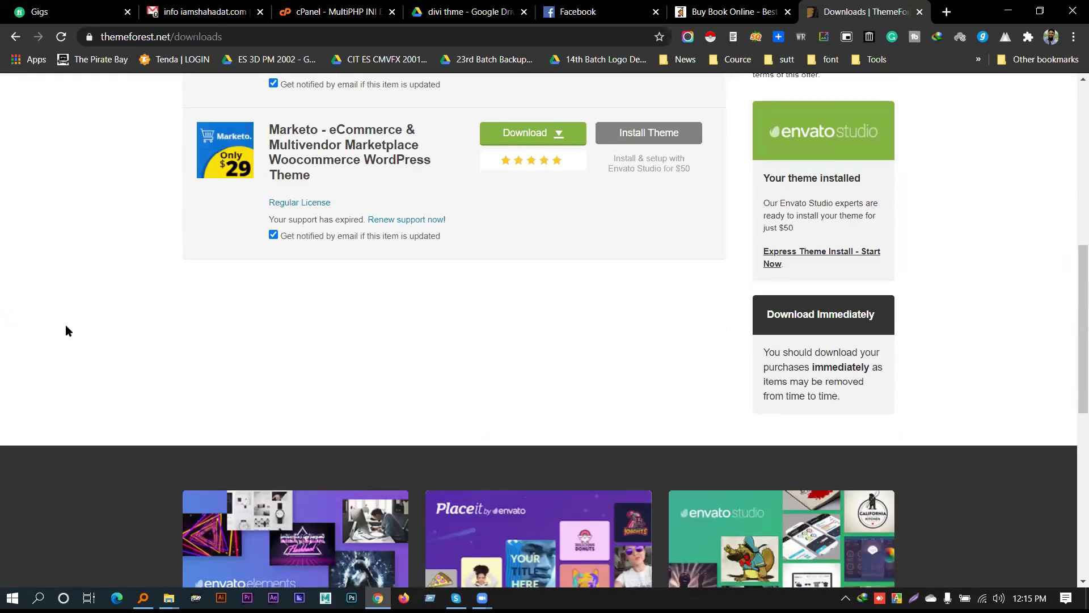
{"action": "scroll", "coordinate": [76, 342], "scroll_direction": "up", "scroll_amount": 7}
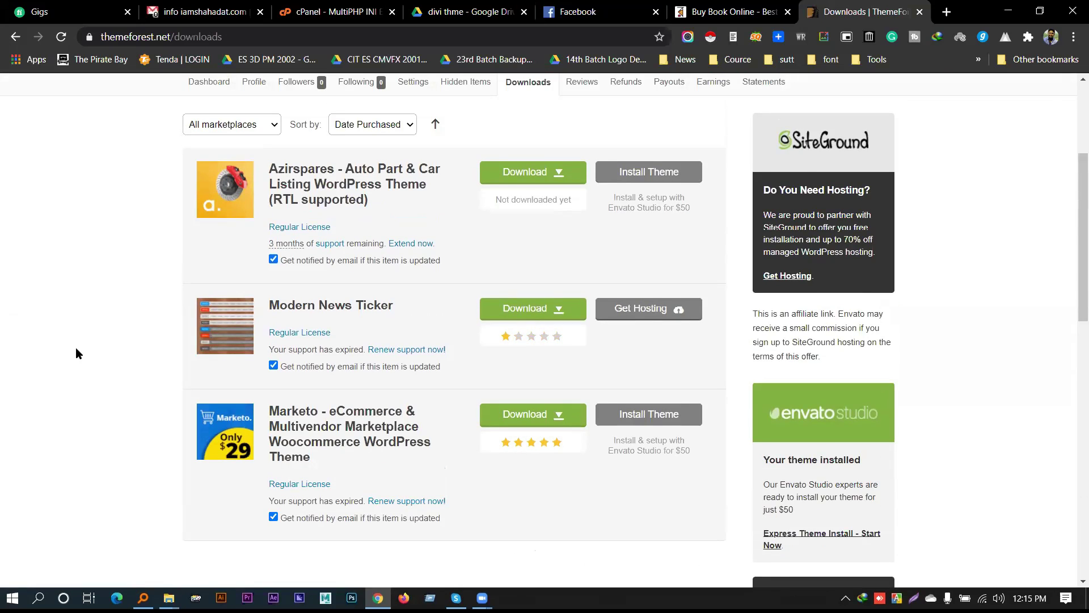
{"action": "scroll", "coordinate": [77, 349], "scroll_direction": "down", "scroll_amount": 3}
{"action": "scroll", "coordinate": [76, 349], "scroll_direction": "up", "scroll_amount": 4}
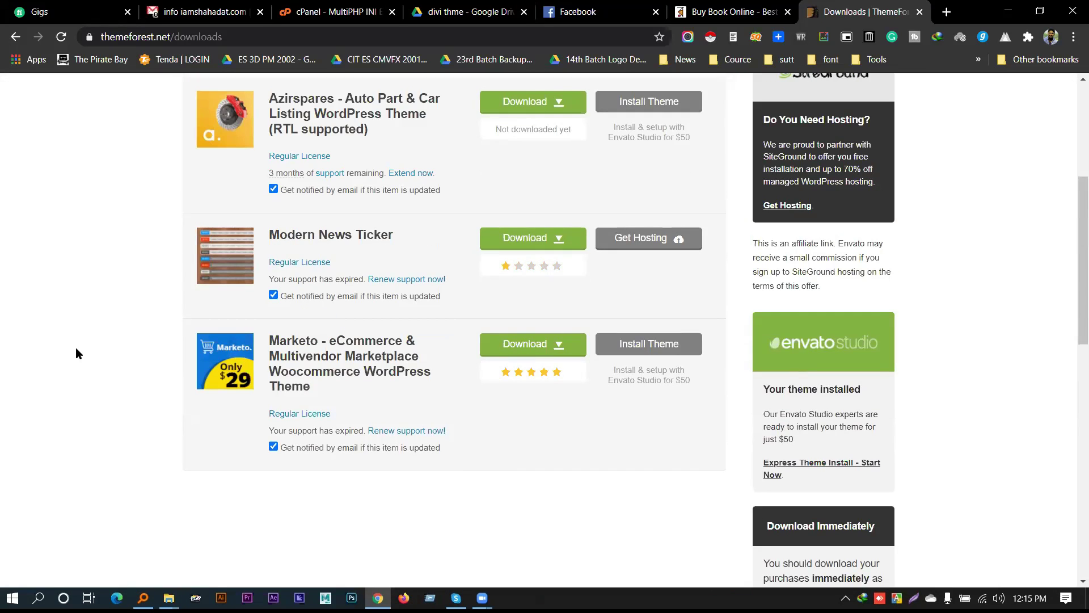
{"action": "scroll", "coordinate": [76, 350], "scroll_direction": "up", "scroll_amount": 1}
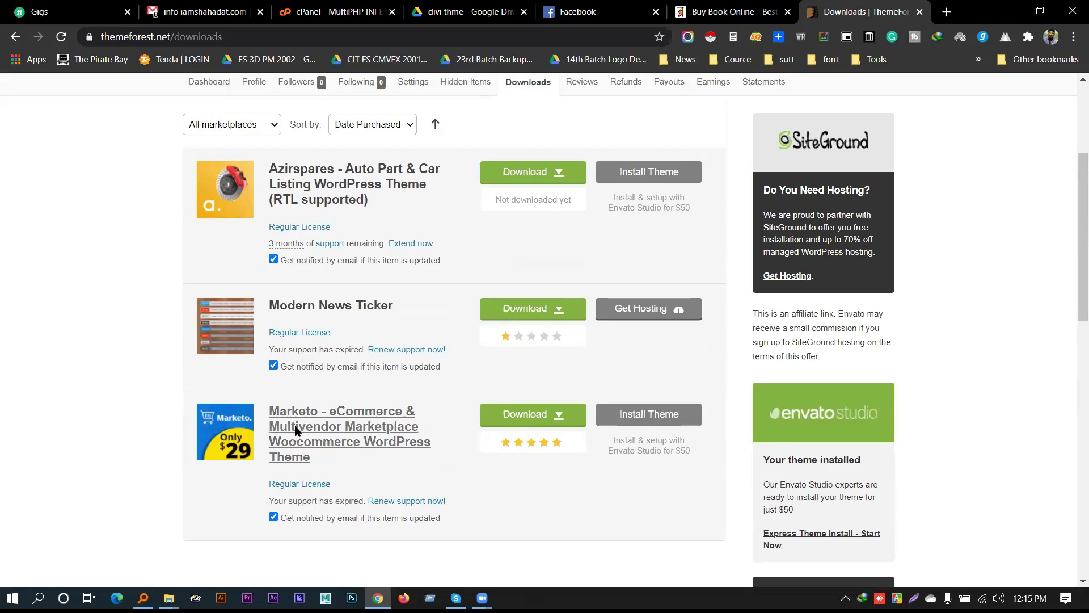
{"action": "scroll", "coordinate": [261, 382], "scroll_direction": "down", "scroll_amount": 2}
{"action": "scroll", "coordinate": [260, 382], "scroll_direction": "up", "scroll_amount": 1}
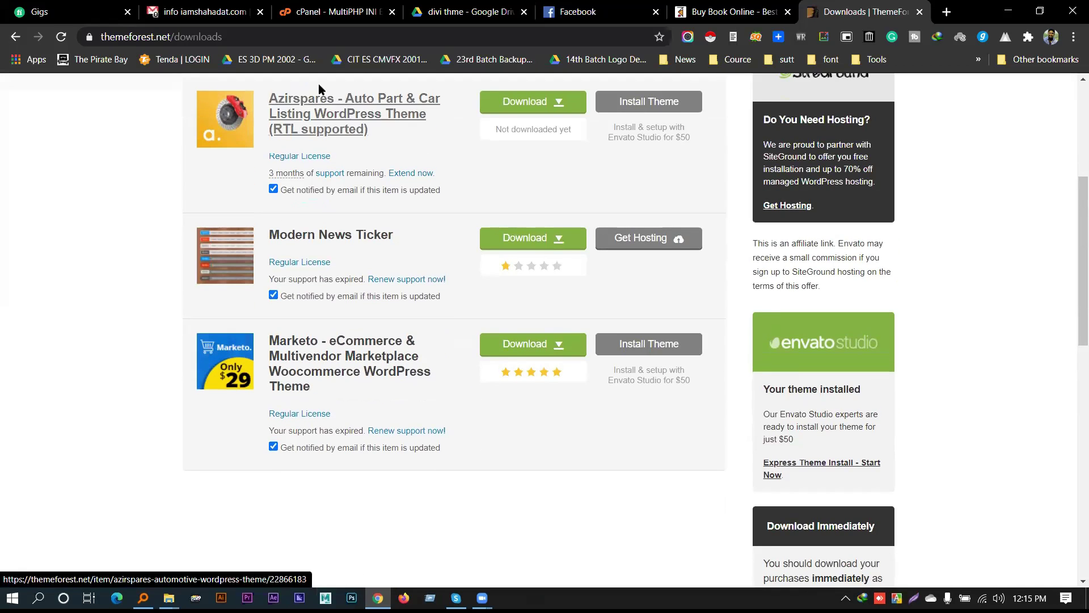
Select the Azirspares title text, then open the Marketo item page in a new tab
{"action": "left_click_drag", "start_coordinate": [389, 138], "coordinate": [56, 183]}
{"action": "left_click", "coordinate": [66, 190]}
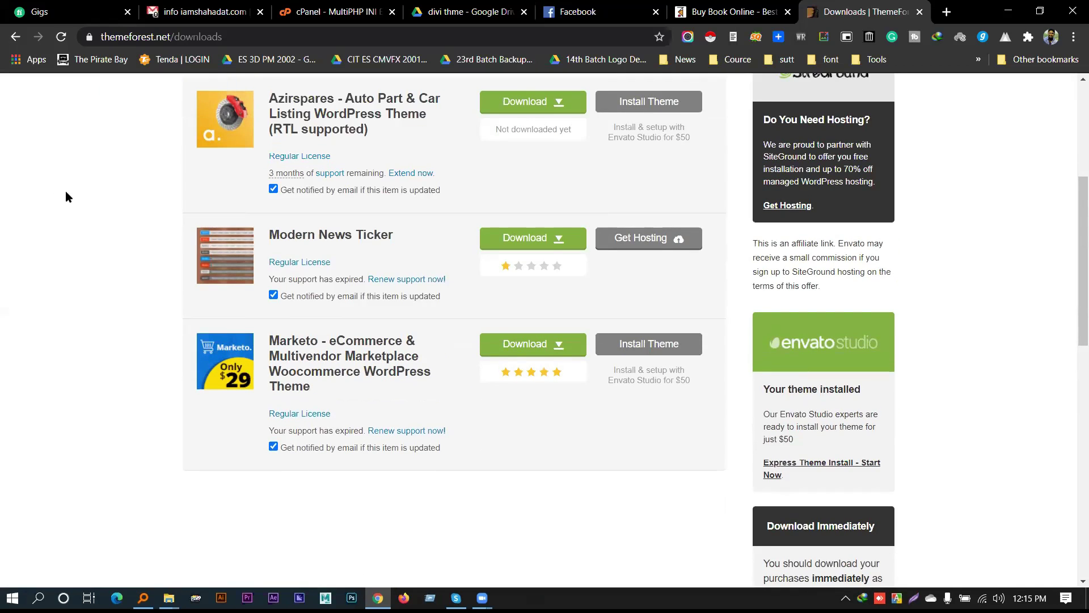
{"action": "scroll", "coordinate": [349, 139], "scroll_direction": "down", "scroll_amount": 1}
{"action": "scroll", "coordinate": [348, 136], "scroll_direction": "up", "scroll_amount": 1}
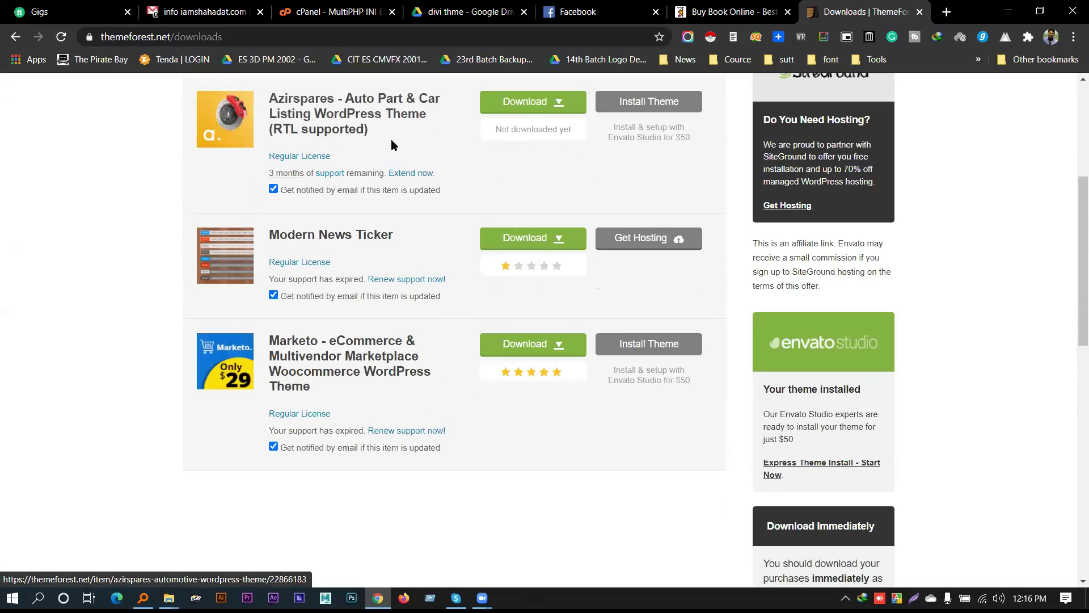
{"action": "left_click_drag", "start_coordinate": [380, 139], "coordinate": [288, 101]}
{"action": "left_click", "coordinate": [150, 242]}
{"action": "scroll", "coordinate": [354, 292], "scroll_direction": "down", "scroll_amount": 2}
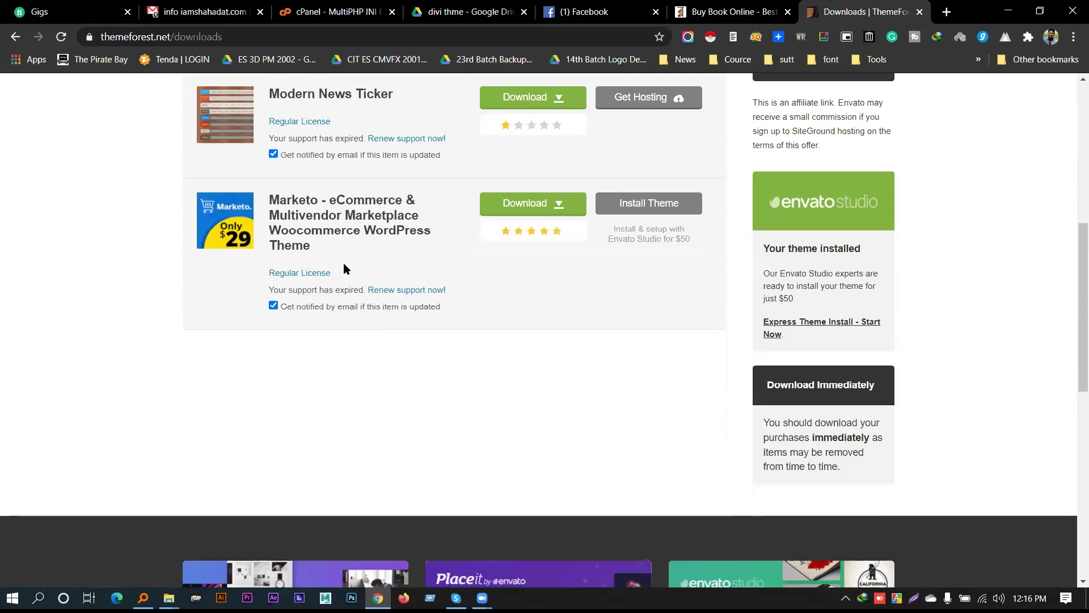
{"action": "middle_click", "coordinate": [311, 232]}
Review the Marketo item page's support price and its 3,255 sales figure
{"action": "left_click", "coordinate": [834, 11]}
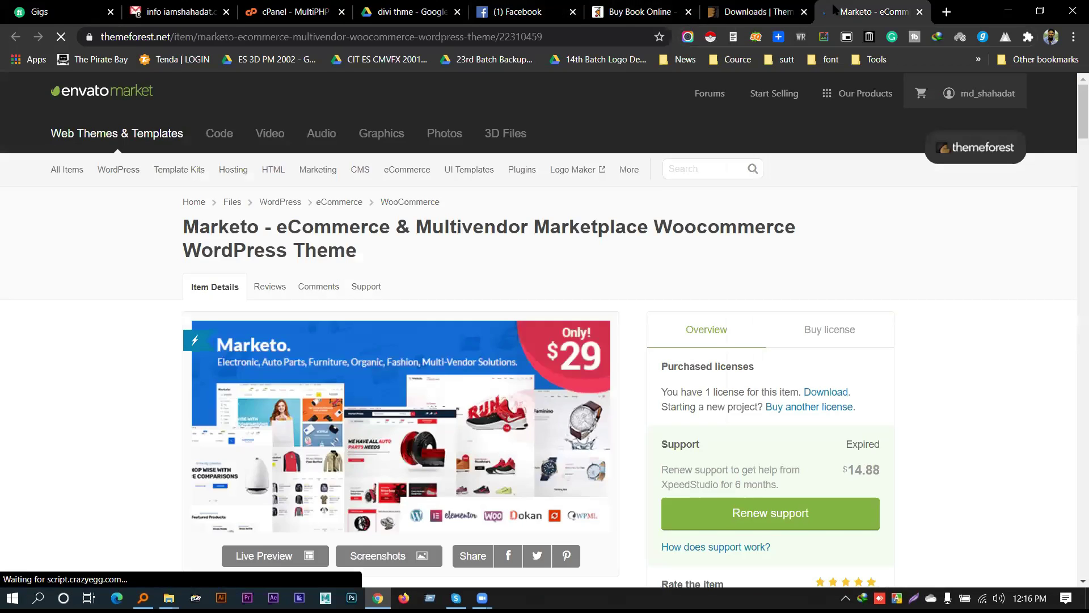
{"action": "scroll", "coordinate": [598, 235], "scroll_direction": "down", "scroll_amount": 1}
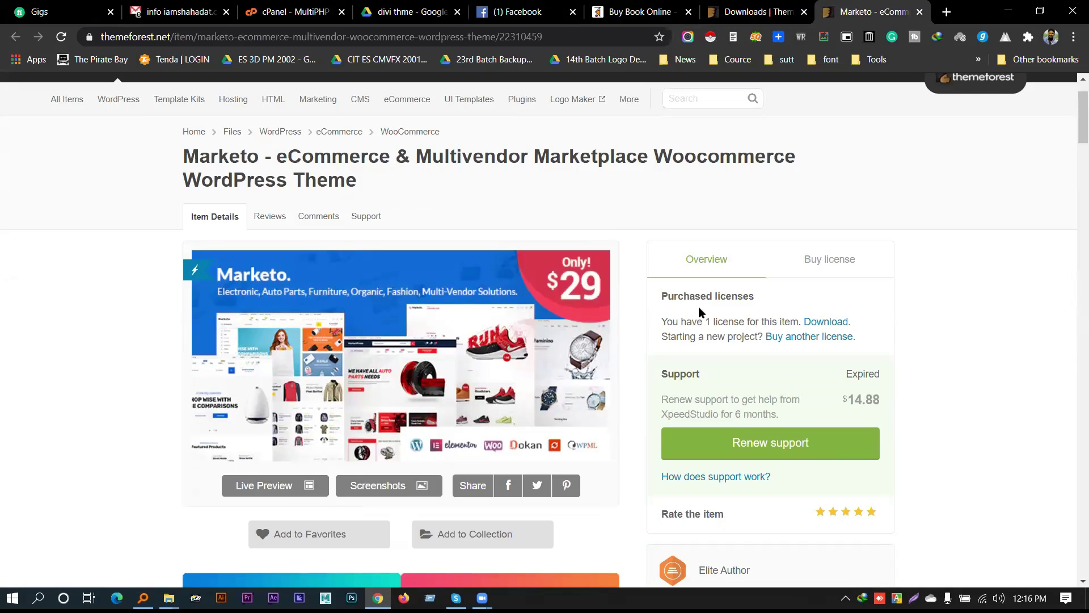
{"action": "scroll", "coordinate": [848, 325], "scroll_direction": "down", "scroll_amount": 1}
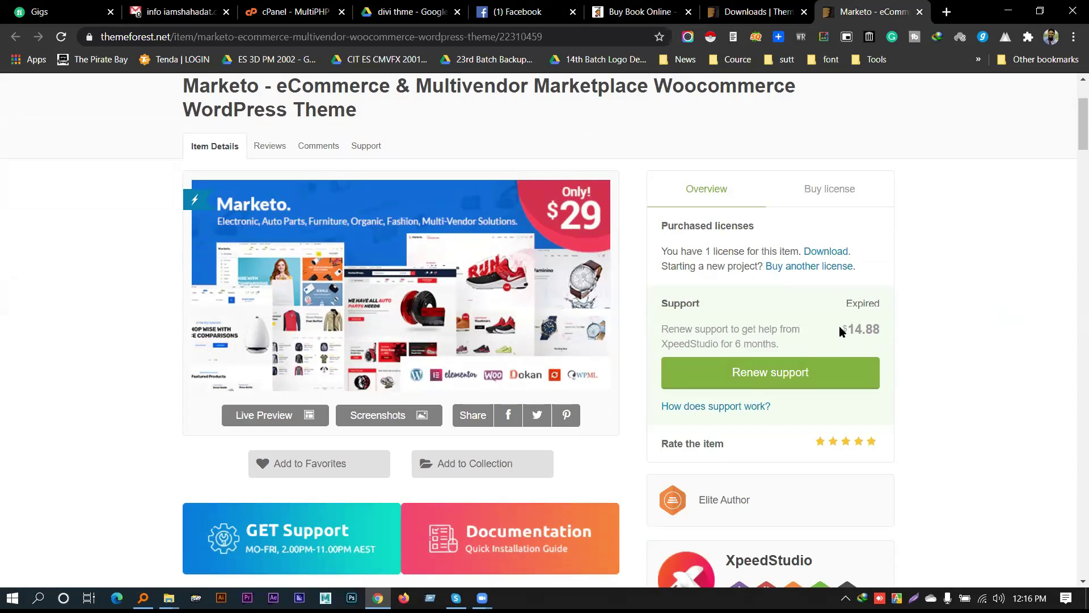
{"action": "left_click", "coordinate": [976, 326]}
{"action": "scroll", "coordinate": [988, 283], "scroll_direction": "down", "scroll_amount": 5}
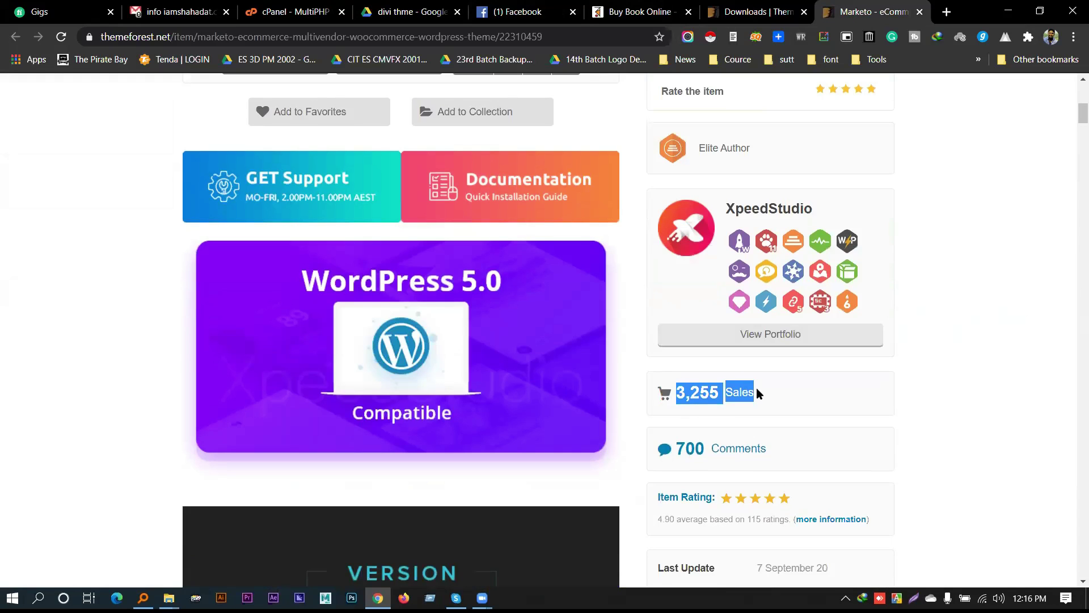
{"action": "triple_click", "coordinate": [723, 392]}
{"action": "left_click", "coordinate": [724, 394]}
{"action": "scroll", "coordinate": [709, 397], "scroll_direction": "down", "scroll_amount": 12}
{"action": "scroll", "coordinate": [713, 380], "scroll_direction": "up", "scroll_amount": 14}
{"action": "scroll", "coordinate": [714, 377], "scroll_direction": "up", "scroll_amount": 5}
Open the Marketo live preview and remove the preview frame to view the demo site
{"action": "scroll", "coordinate": [274, 346], "scroll_direction": "down", "scroll_amount": 2}
{"action": "left_click", "coordinate": [275, 343]}
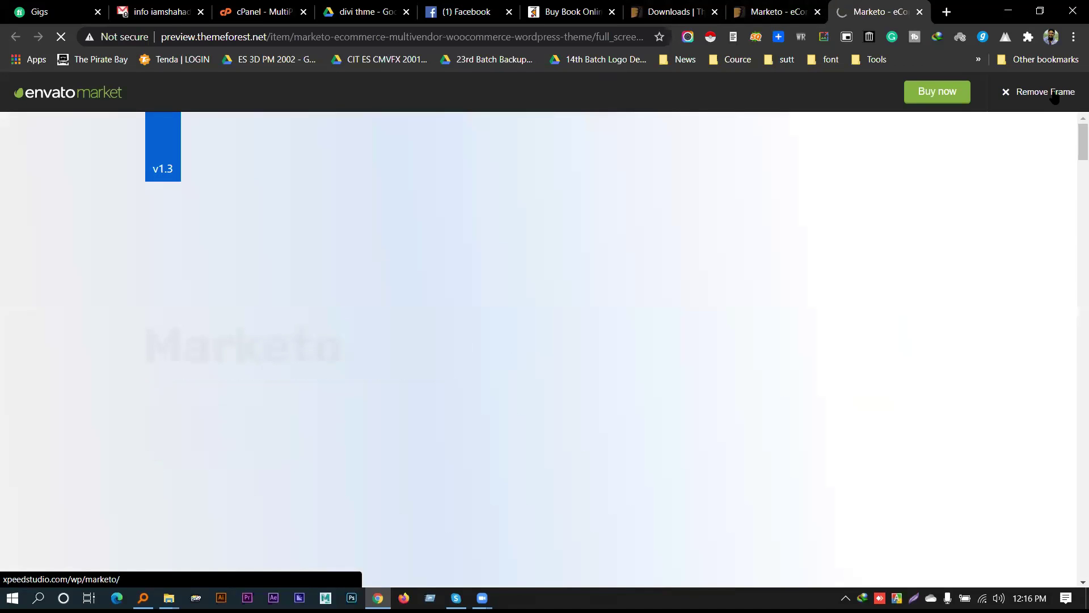
{"action": "left_click", "coordinate": [1054, 95]}
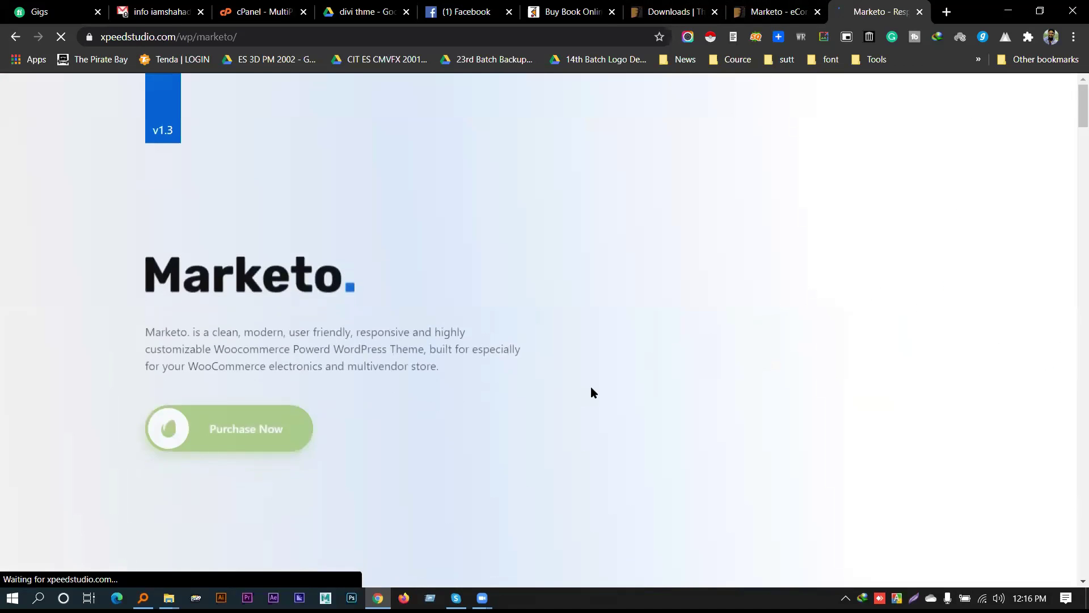
{"action": "scroll", "coordinate": [590, 391], "scroll_direction": "down", "scroll_amount": 10}
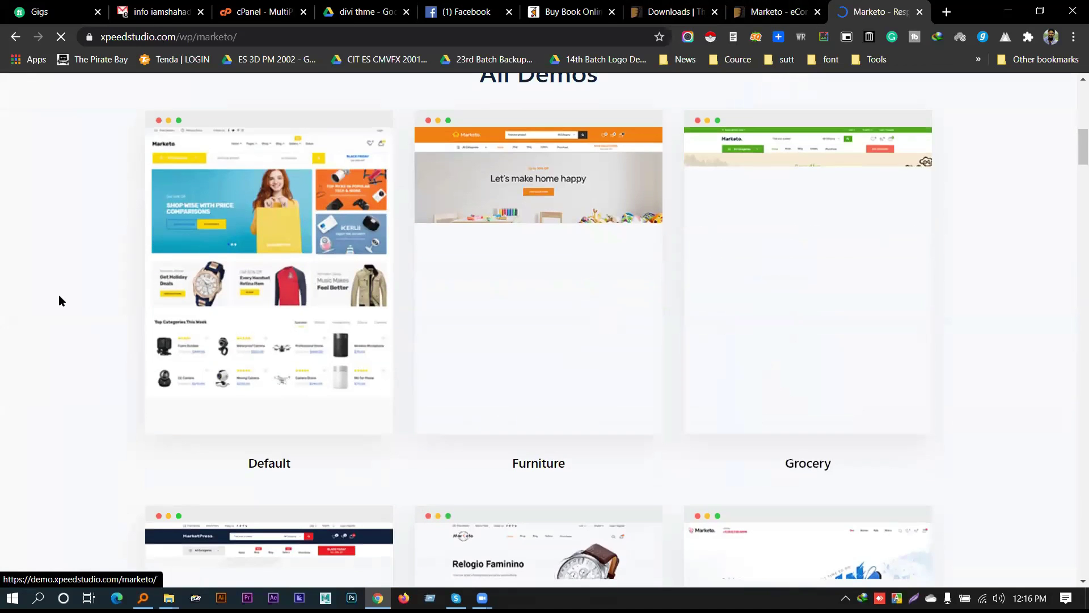
Open the Default, Furniture, Grocery, Shoe, Auto Parts and Watch demos in background tabs
{"action": "middle_click", "coordinate": [244, 261]}
{"action": "scroll", "coordinate": [514, 290], "scroll_direction": "up", "scroll_amount": 1}
{"action": "middle_click", "coordinate": [514, 291]}
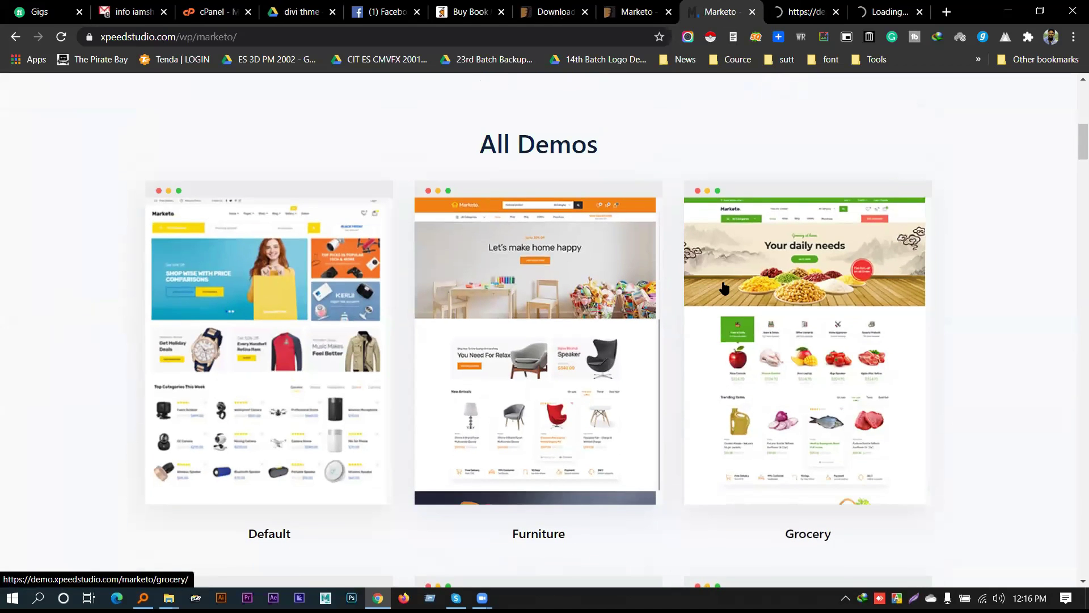
{"action": "middle_click", "coordinate": [722, 284]}
{"action": "scroll", "coordinate": [1016, 236], "scroll_direction": "down", "scroll_amount": 5}
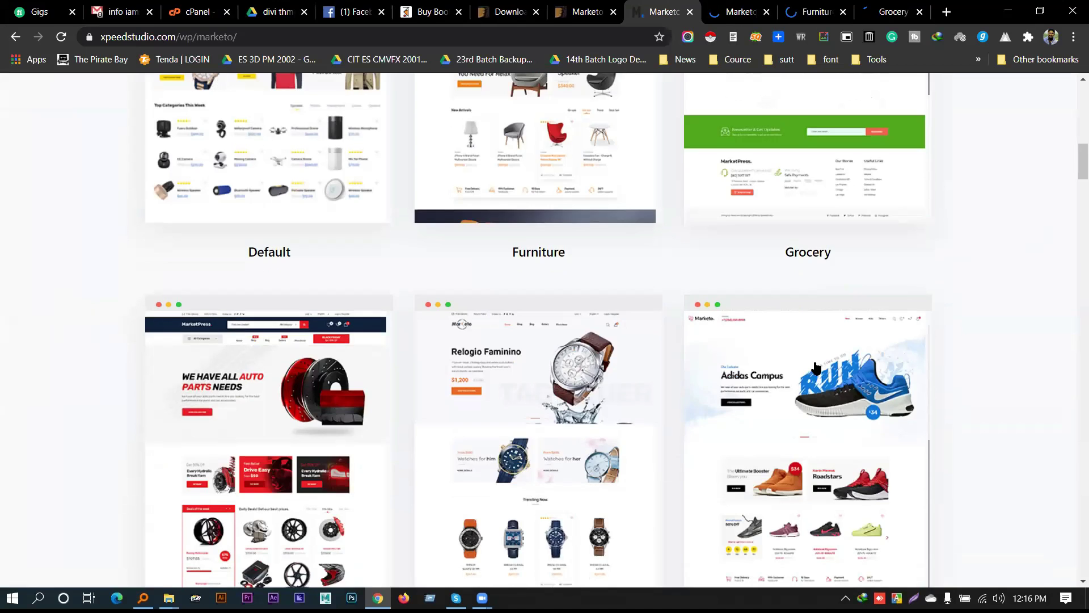
{"action": "scroll", "coordinate": [979, 301], "scroll_direction": "down", "scroll_amount": 3}
{"action": "middle_click", "coordinate": [907, 276]}
{"action": "middle_click", "coordinate": [210, 320]}
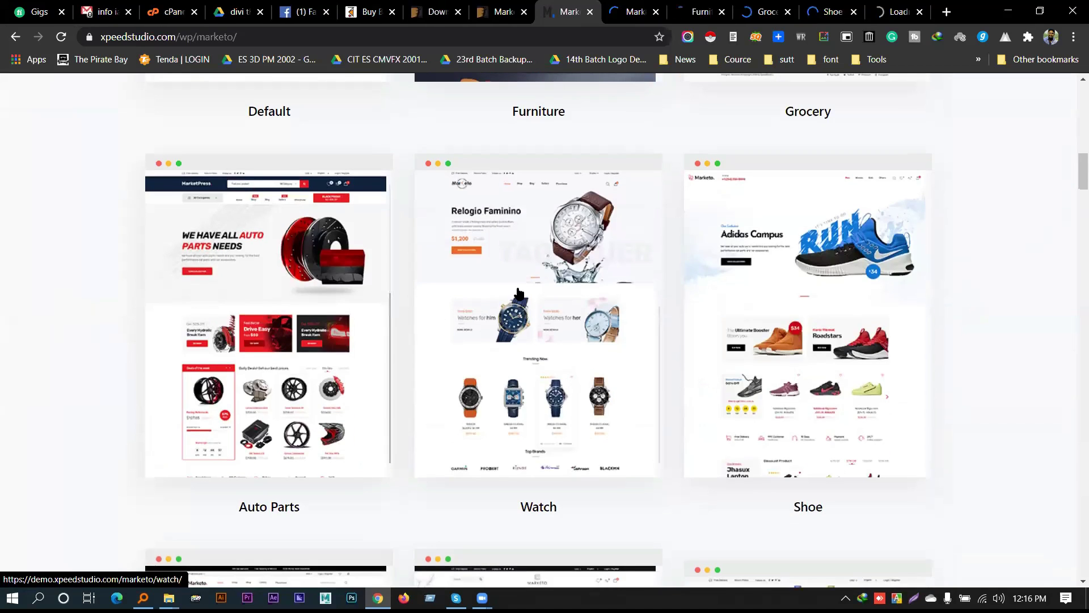
{"action": "middle_click", "coordinate": [516, 291]}
Open the Eye Glass, Jewelry and Electronics demos through Electronics Seven in background tabs
{"action": "scroll", "coordinate": [185, 391], "scroll_direction": "down", "scroll_amount": 4}
{"action": "middle_click", "coordinate": [185, 392]}
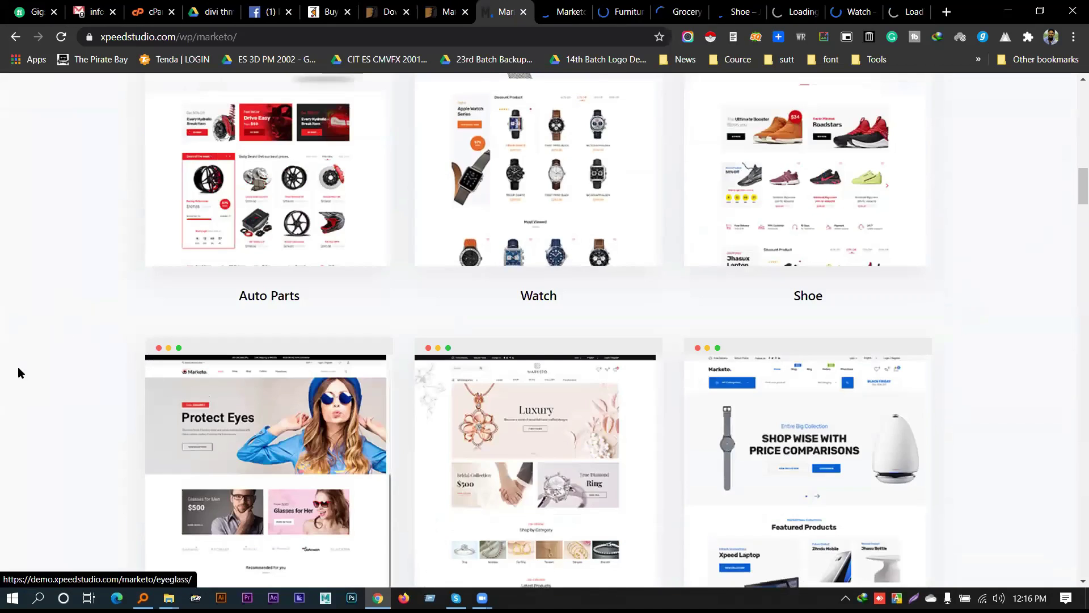
{"action": "scroll", "coordinate": [16, 365], "scroll_direction": "down", "scroll_amount": 4}
{"action": "middle_click", "coordinate": [536, 284]}
{"action": "middle_click", "coordinate": [759, 282]}
{"action": "scroll", "coordinate": [931, 278], "scroll_direction": "down", "scroll_amount": 8}
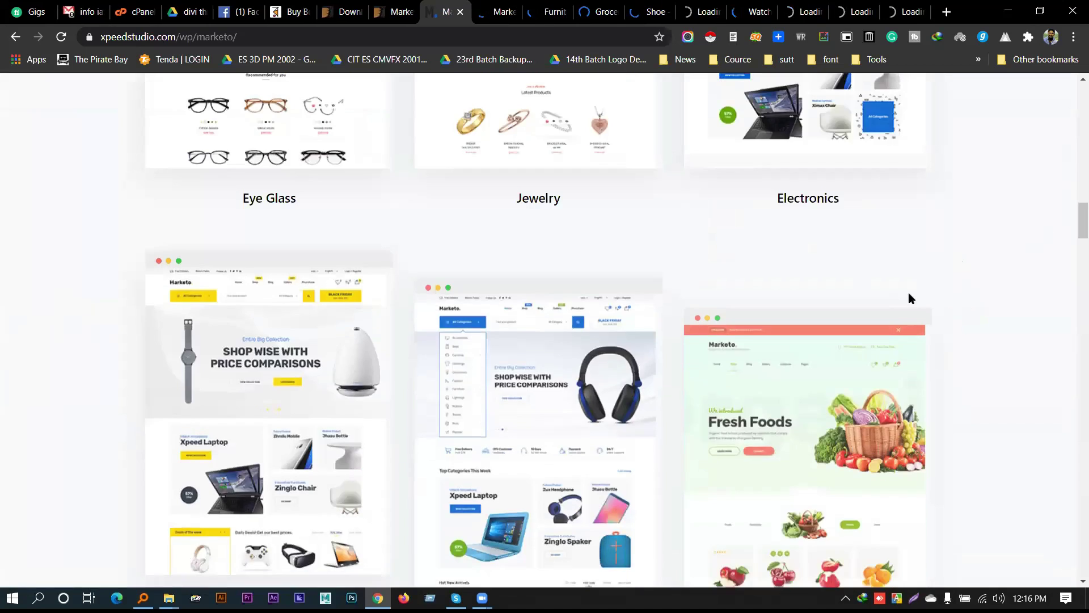
{"action": "middle_click", "coordinate": [757, 282]}
{"action": "middle_click", "coordinate": [539, 282]}
{"action": "middle_click", "coordinate": [205, 289]}
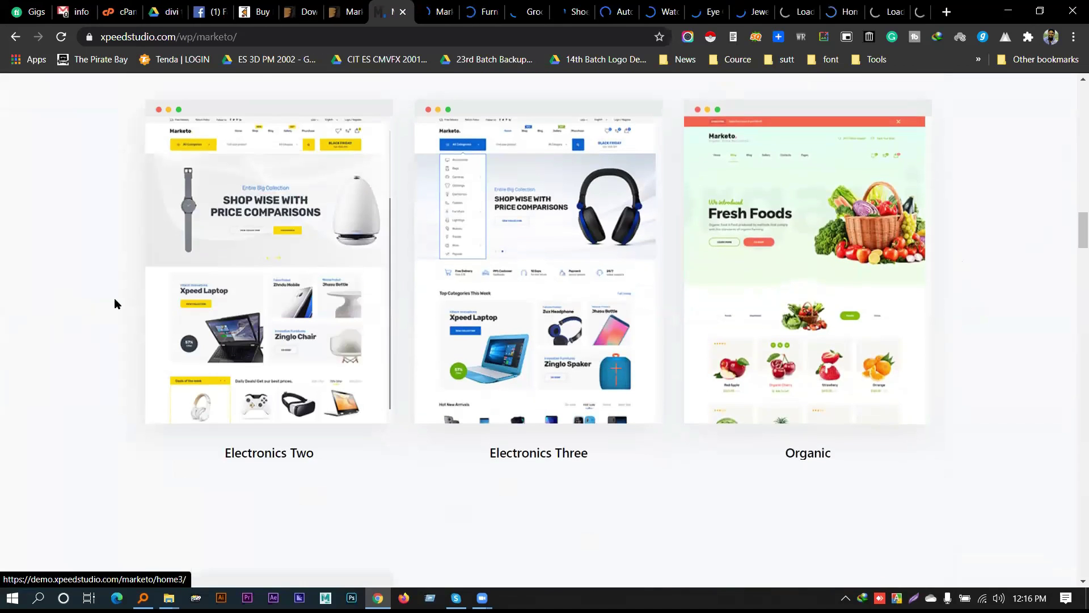
{"action": "scroll", "coordinate": [51, 309], "scroll_direction": "down", "scroll_amount": 7}
{"action": "middle_click", "coordinate": [233, 287]}
{"action": "middle_click", "coordinate": [501, 276]}
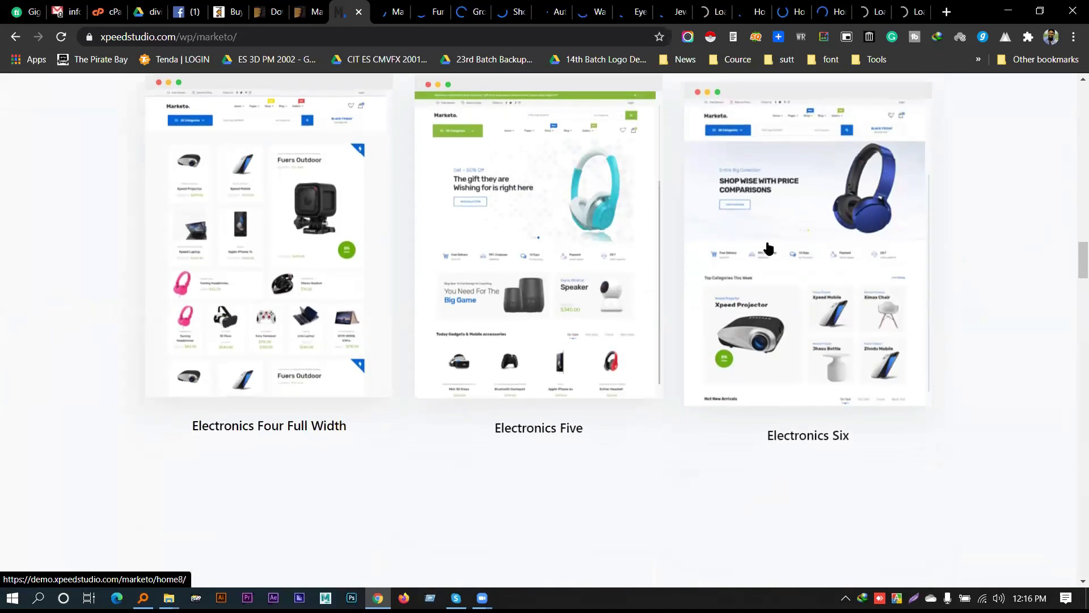
{"action": "middle_click", "coordinate": [766, 244]}
{"action": "scroll", "coordinate": [952, 229], "scroll_direction": "down", "scroll_amount": 7}
{"action": "middle_click", "coordinate": [236, 272]}
{"action": "scroll", "coordinate": [553, 271], "scroll_direction": "down", "scroll_amount": 1}
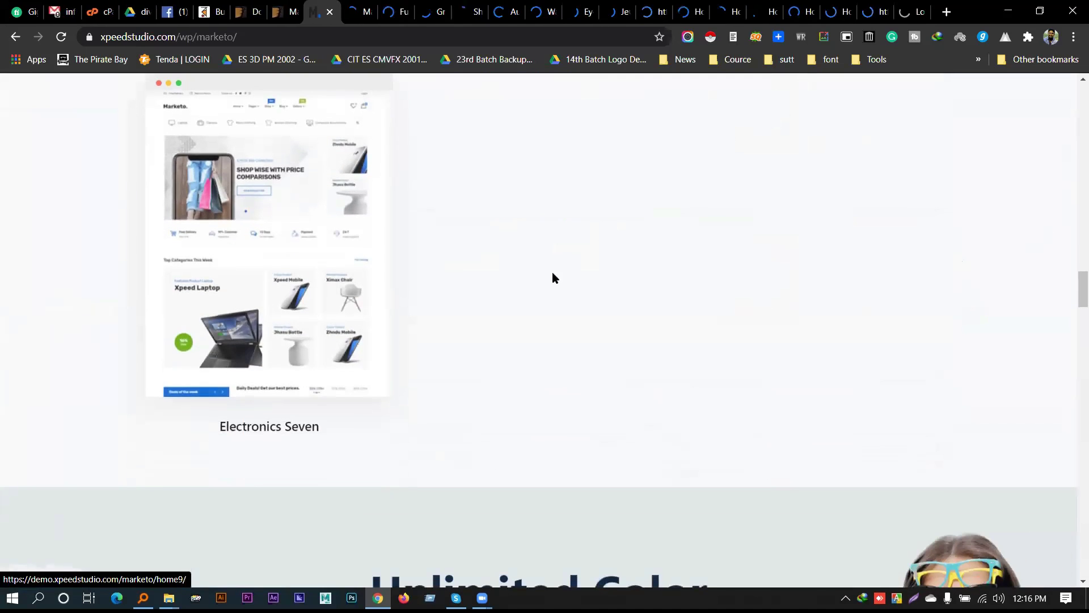
Switch to the Marketo default demo tab and scroll through its Hot Sale, Mens Clothing, Mobile and Watches sections
{"action": "key", "text": "ctrl+Tab"}
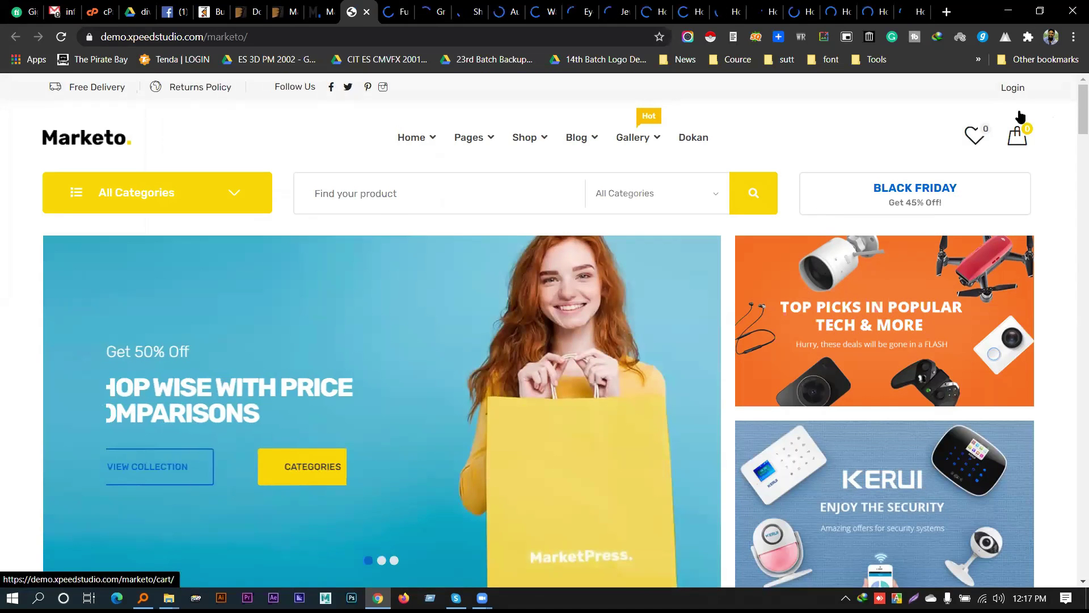
{"action": "left_click", "coordinate": [1012, 91]}
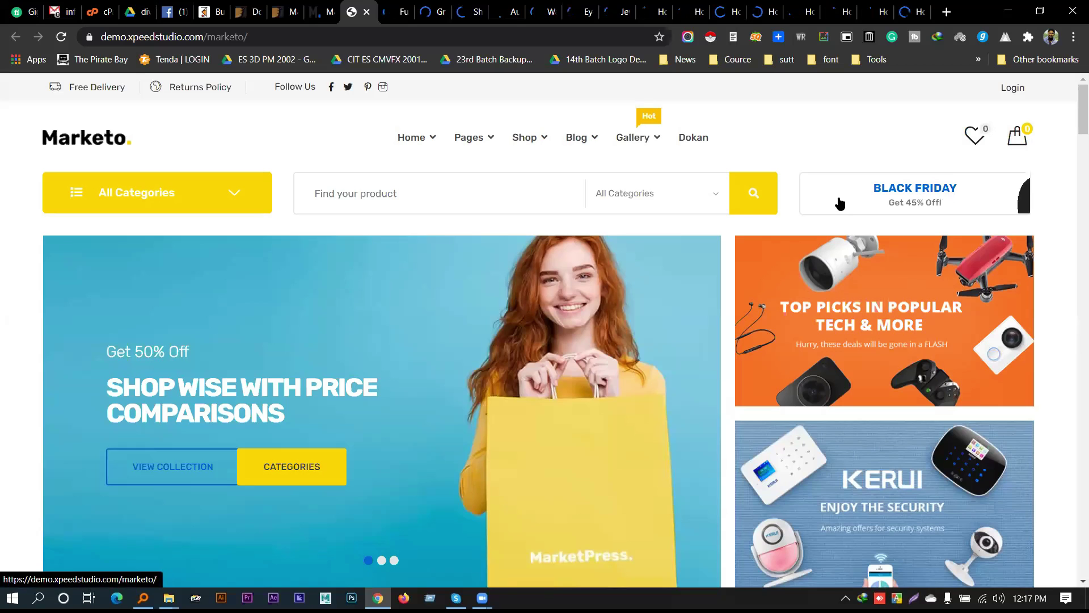
{"action": "scroll", "coordinate": [531, 244], "scroll_direction": "down", "scroll_amount": 10}
{"action": "scroll", "coordinate": [288, 257], "scroll_direction": "down", "scroll_amount": 10}
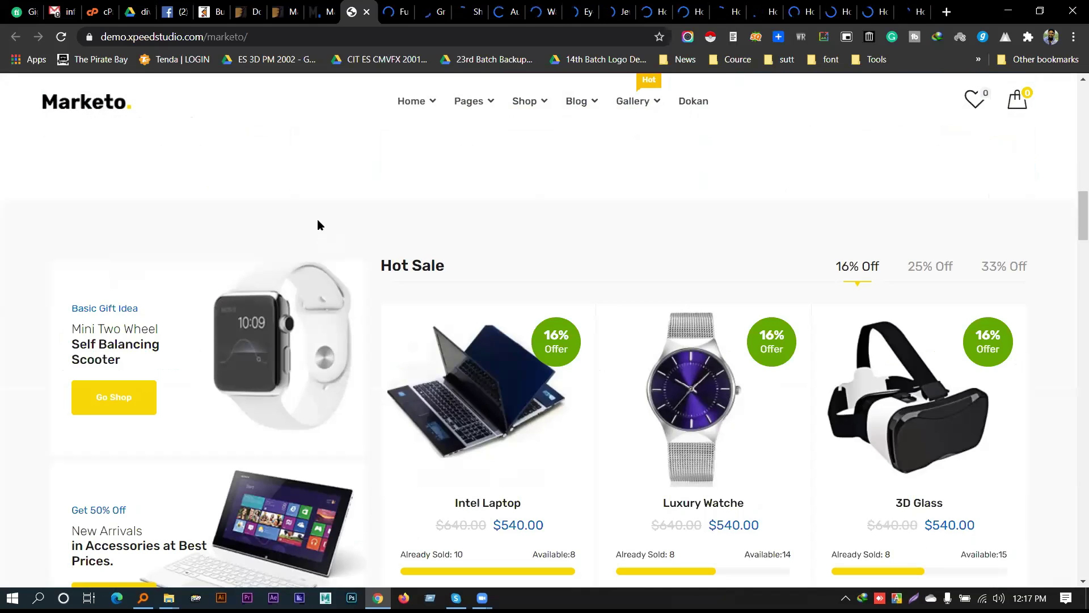
{"action": "scroll", "coordinate": [316, 223], "scroll_direction": "down", "scroll_amount": 12}
{"action": "scroll", "coordinate": [339, 211], "scroll_direction": "down", "scroll_amount": 18}
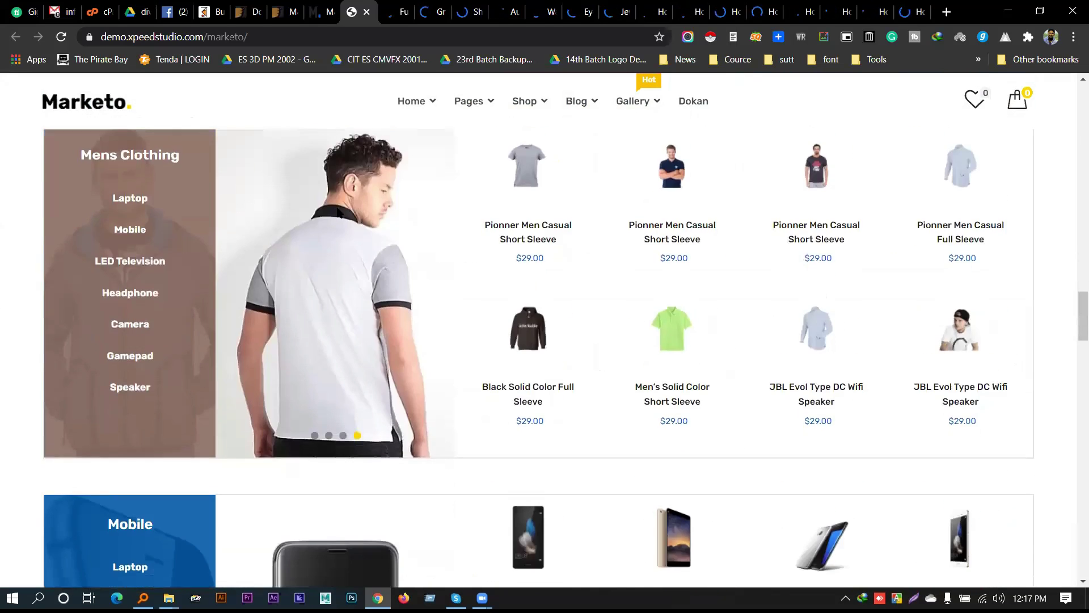
{"action": "scroll", "coordinate": [261, 273], "scroll_direction": "down", "scroll_amount": 20}
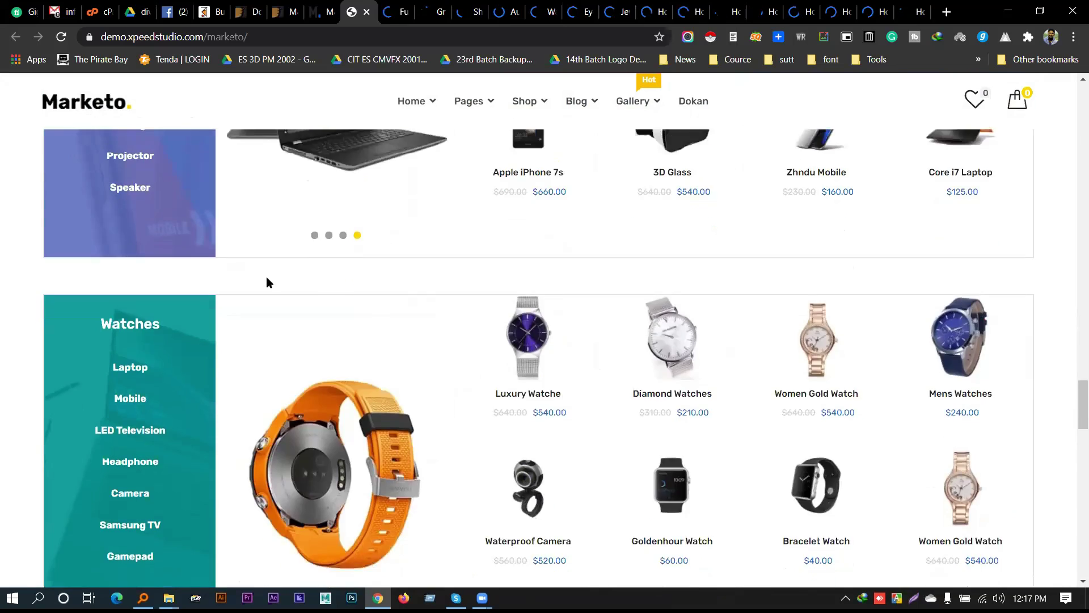
{"action": "scroll", "coordinate": [992, 301], "scroll_direction": "down", "scroll_amount": 5}
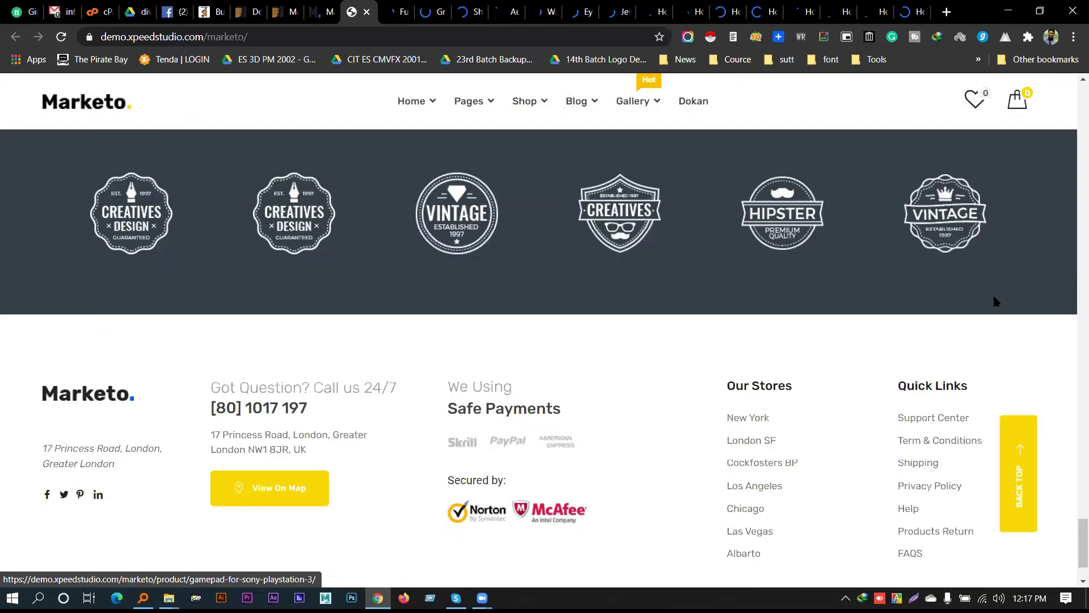
{"action": "scroll", "coordinate": [910, 263], "scroll_direction": "up", "scroll_amount": 12}
{"action": "scroll", "coordinate": [905, 223], "scroll_direction": "up", "scroll_amount": 20}
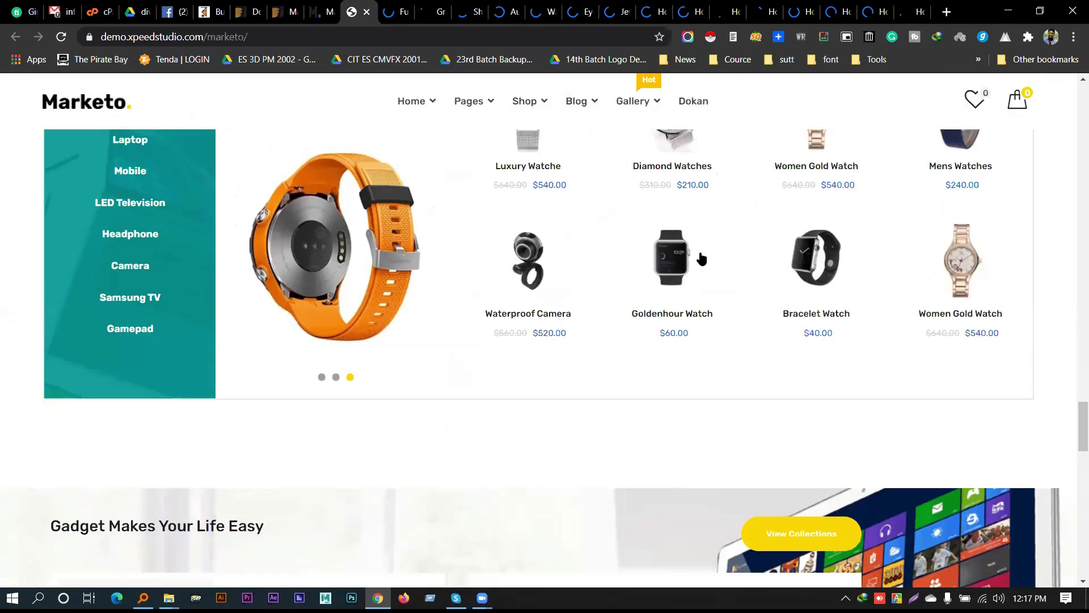
{"action": "scroll", "coordinate": [620, 253], "scroll_direction": "up", "scroll_amount": 15}
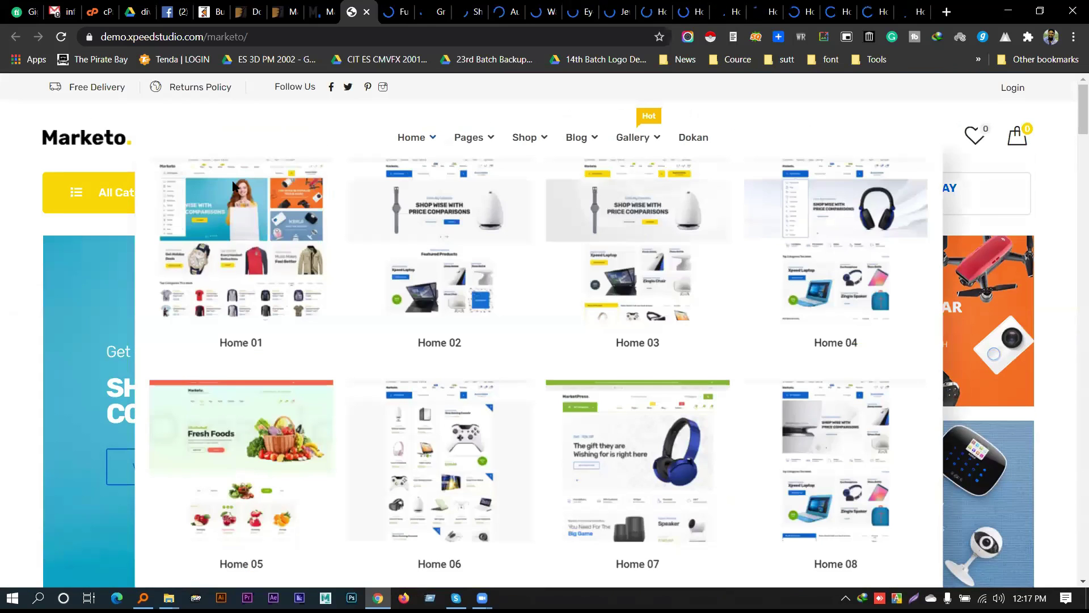
Return to the Marketo item page on ThemeForest and scroll into its feature description
{"action": "key", "text": "ctrl+shift+Tab"}
{"action": "key", "text": "ctrl+shift+Tab"}
{"action": "scroll", "coordinate": [119, 348], "scroll_direction": "down", "scroll_amount": 20}
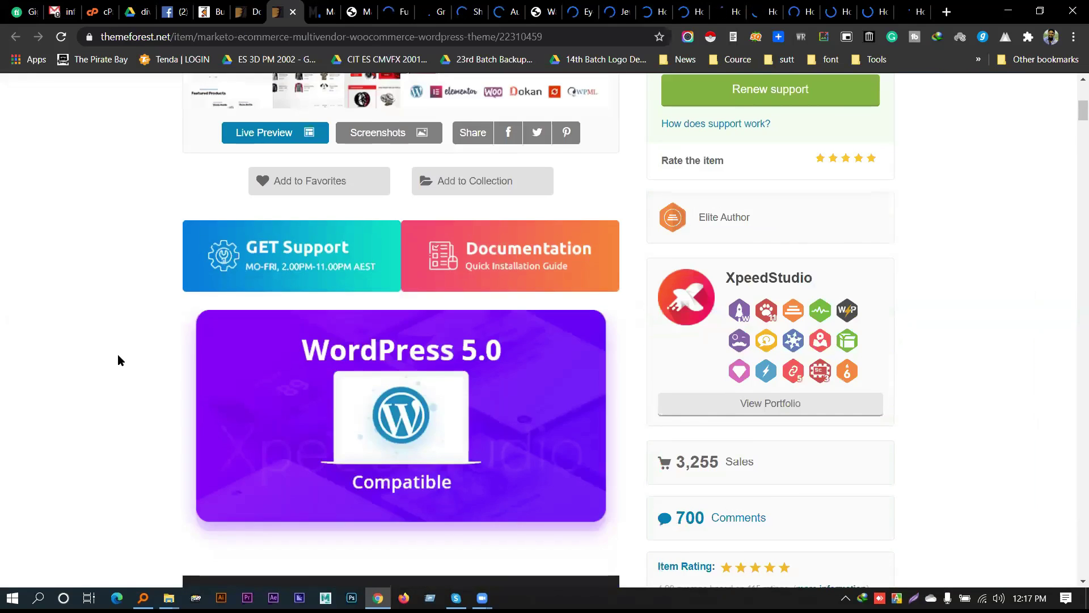
{"action": "scroll", "coordinate": [122, 366], "scroll_direction": "down", "scroll_amount": 20}
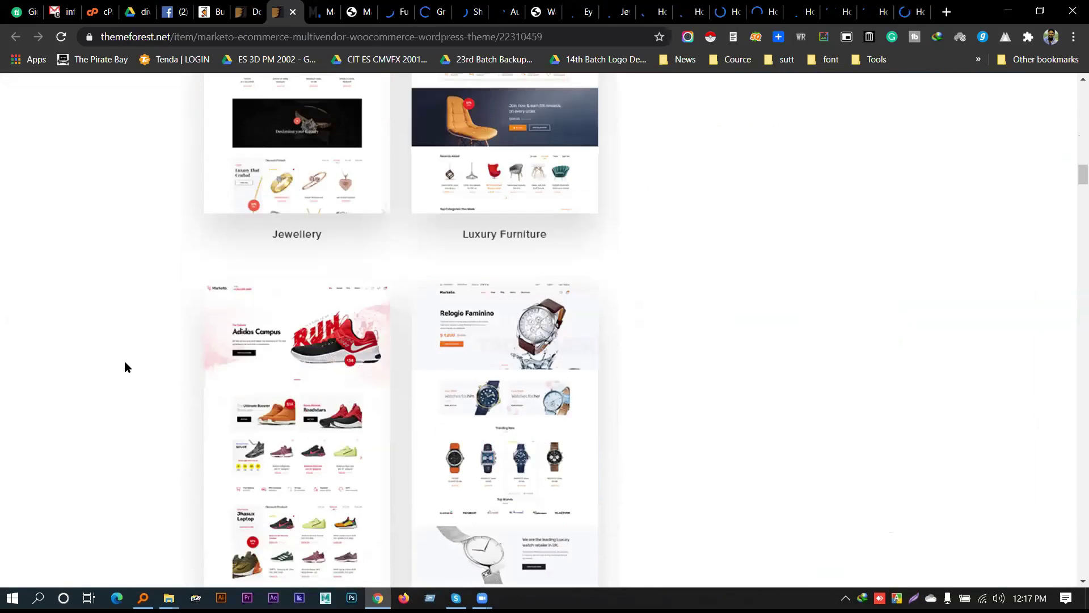
{"action": "scroll", "coordinate": [125, 366], "scroll_direction": "down", "scroll_amount": 12}
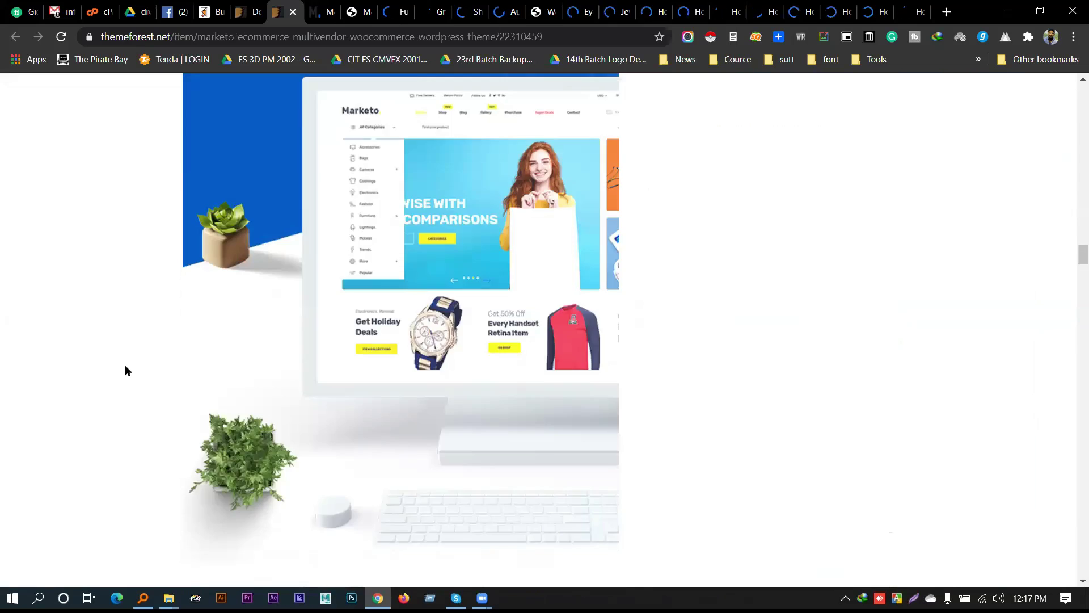
{"action": "scroll", "coordinate": [128, 375], "scroll_direction": "up", "scroll_amount": 9}
{"action": "scroll", "coordinate": [137, 376], "scroll_direction": "down", "scroll_amount": 15}
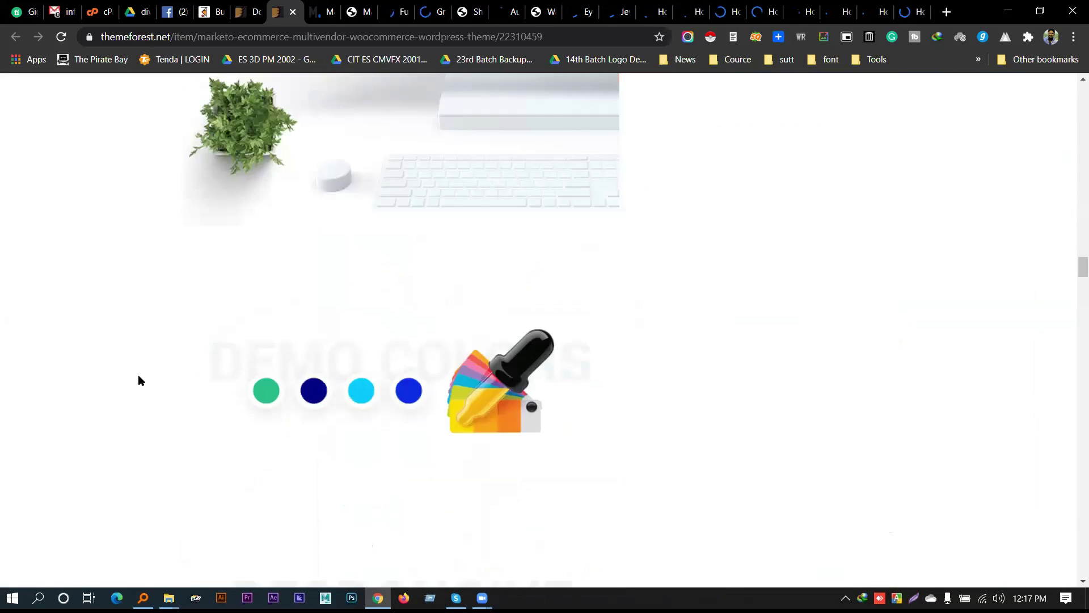
{"action": "scroll", "coordinate": [143, 377], "scroll_direction": "down", "scroll_amount": 12}
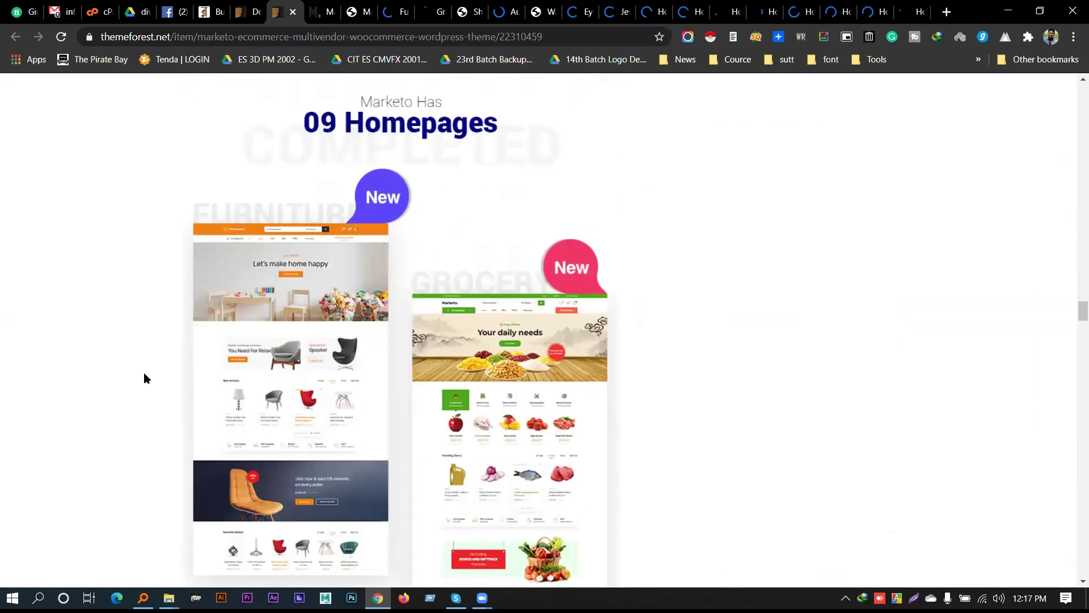
{"action": "scroll", "coordinate": [152, 381], "scroll_direction": "down", "scroll_amount": 12}
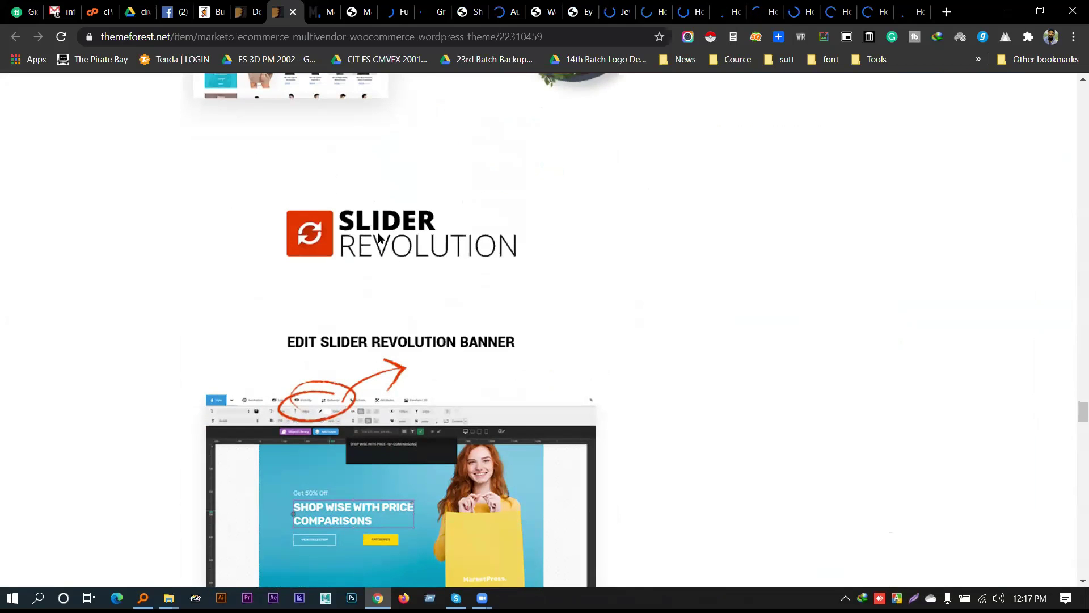
Scroll past the megamenu styles and two footer styles to the Marketo Elementor widgets
{"action": "scroll", "coordinate": [383, 256], "scroll_direction": "down", "scroll_amount": 2}
{"action": "scroll", "coordinate": [383, 257], "scroll_direction": "down", "scroll_amount": 6}
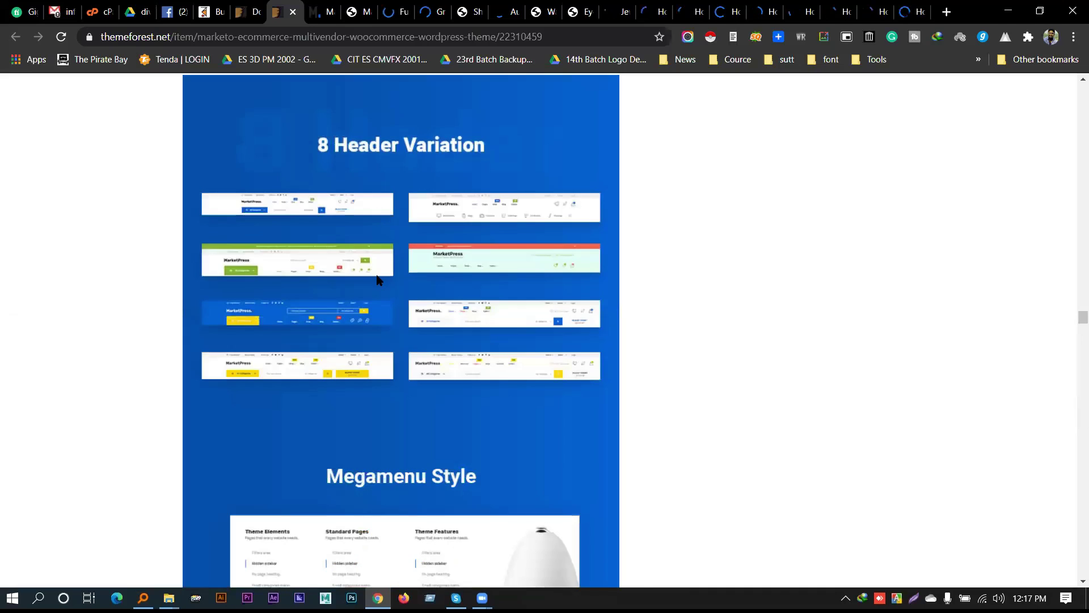
{"action": "scroll", "coordinate": [382, 282], "scroll_direction": "down", "scroll_amount": 5}
{"action": "scroll", "coordinate": [394, 189], "scroll_direction": "up", "scroll_amount": 7}
{"action": "scroll", "coordinate": [512, 320], "scroll_direction": "down", "scroll_amount": 3}
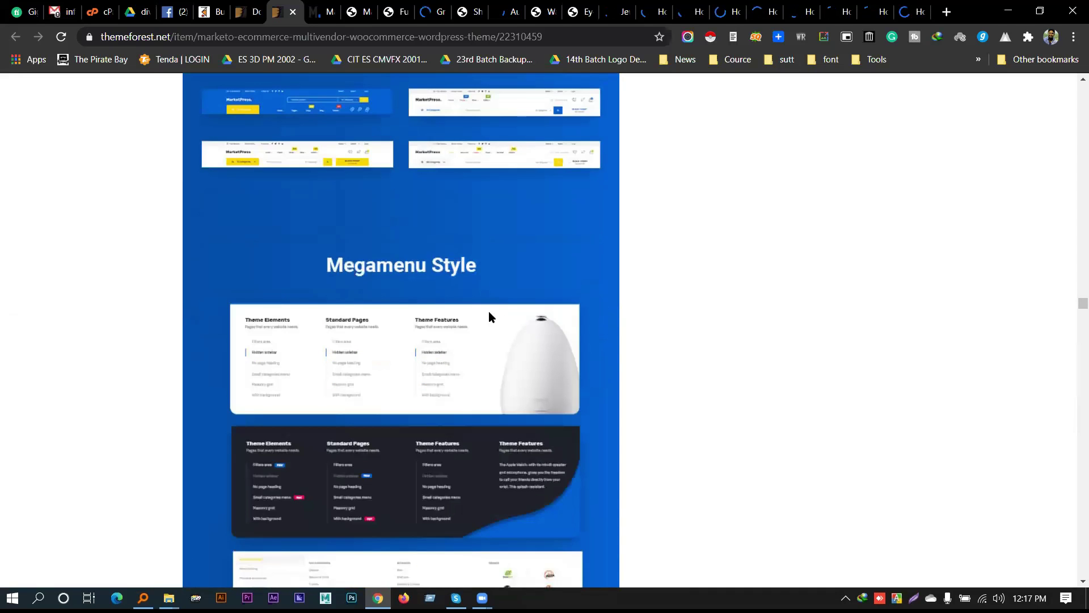
{"action": "scroll", "coordinate": [445, 295], "scroll_direction": "down", "scroll_amount": 5}
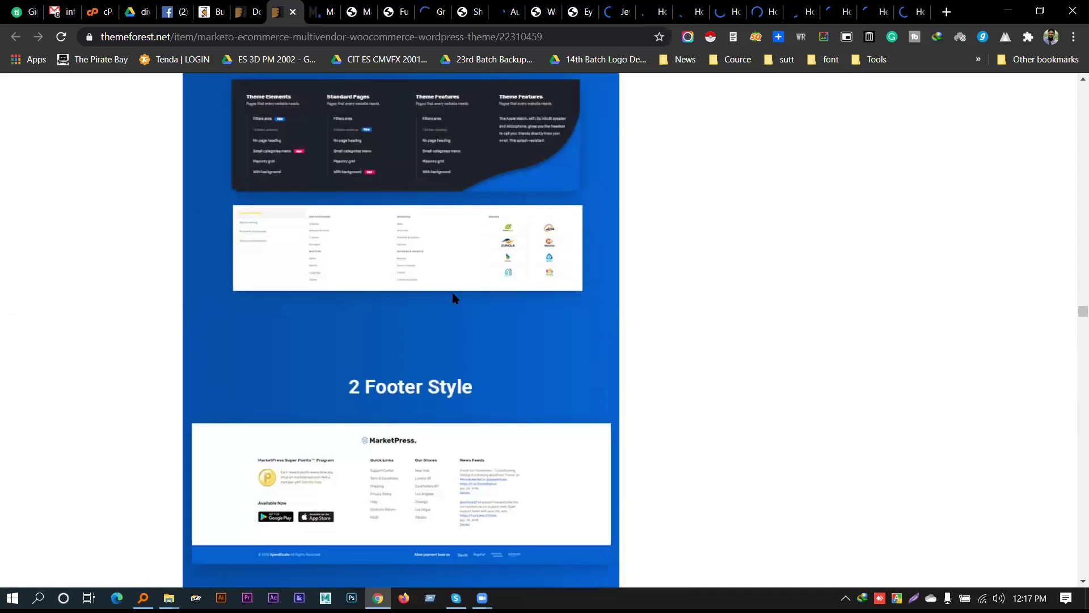
{"action": "scroll", "coordinate": [402, 221], "scroll_direction": "down", "scroll_amount": 7}
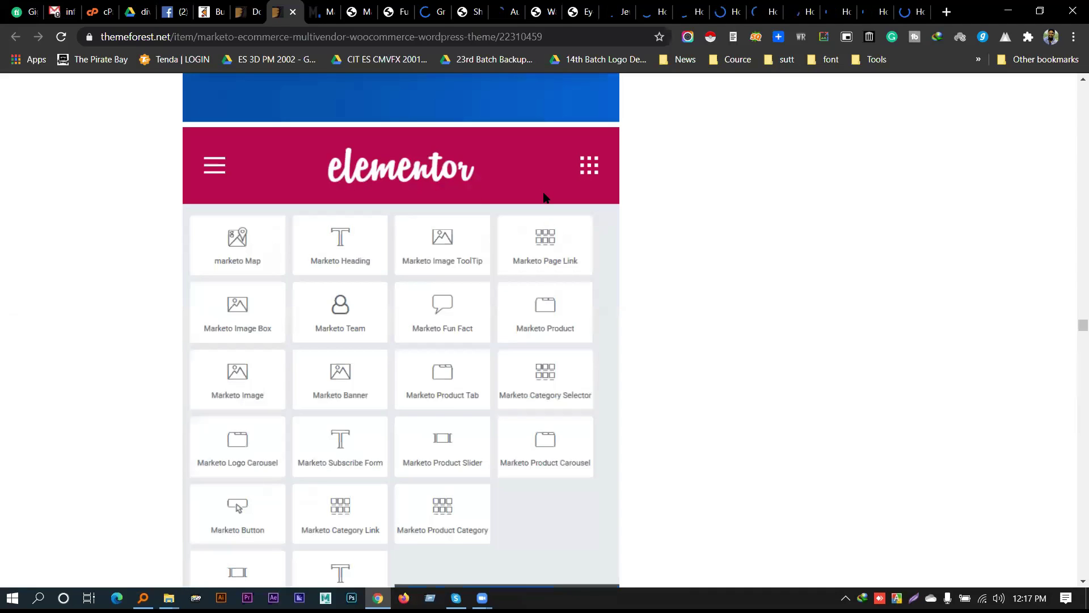
{"action": "scroll", "coordinate": [546, 218], "scroll_direction": "down", "scroll_amount": 1}
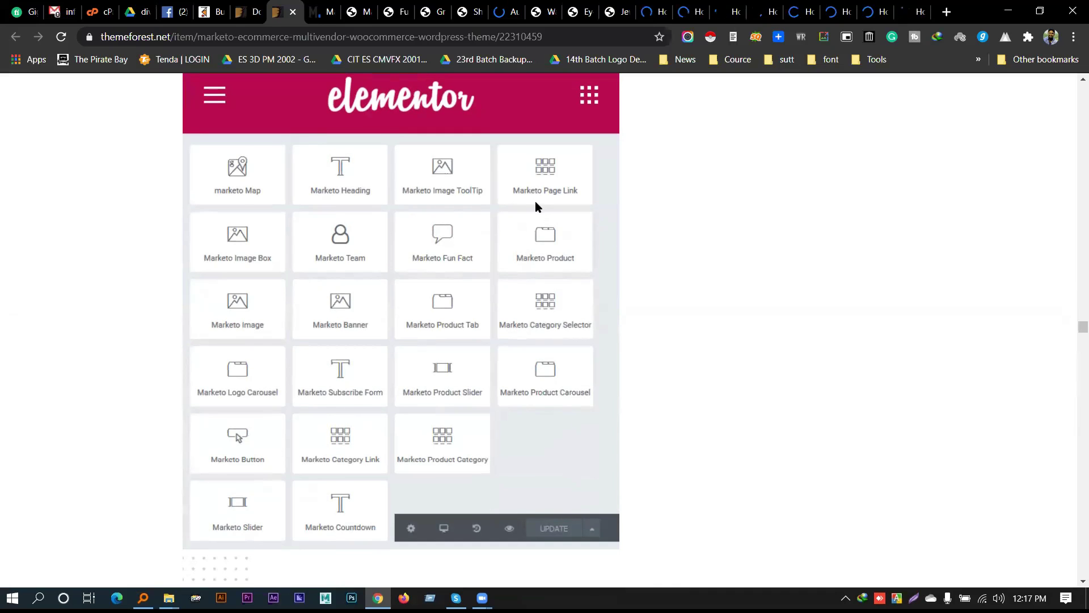
{"action": "scroll", "coordinate": [535, 205], "scroll_direction": "down", "scroll_amount": 15}
{"action": "scroll", "coordinate": [439, 363], "scroll_direction": "up", "scroll_amount": 15}
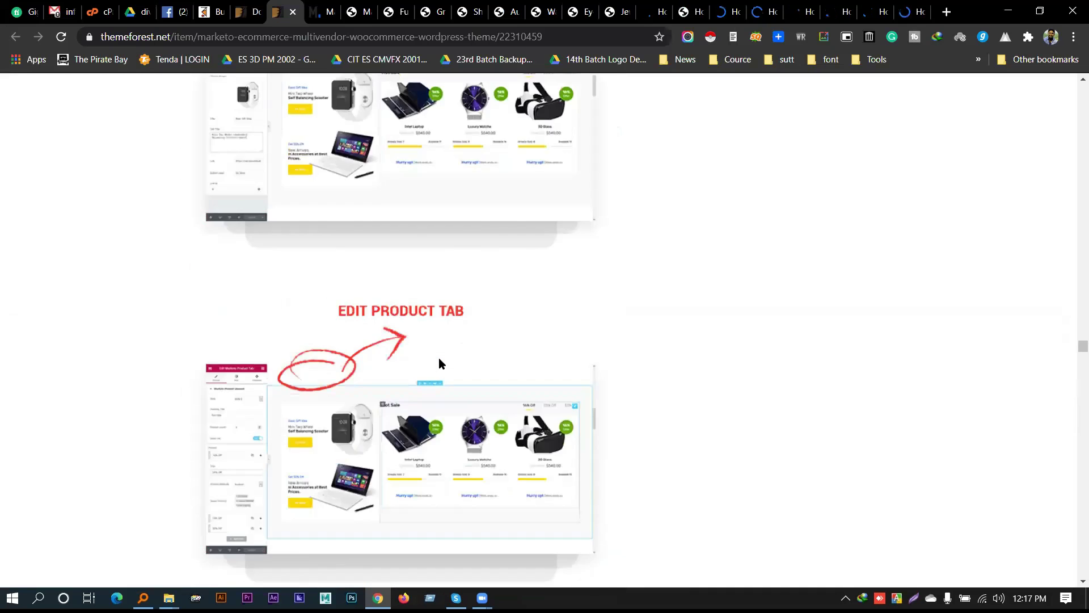
Close the item page, leftover demo tabs and grocery demo tab, leaving the shoe demo active
{"action": "left_click", "coordinate": [293, 12]}
{"action": "left_click", "coordinate": [293, 12]}
{"action": "left_click", "coordinate": [292, 12]}
{"action": "left_click", "coordinate": [293, 12]}
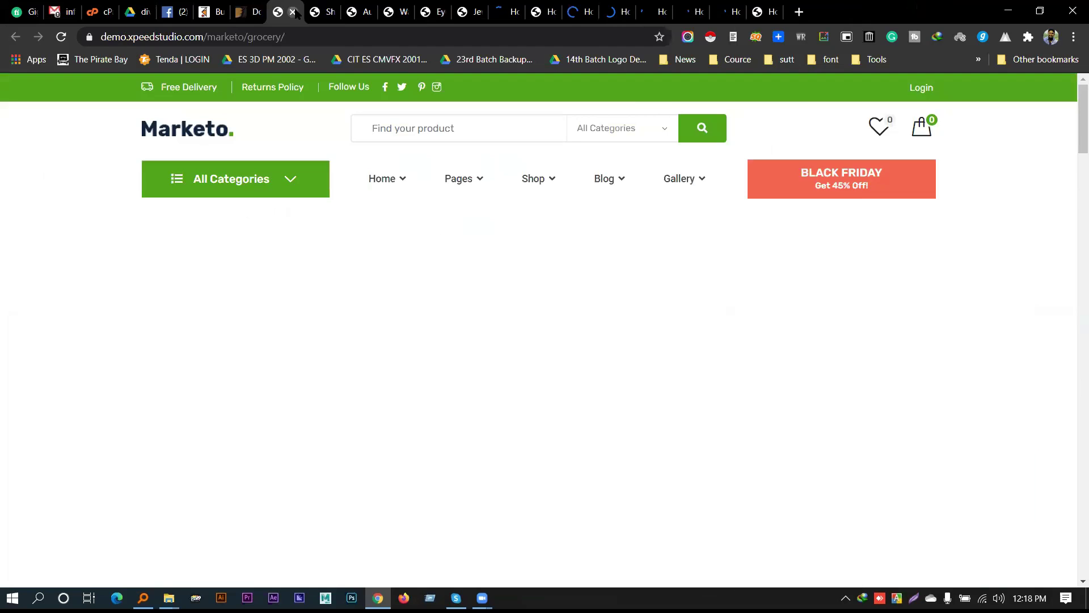
{"action": "left_click", "coordinate": [293, 12]}
Browse the shoe demo's sale-priced product list and briefly check the date in the Windows calendar
{"action": "scroll", "coordinate": [1070, 275], "scroll_direction": "down", "scroll_amount": 10}
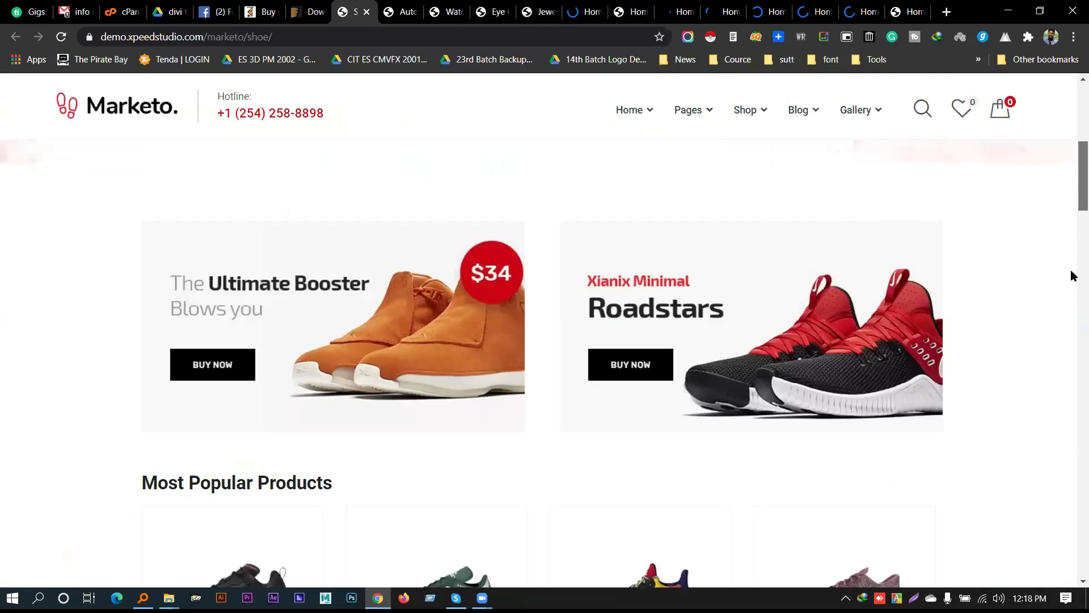
{"action": "scroll", "coordinate": [1071, 214], "scroll_direction": "up", "scroll_amount": 10}
{"action": "scroll", "coordinate": [1054, 261], "scroll_direction": "down", "scroll_amount": 15}
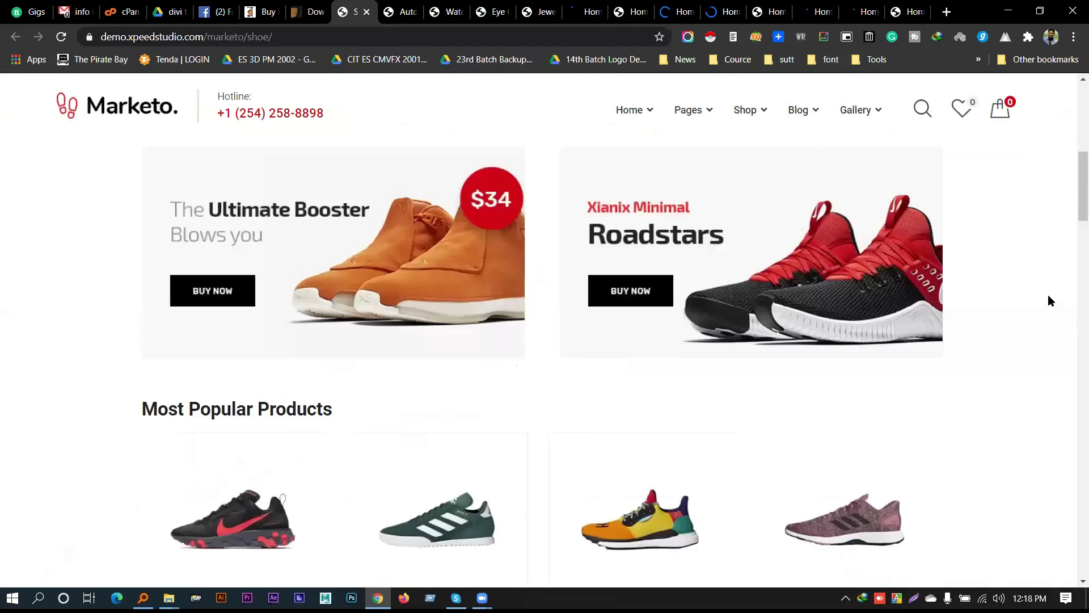
{"action": "scroll", "coordinate": [1053, 291], "scroll_direction": "down", "scroll_amount": 12}
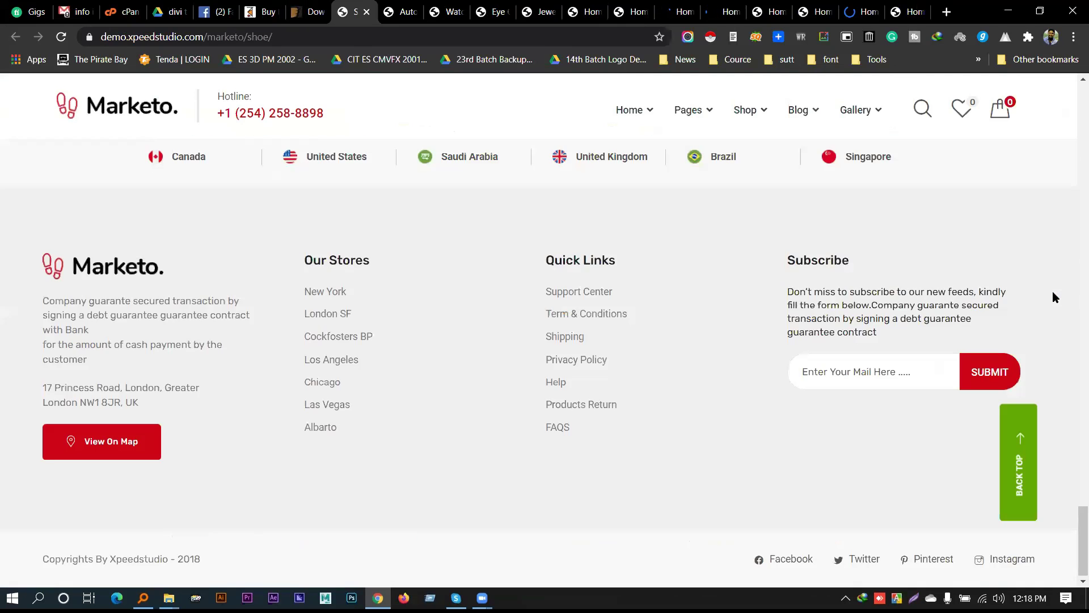
{"action": "scroll", "coordinate": [1060, 291], "scroll_direction": "up", "scroll_amount": 5}
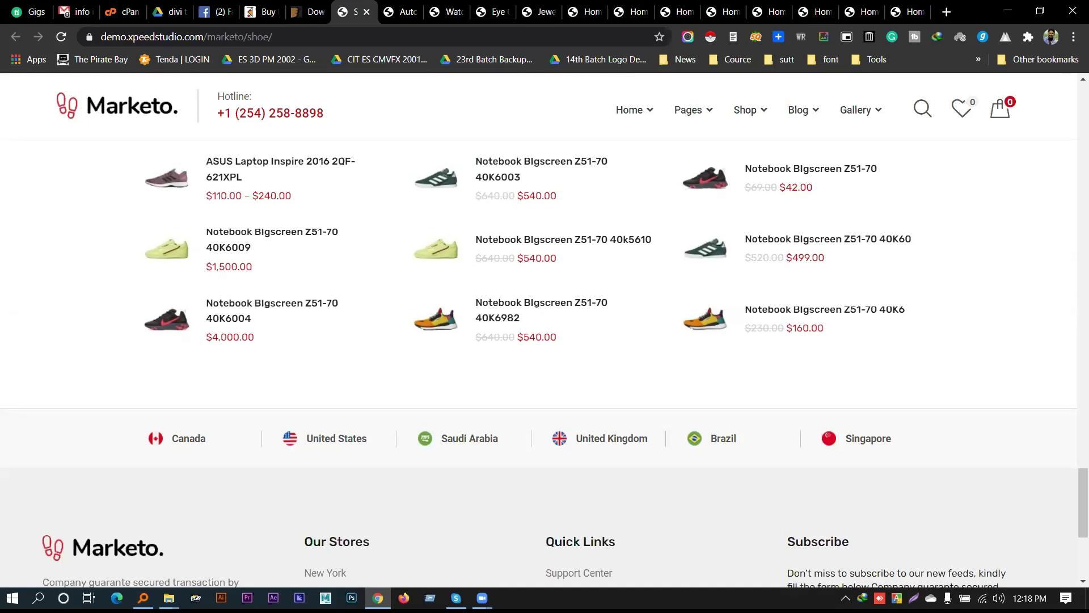
{"action": "left_click", "coordinate": [1030, 598]}
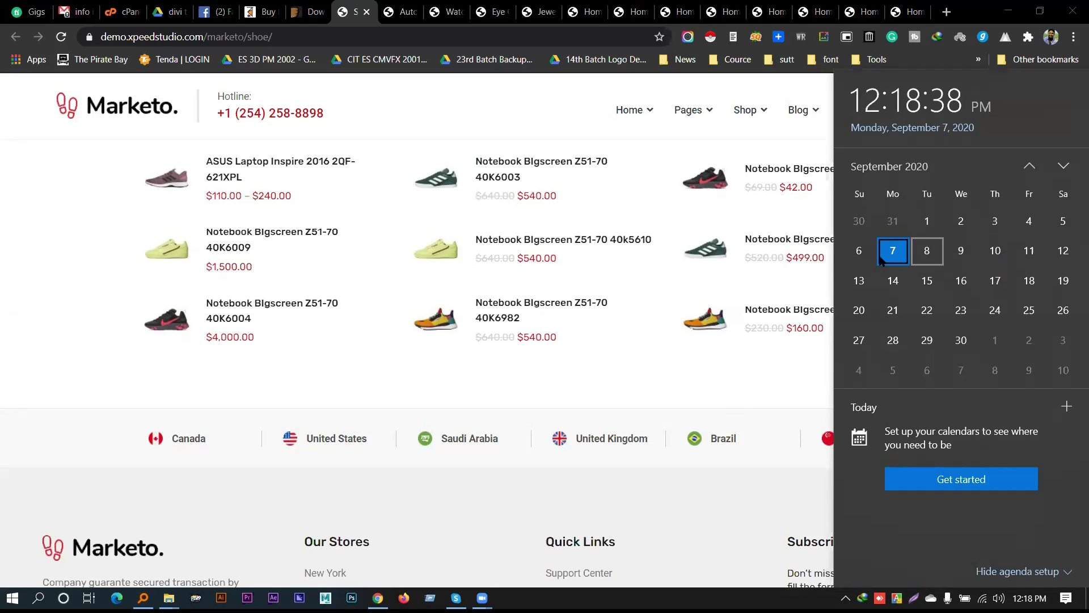
{"action": "left_click", "coordinate": [718, 382]}
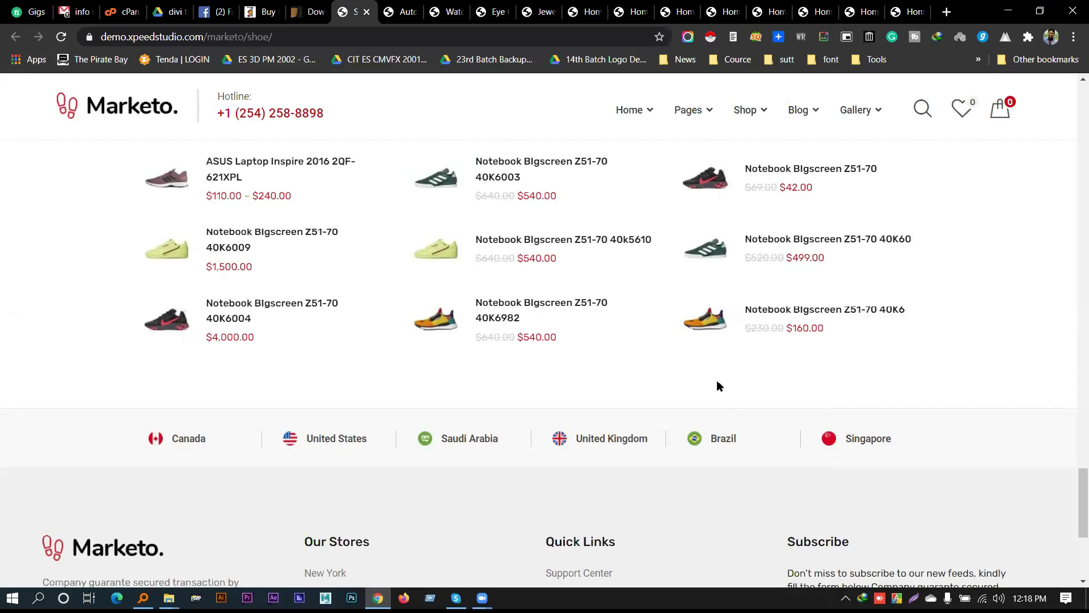
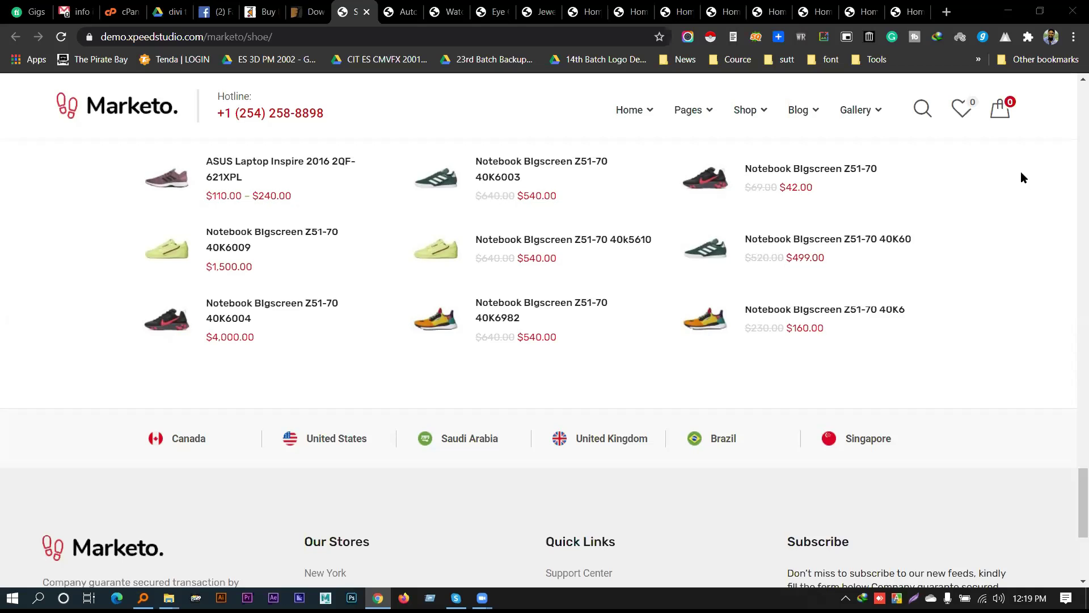
Reopen the Divi shop in a new tab and open the CARTELO sunglasses product page
{"action": "key", "text": "ctrl+shift+t"}
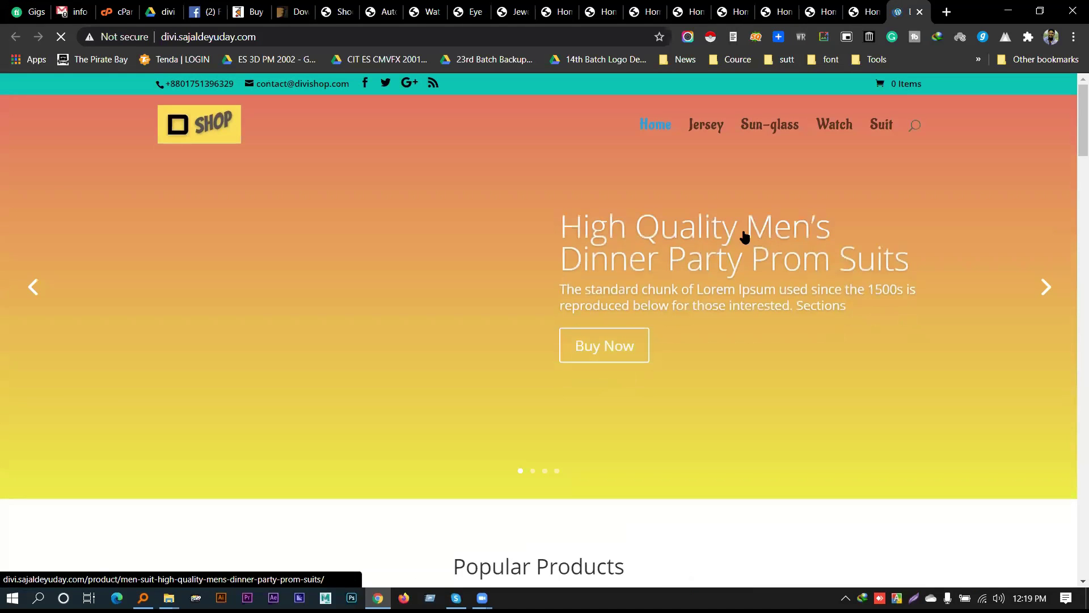
{"action": "scroll", "coordinate": [792, 262], "scroll_direction": "down", "scroll_amount": 6}
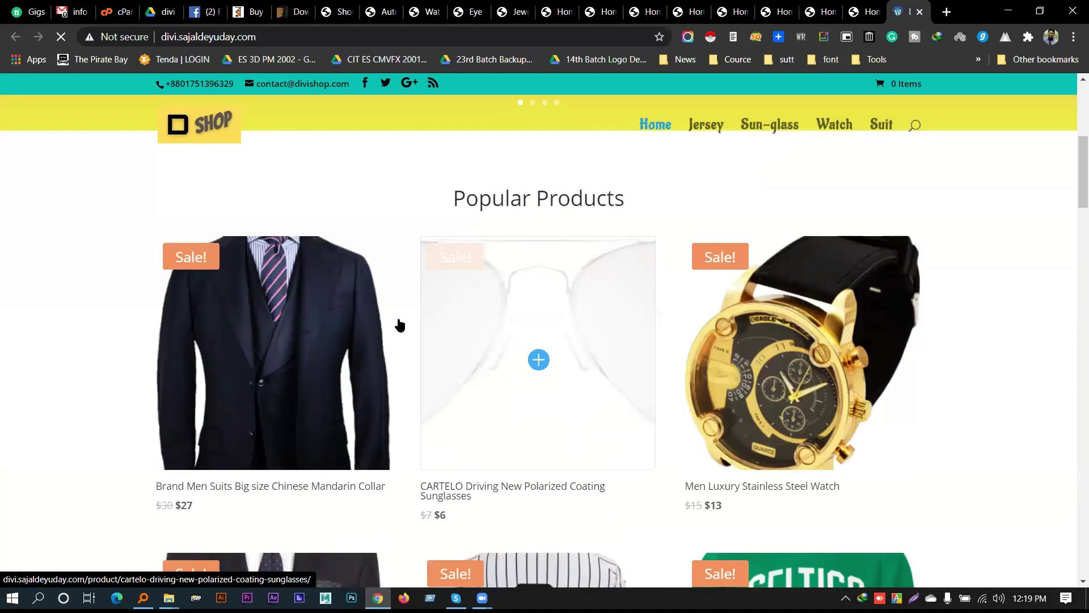
{"action": "scroll", "coordinate": [982, 321], "scroll_direction": "down", "scroll_amount": 3}
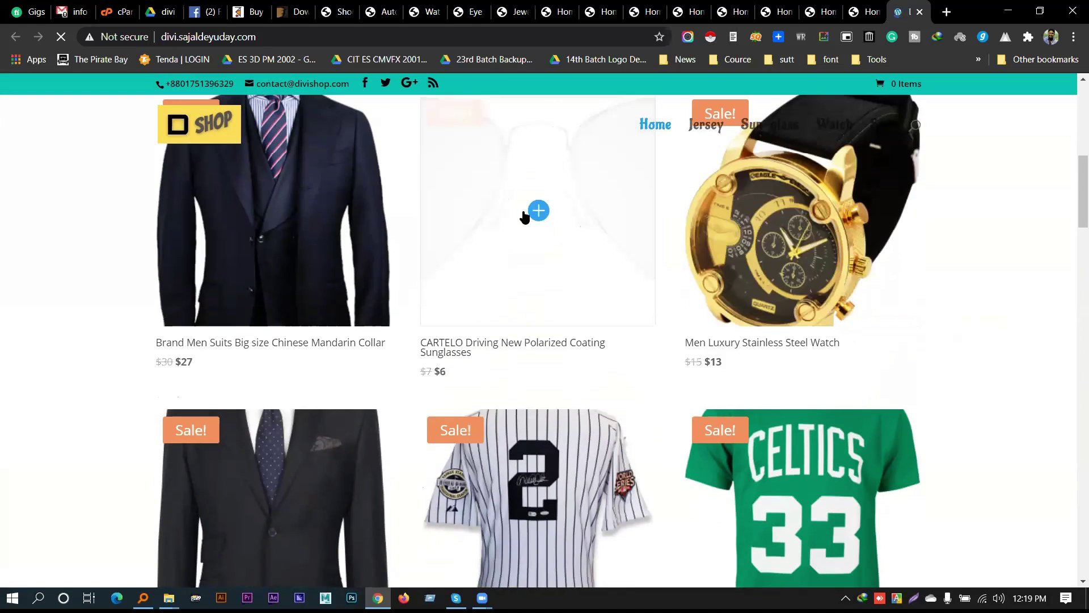
{"action": "left_click", "coordinate": [525, 217]}
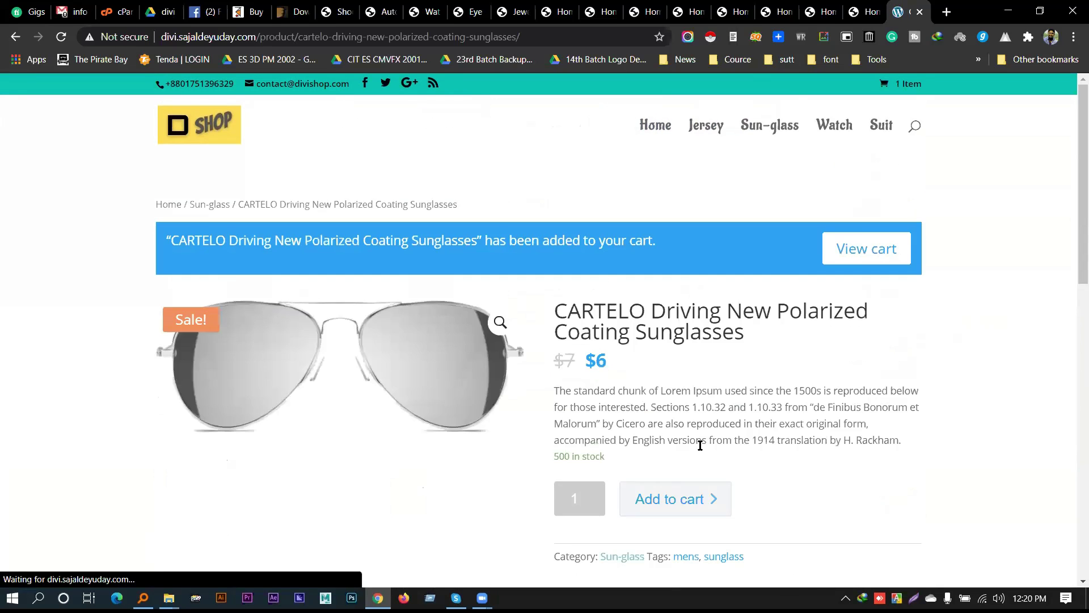
Go to the cart holding the $6 CARTELO sunglasses and proceed to checkout
{"action": "scroll", "coordinate": [794, 278], "scroll_direction": "down", "scroll_amount": 3}
{"action": "scroll", "coordinate": [857, 243], "scroll_direction": "up", "scroll_amount": 3}
{"action": "left_click", "coordinate": [861, 241]}
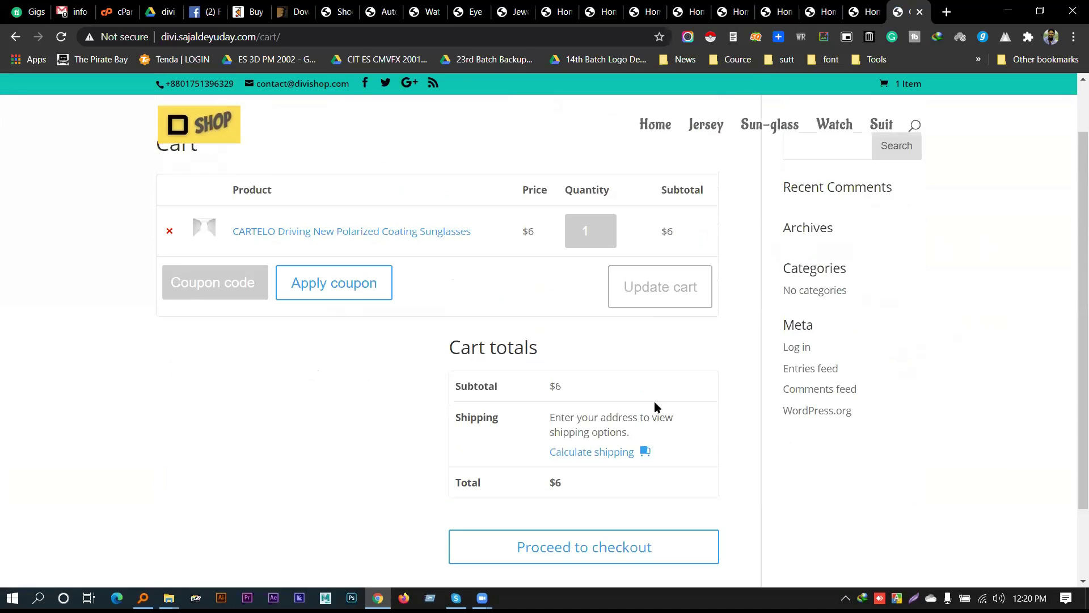
{"action": "scroll", "coordinate": [742, 294], "scroll_direction": "down", "scroll_amount": 2}
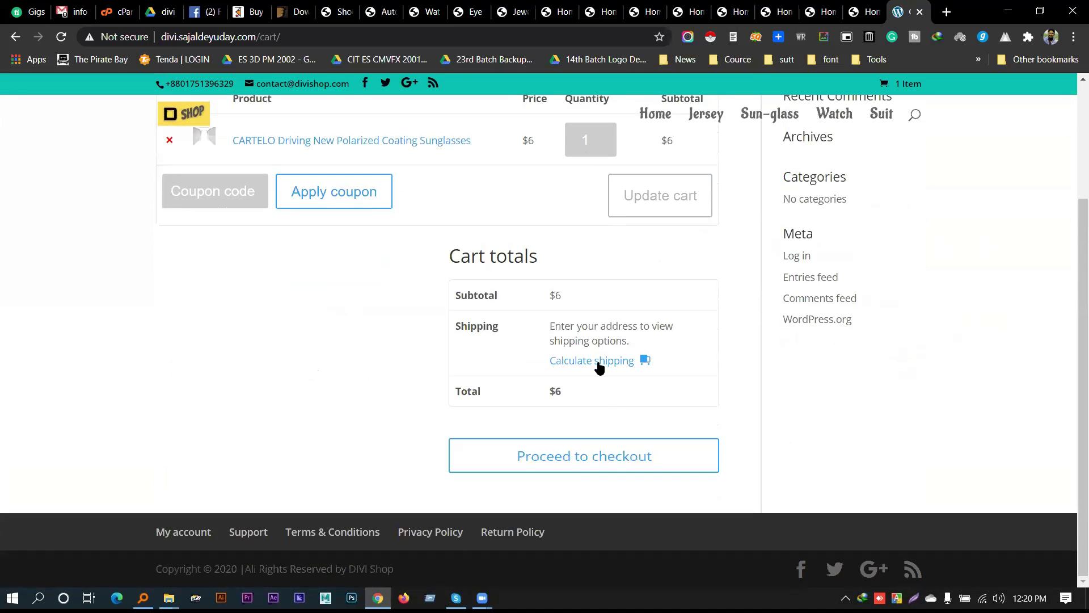
{"action": "left_click_drag", "start_coordinate": [572, 294], "coordinate": [550, 295]}
{"action": "left_click", "coordinate": [579, 455]}
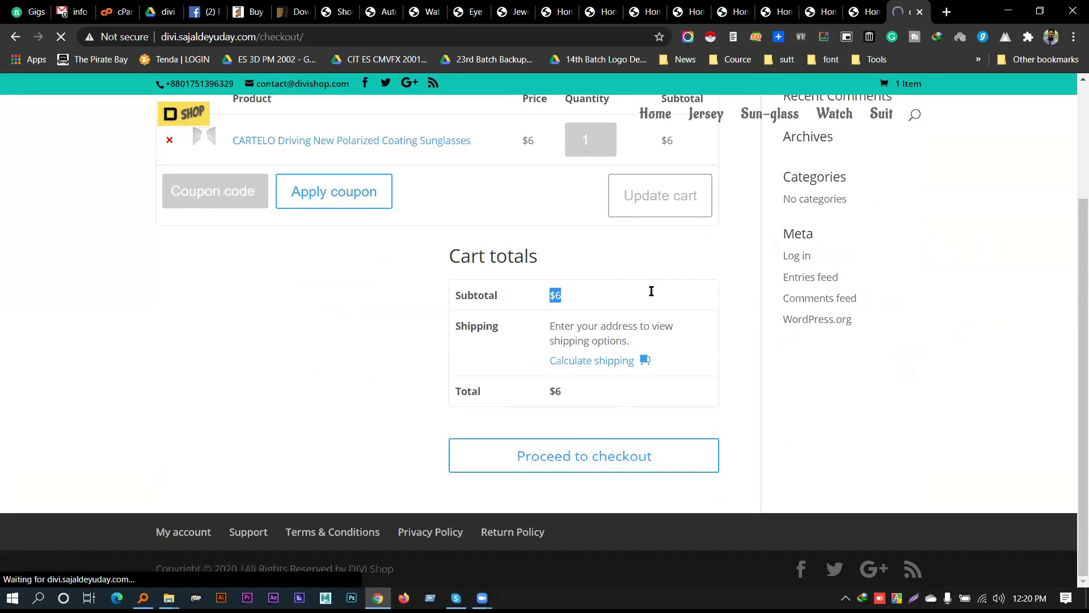
Scroll through the checkout's billing form, $6 order summary and payment options, highlighting the coupon banner
{"action": "scroll", "coordinate": [397, 275], "scroll_direction": "down", "scroll_amount": 5}
{"action": "scroll", "coordinate": [303, 278], "scroll_direction": "up", "scroll_amount": 8}
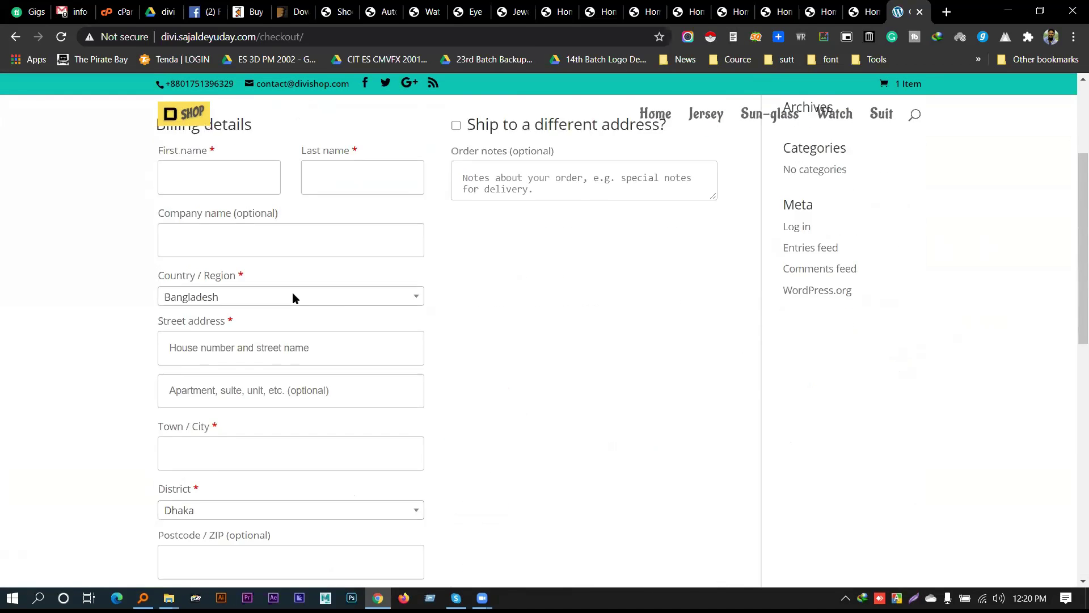
{"action": "scroll", "coordinate": [458, 287], "scroll_direction": "down", "scroll_amount": 15}
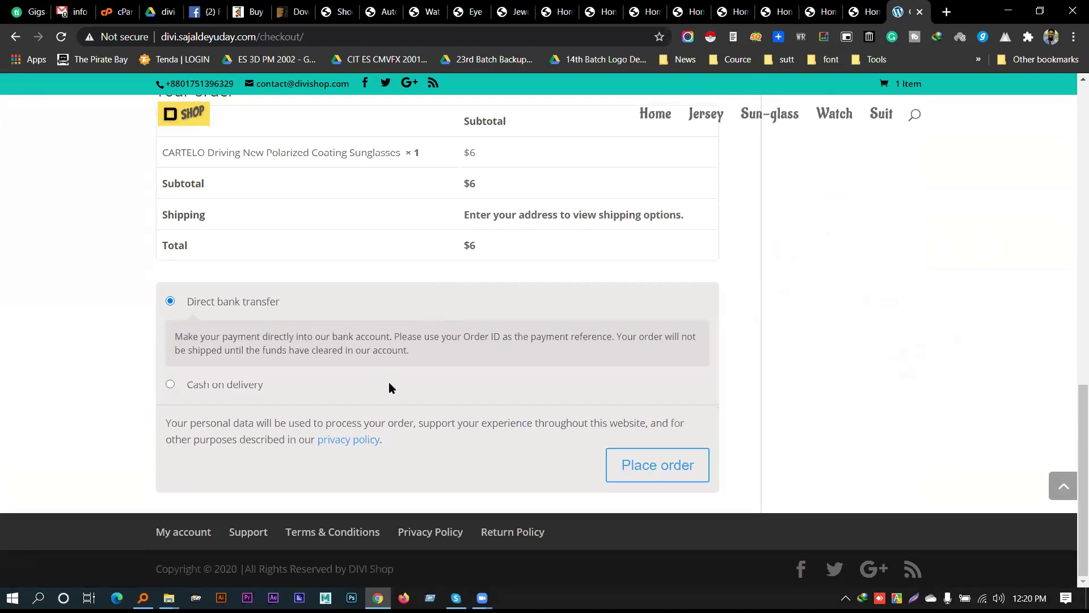
{"action": "scroll", "coordinate": [389, 387], "scroll_direction": "up", "scroll_amount": 15}
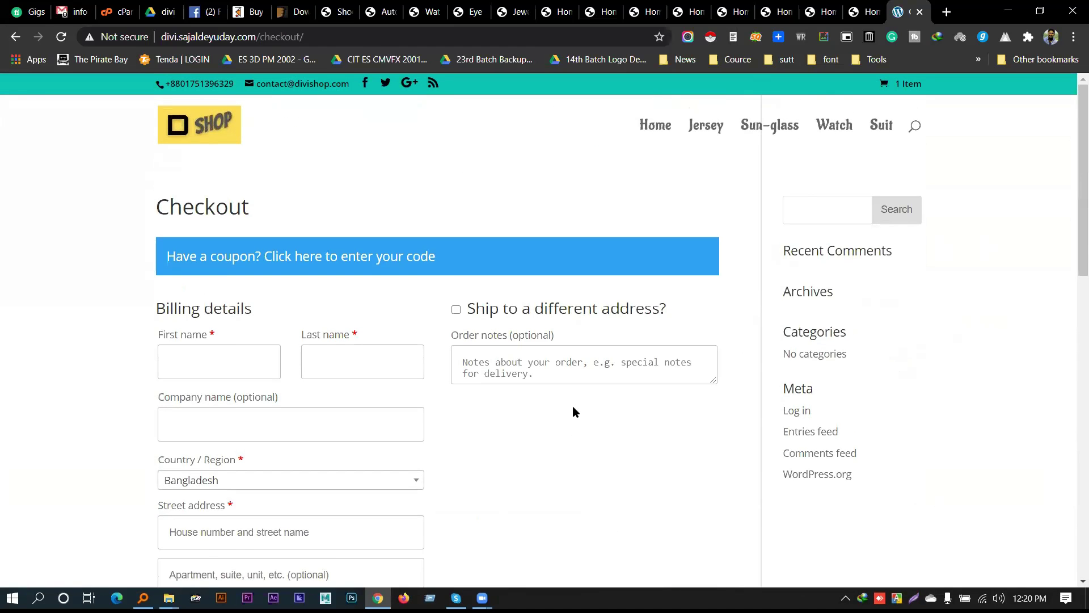
{"action": "scroll", "coordinate": [574, 411], "scroll_direction": "down", "scroll_amount": 15}
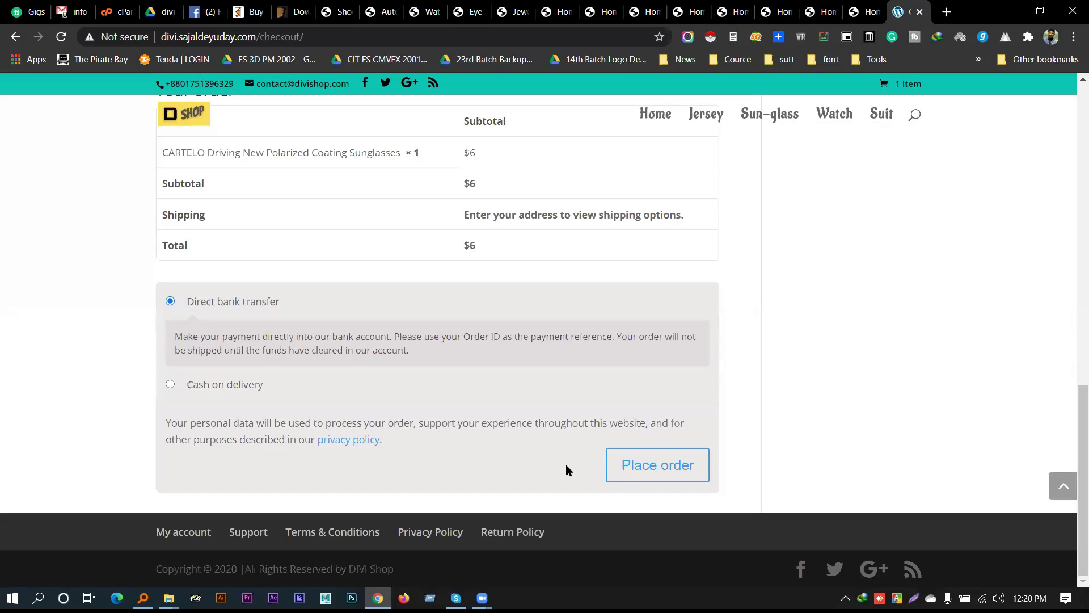
{"action": "scroll", "coordinate": [566, 470], "scroll_direction": "up", "scroll_amount": 15}
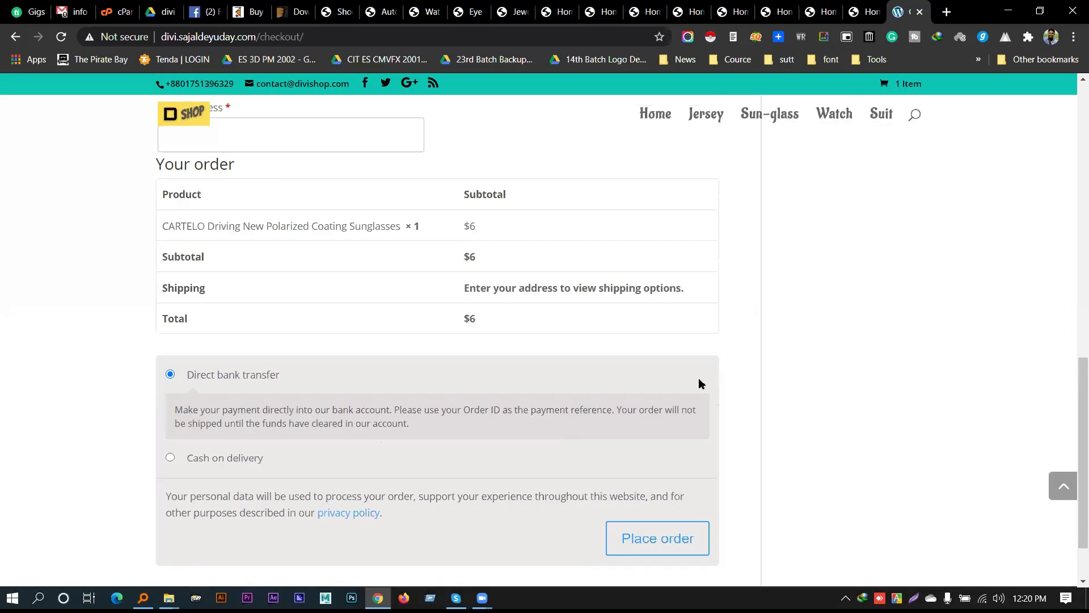
{"action": "scroll", "coordinate": [681, 295], "scroll_direction": "down", "scroll_amount": 5}
{"action": "scroll", "coordinate": [338, 319], "scroll_direction": "down", "scroll_amount": 10}
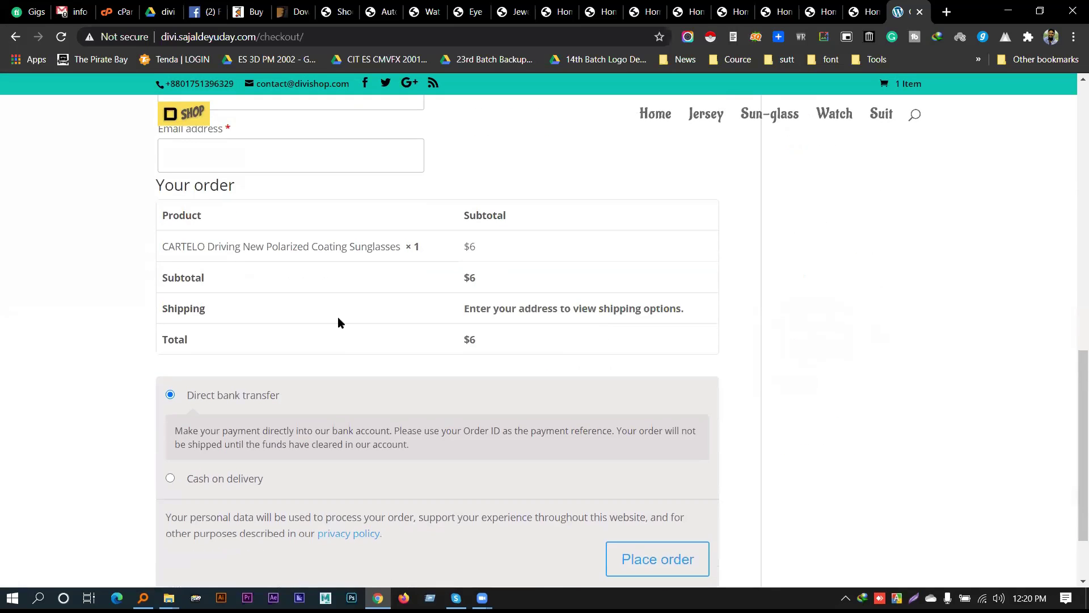
{"action": "scroll", "coordinate": [282, 241], "scroll_direction": "up", "scroll_amount": 10}
{"action": "scroll", "coordinate": [295, 256], "scroll_direction": "down", "scroll_amount": 10}
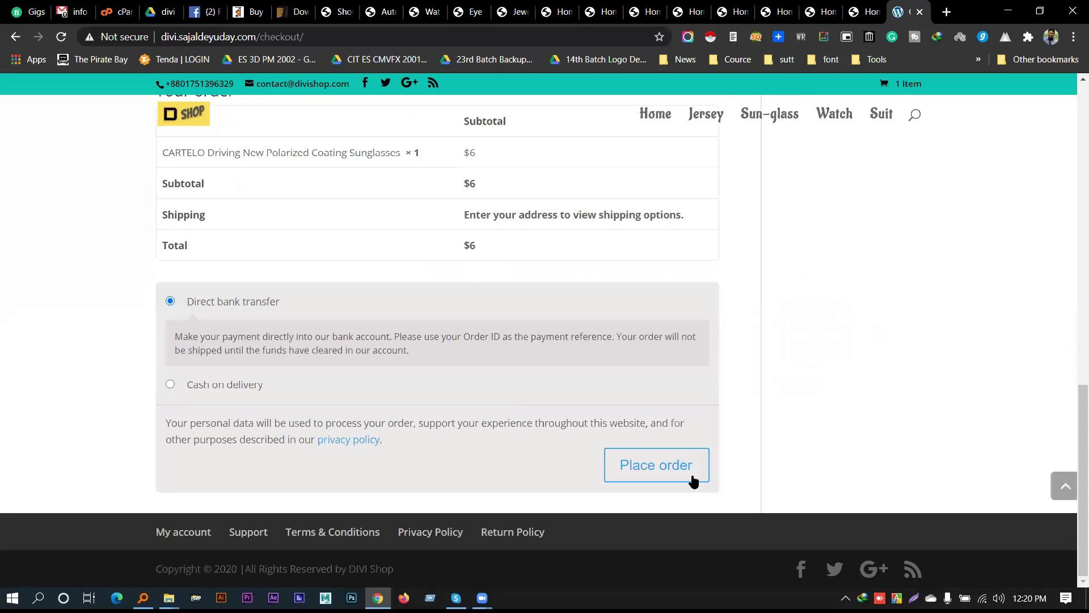
{"action": "scroll", "coordinate": [709, 448], "scroll_direction": "up", "scroll_amount": 15}
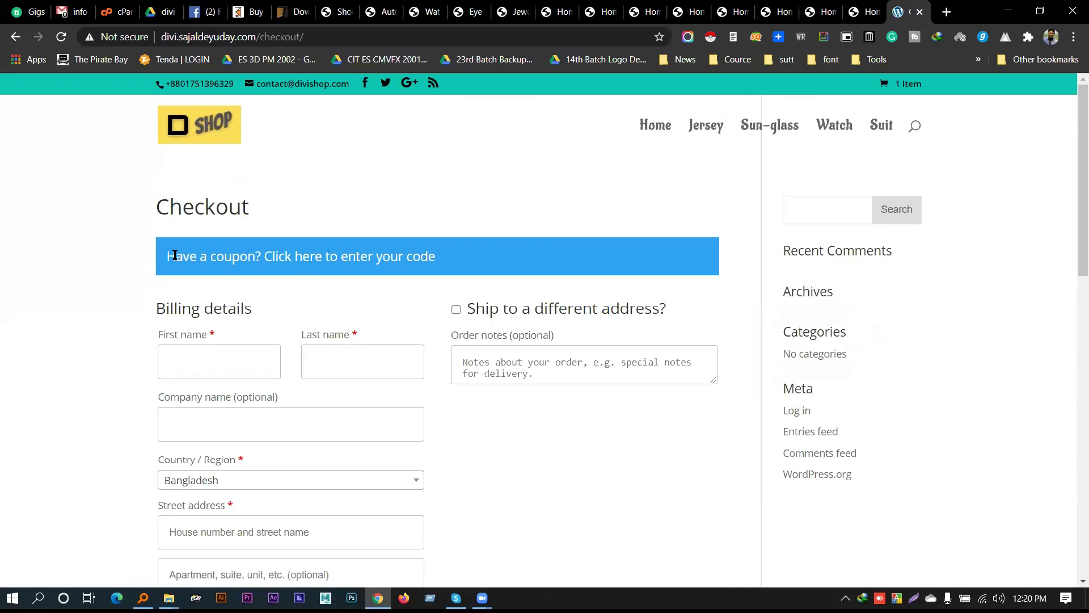
{"action": "left_click_drag", "start_coordinate": [165, 255], "coordinate": [453, 259]}
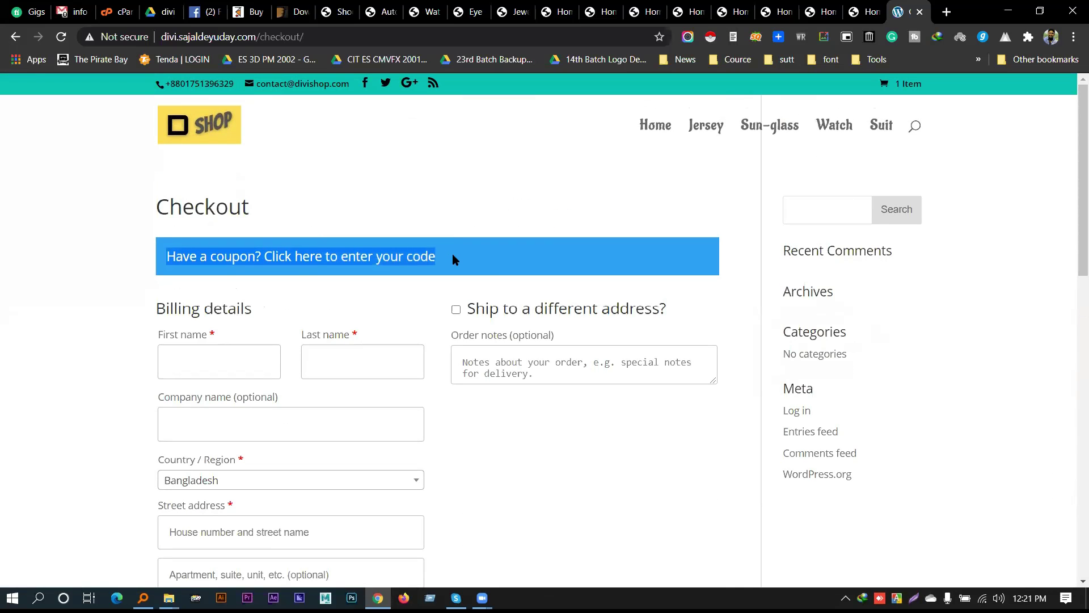
{"action": "left_click", "coordinate": [491, 268]}
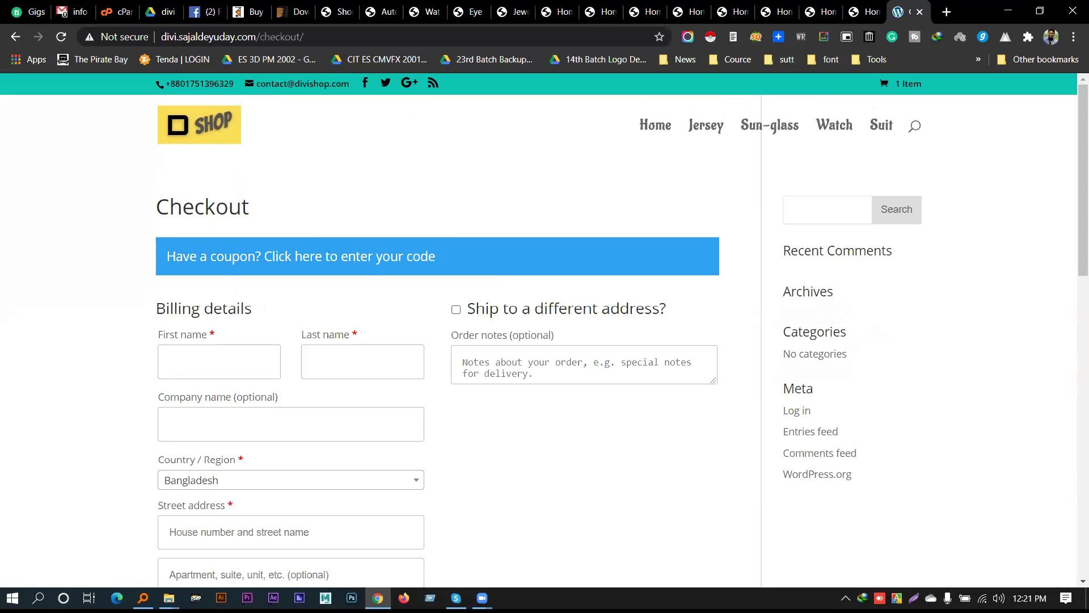
{"action": "scroll", "coordinate": [510, 288], "scroll_direction": "down", "scroll_amount": 5}
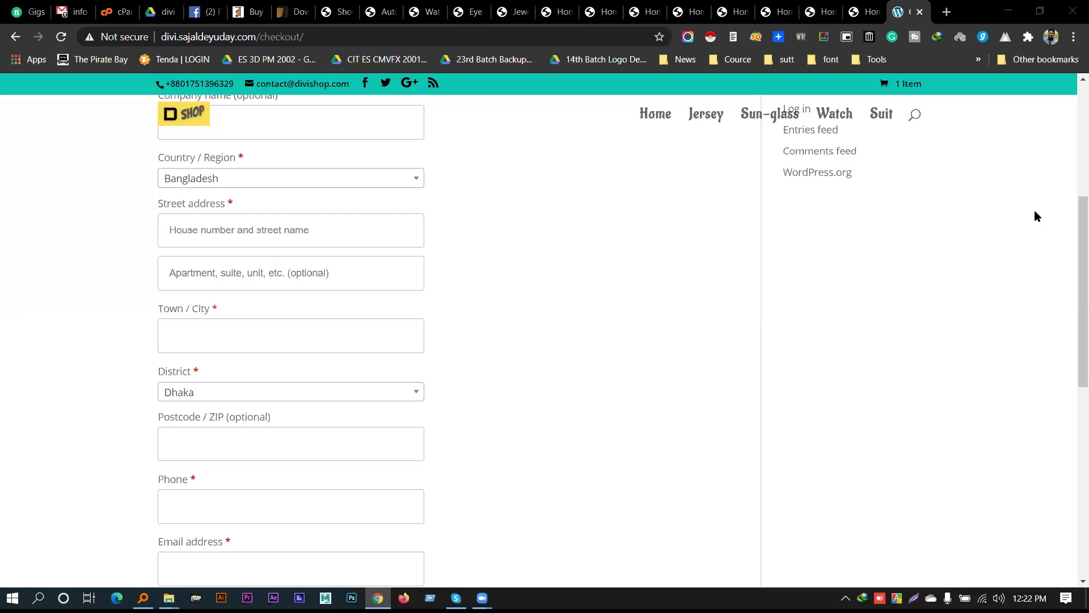
Open the saroms.co.za firmware shop in a new tab
{"action": "left_click", "coordinate": [601, 440]}
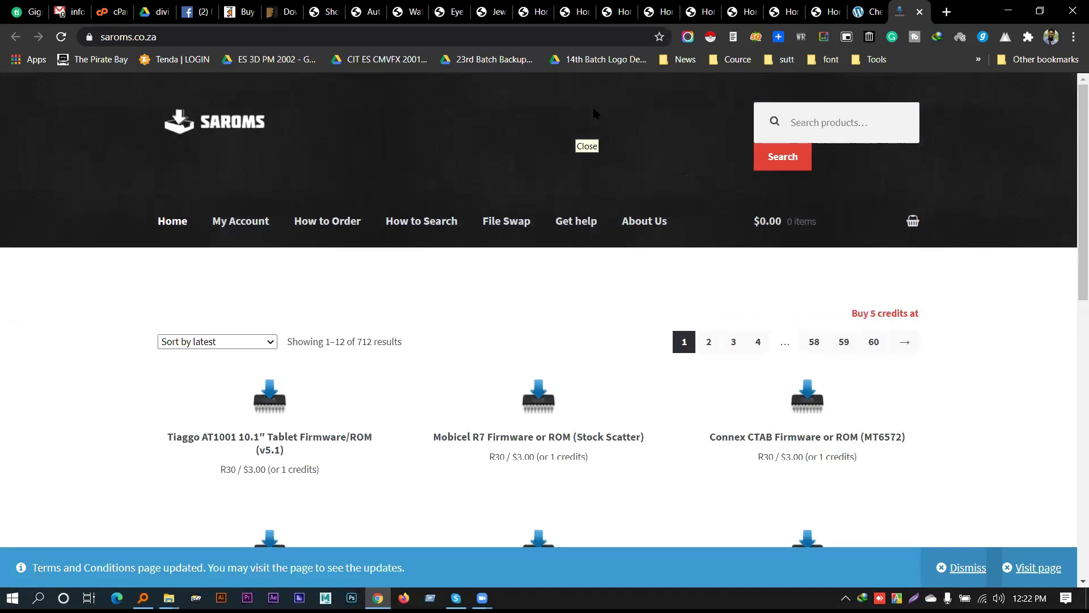
Bookmark the Saroms shop home page and browse its firmware listing
{"action": "left_click", "coordinate": [660, 37]}
{"action": "key", "text": "Return"}
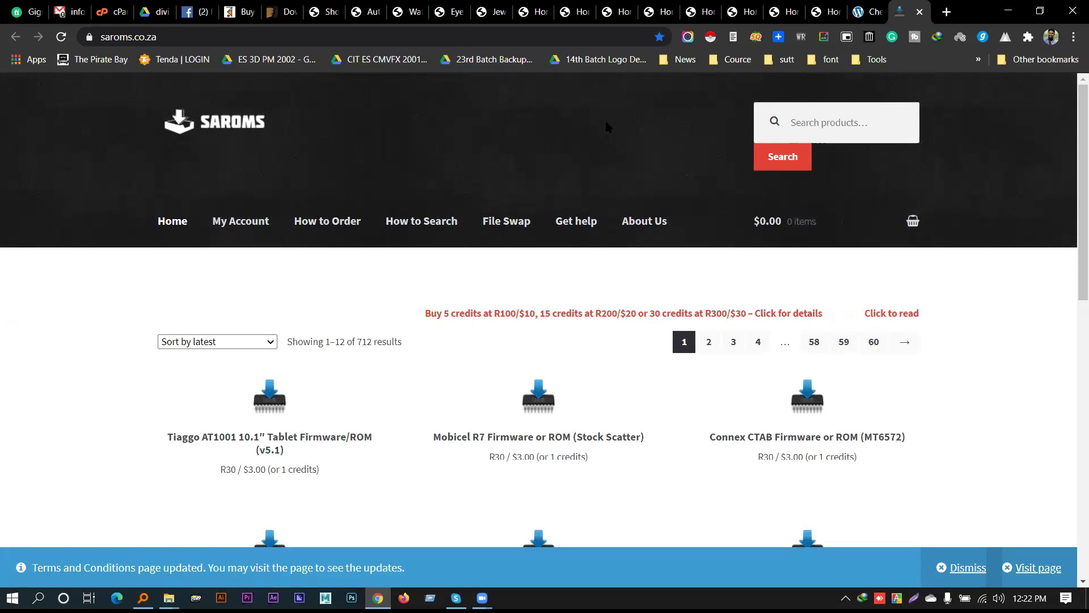
{"action": "scroll", "coordinate": [417, 335], "scroll_direction": "down", "scroll_amount": 3}
{"action": "scroll", "coordinate": [339, 484], "scroll_direction": "down", "scroll_amount": 8}
{"action": "scroll", "coordinate": [340, 485], "scroll_direction": "up", "scroll_amount": 9}
View the Mobicel R7 firmware product (R30 / $3.00), then go back
{"action": "left_click", "coordinate": [530, 273]}
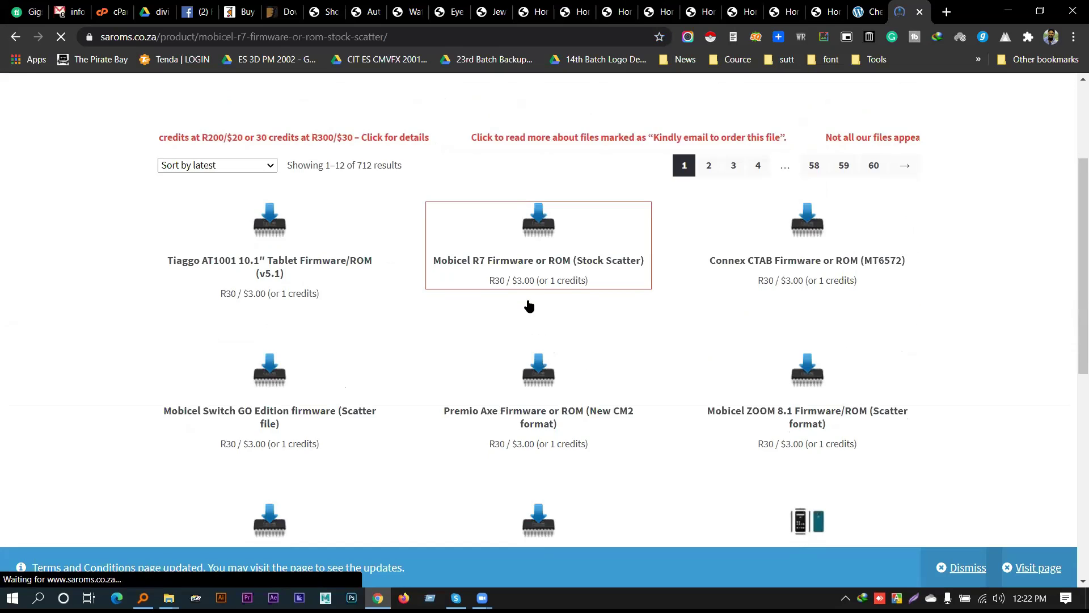
{"action": "scroll", "coordinate": [421, 366], "scroll_direction": "down", "scroll_amount": 2}
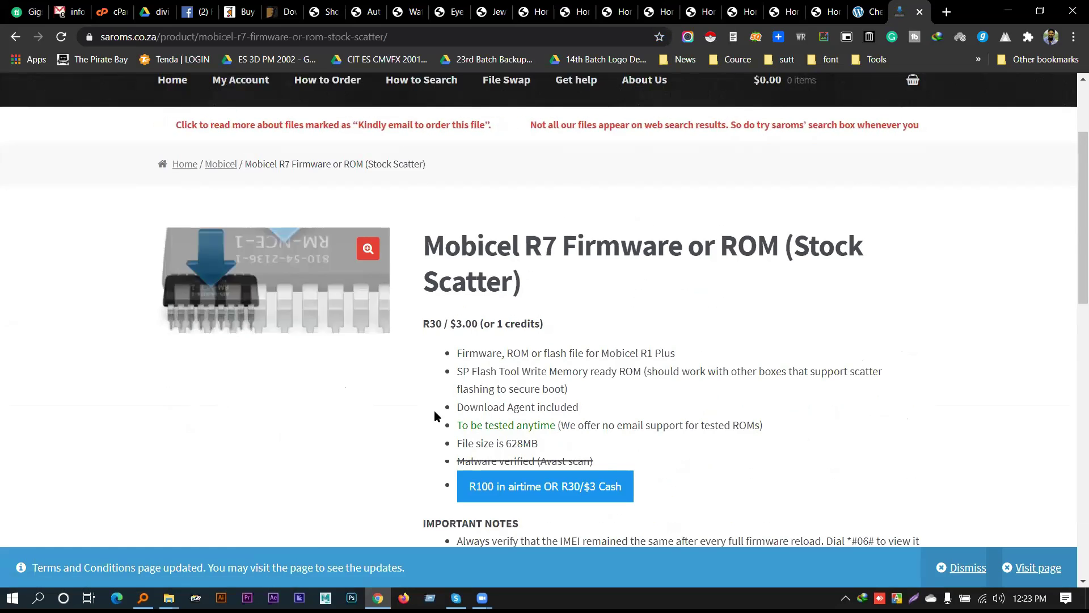
{"action": "key", "text": "alt+Left"}
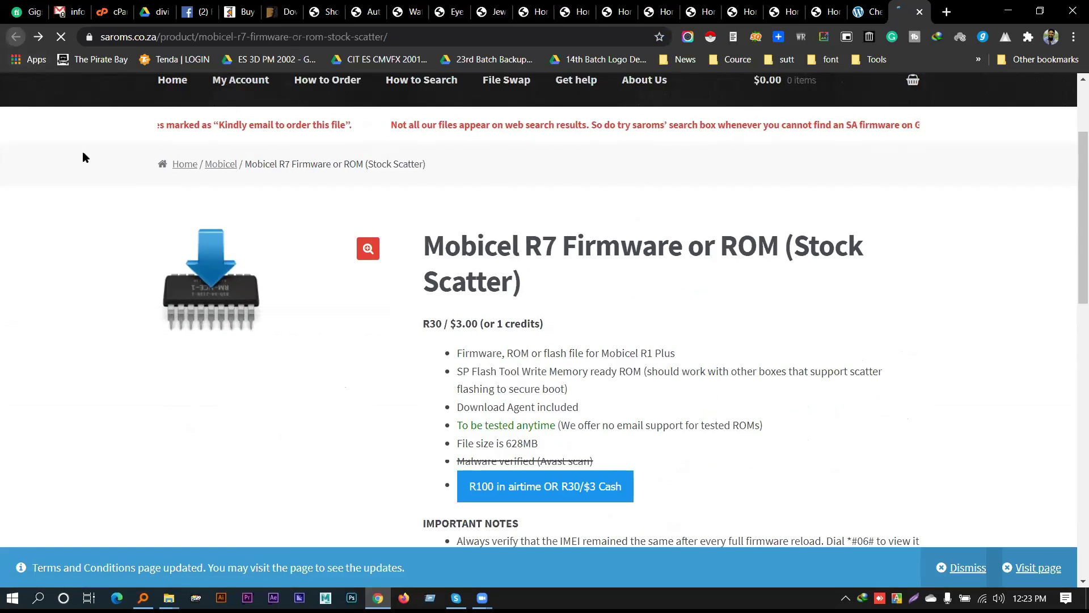
Search Google for 'media center theme' and open the MediaCenter ThemeForest result in a new tab
{"action": "key", "text": "alt+Left"}
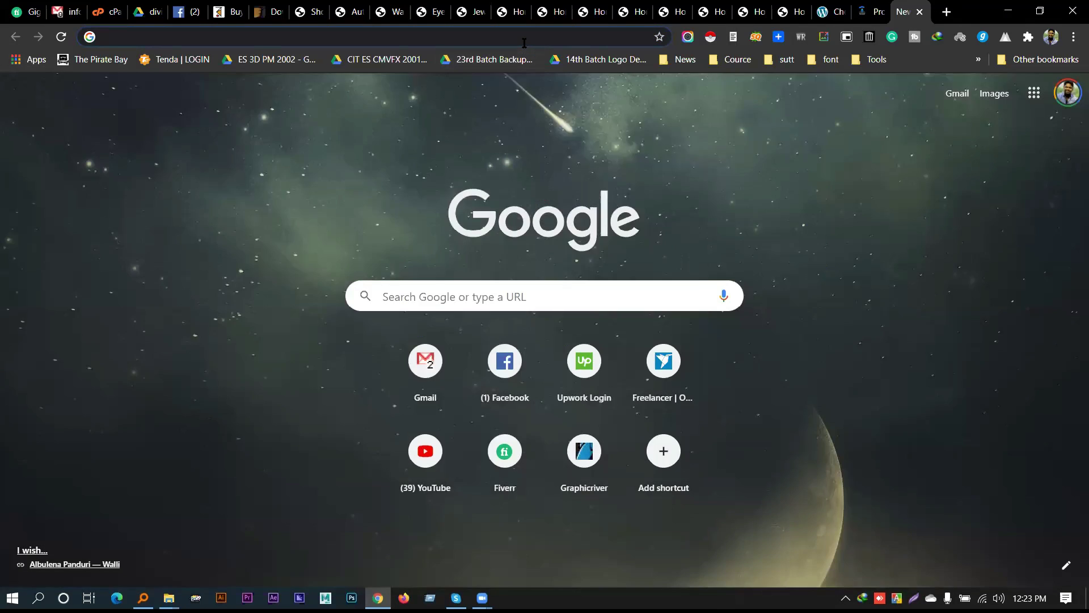
{"action": "left_click", "coordinate": [525, 42]}
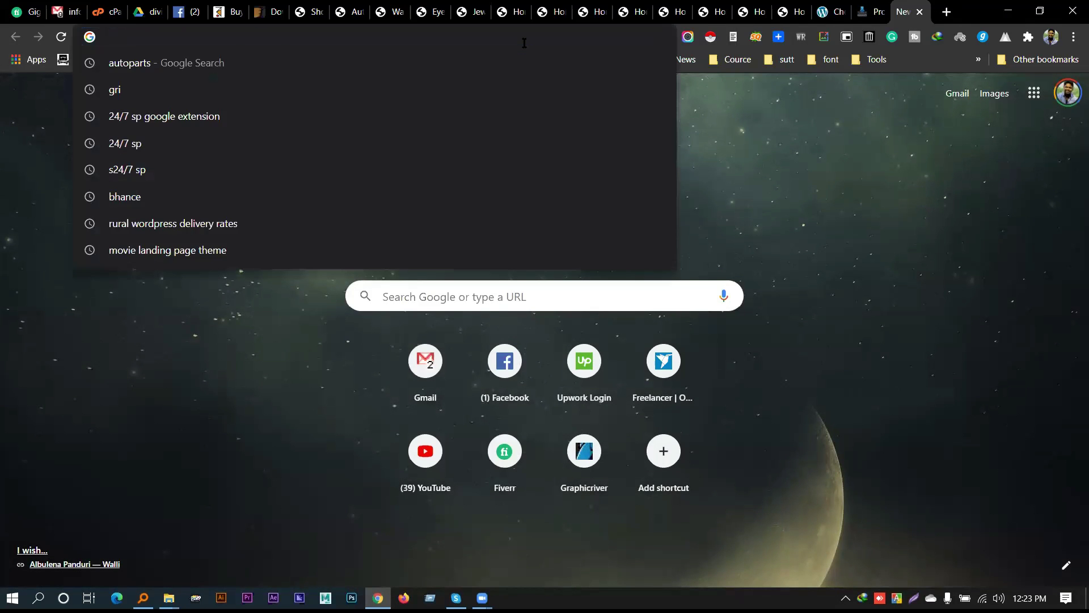
{"action": "type", "text": "me"}
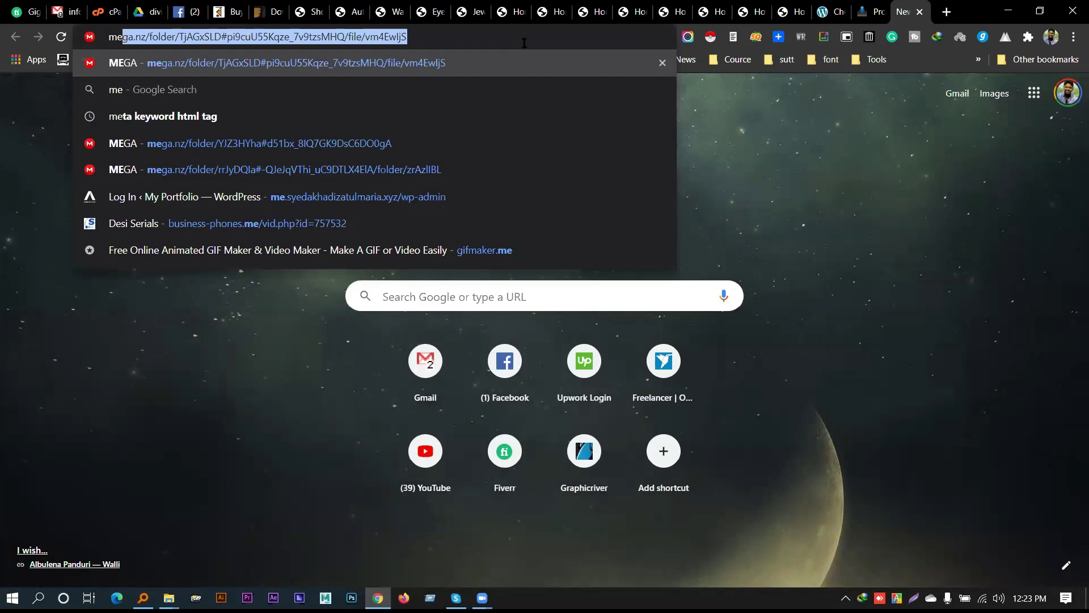
{"action": "key", "text": "BackSpace"}
{"action": "key", "text": "BackSpace"}
{"action": "type", "text": "dia center th"}
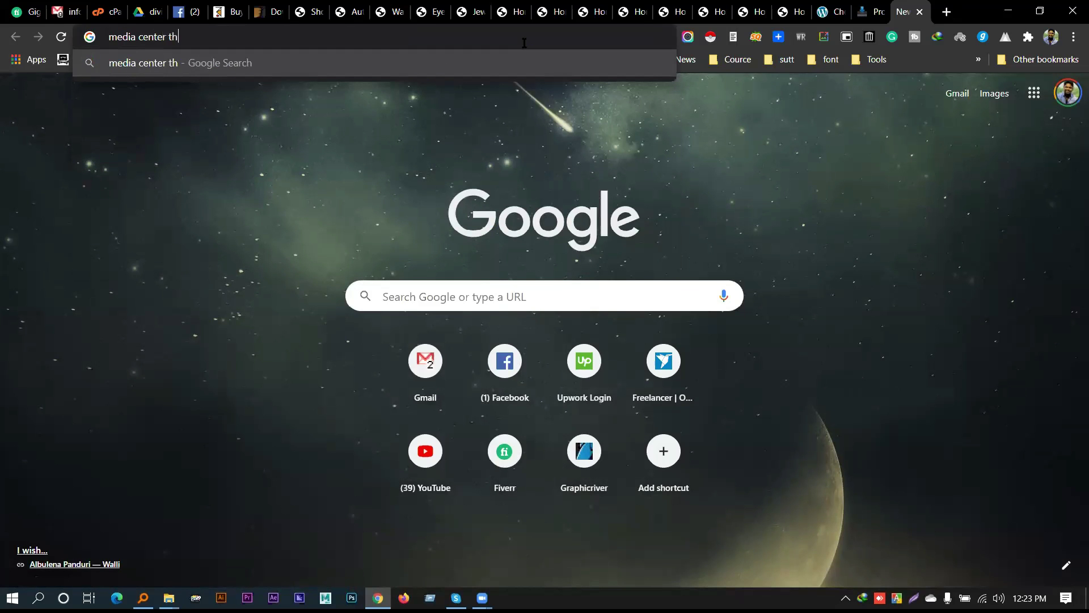
{"action": "key", "text": "Return"}
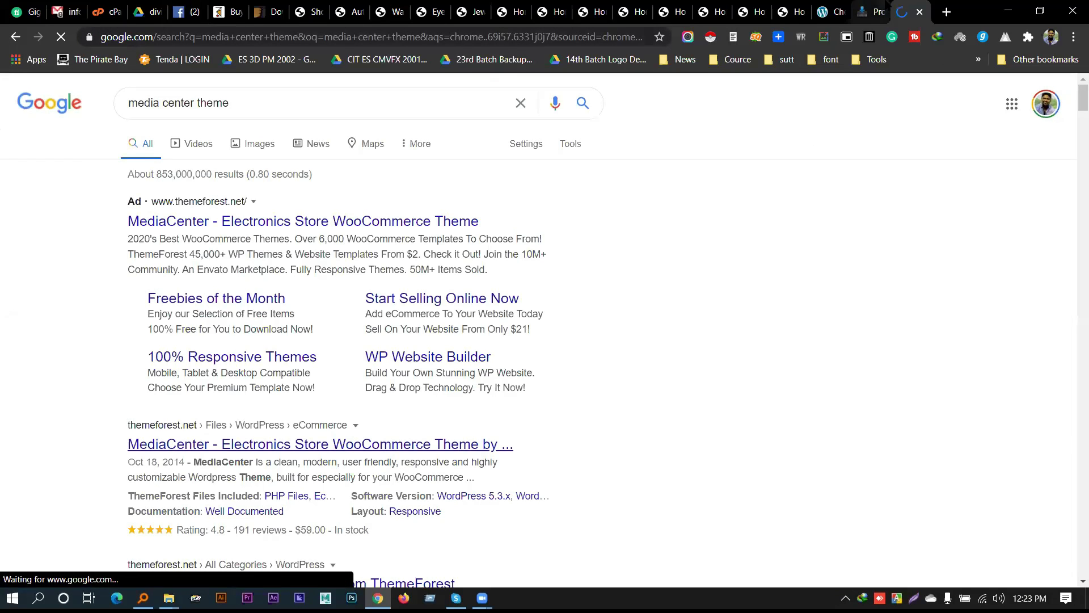
{"action": "middle_click", "coordinate": [352, 442]}
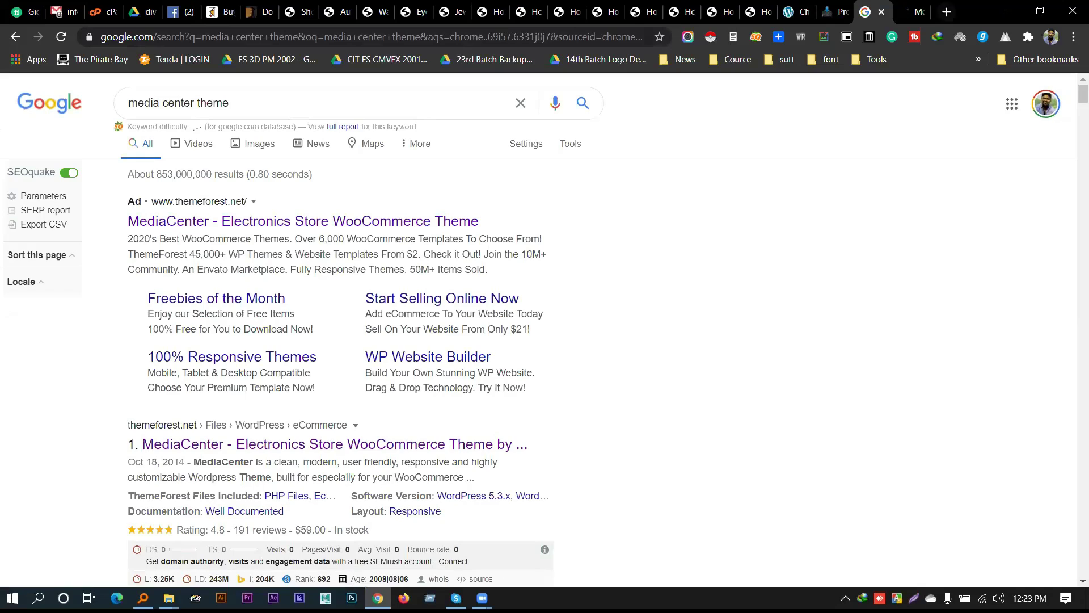
{"action": "key", "text": "ctrl+Tab"}
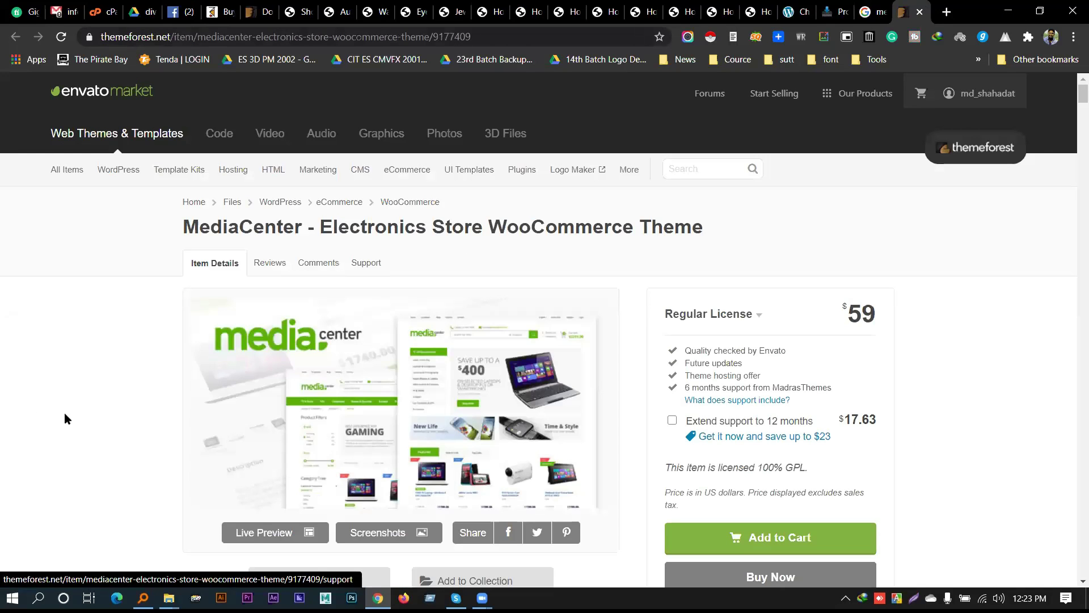
Open the MediaCenter theme's live demo and scroll through its storefront
{"action": "scroll", "coordinate": [64, 418], "scroll_direction": "down", "scroll_amount": 2}
{"action": "left_click", "coordinate": [266, 400]}
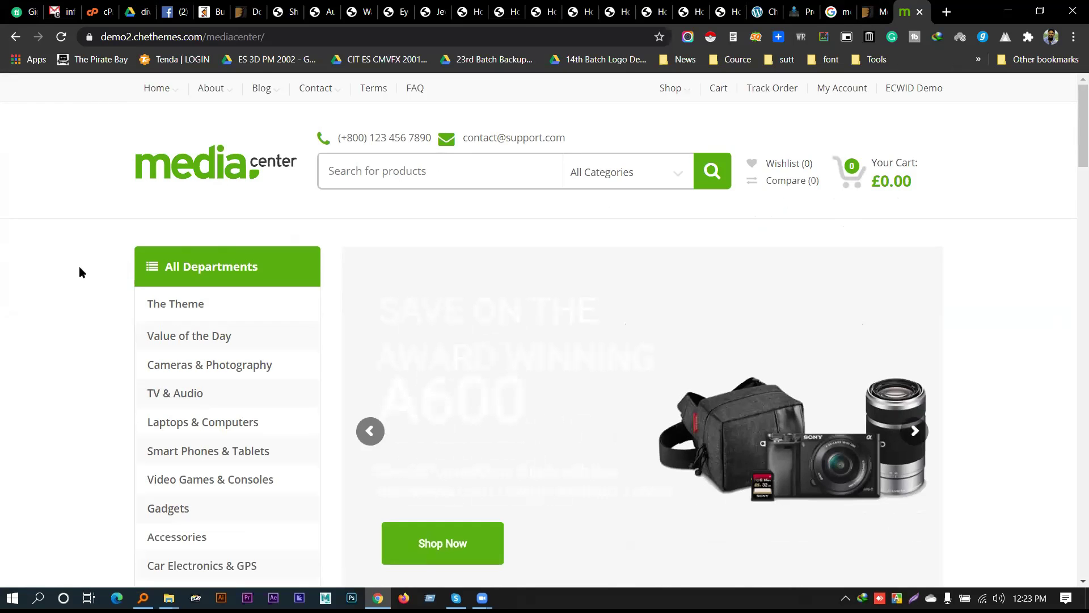
{"action": "scroll", "coordinate": [871, 252], "scroll_direction": "down", "scroll_amount": 6}
{"action": "scroll", "coordinate": [955, 236], "scroll_direction": "down", "scroll_amount": 15}
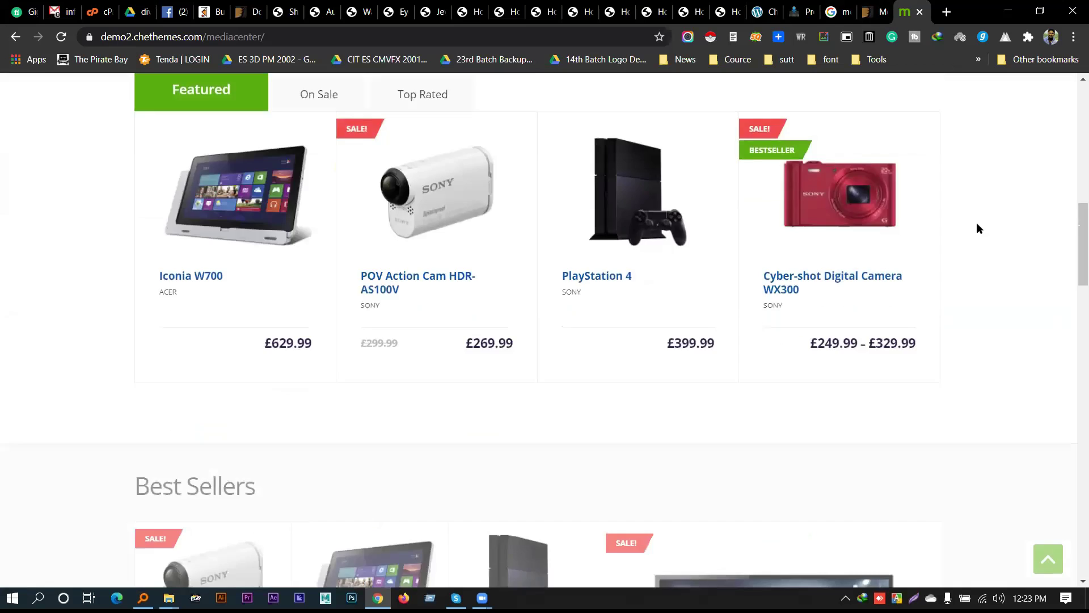
{"action": "scroll", "coordinate": [967, 245], "scroll_direction": "down", "scroll_amount": 12}
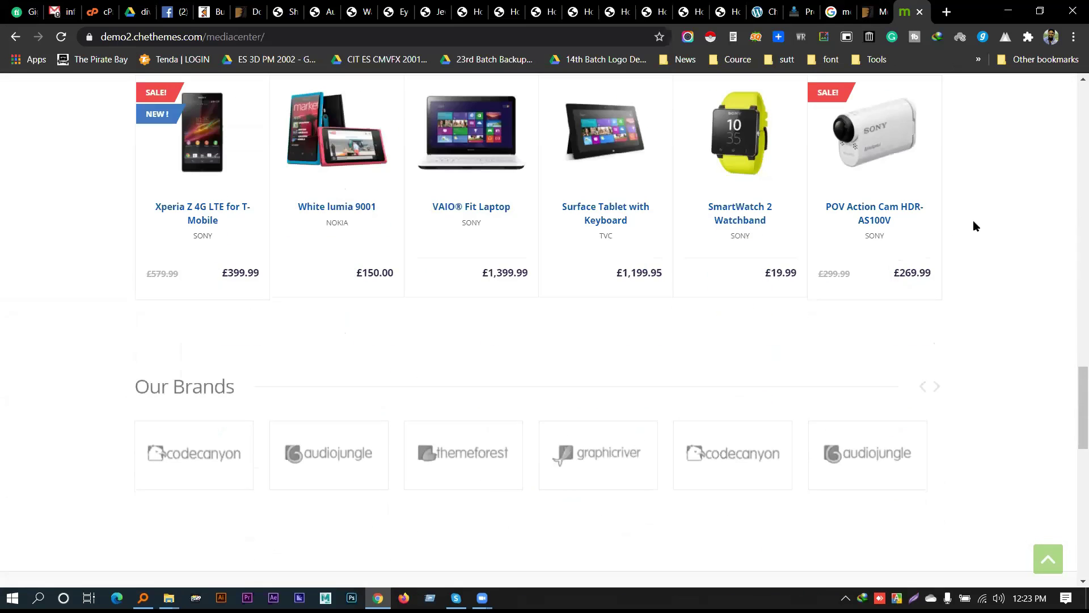
{"action": "scroll", "coordinate": [764, 322], "scroll_direction": "up", "scroll_amount": 20}
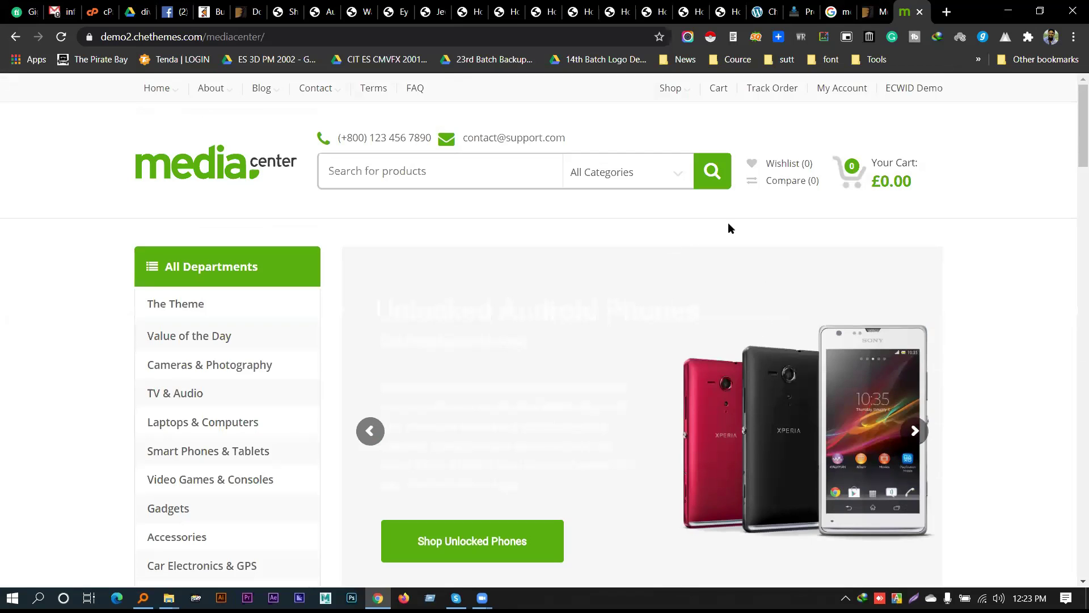
Flip back through the demo's banner slides, then switch to the Marketo demo tab
{"action": "left_click", "coordinate": [370, 430]}
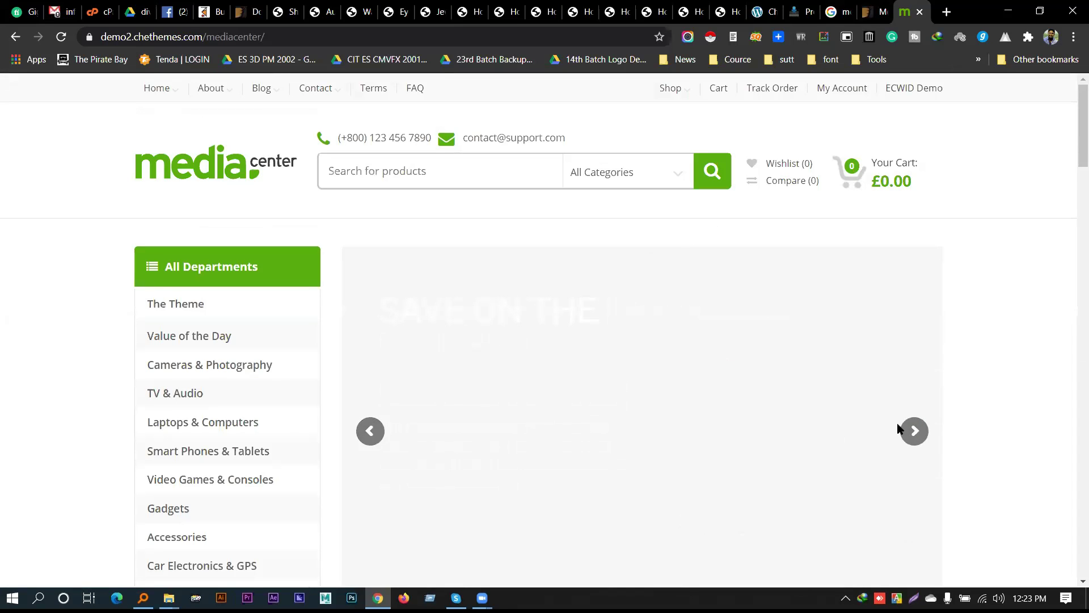
{"action": "scroll", "coordinate": [200, 401], "scroll_direction": "down", "scroll_amount": 4}
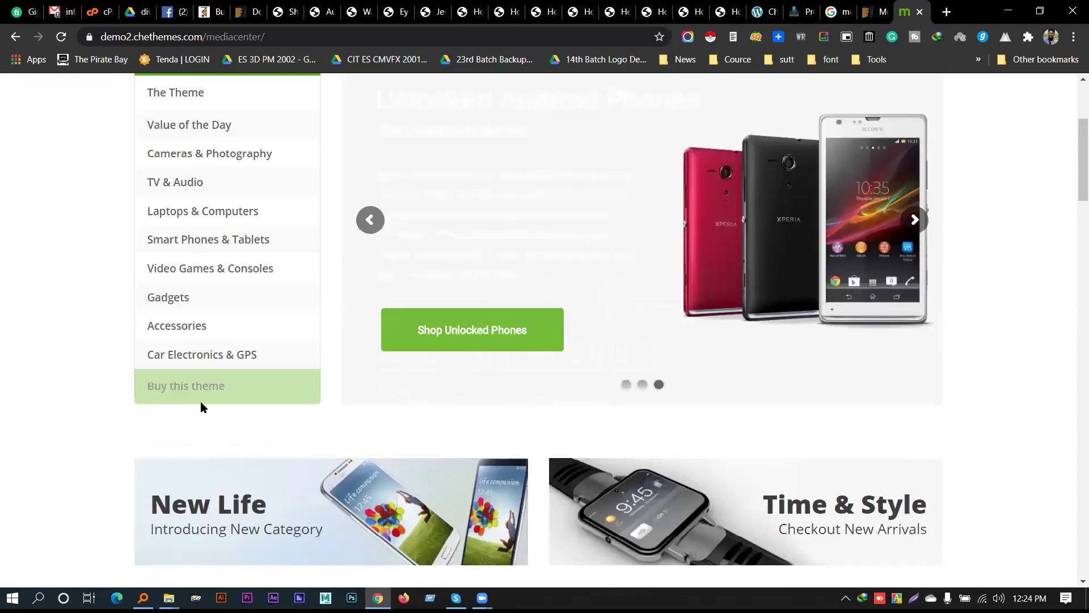
{"action": "scroll", "coordinate": [198, 411], "scroll_direction": "up", "scroll_amount": 1}
{"action": "scroll", "coordinate": [198, 411], "scroll_direction": "up", "scroll_amount": 2}
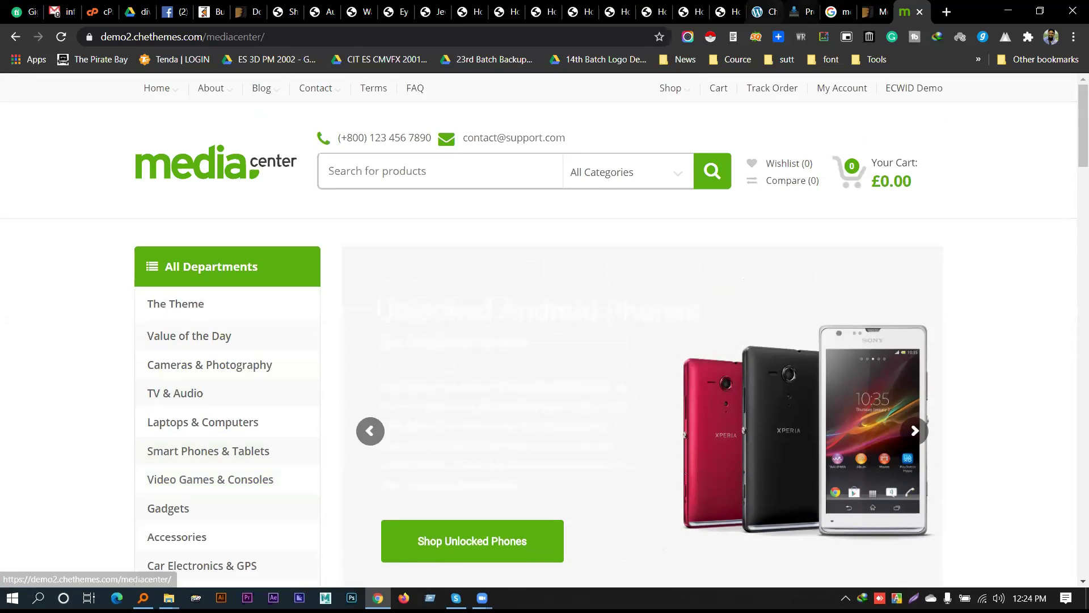
{"action": "left_click", "coordinate": [729, 11]}
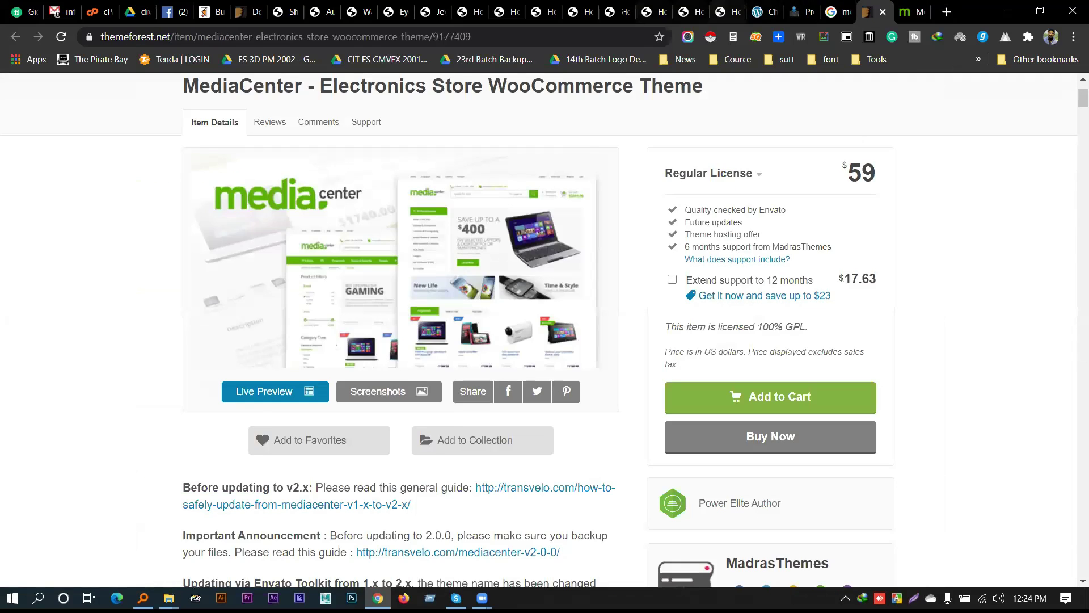
{"action": "left_click", "coordinate": [616, 12]}
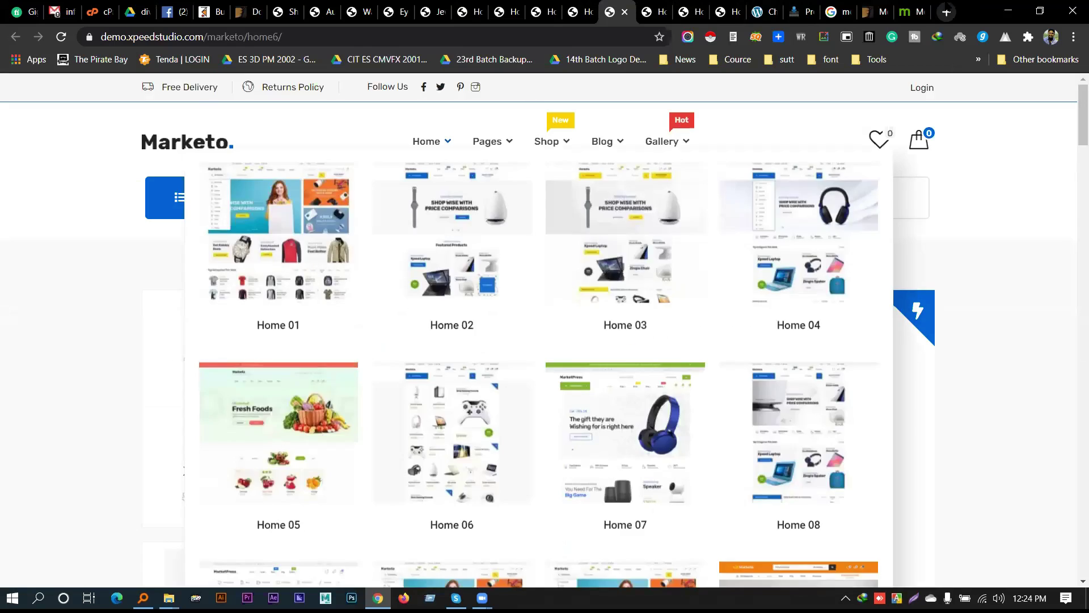
Abandon a blank new tab and return to the MediaCenter item page
{"action": "left_click", "coordinate": [946, 11]}
{"action": "left_click", "coordinate": [449, 39]}
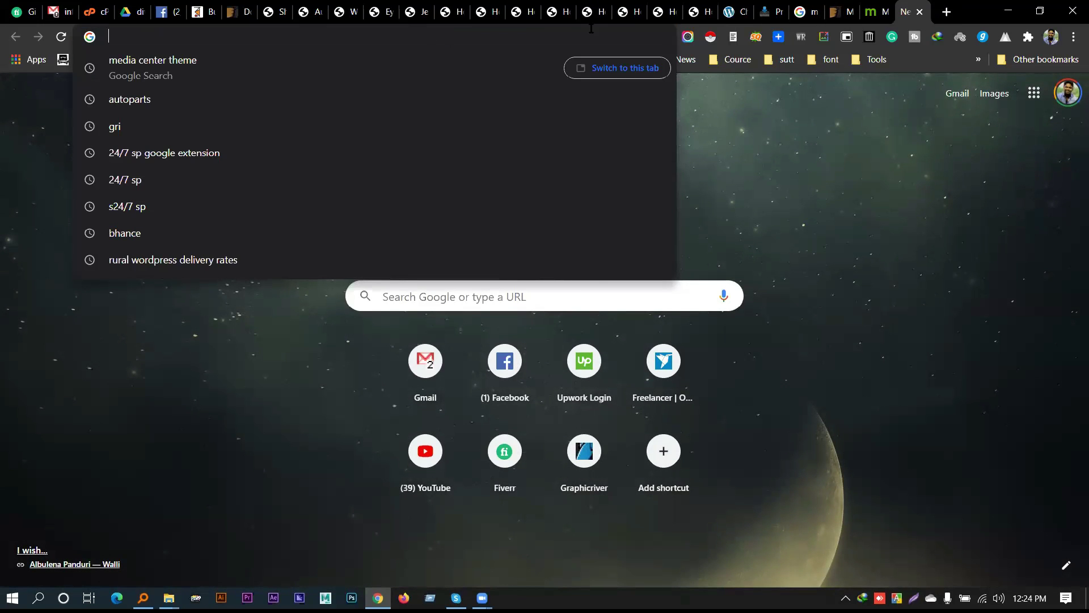
{"action": "left_click", "coordinate": [772, 12]}
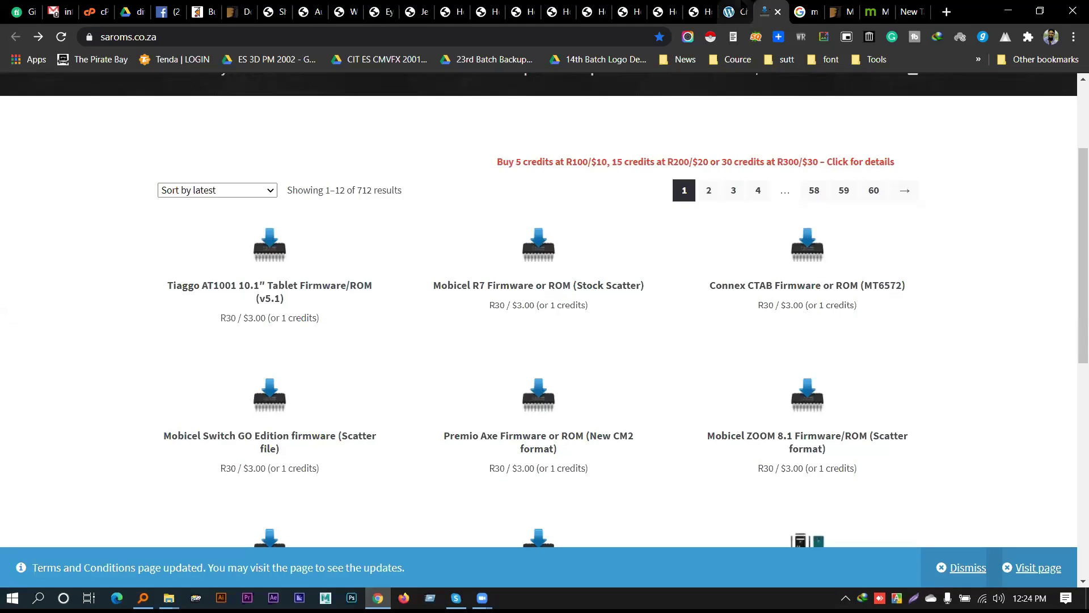
{"action": "left_click", "coordinate": [840, 12]}
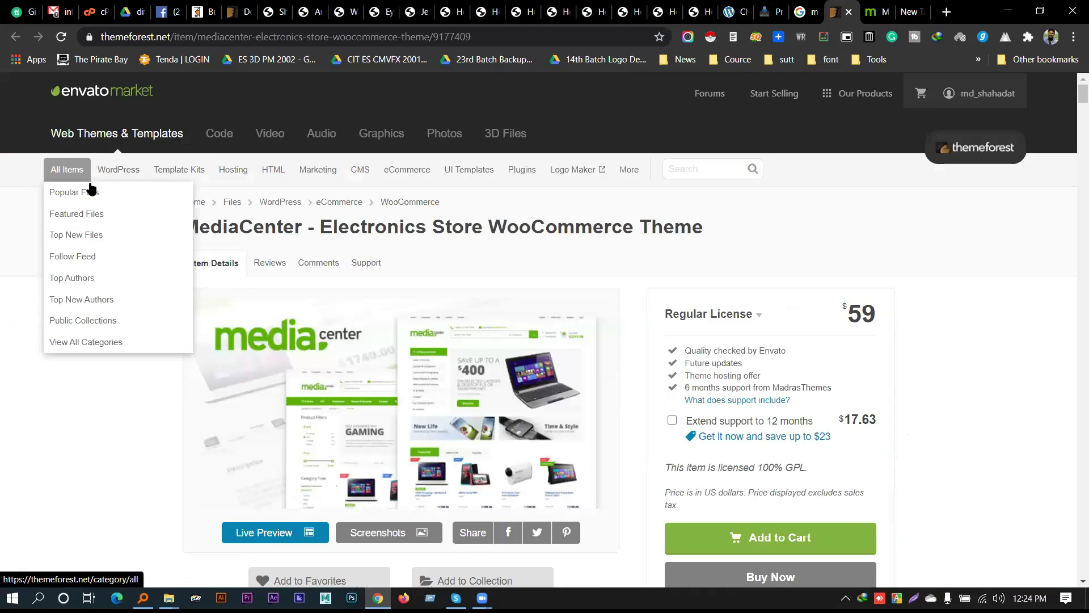
Go to WordPress eCommerce themes and filter the listing to WooCommerce
{"action": "mouse_move", "coordinate": [130, 174]}
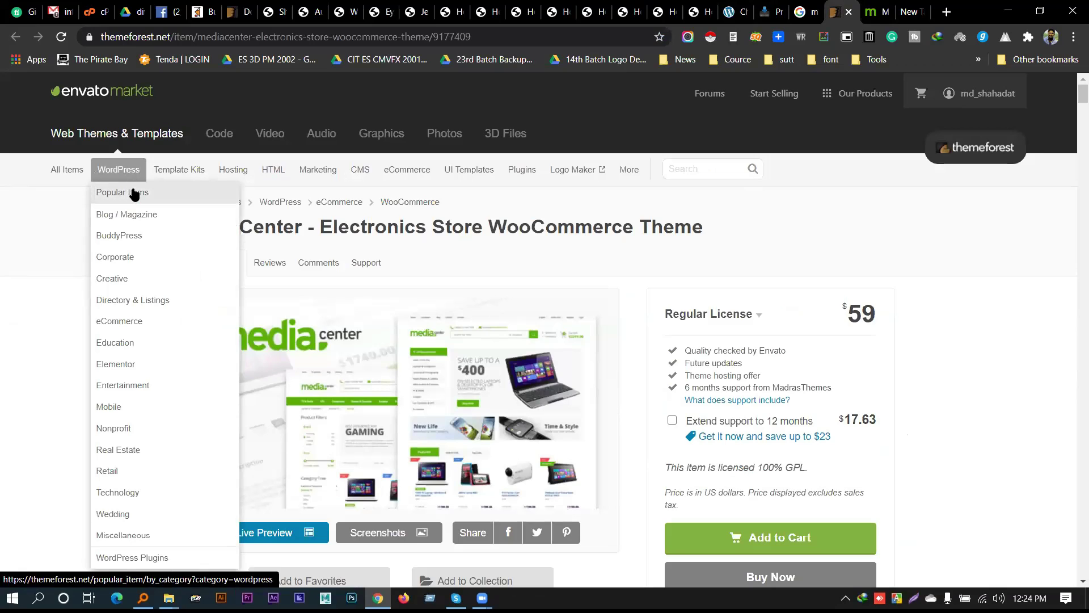
{"action": "left_click", "coordinate": [132, 323]}
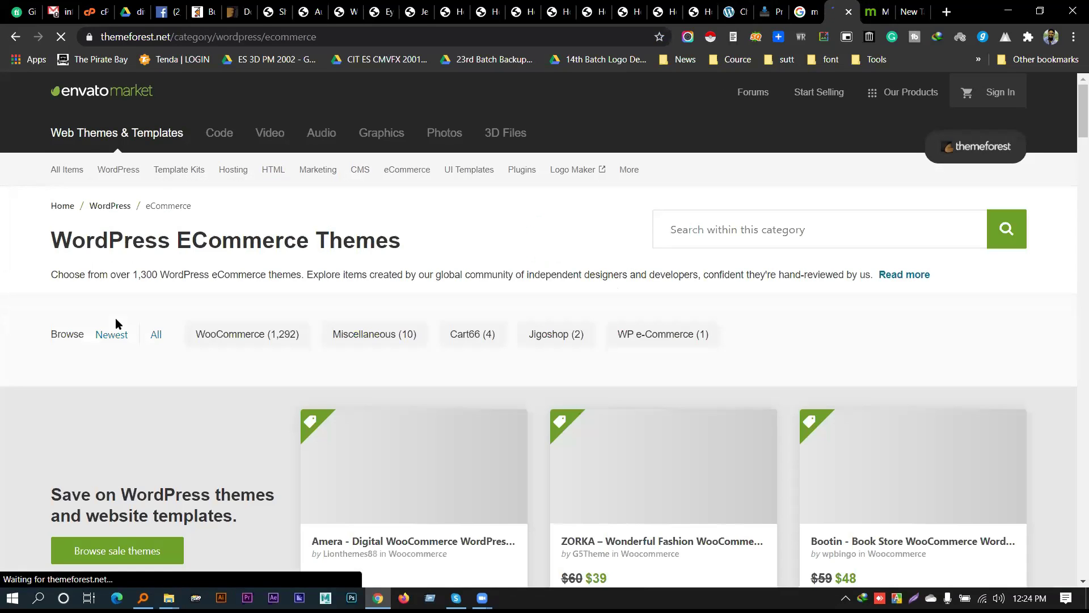
{"action": "scroll", "coordinate": [113, 325], "scroll_direction": "down", "scroll_amount": 1}
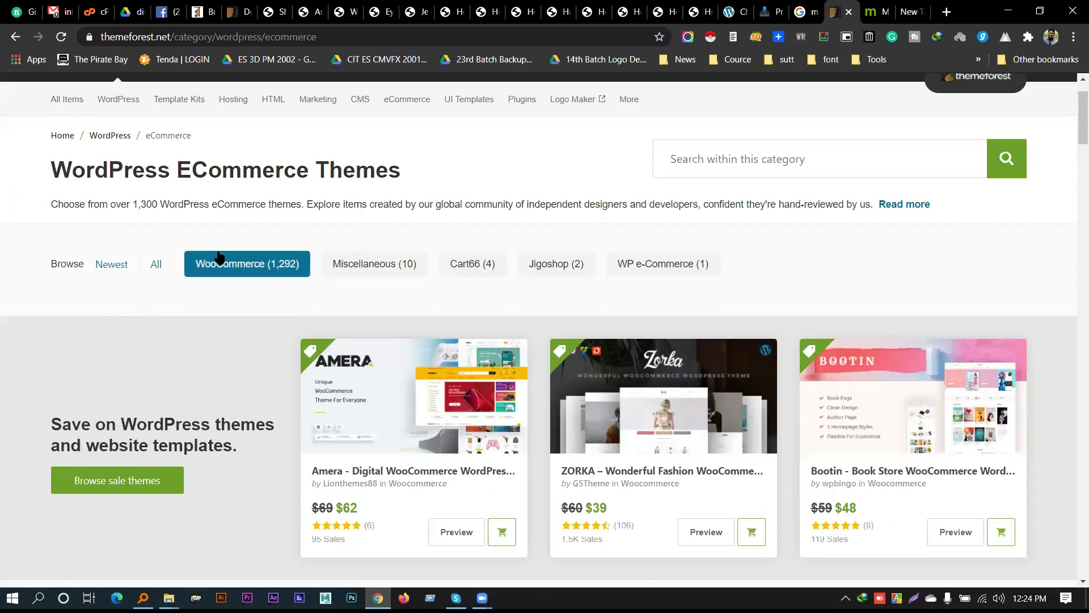
{"action": "left_click", "coordinate": [196, 266]}
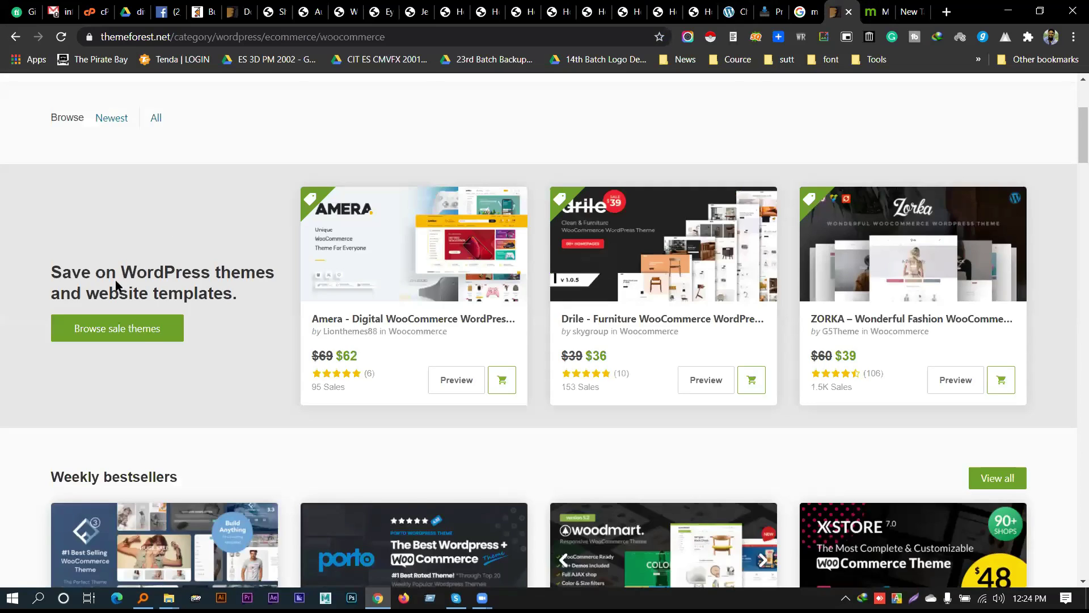
Scroll through the WooCommerce theme listing, highlighting the Flatsome and Porto titles
{"action": "scroll", "coordinate": [116, 283], "scroll_direction": "down", "scroll_amount": 5}
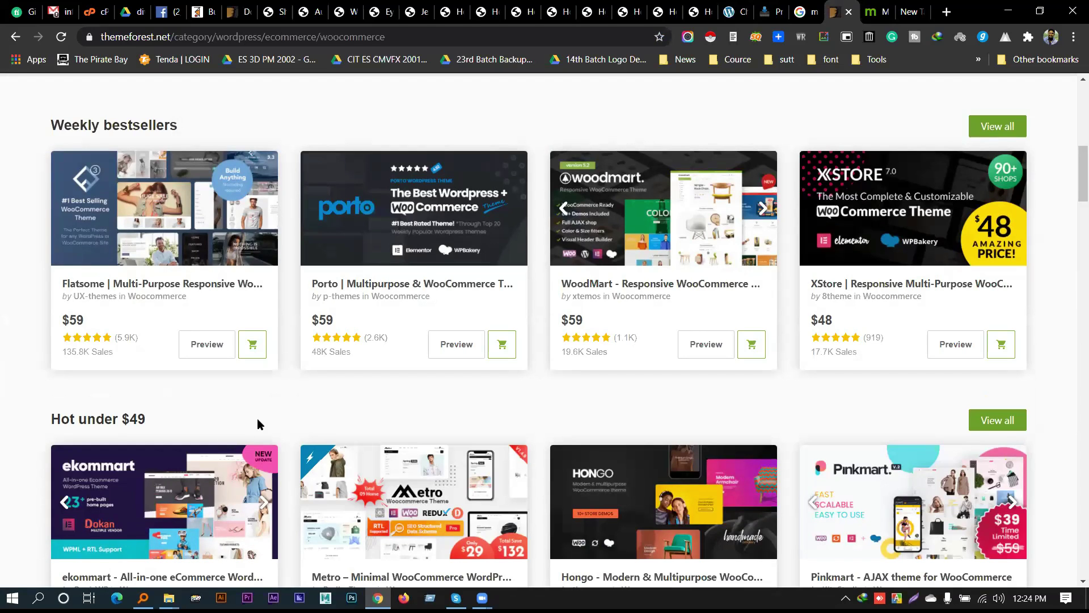
{"action": "left_click_drag", "start_coordinate": [59, 284], "coordinate": [510, 285]}
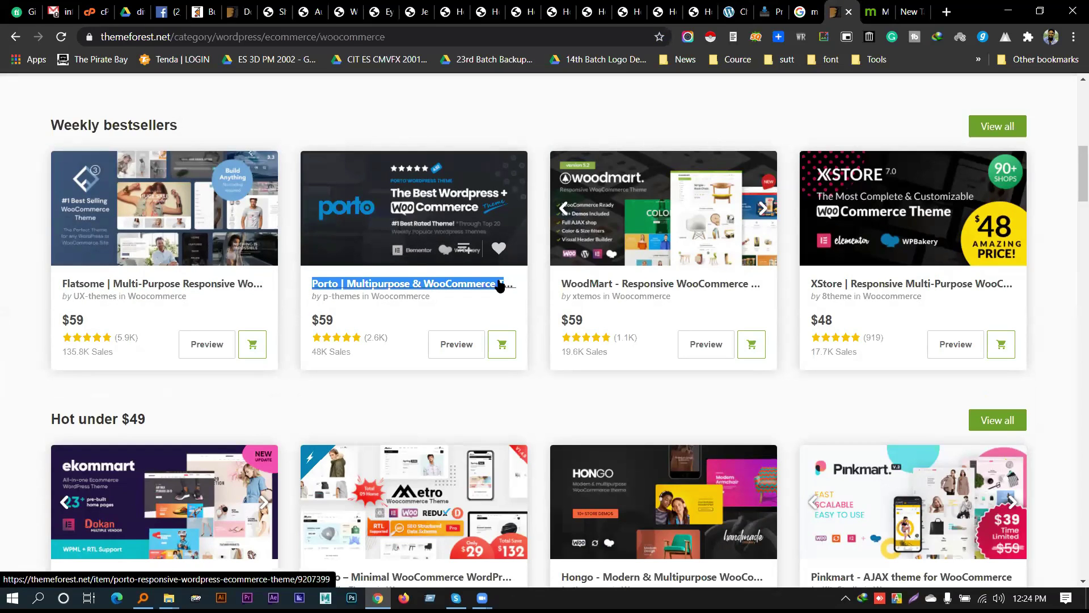
{"action": "left_click", "coordinate": [360, 416]}
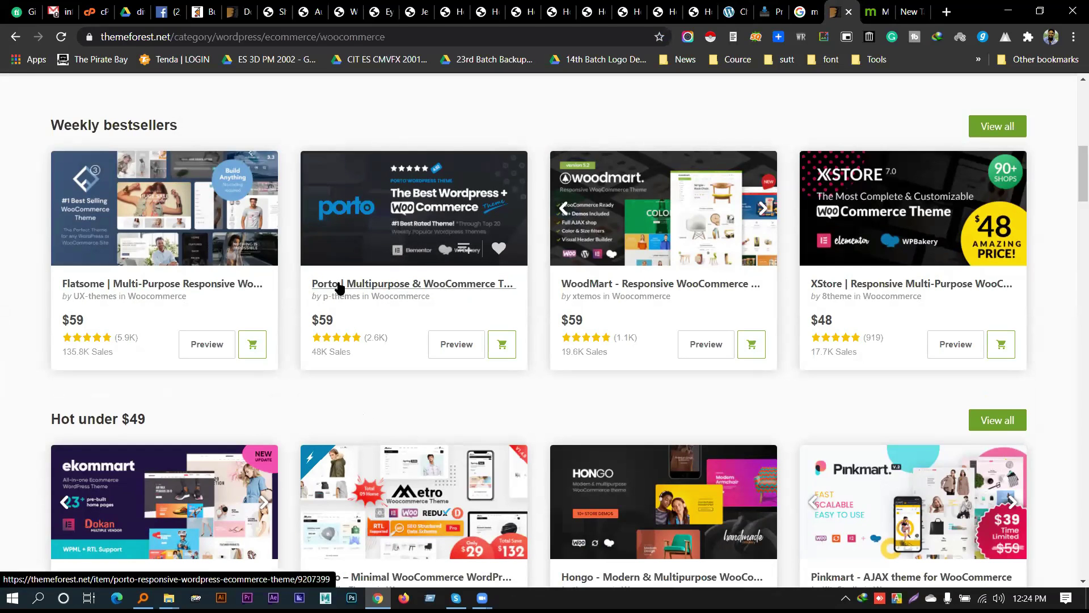
{"action": "left_click_drag", "start_coordinate": [312, 284], "coordinate": [430, 285]}
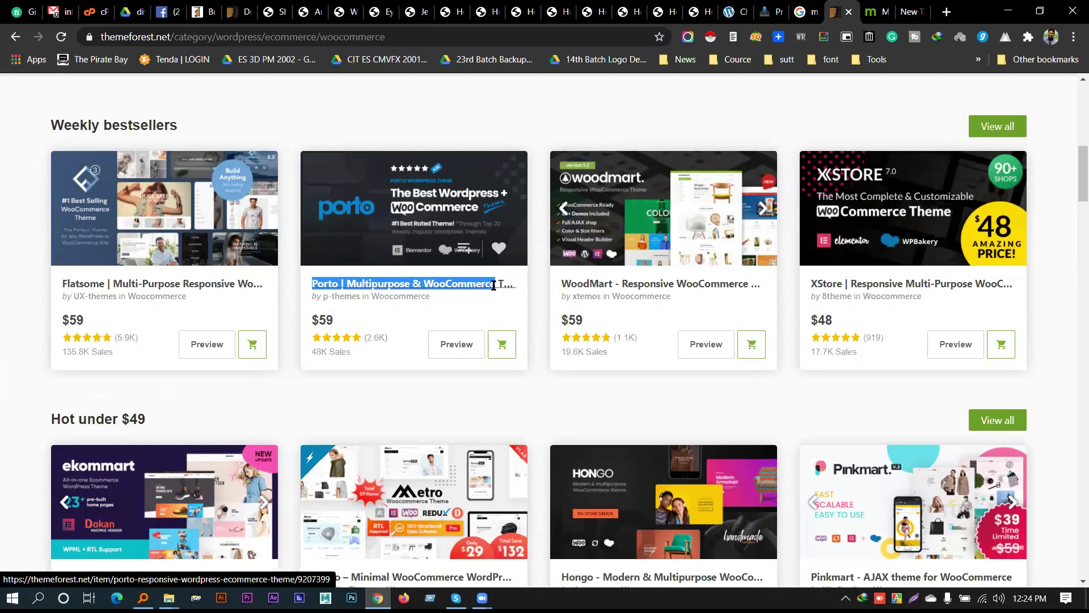
{"action": "scroll", "coordinate": [393, 318], "scroll_direction": "down", "scroll_amount": 1}
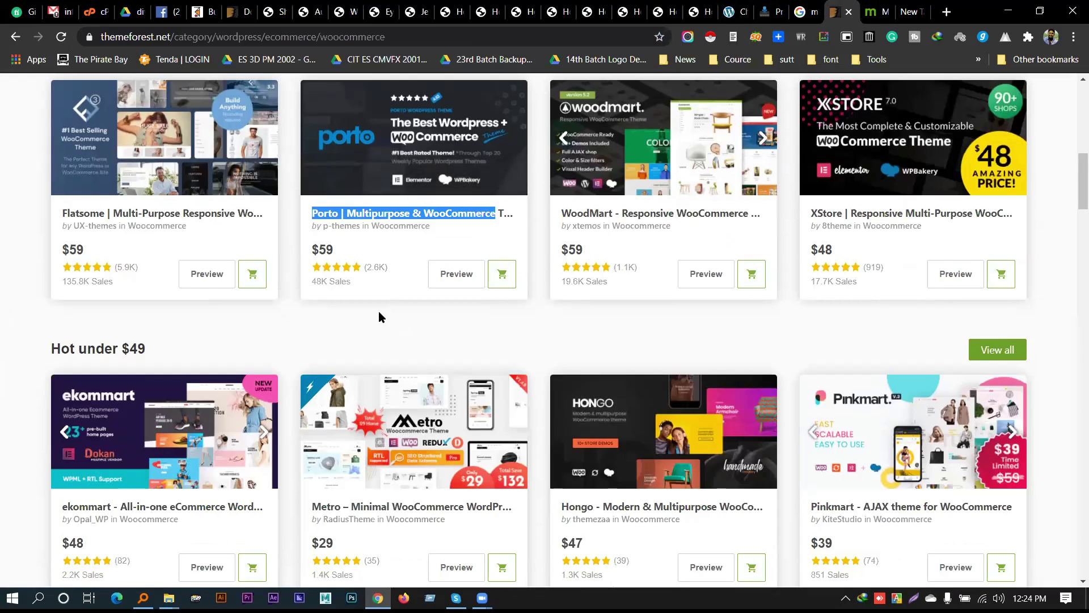
{"action": "scroll", "coordinate": [371, 317], "scroll_direction": "down", "scroll_amount": 1}
{"action": "scroll", "coordinate": [367, 321], "scroll_direction": "down", "scroll_amount": 1}
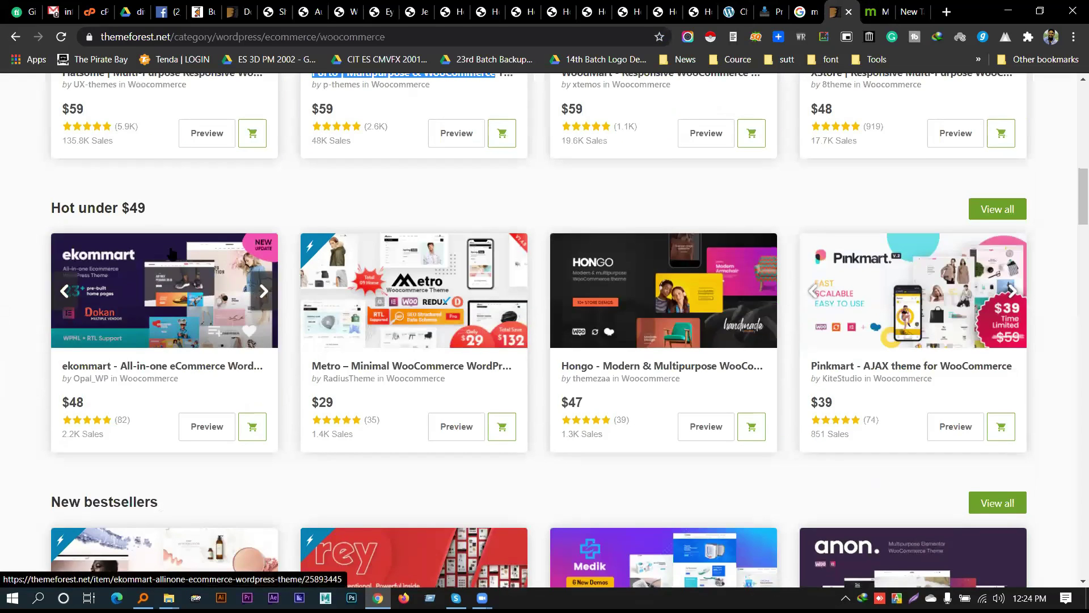
{"action": "scroll", "coordinate": [630, 245], "scroll_direction": "down", "scroll_amount": 3}
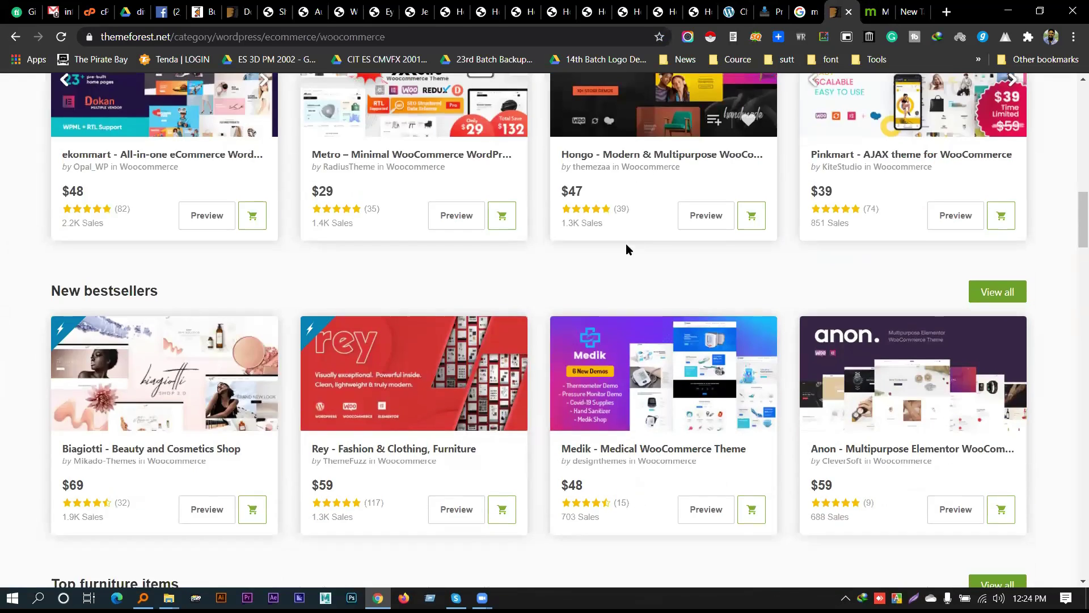
{"action": "scroll", "coordinate": [627, 249], "scroll_direction": "down", "scroll_amount": 6}
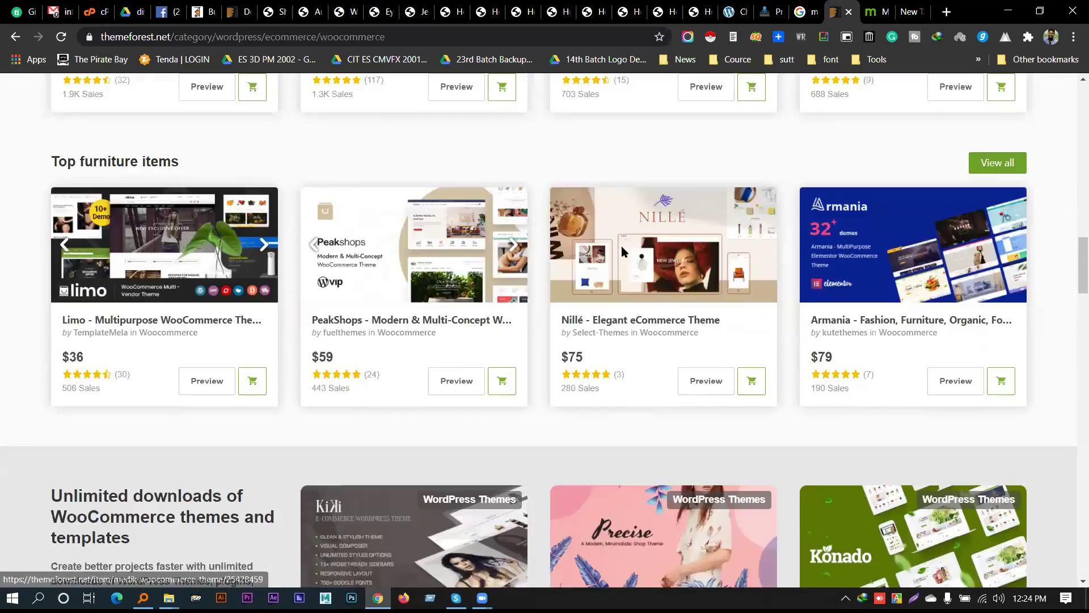
{"action": "scroll", "coordinate": [623, 251], "scroll_direction": "down", "scroll_amount": 10}
{"action": "scroll", "coordinate": [615, 273], "scroll_direction": "up", "scroll_amount": 6}
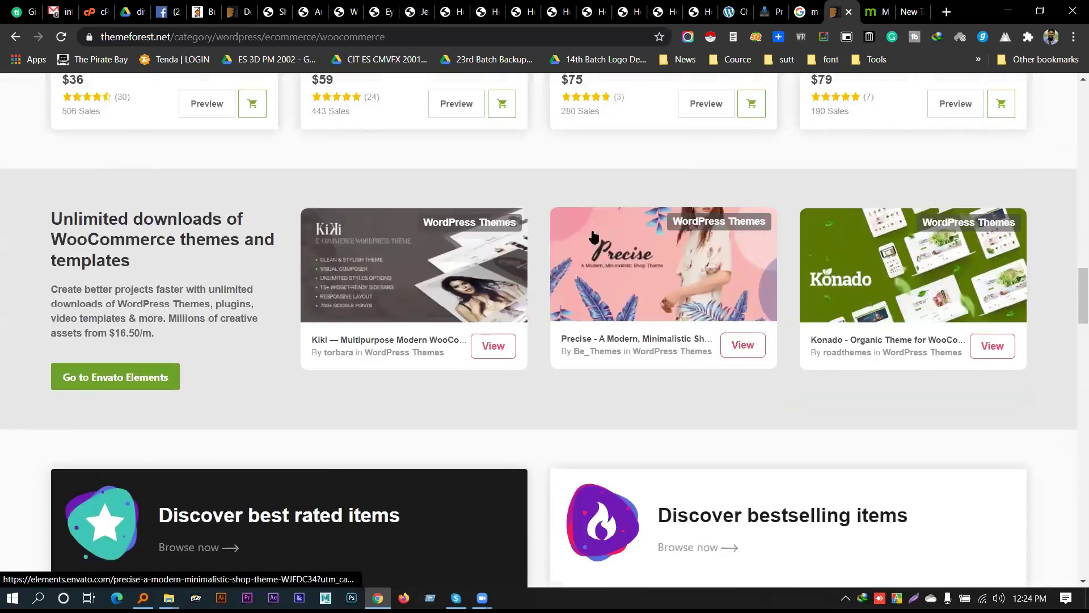
{"action": "scroll", "coordinate": [594, 238], "scroll_direction": "up", "scroll_amount": 10}
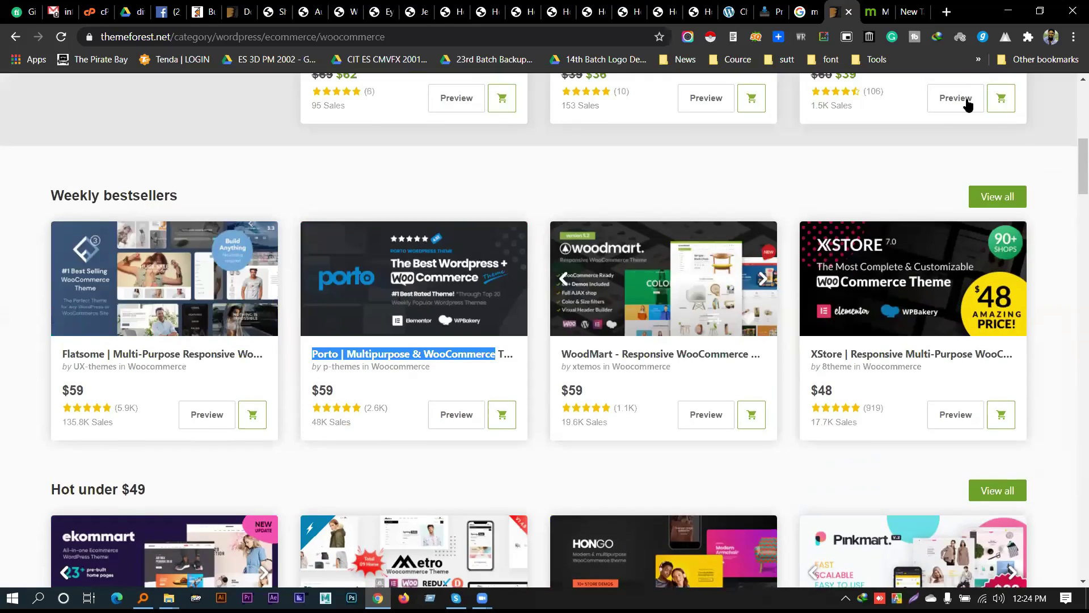
{"action": "scroll", "coordinate": [761, 347], "scroll_direction": "up", "scroll_amount": 7}
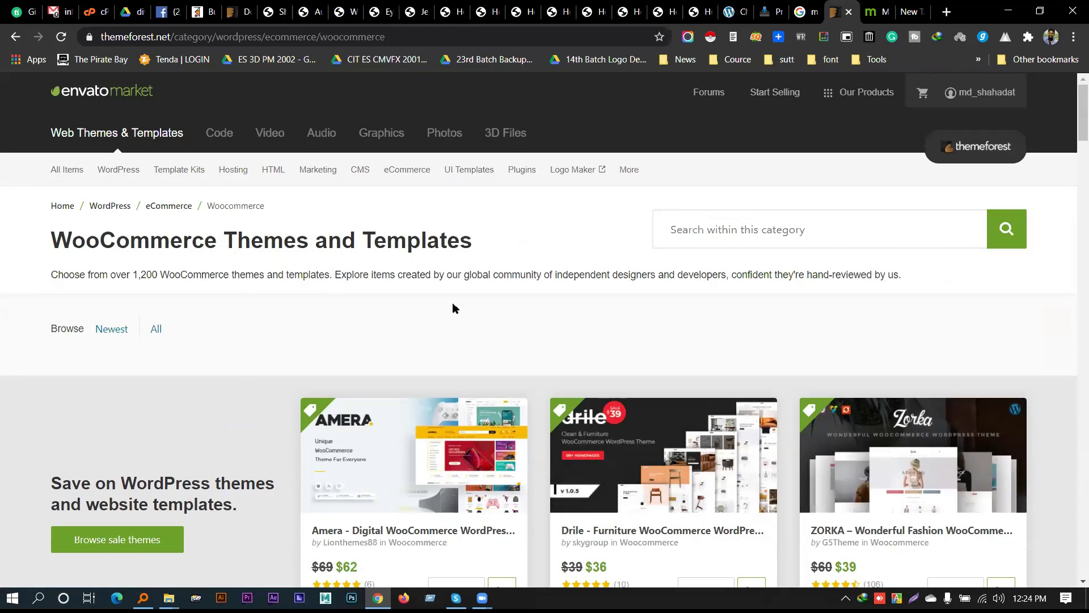
Open WordPress Popular Items and scroll through the best-selling theme cards
{"action": "mouse_move", "coordinate": [121, 180]}
{"action": "left_click", "coordinate": [131, 198]}
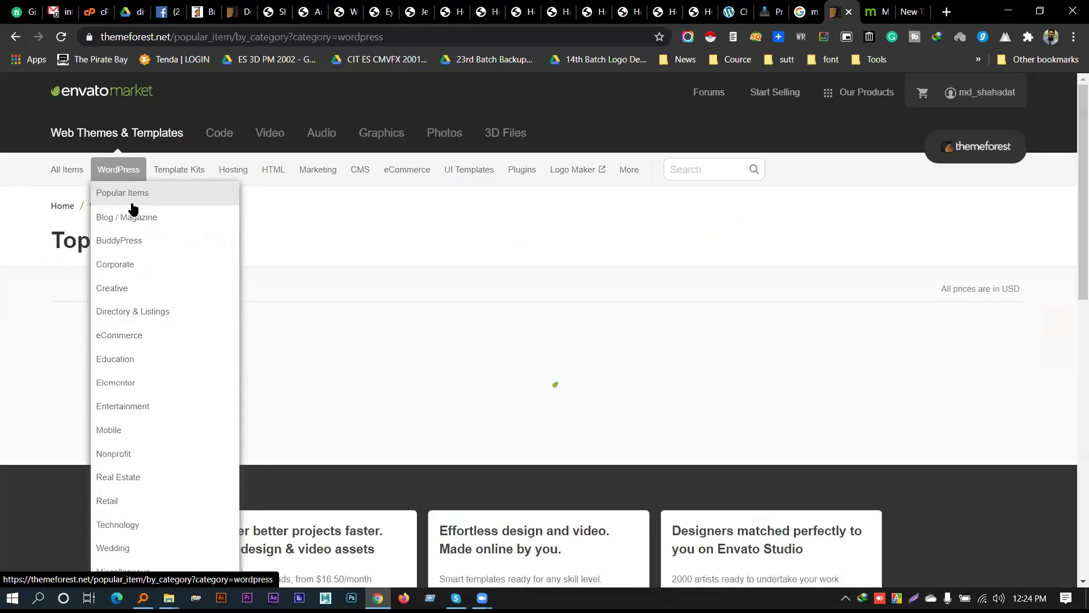
{"action": "scroll", "coordinate": [40, 354], "scroll_direction": "down", "scroll_amount": 5}
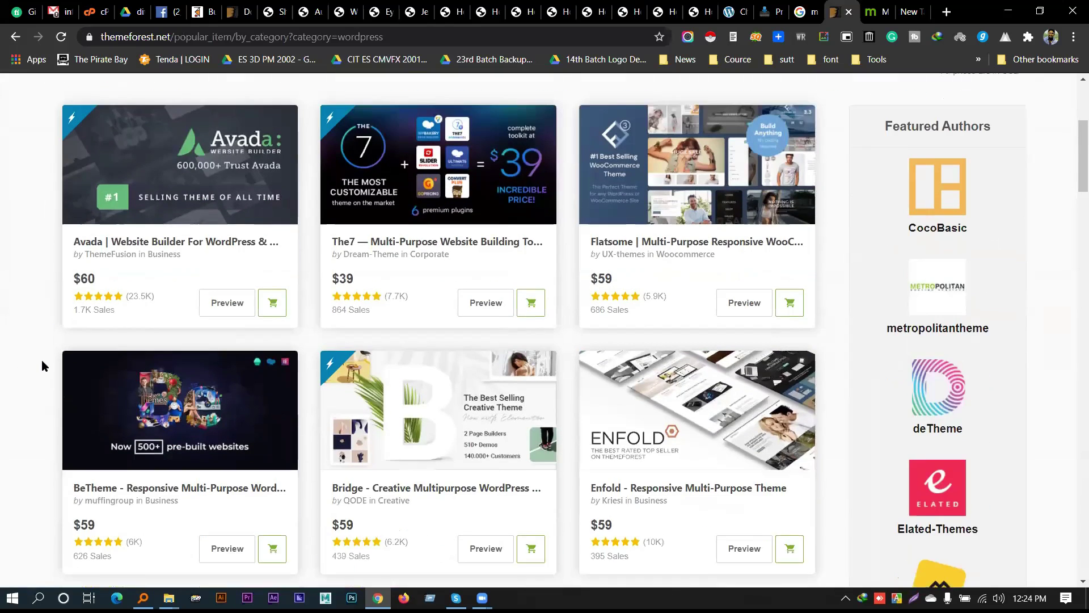
{"action": "scroll", "coordinate": [43, 363], "scroll_direction": "down", "scroll_amount": 3}
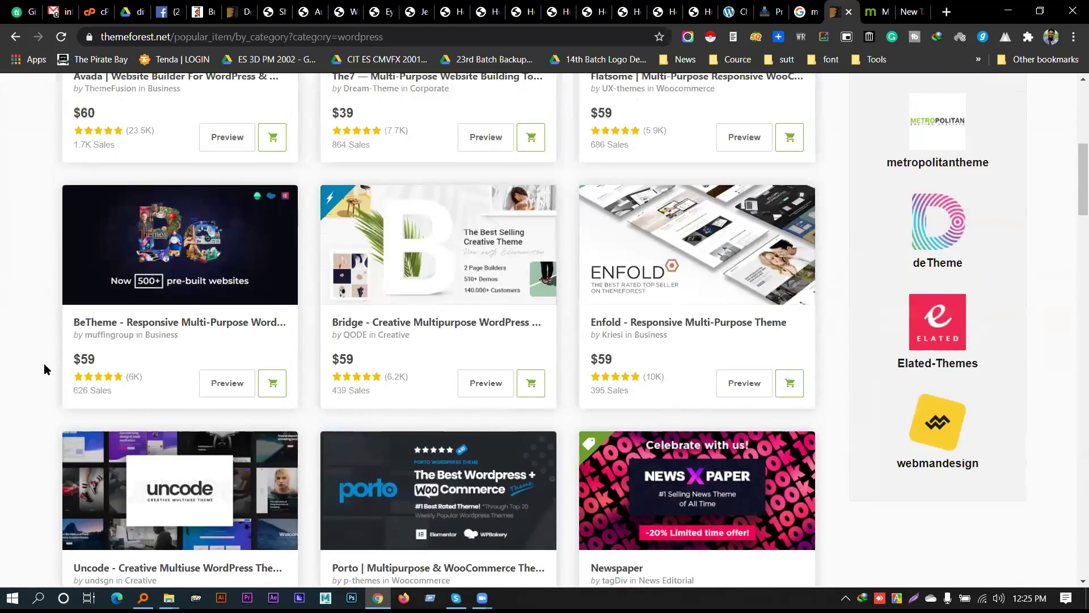
{"action": "scroll", "coordinate": [44, 363], "scroll_direction": "up", "scroll_amount": 3}
{"action": "scroll", "coordinate": [44, 368], "scroll_direction": "down", "scroll_amount": 1}
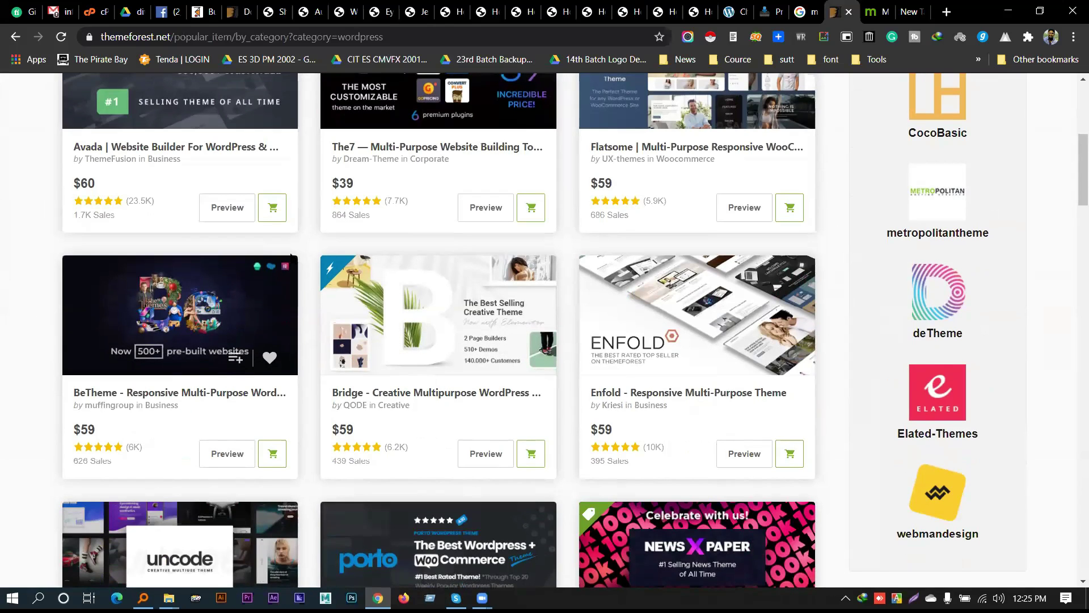
{"action": "scroll", "coordinate": [41, 347], "scroll_direction": "down", "scroll_amount": 3}
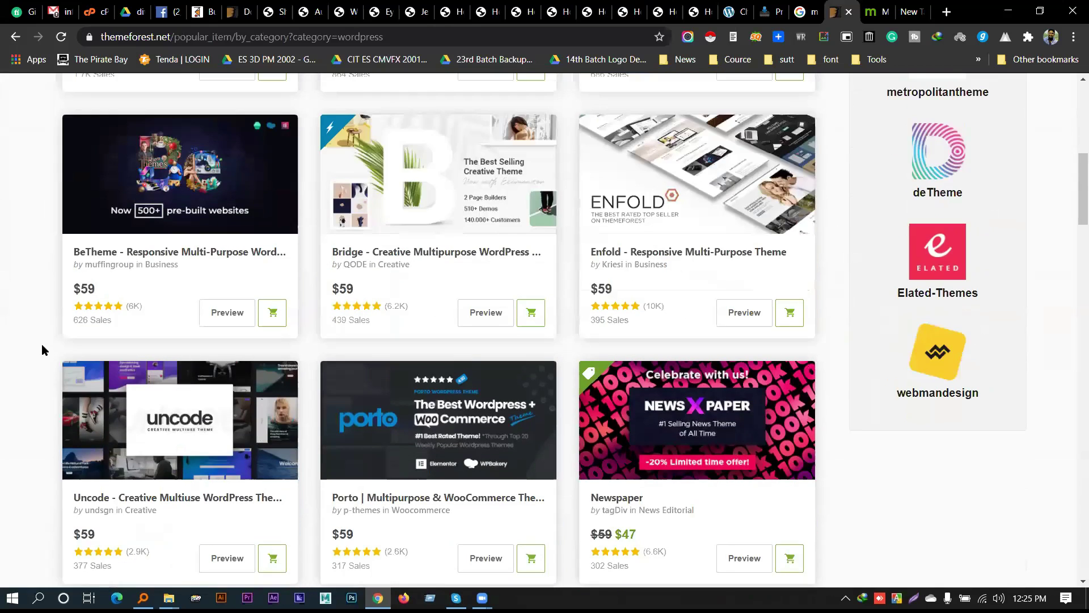
{"action": "scroll", "coordinate": [49, 337], "scroll_direction": "down", "scroll_amount": 6}
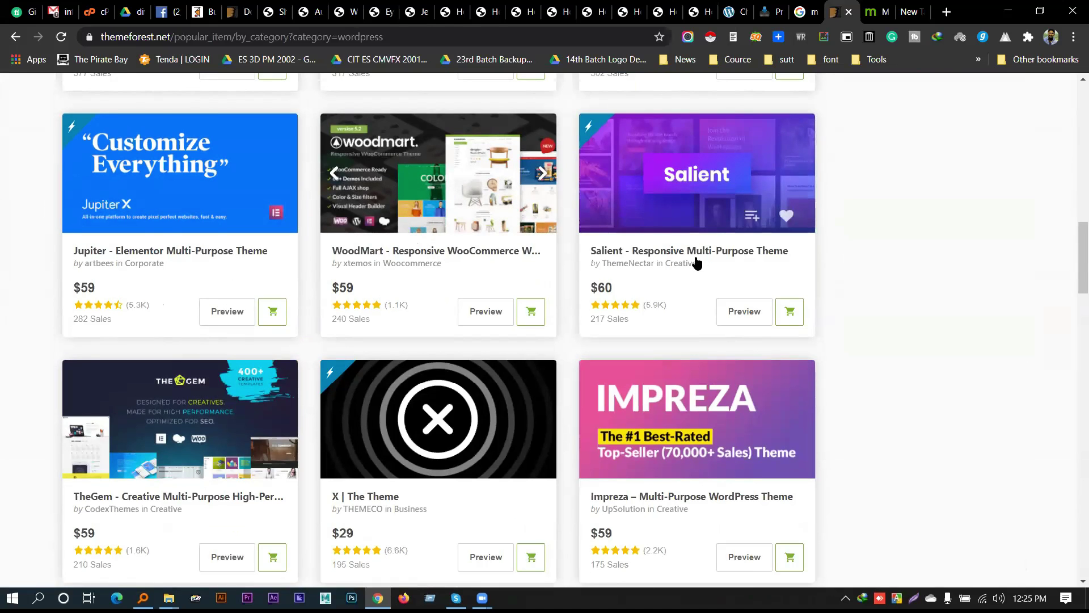
{"action": "scroll", "coordinate": [681, 244], "scroll_direction": "down", "scroll_amount": 1}
{"action": "scroll", "coordinate": [715, 253], "scroll_direction": "down", "scroll_amount": 3}
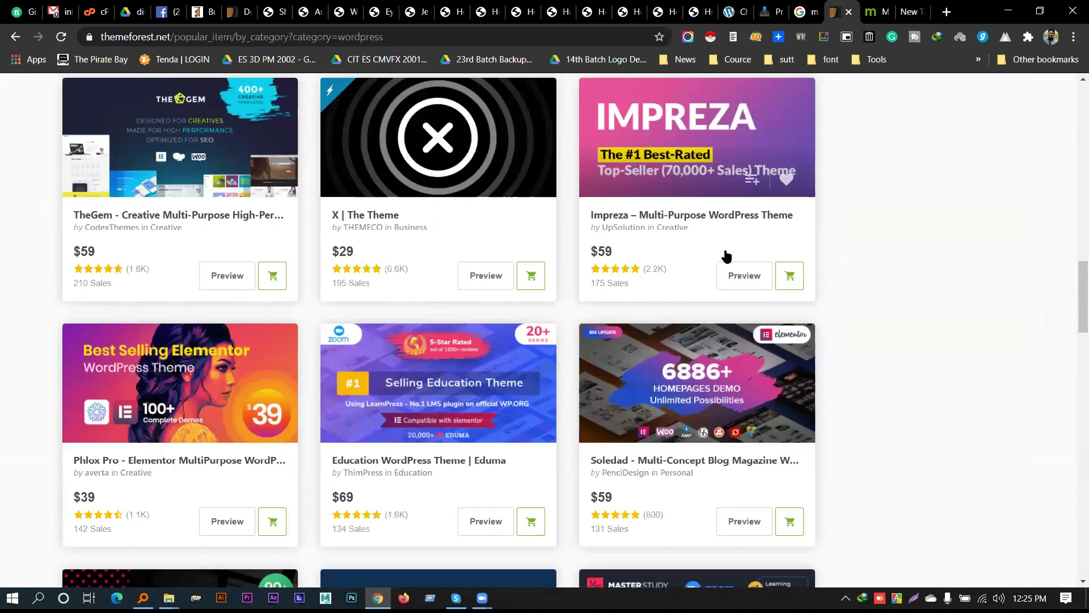
{"action": "scroll", "coordinate": [986, 352], "scroll_direction": "down", "scroll_amount": 5}
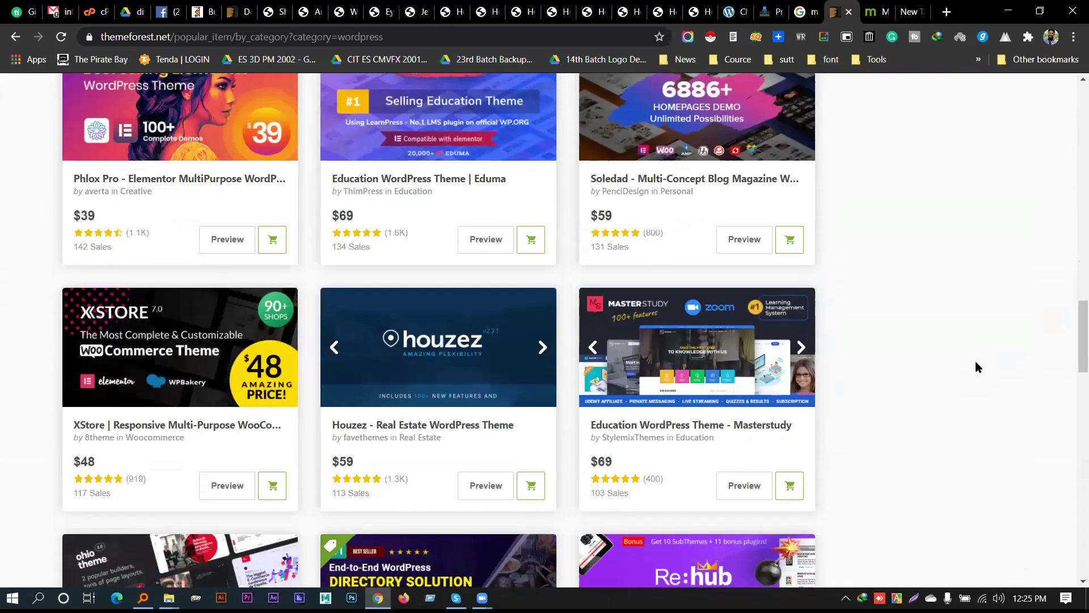
{"action": "scroll", "coordinate": [965, 351], "scroll_direction": "down", "scroll_amount": 2}
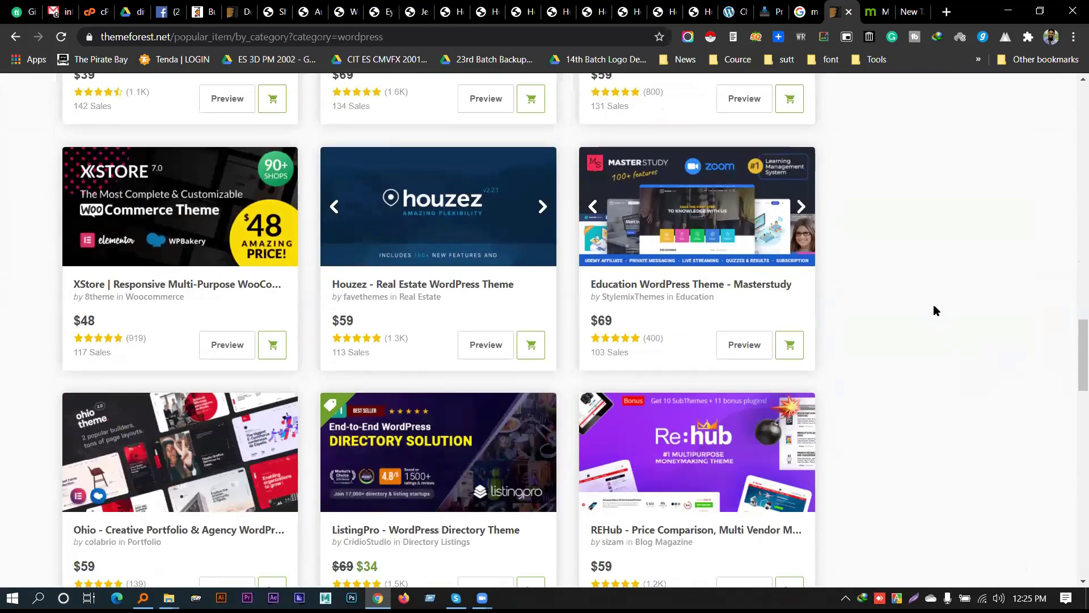
{"action": "scroll", "coordinate": [934, 309], "scroll_direction": "down", "scroll_amount": 10}
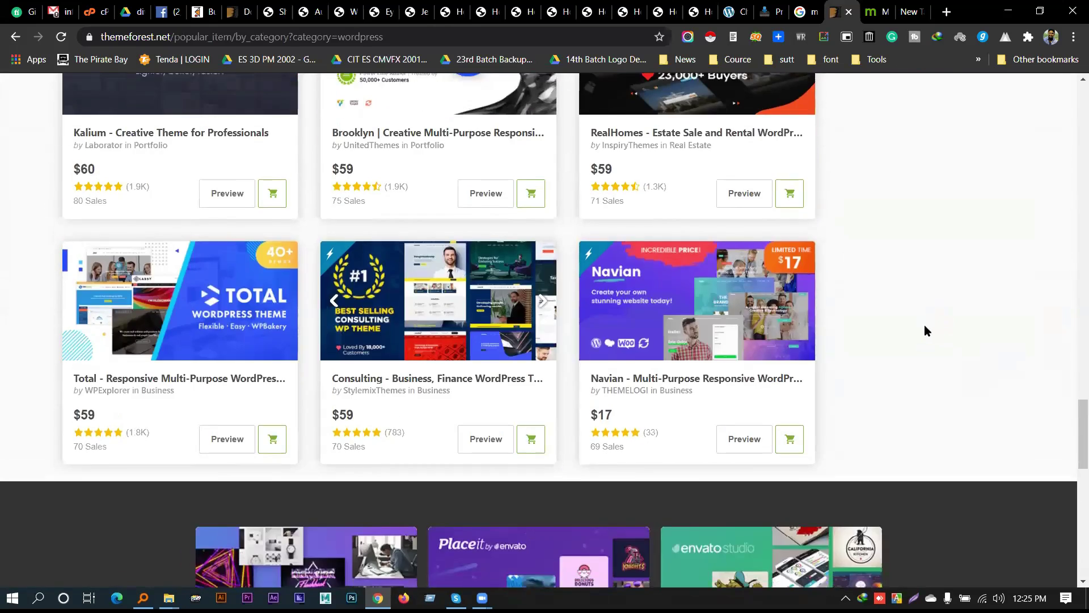
{"action": "scroll", "coordinate": [922, 322], "scroll_direction": "up", "scroll_amount": 20}
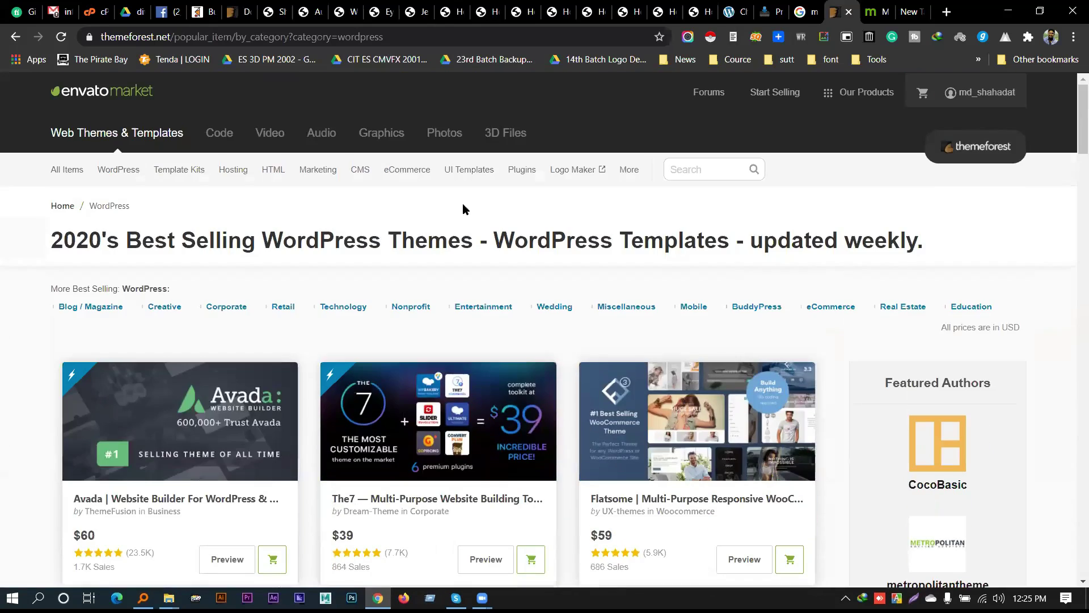
Open and dismiss the search suggestions, then review cards, highlighting the Newspaper theme title
{"action": "left_click", "coordinate": [696, 176]}
{"action": "left_click", "coordinate": [628, 193]}
{"action": "scroll", "coordinate": [630, 227], "scroll_direction": "down", "scroll_amount": 4}
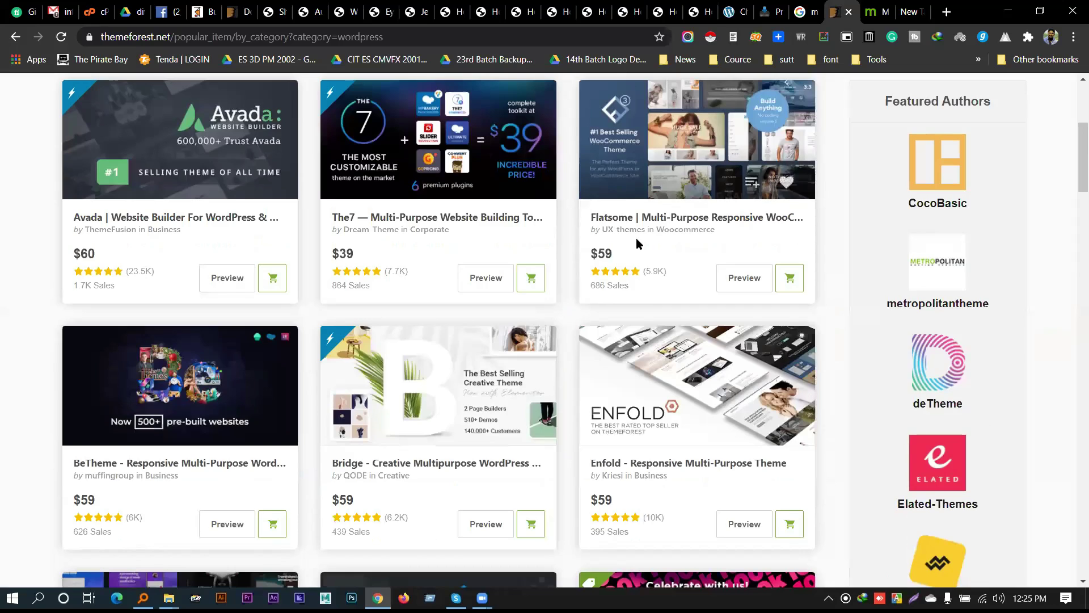
{"action": "scroll", "coordinate": [636, 239], "scroll_direction": "up", "scroll_amount": 1}
{"action": "scroll", "coordinate": [641, 267], "scroll_direction": "down", "scroll_amount": 8}
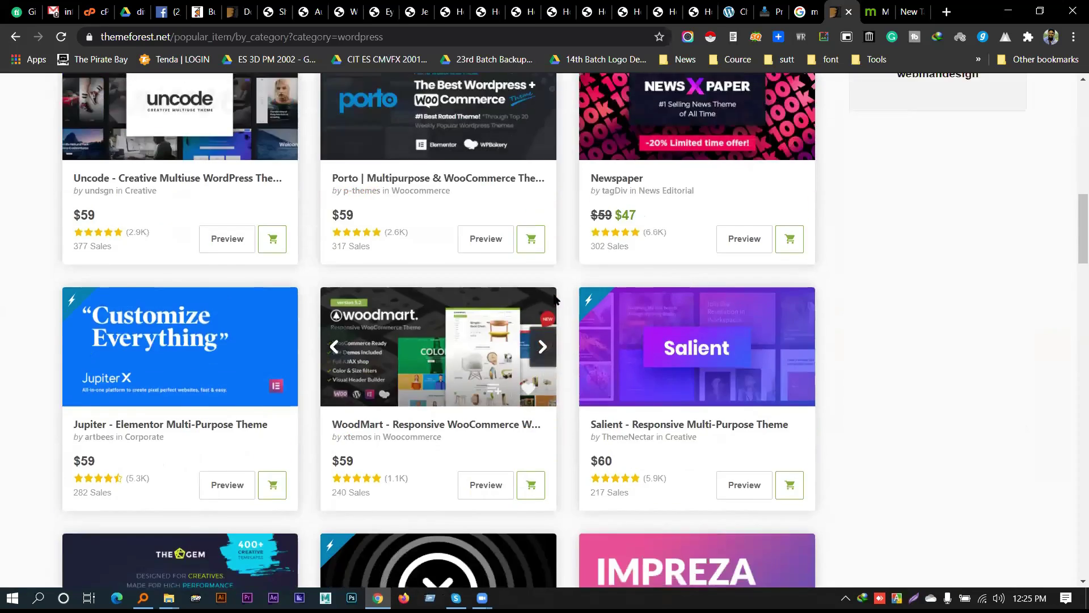
{"action": "scroll", "coordinate": [586, 363], "scroll_direction": "up", "scroll_amount": 2}
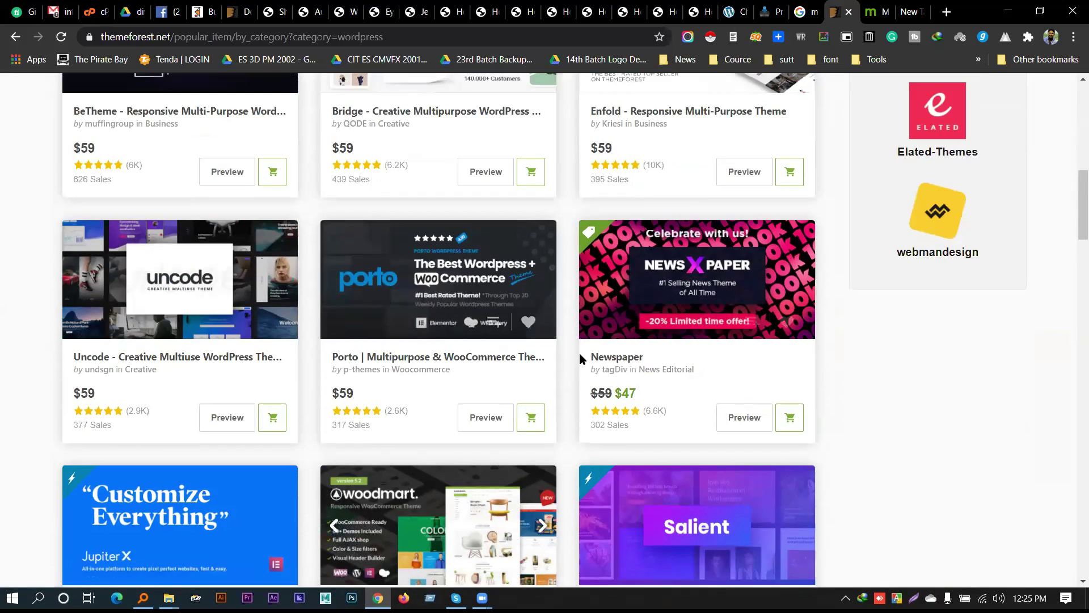
{"action": "left_click_drag", "start_coordinate": [581, 353], "coordinate": [713, 374]}
{"action": "left_click", "coordinate": [43, 370]}
{"action": "scroll", "coordinate": [504, 377], "scroll_direction": "up", "scroll_amount": 10}
After briefly typing 'reha' in the ThemeForest search, load ismarts.co.uk in a new tab
{"action": "left_click", "coordinate": [715, 177]}
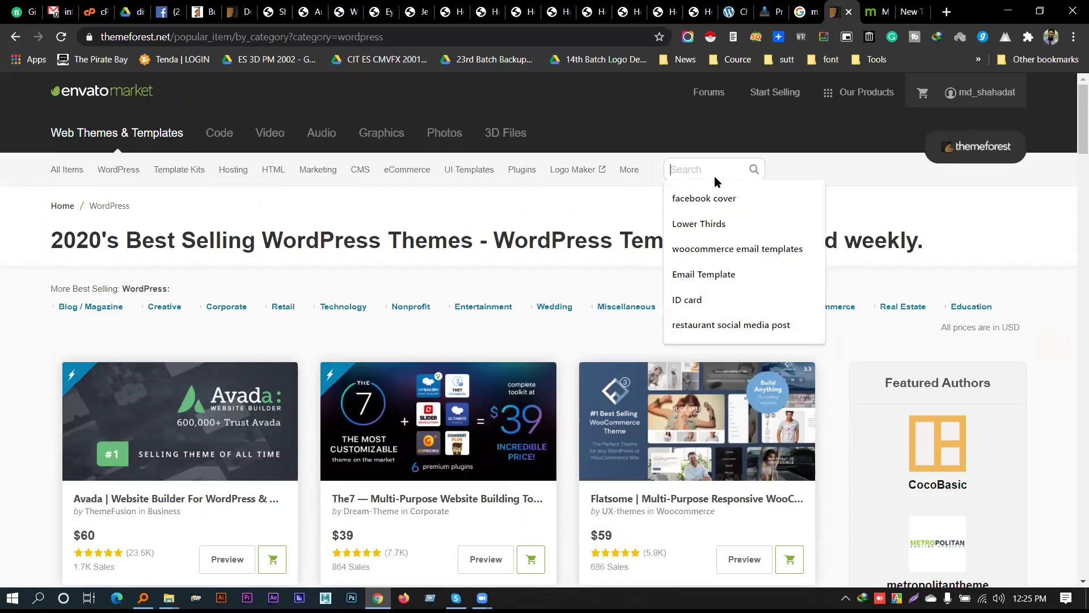
{"action": "type", "text": "reha"}
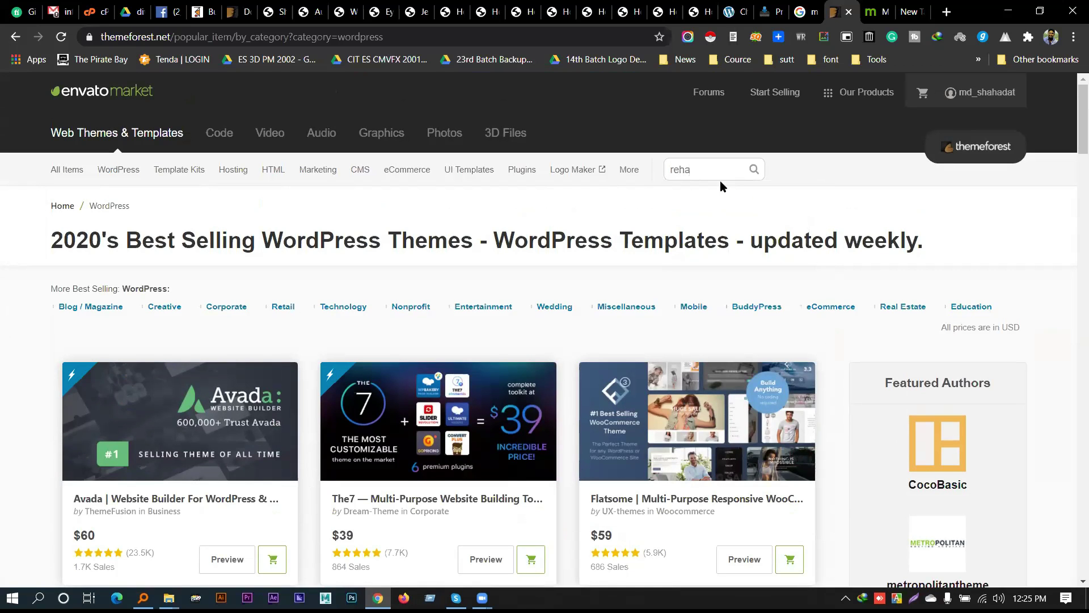
{"action": "key", "text": "ctrl+t"}
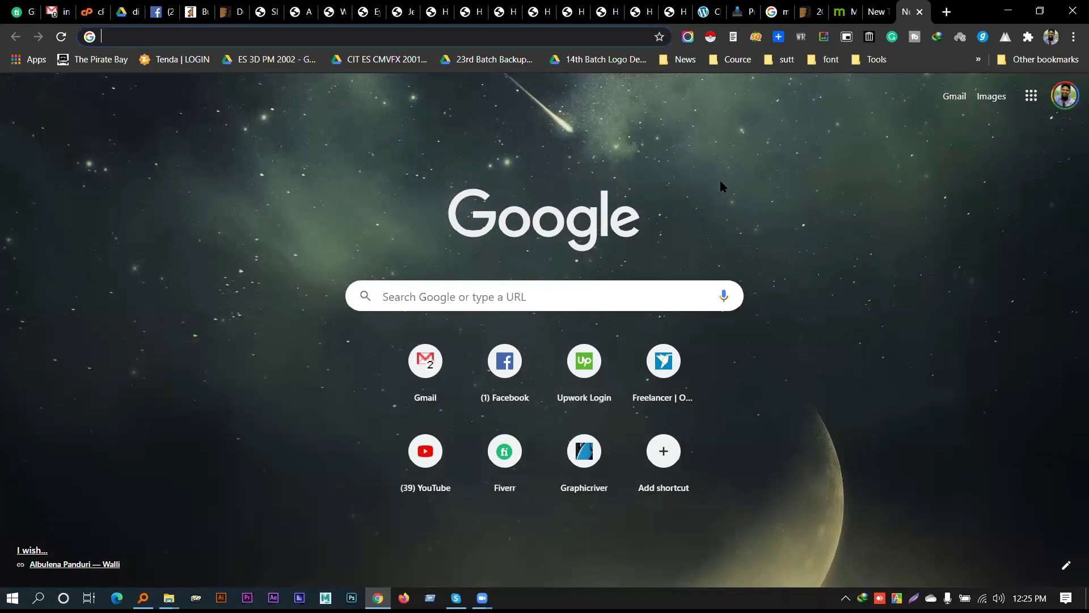
{"action": "left_click", "coordinate": [307, 32]}
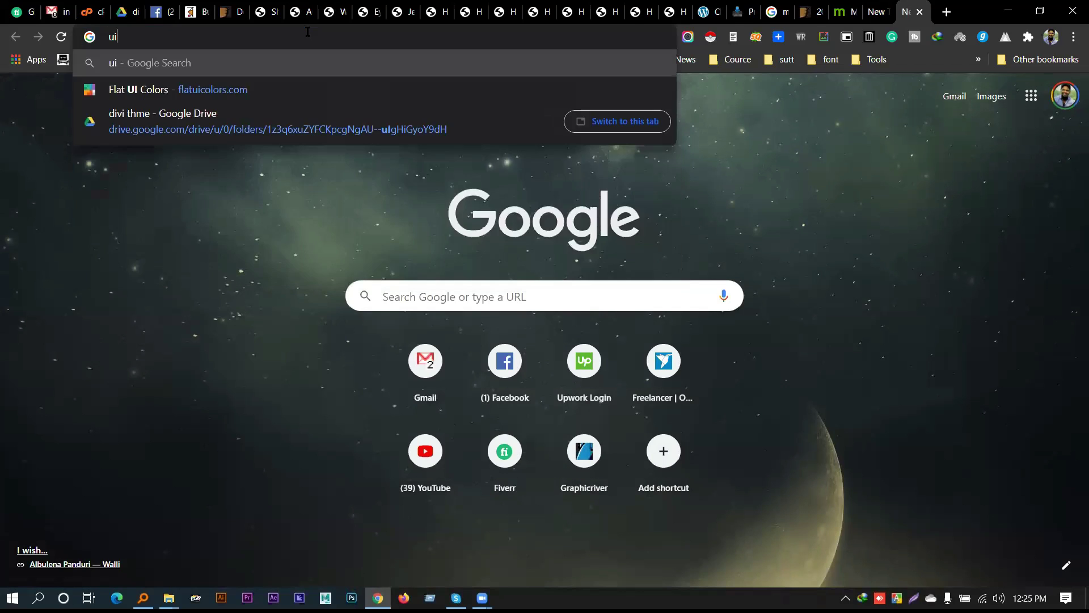
{"action": "type", "text": "i"}
{"action": "key", "text": "Return"}
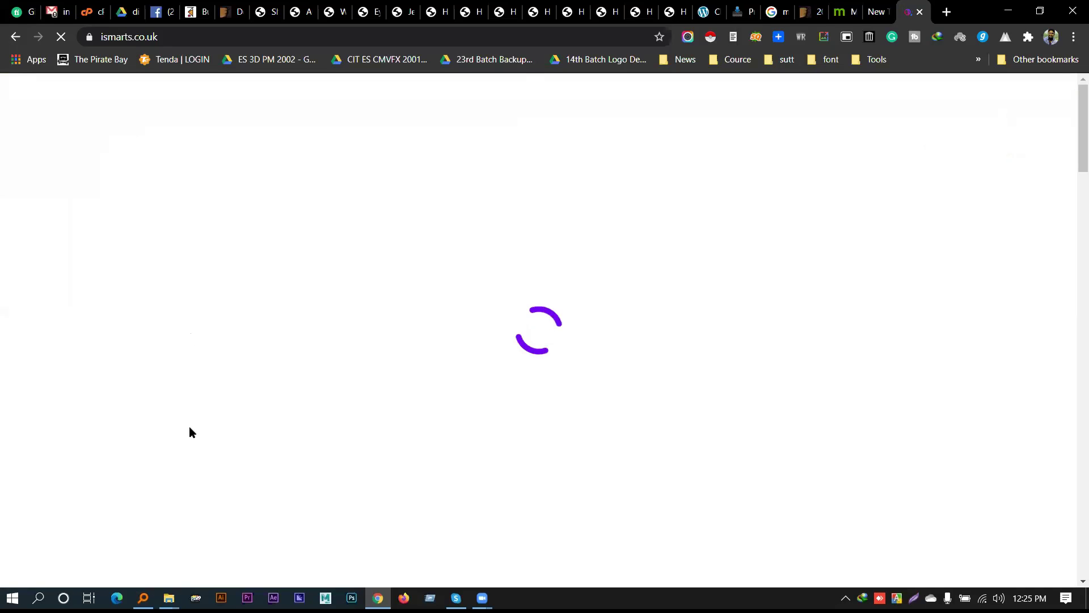
Scroll the iSmart homepage's products and footer, then return to the ThemeForest themes tab
{"action": "scroll", "coordinate": [644, 340], "scroll_direction": "down", "scroll_amount": 10}
{"action": "scroll", "coordinate": [640, 337], "scroll_direction": "up", "scroll_amount": 10}
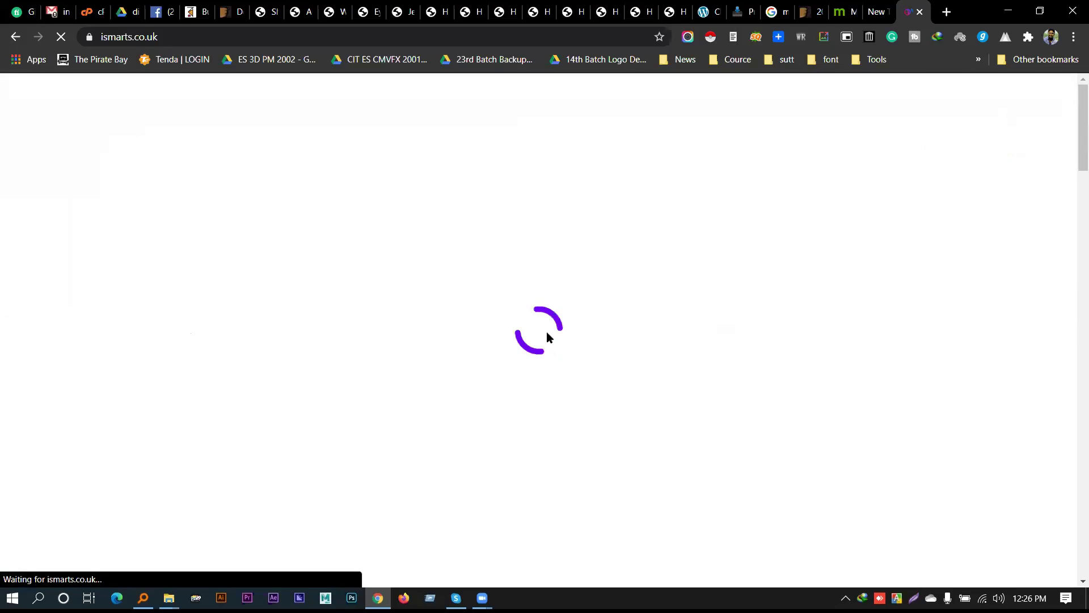
{"action": "scroll", "coordinate": [543, 340], "scroll_direction": "down", "scroll_amount": 5}
{"action": "scroll", "coordinate": [321, 201], "scroll_direction": "up", "scroll_amount": 5}
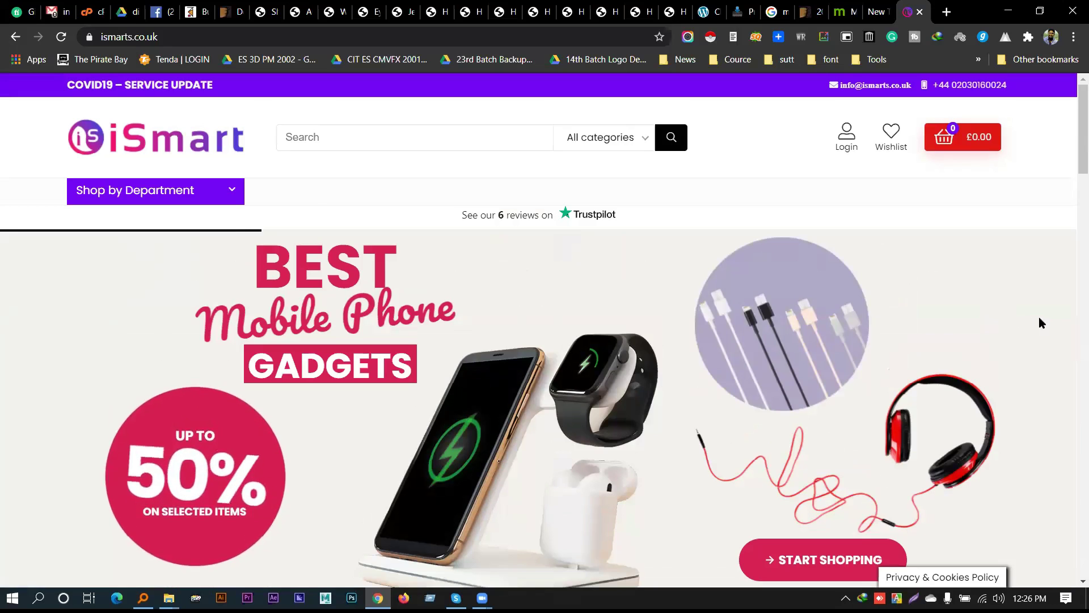
{"action": "scroll", "coordinate": [1056, 335], "scroll_direction": "down", "scroll_amount": 6}
{"action": "scroll", "coordinate": [1054, 330], "scroll_direction": "down", "scroll_amount": 15}
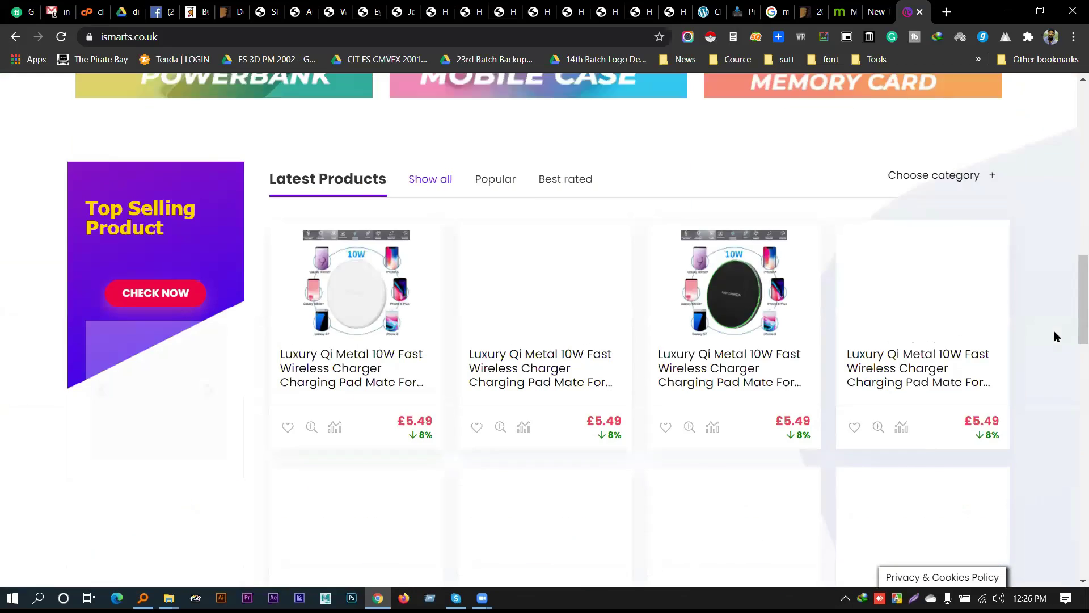
{"action": "scroll", "coordinate": [572, 260], "scroll_direction": "down", "scroll_amount": 3}
{"action": "scroll", "coordinate": [472, 301], "scroll_direction": "up", "scroll_amount": 4}
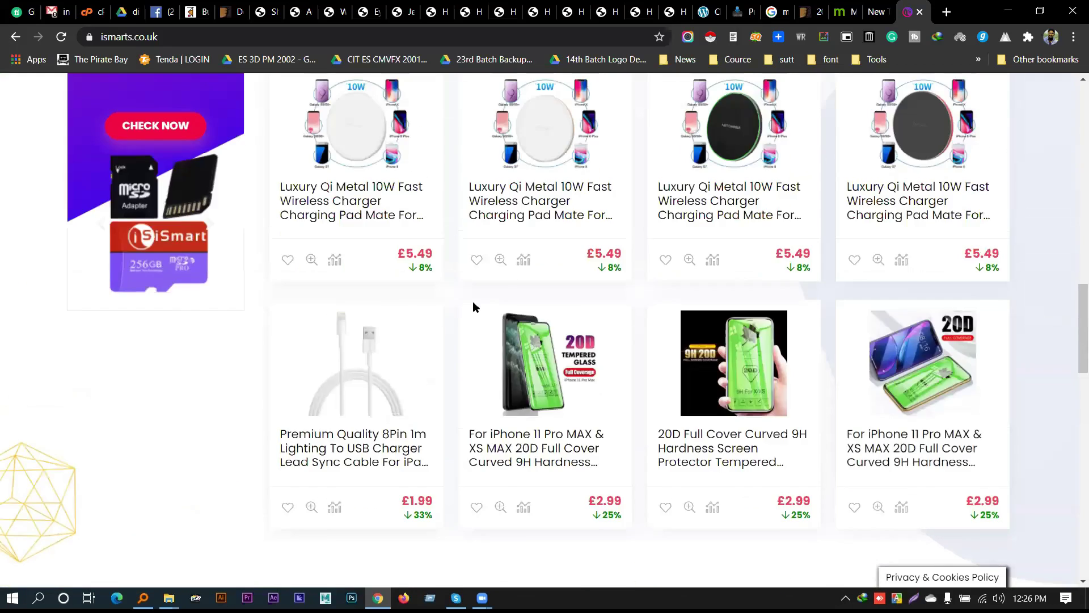
{"action": "scroll", "coordinate": [464, 297], "scroll_direction": "down", "scroll_amount": 8}
{"action": "scroll", "coordinate": [465, 306], "scroll_direction": "down", "scroll_amount": 10}
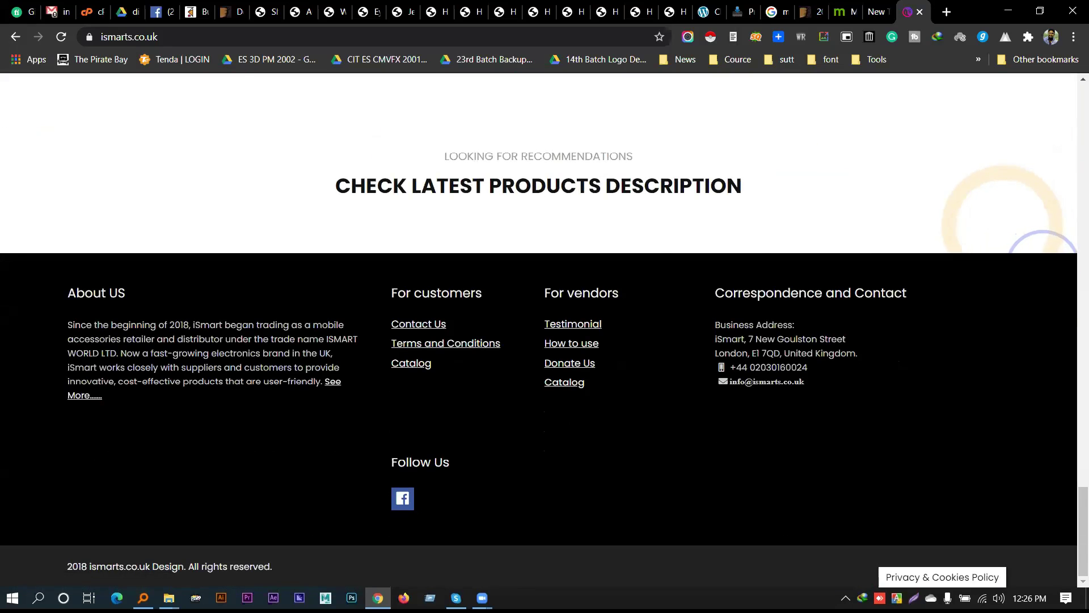
{"action": "scroll", "coordinate": [567, 483], "scroll_direction": "up", "scroll_amount": 15}
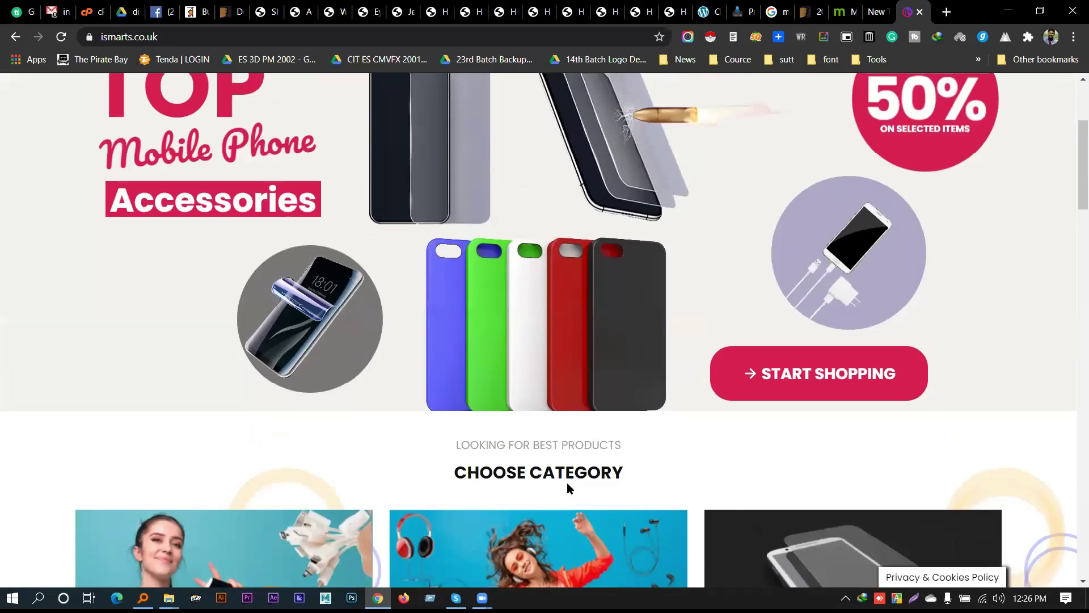
{"action": "triple_click", "coordinate": [545, 445]}
{"action": "left_click", "coordinate": [541, 449]}
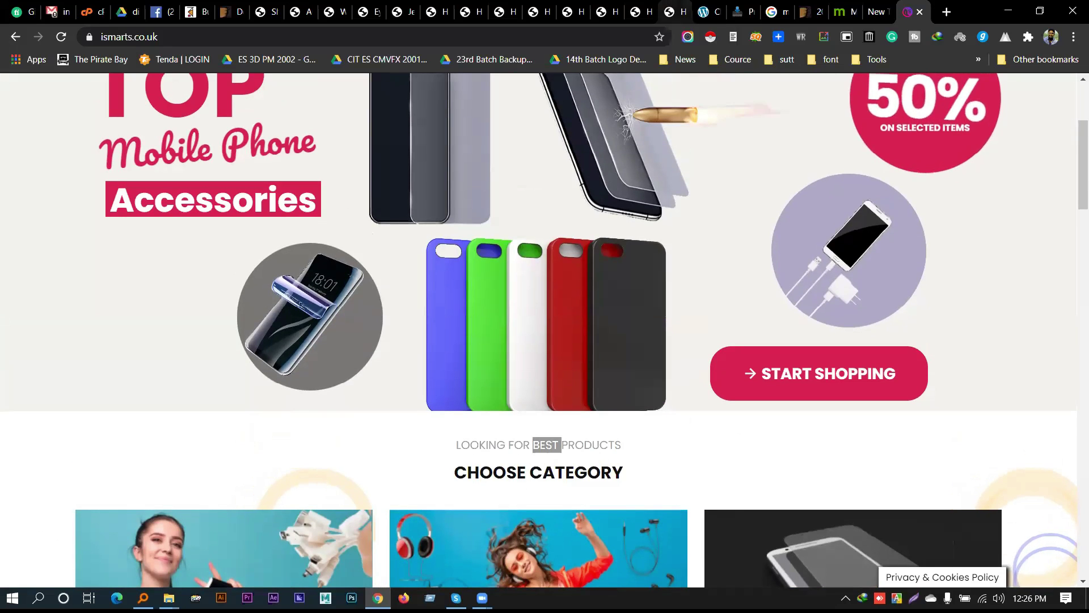
{"action": "key", "text": "ctrl+shift+Tab"}
{"action": "key", "text": "ctrl+shift+Tab"}
{"action": "key", "text": "ctrl+shift+Tab"}
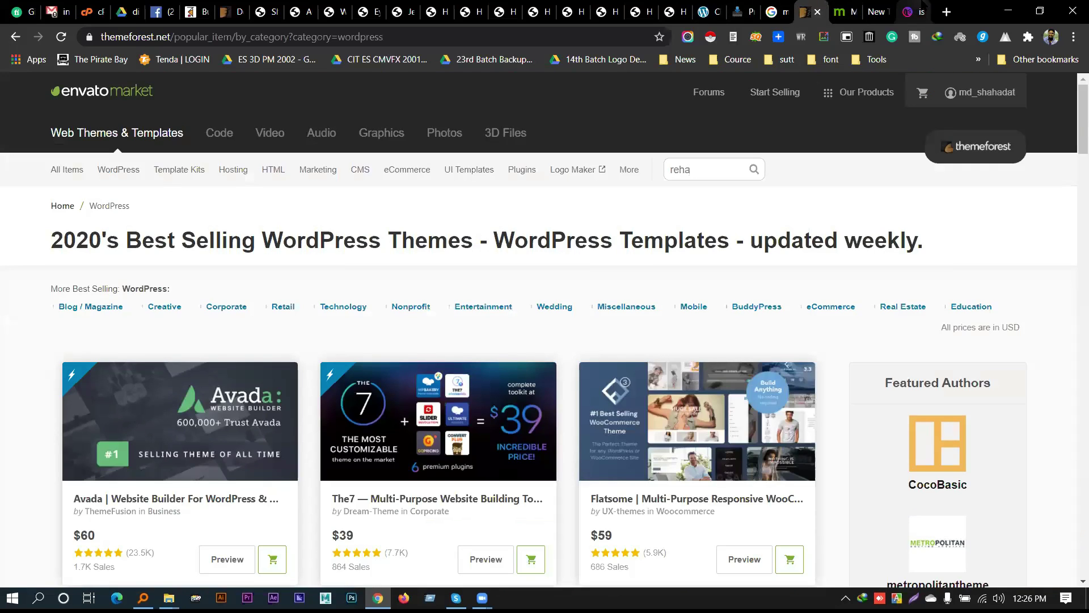
Close the five leftover demo-site tabs and the mediacenter demo tab
{"action": "scroll", "coordinate": [440, 250], "scroll_direction": "down", "scroll_amount": 5}
{"action": "scroll", "coordinate": [440, 250], "scroll_direction": "up", "scroll_amount": 5}
{"action": "mouse_move", "coordinate": [174, 175]}
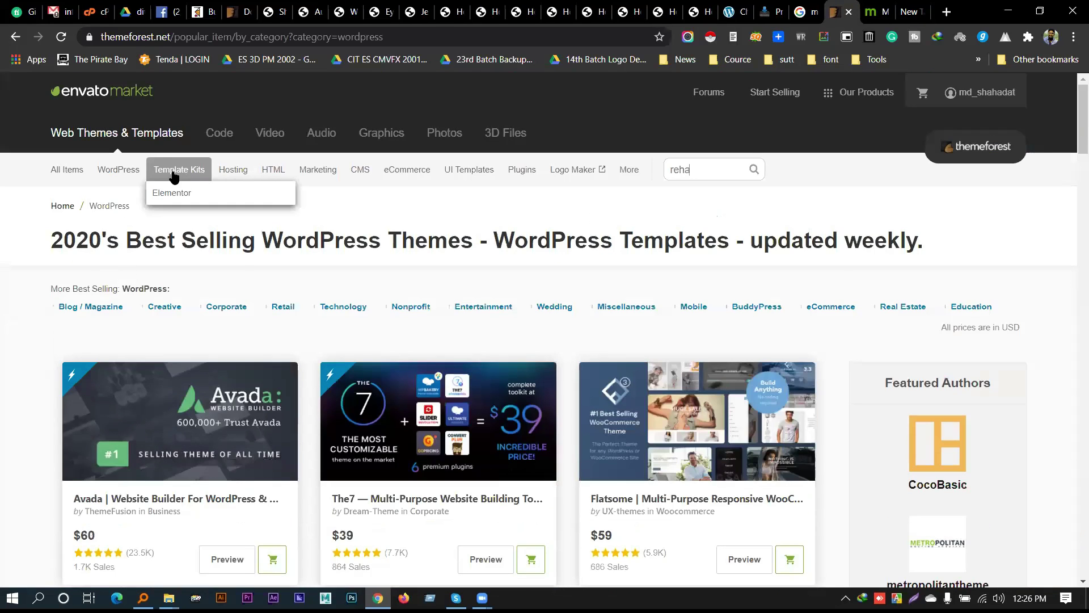
{"action": "mouse_move", "coordinate": [118, 170]}
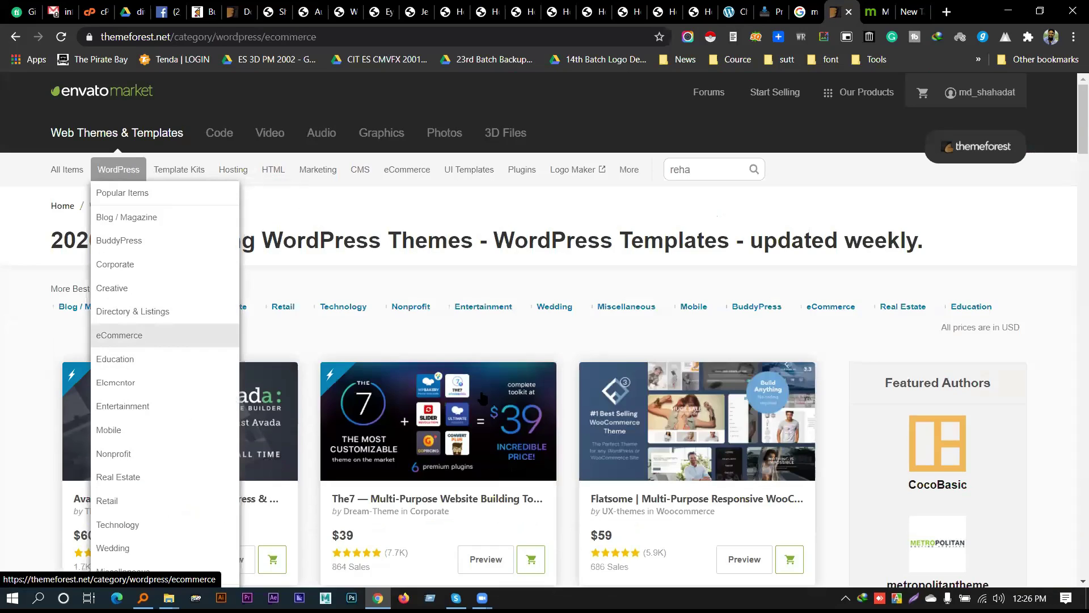
{"action": "left_click", "coordinate": [877, 11]}
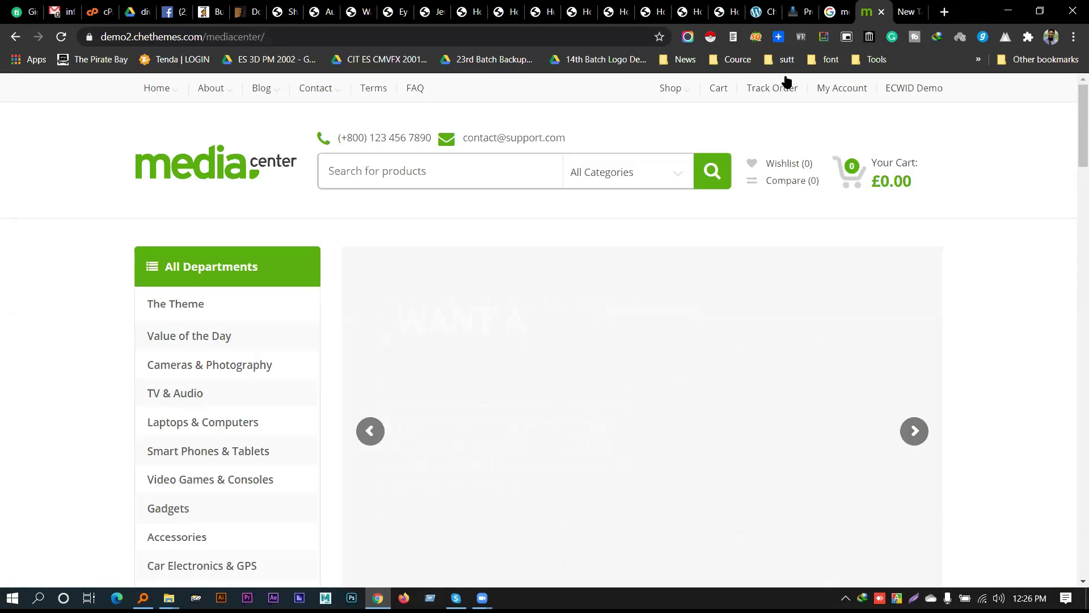
{"action": "left_click", "coordinate": [294, 11]}
{"action": "left_click", "coordinate": [293, 11]}
{"action": "left_click", "coordinate": [294, 11]}
{"action": "left_click", "coordinate": [294, 11]}
{"action": "left_click", "coordinate": [294, 11]}
{"action": "left_click", "coordinate": [294, 12]}
{"action": "left_click", "coordinate": [293, 11]}
{"action": "left_click", "coordinate": [293, 12]}
{"action": "left_click", "coordinate": [301, 12]}
{"action": "left_click", "coordinate": [301, 12]}
{"action": "left_click", "coordinate": [300, 12]}
{"action": "left_click", "coordinate": [301, 12]}
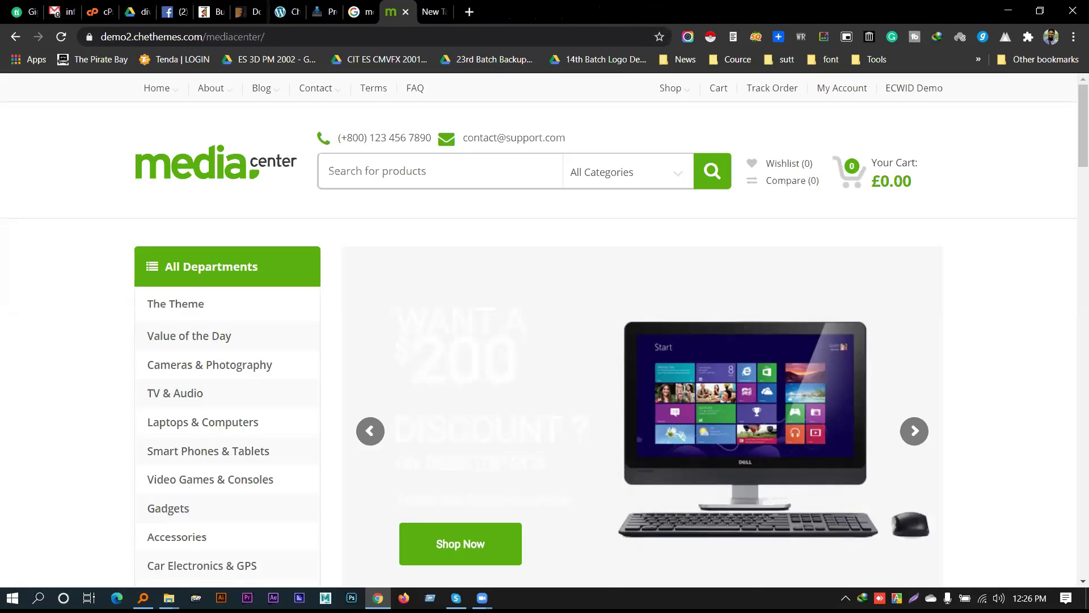
{"action": "middle_click", "coordinate": [290, 7]}
Close the empty tab and go to the WordPress eCommerce > WooCommerce themes category
{"action": "key", "text": "ctrl+w"}
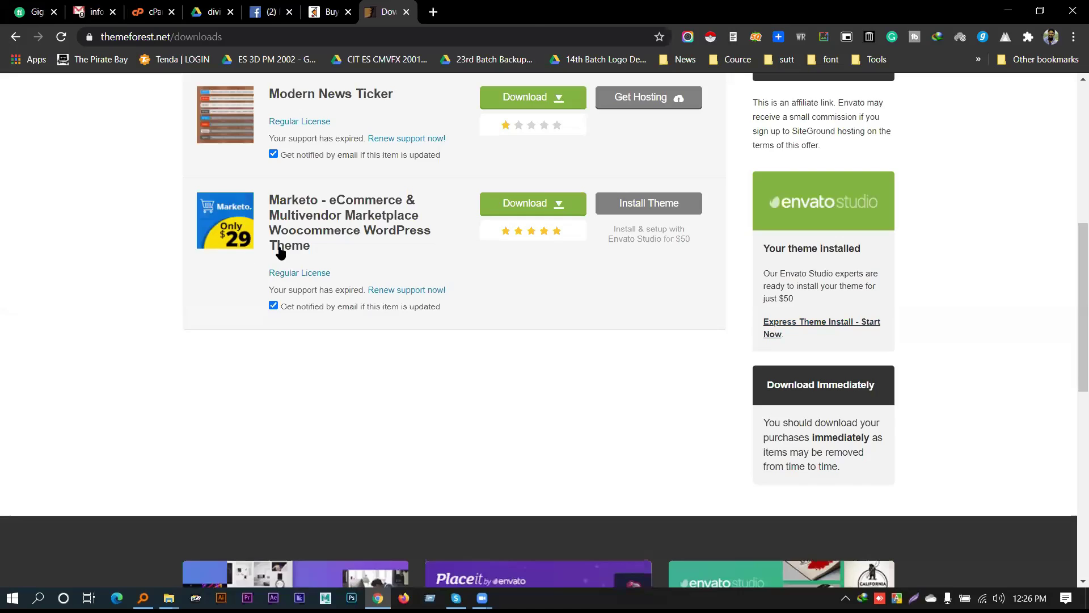
{"action": "scroll", "coordinate": [241, 322], "scroll_direction": "up", "scroll_amount": 5}
{"action": "mouse_move", "coordinate": [119, 183]}
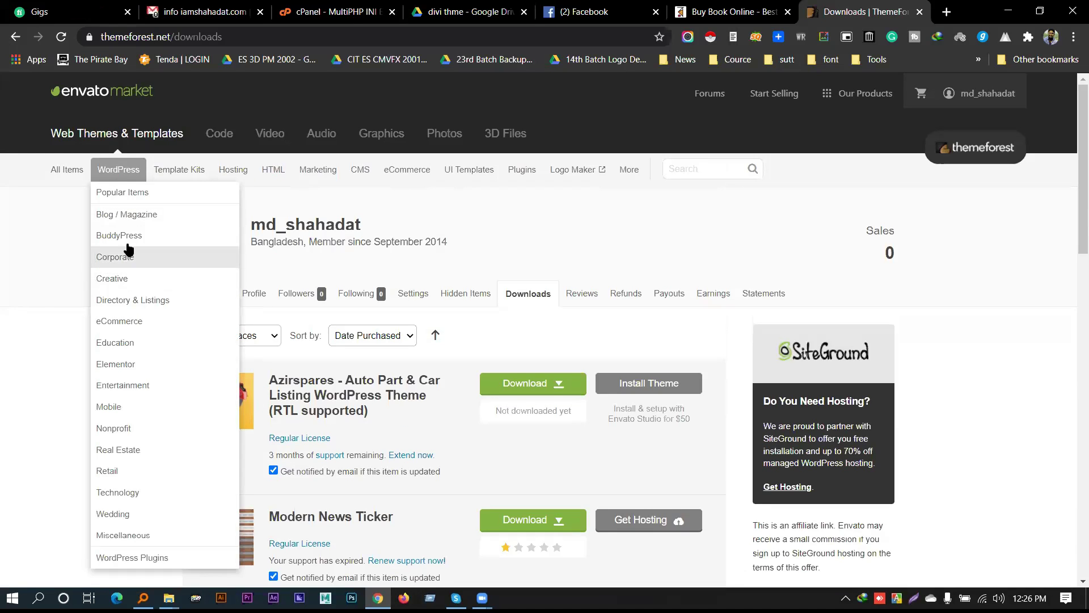
{"action": "left_click", "coordinate": [144, 322]}
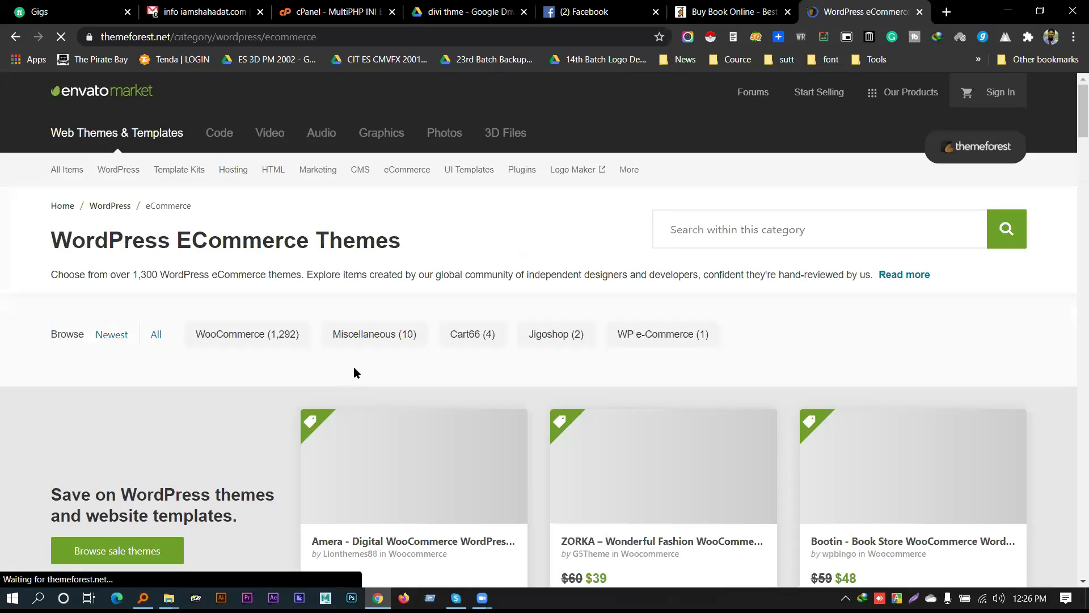
{"action": "left_click", "coordinate": [241, 336]}
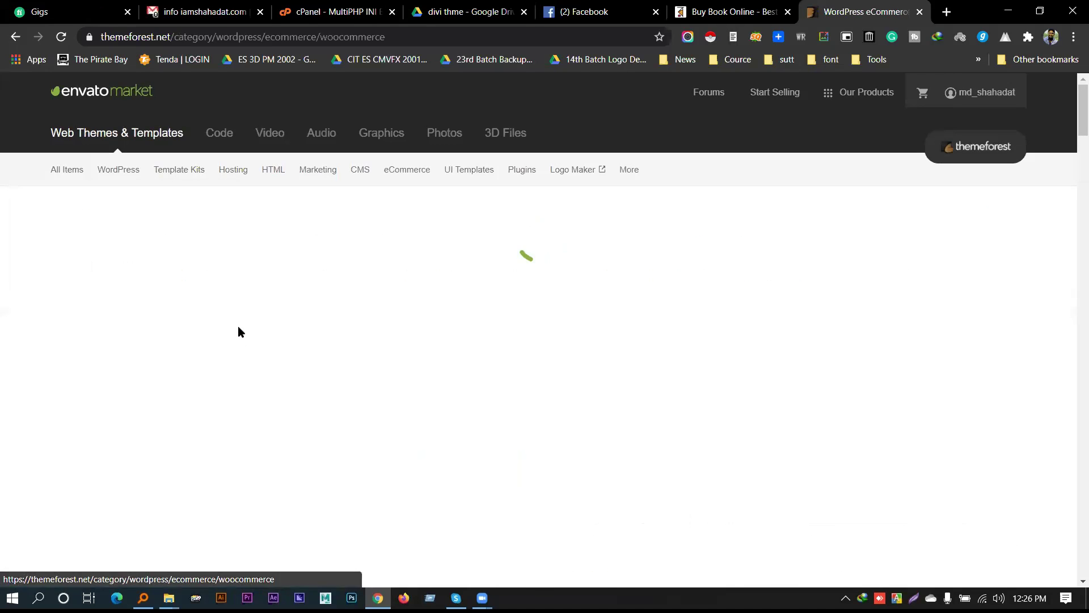
Open Flatsome and Porto from Weekly bestsellers in new tabs and view Porto's page
{"action": "scroll", "coordinate": [268, 308], "scroll_direction": "down", "scroll_amount": 10}
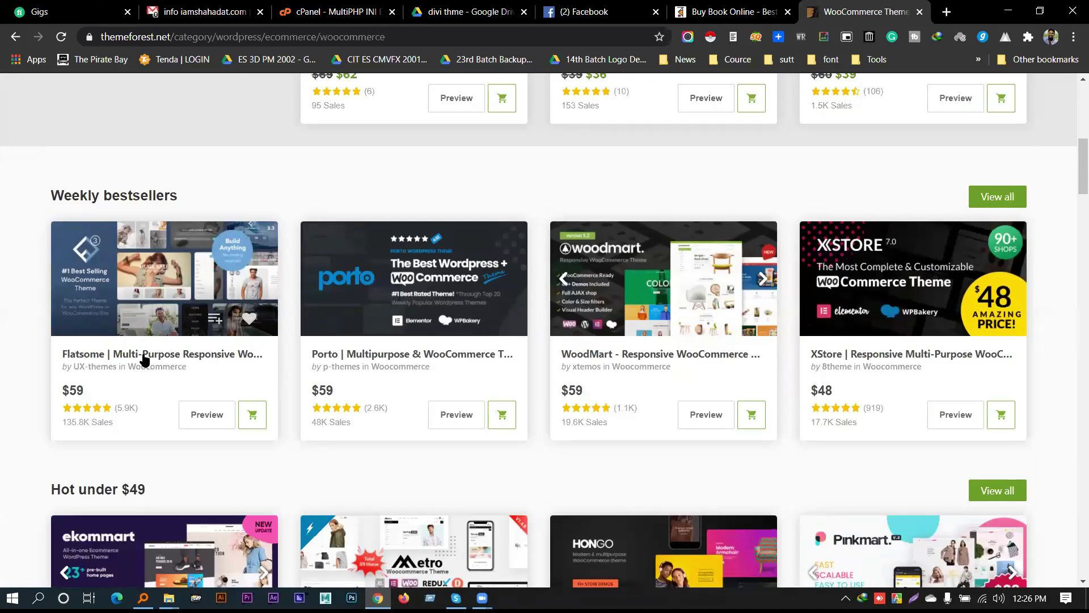
{"action": "middle_click", "coordinate": [142, 356]}
{"action": "middle_click", "coordinate": [450, 357]}
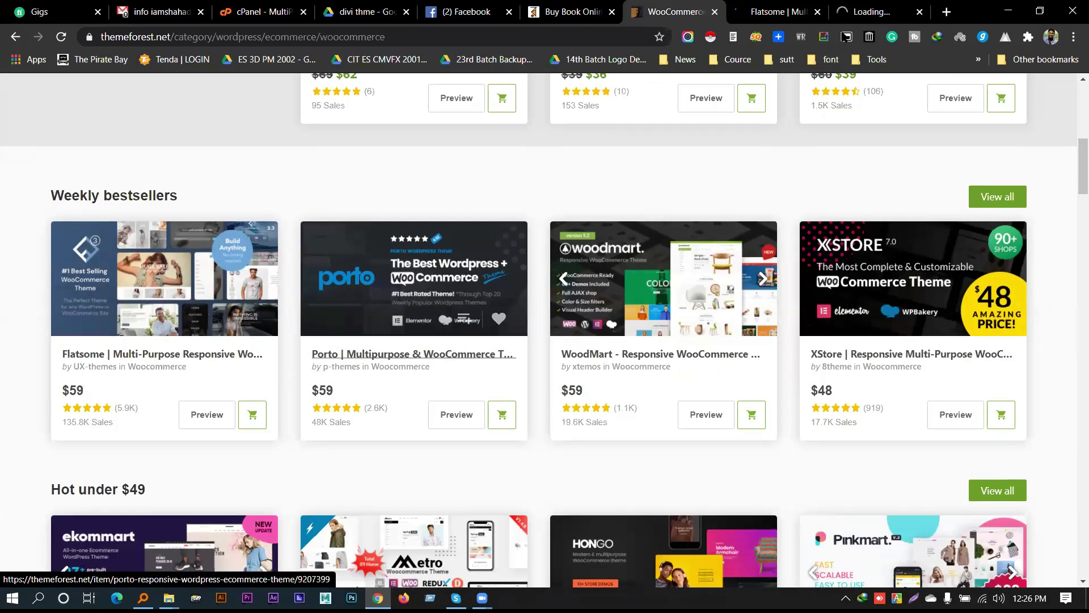
{"action": "key", "text": "ctrl+9"}
{"action": "scroll", "coordinate": [213, 355], "scroll_direction": "down", "scroll_amount": 11}
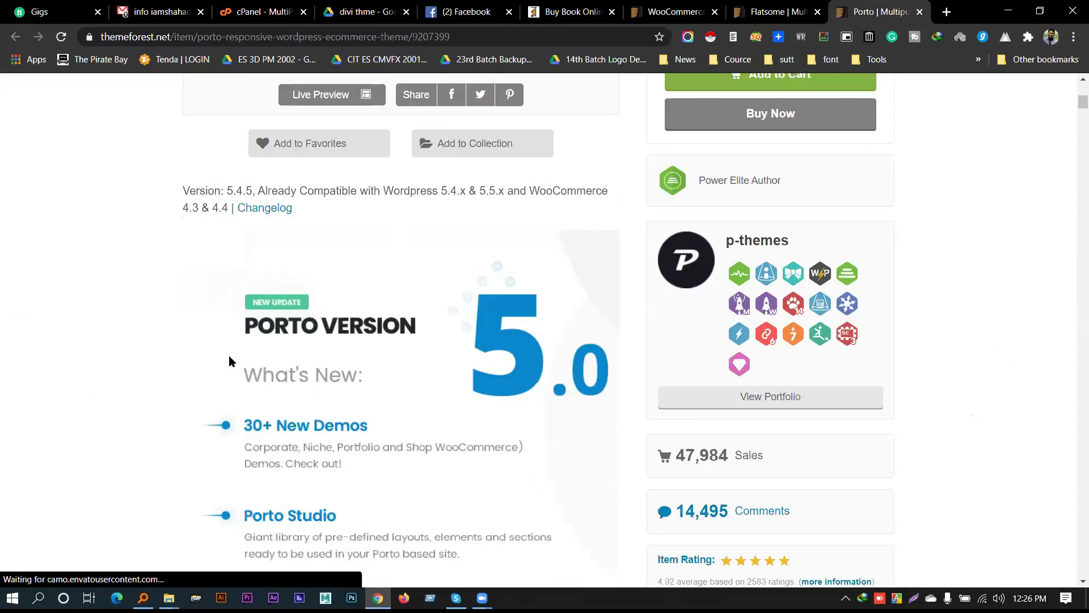
{"action": "scroll", "coordinate": [543, 266], "scroll_direction": "down", "scroll_amount": 4}
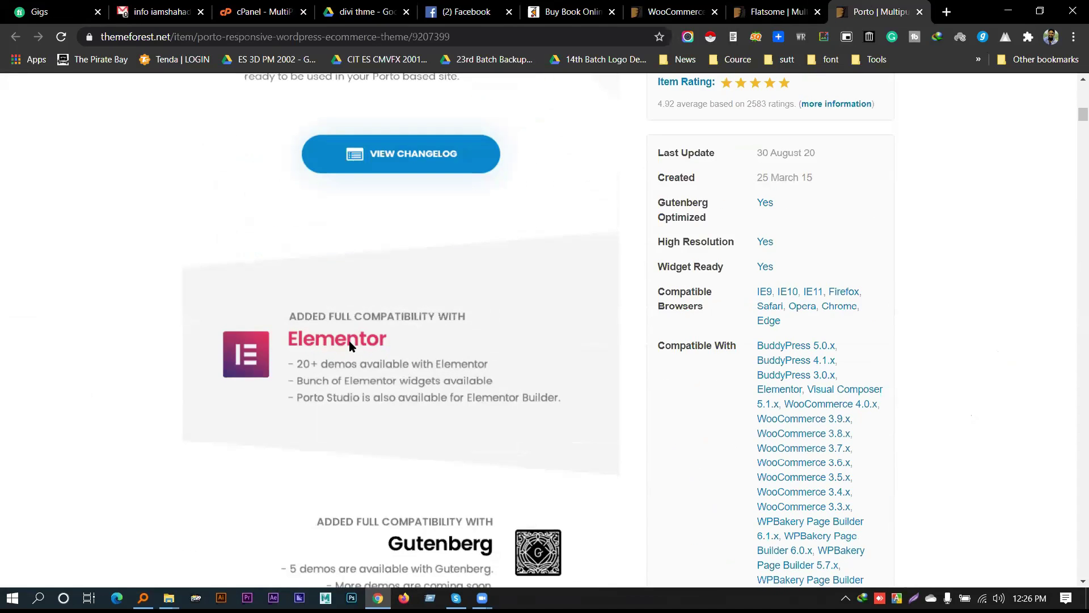
Switch to the Flatsome item page and scroll down to its built-in elements section
{"action": "left_click", "coordinate": [777, 11]}
{"action": "scroll", "coordinate": [161, 311], "scroll_direction": "down", "scroll_amount": 6}
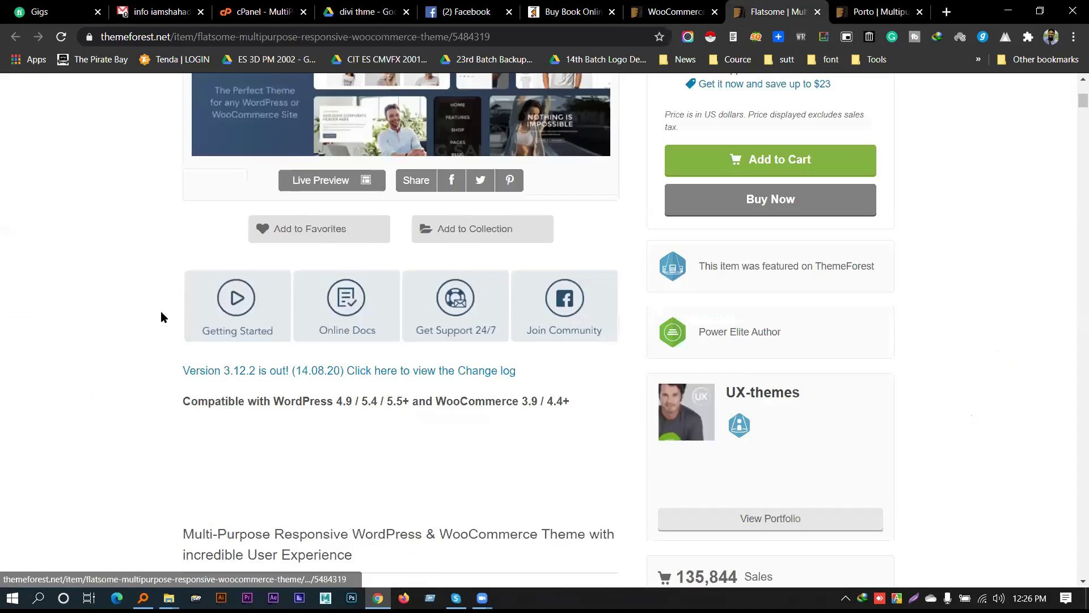
{"action": "scroll", "coordinate": [161, 312], "scroll_direction": "down", "scroll_amount": 20}
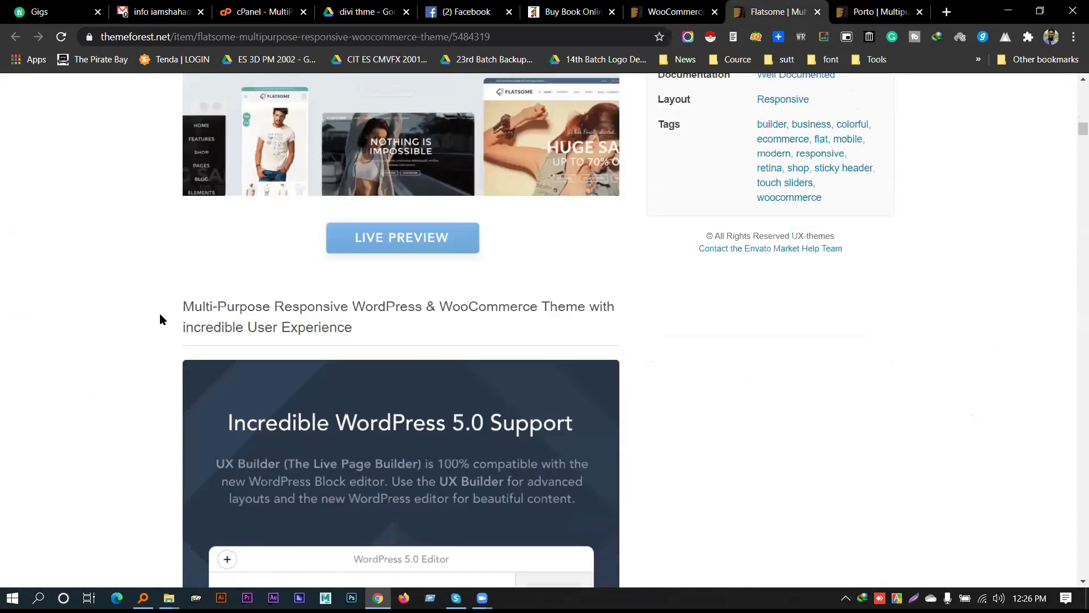
{"action": "scroll", "coordinate": [160, 319], "scroll_direction": "down", "scroll_amount": 20}
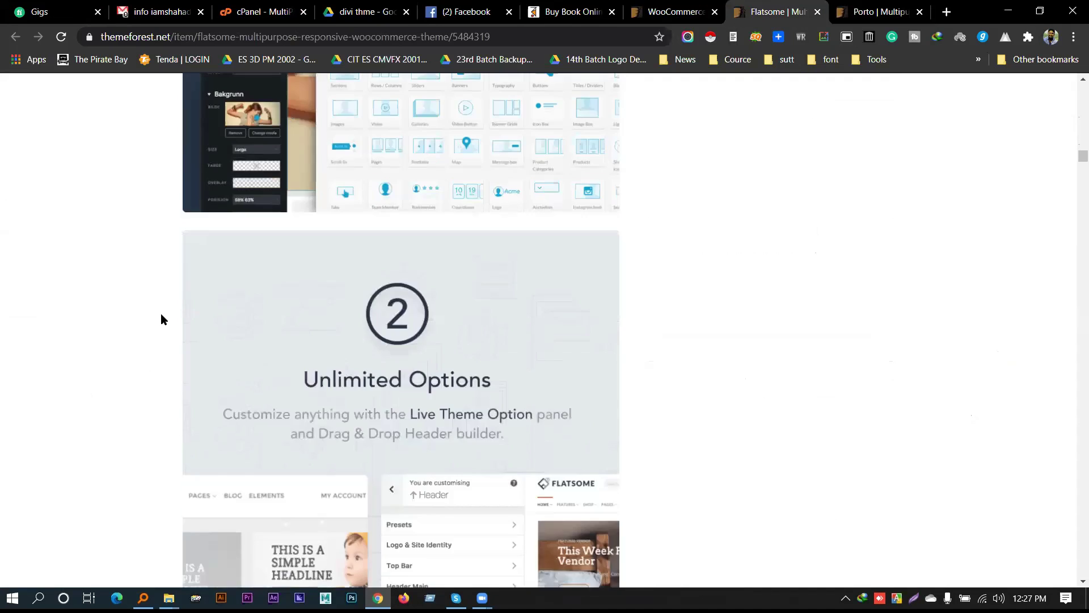
{"action": "scroll", "coordinate": [161, 319], "scroll_direction": "up", "scroll_amount": 5}
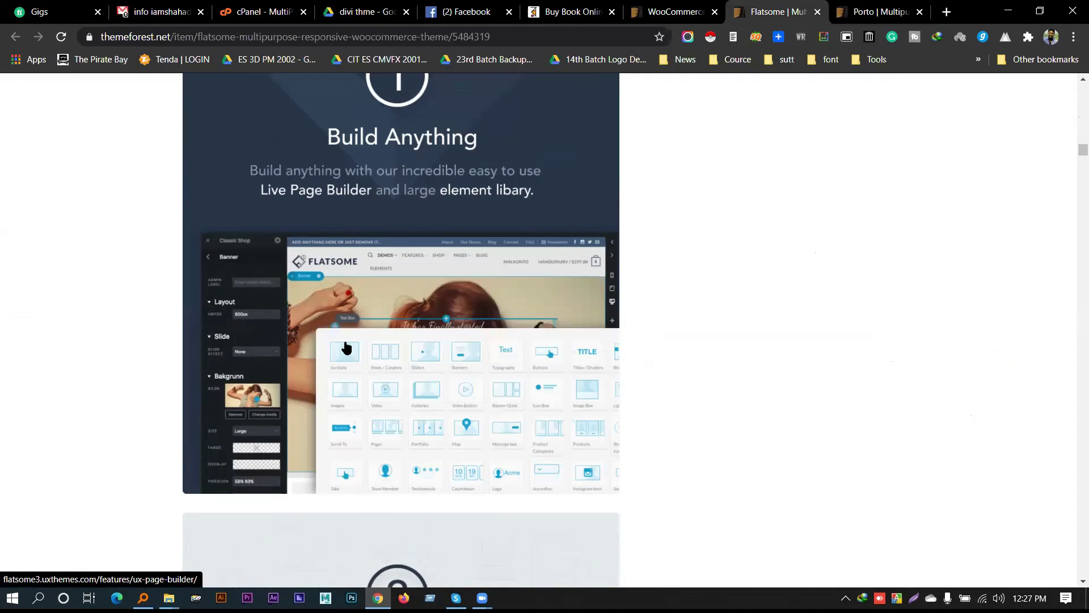
{"action": "scroll", "coordinate": [437, 359], "scroll_direction": "down", "scroll_amount": 10}
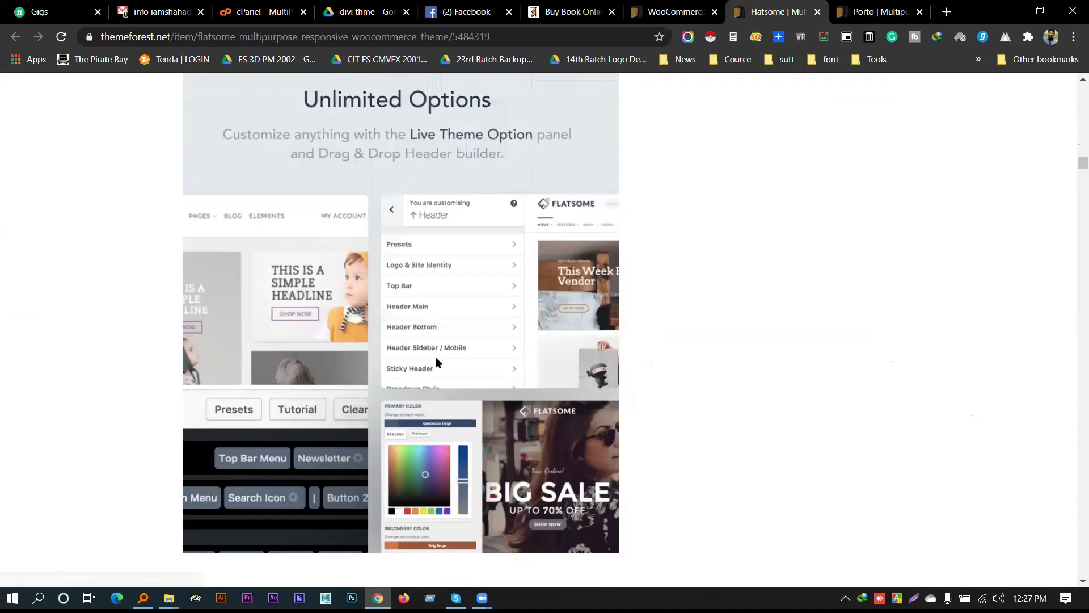
{"action": "scroll", "coordinate": [435, 359], "scroll_direction": "down", "scroll_amount": 15}
{"action": "scroll", "coordinate": [527, 337], "scroll_direction": "down", "scroll_amount": 15}
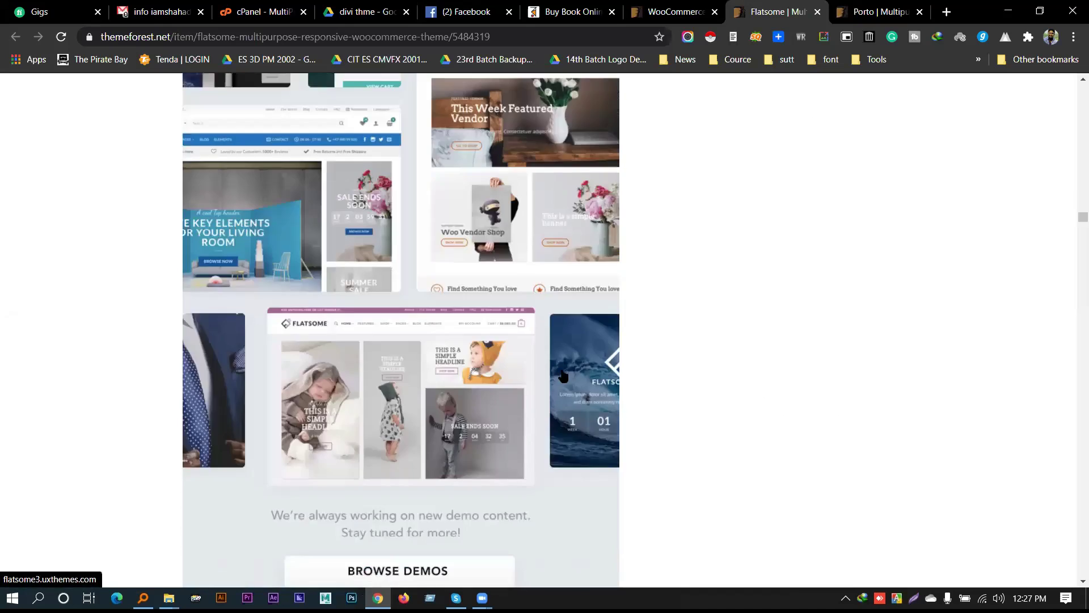
{"action": "scroll", "coordinate": [563, 376], "scroll_direction": "down", "scroll_amount": 13}
{"action": "scroll", "coordinate": [520, 370], "scroll_direction": "up", "scroll_amount": 2}
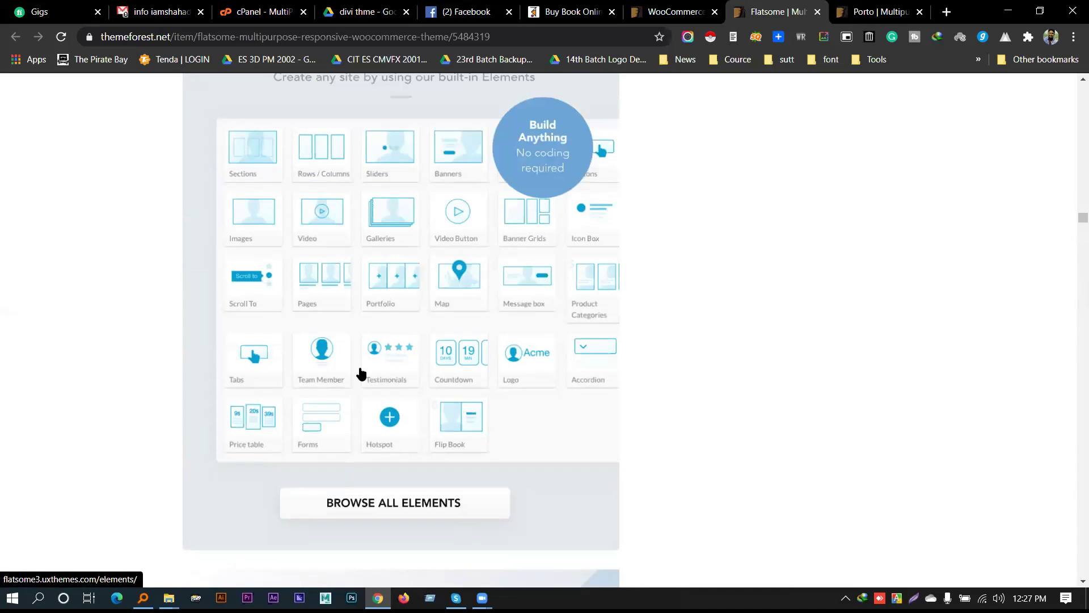
Browse Flatsome's Browse All Elements library page, then return to the Porto tab
{"action": "left_click", "coordinate": [380, 312]}
{"action": "scroll", "coordinate": [379, 312], "scroll_direction": "up", "scroll_amount": 1}
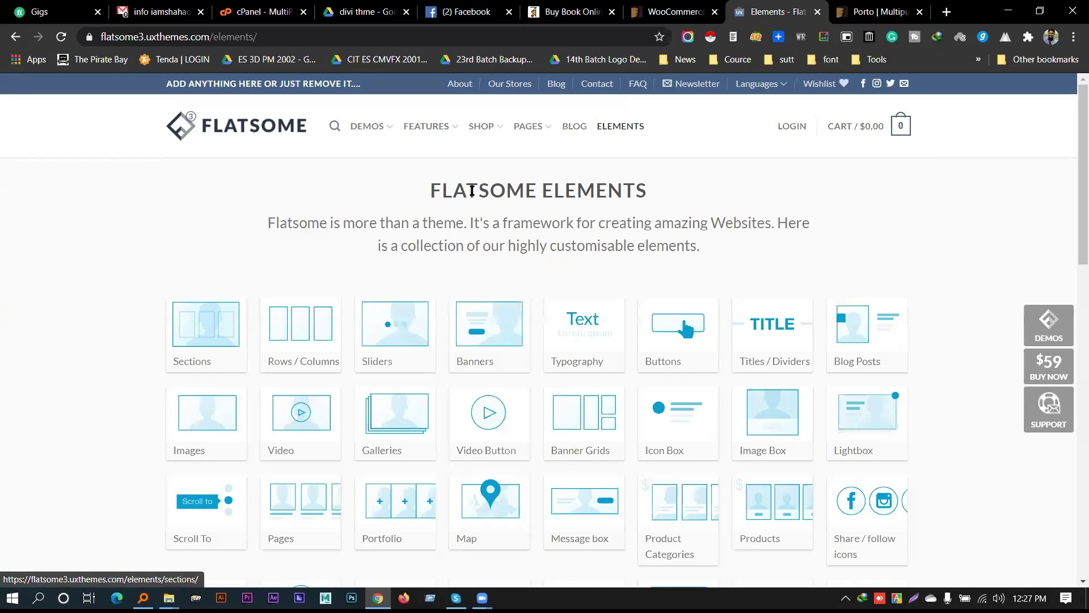
{"action": "left_click_drag", "start_coordinate": [442, 191], "coordinate": [648, 191]}
{"action": "scroll", "coordinate": [643, 153], "scroll_direction": "down", "scroll_amount": 1}
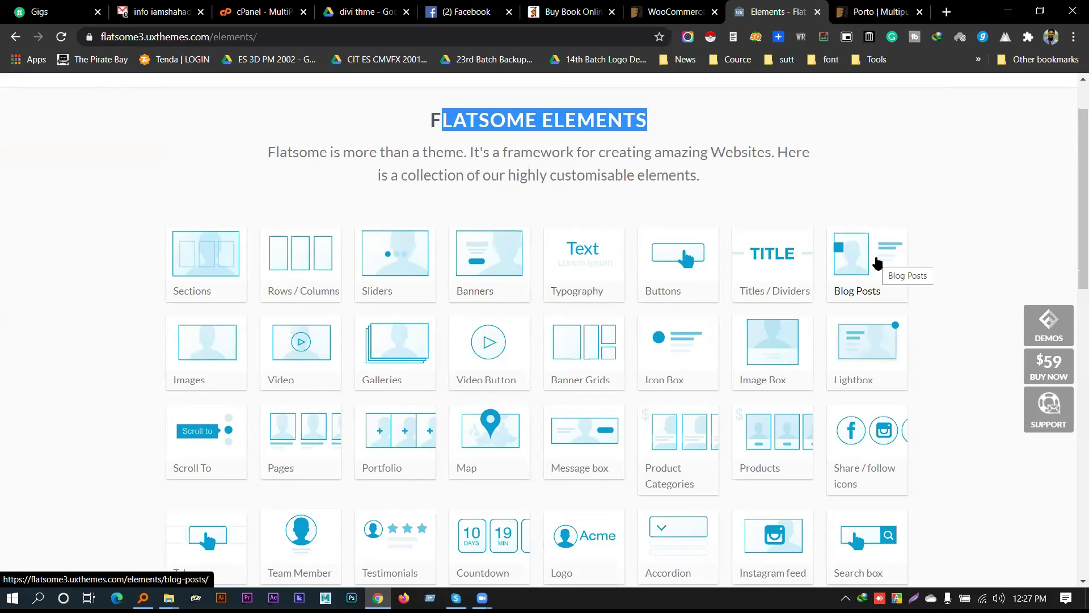
{"action": "scroll", "coordinate": [960, 244], "scroll_direction": "down", "scroll_amount": 5}
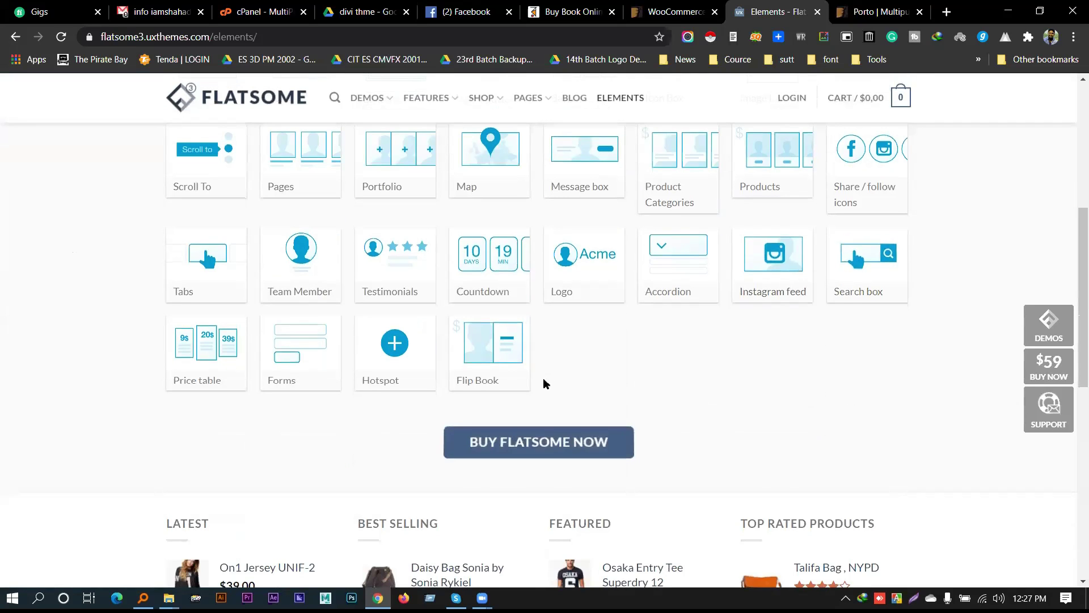
{"action": "scroll", "coordinate": [535, 353], "scroll_direction": "up", "scroll_amount": 5}
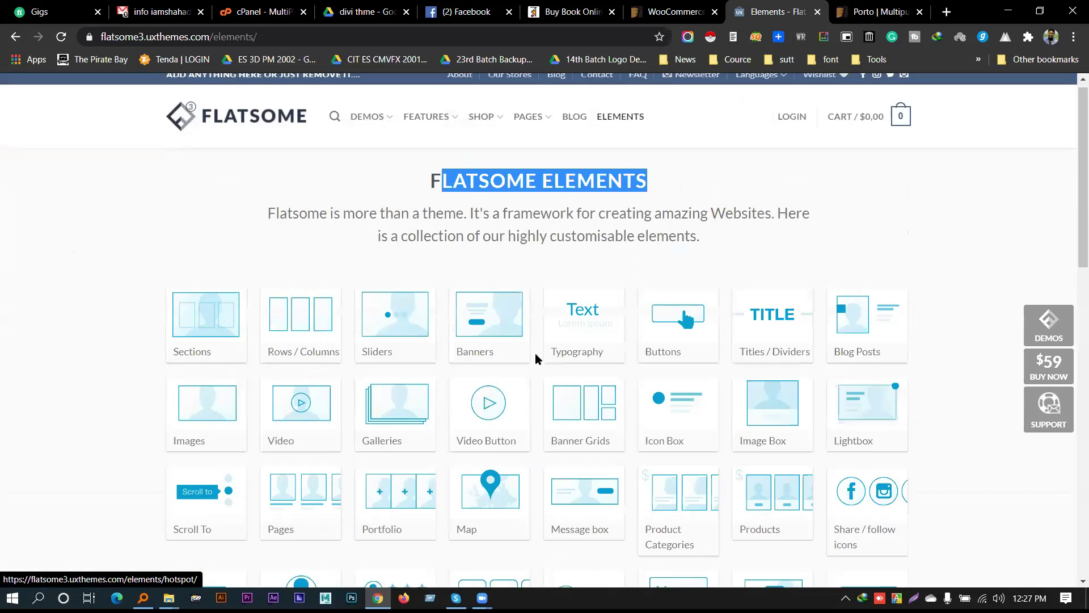
{"action": "scroll", "coordinate": [497, 391], "scroll_direction": "down", "scroll_amount": 2}
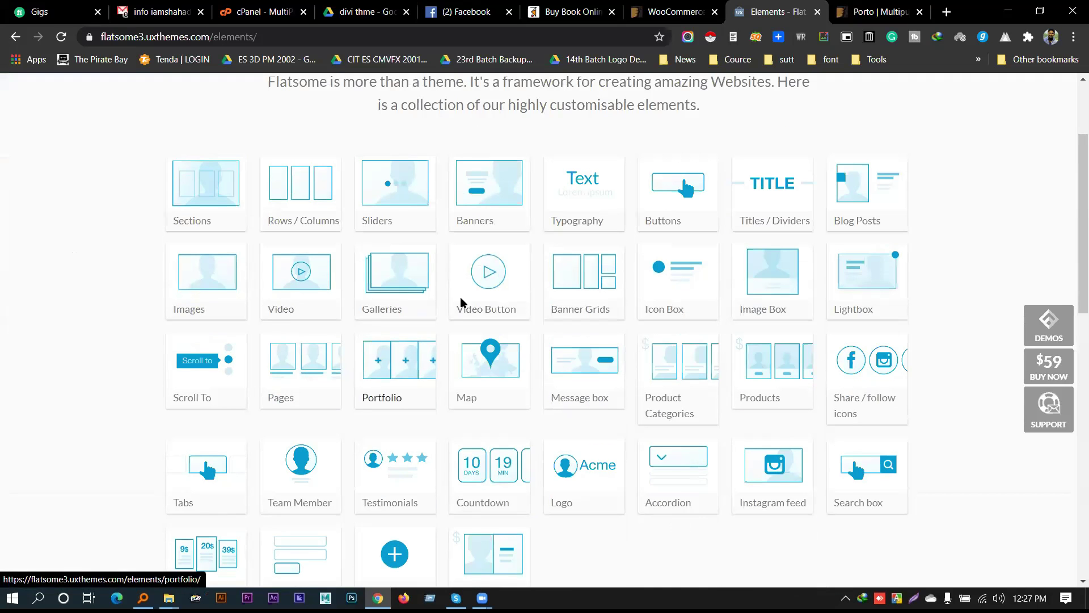
{"action": "left_click", "coordinate": [885, 12]}
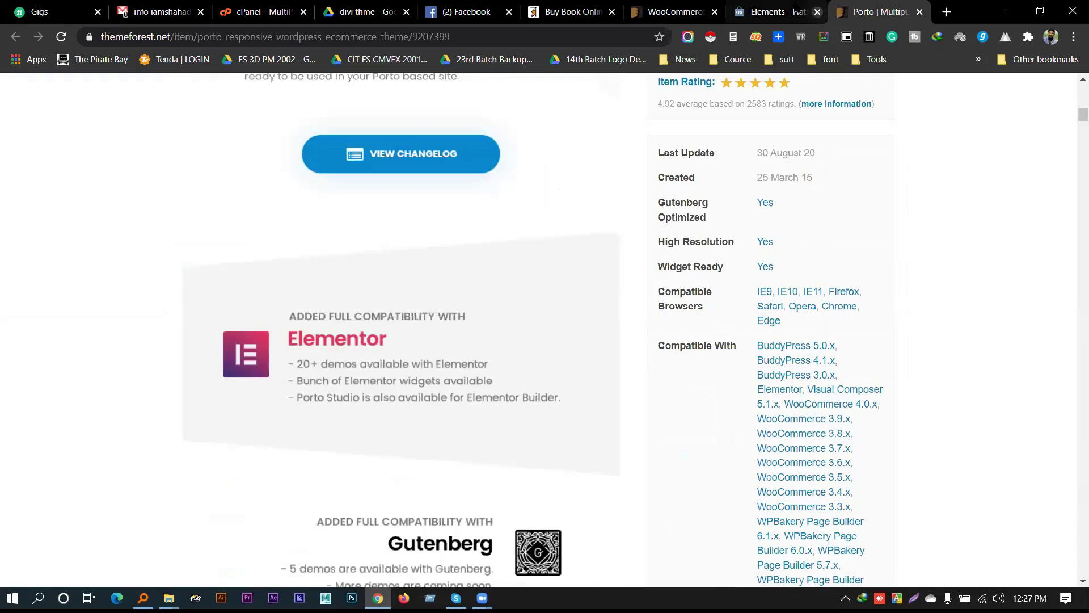
From the WooCommerce listing, open WoodMart from Weekly bestsellers in a background tab
{"action": "left_click", "coordinate": [675, 11]}
{"action": "scroll", "coordinate": [532, 281], "scroll_direction": "down", "scroll_amount": 3}
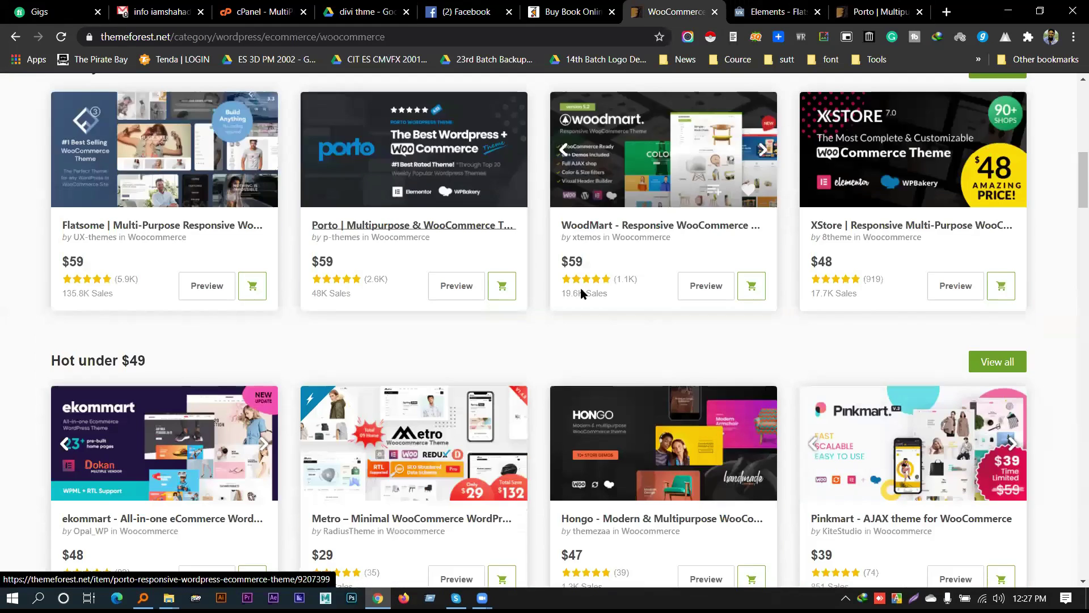
{"action": "scroll", "coordinate": [533, 278], "scroll_direction": "down", "scroll_amount": 7}
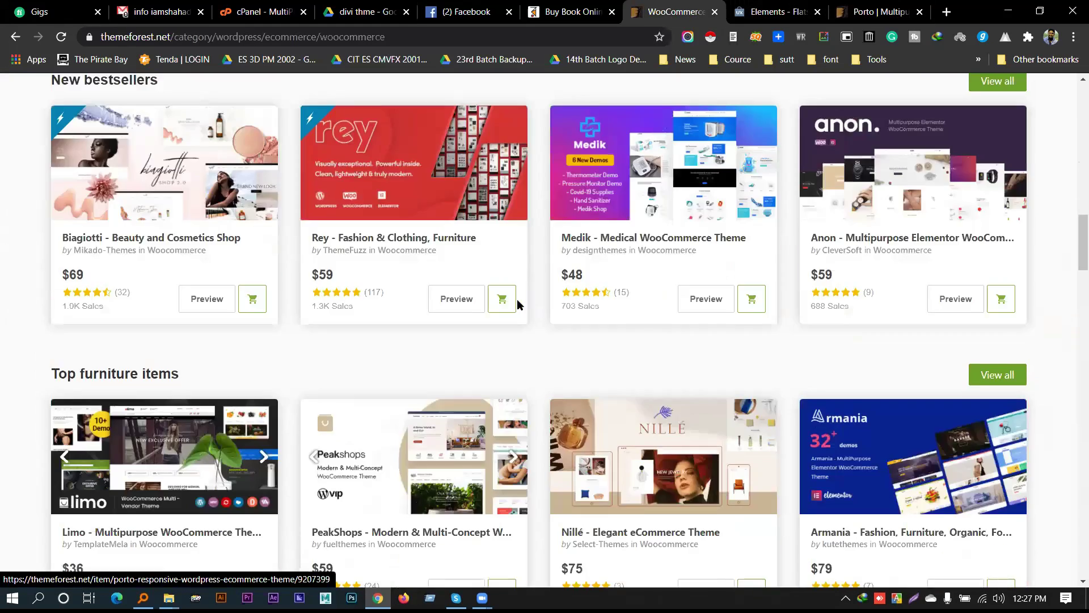
{"action": "scroll", "coordinate": [560, 306], "scroll_direction": "down", "scroll_amount": 9}
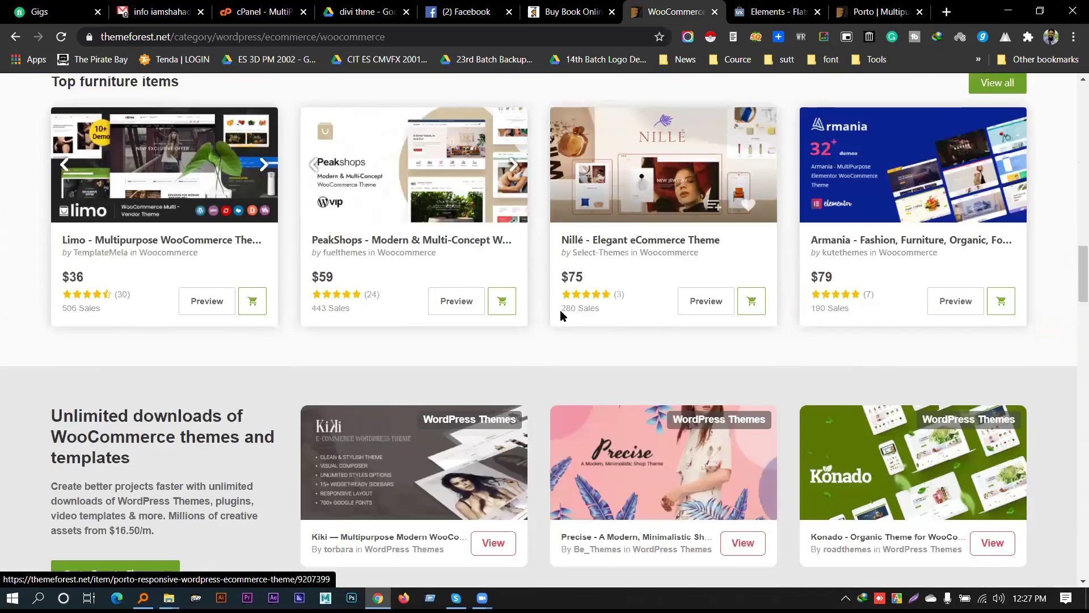
{"action": "scroll", "coordinate": [555, 322], "scroll_direction": "down", "scroll_amount": 3}
{"action": "scroll", "coordinate": [540, 319], "scroll_direction": "up", "scroll_amount": 10}
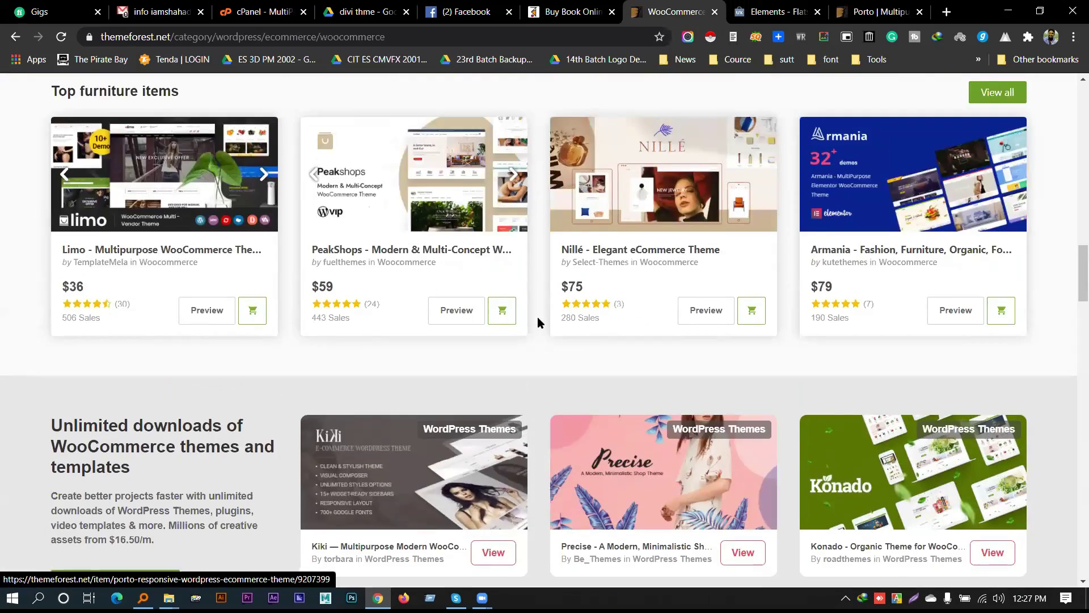
{"action": "scroll", "coordinate": [536, 321], "scroll_direction": "up", "scroll_amount": 6}
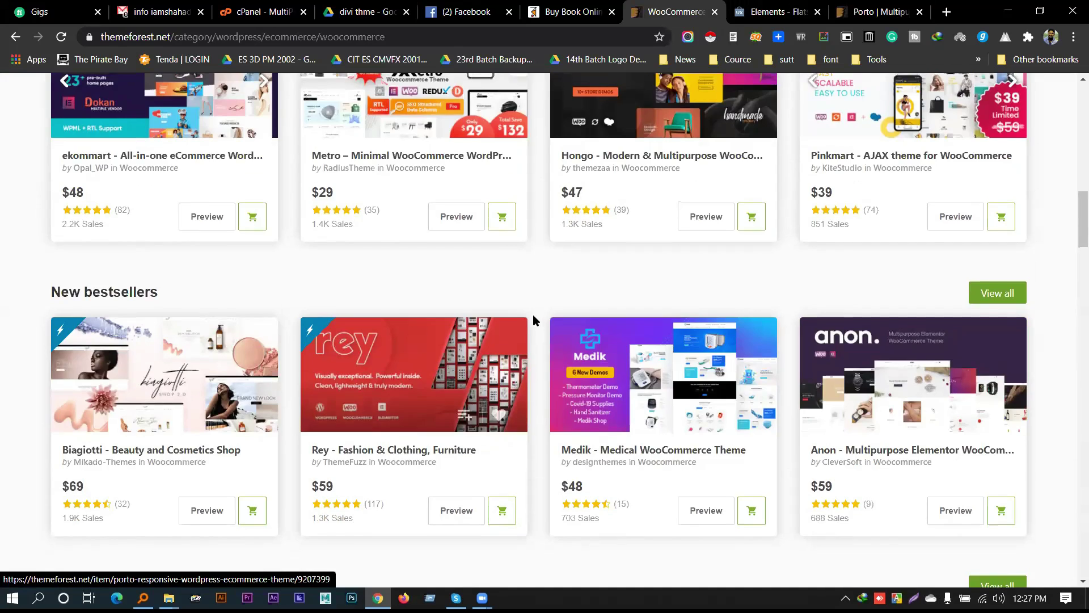
{"action": "scroll", "coordinate": [533, 320], "scroll_direction": "up", "scroll_amount": 3}
{"action": "scroll", "coordinate": [531, 319], "scroll_direction": "up", "scroll_amount": 2}
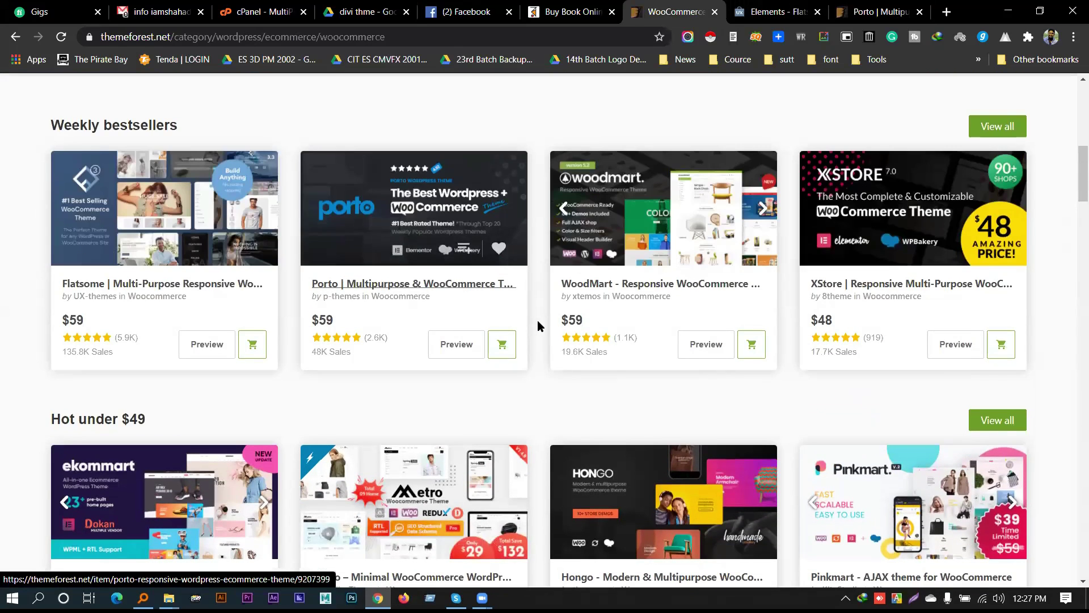
{"action": "scroll", "coordinate": [537, 320], "scroll_direction": "up", "scroll_amount": 3}
{"action": "scroll", "coordinate": [594, 427], "scroll_direction": "up", "scroll_amount": 1}
{"action": "middle_click", "coordinate": [618, 446]}
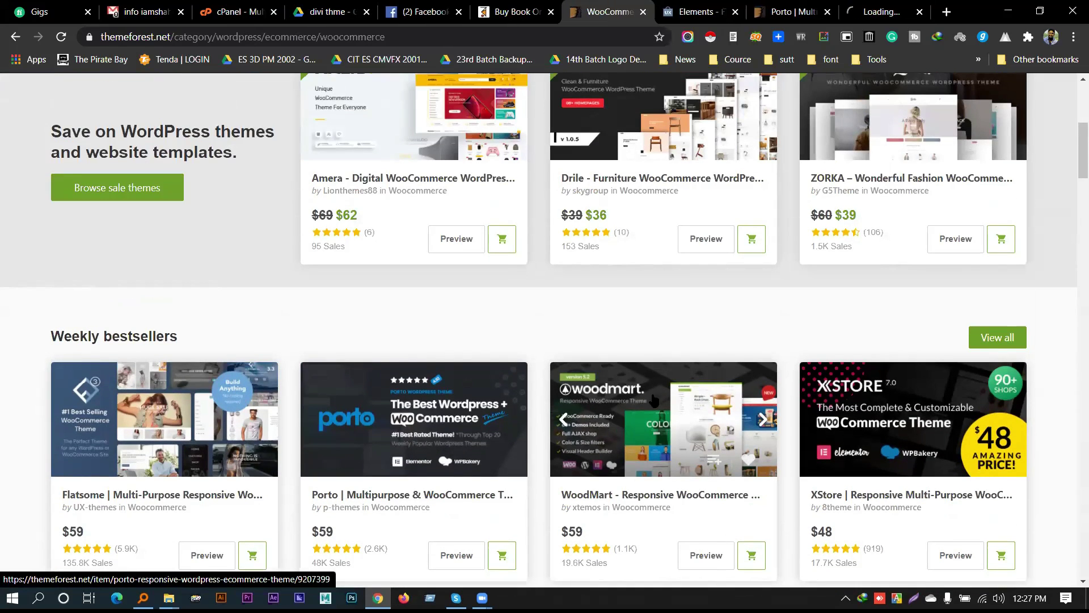
{"action": "left_click", "coordinate": [788, 11]}
Scroll through the WoodMart item page's feature and plugin sections
{"action": "left_click", "coordinate": [882, 12]}
{"action": "scroll", "coordinate": [131, 355], "scroll_direction": "down", "scroll_amount": 5}
{"action": "scroll", "coordinate": [125, 356], "scroll_direction": "down", "scroll_amount": 5}
{"action": "scroll", "coordinate": [189, 304], "scroll_direction": "up", "scroll_amount": 1}
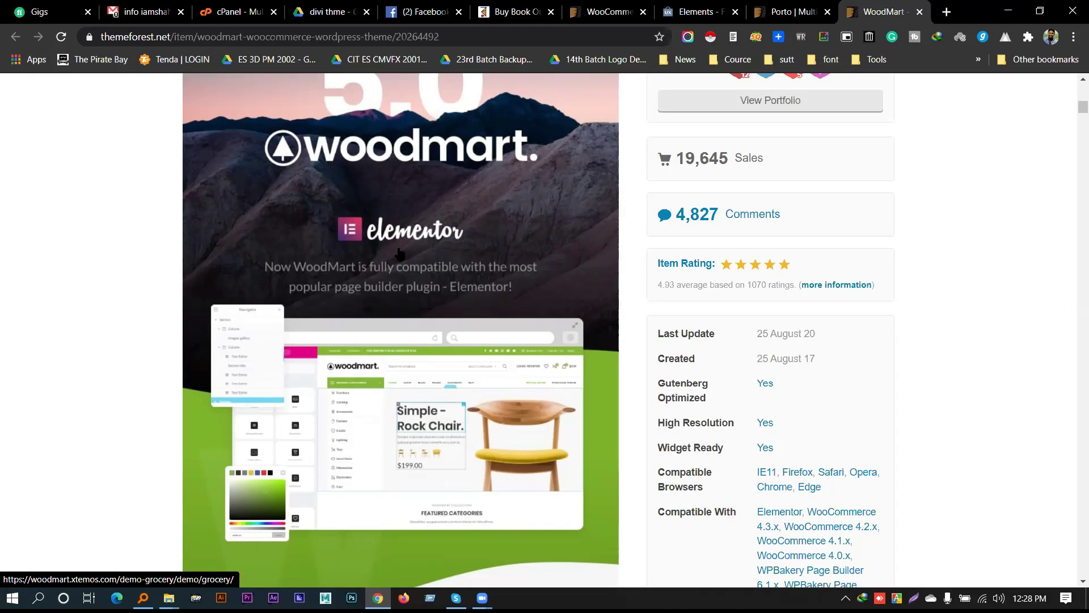
{"action": "scroll", "coordinate": [405, 253], "scroll_direction": "down", "scroll_amount": 15}
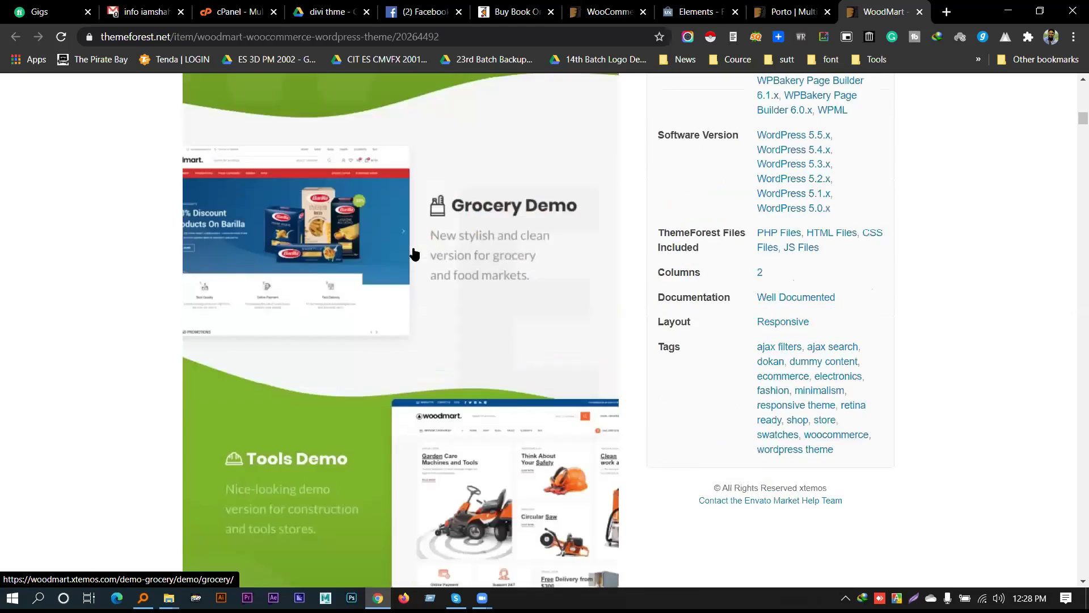
{"action": "scroll", "coordinate": [403, 294], "scroll_direction": "down", "scroll_amount": 20}
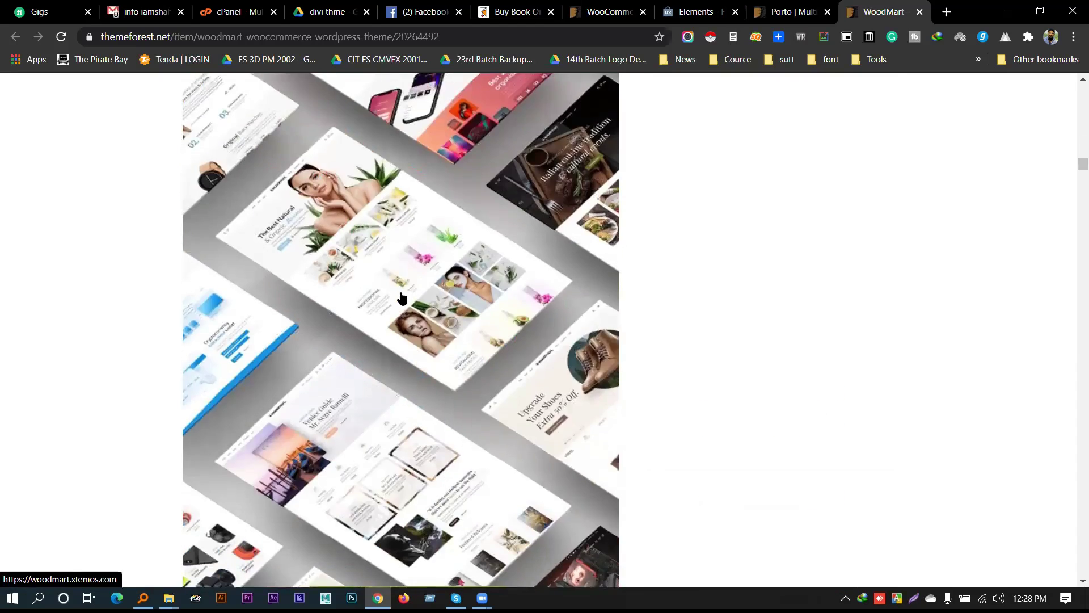
{"action": "scroll", "coordinate": [402, 336], "scroll_direction": "down", "scroll_amount": 20}
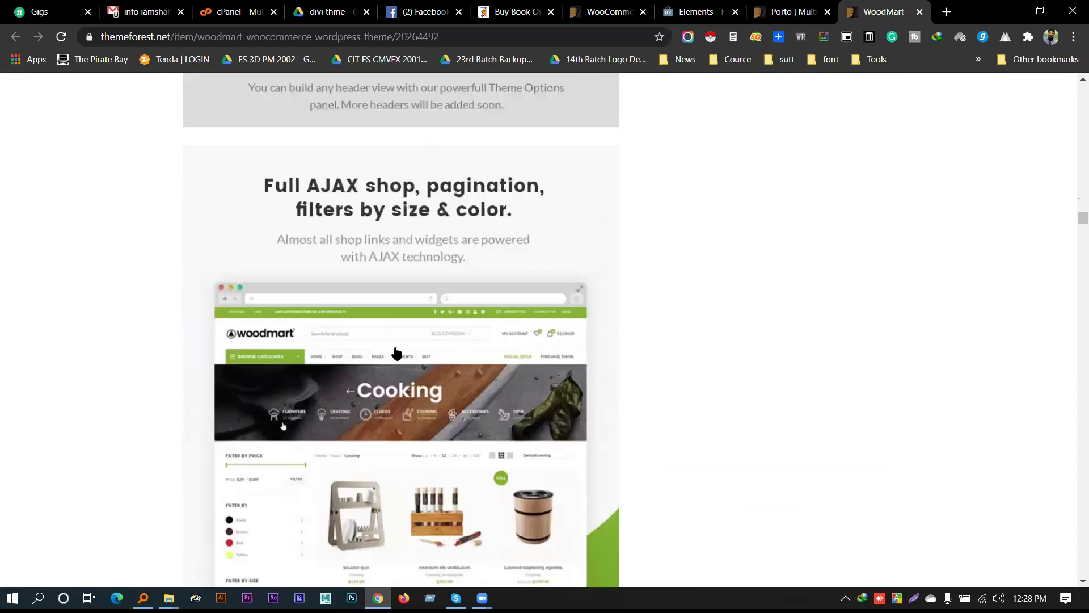
{"action": "scroll", "coordinate": [400, 368], "scroll_direction": "down", "scroll_amount": 20}
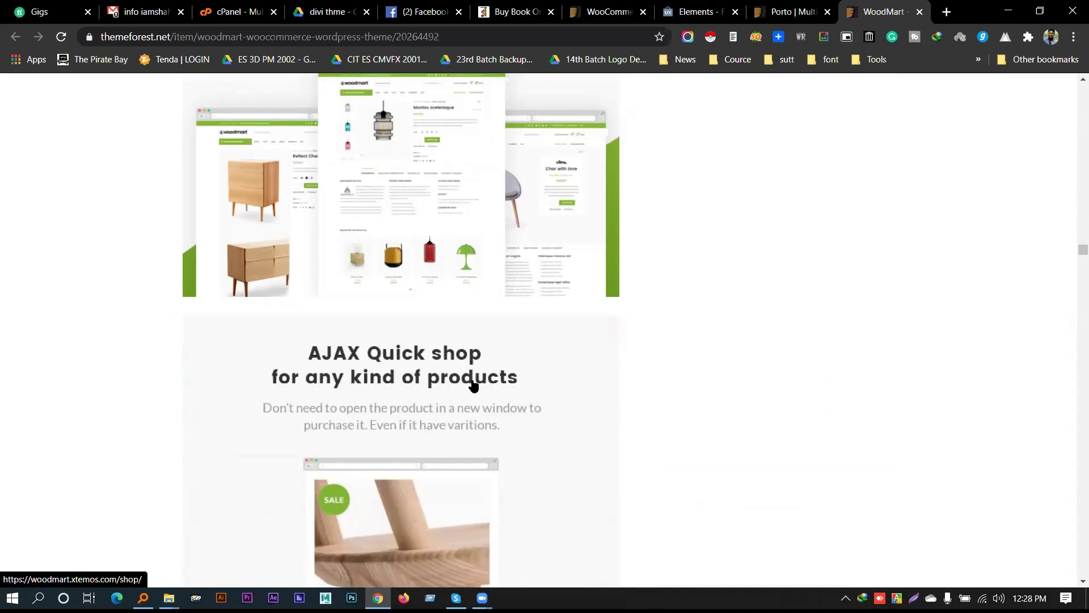
{"action": "scroll", "coordinate": [471, 368], "scroll_direction": "down", "scroll_amount": 10}
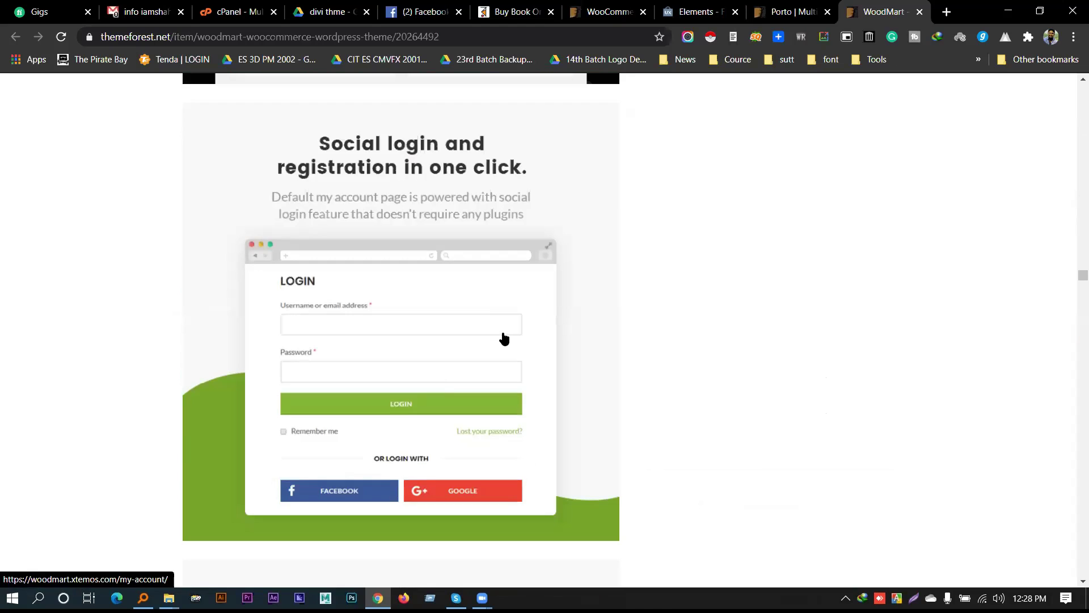
{"action": "scroll", "coordinate": [503, 339], "scroll_direction": "down", "scroll_amount": 14}
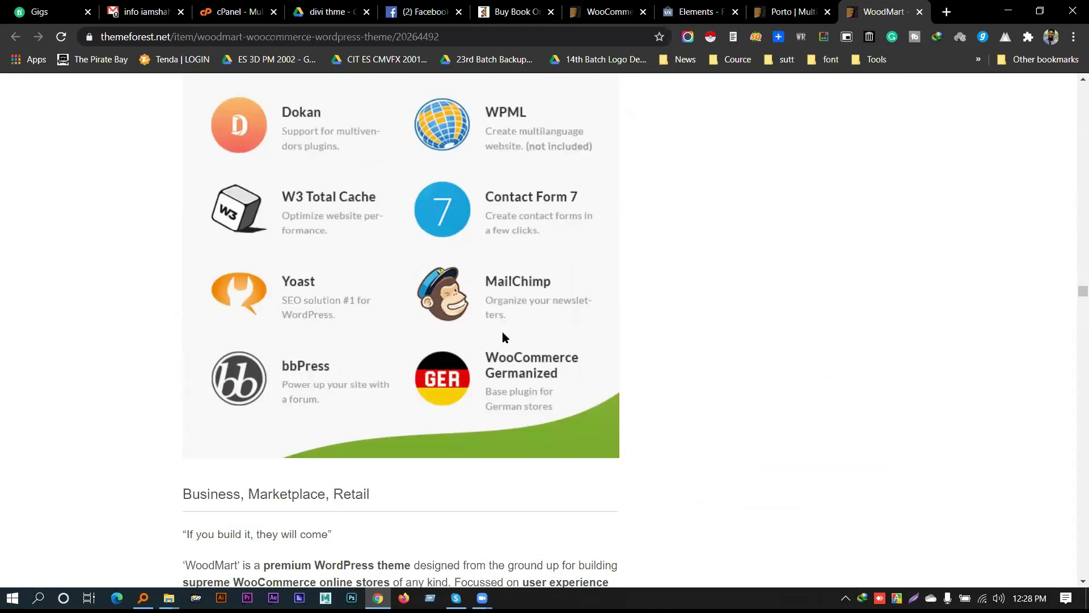
{"action": "scroll", "coordinate": [503, 335], "scroll_direction": "up", "scroll_amount": 4}
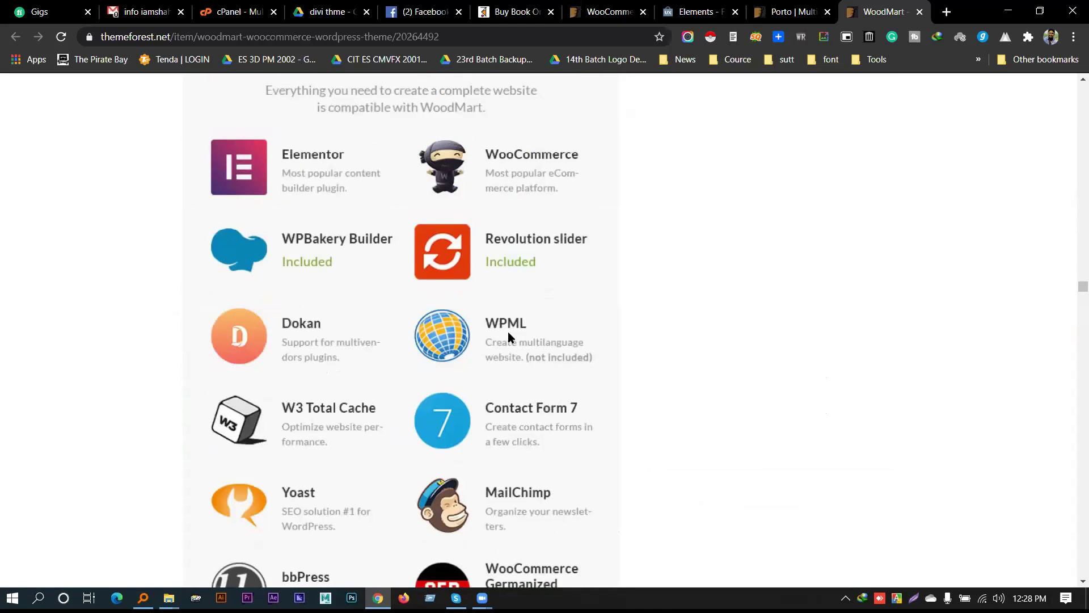
{"action": "scroll", "coordinate": [508, 335], "scroll_direction": "up", "scroll_amount": 1}
{"action": "scroll", "coordinate": [508, 335], "scroll_direction": "down", "scroll_amount": 1}
{"action": "scroll", "coordinate": [508, 329], "scroll_direction": "down", "scroll_amount": 1}
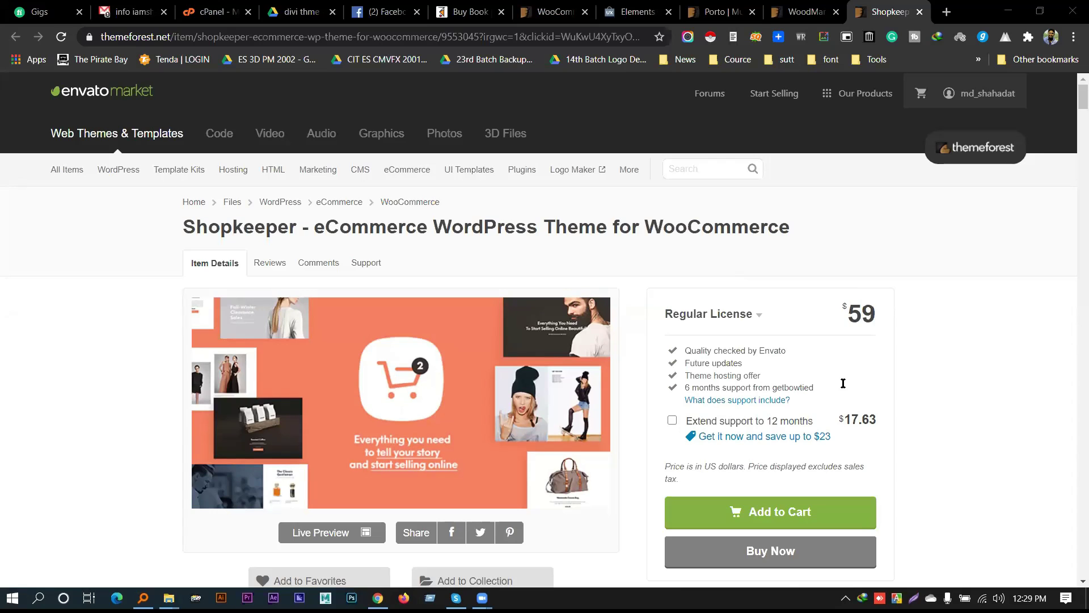
Capture the chat's theme-link list with Lightshot and save it as theme.png
{"action": "left_click", "coordinate": [914, 598]}
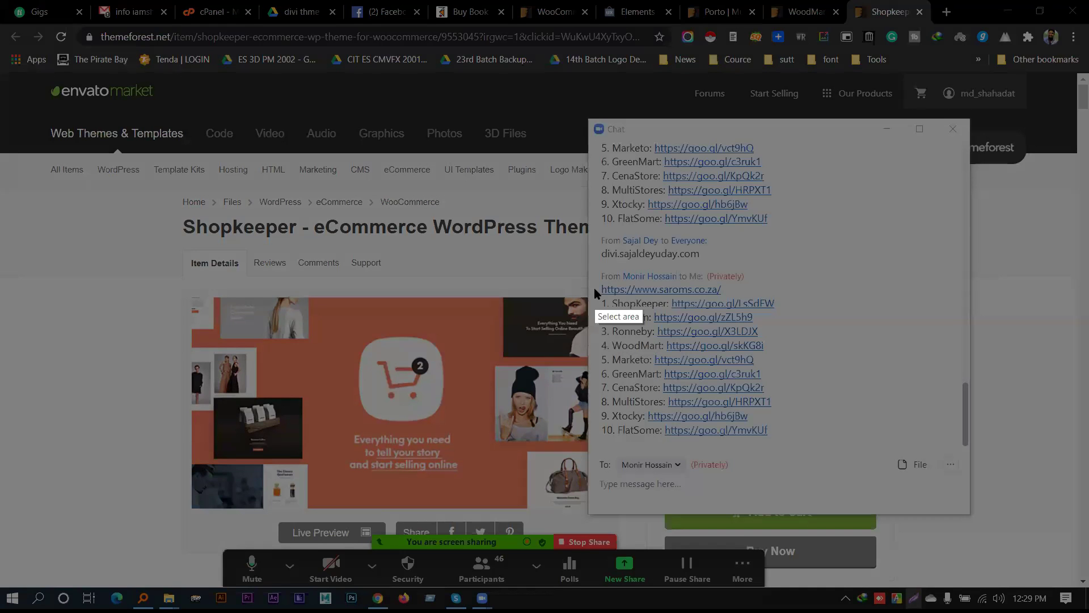
{"action": "left_click_drag", "start_coordinate": [591, 264], "coordinate": [827, 450]}
{"action": "left_click", "coordinate": [801, 460]}
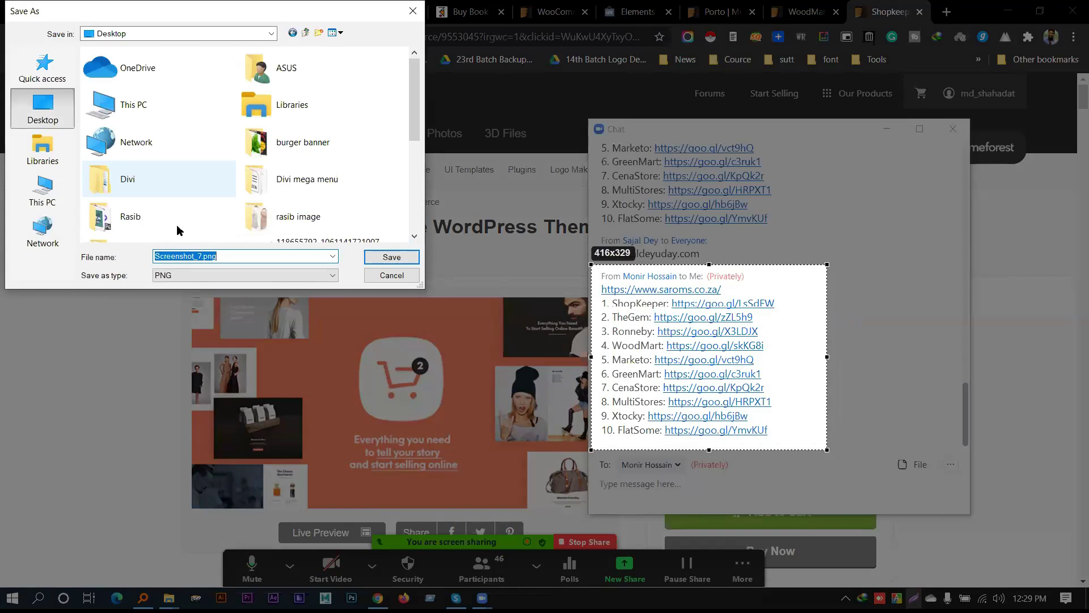
{"action": "type", "text": "ecomo"}
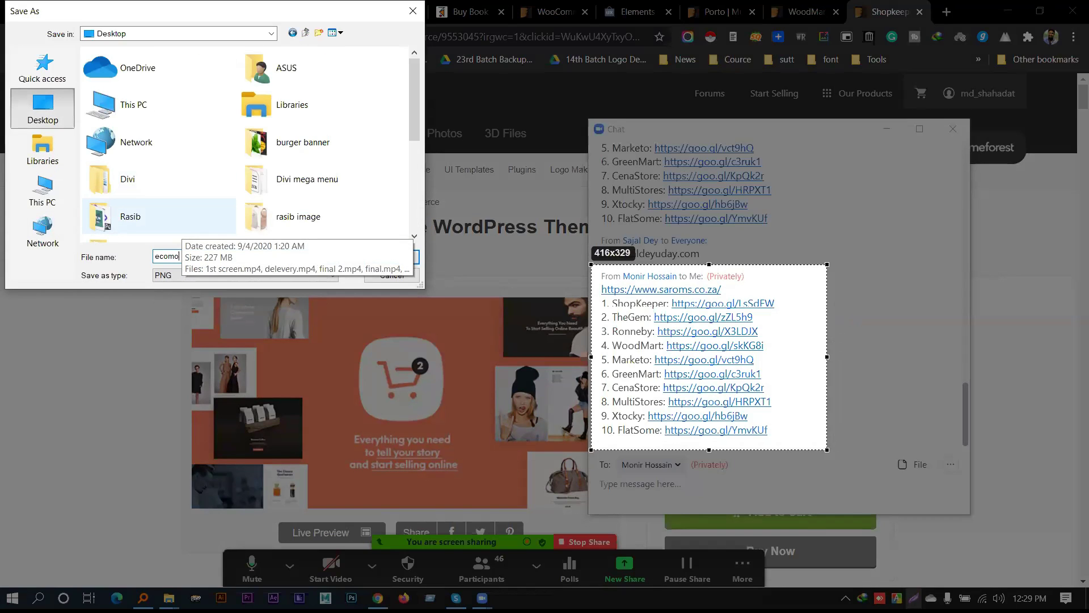
{"action": "key", "text": "BackSpace"}
{"action": "key", "text": "BackSpace"}
{"action": "key", "text": "Return"}
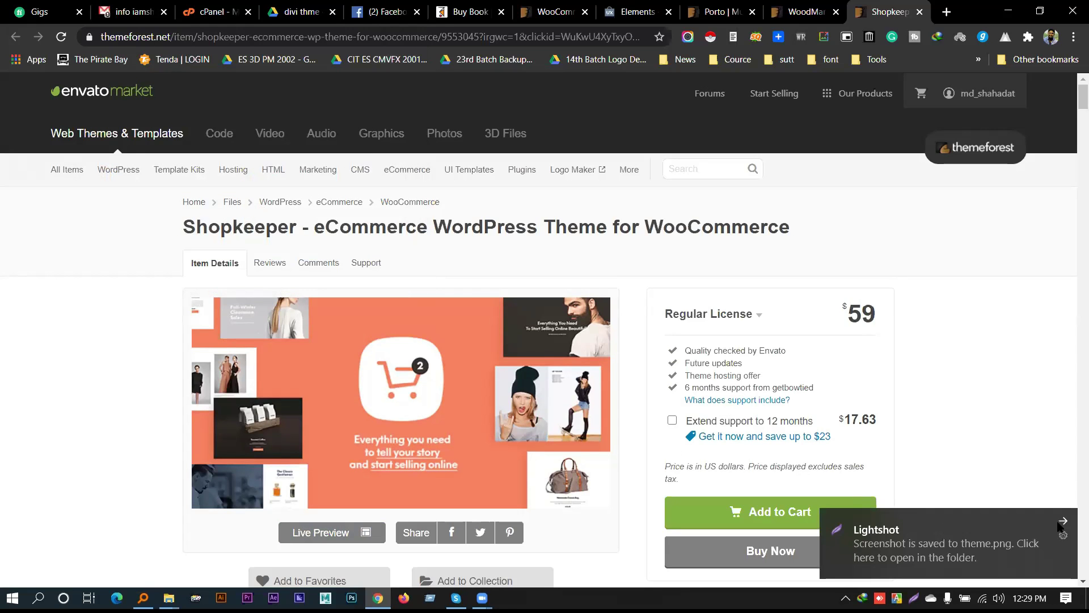
Dismiss the Lightshot toast, open TheGem from its goo.gl link, and close the WoodMart tab
{"action": "left_click", "coordinate": [1060, 523]}
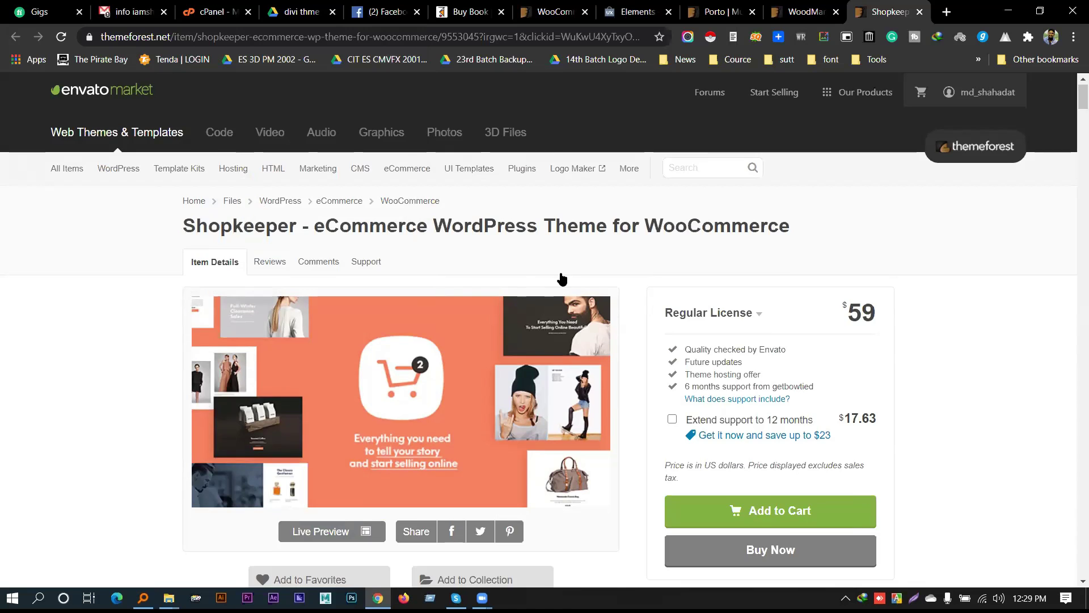
{"action": "scroll", "coordinate": [568, 306], "scroll_direction": "down", "scroll_amount": 15}
{"action": "scroll", "coordinate": [567, 307], "scroll_direction": "up", "scroll_amount": 7}
{"action": "scroll", "coordinate": [567, 307], "scroll_direction": "down", "scroll_amount": 2}
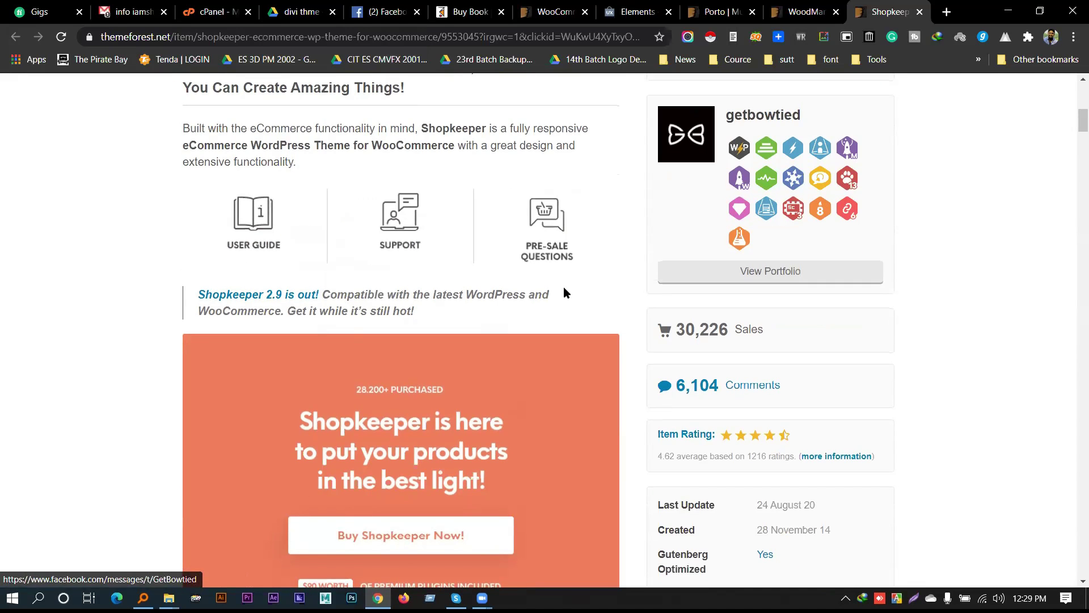
{"action": "left_click", "coordinate": [683, 319]}
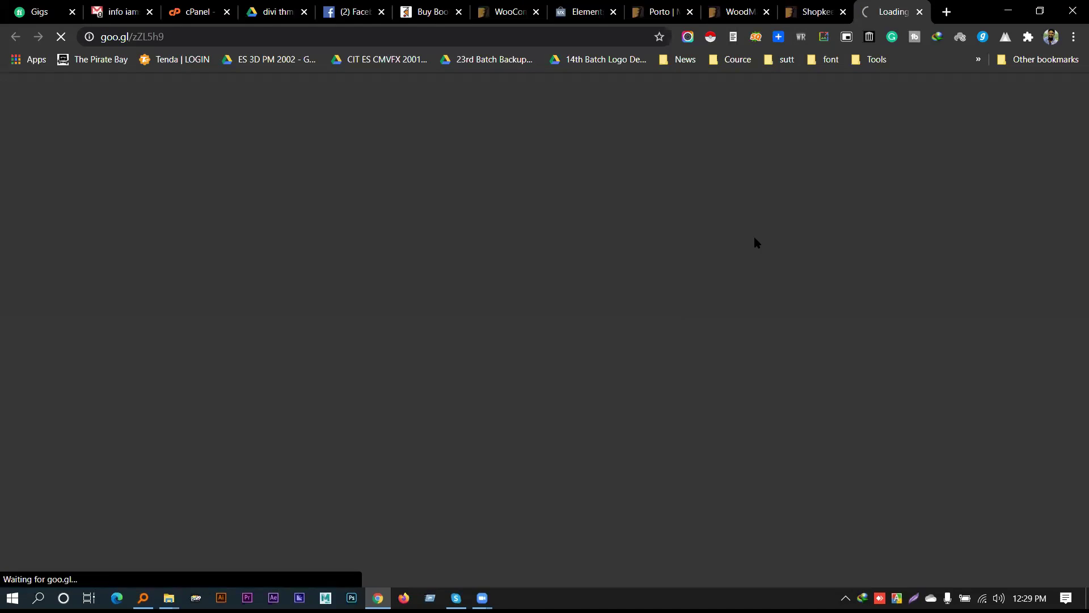
{"action": "left_click", "coordinate": [767, 12]}
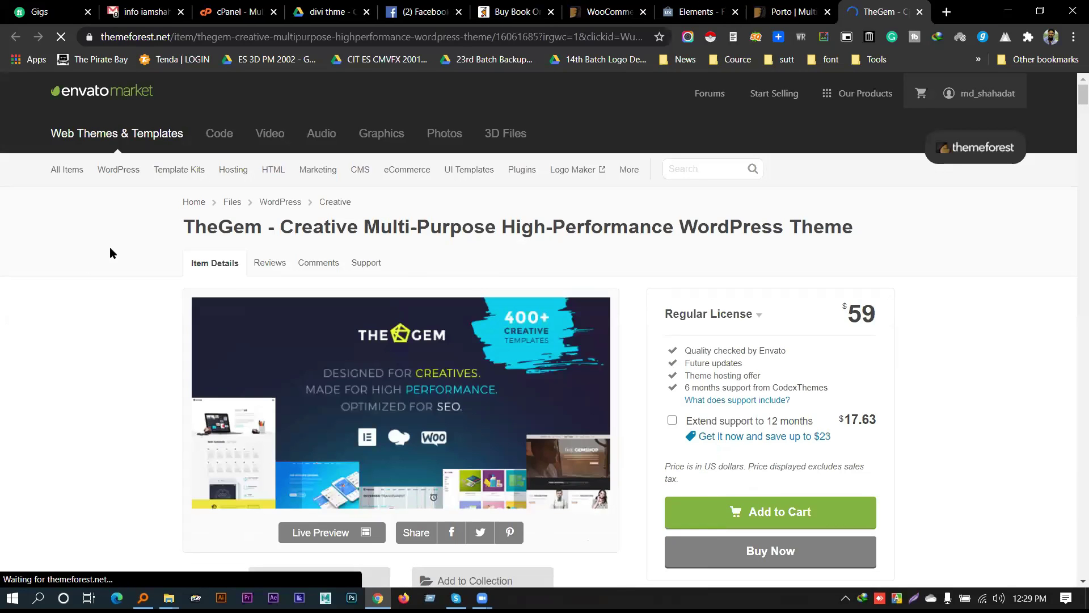
Select TheGem's title text on its item page, then close TheGem tab
{"action": "double_click", "coordinate": [212, 229]}
{"action": "left_click_drag", "start_coordinate": [212, 228], "coordinate": [673, 227]}
{"action": "scroll", "coordinate": [628, 250], "scroll_direction": "down", "scroll_amount": 5}
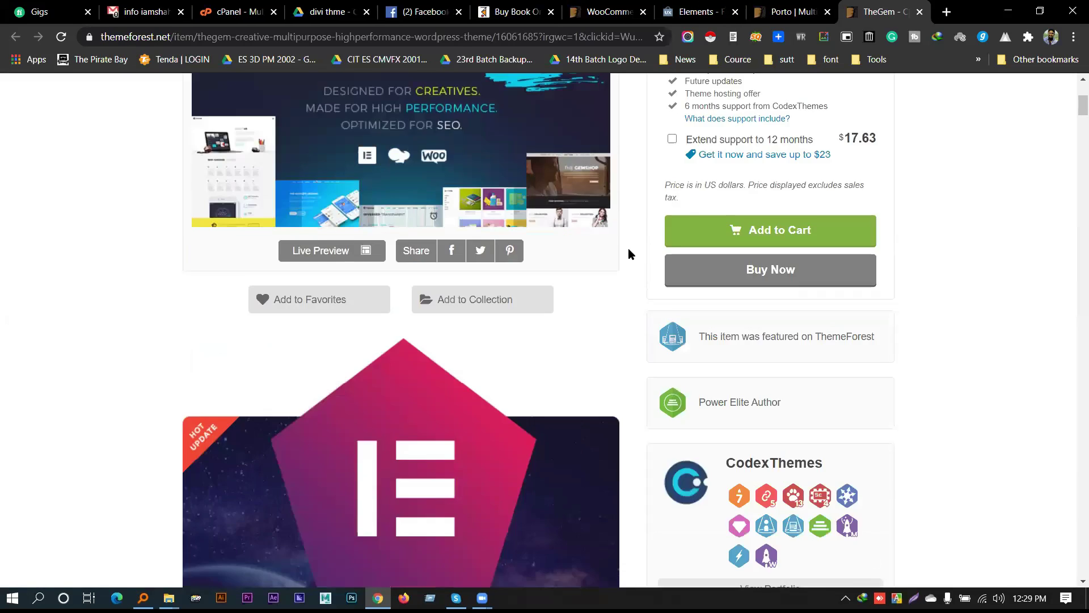
{"action": "scroll", "coordinate": [628, 250], "scroll_direction": "up", "scroll_amount": 4}
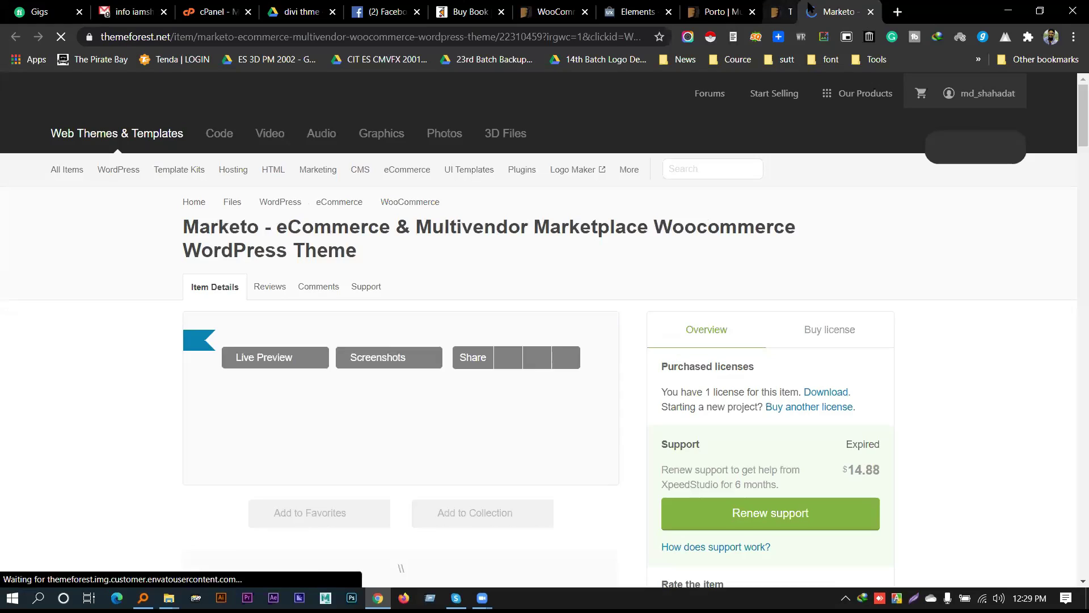
{"action": "left_click", "coordinate": [791, 12]}
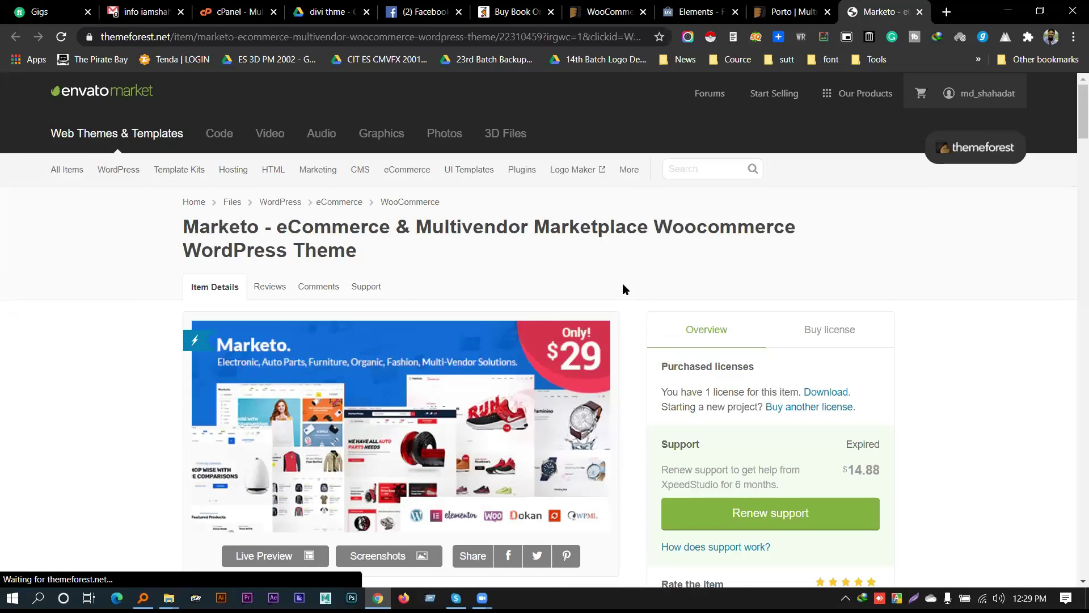
Open the Marketplace theme page from its short link
{"action": "scroll", "coordinate": [624, 290], "scroll_direction": "down", "scroll_amount": 3}
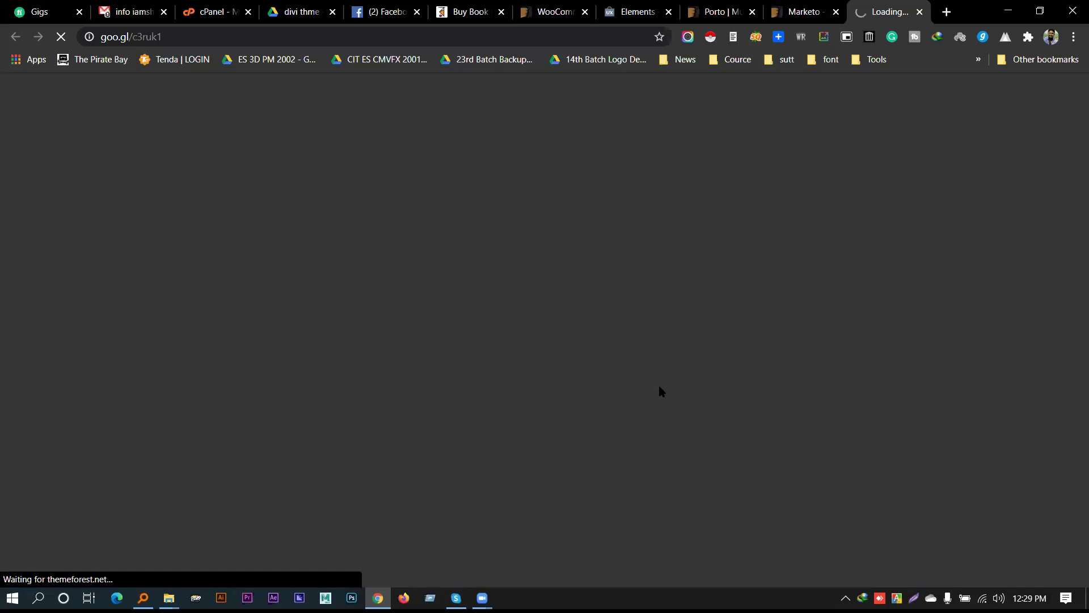
{"action": "scroll", "coordinate": [658, 386], "scroll_direction": "down", "scroll_amount": 3}
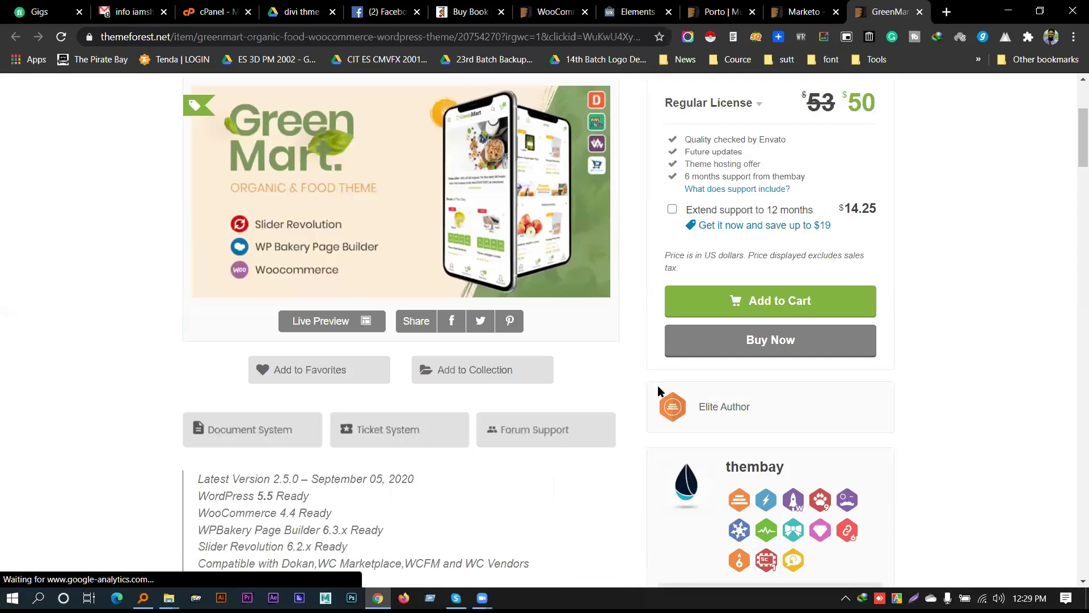
{"action": "scroll", "coordinate": [658, 386], "scroll_direction": "up", "scroll_amount": 2}
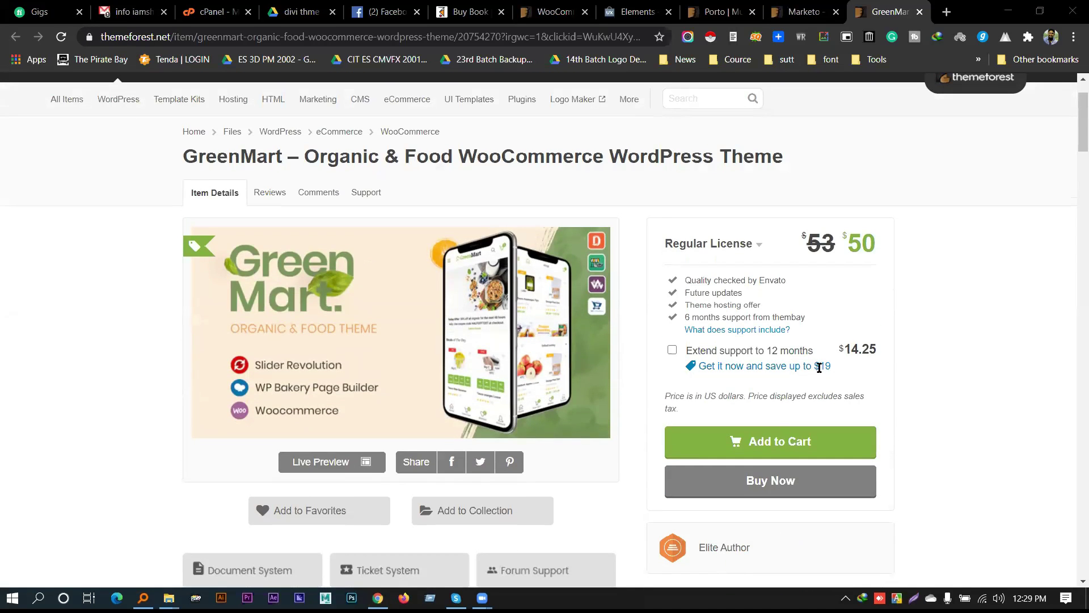
{"action": "left_click", "coordinate": [820, 368]}
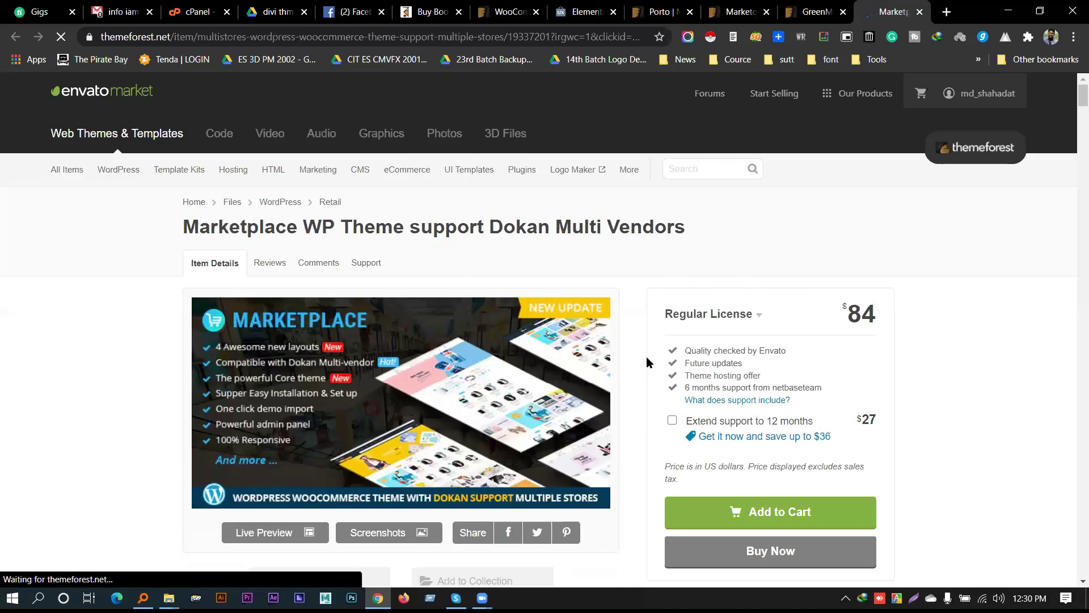
{"action": "scroll", "coordinate": [646, 370], "scroll_direction": "down", "scroll_amount": 10}
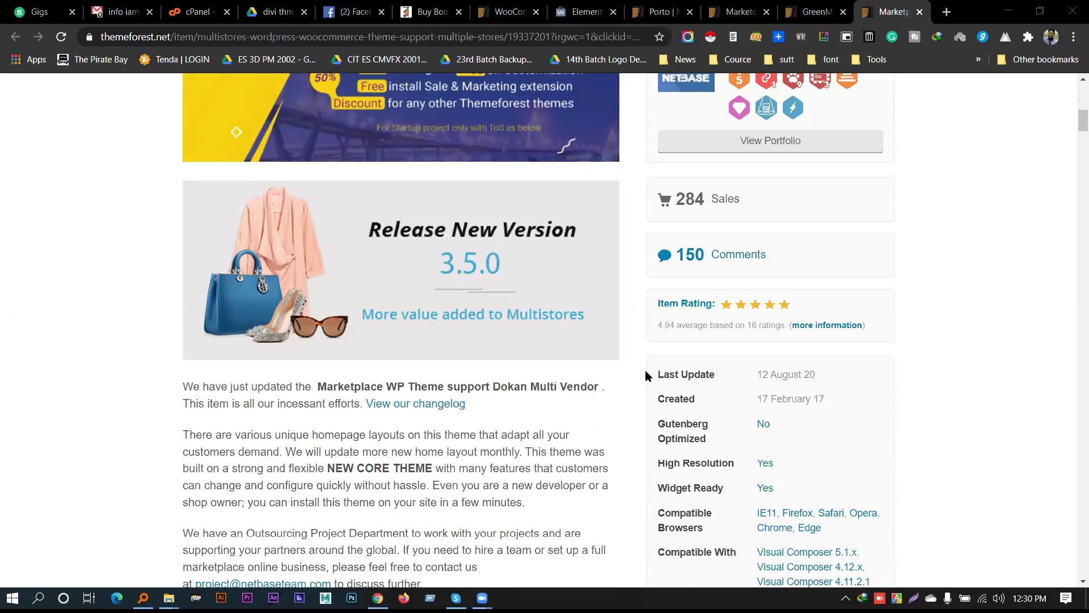
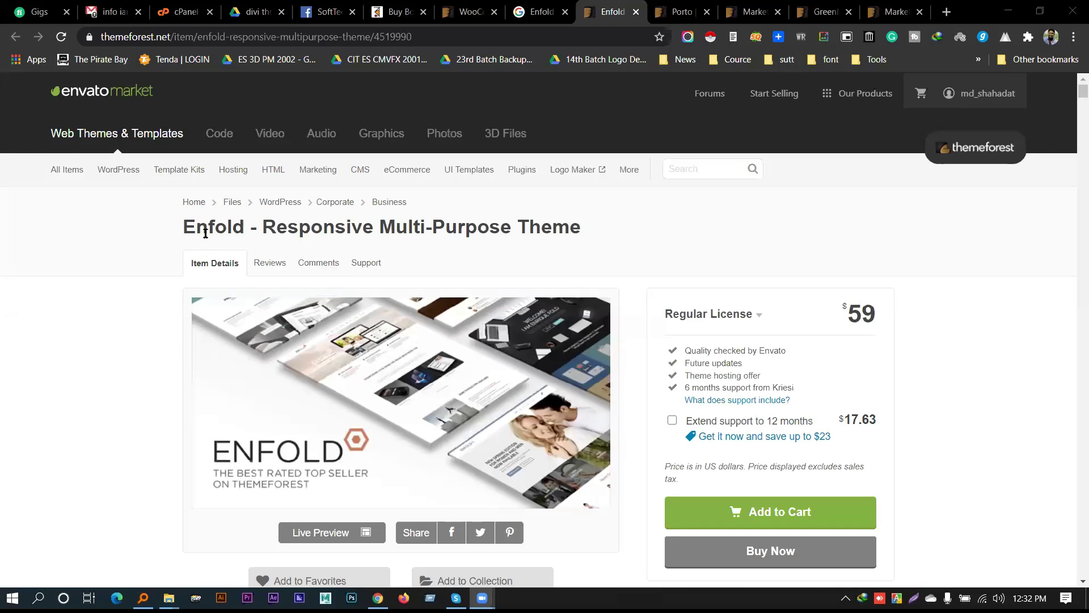
Highlight parts of the Enfold title and its 'Responsive' tagline on the item page
{"action": "left_click_drag", "start_coordinate": [191, 231], "coordinate": [231, 231]}
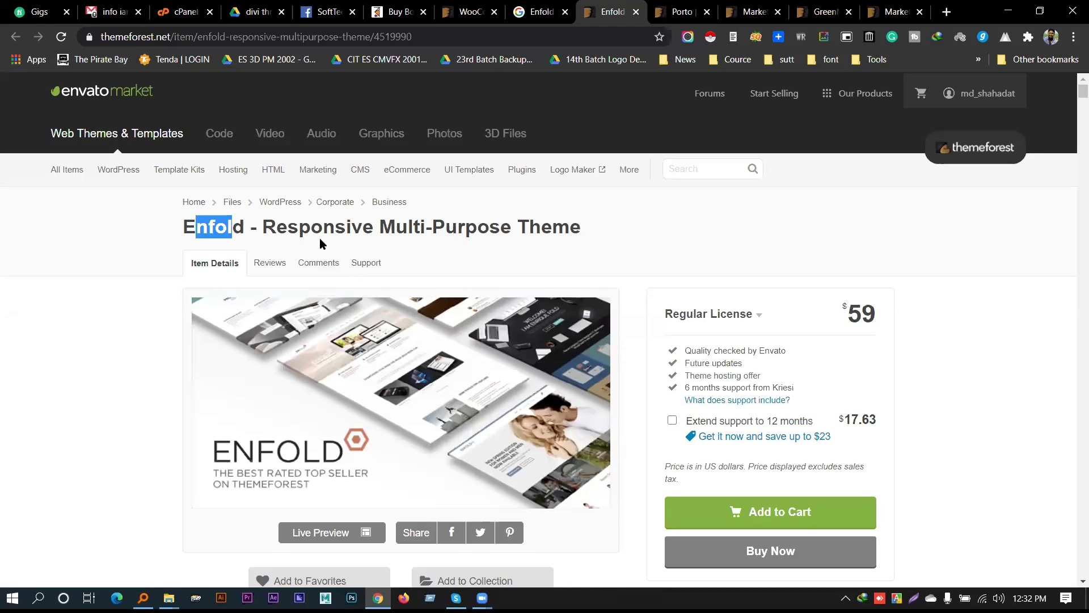
{"action": "double_click", "coordinate": [337, 228]}
{"action": "left_click_drag", "start_coordinate": [337, 228], "coordinate": [507, 268]}
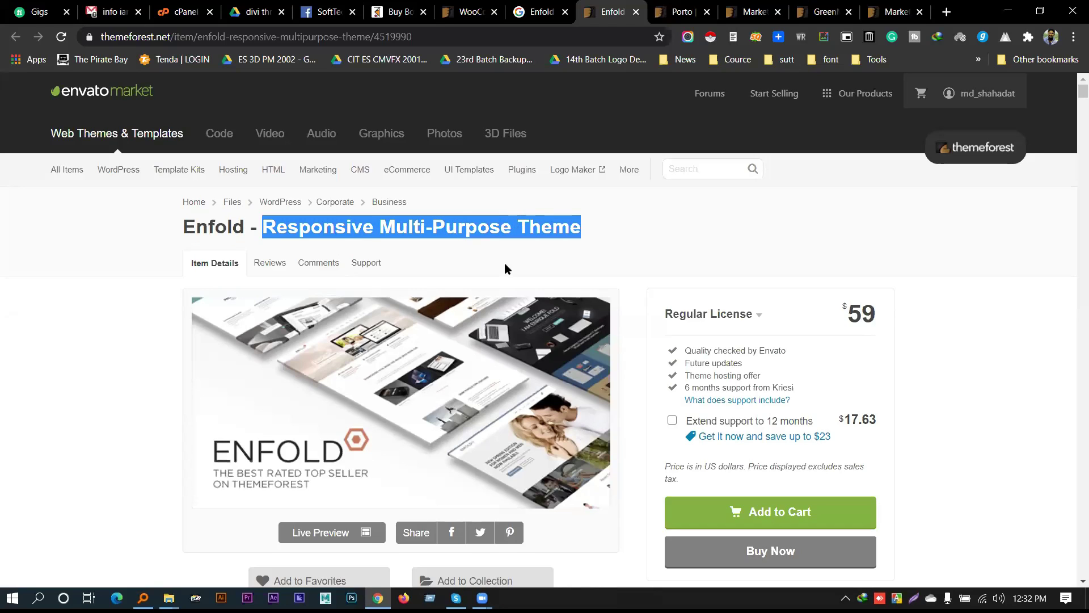
{"action": "left_click", "coordinate": [662, 250]}
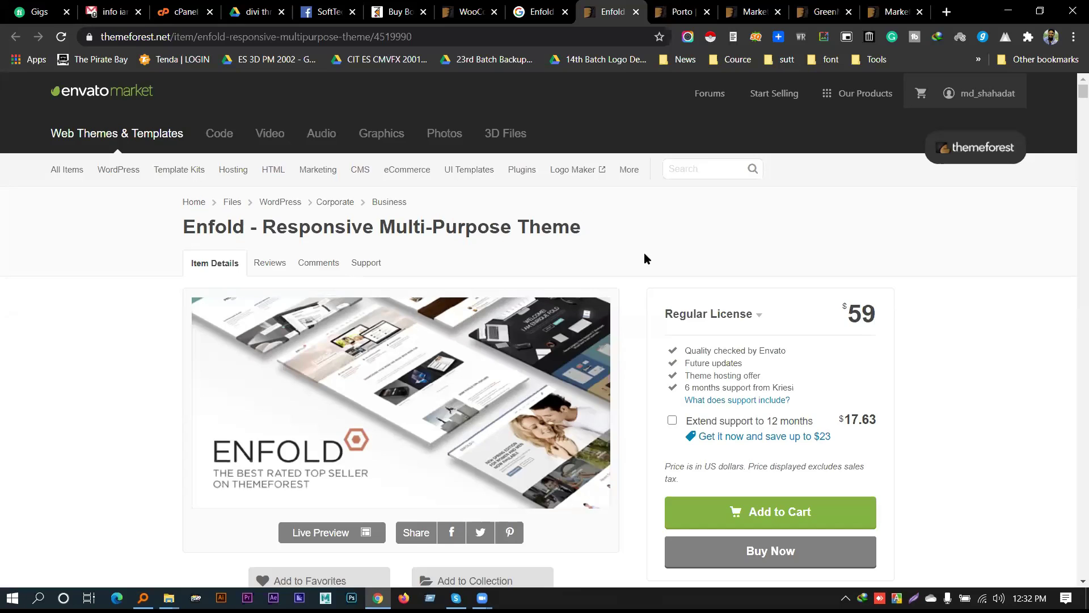
Scroll the Enfold item page and launch its Live Preview in a new tab
{"action": "scroll", "coordinate": [632, 253], "scroll_direction": "down", "scroll_amount": 3}
{"action": "scroll", "coordinate": [623, 260], "scroll_direction": "down", "scroll_amount": 6}
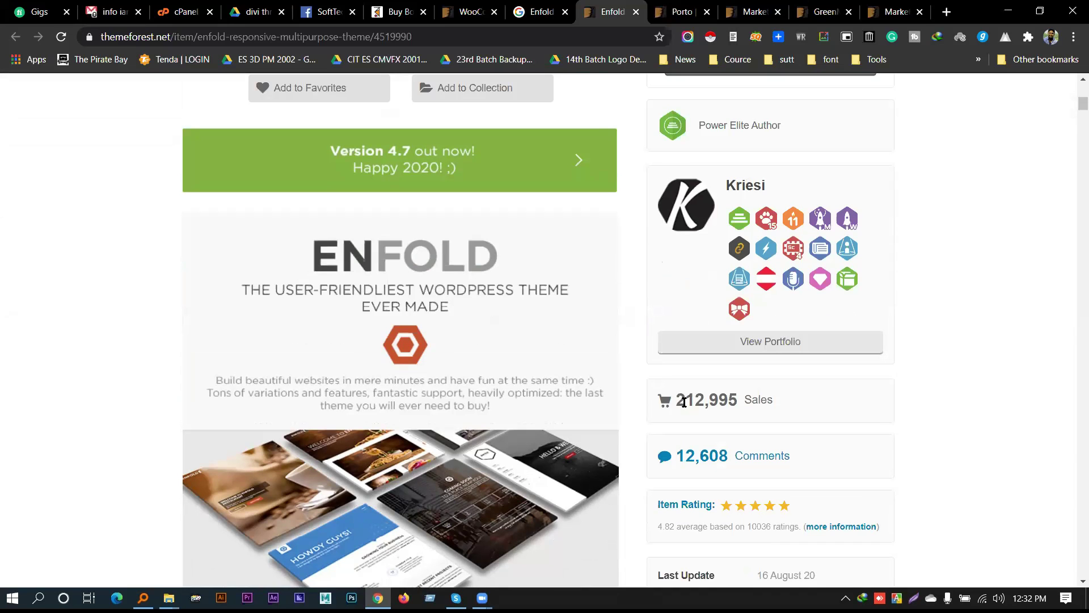
{"action": "scroll", "coordinate": [603, 369], "scroll_direction": "down", "scroll_amount": 10}
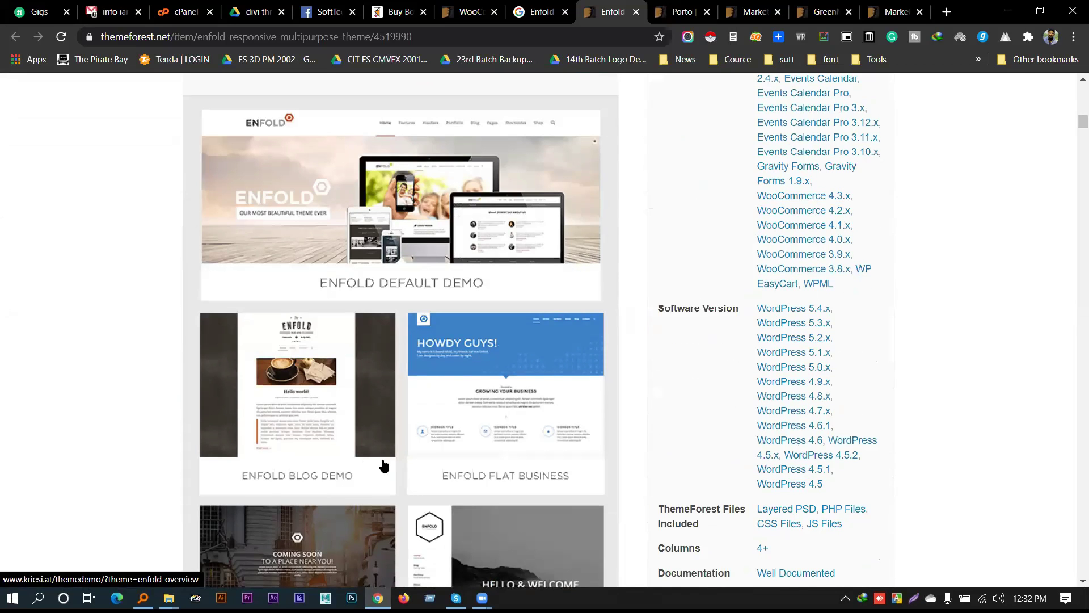
{"action": "scroll", "coordinate": [374, 462], "scroll_direction": "up", "scroll_amount": 15}
{"action": "left_click", "coordinate": [297, 415]}
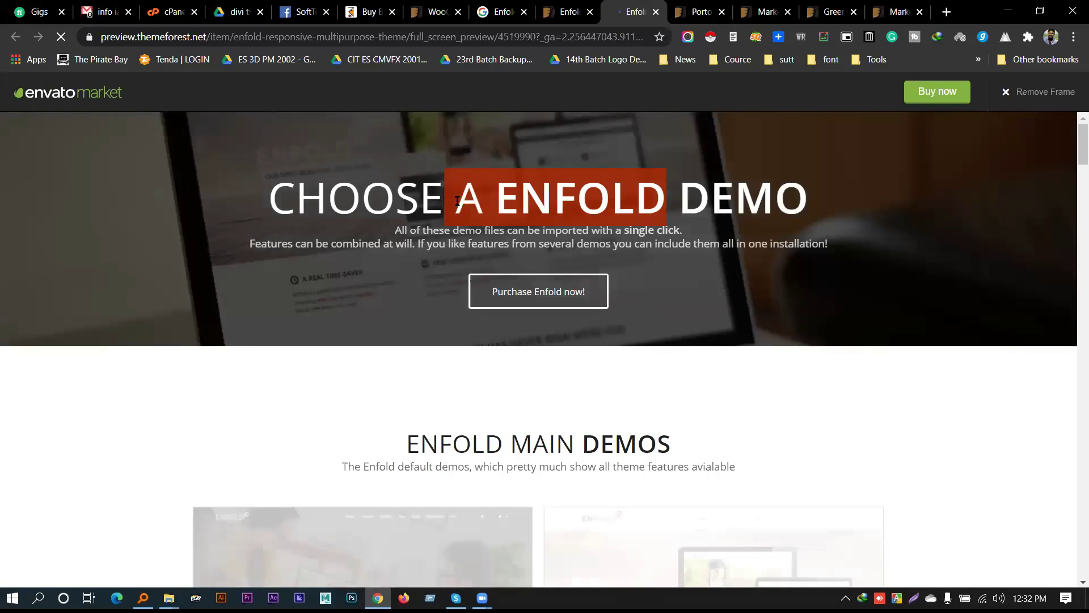
Highlight the banner subtitle and scroll down to the Other Demos section
{"action": "left_click_drag", "start_coordinate": [410, 229], "coordinate": [766, 243]}
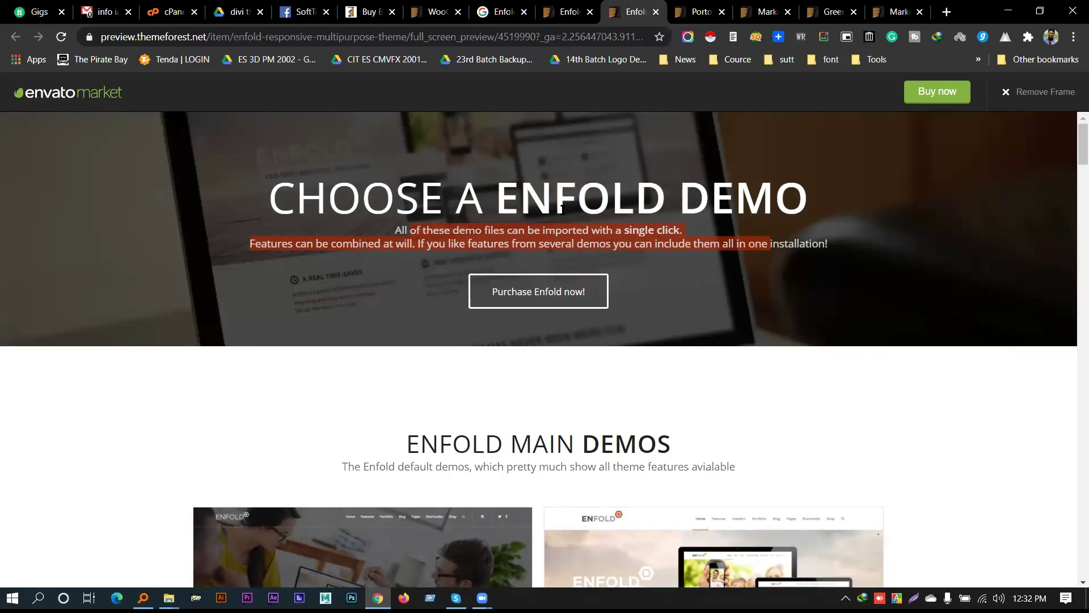
{"action": "left_click_drag", "start_coordinate": [767, 244], "coordinate": [411, 231]}
{"action": "scroll", "coordinate": [417, 241], "scroll_direction": "down", "scroll_amount": 2}
{"action": "scroll", "coordinate": [419, 245], "scroll_direction": "down", "scroll_amount": 5}
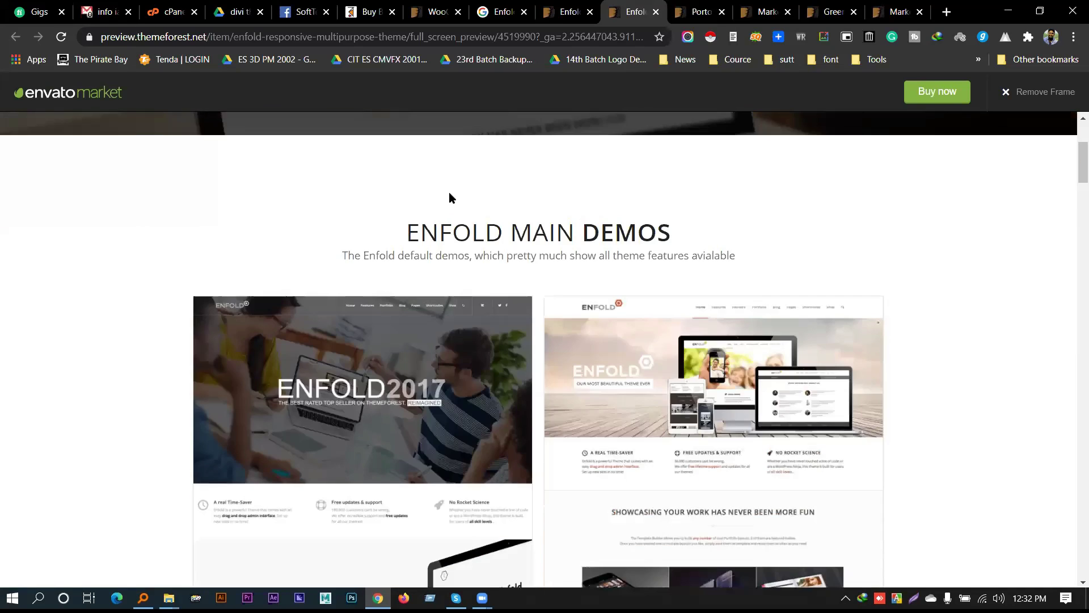
{"action": "scroll", "coordinate": [359, 236], "scroll_direction": "up", "scroll_amount": 2}
{"action": "scroll", "coordinate": [952, 233], "scroll_direction": "down", "scroll_amount": 1}
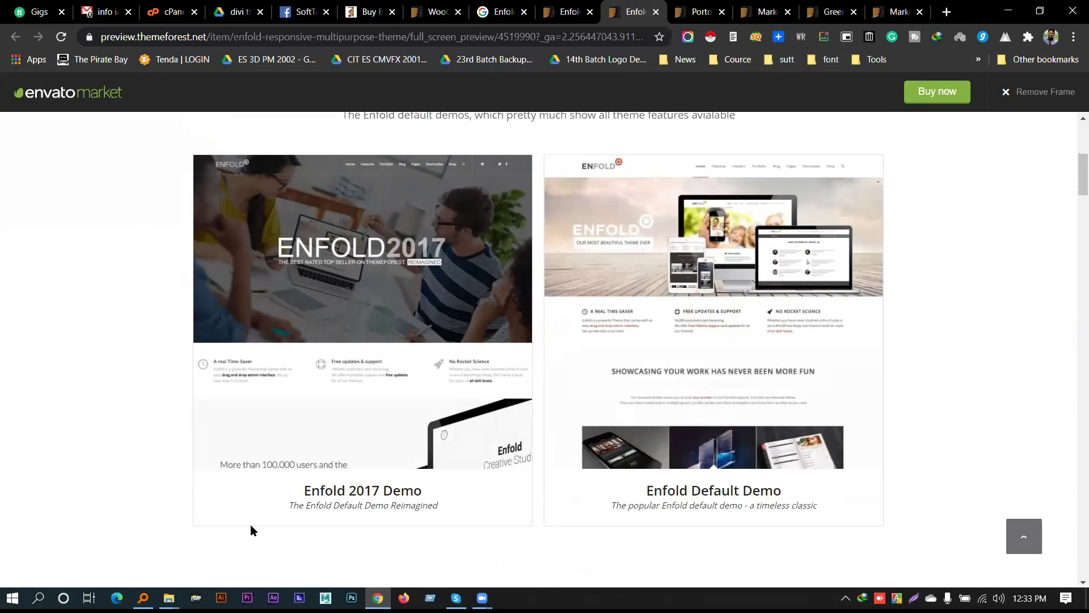
{"action": "scroll", "coordinate": [713, 290], "scroll_direction": "up", "scroll_amount": 5}
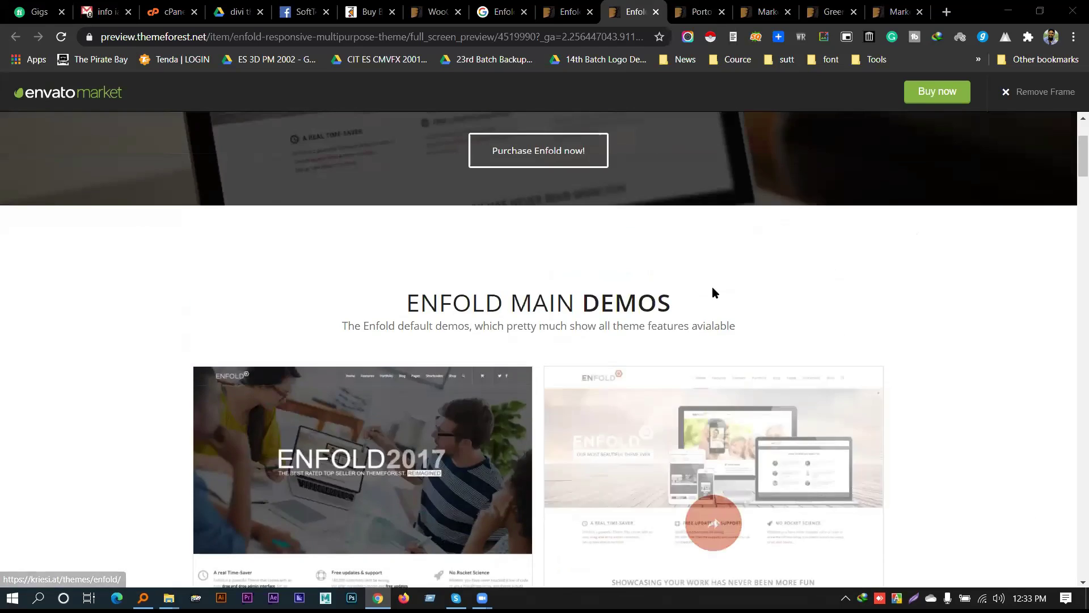
{"action": "scroll", "coordinate": [672, 228], "scroll_direction": "down", "scroll_amount": 13}
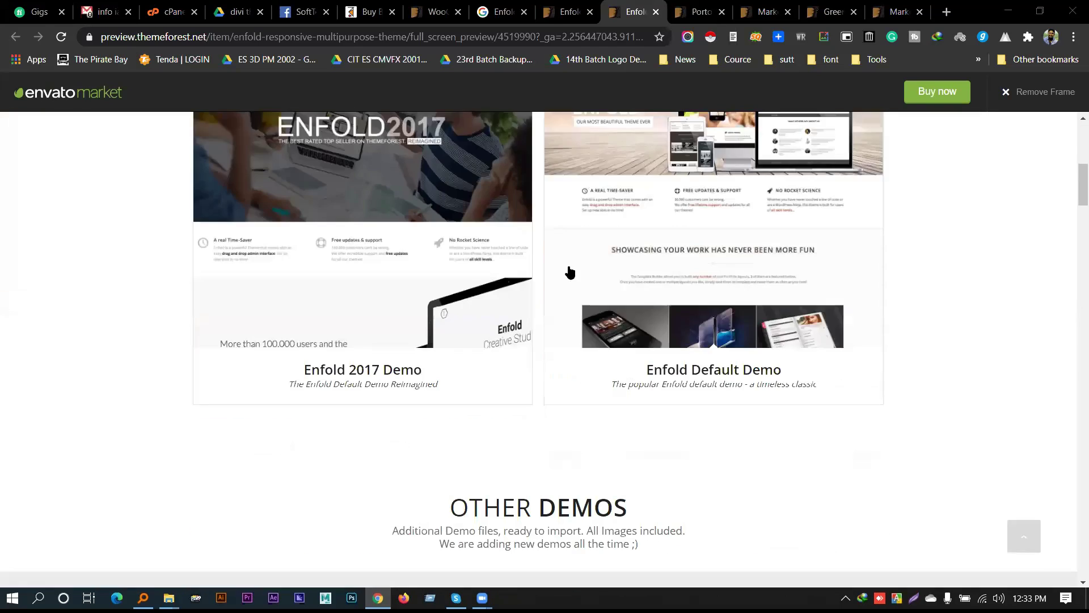
{"action": "scroll", "coordinate": [672, 228], "scroll_direction": "down", "scroll_amount": 1}
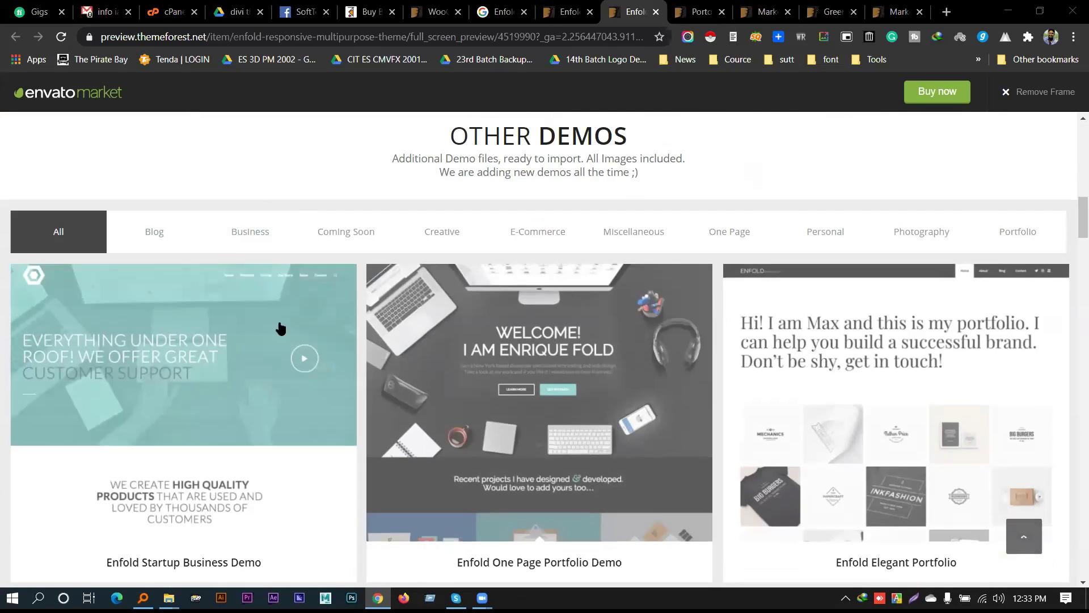
Filter the Other Demos by Business, then Creative, then One Page
{"action": "left_click", "coordinate": [263, 235]}
{"action": "scroll", "coordinate": [823, 358], "scroll_direction": "down", "scroll_amount": 7}
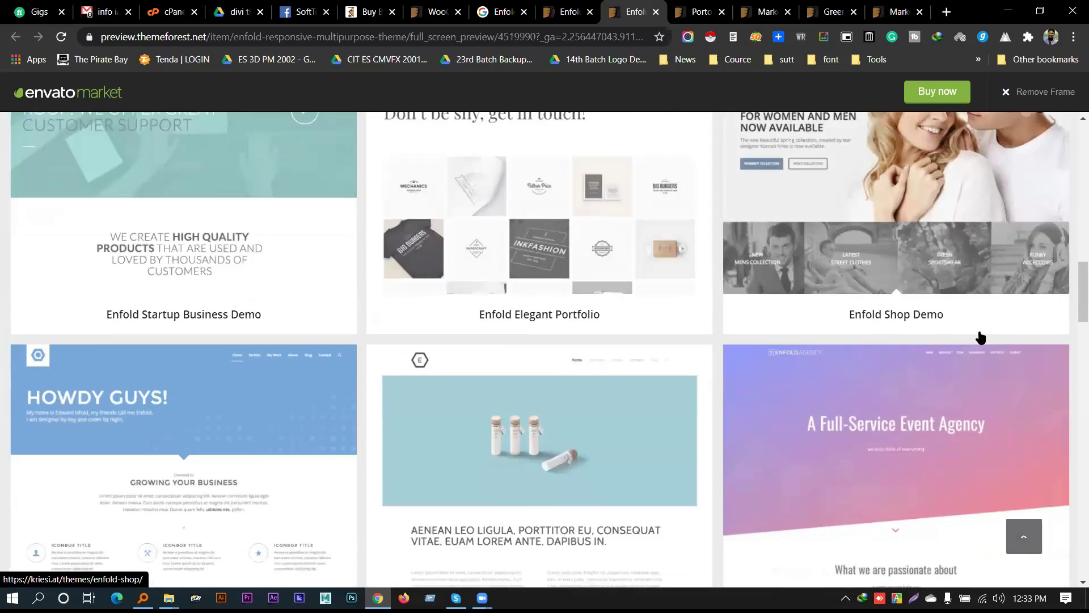
{"action": "scroll", "coordinate": [448, 295], "scroll_direction": "up", "scroll_amount": 6}
{"action": "scroll", "coordinate": [405, 258], "scroll_direction": "up", "scroll_amount": 3}
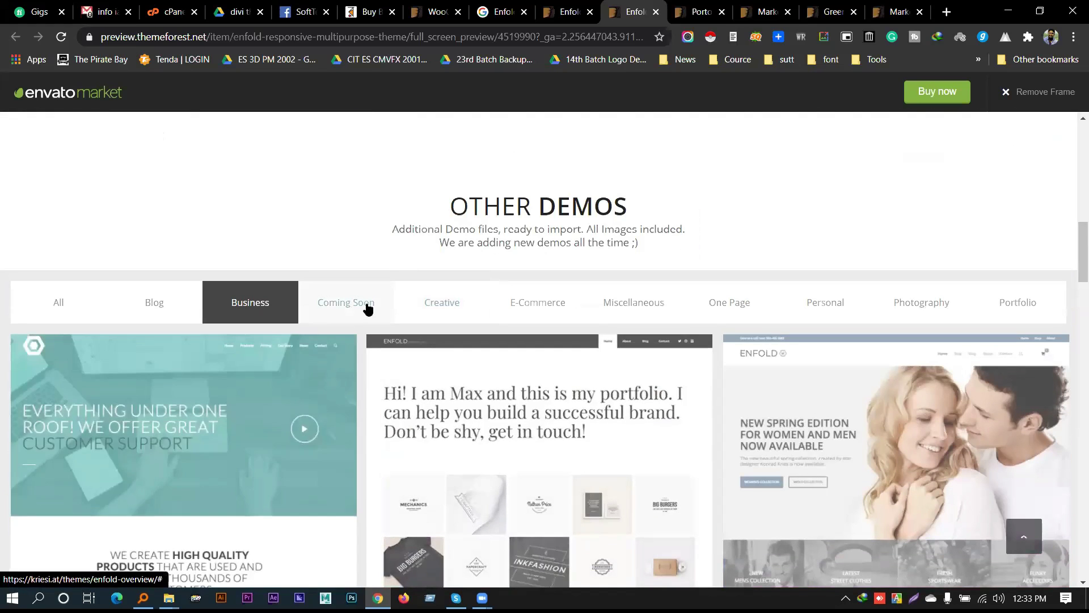
{"action": "left_click", "coordinate": [444, 302]}
{"action": "scroll", "coordinate": [458, 353], "scroll_direction": "down", "scroll_amount": 10}
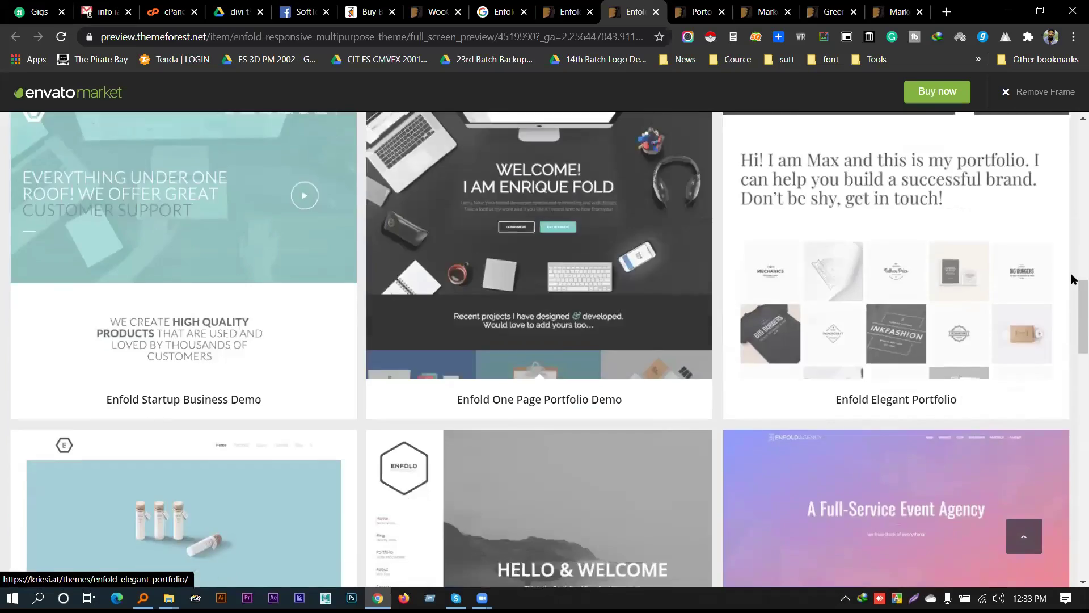
{"action": "scroll", "coordinate": [821, 276], "scroll_direction": "up", "scroll_amount": 7}
{"action": "scroll", "coordinate": [821, 276], "scroll_direction": "up", "scroll_amount": 2}
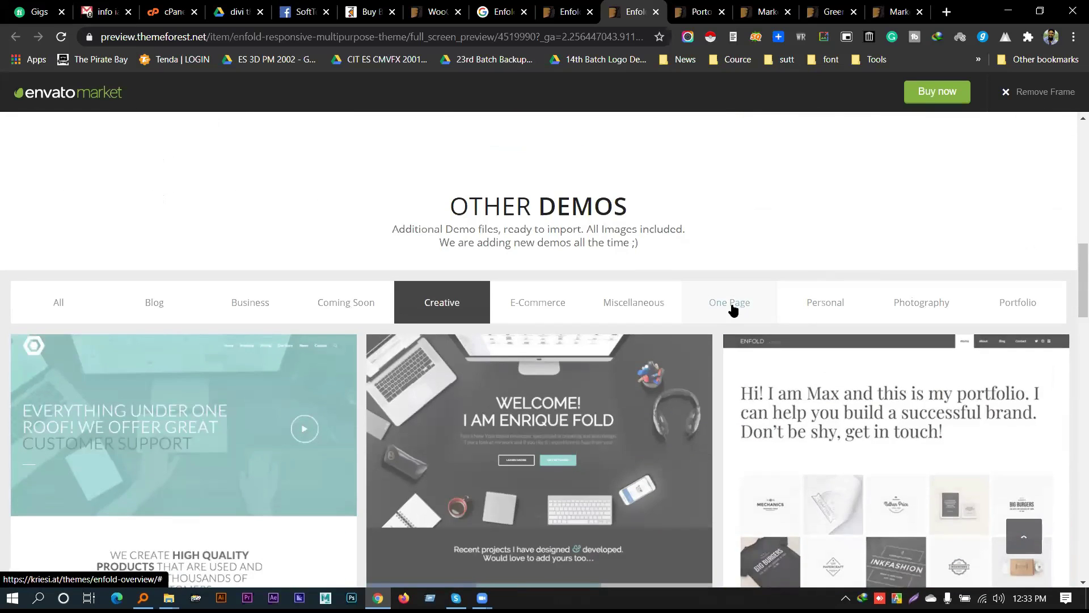
{"action": "left_click", "coordinate": [732, 306]}
{"action": "scroll", "coordinate": [709, 254], "scroll_direction": "down", "scroll_amount": 1}
{"action": "scroll", "coordinate": [338, 285], "scroll_direction": "down", "scroll_amount": 20}
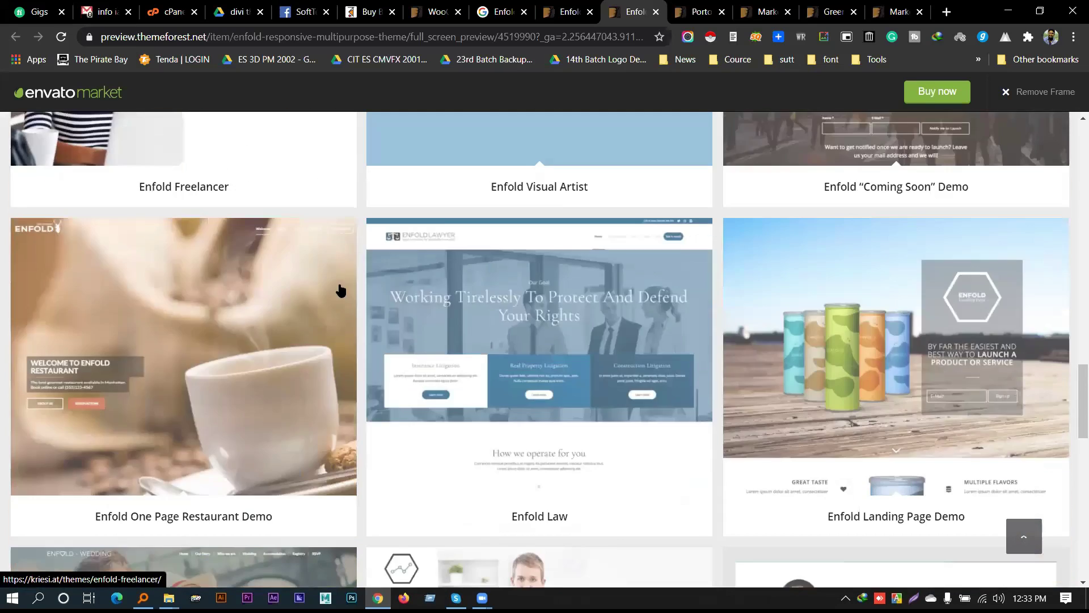
{"action": "scroll", "coordinate": [844, 316], "scroll_direction": "up", "scroll_amount": 20}
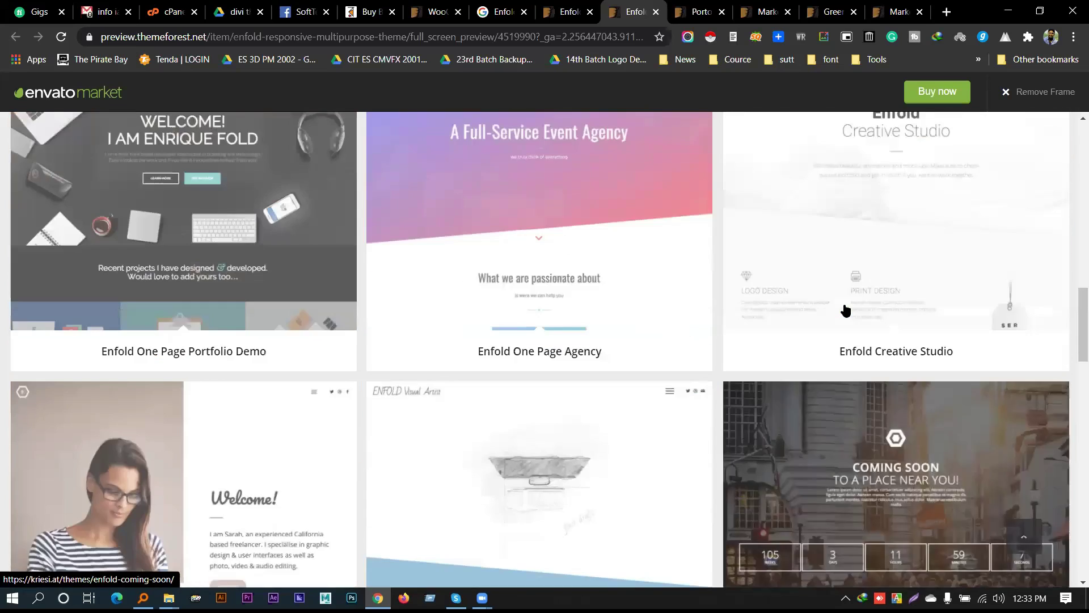
{"action": "scroll", "coordinate": [889, 306], "scroll_direction": "down", "scroll_amount": 1}
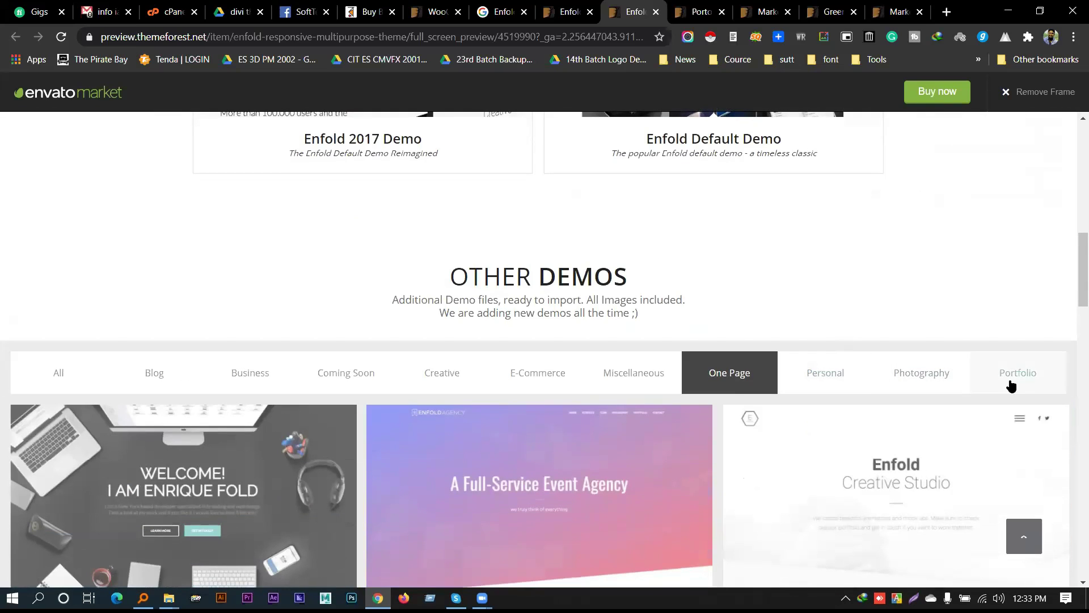
Filter to the Portfolio demos and pick the Enfold Freelancer demo card
{"action": "left_click", "coordinate": [1018, 375]}
{"action": "scroll", "coordinate": [835, 246], "scroll_direction": "down", "scroll_amount": 15}
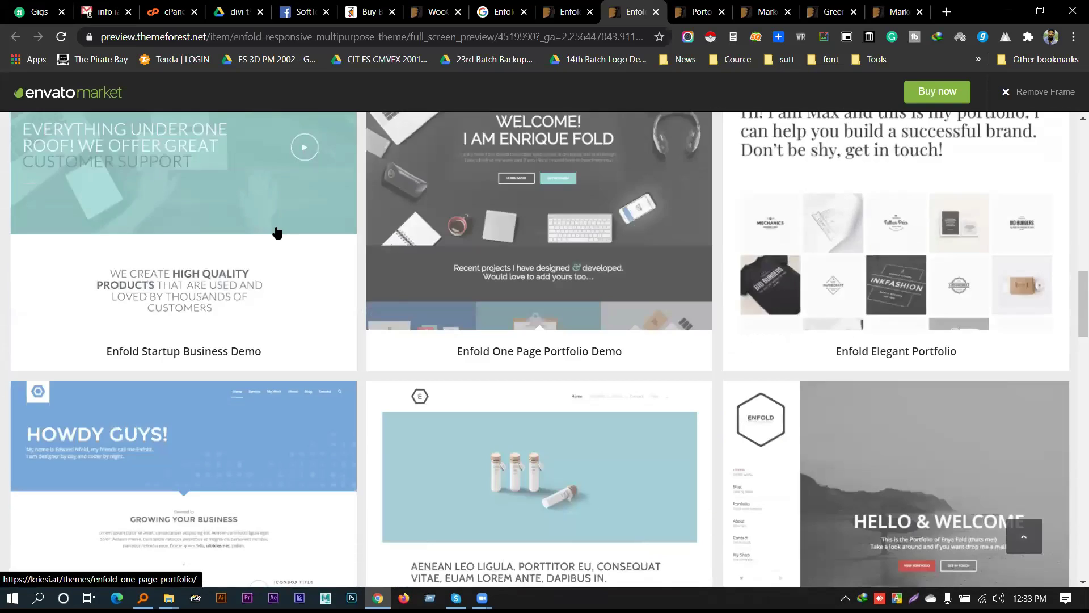
{"action": "scroll", "coordinate": [282, 238], "scroll_direction": "down", "scroll_amount": 6}
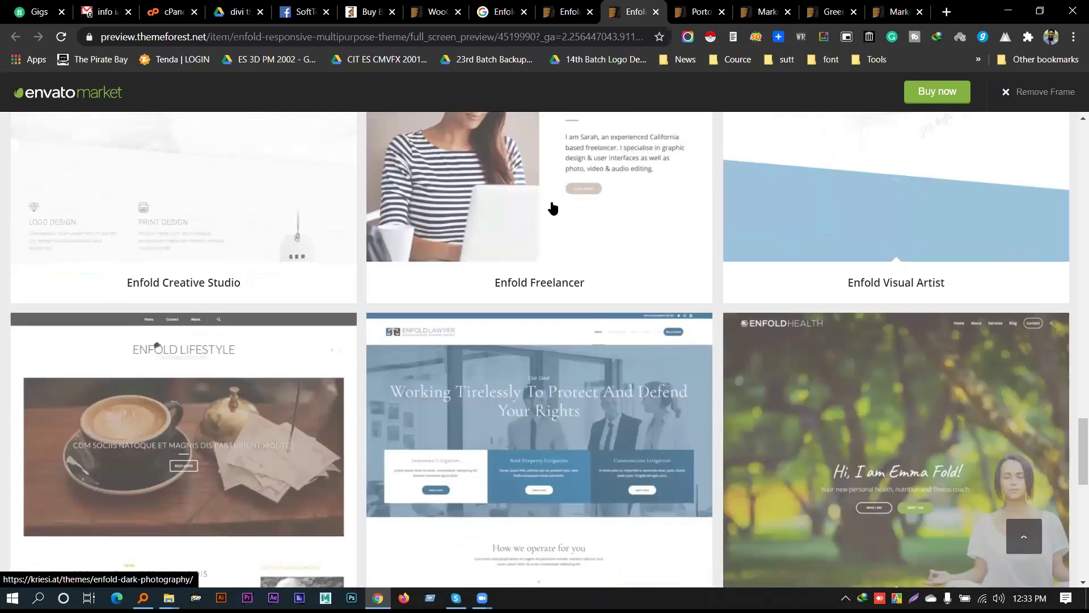
{"action": "left_click", "coordinate": [548, 176]}
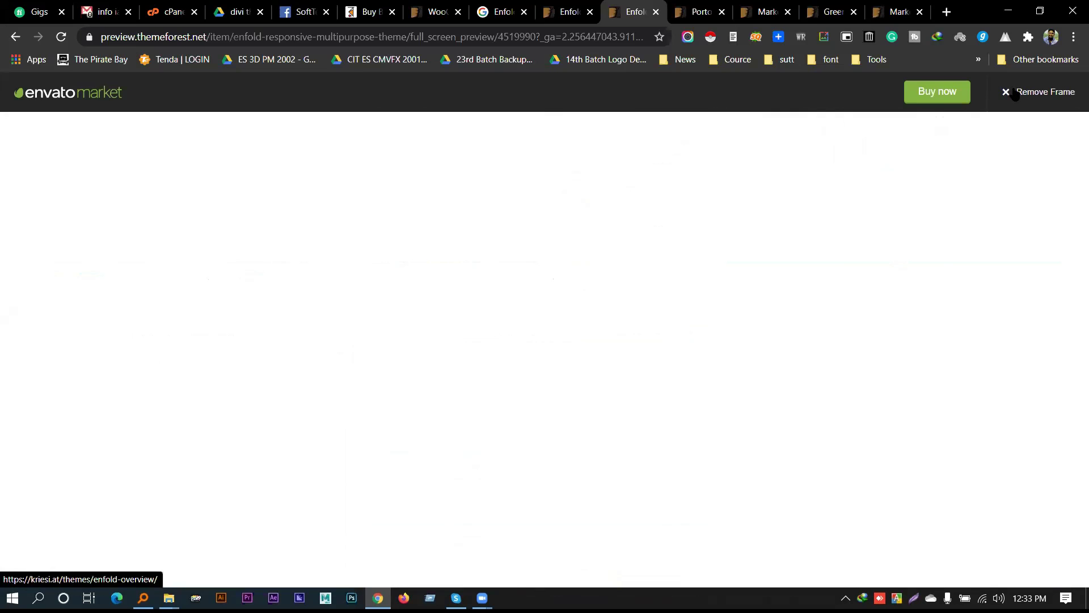
Remove the marketplace frame and scroll through the Enfold demo overview
{"action": "left_click", "coordinate": [1041, 92]}
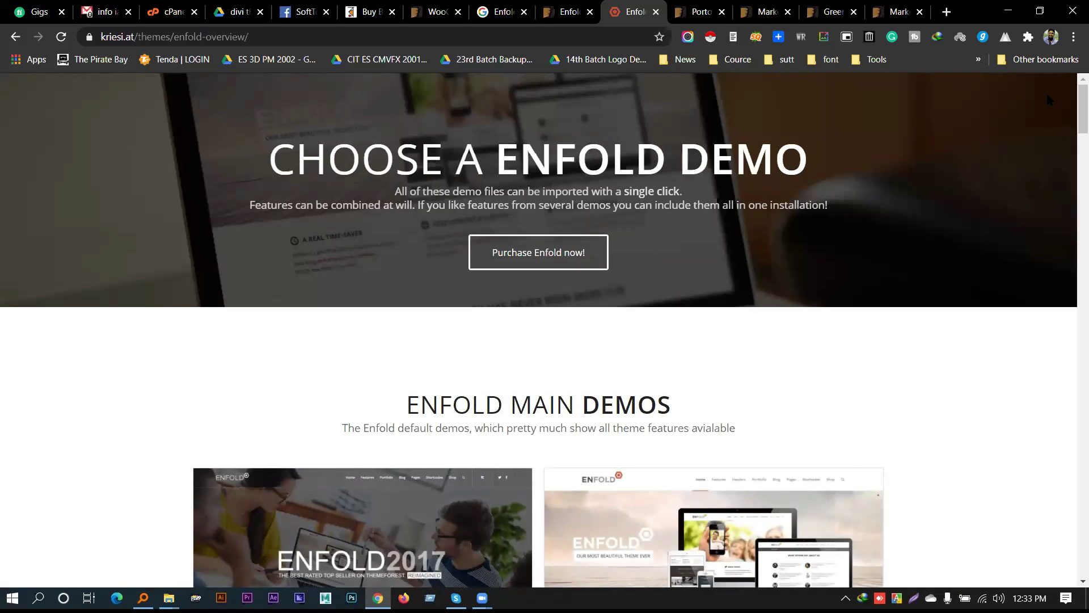
{"action": "scroll", "coordinate": [813, 156], "scroll_direction": "down", "scroll_amount": 8}
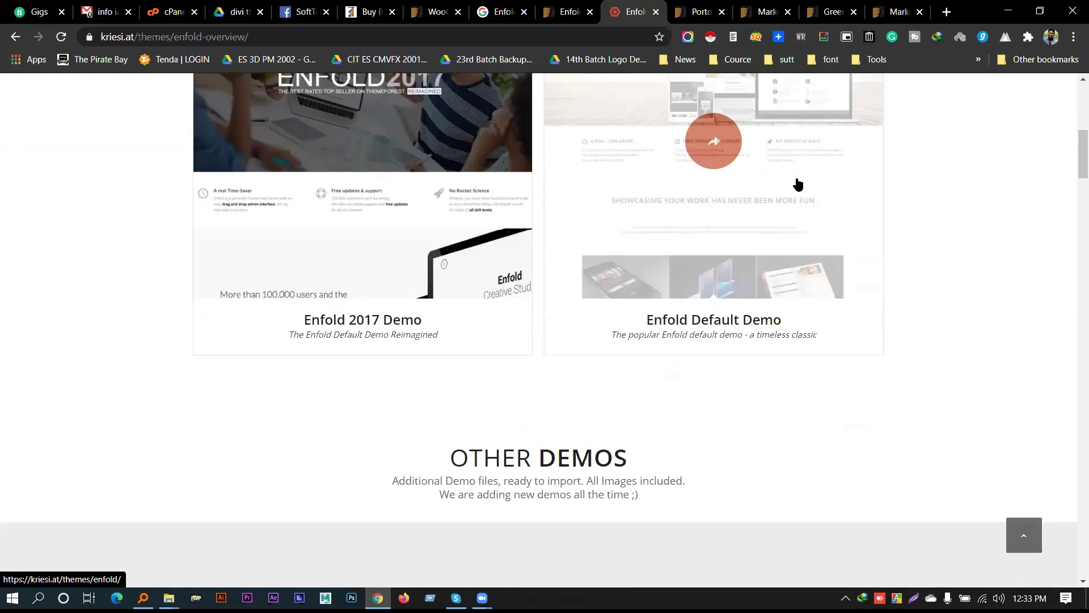
{"action": "scroll", "coordinate": [796, 184], "scroll_direction": "down", "scroll_amount": 5}
{"action": "scroll", "coordinate": [732, 184], "scroll_direction": "up", "scroll_amount": 8}
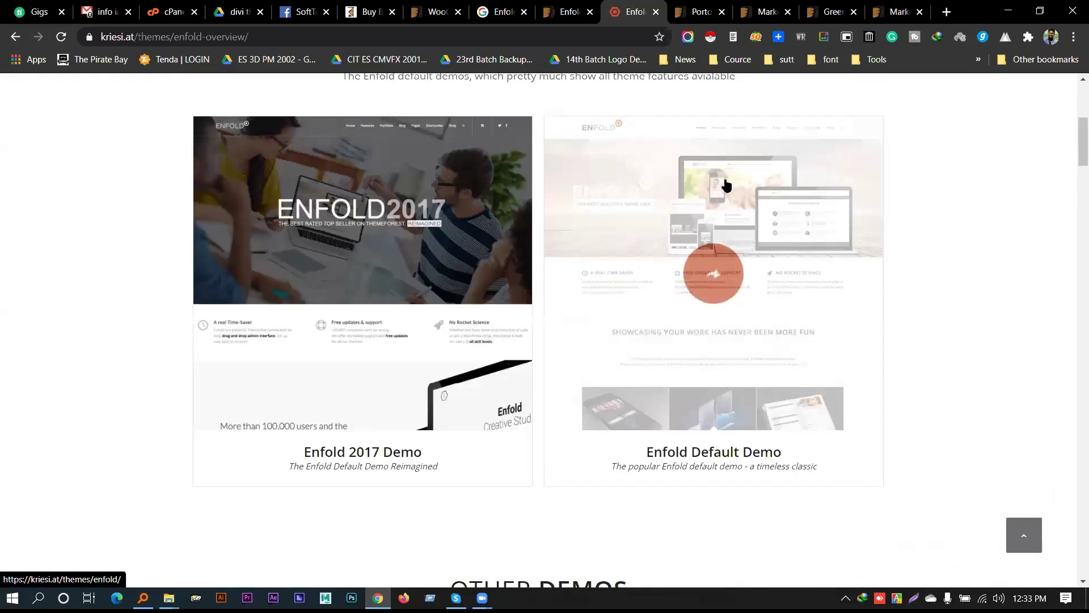
{"action": "scroll", "coordinate": [726, 184], "scroll_direction": "up", "scroll_amount": 6}
{"action": "scroll", "coordinate": [567, 234], "scroll_direction": "down", "scroll_amount": 3}
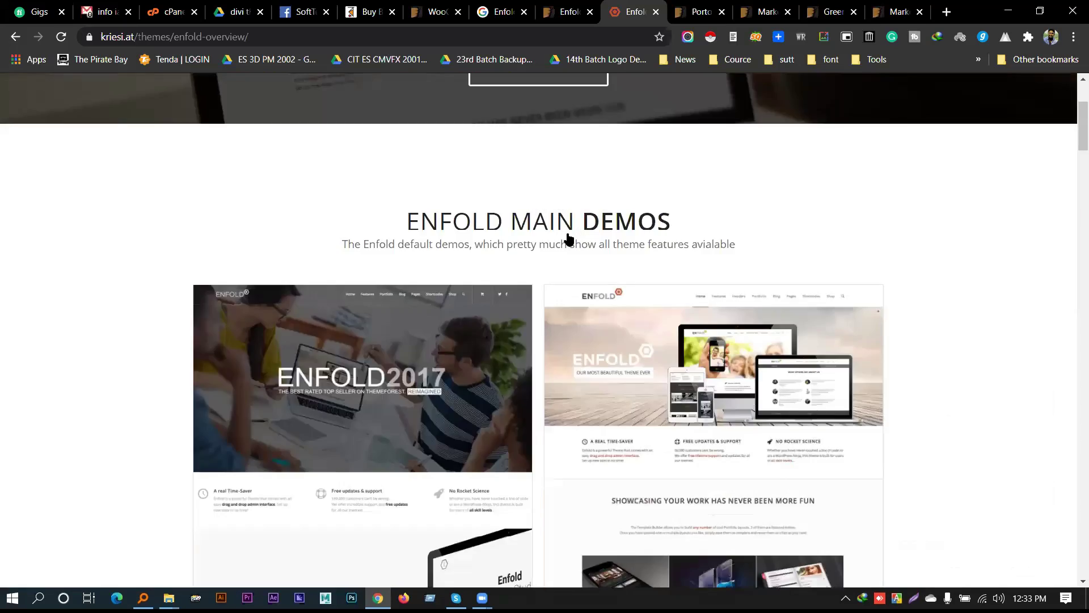
{"action": "scroll", "coordinate": [567, 234], "scroll_direction": "down", "scroll_amount": 20}
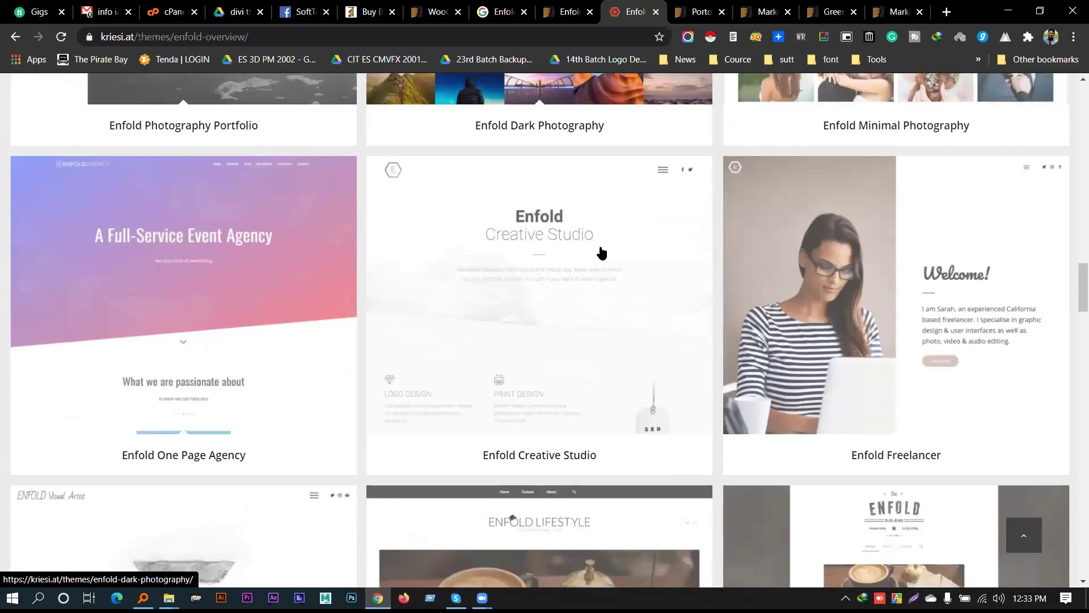
{"action": "scroll", "coordinate": [602, 253], "scroll_direction": "down", "scroll_amount": 6}
{"action": "scroll", "coordinate": [768, 261], "scroll_direction": "up", "scroll_amount": 6}
{"action": "scroll", "coordinate": [768, 260], "scroll_direction": "down", "scroll_amount": 1}
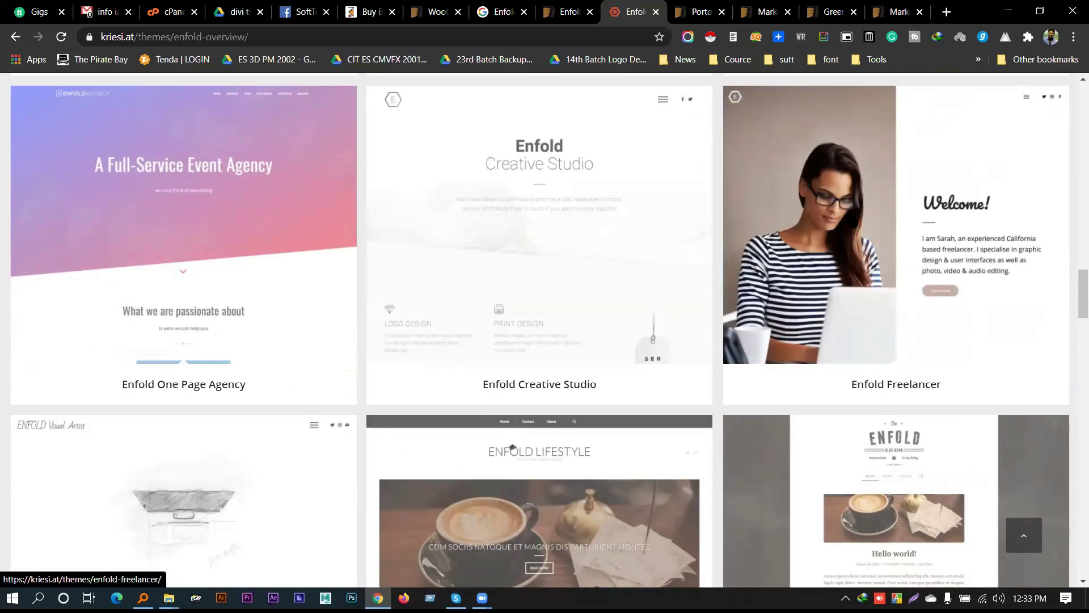
Open the Enfold Freelancer demo and scroll through its sections
{"action": "left_click", "coordinate": [852, 218]}
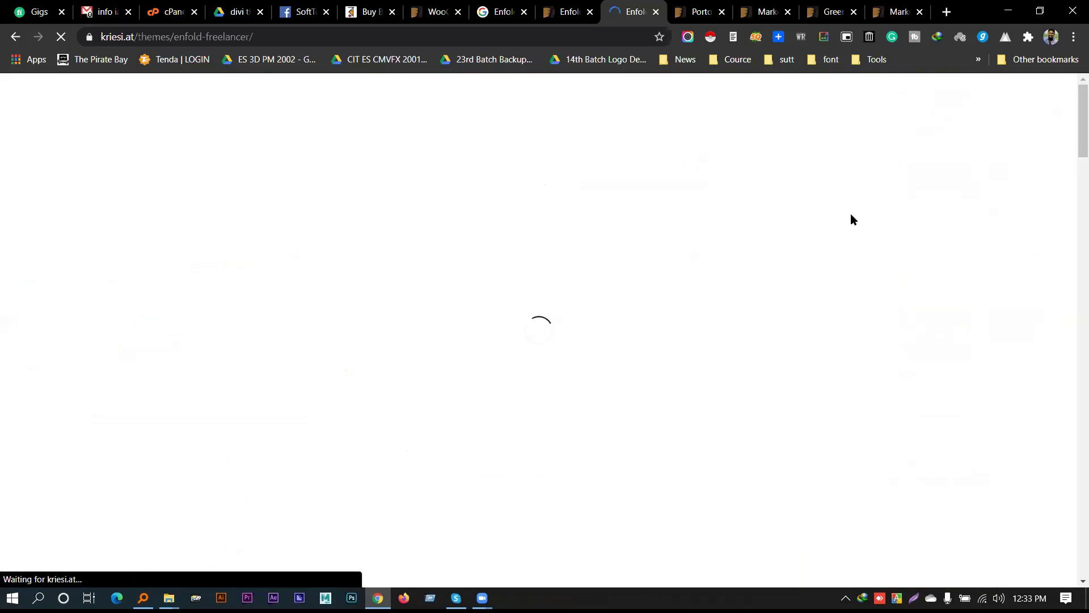
{"action": "scroll", "coordinate": [104, 301], "scroll_direction": "down", "scroll_amount": 10}
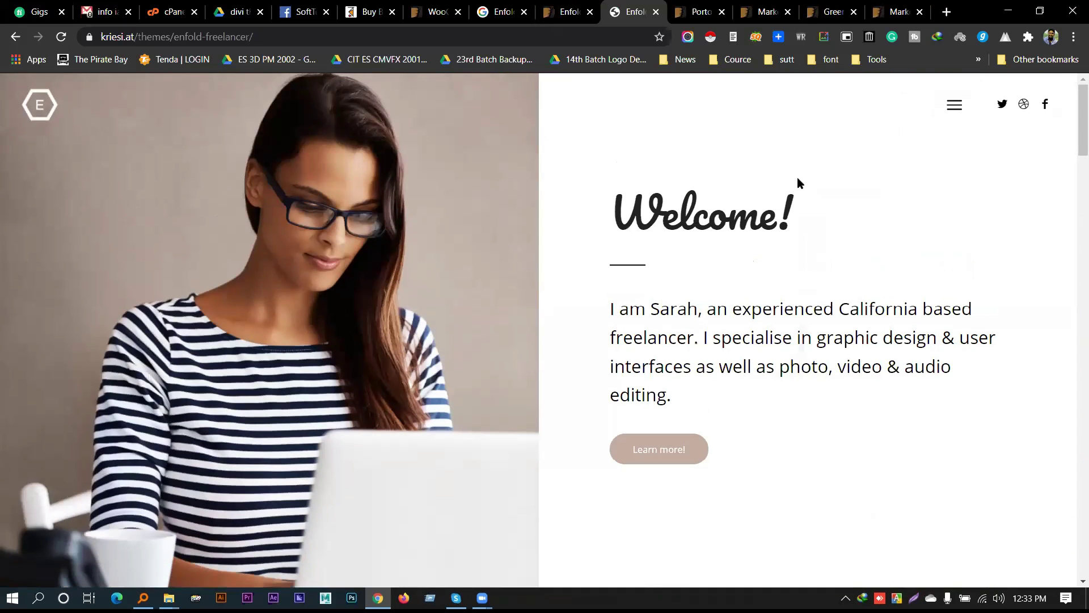
{"action": "scroll", "coordinate": [570, 234], "scroll_direction": "down", "scroll_amount": 3}
{"action": "scroll", "coordinate": [574, 264], "scroll_direction": "up", "scroll_amount": 3}
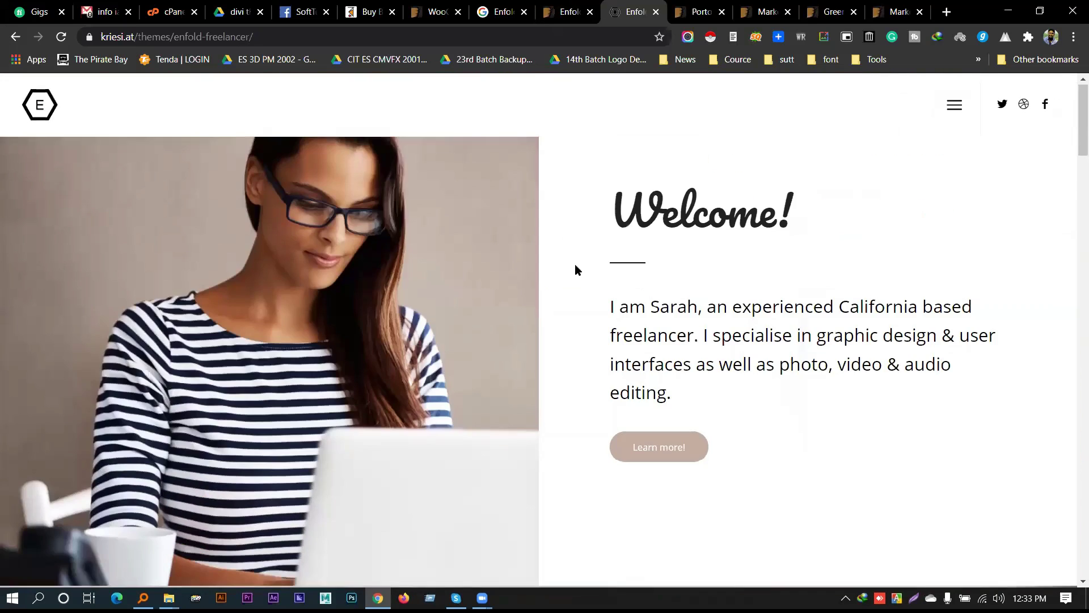
{"action": "scroll", "coordinate": [450, 247], "scroll_direction": "down", "scroll_amount": 1}
{"action": "scroll", "coordinate": [451, 247], "scroll_direction": "down", "scroll_amount": 8}
{"action": "scroll", "coordinate": [760, 223], "scroll_direction": "up", "scroll_amount": 9}
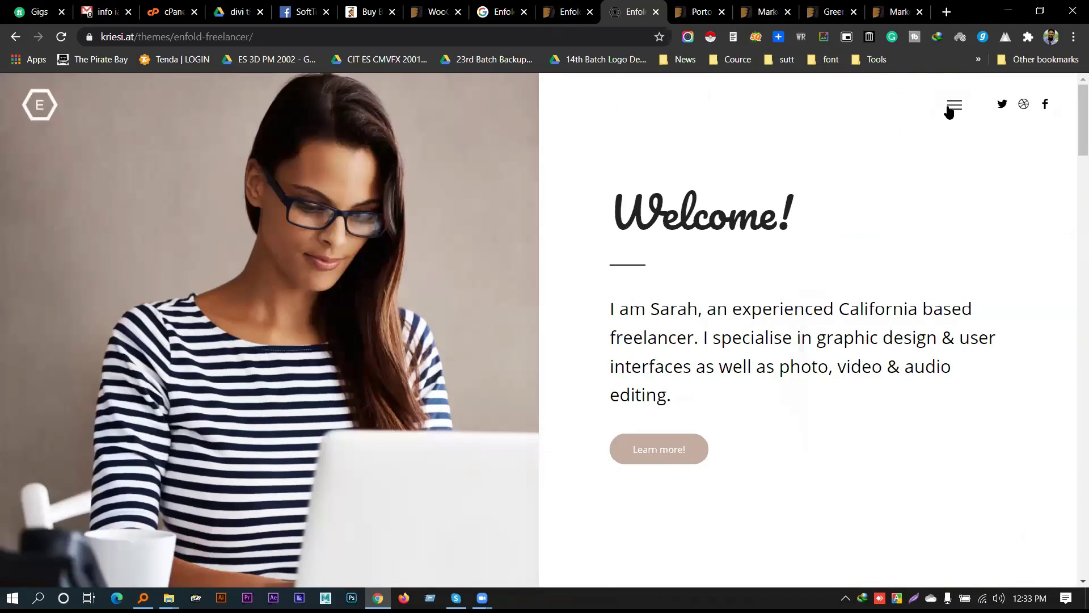
Toggle the demo's hamburger menu, scroll the page, and select the Welcome! heading
{"action": "left_click", "coordinate": [950, 110]}
{"action": "left_click", "coordinate": [953, 104]}
{"action": "scroll", "coordinate": [709, 264], "scroll_direction": "down", "scroll_amount": 5}
{"action": "scroll", "coordinate": [710, 264], "scroll_direction": "down", "scroll_amount": 20}
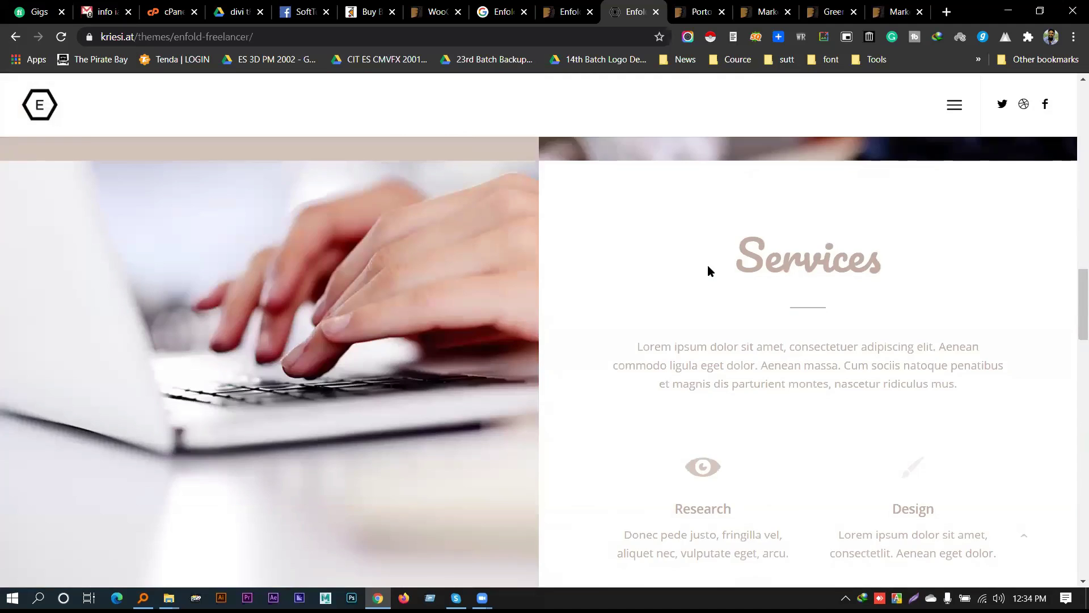
{"action": "scroll", "coordinate": [704, 272], "scroll_direction": "down", "scroll_amount": 5}
{"action": "scroll", "coordinate": [707, 278], "scroll_direction": "up", "scroll_amount": 10}
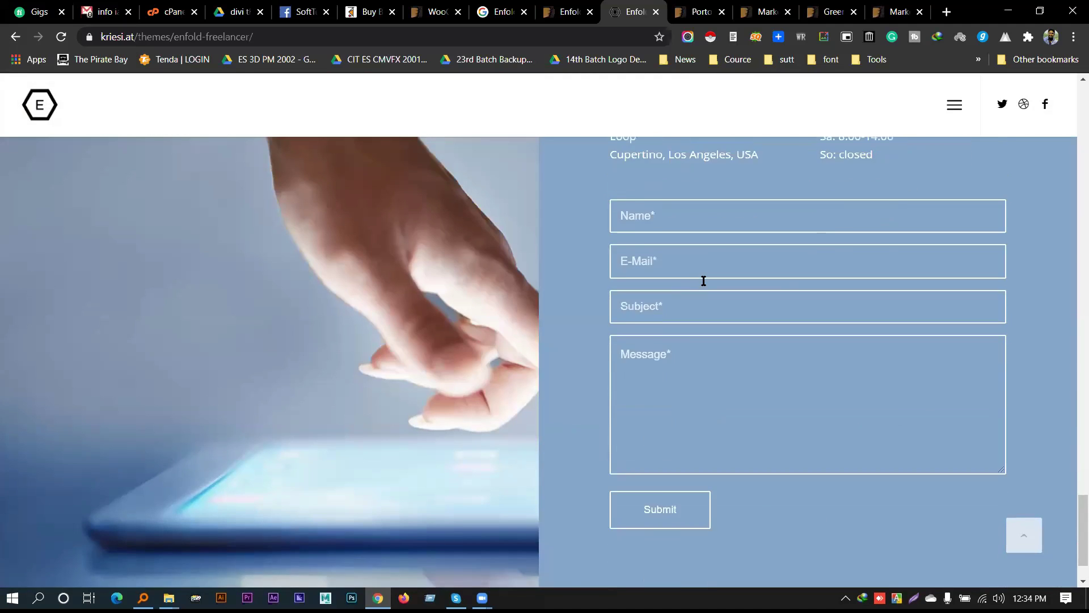
{"action": "scroll", "coordinate": [707, 280], "scroll_direction": "down", "scroll_amount": 15}
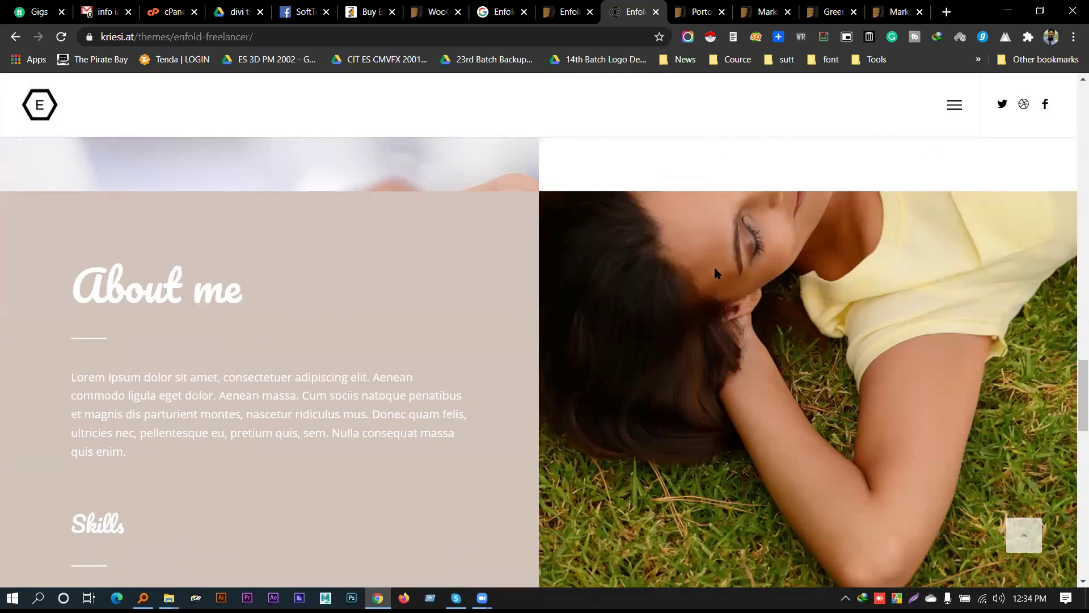
{"action": "scroll", "coordinate": [709, 272], "scroll_direction": "up", "scroll_amount": 15}
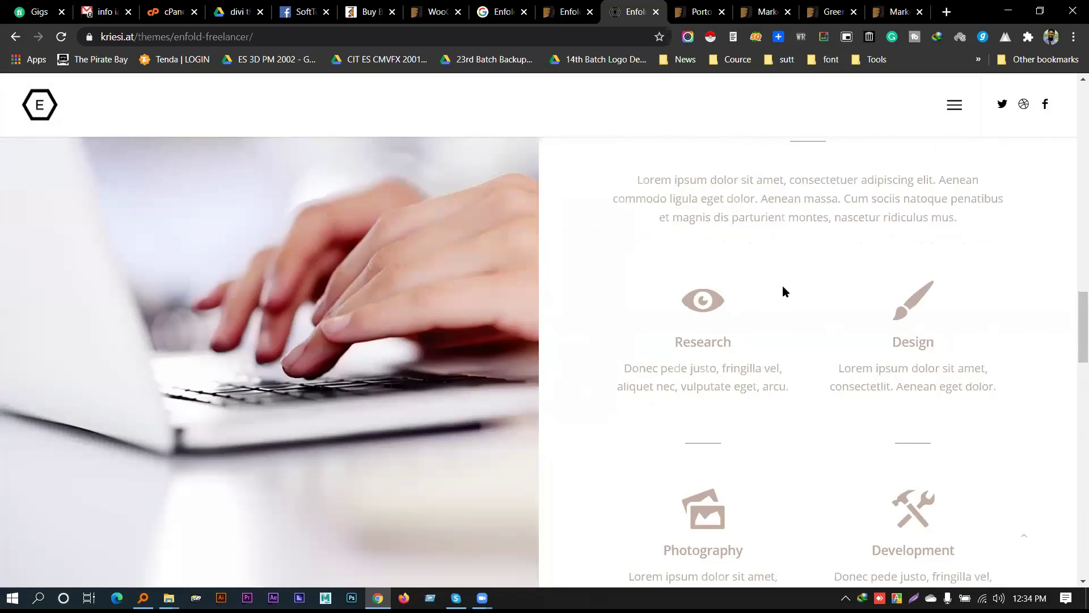
{"action": "scroll", "coordinate": [770, 293], "scroll_direction": "up", "scroll_amount": 10}
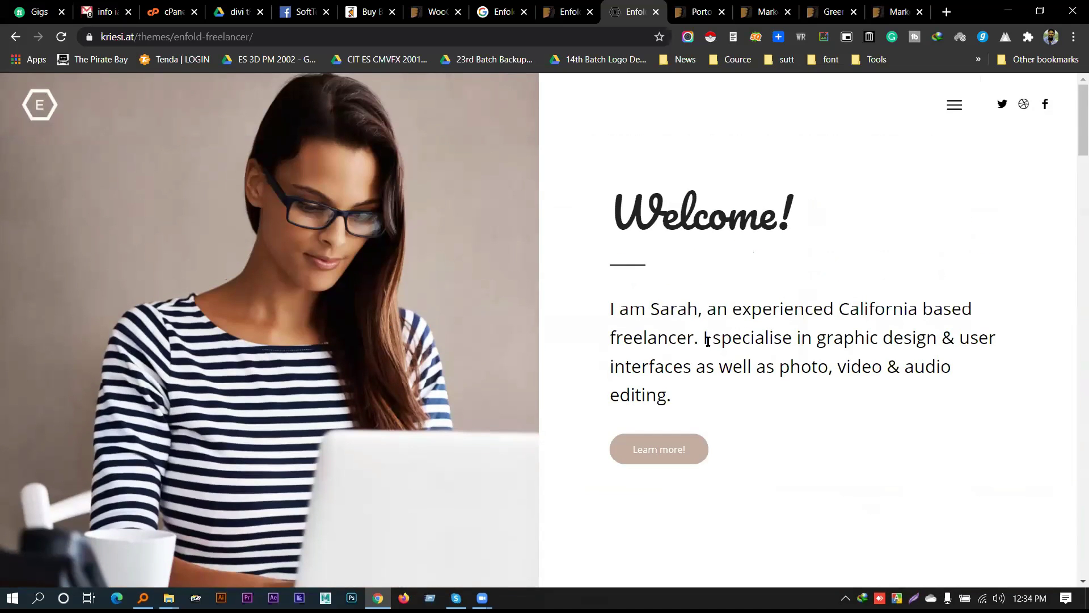
{"action": "triple_click", "coordinate": [672, 221]}
Close the theme demo, ThemeForest, Google, WooCommerce and Buy Book tabs
{"action": "triple_click", "coordinate": [725, 348]}
{"action": "left_click", "coordinate": [856, 223]}
{"action": "left_click", "coordinate": [656, 11]}
{"action": "left_click", "coordinate": [656, 11]}
{"action": "left_click", "coordinate": [657, 12]}
{"action": "left_click", "coordinate": [657, 12]}
{"action": "left_click", "coordinate": [663, 11]}
{"action": "left_click", "coordinate": [659, 11]}
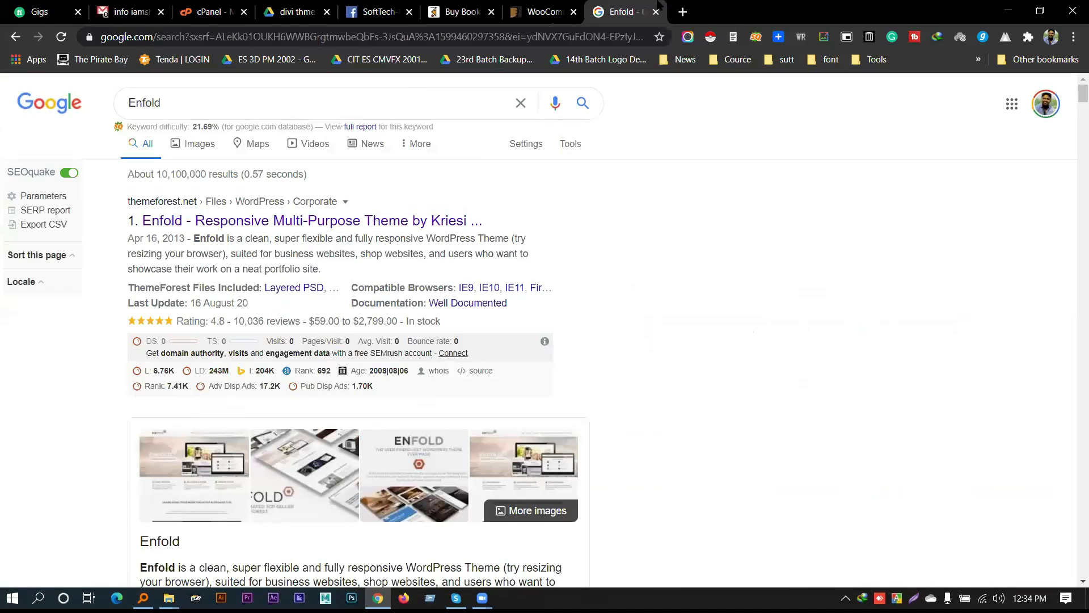
{"action": "left_click", "coordinate": [656, 12]}
{"action": "left_click", "coordinate": [657, 11]}
{"action": "left_click", "coordinate": [656, 11]}
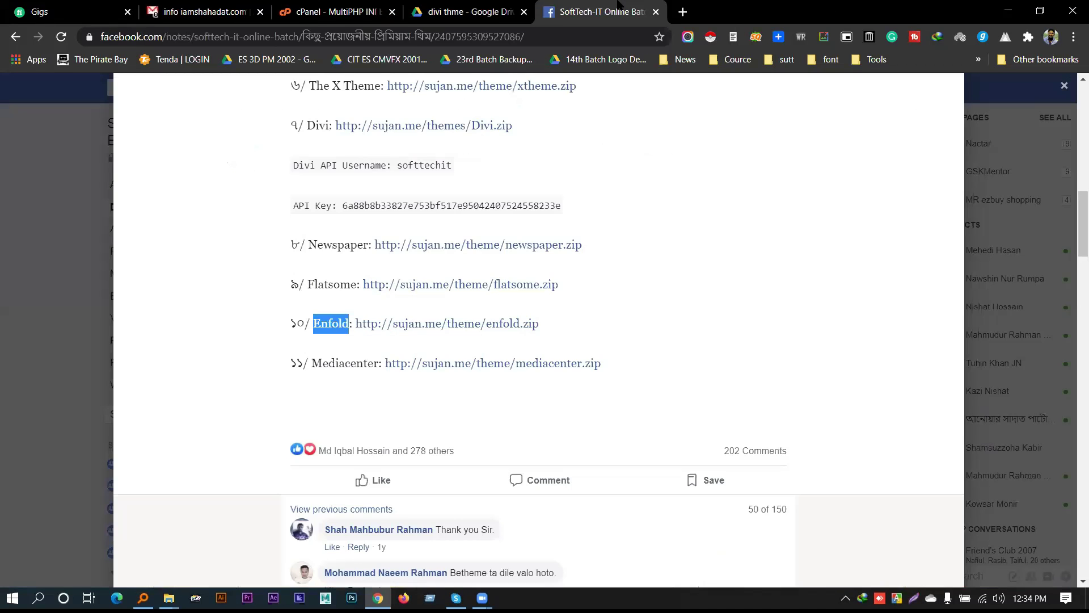
Dismiss the group note and post preview, then go to the Facebook News Feed
{"action": "key", "text": "Escape"}
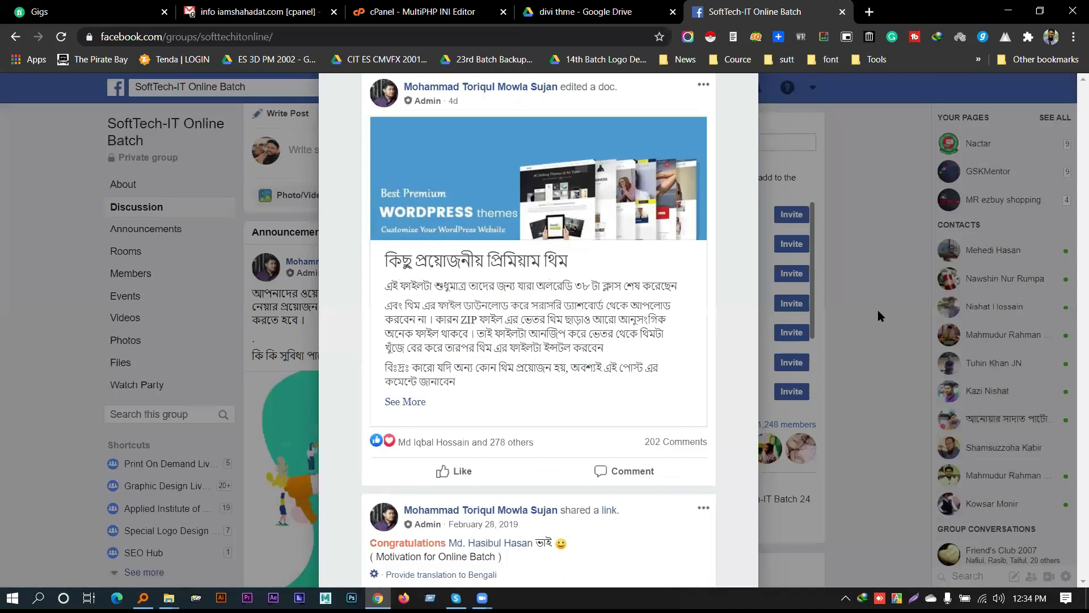
{"action": "left_click", "coordinate": [877, 316]}
{"action": "scroll", "coordinate": [628, 88], "scroll_direction": "down", "scroll_amount": 3}
{"action": "left_click", "coordinate": [628, 88]}
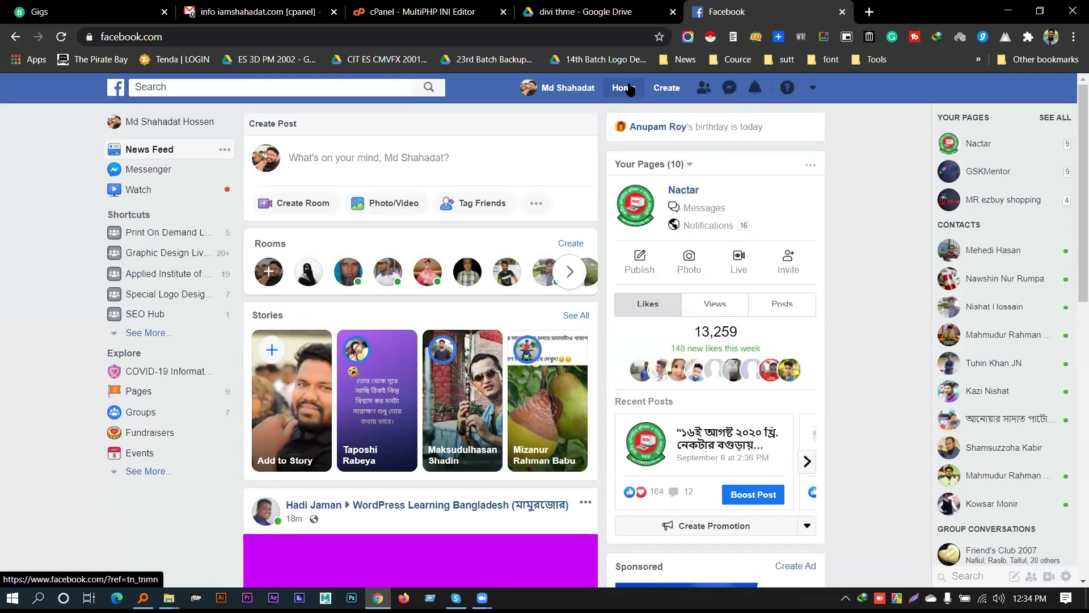
{"action": "scroll", "coordinate": [542, 231], "scroll_direction": "down", "scroll_amount": 10}
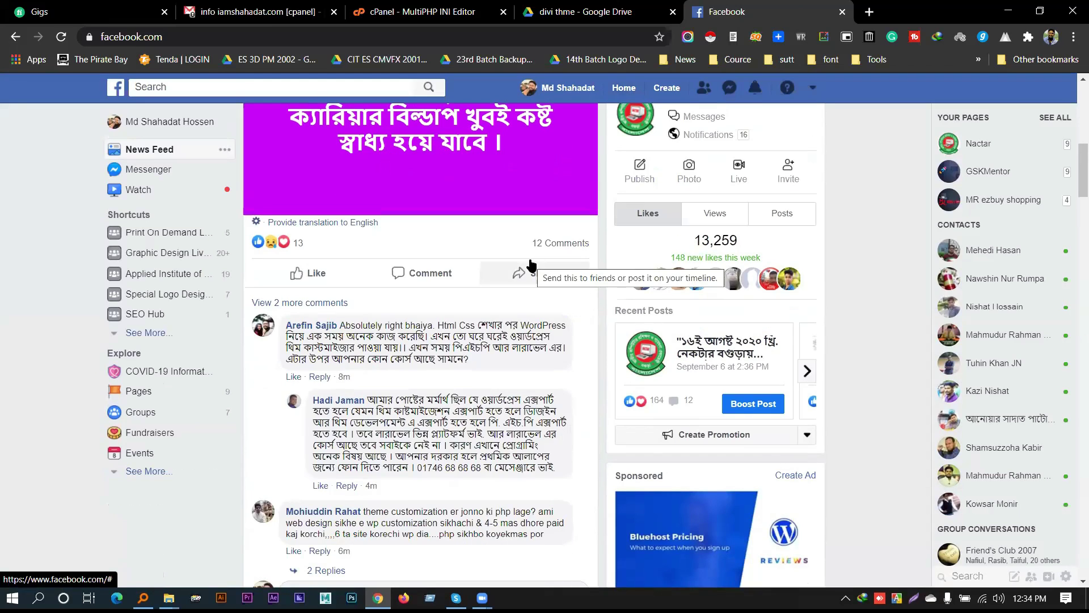
{"action": "scroll", "coordinate": [511, 271], "scroll_direction": "up", "scroll_amount": 4}
{"action": "left_click_drag", "start_coordinate": [393, 248], "coordinate": [430, 350]}
{"action": "left_click", "coordinate": [429, 352]}
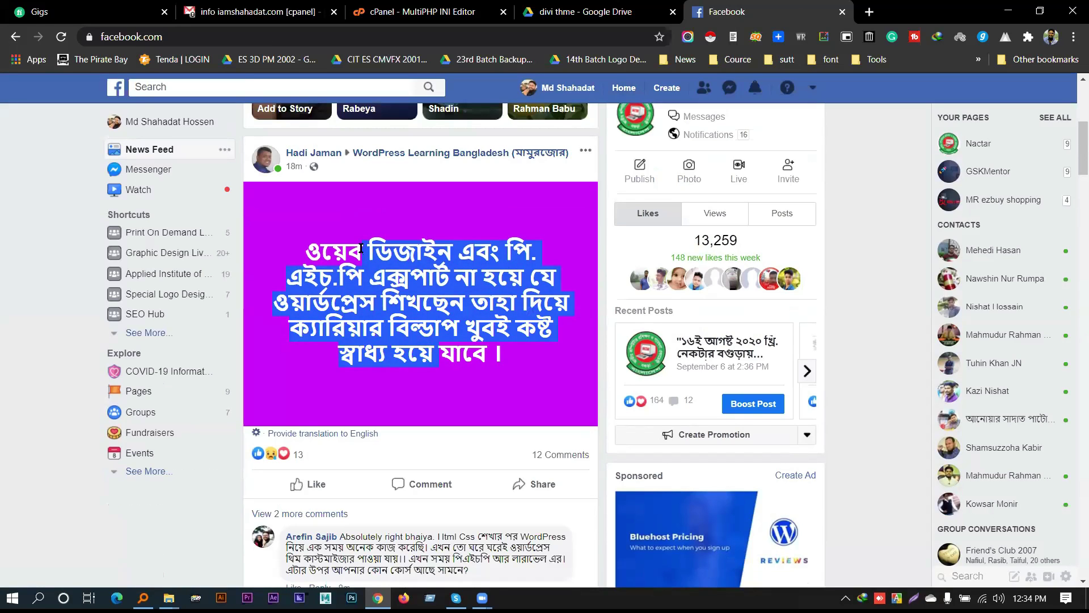
{"action": "left_click_drag", "start_coordinate": [365, 250], "coordinate": [425, 360]}
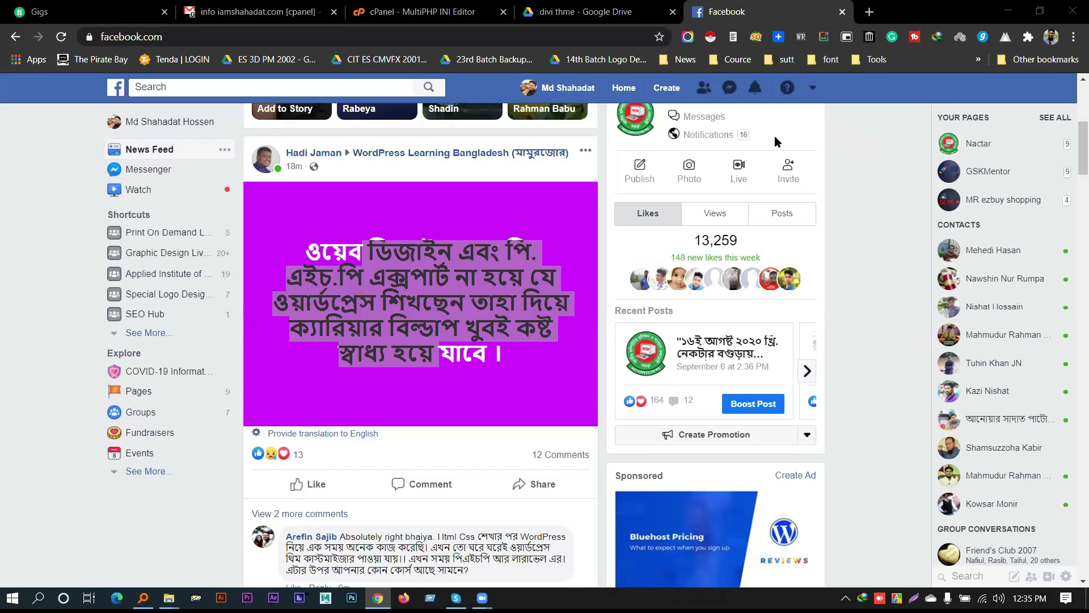
{"action": "left_click", "coordinate": [621, 96]}
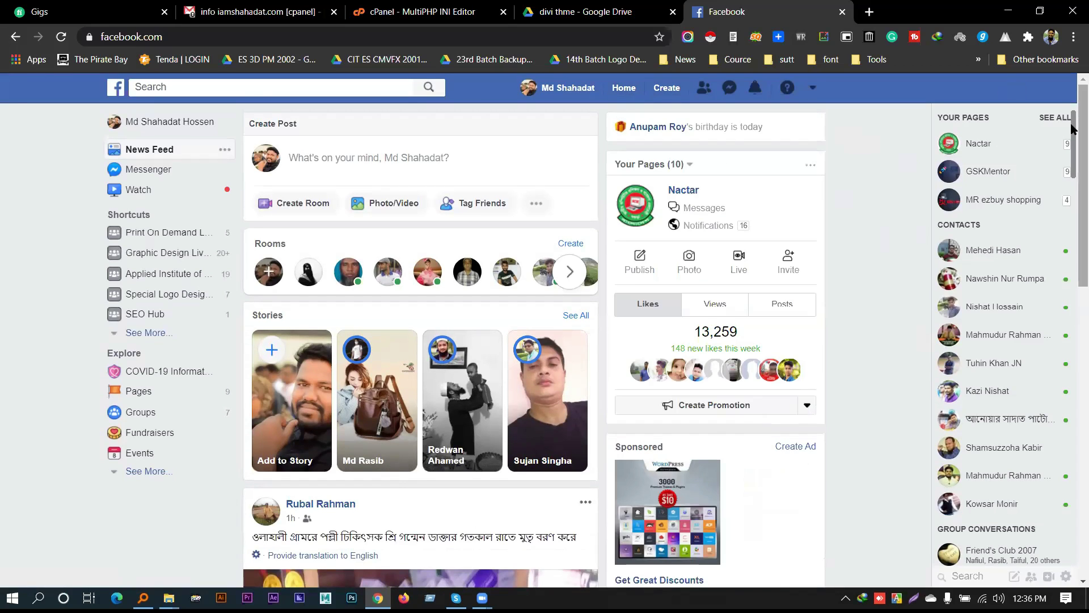
Scroll through the Facebook News Feed looking for the js_composer.zip link
{"action": "scroll", "coordinate": [1073, 243], "scroll_direction": "down", "scroll_amount": 5}
{"action": "scroll", "coordinate": [1073, 244], "scroll_direction": "down", "scroll_amount": 5}
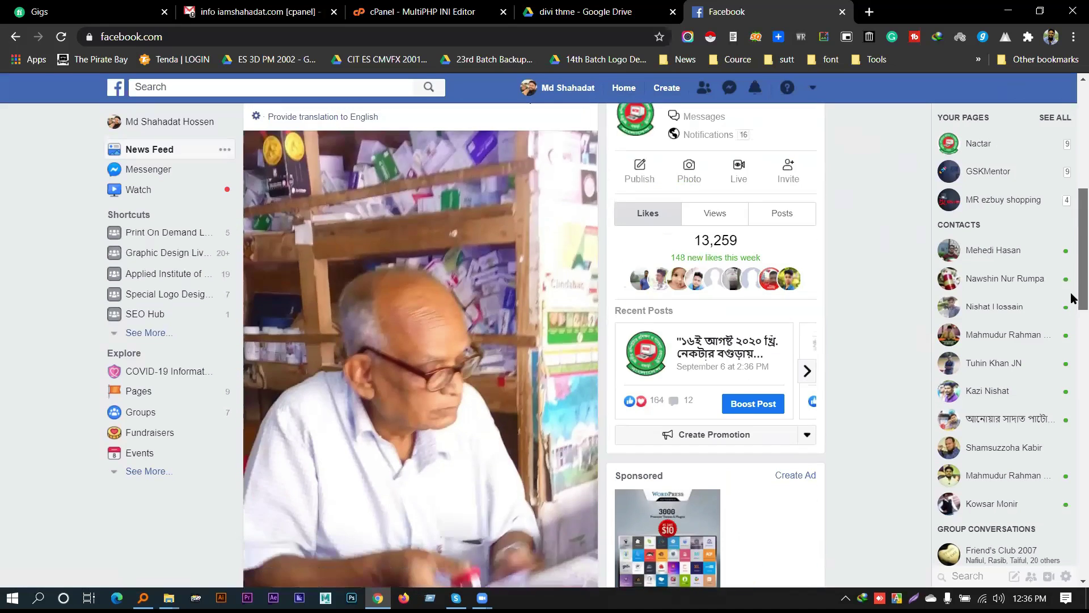
{"action": "scroll", "coordinate": [1071, 306], "scroll_direction": "up", "scroll_amount": 10}
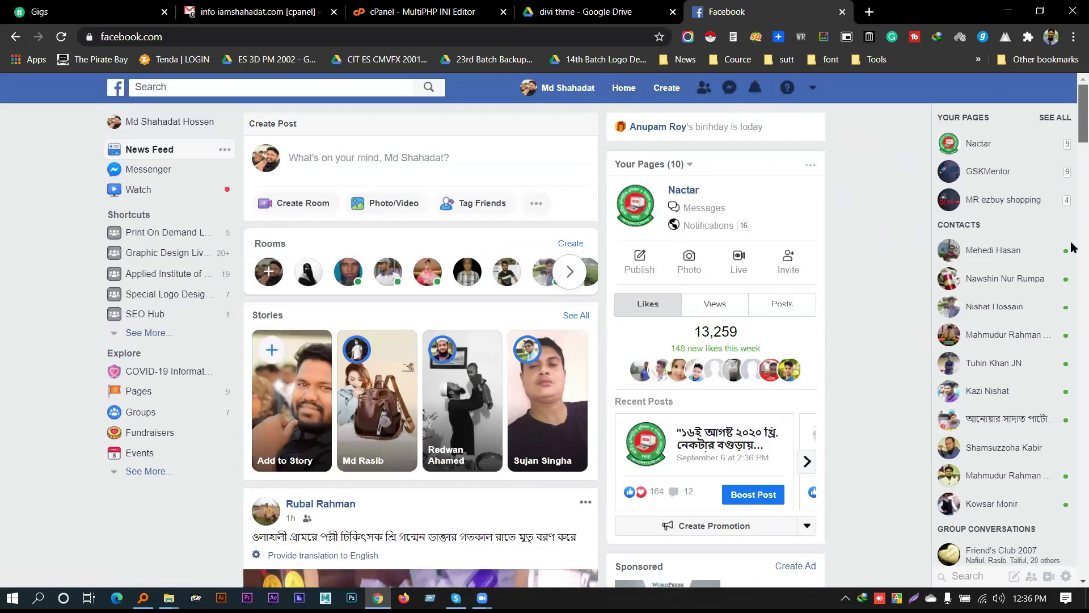
{"action": "scroll", "coordinate": [1073, 244], "scroll_direction": "down", "scroll_amount": 3}
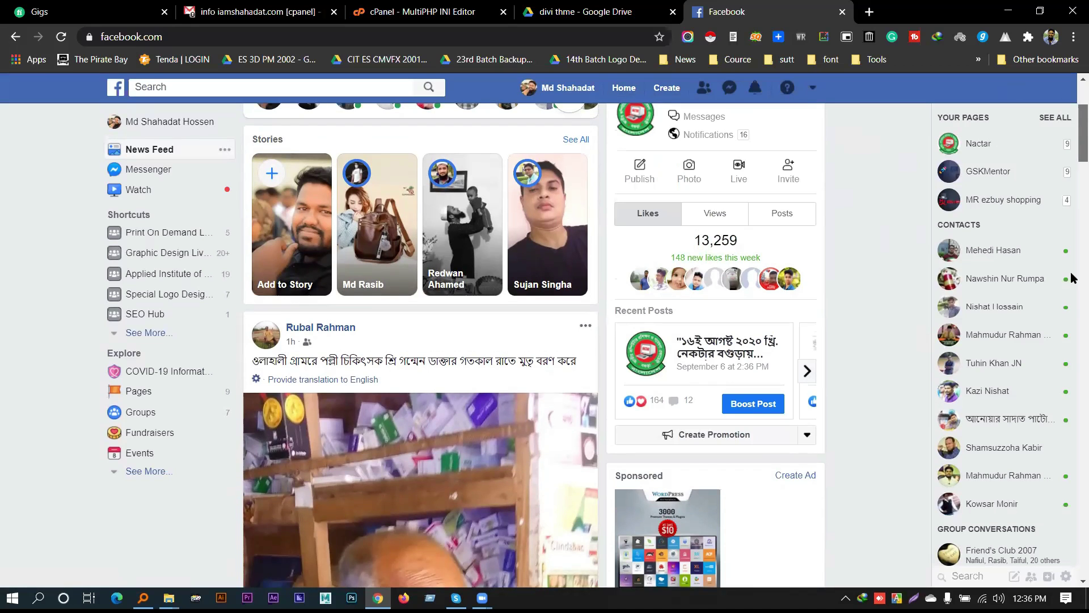
{"action": "scroll", "coordinate": [1072, 278], "scroll_direction": "down", "scroll_amount": 2}
{"action": "scroll", "coordinate": [1073, 278], "scroll_direction": "up", "scroll_amount": 2}
{"action": "scroll", "coordinate": [1072, 278], "scroll_direction": "down", "scroll_amount": 7}
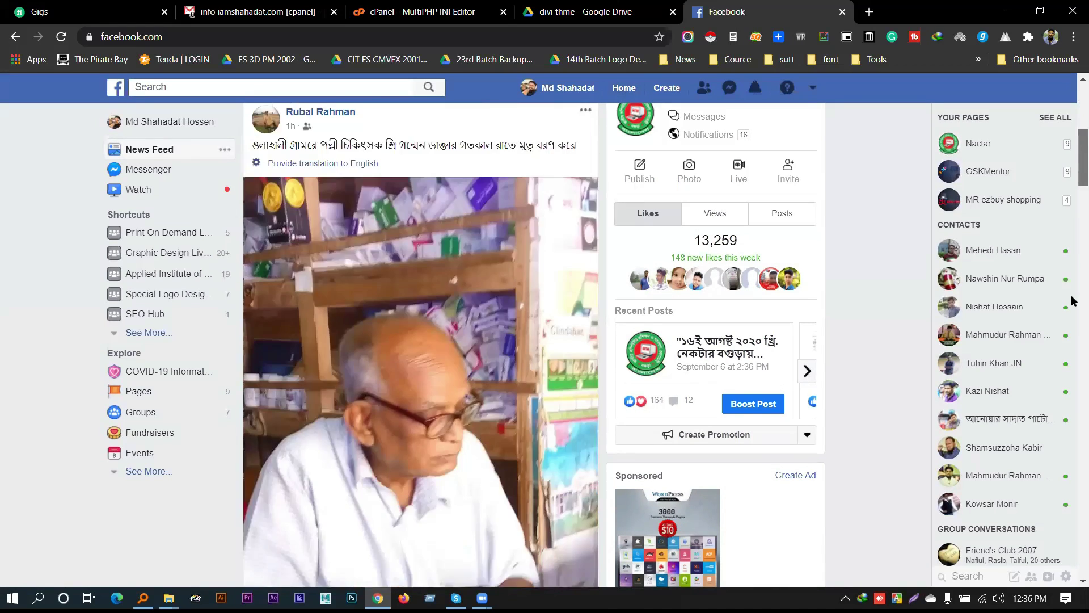
{"action": "scroll", "coordinate": [1073, 244], "scroll_direction": "up", "scroll_amount": 10}
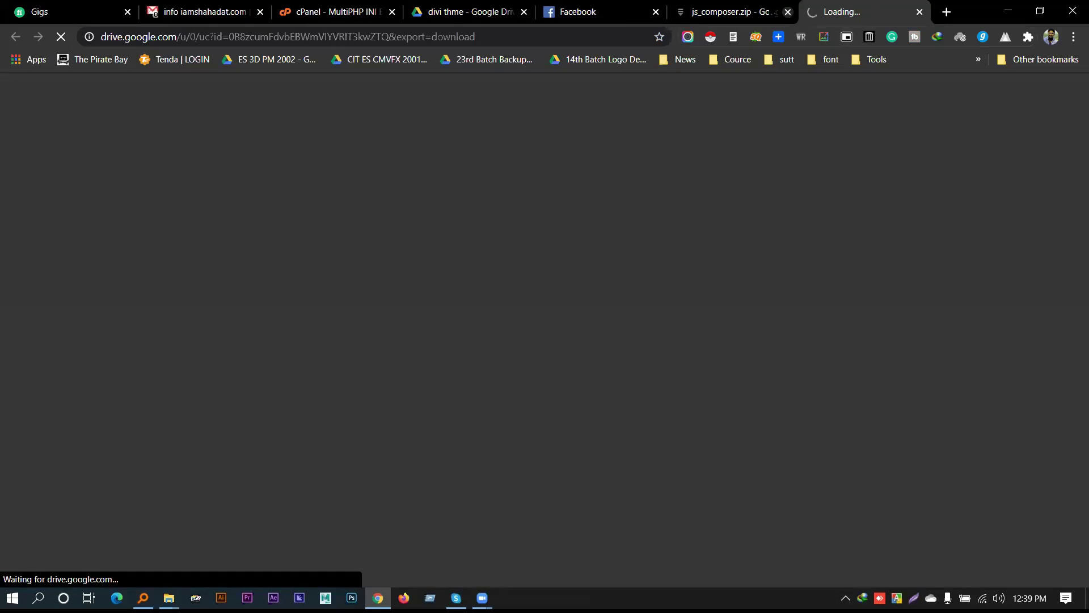
Set the js_composer.zip download's save location to the Desktop
{"action": "left_click", "coordinate": [755, 8]}
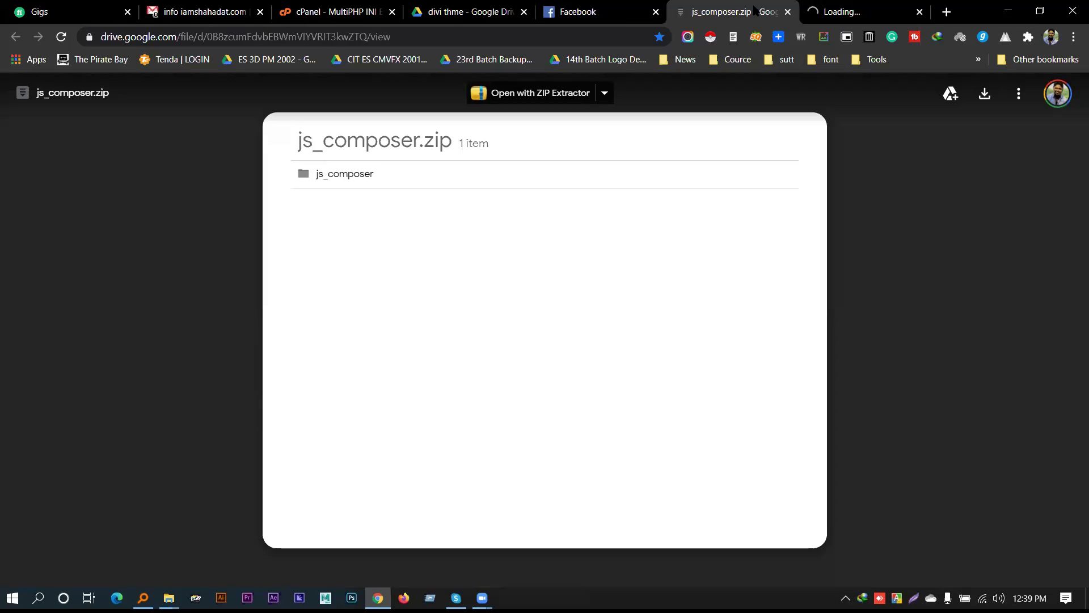
{"action": "left_click", "coordinate": [903, 5]}
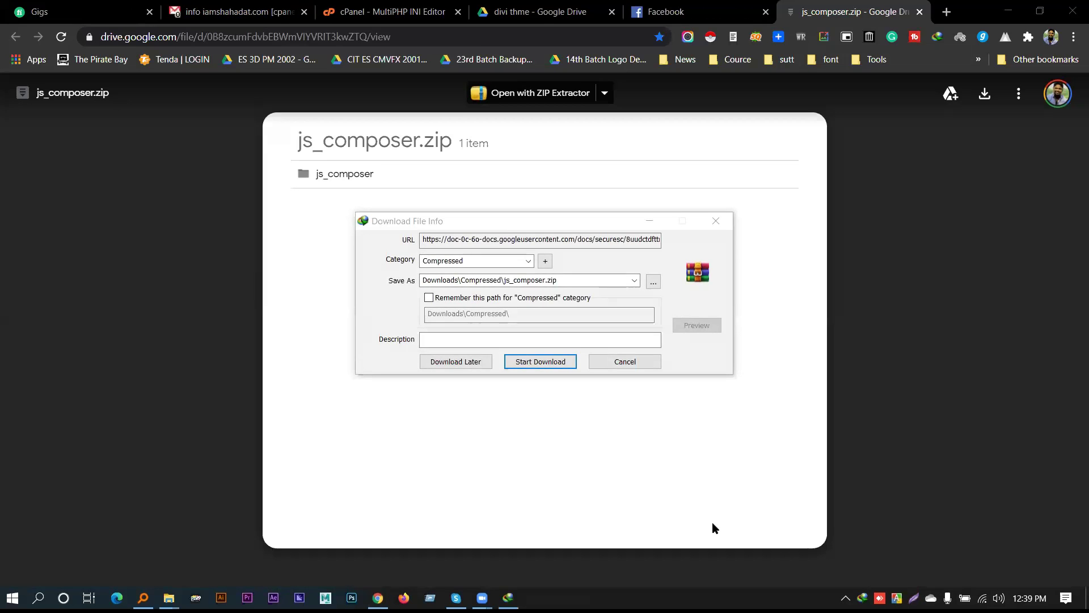
{"action": "left_click", "coordinate": [653, 282]}
{"action": "left_click", "coordinate": [417, 313]}
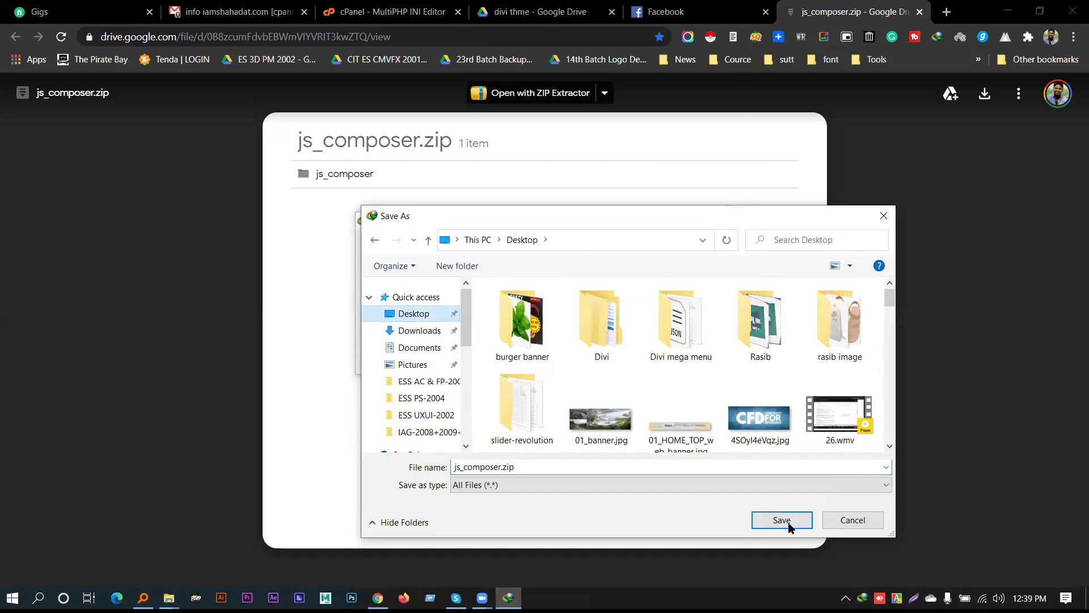
{"action": "left_click", "coordinate": [788, 523]}
Start the download, then check js_composer.zip's contents in WinRAR and close it
{"action": "left_click", "coordinate": [528, 366]}
{"action": "left_click", "coordinate": [431, 344]}
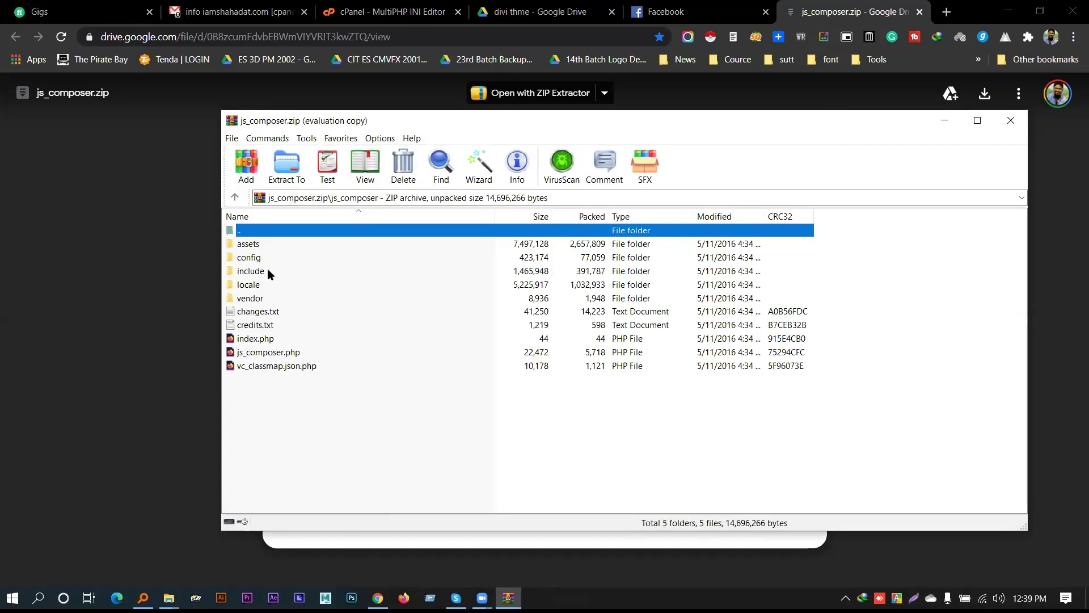
{"action": "left_click", "coordinate": [1011, 120]}
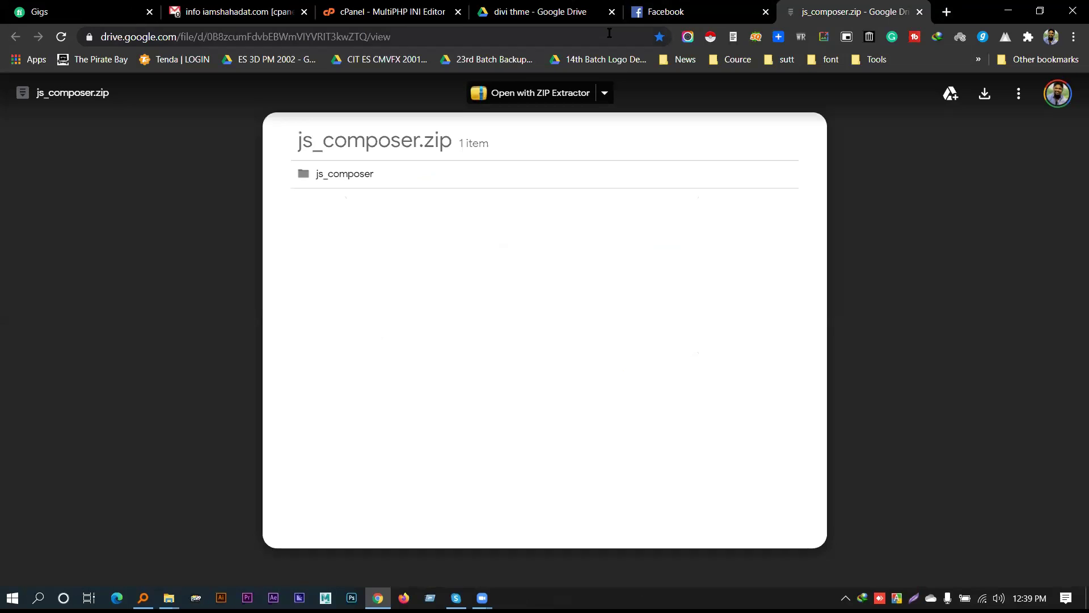
Load the site's wp-admin dashboard and go to Plugins > Add New
{"action": "left_click", "coordinate": [609, 33]}
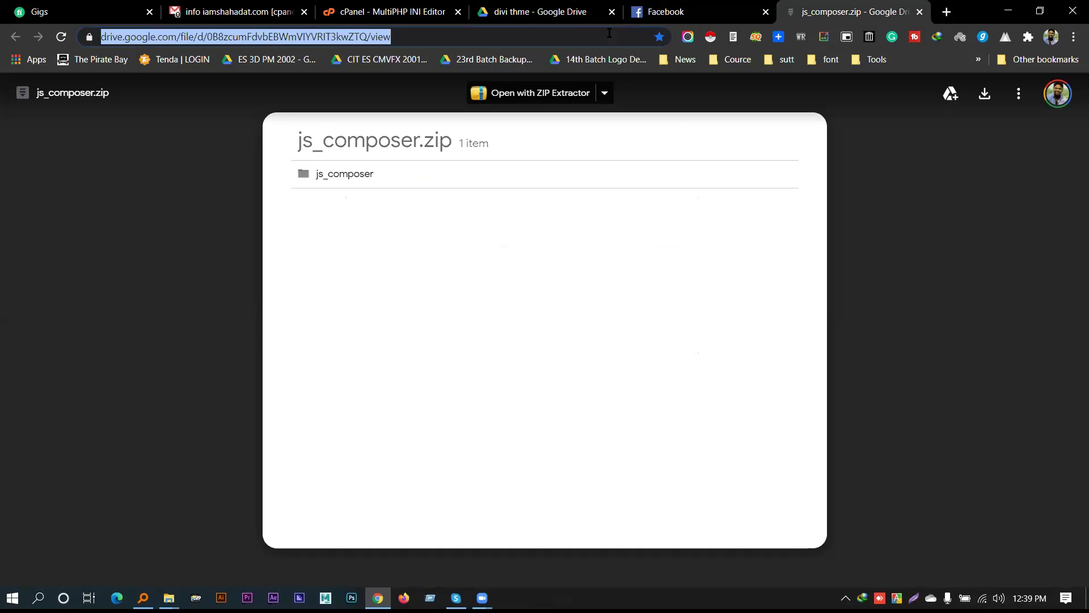
{"action": "type", "text": "iam"}
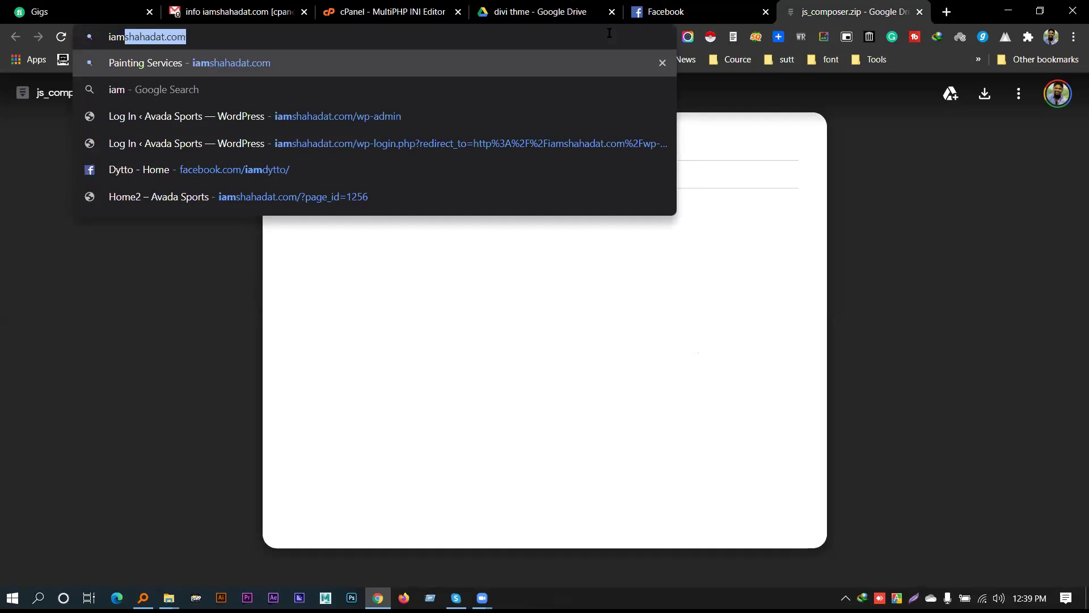
{"action": "key", "text": "Down"}
{"action": "key", "text": "Down"}
{"action": "key", "text": "Return"}
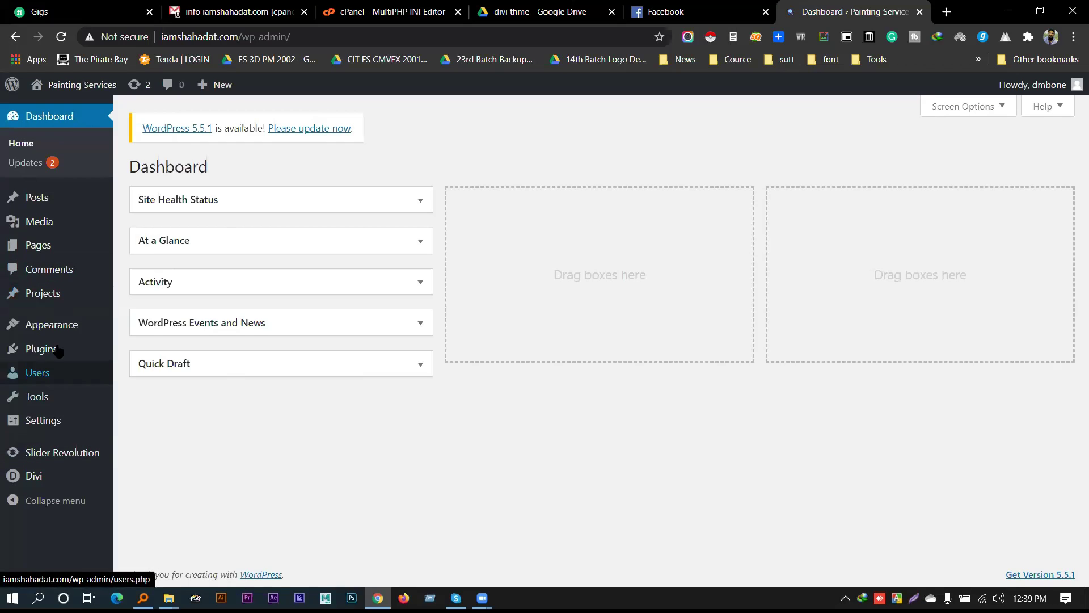
{"action": "mouse_move", "coordinate": [57, 351]}
{"action": "left_click", "coordinate": [154, 377]}
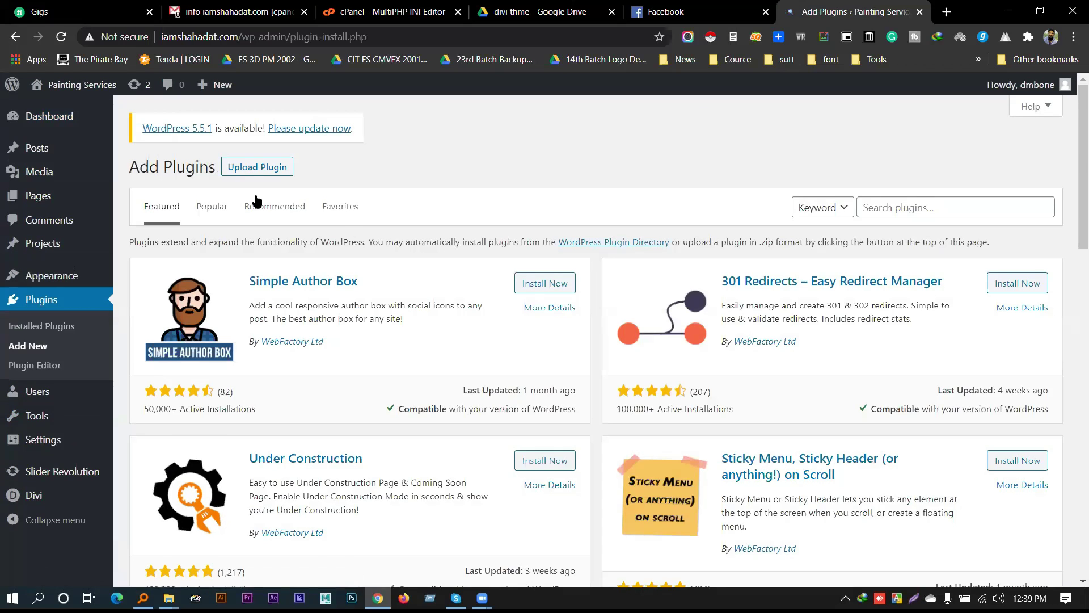
Choose js_composer.zip from the Desktop in the Upload Plugin form
{"action": "left_click", "coordinate": [245, 171]}
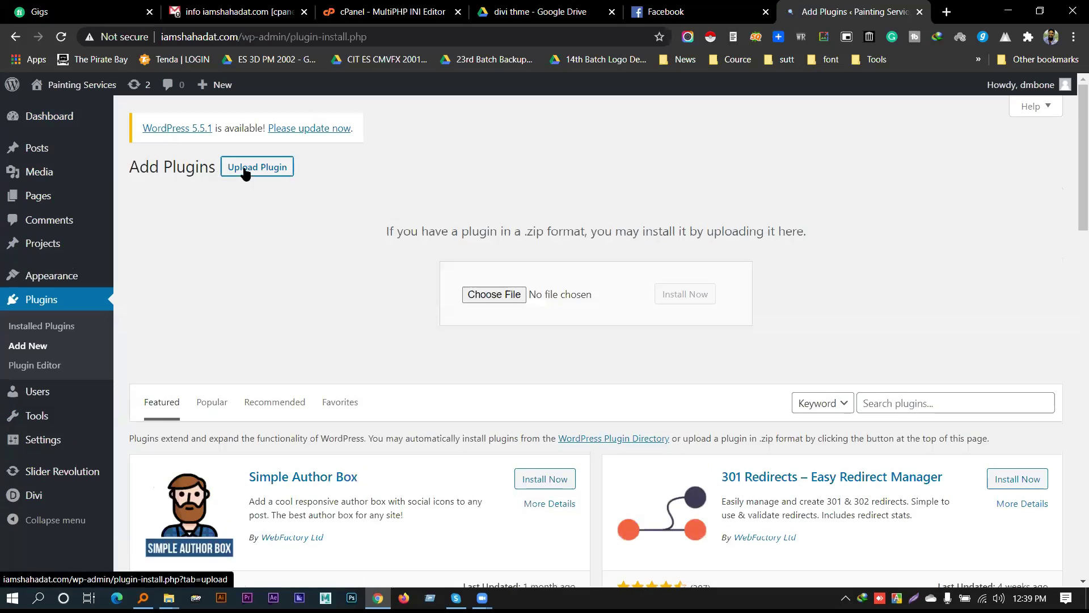
{"action": "left_click", "coordinate": [491, 294]}
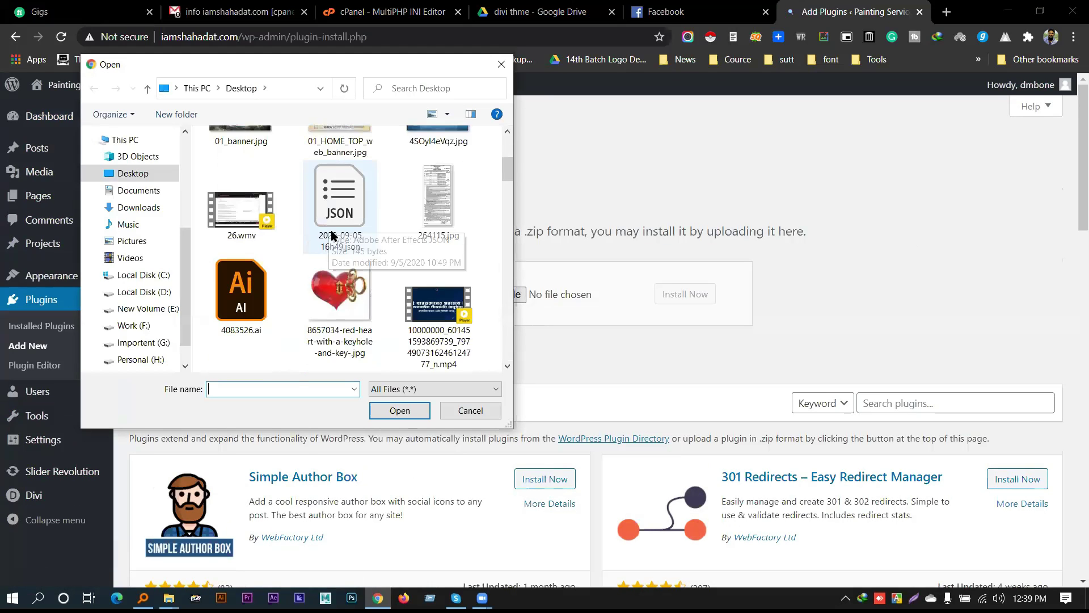
{"action": "scroll", "coordinate": [333, 236], "scroll_direction": "down", "scroll_amount": 5}
{"action": "scroll", "coordinate": [338, 248], "scroll_direction": "down", "scroll_amount": 10}
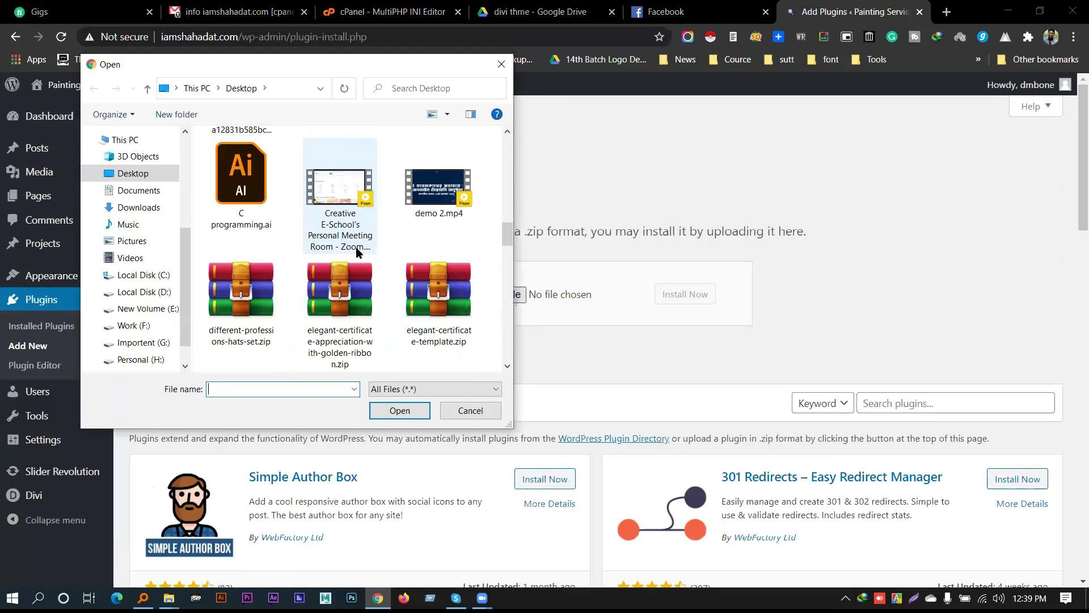
{"action": "scroll", "coordinate": [386, 250], "scroll_direction": "up", "scroll_amount": 3}
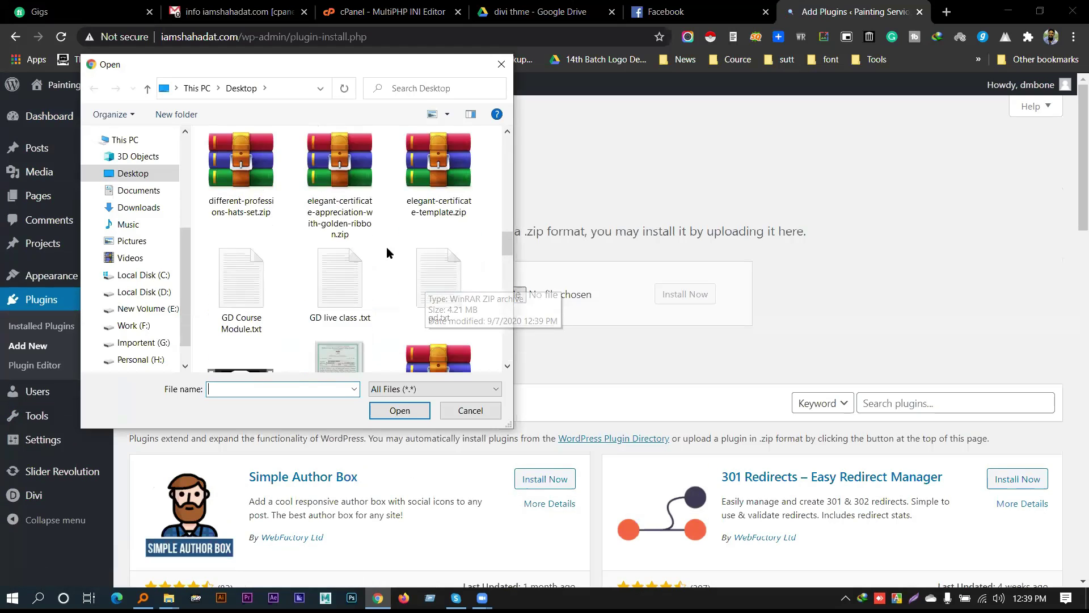
{"action": "scroll", "coordinate": [387, 254], "scroll_direction": "up", "scroll_amount": 3}
{"action": "scroll", "coordinate": [386, 256], "scroll_direction": "down", "scroll_amount": 2}
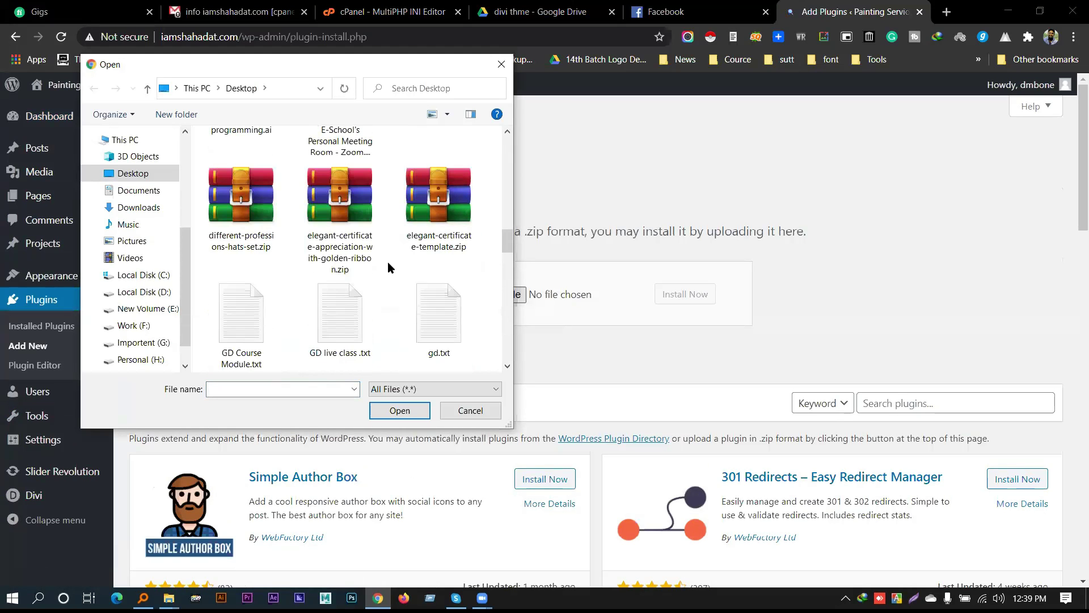
{"action": "scroll", "coordinate": [387, 264], "scroll_direction": "down", "scroll_amount": 10}
{"action": "scroll", "coordinate": [388, 266], "scroll_direction": "up", "scroll_amount": 1}
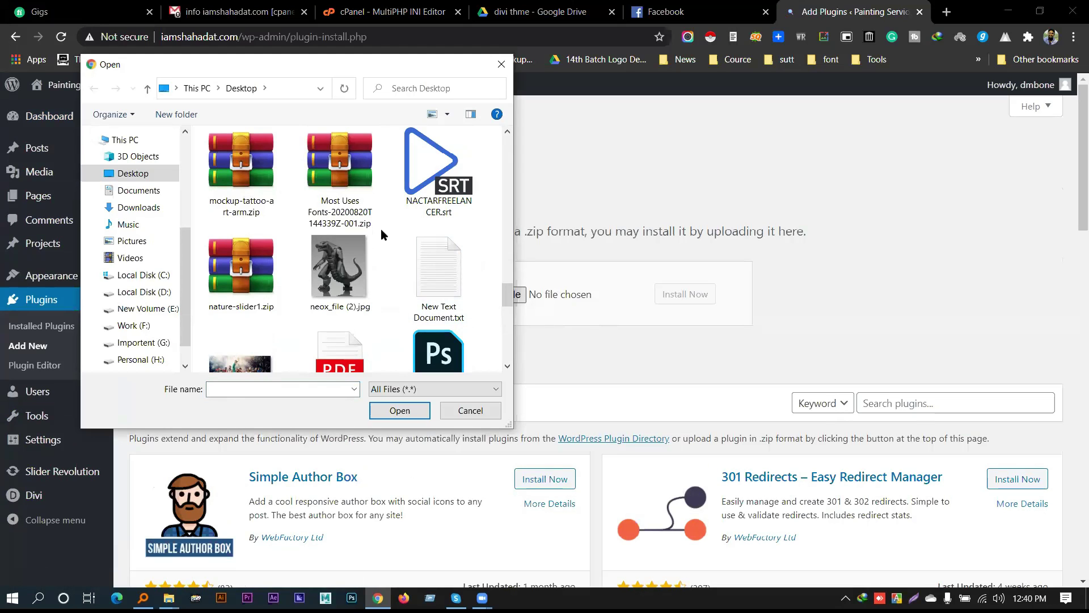
{"action": "scroll", "coordinate": [363, 251], "scroll_direction": "down", "scroll_amount": 1}
{"action": "left_click", "coordinate": [438, 170]}
{"action": "left_click", "coordinate": [399, 410]}
Install the uploaded plugin and activate it to reach the Visual Composer 4.11 welcome page
{"action": "left_click", "coordinate": [679, 290]}
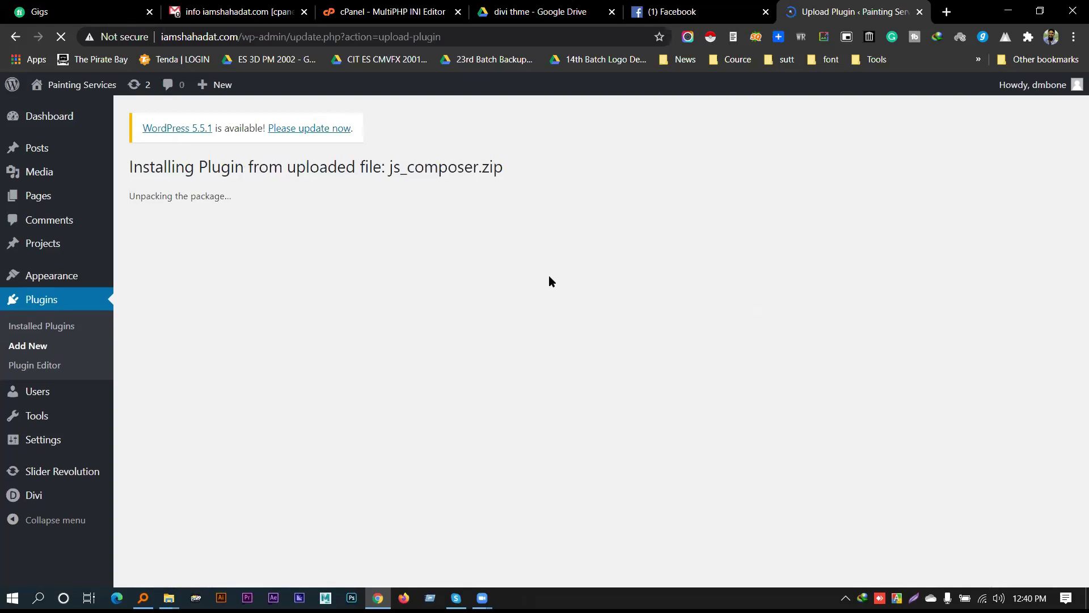
{"action": "left_click", "coordinate": [673, 11]}
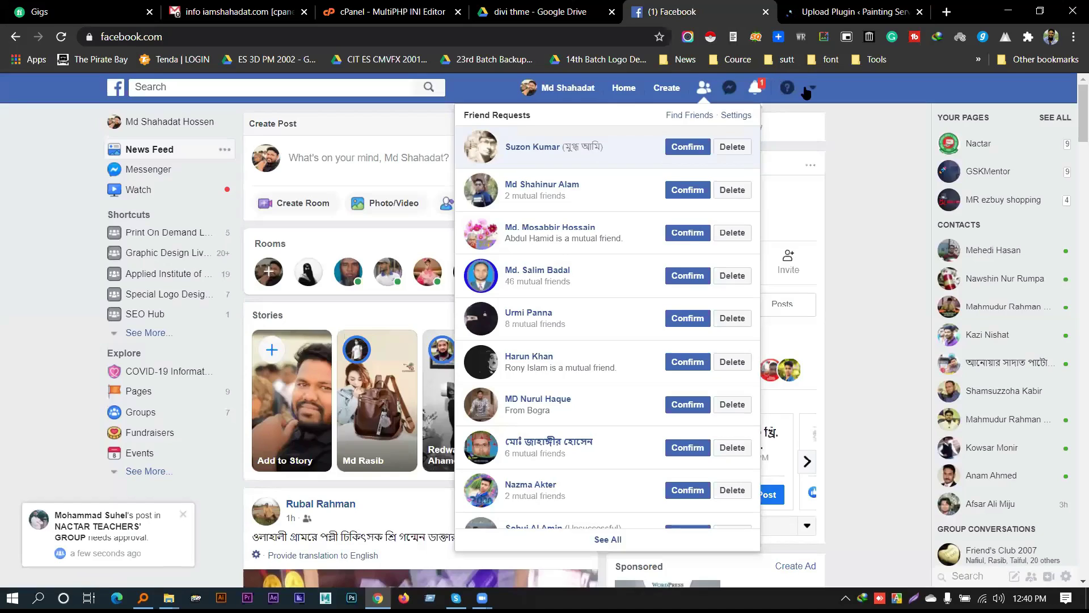
{"action": "left_click", "coordinate": [756, 86]}
{"action": "left_click", "coordinate": [854, 11]}
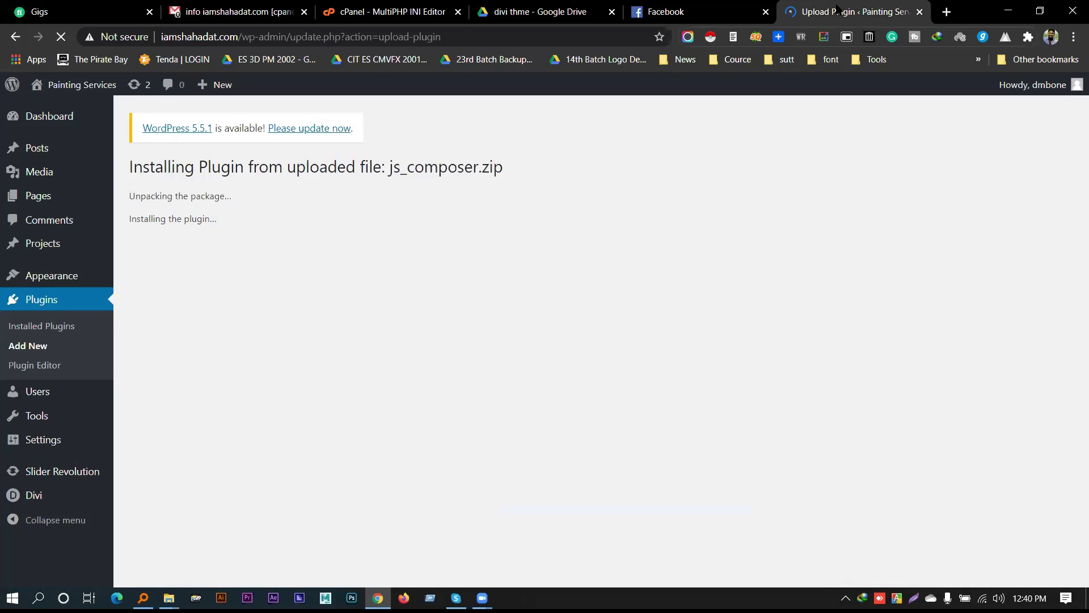
{"action": "left_click", "coordinate": [162, 268]}
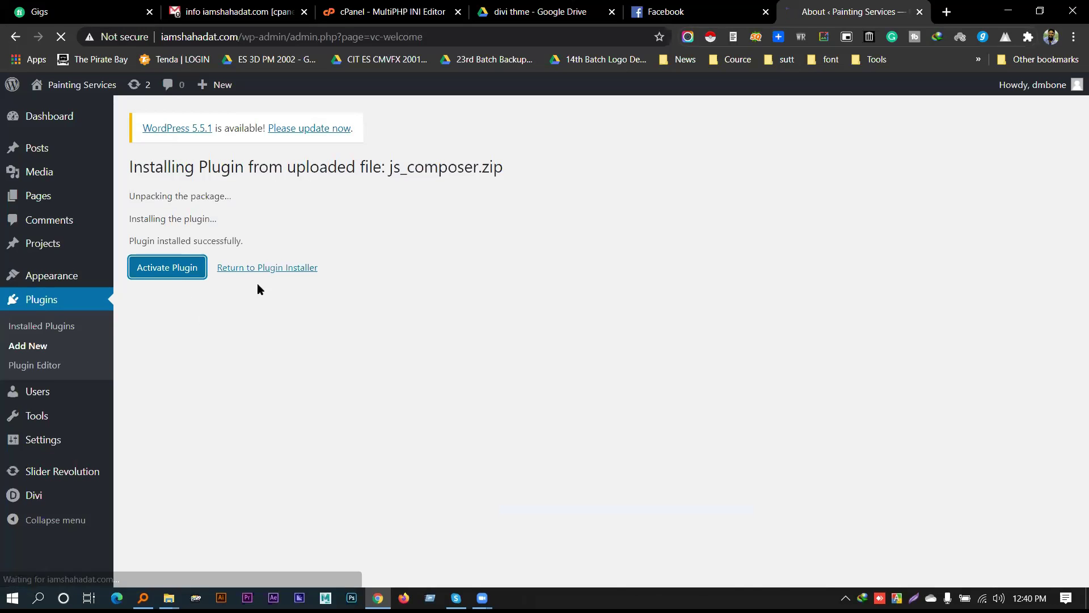
{"action": "scroll", "coordinate": [384, 320], "scroll_direction": "down", "scroll_amount": 2}
{"action": "scroll", "coordinate": [567, 324], "scroll_direction": "down", "scroll_amount": 5}
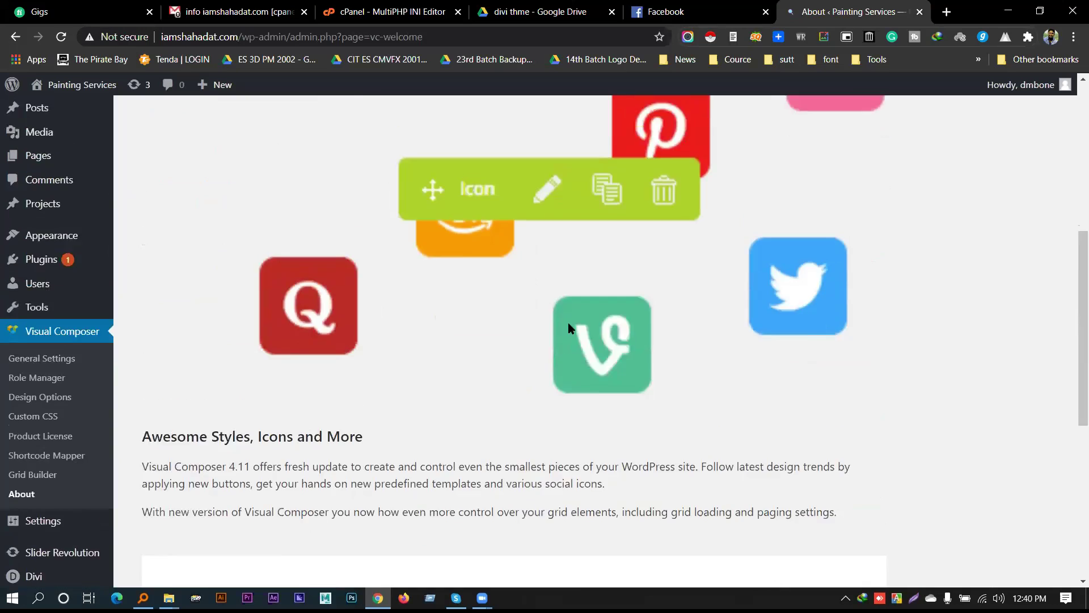
{"action": "scroll", "coordinate": [562, 321], "scroll_direction": "up", "scroll_amount": 4}
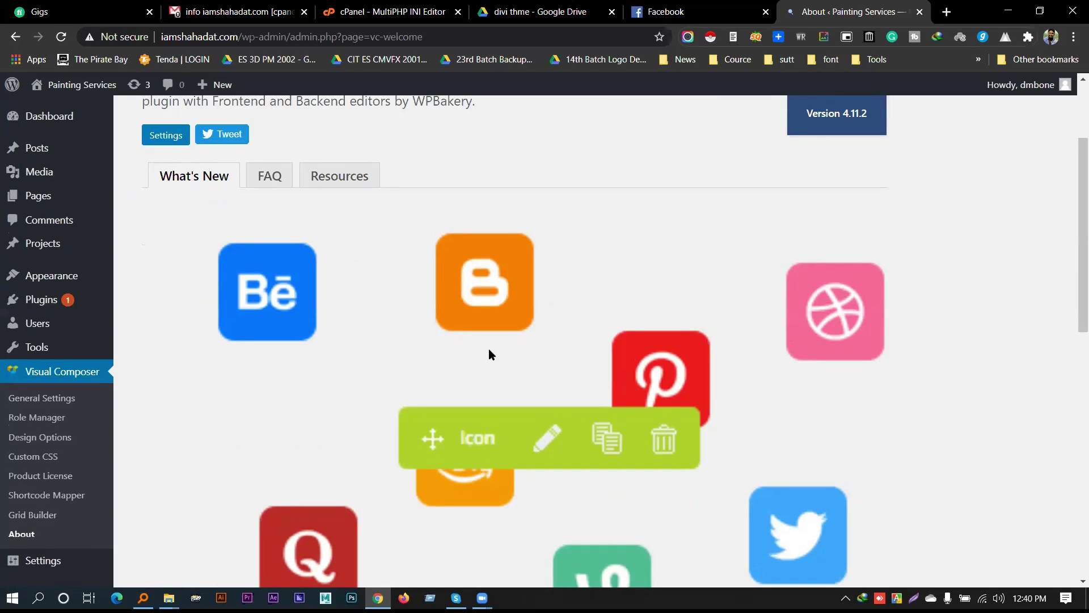
{"action": "scroll", "coordinate": [489, 348], "scroll_direction": "up", "scroll_amount": 3}
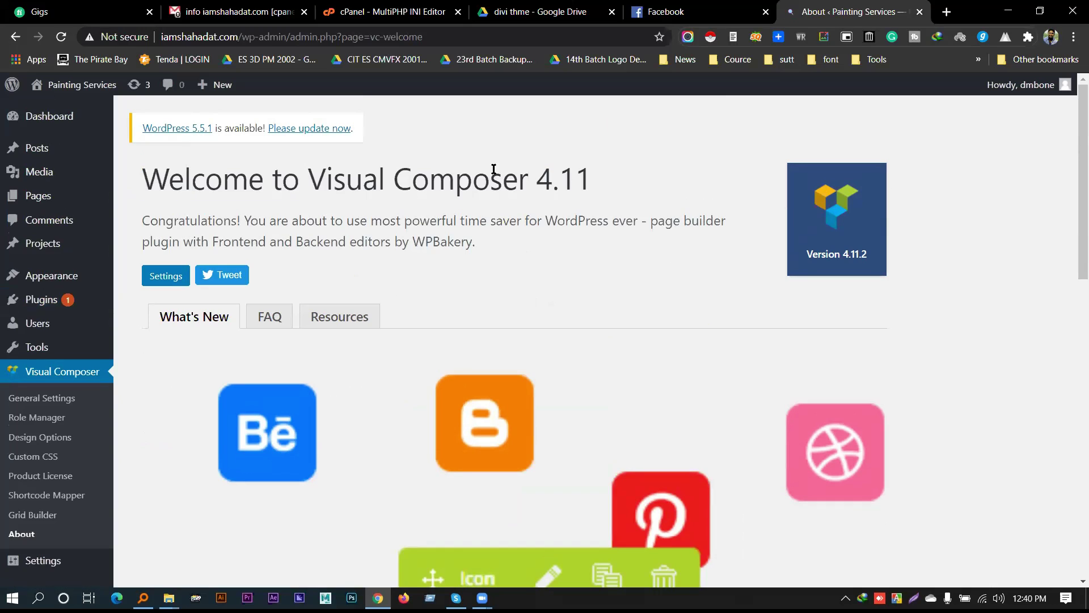
Open the Home page from the Pages list for editing
{"action": "mouse_move", "coordinate": [85, 196]}
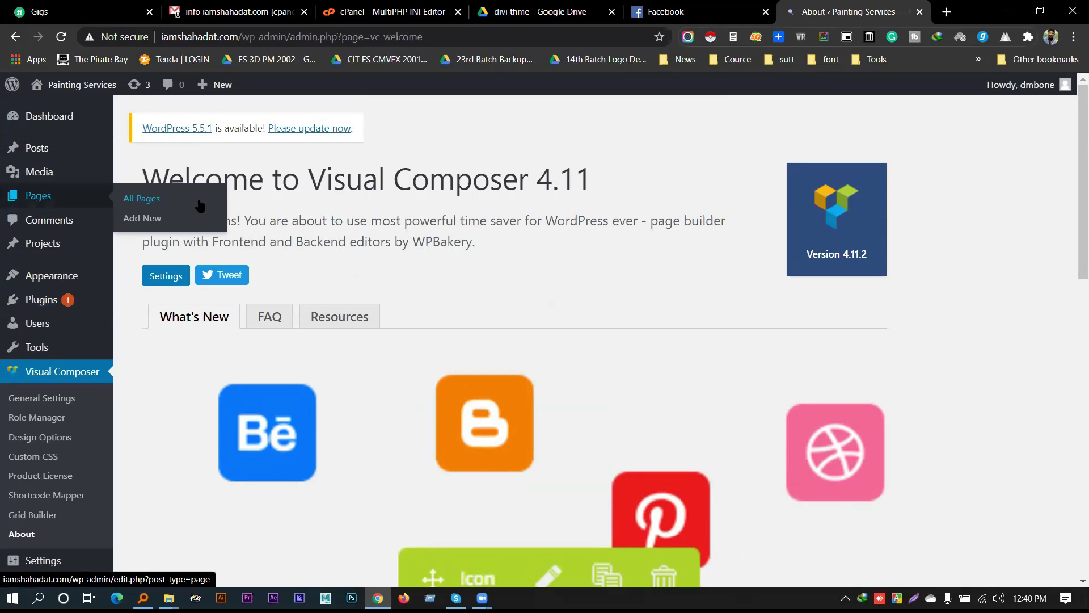
{"action": "left_click", "coordinate": [145, 204]}
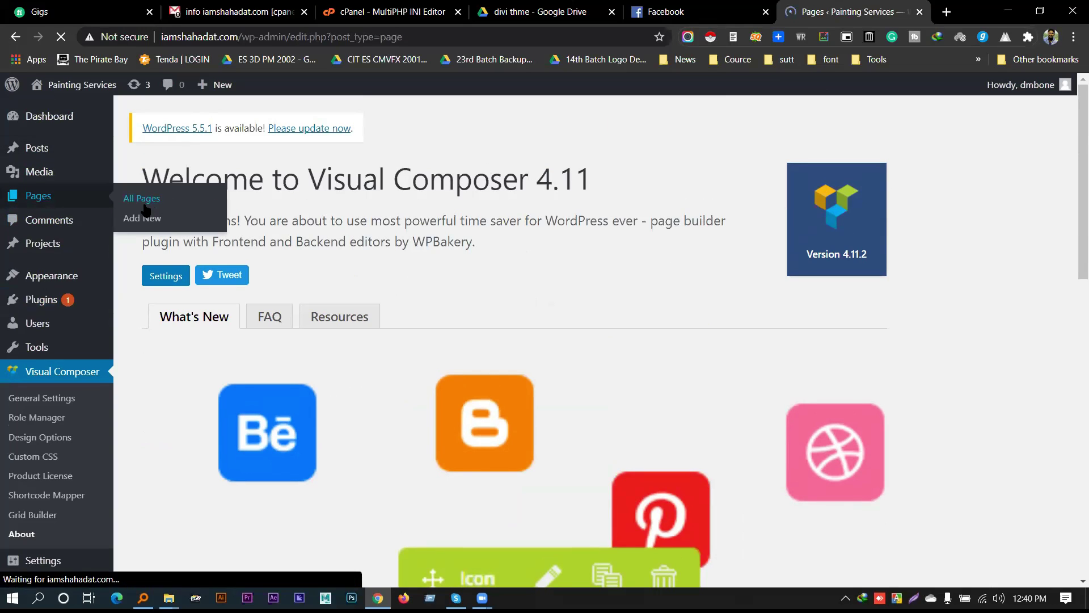
{"action": "scroll", "coordinate": [183, 348], "scroll_direction": "down", "scroll_amount": 1}
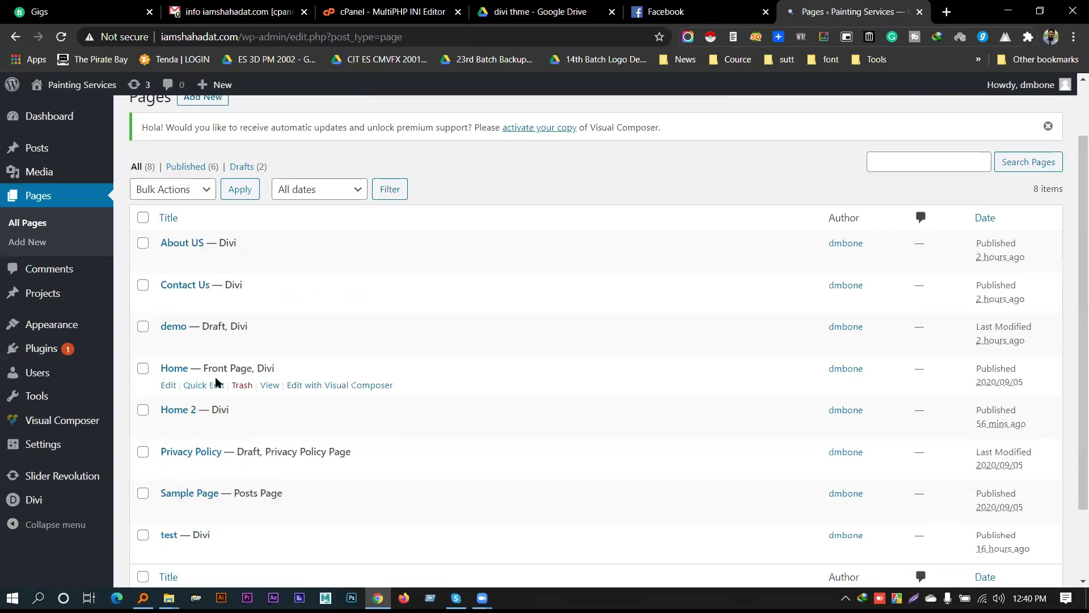
{"action": "left_click", "coordinate": [169, 386]}
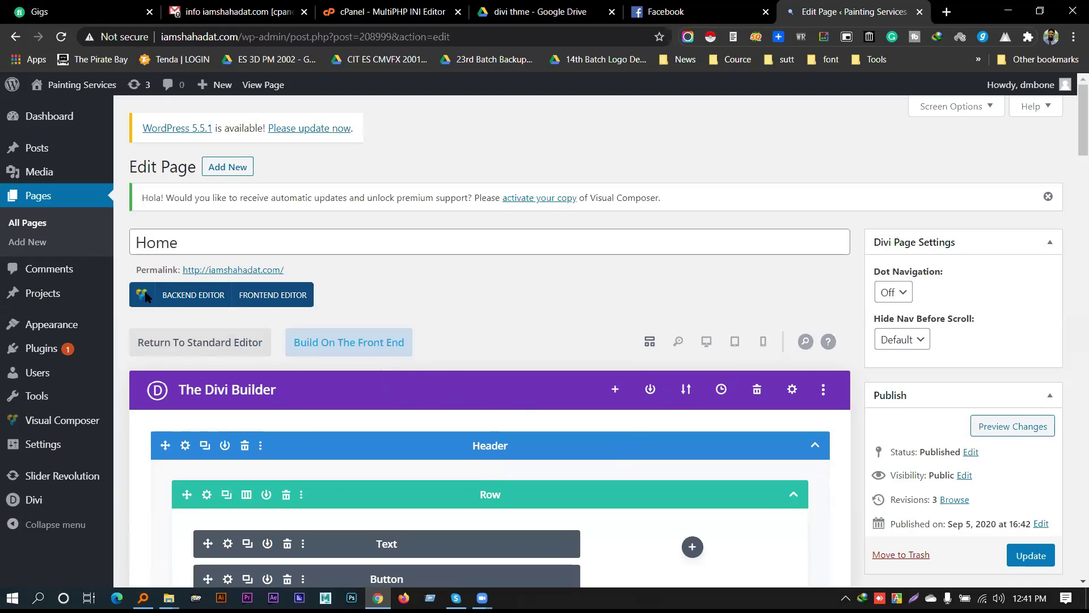
Switch the Home page between Visual Composer, text and builder views, and glance at saved templates
{"action": "left_click", "coordinate": [183, 295]}
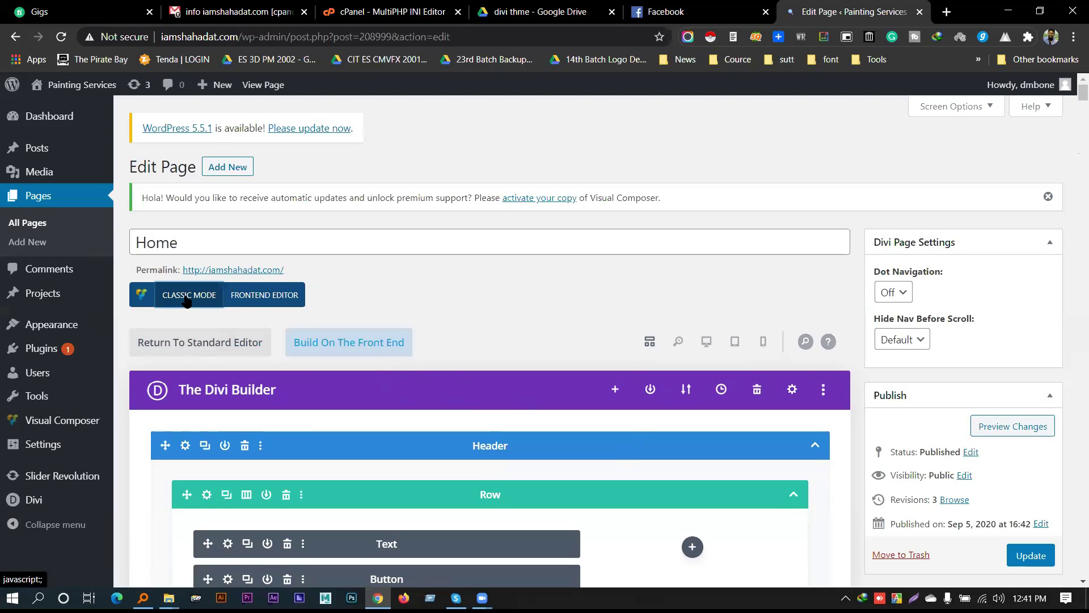
{"action": "scroll", "coordinate": [490, 289], "scroll_direction": "down", "scroll_amount": 4}
{"action": "scroll", "coordinate": [301, 211], "scroll_direction": "up", "scroll_amount": 2}
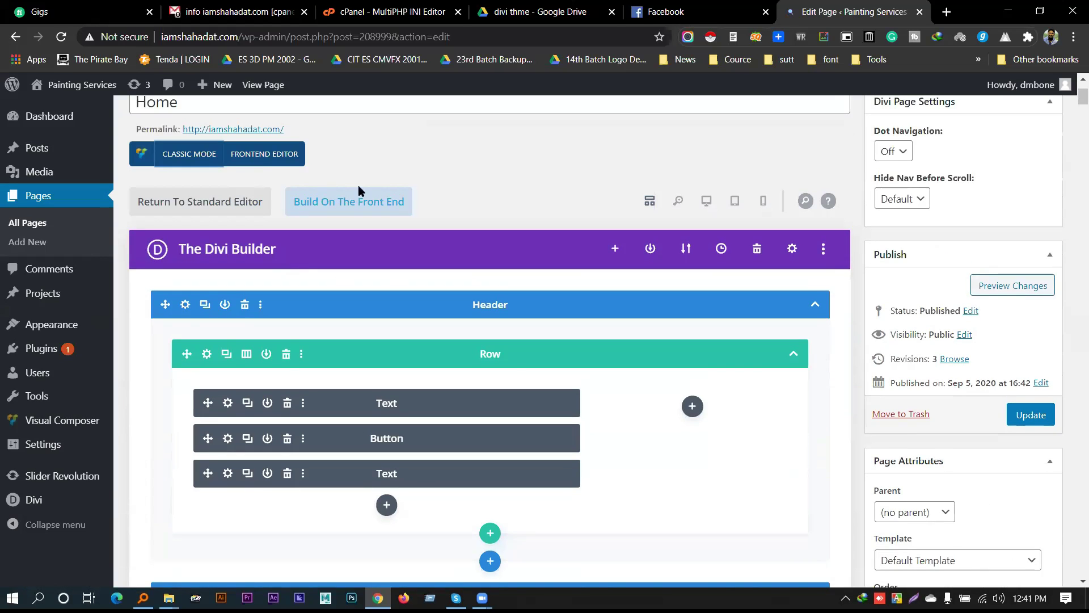
{"action": "left_click", "coordinate": [200, 165]}
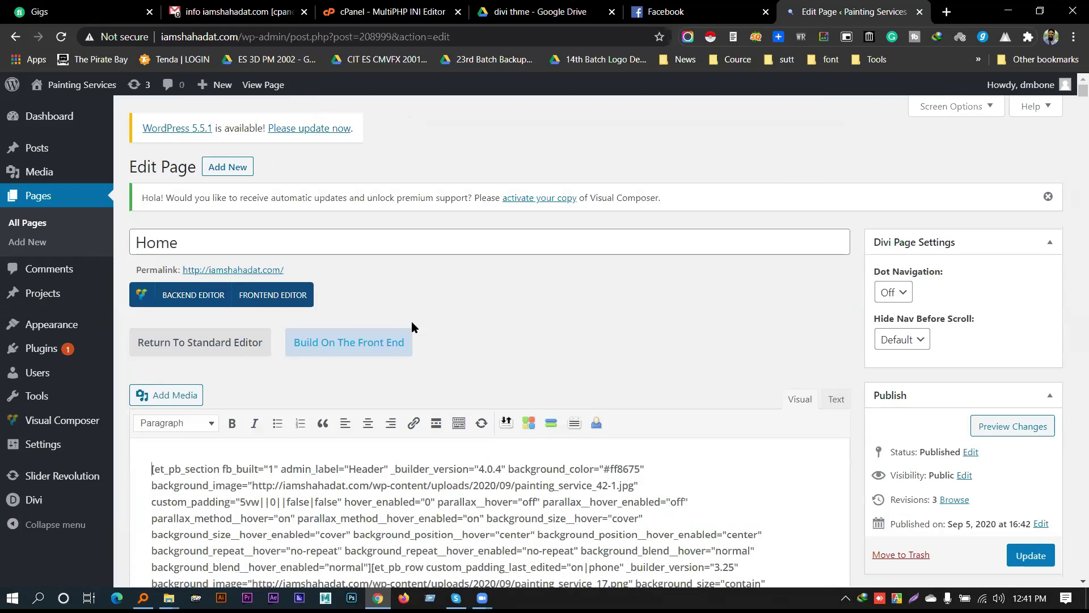
{"action": "left_click", "coordinate": [193, 295]}
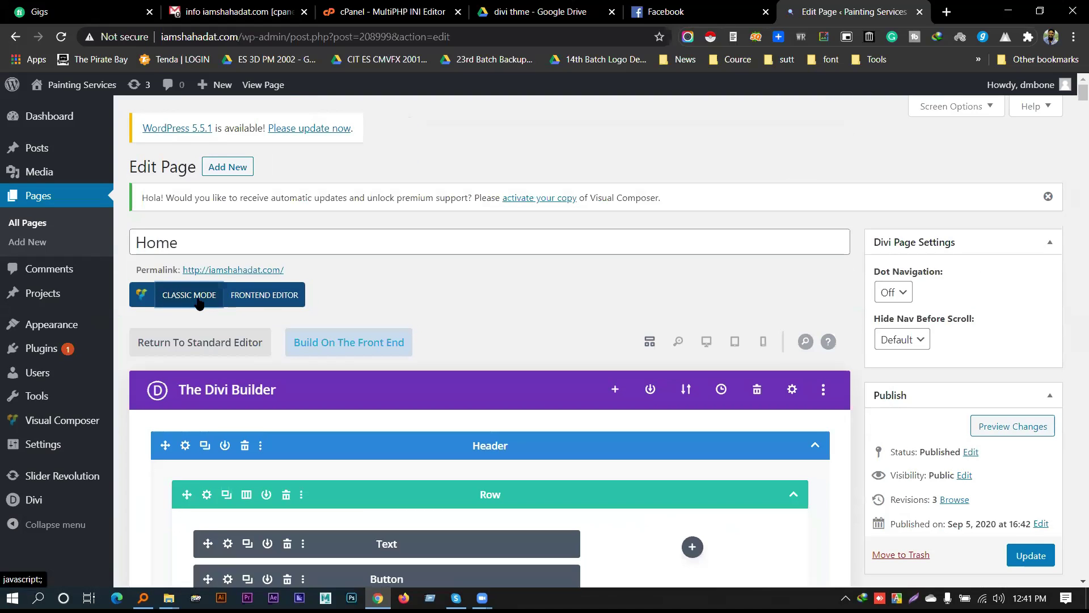
{"action": "scroll", "coordinate": [272, 312], "scroll_direction": "down", "scroll_amount": 20}
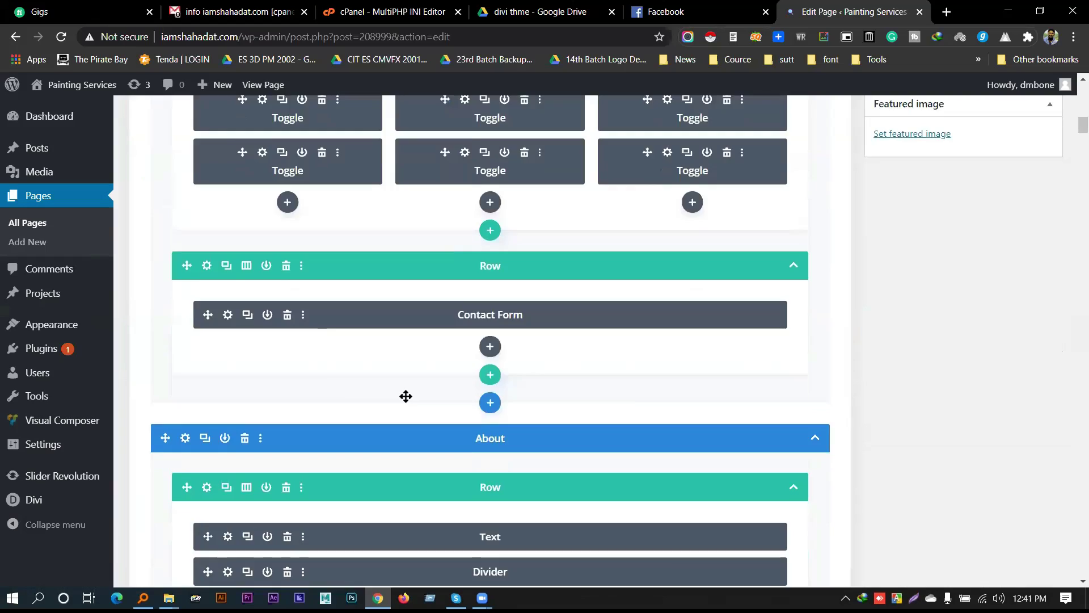
{"action": "scroll", "coordinate": [406, 397], "scroll_direction": "down", "scroll_amount": 20}
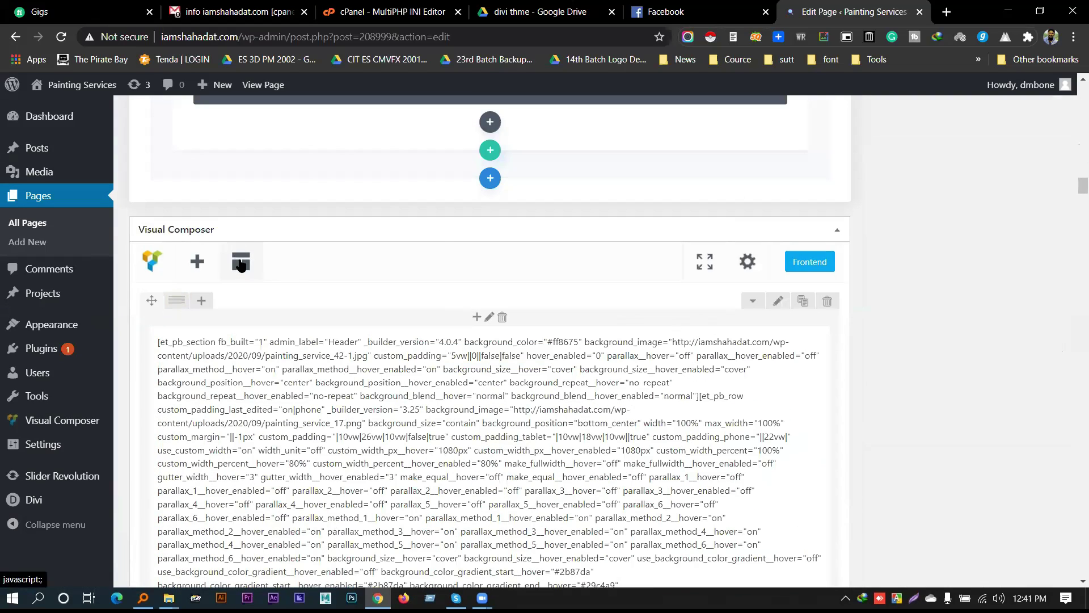
{"action": "left_click", "coordinate": [239, 264]}
{"action": "left_click", "coordinate": [956, 151]}
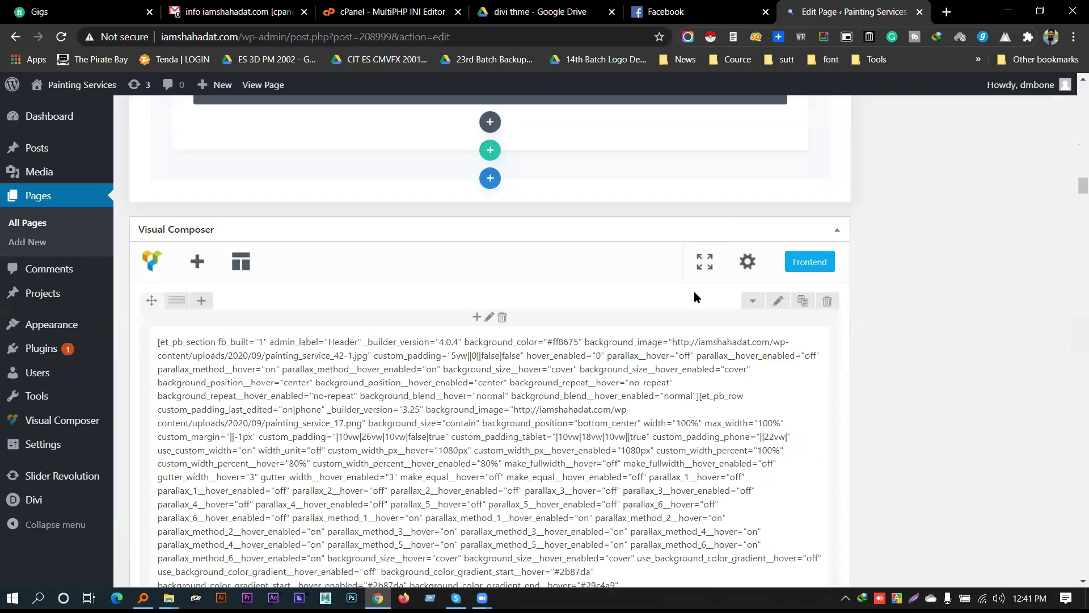
Delete the row containing the old Divi shortcode and confirm with OK
{"action": "left_click", "coordinate": [825, 301]}
{"action": "left_click", "coordinate": [614, 114]}
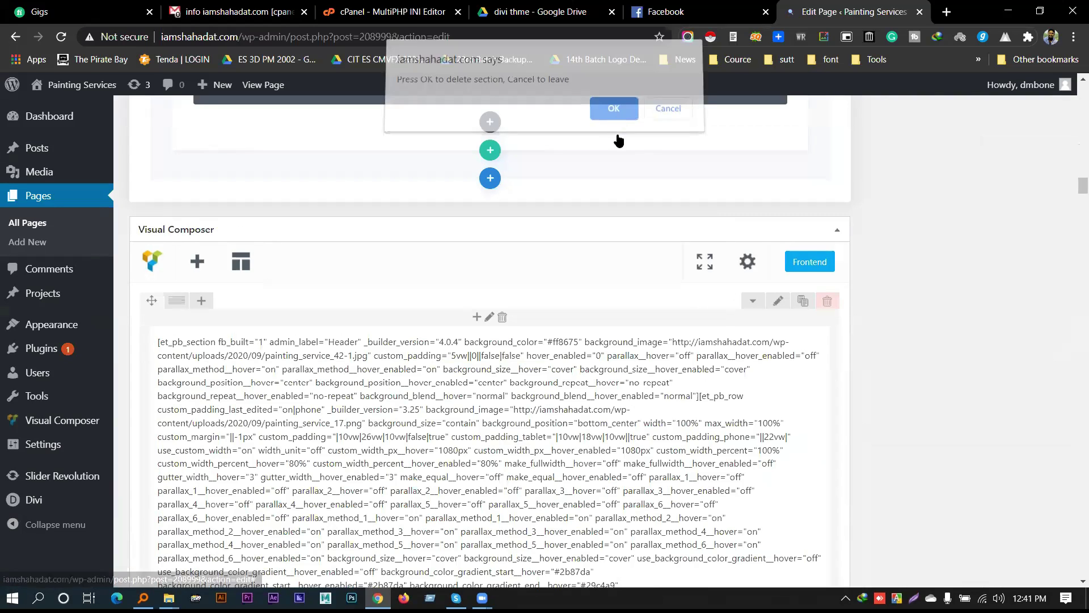
{"action": "scroll", "coordinate": [553, 341], "scroll_direction": "down", "scroll_amount": 3}
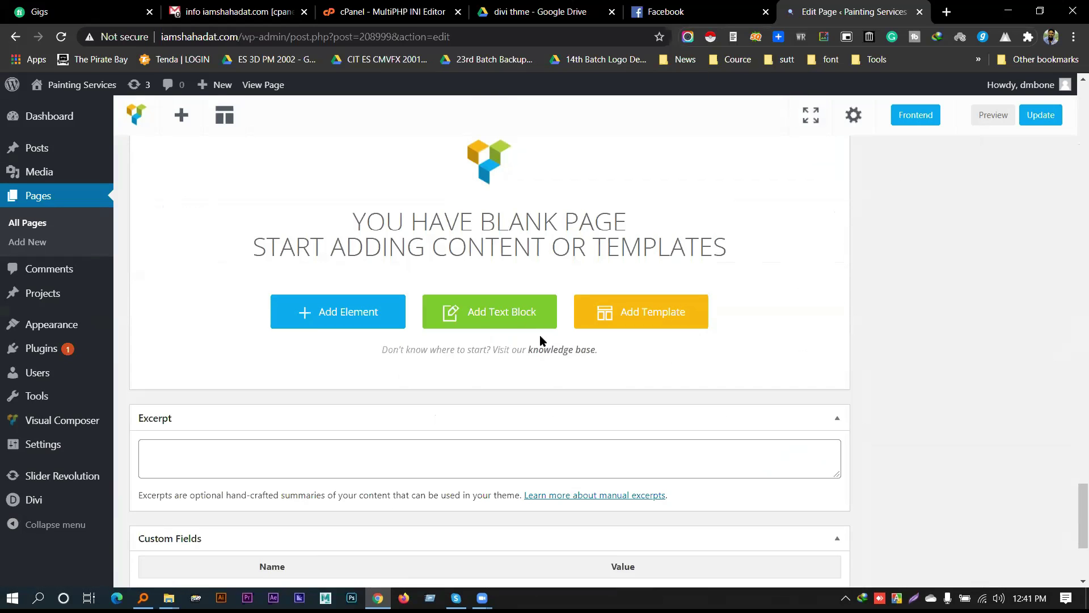
Browse the Visual Composer element list several times, closing it without adding anything
{"action": "left_click", "coordinate": [348, 314]}
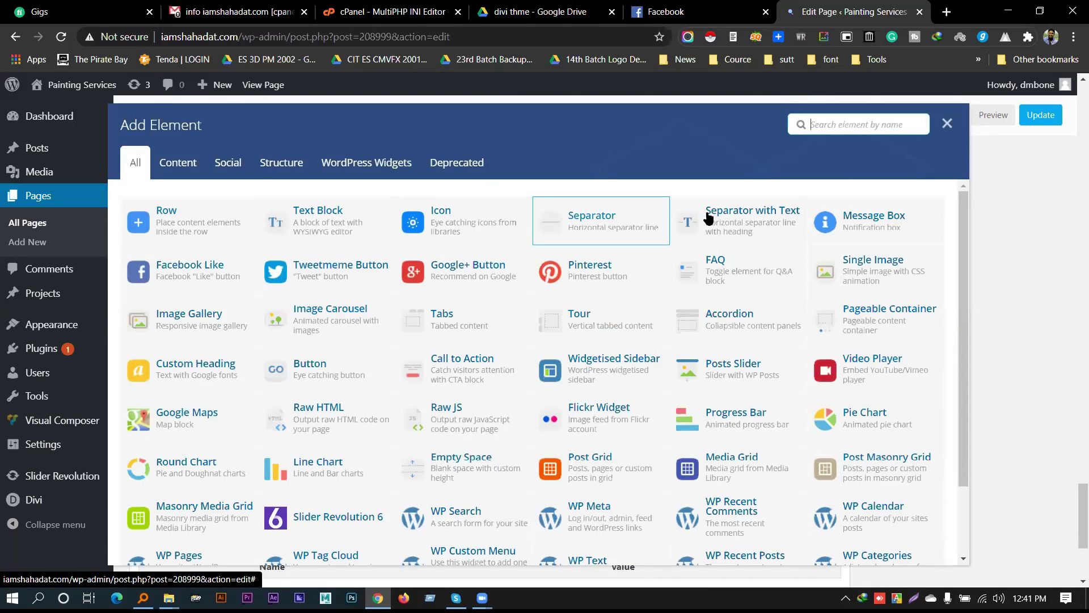
{"action": "scroll", "coordinate": [874, 238], "scroll_direction": "down", "scroll_amount": 2}
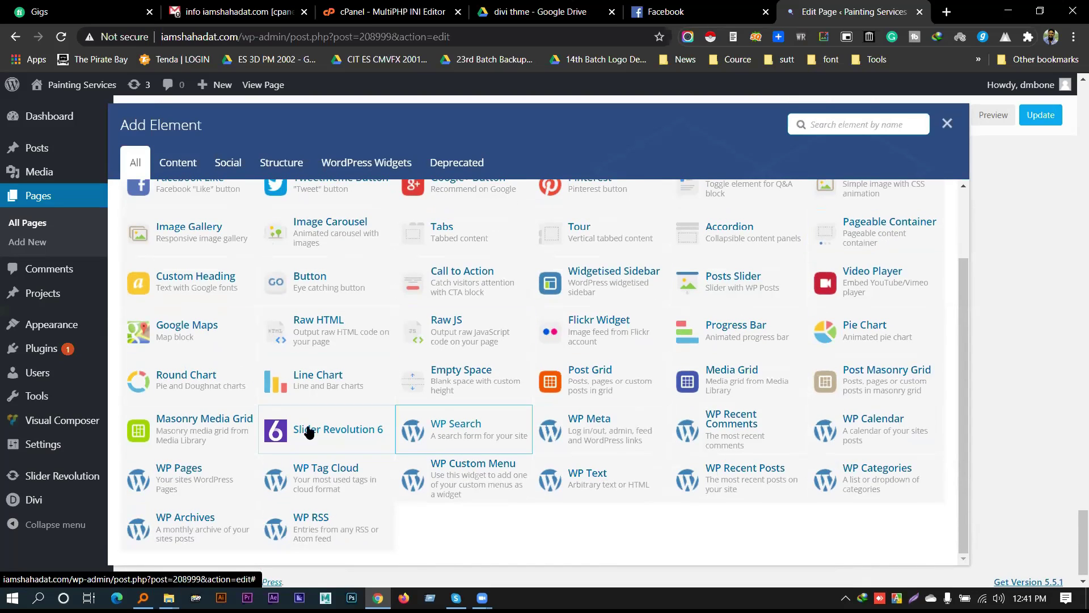
{"action": "scroll", "coordinate": [483, 383], "scroll_direction": "up", "scroll_amount": 3}
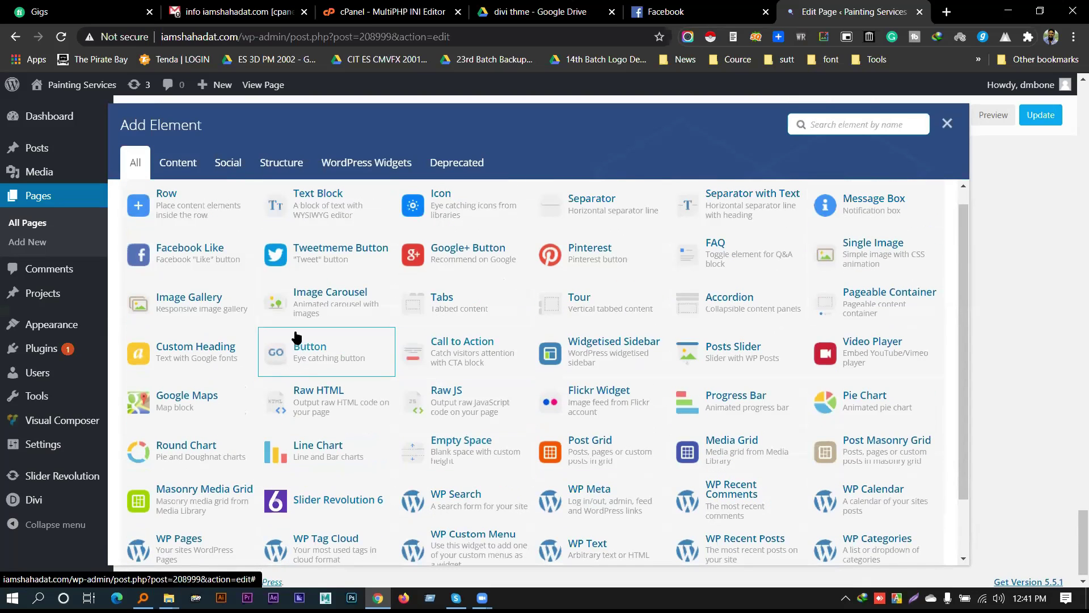
{"action": "left_click", "coordinate": [948, 123]}
{"action": "scroll", "coordinate": [554, 326], "scroll_direction": "up", "scroll_amount": 5}
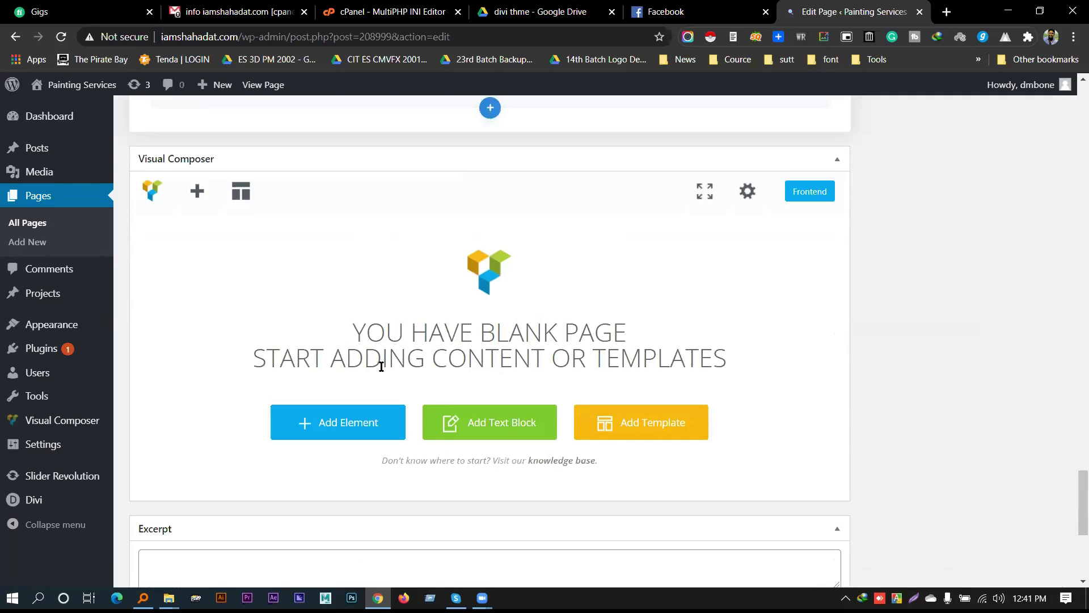
{"action": "scroll", "coordinate": [401, 372], "scroll_direction": "down", "scroll_amount": 2}
{"action": "scroll", "coordinate": [564, 329], "scroll_direction": "up", "scroll_amount": 2}
{"action": "left_click", "coordinate": [197, 189]}
{"action": "left_click", "coordinate": [924, 148]}
{"action": "left_click", "coordinate": [218, 201]}
{"action": "left_click", "coordinate": [945, 129]}
{"action": "scroll", "coordinate": [403, 340], "scroll_direction": "down", "scroll_amount": 4}
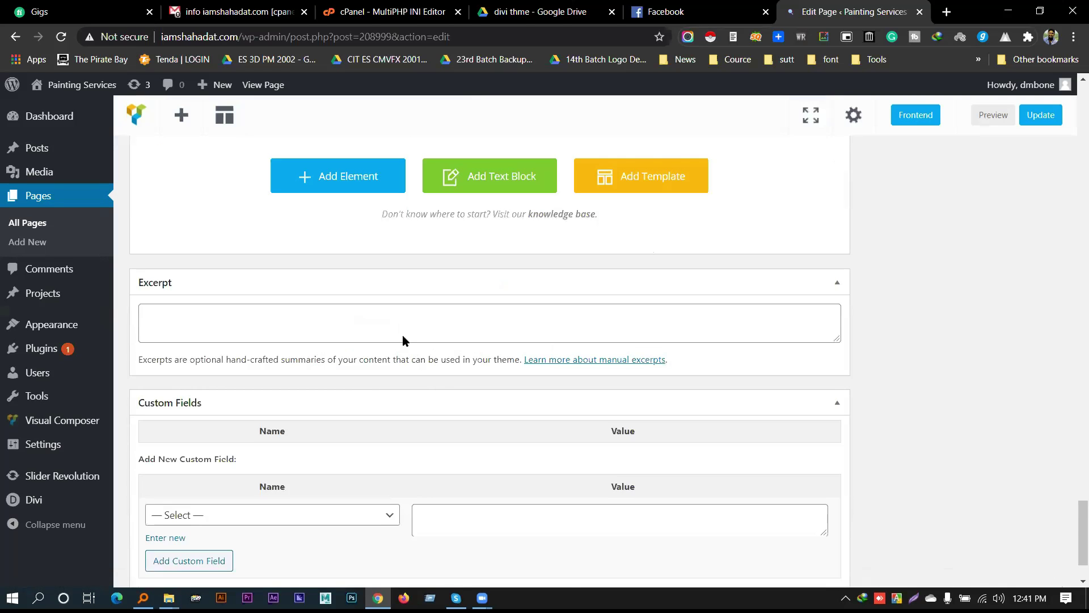
{"action": "scroll", "coordinate": [362, 311], "scroll_direction": "up", "scroll_amount": 1}
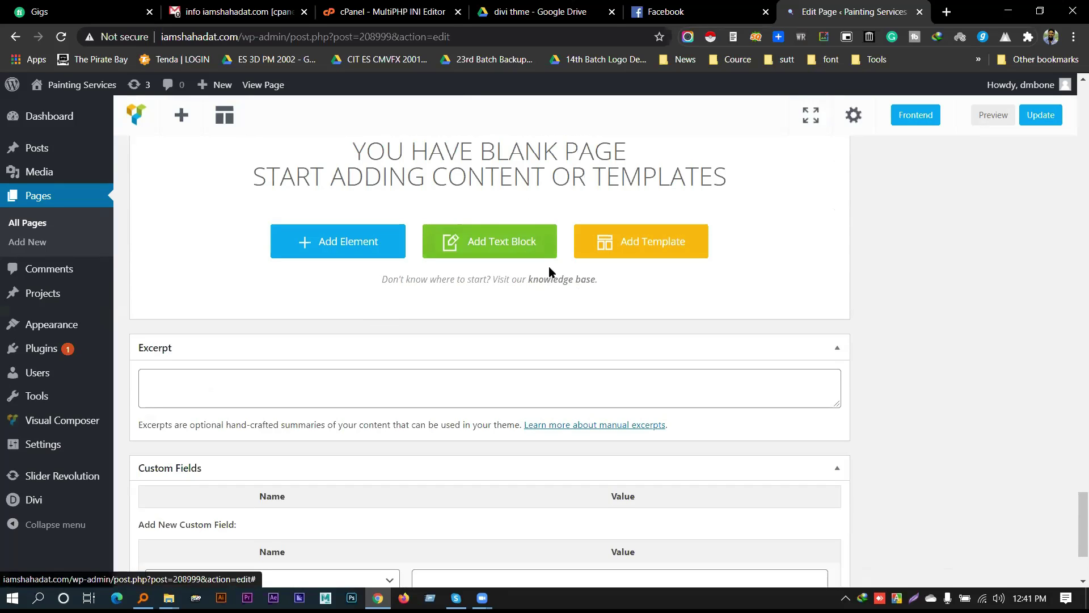
Add a row and set its layout to 1/6, 2/3, 1/6 columns
{"action": "left_click", "coordinate": [314, 244]}
{"action": "left_click", "coordinate": [219, 275]}
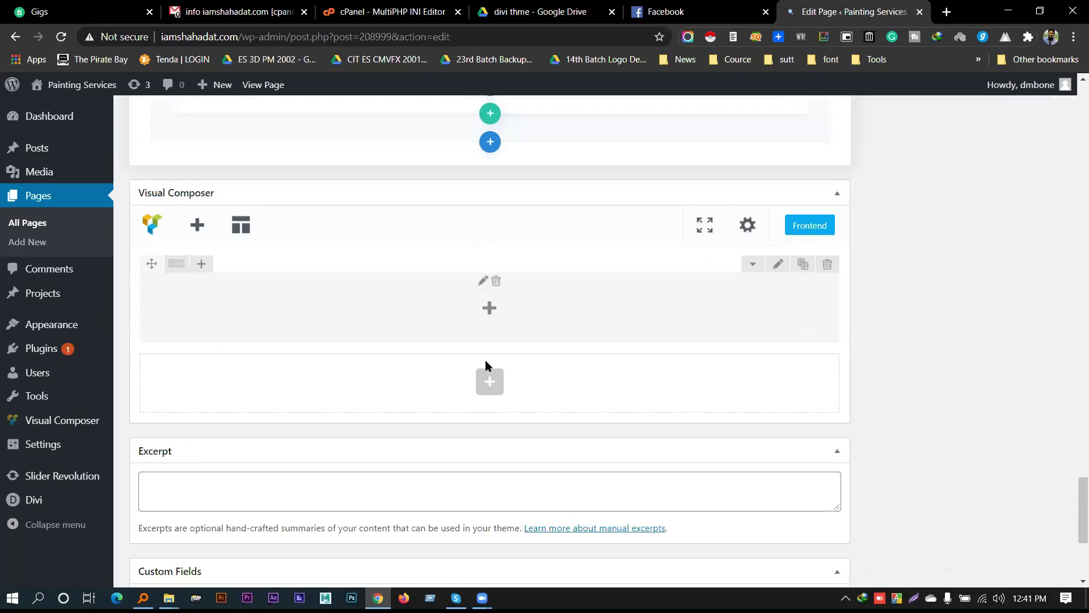
{"action": "mouse_move", "coordinate": [168, 263]}
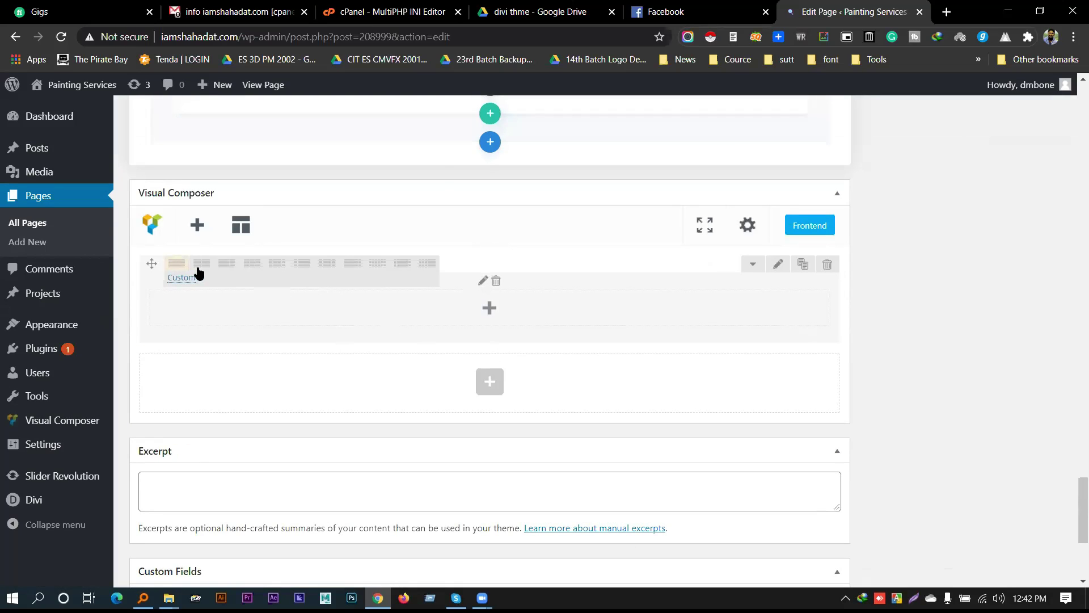
{"action": "left_click", "coordinate": [333, 265]}
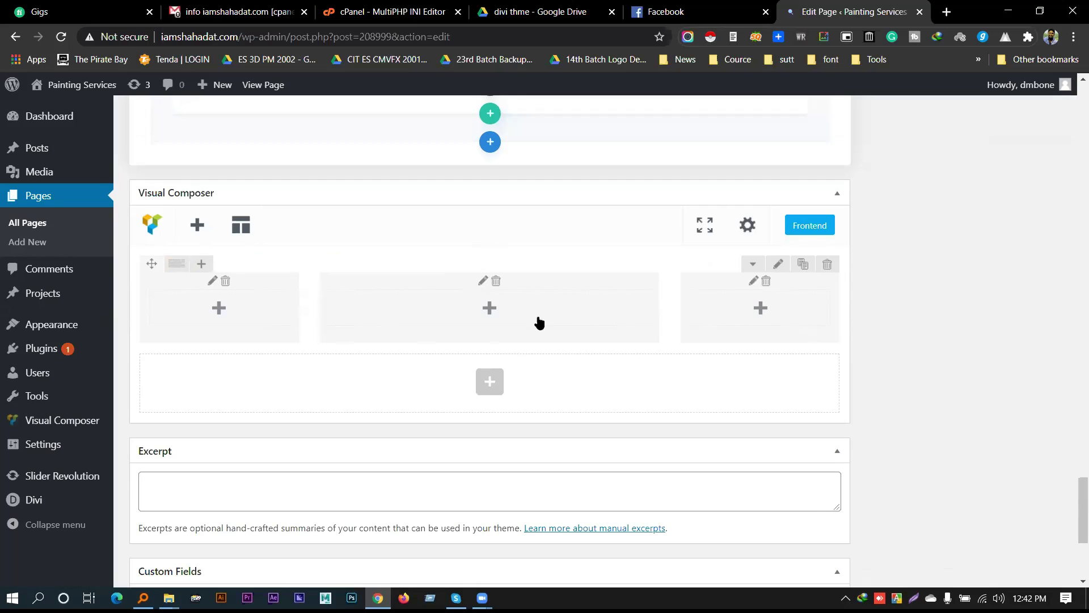
{"action": "mouse_move", "coordinate": [177, 264]}
{"action": "left_click", "coordinate": [411, 264]}
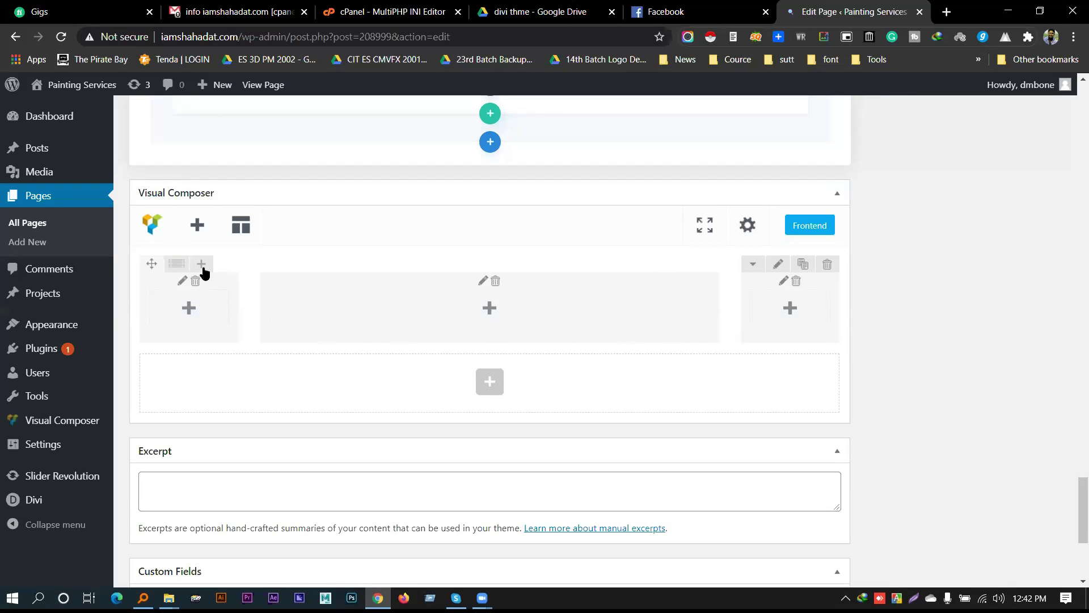
Add a second row below the first and split it into six equal columns
{"action": "mouse_move", "coordinate": [208, 267]}
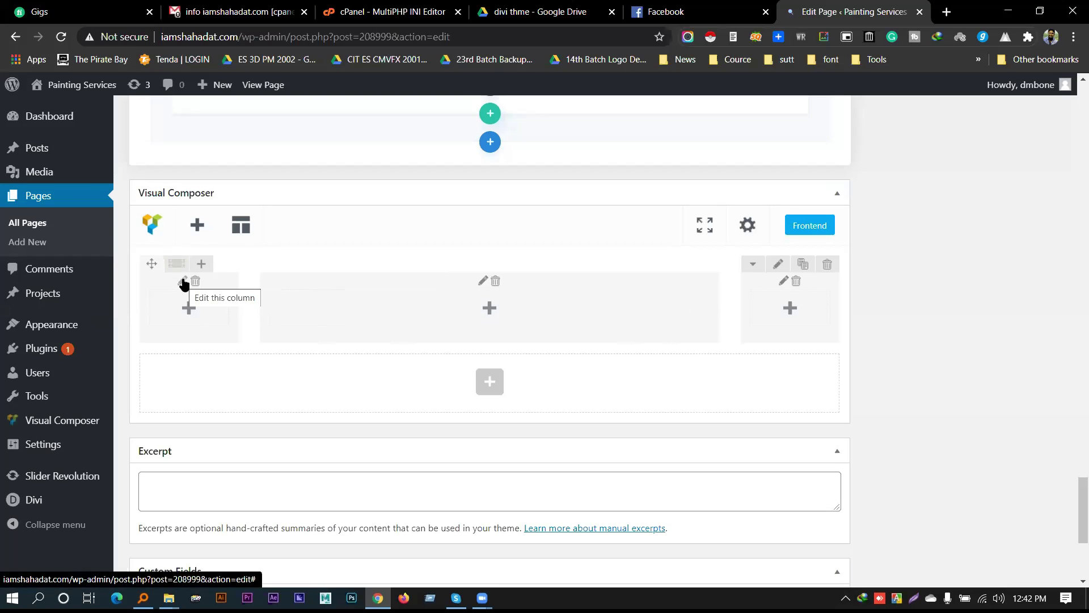
{"action": "left_click", "coordinate": [488, 380]}
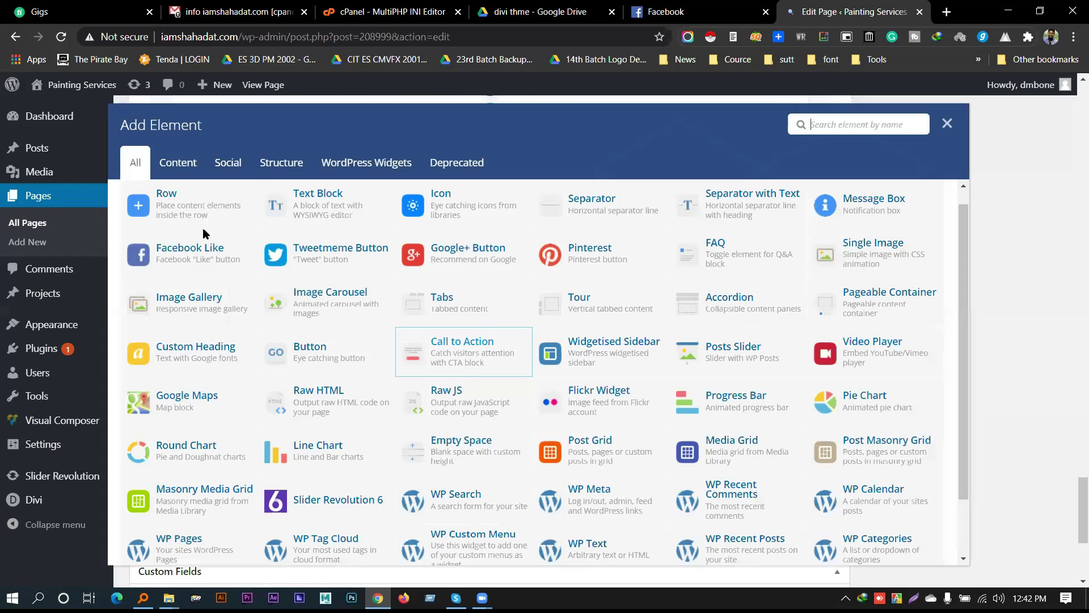
{"action": "left_click", "coordinate": [165, 203]}
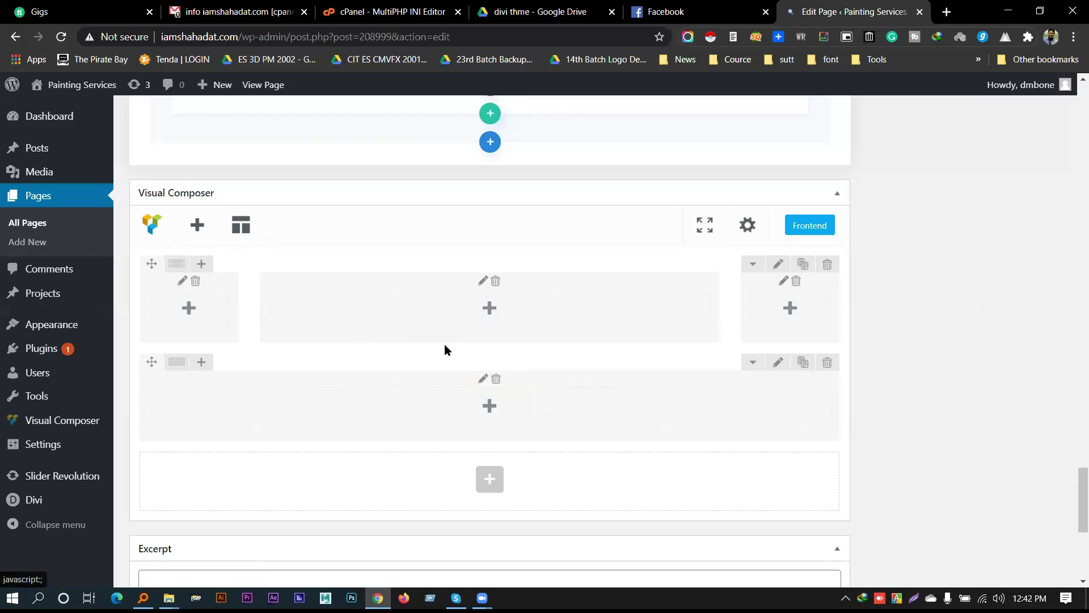
{"action": "scroll", "coordinate": [444, 343], "scroll_direction": "down", "scroll_amount": 2}
{"action": "mouse_move", "coordinate": [166, 261]}
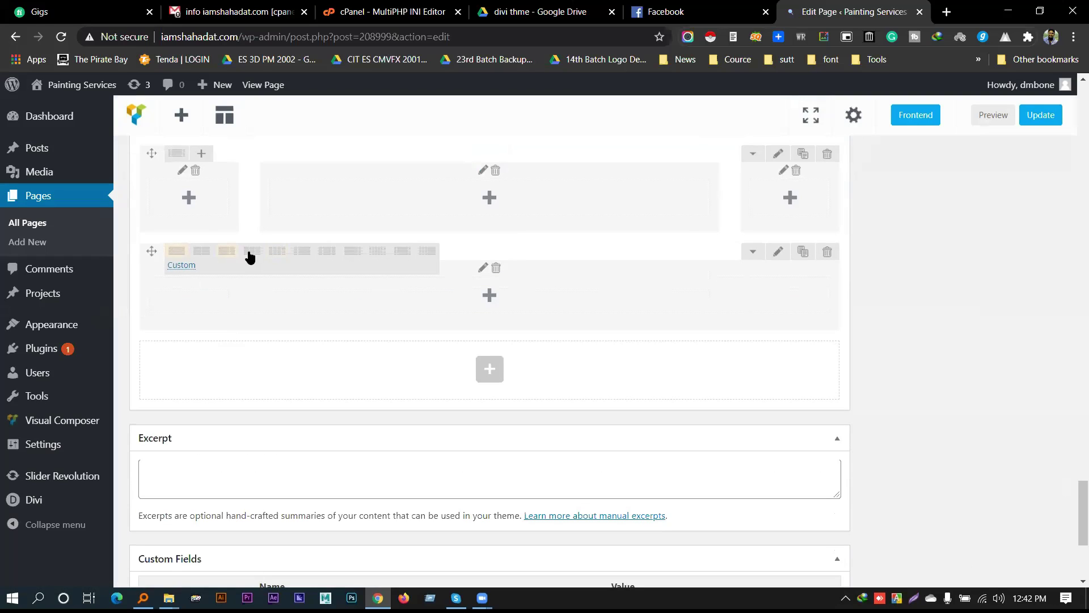
{"action": "left_click", "coordinate": [375, 254]}
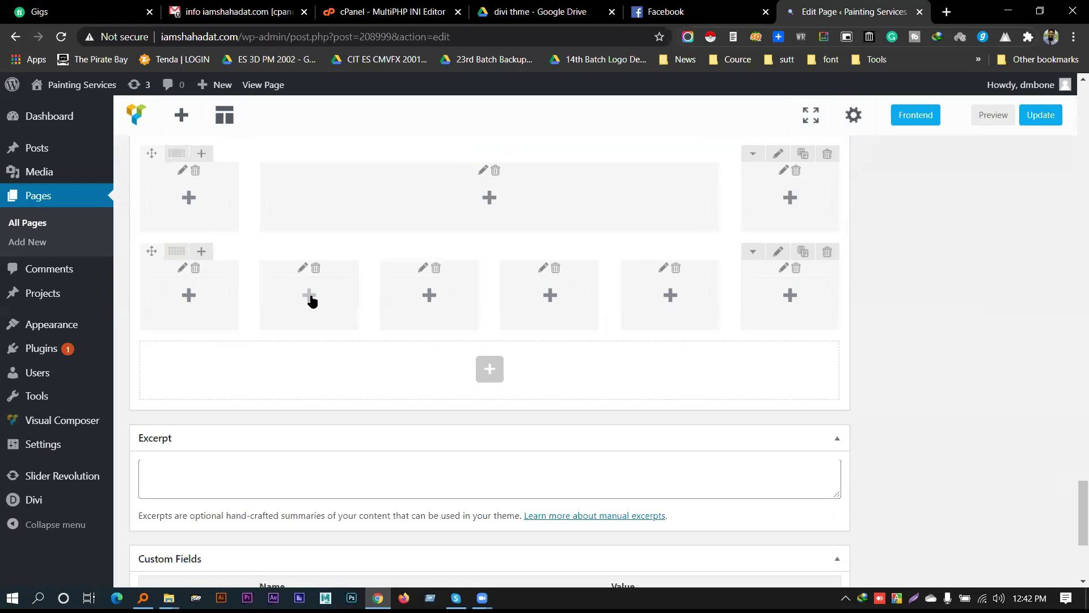